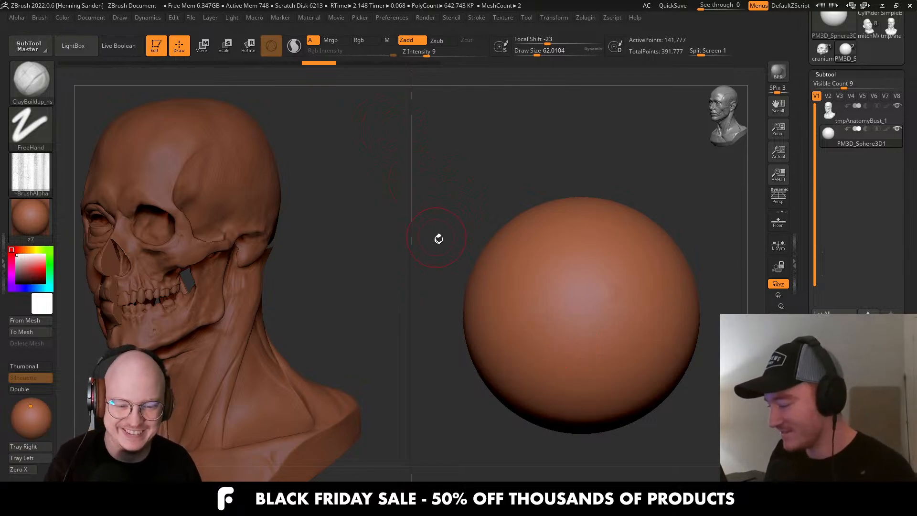
drag(438, 237, 449, 271)
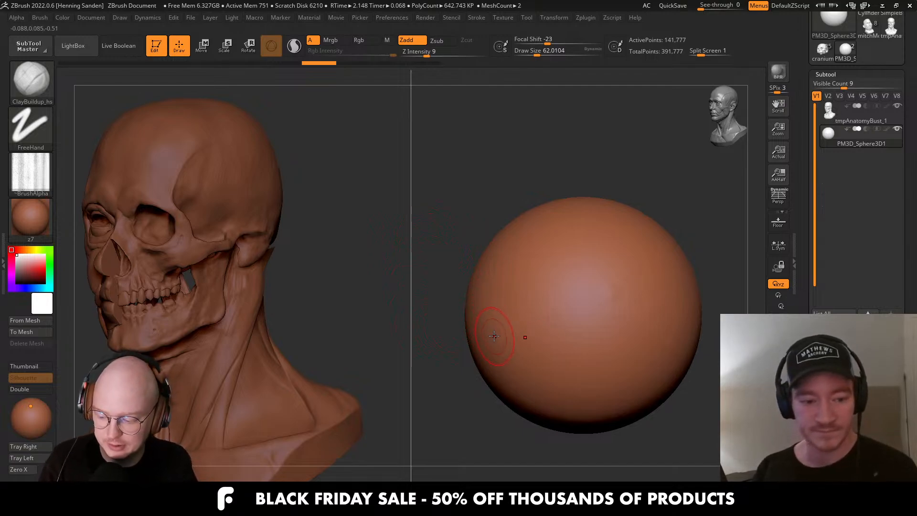
alt+right_drag(563, 296, 539, 289)
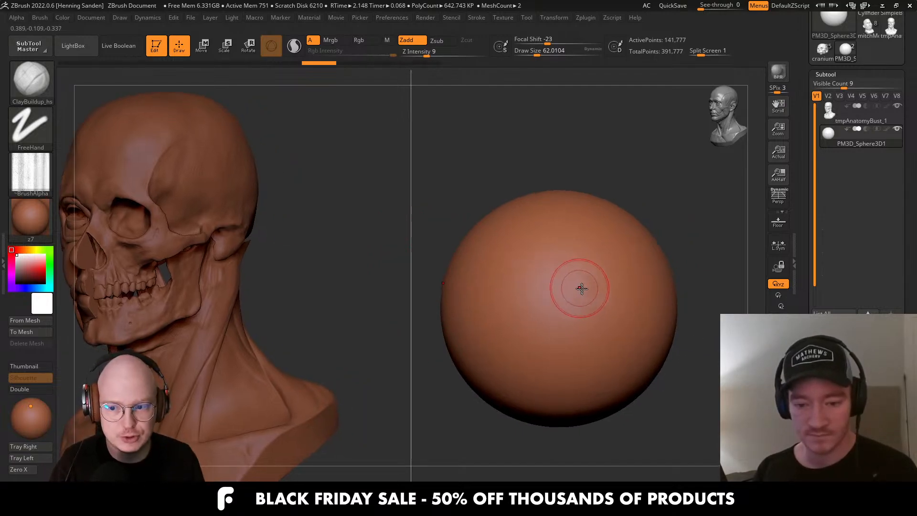
mouse_move(579, 277)
mouse_down()
mouse_move(530, 307)
mouse_move(538, 320)
mouse_up()
key(ctrl+z)
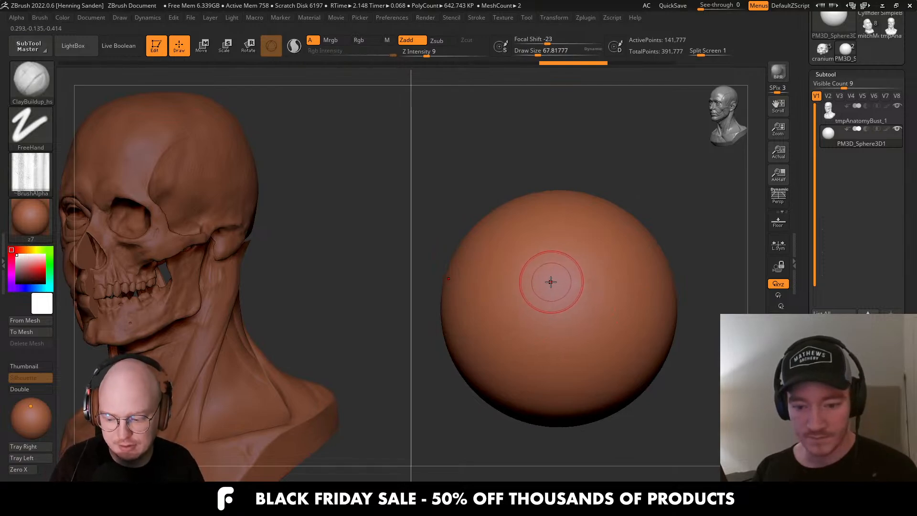
Carve a round eye socket into the front of the sphere with the ClayBuildup brush, mirrored on both sides.
alt+right_drag(273, 288, 294, 290)
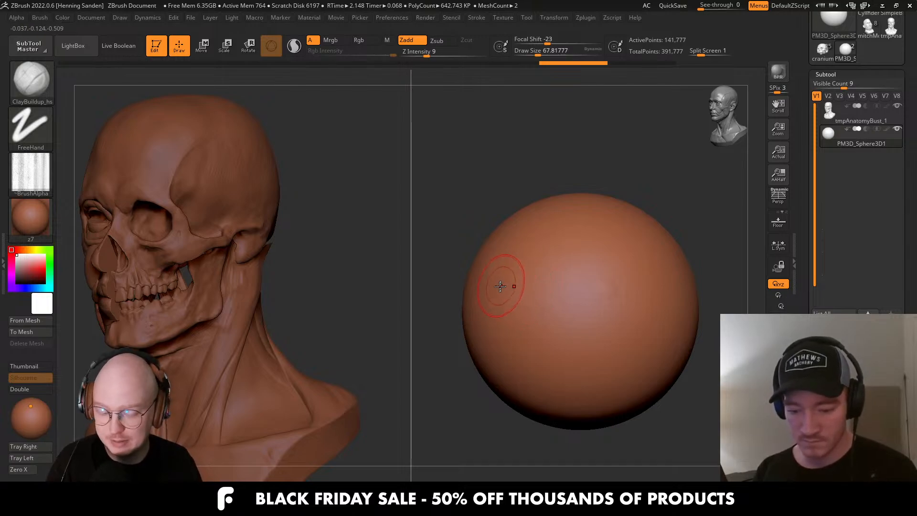
key([)
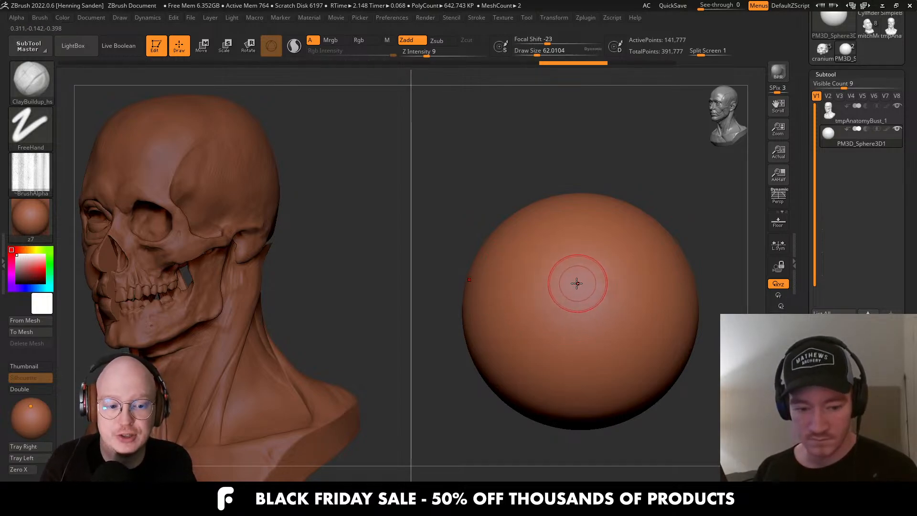
mouse_move(576, 272)
alt+right_down()
mouse_move(568, 262)
mouse_move(576, 277)
alt+right_up()
key(])
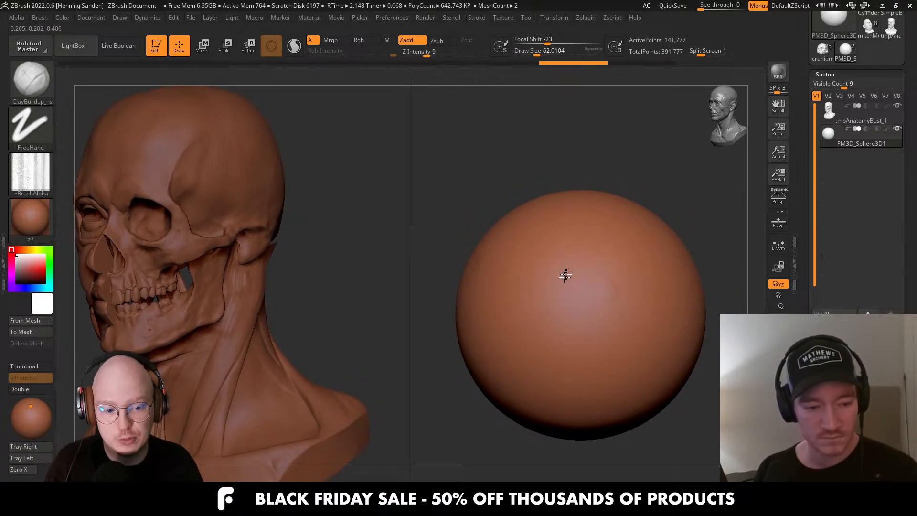
mouse_move(566, 276)
mouse_down()
mouse_move(590, 292)
mouse_move(573, 287)
mouse_move(551, 304)
mouse_move(545, 282)
mouse_up()
key(s)
mouse_move(540, 287)
alt+mouse_down()
mouse_move(553, 267)
mouse_move(570, 322)
mouse_move(556, 301)
alt+mouse_up()
key(s)
mouse_move(554, 304)
alt+mouse_down()
mouse_move(581, 322)
mouse_move(591, 294)
alt+mouse_up()
Sculpt the outer rim of the eye socket and the temple hollow behind it on the side of the sphere.
drag(617, 262, 630, 291)
key(s)
right_drag(643, 308, 666, 323)
key(s)
drag(678, 300, 676, 300)
mouse_move(645, 329)
mouse_down()
mouse_move(666, 312)
mouse_move(645, 297)
mouse_move(672, 263)
mouse_move(633, 253)
mouse_up()
right_drag(705, 269, 661, 273)
key(s)
mouse_move(665, 297)
mouse_down()
mouse_move(680, 280)
mouse_move(623, 281)
mouse_up()
key(s)
drag(608, 235, 601, 235)
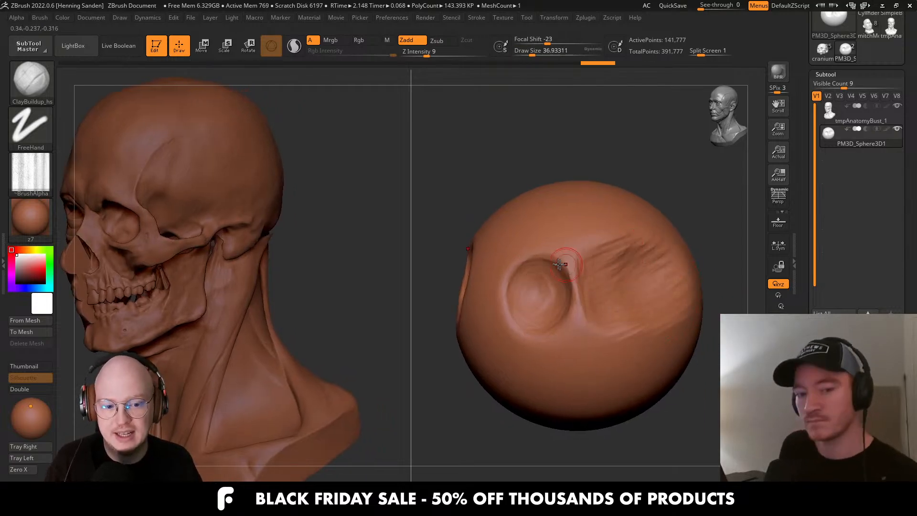
Build up the brow ridge and the raised rim around the eye socket.
mouse_move(554, 260)
alt+mouse_down()
mouse_move(563, 265)
mouse_move(486, 267)
alt+mouse_up()
key(s)
drag(510, 277, 511, 302)
alt+right_drag(518, 291, 537, 277)
mouse_move(537, 276)
mouse_down()
mouse_move(535, 299)
mouse_move(575, 320)
mouse_up()
key(s)
drag(591, 289, 564, 330)
right_drag(563, 325, 586, 327)
Cut back the cheek area below the eye socket with broad strokes.
drag(564, 329, 526, 343)
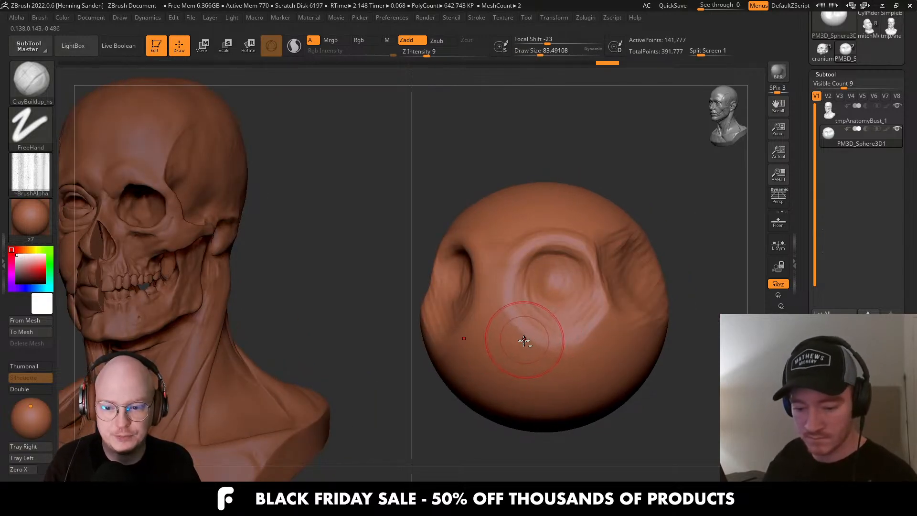
right_drag(526, 342, 536, 336)
drag(616, 308, 581, 335)
mouse_move(614, 342)
alt+mouse_down()
mouse_move(597, 353)
mouse_move(545, 329)
mouse_move(568, 321)
mouse_move(608, 334)
mouse_move(564, 331)
alt+mouse_up()
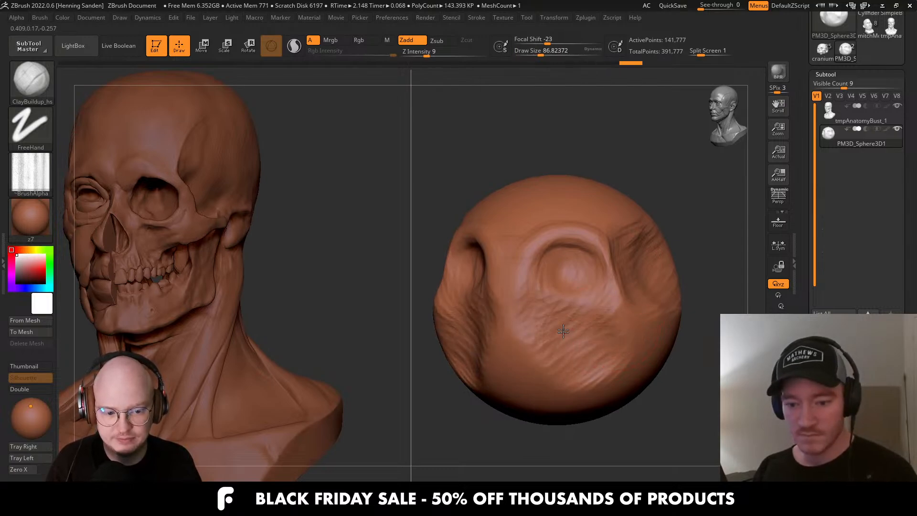
right_drag(600, 326, 577, 315)
key(s)
drag(577, 315, 574, 315)
Shape the cheekbone around the lower outer edge of the eye socket and recess the area beneath it.
mouse_move(622, 335)
alt+mouse_down()
mouse_move(548, 275)
mouse_move(544, 286)
alt+mouse_up()
mouse_move(540, 298)
mouse_down()
mouse_move(561, 321)
mouse_move(612, 306)
mouse_move(607, 277)
mouse_up()
drag(598, 296, 589, 313)
key(s)
mouse_move(610, 288)
mouse_down()
mouse_move(595, 248)
mouse_move(583, 244)
mouse_up()
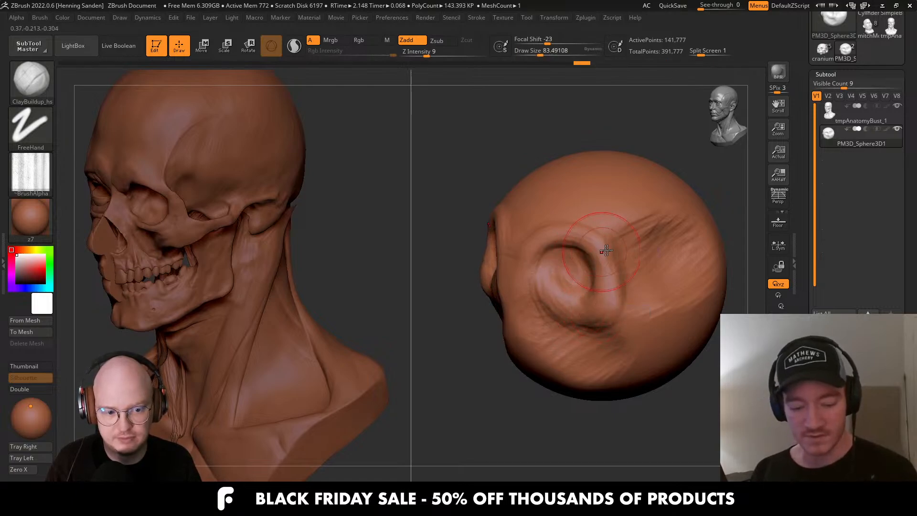
Thicken the brow above the eye socket and blend it into the temple using a draw size of about 83.
mouse_move(646, 213)
mouse_down()
mouse_move(636, 206)
mouse_move(631, 242)
mouse_move(674, 212)
mouse_move(660, 239)
mouse_move(598, 229)
mouse_move(541, 243)
mouse_up()
right_drag(565, 221, 574, 219)
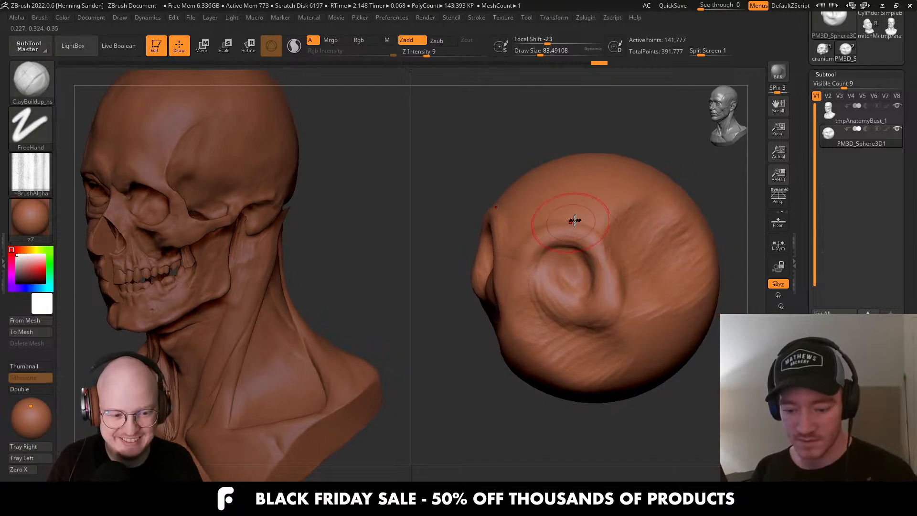
drag(581, 218, 525, 225)
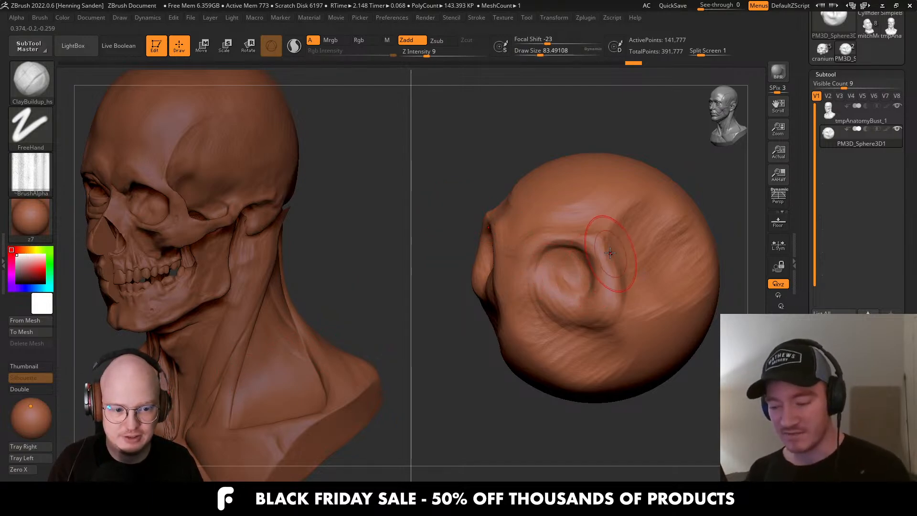
Deepen the eye socket around the eyeball and rework its lower rim toward the cheek.
key(bracketright)
mouse_move(579, 268)
mouse_down()
mouse_move(562, 274)
mouse_move(574, 261)
mouse_up()
right_drag(577, 262, 633, 266)
key(bracketleft)
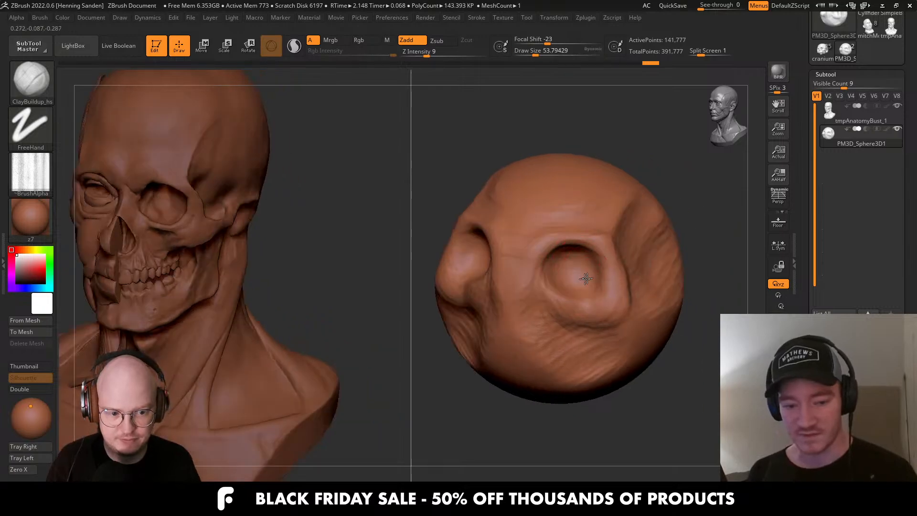
mouse_move(584, 273)
mouse_down()
mouse_move(567, 256)
mouse_move(569, 288)
mouse_move(550, 297)
mouse_move(549, 308)
mouse_move(569, 322)
mouse_up()
key(bracketleft)
right_drag(584, 312, 620, 314)
key(s)
mouse_move(590, 321)
mouse_down()
mouse_move(569, 304)
mouse_move(585, 299)
mouse_up()
mouse_move(586, 299)
right_down()
mouse_move(648, 305)
mouse_move(632, 287)
mouse_move(660, 297)
right_up()
key(s)
click(628, 306)
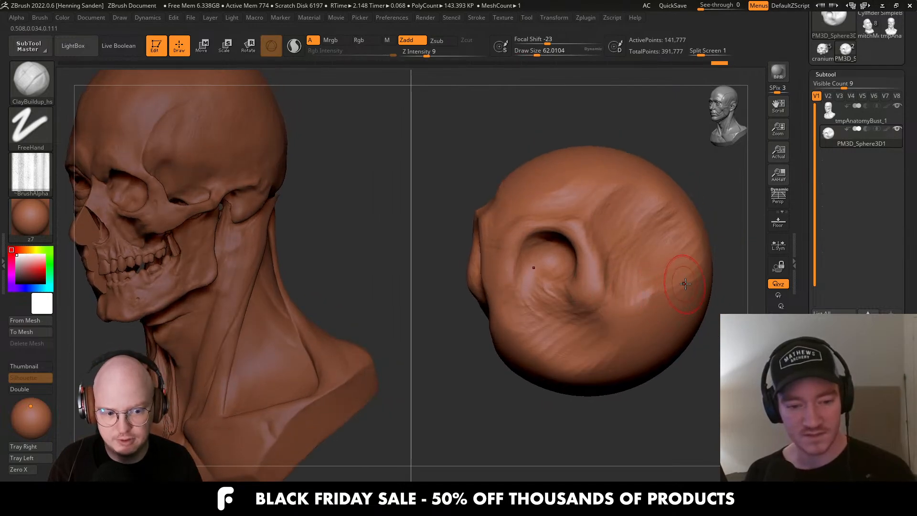
Build the zygomatic arch from the cheekbone back along the side of the head using draw sizes of roughly 51 to 62.
drag(685, 284, 630, 300)
key(s)
click(611, 304)
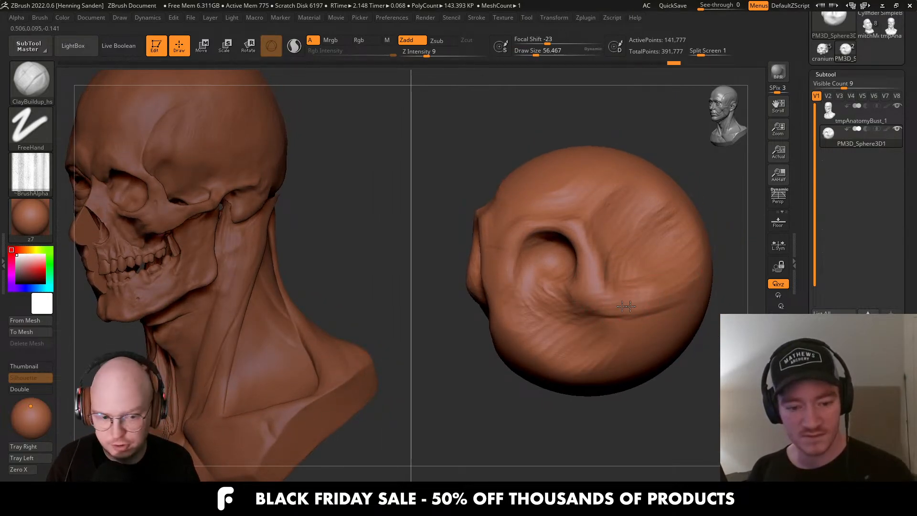
key(s)
click(618, 303)
mouse_move(618, 303)
mouse_down()
mouse_move(591, 302)
mouse_move(620, 286)
mouse_move(591, 307)
mouse_move(652, 298)
mouse_move(611, 294)
mouse_up()
mouse_move(611, 294)
right_down()
mouse_move(637, 276)
mouse_move(607, 302)
right_up()
key(s)
click(617, 293)
key(s)
click(631, 278)
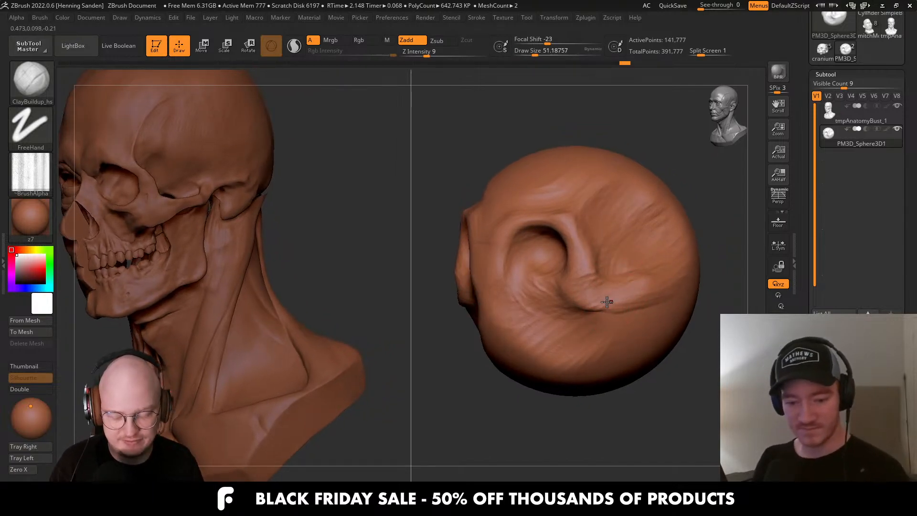
Carve an undercut beneath the cheekbone and zygomatic arch.
mouse_move(583, 303)
alt+mouse_down()
mouse_move(622, 307)
mouse_move(655, 289)
alt+mouse_up()
key(s)
click(621, 330)
Define the temple hollow and its upper edge above the zygomatic arch.
right_drag(633, 263, 594, 266)
key(s)
click(590, 268)
drag(591, 268, 638, 191)
mouse_move(628, 208)
right_down()
mouse_move(613, 212)
mouse_move(625, 229)
mouse_move(602, 234)
mouse_move(627, 224)
right_up()
mouse_move(636, 224)
alt+mouse_down()
mouse_move(630, 206)
mouse_move(638, 210)
alt+mouse_up()
key(s)
click(669, 212)
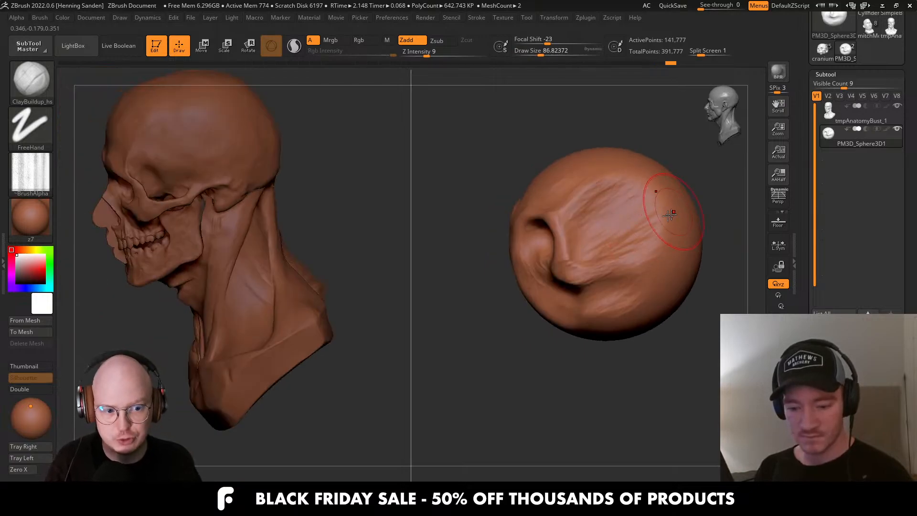
Build up the side and rear of the cranium with broad strokes at a draw size of about 120.
mouse_move(669, 212)
right_down()
mouse_move(702, 218)
mouse_move(613, 238)
right_up()
key(s)
click(622, 237)
drag(602, 251, 681, 221)
drag(611, 278, 688, 246)
drag(596, 236, 664, 198)
drag(588, 193, 609, 175)
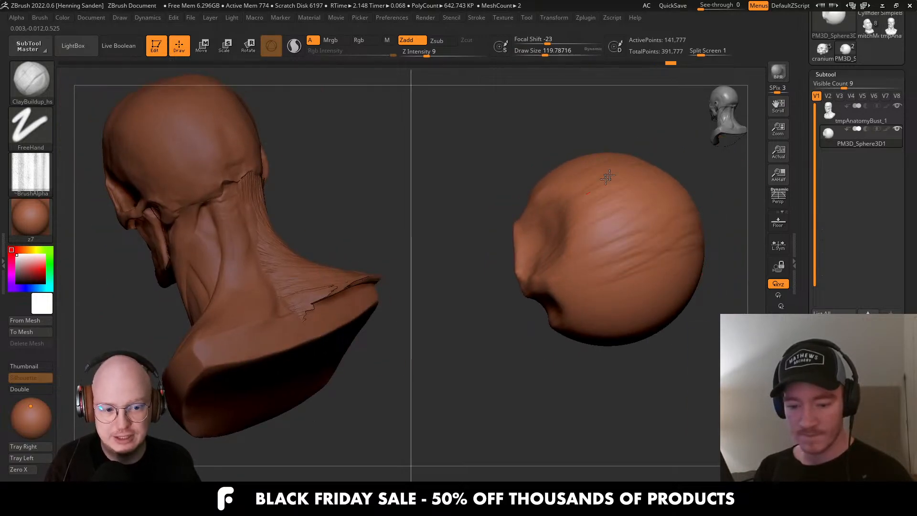
Add volume to the back and top of the cranium to round out the skull.
right_drag(643, 229, 678, 234)
mouse_move(573, 258)
mouse_down()
mouse_move(514, 287)
mouse_move(568, 291)
mouse_up()
right_drag(568, 291, 586, 224)
key(s)
click(569, 222)
drag(530, 201, 495, 215)
right_drag(506, 218, 544, 225)
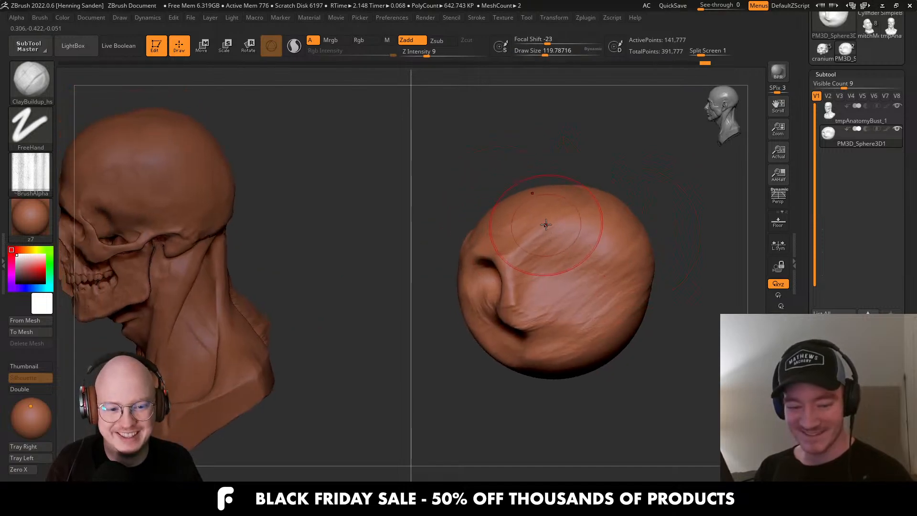
Build up the forehead above the temple, and reinforce the brow area with a draw size of about 41.
drag(549, 215, 523, 237)
right_drag(531, 229, 554, 249)
key(s)
click(556, 247)
drag(488, 264, 453, 245)
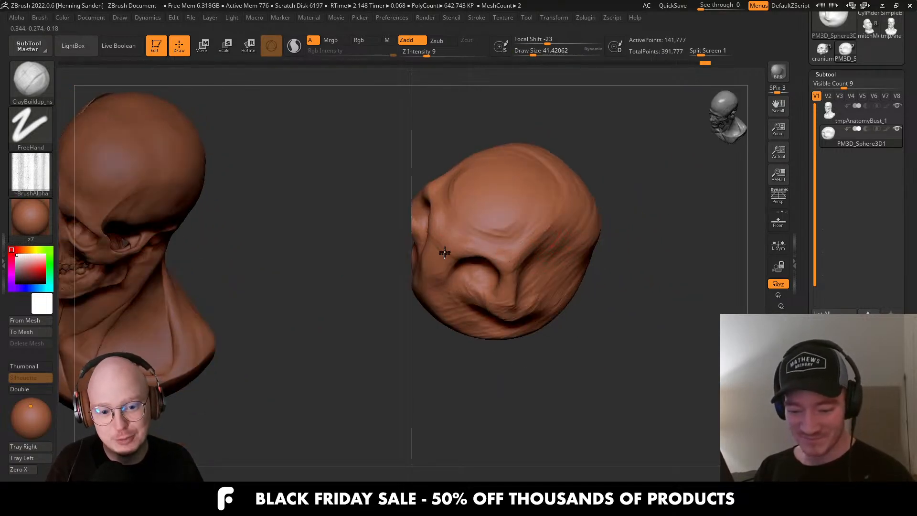
Carve the eye socket deeper under the brow and along its inner side.
right_drag(470, 255, 508, 248)
mouse_move(490, 291)
shift+right_down()
mouse_move(510, 256)
mouse_move(598, 247)
mouse_move(583, 247)
shift+right_up()
key(s)
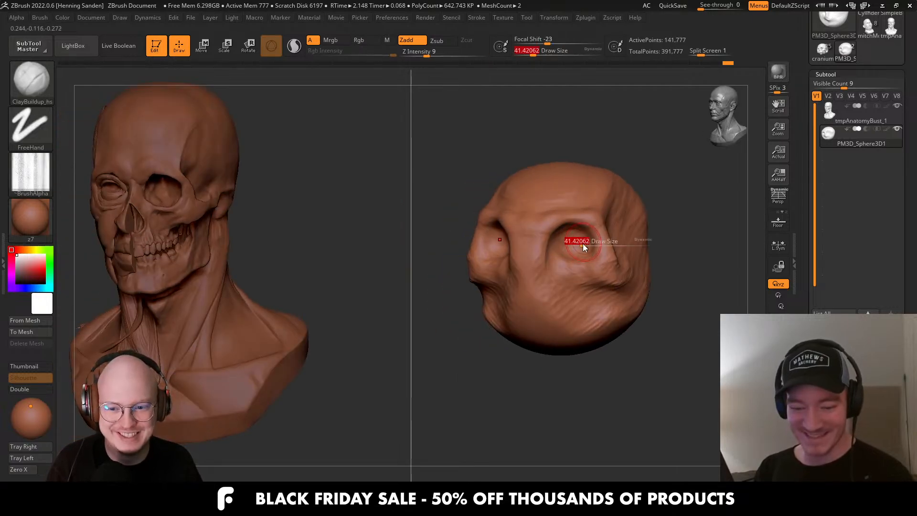
click(587, 247)
mouse_move(584, 229)
alt+mouse_down()
mouse_move(545, 261)
mouse_move(560, 244)
alt+mouse_up()
key(s)
click(558, 244)
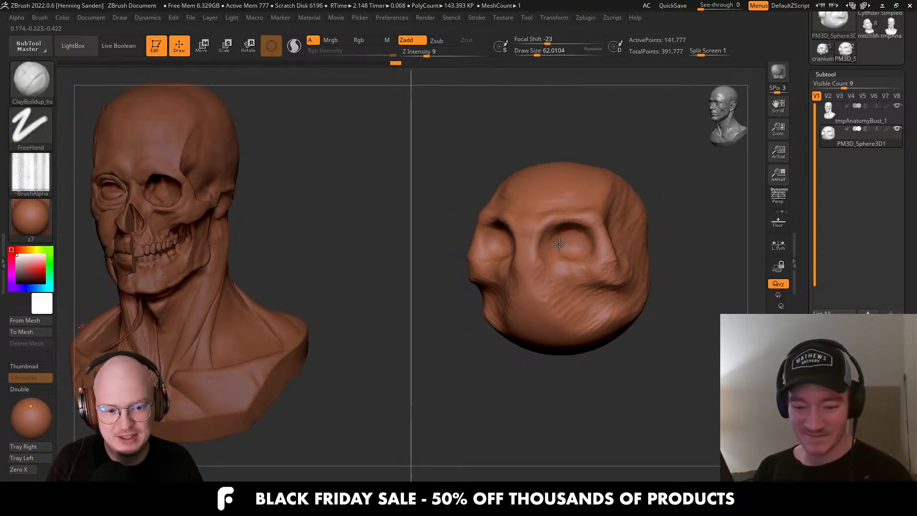
Carve the hollow below the cheekbone with a draw size of about 62.
mouse_move(586, 291)
alt+mouse_down()
mouse_move(604, 294)
mouse_move(614, 321)
mouse_move(595, 315)
mouse_move(612, 297)
mouse_move(569, 303)
alt+mouse_up()
key(s)
click(564, 309)
right_drag(573, 311, 552, 304)
ctrl+right_drag(551, 305, 573, 319)
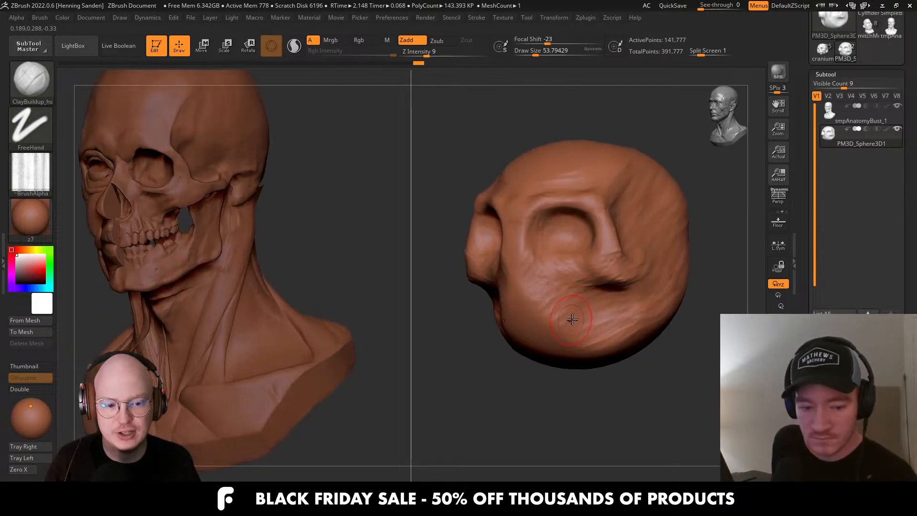
Build up the rounded upper jaw mass below the eye sockets with a draw size of about 87.
key(s)
click(543, 302)
mouse_move(520, 310)
mouse_down()
mouse_move(534, 297)
mouse_move(549, 330)
mouse_move(531, 338)
mouse_up()
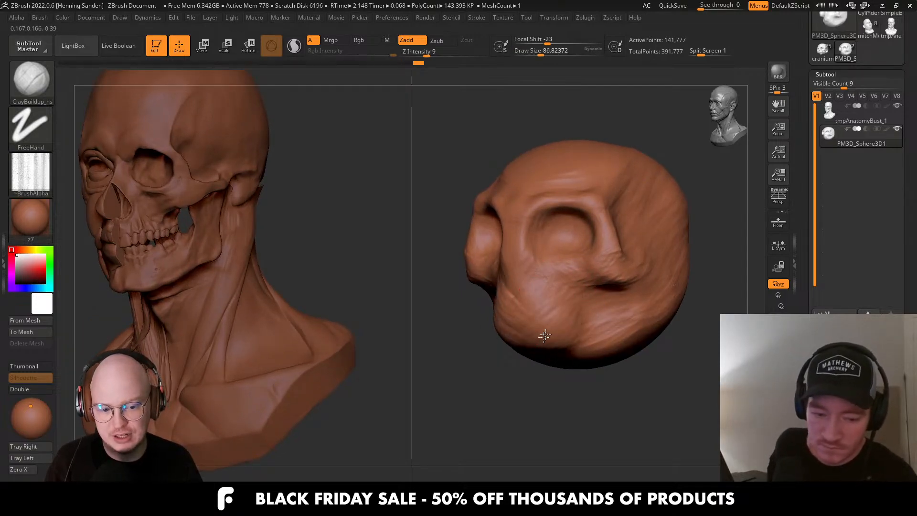
key(s)
click(547, 305)
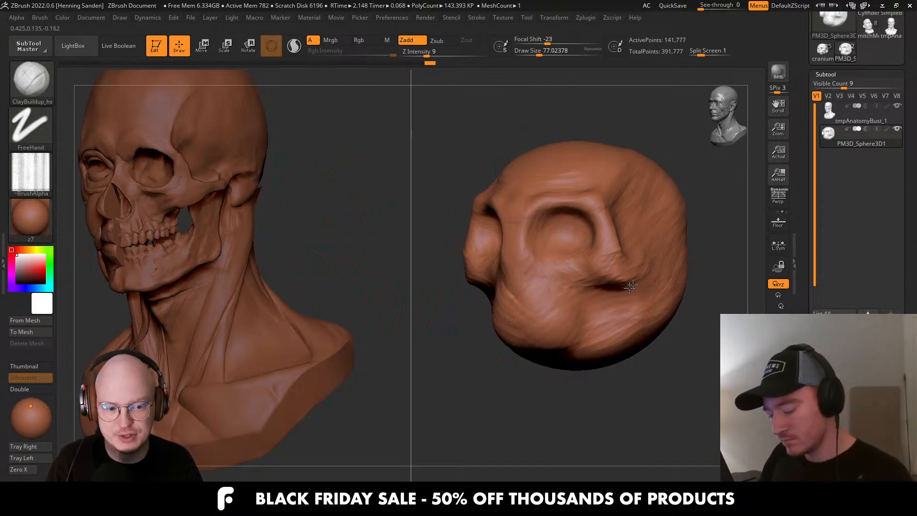
Cut in the area above the zygomatic arch and deepen the temple behind the eye socket.
right_drag(651, 282, 639, 287)
key(s)
click(637, 286)
mouse_move(659, 272)
alt+mouse_down()
mouse_move(609, 286)
mouse_move(663, 256)
mouse_move(665, 233)
mouse_move(617, 224)
mouse_move(620, 216)
mouse_move(641, 229)
alt+mouse_up()
key(s)
right_drag(642, 228, 645, 226)
key(s)
click(646, 219)
mouse_move(638, 207)
alt+mouse_down()
mouse_move(615, 198)
mouse_move(605, 218)
alt+mouse_up()
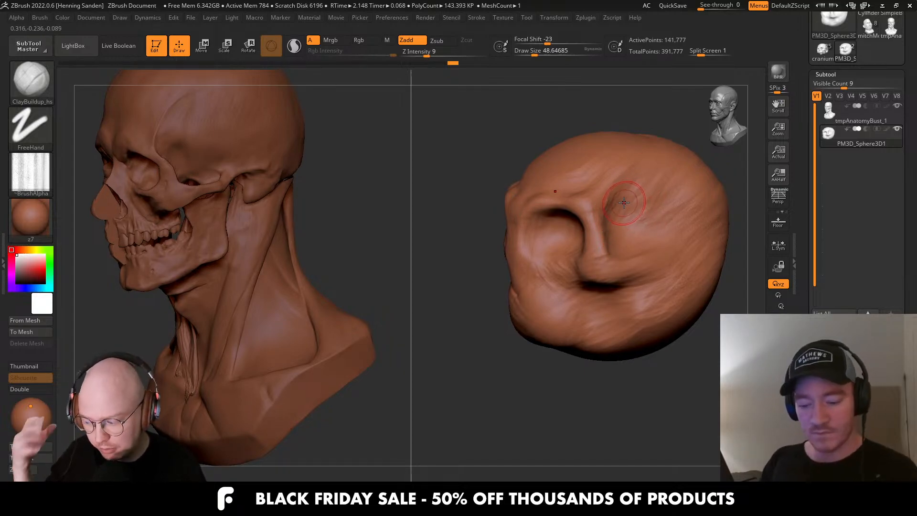
Add a ridge on the forehead above the outer brow, along the front of the temple.
right_drag(622, 205, 599, 215)
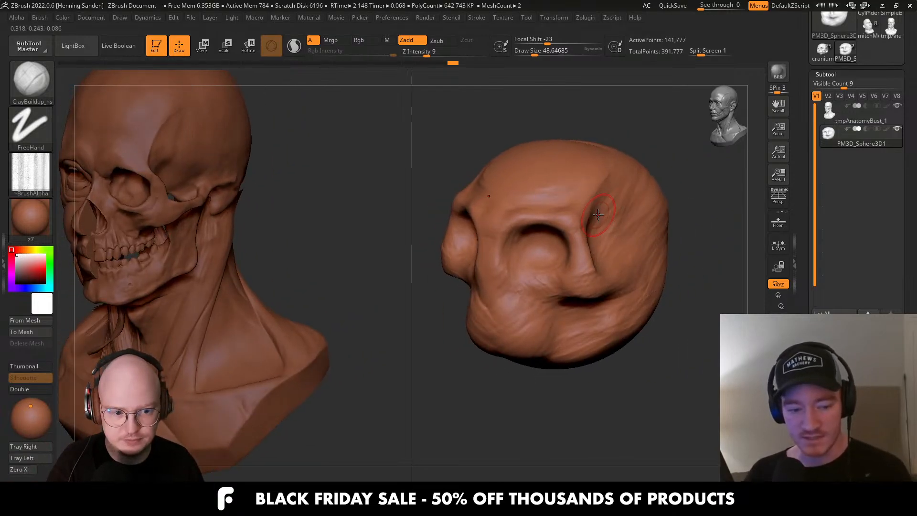
drag(590, 181, 562, 211)
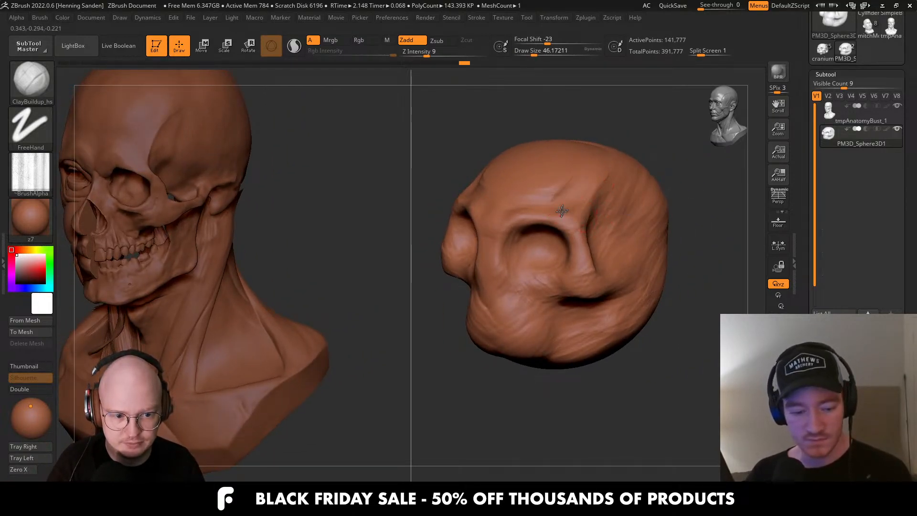
alt+right_drag(571, 220, 589, 229)
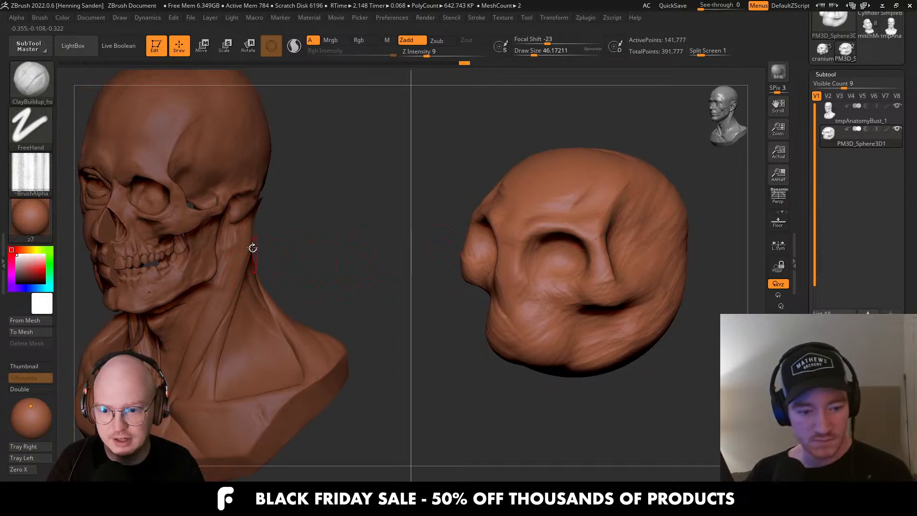
Make the tmpAnatomyBust_1 reference the active subtool and turn it to a front view to examine the skull half.
right_drag(252, 248, 153, 220)
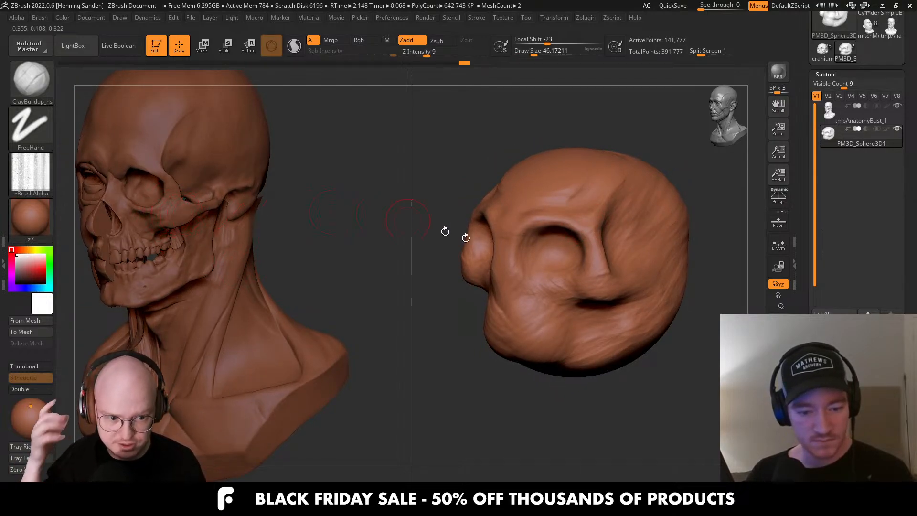
right_drag(464, 234, 300, 245)
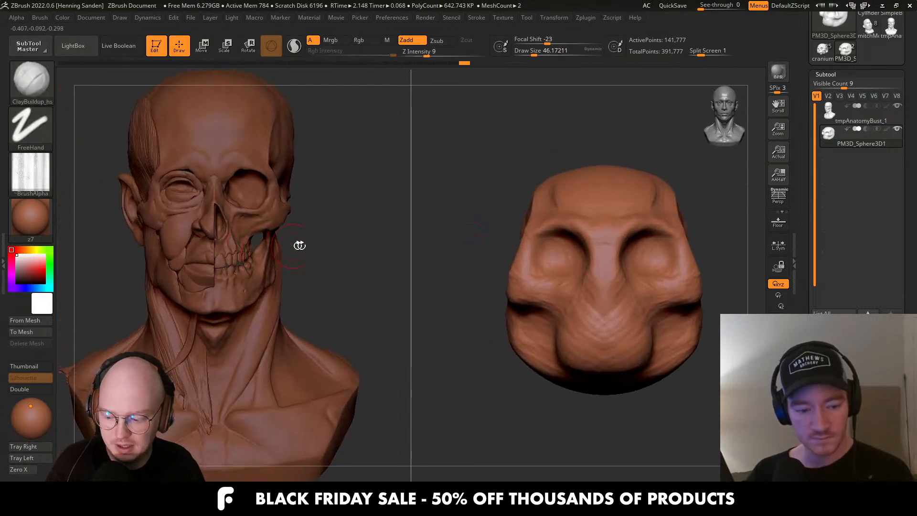
alt+click(218, 232)
alt+right_drag(590, 222, 544, 220)
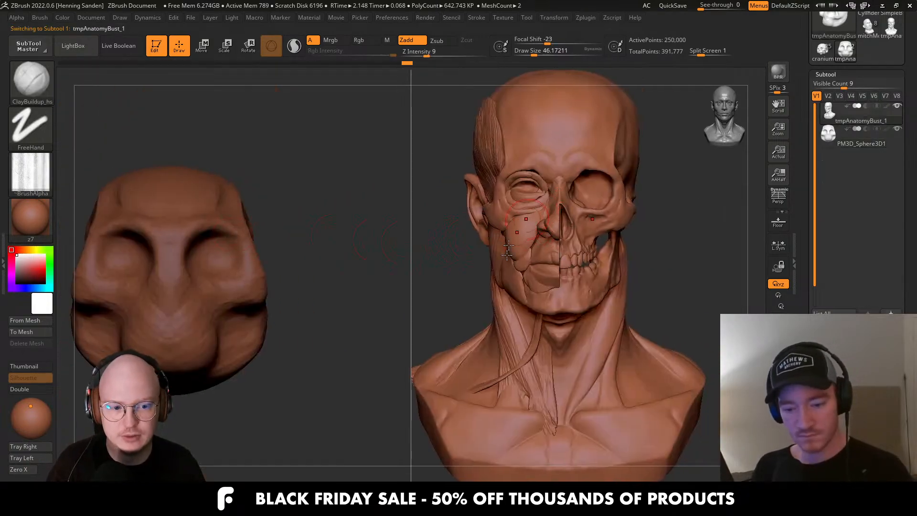
right_drag(624, 190, 617, 195)
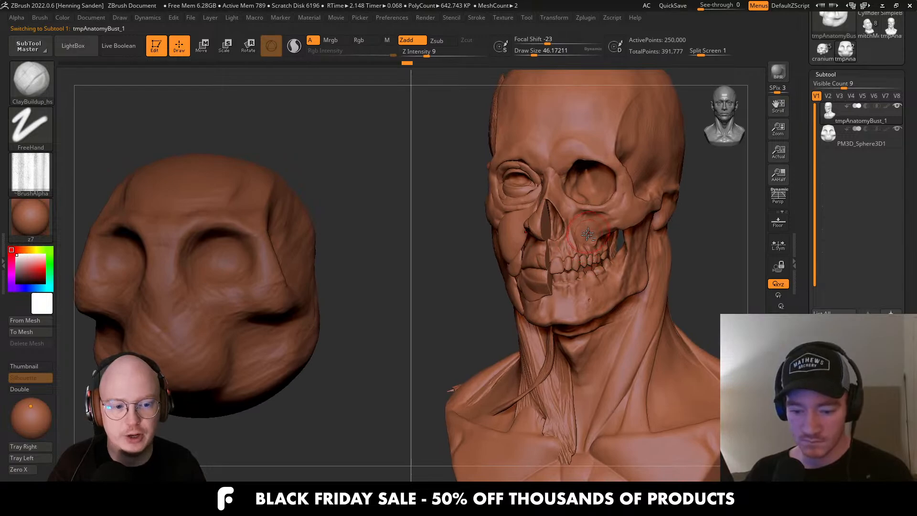
right_drag(583, 246, 496, 345)
mouse_move(559, 245)
right_down()
mouse_move(573, 254)
mouse_move(543, 262)
right_up()
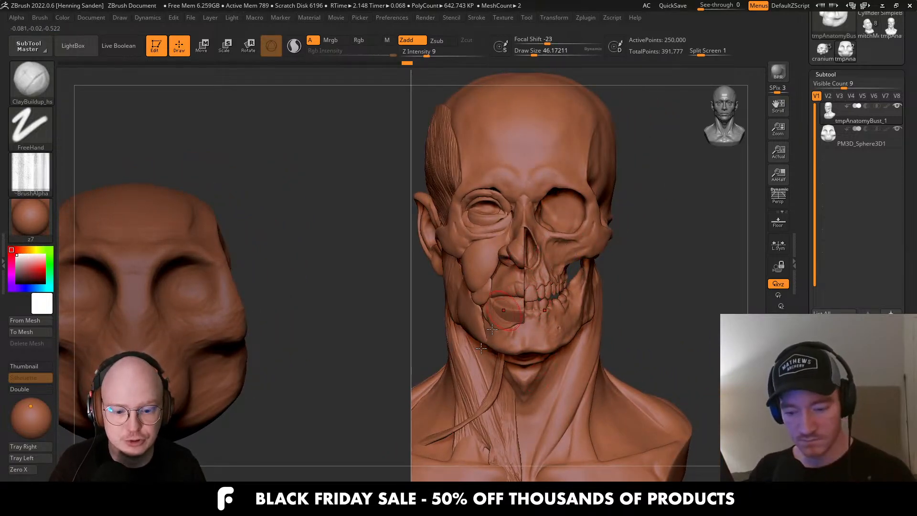
Mirror the anatomy bust horizontally with Flip Object.
key(alt+f)
key(alt+f)
key(alt+f)
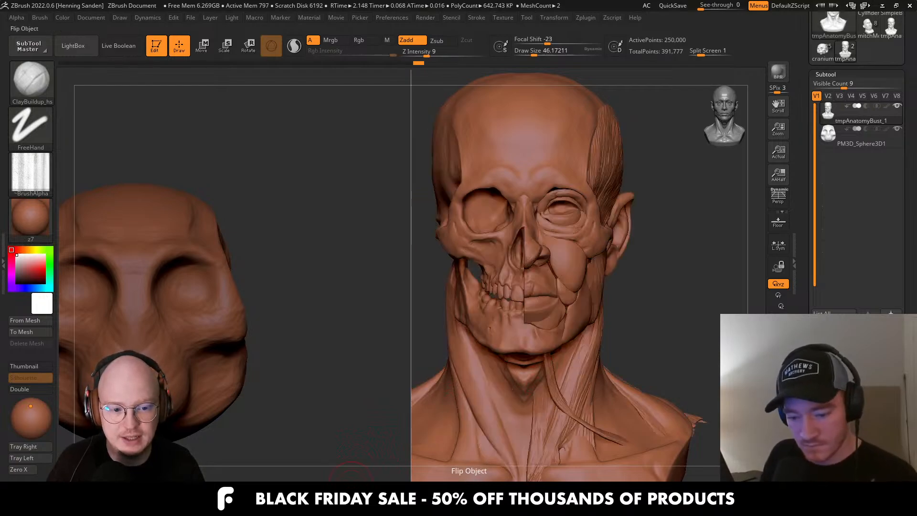
Flip the anatomy bust so its skull half shows in side view, and make PM3D_Sphere3D1 the active subtool.
right_drag(351, 472, 519, 270)
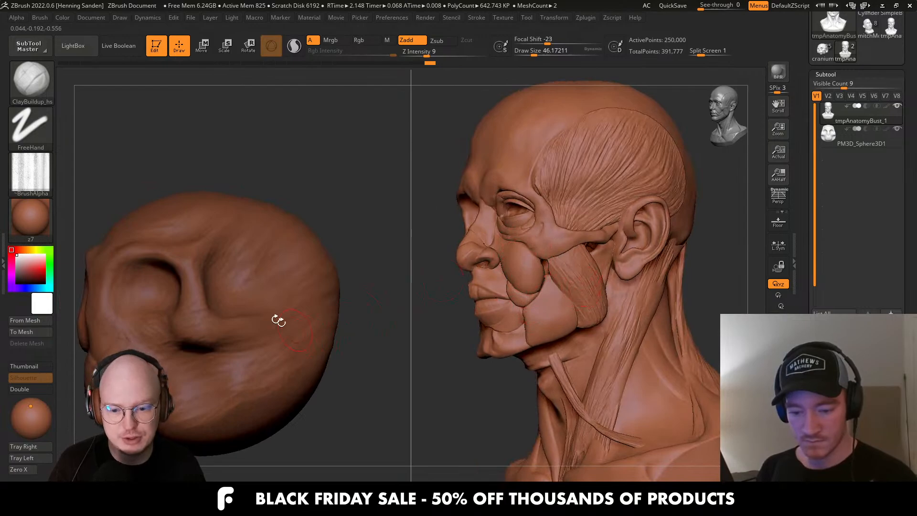
key(alt+f)
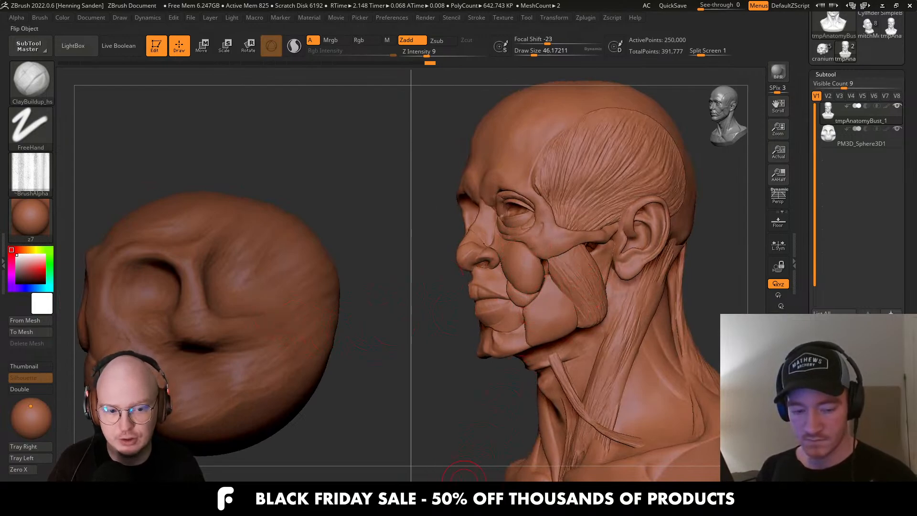
key(alt+f)
key(Down)
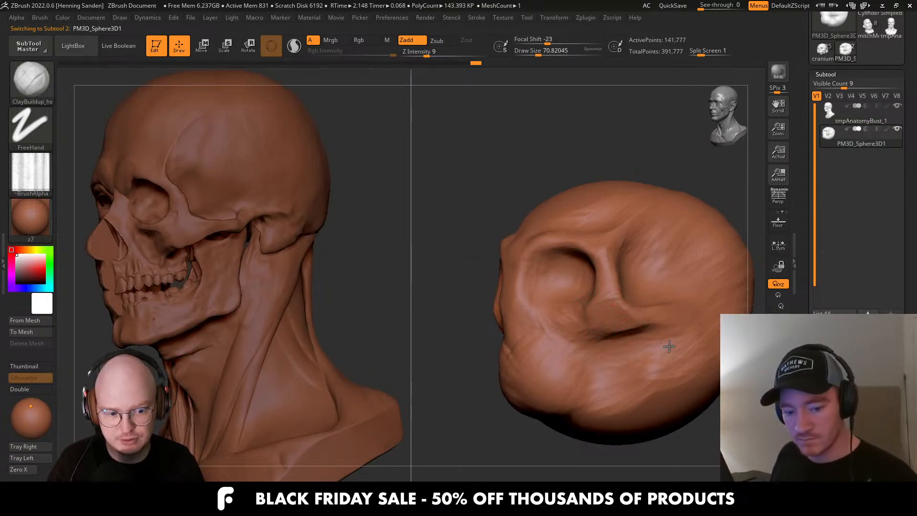
Build up the rear lower side of the skull and define the zygomatic arch above it.
drag(658, 352, 621, 325)
mouse_move(688, 296)
mouse_down()
mouse_move(581, 364)
mouse_move(674, 328)
mouse_move(605, 356)
mouse_up()
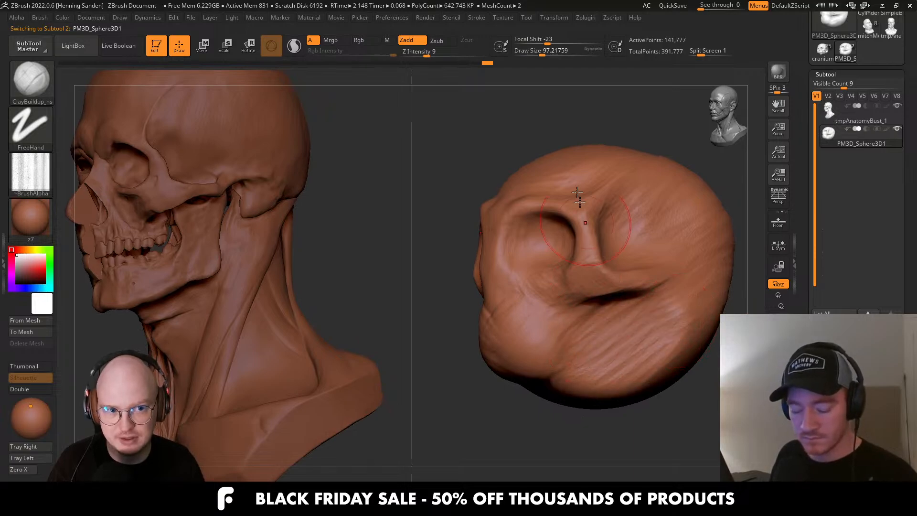
click(558, 18)
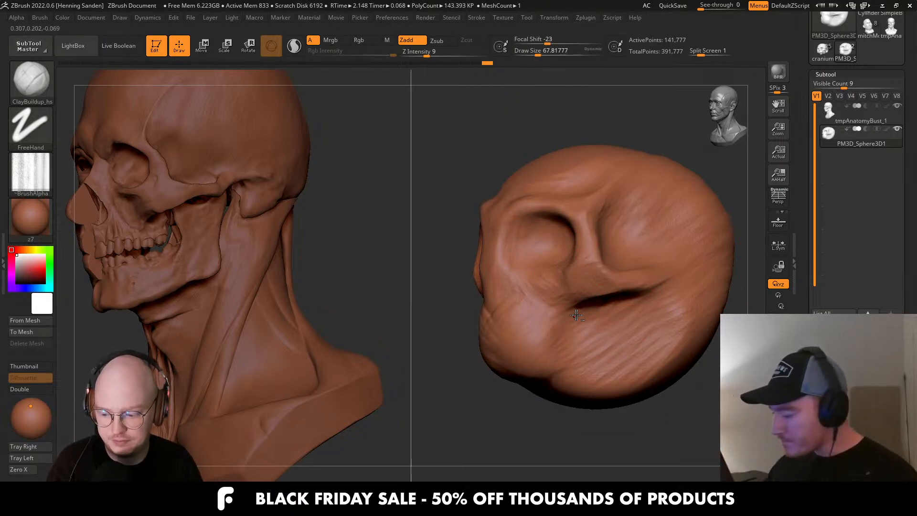
key(bracketleft)
right_drag(590, 317, 612, 330)
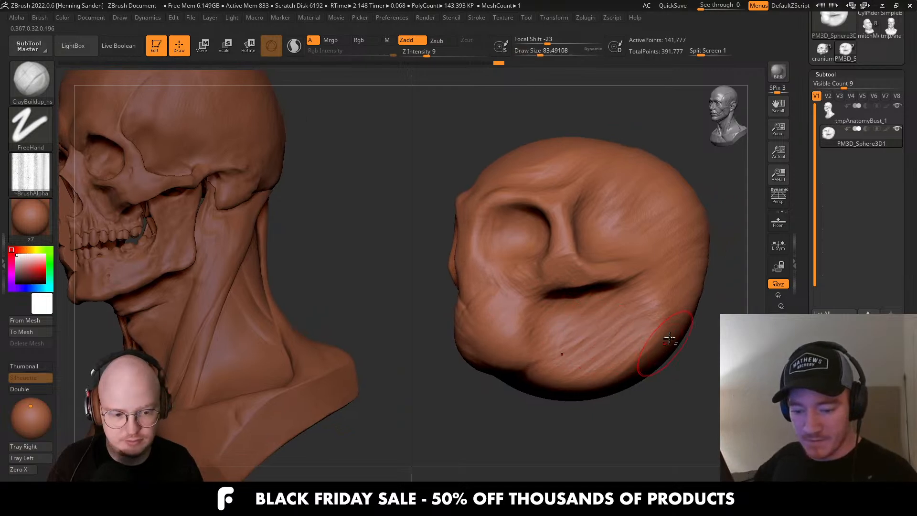
key(s)
drag(641, 263, 601, 264)
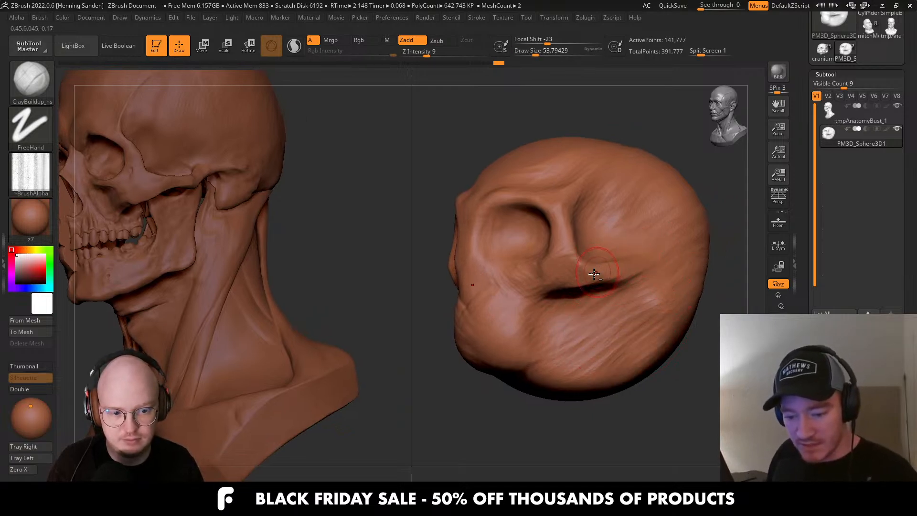
Deepen the temple behind the outer brow and sharpen the temporal line along its front edge.
drag(645, 172, 621, 210)
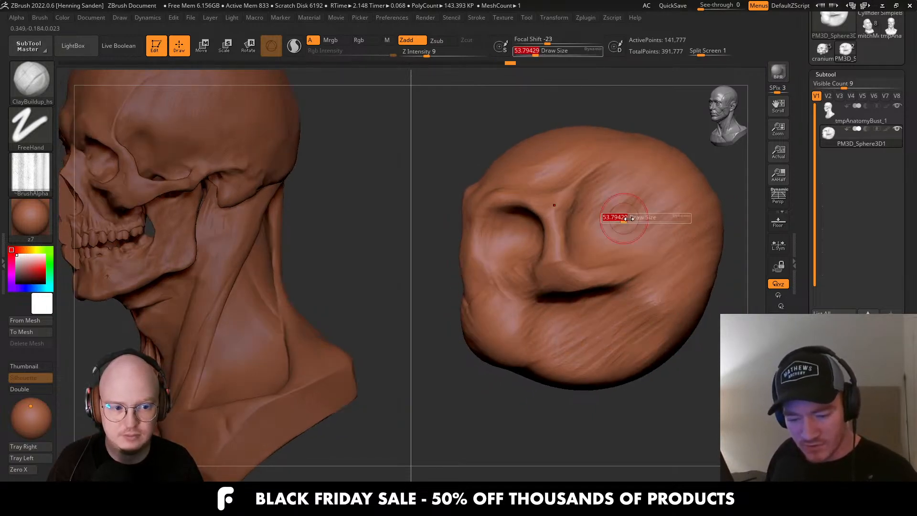
right_drag(607, 191, 556, 194)
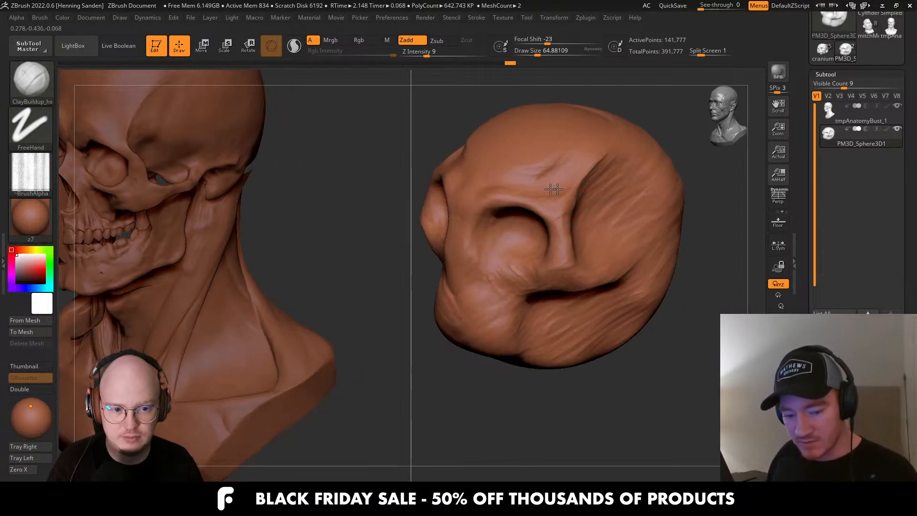
right_drag(490, 205, 443, 244)
key([)
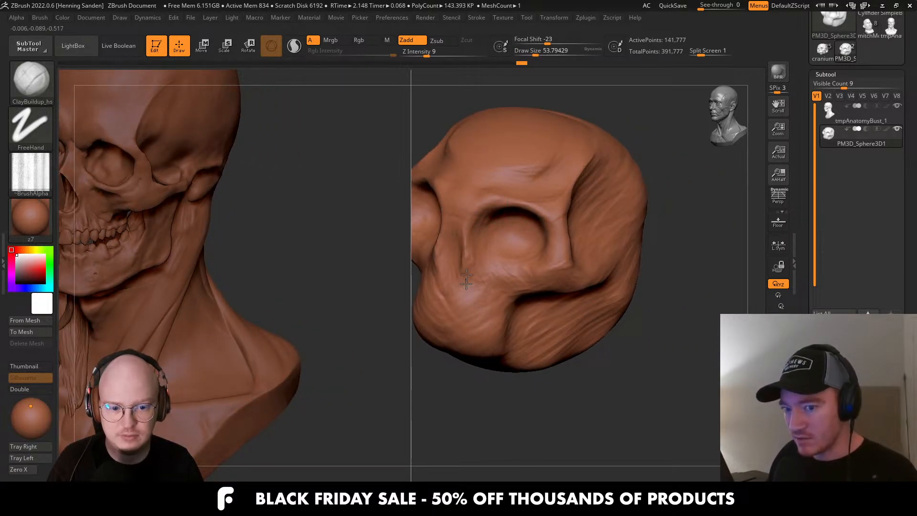
Carve in beside the nose and reshape the upper jaw below the eye socket.
right_drag(467, 281, 494, 269)
key([)
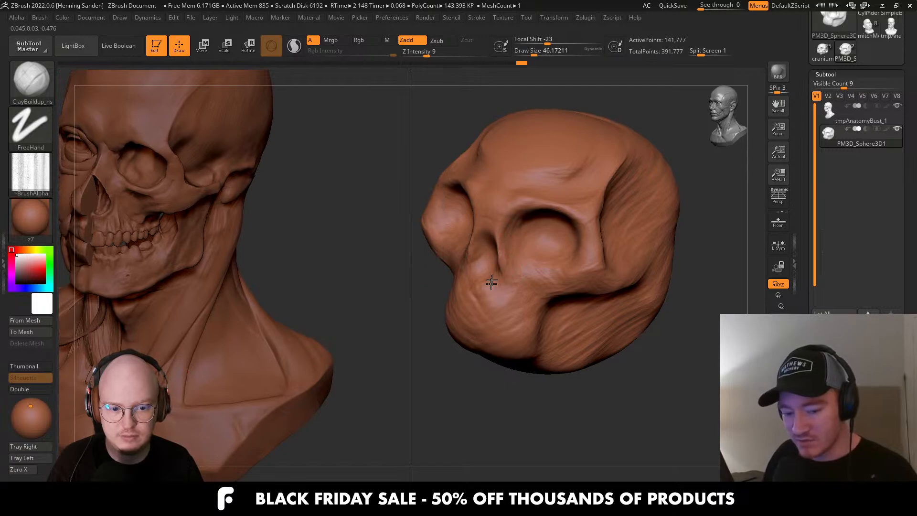
key(])
key(])
drag(493, 290, 532, 293)
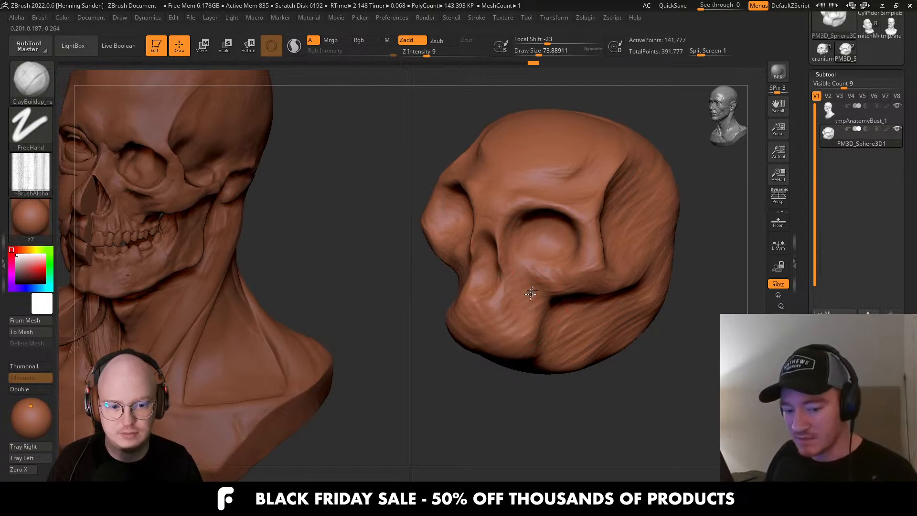
Shape the glabella, the nasal bridge and the inner brow ridges between the eye sockets.
mouse_move(516, 232)
right_down()
mouse_move(529, 218)
mouse_move(491, 205)
mouse_move(546, 238)
right_up()
key([)
key([)
key([)
key(])
key(])
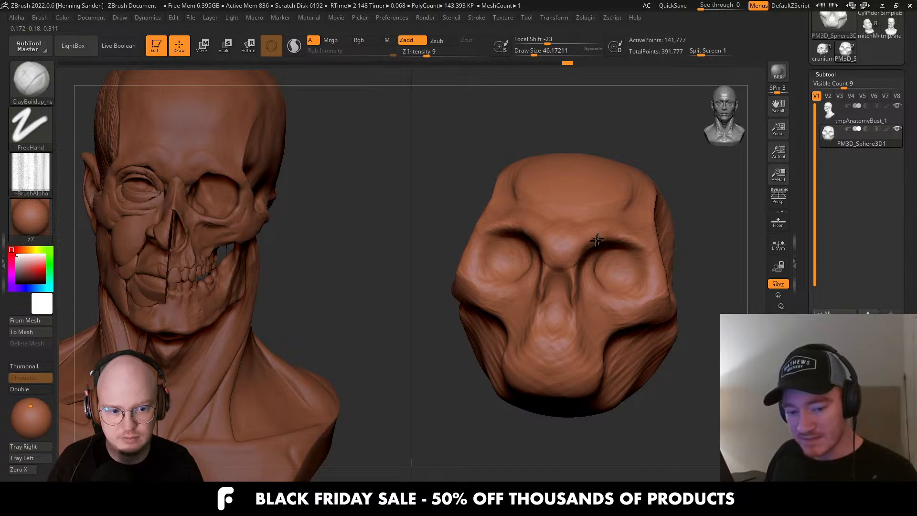
mouse_move(561, 246)
right_down()
mouse_move(561, 266)
mouse_move(564, 245)
right_up()
key(])
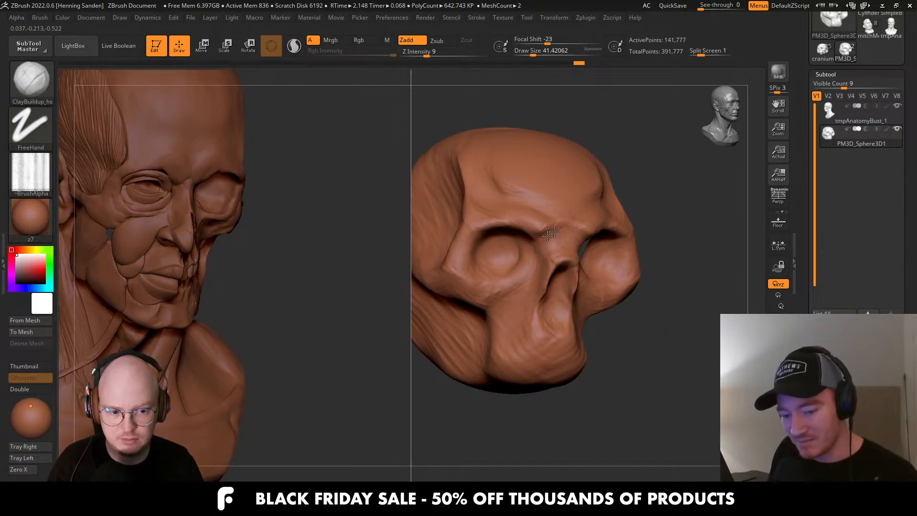
right_drag(540, 218, 579, 226)
key(])
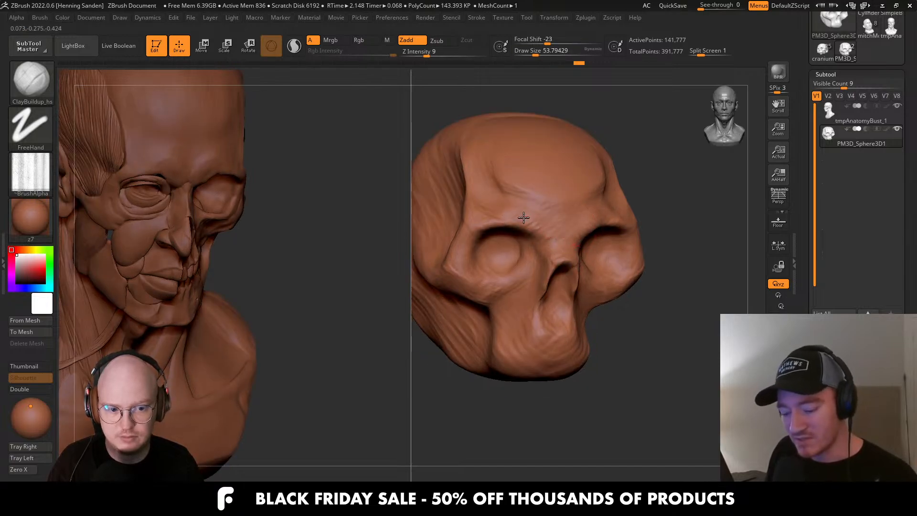
Carve the side of the skull below and behind the zygomatic arch, extending the arch towards the ear.
mouse_move(510, 194)
right_down()
mouse_move(595, 272)
mouse_move(604, 303)
mouse_move(641, 277)
right_up()
key(e)
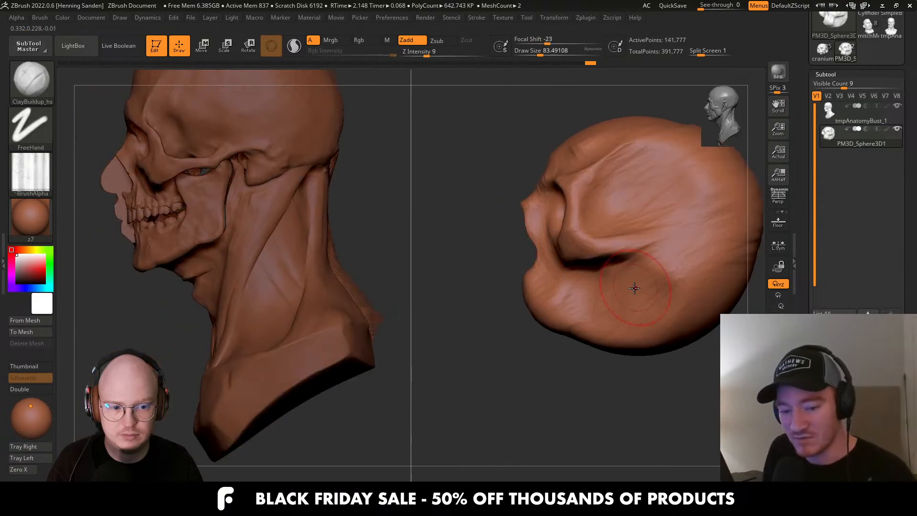
mouse_move(655, 241)
right_down()
mouse_move(669, 246)
mouse_move(636, 262)
right_up()
key(b)
key(c)
key(b)
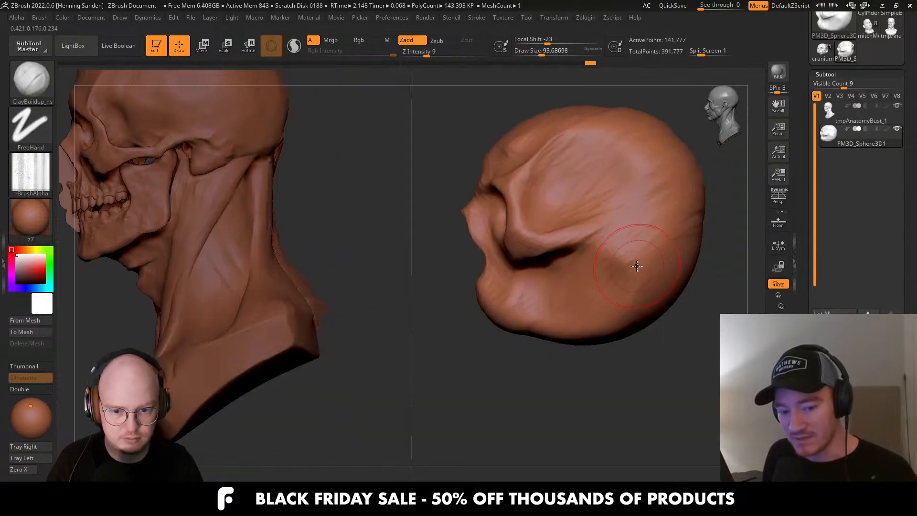
drag(592, 278, 598, 246)
alt+right_drag(643, 300, 615, 293)
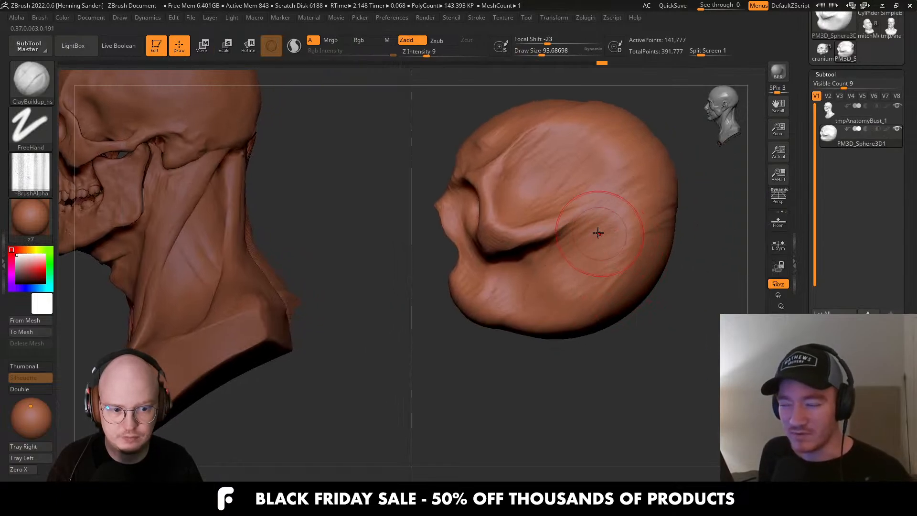
drag(601, 231, 580, 211)
mouse_move(524, 142)
mouse_down()
mouse_move(528, 217)
mouse_move(605, 159)
mouse_up()
Cut in the neck-muscle attachment area beneath the occipital ridge at the back of the skull.
right_drag(662, 241, 625, 225)
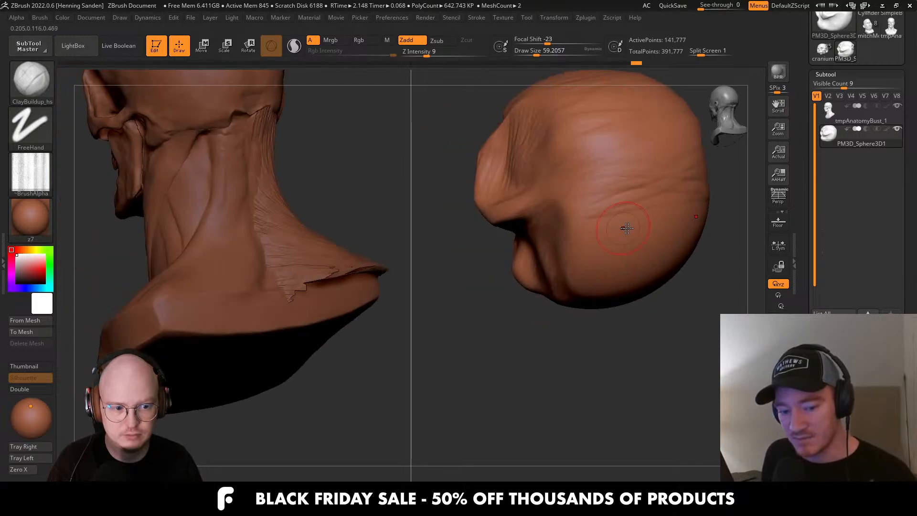
key(s)
mouse_move(658, 203)
mouse_down()
mouse_move(620, 208)
mouse_move(642, 193)
mouse_move(690, 249)
mouse_up()
drag(639, 218, 653, 242)
key(s)
drag(686, 200, 666, 279)
drag(633, 208, 628, 281)
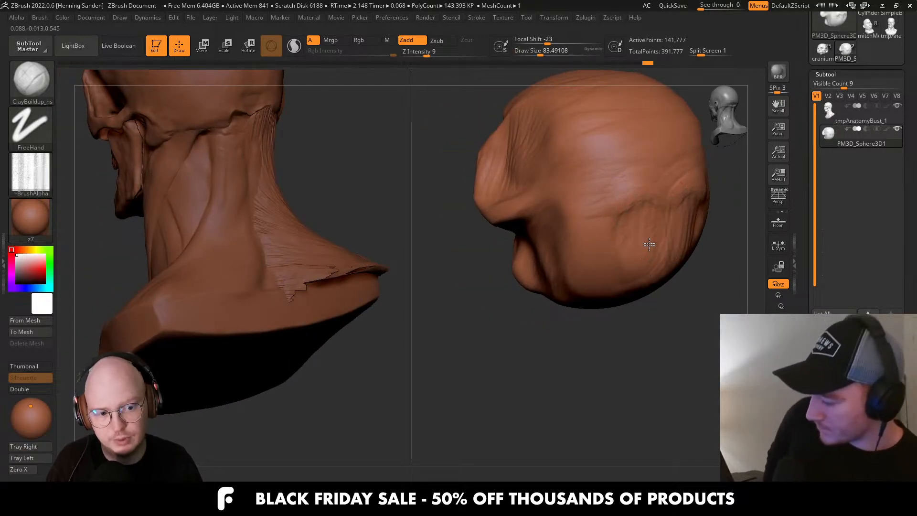
Smooth the cut under the occiput and continue it forward along the skull base to define the mastoid area.
shift+drag(651, 241, 635, 279)
right_drag(635, 279, 651, 262)
drag(616, 272, 568, 295)
drag(609, 239, 566, 273)
right_drag(591, 215, 611, 221)
key(s)
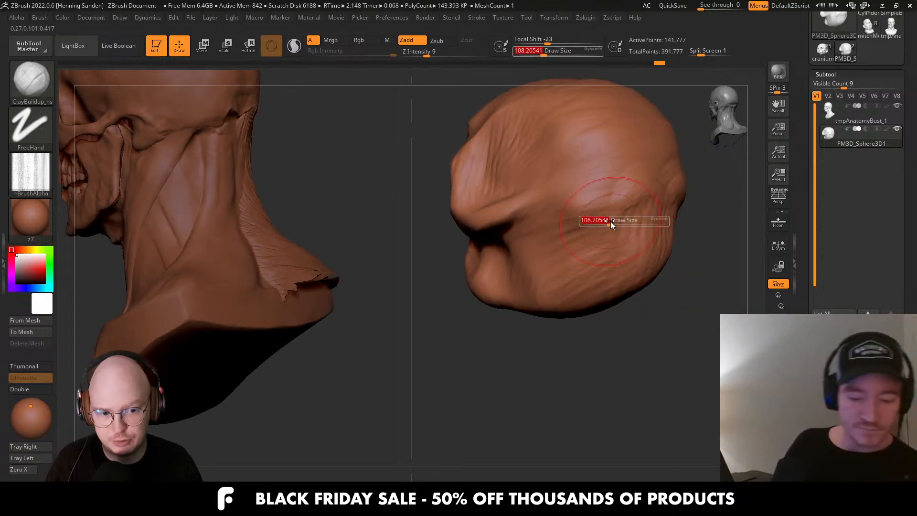
drag(610, 222, 603, 221)
drag(624, 199, 585, 215)
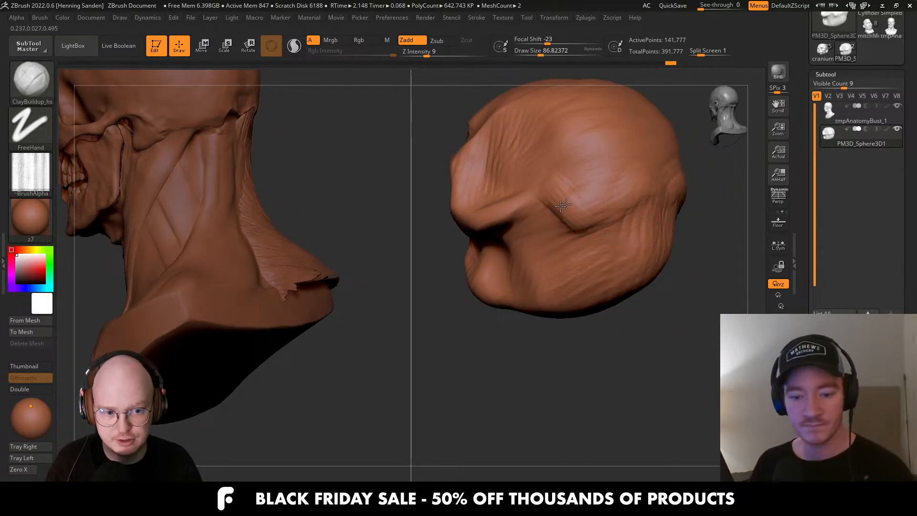
Refine the transition between the mastoid and the zygomatic arch, and rework the front of the temple.
right_drag(564, 204, 585, 207)
key(s)
drag(579, 207, 585, 206)
right_drag(567, 164, 548, 205)
key(s)
drag(549, 206, 552, 205)
drag(489, 216, 486, 191)
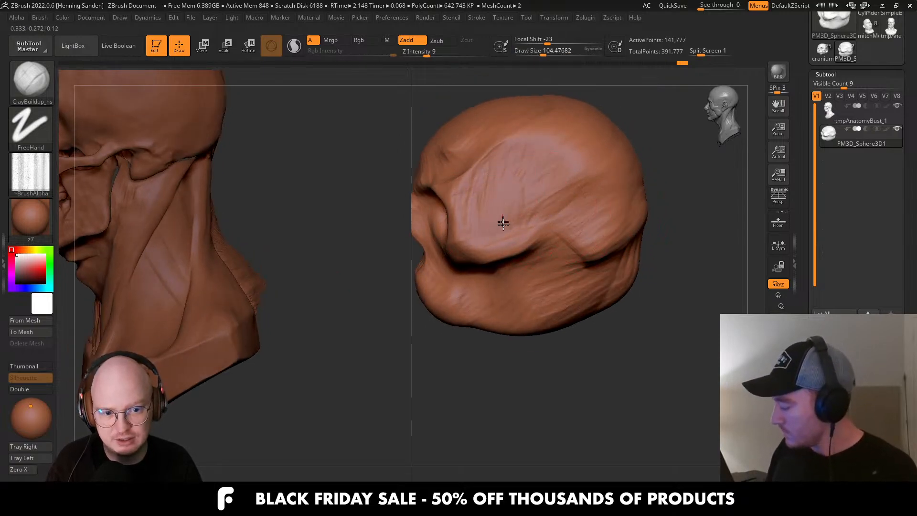
Even out the temple above the zygomatic arch and blend it back towards the rear of the cranium.
drag(503, 223, 518, 188)
right_drag(569, 175, 580, 150)
key(s)
drag(580, 150, 482, 217)
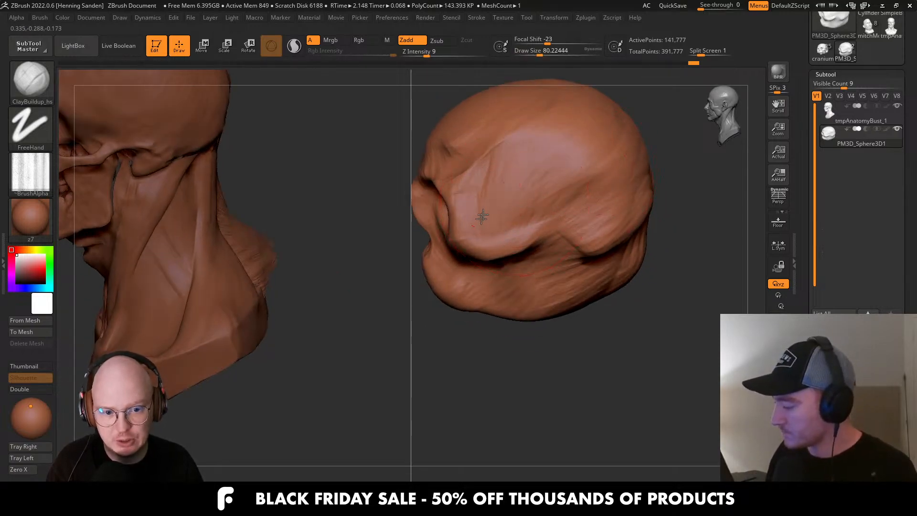
right_drag(562, 169, 559, 191)
drag(607, 178, 535, 208)
Carve the skull base behind the jaw to separate the jaw's rear edge from the mastoid area.
mouse_move(516, 235)
right_down()
mouse_move(502, 233)
mouse_move(580, 226)
right_up()
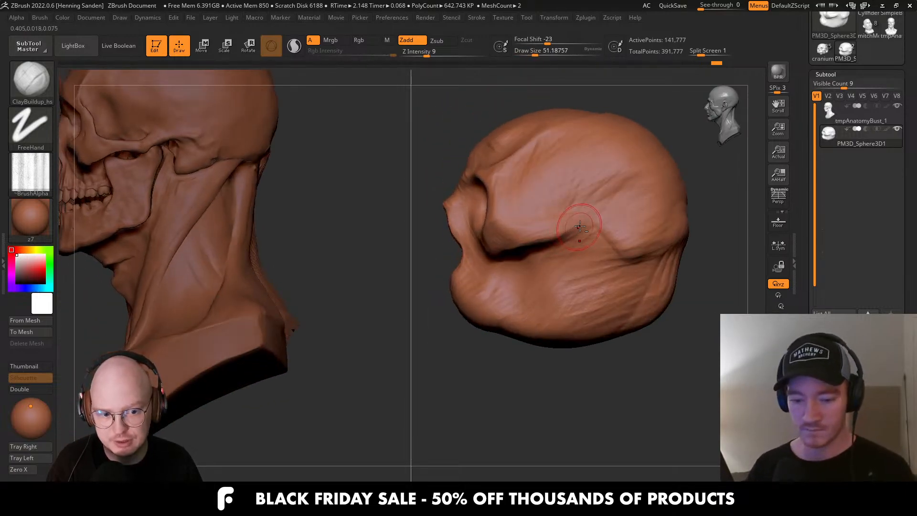
right_drag(524, 248, 568, 240)
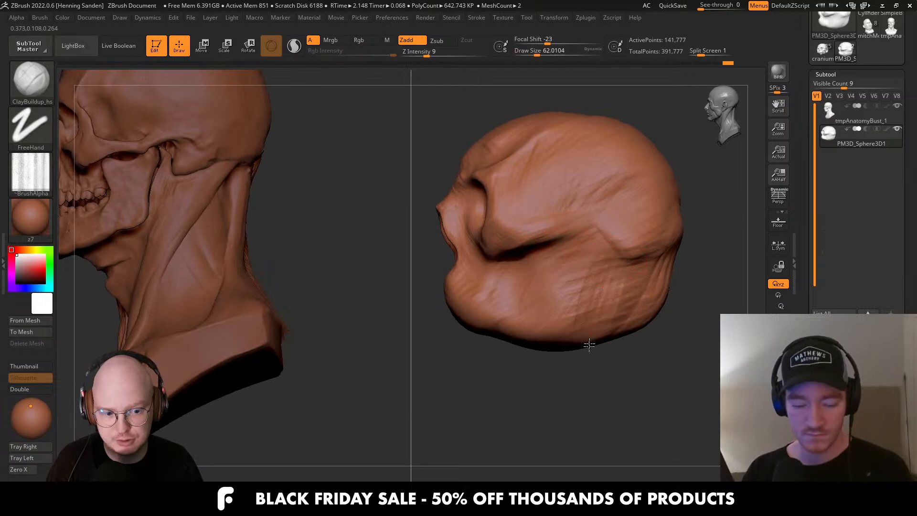
mouse_move(588, 349)
right_down()
mouse_move(606, 253)
mouse_move(585, 275)
right_up()
mouse_move(586, 275)
mouse_down()
mouse_move(495, 292)
mouse_move(581, 248)
mouse_move(550, 246)
mouse_move(557, 215)
mouse_up()
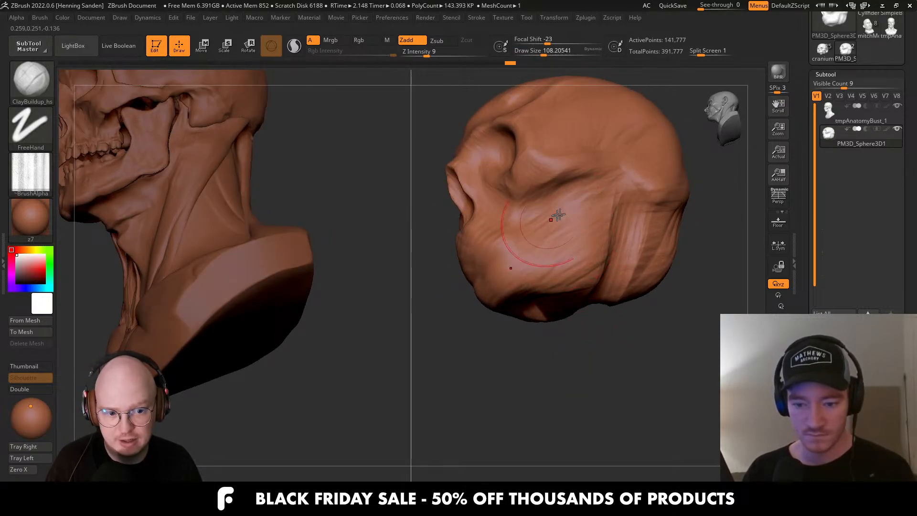
Shape the side of the jaw below the cheekbone, working forward towards the upper jaw.
mouse_move(557, 215)
right_down()
mouse_move(594, 209)
mouse_move(576, 178)
mouse_move(555, 209)
mouse_move(583, 242)
mouse_move(613, 255)
mouse_move(606, 244)
right_up()
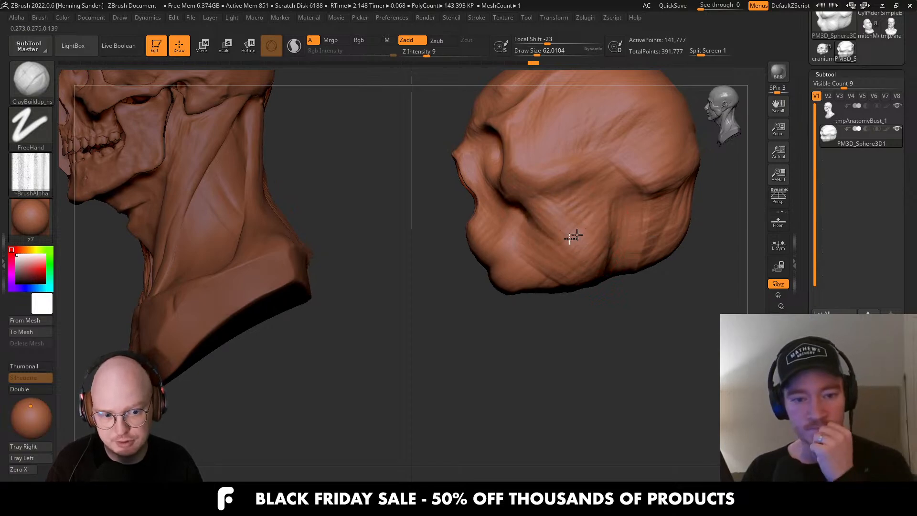
mouse_move(587, 192)
right_down()
mouse_move(528, 229)
mouse_move(600, 229)
right_up()
key(s)
drag(564, 226, 550, 226)
mouse_move(577, 226)
mouse_down()
mouse_move(541, 255)
mouse_move(512, 263)
mouse_move(506, 230)
mouse_up()
right_drag(481, 198, 511, 207)
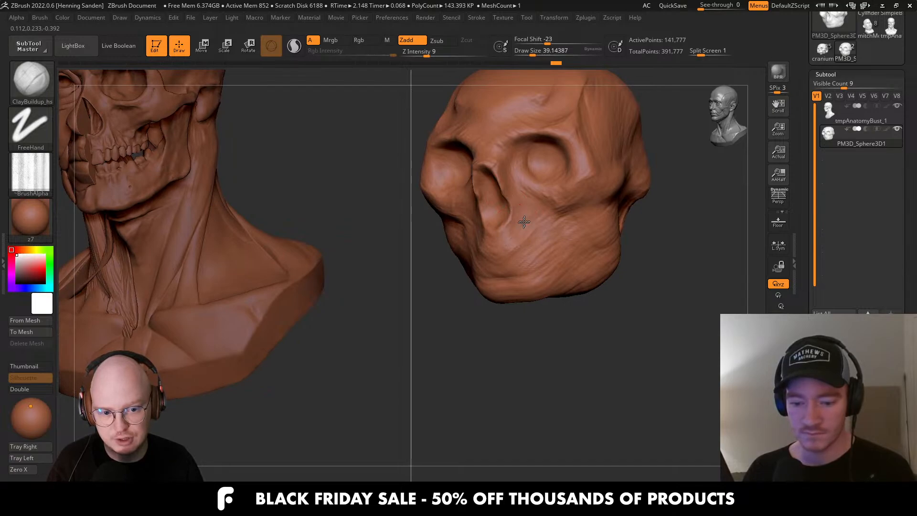
Define the rim of the nasal opening and hollow the upper jaw beneath the cheekbones.
key(s)
mouse_move(521, 249)
mouse_down()
mouse_move(535, 240)
mouse_move(537, 282)
mouse_move(555, 281)
mouse_move(546, 246)
mouse_move(521, 257)
mouse_up()
key(s)
mouse_move(563, 240)
alt+right_down()
mouse_move(556, 261)
mouse_move(541, 236)
alt+right_up()
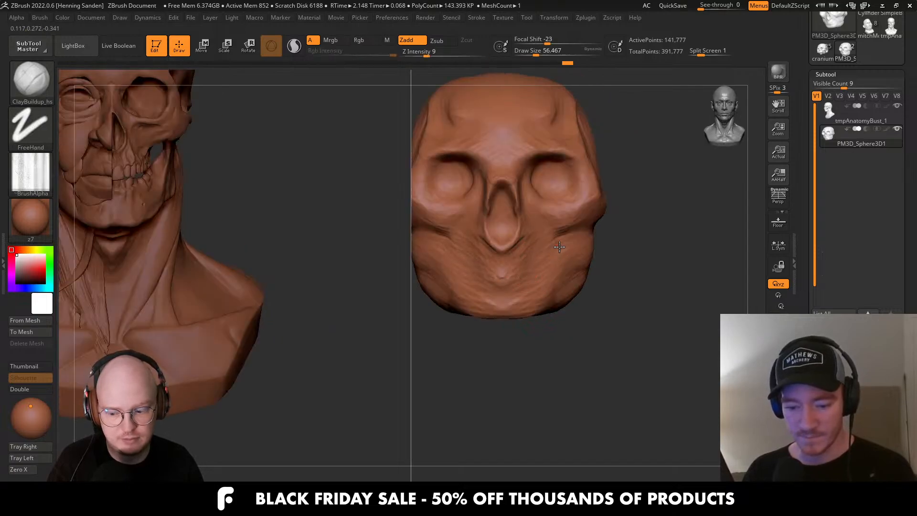
key(s)
drag(568, 243, 570, 243)
right_drag(571, 244, 541, 260)
mouse_move(567, 248)
mouse_down()
mouse_move(550, 259)
mouse_move(542, 239)
mouse_up()
Fill out the rear of the jaw below the cheekbone with a larger brush.
alt+right_drag(592, 251, 587, 272)
key(s)
drag(586, 271, 594, 271)
alt+right_drag(612, 267, 645, 310)
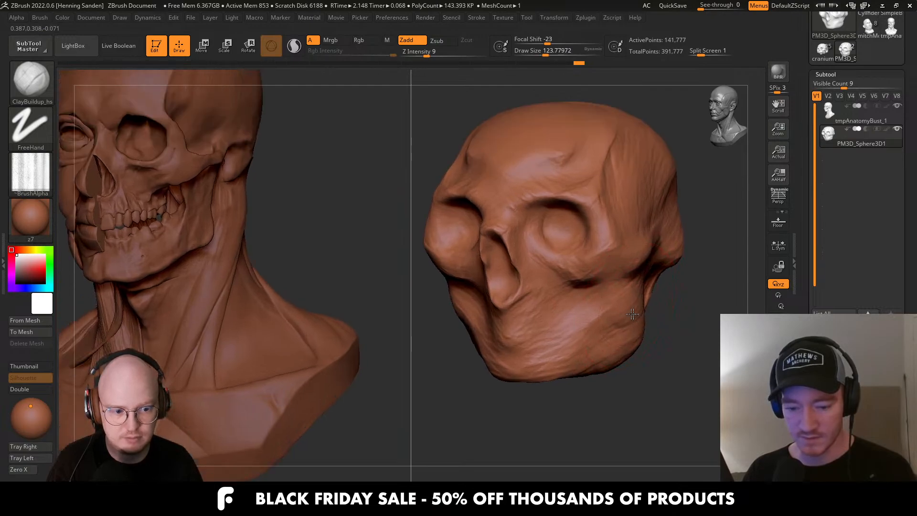
Rework the temple behind the eye socket with broad strokes up the side of the cranium.
right_drag(659, 225, 638, 233)
drag(621, 213, 606, 178)
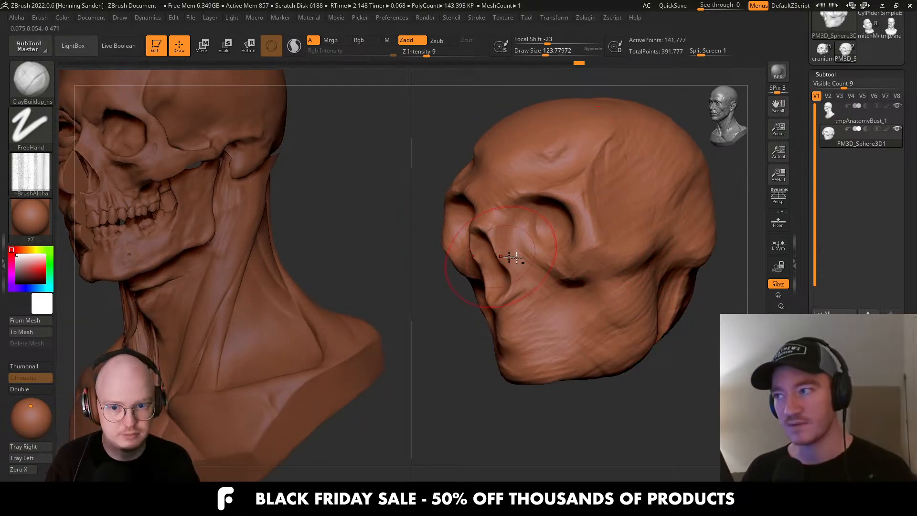
alt+right_drag(584, 195, 560, 213)
key(s)
drag(560, 212, 556, 212)
mouse_move(603, 184)
mouse_down()
mouse_move(588, 230)
mouse_move(613, 153)
mouse_move(638, 195)
mouse_up()
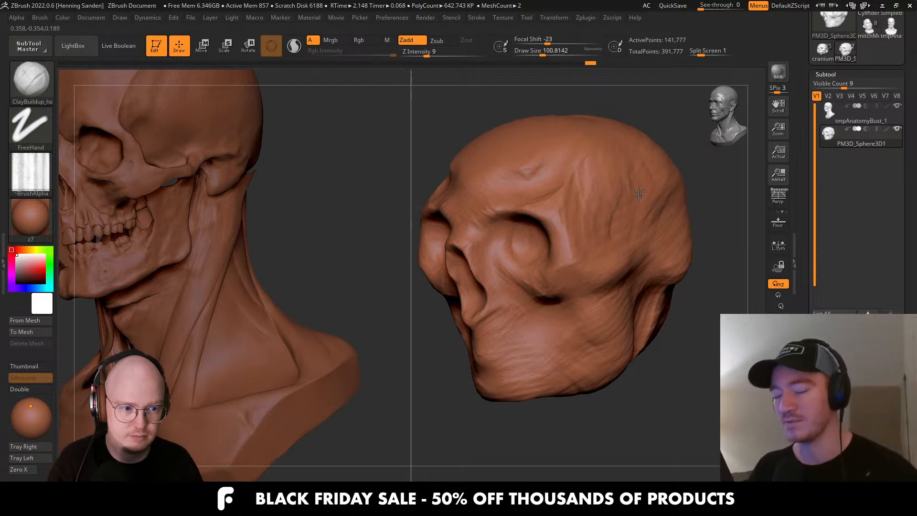
Build up the rear and side of the cranium above the skull's base with large ClayBuildup strokes.
mouse_move(707, 196)
right_down()
mouse_move(659, 205)
mouse_move(603, 274)
right_up()
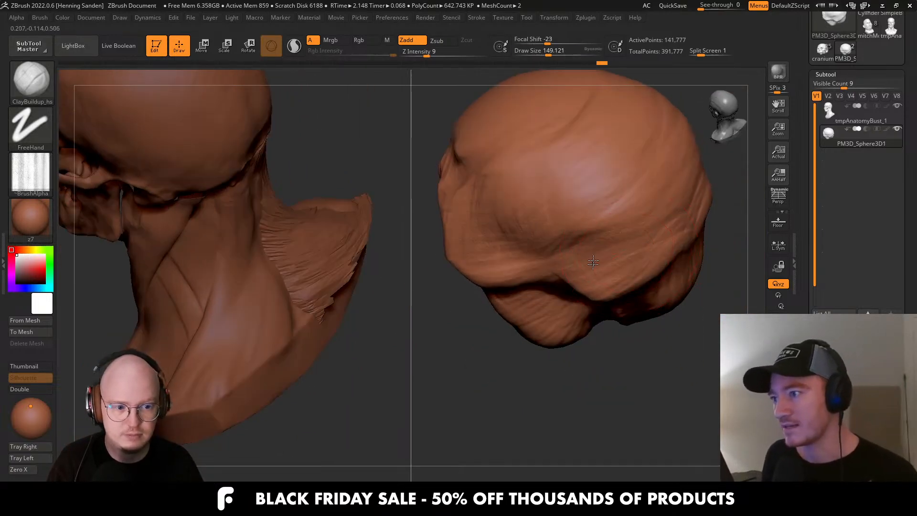
mouse_move(599, 260)
mouse_down()
mouse_move(569, 214)
mouse_move(526, 180)
mouse_up()
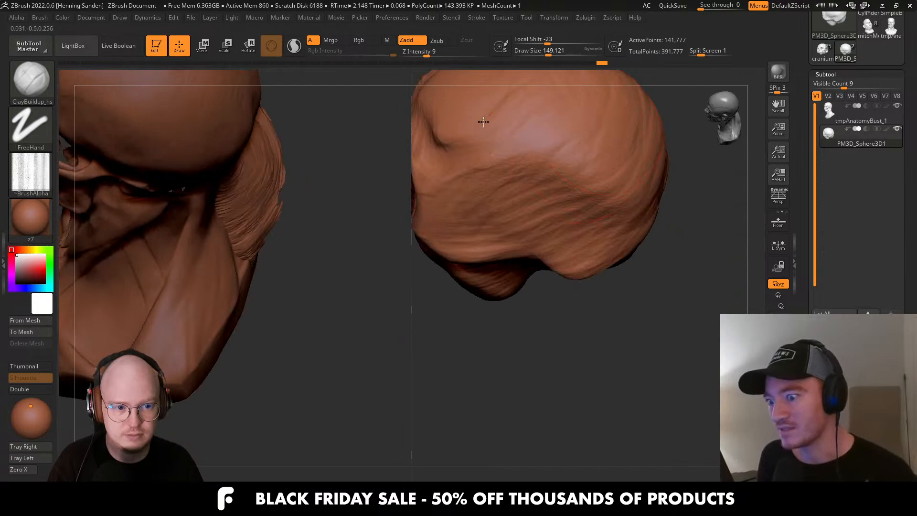
right_drag(484, 122, 557, 177)
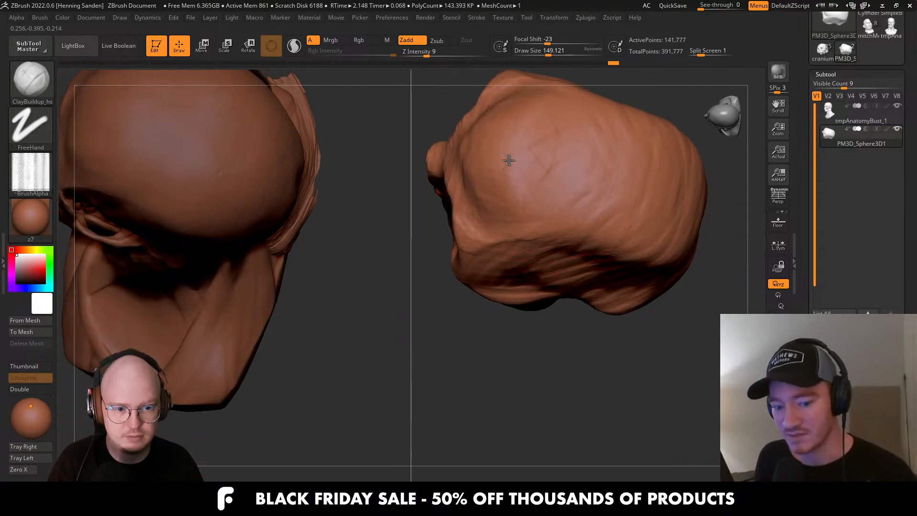
drag(489, 195, 621, 157)
drag(621, 157, 679, 225)
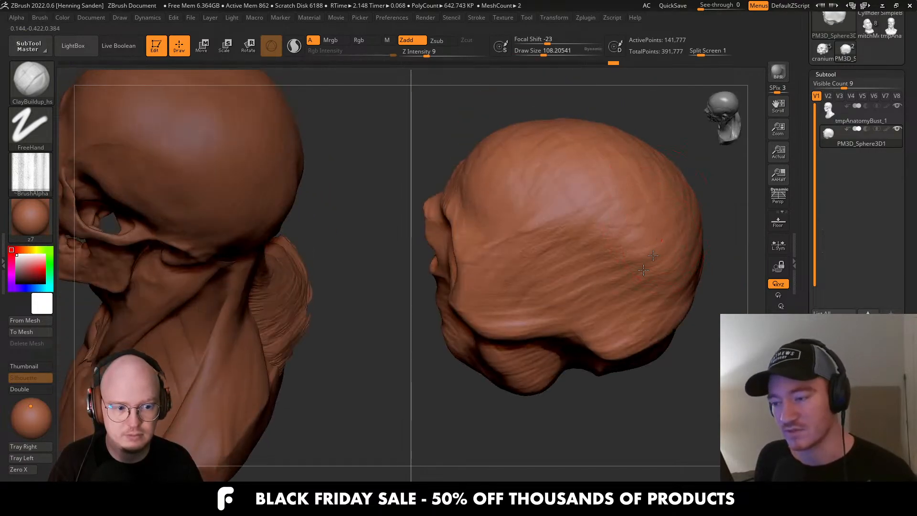
mouse_move(616, 220)
right_down()
mouse_move(650, 256)
mouse_move(621, 181)
right_up()
Mask the skull so that only the rear of its underside, where the neck attaches, remains editable.
mouse_move(606, 344)
ctrl+right_down()
mouse_move(582, 299)
mouse_move(578, 321)
mouse_move(591, 305)
ctrl+right_up()
key(s)
drag(588, 327, 585, 327)
right_drag(589, 329, 594, 319)
mouse_move(594, 320)
ctrl+mouse_down()
mouse_move(609, 321)
mouse_move(612, 349)
ctrl+mouse_up()
right_drag(614, 351, 694, 312)
ctrl+click(693, 309)
shift+right_drag(639, 254, 610, 342)
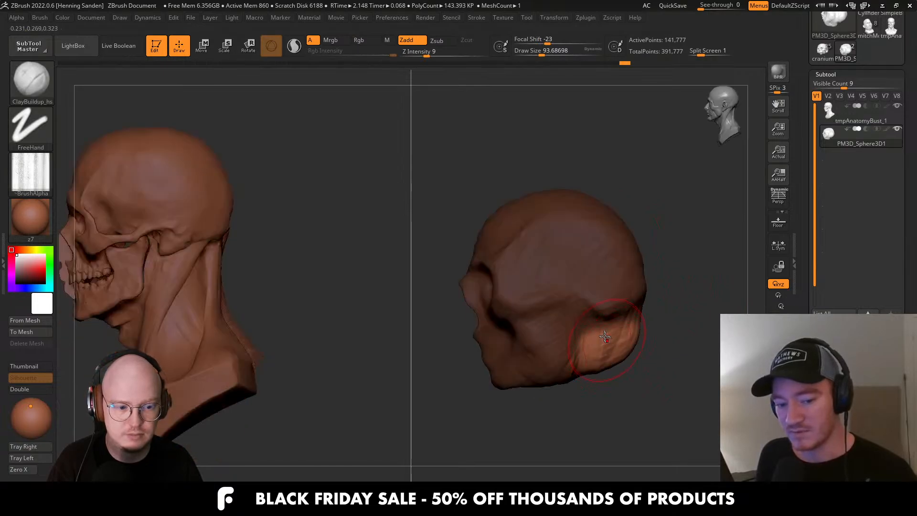
Pull the unmasked skull base straight down with the transform gizmo to form a long neck, and clear the mask.
key(w)
alt+click(568, 214)
alt+right_drag(593, 252, 561, 220)
drag(561, 220, 568, 326)
key(ctrl+shift+a)
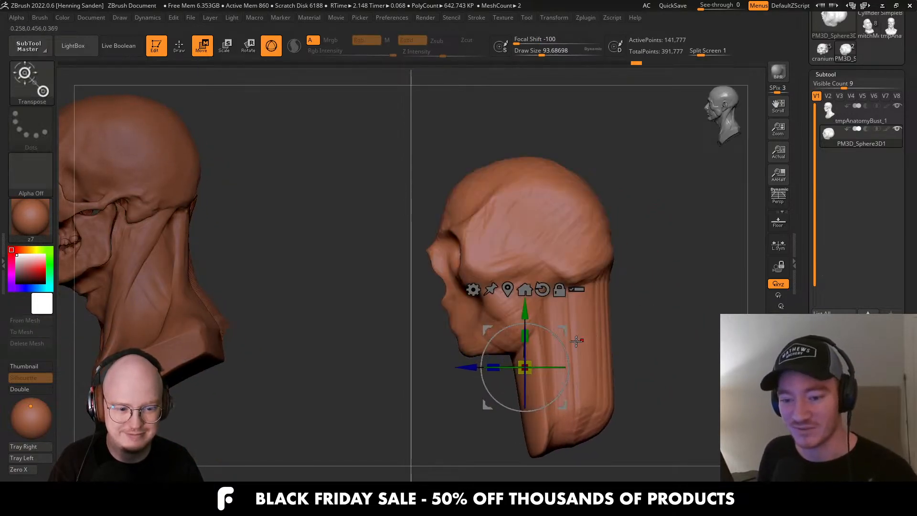
Reshape and smooth the lower end of the neck with a larger Move brush.
shift+right_drag(577, 340, 592, 359)
key(q)
key(b)
key(m)
key(v)
key(bracketright)
drag(562, 436, 596, 443)
mouse_move(596, 433)
right_down()
mouse_move(569, 396)
mouse_move(570, 412)
right_up()
drag(571, 420, 558, 418)
right_drag(563, 407, 514, 395)
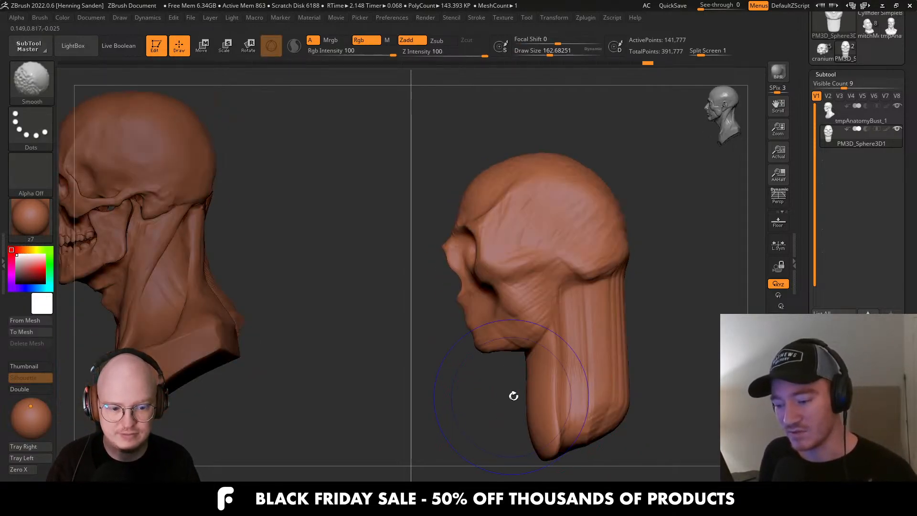
drag(540, 400, 524, 396)
Push in the rear contour of the neck with the Move brush and adjust its front edge below the jaw.
key(s)
drag(628, 298, 610, 298)
key(s)
drag(605, 311, 611, 314)
drag(617, 382, 593, 382)
key(s)
drag(551, 339, 542, 330)
key(s)
key(s)
key(s)
Adjust the contours of the chin and the rear of the jaw with the Move brush.
drag(481, 330, 495, 329)
right_drag(506, 328, 595, 318)
drag(539, 307, 532, 303)
right_drag(524, 292, 545, 286)
key(s)
drag(536, 285, 540, 285)
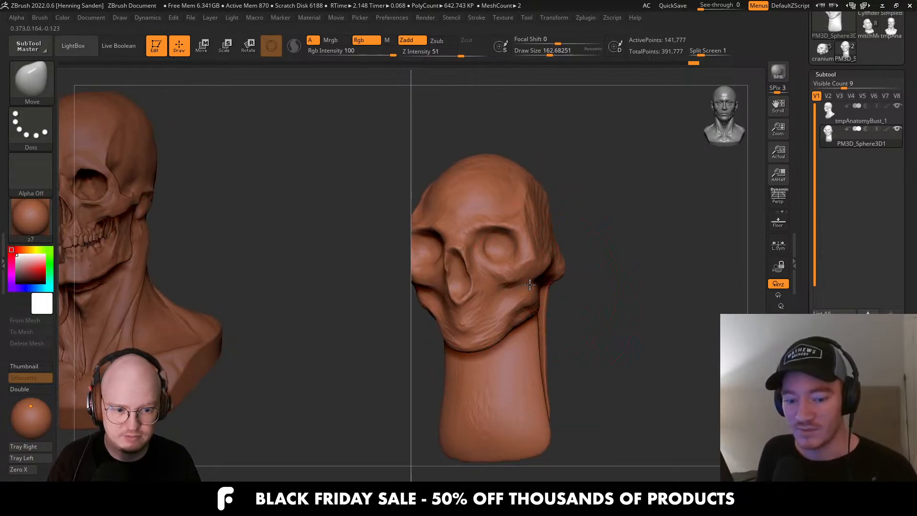
Pull the front of the neck's base down and forward to start the chest, and remesh the sculpt with DynaMesh.
mouse_move(521, 382)
right_down()
mouse_move(538, 349)
mouse_move(513, 352)
right_up()
key(s)
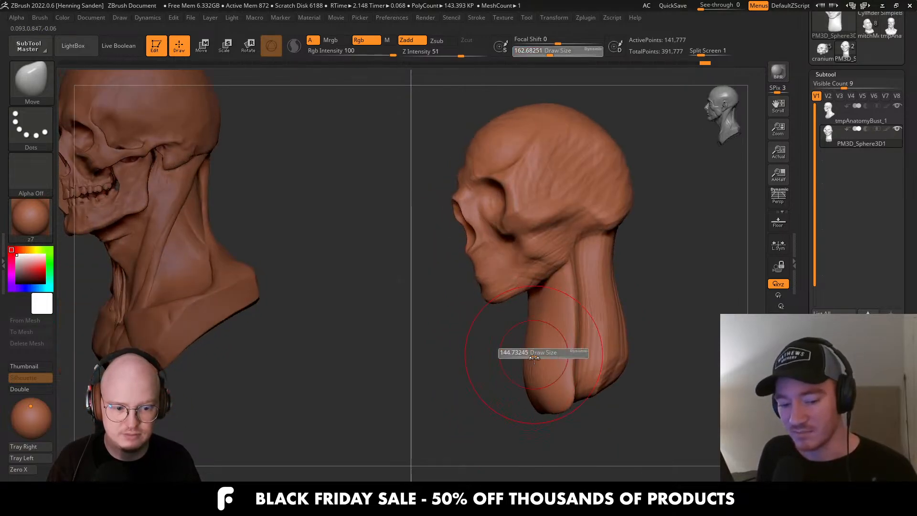
drag(514, 352, 507, 352)
drag(530, 409, 525, 423)
ctrl+drag(709, 310, 672, 346)
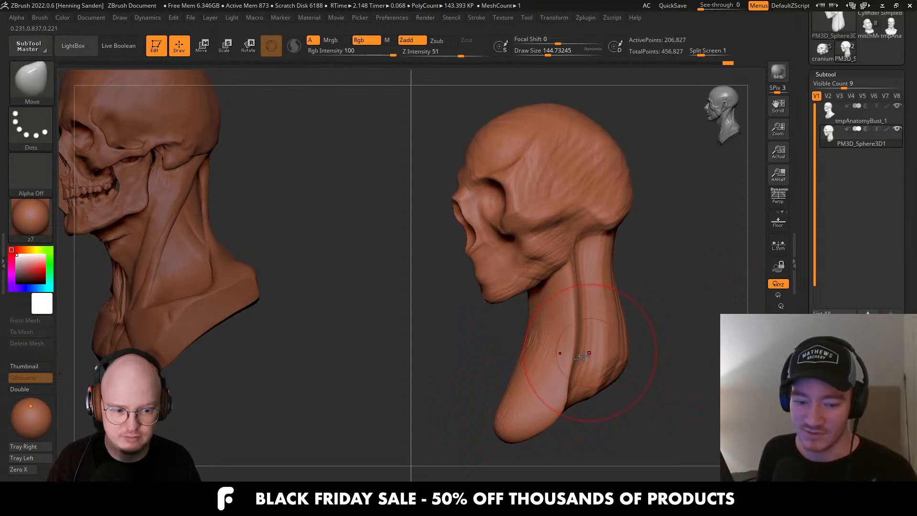
Pull the sides and rear of the neck's base outward into shoulders and an upper back with a larger Move brush.
key(s)
drag(588, 356, 571, 358)
right_drag(564, 386, 579, 359)
key(s)
drag(579, 359, 607, 376)
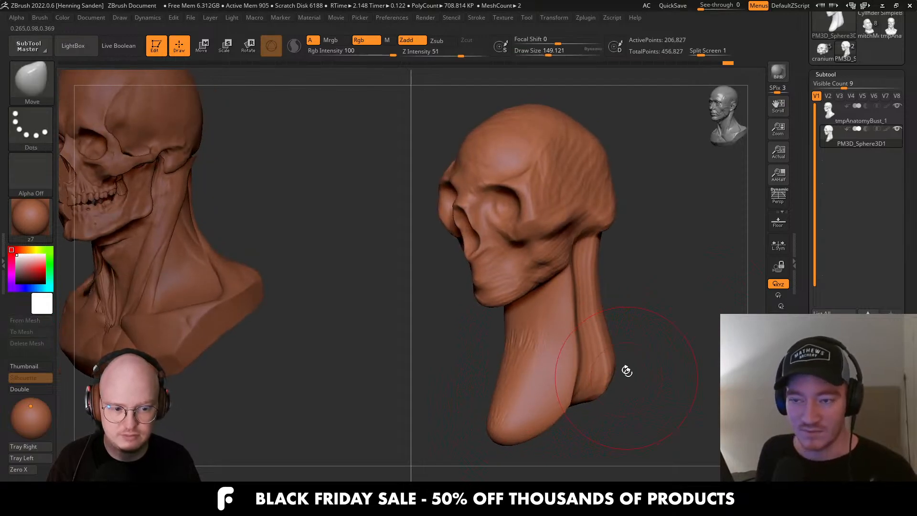
right_drag(630, 371, 603, 364)
key(s)
drag(612, 364, 619, 365)
mouse_move(608, 370)
mouse_down()
mouse_move(575, 356)
mouse_move(610, 341)
mouse_up()
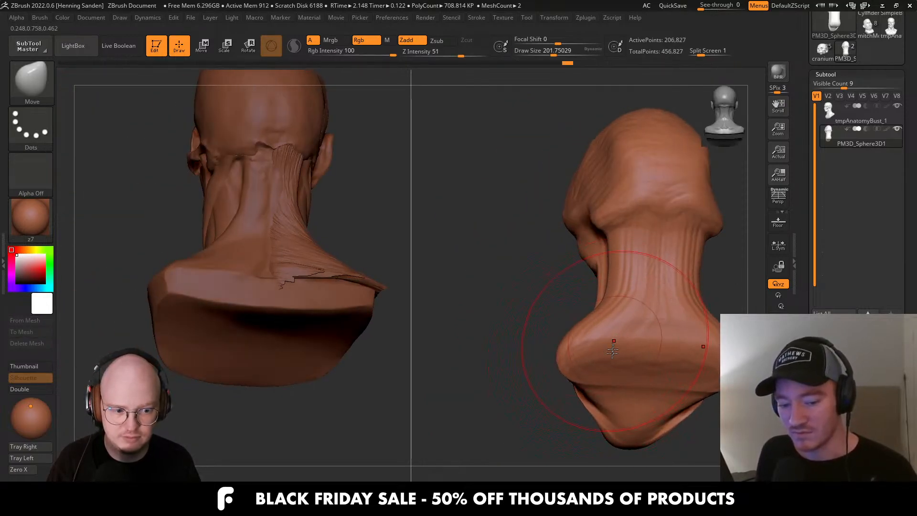
mouse_move(610, 402)
mouse_down()
mouse_move(606, 370)
mouse_move(595, 408)
mouse_up()
Refine the slope from the neck into the shoulder and the upper back's contour with the Move brush.
mouse_move(590, 378)
right_down()
mouse_move(637, 356)
mouse_move(624, 352)
right_up()
key(s)
drag(584, 336, 595, 334)
mouse_move(599, 331)
right_down()
mouse_move(626, 310)
mouse_move(587, 306)
right_up()
drag(596, 322, 604, 316)
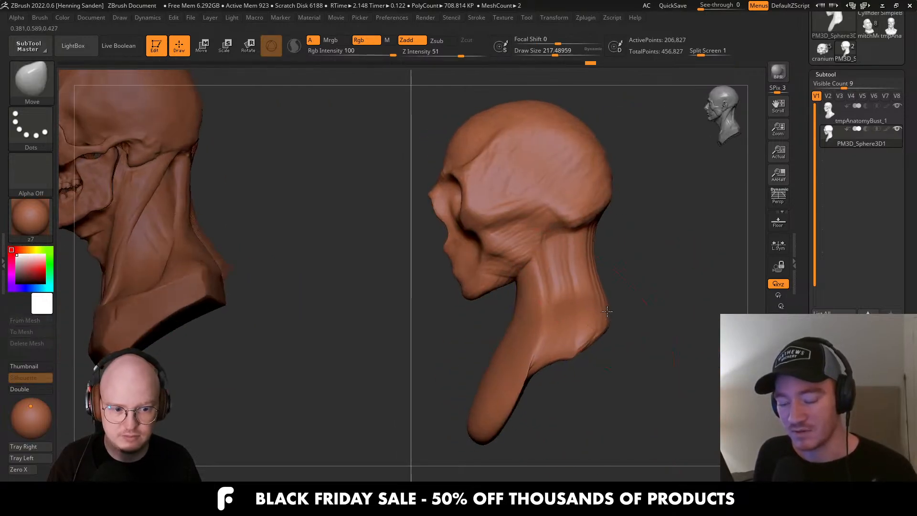
drag(568, 353, 565, 343)
Shape the bust's lower edge between shoulder and chest, and broaden the chest with the Move brush.
key(s)
drag(559, 335, 531, 346)
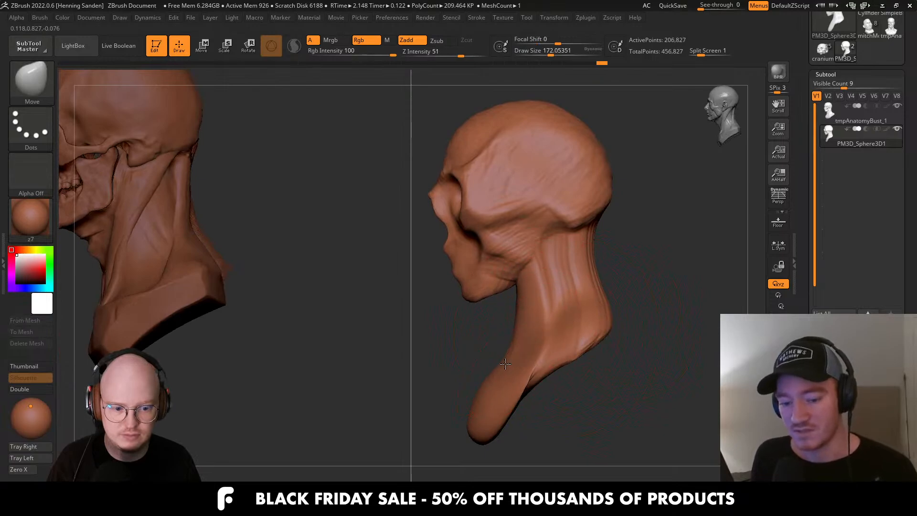
right_drag(533, 361, 543, 357)
key(s)
mouse_move(549, 355)
mouse_down()
mouse_move(541, 354)
mouse_move(557, 376)
mouse_up()
mouse_move(537, 394)
right_down()
mouse_move(566, 399)
mouse_move(557, 389)
mouse_move(571, 385)
right_up()
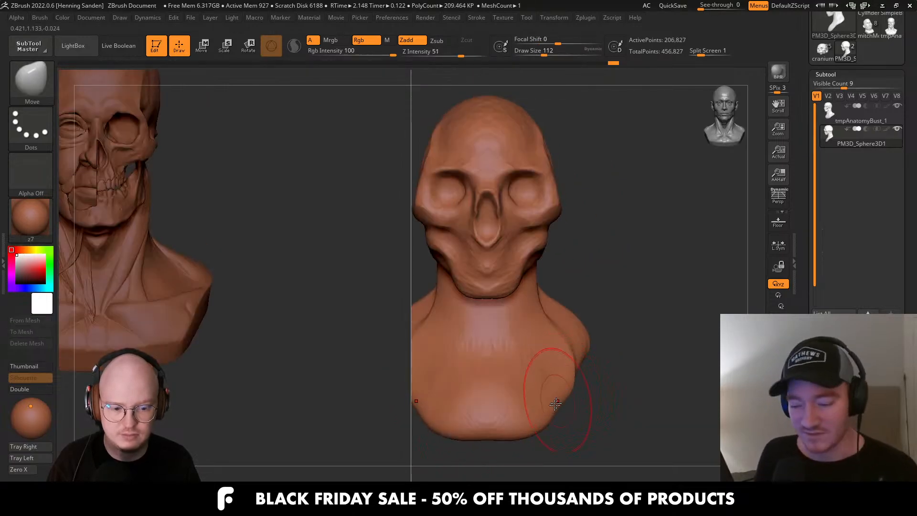
right_drag(487, 420, 528, 349)
Sculpt the side of the neck and the hollow above the chest with ClayBuildup, and remesh with DynaMesh.
key(b)
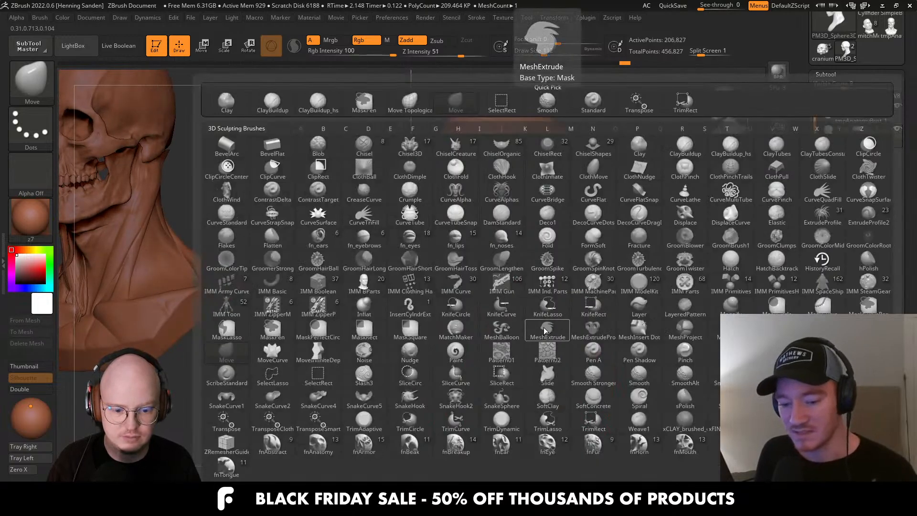
key(c)
key(b)
right_drag(556, 281, 548, 262)
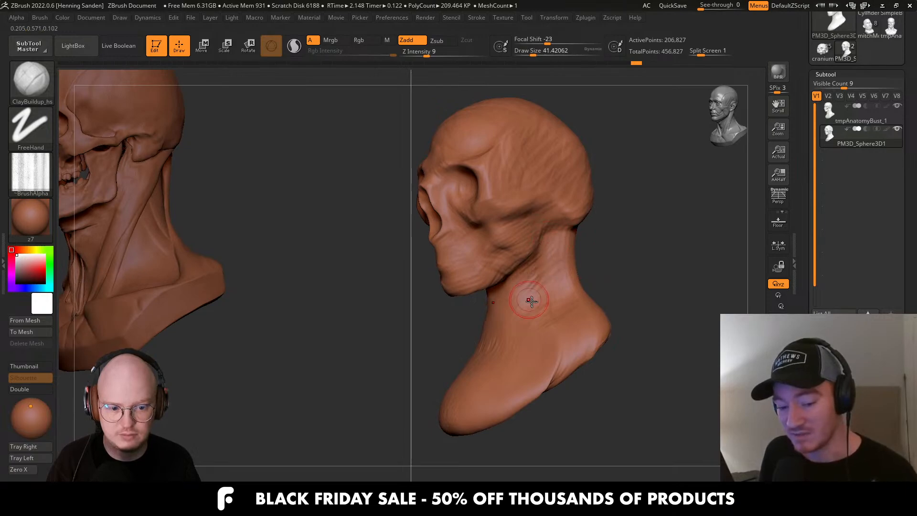
mouse_move(528, 299)
right_down()
mouse_move(532, 344)
mouse_move(484, 337)
right_up()
drag(490, 340, 485, 341)
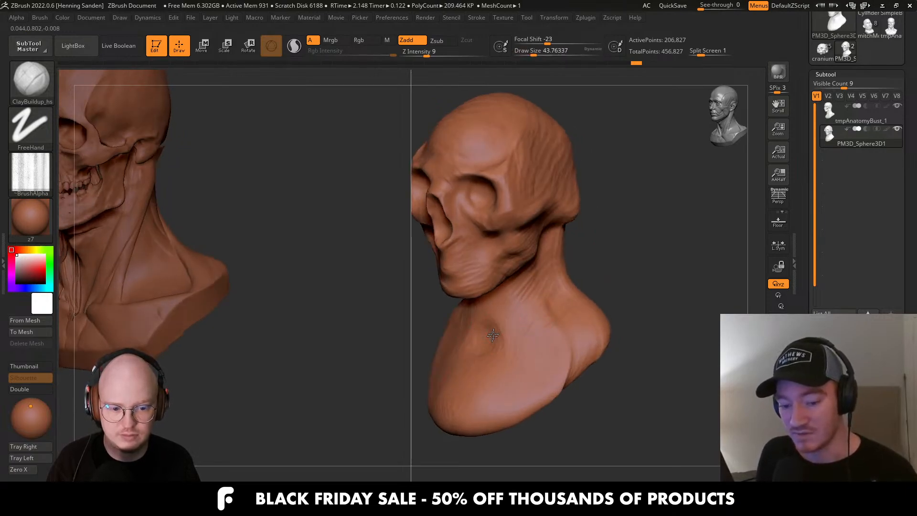
ctrl+drag(645, 315, 677, 291)
Define the neck muscle running from behind the jaw to the front of the chest with a small ClayBuildup brush.
key(s)
drag(520, 335, 517, 335)
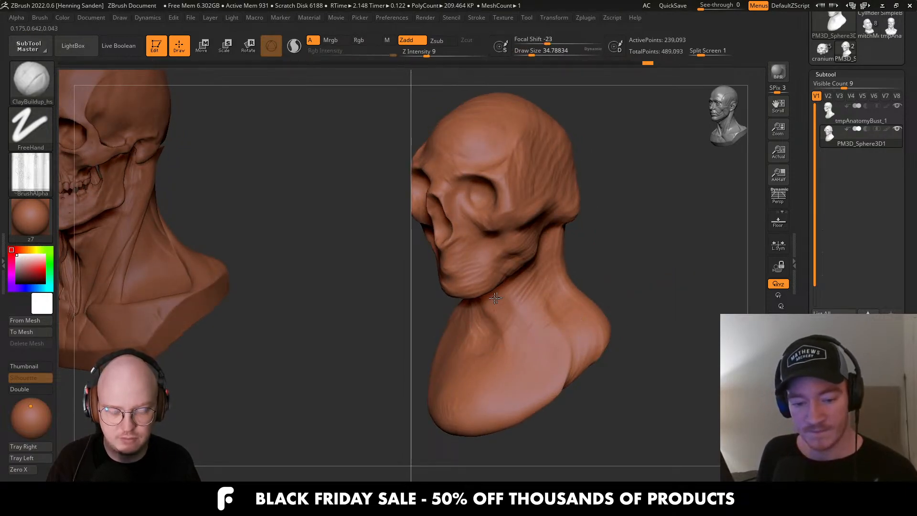
key(s)
drag(496, 298, 499, 298)
right_drag(497, 301, 564, 224)
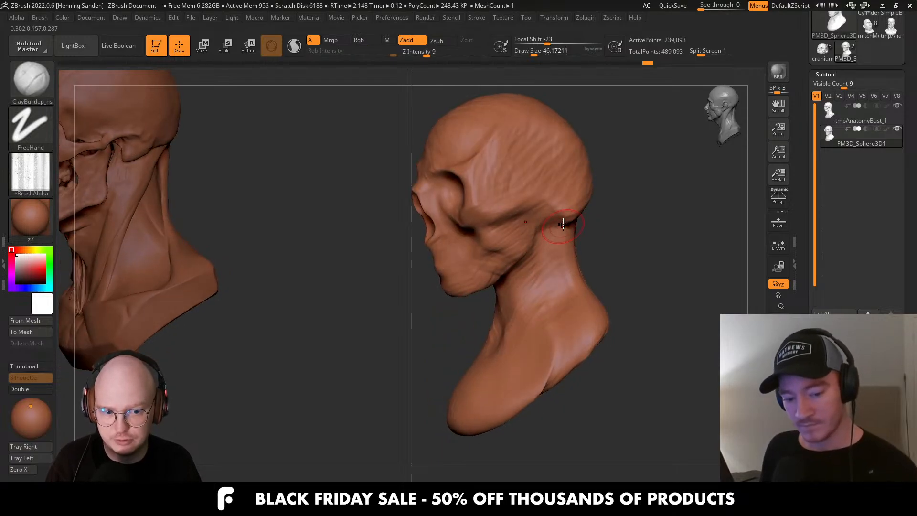
right_drag(503, 329, 524, 299)
drag(501, 330, 487, 362)
right_drag(497, 344, 516, 329)
Build up the front and side of the neck down to the collarbone with a larger ClayBuildup brush.
key(s)
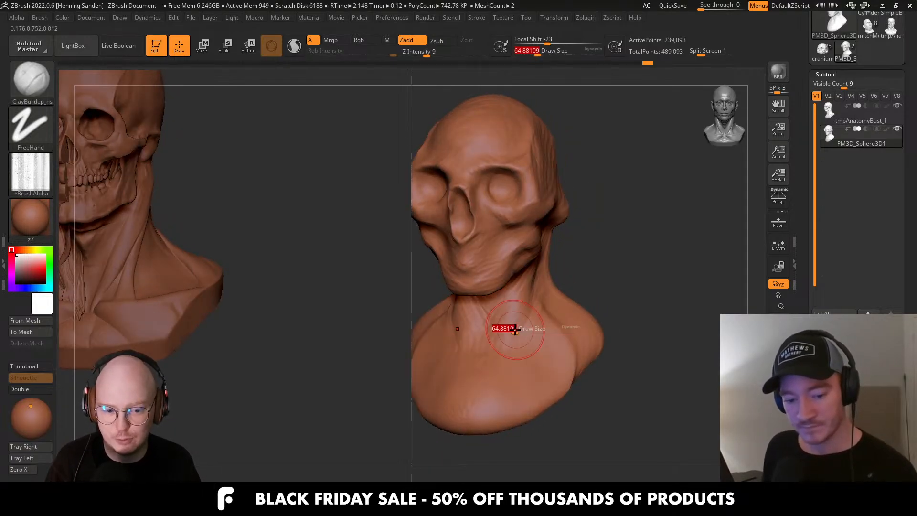
drag(516, 328, 519, 329)
drag(506, 311, 517, 349)
right_drag(518, 348, 551, 348)
right_drag(564, 306, 600, 290)
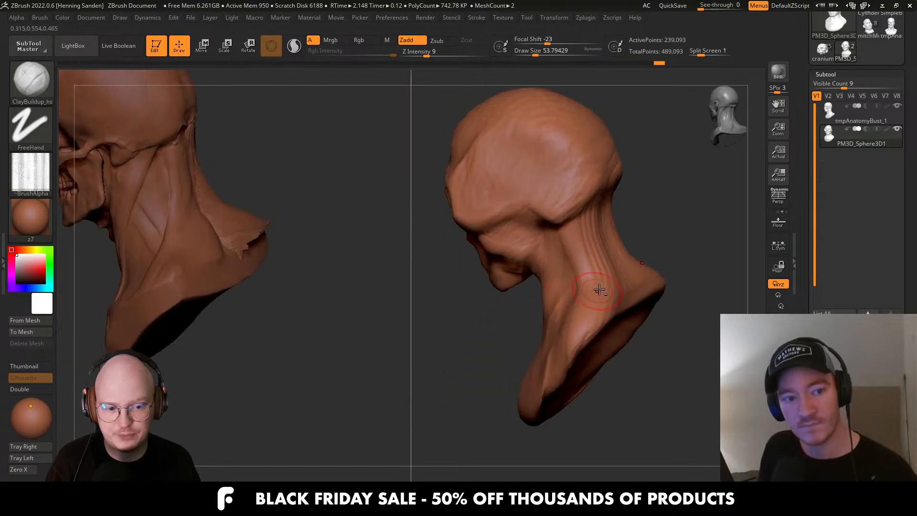
Build up the trapezius with strokes from the back of the skull down the neck and out to the shoulder.
right_drag(565, 262, 558, 230)
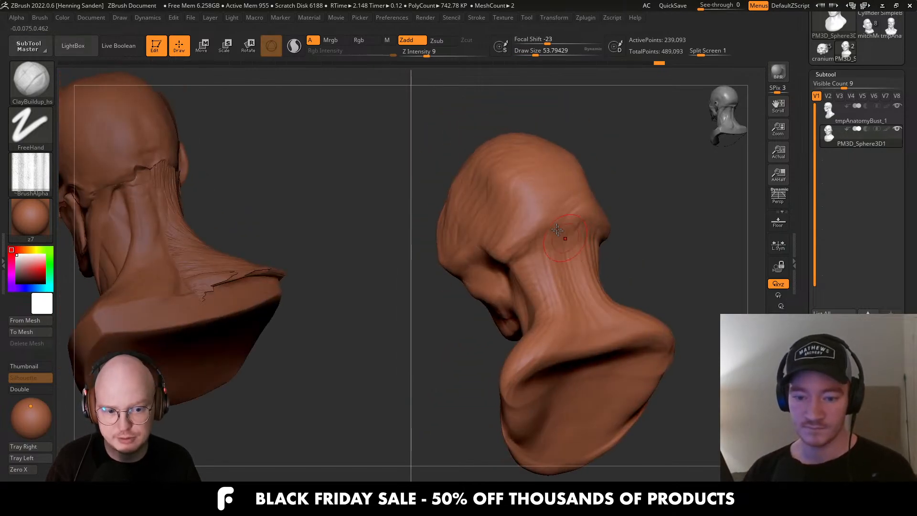
drag(562, 260, 567, 305)
drag(567, 242, 565, 313)
right_drag(565, 313, 573, 317)
drag(573, 317, 522, 365)
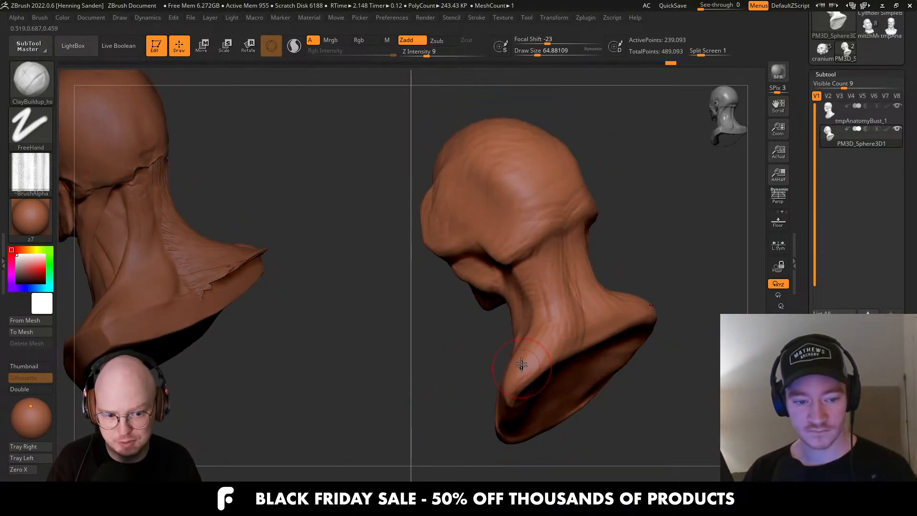
mouse_move(523, 365)
right_down()
mouse_move(537, 314)
mouse_move(506, 273)
mouse_move(517, 243)
right_up()
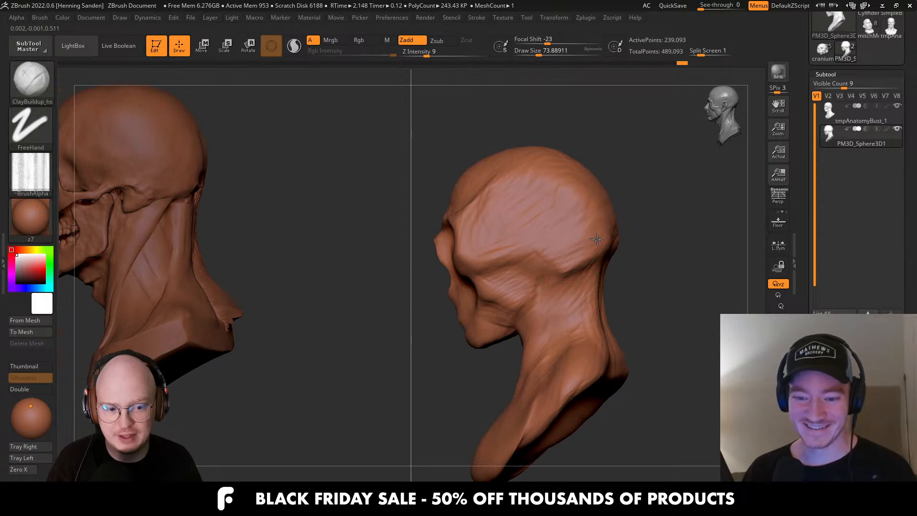
Rework the side and rear of the cranium and fill out the neck's slope into the shoulder with broad strokes.
mouse_move(597, 239)
right_down()
mouse_move(599, 258)
mouse_move(509, 262)
right_up()
key(s)
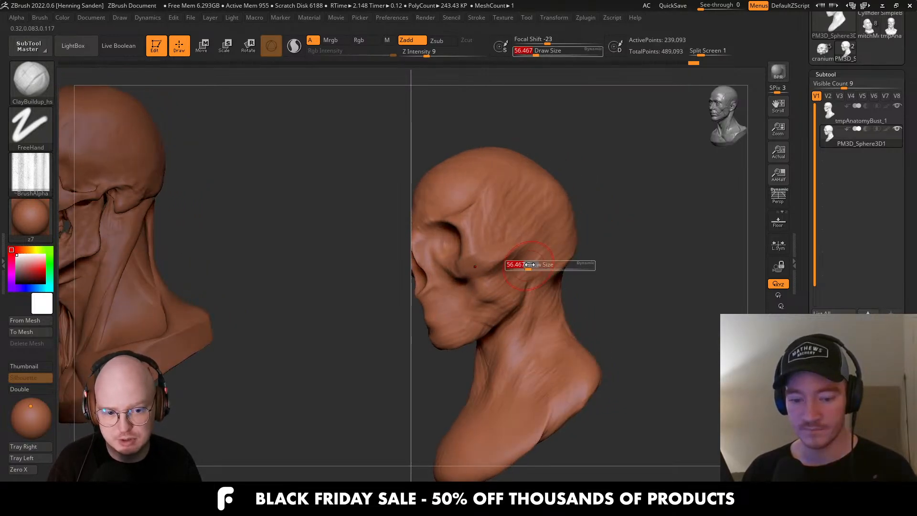
drag(509, 262, 518, 263)
mouse_move(518, 262)
right_down()
mouse_move(505, 248)
mouse_move(497, 273)
mouse_move(552, 326)
mouse_move(545, 330)
mouse_move(615, 329)
right_up()
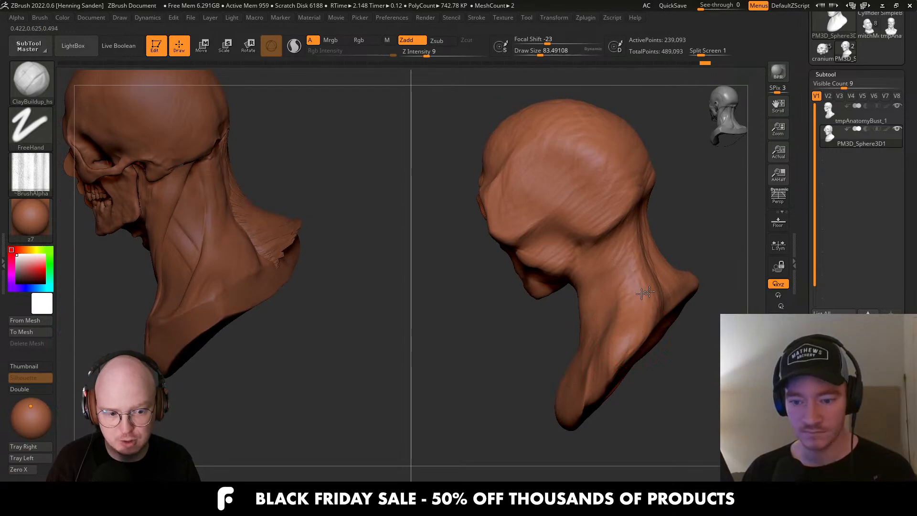
right_drag(645, 293, 663, 260)
Build up the collarbones, shoulders and upper chest with ClayBuildup strokes.
mouse_move(599, 265)
right_down()
mouse_move(576, 332)
mouse_move(611, 321)
right_up()
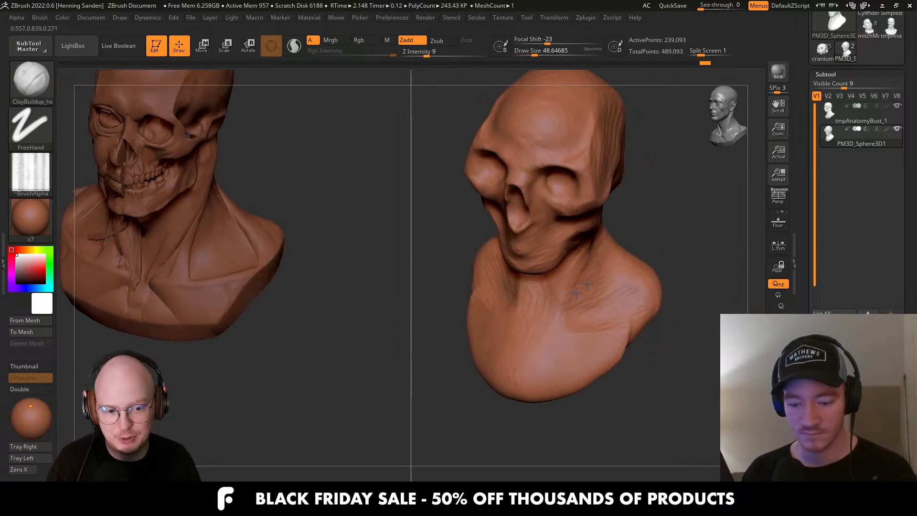
right_drag(590, 266, 556, 270)
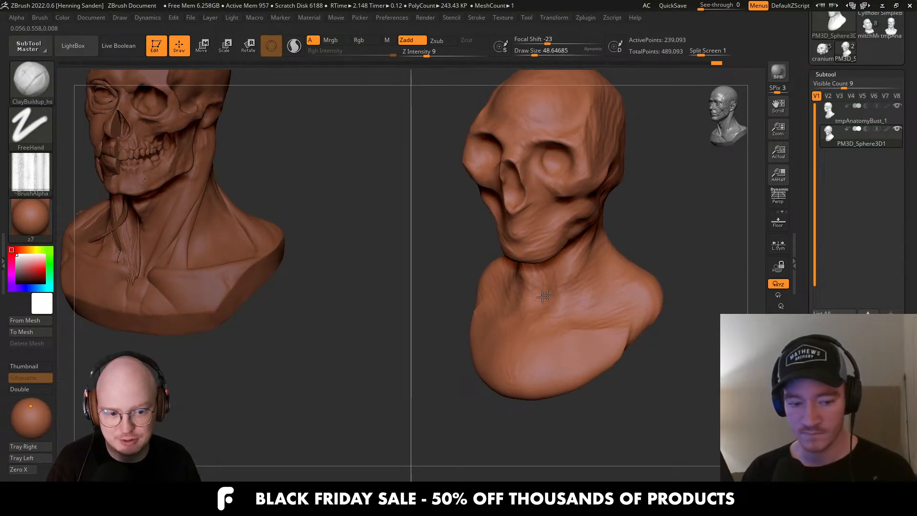
key(s)
click(556, 282)
mouse_move(549, 287)
right_down()
mouse_move(568, 301)
mouse_move(631, 303)
mouse_move(584, 327)
mouse_move(528, 389)
mouse_move(512, 370)
right_up()
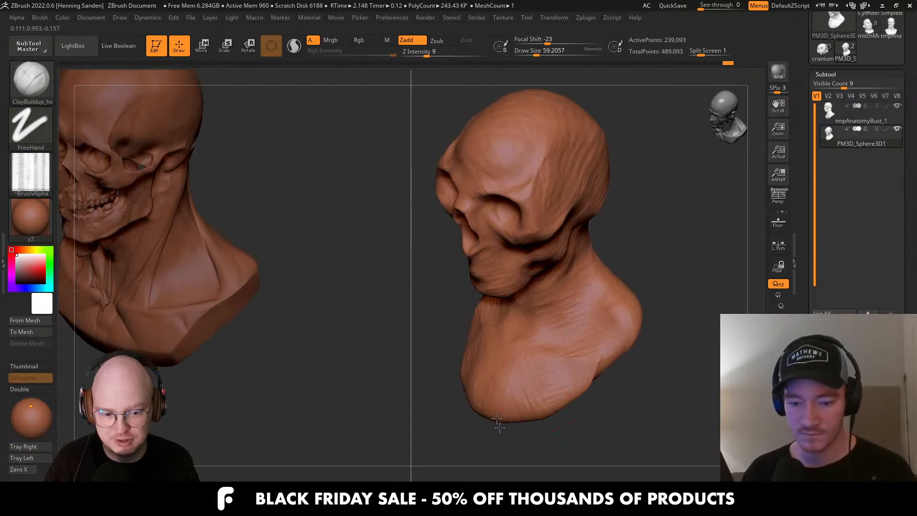
mouse_move(497, 420)
right_down()
mouse_move(573, 373)
mouse_move(557, 364)
right_up()
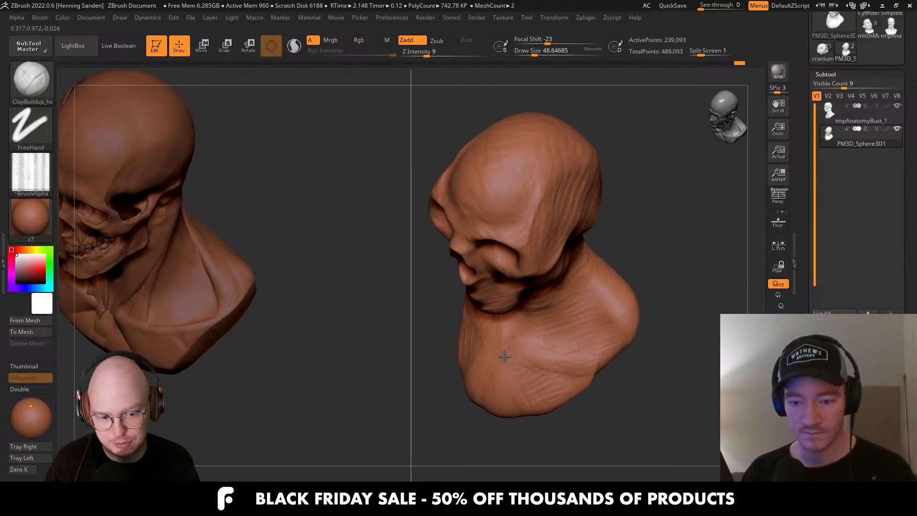
Refine the transition from the skull's base into the side of the neck with ClayBuildup strokes.
mouse_move(626, 331)
right_down()
mouse_move(600, 303)
mouse_move(589, 324)
mouse_move(626, 277)
mouse_move(567, 233)
mouse_move(509, 265)
mouse_move(605, 275)
right_up()
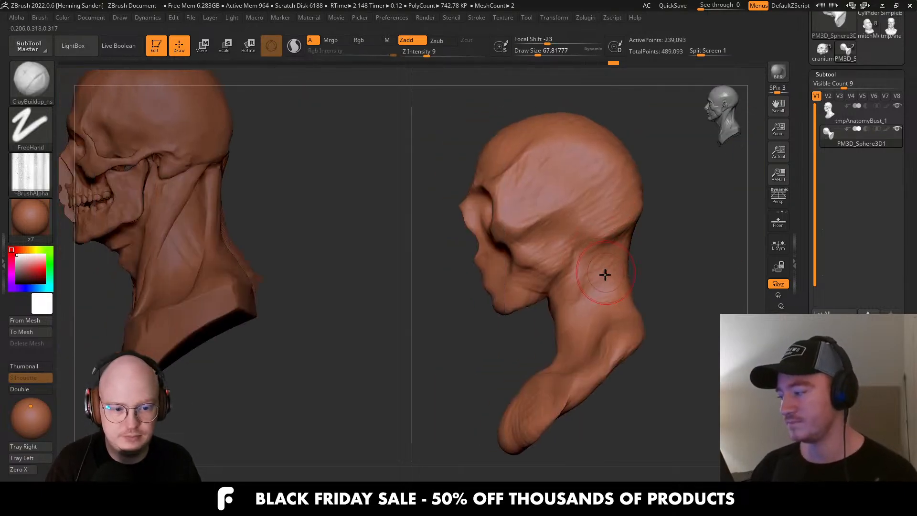
right_drag(550, 303, 559, 335)
mouse_move(543, 368)
right_down()
mouse_move(505, 255)
mouse_move(497, 261)
mouse_move(542, 270)
mouse_move(537, 283)
mouse_move(550, 278)
right_up()
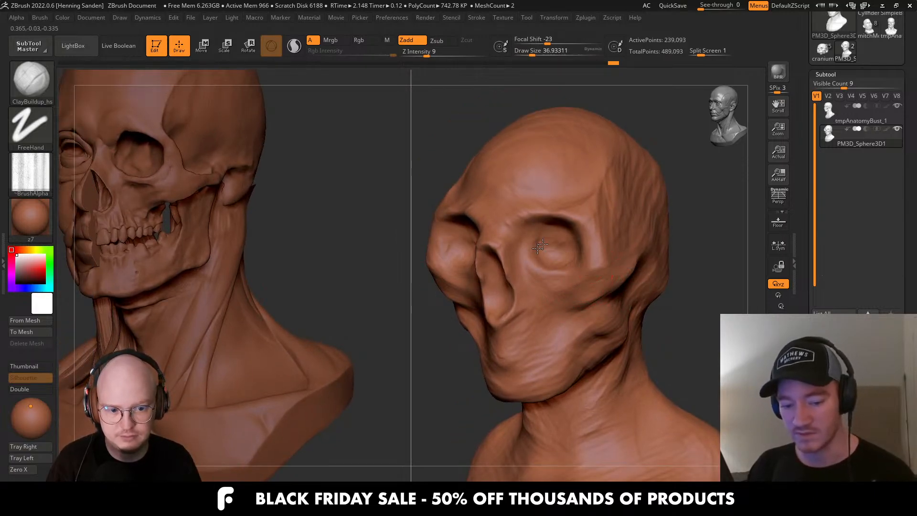
Refine the cheekbone beneath the eye socket with ClayBuildup strokes.
key([)
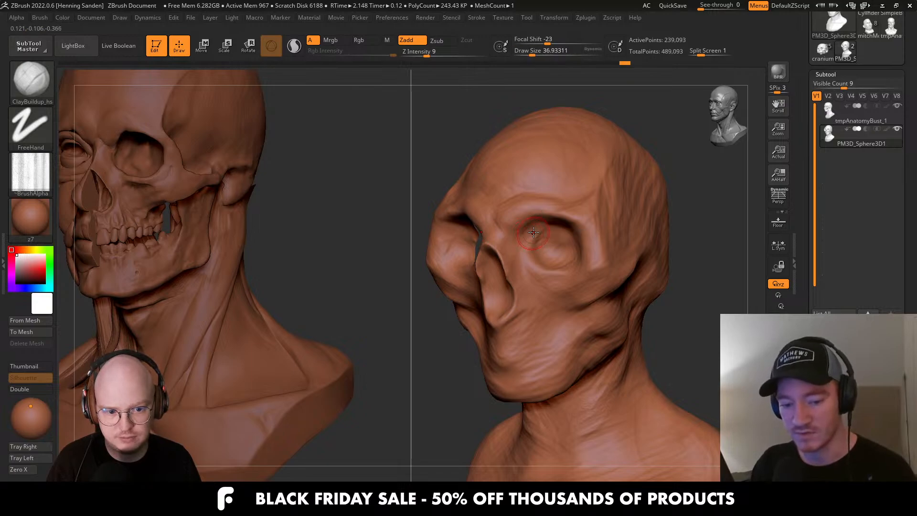
right_drag(534, 233, 540, 226)
key(s)
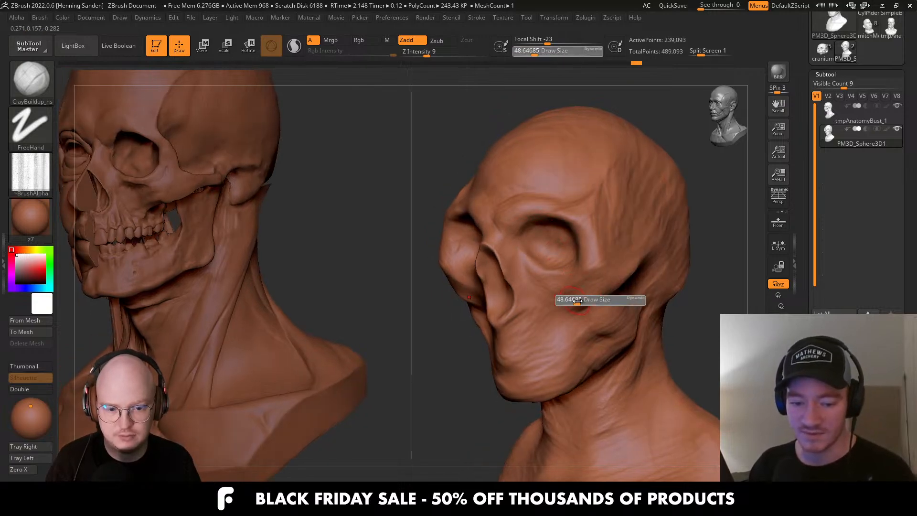
drag(568, 301, 580, 314)
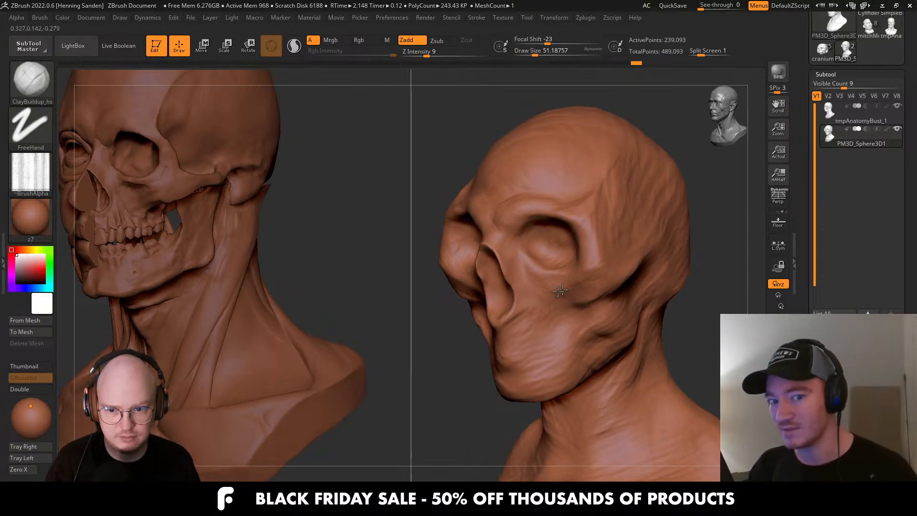
key(s)
Rework the temple and the side of the cranium behind the eye socket with ClayBuildup strokes.
mouse_move(573, 304)
right_down()
mouse_move(584, 283)
mouse_move(613, 279)
right_up()
mouse_move(613, 279)
mouse_down()
mouse_move(592, 267)
mouse_move(600, 285)
mouse_up()
key(s)
mouse_move(600, 285)
right_down()
mouse_move(576, 278)
mouse_move(601, 229)
mouse_move(574, 281)
right_up()
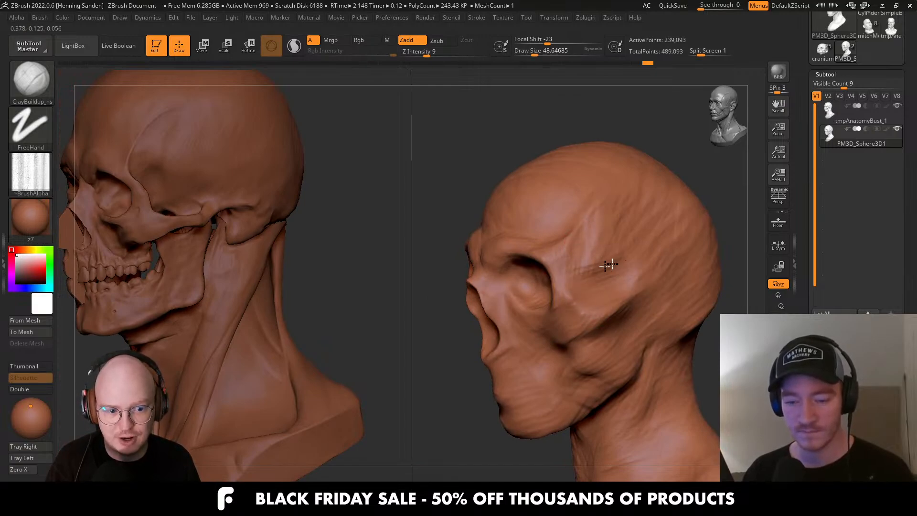
key(])
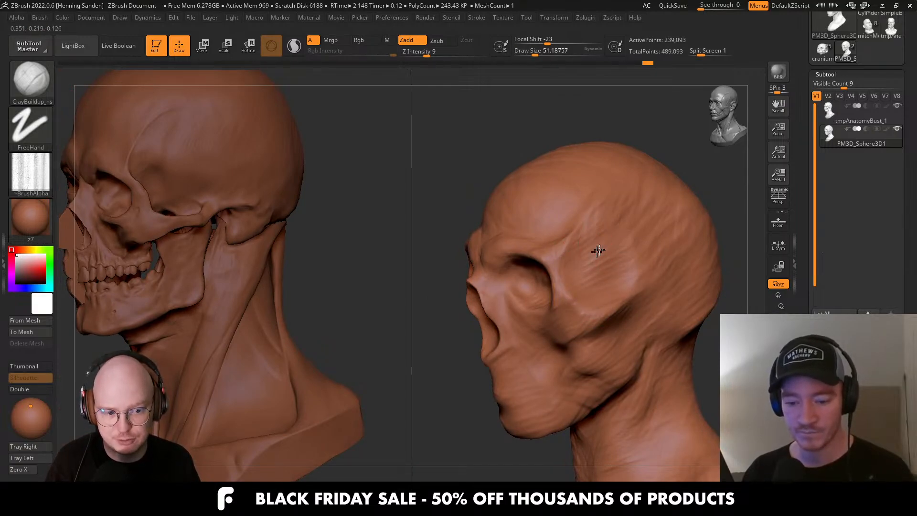
right_drag(598, 250, 648, 271)
right_drag(579, 287, 624, 270)
key([)
key(])
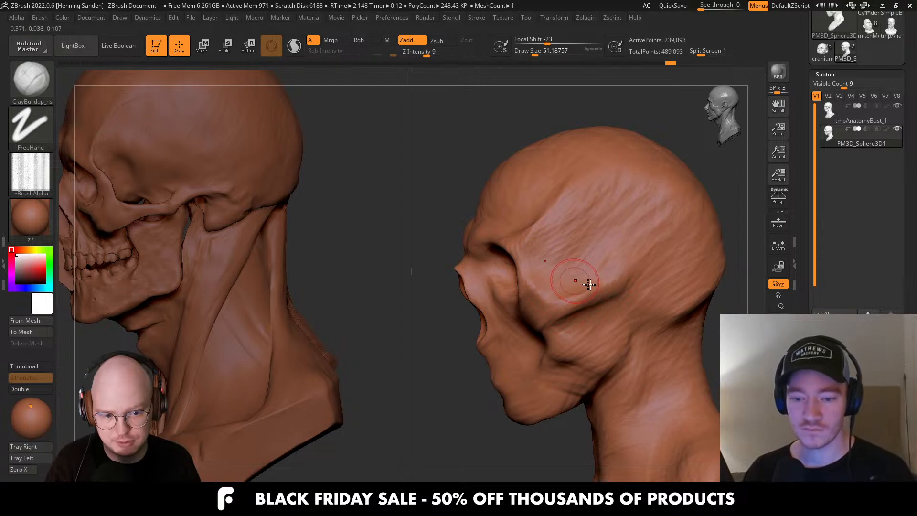
Define the temporal ridge and the outer rim of the eye socket down into the cheekbone.
right_drag(574, 266, 536, 279)
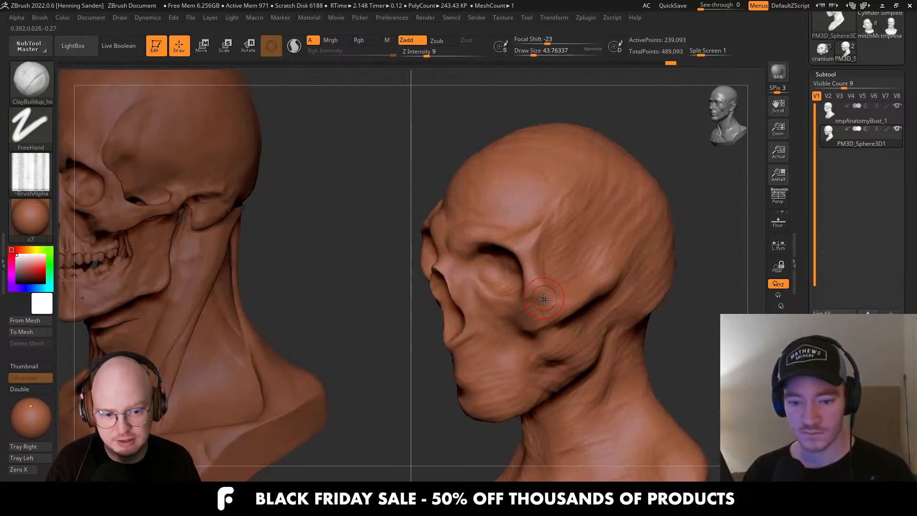
mouse_move(553, 309)
right_down()
mouse_move(521, 286)
mouse_move(583, 244)
mouse_move(557, 232)
right_up()
mouse_move(521, 266)
mouse_down()
mouse_move(528, 252)
mouse_move(573, 260)
mouse_up()
key(s)
drag(516, 271, 522, 280)
right_drag(485, 268, 535, 283)
key(s)
drag(534, 285, 541, 284)
mouse_move(513, 267)
right_down()
mouse_move(557, 288)
mouse_move(564, 278)
mouse_move(547, 269)
mouse_move(546, 291)
right_up()
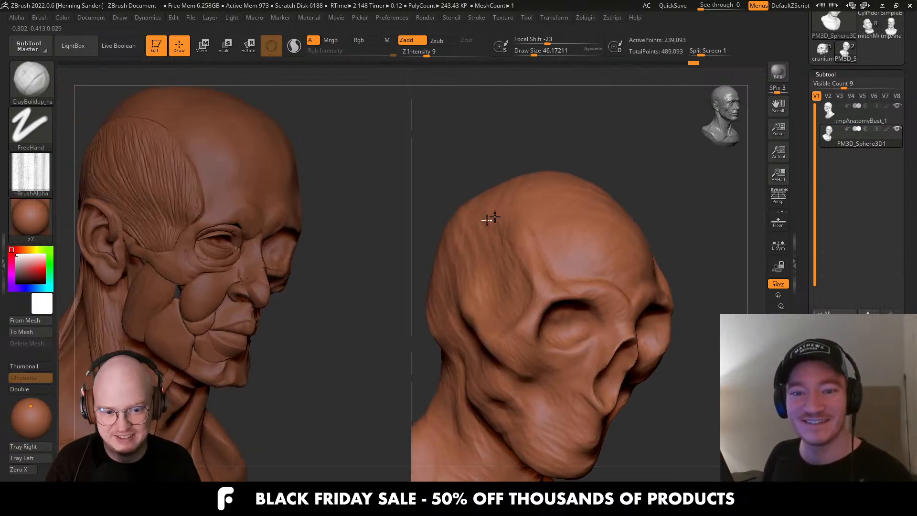
key(s)
drag(482, 251, 485, 250)
Soften and fill the hollow between the cheekbone and the side of the jaw with larger ClayBuildup strokes.
shift+right_drag(569, 282, 525, 286)
alt+right_drag(602, 329, 565, 268)
mouse_move(684, 331)
right_down()
mouse_move(649, 322)
mouse_move(624, 342)
mouse_move(614, 319)
right_up()
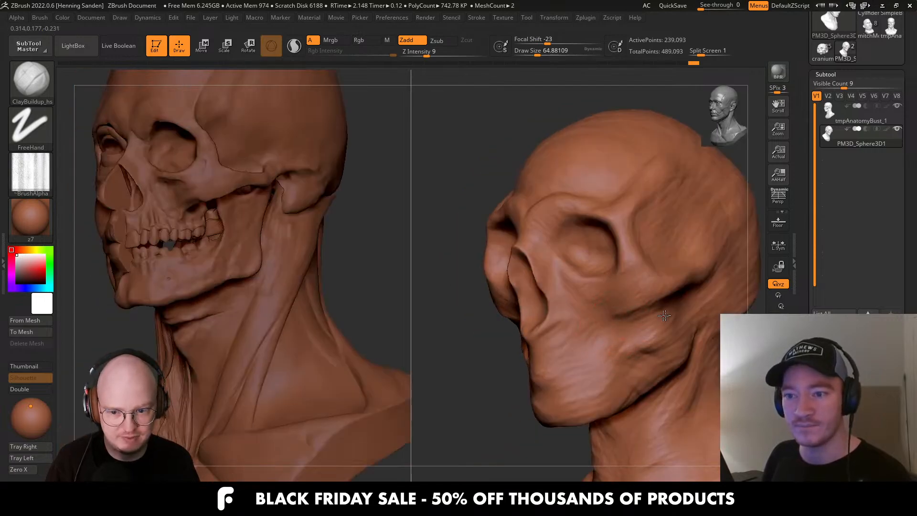
drag(655, 321, 629, 356)
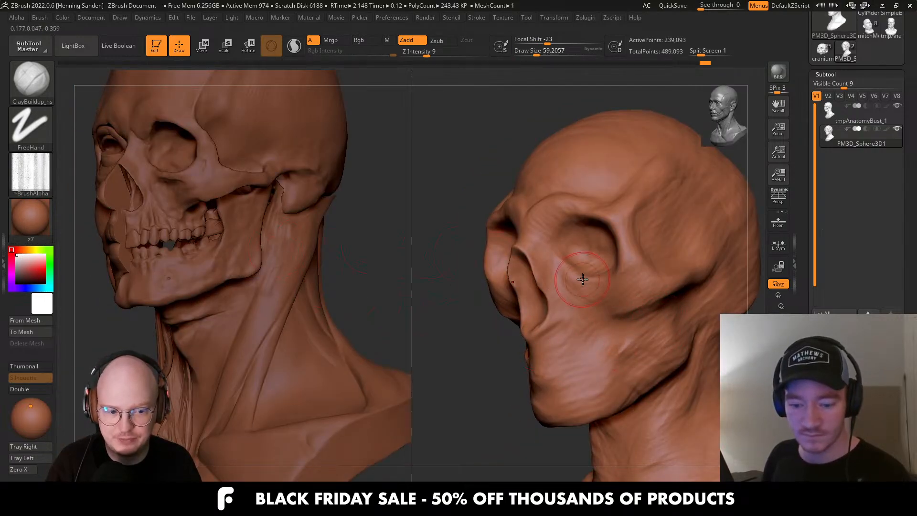
right_drag(583, 279, 621, 255)
Build up the rear of the jaw below the cheekbone, comparing its form with the reference skull.
right_drag(460, 282, 223, 283)
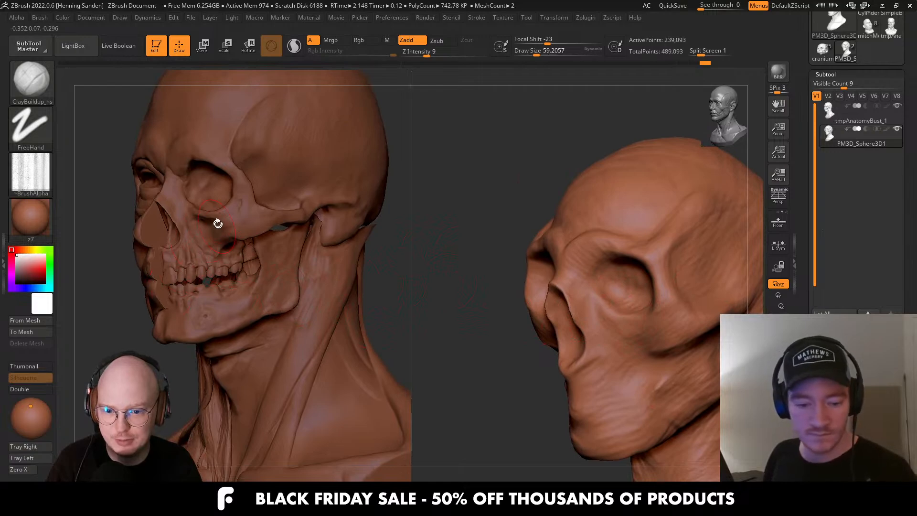
right_drag(218, 223, 248, 203)
right_drag(273, 254, 288, 273)
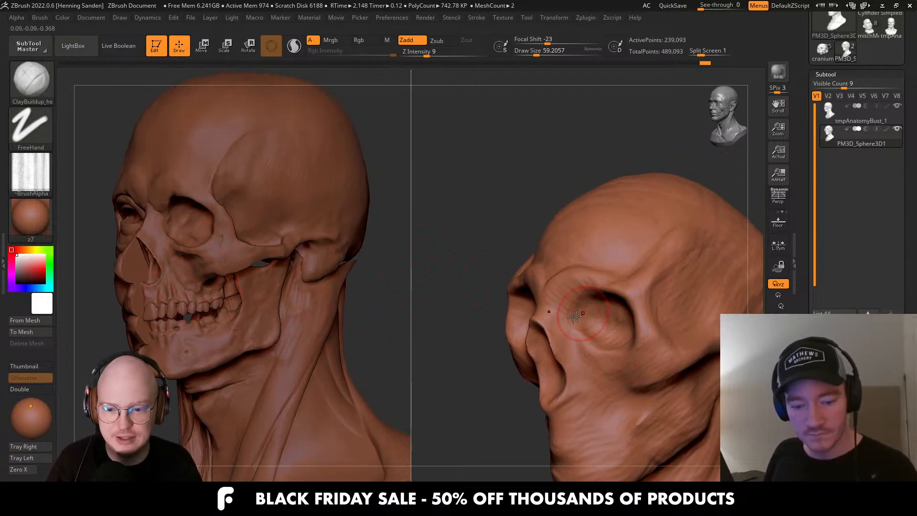
right_drag(574, 317, 295, 290)
right_drag(592, 314, 637, 334)
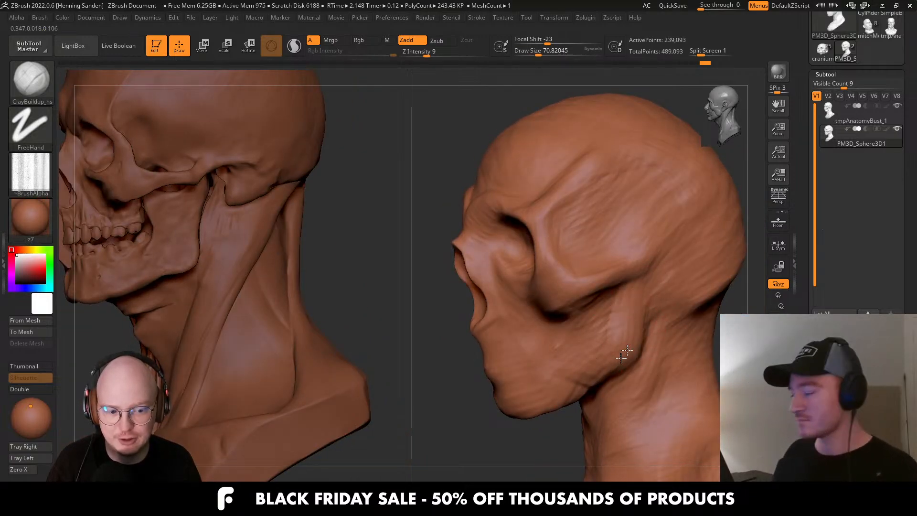
right_drag(213, 320, 254, 308)
right_drag(96, 241, 159, 262)
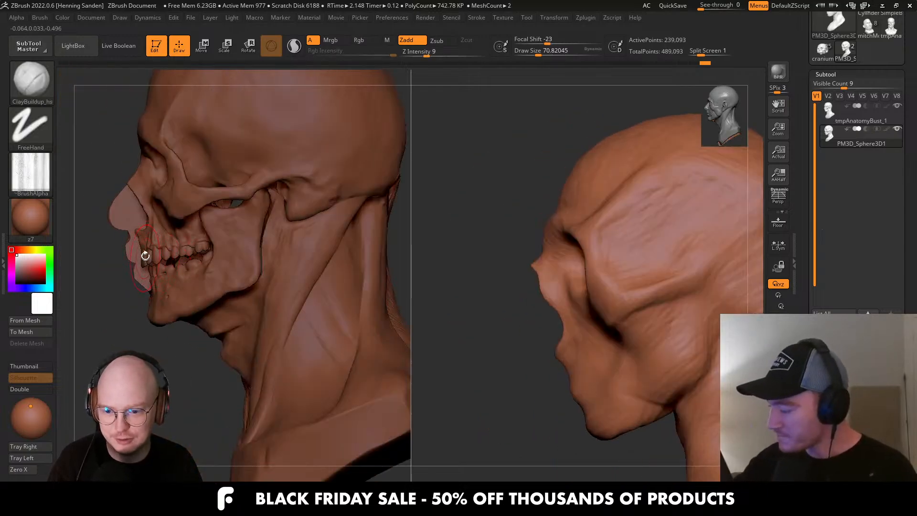
right_drag(603, 317, 636, 334)
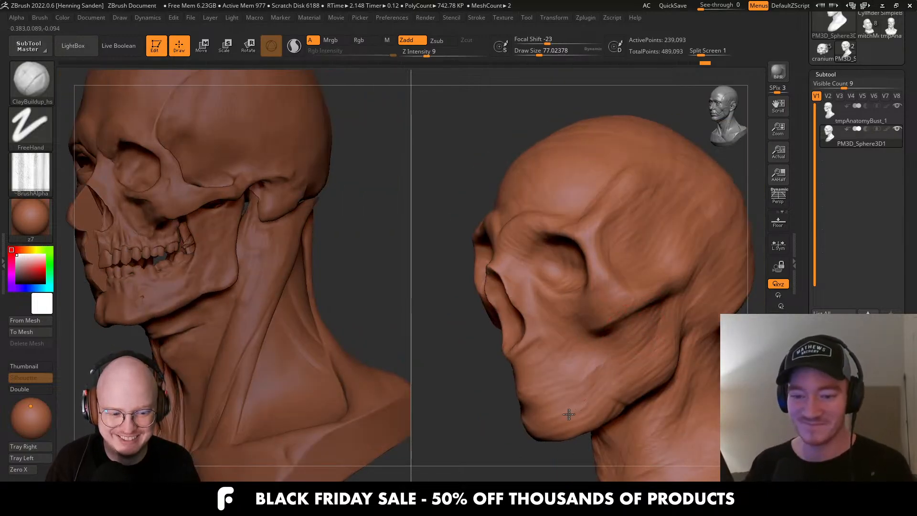
Build up the rounded tooth area below the nasal opening and separate it from the chin.
key(s)
mouse_move(555, 374)
mouse_down()
mouse_move(546, 340)
mouse_move(542, 387)
mouse_move(592, 367)
mouse_up()
key(s)
right_drag(594, 366, 549, 364)
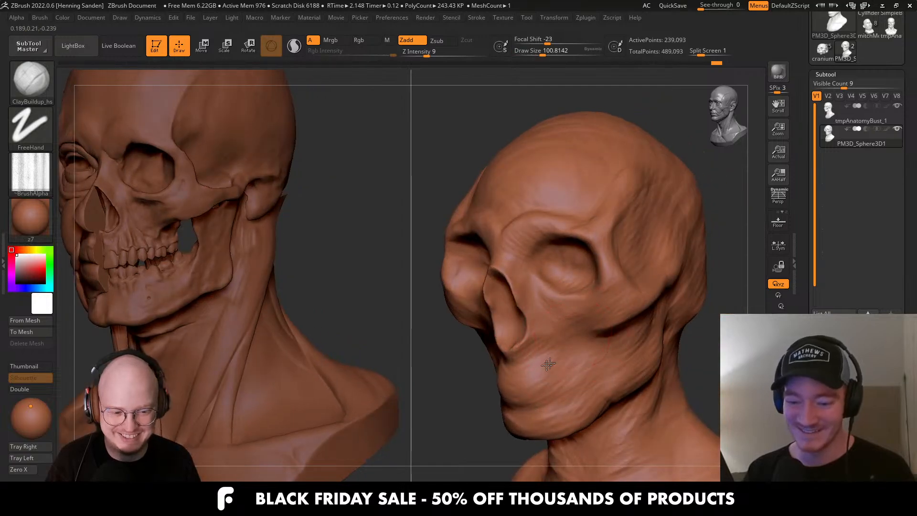
drag(582, 353, 549, 355)
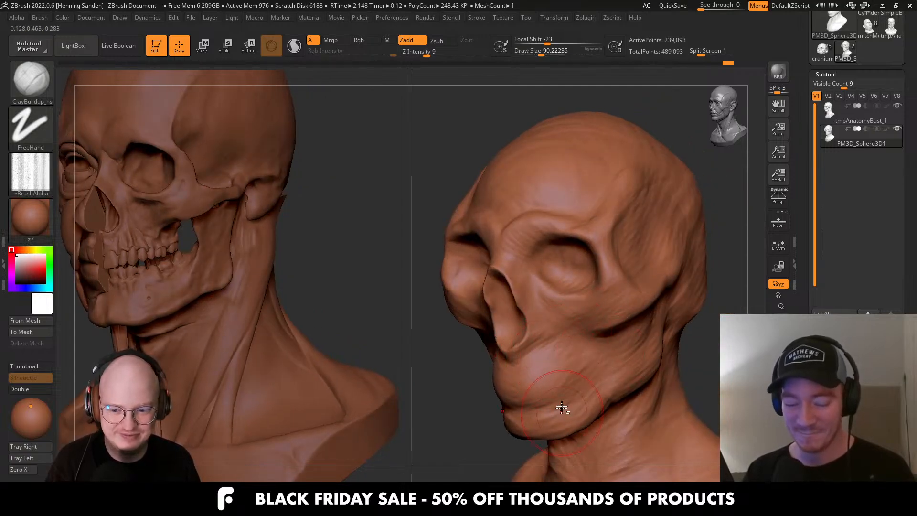
right_drag(562, 407, 573, 363)
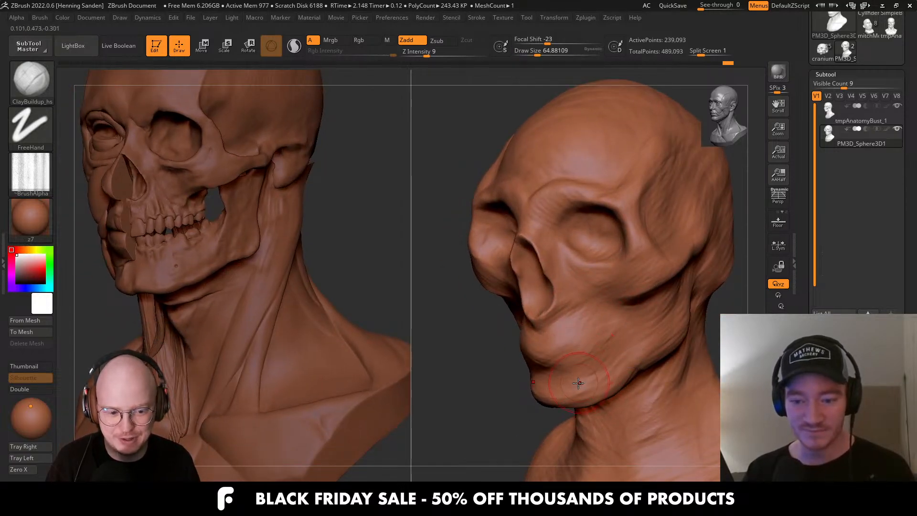
Shape the vertical branch of the jaw and its boundary with the skull base and neck.
mouse_move(635, 358)
right_down()
mouse_move(649, 341)
mouse_move(660, 349)
mouse_move(601, 352)
mouse_move(621, 330)
mouse_move(632, 271)
right_up()
key(s)
drag(632, 271, 627, 272)
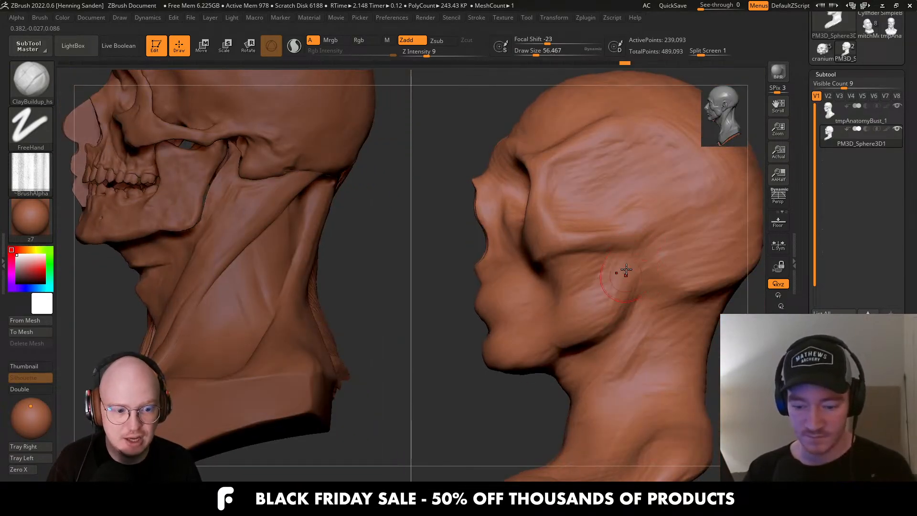
shift+right_drag(626, 272, 625, 280)
mouse_move(593, 320)
right_down()
mouse_move(564, 306)
mouse_move(537, 232)
mouse_move(263, 248)
right_up()
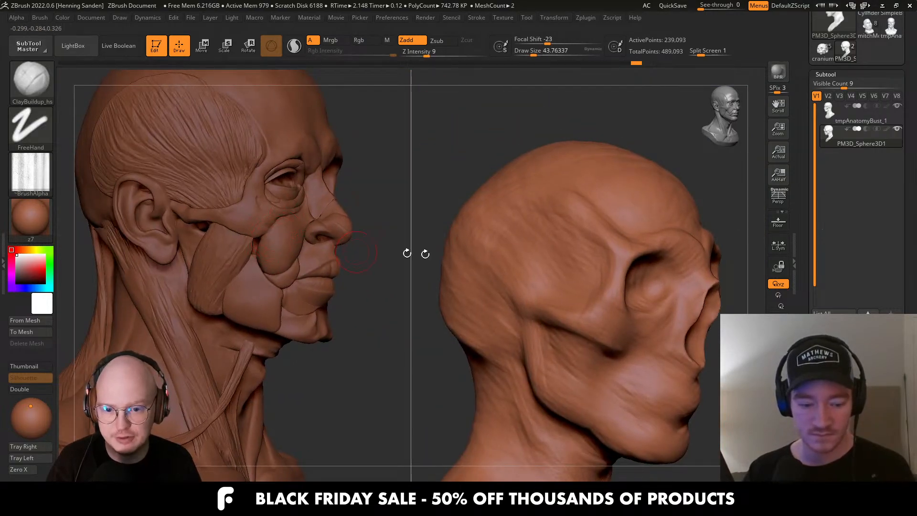
right_drag(668, 340, 624, 320)
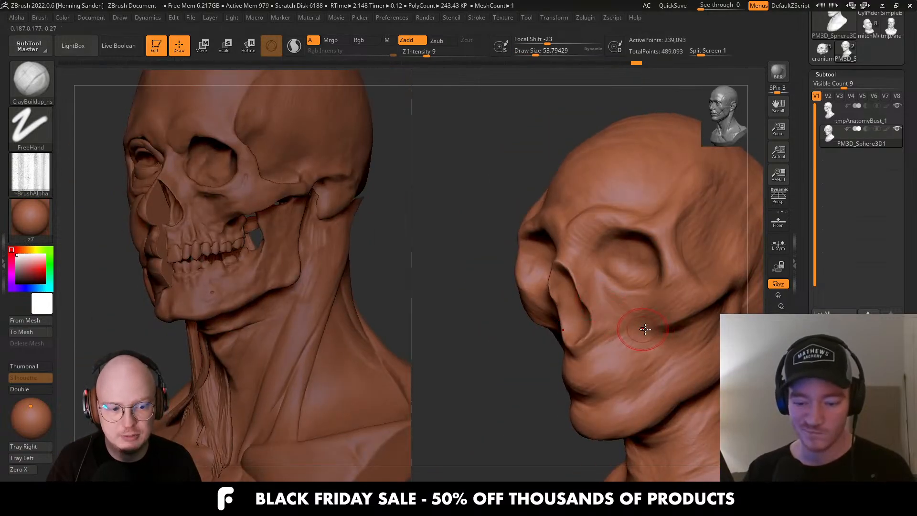
Carve the hollow beneath the cheekbone and fill out the jaw branch behind it with ClayBuildup.
key([)
alt+drag(649, 330, 704, 313)
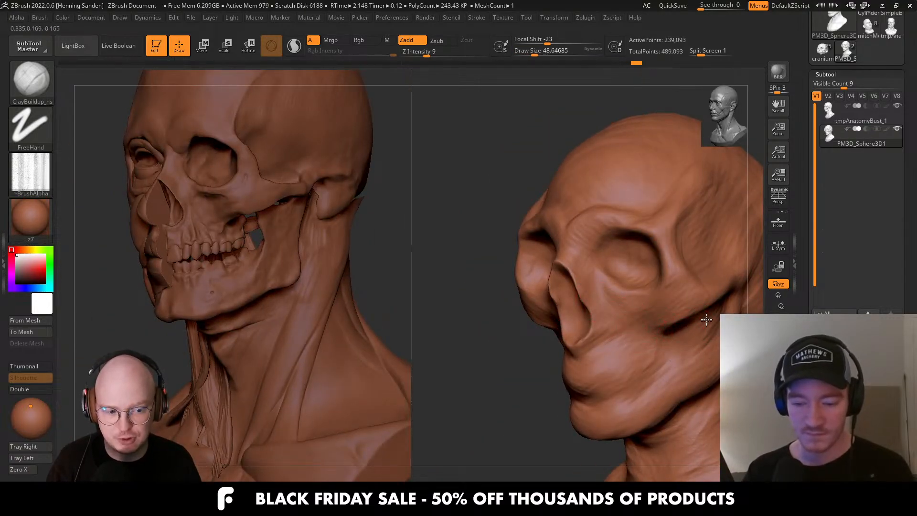
mouse_move(707, 320)
right_down()
mouse_move(677, 334)
mouse_move(651, 308)
mouse_move(669, 320)
mouse_move(696, 316)
right_up()
key(])
key(])
key(])
key(])
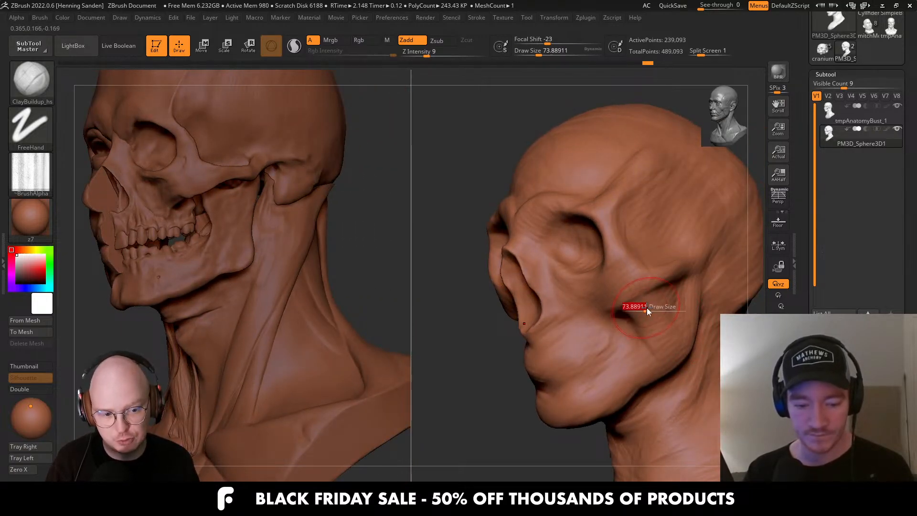
drag(648, 311, 644, 295)
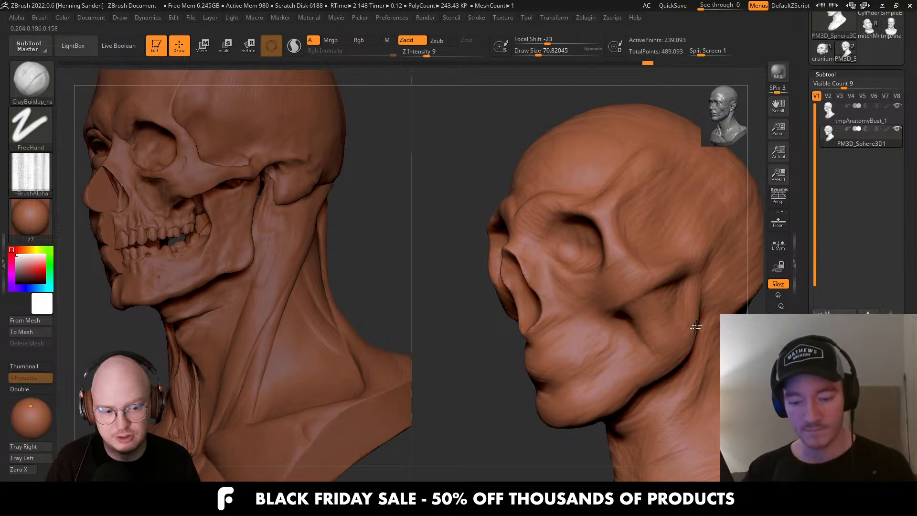
Refine the outer edge of the eye socket and the cheekbone's underside with smaller ClayBuildup strokes.
right_drag(636, 325, 614, 263)
key(s)
drag(615, 263, 611, 268)
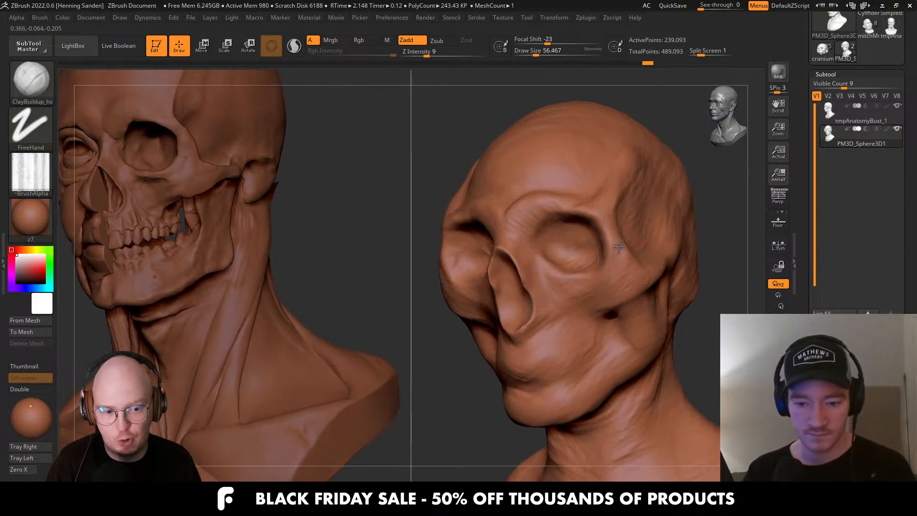
right_drag(620, 246, 648, 255)
key(s)
drag(662, 258, 658, 261)
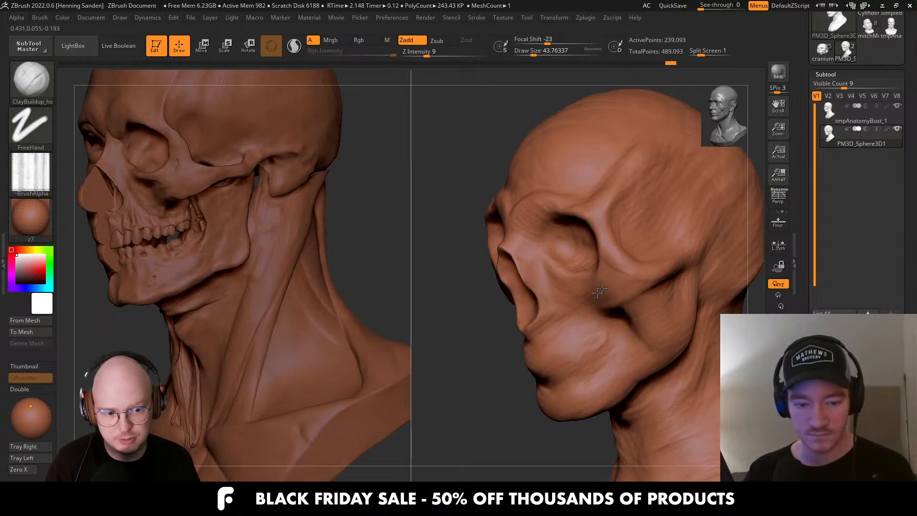
mouse_move(597, 288)
right_down()
mouse_move(615, 289)
mouse_move(581, 320)
right_up()
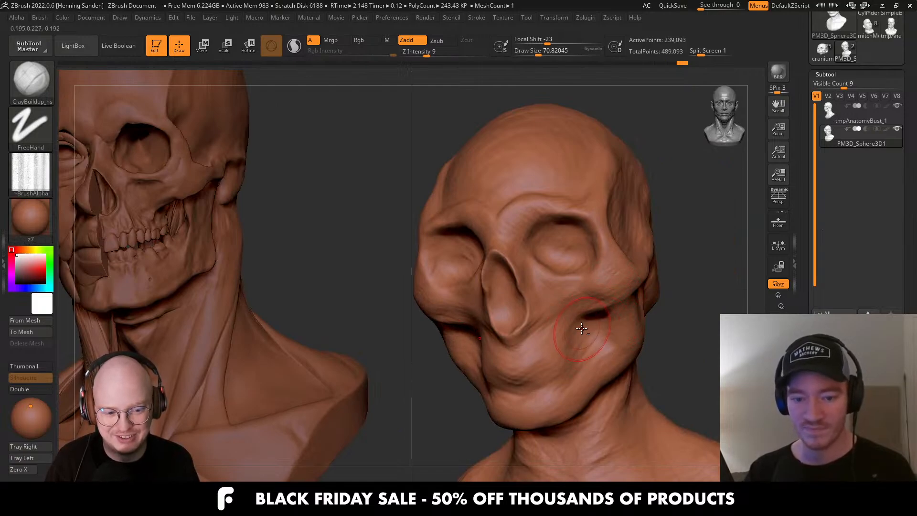
Push the cheekbones inward with a large Move brush to narrow the face from the front.
mouse_move(583, 335)
right_down()
mouse_move(546, 256)
mouse_move(586, 277)
mouse_move(563, 260)
mouse_move(532, 268)
mouse_move(597, 275)
mouse_move(624, 300)
right_up()
key(b)
key(m)
key(v)
key(s)
drag(624, 301, 638, 301)
right_drag(658, 291, 639, 288)
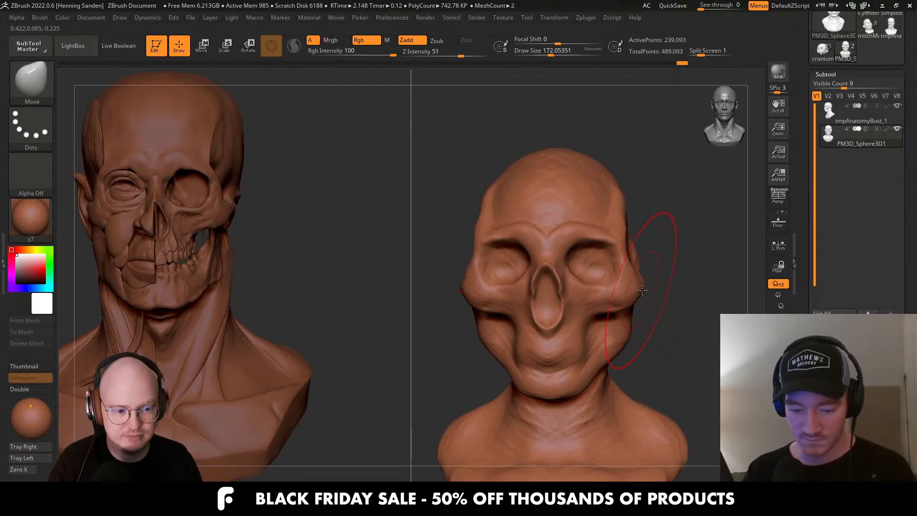
drag(637, 287, 621, 288)
Slim the sides of the lower jaw with the Move brush.
key(s)
drag(625, 346, 615, 344)
drag(622, 331, 603, 366)
key(s)
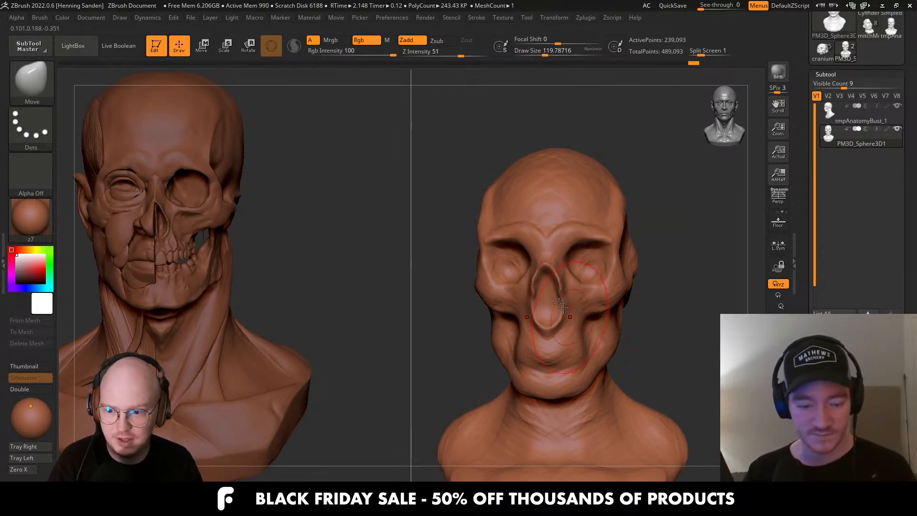
Adjust the profile of the nose, upper jaw and chin from the side with the Move brush.
mouse_move(560, 305)
right_down()
mouse_move(576, 302)
mouse_move(579, 323)
right_up()
key(s)
mouse_move(548, 335)
mouse_down()
mouse_move(563, 335)
mouse_move(540, 326)
mouse_move(539, 306)
mouse_up()
key(s)
key(s)
mouse_move(488, 262)
mouse_down()
mouse_move(477, 263)
mouse_move(502, 246)
mouse_up()
key(s)
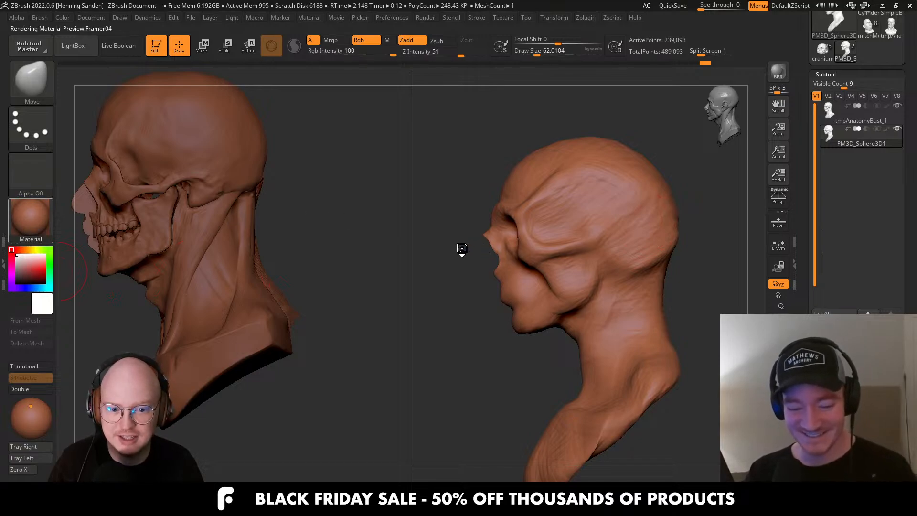
key(m)
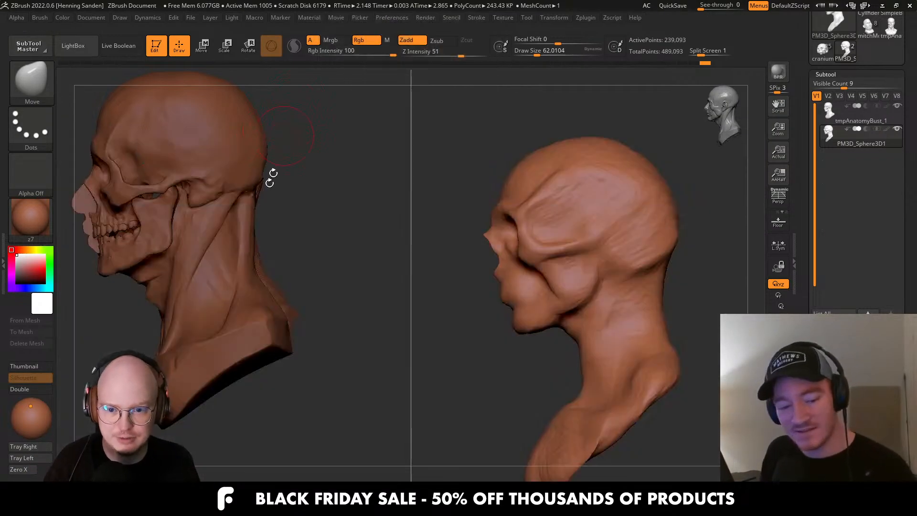
Reshape the forehead and brow profile with a larger Move brush.
key(s)
drag(536, 307, 557, 306)
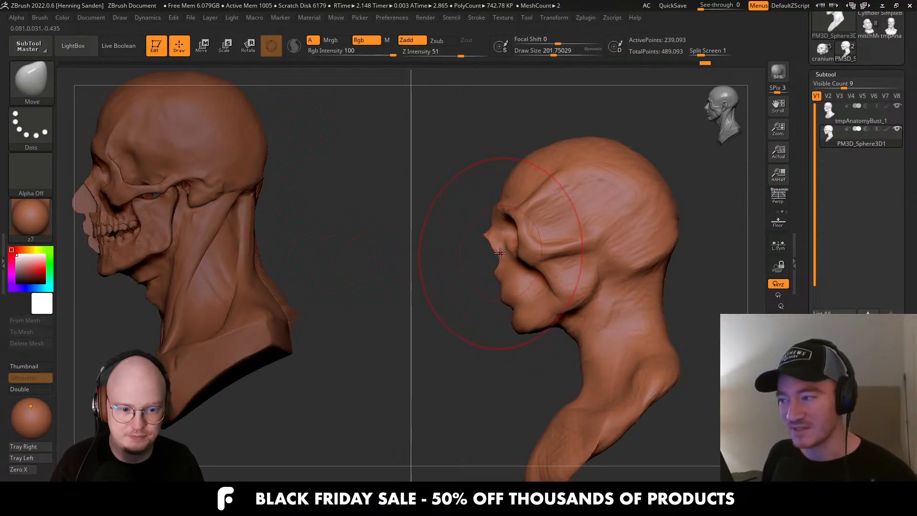
mouse_move(515, 216)
mouse_down()
mouse_move(525, 217)
mouse_move(497, 231)
mouse_move(511, 253)
mouse_move(503, 231)
mouse_move(517, 226)
mouse_up()
key(s)
key(s)
Reposition the forms around the nasal opening from the front and side with a small Move brush.
shift+right_drag(496, 244, 524, 261)
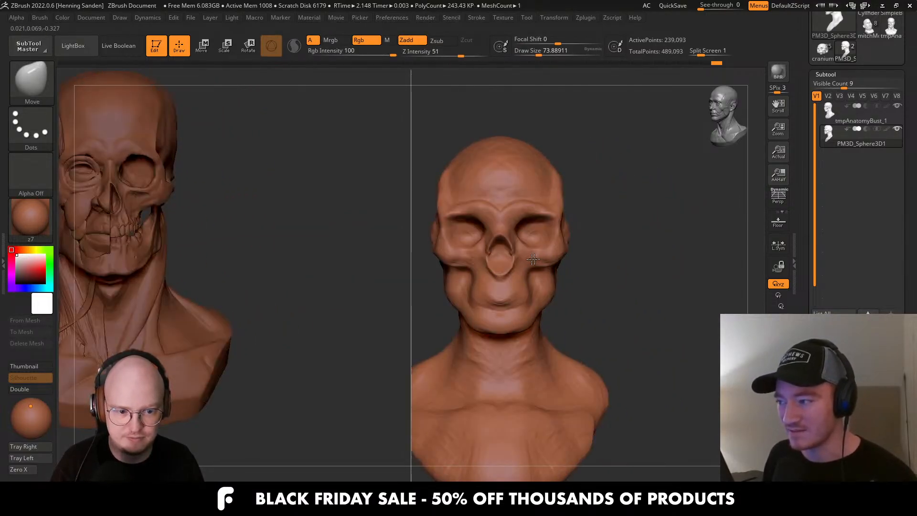
key(s)
drag(516, 264, 521, 264)
right_drag(509, 266, 480, 255)
key(s)
drag(508, 264, 500, 264)
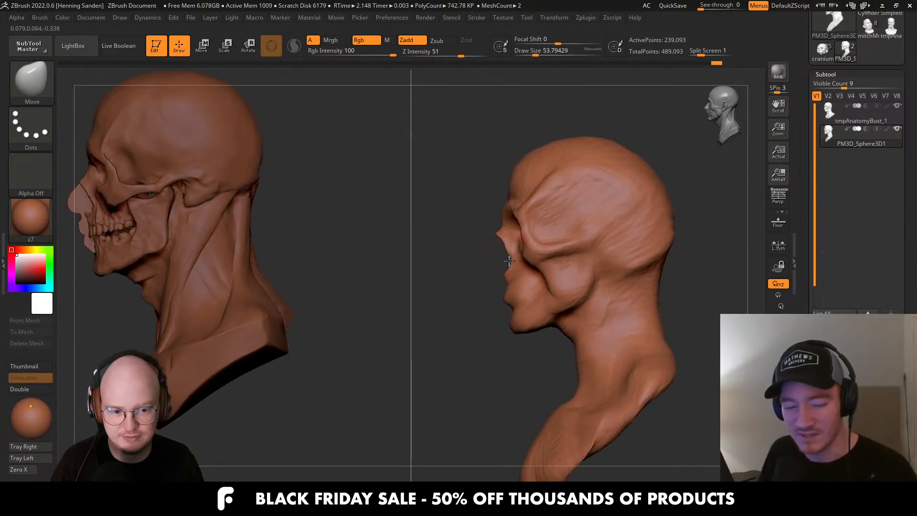
Try the resin blue MatCap material on the sculpt, and return to the z7 material.
click(47, 211)
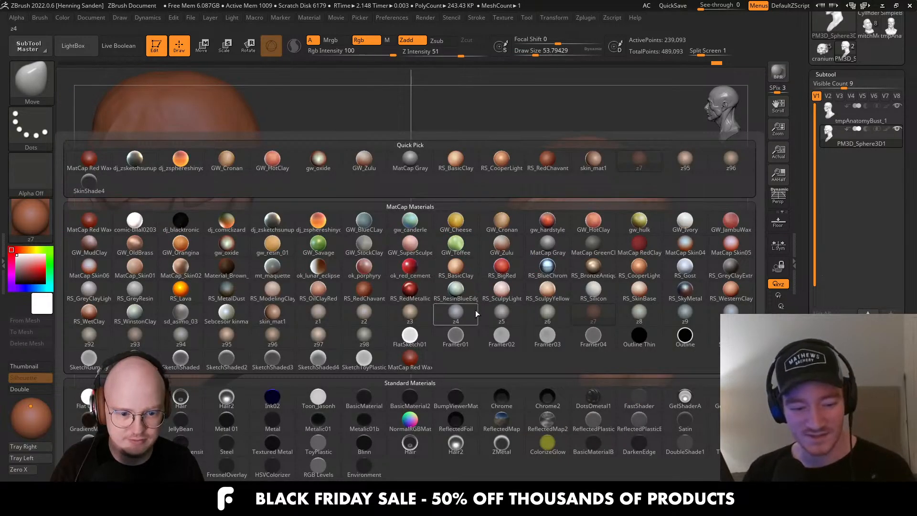
click(456, 300)
right_drag(487, 287, 562, 270)
right_drag(533, 275, 511, 253)
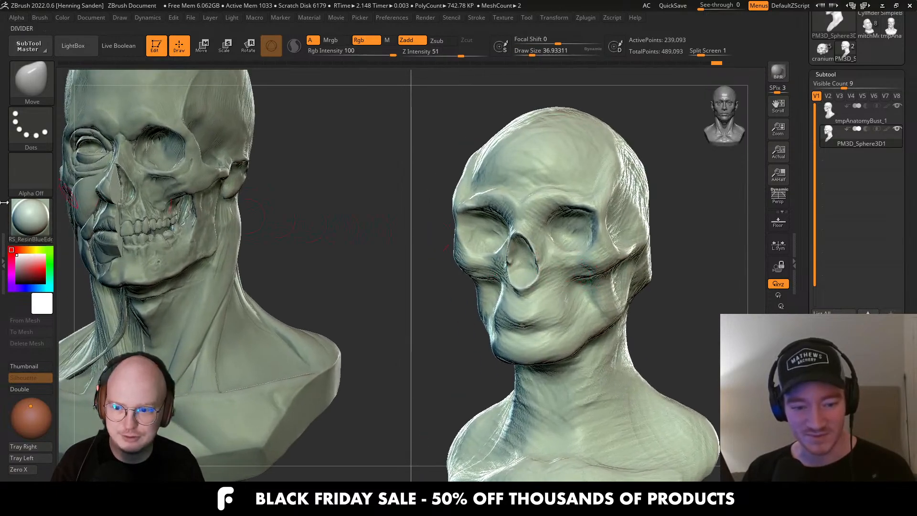
click(38, 216)
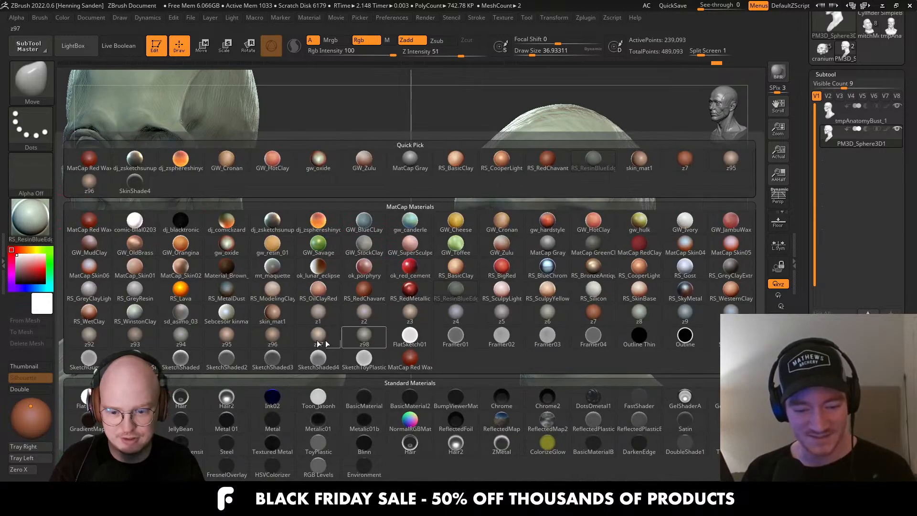
click(605, 319)
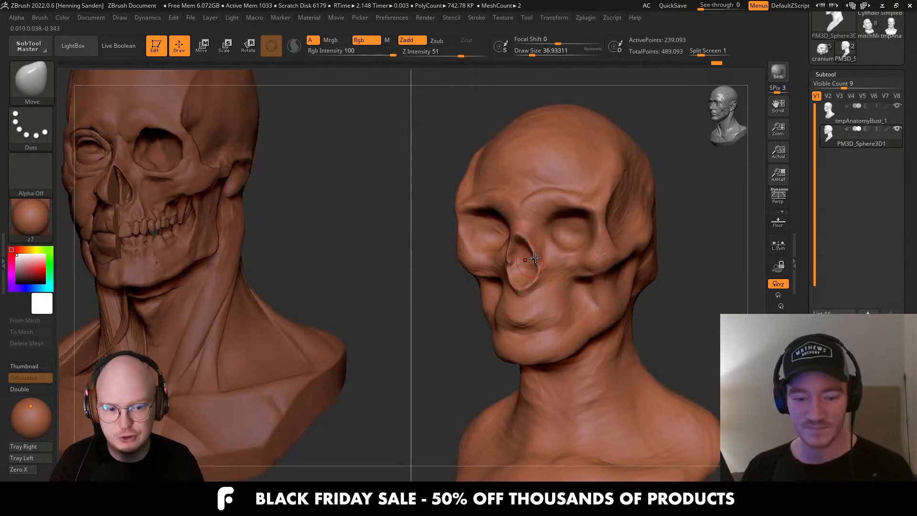
Adjust the face profile and cheekbone forms with the Move brush, checking from the side and steep angles.
mouse_move(598, 268)
right_down()
mouse_move(583, 256)
mouse_move(594, 266)
mouse_move(583, 260)
mouse_move(584, 286)
right_up()
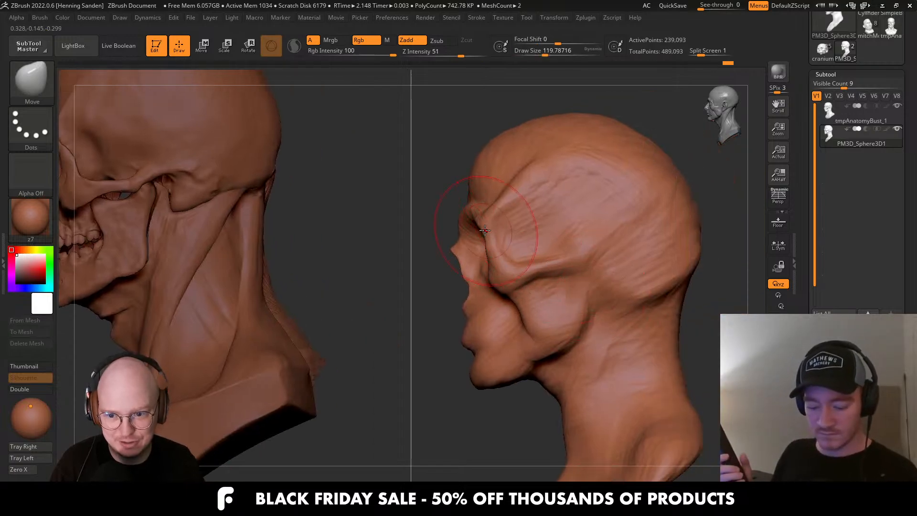
ctrl+right_drag(485, 231, 511, 230)
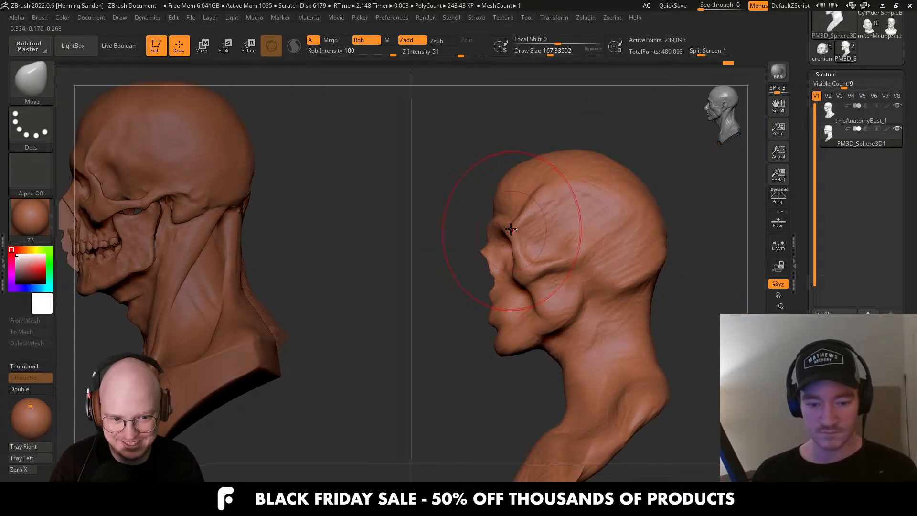
mouse_move(510, 230)
mouse_down()
mouse_move(523, 215)
mouse_move(516, 224)
mouse_move(525, 239)
mouse_up()
mouse_move(526, 239)
right_down()
mouse_move(533, 293)
mouse_move(559, 286)
right_up()
ctrl+shift+drag(520, 304, 548, 320)
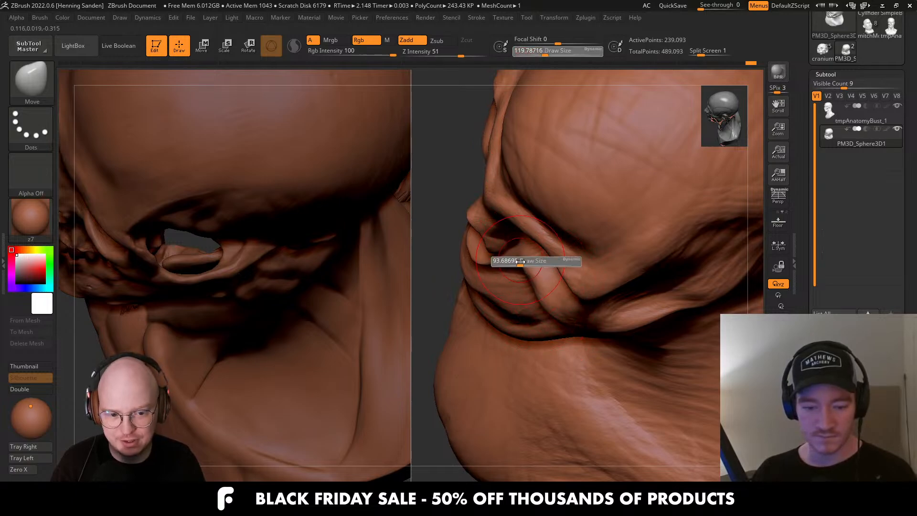
mouse_move(493, 260)
right_down()
mouse_move(516, 210)
mouse_move(482, 282)
right_up()
key(s)
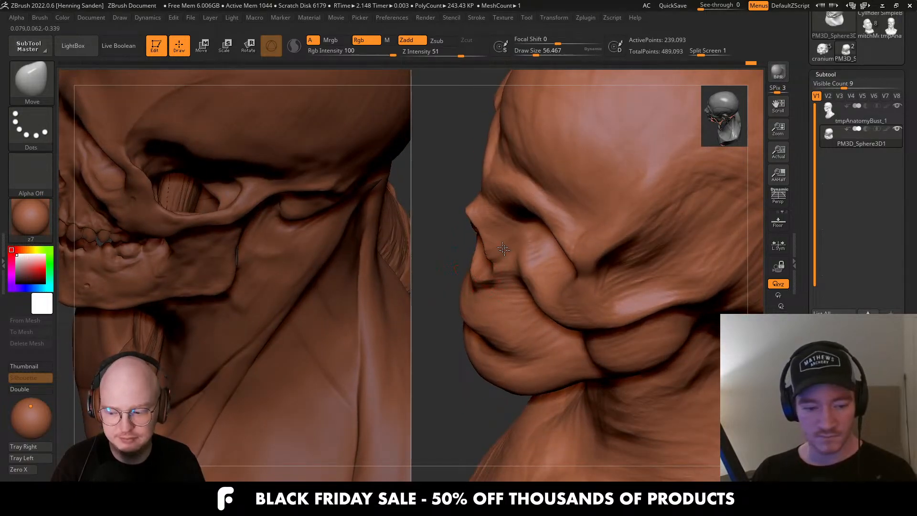
key(f)
mouse_move(503, 249)
right_down()
mouse_move(526, 248)
mouse_move(526, 234)
mouse_move(620, 250)
mouse_move(543, 248)
mouse_move(551, 309)
mouse_move(616, 240)
mouse_move(614, 263)
mouse_move(578, 233)
right_up()
Switch to the ClayBuildup_hs brush and refine the brow ridge and eye socket rims.
key(b)
key(c)
key(b)
key([)
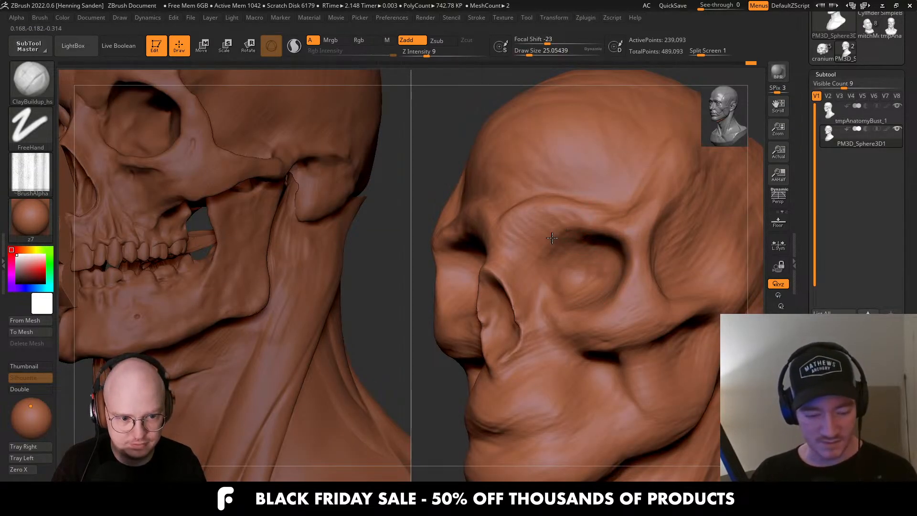
key(])
mouse_move(549, 261)
right_down()
mouse_move(648, 268)
mouse_move(655, 281)
right_up()
key(])
key([)
key(])
key(])
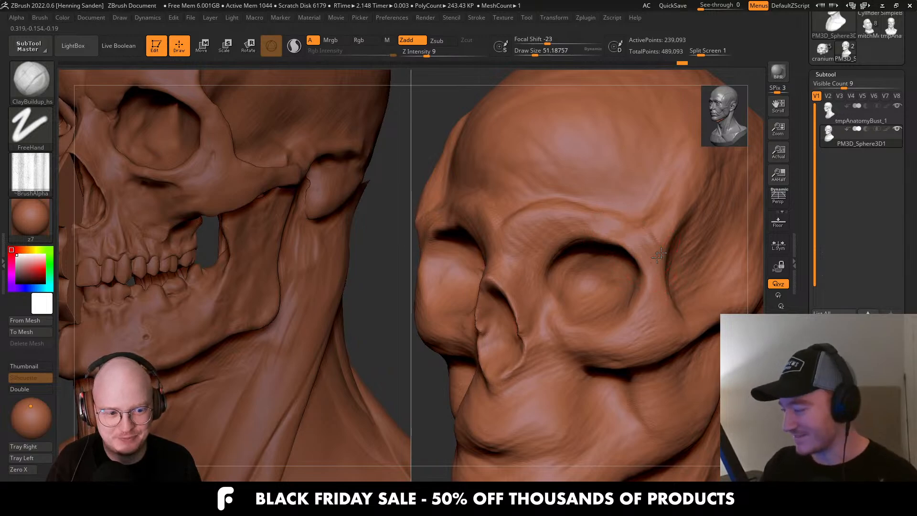
Build up the outer brow and temporal ridge on the sides of the forehead with a larger ClayBuildup brush.
right_drag(669, 220, 584, 259)
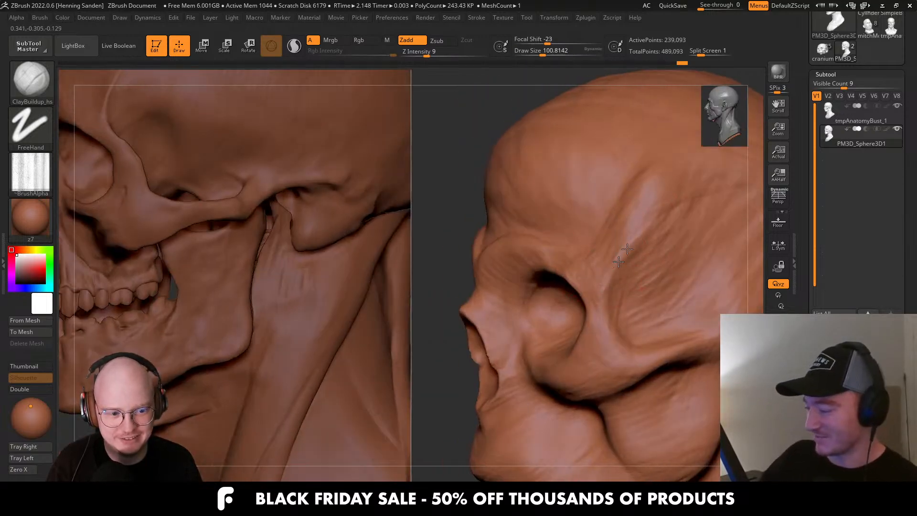
right_drag(604, 205, 635, 215)
key([)
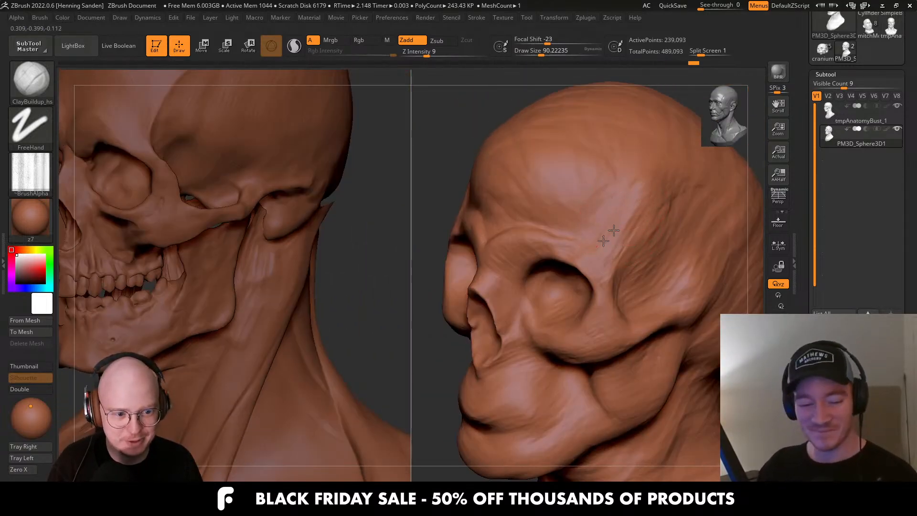
mouse_move(604, 241)
right_down()
mouse_move(588, 253)
mouse_move(594, 273)
mouse_move(559, 246)
mouse_move(474, 241)
right_up()
key([)
key([)
key([)
key([)
key([)
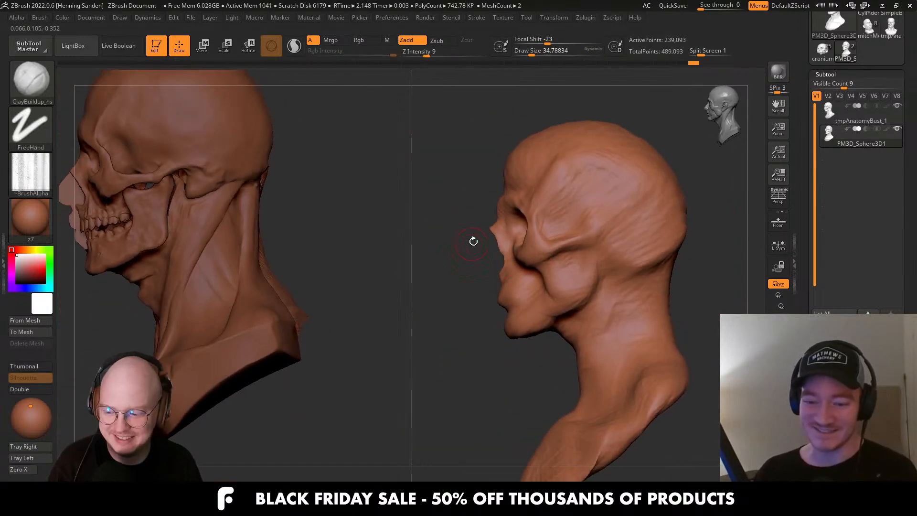
Fill in the mouth crease and build up the lower jaw and upper neck with ClayBuildup.
right_drag(568, 266, 595, 308)
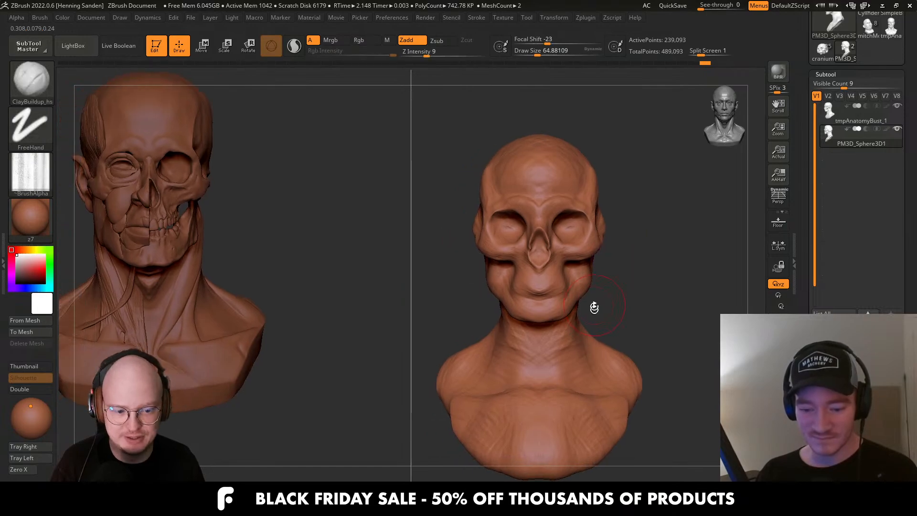
right_drag(601, 339, 576, 307)
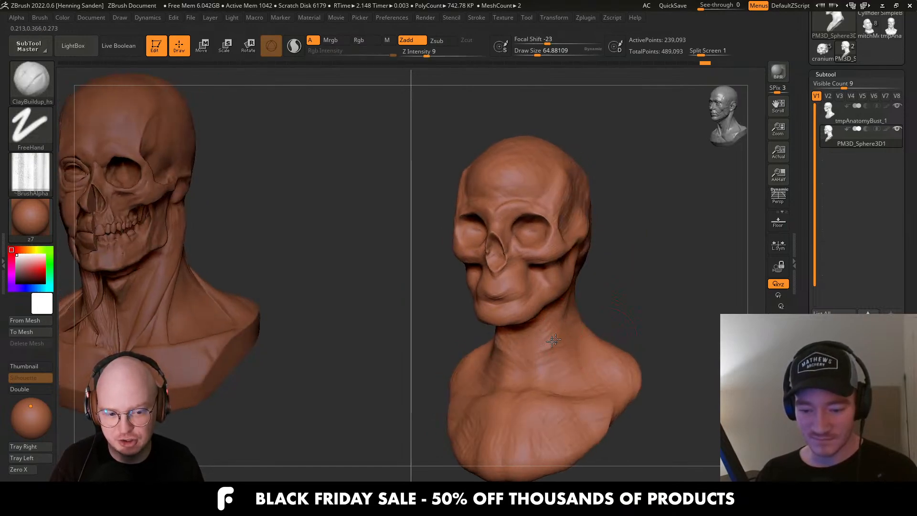
right_drag(553, 340, 574, 280)
right_drag(547, 329, 550, 304)
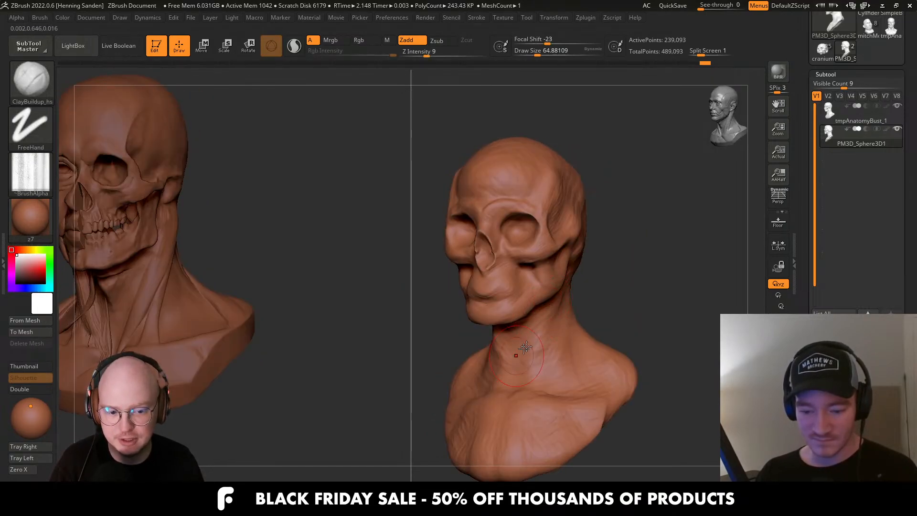
right_drag(525, 348, 562, 299)
mouse_move(551, 339)
right_down()
mouse_move(579, 286)
mouse_move(545, 258)
mouse_move(574, 249)
mouse_move(554, 197)
mouse_move(573, 210)
mouse_move(560, 239)
mouse_move(493, 278)
mouse_move(524, 326)
right_up()
drag(529, 328, 492, 342)
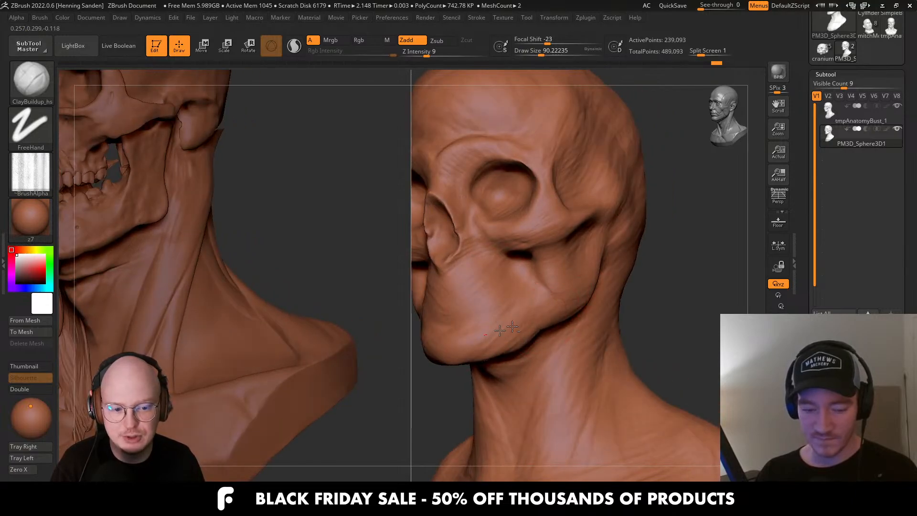
Refine the upper jaw and the cheek area below the eye sockets with a smaller ClayBuildup brush.
ctrl+right_drag(531, 330, 556, 299)
mouse_move(557, 299)
shift+right_down()
mouse_move(572, 292)
mouse_move(568, 273)
mouse_move(601, 272)
shift+right_up()
key(s)
key(s)
key(s)
drag(565, 280, 557, 280)
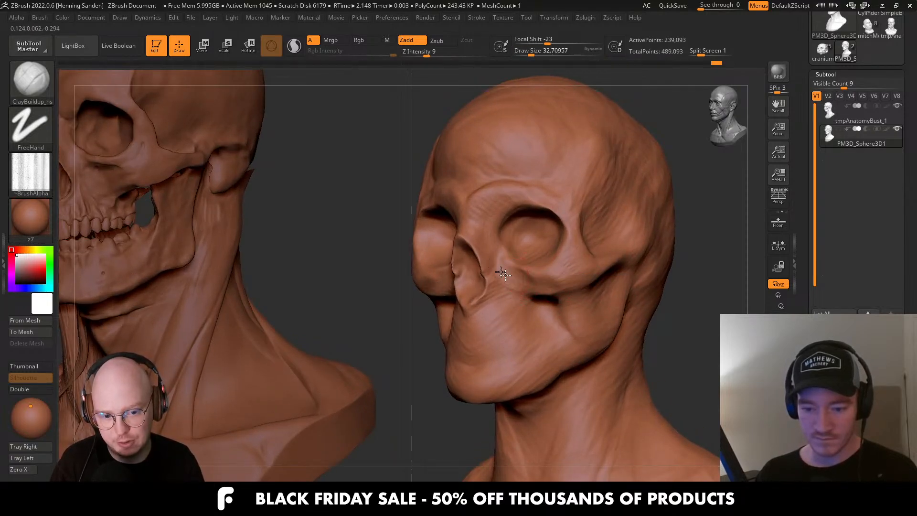
Shape the nasal bridge and inner brow between the eye sockets with ClayBuildup.
mouse_move(502, 273)
right_down()
mouse_move(520, 246)
mouse_move(500, 244)
right_up()
key(s)
drag(508, 216, 513, 216)
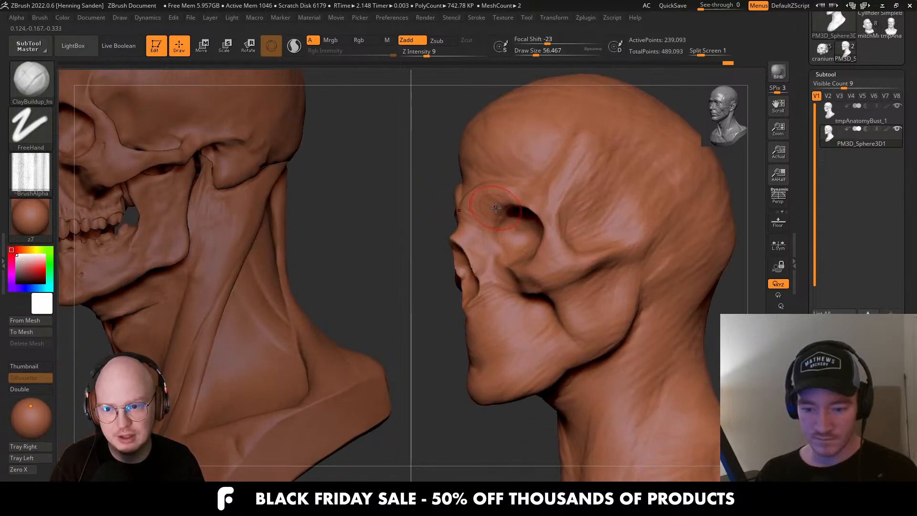
mouse_move(491, 209)
alt+right_down()
mouse_move(559, 249)
mouse_move(566, 240)
alt+right_up()
key(s)
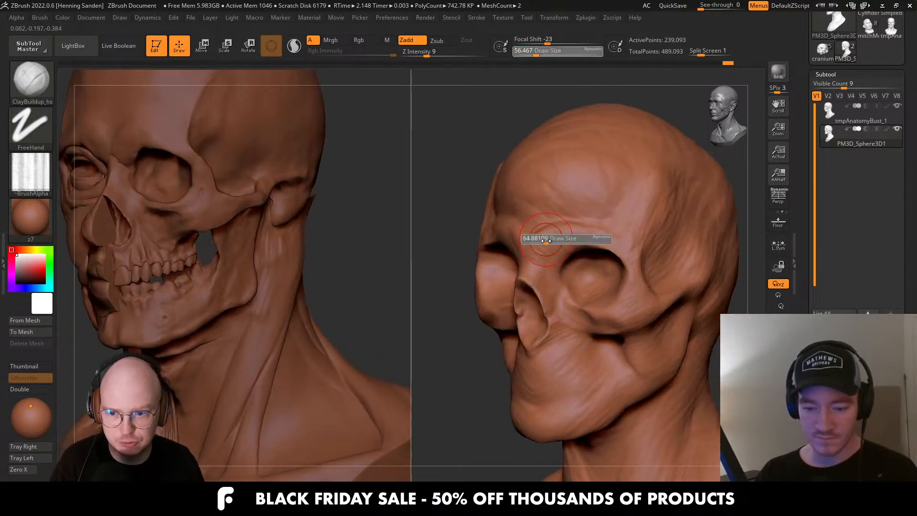
drag(542, 241, 545, 241)
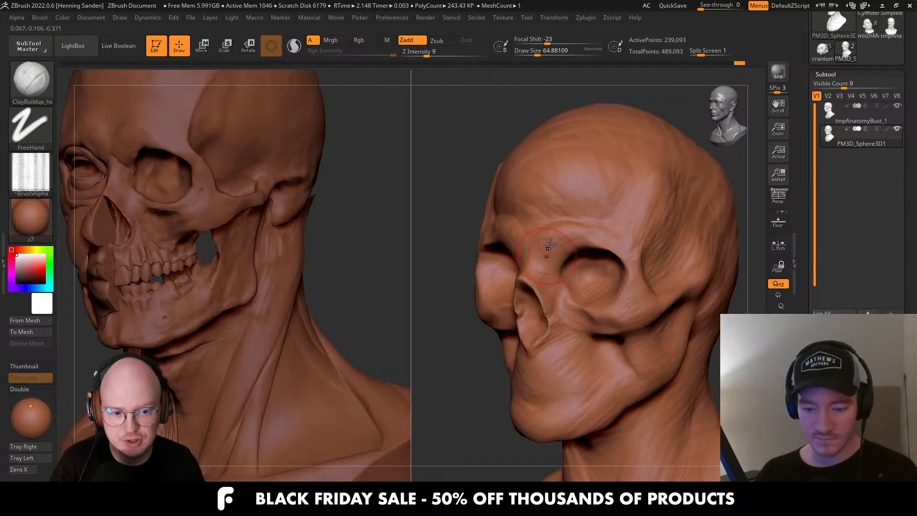
Fill out the forehead and soften its transition to the brow with a large ClayBuildup brush.
alt+right_drag(615, 183, 595, 248)
key(s)
drag(611, 232, 615, 232)
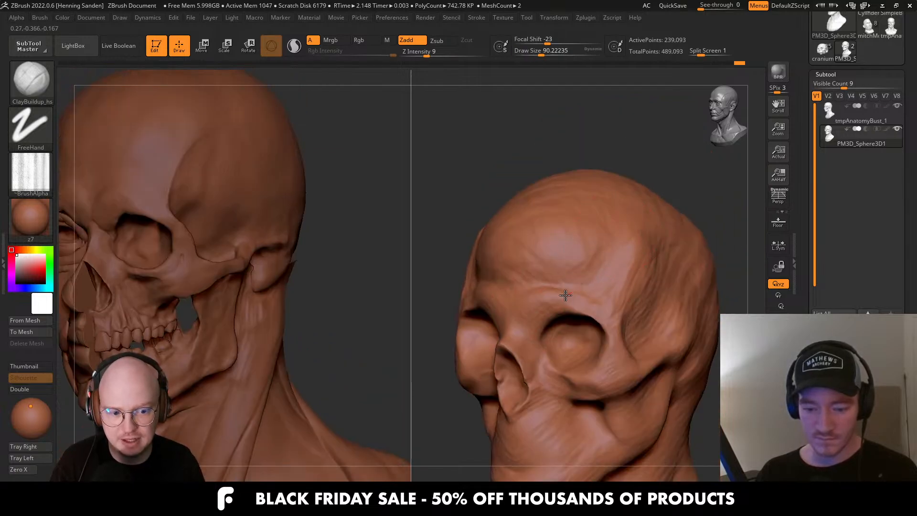
right_drag(566, 295, 603, 248)
drag(557, 248, 578, 203)
key(s)
drag(625, 215, 632, 214)
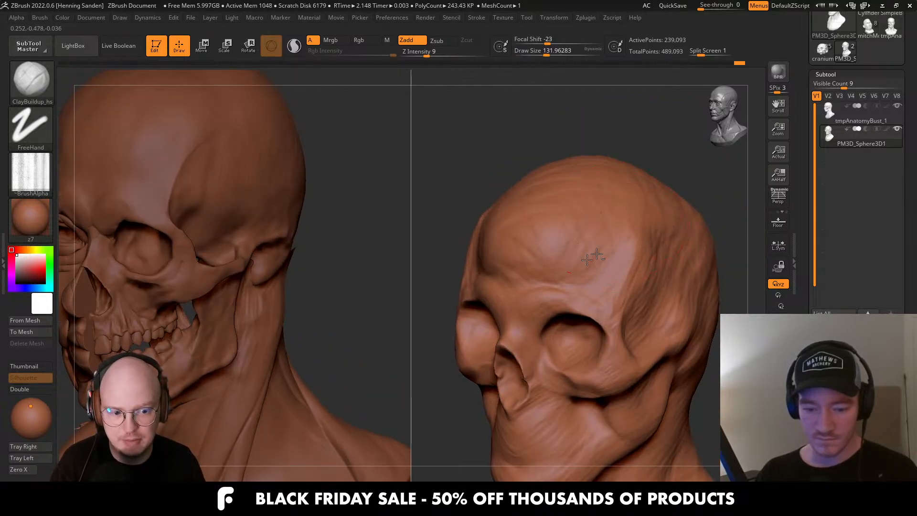
mouse_move(597, 254)
mouse_down()
mouse_move(619, 287)
mouse_move(652, 249)
mouse_move(619, 301)
mouse_up()
Build up the zygomatic arch from the cheekbone back toward the jaw hinge.
mouse_move(620, 267)
right_down()
mouse_move(597, 225)
mouse_move(633, 239)
right_up()
mouse_move(633, 239)
ctrl+right_down()
mouse_move(635, 311)
mouse_move(631, 296)
mouse_move(654, 266)
mouse_move(641, 280)
mouse_move(669, 283)
ctrl+right_up()
key(s)
drag(669, 283, 657, 283)
right_drag(657, 283, 642, 253)
key(s)
mouse_move(642, 253)
mouse_down()
mouse_move(674, 254)
mouse_move(651, 266)
mouse_up()
key(s)
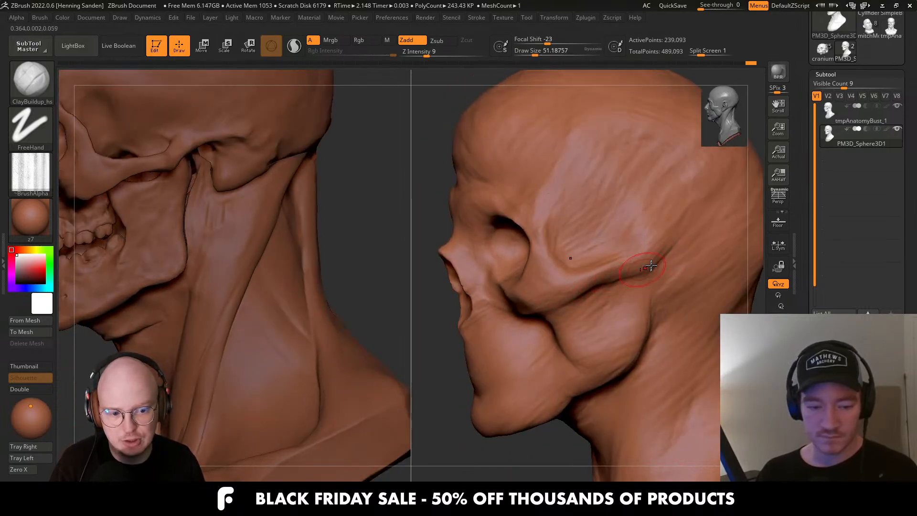
Shape the mastoid area and the side of the skull behind the jaw with ClayBuildup.
mouse_move(562, 324)
right_down()
mouse_move(576, 311)
mouse_move(531, 308)
mouse_move(531, 299)
mouse_move(624, 300)
right_up()
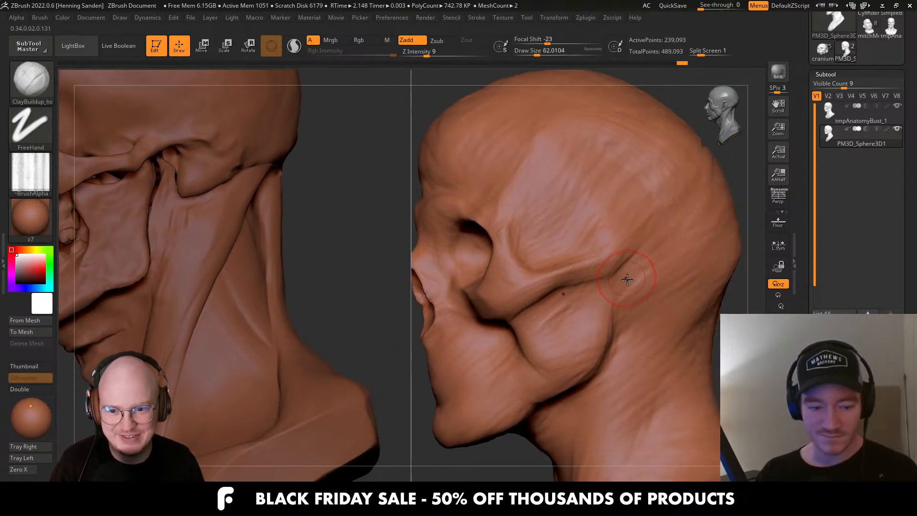
key(s)
mouse_move(624, 300)
mouse_down()
mouse_move(638, 306)
mouse_move(642, 289)
mouse_up()
key(s)
mouse_move(638, 283)
alt+right_down()
mouse_move(625, 272)
mouse_move(639, 285)
alt+right_up()
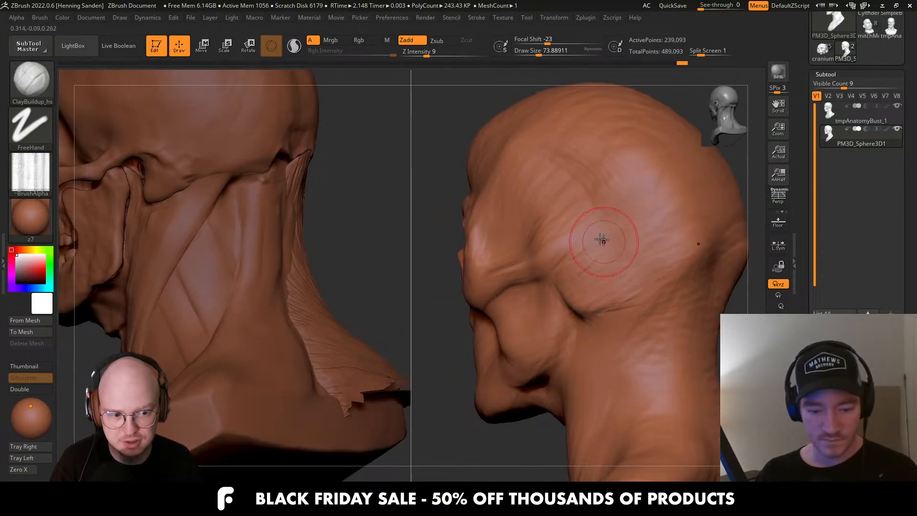
Define the base of the skull from behind and stroke in the upper neck muscles.
mouse_move(601, 239)
right_down()
mouse_move(657, 262)
mouse_move(514, 254)
right_up()
key(s)
mouse_move(617, 251)
mouse_down()
mouse_move(556, 230)
mouse_move(536, 245)
mouse_move(561, 234)
mouse_move(546, 241)
mouse_up()
mouse_move(538, 262)
mouse_down()
mouse_move(557, 254)
mouse_move(528, 348)
mouse_move(540, 331)
mouse_up()
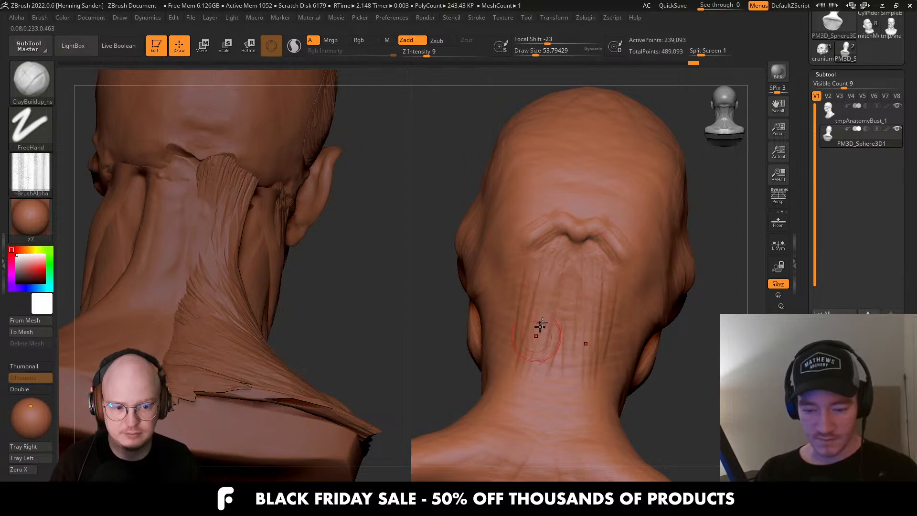
Build up the muscles down the back of the neck with a larger ClayBuildup brush.
ctrl+right_drag(540, 331, 553, 280)
key(s)
drag(553, 281, 562, 281)
drag(550, 287, 535, 377)
drag(536, 344, 509, 392)
mouse_move(531, 330)
right_down()
mouse_move(571, 257)
mouse_move(592, 246)
right_up()
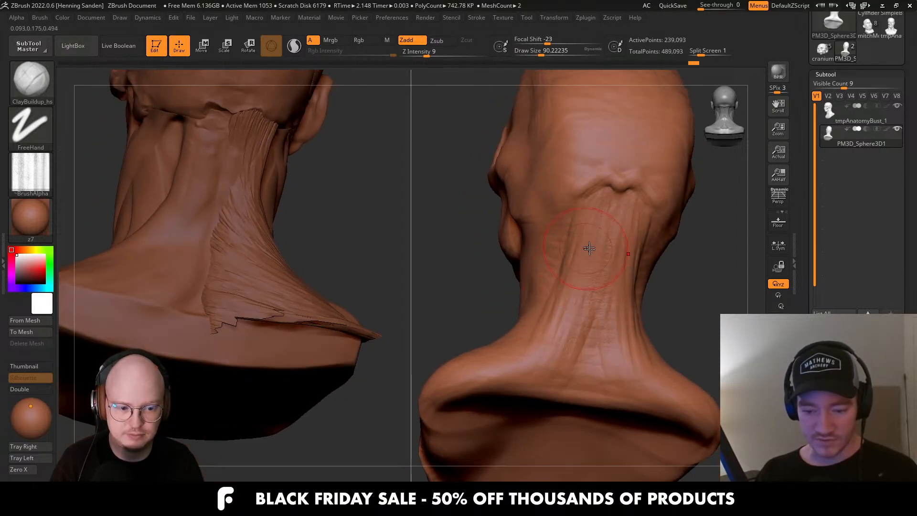
Extend the trapezius forms from the neck out over the shoulders toward the collarbones.
mouse_move(592, 246)
mouse_down()
mouse_move(517, 354)
mouse_move(500, 354)
mouse_up()
right_drag(499, 353, 564, 335)
drag(536, 338, 485, 357)
right_drag(486, 356, 621, 334)
mouse_move(559, 353)
mouse_down()
mouse_move(526, 398)
mouse_move(526, 387)
mouse_move(502, 379)
mouse_up()
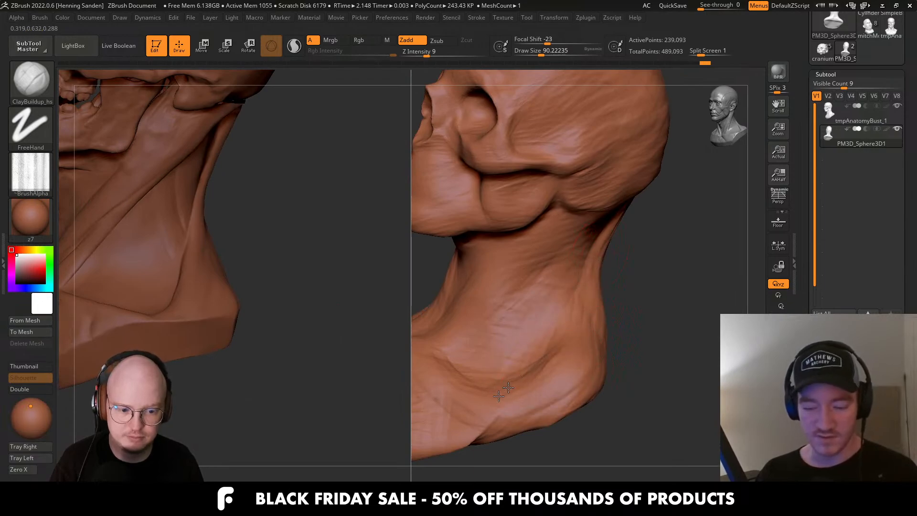
Build up the side neck muscle running from behind the jaw down toward the collarbone.
mouse_move(509, 388)
right_down()
mouse_move(633, 270)
mouse_move(588, 266)
mouse_move(571, 303)
right_up()
key(])
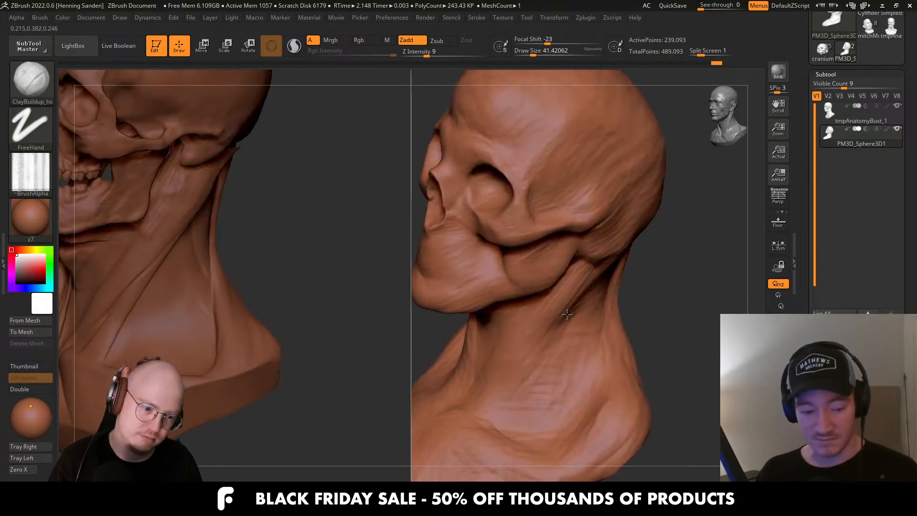
key(])
key(])
mouse_move(518, 350)
right_down()
mouse_move(563, 319)
mouse_move(535, 348)
right_up()
key(s)
drag(534, 349, 536, 349)
right_drag(525, 355, 584, 303)
key(s)
drag(583, 303, 581, 303)
Build a fleshy nose out over the nasal opening with ClayBuildup, shaping its bridge and tip.
right_drag(581, 303, 612, 272)
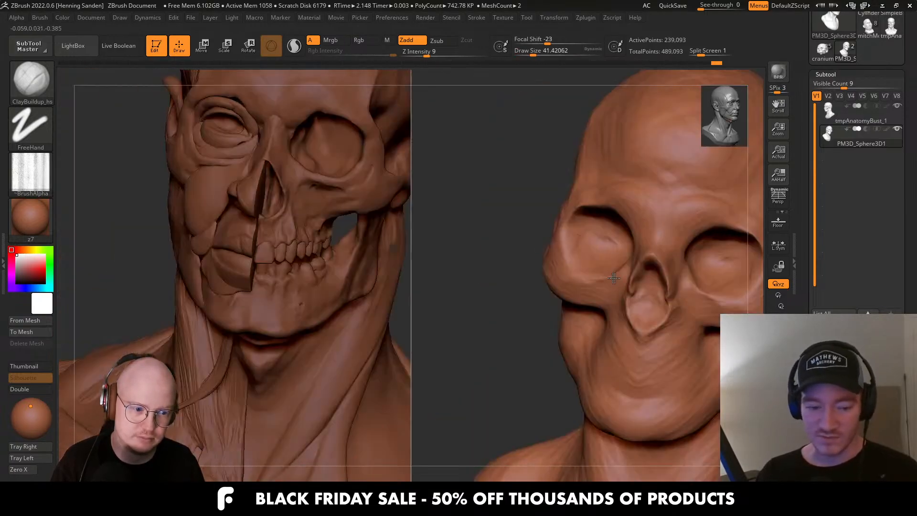
mouse_move(635, 282)
right_down()
mouse_move(646, 275)
mouse_move(661, 313)
right_up()
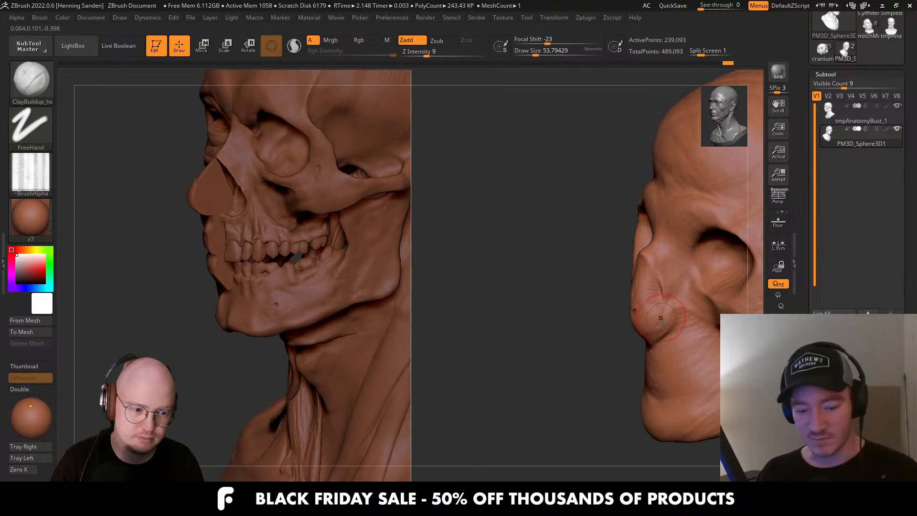
drag(666, 313, 639, 325)
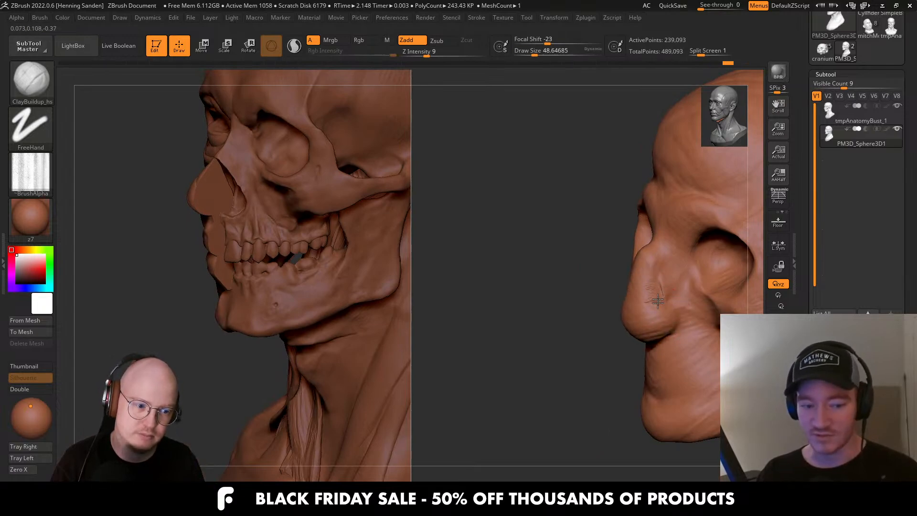
mouse_move(657, 301)
right_down()
mouse_move(664, 291)
mouse_move(673, 323)
right_up()
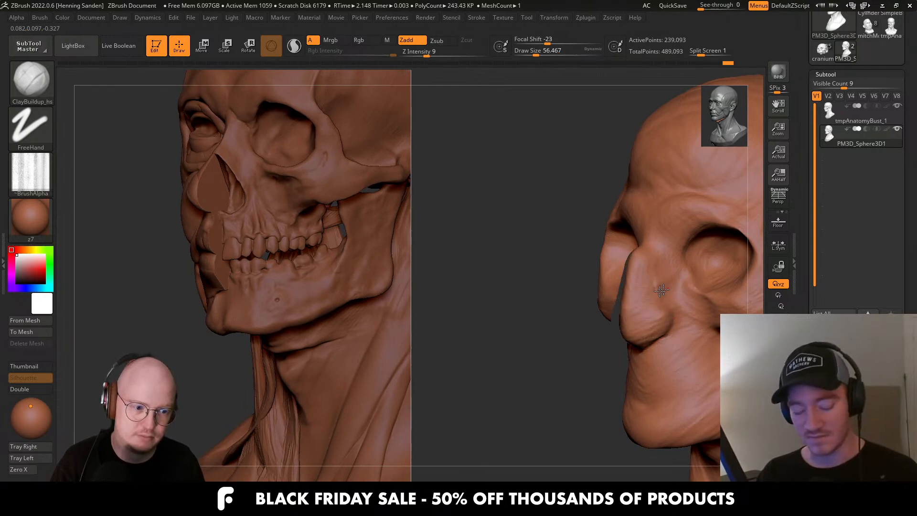
mouse_move(674, 271)
right_down()
mouse_move(712, 262)
mouse_move(635, 285)
mouse_move(645, 291)
right_up()
key(s)
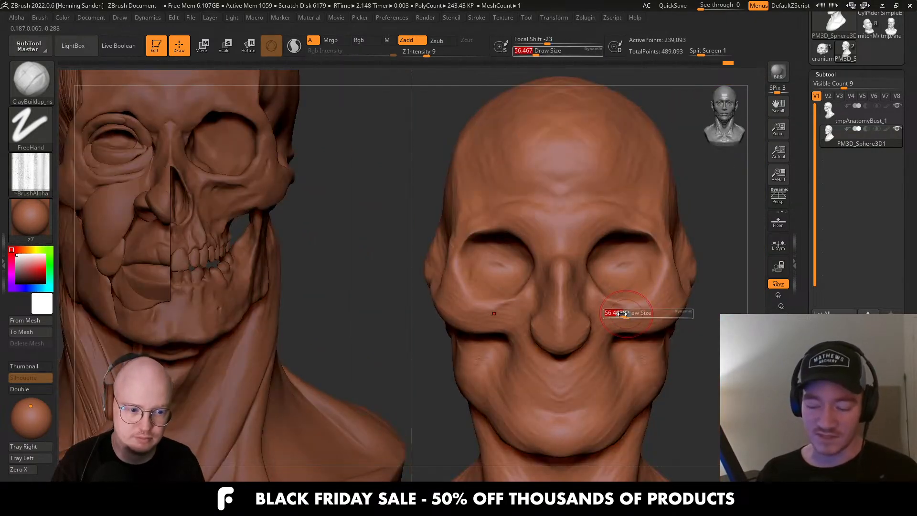
Refine the transition from the cheekbones into the upper jaw beside the nose using a smaller ClayBuildup brush.
drag(628, 313, 640, 320)
key(s)
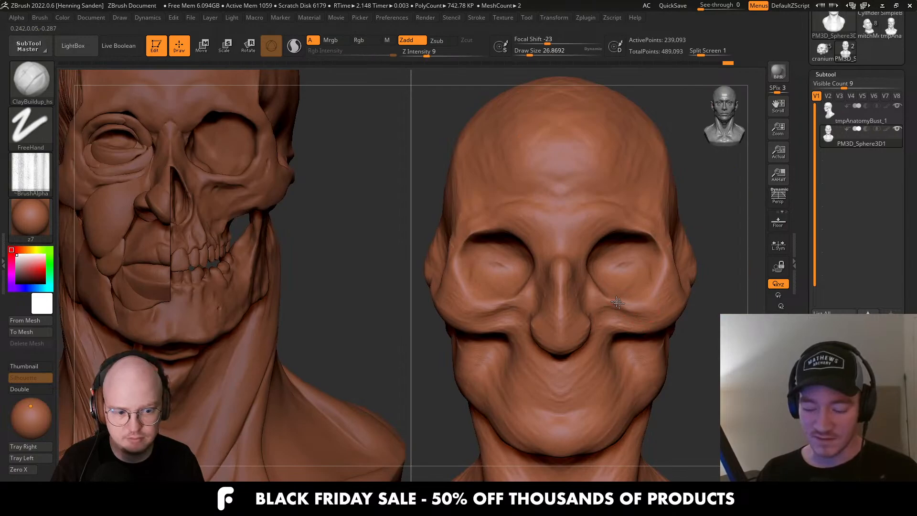
mouse_move(635, 307)
right_down()
mouse_move(639, 334)
mouse_move(669, 325)
right_up()
key(s)
drag(665, 324, 671, 325)
right_drag(670, 327, 606, 352)
key(s)
mouse_move(605, 352)
mouse_down()
mouse_move(618, 343)
mouse_move(585, 341)
mouse_up()
key(s)
Build up the muzzle under the nose and shape the upper and lower lips around the mouth line.
right_drag(586, 342, 561, 370)
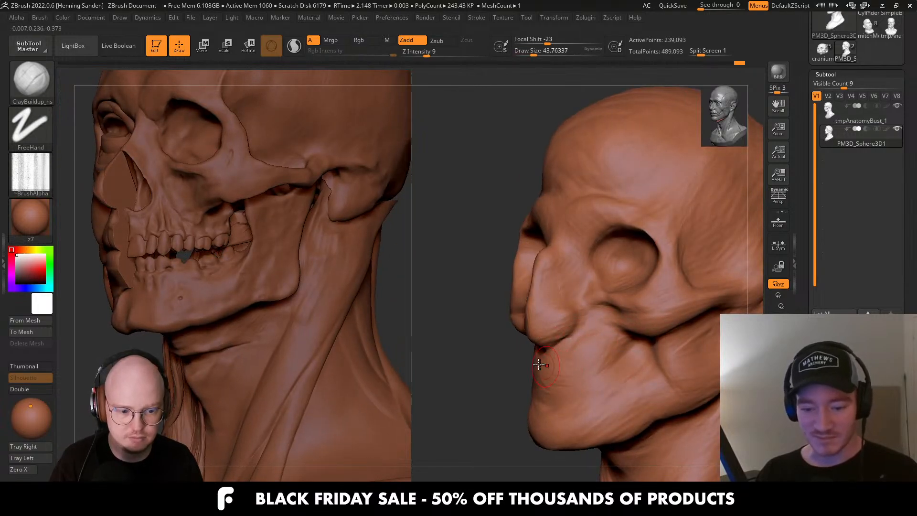
key(s)
drag(555, 371, 543, 362)
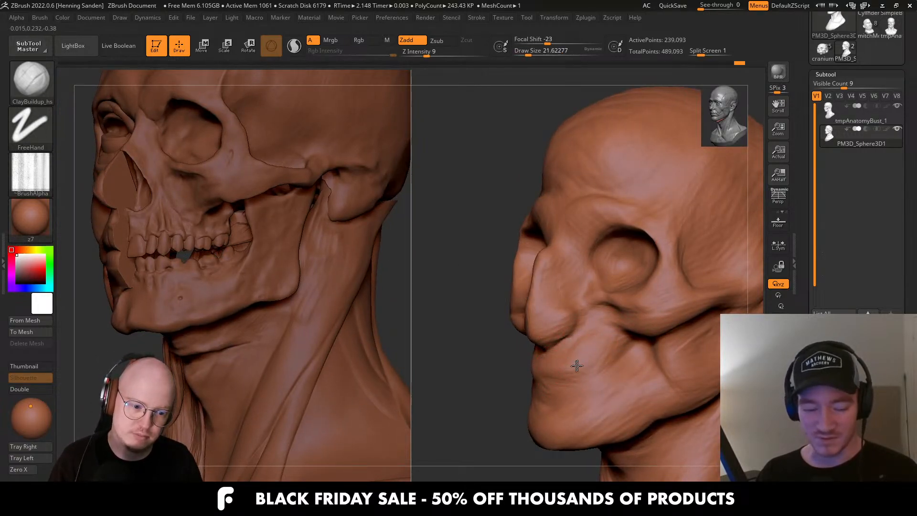
right_drag(622, 378, 614, 382)
key(s)
drag(614, 383, 616, 383)
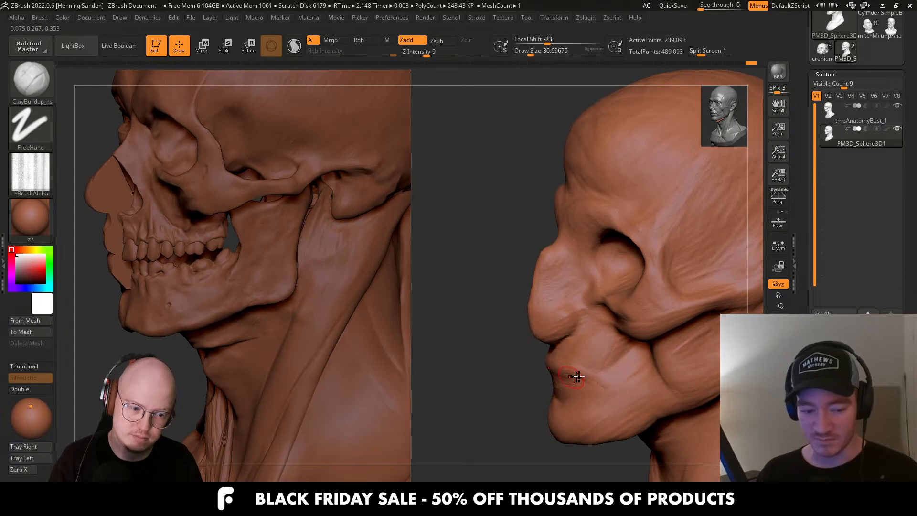
right_drag(570, 377, 579, 392)
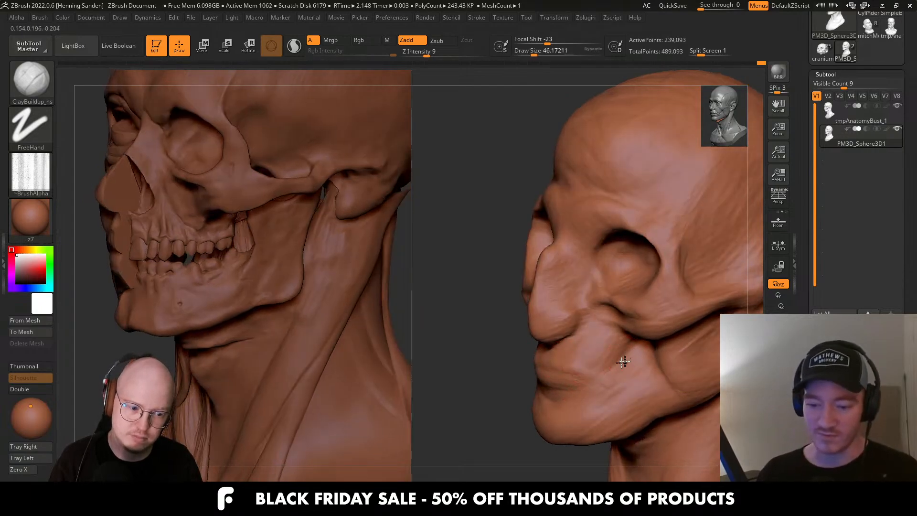
Build up the cheekbones with a larger ClayBuildup brush and soften the hollows beneath them.
key(s)
drag(619, 356, 643, 356)
right_drag(642, 356, 657, 337)
key(s)
drag(653, 329, 645, 329)
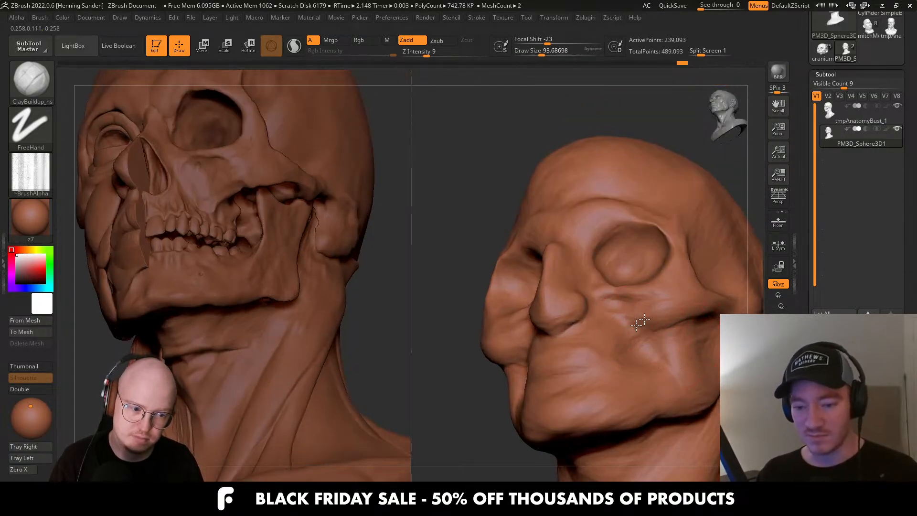
right_drag(617, 329, 642, 339)
drag(649, 303, 610, 301)
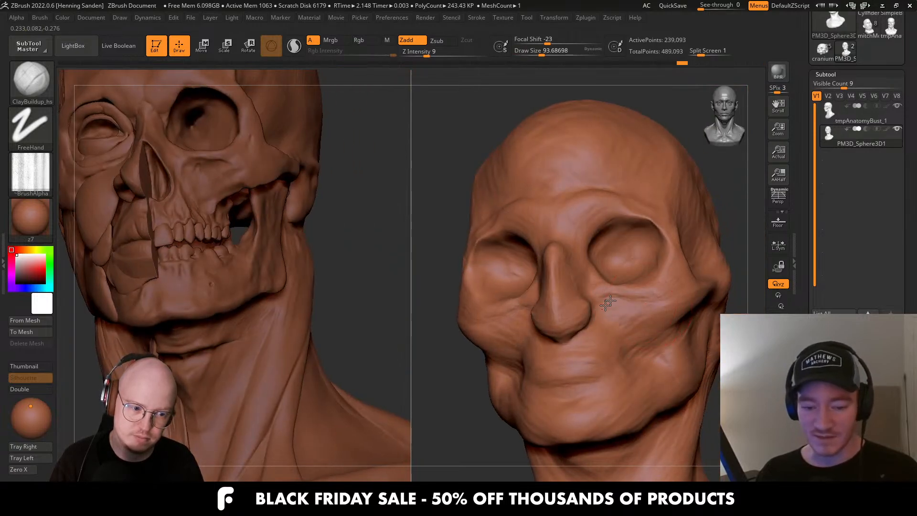
Fill in the front of the cheek between the lower eye socket, the nose and the cheekbone.
right_drag(628, 318, 622, 321)
key(s)
drag(623, 323, 616, 313)
key(s)
mouse_move(615, 313)
right_down()
mouse_move(588, 315)
mouse_move(606, 319)
mouse_move(610, 306)
right_up()
key(s)
drag(611, 306, 611, 298)
key(s)
right_drag(614, 307, 630, 322)
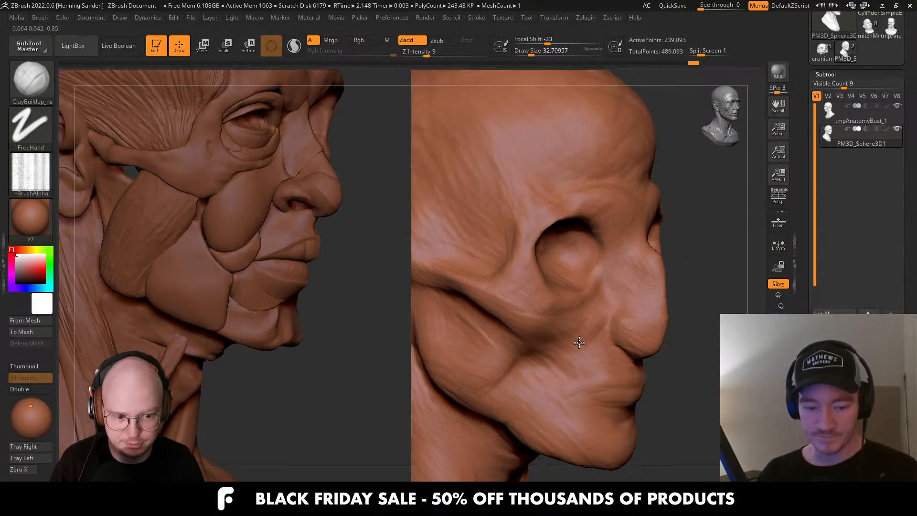
Build up a rounded oval fat pad on the cheek below the eye socket, beside the nose.
key(s)
drag(580, 343, 581, 343)
right_drag(560, 343, 553, 336)
key(s)
drag(552, 340, 557, 341)
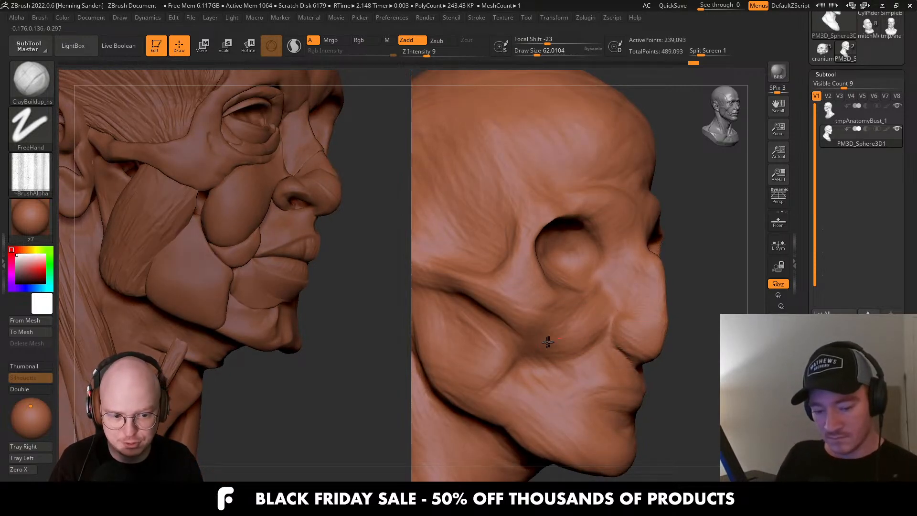
right_drag(605, 294, 602, 304)
key(s)
drag(605, 305, 602, 305)
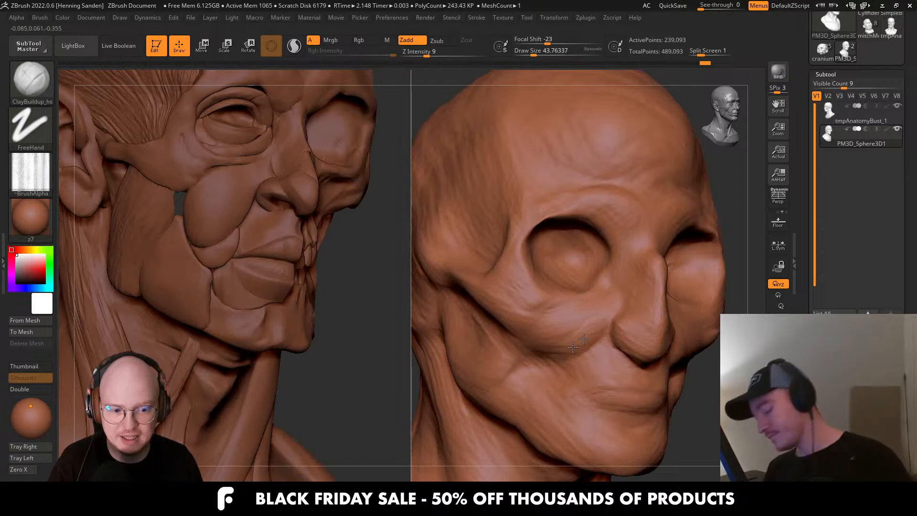
right_drag(575, 334, 550, 307)
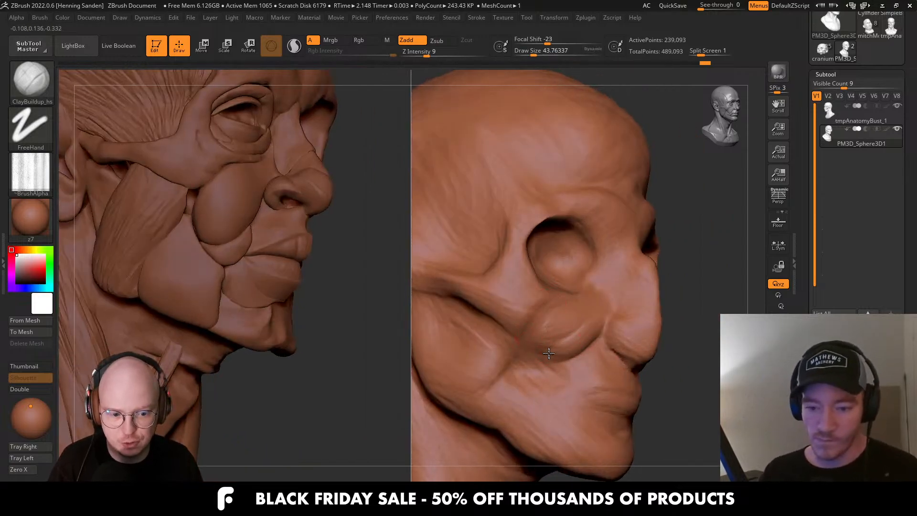
Define the underside of the cheek pad and add a smaller fat pad below it, near the mouth corner.
key(s)
drag(543, 340, 546, 340)
mouse_move(601, 357)
right_down()
mouse_move(586, 363)
mouse_move(566, 328)
mouse_move(573, 313)
right_up()
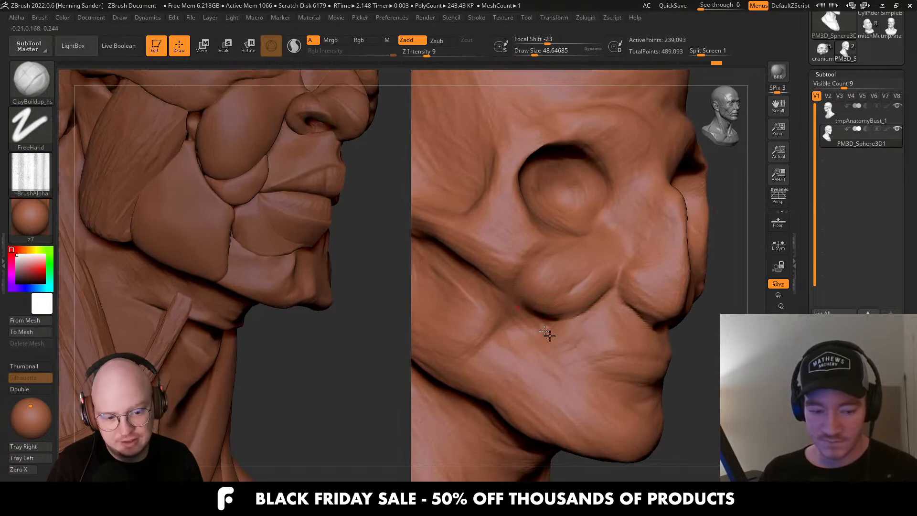
key(s)
drag(556, 332, 559, 333)
Fill the lower cheek along the jaw and build up the chewing muscle running from cheekbone to jaw angle.
alt+right_drag(554, 343, 591, 307)
drag(581, 308, 551, 354)
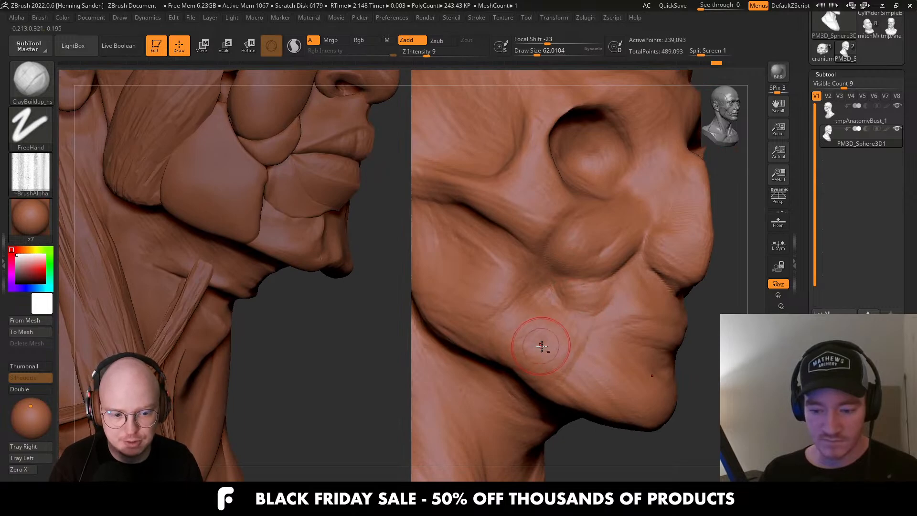
mouse_move(533, 342)
right_down()
mouse_move(506, 296)
mouse_move(559, 309)
mouse_move(557, 287)
right_up()
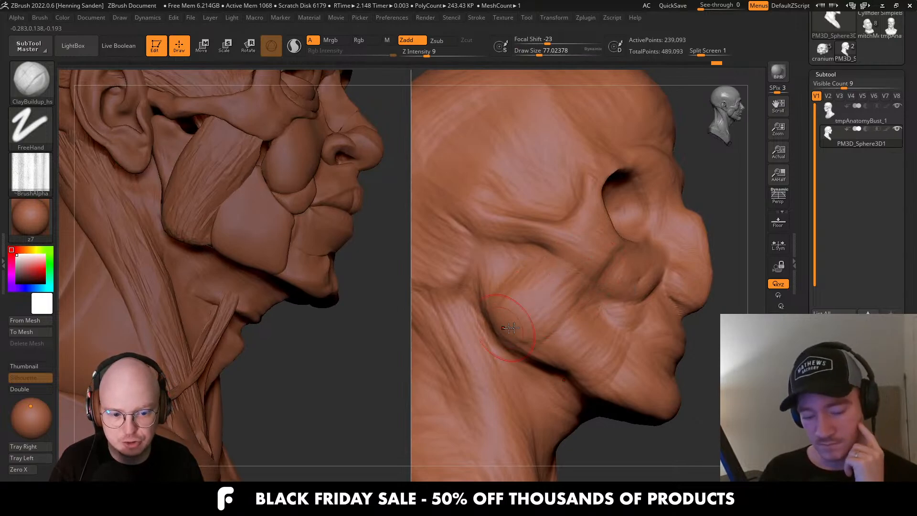
Adjust the side profile with a large Move brush, pushing the back of the head and neck forward.
key(f)
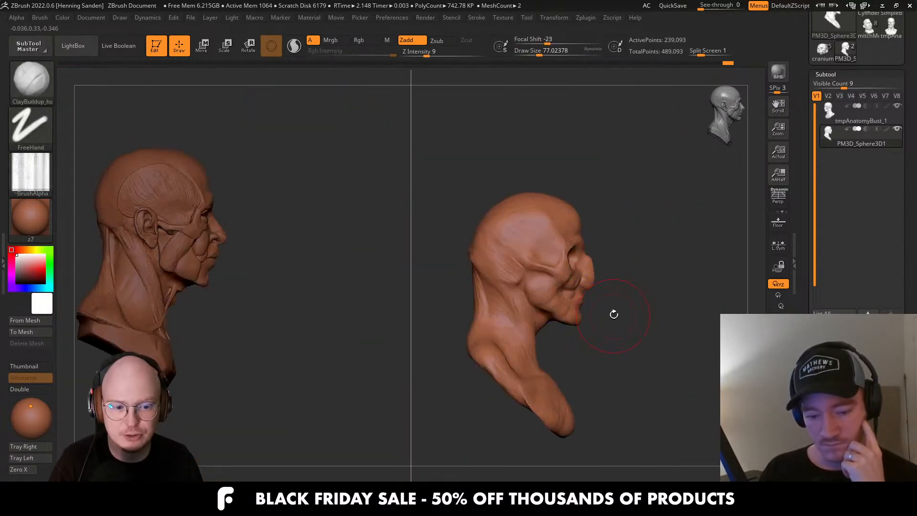
key(b)
key(m)
key(v)
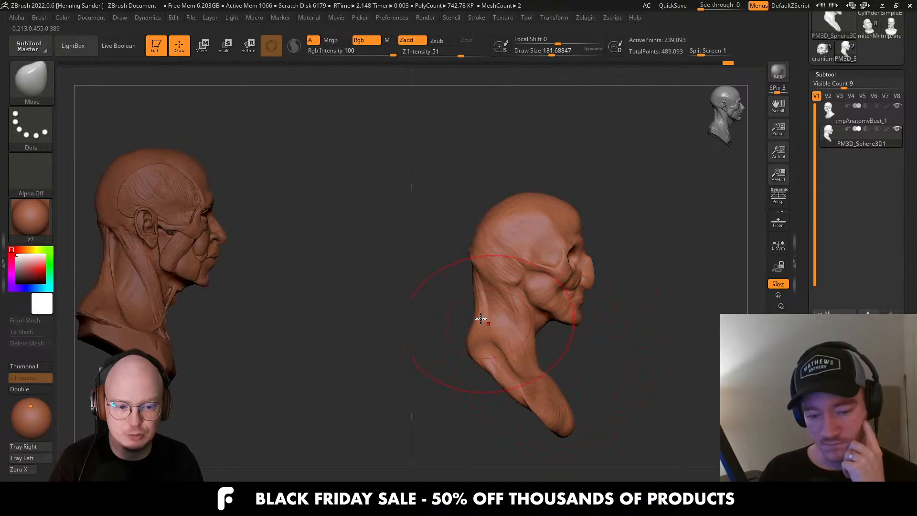
drag(481, 318, 492, 312)
drag(487, 262, 507, 266)
key(s)
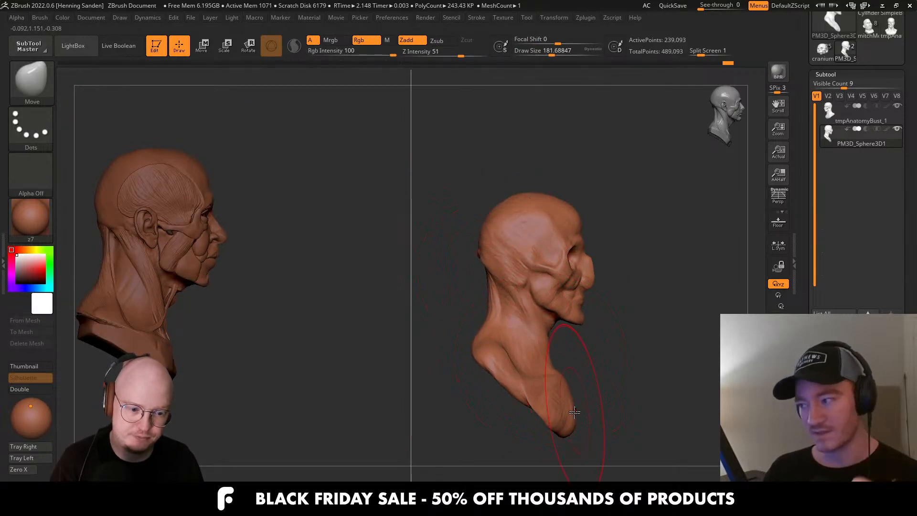
mouse_move(575, 412)
mouse_down()
mouse_move(621, 396)
mouse_move(606, 294)
mouse_up()
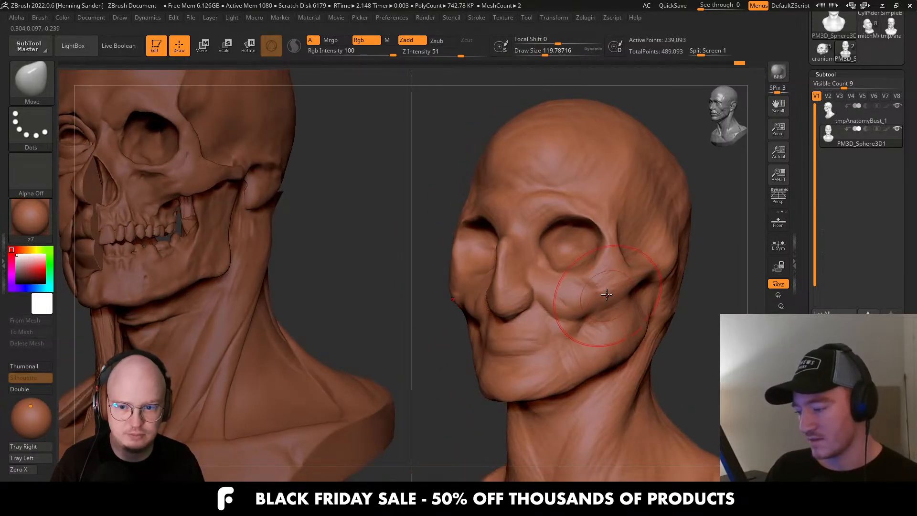
Build up the eyelids around the eyeballs inside the sockets with the ClayBuildup_hs brush.
key(b)
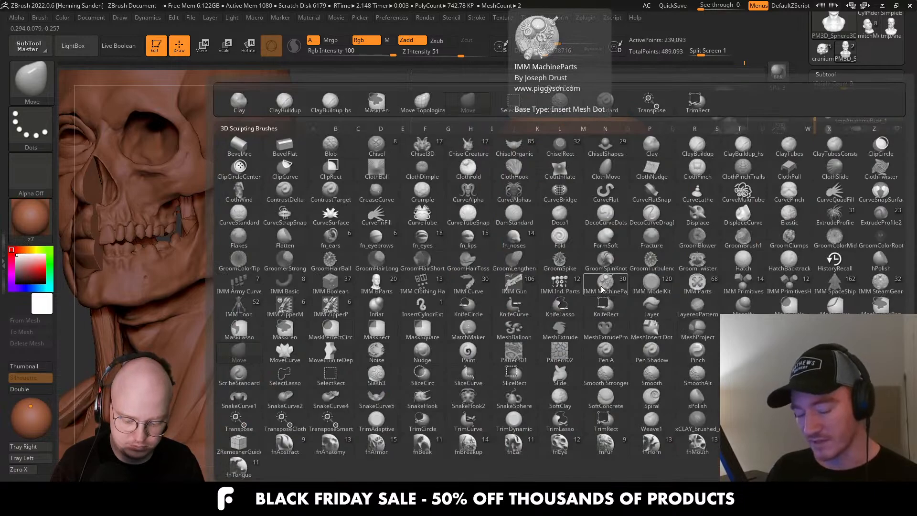
key(c)
key(b)
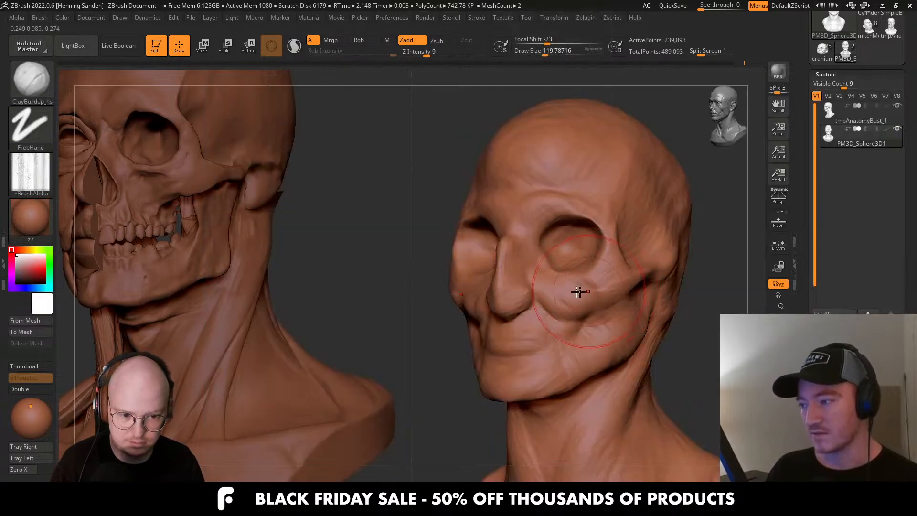
mouse_move(579, 287)
mouse_down()
mouse_move(544, 262)
mouse_move(526, 304)
mouse_move(542, 311)
mouse_move(572, 302)
mouse_move(525, 329)
mouse_move(545, 308)
mouse_move(579, 355)
mouse_up()
mouse_move(579, 355)
right_down()
mouse_move(588, 352)
mouse_move(585, 316)
right_up()
right_drag(530, 300, 577, 297)
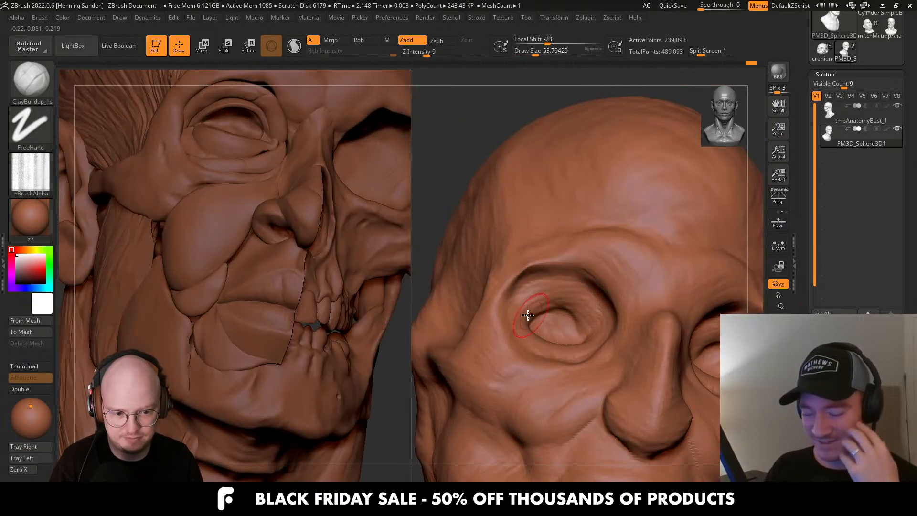
Undo the last eyelid strokes and rebuild the upper lid toward the brow with a draw size of about 59.
key(ctrl+z)
key(ctrl+z)
key(ctrl+z)
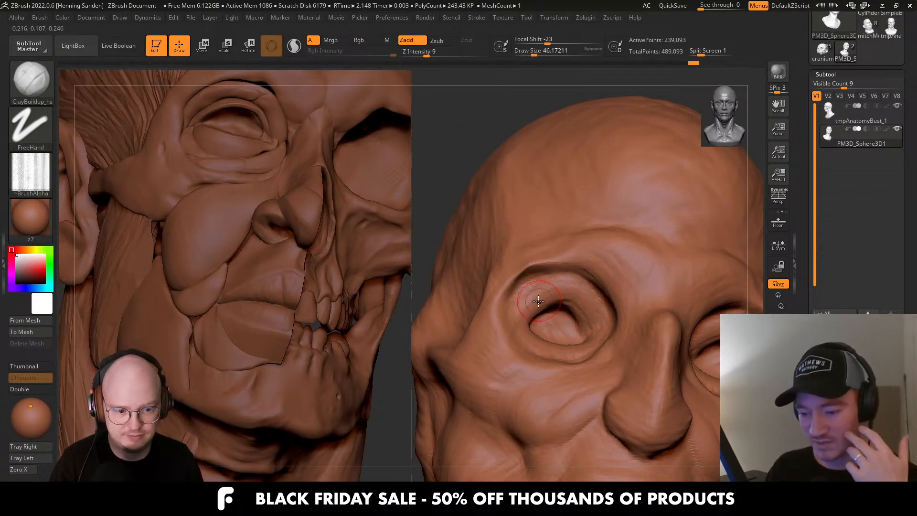
mouse_move(538, 301)
right_down()
mouse_move(569, 286)
mouse_move(540, 299)
right_up()
key(s)
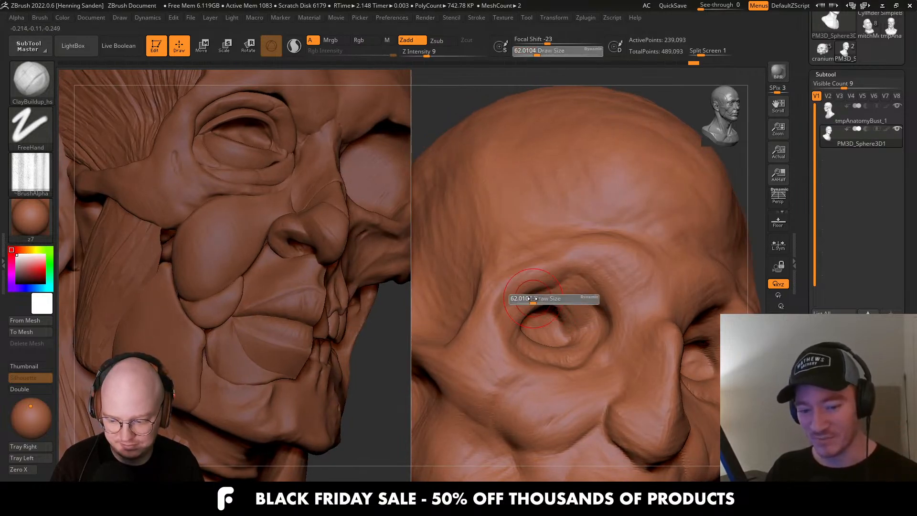
drag(532, 298, 530, 298)
right_drag(530, 299, 529, 300)
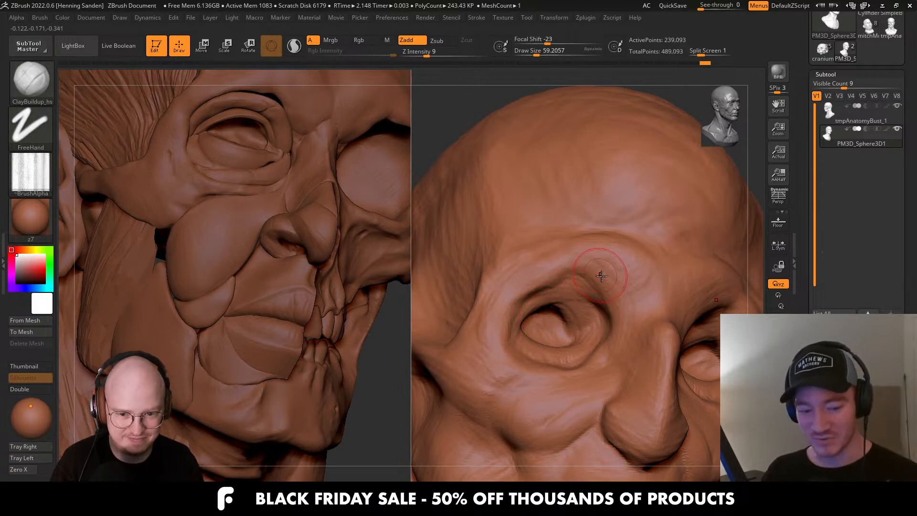
Refine the lips, chin and jaw muscle forms on the lower face with ClayBuildup strokes.
mouse_move(631, 302)
right_down()
mouse_move(597, 315)
mouse_move(605, 292)
mouse_move(636, 356)
mouse_move(601, 324)
mouse_move(604, 307)
mouse_move(543, 322)
mouse_move(547, 304)
mouse_move(550, 335)
mouse_move(621, 375)
right_up()
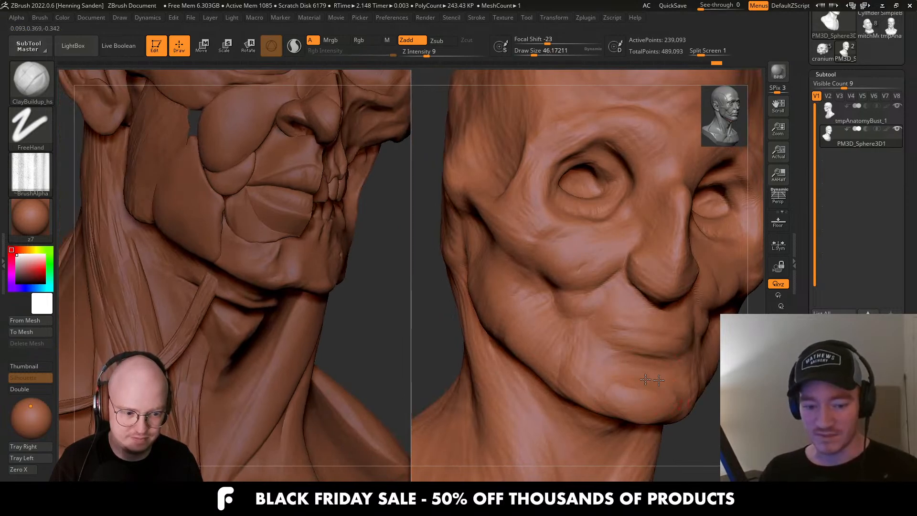
mouse_move(574, 379)
right_down()
mouse_move(598, 300)
mouse_move(614, 317)
mouse_move(598, 299)
right_up()
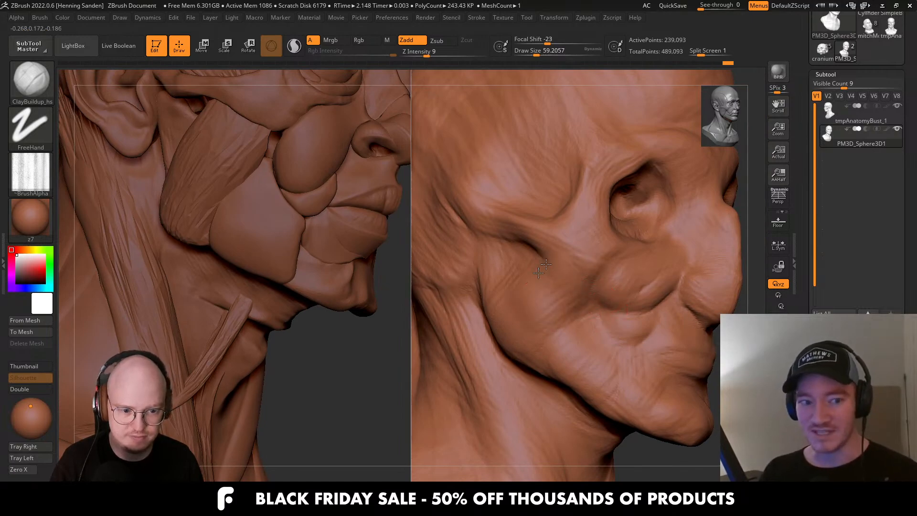
Paint an ear-shaped mask on the side of the head behind the jaw and clean up its outline.
mouse_move(546, 264)
right_down()
mouse_move(503, 262)
mouse_move(557, 272)
mouse_move(544, 263)
mouse_move(508, 276)
mouse_move(619, 301)
right_up()
mouse_move(621, 288)
ctrl+mouse_down()
mouse_move(617, 316)
mouse_move(640, 267)
mouse_move(620, 314)
ctrl+mouse_up()
right_drag(620, 314, 610, 257)
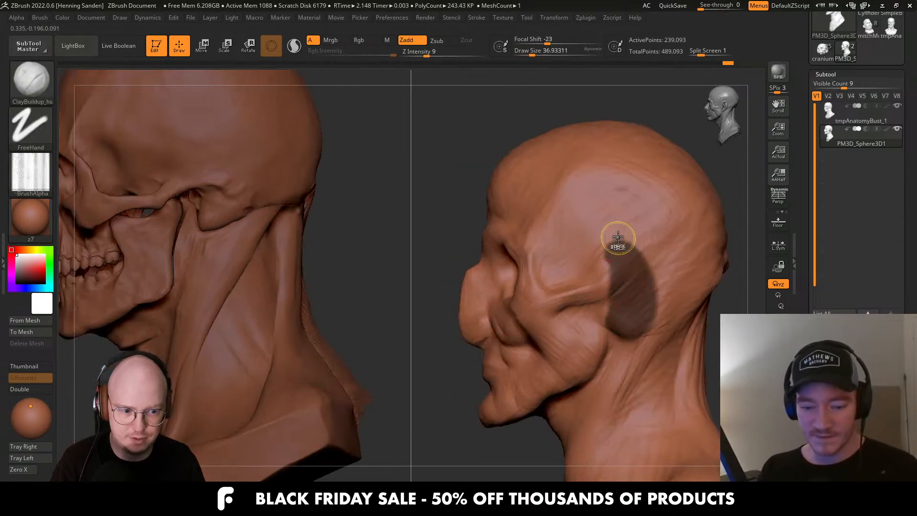
ctrl+alt+drag(608, 239, 594, 299)
mouse_move(634, 224)
ctrl+alt+mouse_down()
mouse_move(608, 244)
mouse_move(643, 253)
mouse_move(627, 259)
ctrl+alt+mouse_up()
key(s)
mouse_move(619, 270)
ctrl+mouse_down()
mouse_move(627, 253)
mouse_move(660, 287)
mouse_move(634, 323)
ctrl+mouse_up()
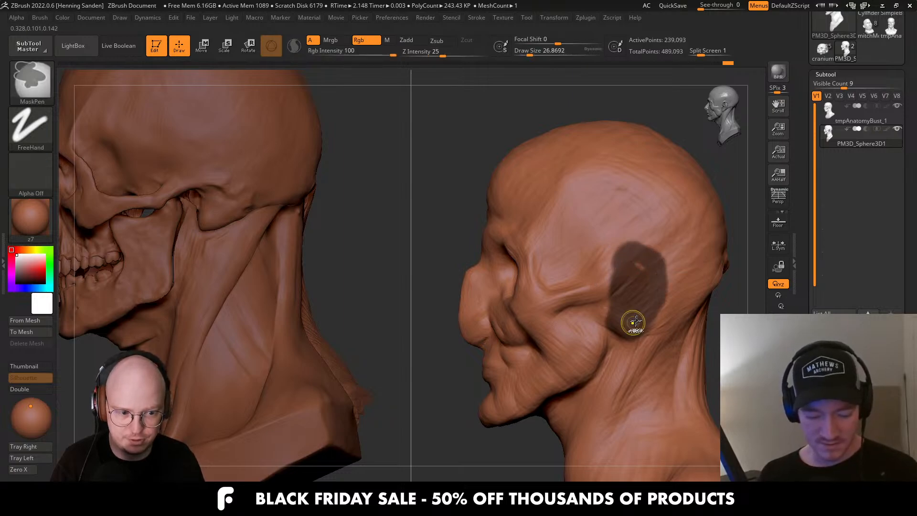
mouse_move(628, 269)
ctrl+mouse_down()
mouse_move(629, 282)
mouse_move(612, 271)
mouse_move(603, 346)
mouse_move(621, 334)
ctrl+mouse_up()
key(s)
Pull the ear out from the side of the head with a large Move brush, protected by the mask.
mouse_move(603, 321)
right_down()
mouse_move(643, 315)
mouse_move(674, 280)
right_up()
key(b)
key(m)
key(v)
key(s)
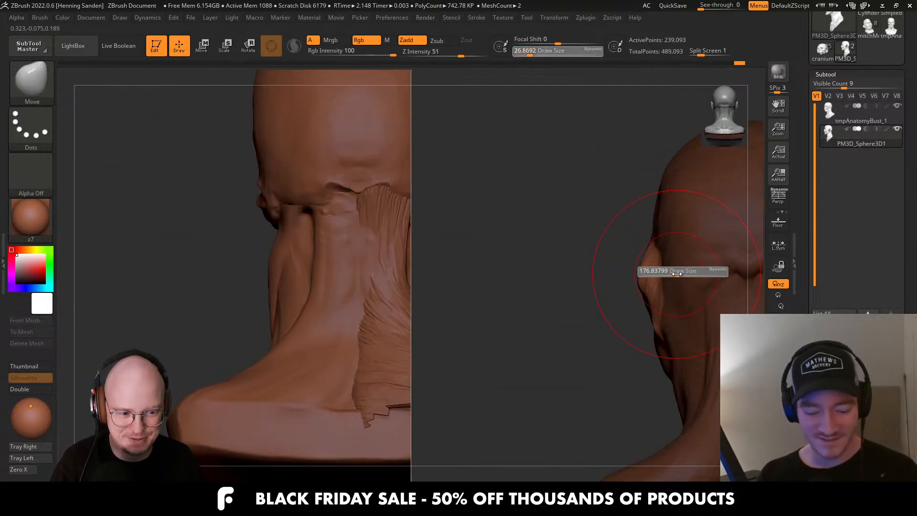
drag(677, 274, 678, 274)
drag(656, 275, 623, 275)
right_drag(621, 274, 683, 274)
drag(612, 278, 629, 276)
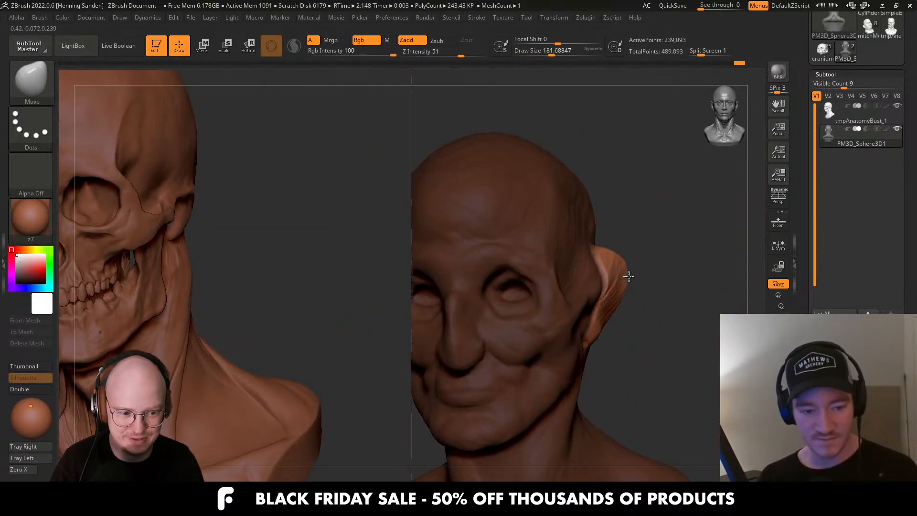
Shape the ear's outer contour with the Move brush and smooth its surface.
right_drag(630, 277, 634, 276)
mouse_move(627, 276)
mouse_down()
mouse_move(641, 276)
mouse_move(602, 303)
mouse_up()
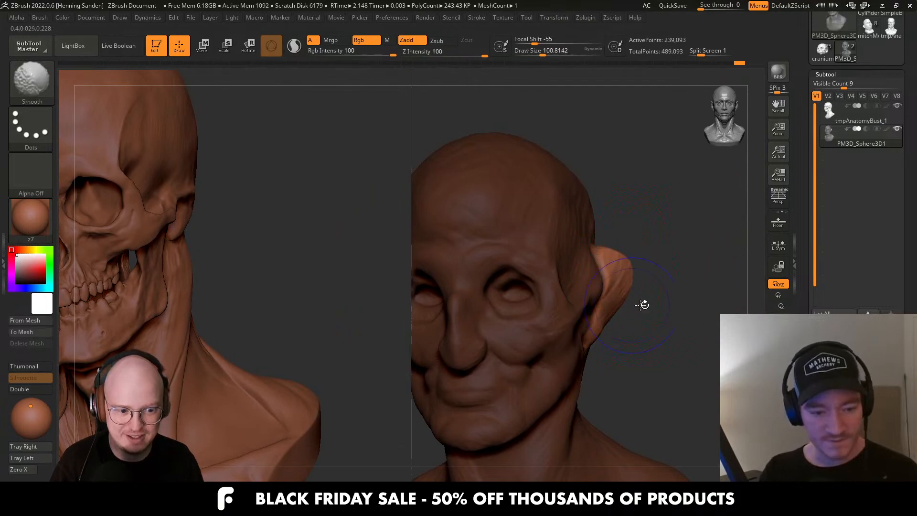
mouse_move(643, 304)
shift+right_down()
mouse_move(559, 291)
mouse_move(604, 279)
shift+right_up()
key(s)
drag(605, 280, 612, 280)
Clear the mask around the ear and remesh the sculpt.
right_drag(633, 278, 651, 283)
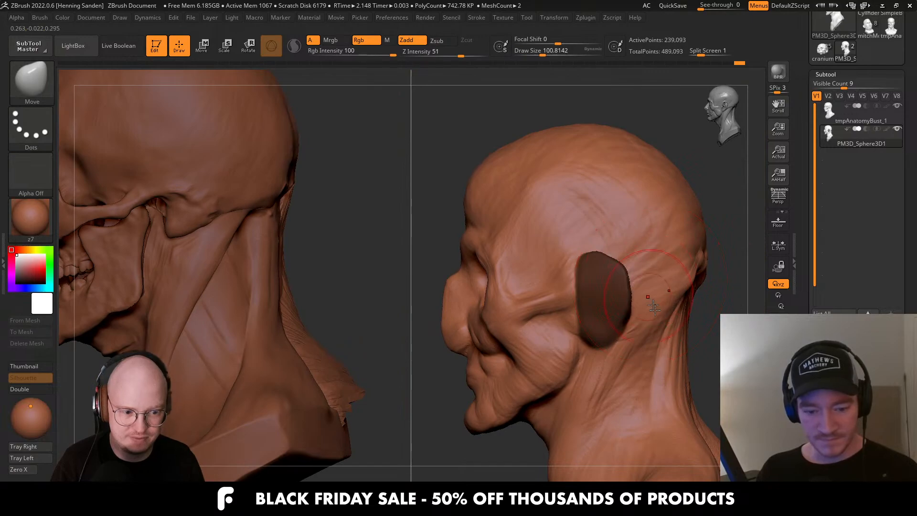
mouse_move(631, 363)
shift+right_down()
mouse_move(698, 316)
mouse_move(580, 260)
mouse_move(564, 265)
shift+right_up()
ctrl+drag(712, 325, 651, 368)
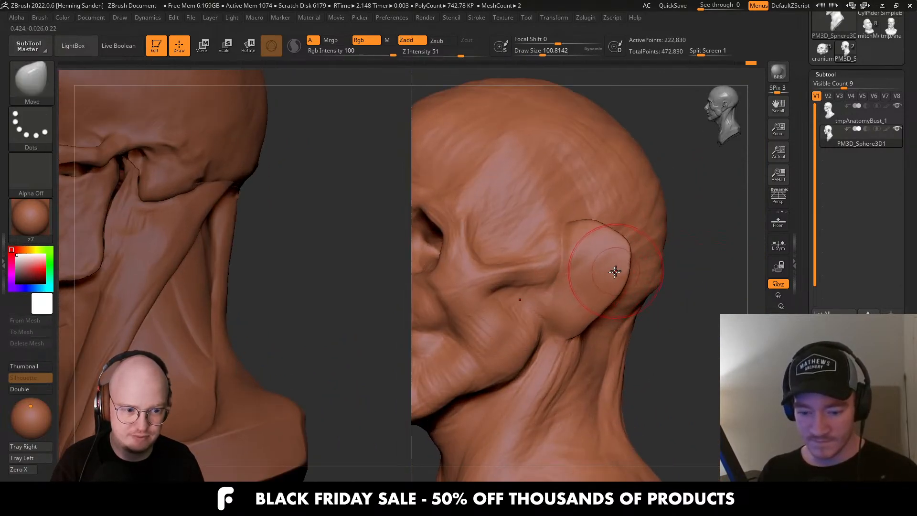
Hollow out the inner ear with ClayBuildup, leaving a raised outer rim, and switch to the ClayBuildup_hs brush.
right_drag(615, 271, 606, 259)
key(b)
key(c)
key(b)
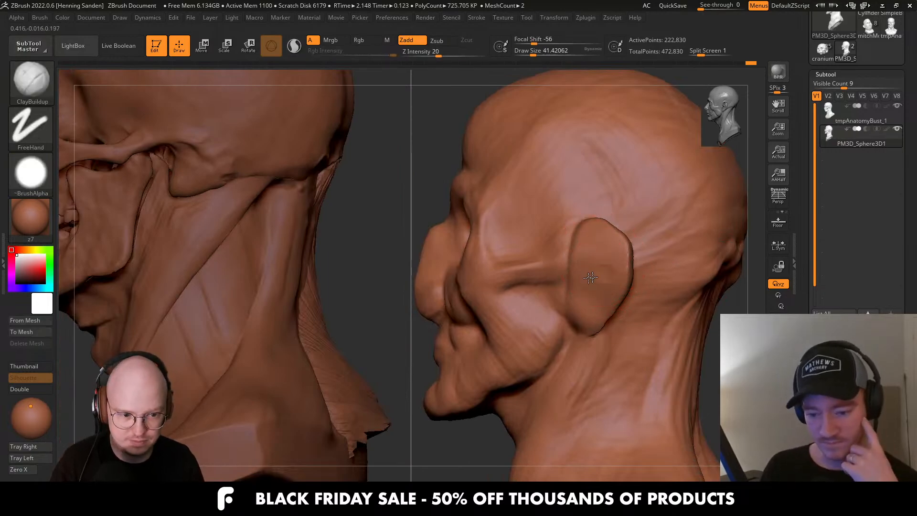
mouse_move(591, 278)
mouse_down()
mouse_move(605, 253)
mouse_move(584, 246)
mouse_move(604, 257)
mouse_move(599, 293)
mouse_up()
key(b)
key(c)
key(h)
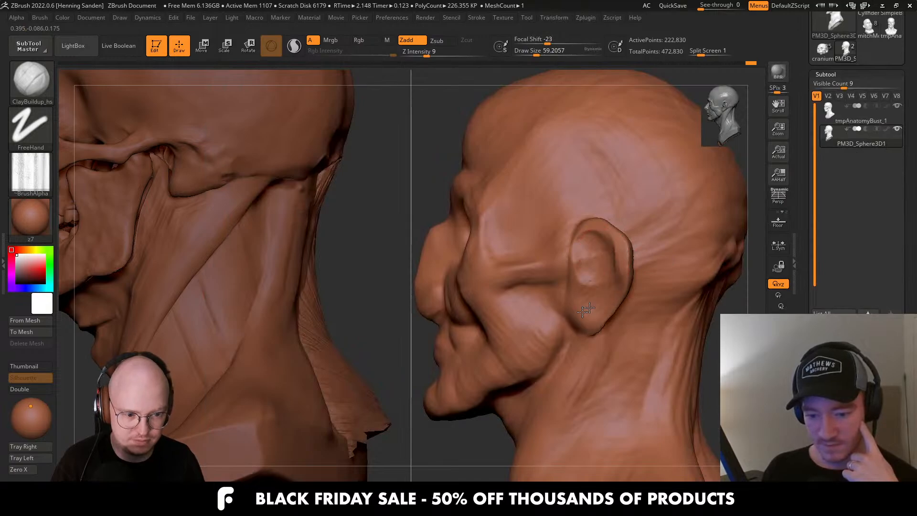
Smooth the ear lobe area and rework the transition from the ear into the cheek with ClayBuildup_hs.
right_drag(641, 301, 614, 314)
shift+drag(614, 314, 603, 316)
right_drag(568, 311, 601, 304)
key(s)
drag(601, 303, 575, 268)
right_drag(574, 269, 607, 265)
mouse_move(590, 267)
alt+mouse_down()
mouse_move(581, 241)
mouse_move(577, 261)
mouse_move(543, 268)
alt+mouse_up()
key(s)
drag(503, 302, 504, 301)
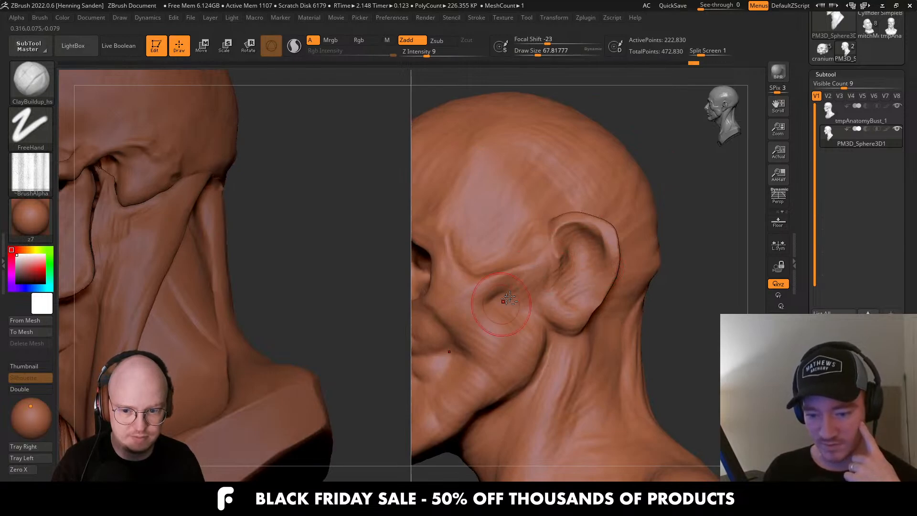
Build up the area under the jaw and chin where it meets the throat, varying the ClayBuildup_hs brush size.
mouse_move(526, 287)
alt+right_down()
mouse_move(597, 283)
mouse_move(533, 312)
mouse_move(532, 152)
alt+right_up()
mouse_move(532, 152)
right_down()
mouse_move(573, 305)
mouse_move(621, 315)
mouse_move(631, 287)
mouse_move(647, 313)
mouse_move(601, 362)
mouse_move(593, 366)
mouse_move(615, 351)
mouse_move(581, 369)
mouse_move(600, 345)
mouse_move(571, 339)
mouse_move(557, 360)
right_up()
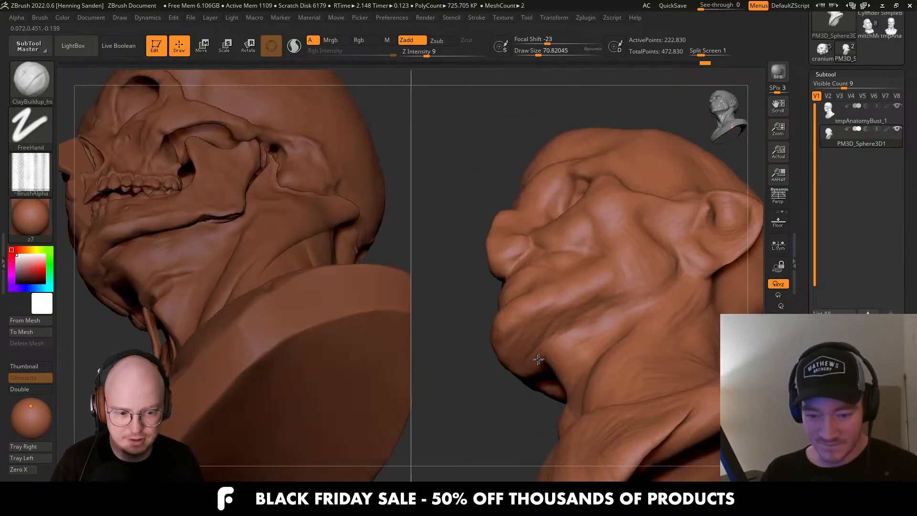
right_drag(597, 323, 637, 305)
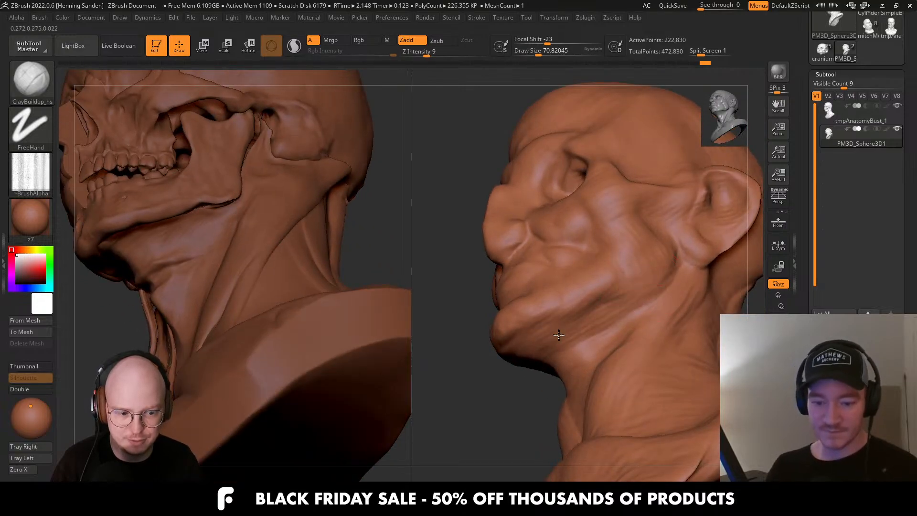
mouse_move(559, 335)
right_down()
mouse_move(580, 356)
mouse_move(583, 326)
right_up()
key(s)
drag(587, 320, 578, 320)
right_drag(579, 321, 626, 304)
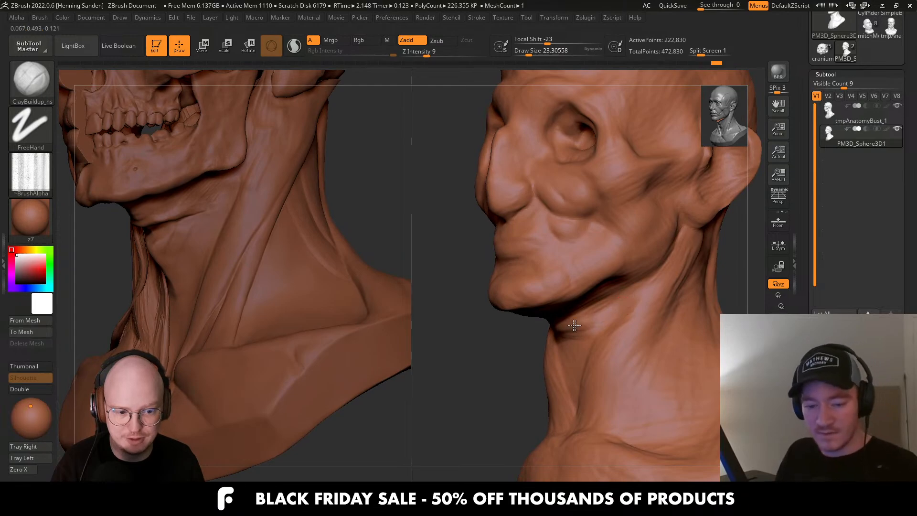
right_drag(575, 325, 579, 340)
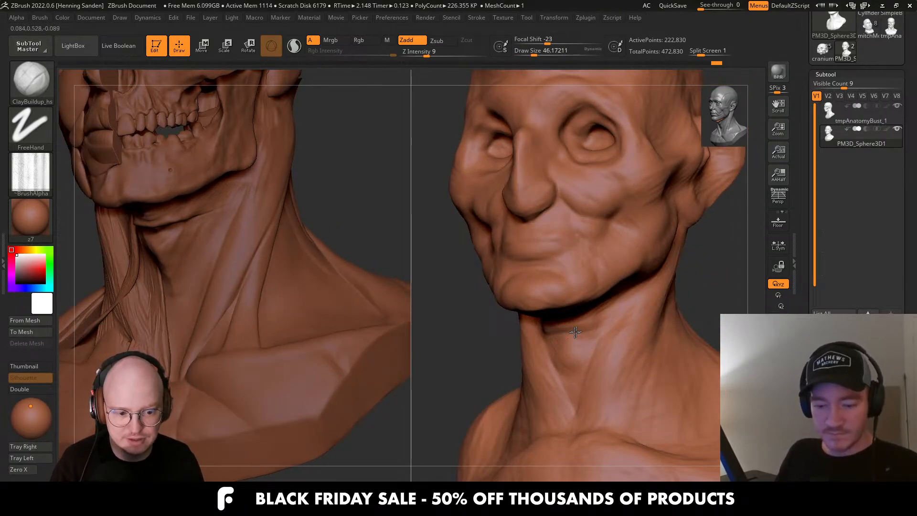
right_drag(644, 339, 639, 300)
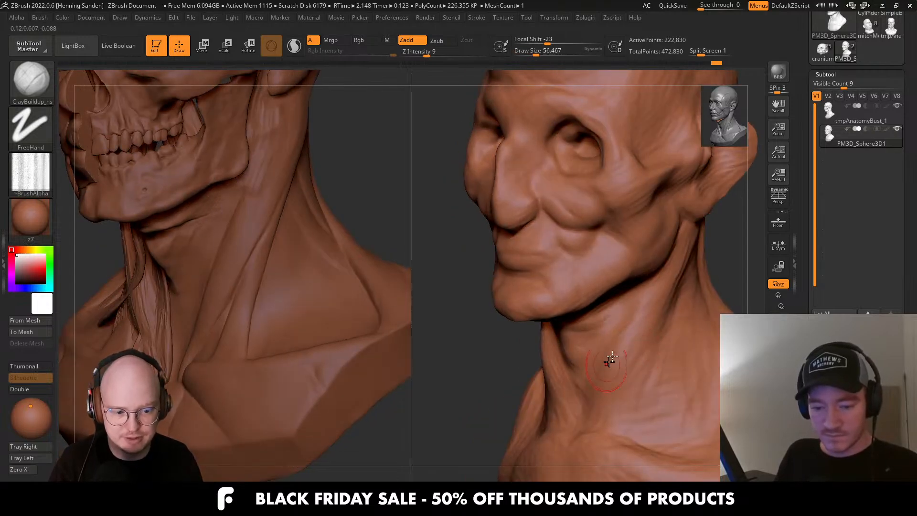
Reinforce the jawline and fill the side of the neck with a larger ClayBuildup_hs brush.
right_drag(675, 267, 621, 357)
key(s)
drag(621, 358, 573, 359)
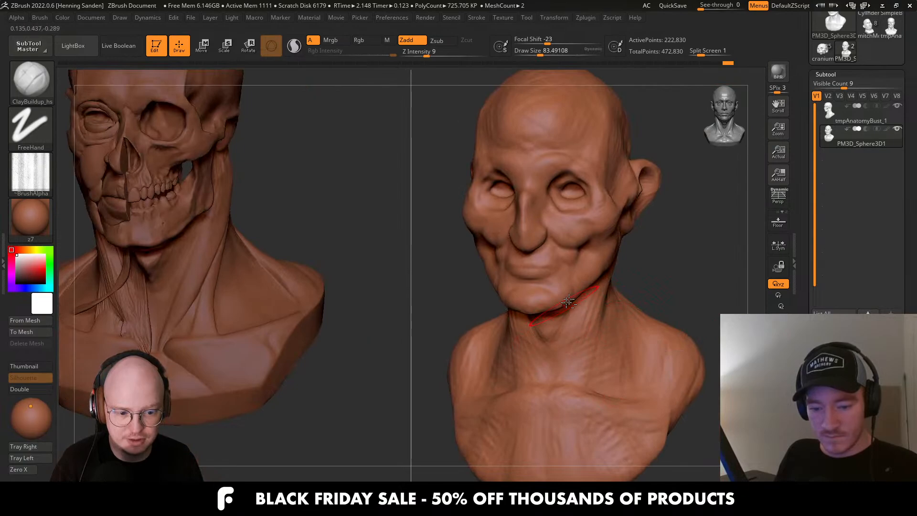
right_drag(586, 352, 615, 360)
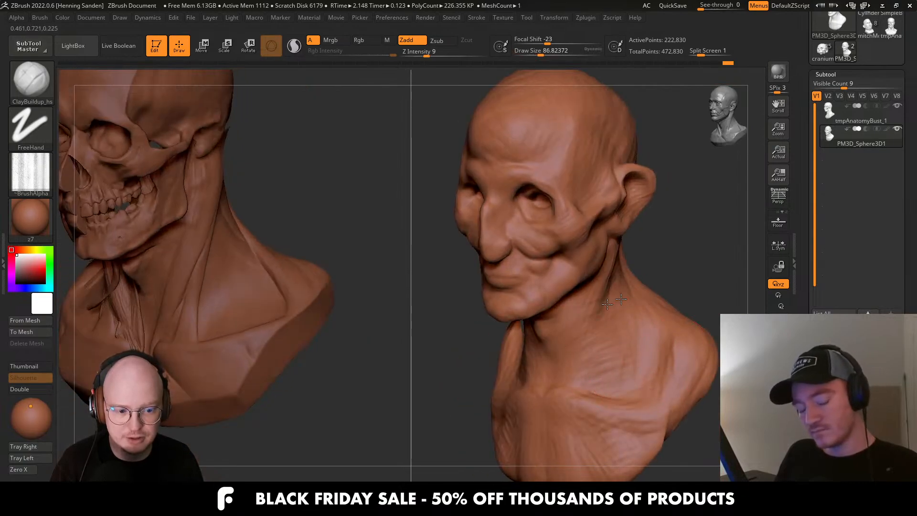
right_drag(629, 292, 611, 283)
key(s)
click(611, 284)
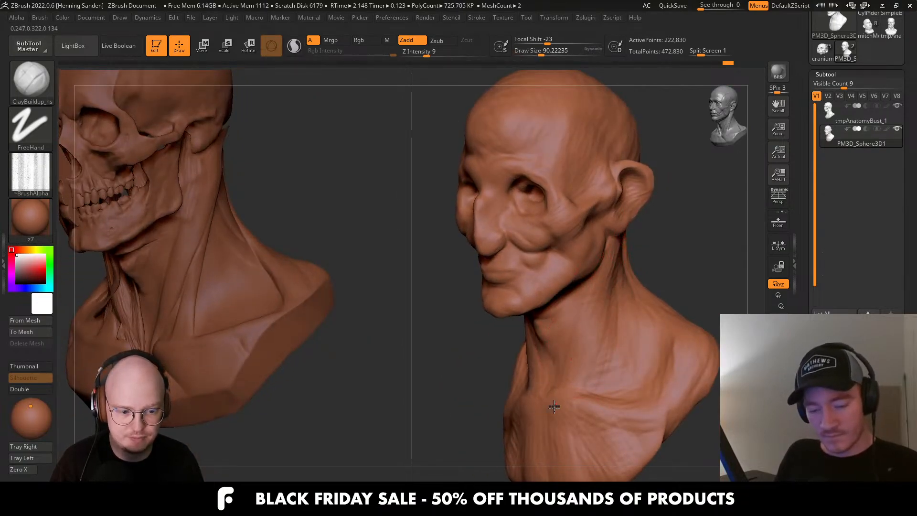
Fill out the base of the neck and the trapezius at the back with a large ClayBuildup_hs brush.
mouse_move(554, 407)
right_down()
mouse_move(504, 352)
mouse_move(506, 372)
right_up()
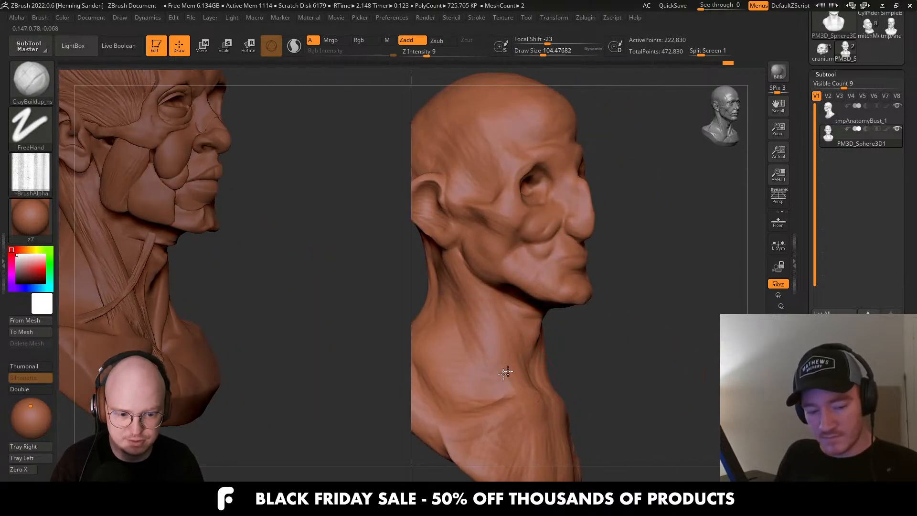
ctrl+right_drag(525, 310, 506, 205)
shift+right_drag(572, 311, 506, 349)
ctrl+right_drag(580, 287, 579, 328)
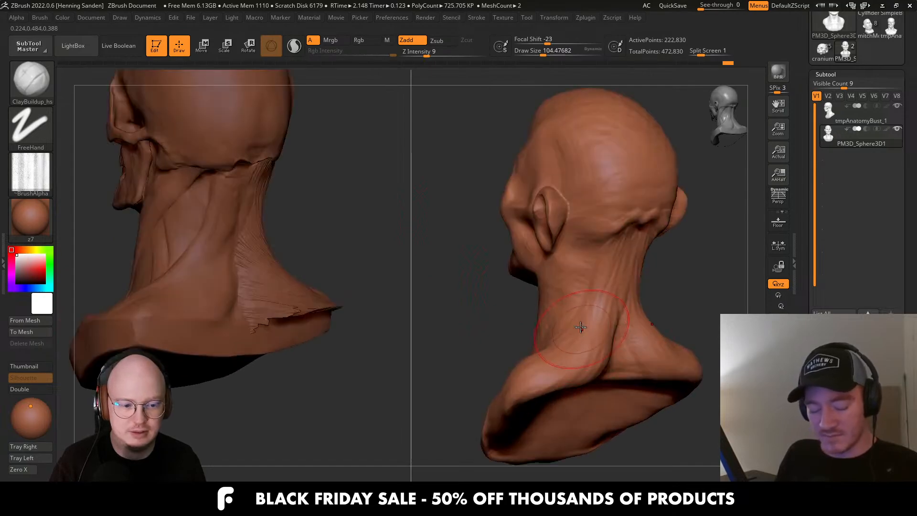
right_drag(654, 329, 629, 326)
drag(629, 326, 608, 376)
mouse_move(579, 364)
right_down()
mouse_move(564, 349)
mouse_move(591, 293)
mouse_move(567, 333)
mouse_move(559, 303)
right_up()
mouse_move(559, 304)
right_down()
mouse_move(582, 300)
mouse_move(571, 346)
right_up()
Fill the hollow below the cheekbone in front of the ear with a smaller ClayBuildup_hs brush.
key(s)
drag(597, 266, 592, 268)
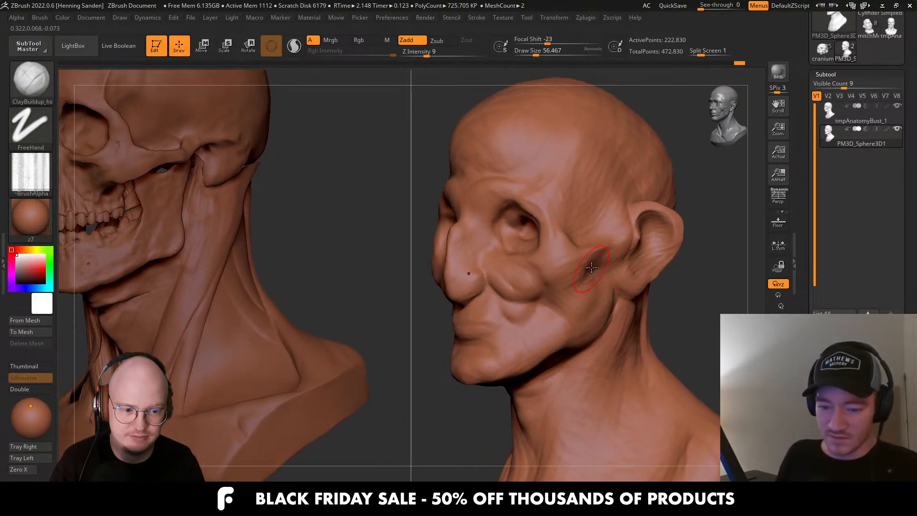
right_drag(581, 290, 577, 329)
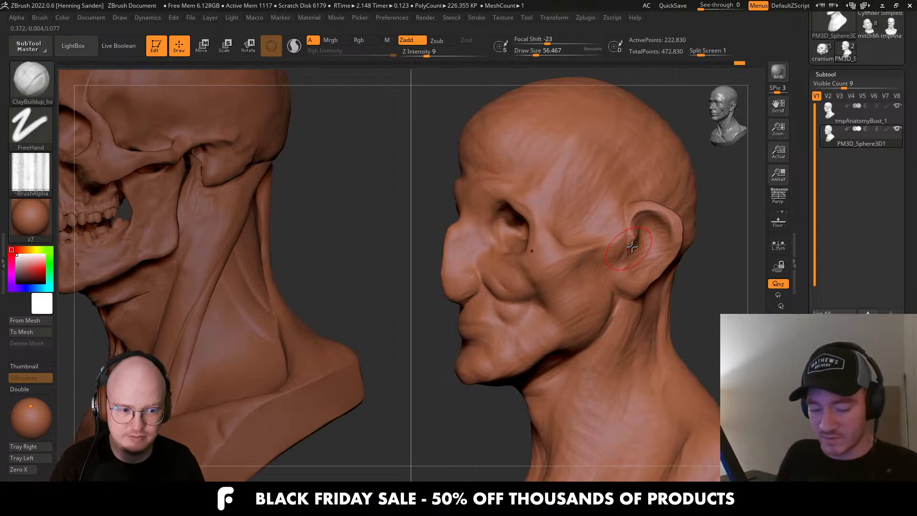
right_drag(634, 234, 595, 224)
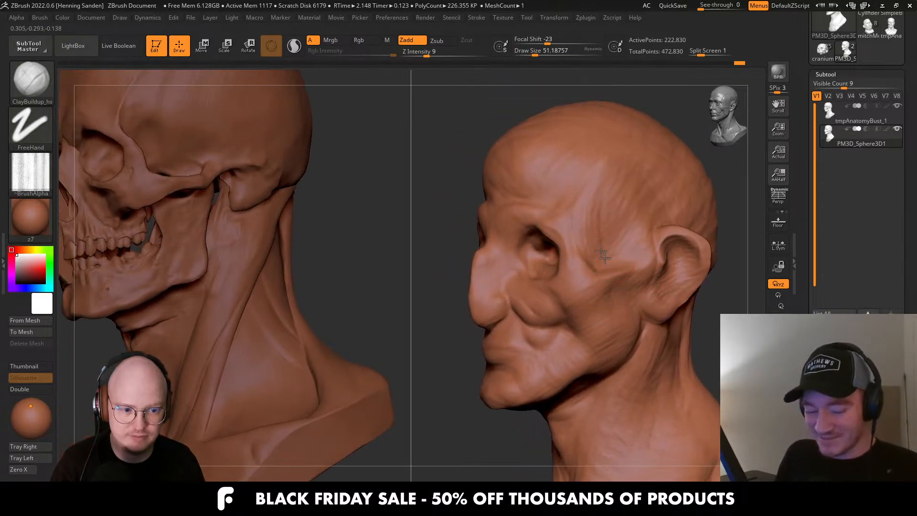
mouse_move(503, 263)
right_down()
mouse_move(544, 290)
mouse_move(575, 291)
right_up()
alt+right_drag(512, 289, 569, 296)
Build up the temple between the ear and the brow with ClayBuildup_hs strokes.
mouse_move(462, 233)
mouse_down()
mouse_move(481, 256)
mouse_move(470, 282)
mouse_move(505, 282)
mouse_up()
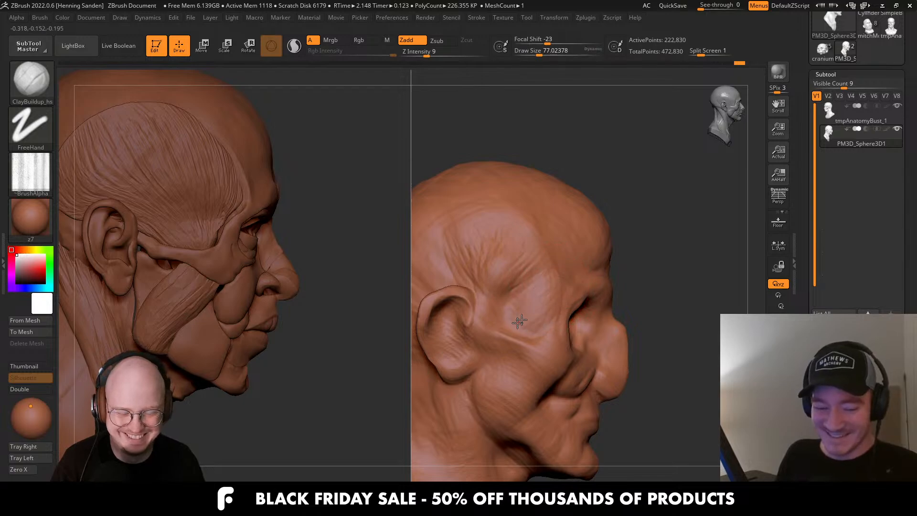
mouse_move(492, 323)
mouse_down()
mouse_move(528, 272)
mouse_move(532, 291)
mouse_move(500, 328)
mouse_up()
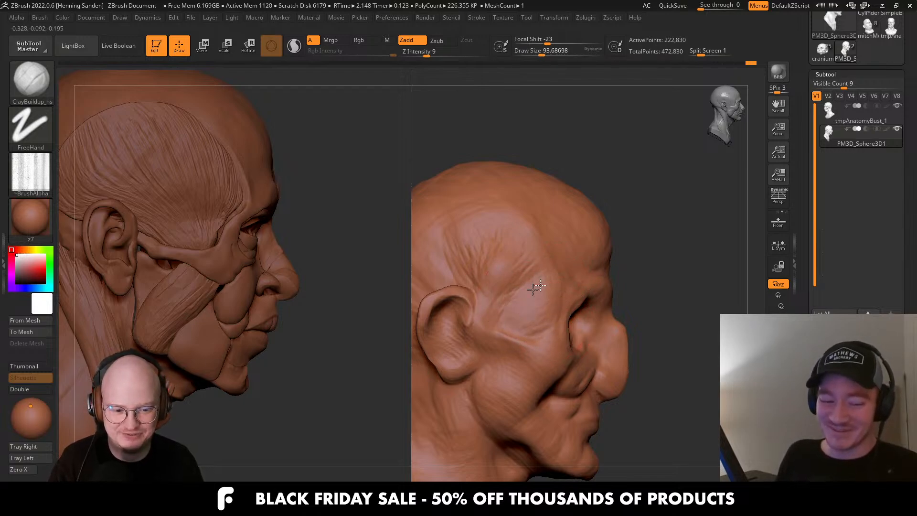
drag(533, 289, 501, 318)
right_drag(549, 263, 536, 260)
key(bracketleft)
mouse_move(543, 280)
mouse_down()
mouse_move(536, 270)
mouse_move(500, 280)
mouse_move(496, 259)
mouse_up()
mouse_move(492, 264)
right_down()
mouse_move(491, 251)
mouse_move(578, 253)
mouse_move(595, 287)
mouse_move(611, 284)
right_up()
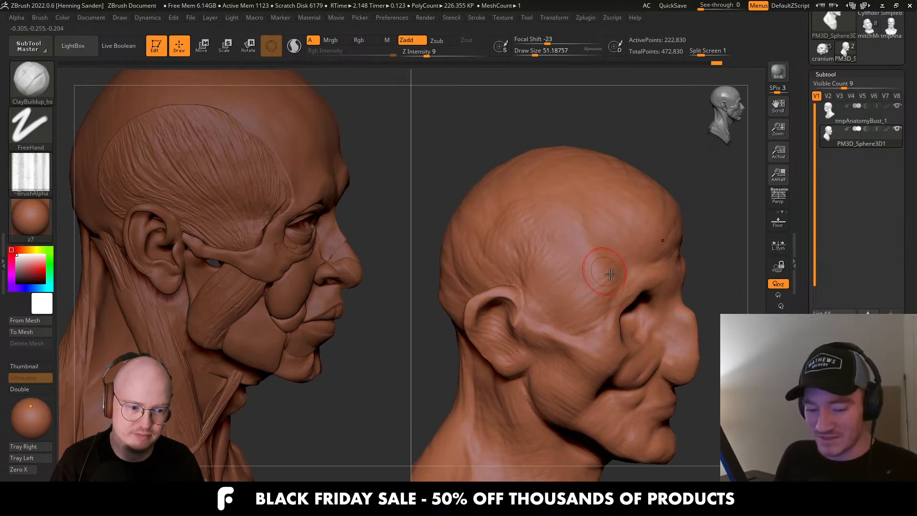
right_drag(611, 274, 573, 278)
right_drag(557, 347, 548, 312)
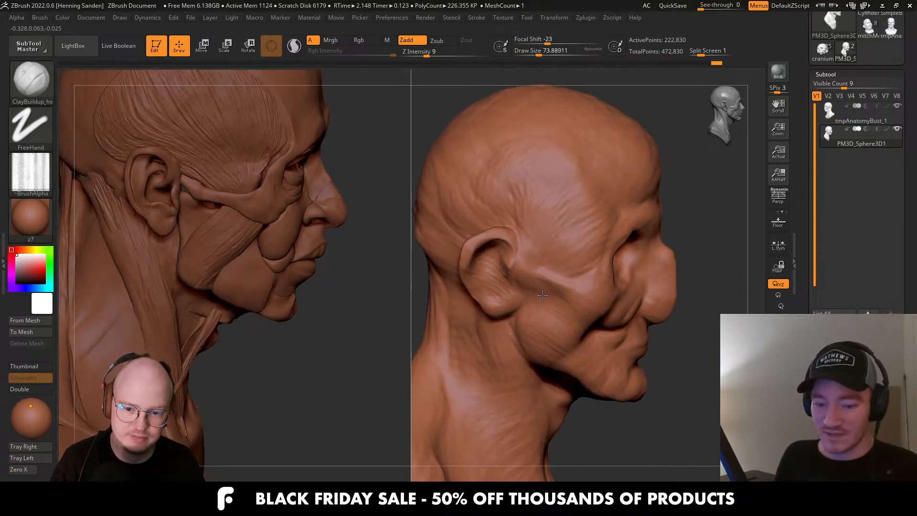
Shape the masseter and the jaw corner below the ear with a resized ClayBuildup_hs brush.
key(s)
drag(549, 312, 542, 313)
right_drag(614, 313, 591, 318)
key(s)
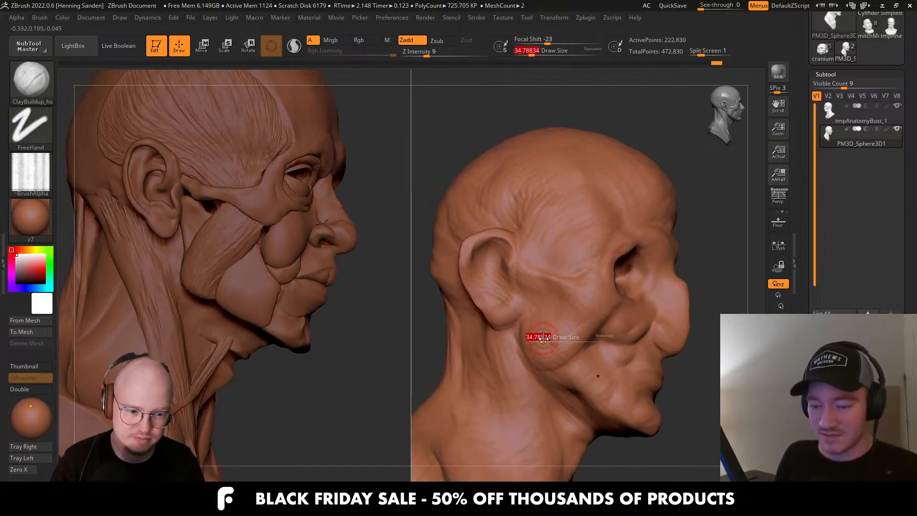
drag(543, 338, 547, 338)
mouse_move(550, 329)
mouse_down()
mouse_move(543, 345)
mouse_move(557, 344)
mouse_up()
mouse_move(610, 393)
alt+right_down()
mouse_move(608, 344)
mouse_move(596, 353)
alt+right_up()
drag(564, 326, 563, 333)
mouse_move(569, 330)
right_down()
mouse_move(543, 328)
mouse_move(554, 309)
right_up()
Define the sternocleidomastoid with long strokes down the side of the neck from behind the ear.
drag(508, 323, 525, 389)
drag(506, 303, 552, 399)
mouse_move(566, 380)
right_down()
mouse_move(544, 384)
mouse_move(536, 333)
right_up()
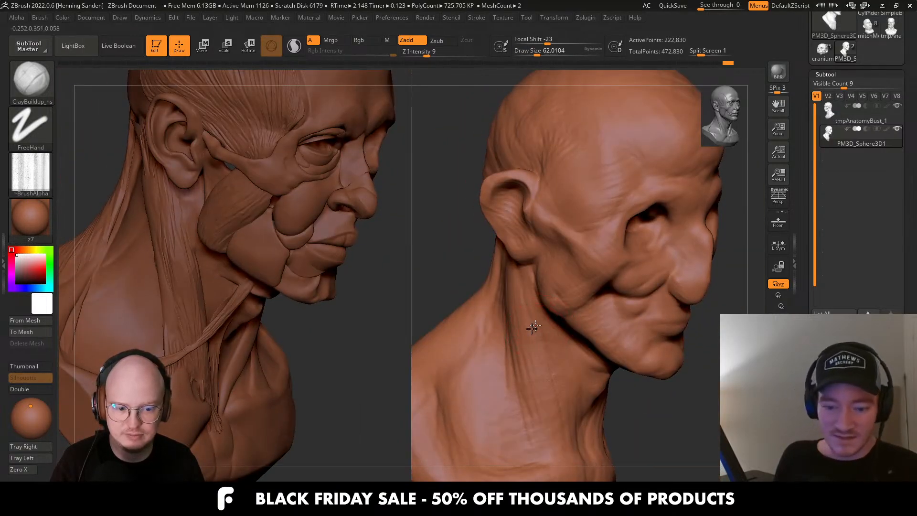
drag(509, 356, 531, 378)
right_drag(564, 432, 594, 279)
Switch to a large Move brush and adjust the neck's silhouette from the front.
alt+right_drag(653, 287, 597, 273)
ctrl+right_drag(597, 273, 600, 359)
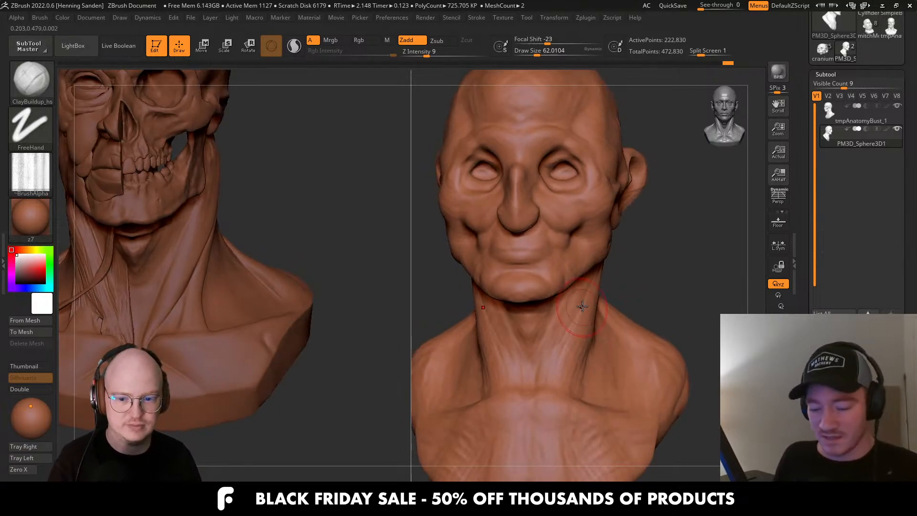
key(b)
key(m)
key(v)
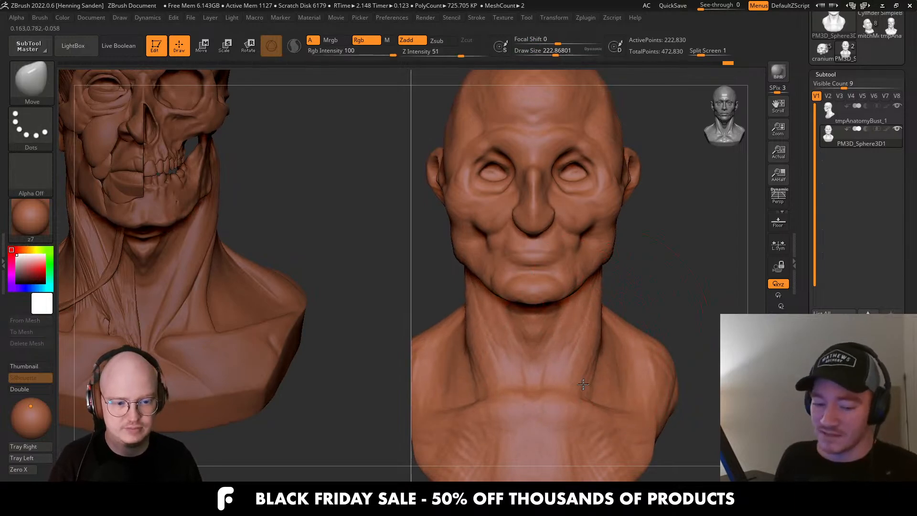
drag(563, 379, 584, 211)
ctrl+right_drag(584, 212, 507, 286)
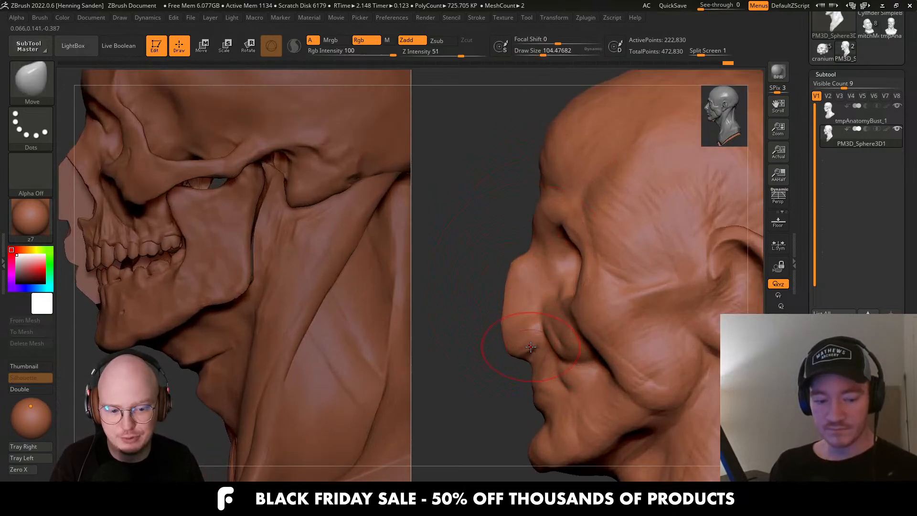
Pull the tip of the nose forward in profile with a smaller Move brush.
drag(531, 347, 501, 317)
key(s)
click(483, 334)
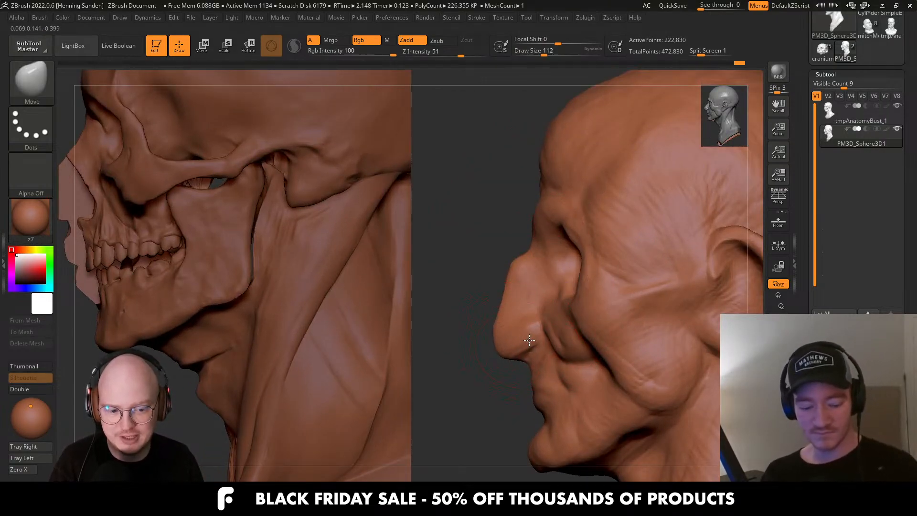
key(bracketleft)
key(bracketright)
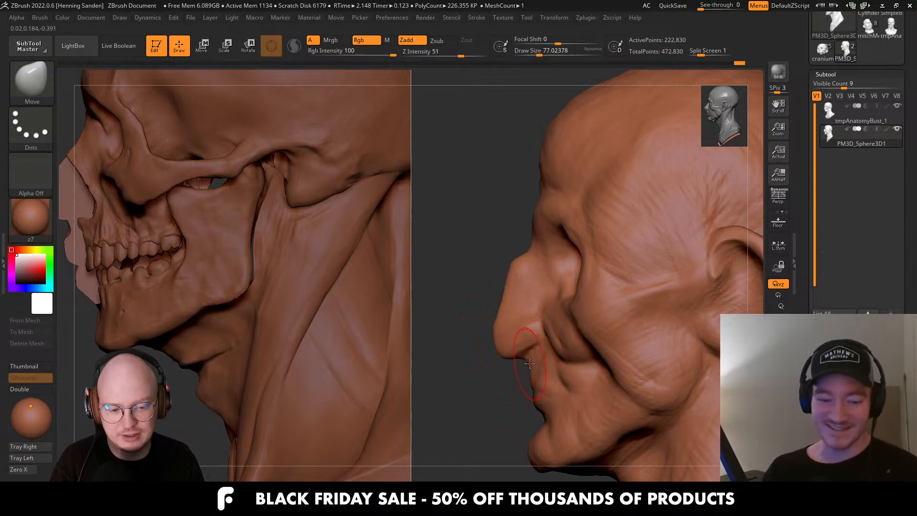
Switch back to ClayBuildup_hs and fill the hollow beside the mouth below the cheek fat pad.
mouse_move(563, 362)
right_down()
mouse_move(543, 380)
mouse_move(528, 354)
mouse_move(533, 332)
mouse_move(550, 363)
mouse_move(569, 353)
mouse_move(522, 306)
right_up()
key(bracketright)
key(b)
key(c)
key(b)
key(bracketleft)
key(bracketleft)
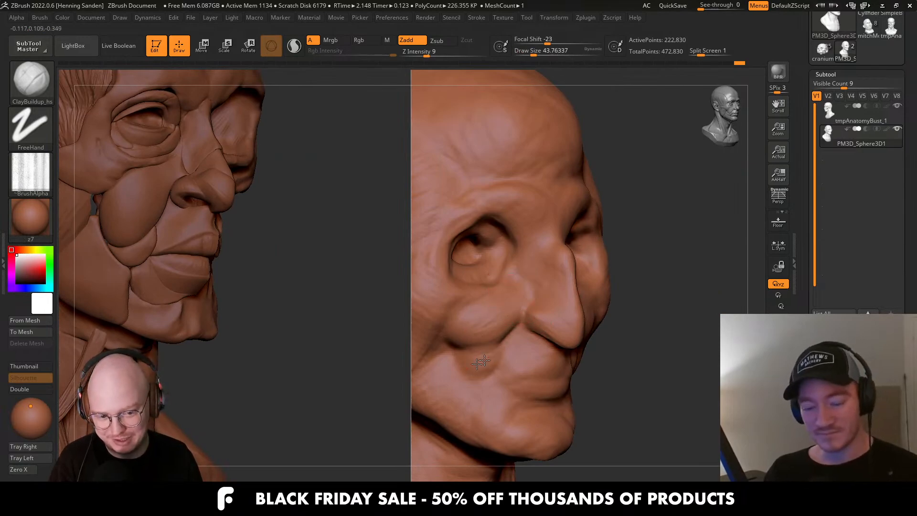
right_drag(514, 356, 549, 335)
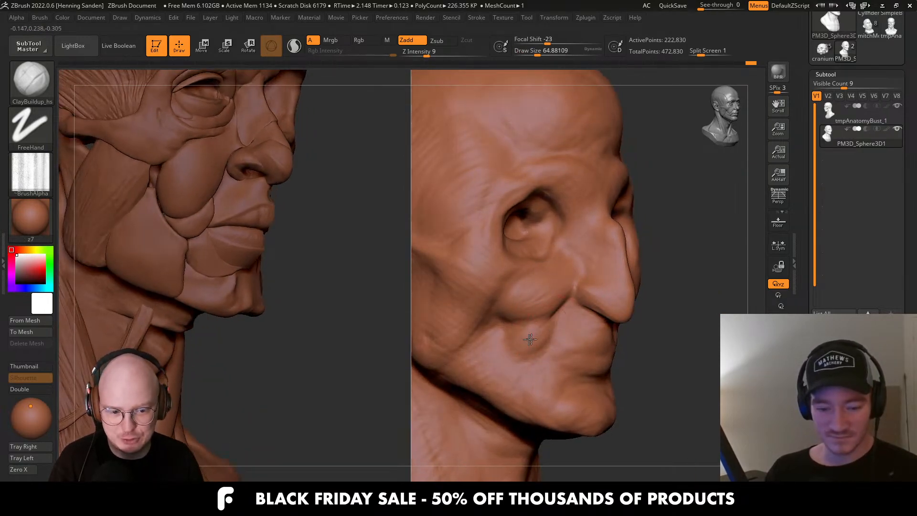
key(bracketleft)
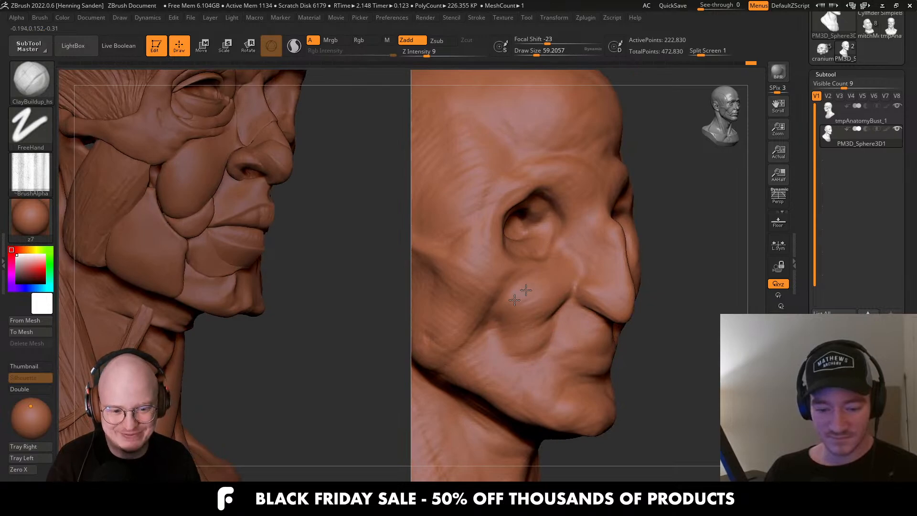
Blend the cheek into the side of the nose with ClayBuildup_hs at varying brush sizes.
mouse_move(538, 364)
right_down()
mouse_move(569, 328)
mouse_move(571, 280)
right_up()
key(bracketleft)
key(bracketleft)
key(bracketleft)
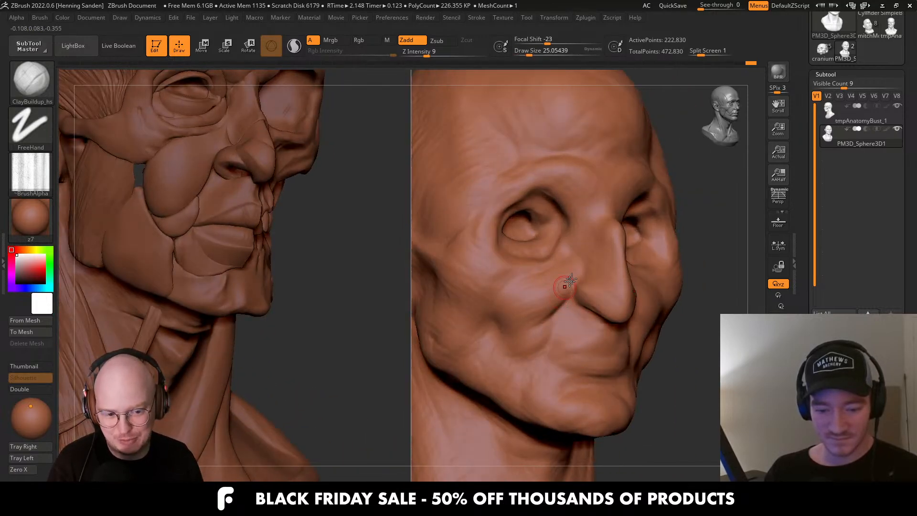
key(bracketright)
key(bracketright)
key(bracketright)
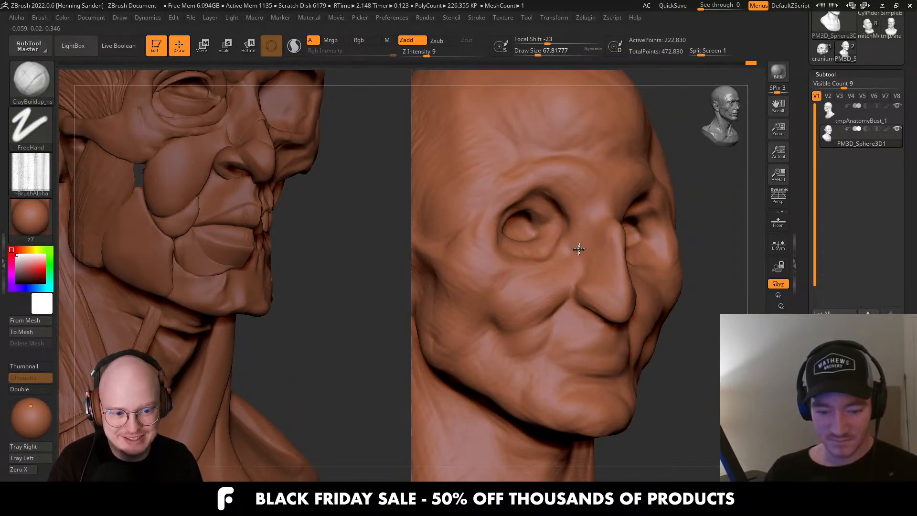
key(bracketleft)
key(bracketleft)
Build up the area between the brows and the forehead with a progressively larger ClayBuildup_hs brush.
mouse_move(539, 237)
right_down()
mouse_move(588, 191)
mouse_move(595, 280)
mouse_move(615, 267)
mouse_move(614, 297)
mouse_move(604, 299)
right_up()
key(bracketright)
key(bracketleft)
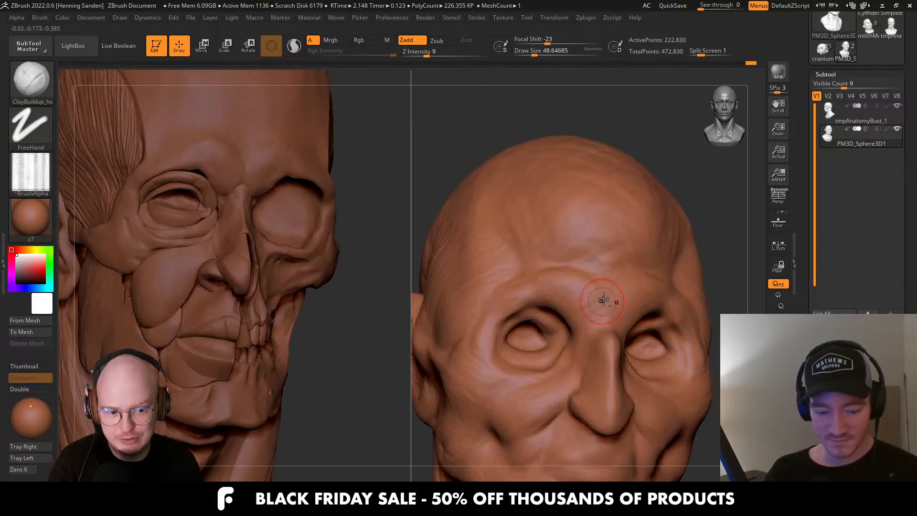
right_drag(576, 270, 610, 274)
key(bracketright)
key(bracketright)
key(bracketright)
key(bracketright)
key(bracketright)
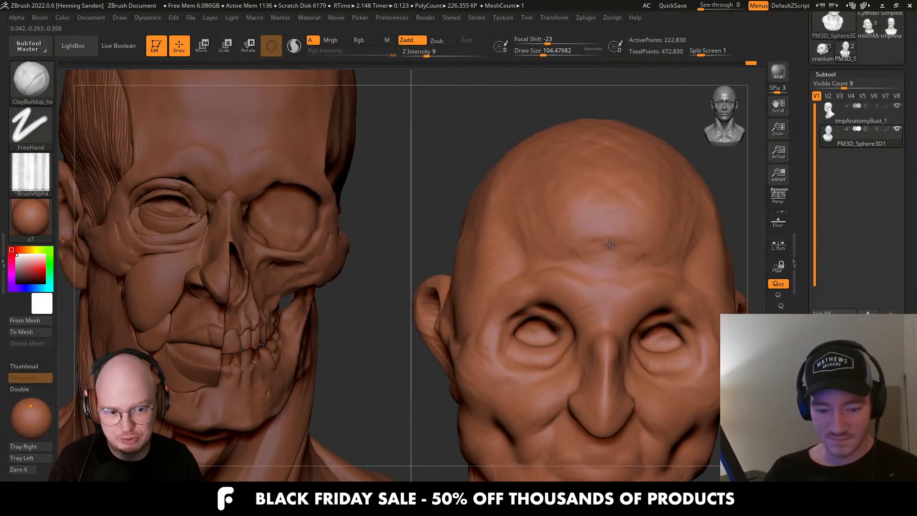
right_drag(593, 239, 550, 273)
key(bracketleft)
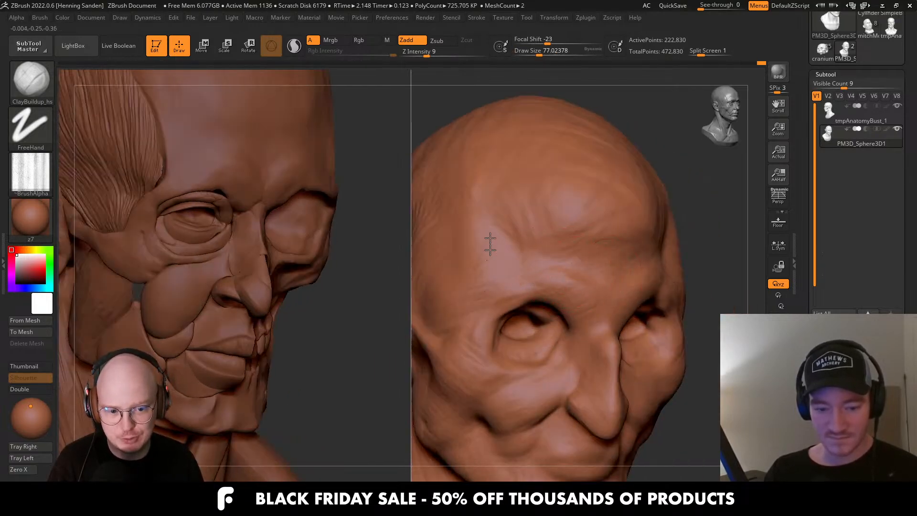
Fill and soften the temple beside the outer eye socket with ClayBuildup_hs.
mouse_move(516, 249)
right_down()
mouse_move(549, 268)
mouse_move(573, 258)
mouse_move(635, 262)
right_up()
key(s)
drag(635, 262, 629, 262)
right_drag(629, 262, 621, 269)
key(bracketright)
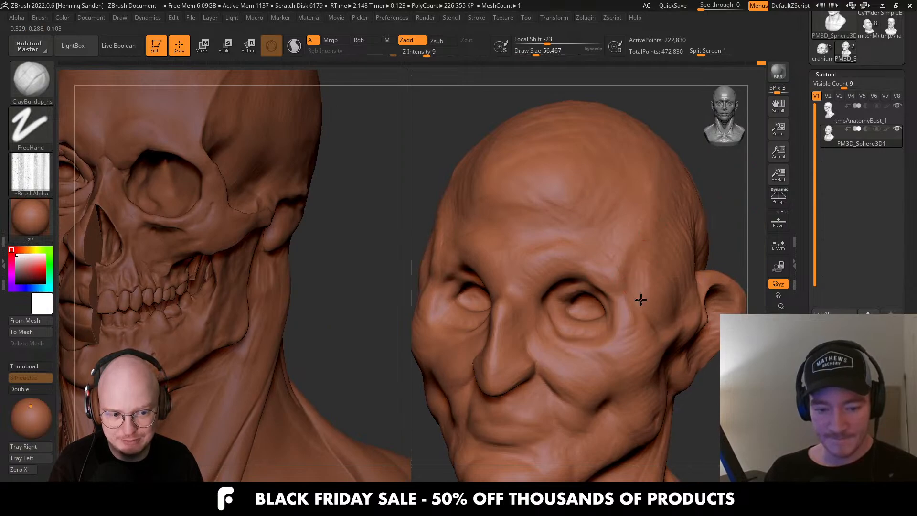
mouse_move(641, 299)
ctrl+right_down()
mouse_move(645, 318)
mouse_move(695, 278)
ctrl+right_up()
key(bracketright)
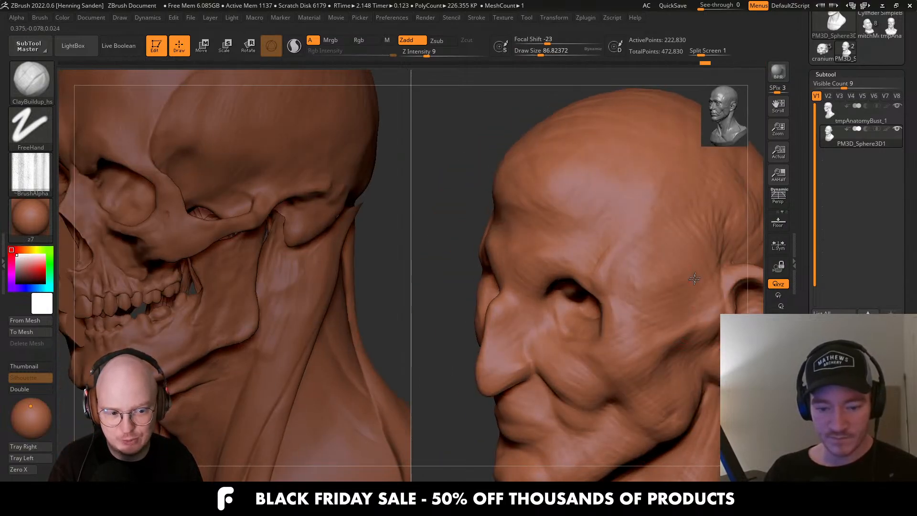
Fill and blend the temple and outer brow above the eye socket using ClayBuildup_hs at varying brush sizes.
right_drag(621, 265, 624, 296)
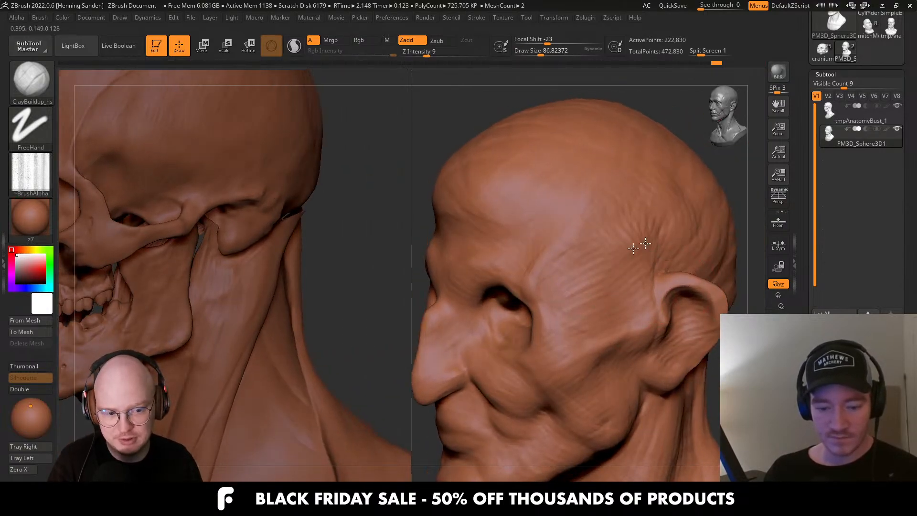
key(bracketleft)
right_drag(561, 268, 547, 275)
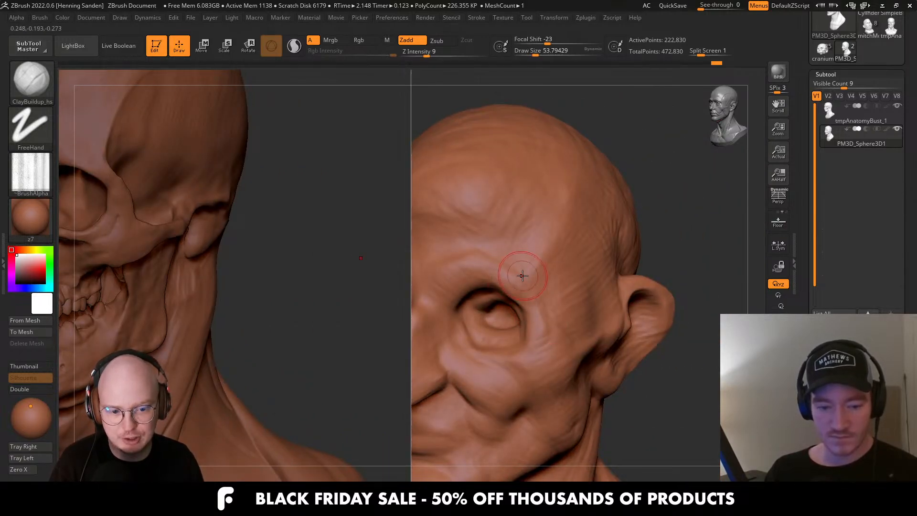
key(bracketright)
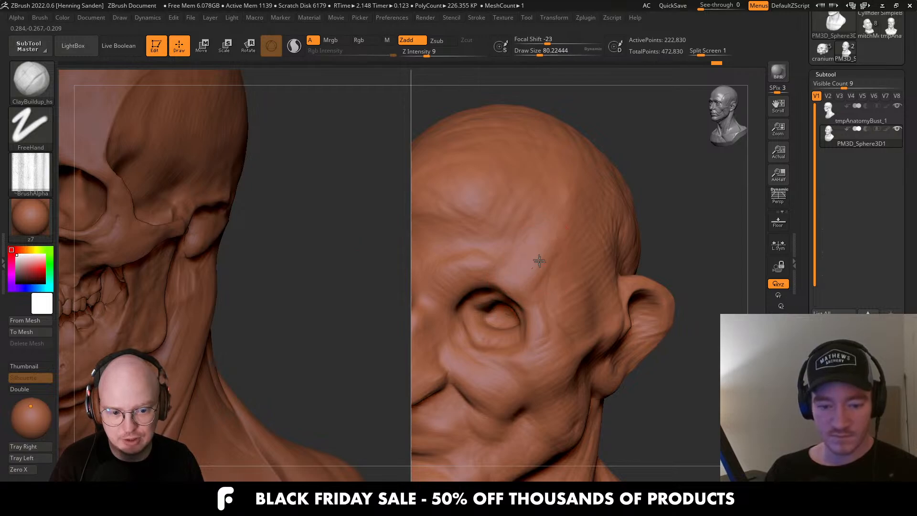
ctrl+right_drag(564, 302, 549, 267)
shift+right_drag(549, 267, 598, 259)
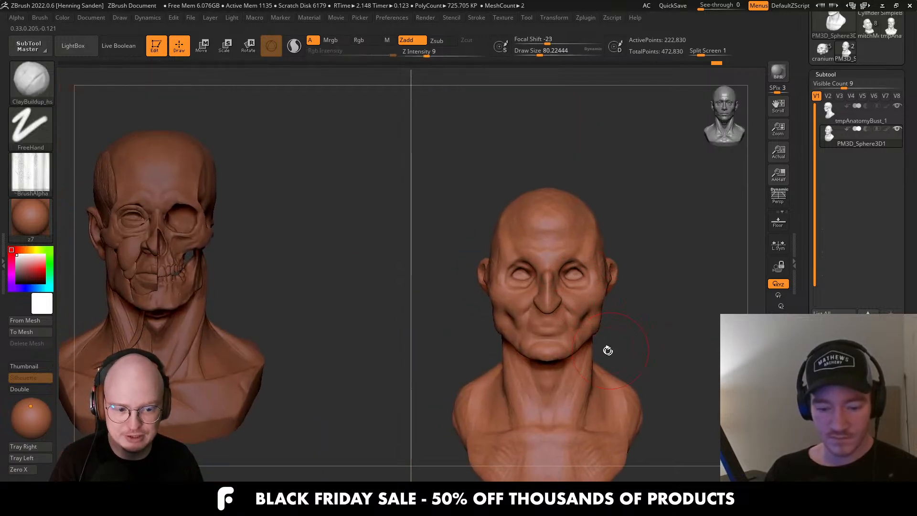
Build up the side of the face between jaw and temple with ClayBuildup_hs enlarged to about 172.
right_drag(608, 350, 581, 347)
ctrl+right_drag(581, 347, 606, 396)
mouse_move(593, 325)
mouse_down()
mouse_move(566, 337)
mouse_move(590, 331)
mouse_up()
right_drag(629, 287, 600, 273)
mouse_move(564, 321)
mouse_down()
mouse_move(587, 292)
mouse_move(578, 271)
mouse_up()
drag(592, 232, 578, 220)
ctrl+right_drag(580, 242, 569, 210)
mouse_move(568, 210)
right_down()
mouse_move(597, 310)
mouse_move(559, 314)
mouse_move(430, 263)
mouse_move(328, 205)
mouse_move(298, 225)
right_up()
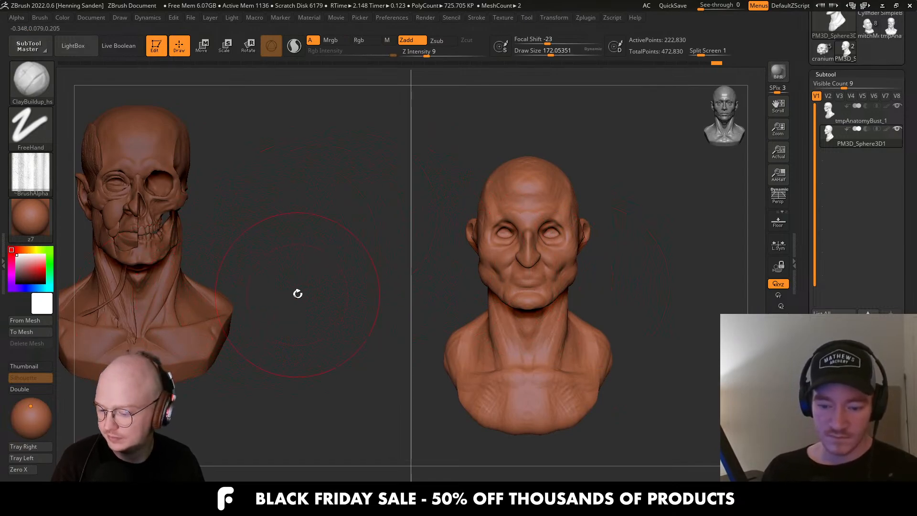
key(alt+Tab)
click(597, 216)
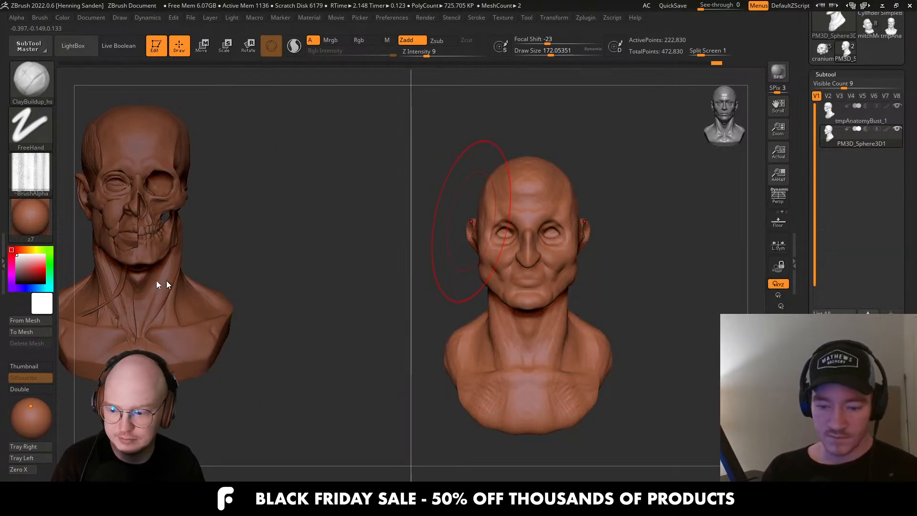
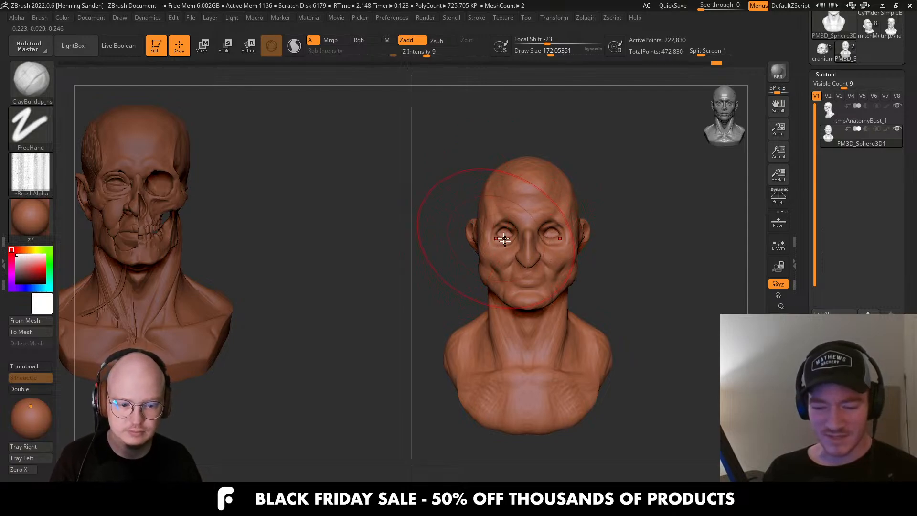
Switch to the Move brush at a draw size of about 154 and adjust the outer cheek contour.
mouse_move(501, 239)
alt+right_down()
mouse_move(559, 261)
mouse_move(588, 246)
mouse_move(587, 223)
mouse_move(570, 274)
alt+right_up()
key(w)
key(q)
key(b)
key(m)
key(v)
key(s)
drag(532, 277, 530, 286)
key(s)
drag(521, 284, 525, 285)
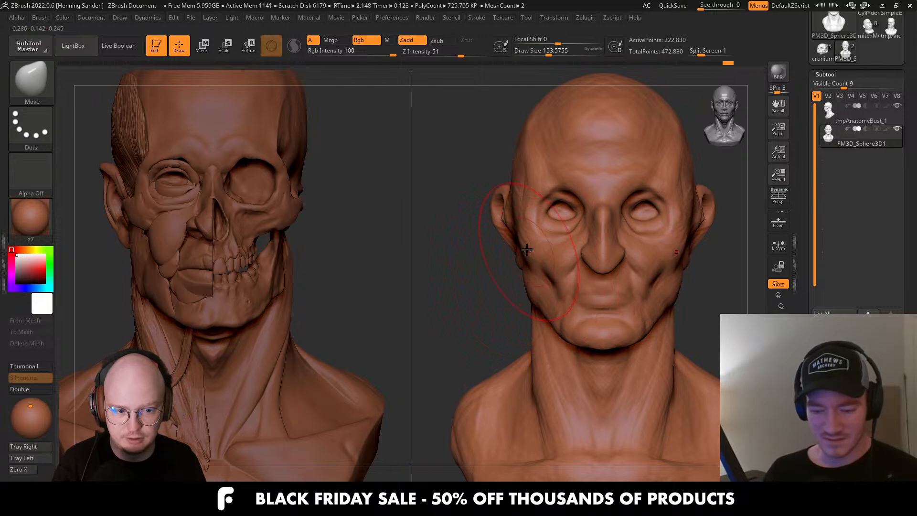
drag(527, 250, 529, 250)
Reshape the brow profile from the side with the Move brush at a draw size of about 108.
alt+right_drag(526, 249, 509, 288)
right_drag(488, 253, 588, 239)
key(s)
drag(581, 240, 585, 241)
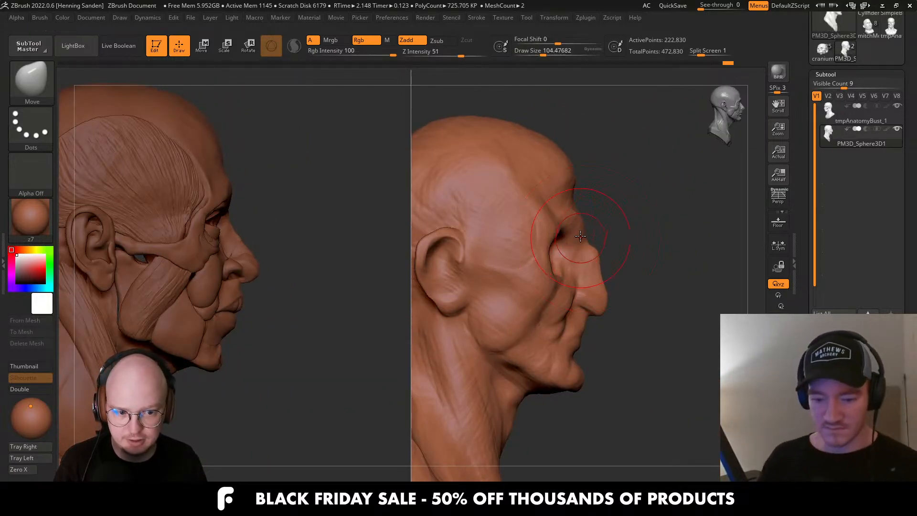
drag(572, 204, 576, 205)
mouse_move(573, 205)
right_down()
mouse_move(558, 203)
mouse_move(568, 225)
mouse_move(530, 234)
mouse_move(604, 269)
mouse_move(577, 270)
right_up()
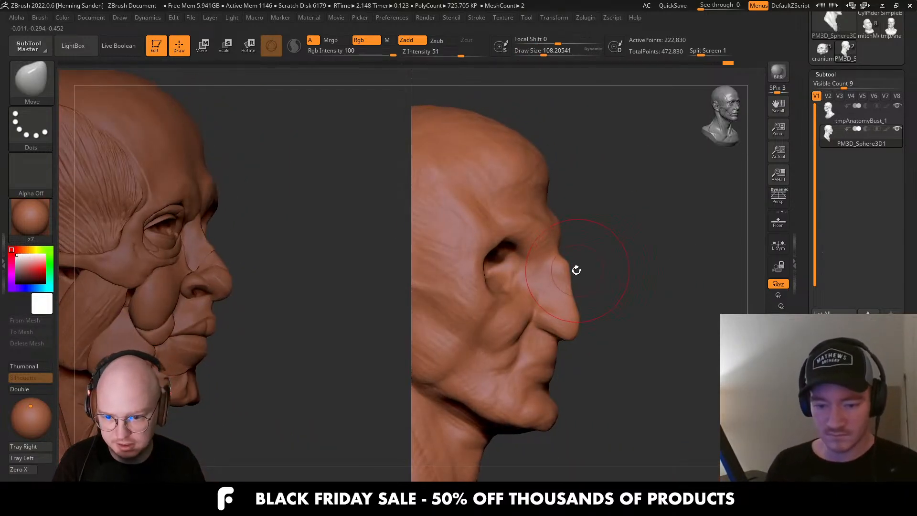
Return to ClayBuildup_hs and build up the transition from nose bridge to inner brow with a progressively smaller brush.
key(b)
key(c)
key(b)
key(s)
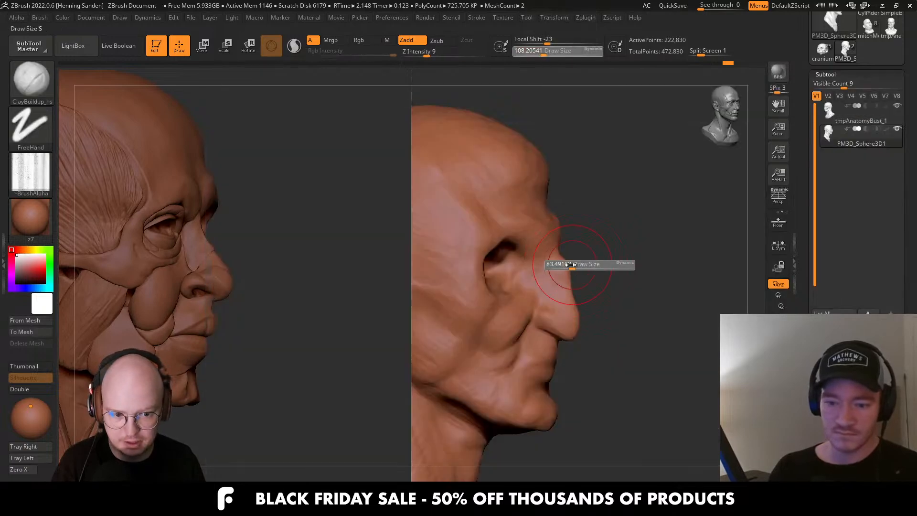
drag(575, 266, 563, 266)
right_drag(574, 264, 552, 261)
key(s)
key(s)
mouse_move(562, 250)
mouse_down()
mouse_move(568, 244)
mouse_move(529, 230)
mouse_up()
key(s)
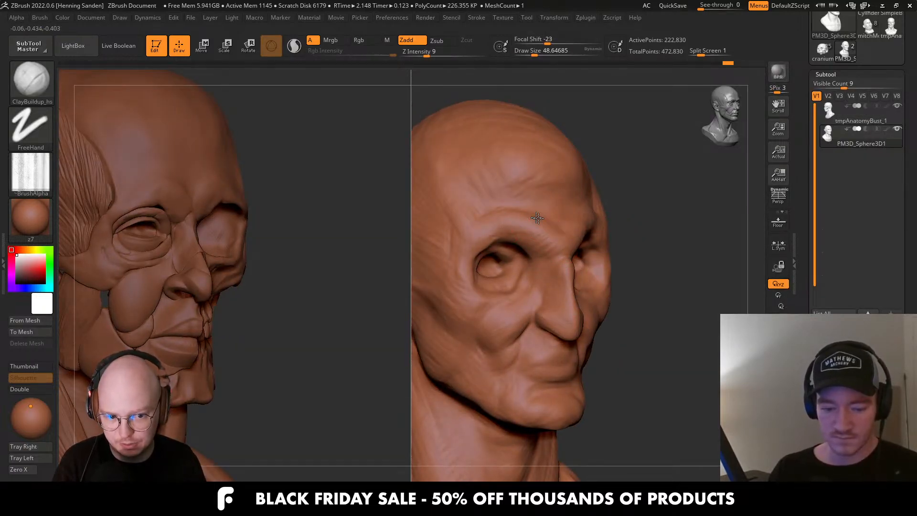
Strengthen the brow ridge and outer brow with ClayBuildup_hs, enlarging the brush to about 77.
mouse_move(537, 218)
right_down()
mouse_move(560, 247)
mouse_move(563, 287)
right_up()
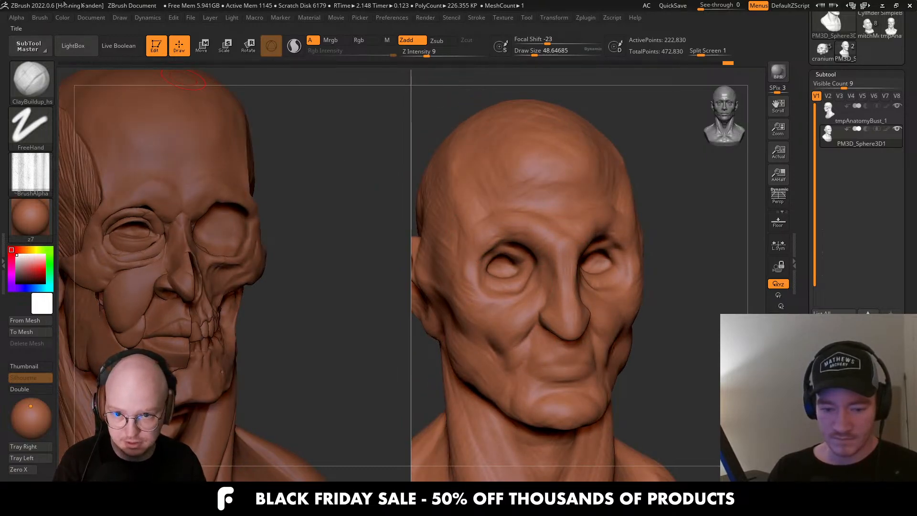
right_drag(603, 269, 560, 248)
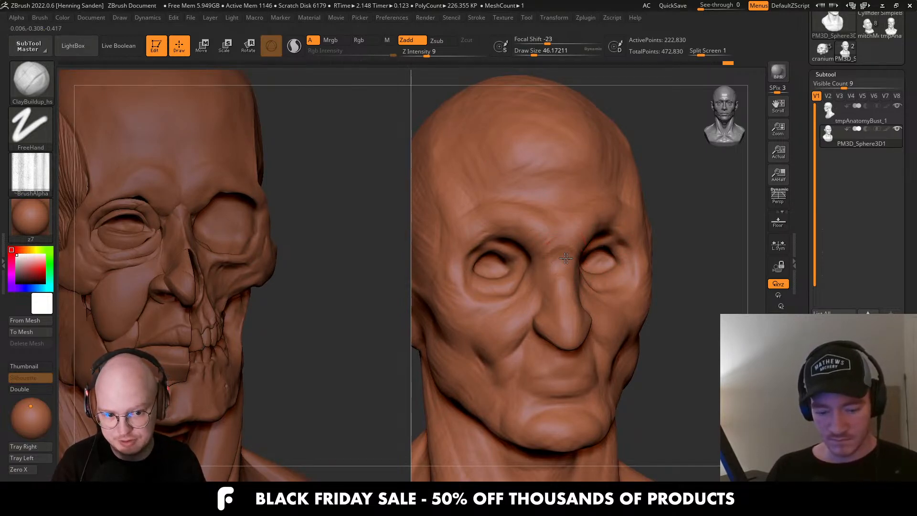
mouse_move(565, 258)
right_down()
mouse_move(543, 257)
mouse_move(588, 271)
right_up()
key(bracketright)
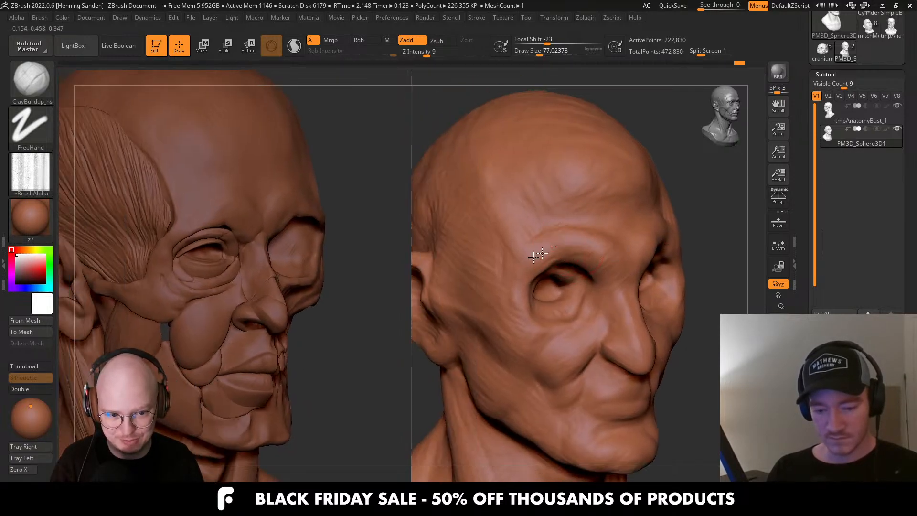
mouse_move(511, 251)
right_down()
mouse_move(582, 305)
mouse_move(567, 293)
mouse_move(568, 266)
right_up()
mouse_move(606, 301)
right_down()
mouse_move(594, 270)
mouse_move(648, 296)
mouse_move(592, 273)
right_up()
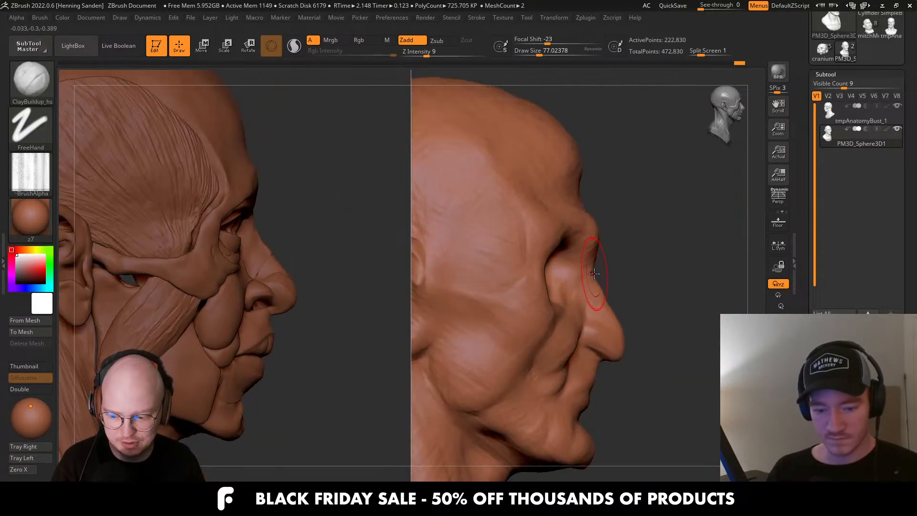
Pull the nose bridge forward in profile using the Move brush at a draw size of about 80.
key(b)
key(m)
key(v)
key(s)
drag(589, 271, 595, 275)
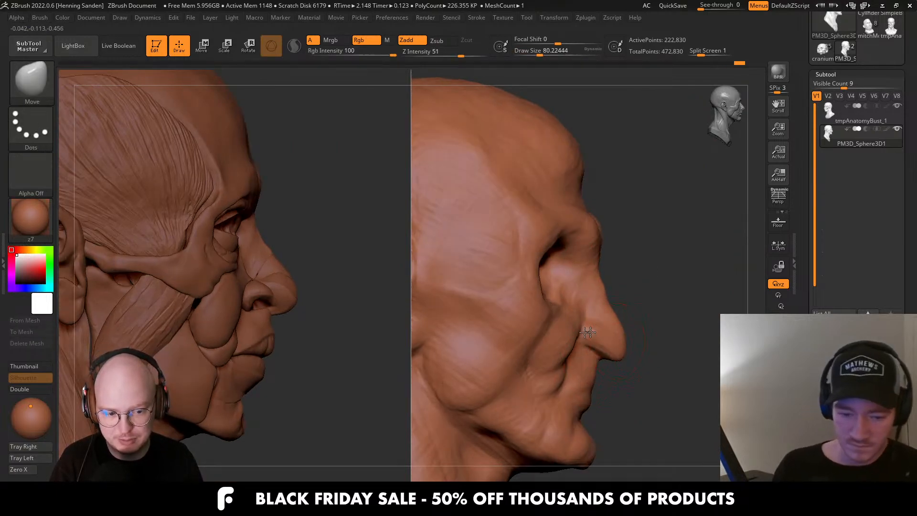
Carve the crease around the nostril wing and under the nose with DamStandard at a draw size of about 39.
mouse_move(588, 330)
right_down()
mouse_move(497, 306)
mouse_move(543, 288)
right_up()
key(b)
key(d)
key(s)
right_drag(439, 337, 541, 302)
key(s)
drag(538, 311, 554, 307)
mouse_move(576, 310)
right_down()
mouse_move(563, 294)
mouse_move(559, 305)
right_up()
drag(559, 308, 573, 302)
right_drag(572, 302, 579, 313)
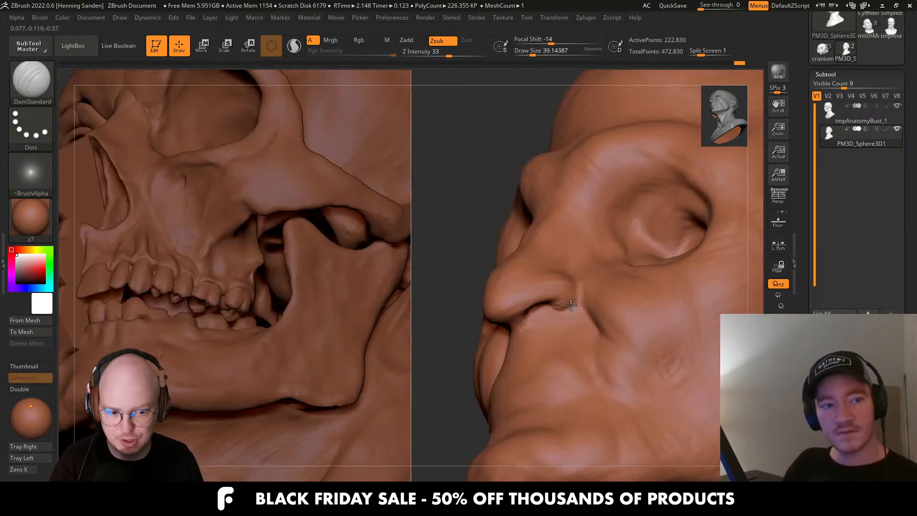
right_drag(575, 275, 574, 286)
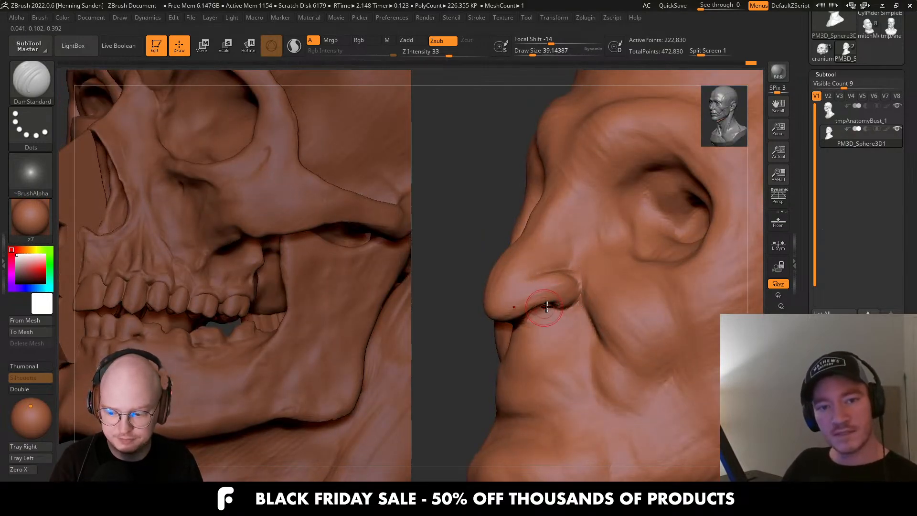
right_drag(546, 307, 587, 302)
Cut the edge of the nose-tip cartilage above the nostril wing with DamStandard at a draw size of about 35.
mouse_move(522, 299)
right_down()
mouse_move(538, 297)
mouse_move(526, 293)
right_up()
key(s)
drag(474, 266, 473, 266)
mouse_move(474, 266)
right_down()
mouse_move(490, 271)
mouse_move(462, 267)
mouse_move(484, 266)
right_up()
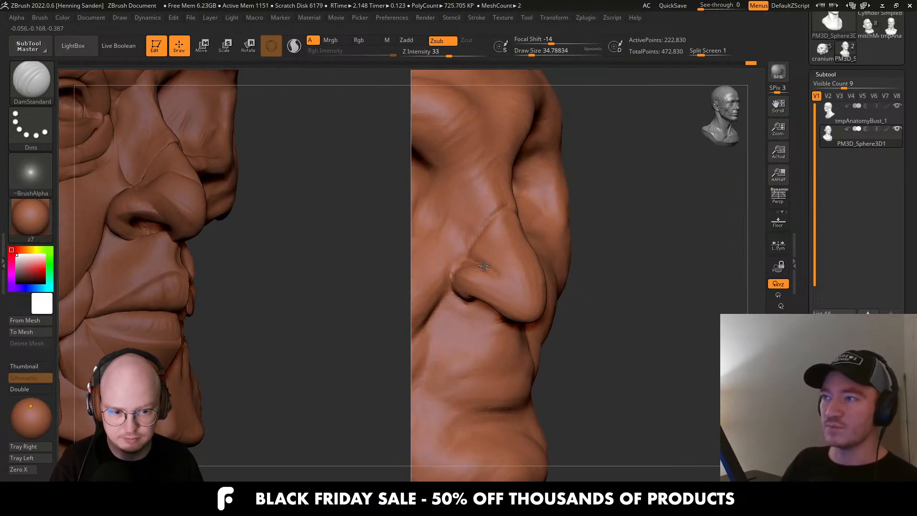
right_drag(529, 302, 519, 292)
drag(496, 261, 535, 291)
right_drag(536, 291, 516, 283)
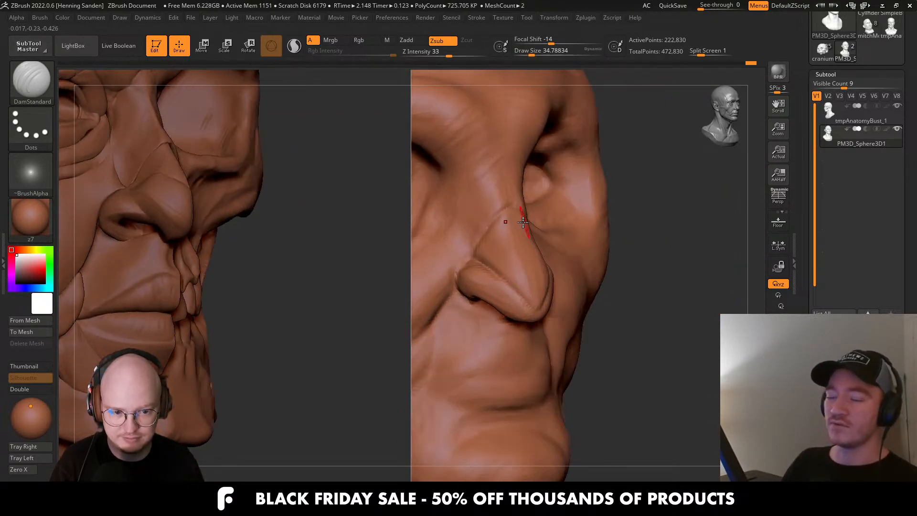
Define the center of the nose tip and the nostril opening with DamStandard reduced to about 31.
mouse_move(520, 224)
right_down()
mouse_move(508, 227)
mouse_move(512, 208)
right_up()
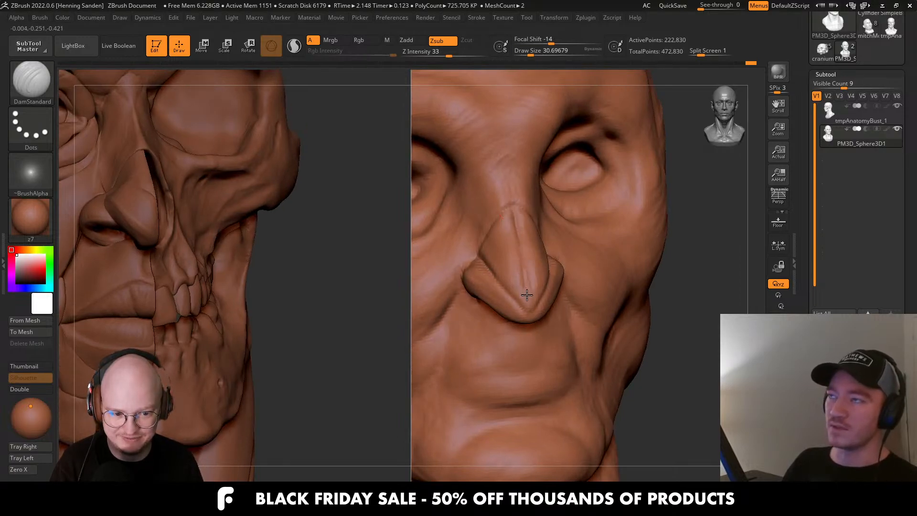
drag(527, 295, 528, 311)
mouse_move(525, 280)
right_down()
mouse_move(555, 250)
mouse_move(555, 217)
right_up()
drag(499, 316, 466, 312)
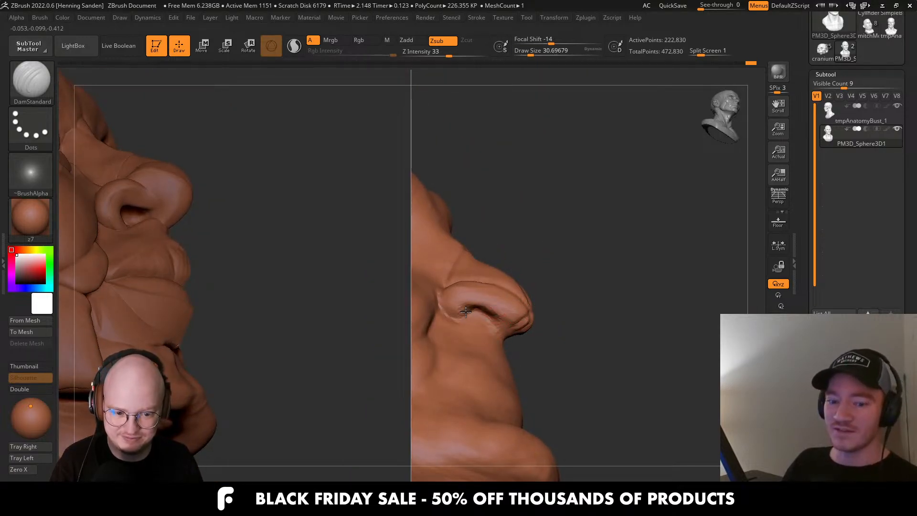
mouse_move(481, 309)
right_down()
mouse_move(447, 309)
mouse_move(453, 287)
mouse_move(472, 278)
mouse_move(549, 303)
mouse_move(581, 293)
mouse_move(538, 356)
mouse_move(580, 310)
mouse_move(573, 282)
mouse_move(592, 270)
right_up()
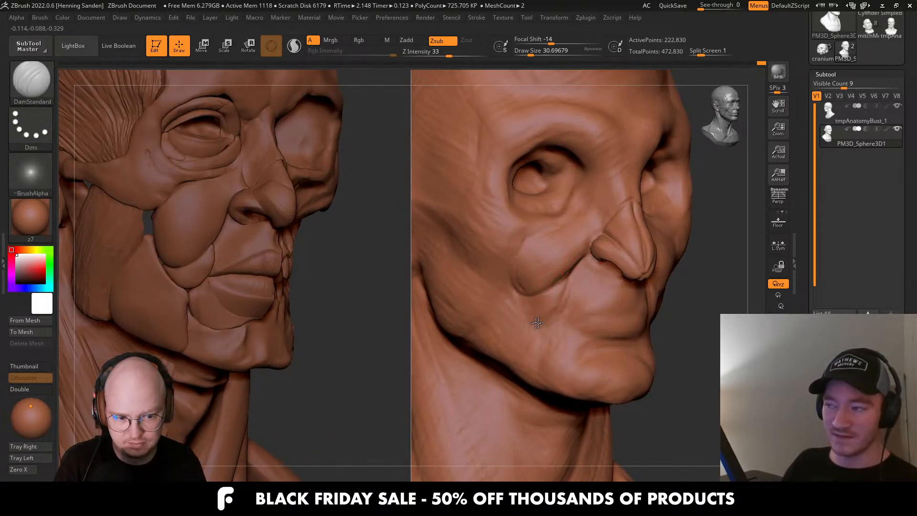
Switch to ClayBuildup_hs and build up the chin and its underside at a draw size of about 74.
right_drag(588, 307, 596, 343)
key(b)
key(c)
key(b)
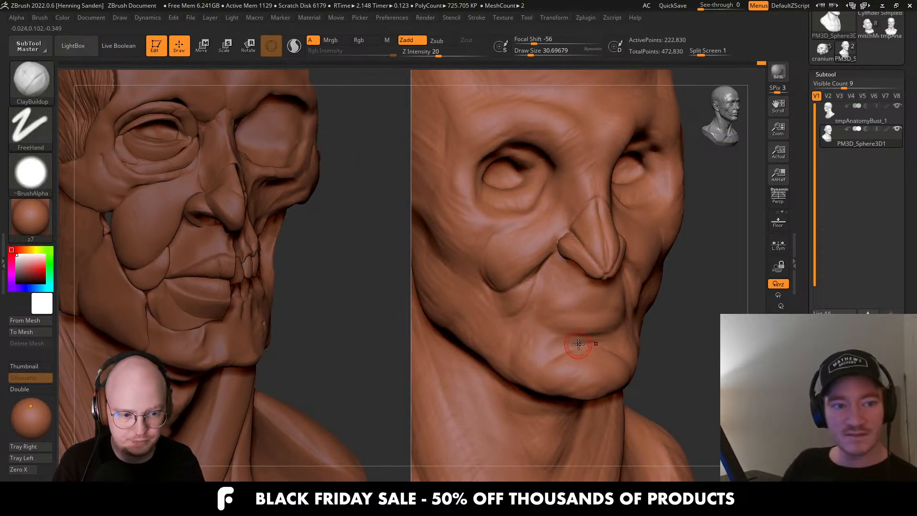
key(b)
key(c)
key(h)
mouse_move(579, 345)
mouse_down()
mouse_move(591, 346)
mouse_move(562, 354)
mouse_move(567, 377)
mouse_move(554, 389)
mouse_up()
right_drag(550, 388, 608, 378)
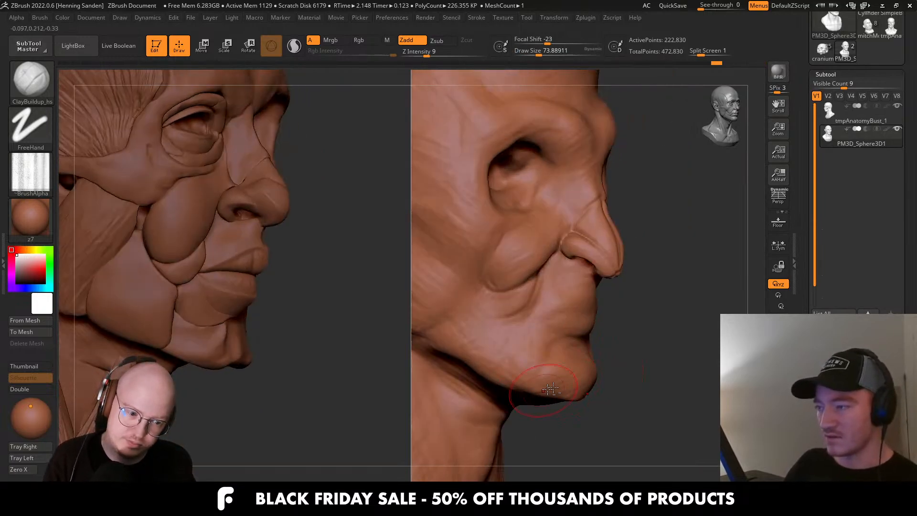
Fill the underside of the jawline and refine the jaw edge below the ear with a smaller ClayBuildup_hs brush.
right_drag(550, 388, 540, 370)
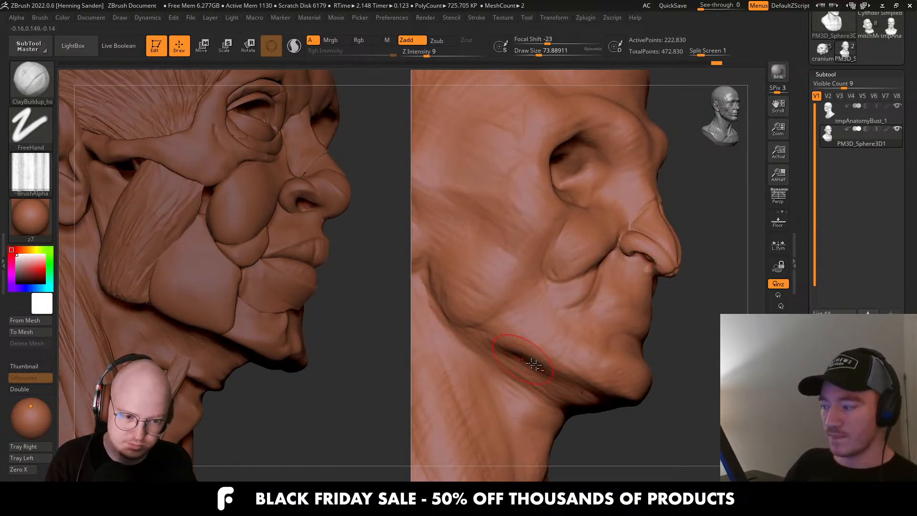
drag(535, 365, 523, 345)
right_drag(603, 415, 531, 354)
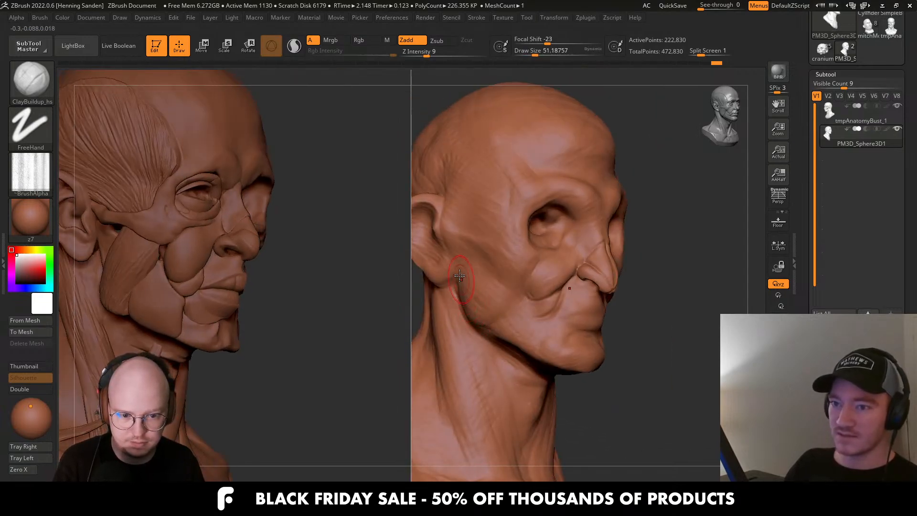
right_drag(460, 276, 462, 261)
key(s)
drag(461, 260, 457, 260)
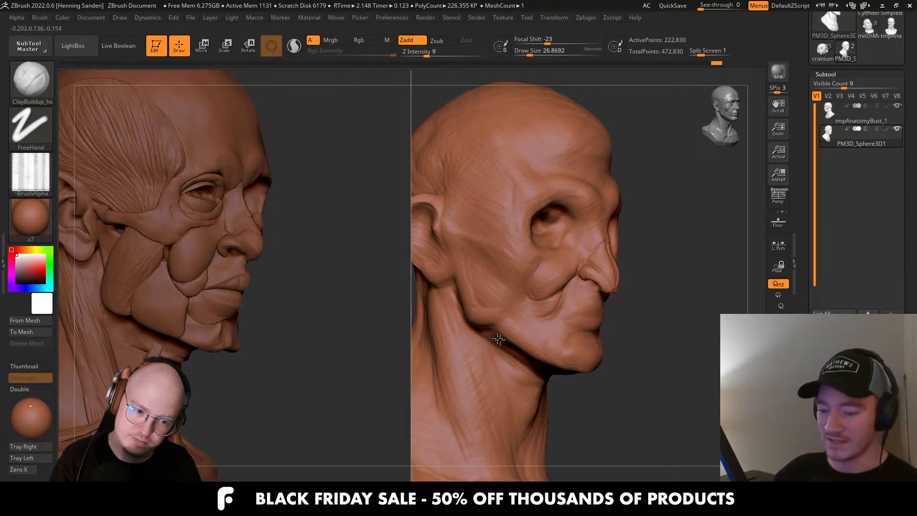
mouse_move(493, 337)
right_down()
mouse_move(553, 348)
mouse_move(546, 390)
mouse_move(539, 328)
mouse_move(526, 313)
mouse_move(537, 314)
right_up()
key(s)
drag(537, 314, 546, 313)
Adjust the neck and trapezius silhouette from the front with a large Move brush.
ctrl+right_drag(537, 325, 547, 268)
key(b)
key(m)
key(v)
key(s)
mouse_move(513, 340)
mouse_down()
mouse_move(524, 340)
mouse_move(501, 353)
mouse_move(494, 346)
mouse_move(516, 331)
mouse_up()
key(s)
shift+right_drag(546, 312, 535, 313)
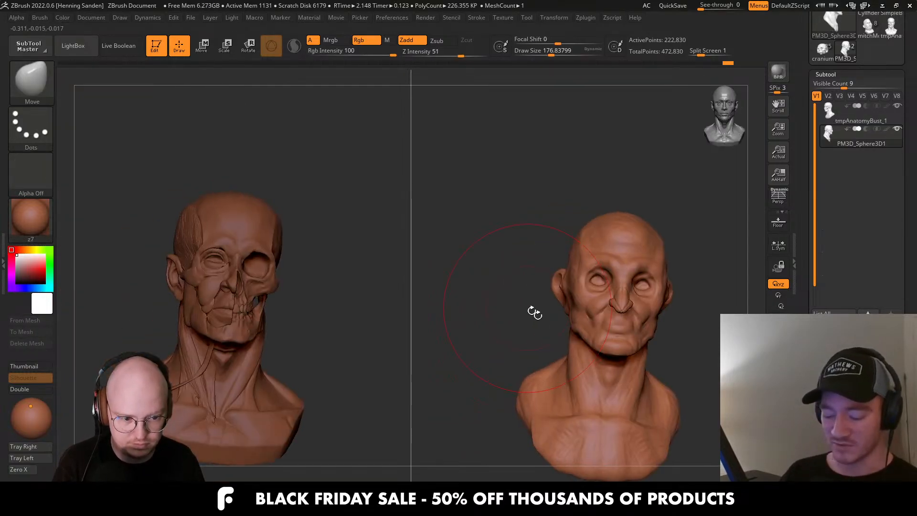
alt+right_drag(653, 365, 570, 329)
drag(574, 343, 554, 334)
key(s)
Push the back of the neck and upper back outward in side view with the Move brush enlarged to about 400.
right_drag(554, 334, 563, 332)
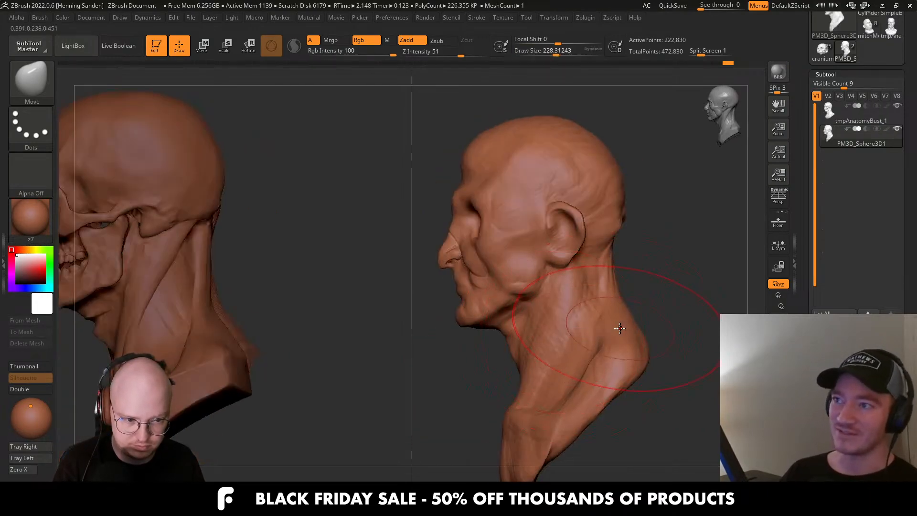
right_drag(621, 296, 658, 268)
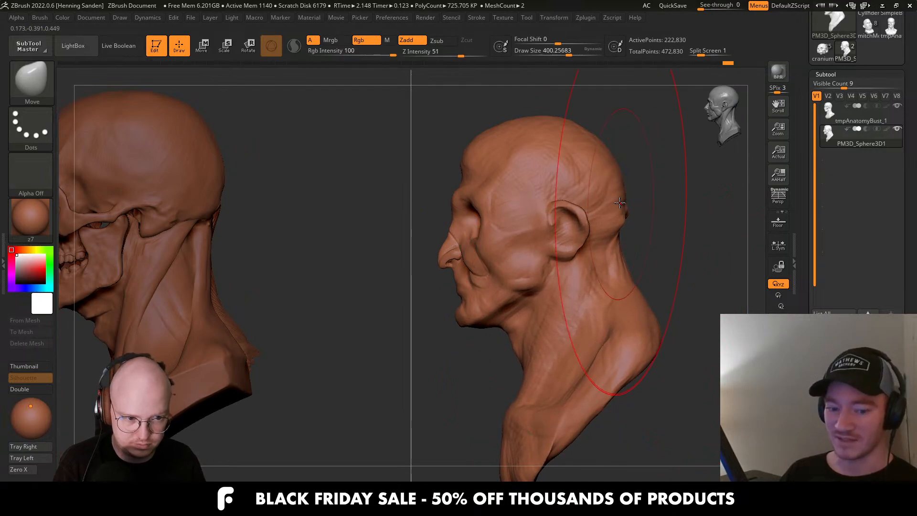
right_drag(621, 239, 526, 182)
Adjust the forehead profile in side view with the large Move brush.
key(s)
drag(525, 148, 491, 145)
mouse_move(490, 146)
right_down()
mouse_move(531, 213)
mouse_move(528, 254)
mouse_move(580, 287)
mouse_move(640, 304)
right_up()
Switch to ClayBuildup_hs and refine the brow ridge and lower forehead, varying the draw size between about 35 and 105.
key(b)
key(c)
key(a)
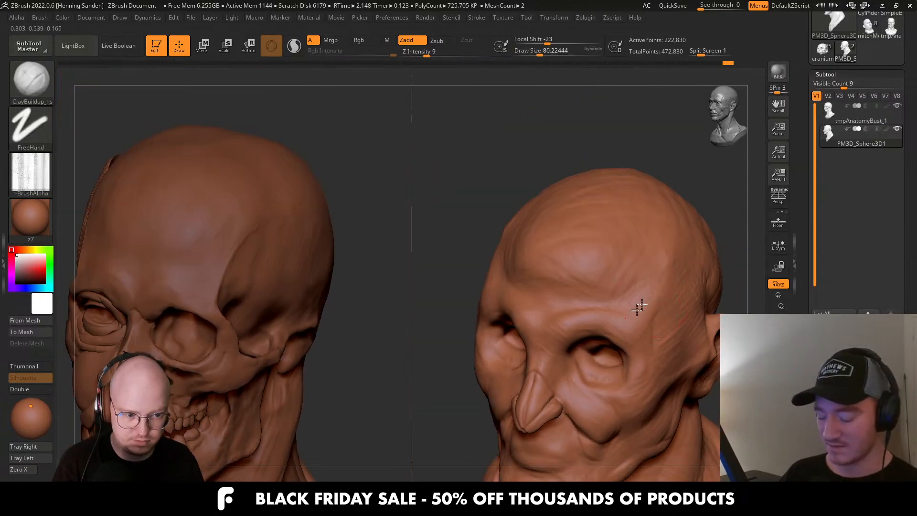
right_drag(551, 302, 563, 297)
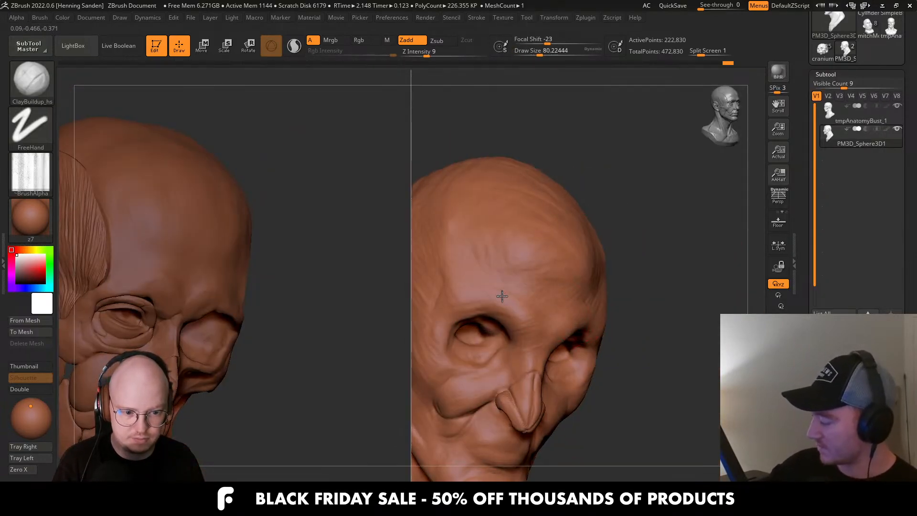
right_drag(502, 296, 617, 317)
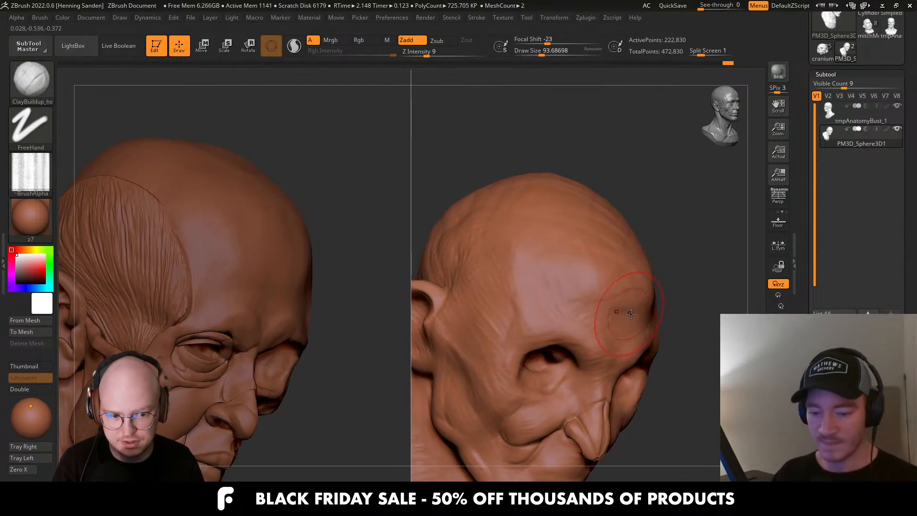
key(bracketleft)
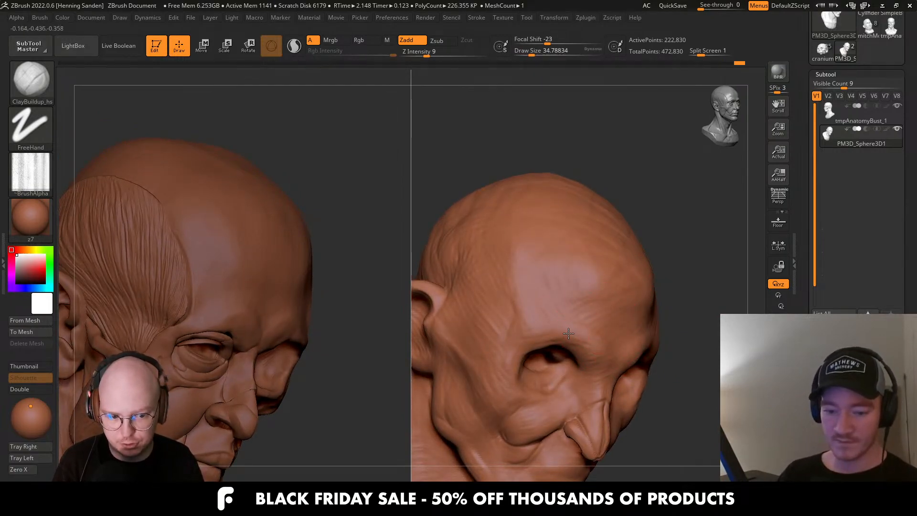
key(bracketright)
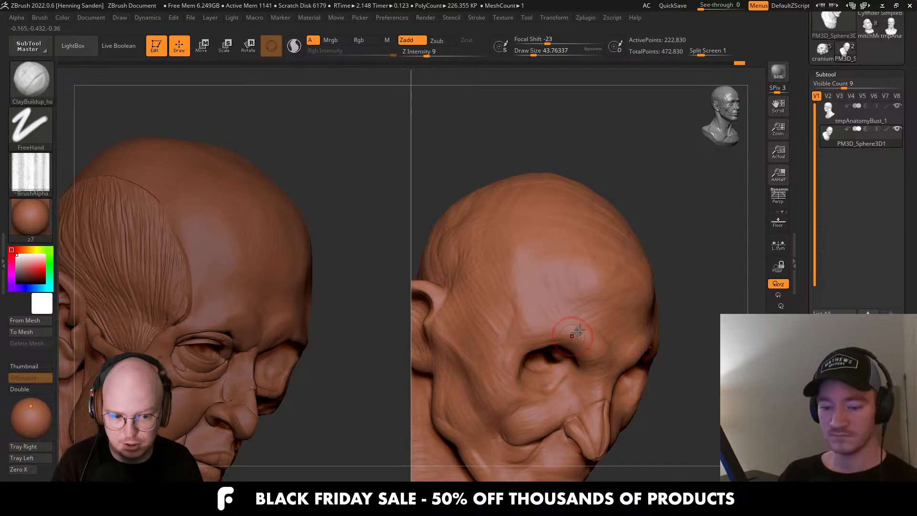
key(bracketright)
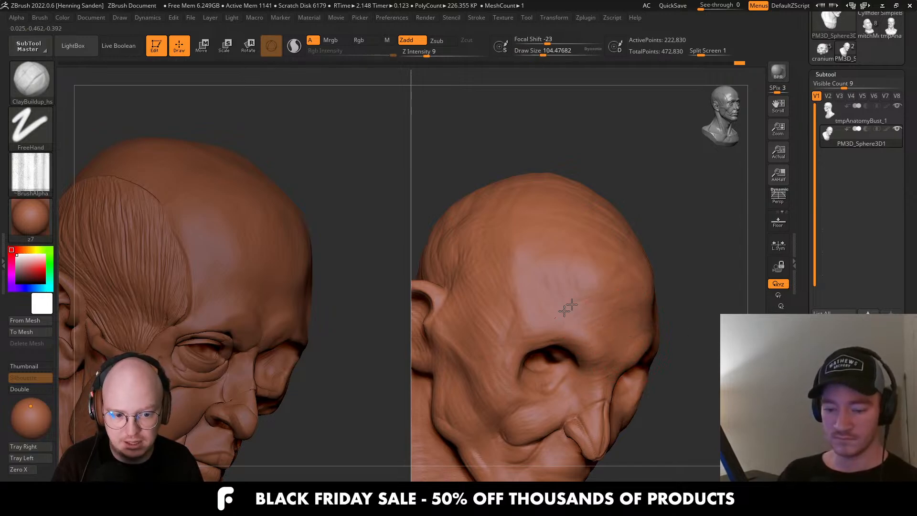
Build up the upper forehead and side of the skull with ClayBuildup_hs at a draw size of about 130 to 145.
right_drag(571, 306, 653, 288)
key(bracketright)
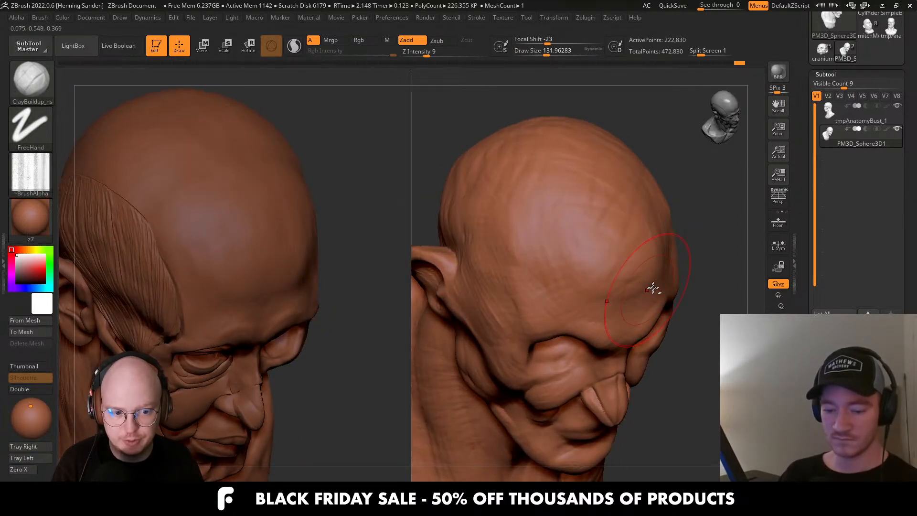
mouse_move(599, 163)
right_down()
mouse_move(543, 250)
mouse_move(499, 244)
right_up()
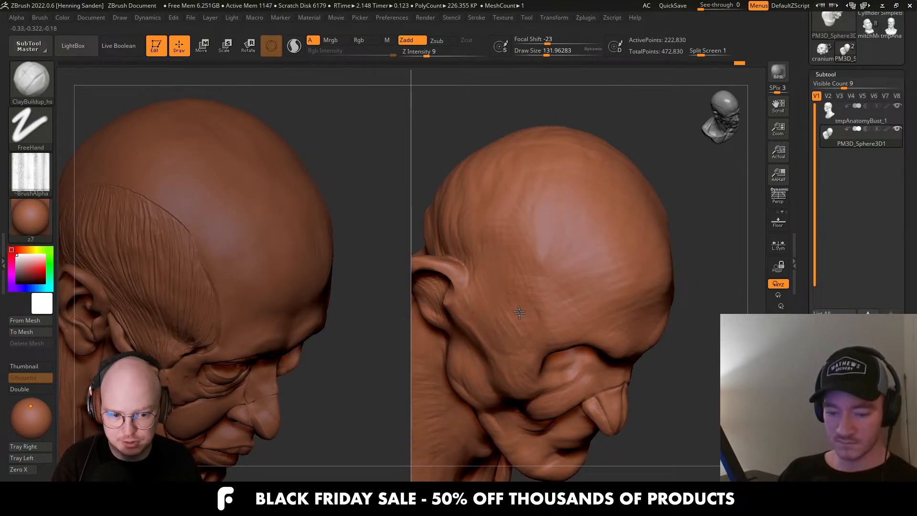
mouse_move(519, 312)
right_down()
mouse_move(487, 287)
mouse_move(563, 278)
right_up()
key(bracketleft)
key(bracketright)
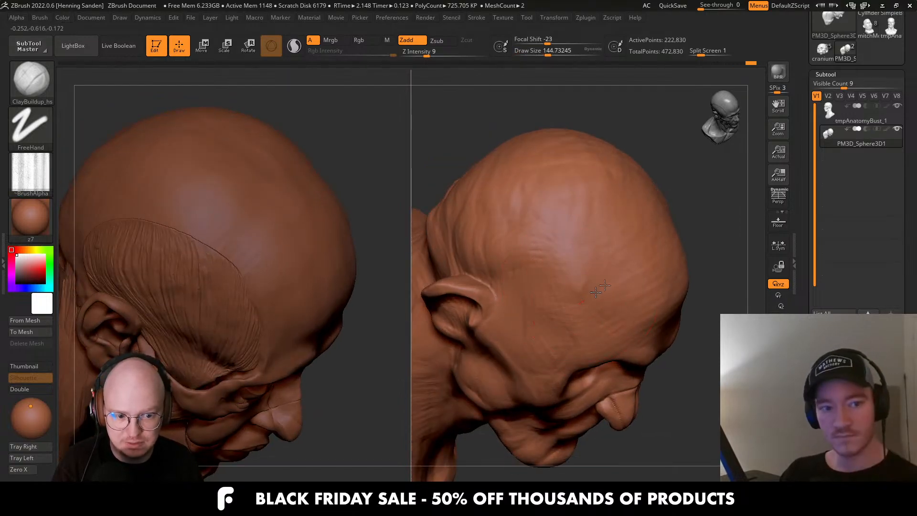
Refine the base of the skull behind the ears with ClayBuildup_hs reduced to a draw size of about 51.
mouse_move(528, 253)
right_down()
mouse_move(485, 246)
mouse_move(475, 268)
mouse_move(463, 245)
mouse_move(506, 272)
mouse_move(492, 306)
mouse_move(571, 273)
right_up()
key(bracketleft)
key(bracketleft)
key(bracketleft)
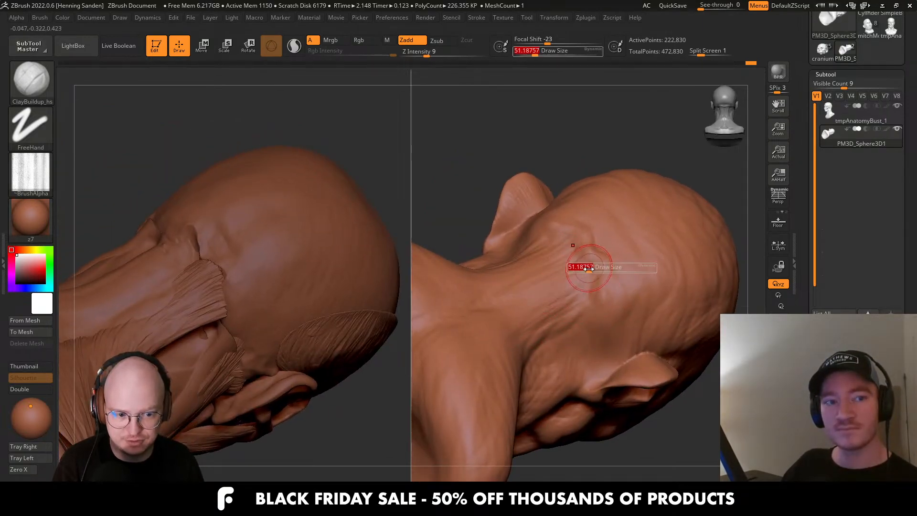
Define the temple plane beside the brow with ClayBuildup_hs at a draw size of about 77 to 83.
mouse_move(524, 313)
right_down()
mouse_move(555, 321)
mouse_move(638, 309)
mouse_move(591, 286)
mouse_move(593, 304)
mouse_move(589, 282)
mouse_move(589, 309)
mouse_move(567, 308)
right_up()
key(bracketright)
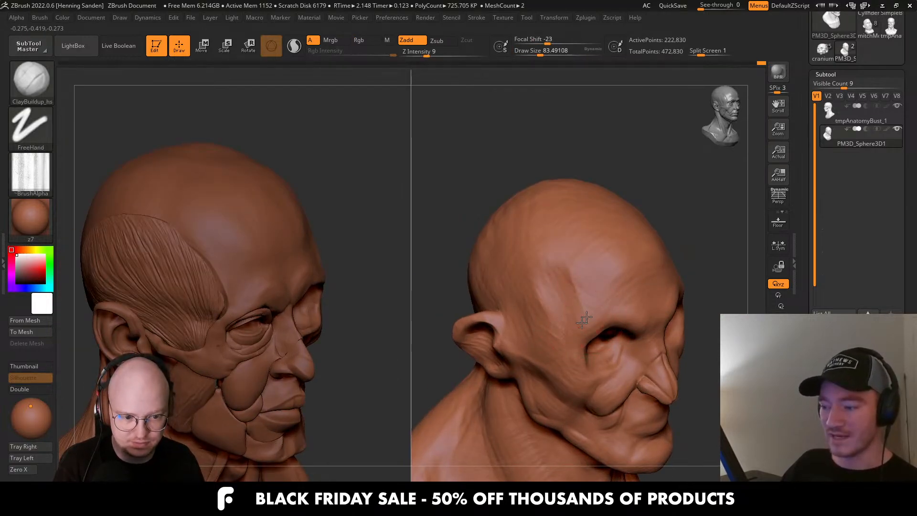
right_drag(560, 297, 599, 317)
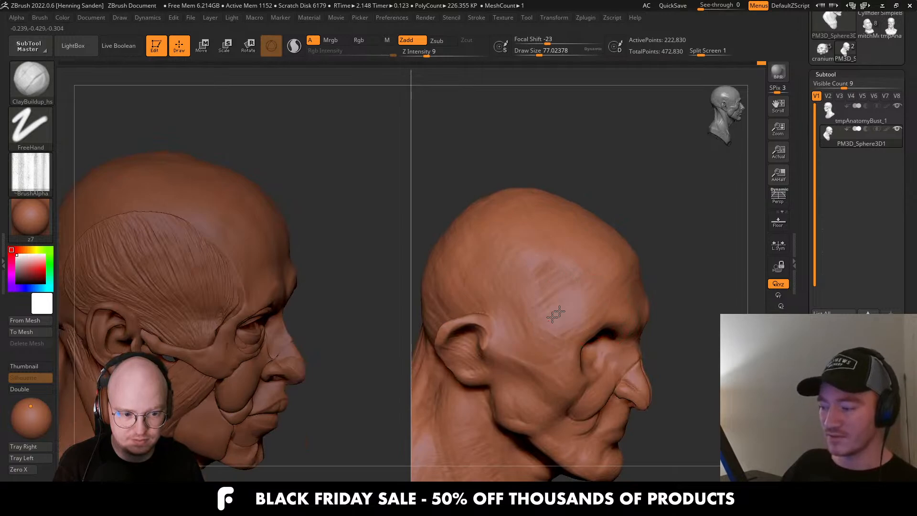
right_drag(500, 254, 583, 291)
mouse_move(583, 292)
ctrl+right_down()
mouse_move(592, 344)
mouse_move(557, 310)
mouse_move(563, 323)
ctrl+right_up()
Switch to the Move brush and adjust the nape contour below the skull in side view at a draw size of about 108.
key(b)
key(m)
key(v)
key(s)
drag(472, 292, 468, 302)
key(s)
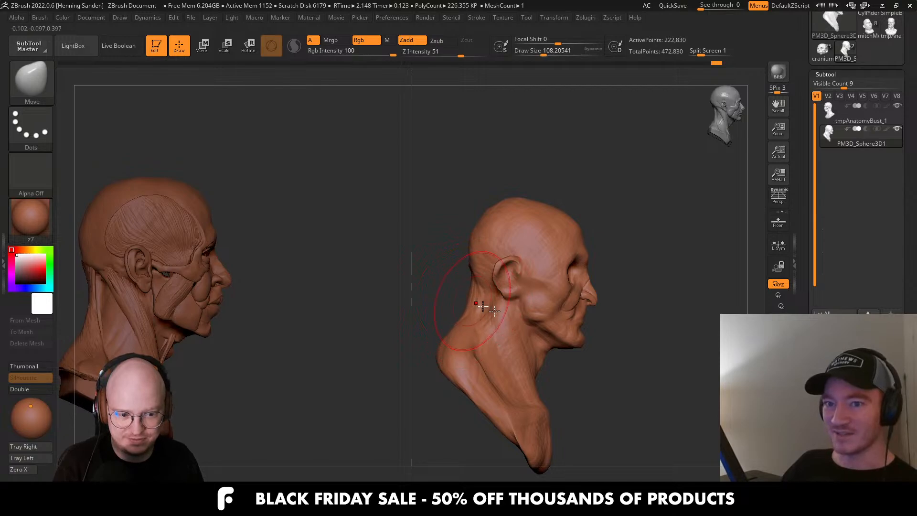
Lift and shorten the drooping nose tip in profile with the Move brush at a draw size of about 74.
mouse_move(593, 331)
shift+right_down()
mouse_move(564, 343)
mouse_move(615, 327)
mouse_move(609, 283)
shift+right_up()
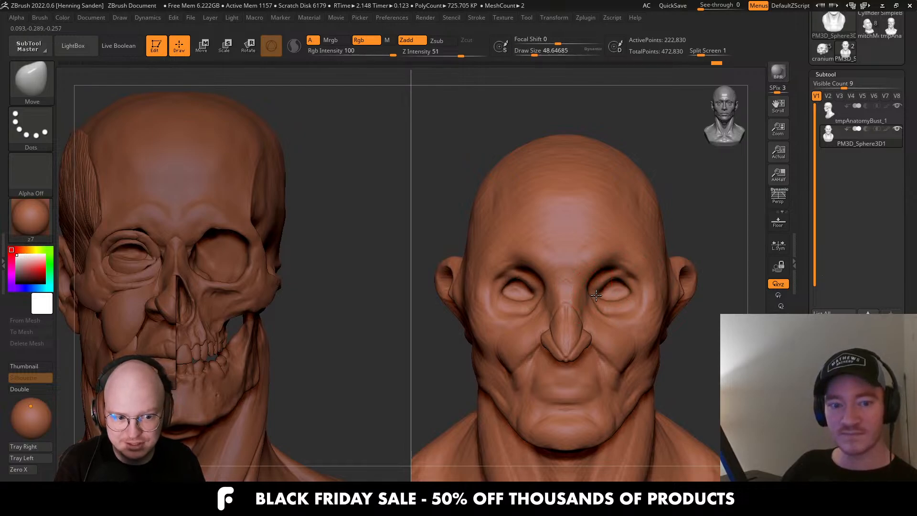
mouse_move(596, 296)
right_down()
mouse_move(542, 295)
mouse_move(591, 286)
right_up()
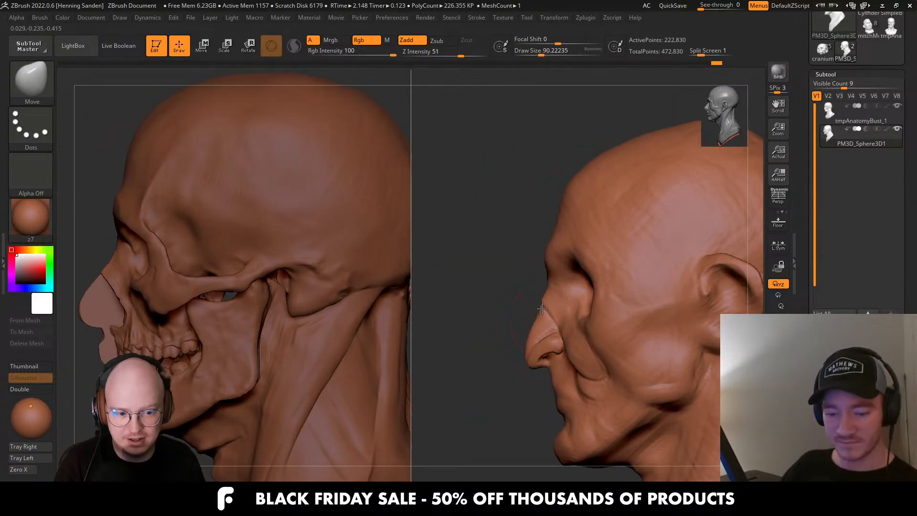
key(s)
mouse_move(541, 308)
mouse_down()
mouse_move(537, 326)
mouse_move(556, 345)
mouse_up()
key(s)
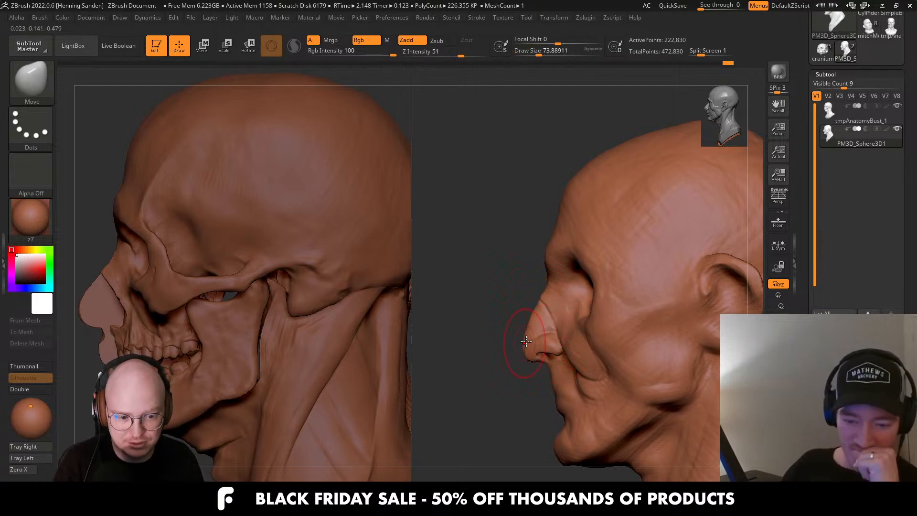
right_drag(541, 323, 592, 297)
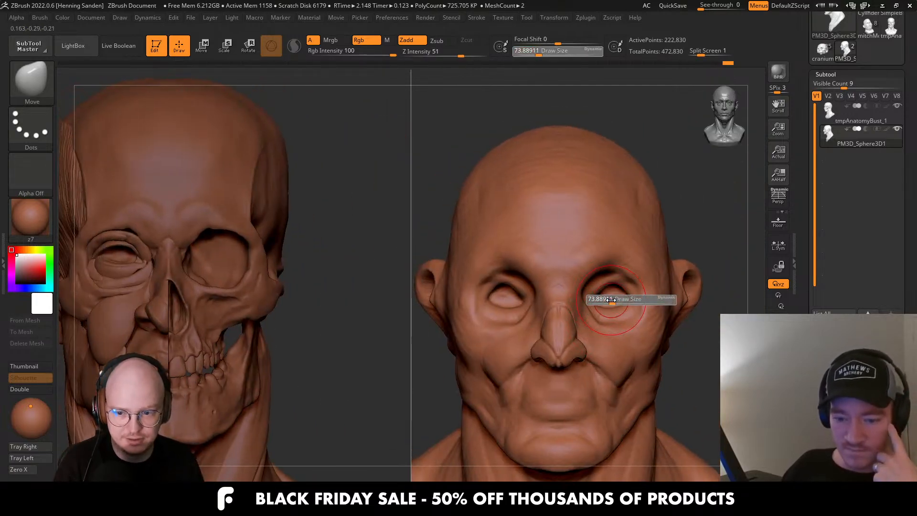
Adjust the inner eye area beside the nose bridge from the front with the Move brush at a draw size of about 46.
drag(593, 297, 597, 297)
mouse_move(597, 297)
alt+right_down()
mouse_move(600, 316)
mouse_move(584, 304)
mouse_move(597, 319)
alt+right_up()
key(s)
click(602, 302)
drag(597, 319, 558, 315)
key(s)
click(544, 313)
mouse_move(548, 301)
right_down()
mouse_move(531, 298)
mouse_move(570, 299)
mouse_move(589, 313)
right_up()
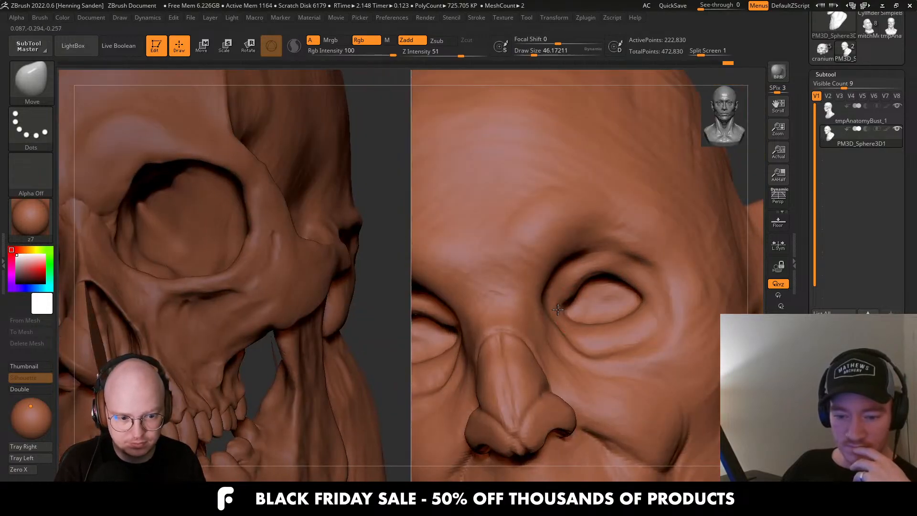
Reshape the inner eye corner and raise the lower eyelid with the Move brush at a draw size of about 54 to 59.
key(s)
click(560, 307)
key(s)
click(566, 308)
drag(563, 307, 566, 312)
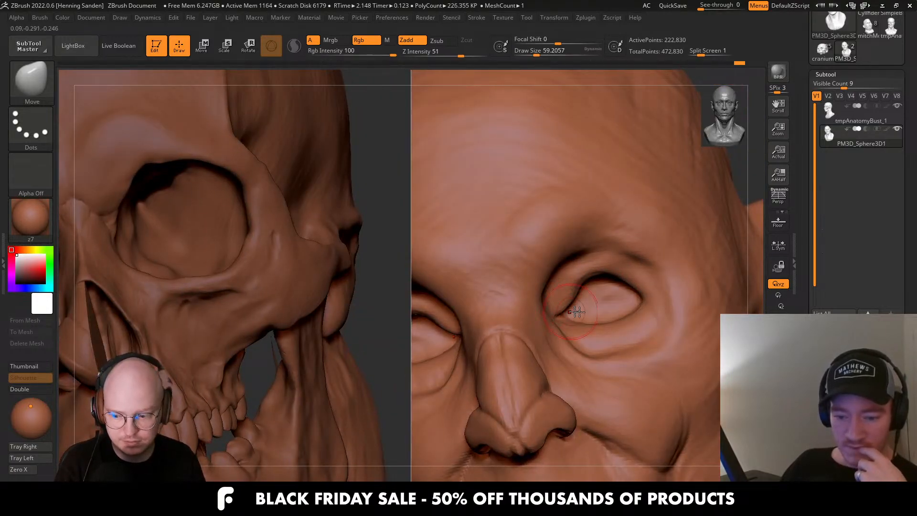
right_drag(581, 318, 593, 323)
mouse_move(575, 324)
mouse_down()
mouse_move(624, 315)
mouse_move(632, 302)
mouse_move(639, 313)
mouse_move(627, 281)
mouse_up()
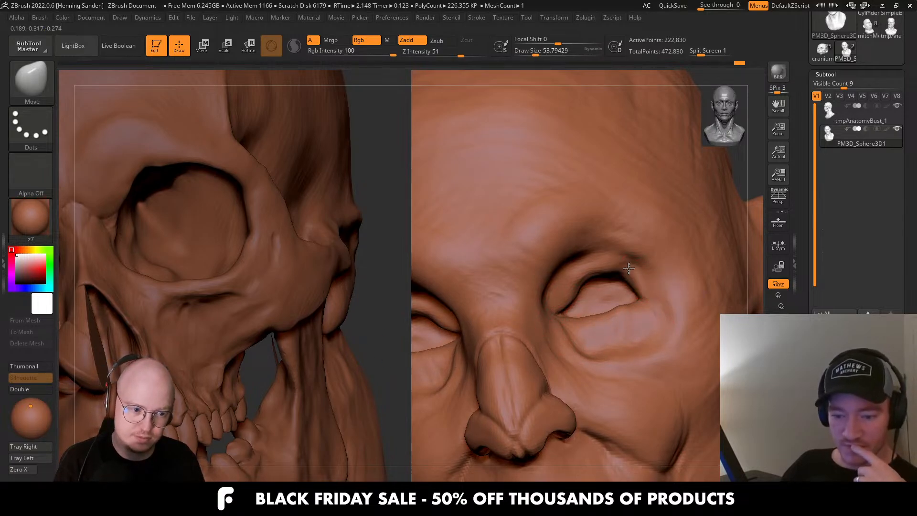
Switch to the Dam_Standard brush to define the upper eyelid, and smooth the area under the brow.
mouse_move(616, 274)
right_down()
mouse_move(583, 283)
mouse_move(583, 337)
mouse_move(603, 306)
mouse_move(571, 356)
mouse_move(616, 297)
mouse_move(603, 282)
right_up()
key(s)
click(582, 289)
key(b)
key(d)
key(s)
shift+drag(603, 280, 584, 278)
key(s)
mouse_move(609, 282)
right_down()
mouse_move(591, 285)
mouse_move(595, 266)
mouse_move(627, 268)
mouse_move(558, 292)
mouse_move(577, 319)
mouse_move(579, 300)
right_up()
Switch back to the Move brush, enable perspective and adjust the inner eye corners from the front at a draw size of about 62.
key(b)
key(m)
key(v)
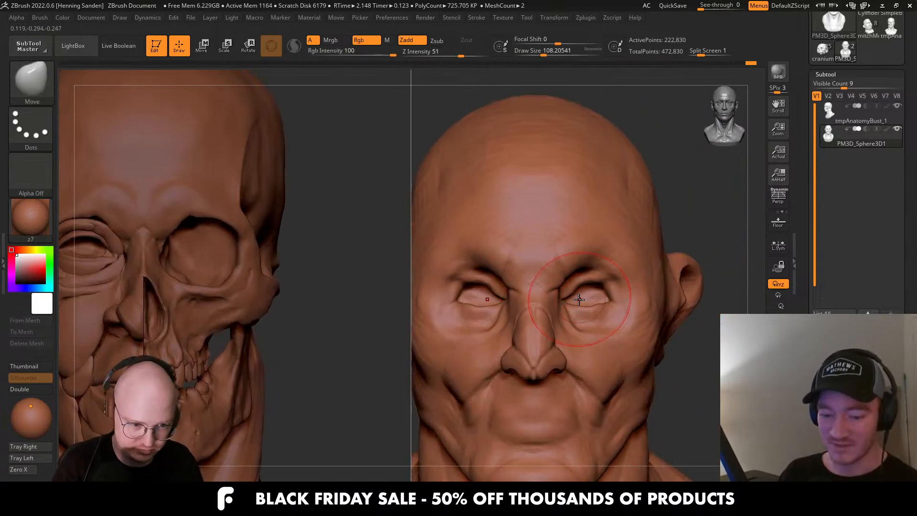
key(p)
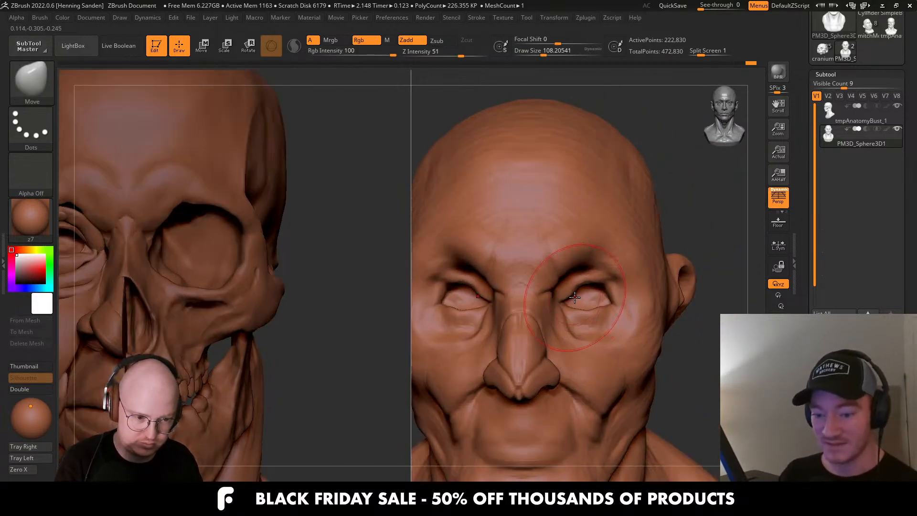
alt+right_drag(578, 300, 601, 290)
key(s)
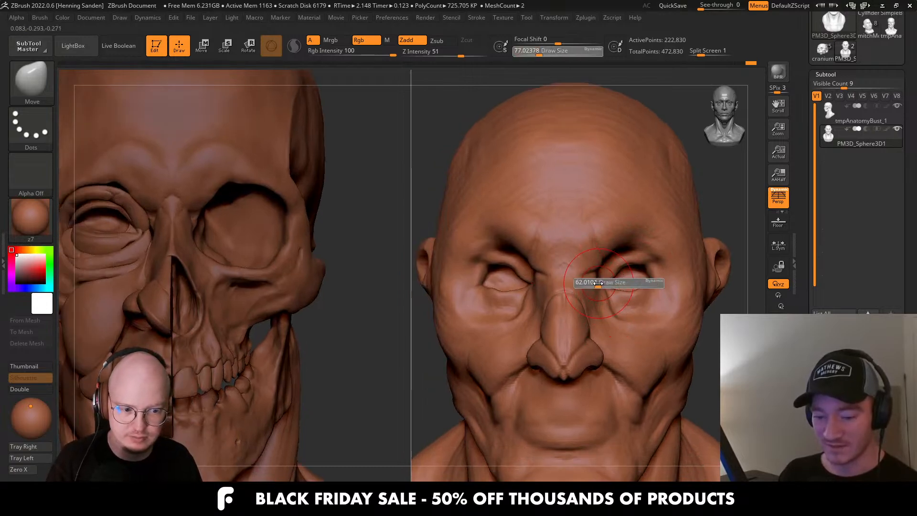
drag(621, 284, 603, 285)
Adjust the mouth and chin mass in three-quarter view with the Move brush, enlarging it from about 120 to 197.
mouse_move(607, 305)
right_down()
mouse_move(621, 305)
mouse_move(598, 304)
right_up()
key(s)
drag(587, 323, 599, 323)
right_drag(626, 319, 612, 317)
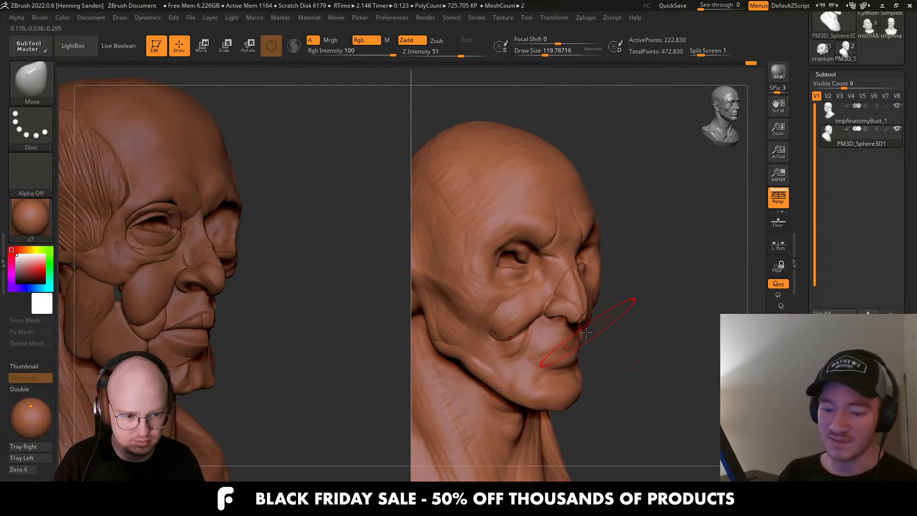
right_drag(559, 351, 582, 355)
drag(556, 393, 571, 393)
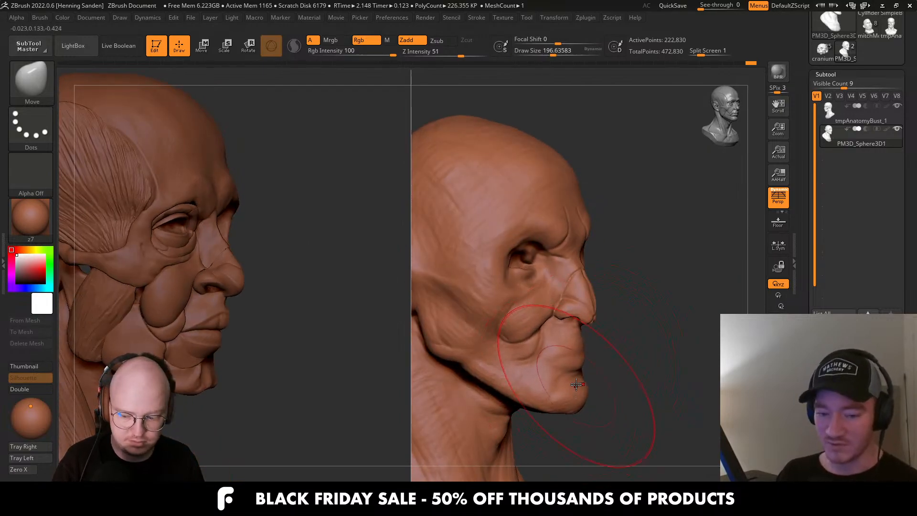
right_drag(569, 375, 582, 366)
Refine the lip and nose profile in side view with the Move brush, reducing the draw size from about 128 to 83.
key(s)
key(s)
drag(577, 364, 573, 364)
key(s)
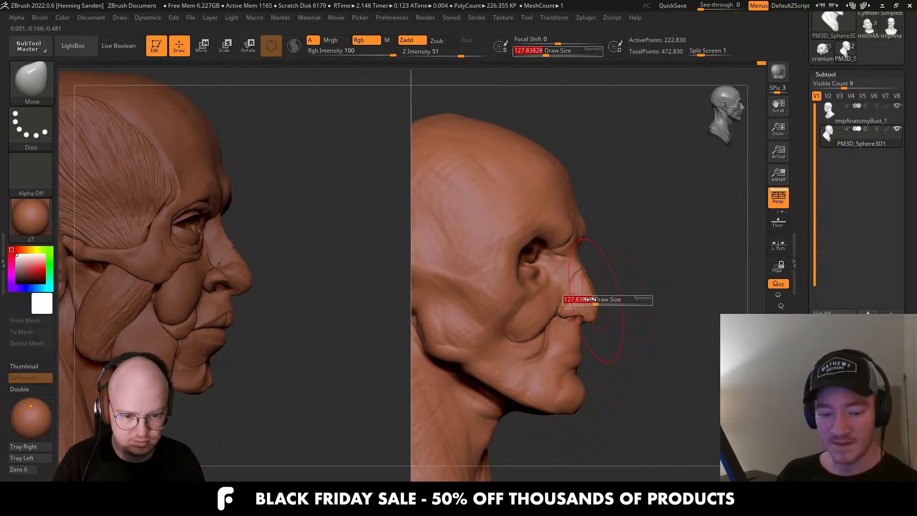
drag(600, 300, 578, 311)
key(s)
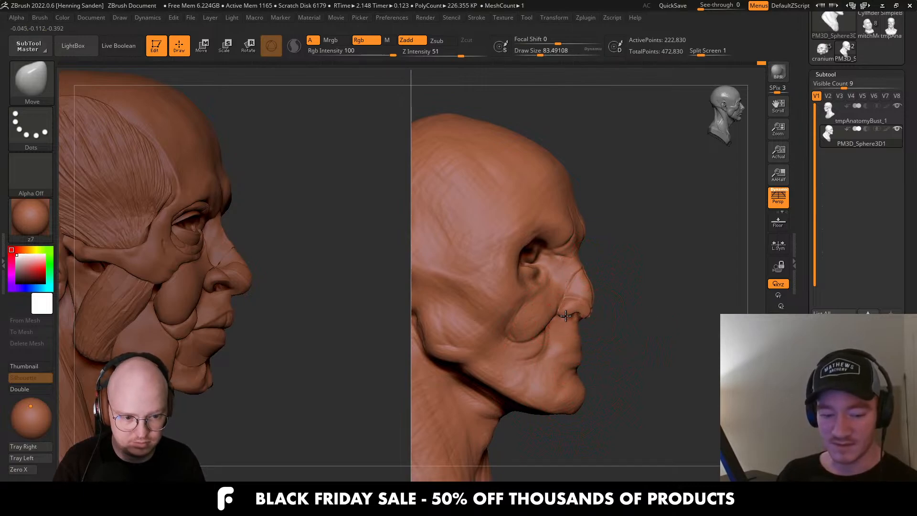
Shape the upper lip area beneath the nose in profile with the Move brush at a draw size of about 46.
right_drag(550, 326, 562, 324)
key(s)
drag(571, 330, 565, 330)
drag(567, 327, 570, 326)
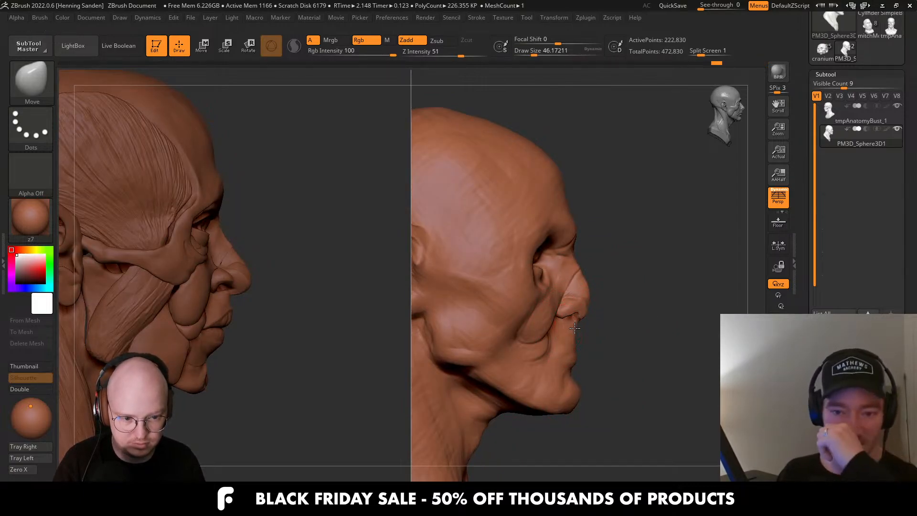
right_drag(575, 328, 468, 324)
Adjust the cheek beside the nasolabial fold with the Move brush, reducing the draw size from about 62 to 39.
key(s)
drag(591, 311, 593, 310)
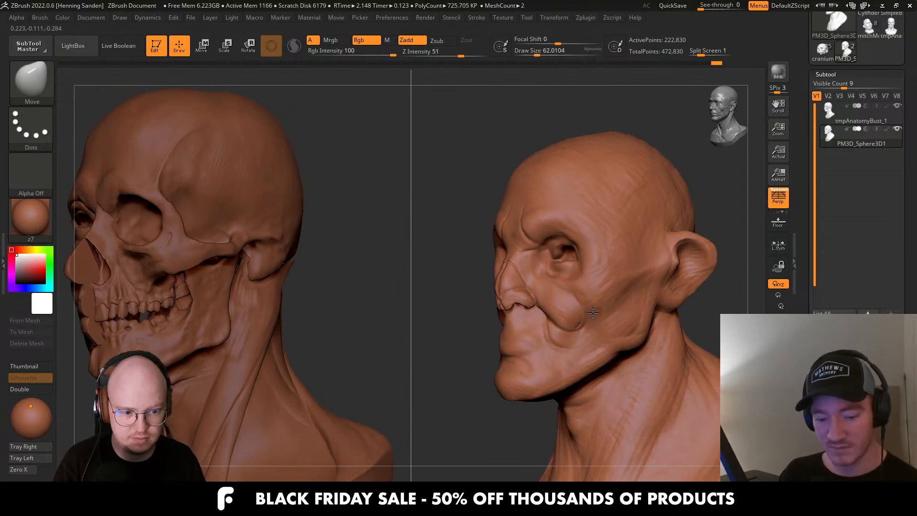
right_drag(592, 313, 600, 310)
key(s)
drag(577, 311, 573, 301)
key(s)
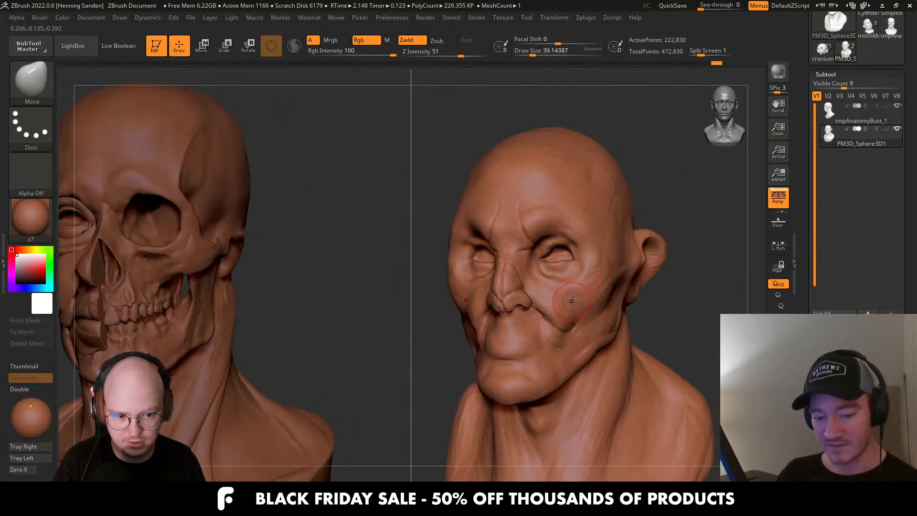
mouse_move(573, 270)
right_down()
mouse_move(604, 286)
mouse_move(584, 273)
right_up()
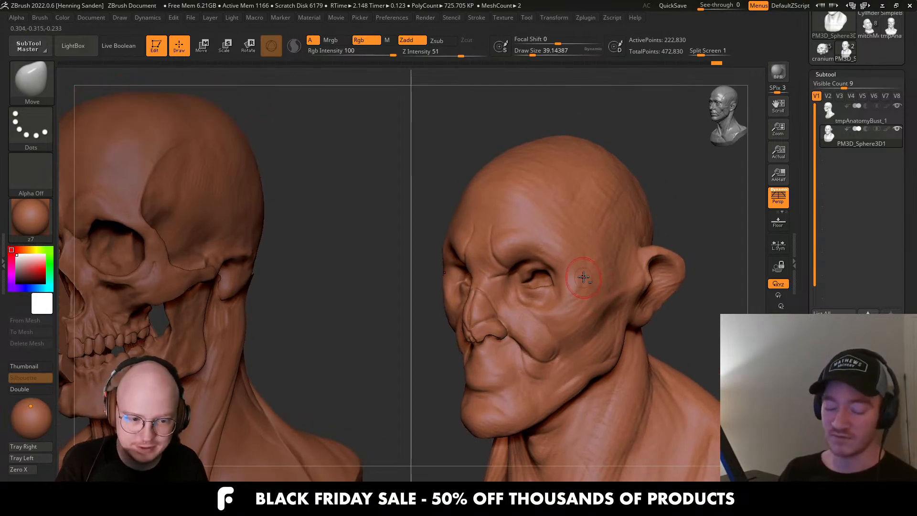
Switch to ClayBuildup_hs and refine the cheekbone below the outer eye at a draw size of about 33.
key(b)
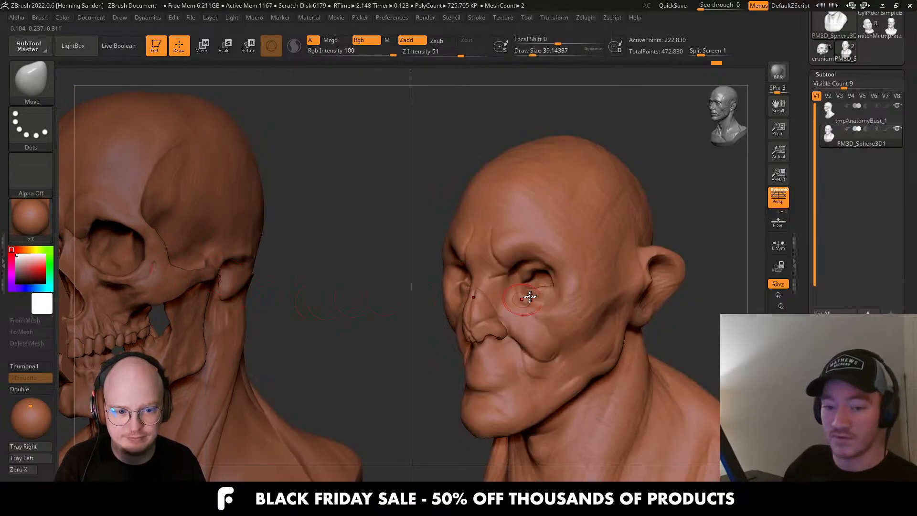
key(b)
key(c)
key(b)
key(s)
drag(575, 287, 573, 290)
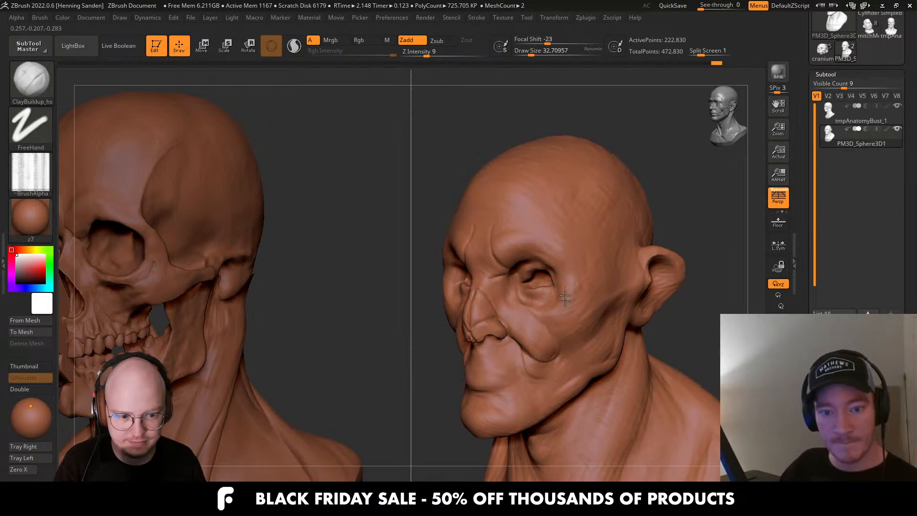
Refine the brow and temple with ClayBuildup_hs, using a draw size of about 54 reduced to about 44.
right_drag(582, 243, 578, 277)
key(s)
drag(579, 279, 584, 274)
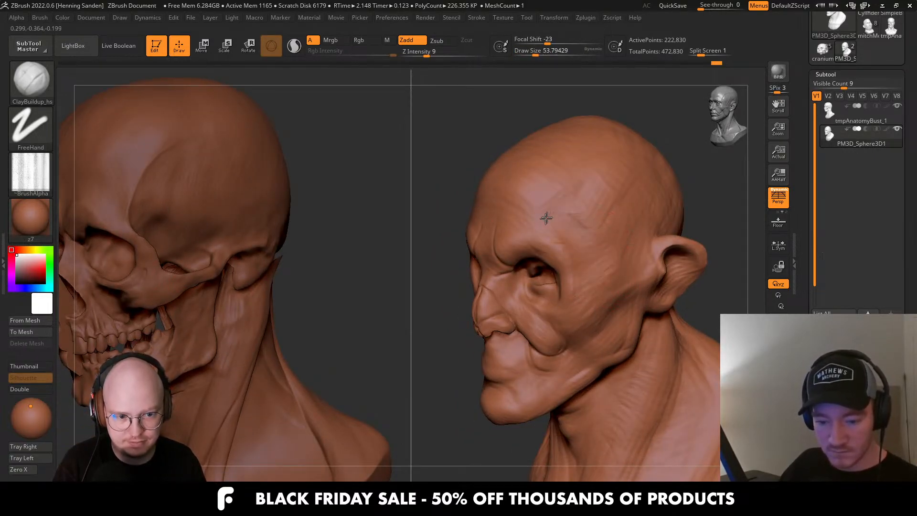
right_drag(533, 234, 552, 240)
key(s)
drag(551, 240, 549, 241)
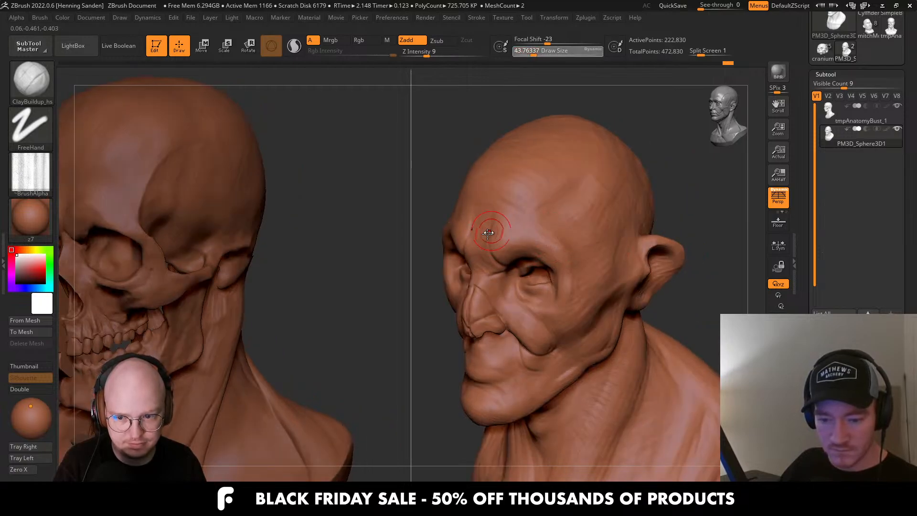
alt+right_drag(516, 242, 554, 244)
key(s)
drag(553, 244, 539, 245)
key(s)
mouse_move(560, 264)
shift+right_down()
mouse_move(588, 286)
mouse_move(585, 231)
mouse_move(580, 259)
mouse_move(608, 304)
mouse_move(596, 308)
mouse_move(600, 316)
mouse_move(580, 313)
shift+right_up()
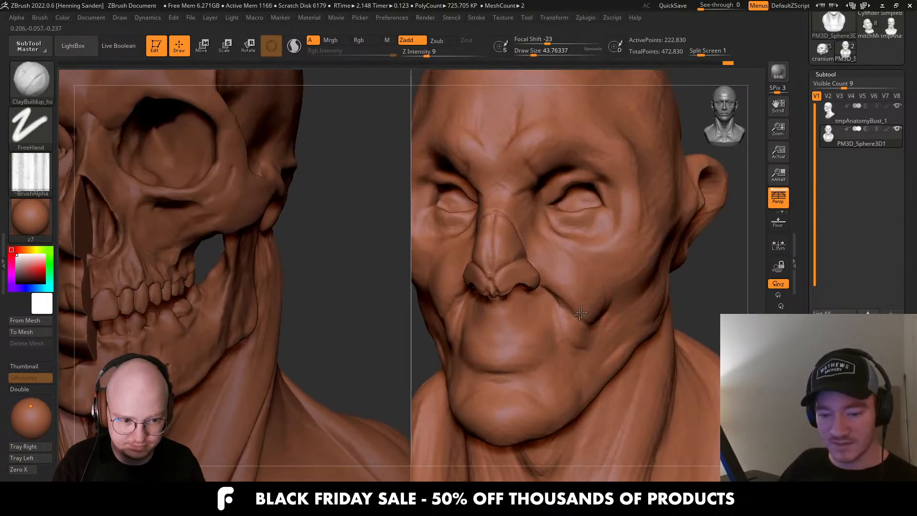
Smooth the nose's wing, tip and bridge creases with the Smooth brush at a draw size of about 44.
right_drag(554, 252, 502, 283)
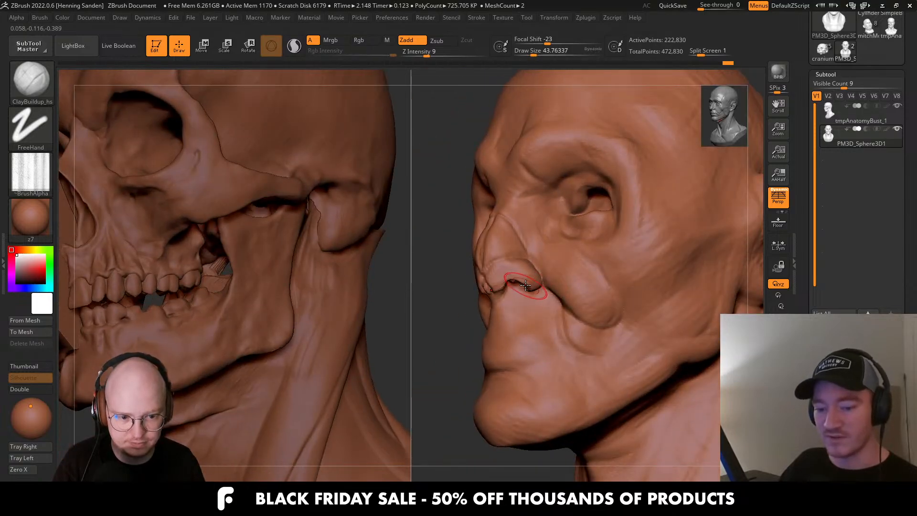
shift+drag(498, 287, 515, 281)
mouse_move(515, 281)
ctrl+right_down()
mouse_move(498, 241)
mouse_move(562, 282)
mouse_move(589, 414)
mouse_move(563, 334)
ctrl+right_up()
right_drag(564, 334, 518, 258)
shift+drag(494, 272, 490, 248)
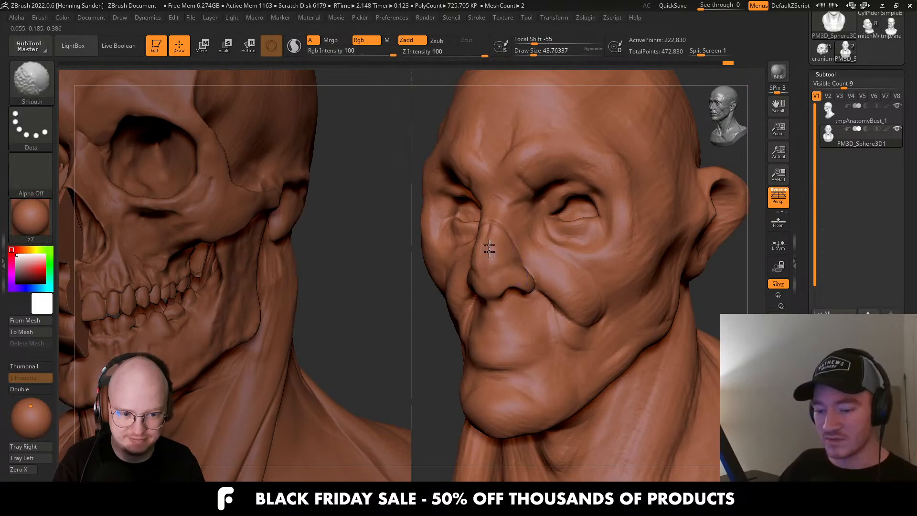
right_drag(516, 257, 509, 264)
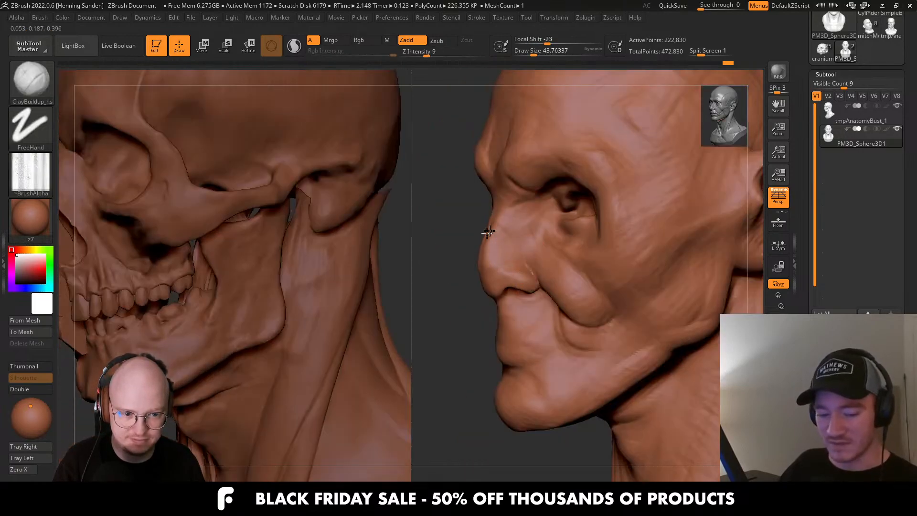
right_drag(488, 232, 517, 257)
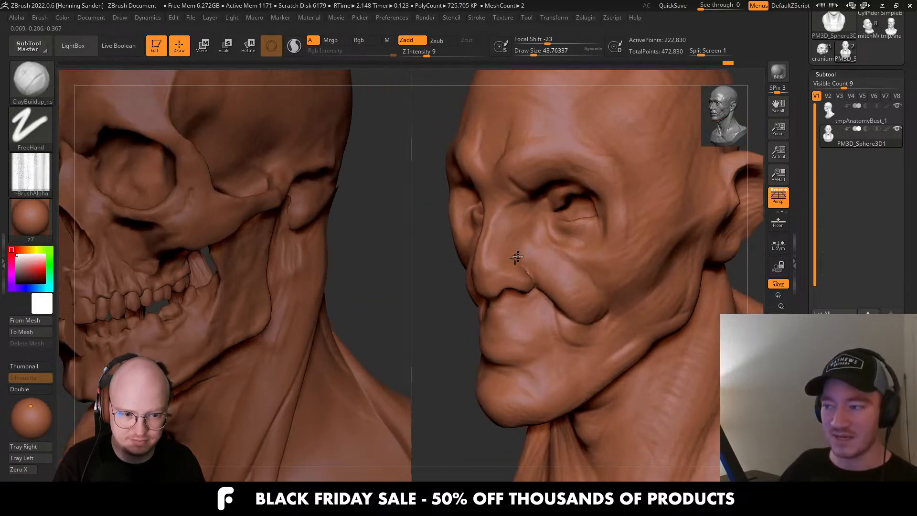
Build up the side of the neck down to the shoulder with ClayBuildup_hs, raising the draw size from about 54 to 74.
right_drag(496, 219, 602, 302)
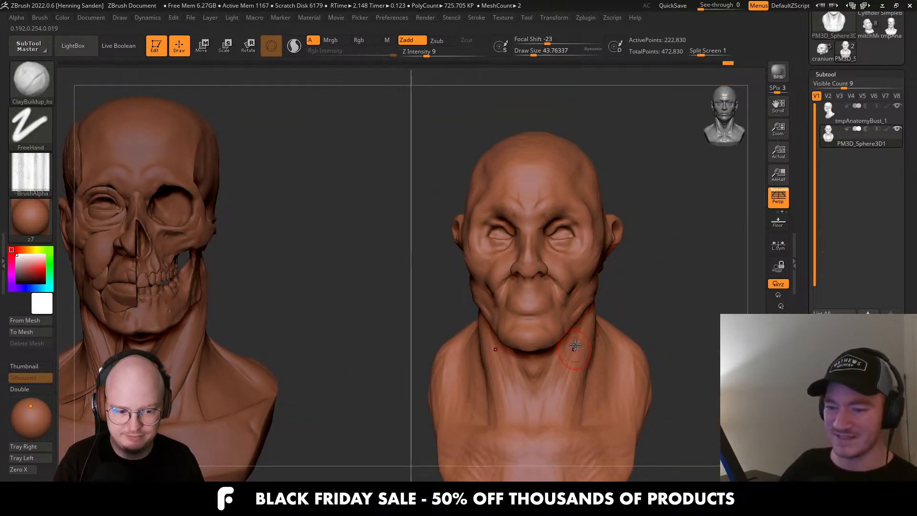
key(s)
drag(543, 404, 548, 408)
key(s)
right_drag(630, 337, 579, 331)
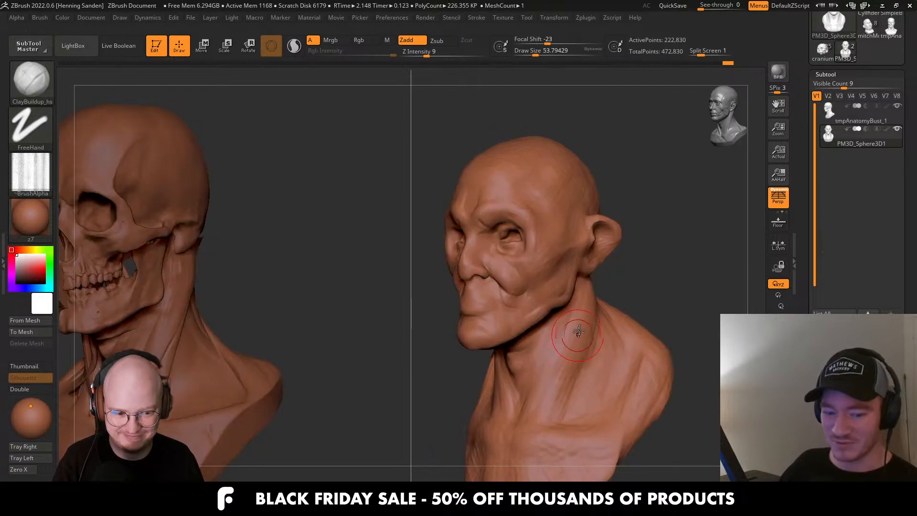
mouse_move(579, 331)
mouse_down()
mouse_move(589, 283)
mouse_move(572, 351)
mouse_up()
right_drag(621, 325, 584, 313)
key(s)
drag(587, 312, 590, 312)
mouse_move(636, 299)
right_down()
mouse_move(612, 305)
mouse_move(643, 313)
mouse_move(657, 337)
mouse_move(636, 306)
mouse_move(592, 329)
right_up()
right_drag(530, 376, 554, 346)
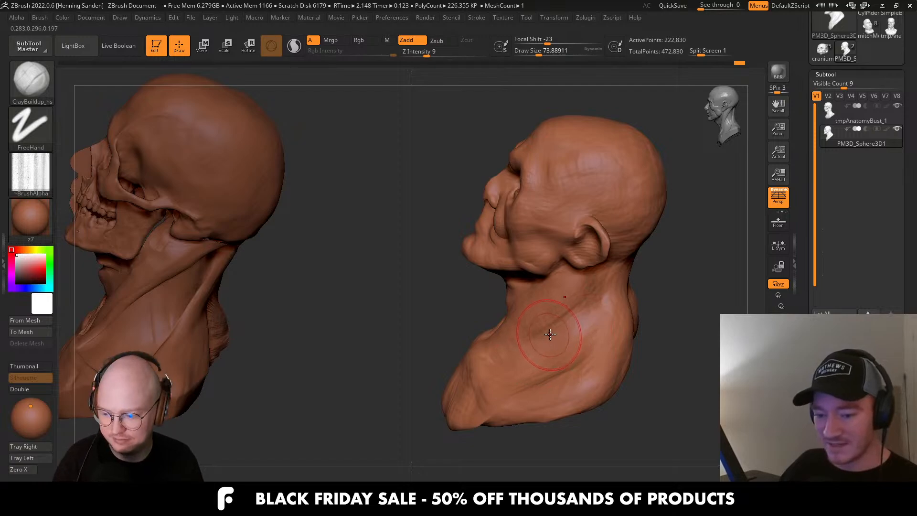
right_drag(550, 335, 536, 274)
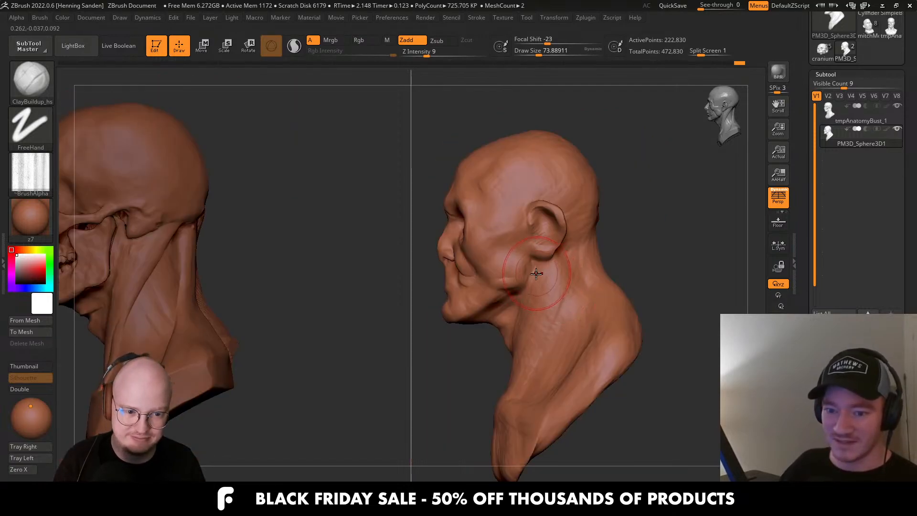
Switch to the Move brush and reshape the forehead and cranium profile, enlarging the draw size to about 217.
mouse_move(436, 189)
alt+right_down()
mouse_move(575, 248)
mouse_move(565, 254)
alt+right_up()
key(b)
key(m)
key(v)
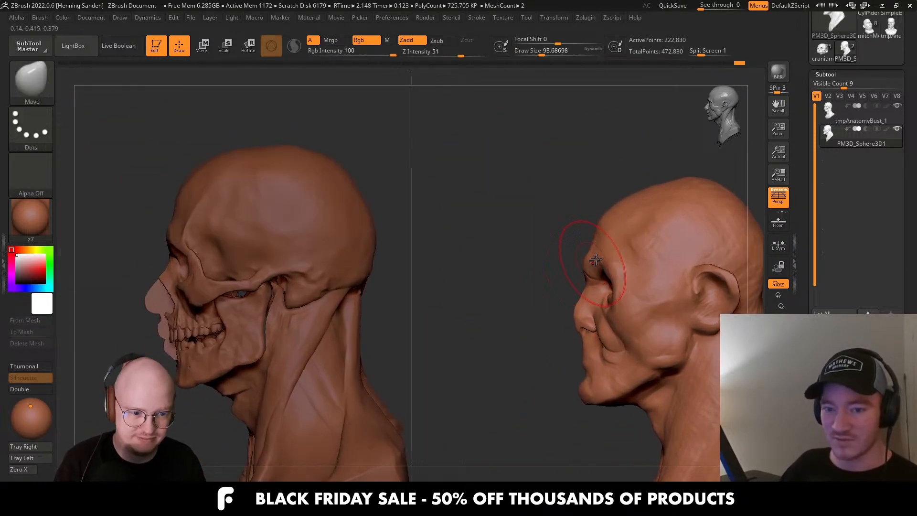
key(s)
drag(588, 238, 596, 238)
alt+right_drag(655, 214, 615, 224)
key(s)
drag(617, 223, 622, 222)
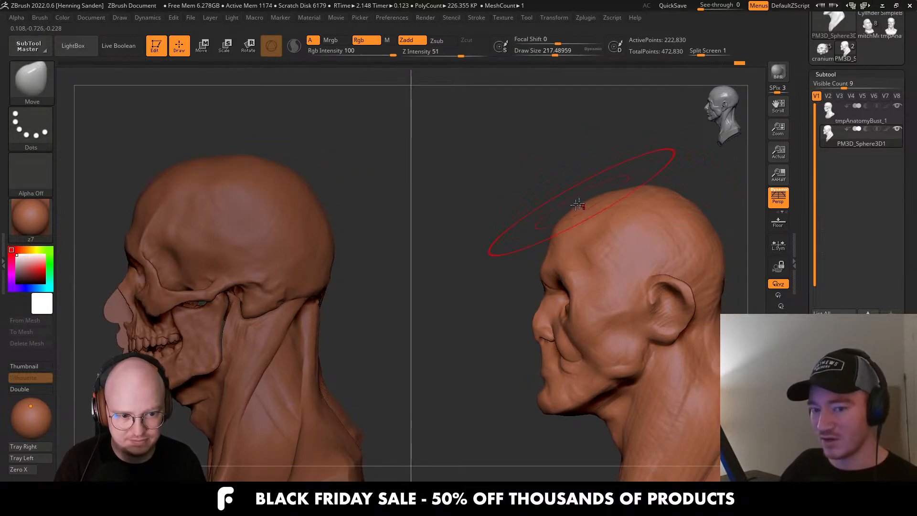
Adjust the ear's position against the head with the Move brush at a draw size of about 62.
right_drag(593, 258, 648, 254)
key(s)
drag(648, 254, 640, 254)
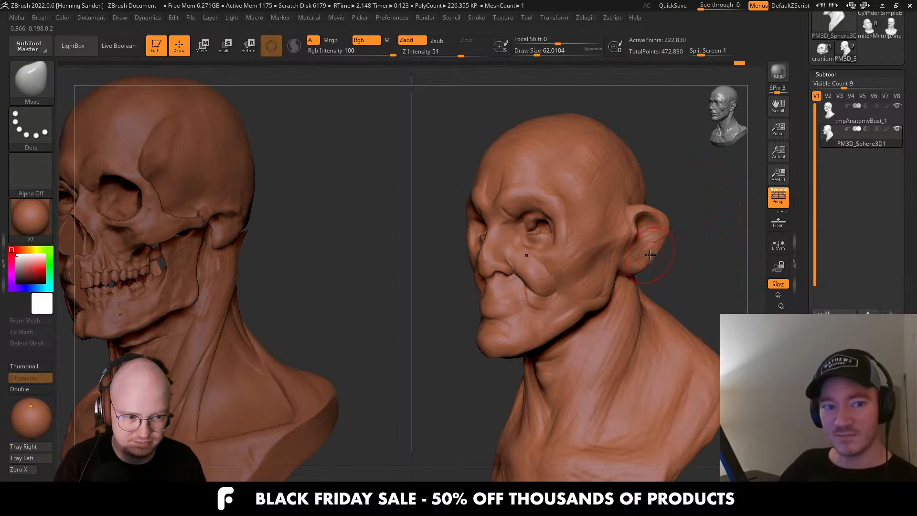
right_drag(658, 224, 656, 250)
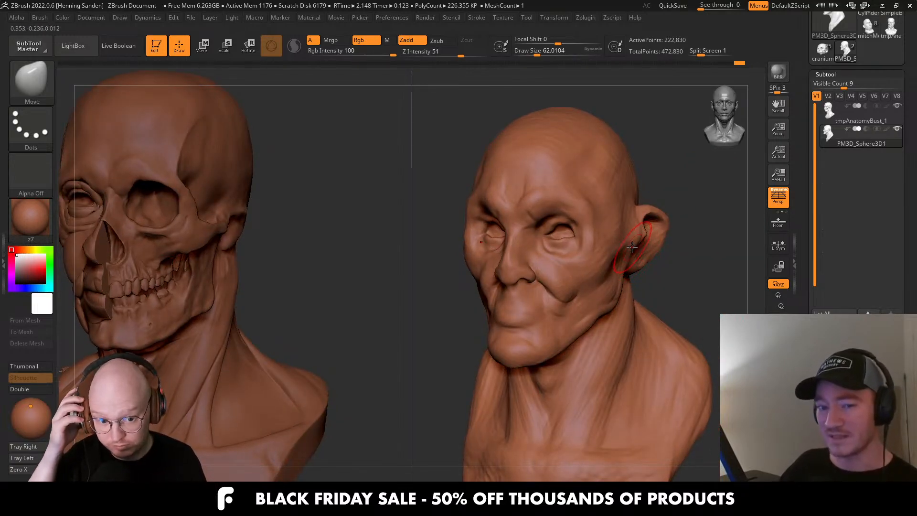
right_drag(659, 242, 667, 244)
Pull the ears upward and outward into a larger, pointed shape with the Move brush, using a draw size of about 158.
key(s)
click(658, 241)
key(s)
drag(662, 236, 669, 250)
key(s)
drag(663, 233, 674, 232)
alt+right_drag(675, 232, 620, 252)
ctrl+right_drag(619, 252, 624, 236)
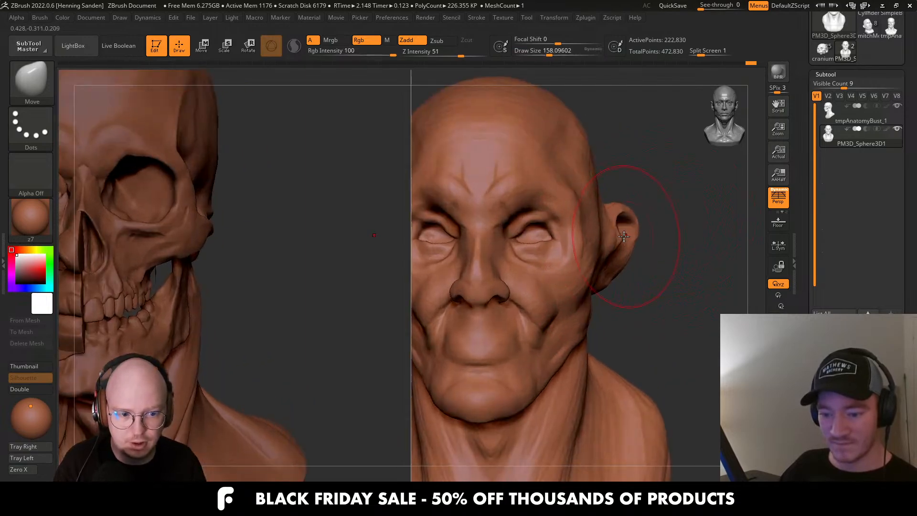
key(s)
drag(602, 240, 626, 231)
right_drag(630, 232, 616, 235)
mouse_move(622, 195)
mouse_down()
mouse_move(623, 185)
mouse_move(613, 209)
mouse_up()
key(ctrl+z)
key(s)
right_drag(636, 208, 650, 220)
Refine the ear's rim, tip and lobe with the Move brush, reducing the draw size from about 74 to 44.
key(s)
drag(619, 232, 616, 231)
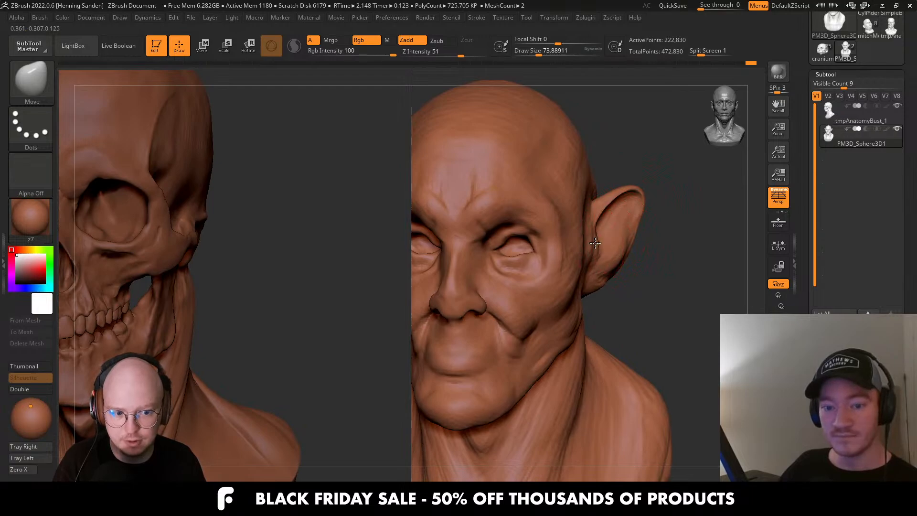
right_drag(595, 243, 651, 241)
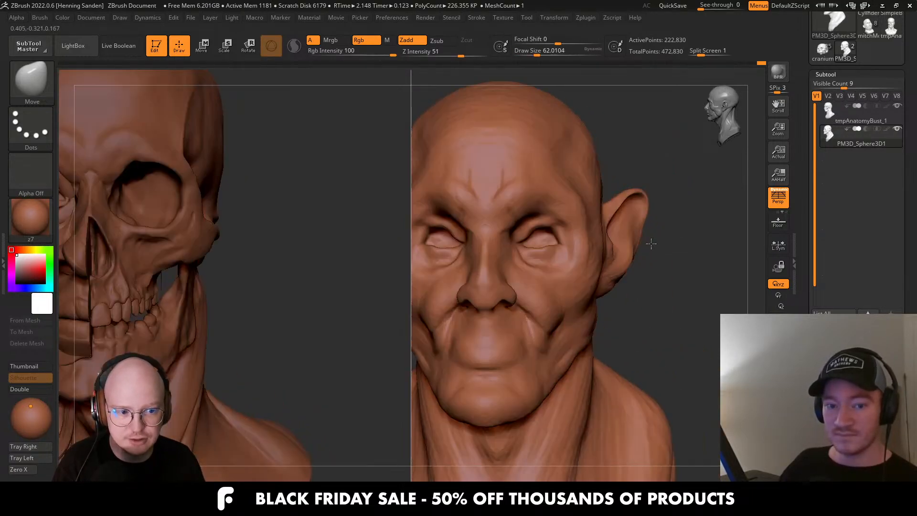
alt+right_drag(625, 277, 635, 235)
key(s)
drag(626, 246, 637, 247)
mouse_move(637, 246)
right_down()
mouse_move(627, 232)
mouse_move(639, 232)
mouse_move(616, 230)
mouse_move(647, 248)
right_up()
key(s)
drag(650, 248, 633, 248)
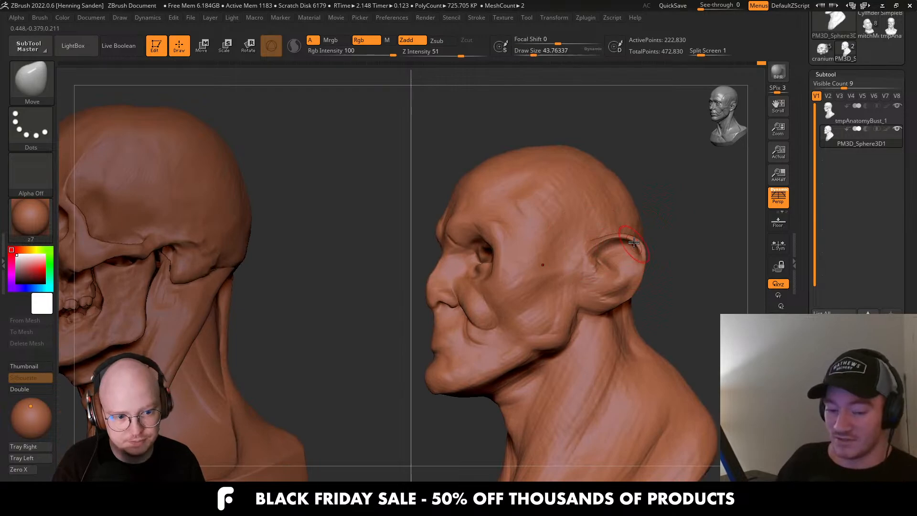
mouse_move(624, 239)
shift+right_down()
mouse_move(638, 249)
mouse_move(641, 286)
mouse_move(641, 252)
shift+right_up()
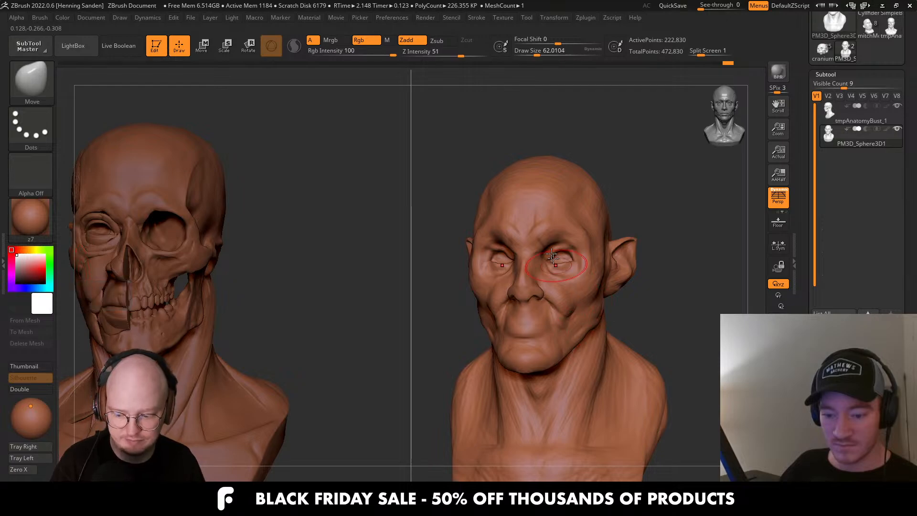
Lower the brow over the eye with the Move brush at a draw size of about 77.
mouse_move(544, 215)
right_down()
mouse_move(575, 308)
mouse_move(553, 238)
right_up()
mouse_move(553, 238)
mouse_down()
mouse_move(616, 227)
mouse_move(564, 229)
mouse_move(606, 228)
mouse_move(583, 204)
mouse_move(604, 210)
mouse_up()
mouse_move(604, 210)
right_down()
mouse_move(597, 238)
mouse_move(616, 237)
right_up()
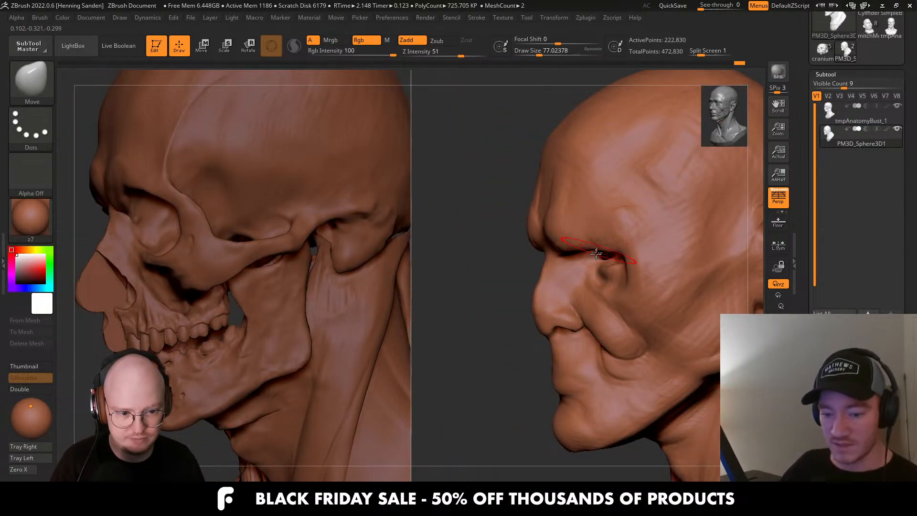
Pull the nose into a longer, hooked profile in side view with the Move brush at draw sizes of about 51 to 71.
right_drag(565, 286, 525, 307)
mouse_move(525, 307)
mouse_down()
mouse_move(508, 313)
mouse_move(525, 272)
mouse_up()
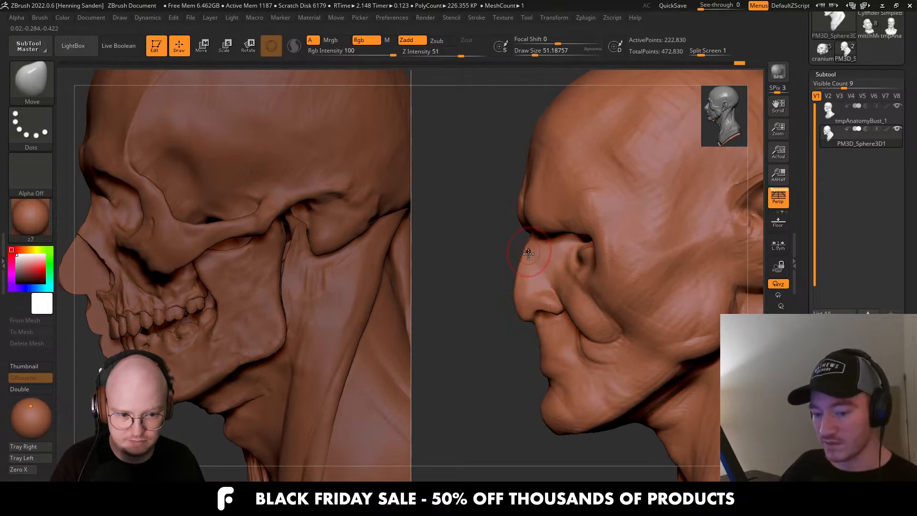
right_drag(524, 260, 568, 265)
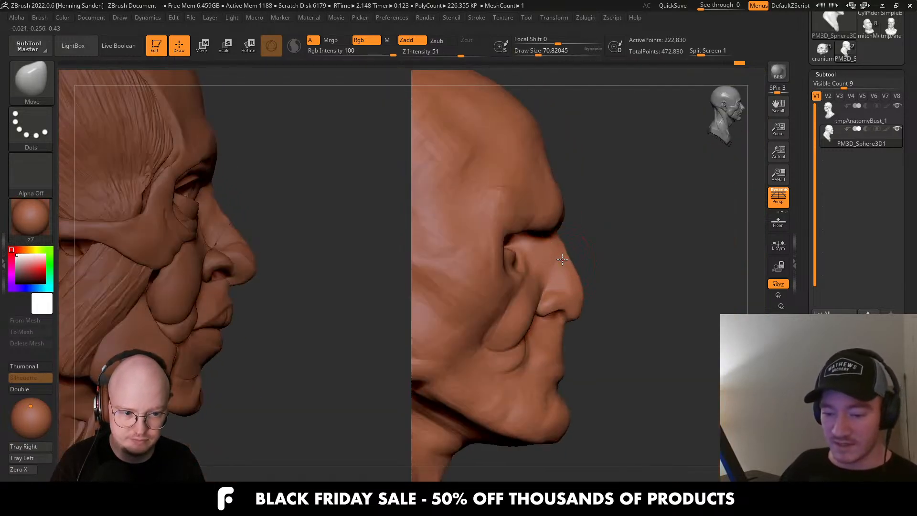
key(s)
drag(561, 271, 555, 271)
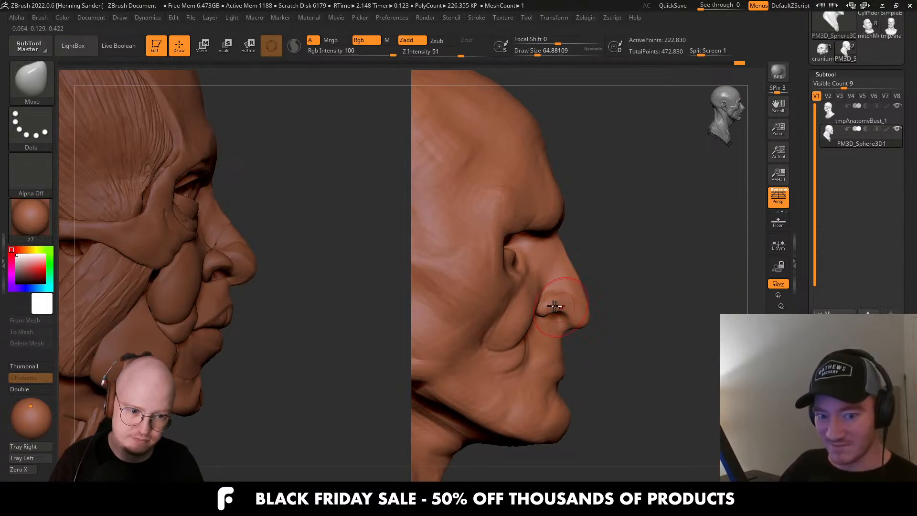
Flatten the brows and adjust the inner eye area with the Move brush at a draw size of about 112.
right_drag(555, 310, 483, 327)
key(s)
drag(496, 329, 510, 326)
right_drag(516, 325, 435, 318)
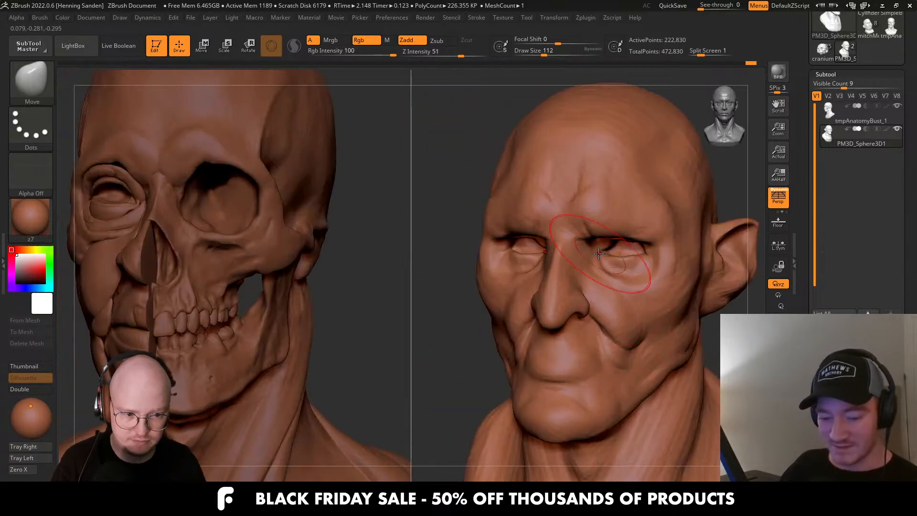
drag(599, 253, 602, 255)
right_drag(592, 260, 633, 263)
drag(608, 259, 584, 253)
Switch to ClayBuildup_hs and build up the inner brow beside the nose bridge.
key(s)
key(b)
key(c)
key(b)
key(s)
right_drag(616, 254, 578, 256)
key(s)
drag(583, 237, 579, 237)
drag(581, 224, 577, 233)
Refine the brow ridge above the eye with ClayBuildup_hs, reducing the draw size from about 59 to 49.
right_drag(549, 231, 578, 231)
key(s)
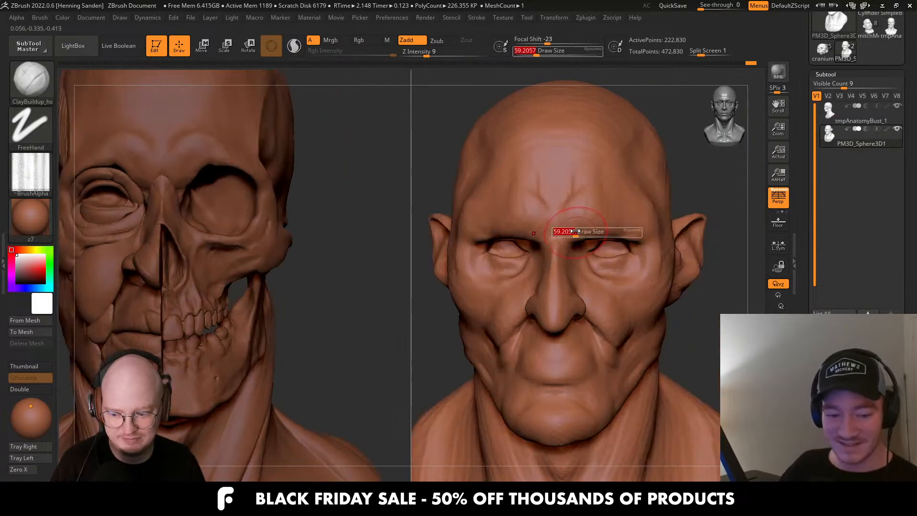
drag(578, 231, 573, 232)
mouse_move(518, 227)
right_down()
mouse_move(550, 225)
mouse_move(566, 258)
right_up()
key(s)
drag(562, 250, 566, 249)
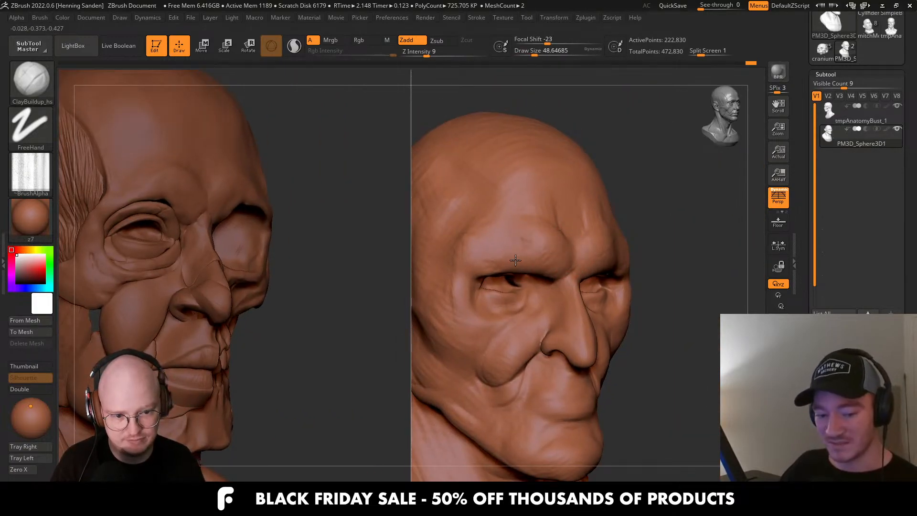
Set the ClayBuildup brush's draw size to about 41 and inspect the old man's brow and eyes from several angles.
mouse_move(31, 173)
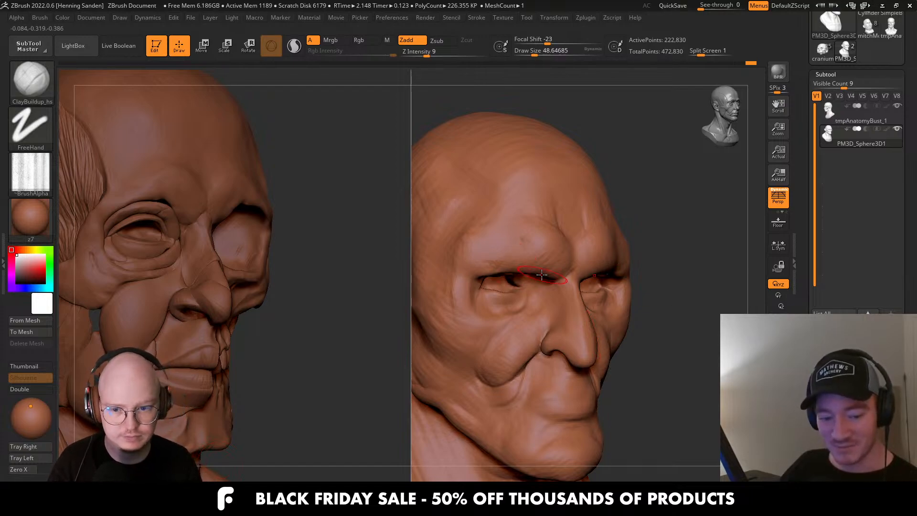
mouse_move(543, 275)
right_down()
mouse_move(560, 273)
mouse_move(549, 262)
mouse_move(506, 285)
mouse_move(518, 273)
mouse_move(522, 294)
right_up()
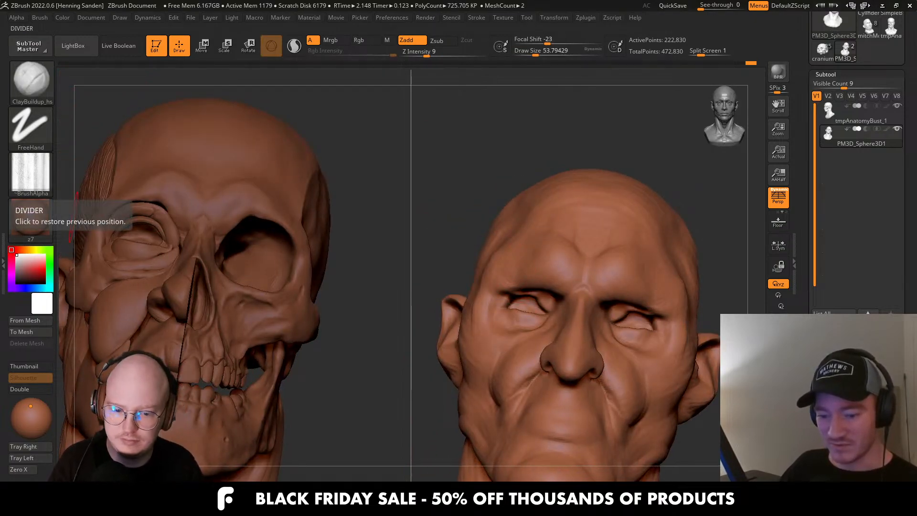
right_drag(524, 297, 529, 291)
key(s)
drag(530, 290, 527, 291)
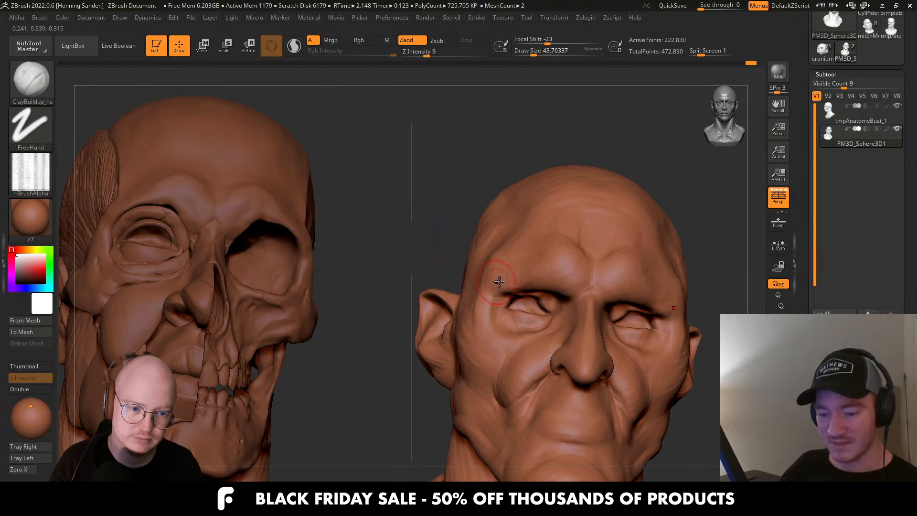
right_drag(499, 282, 564, 282)
right_drag(498, 242, 508, 239)
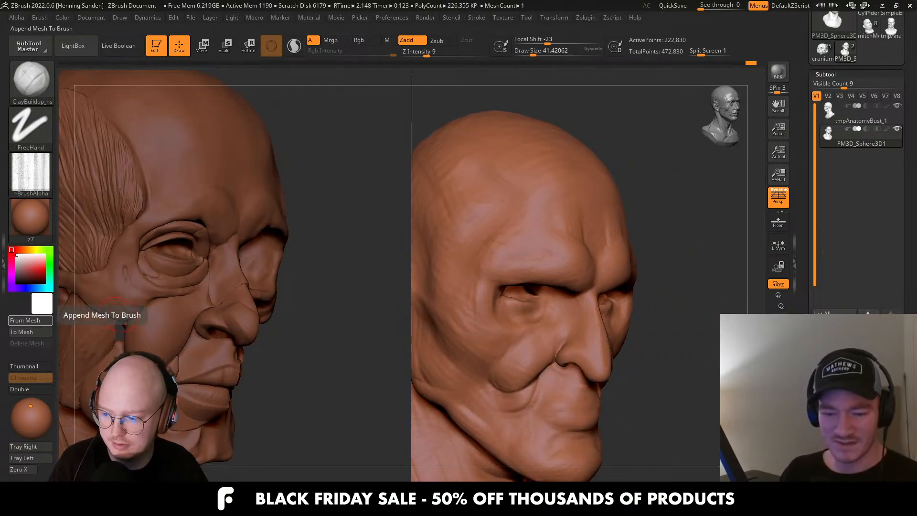
Switch to the browser and open the FlippedNormals Exclusives creator page in a new tab from the Introduction to Anatomy page.
drag(0, 253, 553, 0)
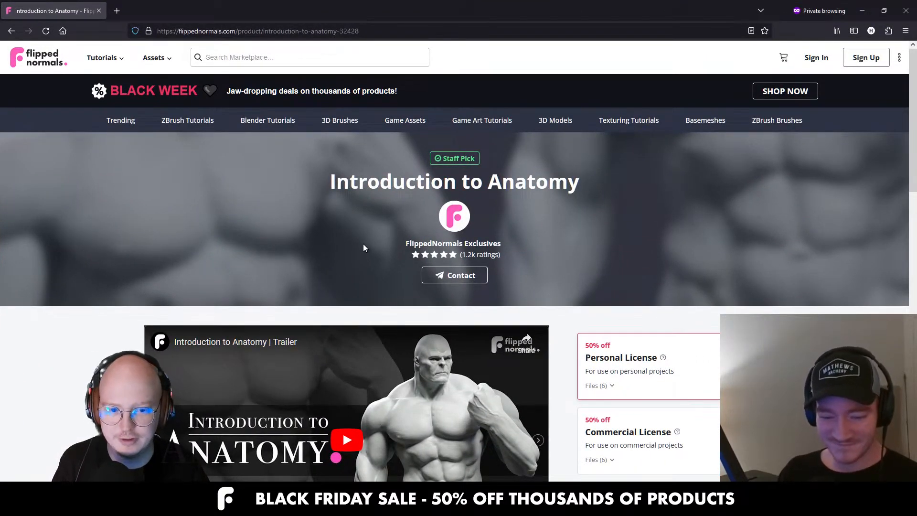
middle_click(466, 246)
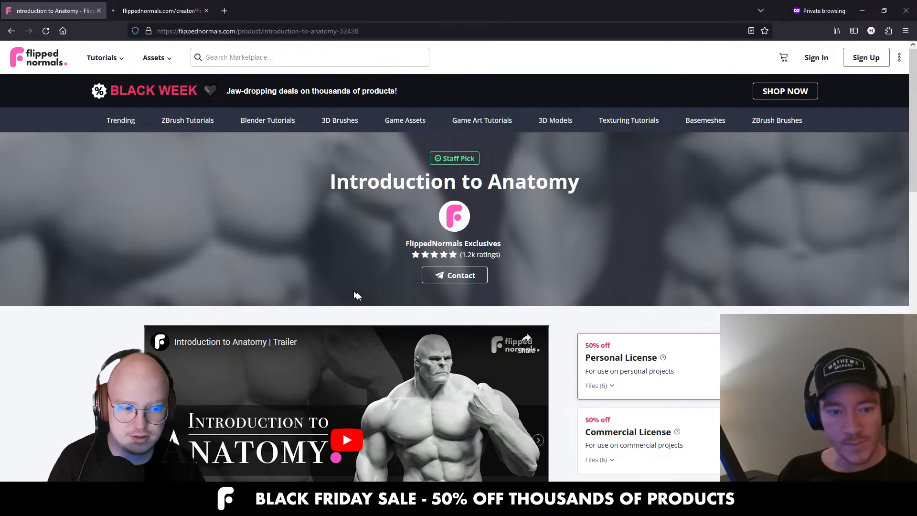
View the Introduction to Anatomy gallery enlarged, from the posed muscular figures through to the annotated forearm muscles, and close it.
scroll(379, 293, down, 3)
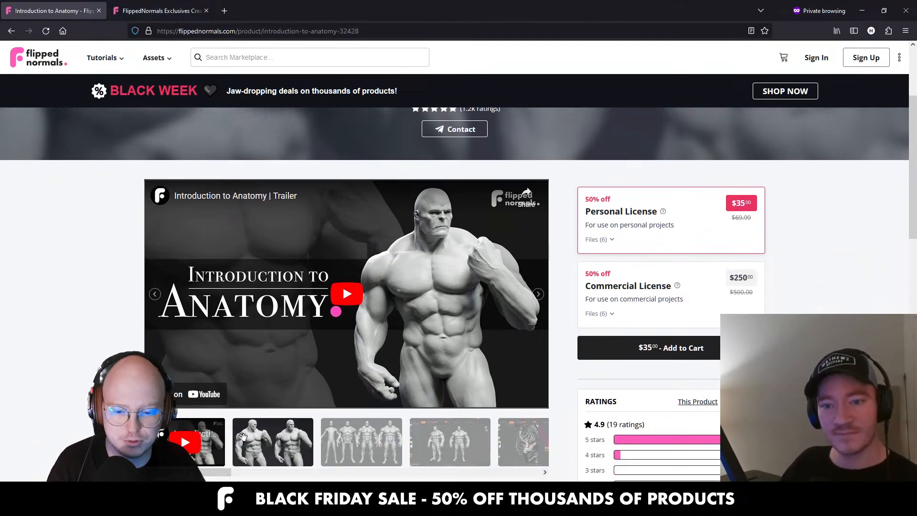
click(243, 436)
click(320, 296)
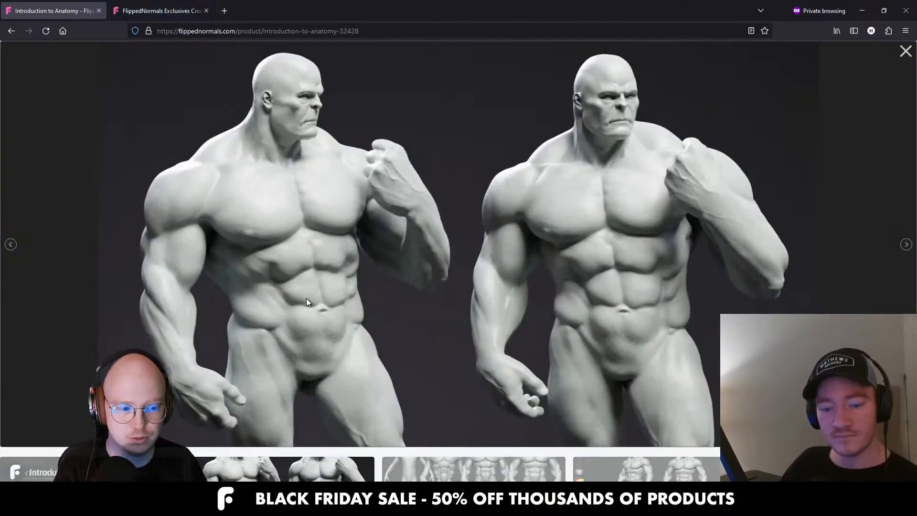
key(Right)
key(Right)
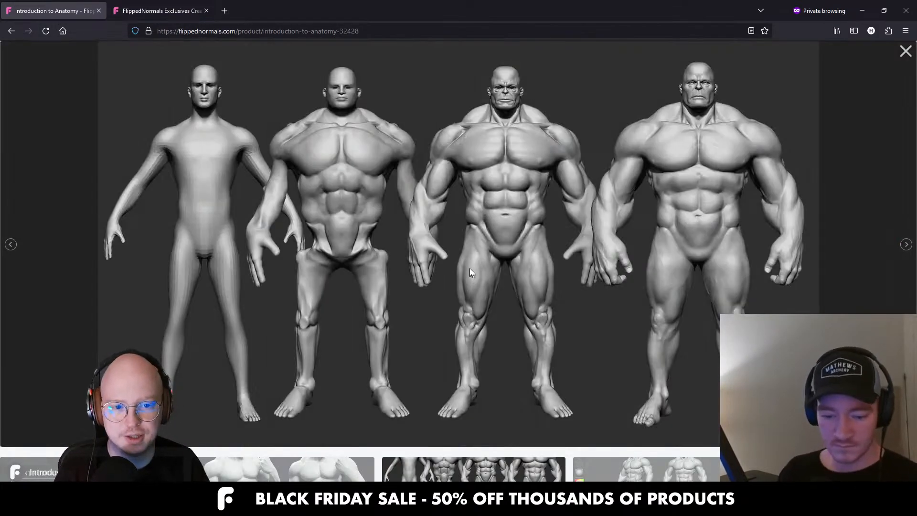
key(Right)
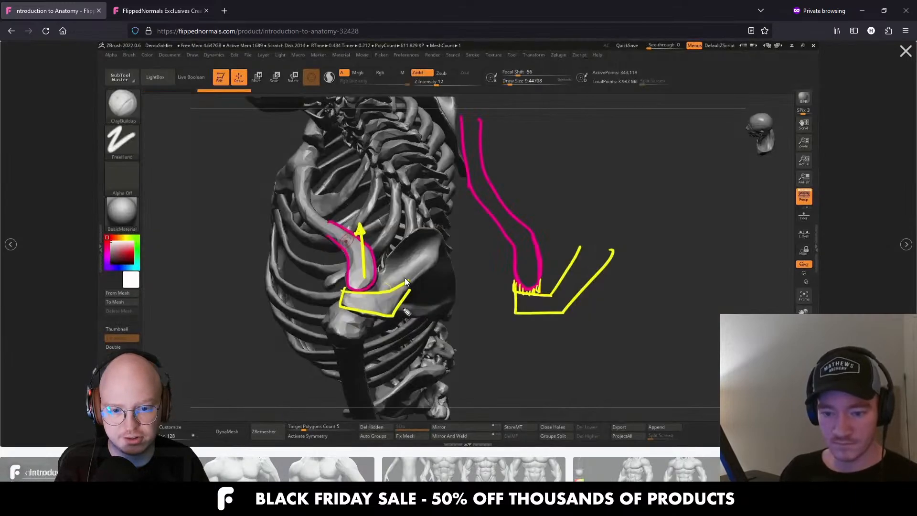
key(Right)
key(Right)
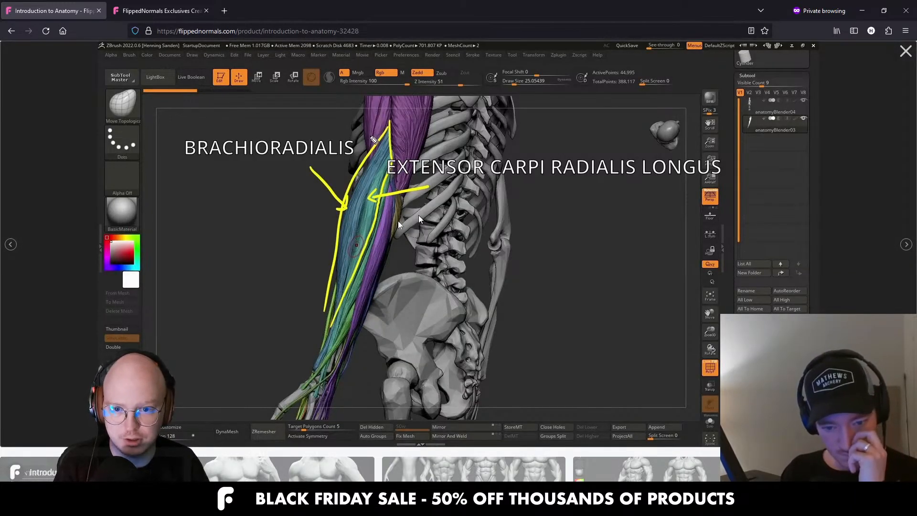
key(Escape)
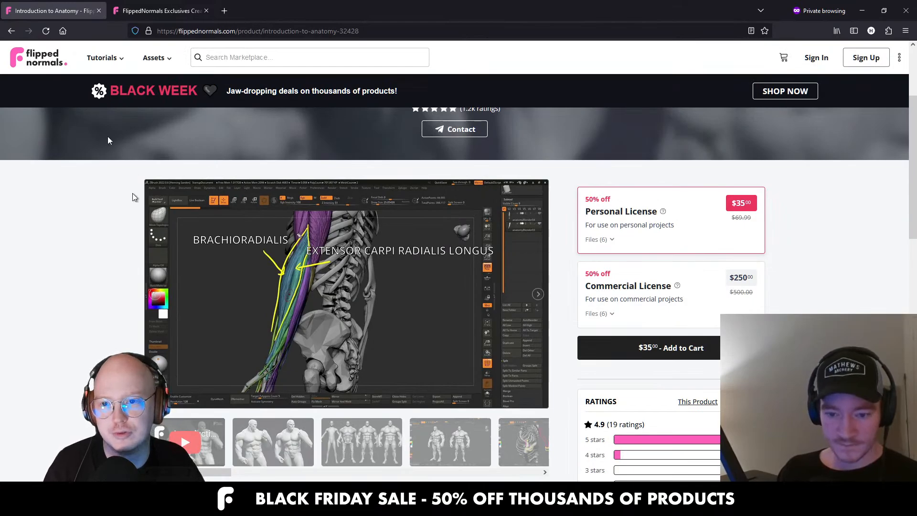
Reopen the enlarged gallery and display the image showing two views of the posed muscular figure.
mouse_move(102, 58)
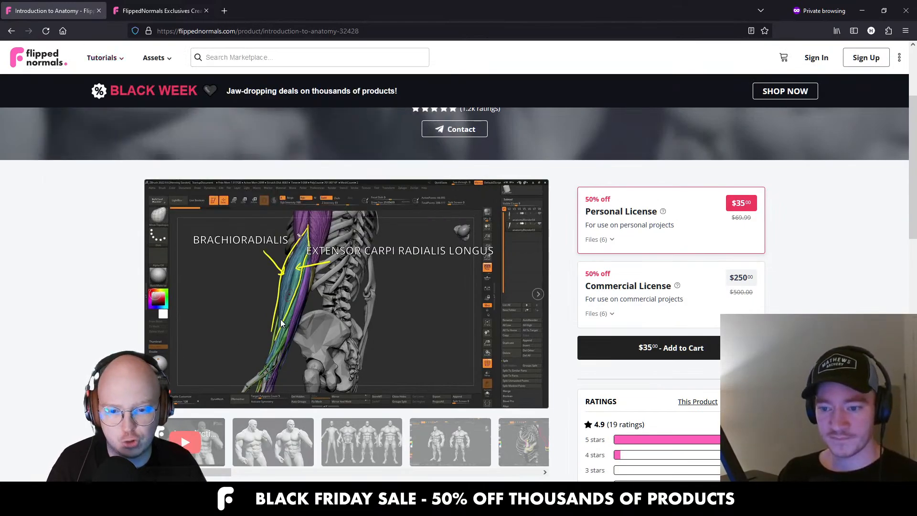
click(280, 319)
click(333, 470)
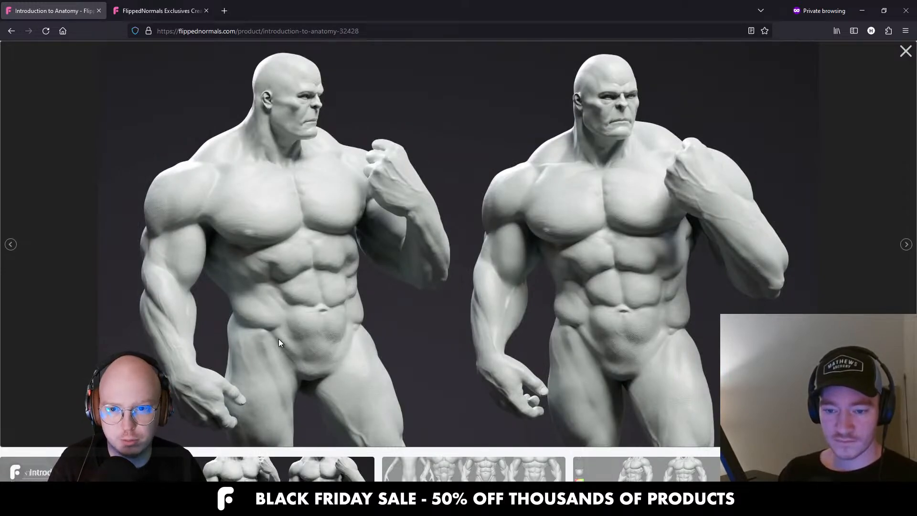
Look over the FlippedNormals Exclusives products, sorting them by Best Selling and back to Trending.
key(ctrl+Tab)
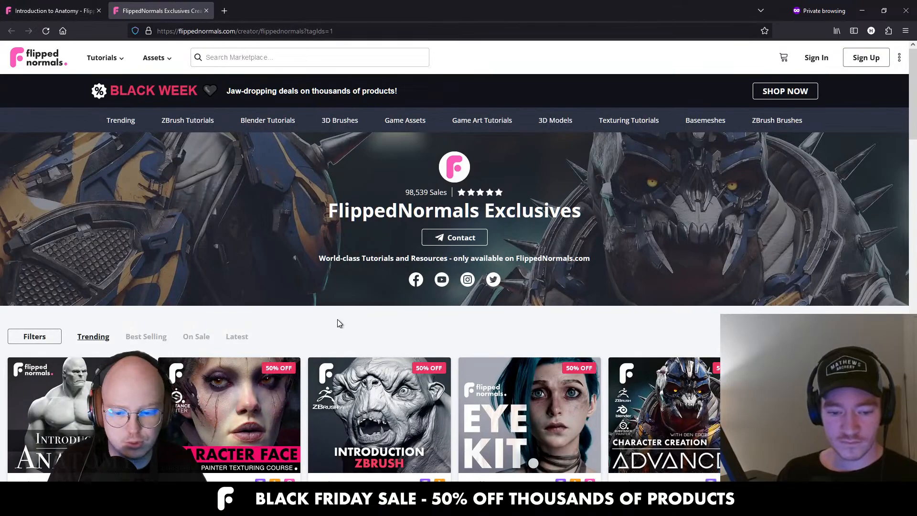
scroll(337, 320, down, 4)
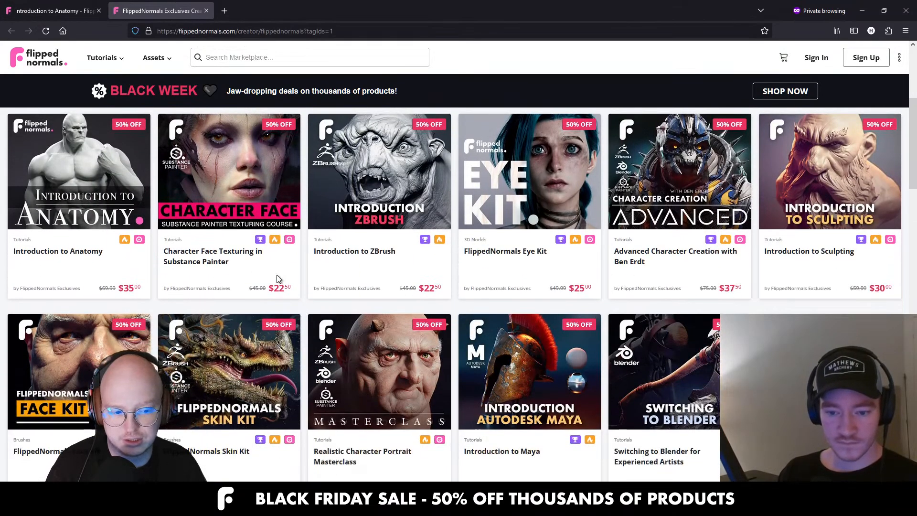
scroll(277, 275, down, 3)
scroll(227, 288, up, 4)
scroll(226, 288, up, 2)
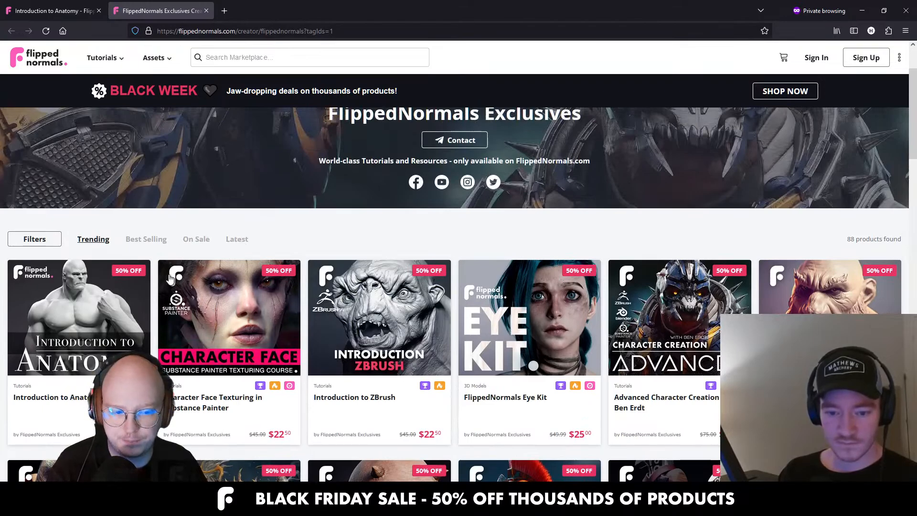
click(160, 243)
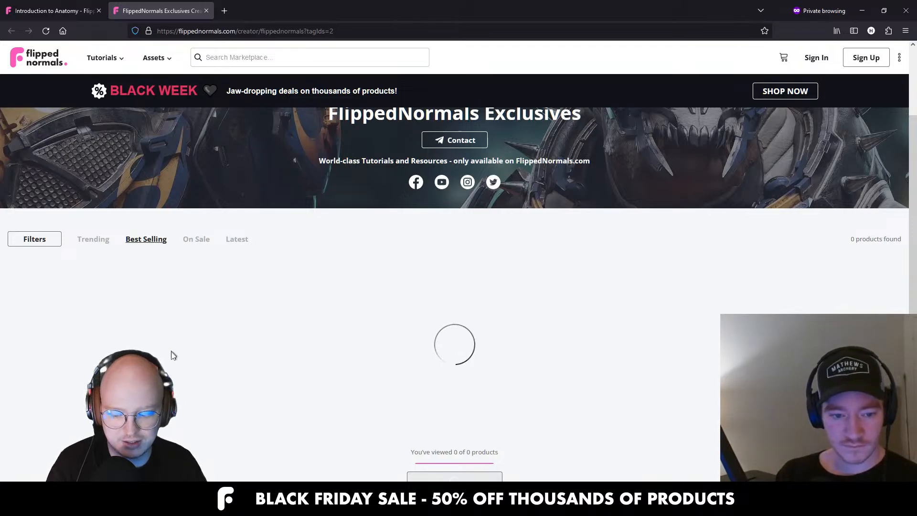
click(94, 239)
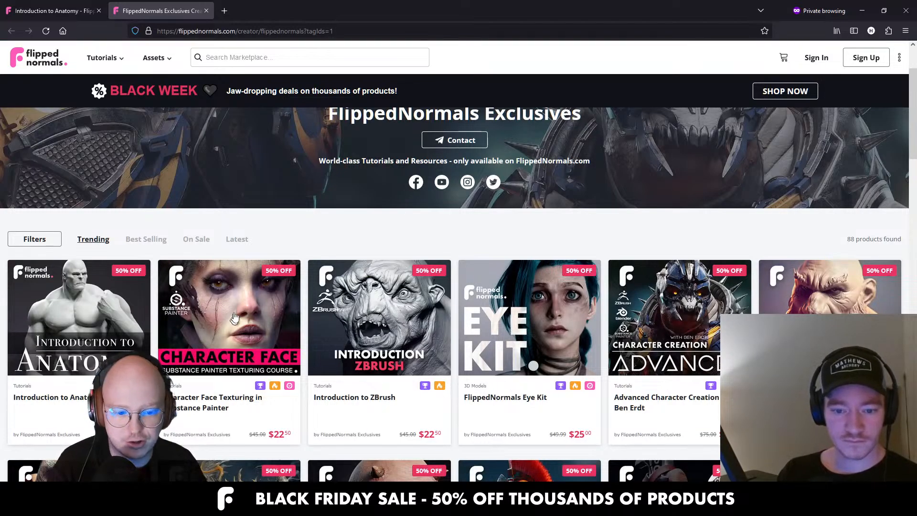
Browse the trending FlippedNormals Exclusives products far down the list and return to the start of the page.
scroll(240, 287, down, 3)
scroll(290, 239, down, 4)
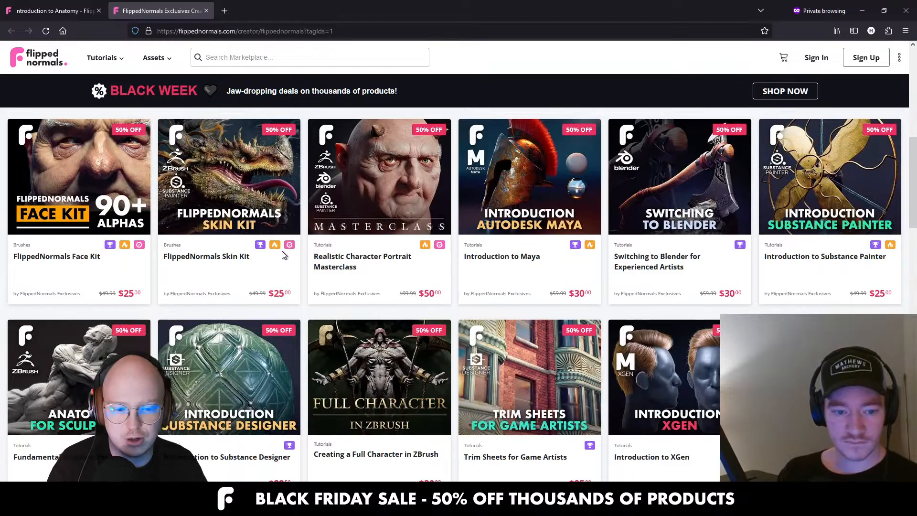
scroll(284, 251, down, 3)
scroll(276, 264, down, 1)
scroll(276, 264, down, 7)
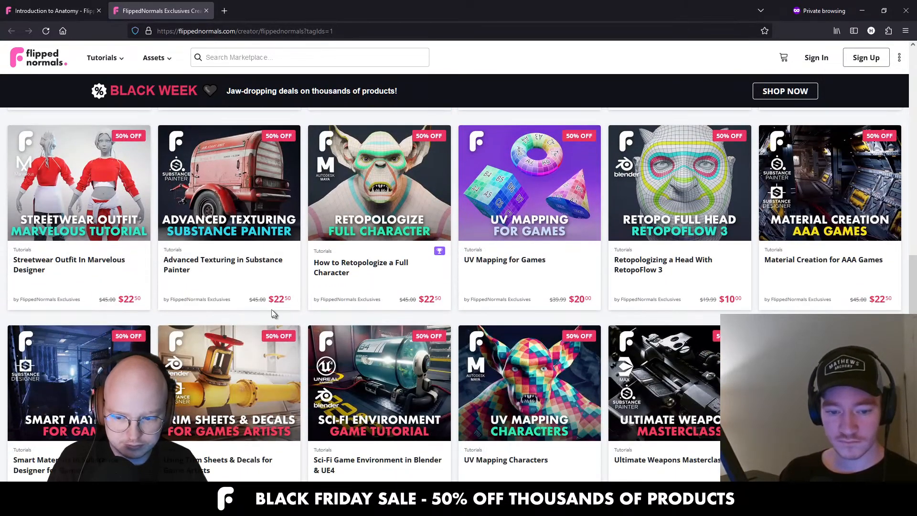
scroll(275, 264, down, 4)
scroll(276, 264, down, 4)
scroll(274, 302, down, 3)
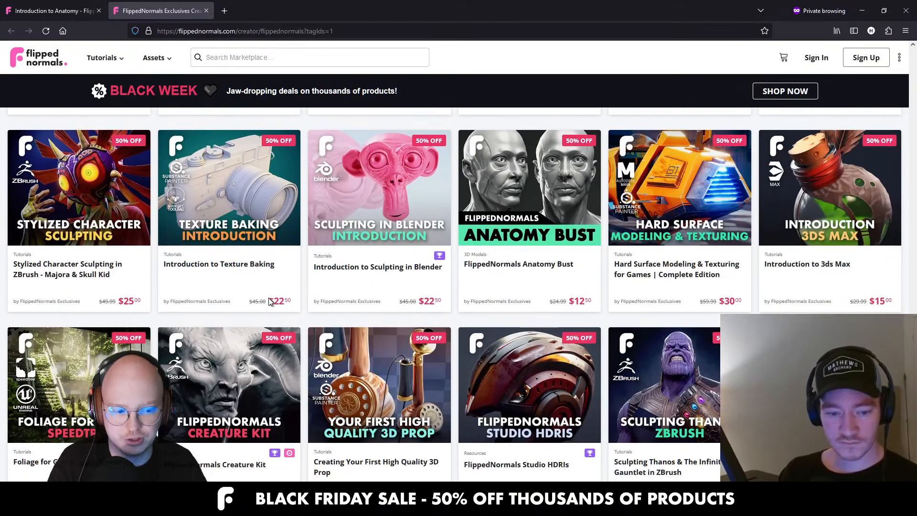
scroll(273, 302, down, 3)
scroll(396, 287, up, 20)
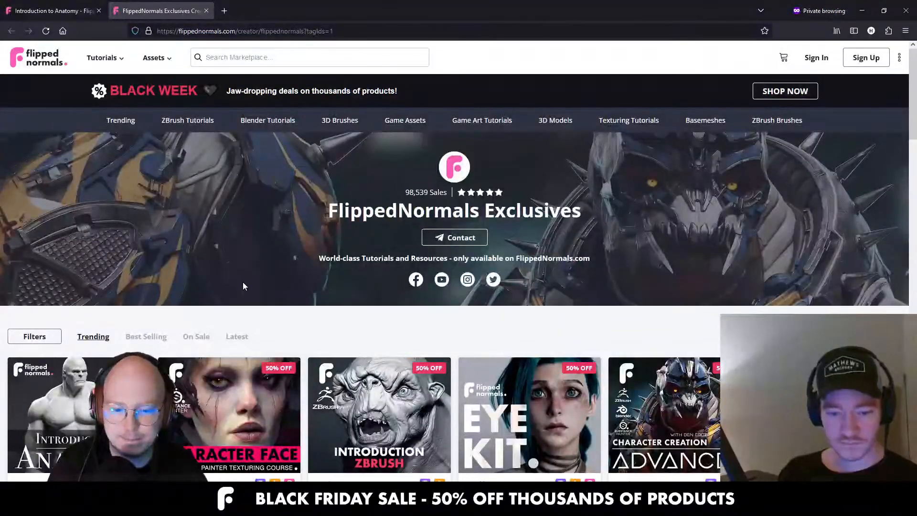
Return to the Introduction to Anatomy page, expand its full description, and review the contents, chapter list and related training links.
click(53, 11)
click(312, 234)
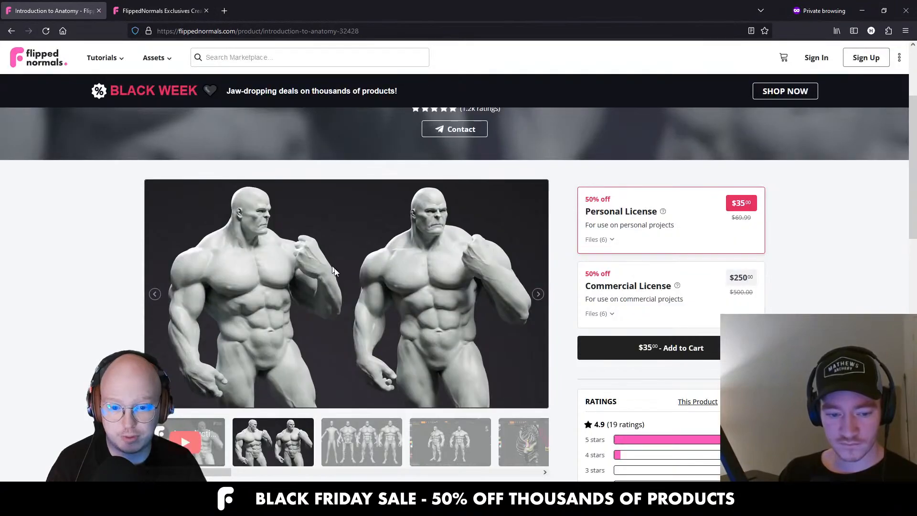
scroll(181, 239, down, 15)
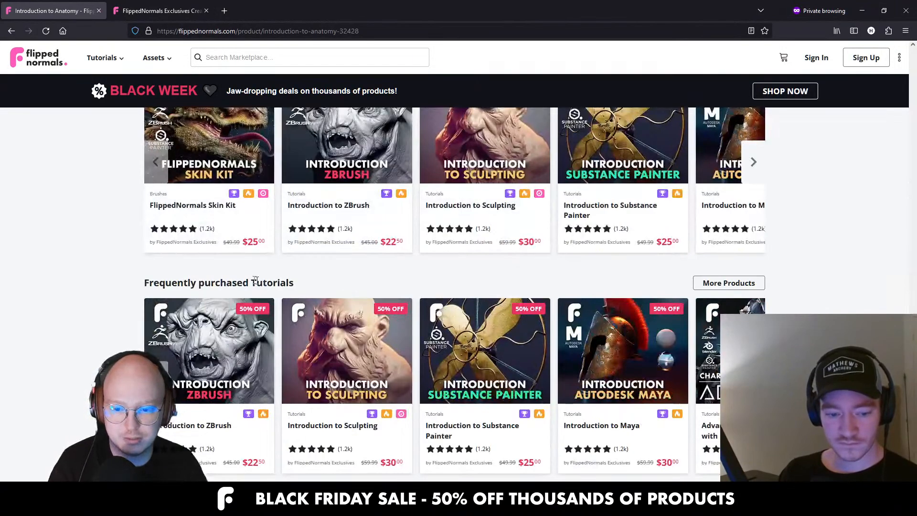
scroll(190, 262, up, 5)
click(165, 272)
scroll(166, 272, down, 10)
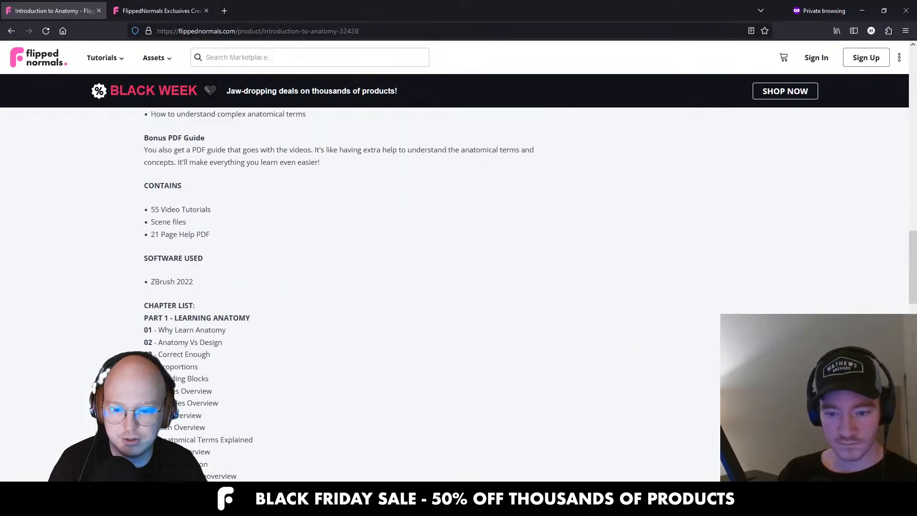
scroll(193, 289, down, 10)
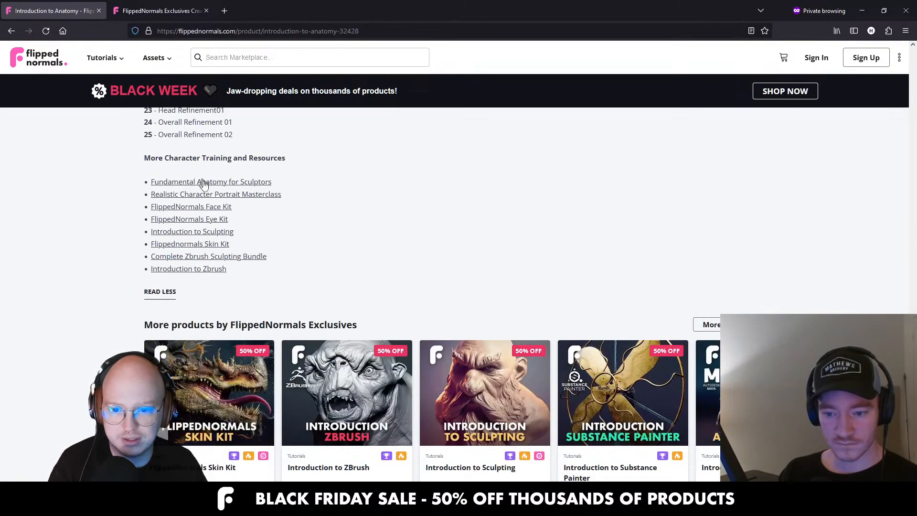
Open the linked Introduction to Sculpting page in a new tab, select its web address, and switch to the other window.
middle_click(212, 233)
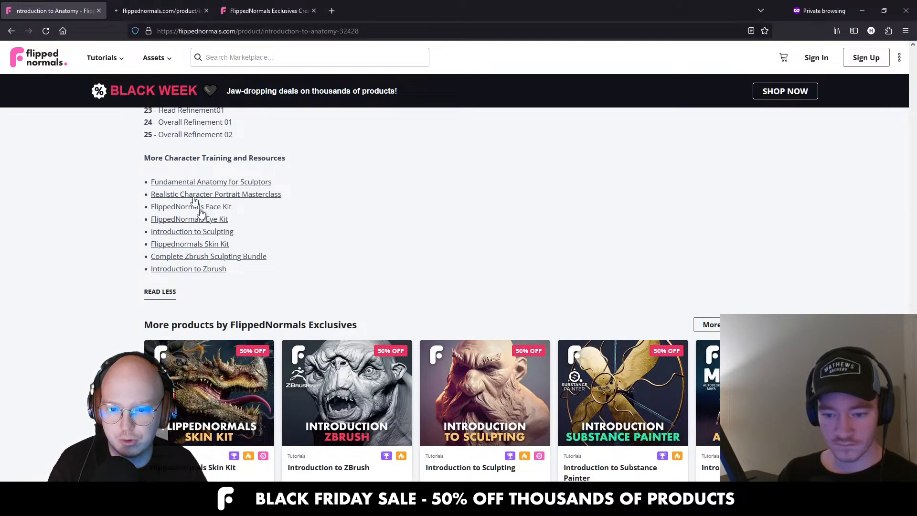
click(138, 12)
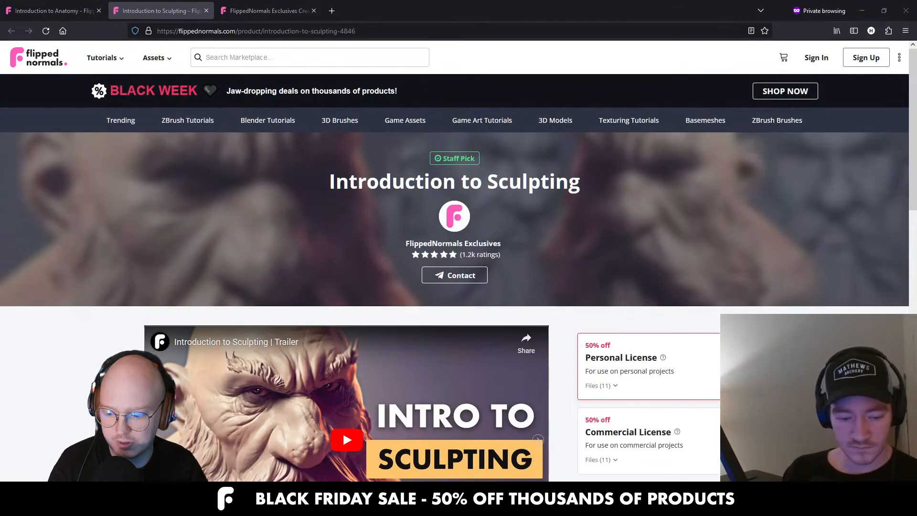
click(283, 31)
key(alt+Tab)
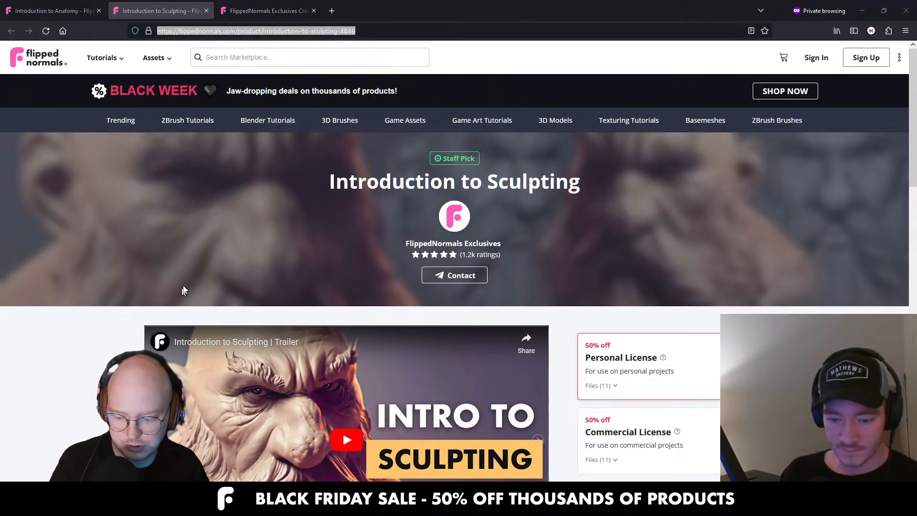
Return to the Introduction to Anatomy page, select its web address, and switch to the other window.
scroll(281, 260, down, 1)
click(264, 11)
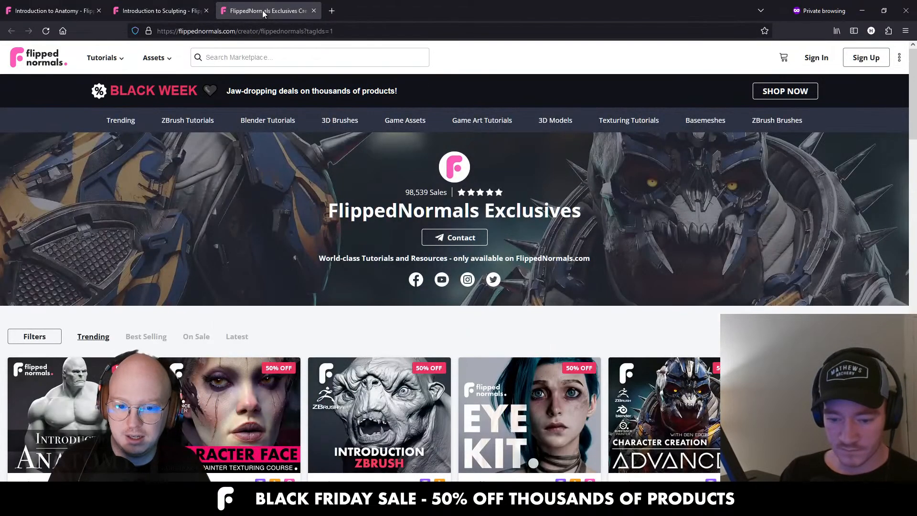
click(53, 10)
click(227, 31)
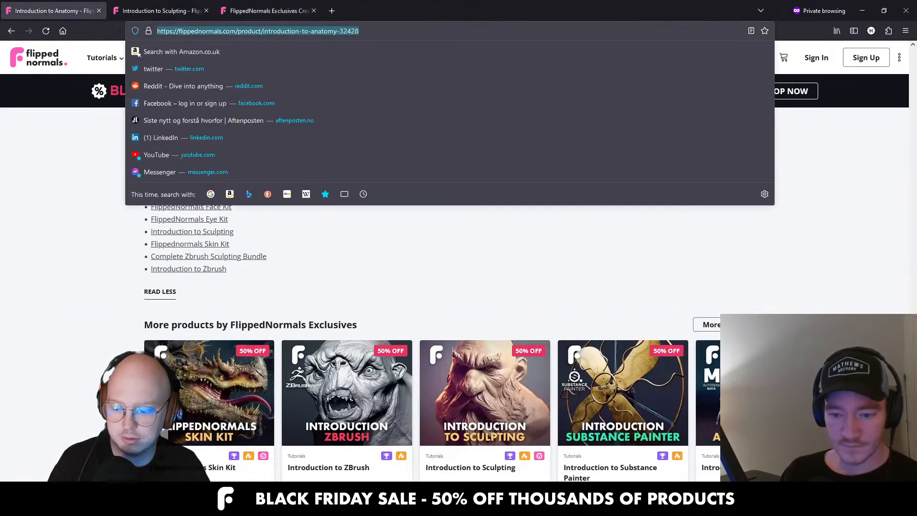
key(alt+Tab)
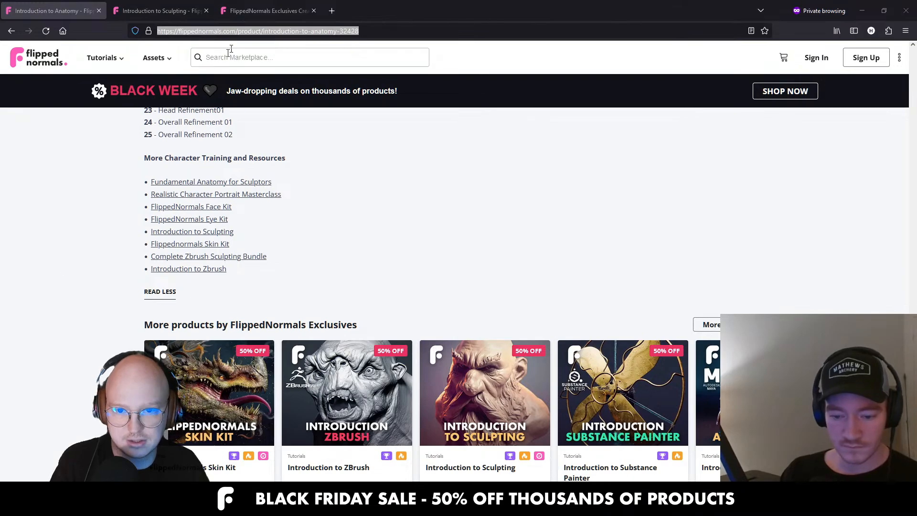
Go back to the FlippedNormals Exclusives page, select its web address, and switch away from the browser to ZBrush.
click(267, 11)
scroll(289, 43, down, 3)
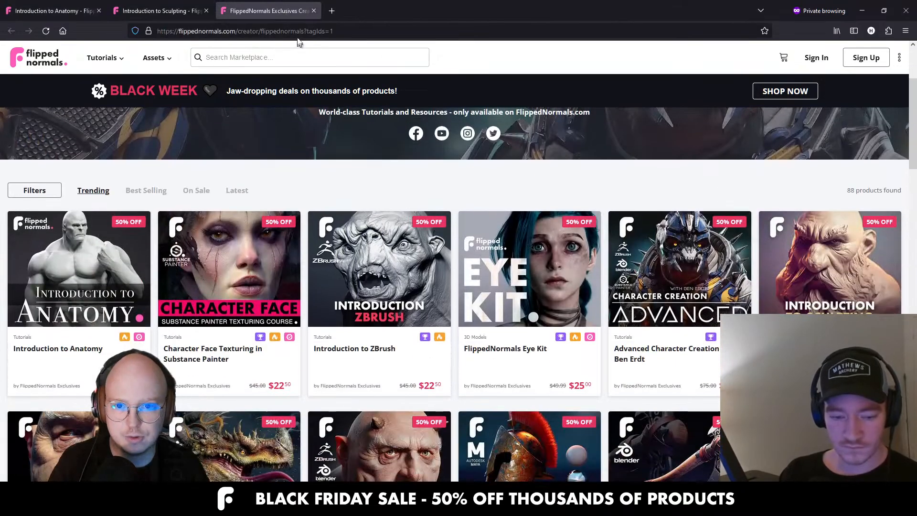
click(298, 31)
key(alt+Tab)
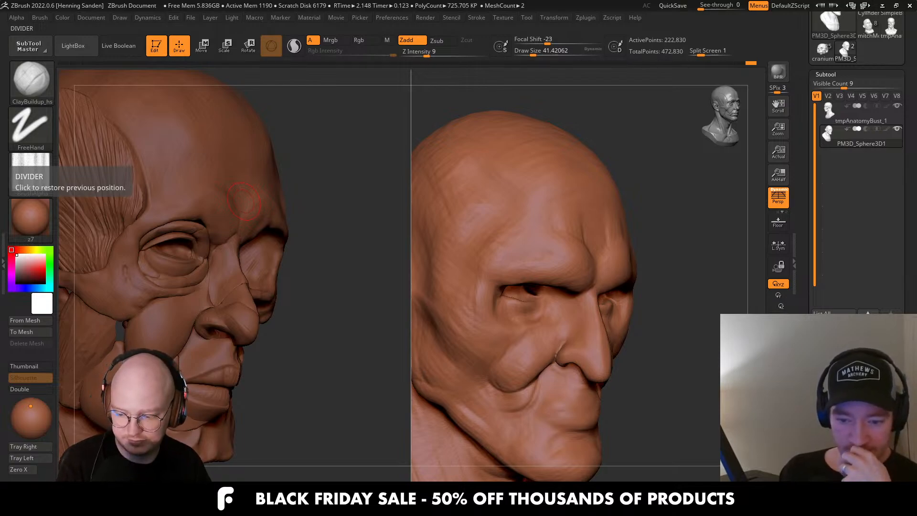
Refine the forehead, brow and temple forms of the head with the ClayBuildup brush at a draw size of about 100.
mouse_move(485, 271)
right_down()
mouse_move(615, 263)
mouse_move(678, 286)
mouse_move(584, 273)
mouse_move(571, 307)
mouse_move(535, 294)
mouse_move(592, 280)
right_up()
key(f)
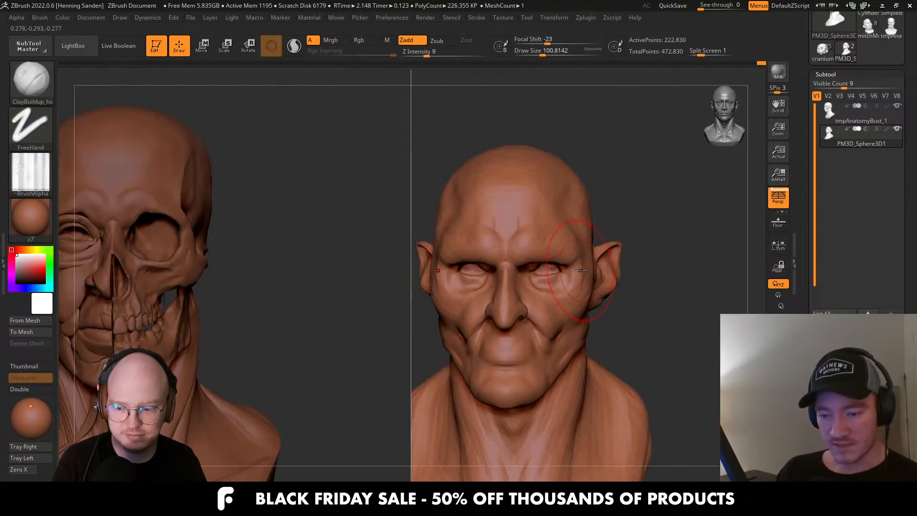
right_drag(549, 282, 589, 279)
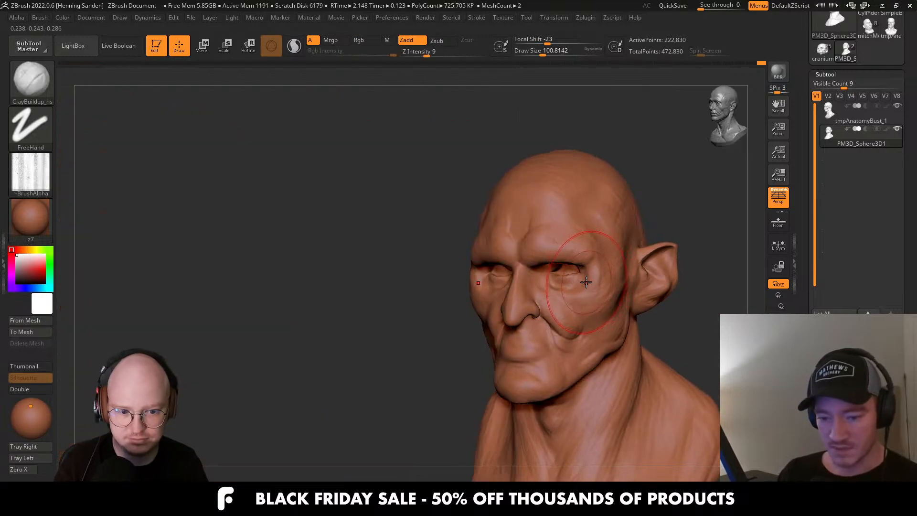
alt+right_drag(592, 267, 610, 239)
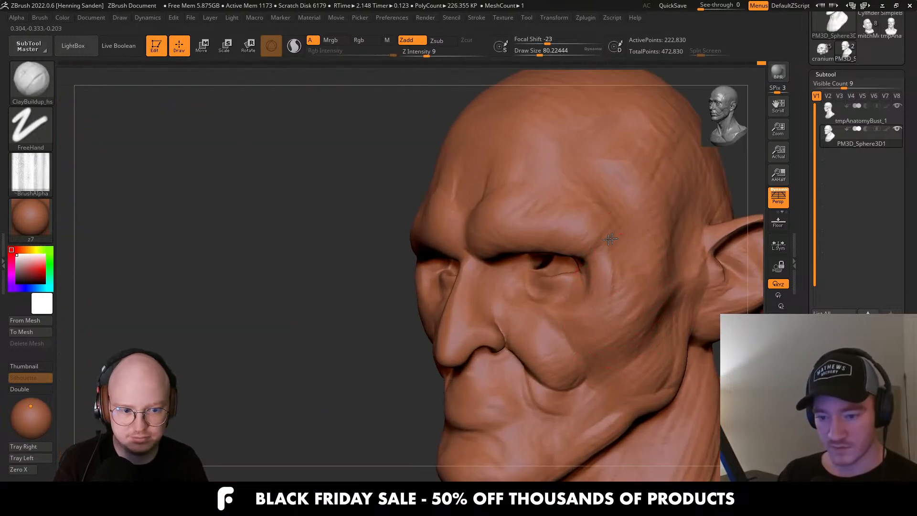
key(s)
alt+right_drag(621, 177, 549, 213)
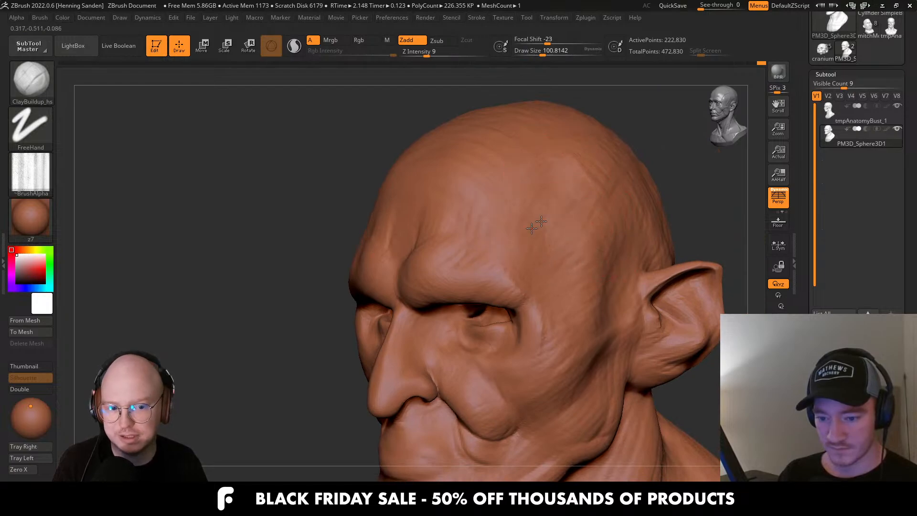
key(s)
key(f)
mouse_move(482, 250)
shift+right_down()
mouse_move(502, 265)
mouse_move(488, 268)
mouse_move(501, 298)
shift+right_up()
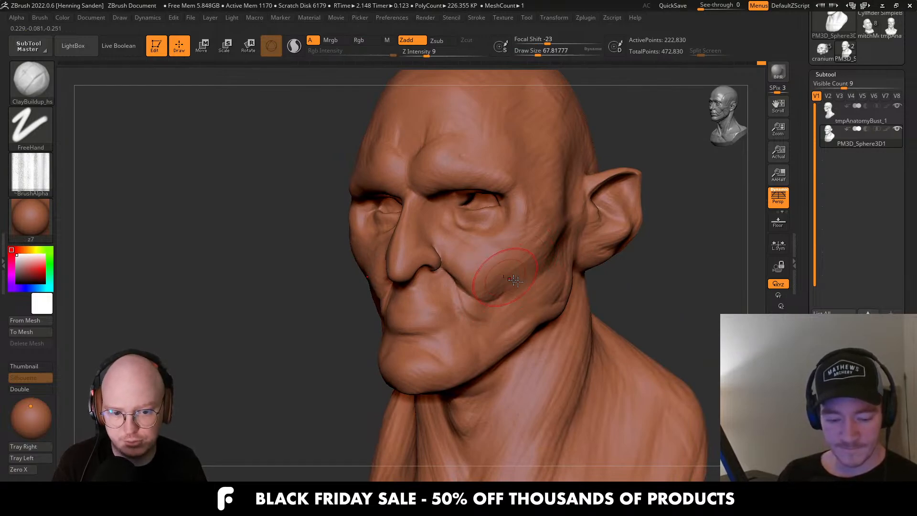
Fill in the mouth crease and build up the muzzle above the chin with ClayBuildup at a draw size of about 62.
mouse_move(480, 269)
right_down()
mouse_move(498, 286)
mouse_move(447, 287)
right_up()
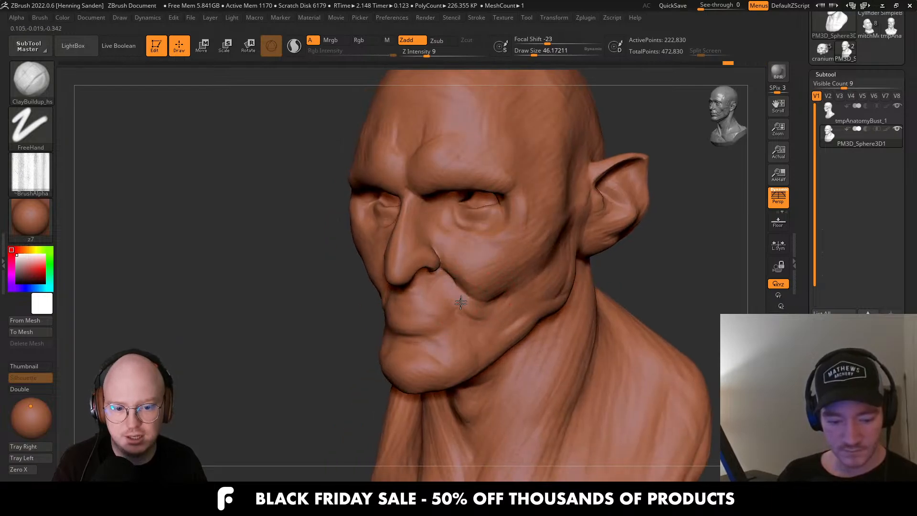
key(bracketright)
key(bracketright)
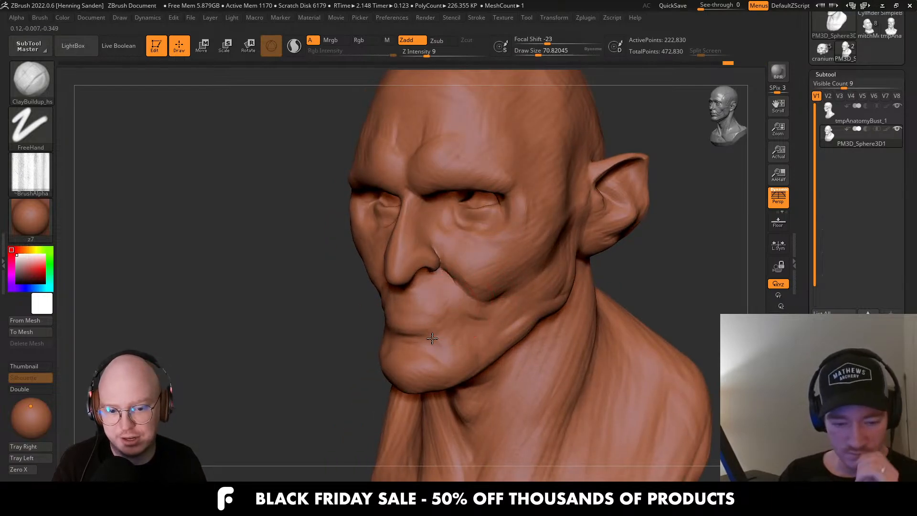
key(bracketleft)
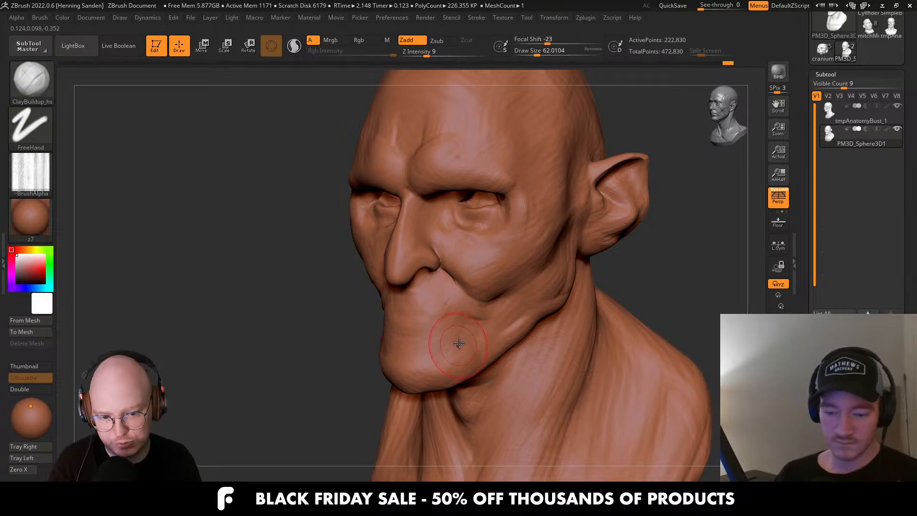
key(bracketright)
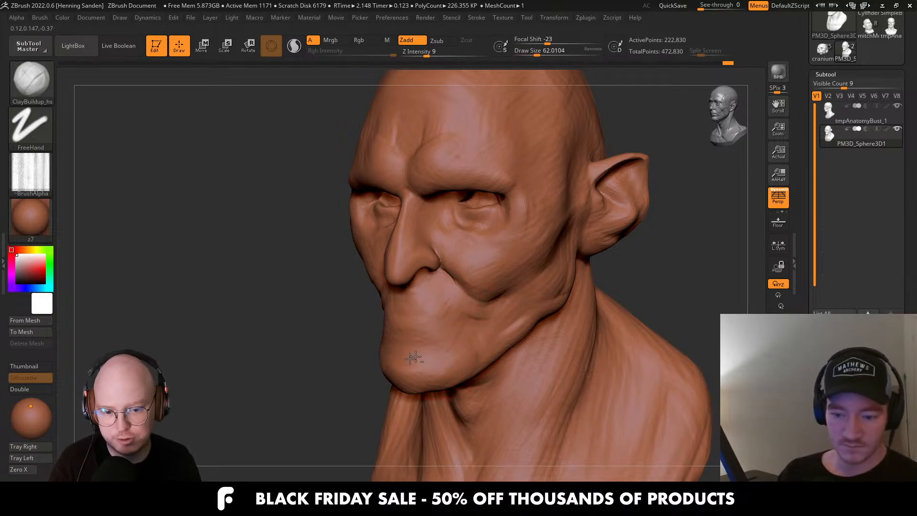
Build up the lower cheek and the side of the muzzle with ClayBuildup at a draw size of about 68.
right_drag(473, 318, 457, 315)
key(s)
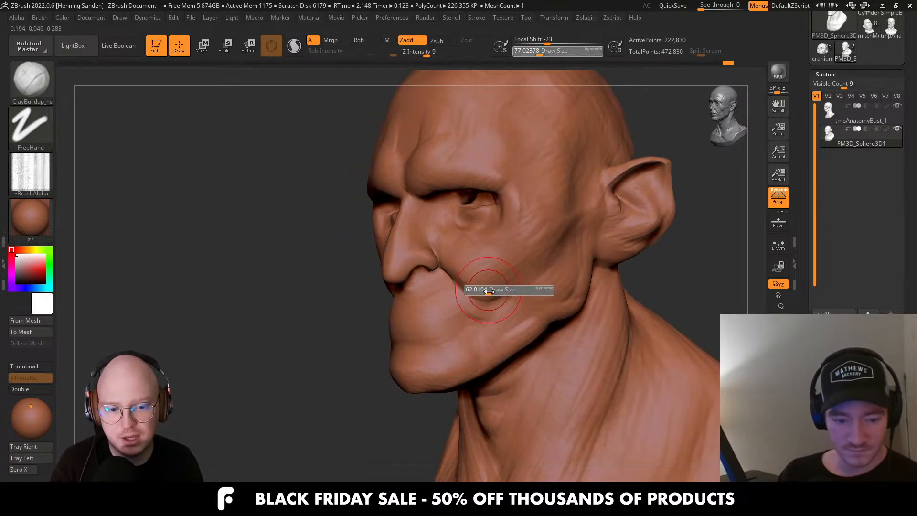
drag(486, 291, 480, 291)
right_drag(482, 306, 480, 317)
key(s)
drag(482, 315, 482, 314)
key(s)
right_drag(483, 315, 552, 293)
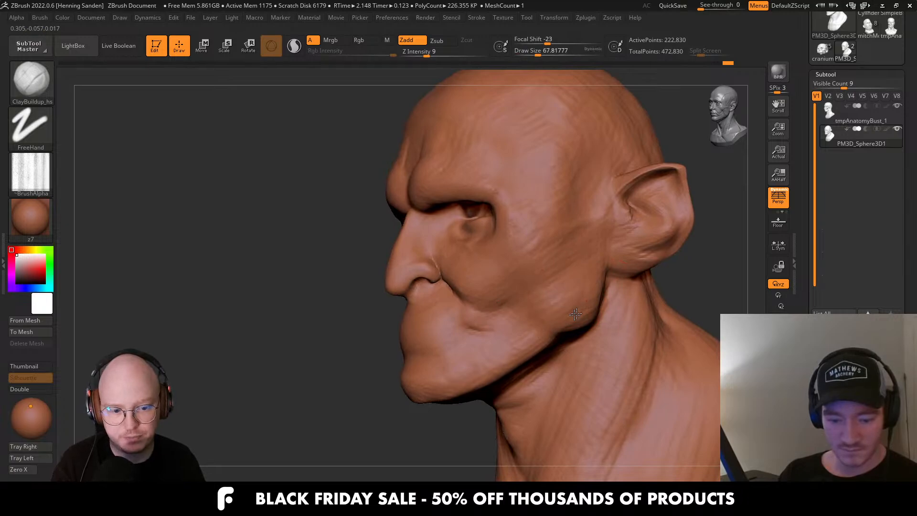
Refine the jaw corner and fill the underside of the chin with ClayBuildup at draw sizes of about 83 to 90.
right_drag(534, 352, 550, 277)
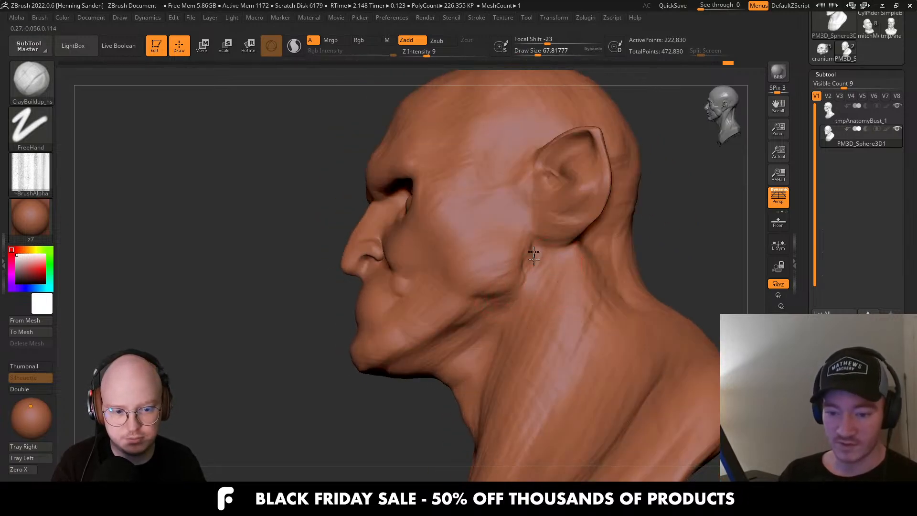
key(s)
drag(459, 330, 462, 329)
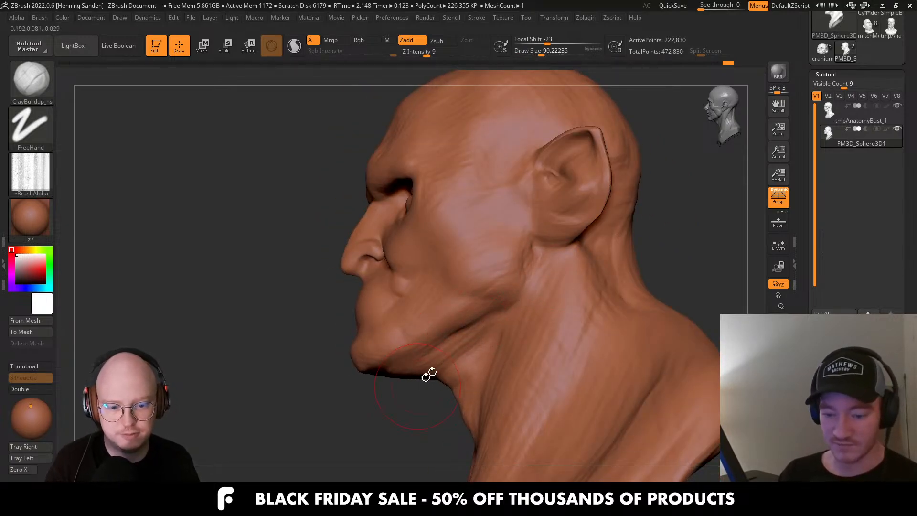
right_drag(428, 374, 470, 351)
key(s)
drag(478, 356, 476, 375)
key(s)
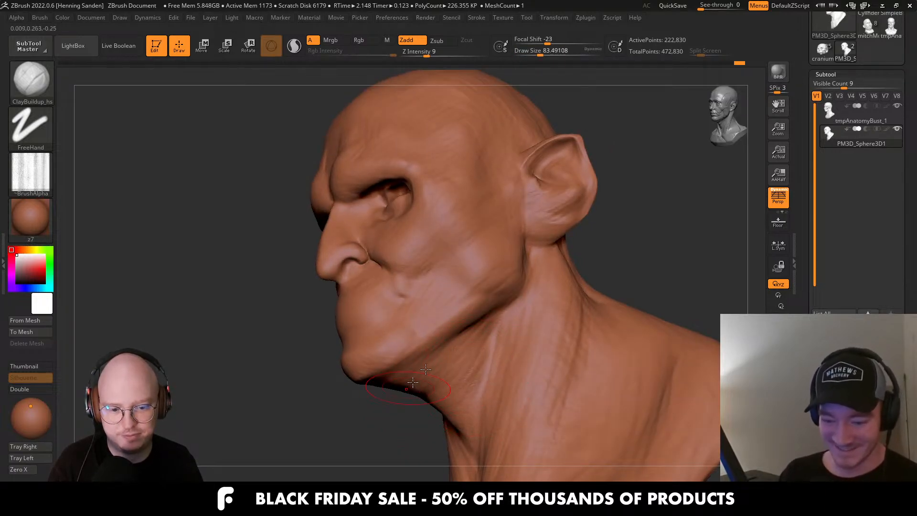
Reduce the ClayBuildup draw size to about 39 and refine the cheek fold around the mouth corner.
mouse_move(478, 363)
right_down()
mouse_move(509, 285)
mouse_move(481, 274)
mouse_move(497, 269)
mouse_move(481, 262)
mouse_move(483, 281)
right_up()
right_drag(483, 281, 475, 283)
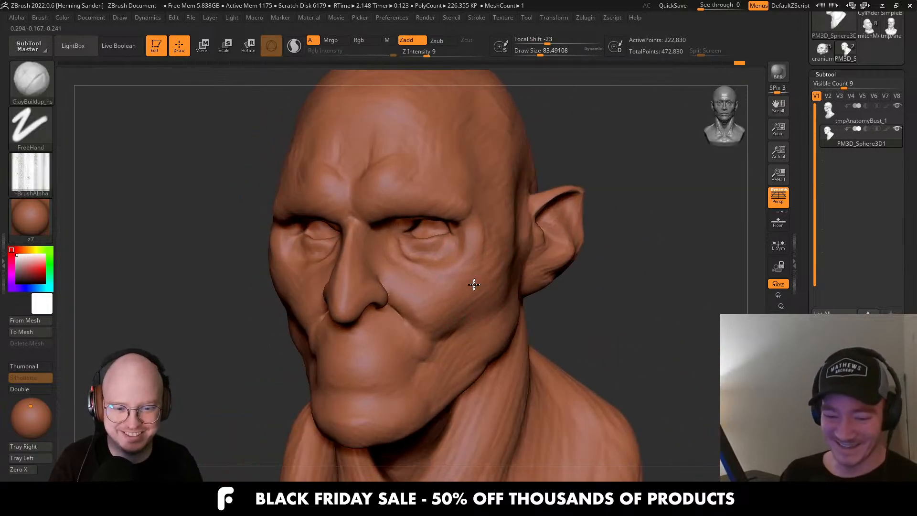
key(s)
drag(476, 289, 468, 290)
right_drag(445, 320, 456, 353)
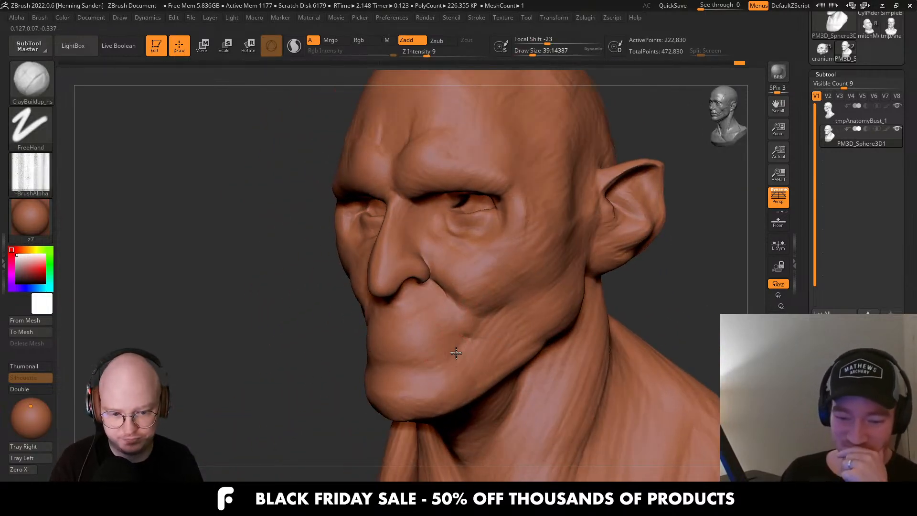
Carve a new mouth line across the muzzle with the DamStandard brush at a draw size of about 33, undoing an unwanted stroke.
key(b)
key(d)
key(s)
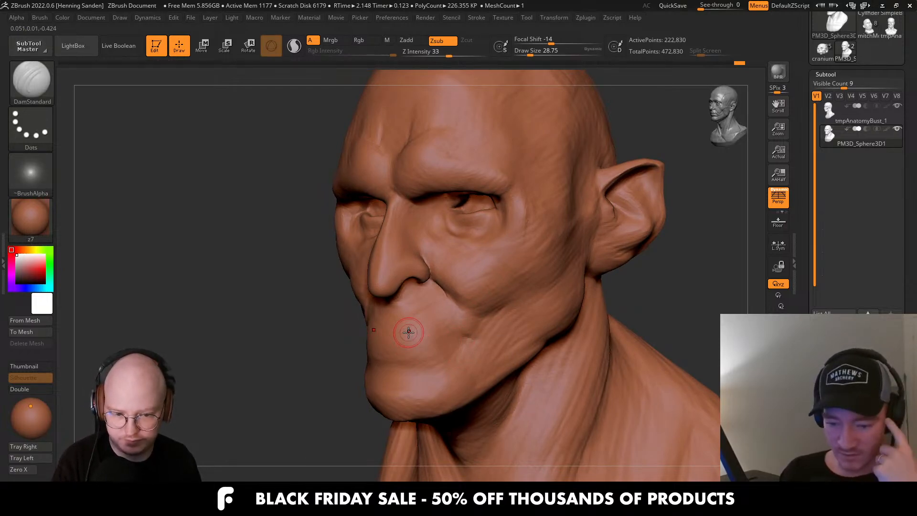
key(s)
drag(400, 325, 403, 328)
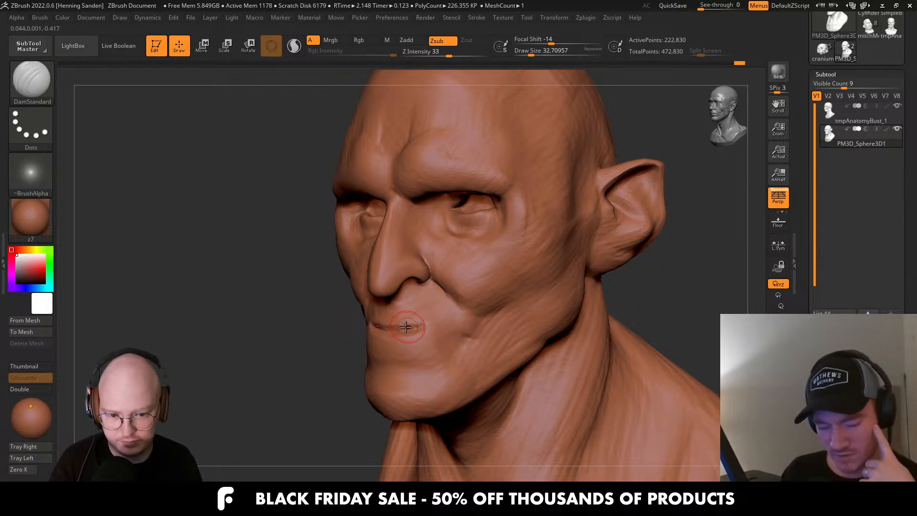
key(ctrl+z)
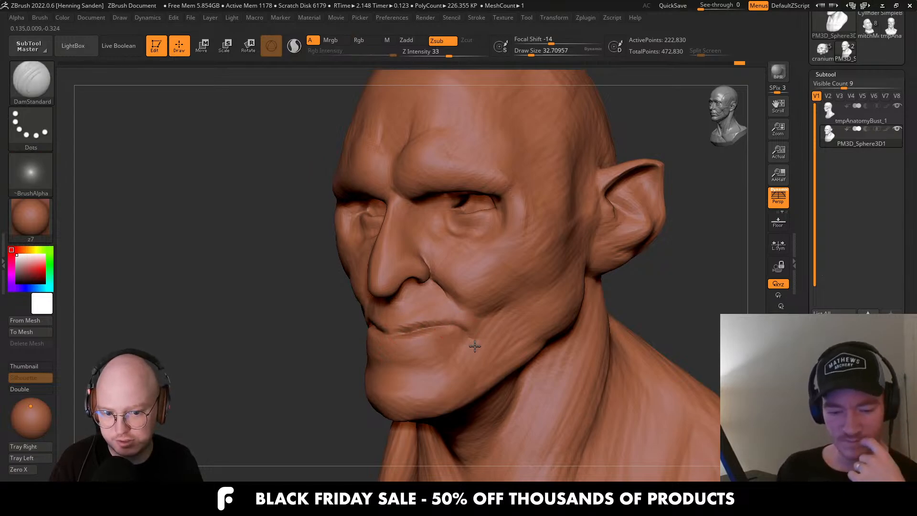
Switch to the Move brush and adjust the position of the mouth corners from the front.
right_drag(453, 317, 525, 317)
key(b)
key(m)
key(v)
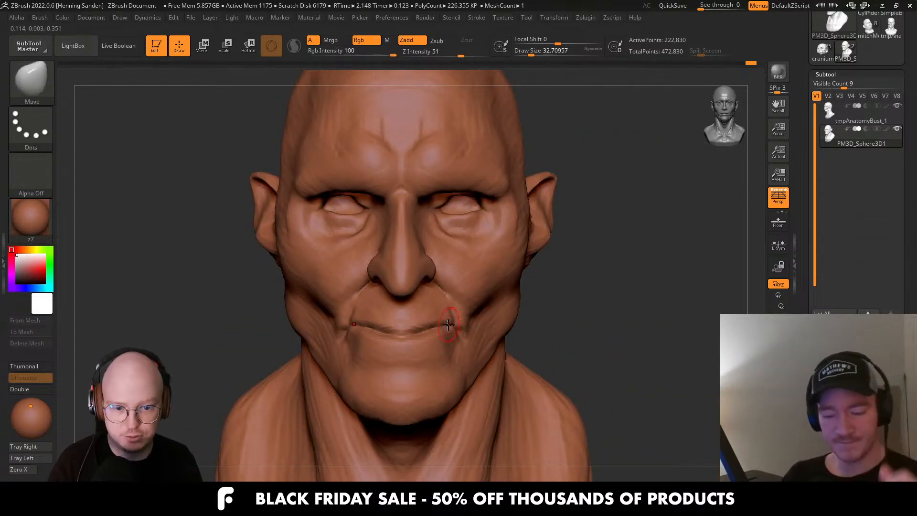
key(s)
drag(453, 324, 462, 326)
drag(461, 328, 462, 324)
Reshape the lower lip and chin from three-quarter views with the Move brush at a draw size of about 101.
right_drag(470, 330, 429, 338)
key(s)
drag(423, 345, 412, 375)
right_drag(430, 349, 412, 345)
key(s)
drag(409, 343, 401, 343)
right_drag(401, 349, 420, 338)
drag(408, 357, 407, 365)
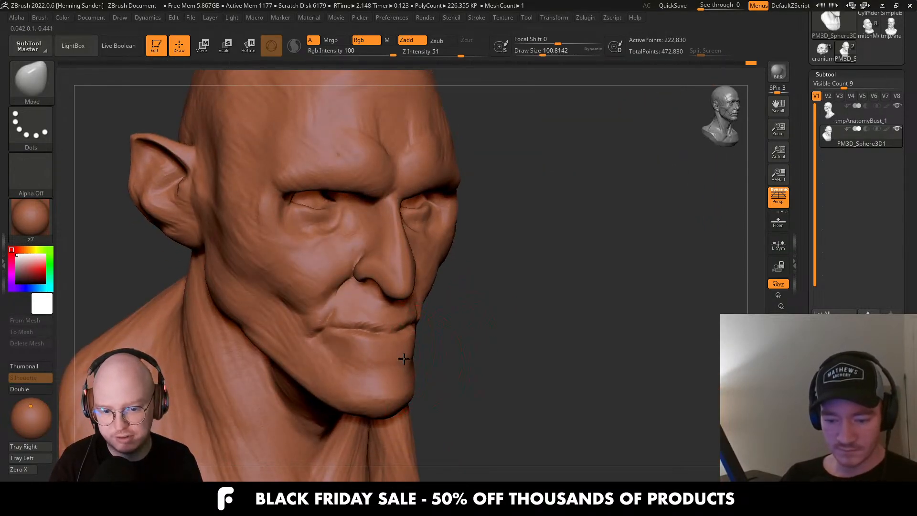
Adjust the sides of the jaw and lower cheeks with the Move brush at draw sizes of about 197 to 217.
right_drag(463, 335, 432, 343)
key(s)
drag(431, 344, 454, 330)
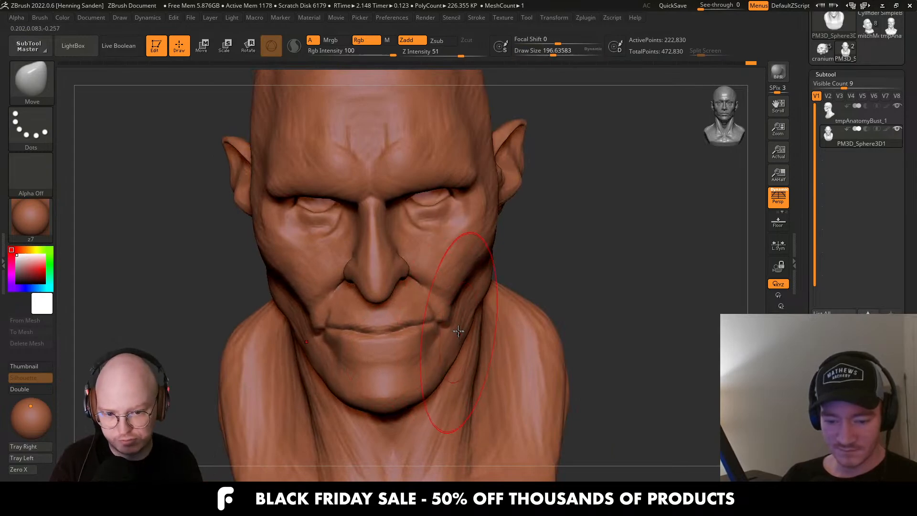
right_drag(459, 329, 431, 331)
drag(461, 351, 464, 342)
right_drag(467, 342, 456, 330)
key(s)
drag(457, 330, 460, 330)
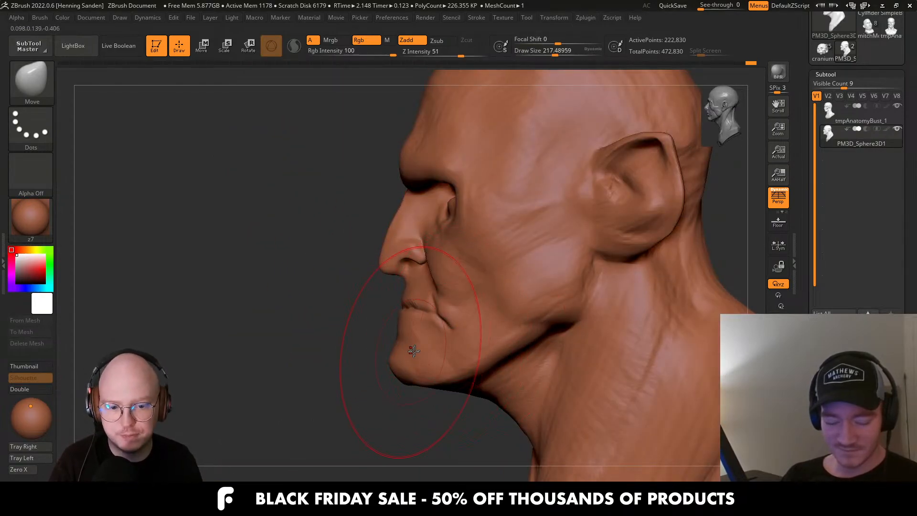
Push the chin and lower face forward in profile with the Move brush, enlarging the draw size to about 311.
drag(412, 349, 432, 332)
key(s)
key(s)
drag(443, 354, 432, 355)
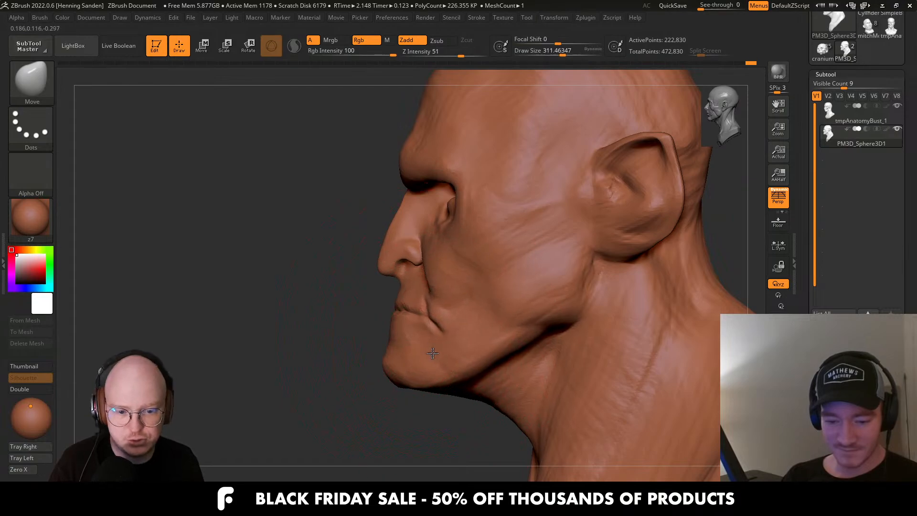
Reshape the nose in profile with the Move brush.
key(s)
drag(411, 265, 400, 265)
drag(392, 256, 371, 253)
key(s)
drag(375, 258, 370, 252)
key(s)
Set the Move brush draw size to about 104 and adjust the inner eye and brow area from the front.
mouse_move(371, 255)
right_down()
mouse_move(434, 264)
mouse_move(422, 272)
right_up()
key(s)
click(421, 273)
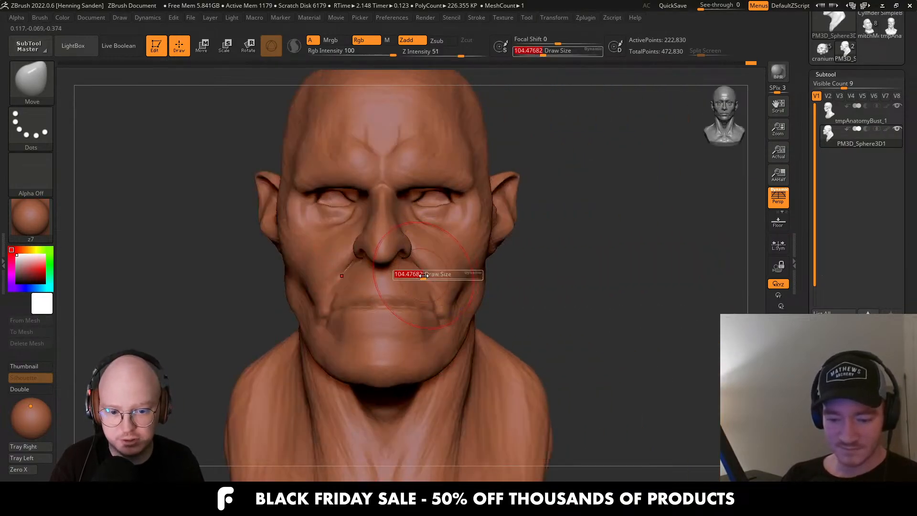
key(s)
drag(417, 206, 410, 204)
mouse_move(410, 205)
mouse_down()
mouse_move(386, 200)
mouse_move(398, 196)
mouse_up()
key(s)
key(s)
key(s)
Reshape the brow ridge over the eye from a three-quarter view with the Move brush at draw sizes of about 83 to 94.
mouse_move(401, 196)
right_down()
mouse_move(358, 192)
mouse_move(433, 186)
right_up()
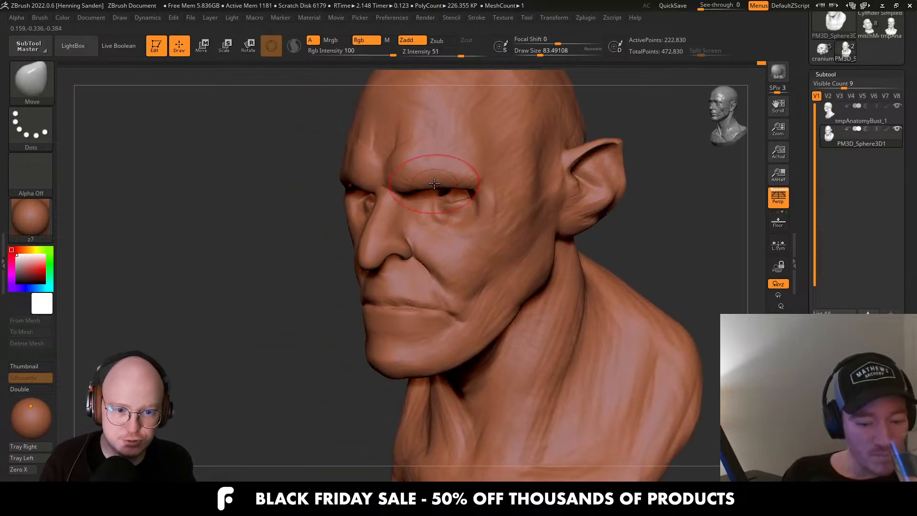
key(s)
drag(437, 183, 449, 183)
right_drag(460, 174, 442, 175)
key(s)
drag(487, 182, 477, 184)
Push the lips and chin forward in side profile with the Move brush at a draw size of about 124.
alt+right_drag(452, 222, 406, 240)
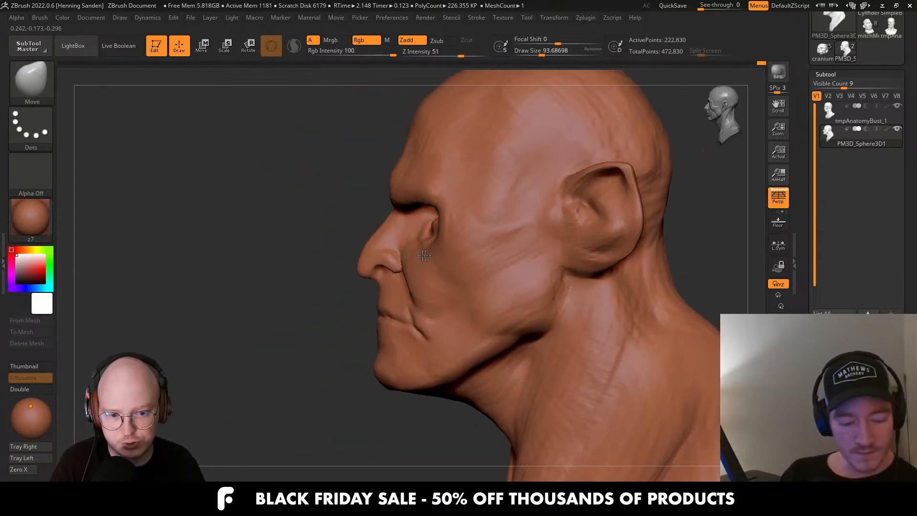
key(s)
drag(400, 240, 407, 240)
drag(398, 320, 388, 301)
key(s)
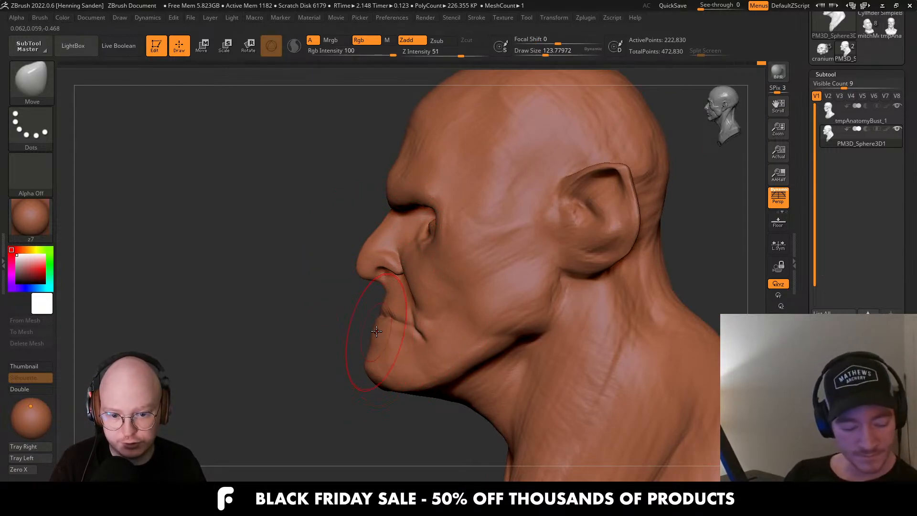
key([)
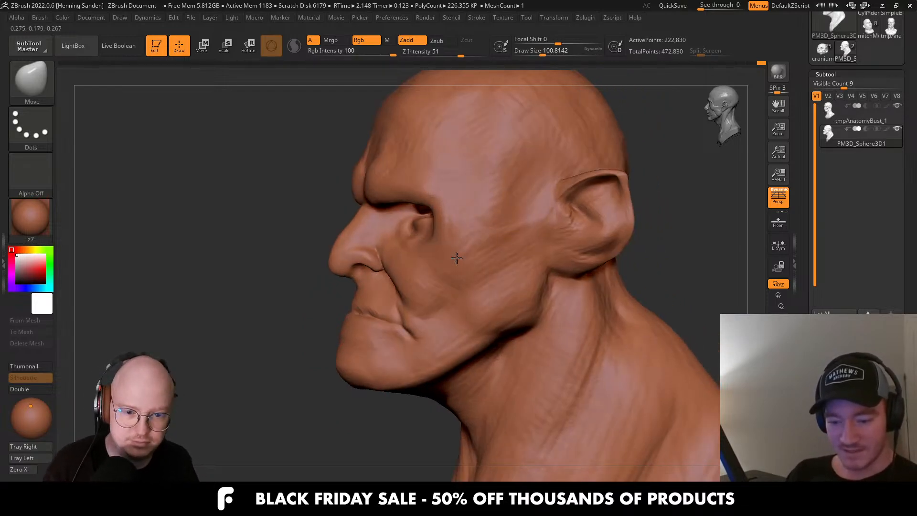
Refine the chin, lower lip and mouth line from the side with the Move brush.
key(s)
drag(484, 329, 493, 330)
drag(408, 365, 405, 354)
key(s)
drag(401, 318, 399, 316)
key(s)
drag(388, 333, 386, 340)
mouse_move(363, 335)
right_down()
mouse_move(491, 319)
mouse_move(440, 343)
mouse_move(442, 307)
mouse_move(443, 337)
right_up()
Adjust the shape of the mouth and the surrounding folds with a resized Move brush.
key(s)
mouse_move(445, 337)
mouse_down()
mouse_move(433, 326)
mouse_move(437, 317)
mouse_up()
key(s)
drag(437, 317, 444, 316)
drag(444, 314, 447, 308)
mouse_move(446, 300)
ctrl+right_down()
mouse_move(436, 263)
mouse_move(442, 268)
ctrl+right_up()
mouse_move(442, 268)
ctrl+right_down()
mouse_move(454, 281)
mouse_move(465, 268)
ctrl+right_up()
Refine the outer contour of the cheek and cheekbone with the Move brush at a draw size of about 71.
key(s)
drag(471, 268, 465, 267)
drag(484, 272, 502, 267)
key(s)
mouse_move(501, 264)
shift+right_down()
mouse_move(512, 243)
mouse_move(512, 263)
shift+right_up()
key(s)
drag(513, 264, 520, 265)
drag(524, 280, 502, 271)
key(s)
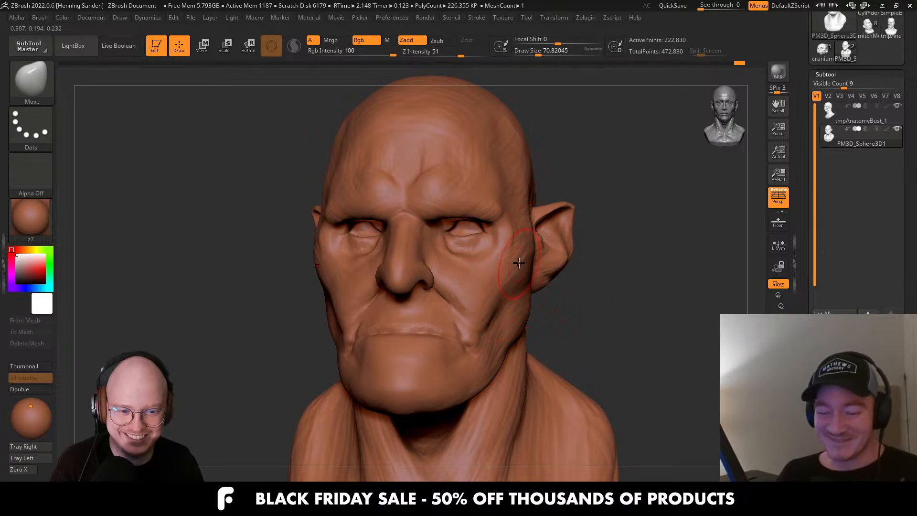
Adjust the forehead, brow and nose profile from the side with the Move brush at draw sizes of about 83 to 94.
mouse_move(530, 261)
right_down()
mouse_move(518, 231)
mouse_move(510, 237)
right_up()
key(s)
drag(508, 237, 511, 237)
mouse_move(512, 239)
right_down()
mouse_move(520, 228)
mouse_move(434, 200)
mouse_move(434, 185)
right_up()
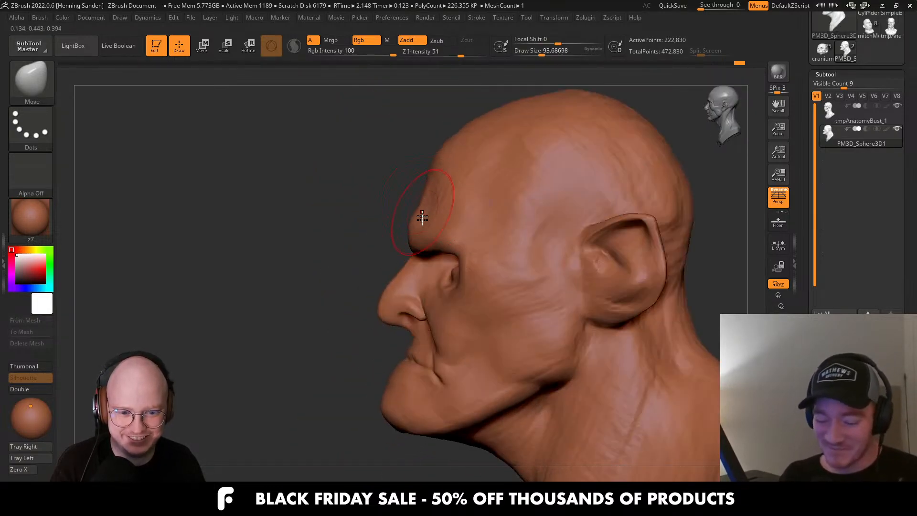
key(s)
drag(386, 288, 380, 288)
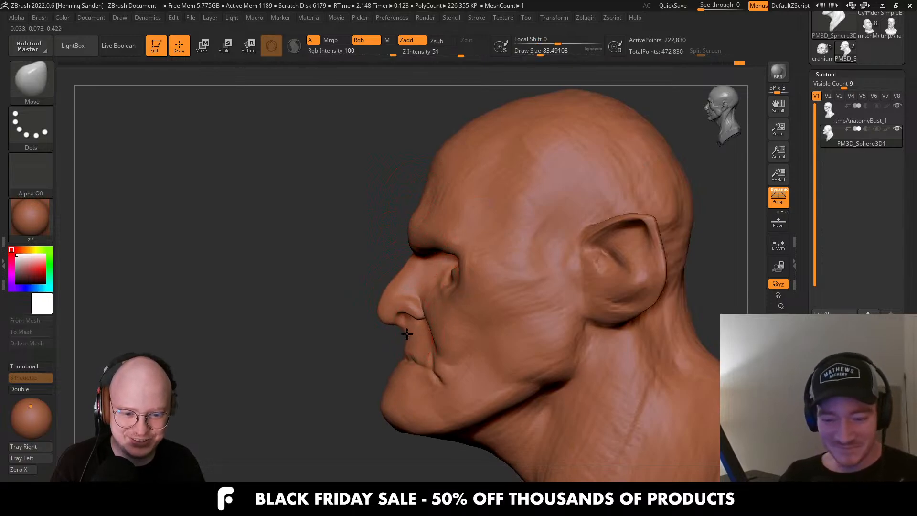
Reshape the lower cheek and jaw contour from several angles with the Move brush at a draw size of about 74.
mouse_move(397, 330)
ctrl+right_down()
mouse_move(379, 277)
mouse_move(547, 322)
mouse_move(540, 306)
mouse_move(502, 333)
ctrl+right_up()
key(s)
drag(501, 335, 508, 335)
right_drag(574, 330, 523, 343)
key(s)
drag(524, 343, 533, 345)
drag(541, 350, 524, 353)
key(s)
right_drag(526, 353, 574, 351)
alt+right_drag(574, 351, 577, 287)
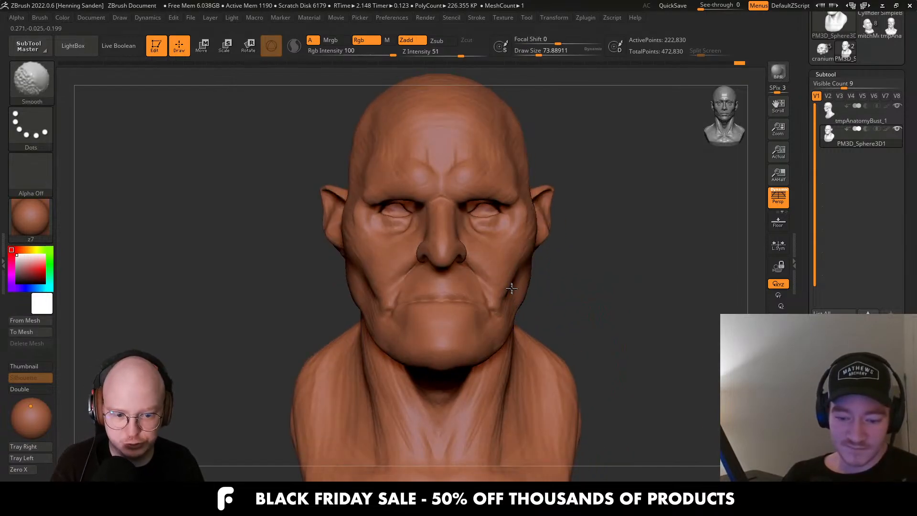
Adjust the jawline and its transition into the neck from the front with the Move brush.
key(s)
drag(524, 358, 499, 385)
right_drag(574, 354, 525, 356)
ctrl+right_drag(525, 356, 509, 335)
key(s)
mouse_move(508, 338)
mouse_down()
mouse_move(526, 339)
mouse_move(530, 354)
mouse_move(522, 354)
mouse_up()
key(s)
Adjust the ear's shape from the side and back with the Move brush at draw sizes of about 54 to 80, smoothing its lower back.
mouse_move(556, 287)
right_down()
mouse_move(516, 277)
mouse_move(514, 291)
right_up()
key(s)
drag(512, 277, 497, 276)
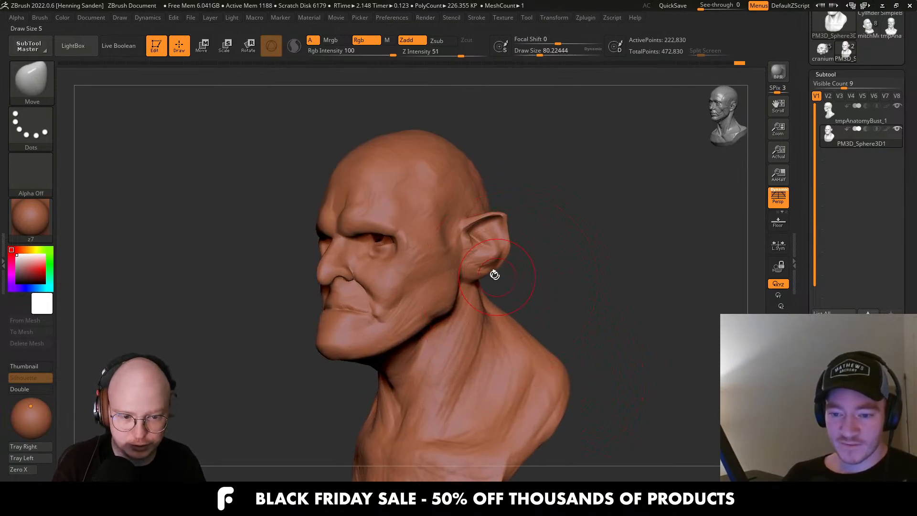
right_drag(494, 274, 466, 268)
right_drag(593, 267, 506, 253)
ctrl+right_drag(506, 254, 493, 268)
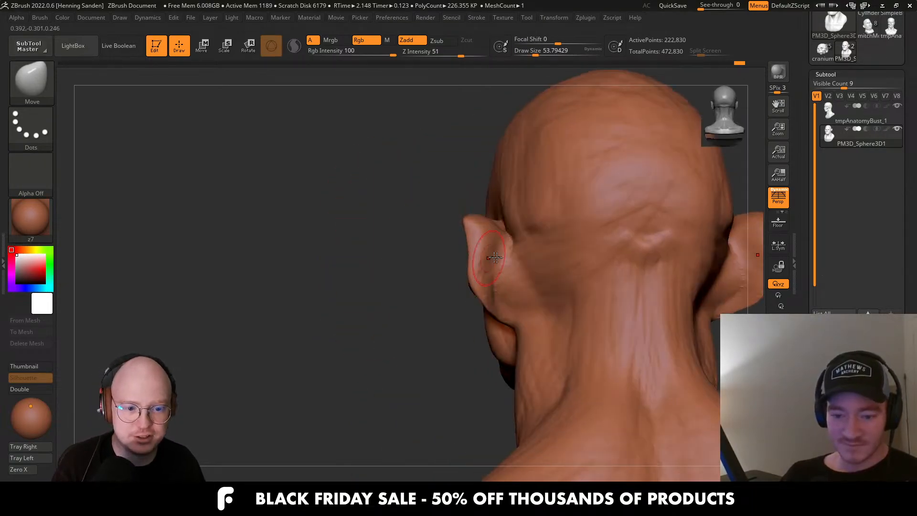
shift+drag(500, 304, 500, 289)
Build up the area behind the ear, where it joins the skull, with ClayBuildup at a draw size of about 51.
key(b)
key(c)
key(b)
right_drag(501, 287, 543, 285)
drag(507, 243, 504, 280)
right_drag(536, 268, 501, 263)
key(s)
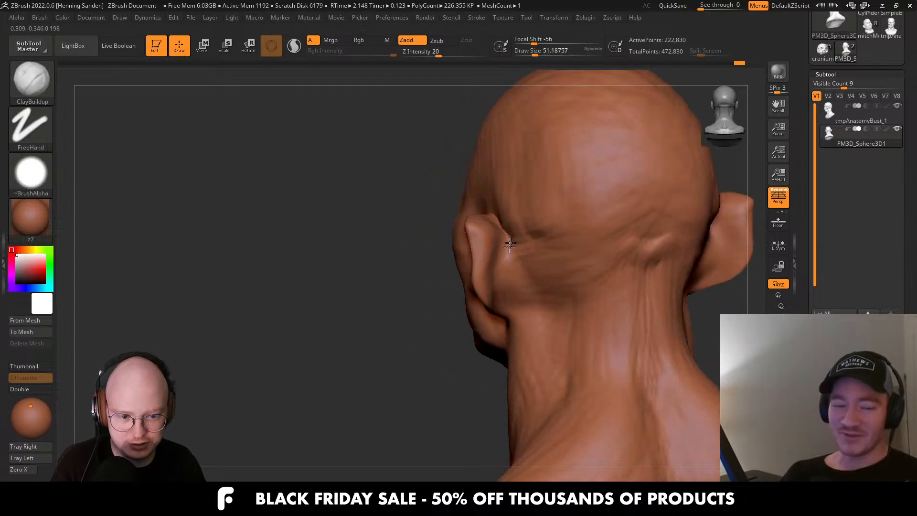
drag(507, 246, 501, 304)
right_drag(494, 298, 521, 289)
Refine the back of the ear and its transition into the neck with ClayBuildup_hs at draw sizes of about 23 to 51.
key(b)
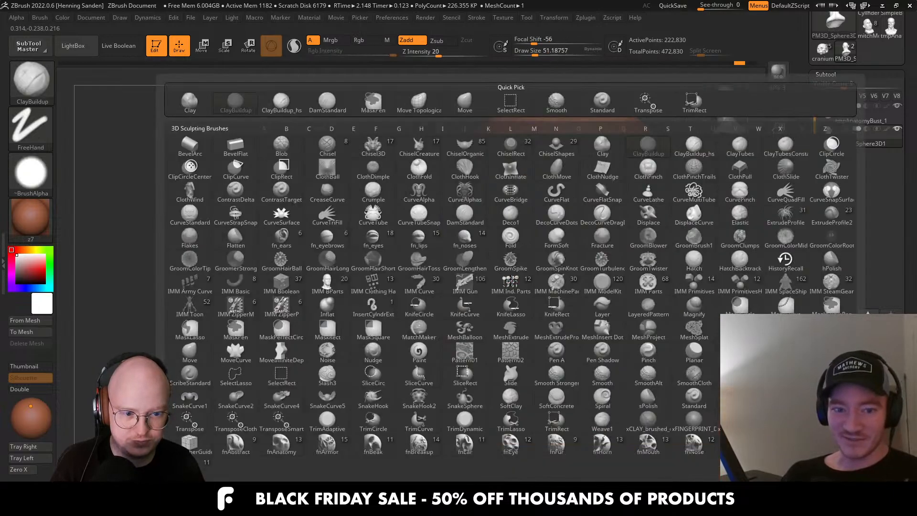
key(c)
key(d)
key(Escape)
shift+right_drag(564, 275, 569, 281)
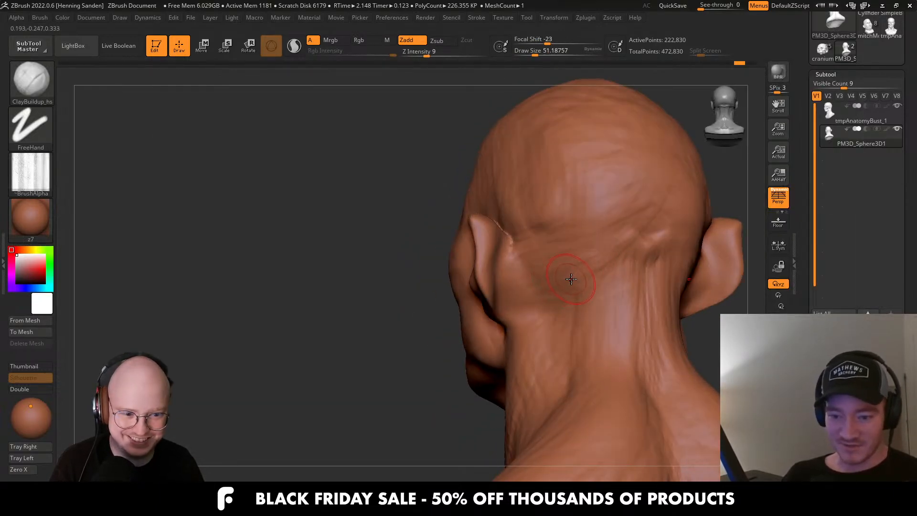
drag(523, 267, 521, 300)
key(s)
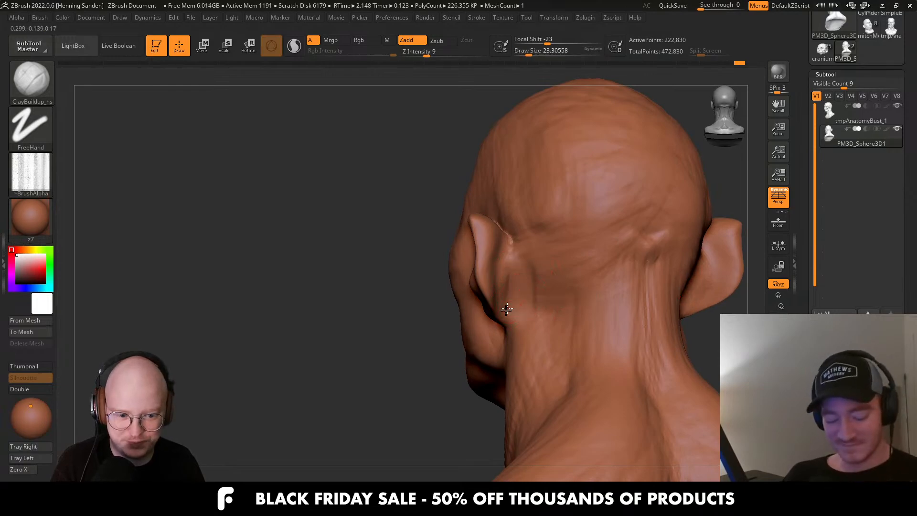
right_drag(519, 308, 538, 311)
key(s)
drag(522, 312, 526, 313)
right_drag(498, 335, 535, 330)
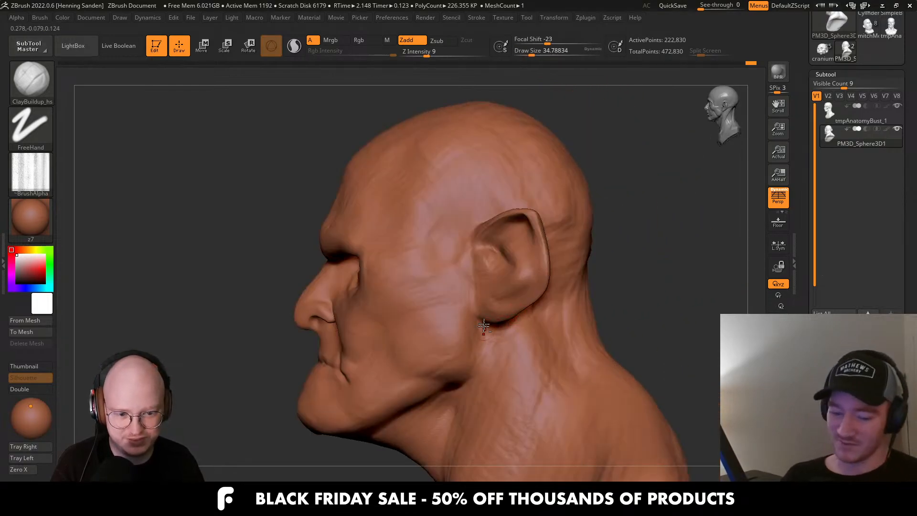
Sculpt the inner ear hollow and lobe from the side with ClayBuildup_hs at draw sizes of about 31 to 62.
key(s)
drag(485, 301, 490, 301)
drag(525, 252, 486, 277)
right_drag(499, 258, 533, 244)
drag(528, 239, 504, 262)
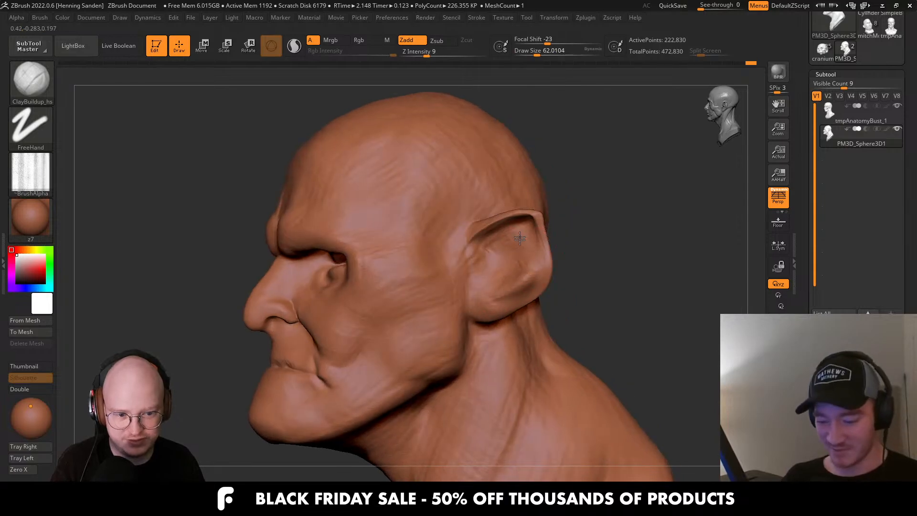
right_drag(490, 282, 487, 272)
key(s)
drag(486, 271, 473, 271)
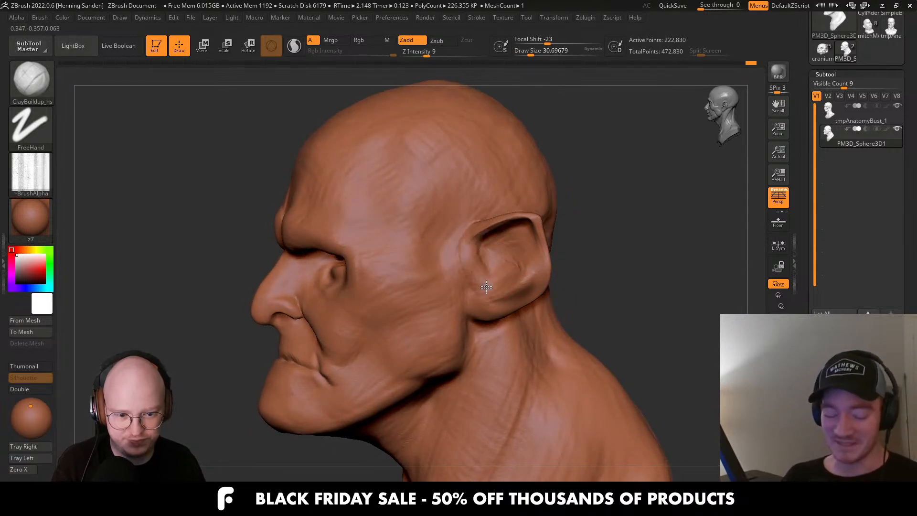
Build up the rear jaw corner, cheekbone and temple with ClayBuildup_hs at draw sizes of about 46 to 65.
key(s)
drag(459, 352, 454, 371)
drag(420, 378, 422, 362)
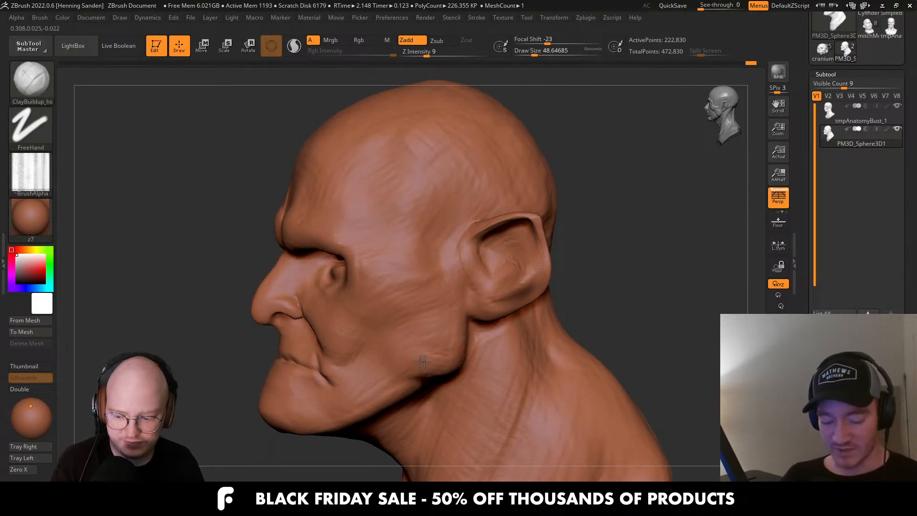
mouse_move(403, 385)
alt+right_down()
mouse_move(452, 344)
mouse_move(426, 290)
alt+right_up()
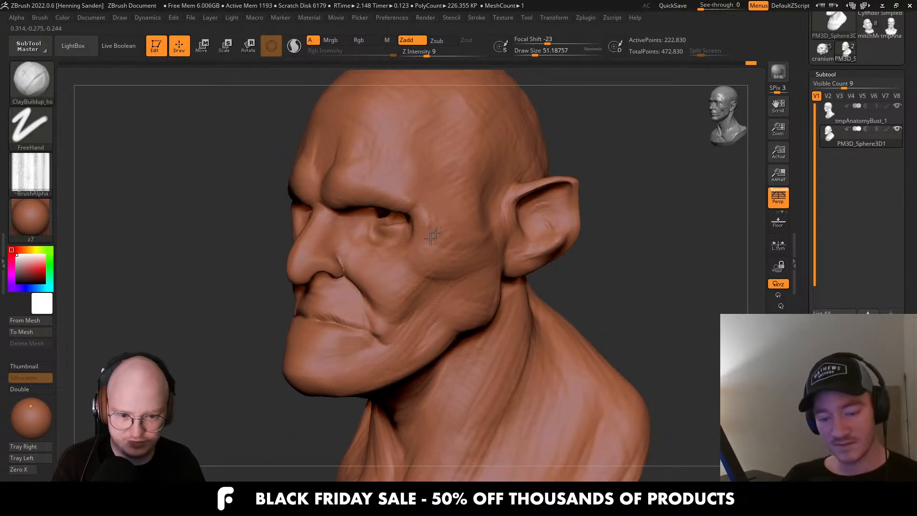
mouse_move(480, 251)
right_down()
mouse_move(460, 248)
mouse_move(489, 242)
right_up()
mouse_move(471, 240)
mouse_down()
mouse_move(497, 207)
mouse_move(520, 199)
mouse_up()
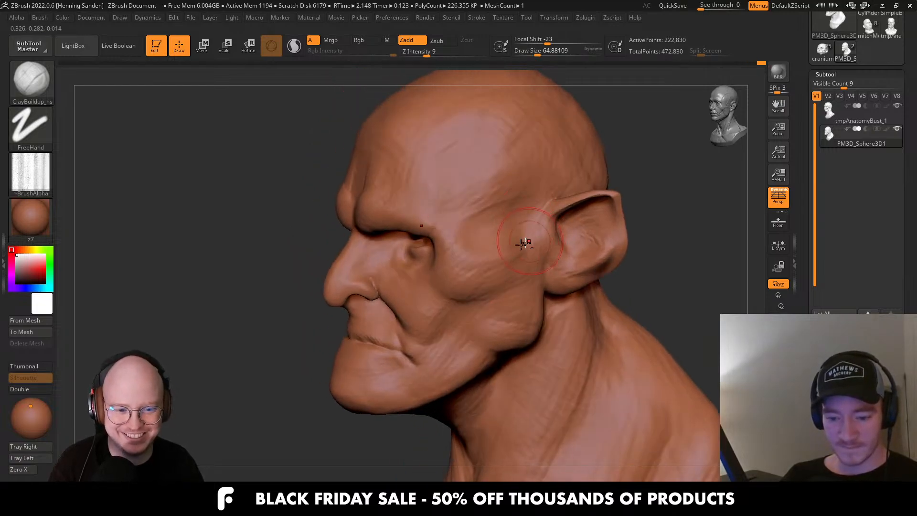
mouse_move(489, 260)
right_down()
mouse_move(493, 282)
mouse_move(471, 265)
right_up()
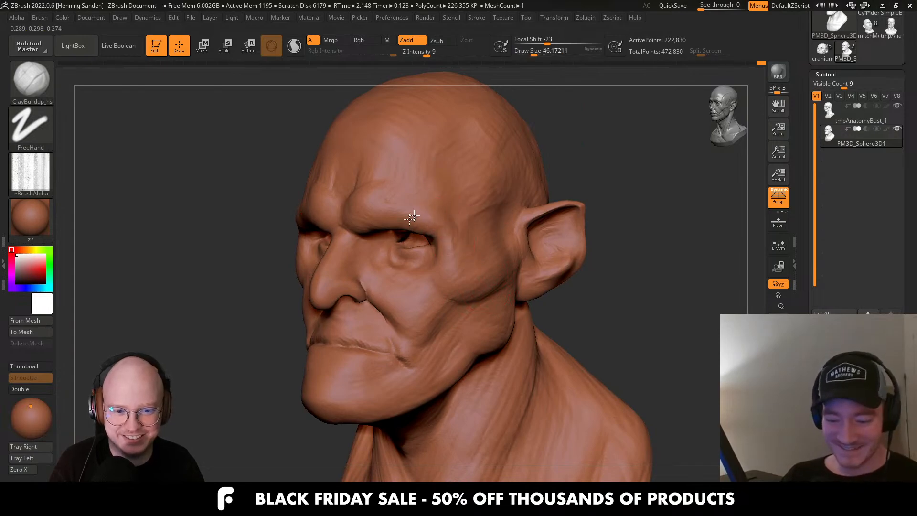
key(f)
shift+right_drag(360, 161, 377, 215)
key(f)
key(e)
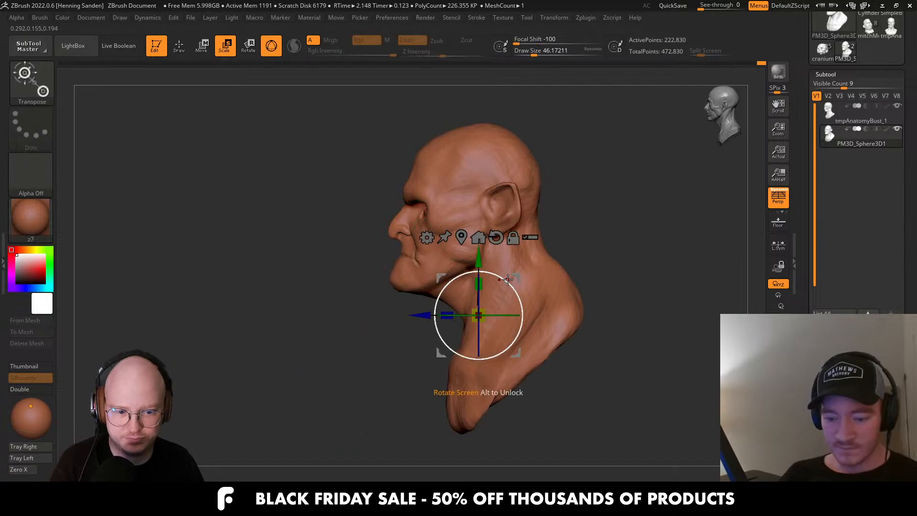
drag(508, 279, 506, 278)
key(ctrl+z)
key(q)
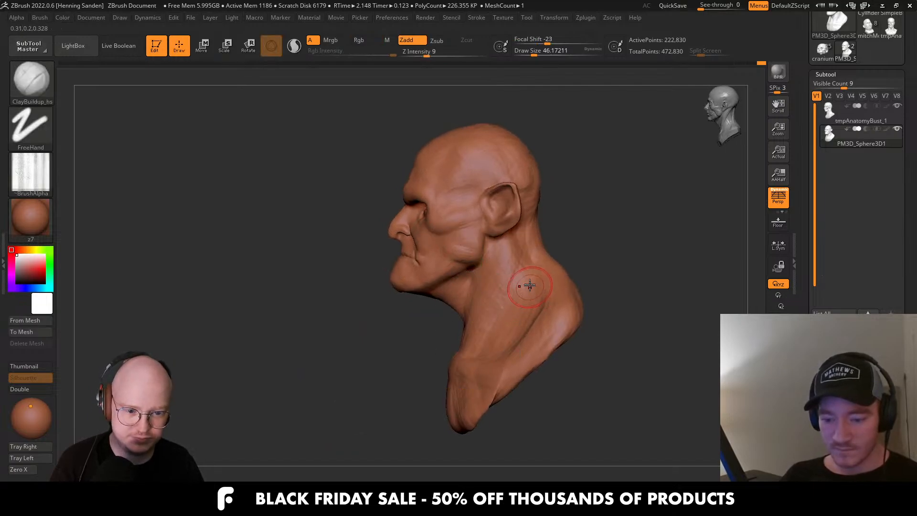
Mask the head at a draw size of about 262, rotate the neck and shoulders forward in side view, and clear the mask.
alt+right_drag(503, 271, 439, 302)
key(s)
drag(389, 243, 409, 237)
mouse_move(412, 198)
ctrl+mouse_down()
mouse_move(372, 227)
mouse_move(378, 240)
ctrl+mouse_up()
ctrl+click(524, 258)
key(e)
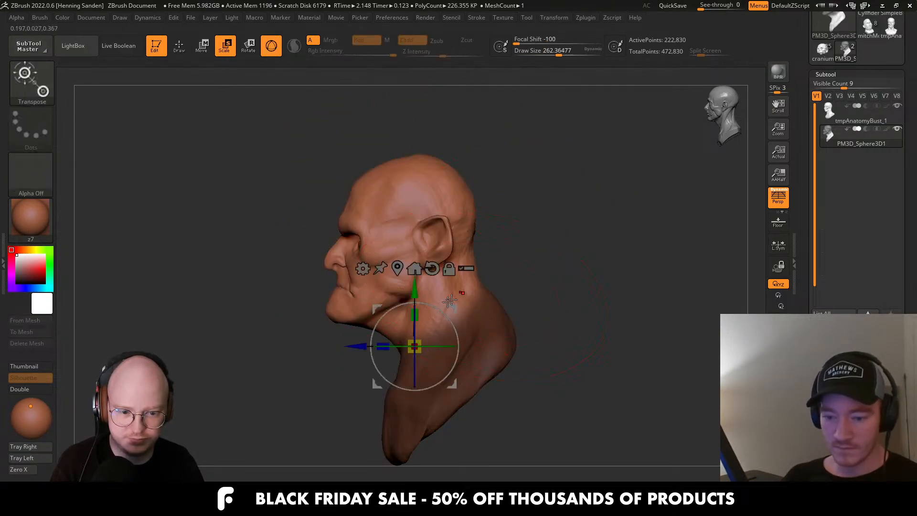
drag(442, 315, 449, 313)
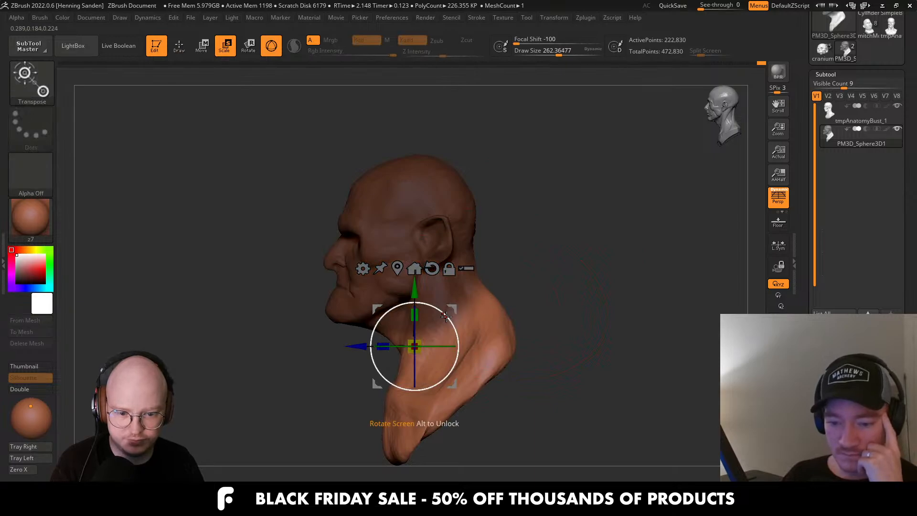
drag(452, 317, 449, 327)
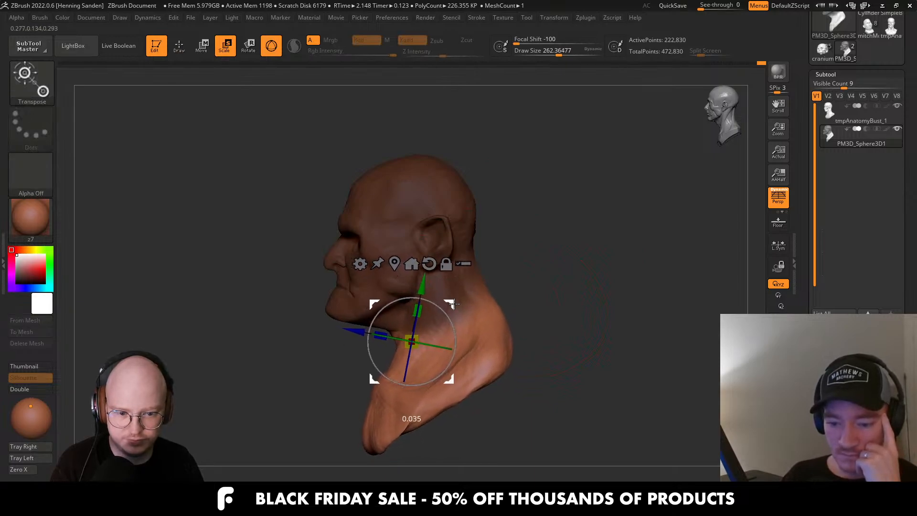
ctrl+drag(508, 282, 510, 296)
drag(510, 296, 518, 310)
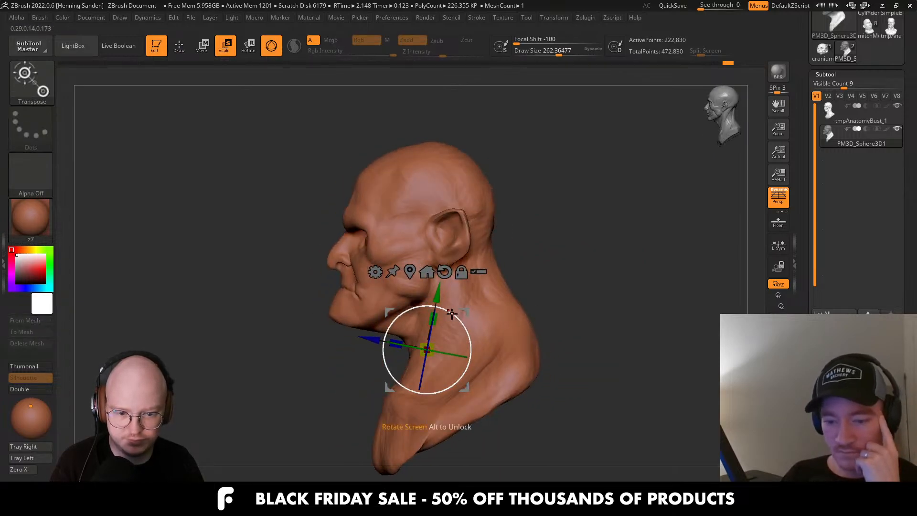
Reshape the throat and back of the neck from the side with the Move brush at draw sizes of about 120 to 172.
key(q)
key(b)
key(m)
key(v)
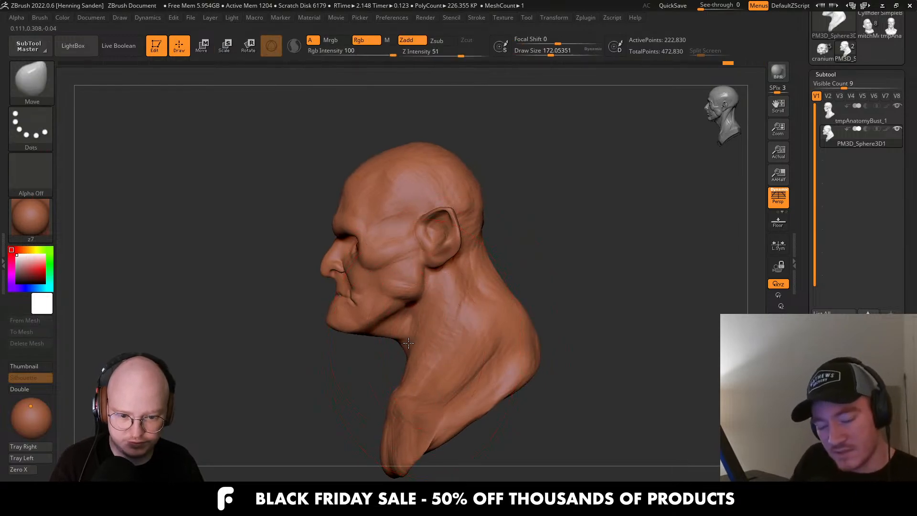
right_drag(401, 346, 520, 265)
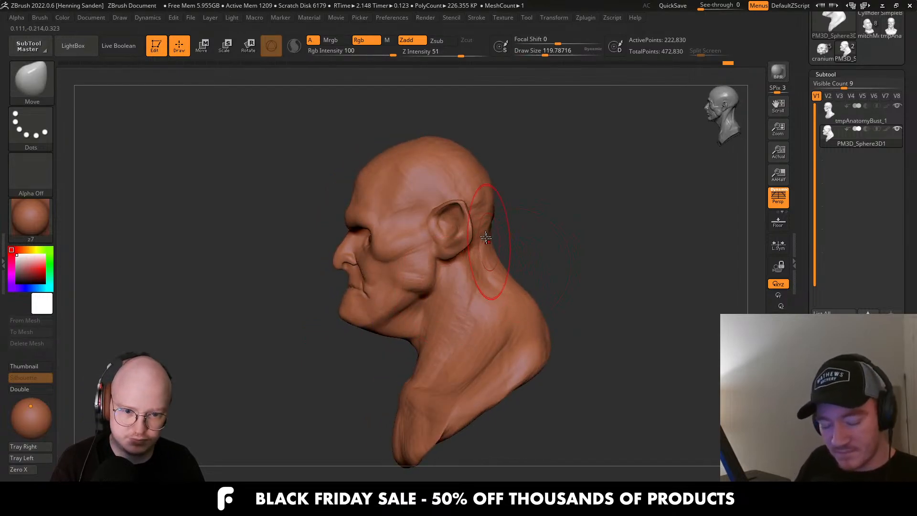
Adjust the brow and forehead contour from above with the Move brush at draw sizes of about 94 to 132.
ctrl+right_drag(502, 184, 377, 242)
key(s)
drag(378, 243, 363, 242)
mouse_move(363, 242)
right_down()
mouse_move(389, 287)
mouse_move(339, 227)
right_up()
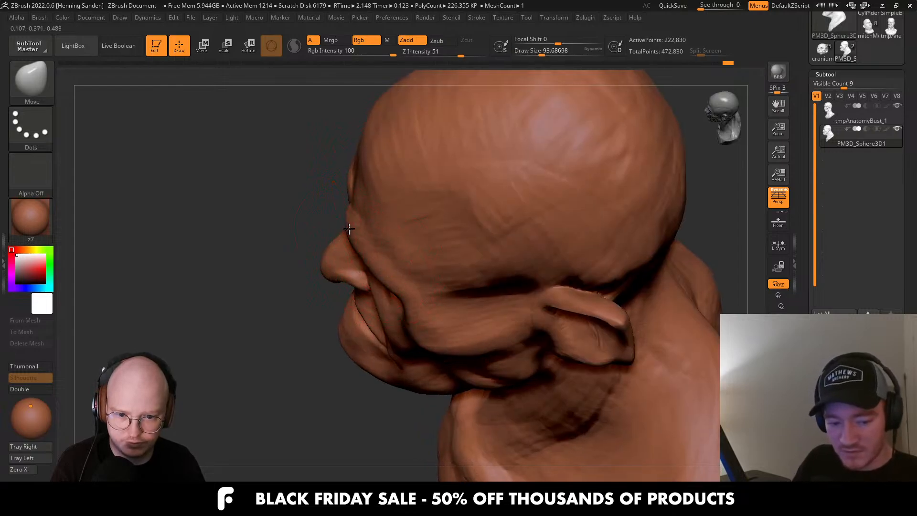
key(s)
drag(349, 229, 359, 228)
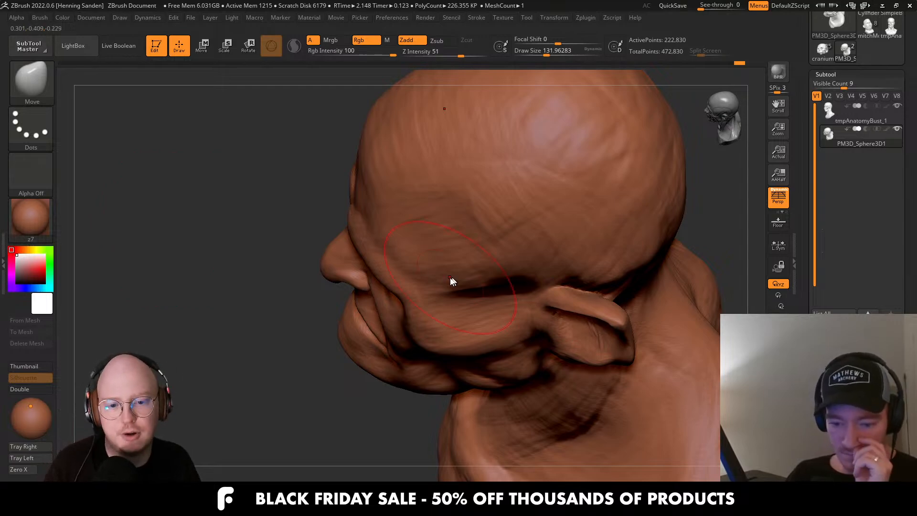
Reshape the cheekbone and the side of the face in three-quarter view with the Move brush at a draw size of about 120.
mouse_move(452, 281)
right_down()
mouse_move(451, 256)
mouse_move(481, 251)
mouse_move(492, 262)
right_up()
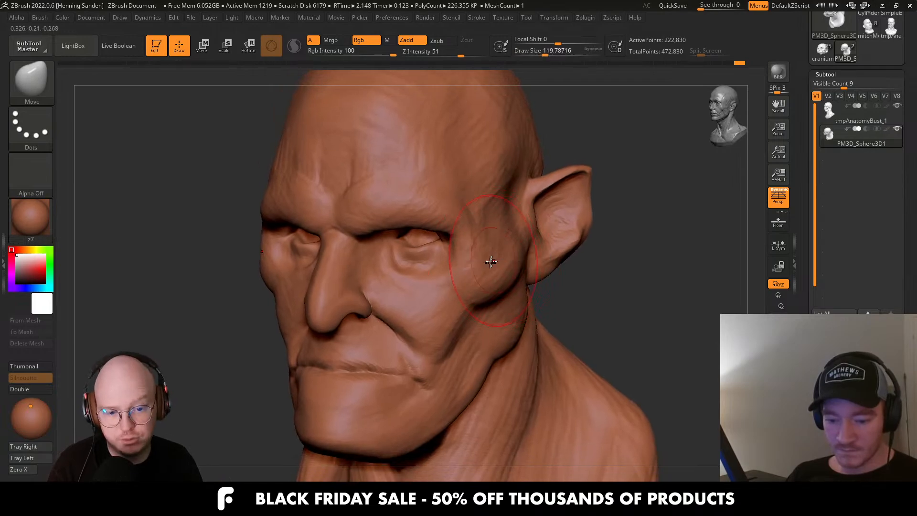
key(s)
key(s)
mouse_move(526, 272)
mouse_down()
mouse_move(510, 273)
mouse_move(531, 273)
mouse_up()
mouse_move(481, 299)
right_down()
mouse_move(488, 278)
mouse_move(464, 246)
right_up()
key(s)
drag(465, 244, 452, 244)
Refine the inner eye area beside the nose from the front with the Move brush at draw sizes of about 54 to 65.
mouse_move(454, 224)
right_down()
mouse_move(448, 198)
mouse_move(418, 298)
right_up()
key(bracketleft)
key(bracketleft)
key(bracketleft)
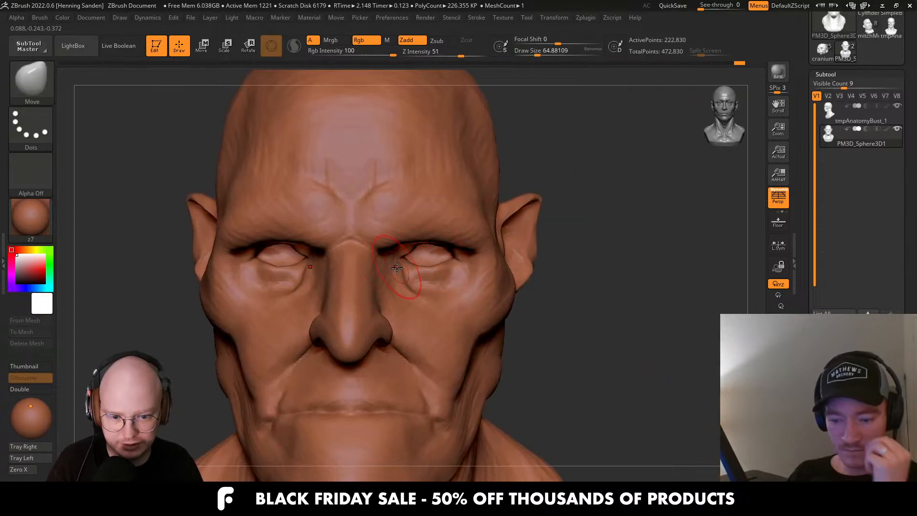
key(bracketleft)
Carve creases beneath the cheekbone and under the eye with DamStandard at draw sizes of about 39 to 54.
key(f)
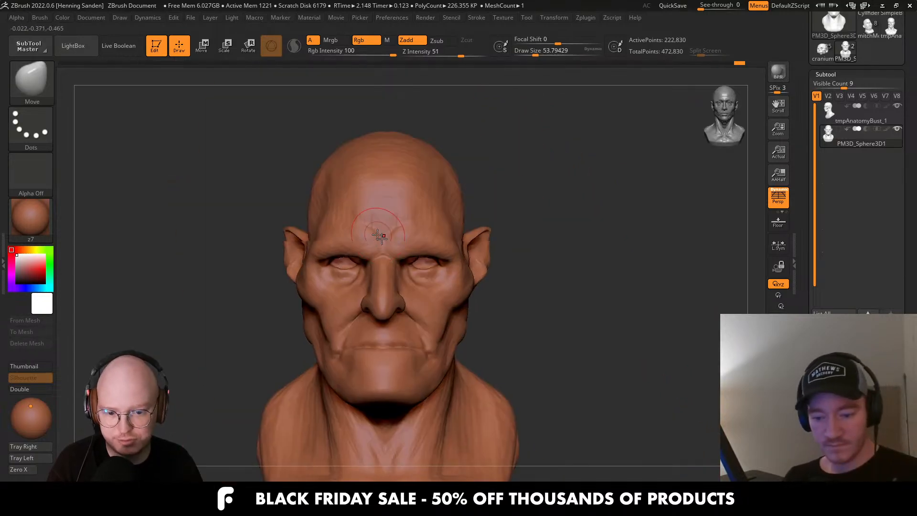
ctrl+right_drag(431, 268, 432, 242)
right_drag(460, 304, 503, 294)
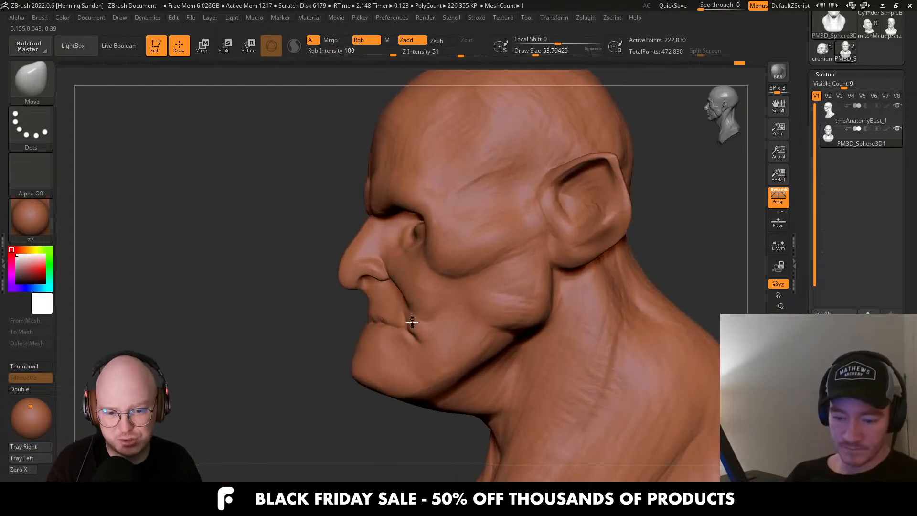
key(b)
key(d)
key(s)
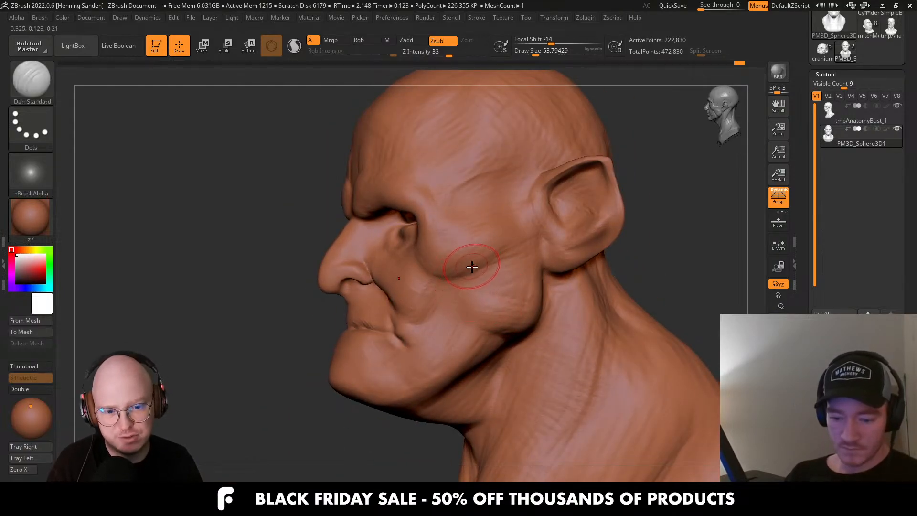
key(s)
drag(472, 267, 465, 271)
mouse_move(465, 270)
right_down()
mouse_move(418, 188)
mouse_move(411, 216)
mouse_move(441, 235)
mouse_move(453, 231)
right_up()
right_drag(392, 248, 398, 257)
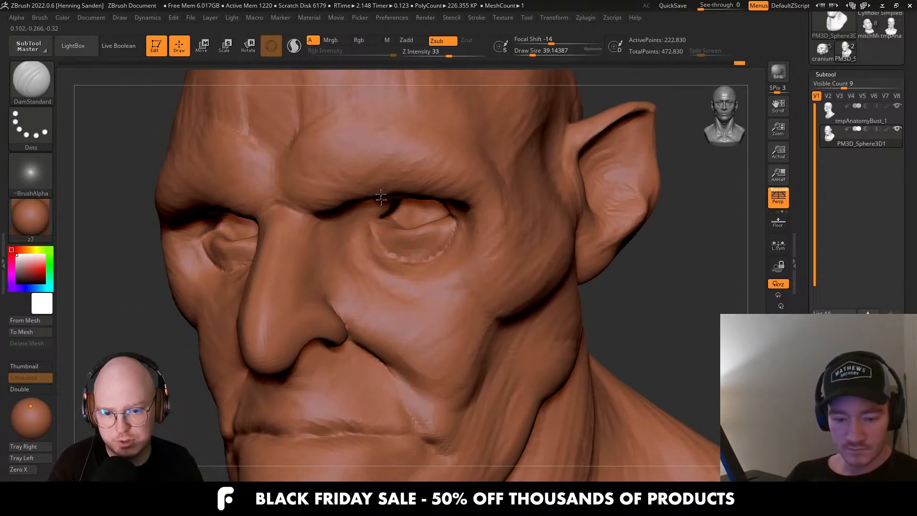
Define the eyelid and eye socket creases from several angles with DamStandard at draw sizes of about 35 to 39.
right_drag(381, 197, 392, 210)
drag(410, 216, 352, 216)
right_drag(351, 216, 446, 185)
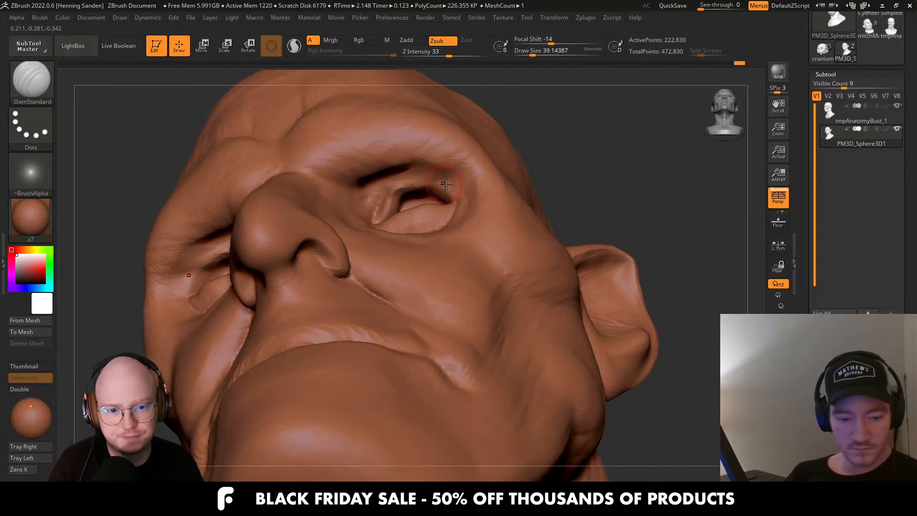
mouse_move(380, 196)
right_down()
mouse_move(374, 240)
mouse_move(401, 271)
right_up()
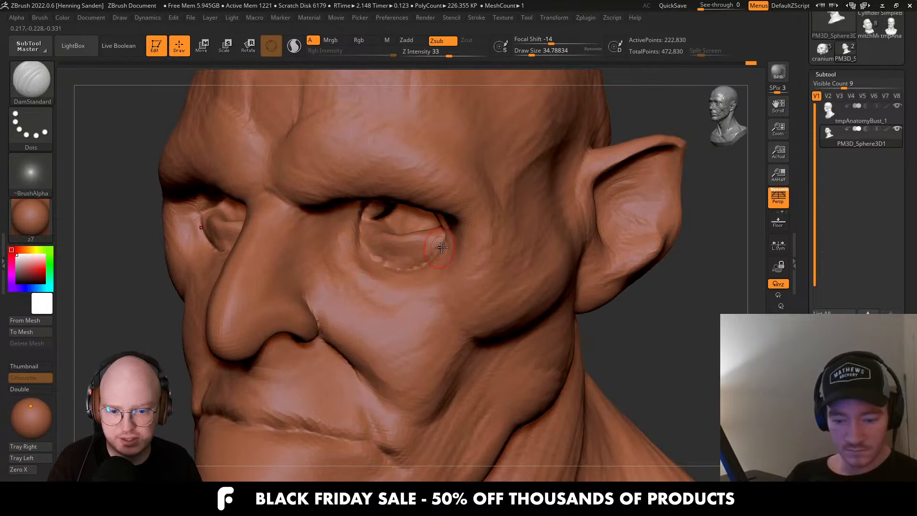
mouse_move(442, 247)
right_down()
mouse_move(406, 302)
mouse_move(348, 220)
right_up()
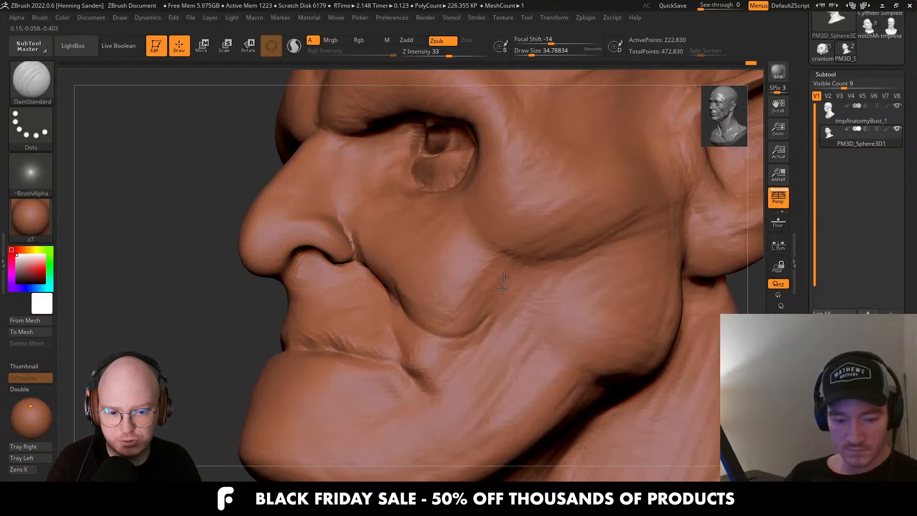
Sharpen the mouth corner, lower cheek fold and jawline creases with DamStandard at draw sizes of about 35 to 41.
right_drag(397, 346, 389, 365)
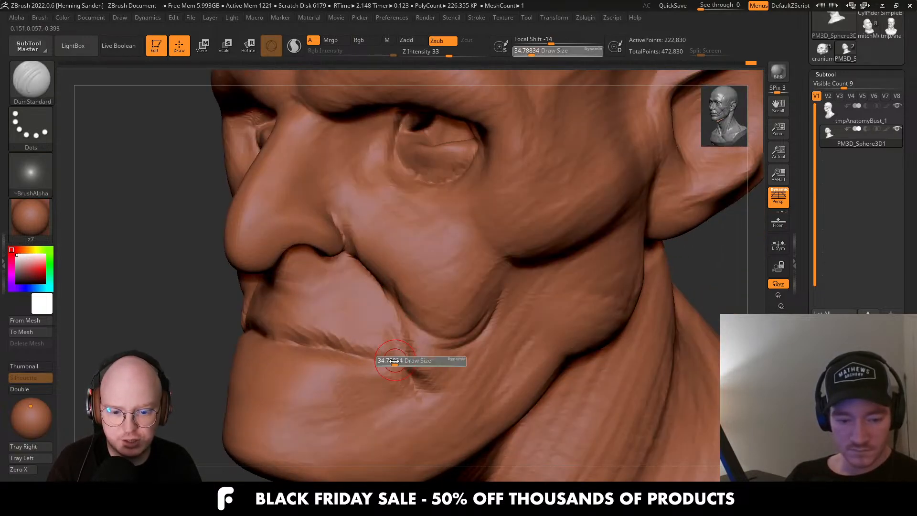
mouse_move(305, 344)
right_down()
mouse_move(277, 294)
mouse_move(405, 259)
mouse_move(443, 293)
mouse_move(437, 271)
mouse_move(498, 243)
mouse_move(423, 265)
mouse_move(408, 258)
mouse_move(432, 301)
right_up()
key(s)
drag(434, 307, 431, 307)
right_drag(432, 308, 467, 327)
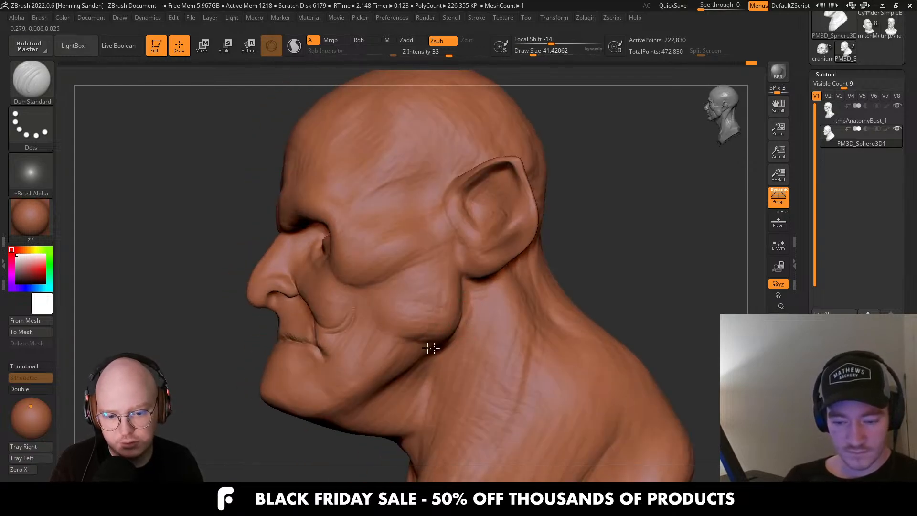
right_drag(369, 401, 376, 361)
right_drag(340, 390, 372, 377)
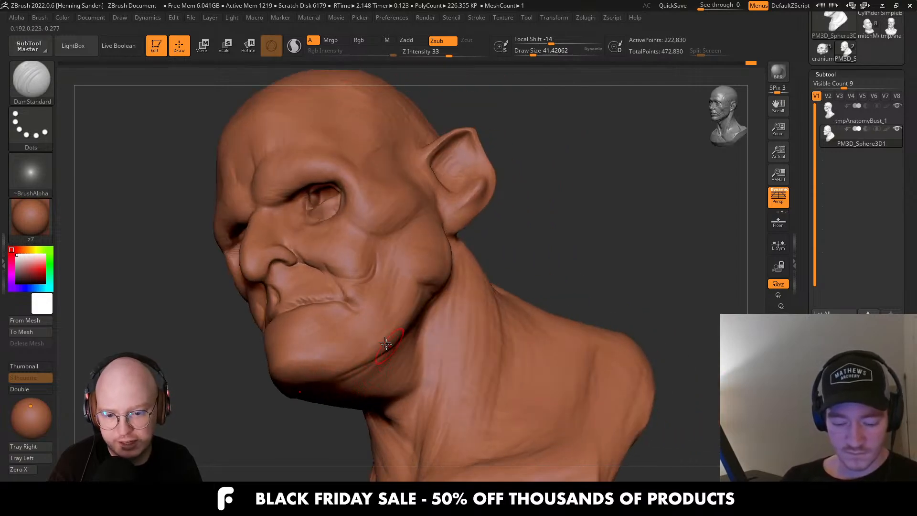
Touch up the jawline with DamStandard, then switch to the Move brush and refine the jaw and lower cheek.
right_drag(386, 346, 342, 318)
key(s)
drag(342, 315, 338, 315)
mouse_move(317, 290)
right_down()
mouse_move(395, 299)
mouse_move(330, 293)
right_up()
key(b)
key(m)
key(v)
key(s)
drag(395, 287, 403, 288)
Adjust the sides of the cheeks and the ears from the front with the Move brush at a draw size of about 116.
mouse_move(381, 287)
right_down()
mouse_move(419, 283)
mouse_move(409, 293)
mouse_move(415, 272)
mouse_move(456, 312)
right_up()
key(bracketright)
key(bracketleft)
key(bracketleft)
key(bracketright)
key(bracketright)
key(s)
drag(477, 254, 479, 254)
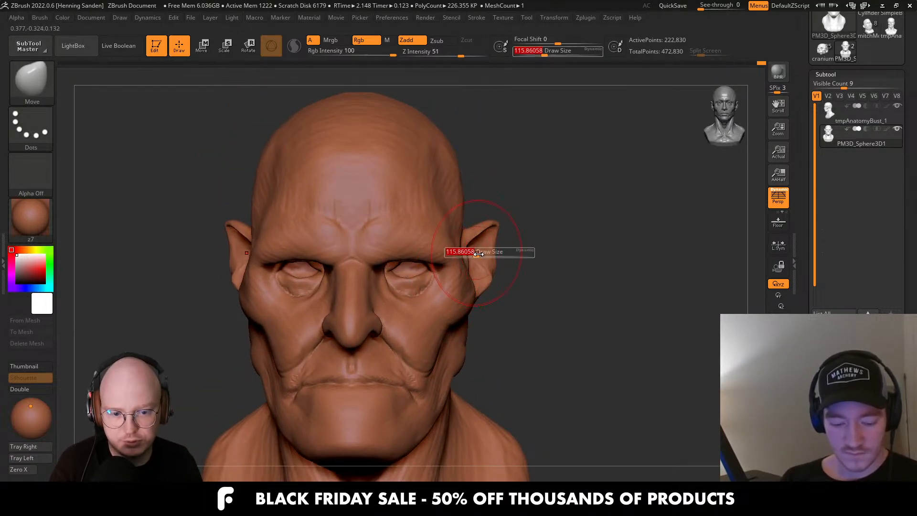
drag(483, 286, 491, 294)
right_drag(492, 294, 442, 289)
mouse_move(485, 299)
mouse_down()
mouse_move(490, 258)
mouse_move(454, 258)
mouse_up()
Refine the brow and chin profile from the side with the Move brush at draw sizes of about 59 to 120.
key(s)
ctrl+right_drag(476, 263, 471, 205)
right_drag(470, 215, 442, 225)
ctrl+right_drag(442, 305, 446, 385)
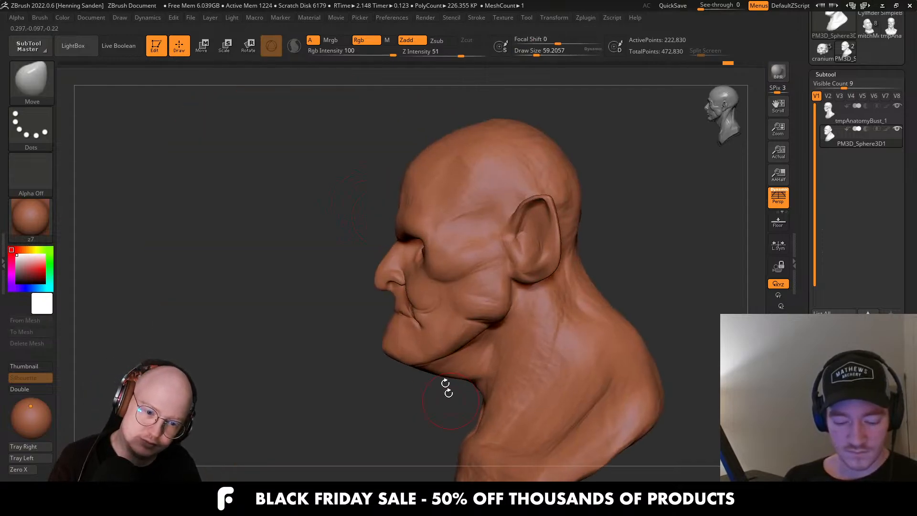
key(s)
drag(419, 343, 428, 343)
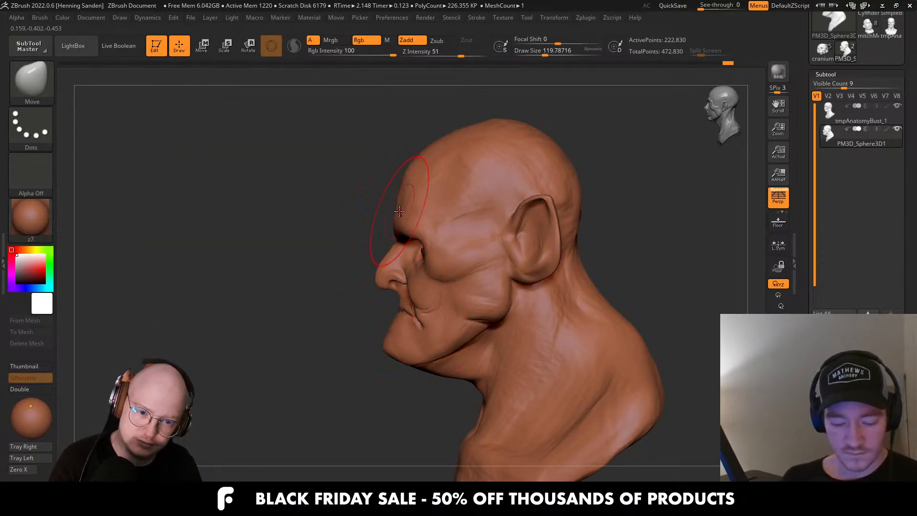
Adjust the cheeks and area under the eyes from the front with the Move brush at a draw size of about 90.
right_drag(373, 222, 420, 235)
key(s)
drag(412, 236, 403, 236)
key(s)
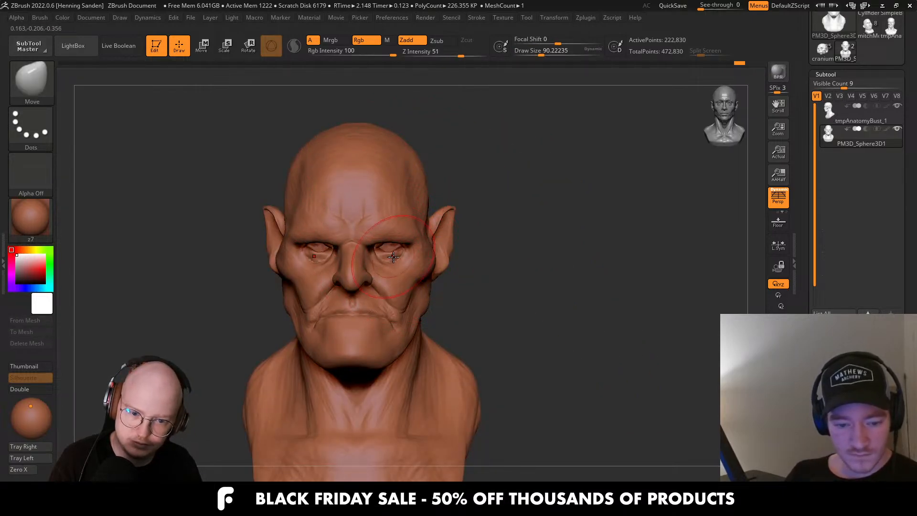
key(s)
drag(382, 252, 375, 253)
Refine the cheek and nose contour up to the side profile with the Move brush, reducing the draw size to about 44.
right_drag(395, 266, 359, 270)
key(s)
drag(403, 274, 408, 275)
mouse_move(408, 275)
right_down()
mouse_move(391, 283)
mouse_move(410, 291)
right_up()
key(s)
drag(406, 291, 350, 290)
key(s)
key(s)
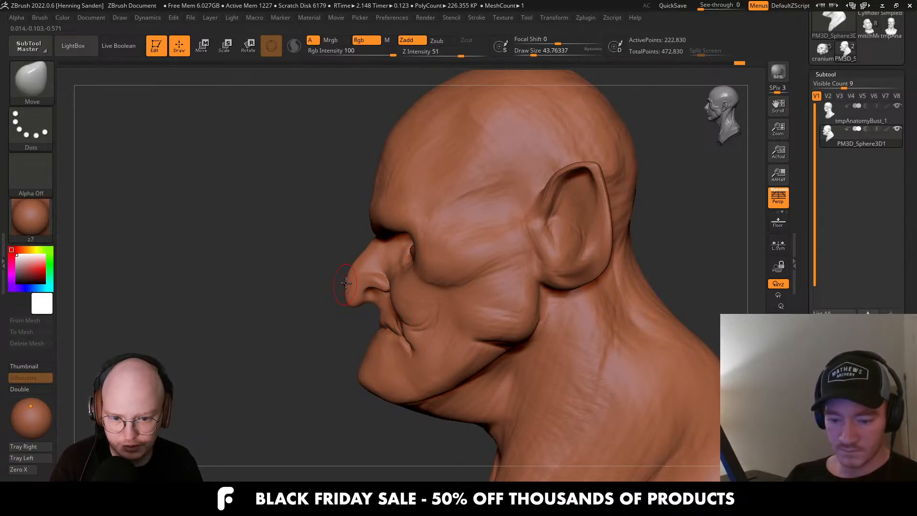
Pull the nose tip forward and down into a long point in profile with the Move brush.
key(s)
drag(347, 275, 350, 268)
mouse_move(335, 270)
shift+right_down()
mouse_move(356, 278)
mouse_move(352, 293)
shift+right_up()
key(s)
drag(350, 295, 350, 296)
mouse_move(348, 307)
mouse_down()
mouse_move(360, 317)
mouse_move(326, 301)
mouse_move(354, 277)
mouse_up()
ctrl+right_drag(329, 226, 296, 192)
shift+right_drag(297, 191, 248, 191)
mouse_move(351, 267)
ctrl+right_down()
mouse_move(366, 382)
mouse_move(321, 319)
ctrl+right_up()
mouse_move(362, 282)
ctrl+right_down()
mouse_move(340, 322)
mouse_move(360, 355)
mouse_move(315, 352)
mouse_move(328, 330)
mouse_move(349, 335)
mouse_move(356, 267)
ctrl+right_up()
key(bracketleft)
Pull the chin forward into a more pointed shape with the Move brush at draw sizes of about 97 to 104.
mouse_move(356, 268)
shift+right_down()
mouse_move(422, 311)
mouse_move(444, 296)
mouse_move(417, 300)
mouse_move(432, 334)
shift+right_up()
key(bracketright)
mouse_move(372, 325)
right_down()
mouse_move(413, 335)
mouse_move(401, 291)
mouse_move(389, 299)
mouse_move(395, 329)
right_up()
key(bracketleft)
key(s)
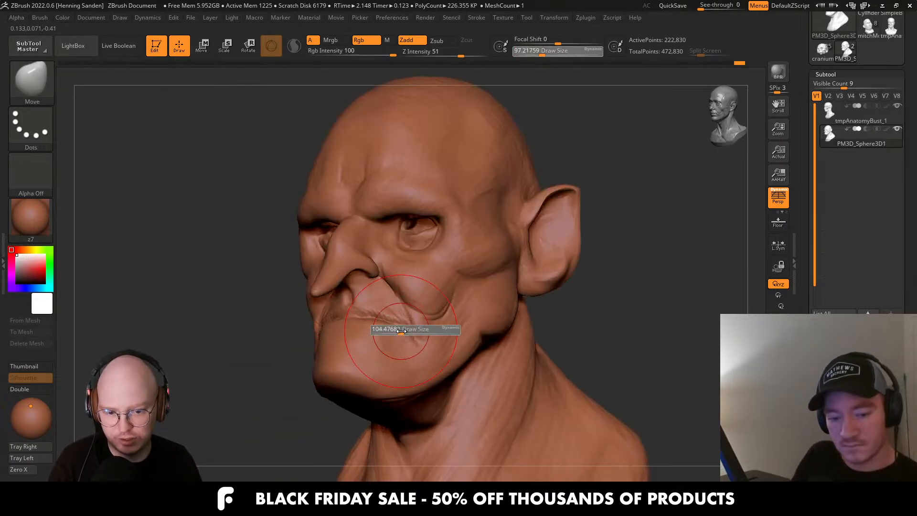
drag(397, 330, 402, 330)
mouse_move(413, 327)
right_down()
mouse_move(402, 320)
mouse_move(375, 338)
mouse_move(368, 328)
mouse_move(359, 346)
right_up()
key(bracketleft)
key(bracketright)
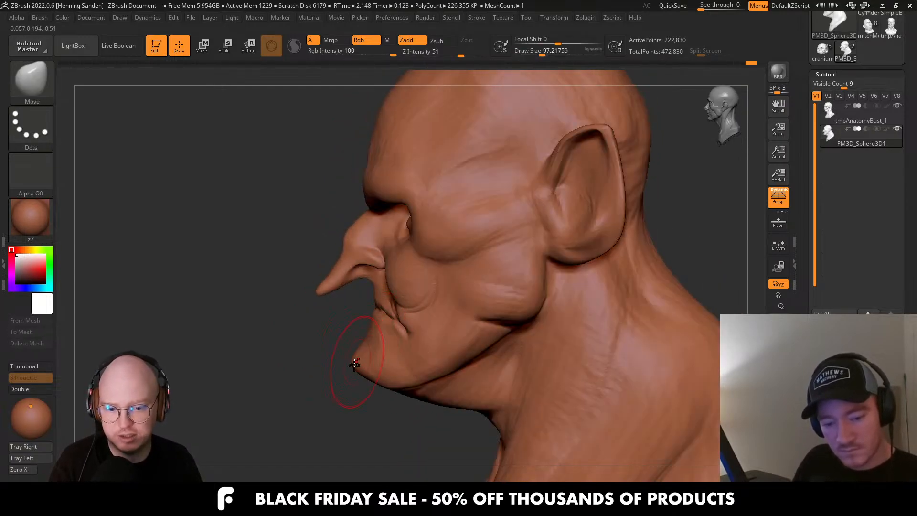
key(s)
drag(360, 363, 366, 363)
Reshape the nose bridge and stretch the drooping tip further out with the Move brush, starting at a draw size of about 56.
drag(353, 235, 346, 229)
key(s)
drag(347, 235, 349, 231)
key(s)
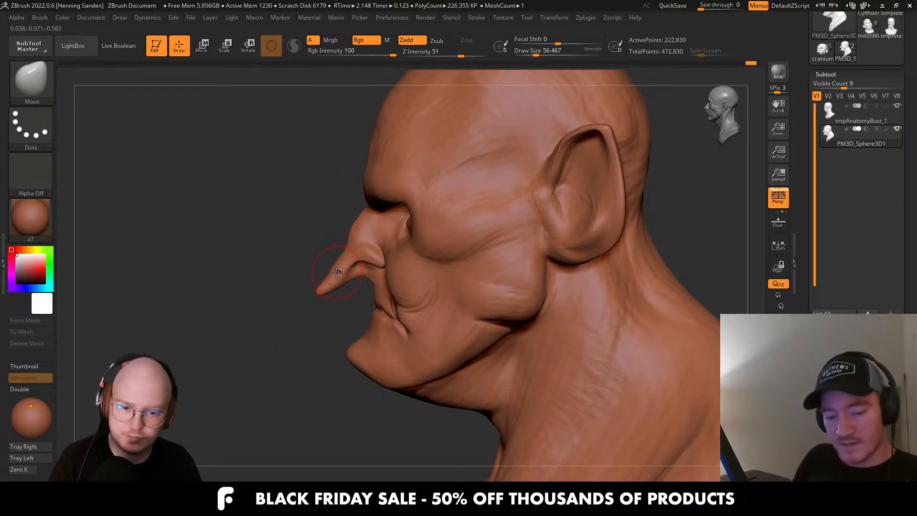
key(s)
mouse_move(321, 282)
mouse_down()
mouse_move(336, 282)
mouse_move(318, 299)
mouse_up()
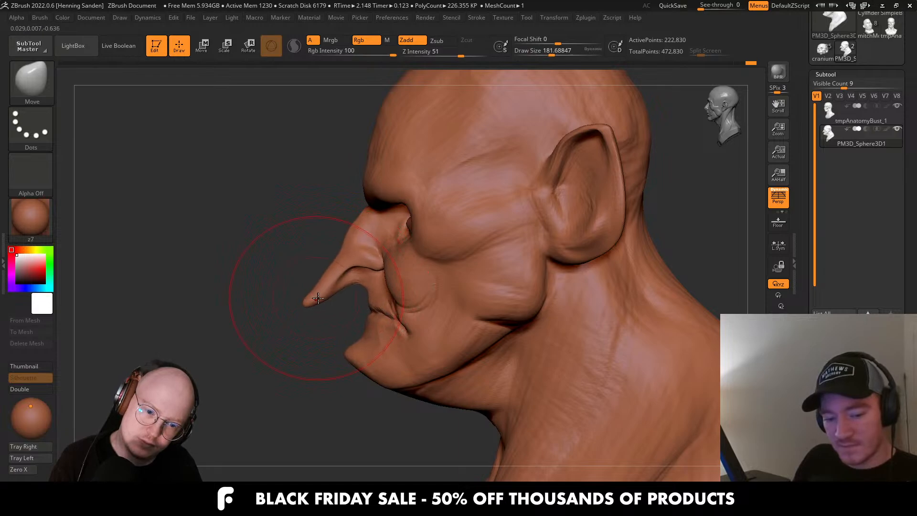
Bend the long nose tip with the Move brush at a draw size of about 49 and remesh the head with DynaMesh.
mouse_move(376, 319)
ctrl+right_down()
mouse_move(368, 282)
mouse_move(468, 286)
mouse_move(447, 340)
ctrl+right_up()
key(s)
mouse_move(460, 321)
mouse_down()
mouse_move(471, 348)
mouse_move(490, 345)
mouse_up()
key(s)
ctrl+drag(556, 309, 533, 329)
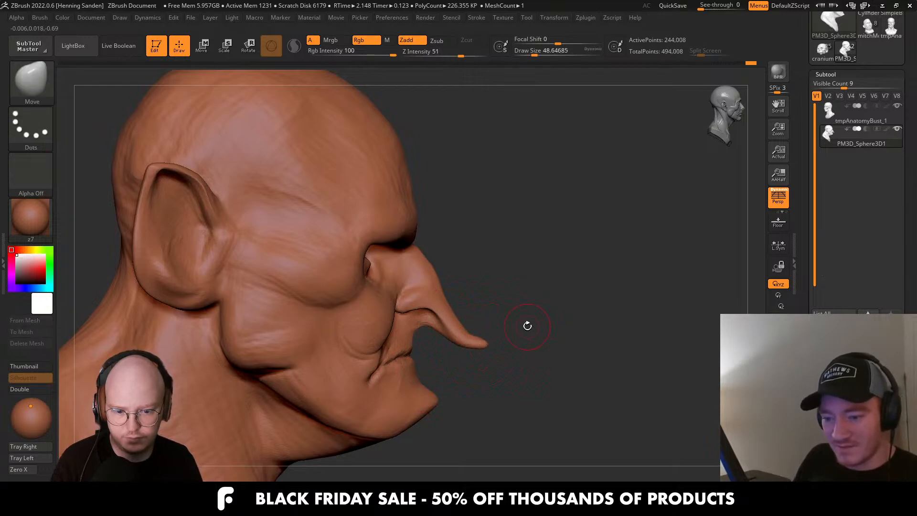
ctrl+right_drag(527, 325, 536, 297)
right_drag(536, 297, 511, 310)
alt+right_drag(510, 311, 428, 296)
mouse_move(427, 296)
shift+right_down()
mouse_move(449, 286)
mouse_move(459, 318)
shift+right_up()
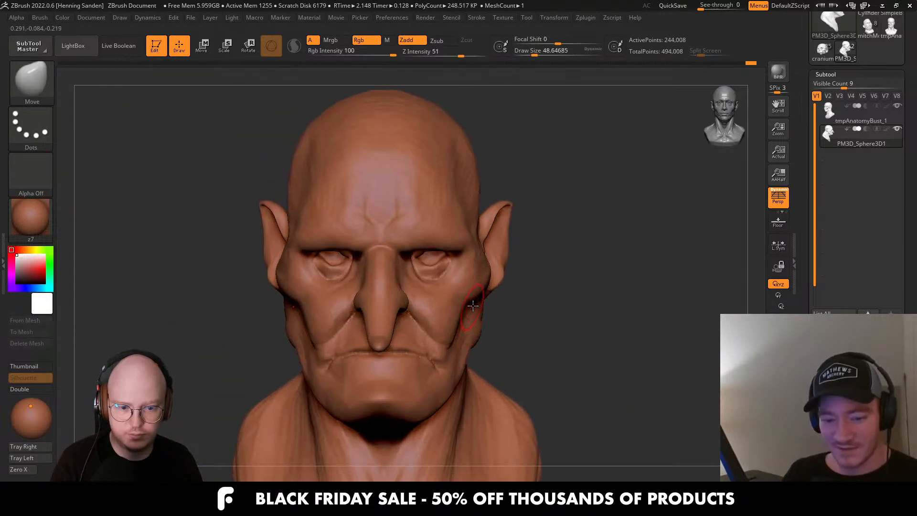
Refine the cheeks and midface from several angles with the Move brush at draw sizes of about 108 to 154.
key(s)
mouse_move(466, 301)
mouse_down()
mouse_move(464, 330)
mouse_move(450, 328)
mouse_up()
key(s)
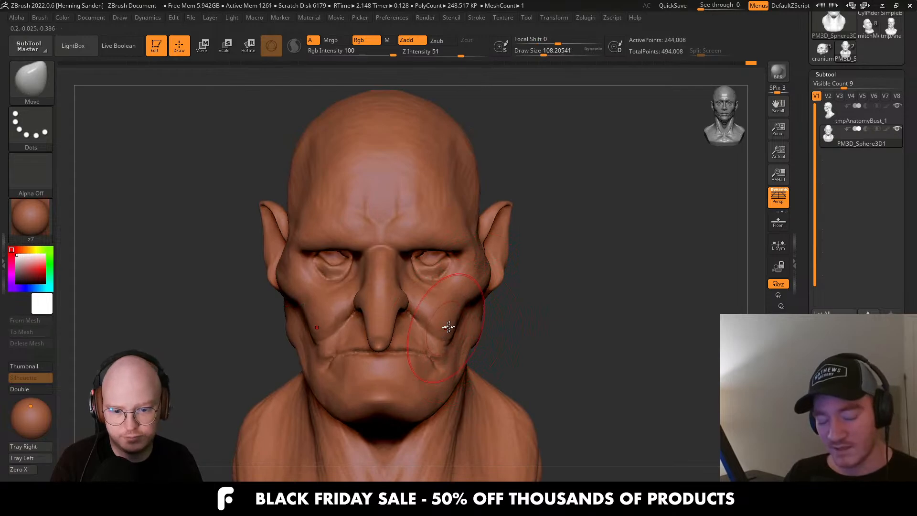
right_drag(511, 316, 461, 314)
key(s)
drag(460, 315, 456, 315)
right_drag(408, 272, 423, 265)
key(s)
drag(424, 265, 420, 266)
right_drag(463, 267, 408, 268)
key(s)
drag(414, 269, 420, 269)
ctrl+right_drag(420, 270, 383, 229)
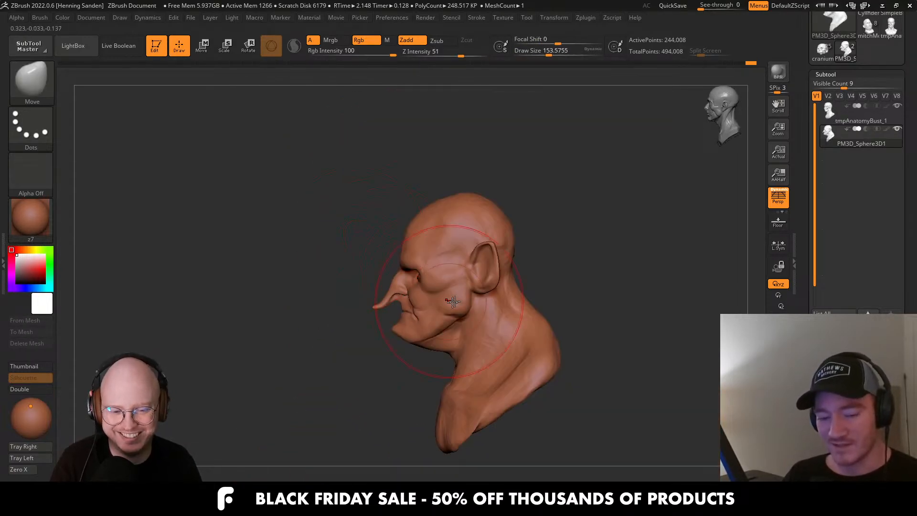
shift+right_drag(450, 308, 475, 298)
mouse_move(461, 344)
mouse_down()
mouse_move(488, 350)
mouse_move(442, 338)
mouse_up()
key(ctrl+z)
Push in the nape of the neck in profile with the Move brush at a draw size of about 120.
key(bracketleft)
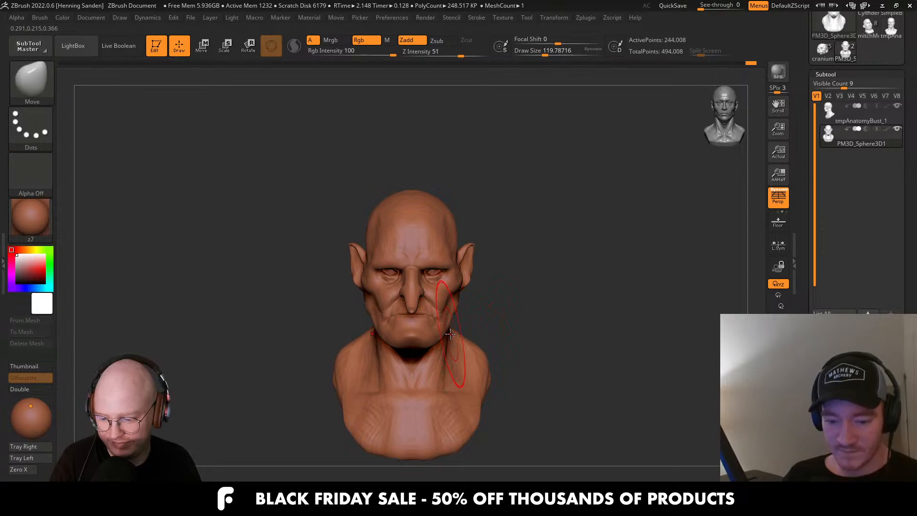
mouse_move(455, 330)
right_down()
mouse_move(430, 324)
mouse_move(412, 336)
right_up()
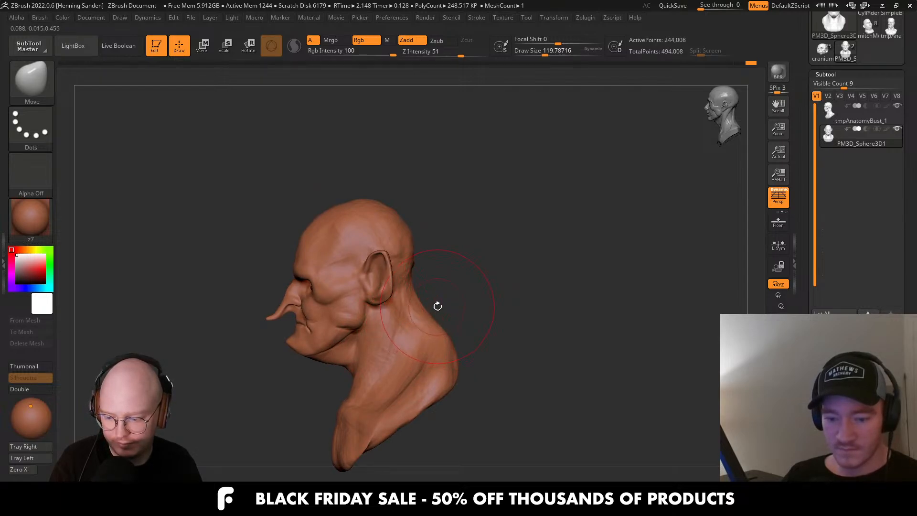
ctrl+right_drag(416, 292, 419, 317)
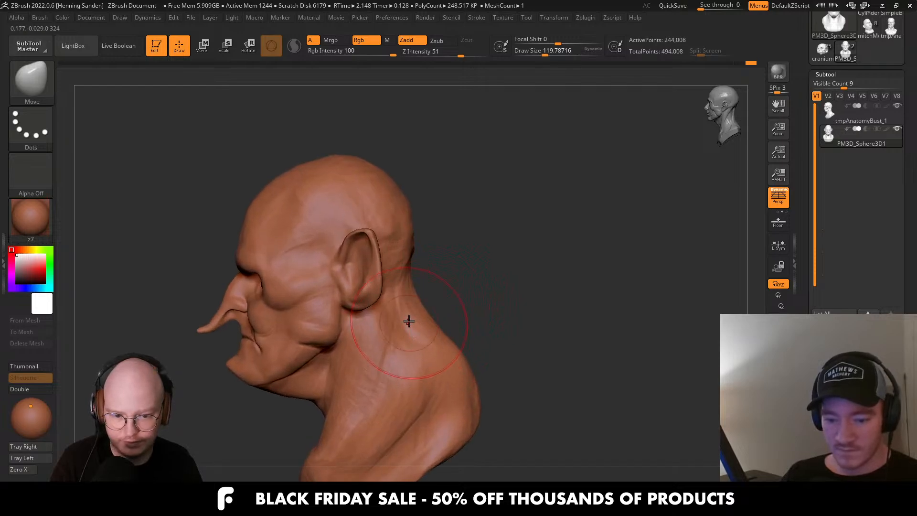
drag(419, 317, 408, 305)
Reshape the ear's outer rim and lobe with the Move brush at draw sizes of about 74 to 80.
key(s)
drag(377, 282, 370, 282)
drag(369, 289, 350, 278)
key(s)
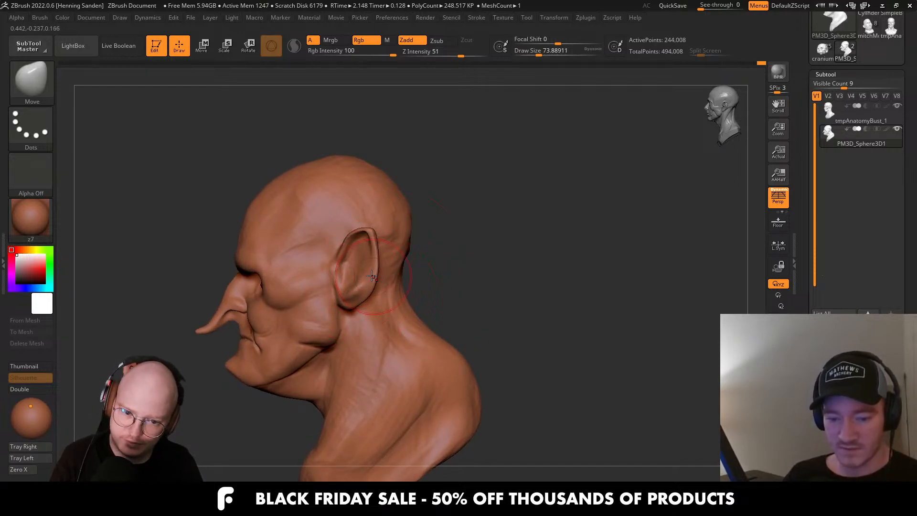
shift+right_drag(369, 244, 383, 252)
key(s)
drag(380, 257, 372, 260)
ctrl+right_drag(366, 265, 368, 281)
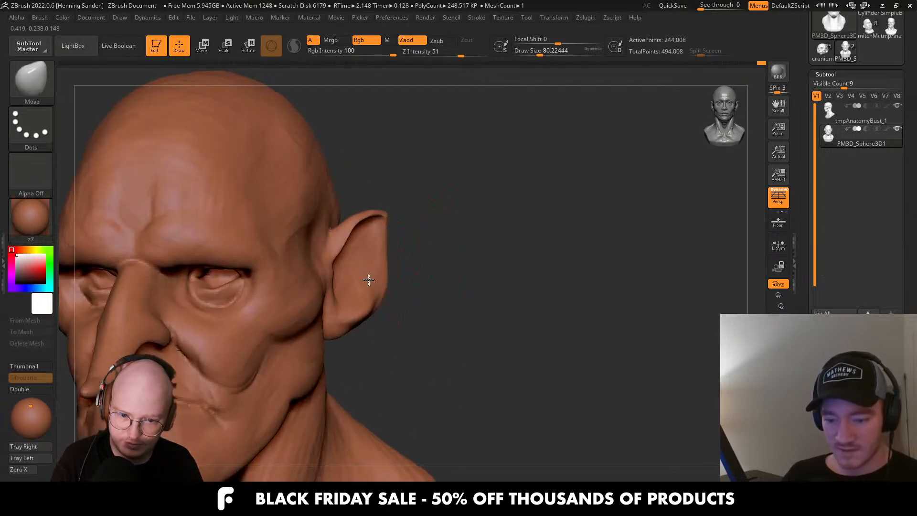
key(s)
drag(364, 276, 359, 273)
Sculpt the first inner fold of the ear with the Standard brush at draw sizes of about 20 to 35.
key(b)
key(s)
key(t)
right_drag(362, 264, 348, 256)
key(s)
drag(345, 249, 338, 245)
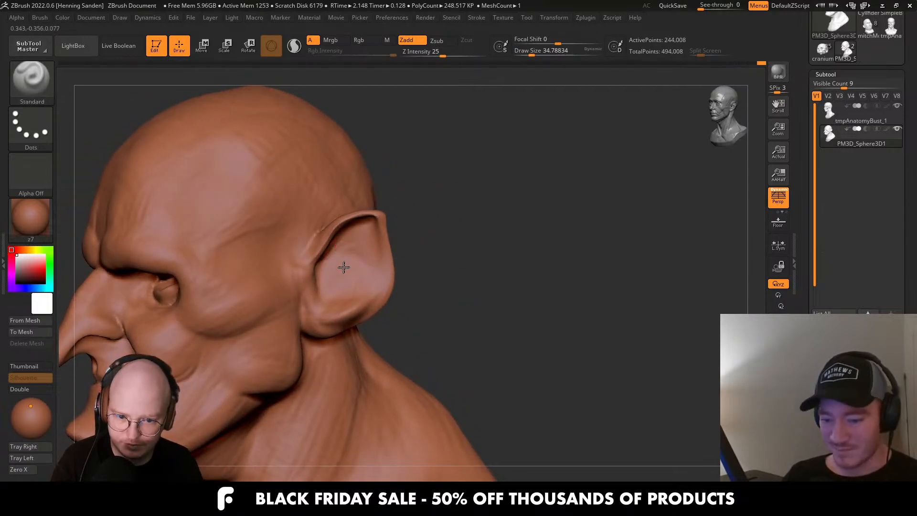
right_drag(341, 255, 343, 249)
key(s)
drag(343, 247, 338, 245)
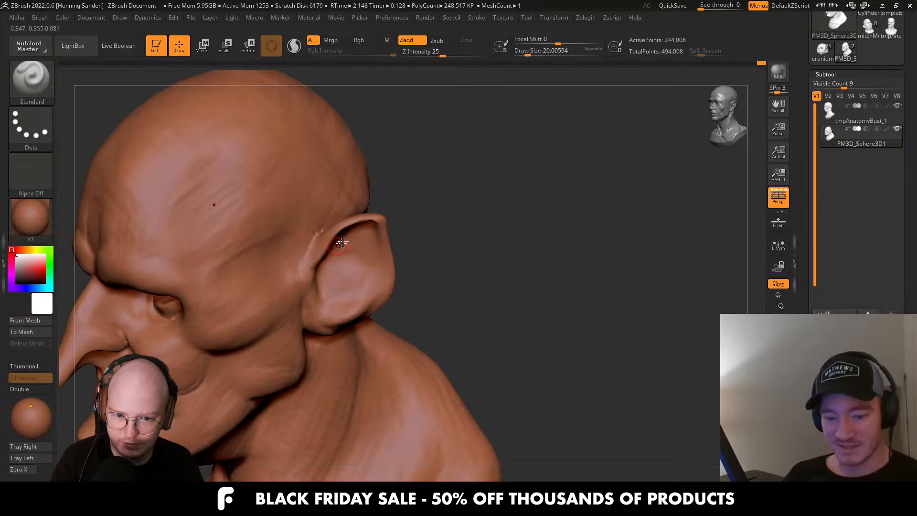
right_drag(325, 287, 323, 280)
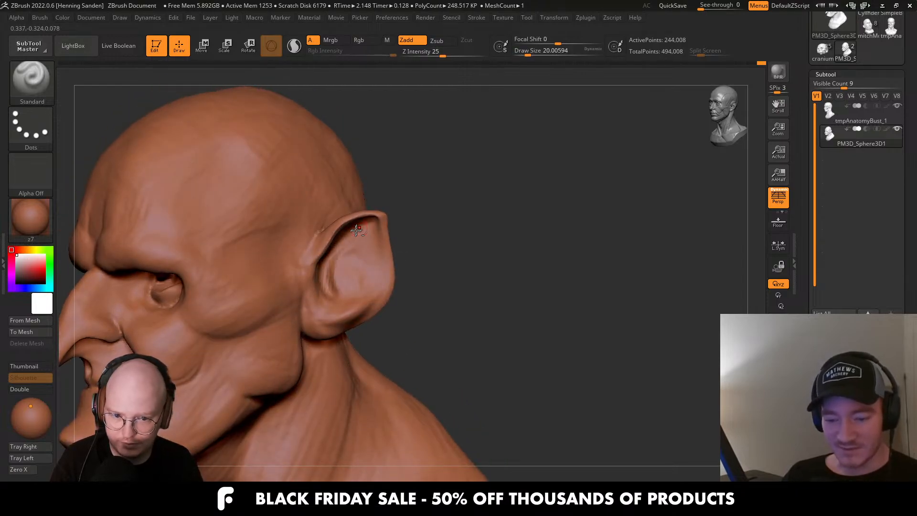
Build up, carve and smooth the folds around the ear opening with the Standard brush at draw sizes of about 27 to 41.
mouse_move(356, 231)
right_down()
mouse_move(327, 245)
mouse_move(313, 270)
right_up()
mouse_move(313, 271)
ctrl+right_down()
mouse_move(313, 294)
mouse_move(326, 257)
ctrl+right_up()
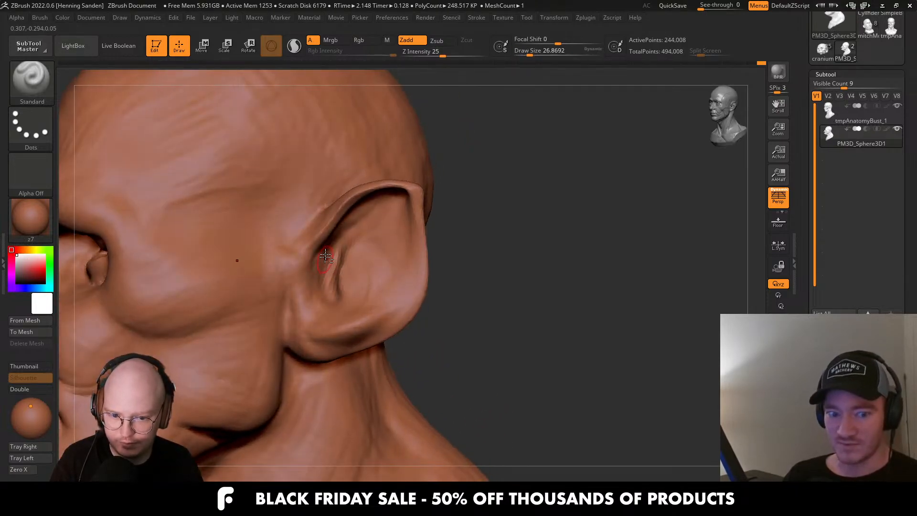
right_drag(412, 265, 403, 262)
key(bracketright)
mouse_move(342, 264)
shift+mouse_down()
mouse_move(353, 291)
mouse_move(346, 271)
shift+mouse_up()
right_drag(351, 277, 333, 277)
alt+drag(333, 278, 345, 282)
right_drag(345, 282, 358, 279)
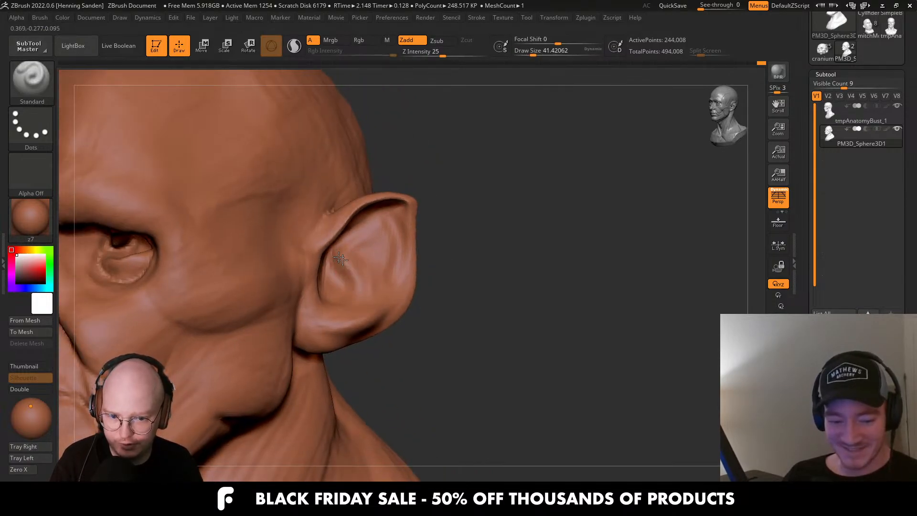
mouse_move(347, 268)
mouse_down()
mouse_move(351, 289)
mouse_move(347, 270)
mouse_up()
Define the upper inner ridges and lower rim of the ear with the Standard brush at draw sizes of about 18 to 33.
right_drag(378, 260, 345, 249)
key(bracketleft)
key(bracketleft)
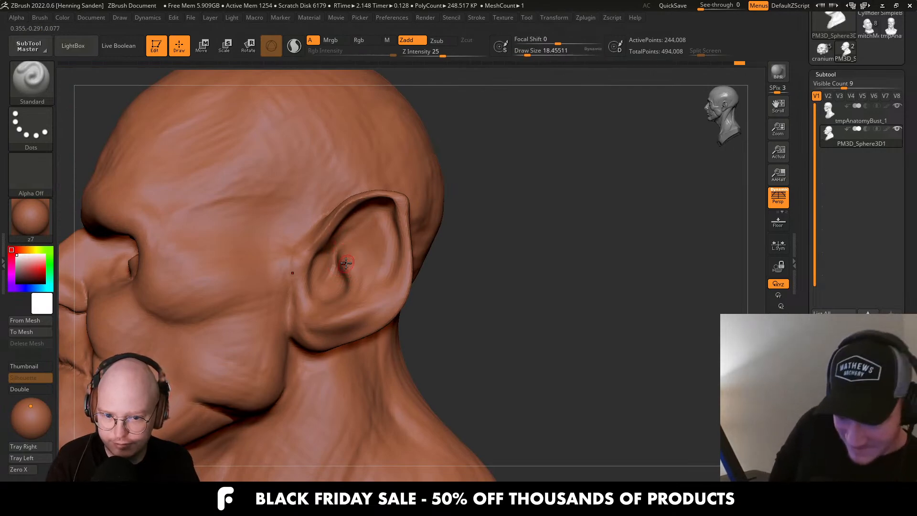
mouse_move(358, 262)
right_down()
mouse_move(359, 237)
mouse_move(382, 258)
right_up()
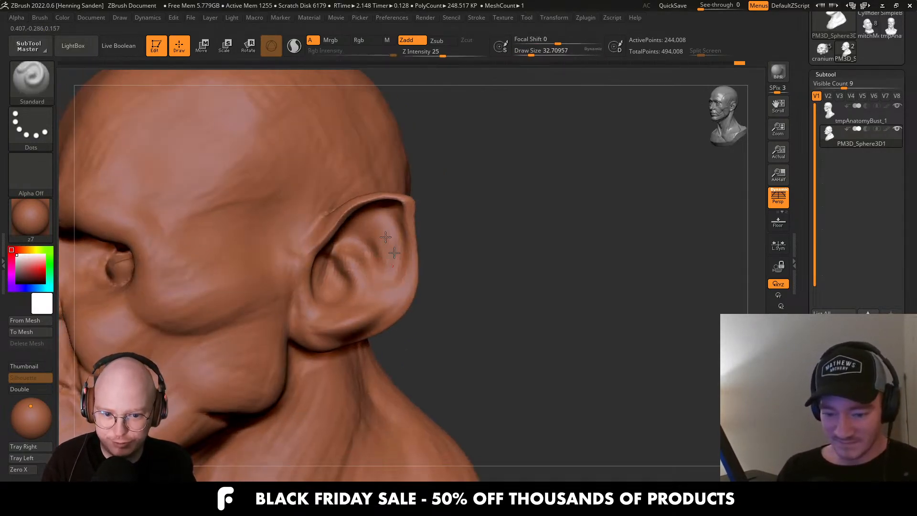
key(s)
drag(381, 234, 371, 235)
right_drag(387, 282, 401, 268)
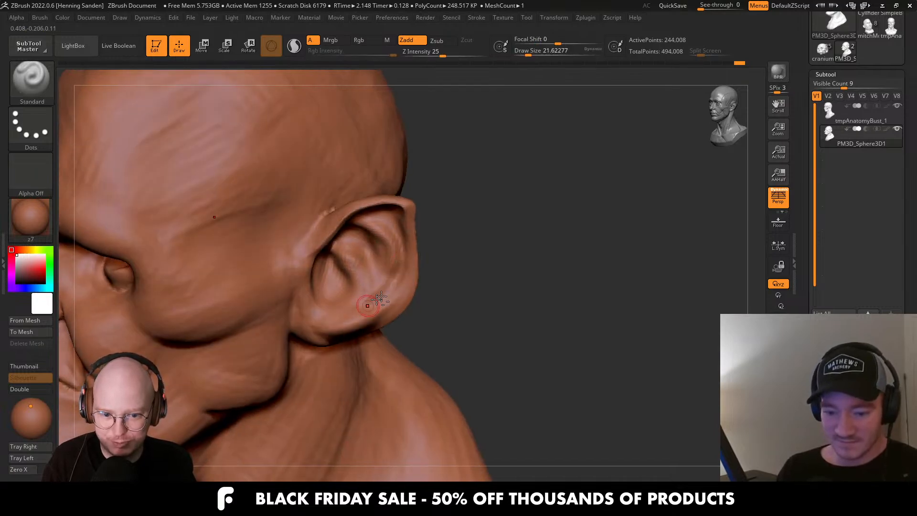
right_drag(375, 298, 389, 285)
mouse_move(337, 345)
mouse_down()
mouse_move(315, 335)
mouse_move(348, 325)
mouse_up()
Build up the earlobe and lower inner ear with ClayBuildup and ClayBuildup_hs at draw sizes of about 35 to 51.
key(b)
key(c)
key(b)
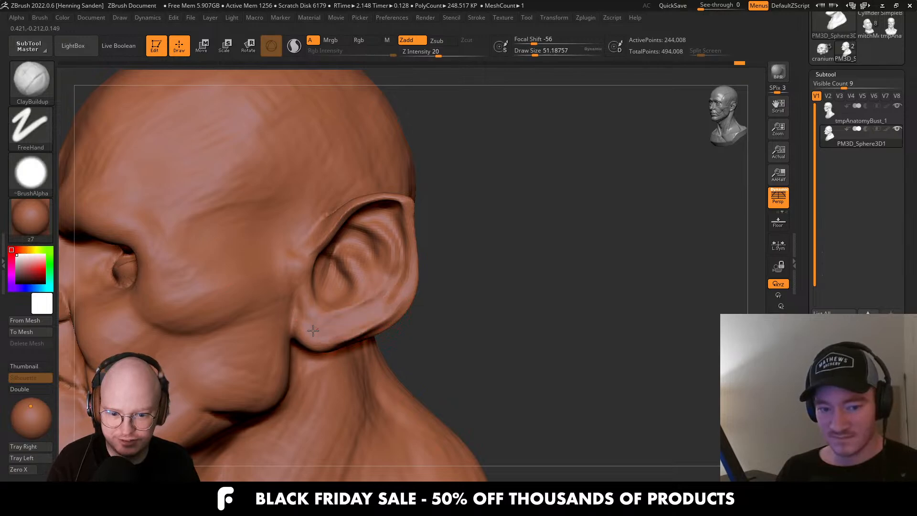
key(b)
key(c)
key(h)
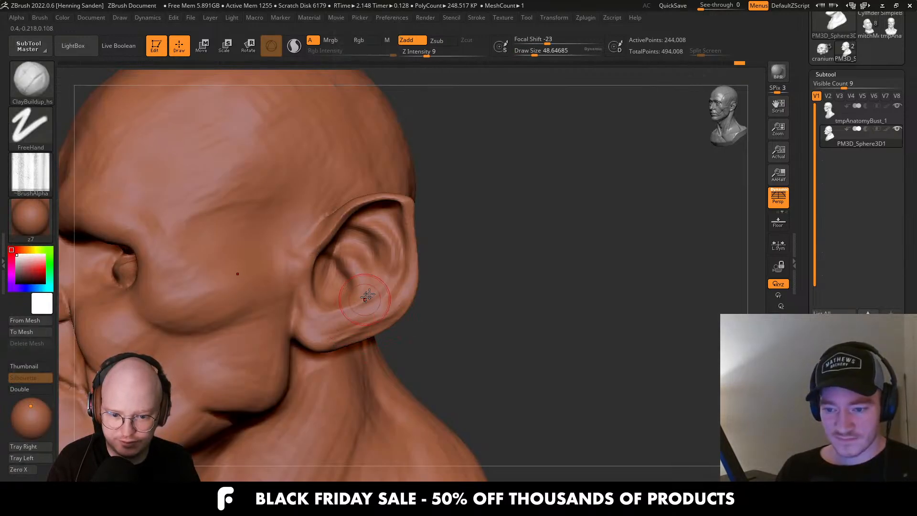
right_drag(354, 309, 367, 288)
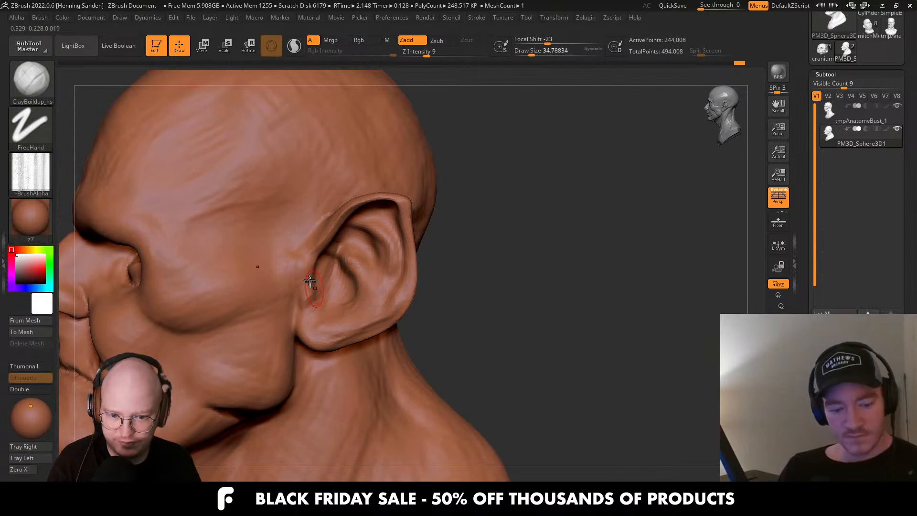
Adjust the temple and upper ear attachment with the Move brush at draw sizes of about 104 to 116.
key(f)
right_drag(308, 289, 374, 300)
key(b)
key(m)
key(v)
right_drag(361, 238, 344, 228)
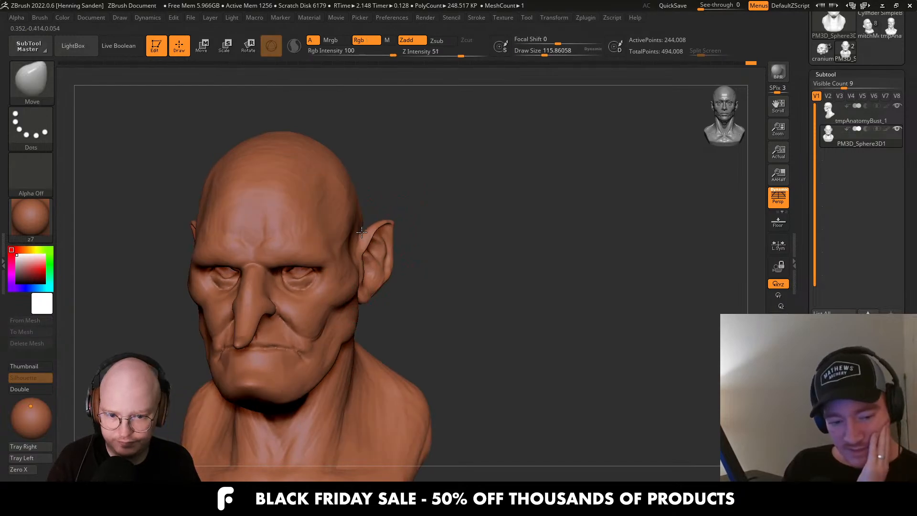
key(s)
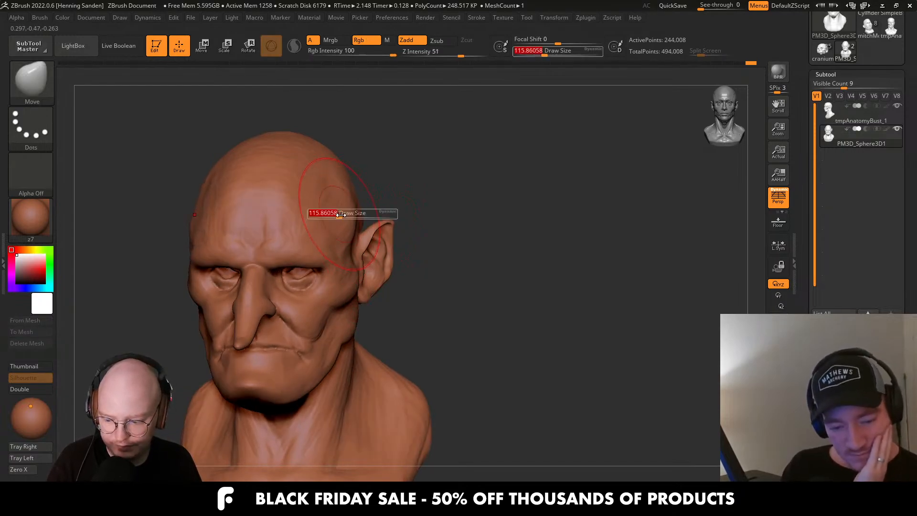
drag(334, 212, 352, 229)
mouse_move(353, 229)
right_down()
mouse_move(364, 246)
mouse_move(405, 221)
mouse_move(440, 245)
mouse_move(421, 239)
mouse_move(432, 269)
mouse_move(425, 253)
mouse_move(459, 263)
mouse_move(410, 283)
mouse_move(342, 284)
mouse_move(435, 293)
mouse_move(495, 328)
mouse_move(464, 275)
right_up()
key(bracketleft)
key(bracketleft)
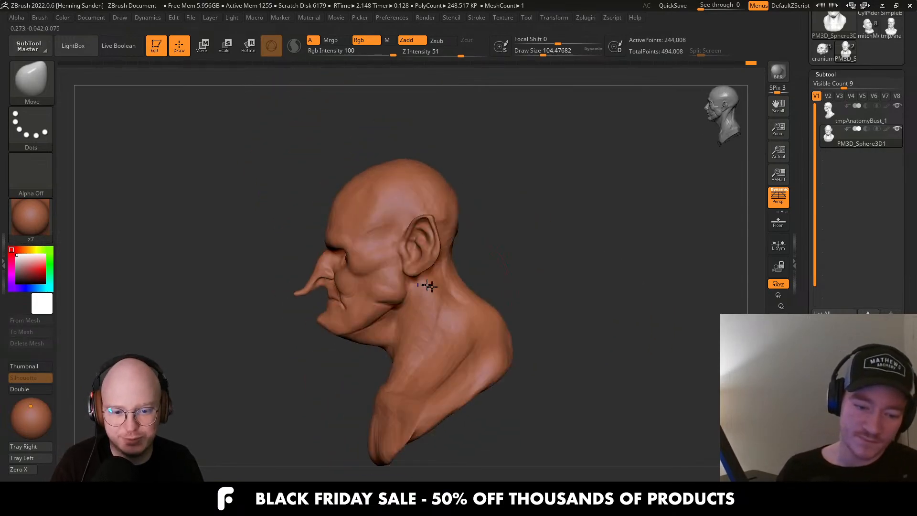
Pull the back of the skull outward in profile with the Move brush at a draw size of about 245.
key(bracketright)
key(bracketright)
key(bracketright)
key(bracketright)
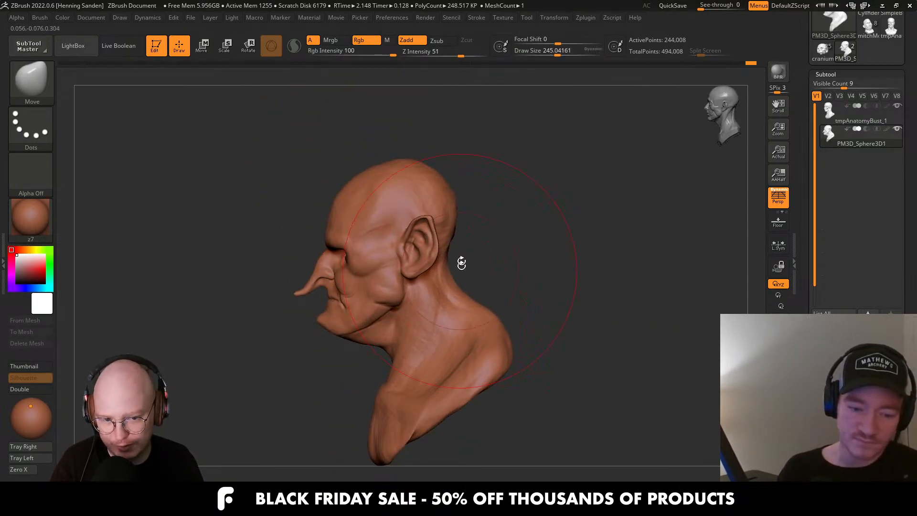
drag(451, 207, 446, 195)
key(bracketleft)
key(bracketleft)
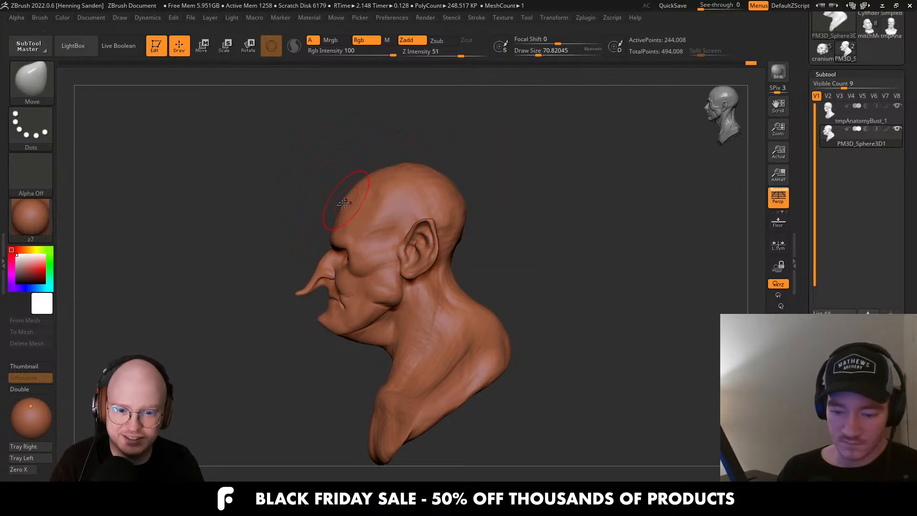
Reshape the forehead and side of the head with the Move brush at draw sizes of about 108 to 149.
mouse_move(343, 204)
right_down()
mouse_move(356, 220)
mouse_move(333, 228)
right_up()
key(bracketright)
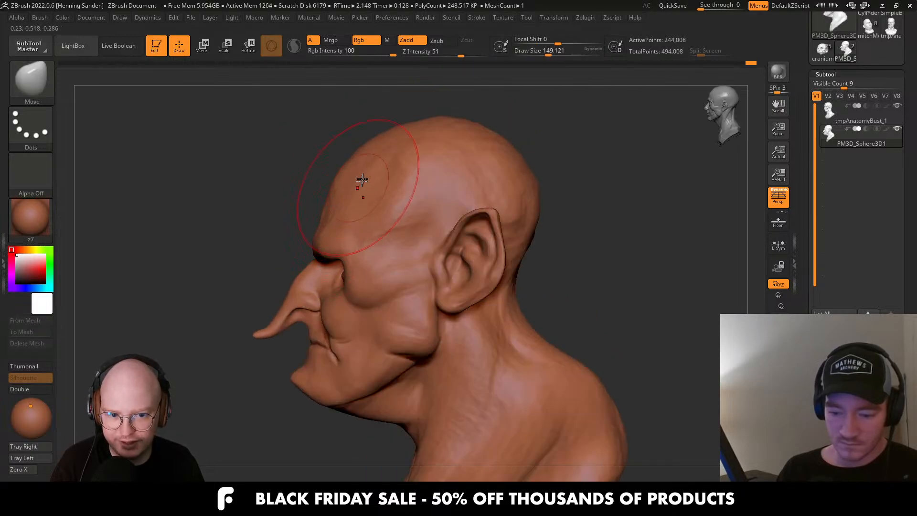
right_drag(399, 217, 497, 289)
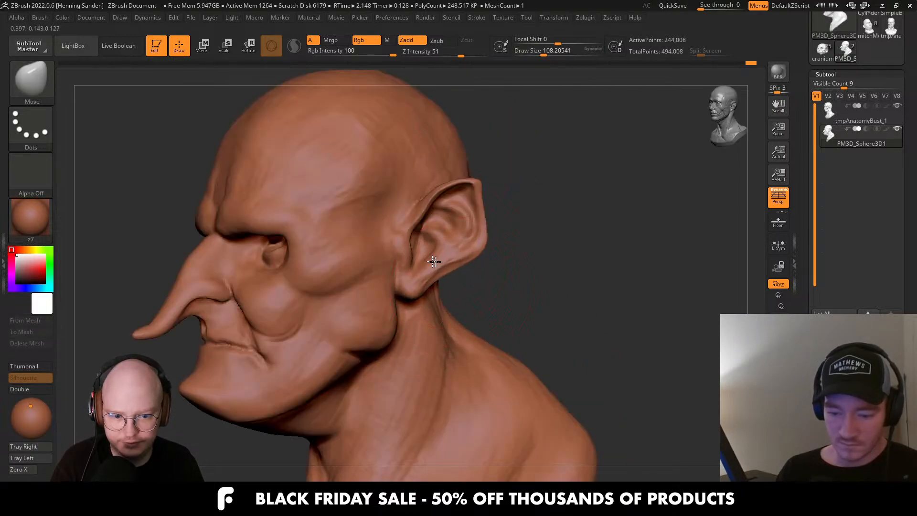
right_drag(484, 249, 485, 250)
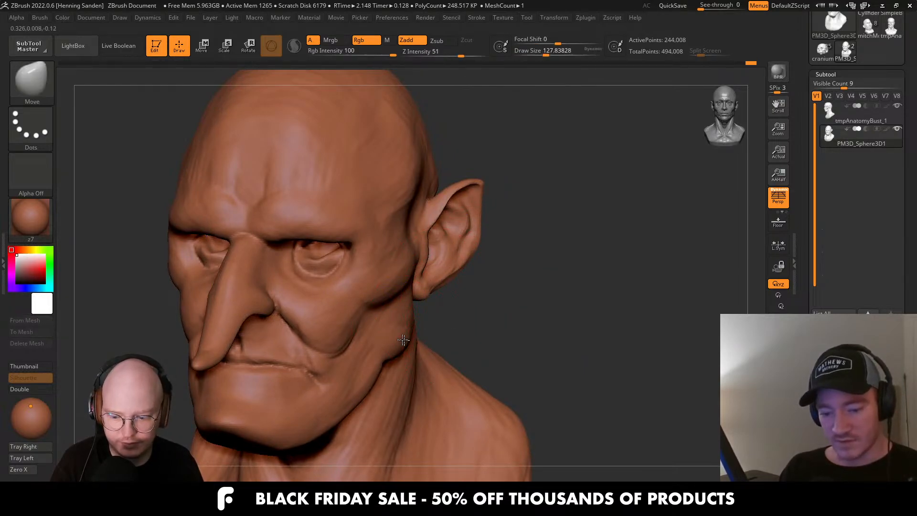
mouse_move(422, 317)
right_down()
mouse_move(400, 338)
mouse_move(401, 308)
mouse_move(408, 325)
mouse_move(378, 316)
mouse_move(426, 293)
right_up()
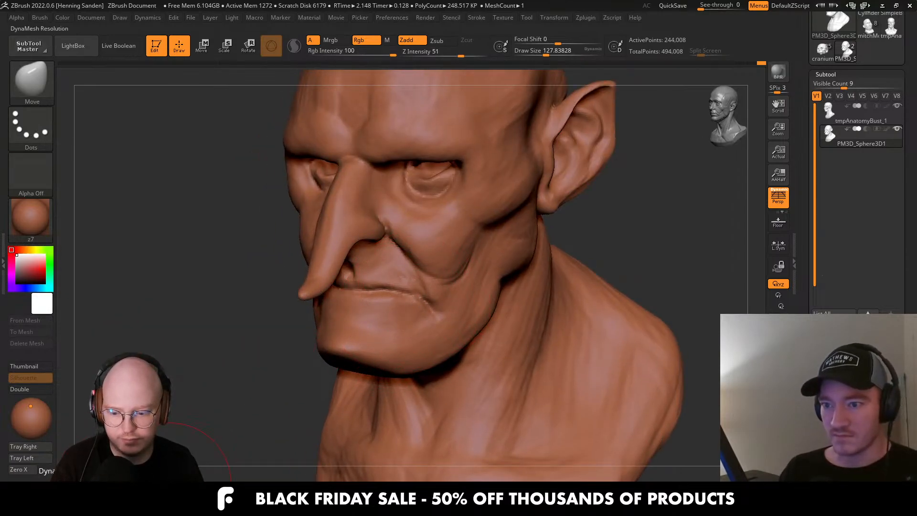
Subdivide the head mesh once and sharpen the mouth line and its corner with DamStandard at a draw size of about 17.
key(ctrl+d)
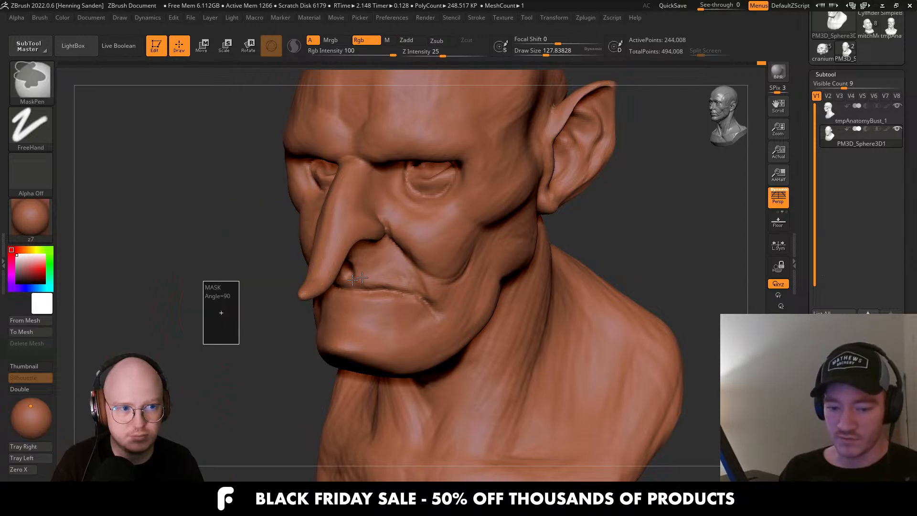
ctrl+right_drag(450, 224, 411, 358)
key(b)
key(d)
key(s)
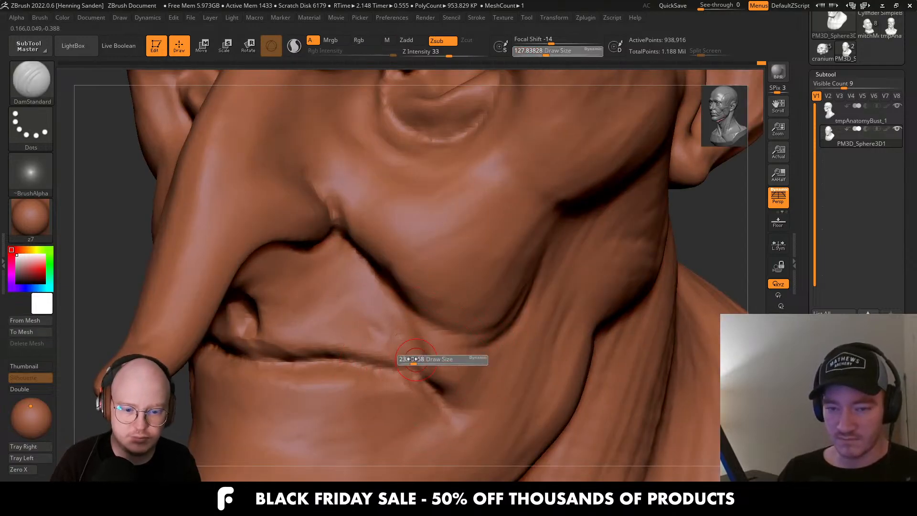
ctrl+right_drag(277, 351, 298, 363)
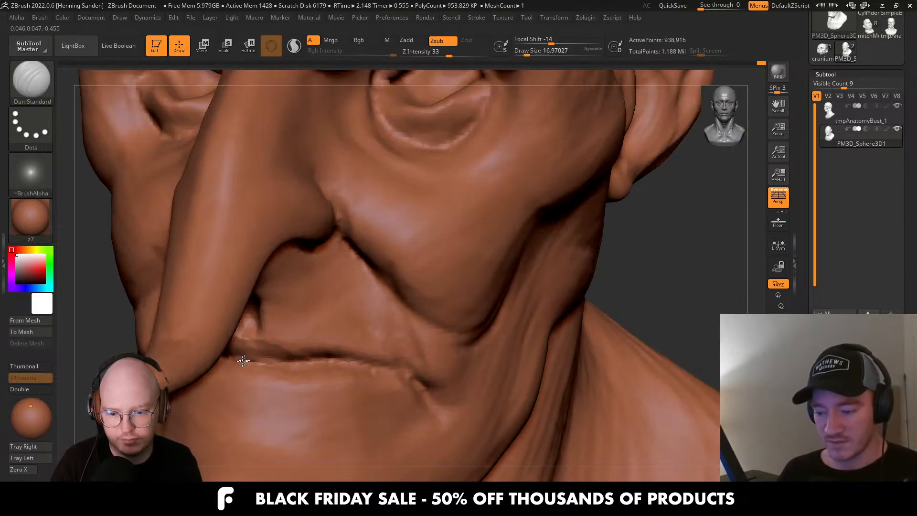
drag(290, 364, 404, 370)
right_drag(404, 371, 415, 375)
right_drag(329, 361, 465, 386)
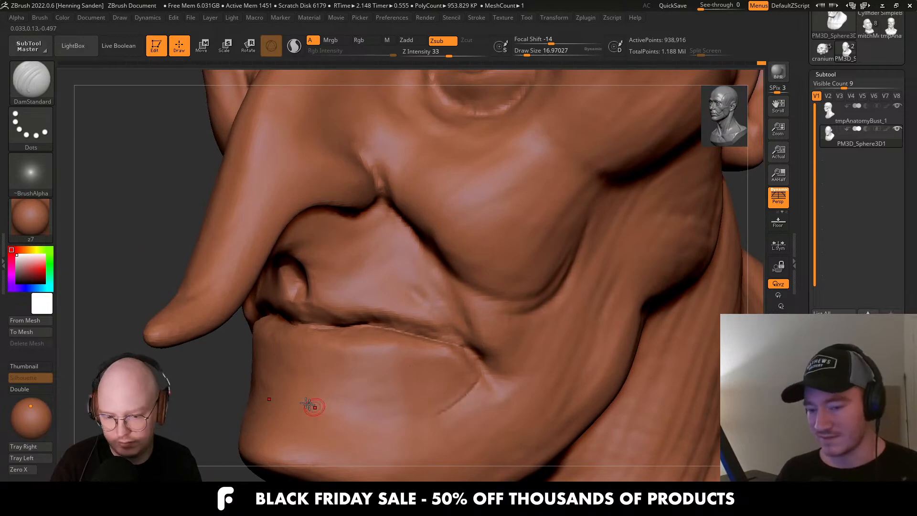
Carve the lower lip's outline and the creases above the mouth corner with DamStandard at draw sizes of about 17 to 31.
mouse_move(258, 377)
mouse_down()
mouse_move(435, 403)
mouse_move(477, 362)
mouse_up()
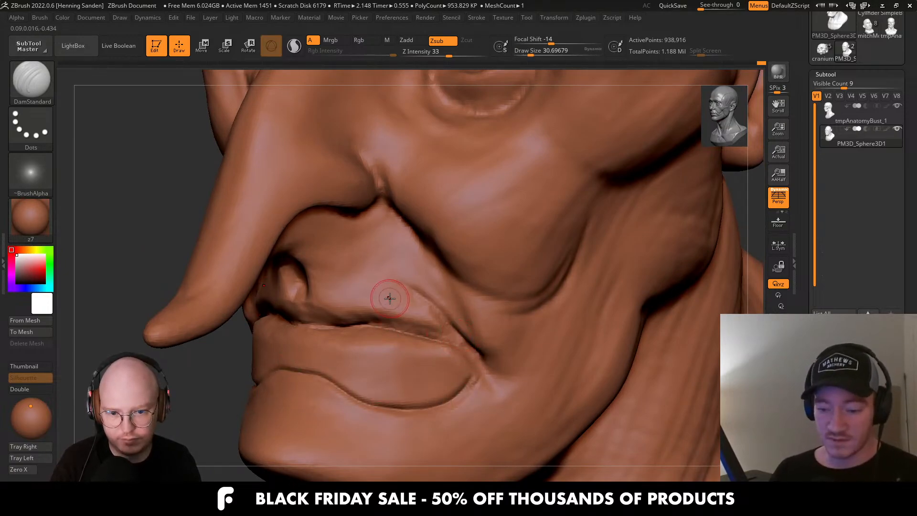
mouse_move(389, 299)
right_down()
mouse_move(383, 305)
mouse_move(402, 312)
right_up()
mouse_move(357, 292)
mouse_down()
mouse_move(346, 302)
mouse_move(409, 318)
mouse_up()
mouse_move(414, 320)
right_down()
mouse_move(452, 311)
mouse_move(432, 334)
right_up()
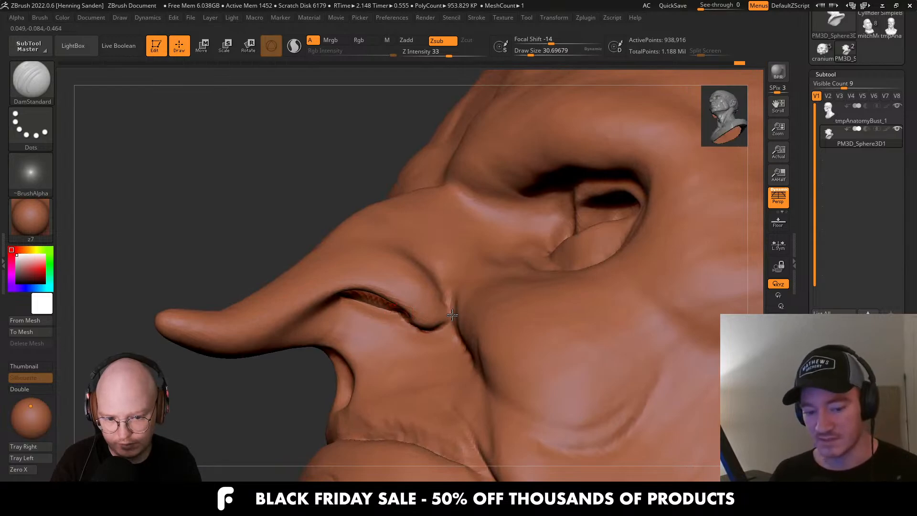
Cut a crease around the nostril wing and another down from the nose bridge with DamStandard at a draw size of about 31.
drag(452, 315, 437, 270)
mouse_move(427, 282)
right_down()
mouse_move(436, 318)
mouse_move(427, 268)
right_up()
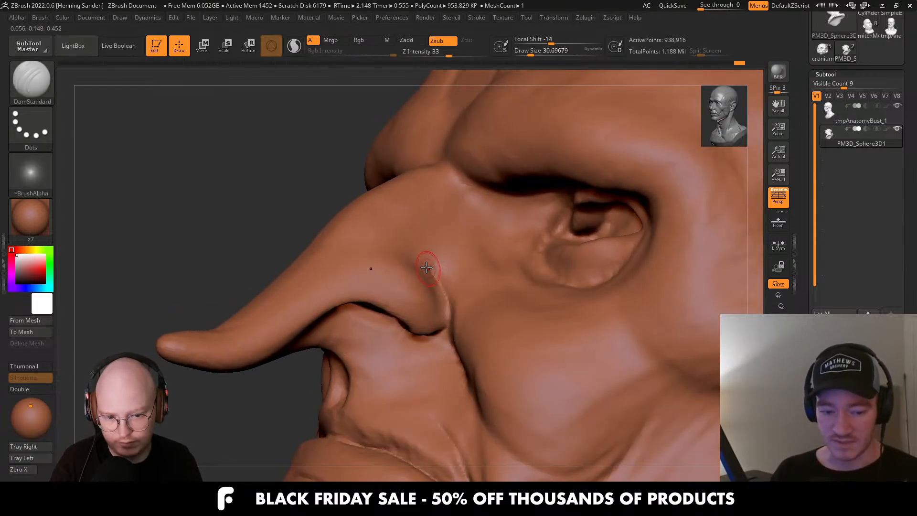
right_drag(448, 314, 437, 269)
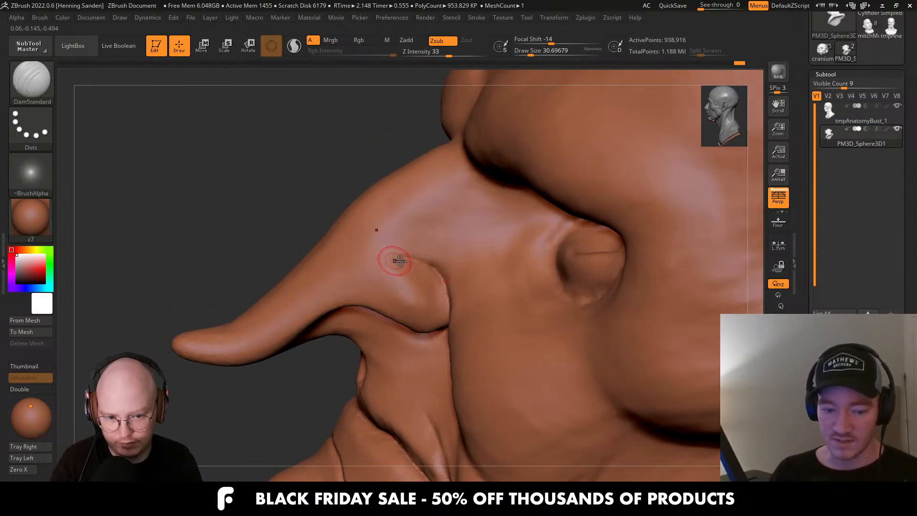
right_drag(404, 181, 405, 224)
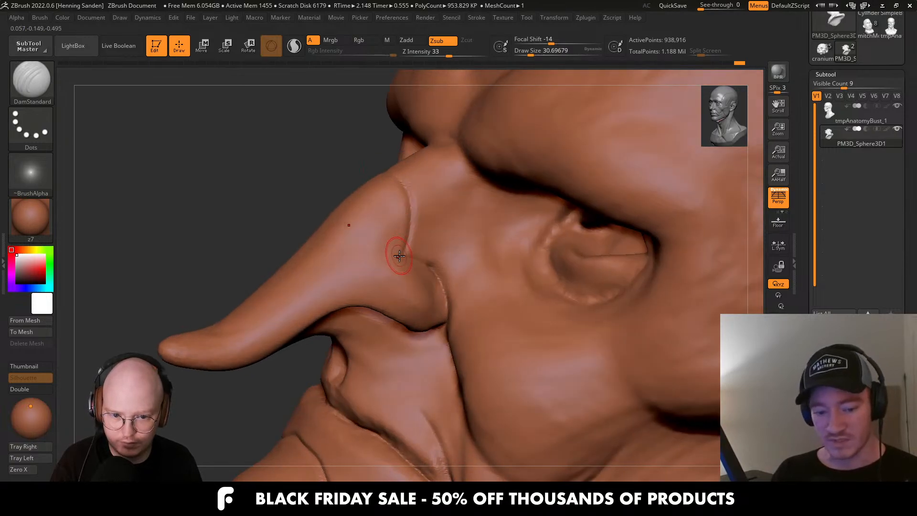
Carve a long plane line from the nostril wing toward the nose tip with DamStandard at a draw size of about 29.
drag(399, 256, 209, 322)
key(ctrl+z)
right_drag(372, 256, 395, 254)
drag(400, 254, 216, 331)
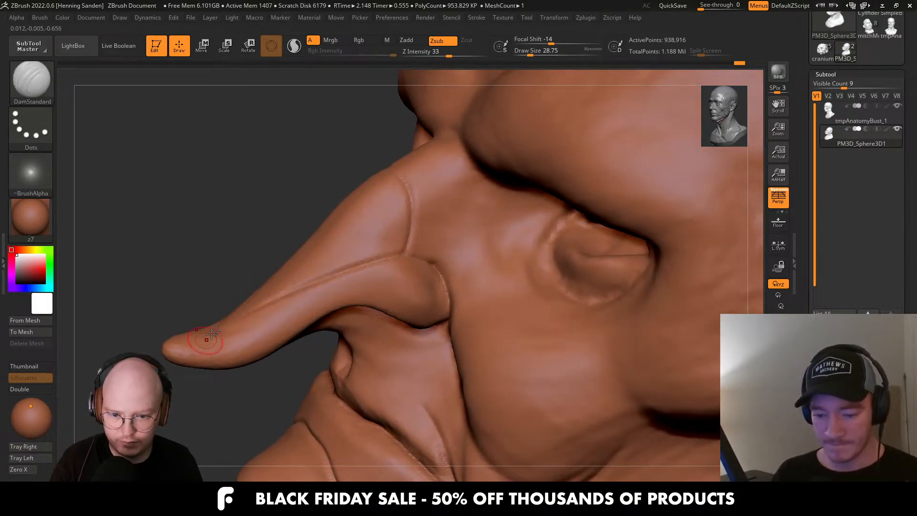
right_drag(411, 277, 400, 268)
Refine the underside of the nostril and carve creases at the outer eye corner with DamStandard at draw sizes of about 33 to 41.
right_drag(372, 307, 424, 278)
mouse_move(398, 333)
shift+mouse_down()
mouse_move(375, 317)
mouse_move(388, 329)
shift+mouse_up()
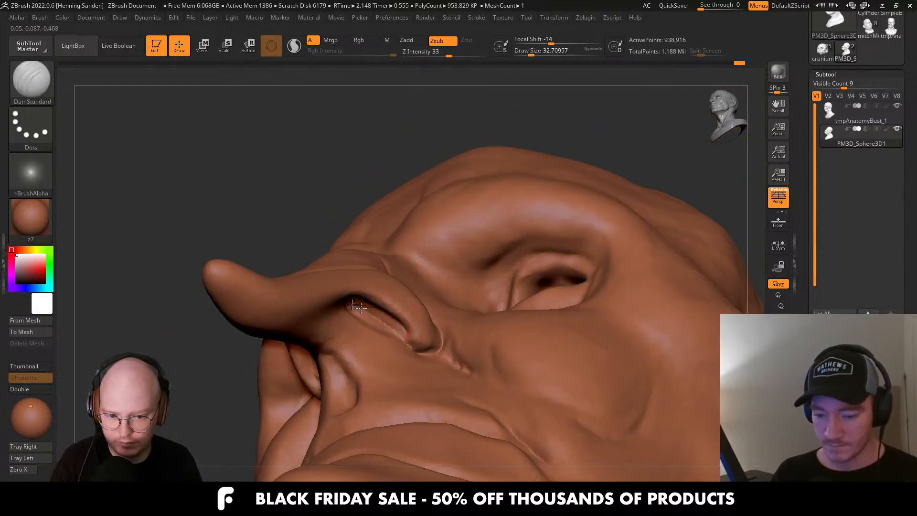
mouse_move(356, 306)
right_down()
mouse_move(431, 277)
mouse_move(452, 292)
mouse_move(414, 299)
mouse_move(487, 319)
mouse_move(420, 317)
mouse_move(423, 259)
right_up()
mouse_move(417, 302)
right_down()
mouse_move(434, 281)
mouse_move(537, 243)
right_up()
right_drag(588, 263, 466, 300)
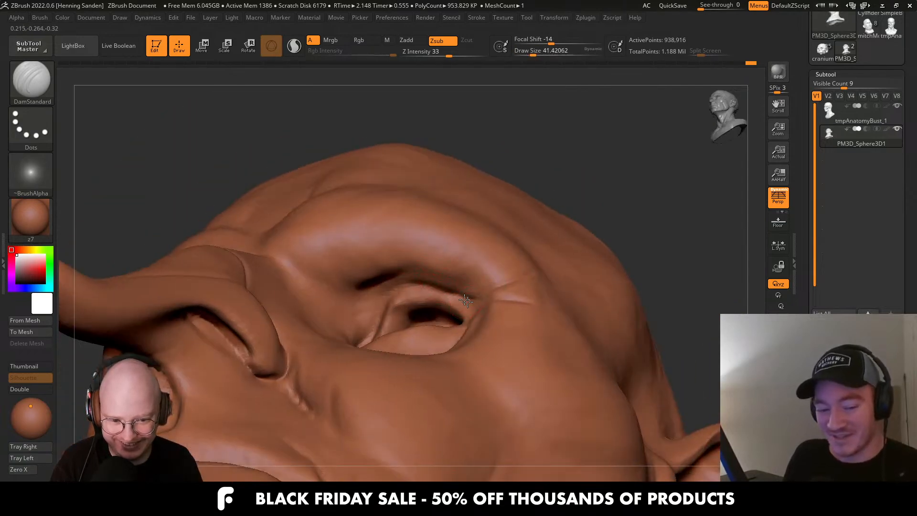
mouse_move(375, 312)
right_down()
mouse_move(380, 341)
mouse_move(354, 380)
mouse_move(397, 359)
mouse_move(464, 298)
mouse_move(435, 287)
right_up()
Carve curved eye-bag creases beneath the eye, up to its outer corner, with DamStandard at draw sizes of about 25 to 29.
key(s)
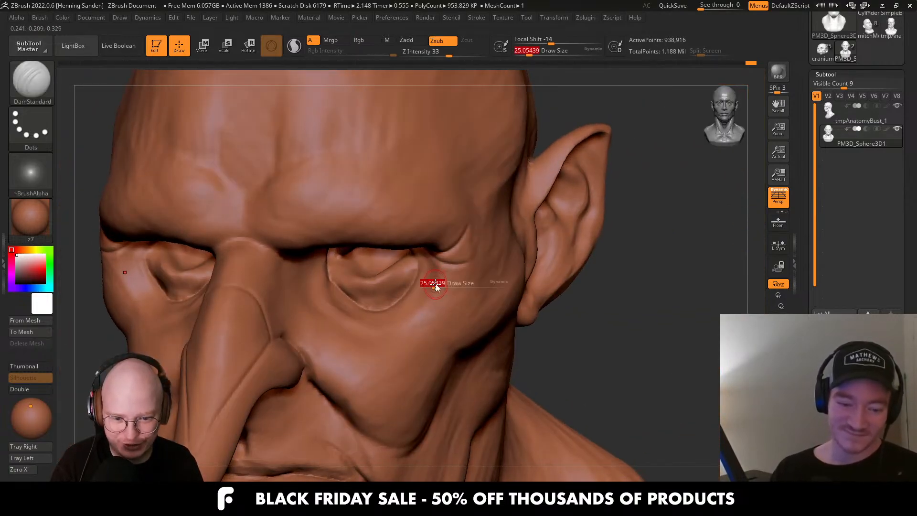
drag(438, 280, 439, 281)
drag(437, 290, 401, 323)
right_drag(415, 291, 418, 309)
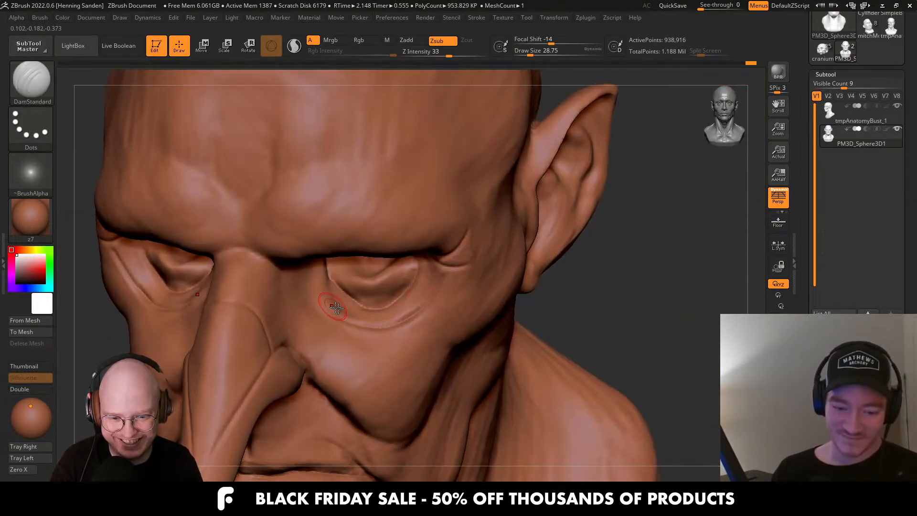
right_drag(338, 308, 318, 287)
key(ctrl+z)
mouse_move(331, 270)
mouse_down()
mouse_move(364, 324)
mouse_move(381, 330)
mouse_up()
right_drag(354, 302, 381, 323)
drag(358, 325, 421, 334)
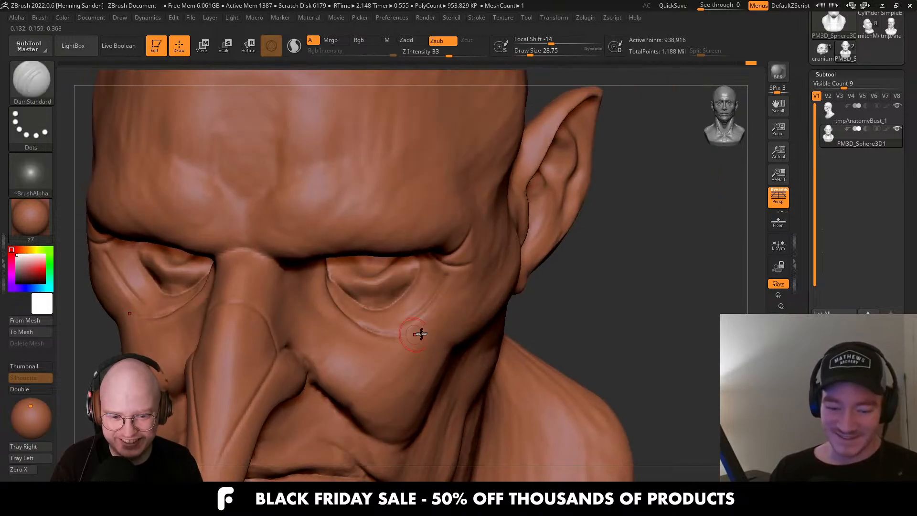
right_drag(421, 345, 421, 286)
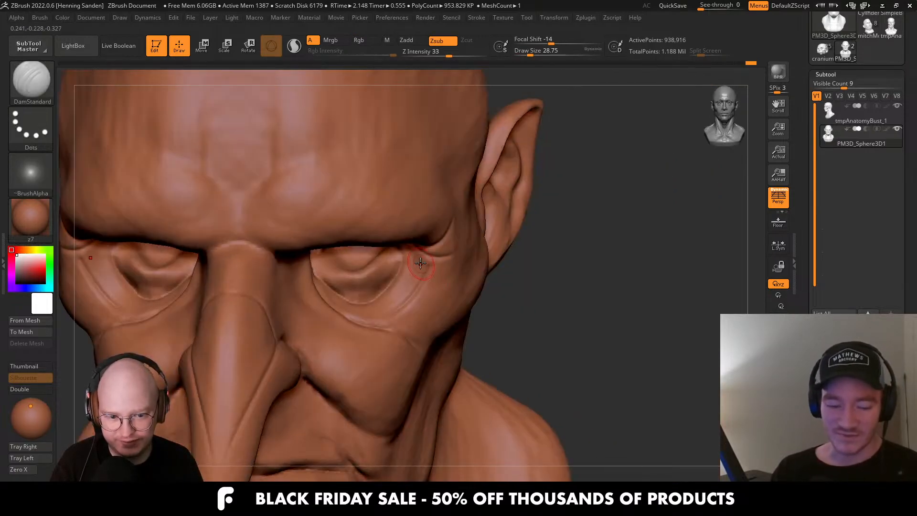
drag(423, 258, 376, 322)
Carve folds across the cheek and along the jaw with DamStandard at a draw size of about 29.
key(f)
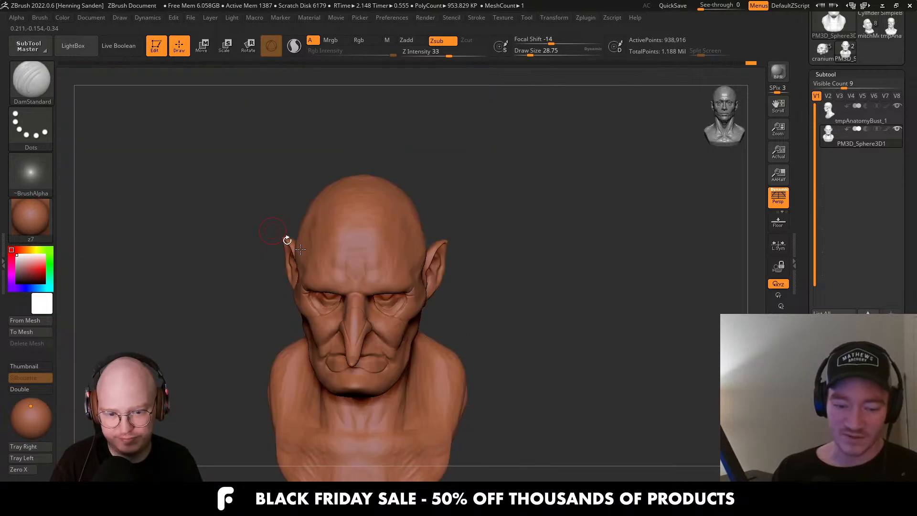
right_drag(395, 297, 503, 324)
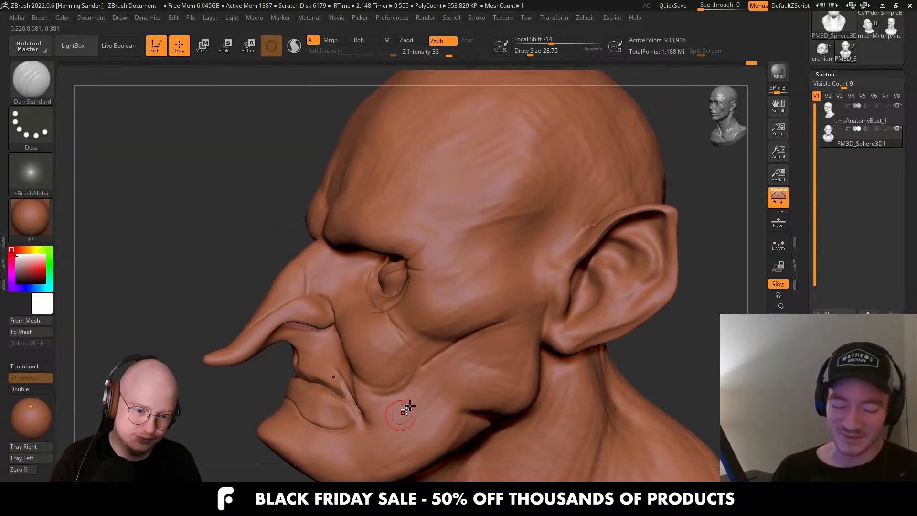
right_drag(440, 377, 505, 327)
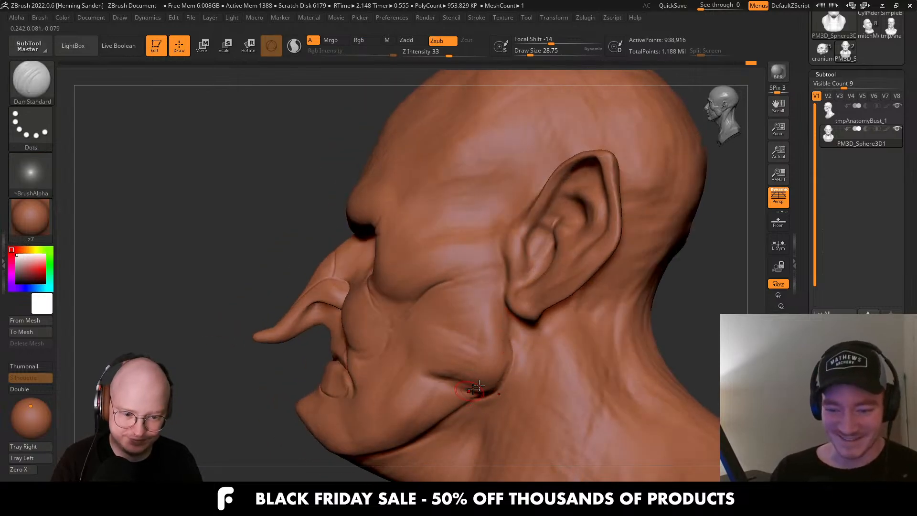
right_drag(474, 388, 487, 393)
mouse_move(410, 371)
right_down()
mouse_move(451, 383)
mouse_move(487, 364)
right_up()
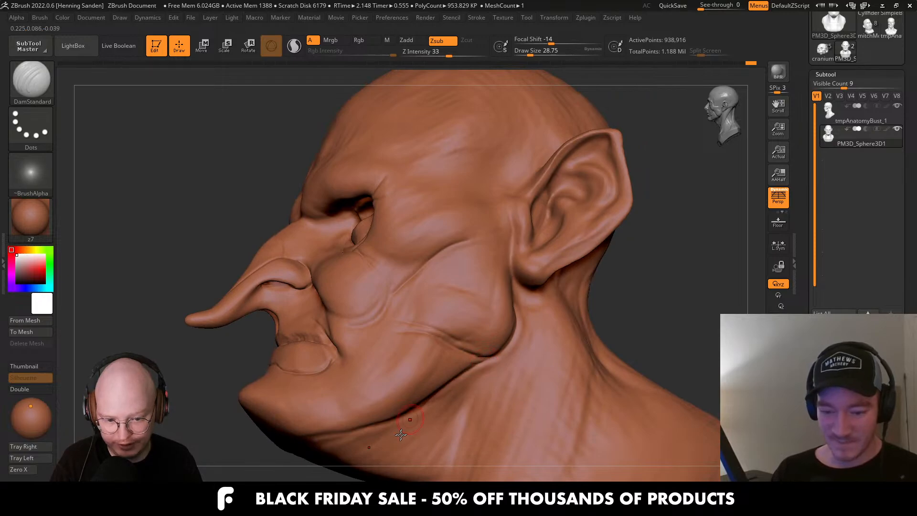
right_drag(426, 399, 397, 392)
mouse_move(416, 332)
right_down()
mouse_move(430, 337)
mouse_move(399, 295)
mouse_move(397, 250)
mouse_move(452, 241)
mouse_move(408, 262)
mouse_move(443, 260)
mouse_move(407, 239)
right_up()
ctrl+right_drag(407, 239, 450, 262)
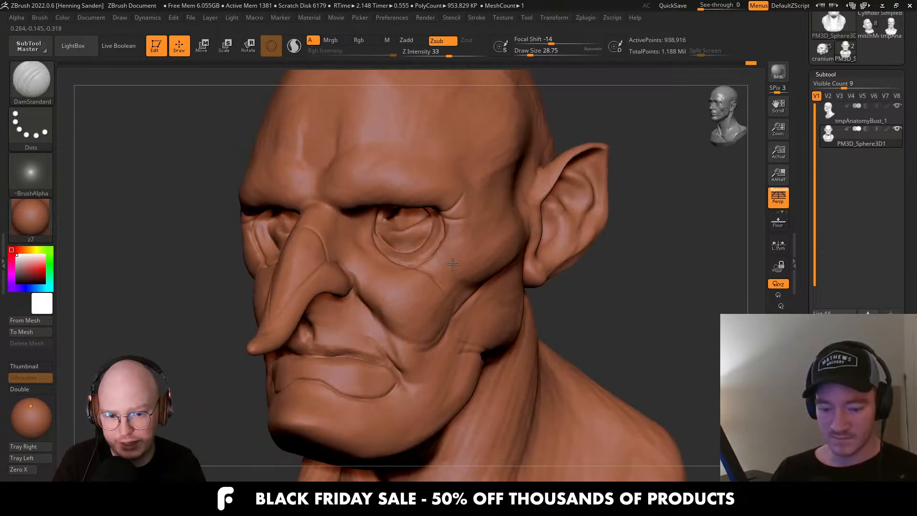
Build up the folds around the outer eye corner with ClayBuildup_hs at draw sizes of about 29 to 41.
key(b)
key(c)
key(b)
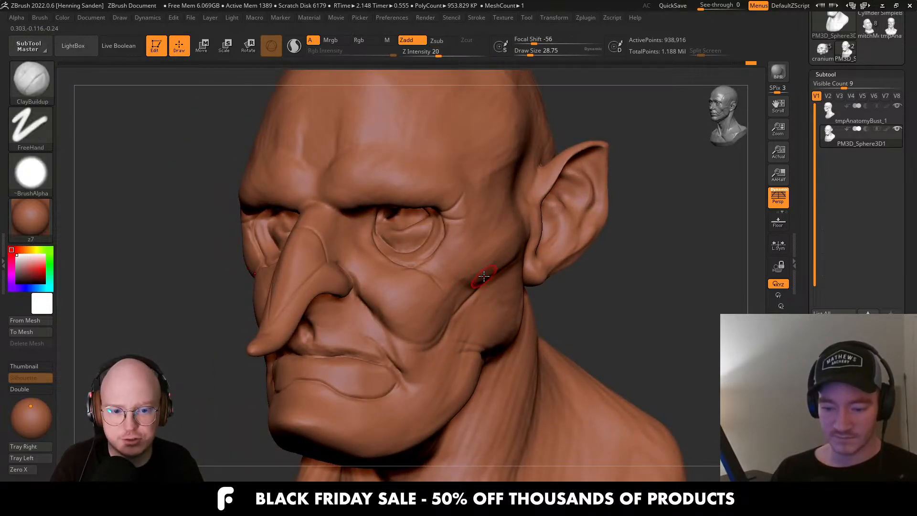
key(b)
key(c)
key(h)
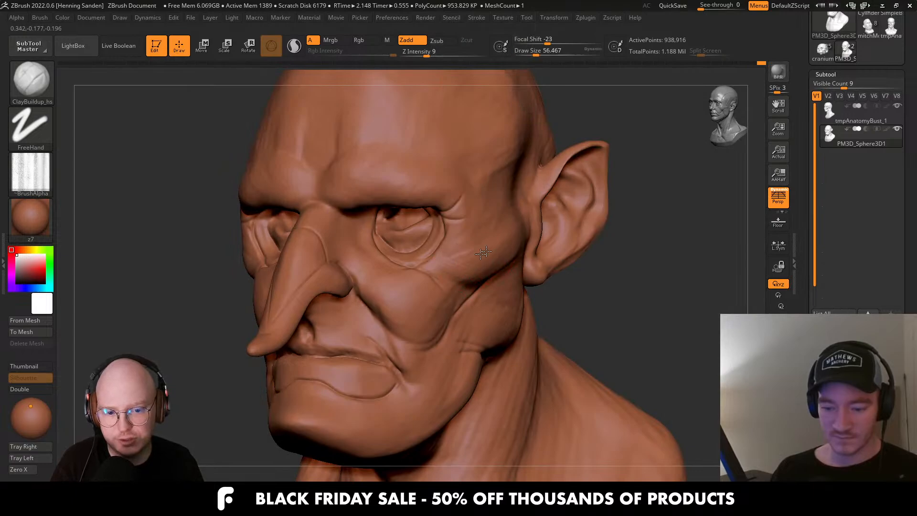
key(s)
drag(465, 220, 466, 220)
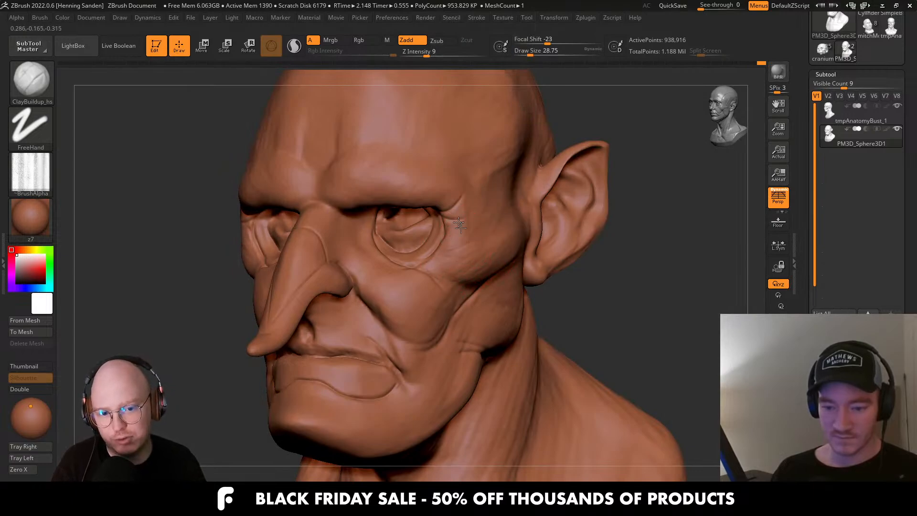
shift+right_drag(454, 208, 438, 196)
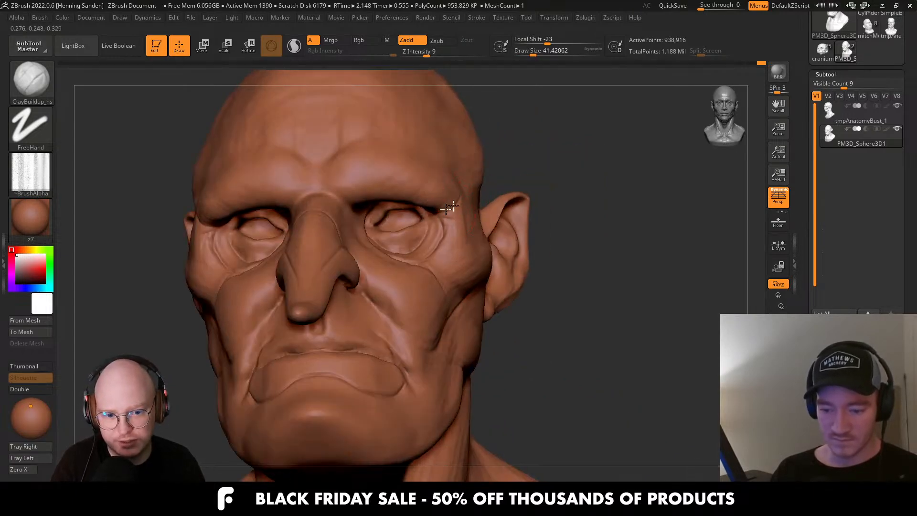
drag(446, 209, 452, 197)
mouse_move(452, 196)
right_down()
mouse_move(430, 205)
mouse_move(450, 225)
right_up()
Build up frown folds above the inner brows with ClayBuildup_hs at draw sizes of about 23 to 29.
drag(433, 230, 423, 237)
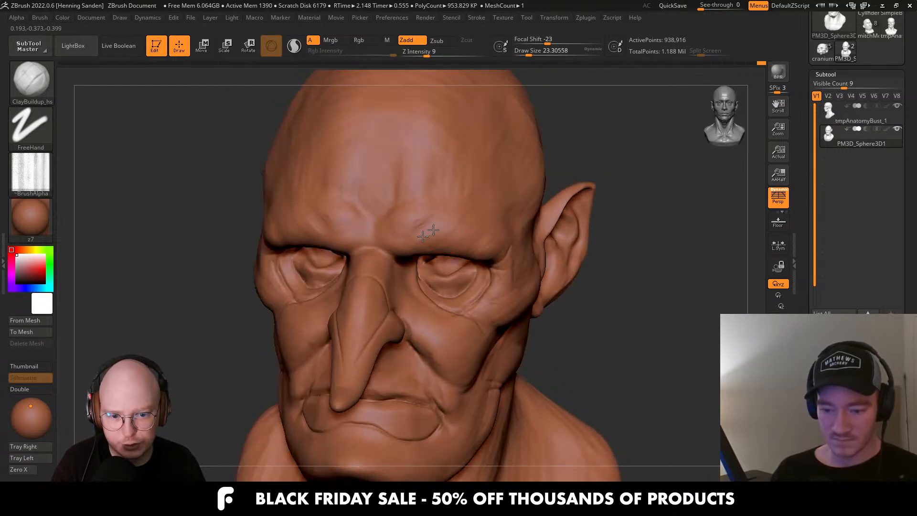
right_drag(434, 230, 436, 226)
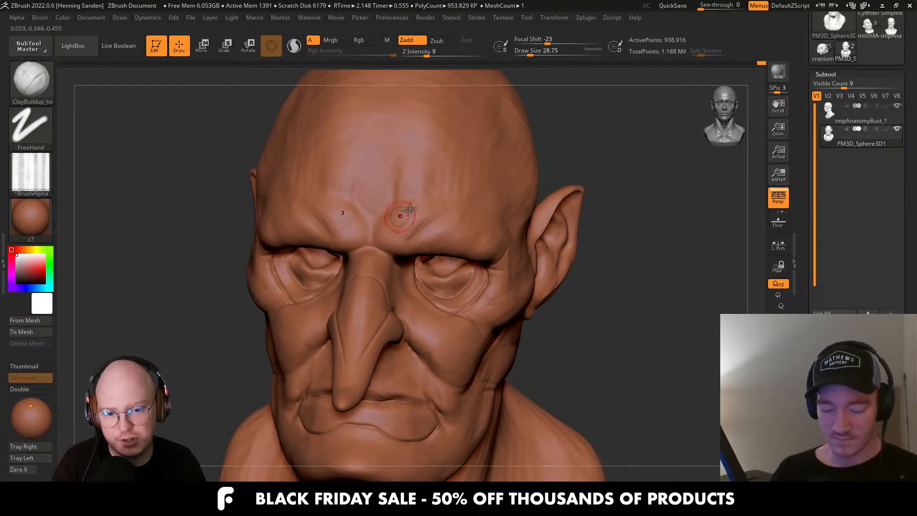
drag(410, 209, 431, 202)
right_drag(421, 222, 449, 222)
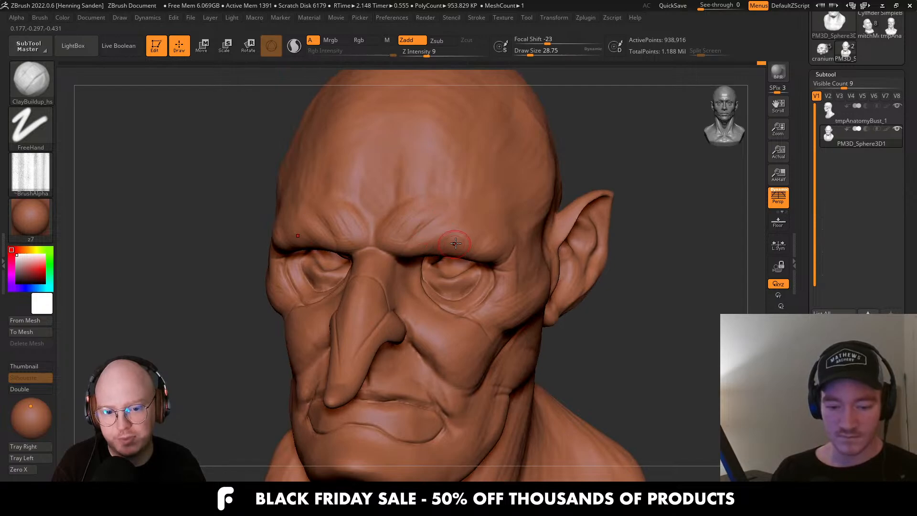
right_drag(499, 246, 387, 167)
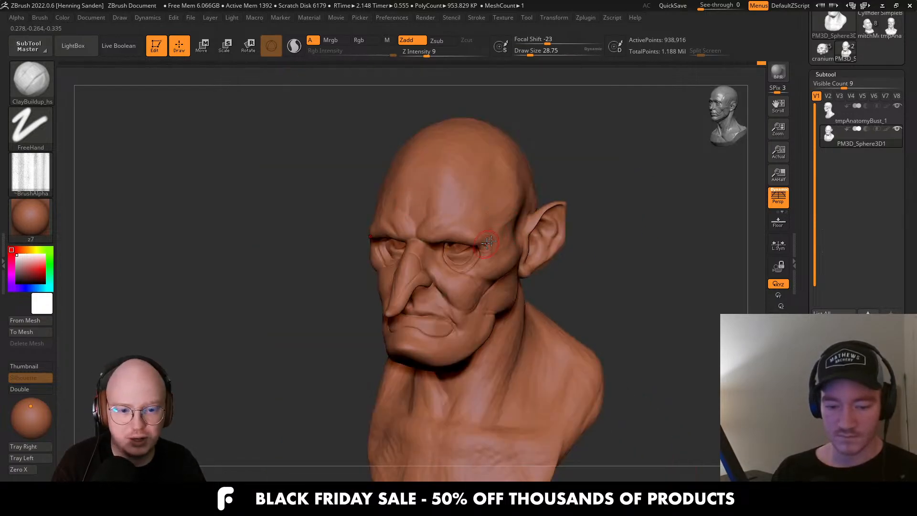
Build up the outer brow and the area beside the eye corner with ClayBuildup_hs at draw sizes of about 25 to 51.
mouse_move(512, 225)
shift+right_down()
mouse_move(480, 231)
mouse_move(496, 262)
shift+right_up()
key(s)
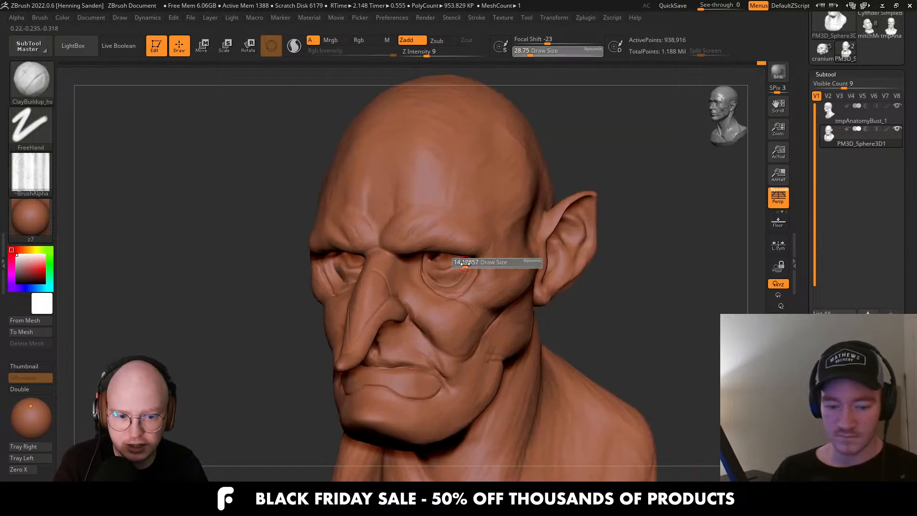
drag(470, 266, 466, 265)
alt+right_drag(481, 238, 490, 259)
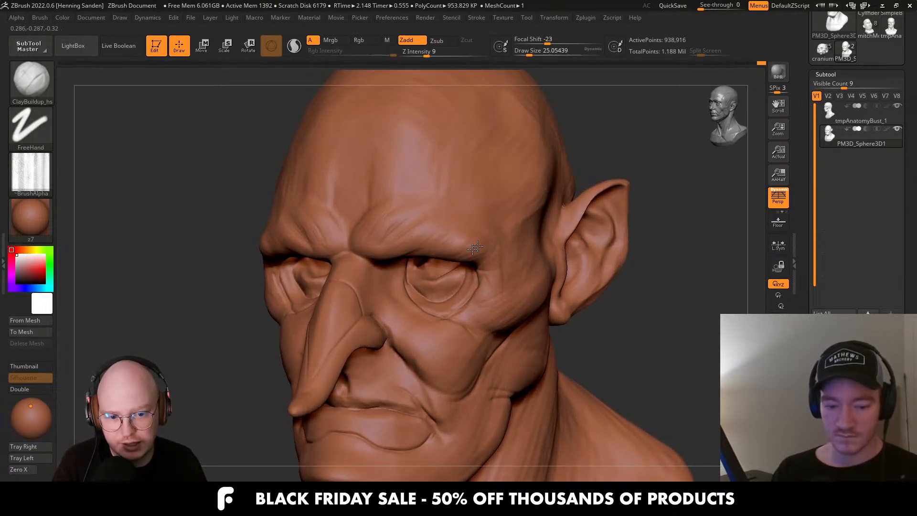
key(s)
drag(463, 248, 469, 248)
right_drag(507, 250, 490, 251)
drag(518, 277, 497, 260)
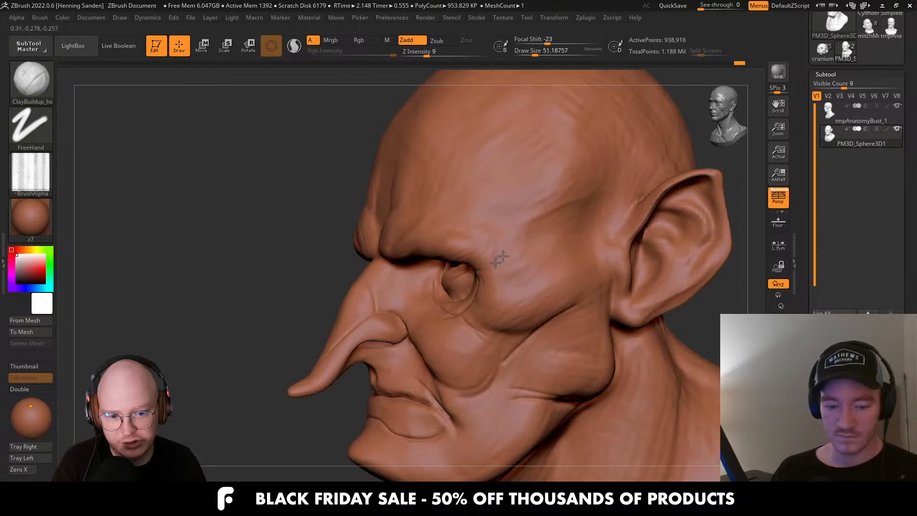
Build up broad forms across the temple with ClayBuildup_hs at draw sizes of about 80 to 87.
right_drag(500, 244, 509, 243)
key(s)
drag(513, 245, 518, 246)
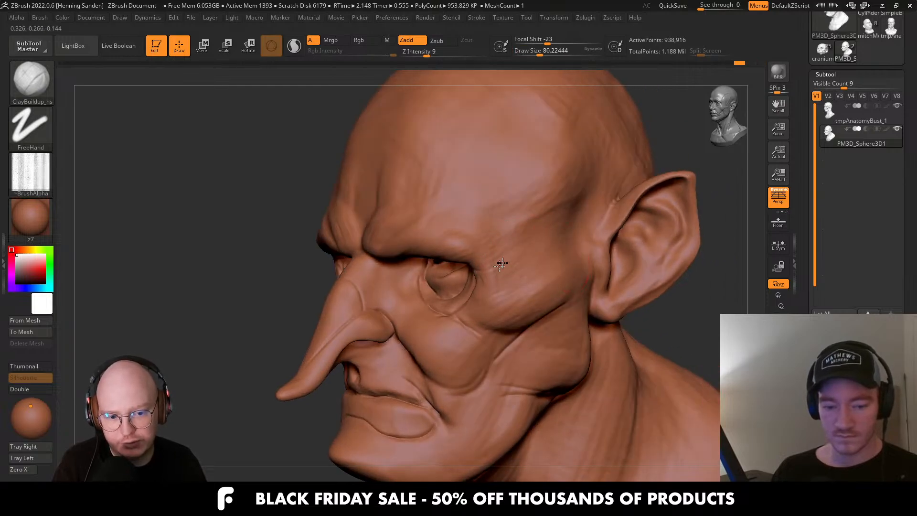
right_drag(523, 193, 525, 246)
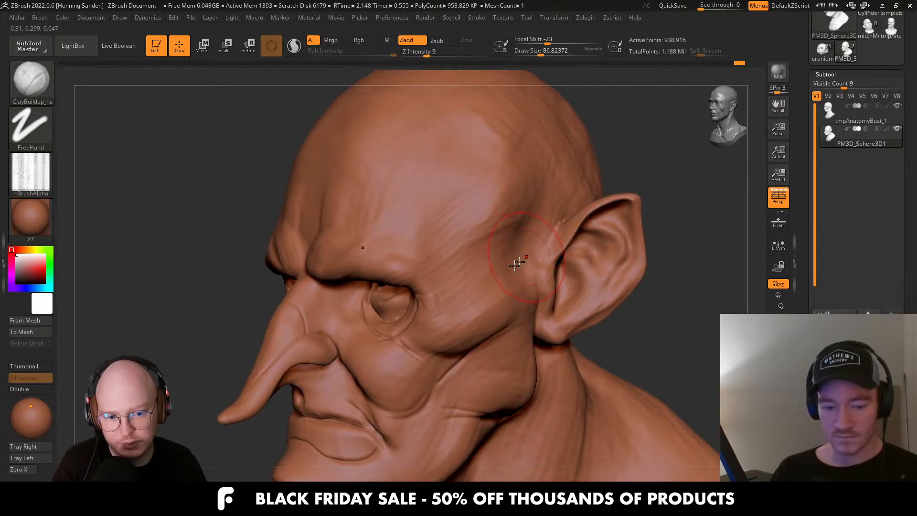
key(s)
drag(456, 258, 447, 258)
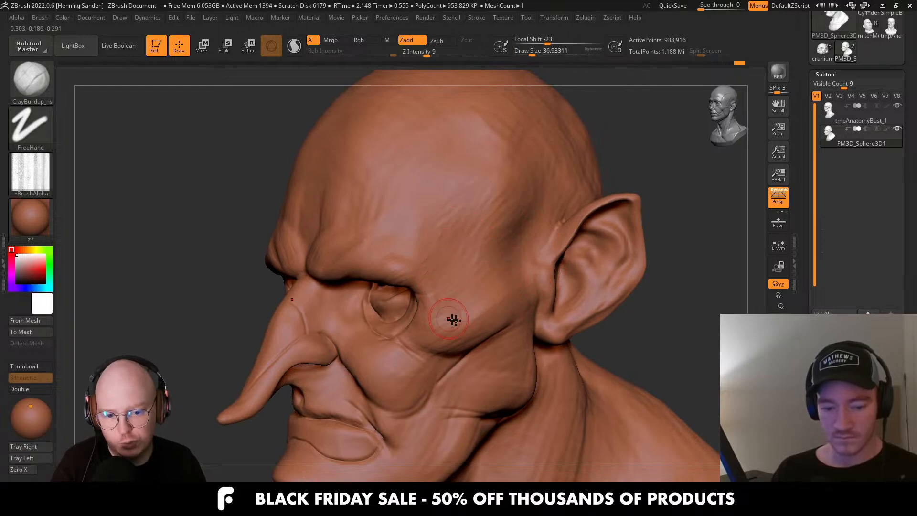
Refine the cheekbone, temple and outer brow with ClayBuildup_hs at draw sizes of about 37 to 46.
mouse_move(446, 338)
right_down()
mouse_move(438, 353)
mouse_move(420, 317)
mouse_move(388, 337)
mouse_move(335, 306)
mouse_move(328, 327)
mouse_move(356, 278)
mouse_move(369, 285)
mouse_move(334, 311)
mouse_move(356, 306)
mouse_move(436, 348)
mouse_move(421, 359)
mouse_move(369, 330)
right_up()
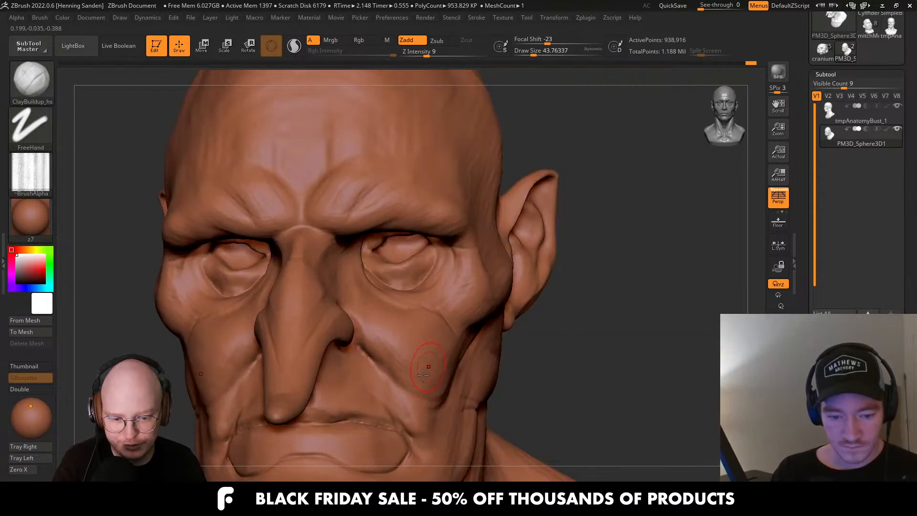
right_drag(423, 375, 418, 381)
mouse_move(420, 335)
right_down()
mouse_move(442, 357)
mouse_move(455, 281)
mouse_move(445, 292)
mouse_move(483, 320)
mouse_move(480, 297)
right_up()
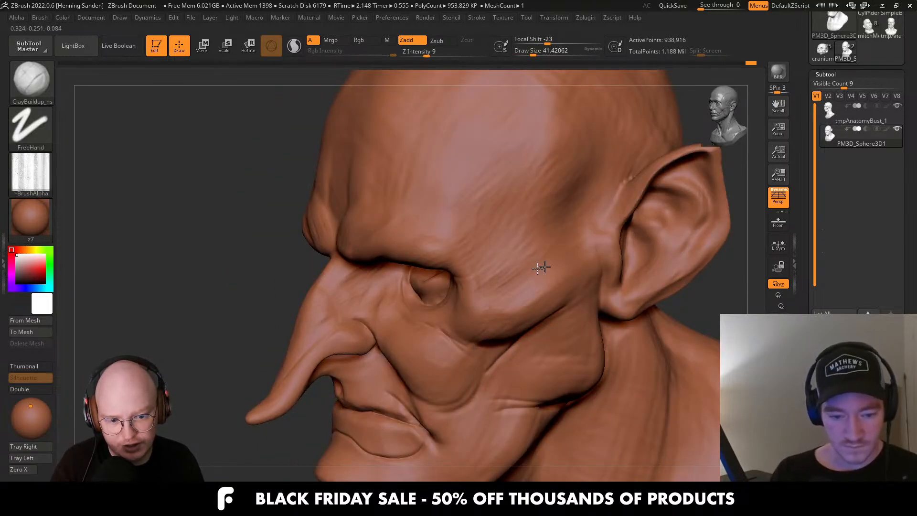
drag(478, 244, 469, 260)
mouse_move(504, 179)
mouse_down()
mouse_move(470, 258)
mouse_move(487, 277)
mouse_up()
alt+right_drag(492, 301, 498, 357)
right_drag(486, 266, 494, 269)
key(s)
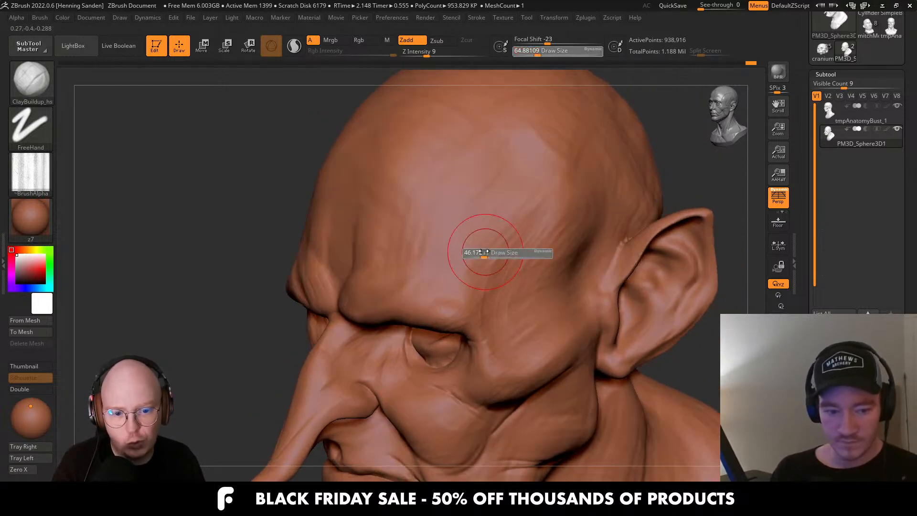
drag(492, 253, 482, 253)
right_drag(438, 279, 459, 295)
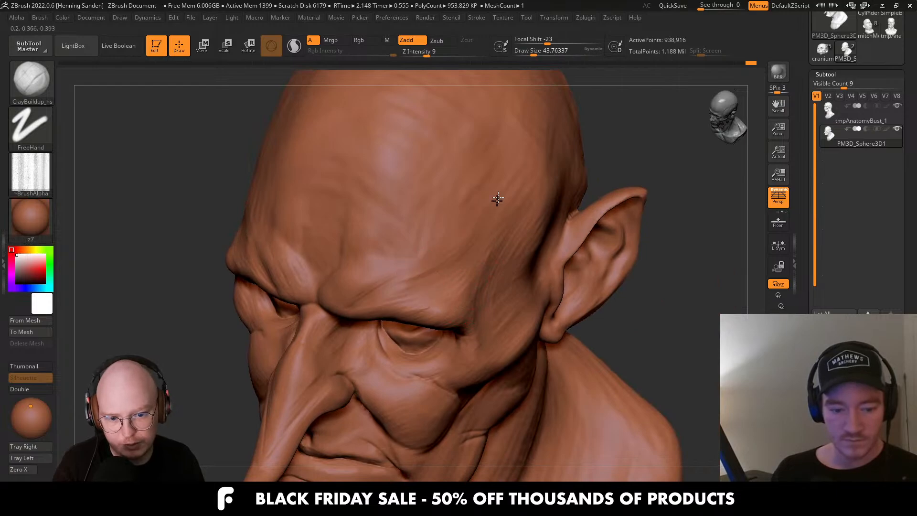
mouse_move(424, 289)
right_down()
mouse_move(459, 311)
mouse_move(461, 336)
mouse_move(460, 304)
mouse_move(420, 320)
mouse_move(449, 334)
mouse_move(472, 310)
mouse_move(420, 320)
mouse_move(430, 301)
mouse_move(345, 271)
right_up()
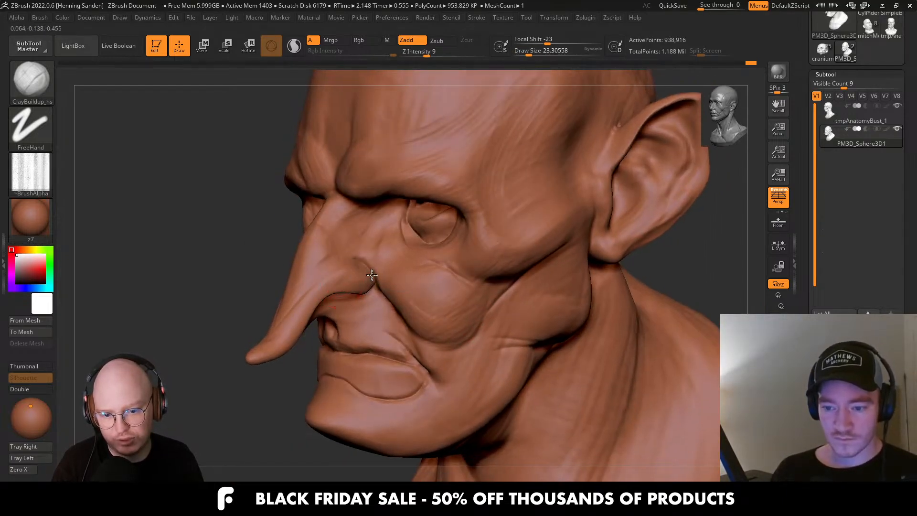
Build up the folds on the cheek and jowl with ClayBuildup_hs at draw sizes of about 39 to 56.
mouse_move(320, 271)
right_down()
mouse_move(367, 244)
mouse_move(407, 281)
right_up()
key(f)
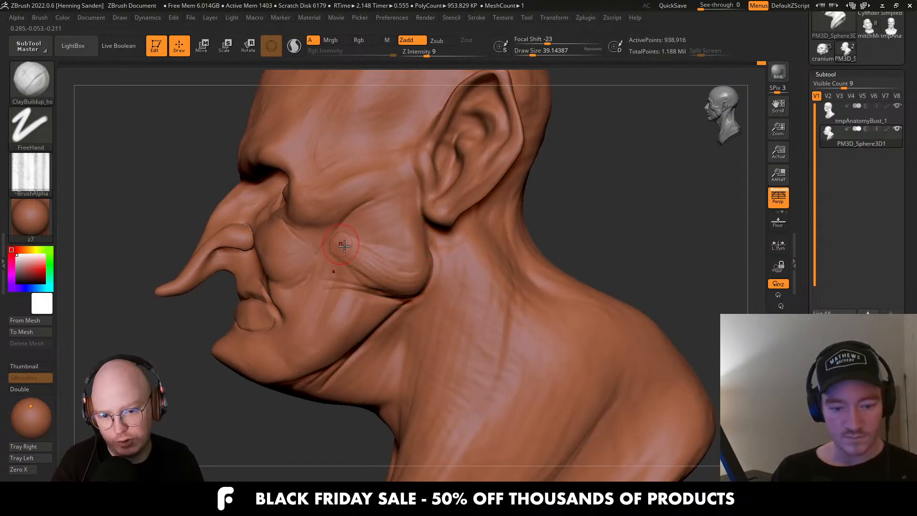
right_drag(342, 248, 414, 259)
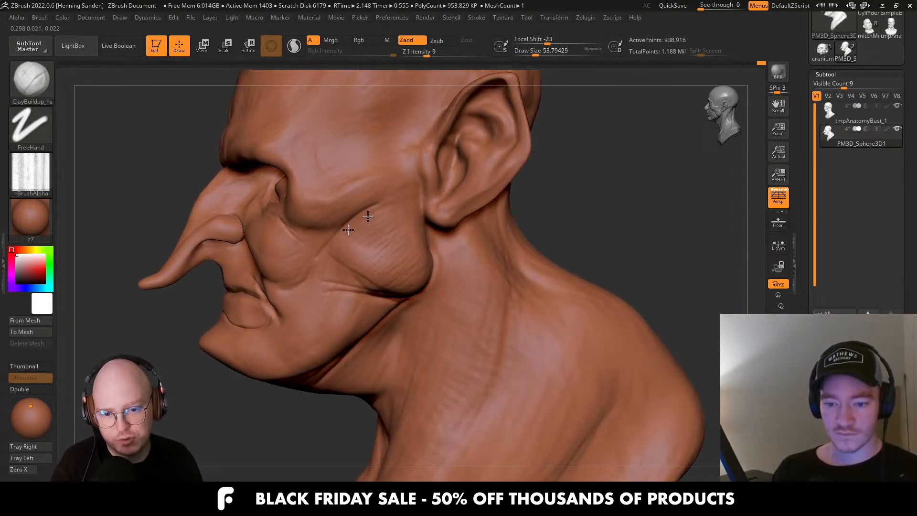
mouse_move(368, 230)
right_down()
mouse_move(379, 270)
mouse_move(430, 296)
mouse_move(549, 316)
right_up()
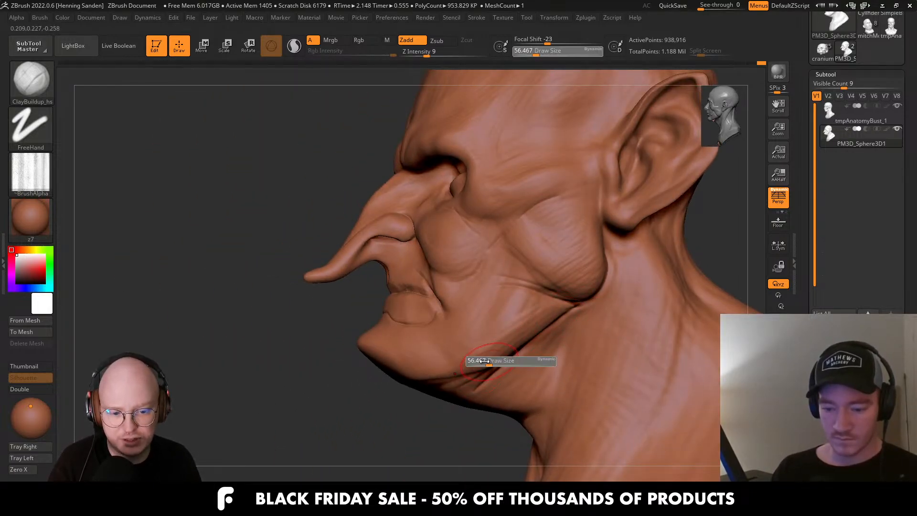
Undo the last strokes around the jaw and chin.
key(ctrl+z)
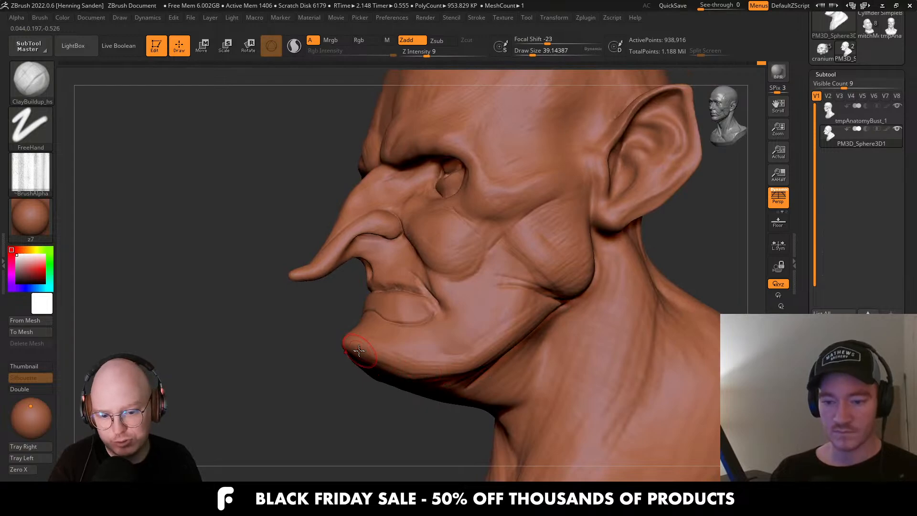
key(ctrl+z)
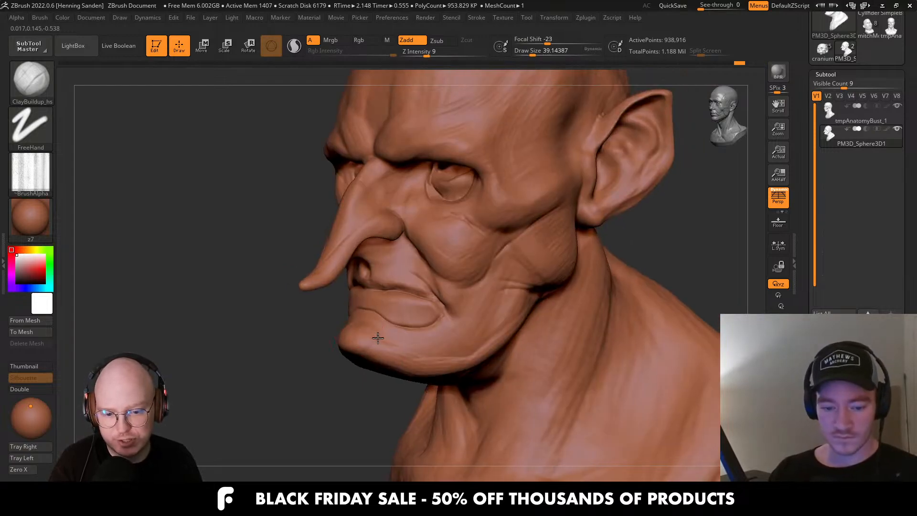
key(ctrl+z)
key(ctrl+z)
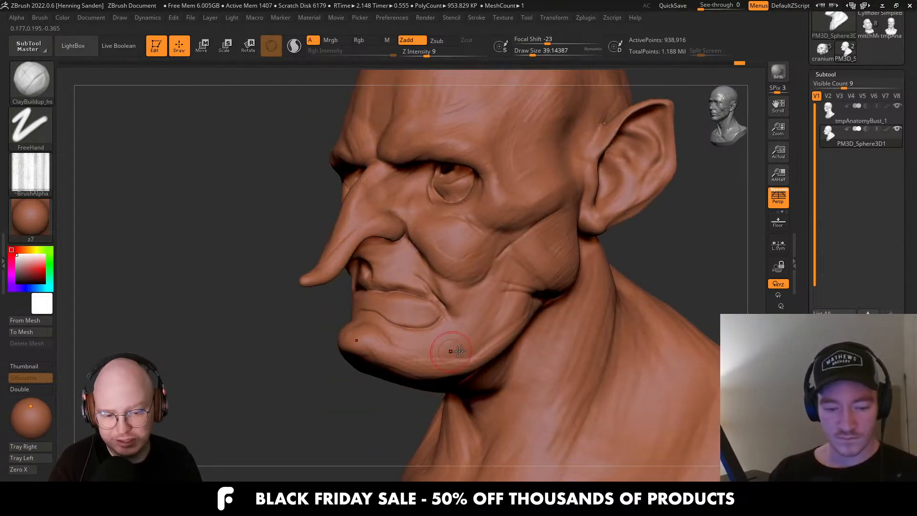
Build up strokes across the lower lip and mouth corner with ClayBuildup_hs at a draw size of about 31.
right_drag(438, 334, 443, 309)
mouse_move(434, 314)
mouse_down()
mouse_move(373, 318)
mouse_move(326, 293)
mouse_up()
right_drag(326, 293, 339, 293)
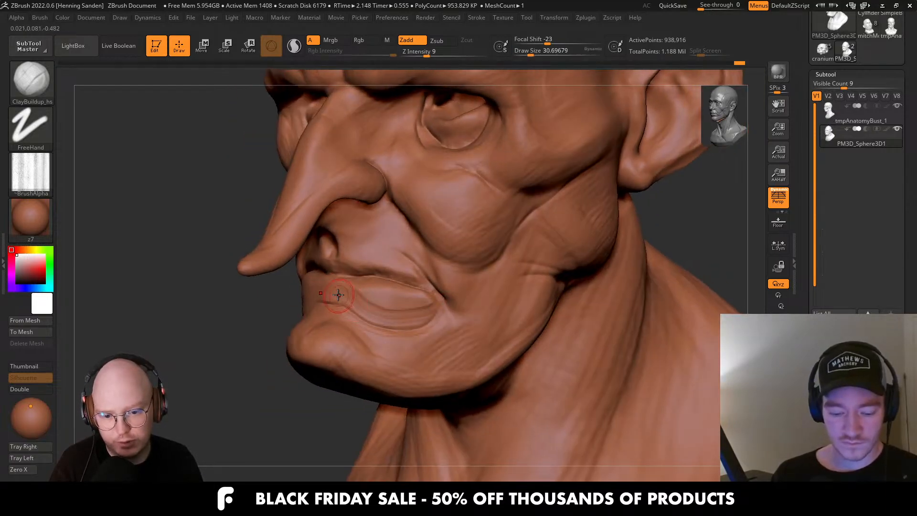
drag(338, 293, 422, 323)
mouse_move(344, 310)
right_down()
mouse_move(437, 344)
mouse_move(439, 288)
right_up()
Build up the cheek beside the nasolabial fold with ClayBuildup_hs at a draw size of about 49.
key(s)
click(396, 258)
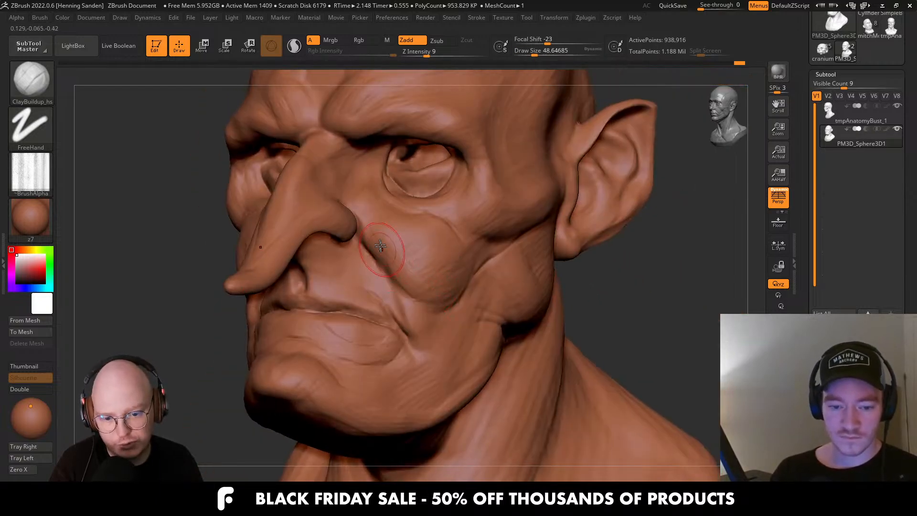
mouse_move(376, 255)
mouse_down()
mouse_move(434, 289)
mouse_move(461, 260)
mouse_move(423, 266)
mouse_up()
key(s)
click(445, 282)
mouse_move(432, 253)
alt+right_down()
mouse_move(336, 162)
mouse_move(420, 211)
alt+right_up()
key(f)
mouse_move(452, 267)
ctrl+right_down()
mouse_move(476, 290)
mouse_move(426, 285)
ctrl+right_up()
Build up the cheek and lower face forms with ClayBuildup_hs, varying the draw size between strokes.
key(s)
drag(468, 287, 478, 286)
mouse_move(478, 286)
right_down()
mouse_move(473, 268)
mouse_move(457, 283)
right_up()
mouse_move(456, 283)
mouse_down()
mouse_move(410, 332)
mouse_move(372, 312)
mouse_move(409, 328)
mouse_up()
key(s)
click(410, 321)
mouse_move(410, 328)
right_down()
mouse_move(454, 326)
mouse_move(487, 287)
right_up()
key(s)
click(536, 268)
drag(523, 261, 465, 277)
key(s)
Build up folds beneath the chin and along the underside of the jaw with ClayBuildup_hs at a draw size of about 37.
right_drag(378, 292, 423, 306)
right_drag(323, 300, 343, 308)
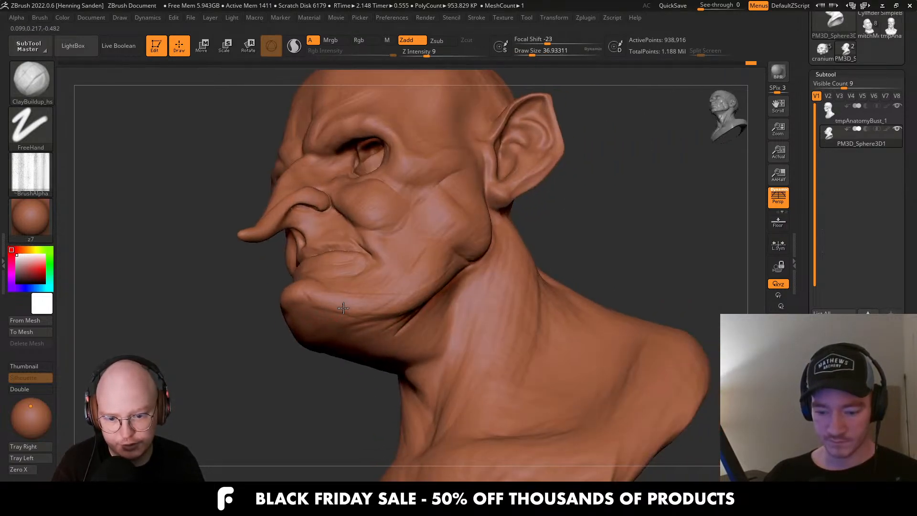
mouse_move(351, 327)
mouse_down()
mouse_move(303, 321)
mouse_move(384, 328)
mouse_up()
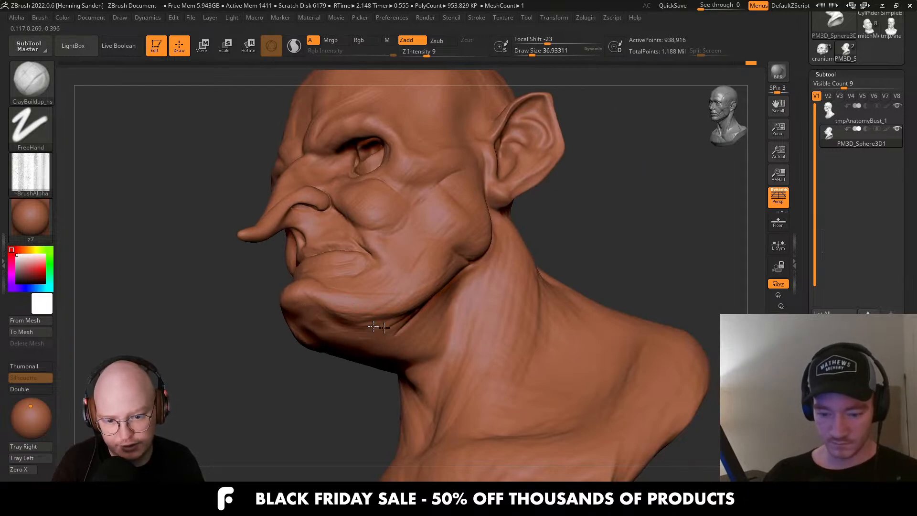
right_drag(437, 325, 429, 307)
drag(370, 327, 390, 317)
right_drag(441, 301, 419, 284)
Build up the neck muscles below the back of the skull with ClayBuildup_hs at a draw size of about 97.
key(])
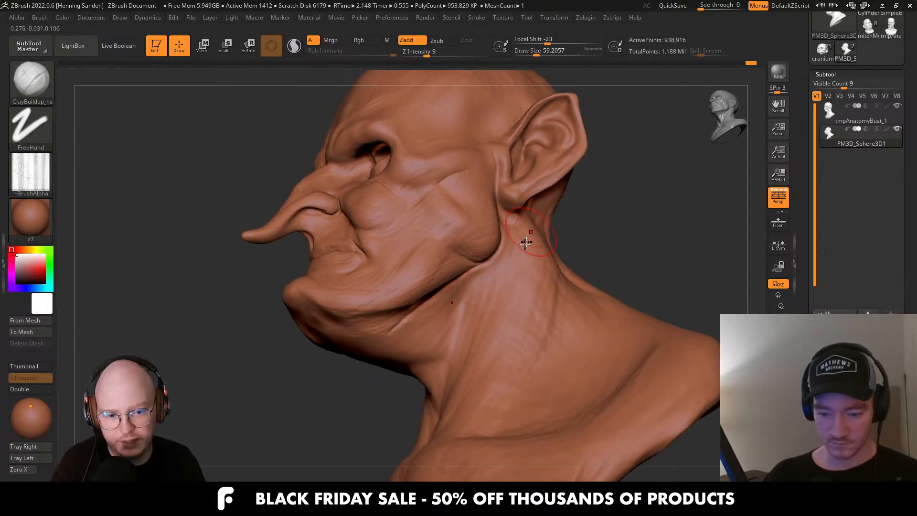
right_drag(525, 243, 542, 262)
key([)
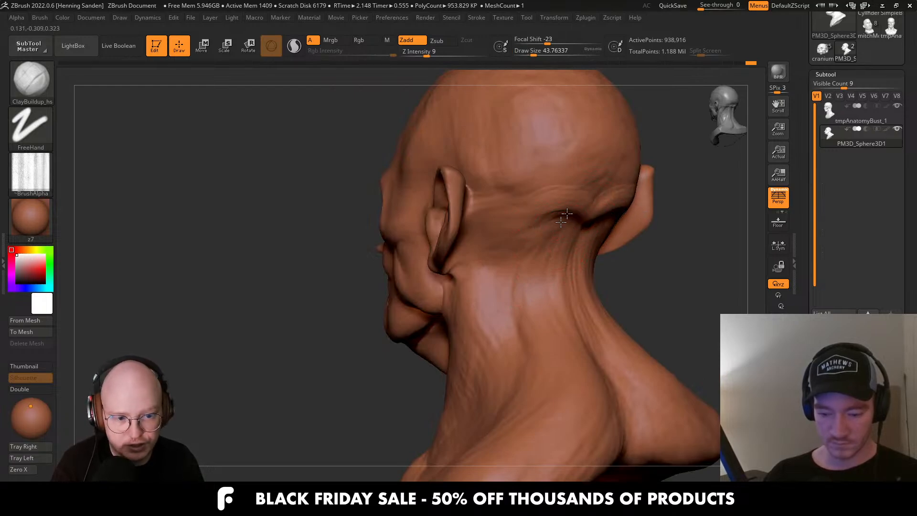
key(])
key(])
drag(569, 225, 577, 282)
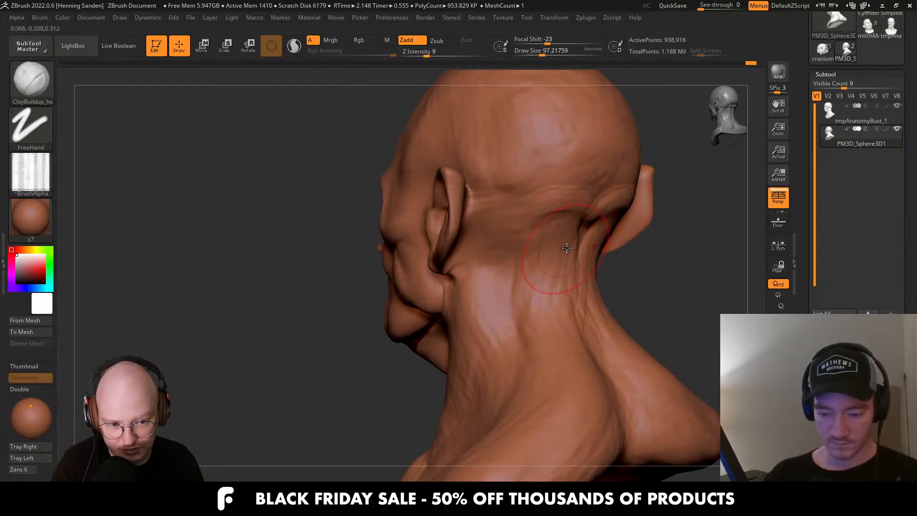
drag(569, 246, 545, 337)
Refine the nape beneath the skull with ClayBuildup_hs at draw sizes of about 68 to 80.
alt+right_drag(517, 268, 539, 237)
key([)
key([)
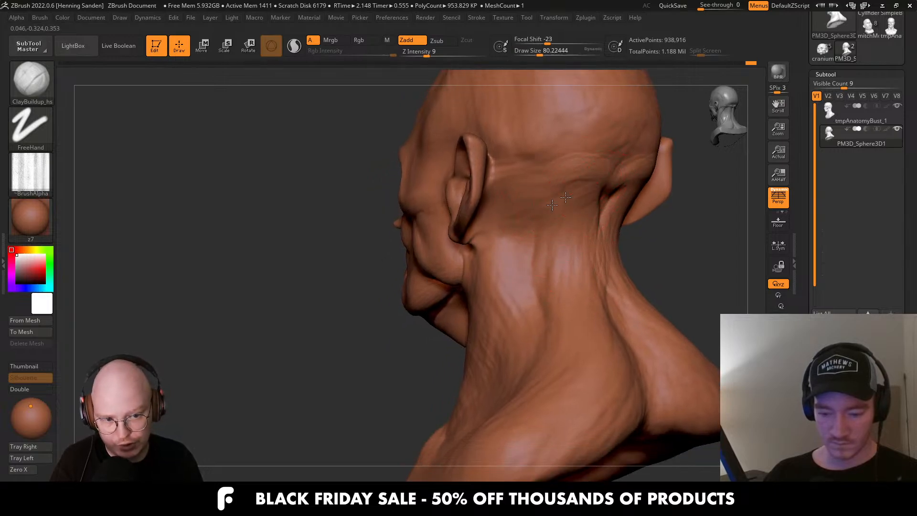
key(s)
mouse_move(584, 202)
mouse_down()
mouse_move(598, 205)
mouse_move(584, 253)
mouse_move(600, 289)
mouse_up()
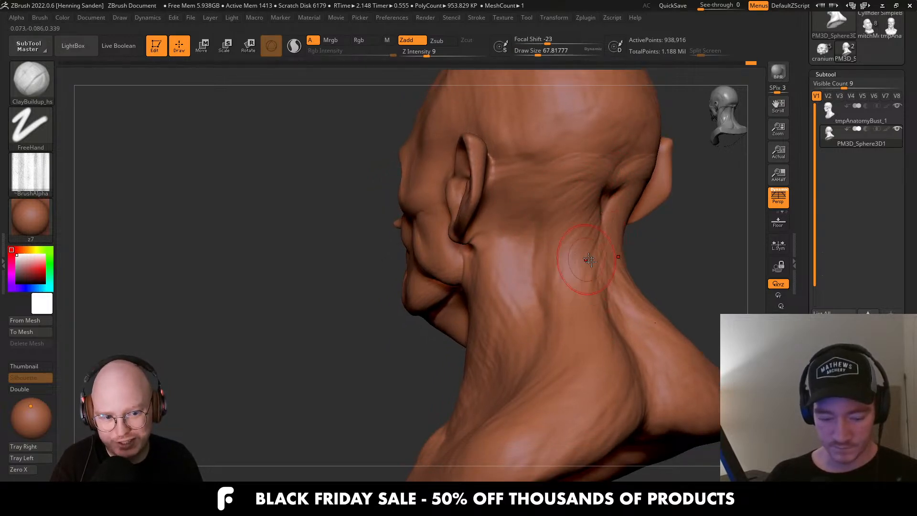
Build up the area behind the ear toward the upper neck with ClayBuildup_hs, starting at a draw size of about 54.
mouse_move(526, 296)
right_down()
mouse_move(563, 307)
mouse_move(535, 292)
right_up()
key([)
drag(543, 208, 486, 235)
right_drag(500, 237, 488, 234)
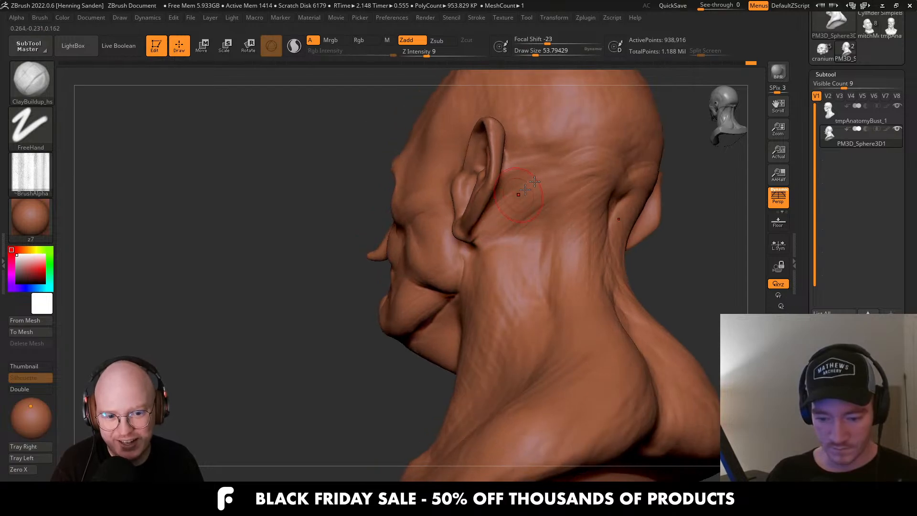
drag(522, 192, 498, 220)
right_drag(498, 219, 454, 215)
mouse_move(497, 191)
right_down()
mouse_move(514, 197)
mouse_move(537, 181)
mouse_move(559, 184)
right_up()
drag(546, 205, 509, 231)
right_drag(509, 231, 537, 222)
key(])
drag(539, 215, 496, 265)
Build up the long muscles on the side of the neck below the ear with ClayBuildup_hs at a draw size of about 83.
right_drag(496, 268, 543, 270)
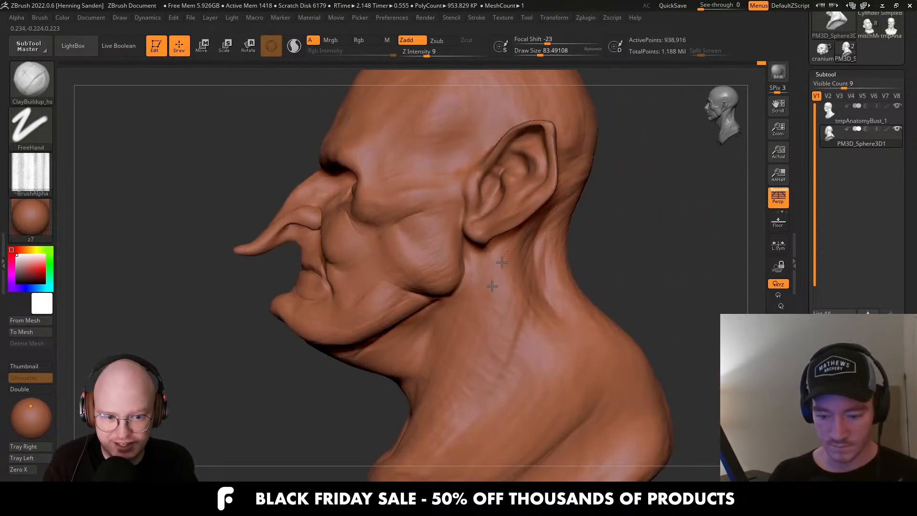
drag(518, 268, 506, 302)
right_drag(506, 302, 516, 300)
mouse_move(516, 275)
mouse_down()
mouse_move(504, 315)
mouse_move(478, 310)
mouse_up()
drag(544, 286, 533, 319)
mouse_move(539, 266)
alt+right_down()
mouse_move(536, 242)
mouse_move(505, 239)
mouse_move(528, 241)
alt+right_up()
mouse_move(524, 215)
mouse_down()
mouse_move(508, 248)
mouse_move(530, 318)
mouse_up()
right_drag(512, 311, 536, 303)
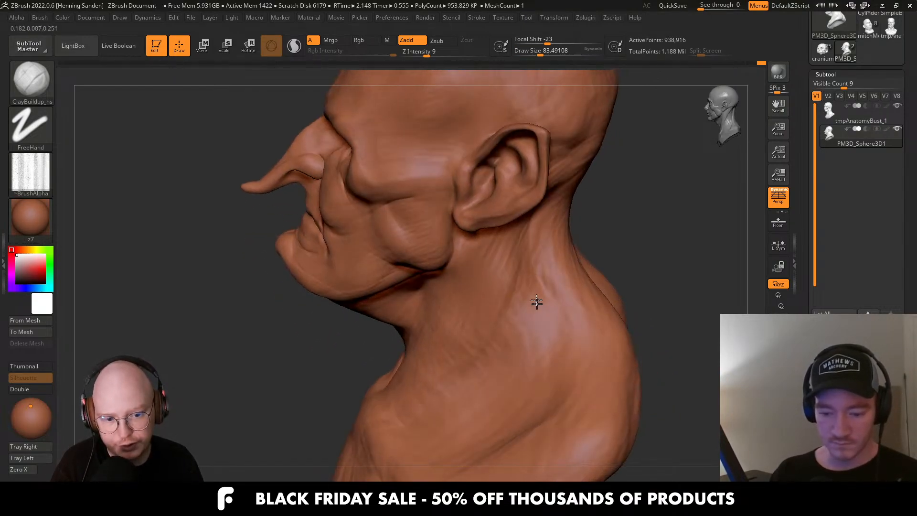
drag(533, 225, 521, 255)
right_drag(478, 342, 504, 319)
drag(492, 304, 464, 342)
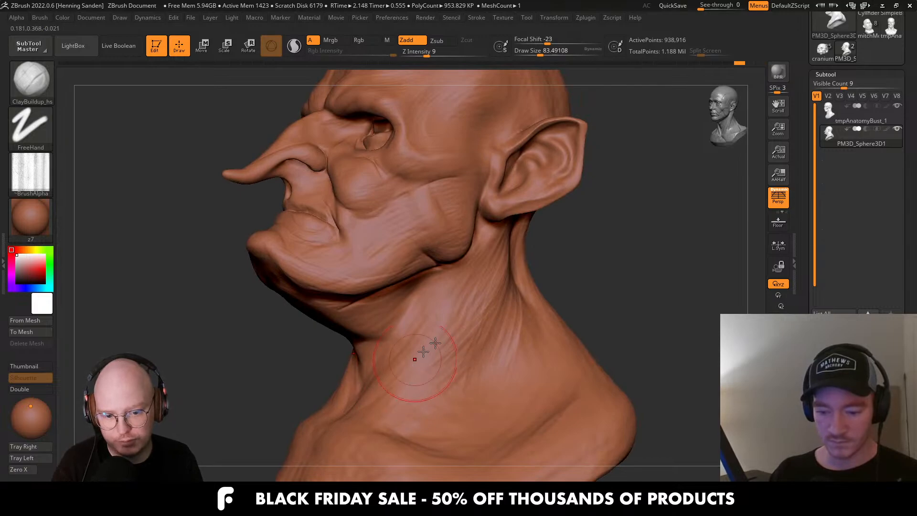
Build up fine folds where the jaw meets the throat with ClayBuildup_hs at a draw size of about 27.
right_drag(426, 352, 461, 324)
key(s)
drag(433, 310, 418, 308)
right_drag(426, 308, 405, 317)
drag(404, 316, 348, 341)
drag(393, 318, 351, 338)
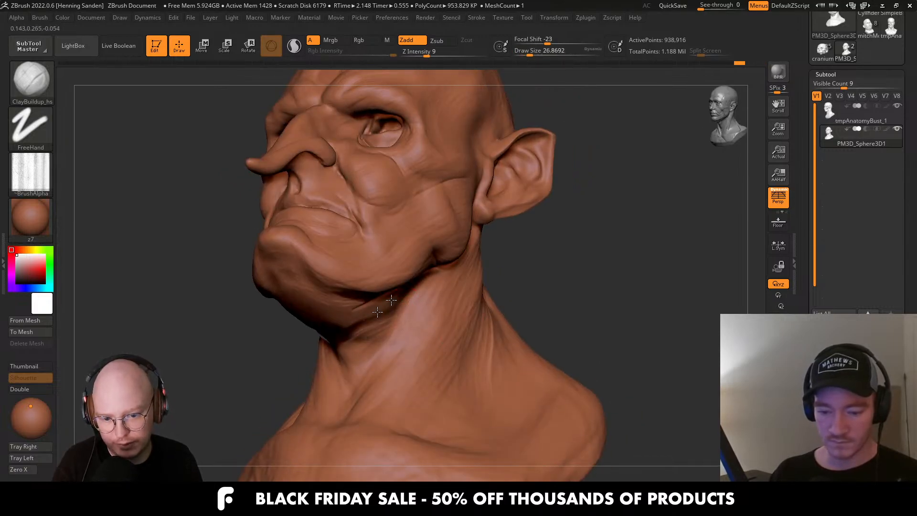
Build up the underside of the chin with longer ClayBuildup_hs strokes at a larger draw size.
right_drag(386, 321, 380, 302)
key(s)
drag(379, 303, 385, 303)
mouse_move(375, 311)
mouse_down()
mouse_move(320, 333)
mouse_move(290, 308)
mouse_up()
mouse_move(338, 294)
mouse_down()
mouse_move(277, 299)
mouse_move(283, 286)
mouse_up()
Build up the upper cheek and the area below the eye bag with ClayBuildup_hs at draw sizes of about 41 to 65.
ctrl+right_drag(368, 258, 366, 239)
mouse_move(366, 239)
shift+right_down()
mouse_move(443, 293)
mouse_move(445, 320)
shift+right_up()
mouse_move(446, 320)
ctrl+right_down()
mouse_move(451, 313)
mouse_move(420, 293)
ctrl+right_up()
key(s)
drag(392, 295, 397, 295)
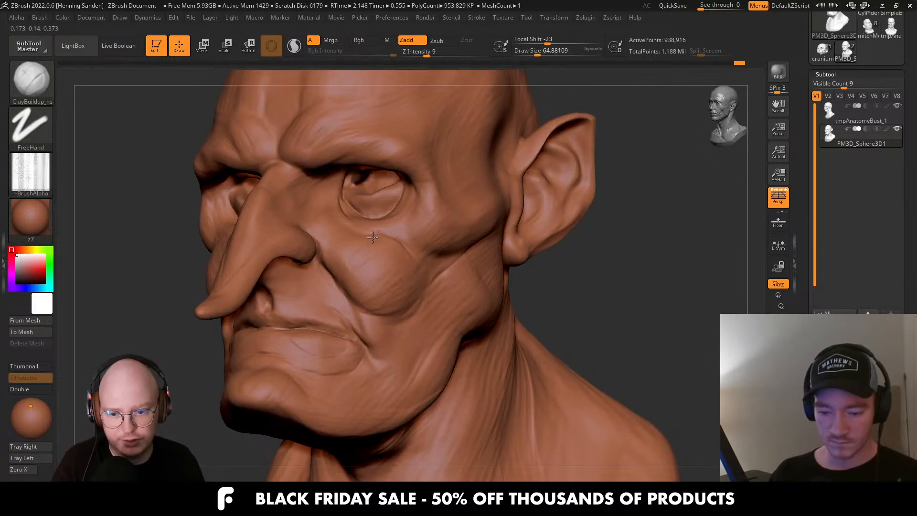
right_drag(373, 238, 371, 254)
key(s)
drag(369, 255, 359, 253)
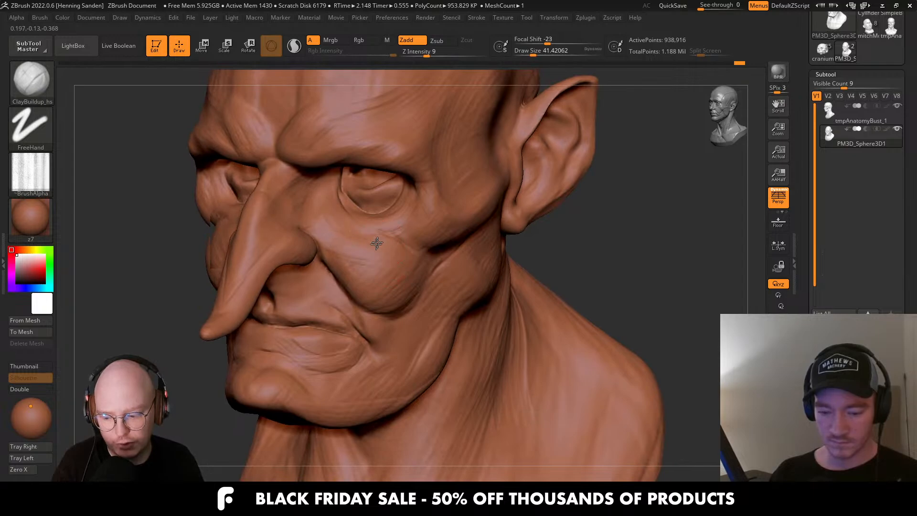
right_drag(379, 241, 362, 248)
drag(423, 251, 382, 242)
mouse_move(382, 242)
alt+right_down()
mouse_move(413, 267)
mouse_move(415, 247)
mouse_move(437, 242)
mouse_move(417, 233)
mouse_move(397, 249)
alt+right_up()
drag(397, 250, 332, 215)
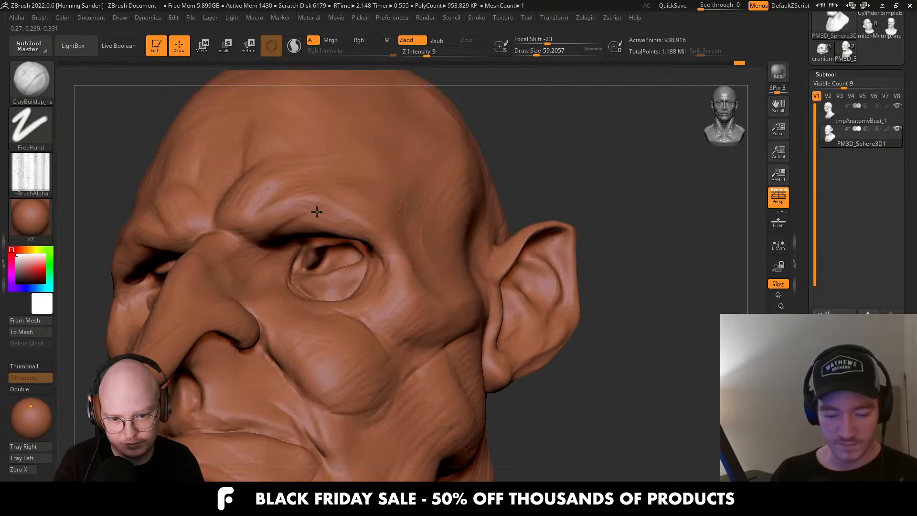
Turn on the split-screen view of the bust.
ctrl+right_drag(374, 216, 404, 227)
right_drag(404, 227, 385, 239)
key(shift+s)
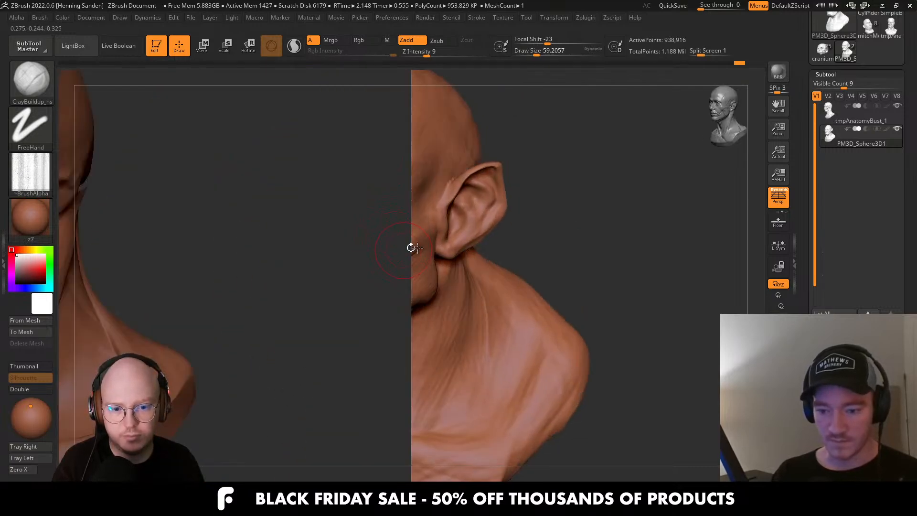
Frame the old man's head beside the anatomy bust, switch back from the browser and make tmpAnatomyBust_1 active for inspection.
key(f)
alt+right_drag(500, 251, 518, 272)
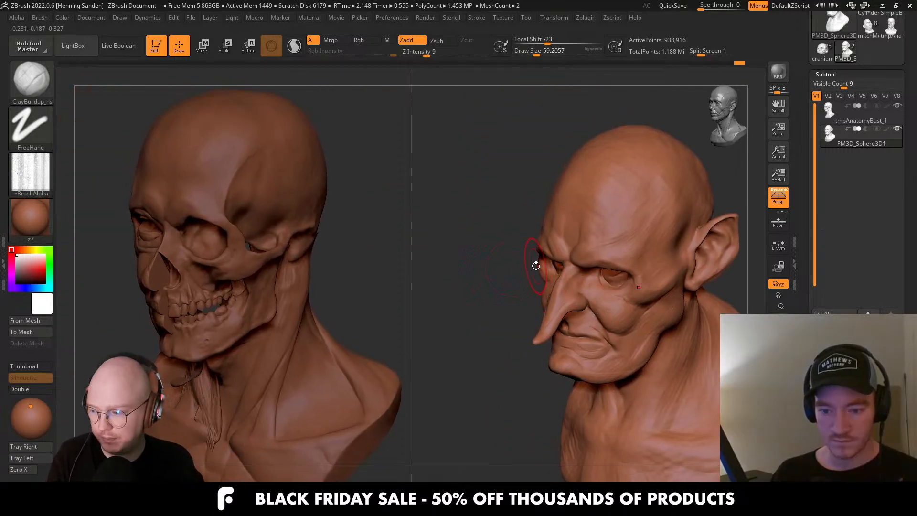
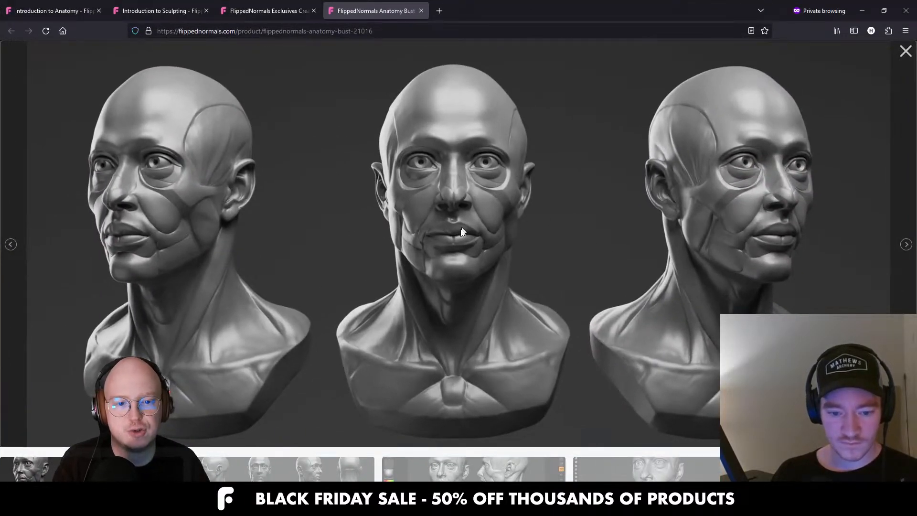
click(349, 471)
click(411, 471)
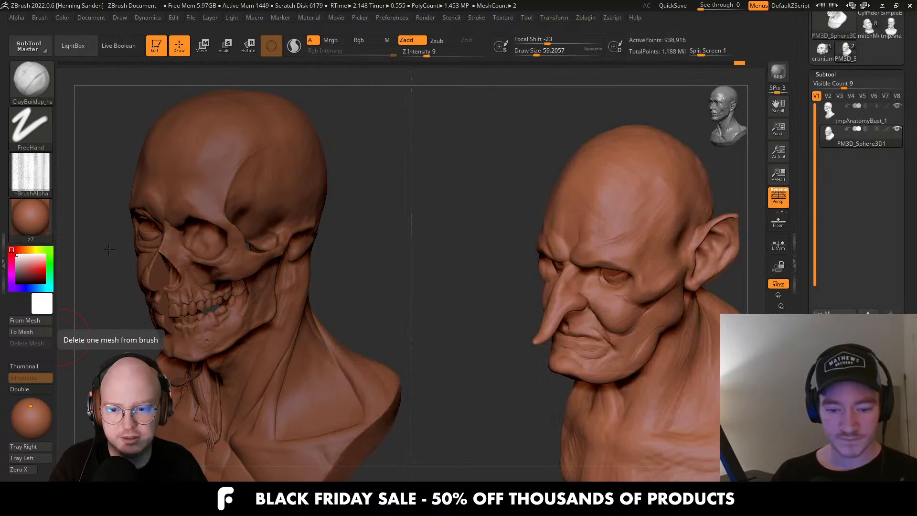
drag(110, 250, 146, 260)
alt+click(189, 275)
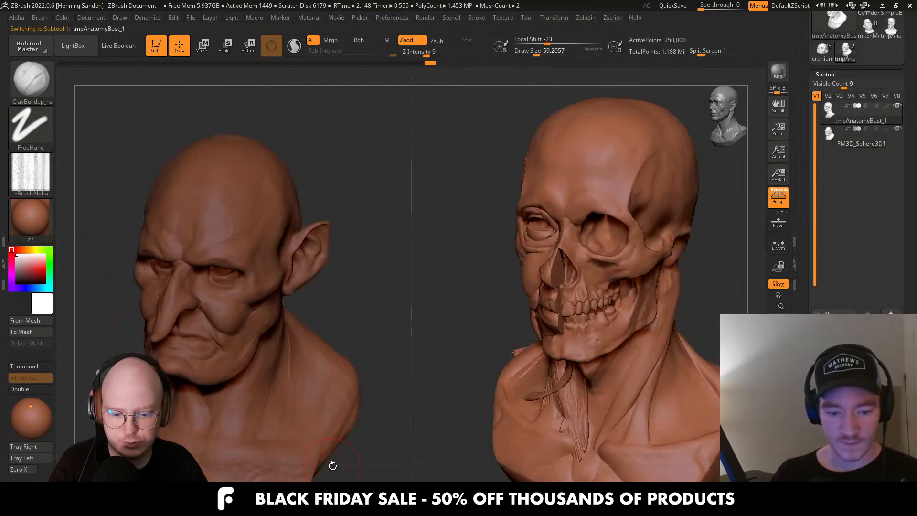
click(446, 488)
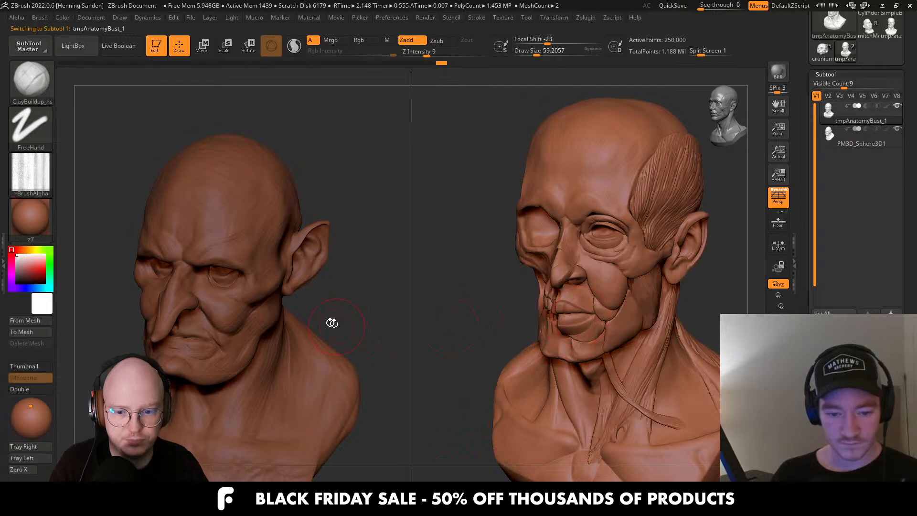
Compare the anatomy bust's skull and muscle layers with the old man's head and the FlippedNormals Anatomy Bust images in the browser.
key(Down)
key(alt+Tab)
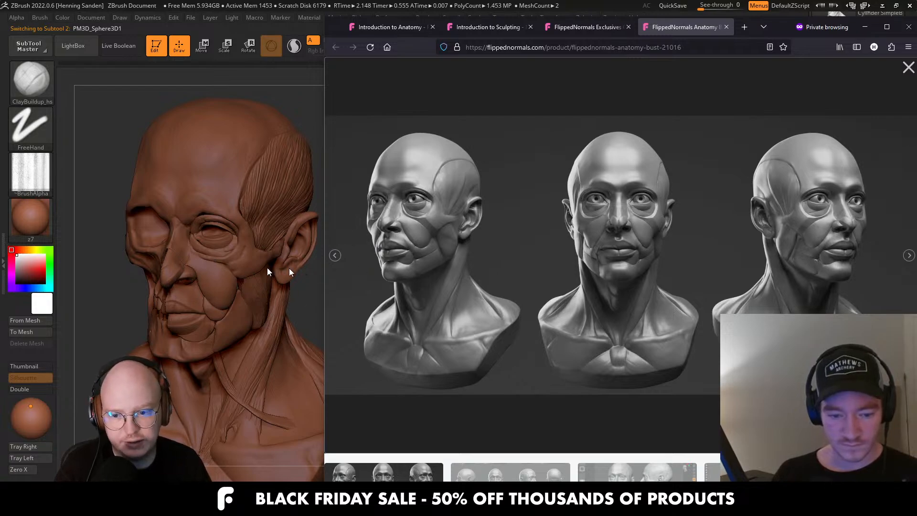
key(alt+Tab)
key(Up)
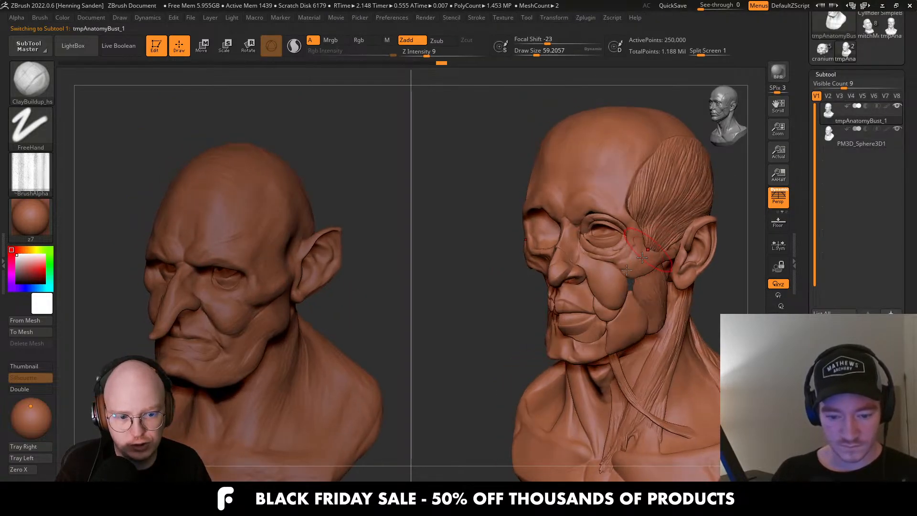
click(430, 491)
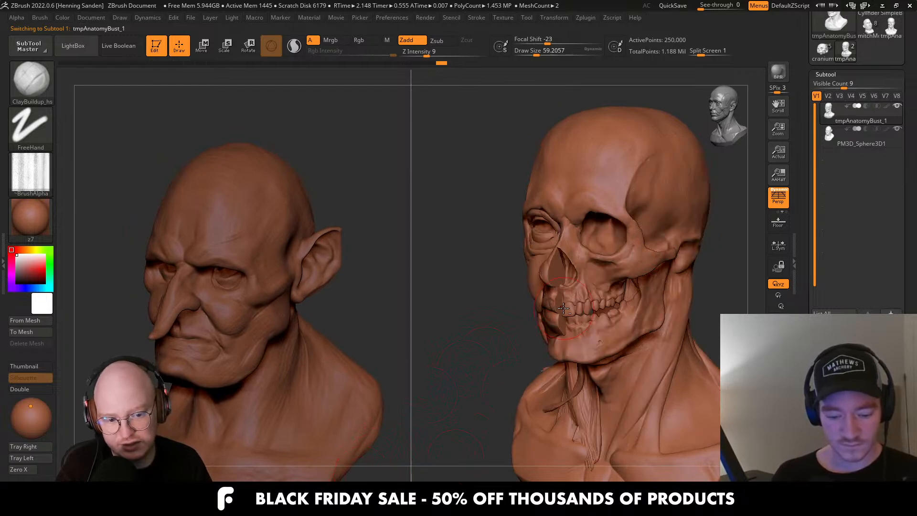
mouse_move(583, 303)
alt+right_down()
mouse_move(561, 301)
mouse_move(602, 265)
alt+right_up()
key(alt+Tab)
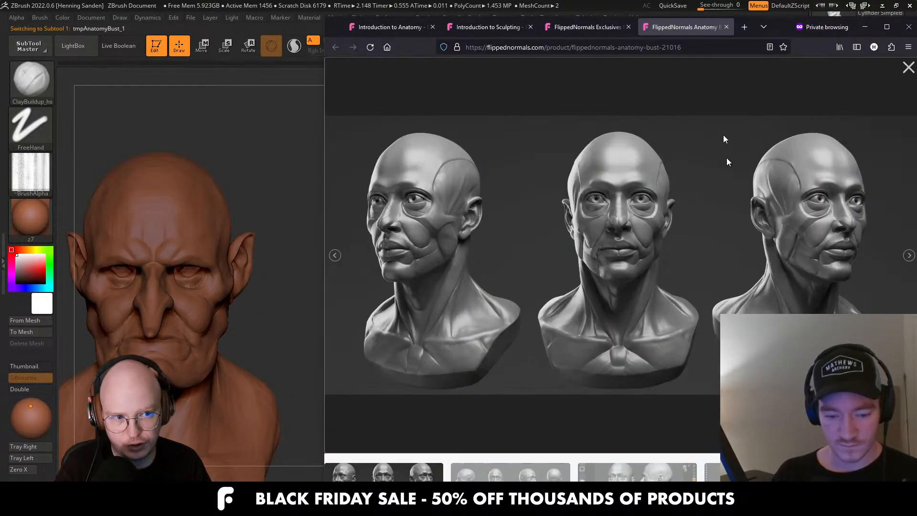
key(alt+Tab)
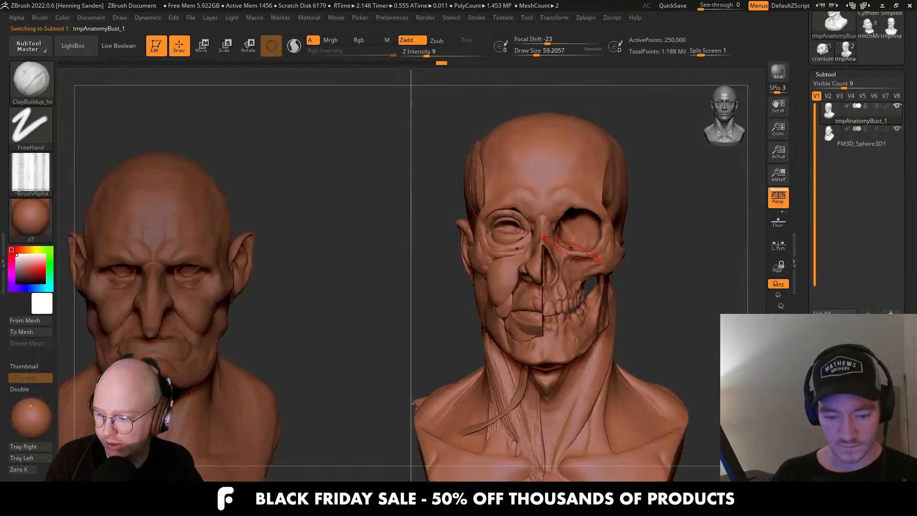
Make PM3D_Sphere3D1 active again and compare its cheek in side view with the anatomy bust's facial muscles and fat pads.
right_drag(441, 237, 401, 271)
alt+click(266, 311)
right_drag(463, 278, 516, 260)
ctrl+right_drag(509, 295, 540, 299)
mouse_move(608, 273)
right_down()
mouse_move(516, 279)
mouse_move(556, 269)
mouse_move(567, 277)
right_up()
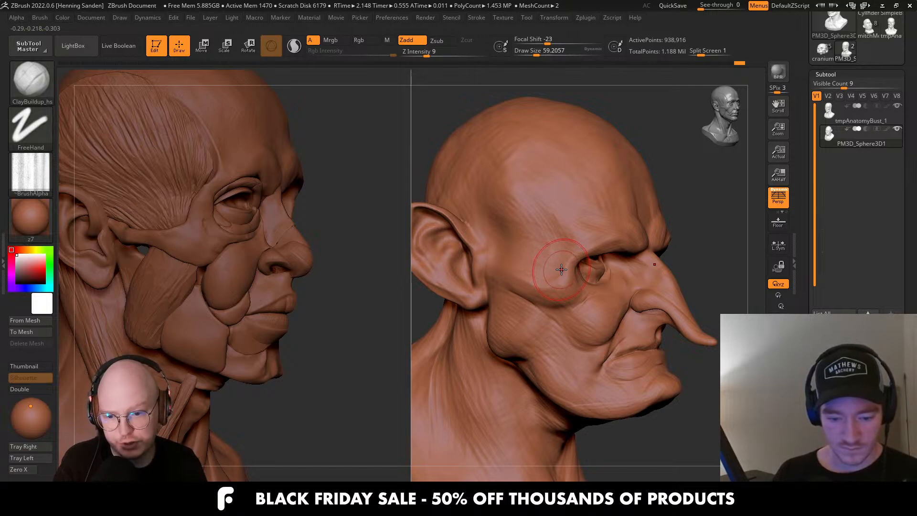
right_drag(572, 275, 565, 270)
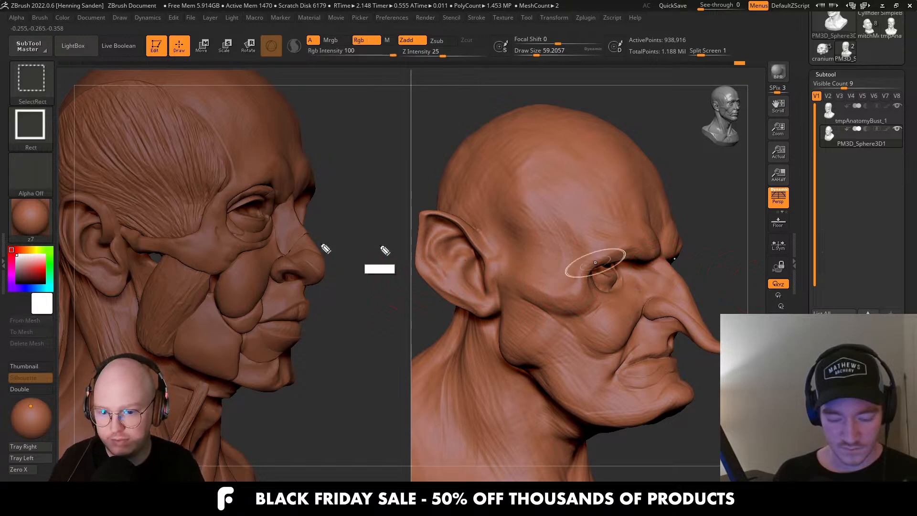
Outline the cheek and jowl masses on the anatomy bust and the matching cheek fold on the old man, and clear the annotations.
mouse_move(294, 259)
mouse_down()
mouse_move(228, 319)
mouse_move(272, 230)
mouse_up()
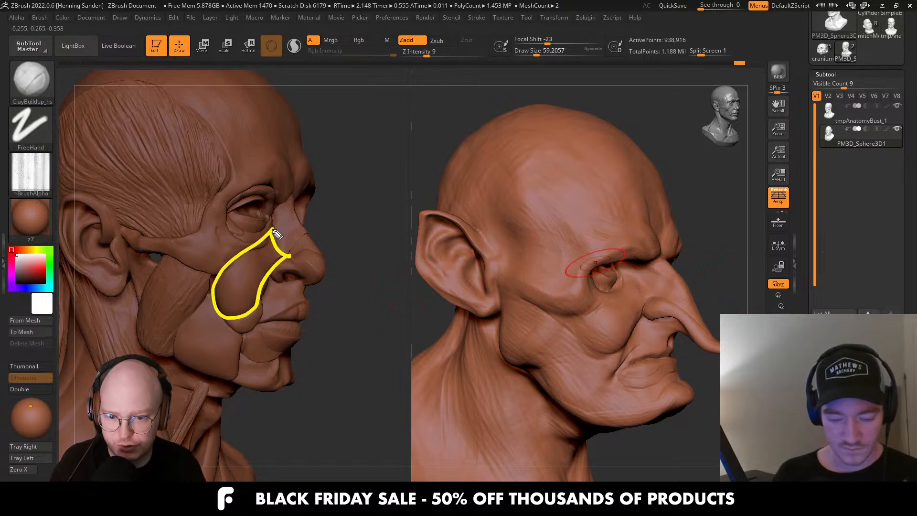
drag(245, 336, 201, 377)
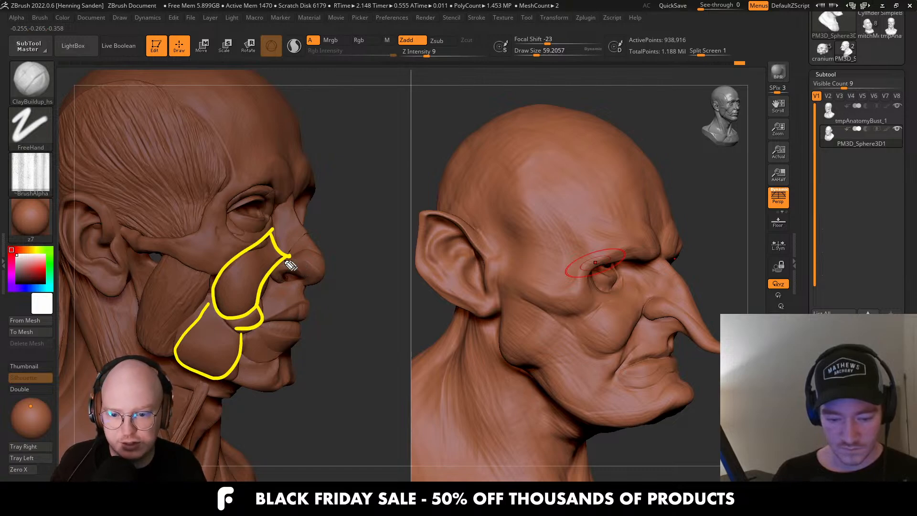
mouse_move(652, 291)
mouse_down()
mouse_move(580, 426)
mouse_move(640, 285)
mouse_up()
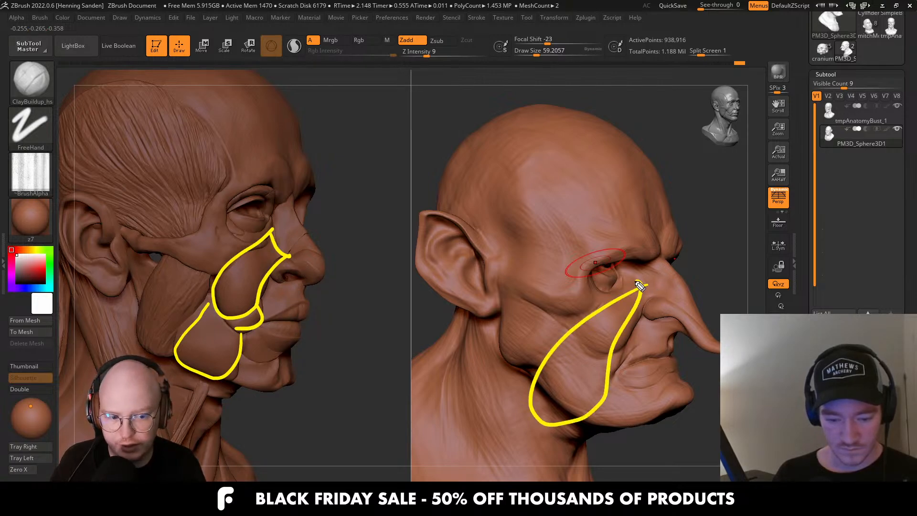
key(ctrl+shift+c)
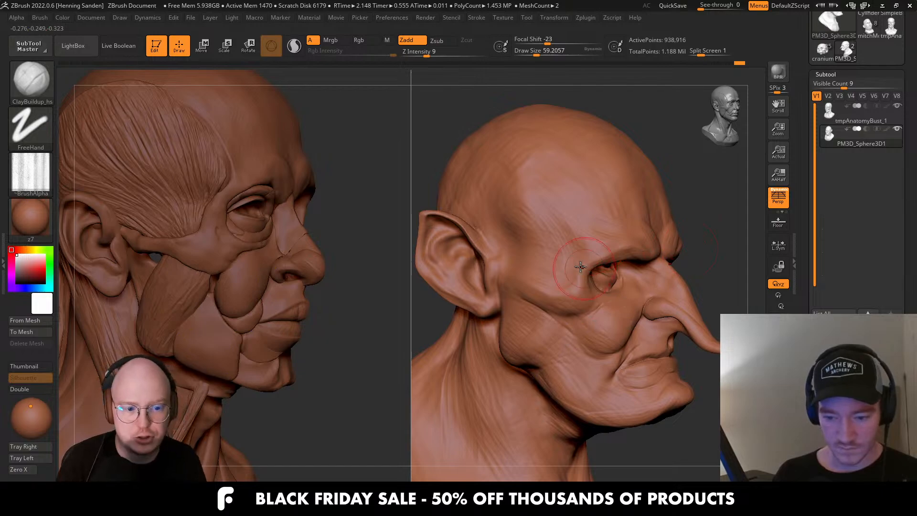
Mark the bridge, tip and nostril wing divisions on the anatomy bust's nose, and clear the annotations.
drag(691, 250, 603, 288)
ctrl+right_drag(603, 288, 669, 308)
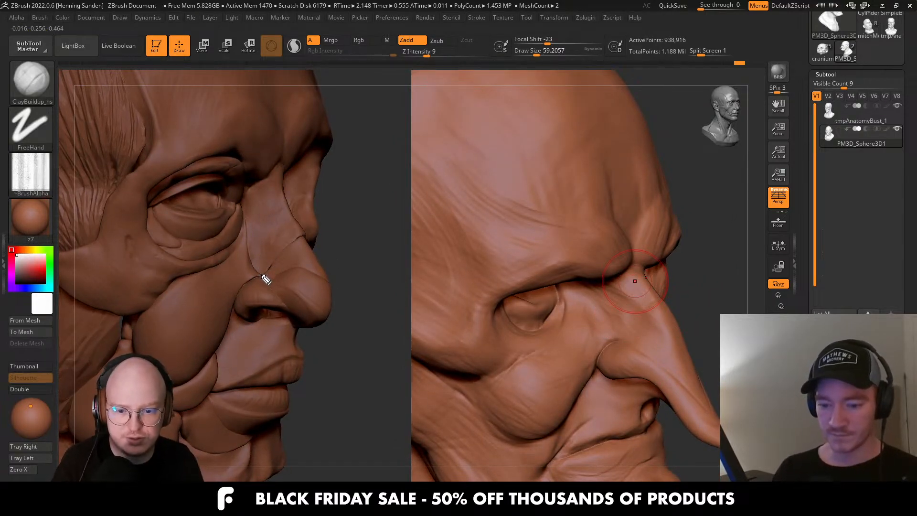
drag(263, 276, 308, 234)
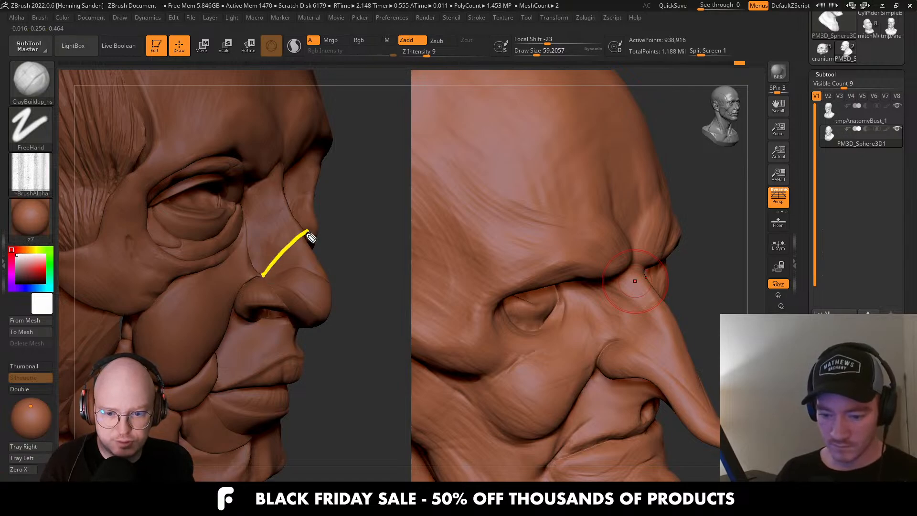
drag(263, 276, 336, 287)
drag(263, 276, 296, 322)
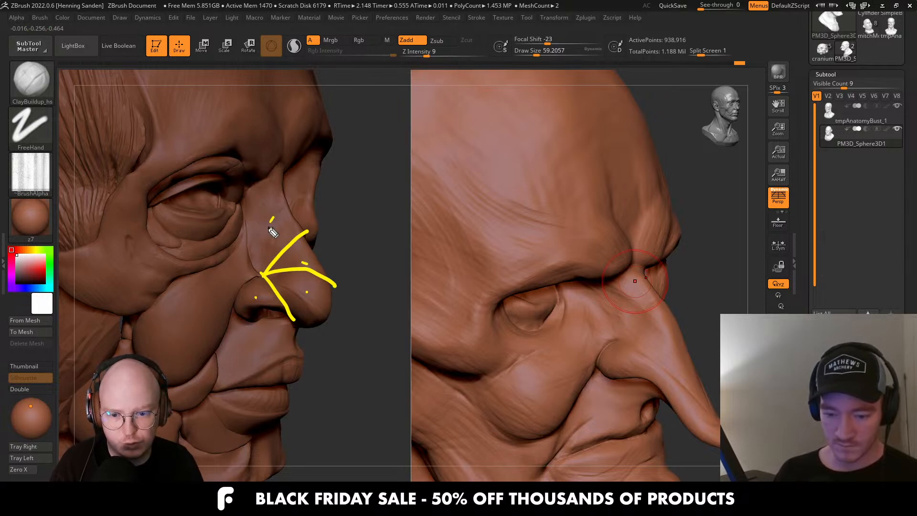
mouse_move(243, 298)
mouse_down()
mouse_move(266, 323)
mouse_move(293, 324)
mouse_up()
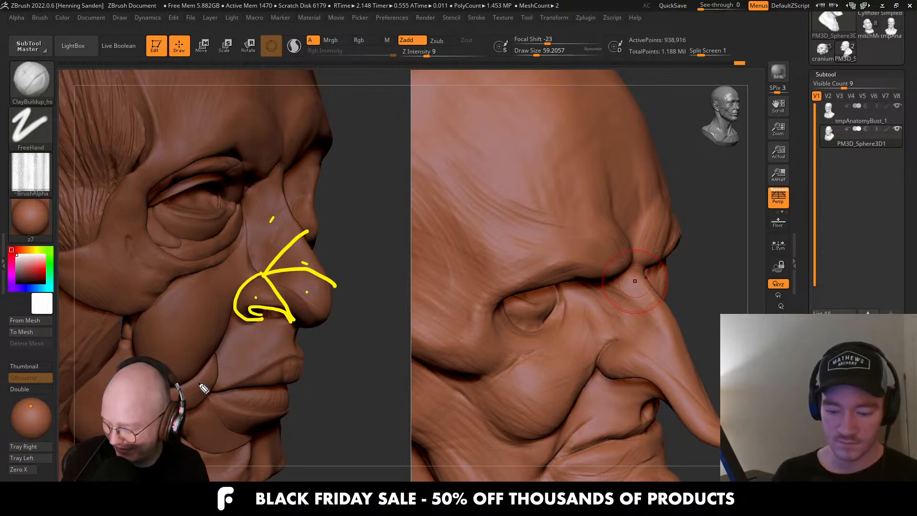
key(Escape)
Smooth the side of the old man's long nose above the nostril wing at a draw size of about 46.
right_drag(559, 282, 605, 292)
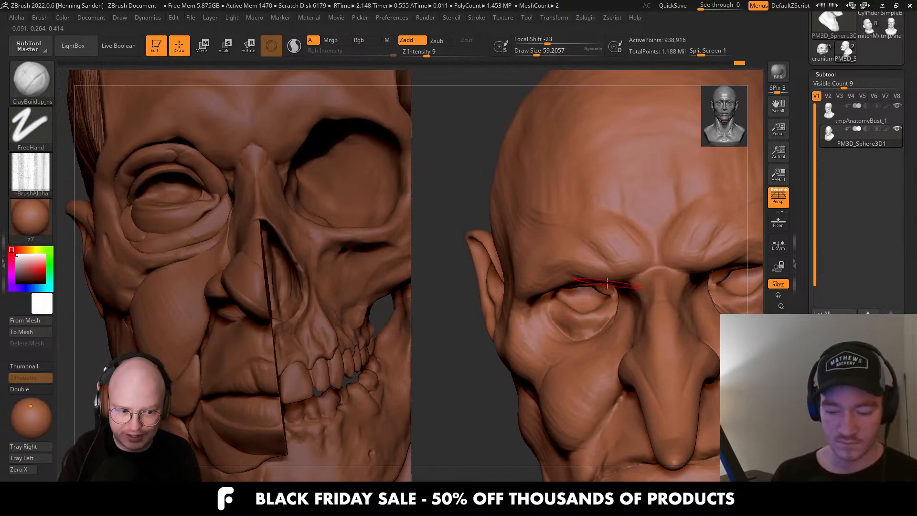
mouse_move(607, 283)
right_down()
mouse_move(557, 279)
mouse_move(563, 271)
mouse_move(599, 275)
right_up()
right_drag(620, 320, 627, 314)
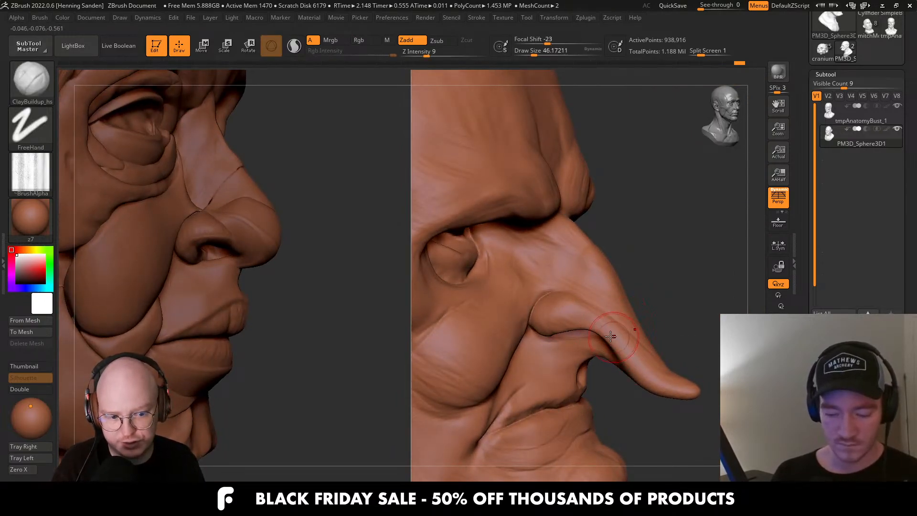
key(shift)
mouse_move(619, 313)
shift+mouse_down()
mouse_move(575, 281)
mouse_move(585, 272)
shift+mouse_up()
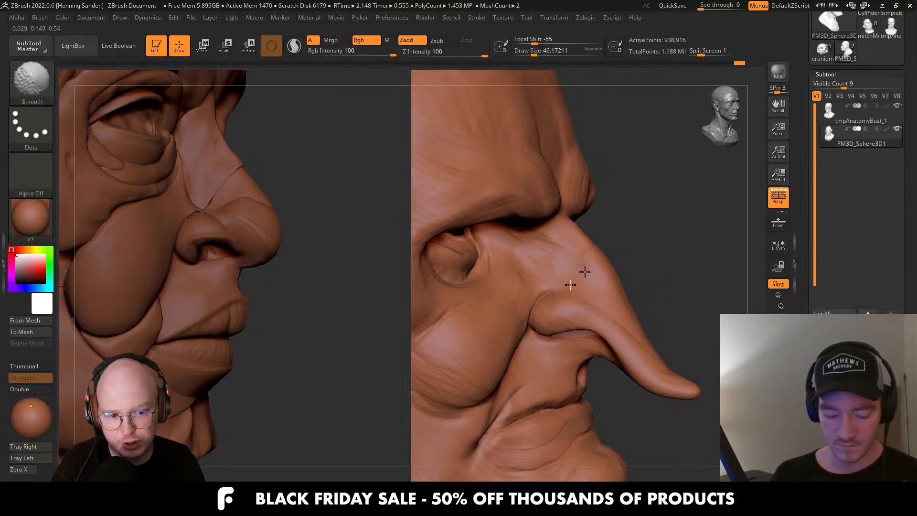
mouse_move(588, 320)
shift+mouse_down()
mouse_move(626, 329)
mouse_move(554, 332)
mouse_move(579, 320)
shift+mouse_up()
right_drag(605, 310, 634, 301)
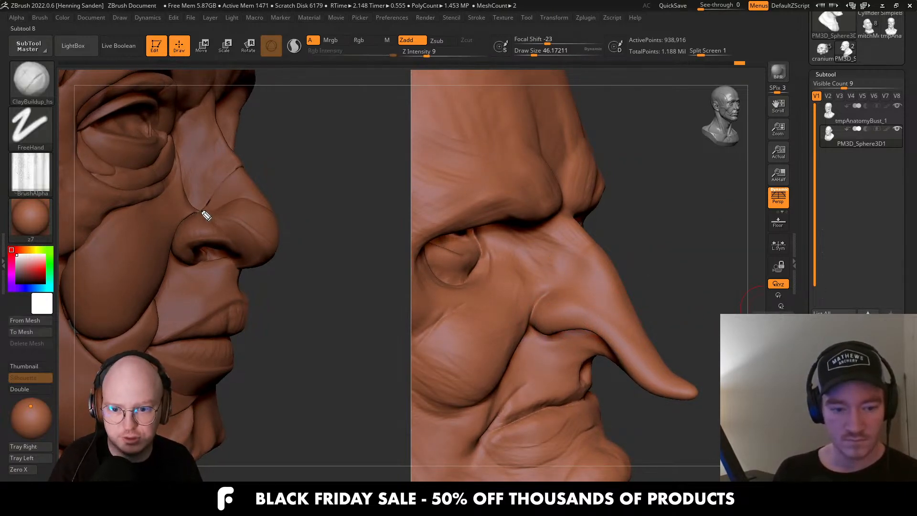
Draw matching cartilage and nostril wing guide lines on both noses, and clear the annotations.
drag(203, 210, 247, 165)
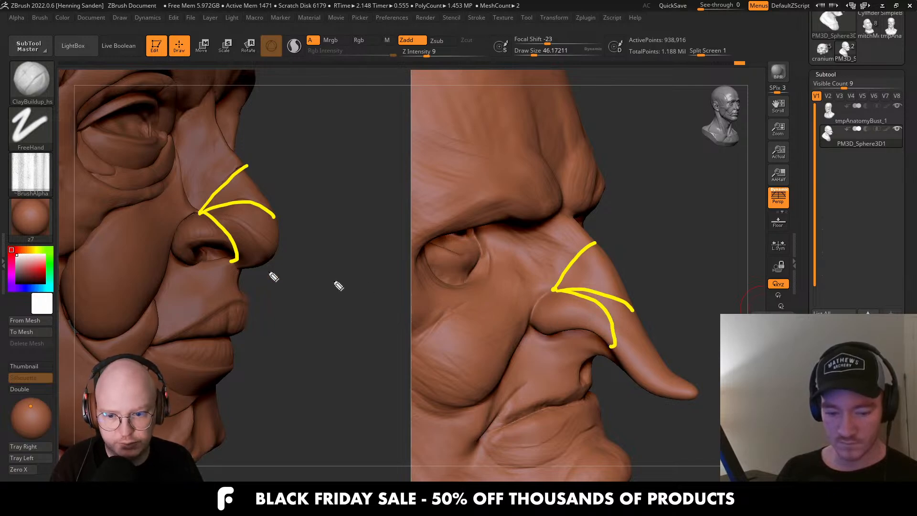
drag(195, 214, 168, 254)
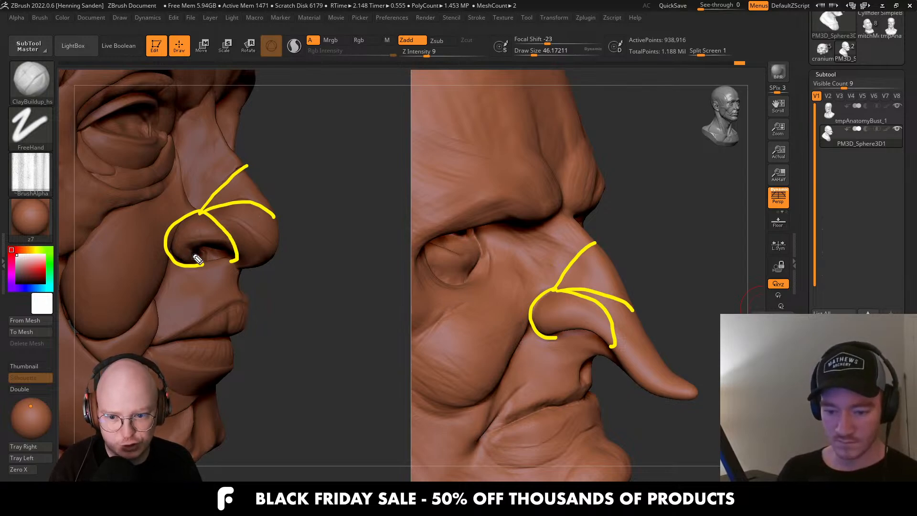
mouse_move(197, 259)
mouse_down()
mouse_move(187, 249)
mouse_move(222, 245)
mouse_move(237, 258)
mouse_move(192, 242)
mouse_move(177, 258)
mouse_up()
drag(210, 211, 274, 249)
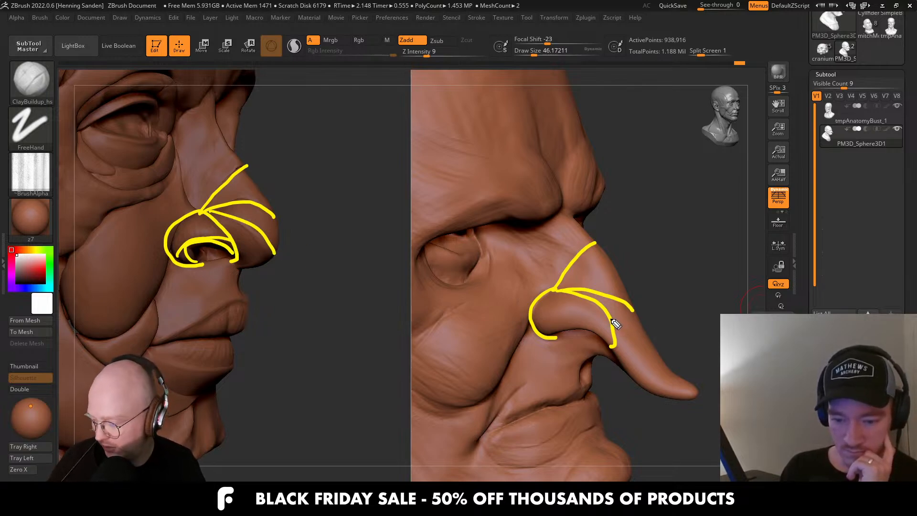
key(Escape)
Carve a crease from the nose bridge to the nostril wing and along its upper edge with DamStandard at a draw size of about 23.
mouse_move(579, 258)
right_down()
mouse_move(579, 292)
mouse_move(594, 288)
right_up()
key(b)
key(d)
key(s)
key(s)
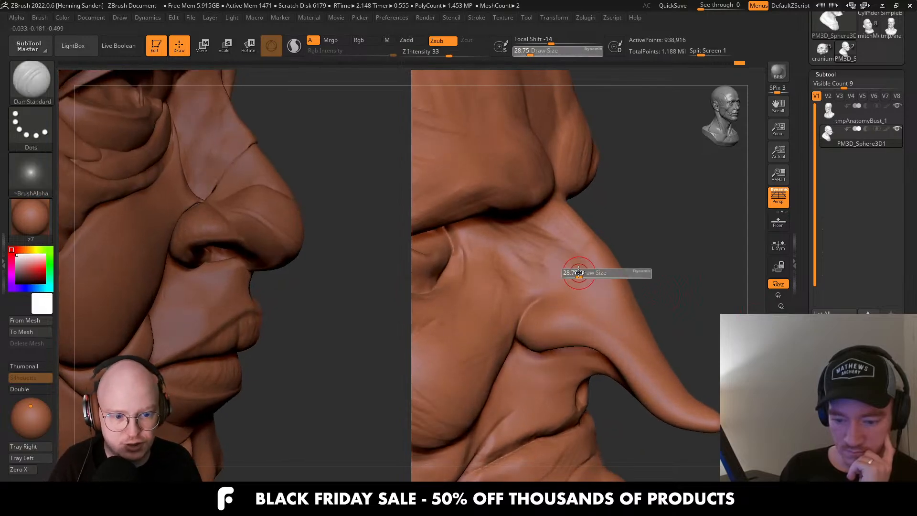
key(s)
key(s)
drag(558, 293, 600, 243)
key(s)
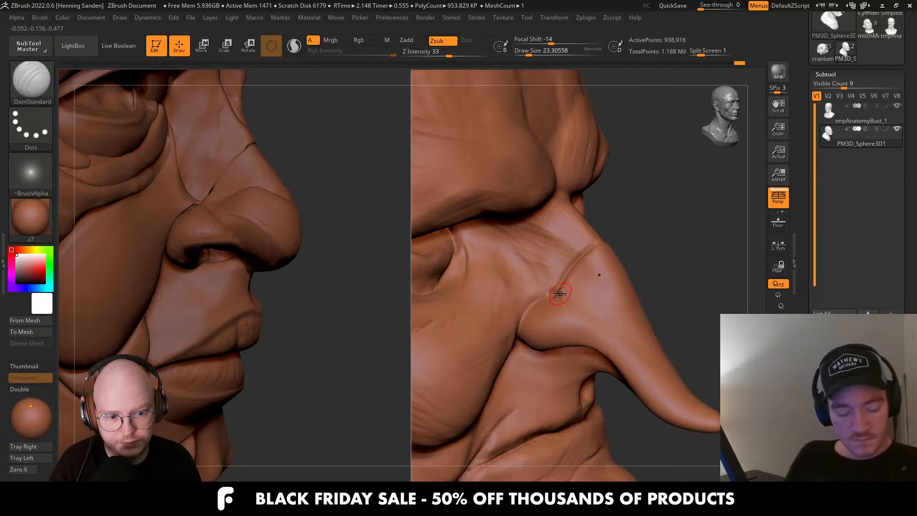
drag(560, 295, 531, 305)
right_drag(531, 306, 539, 293)
Carve DamStandard creases from the top of the nostril wing down the side of the long nose, redoing the first stroke.
mouse_move(555, 296)
mouse_down()
mouse_move(618, 299)
mouse_move(639, 315)
mouse_up()
key(ctrl+z)
drag(652, 349, 557, 291)
Shape the nostril opening beneath the wing with DamStandard at a draw size of about 39 and ClayBuildup at about 35.
mouse_move(643, 348)
alt+right_down()
mouse_move(608, 322)
mouse_move(617, 321)
mouse_move(577, 312)
mouse_move(568, 320)
mouse_move(575, 331)
mouse_move(517, 329)
alt+right_up()
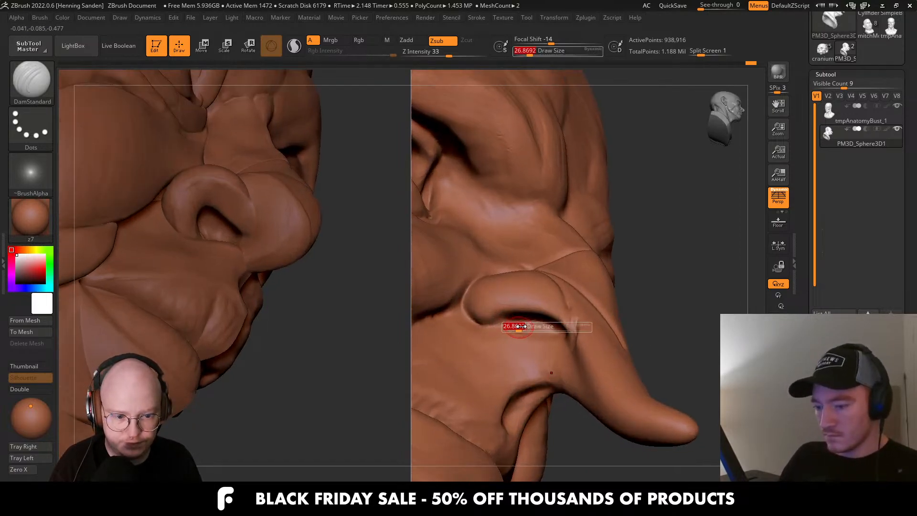
key(s)
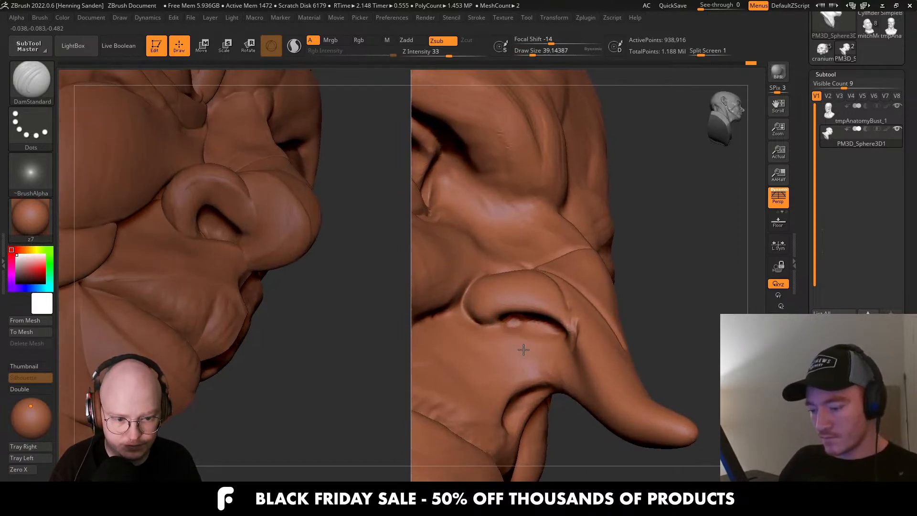
right_drag(513, 327, 534, 335)
key(s)
drag(535, 335, 502, 335)
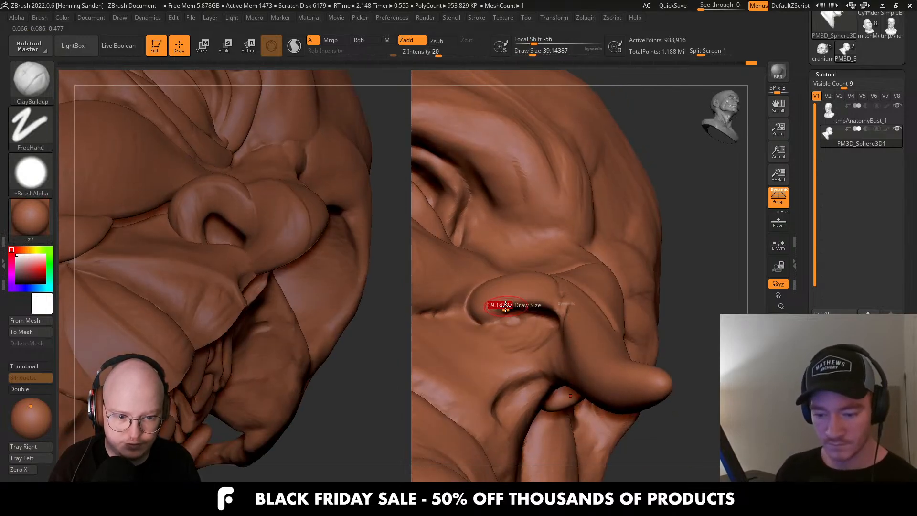
mouse_move(553, 301)
mouse_down()
mouse_move(561, 310)
mouse_move(508, 301)
mouse_move(495, 311)
mouse_up()
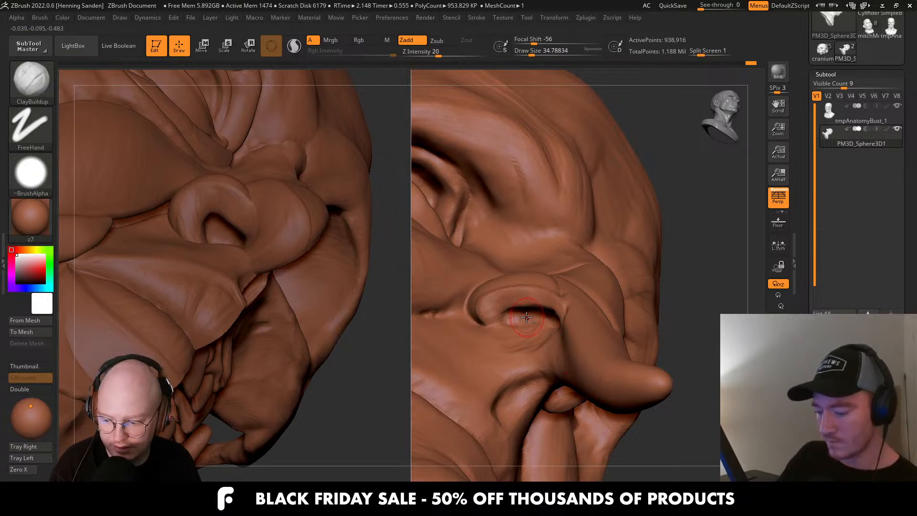
Build up the nostril wing and the adjoining underside of the nose with ClayBuildup_hs at draw sizes of about 35 to 49.
mouse_move(527, 317)
right_down()
mouse_move(562, 319)
mouse_move(564, 294)
right_up()
key(b)
key(c)
key(b)
key(s)
drag(564, 294, 576, 323)
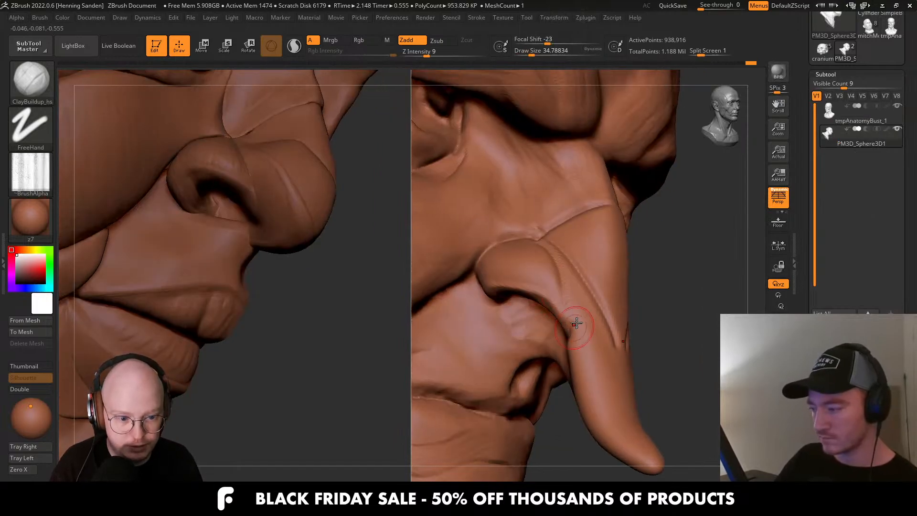
right_drag(577, 323, 576, 308)
mouse_move(534, 275)
mouse_down()
mouse_move(549, 289)
mouse_move(488, 288)
mouse_up()
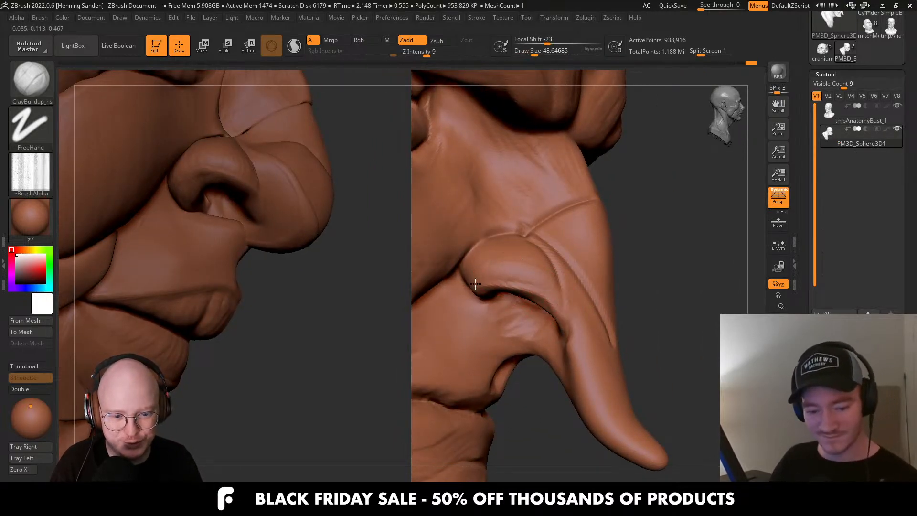
Build up the nostril wing and the side of the nose above it with ClayBuildup_hs at a draw size of about 49.
right_drag(549, 262, 558, 265)
drag(554, 268, 496, 261)
mouse_move(493, 221)
right_down()
mouse_move(586, 323)
mouse_move(577, 293)
right_up()
mouse_move(575, 292)
mouse_down()
mouse_move(568, 271)
mouse_move(578, 287)
mouse_up()
drag(596, 238, 570, 249)
Add clay where the inner cheek meets the nostril wing with ClayBuildup_hs at a draw size of about 37.
right_drag(526, 266, 478, 267)
mouse_move(478, 267)
ctrl+right_down()
mouse_move(531, 186)
mouse_move(559, 201)
mouse_move(579, 286)
mouse_move(624, 268)
ctrl+right_up()
key(s)
key(s)
drag(586, 289, 584, 296)
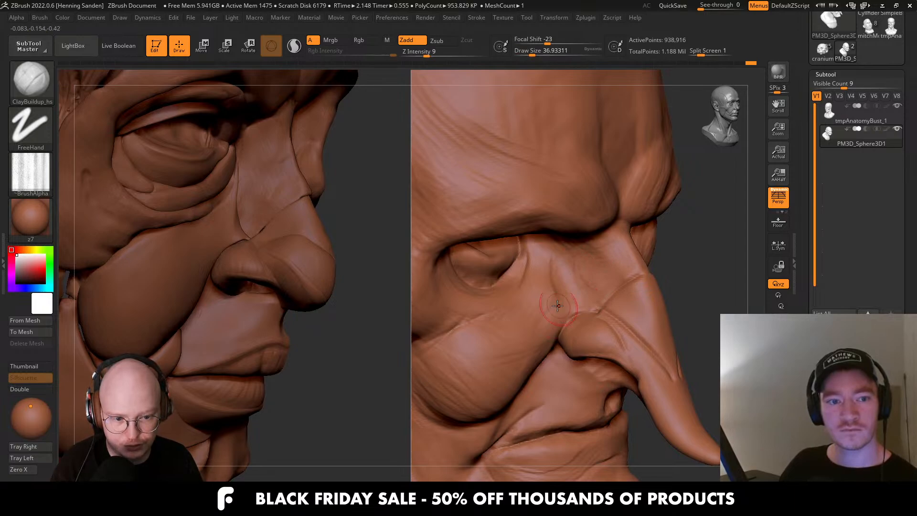
right_drag(564, 308, 541, 315)
mouse_move(545, 351)
alt+right_down()
mouse_move(600, 273)
mouse_move(613, 284)
mouse_move(584, 282)
mouse_move(569, 293)
alt+right_up()
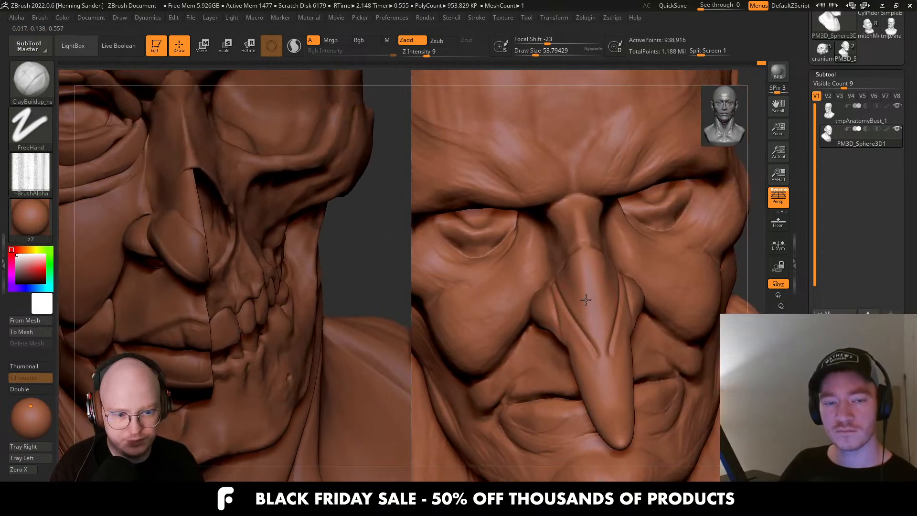
Define the front ridge of the nose below the bridge with ClayBuildup_hs at draw sizes of about 18 to 22.
key(s)
drag(599, 336, 591, 346)
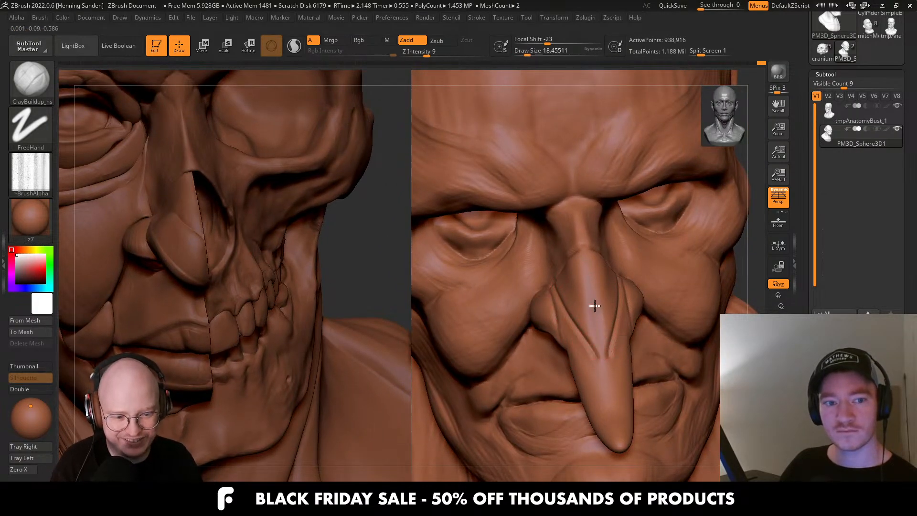
drag(577, 266, 594, 327)
mouse_move(594, 328)
right_down()
mouse_move(555, 294)
mouse_move(588, 308)
right_up()
mouse_move(603, 352)
alt+right_down()
mouse_move(530, 300)
mouse_move(516, 325)
mouse_move(643, 345)
alt+right_up()
key(bracketleft)
drag(578, 337, 588, 348)
key(s)
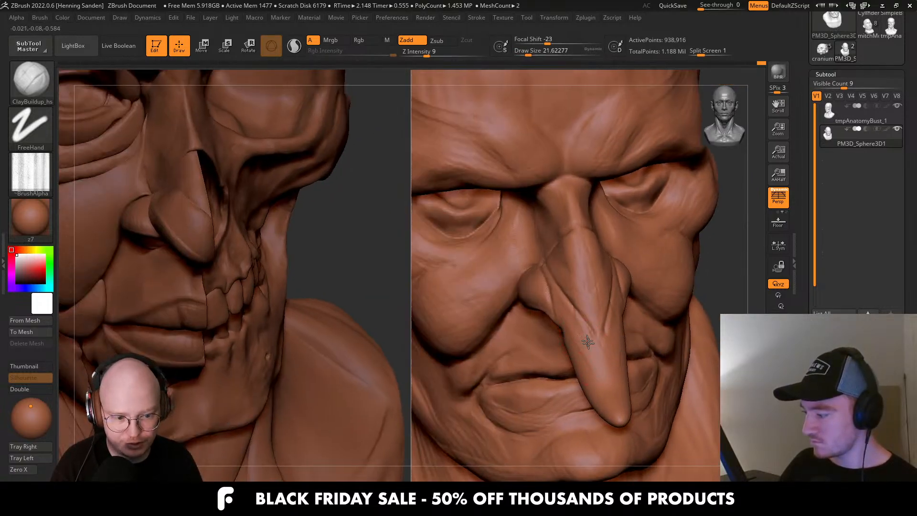
Shape the underside of the nose around the nostril opening with ClayBuildup_hs at a draw size of about 33.
right_drag(611, 402, 615, 412)
right_drag(561, 323, 578, 331)
key(s)
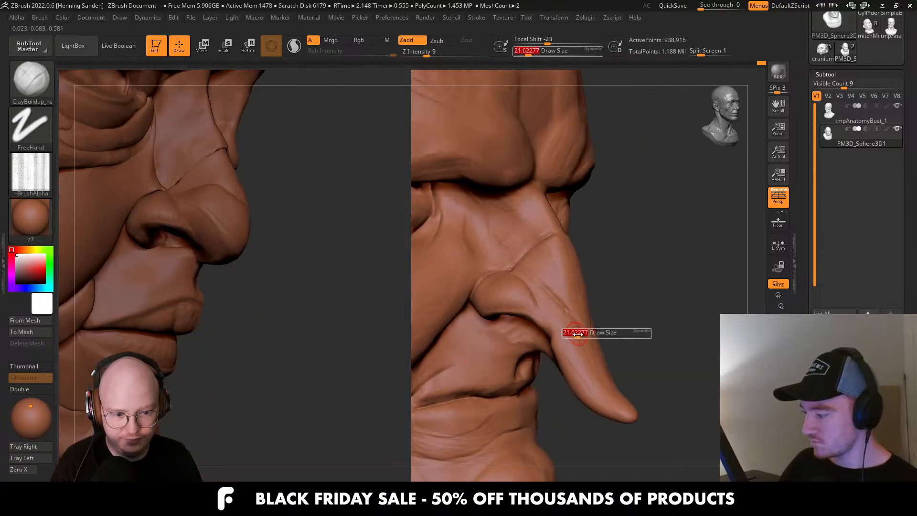
drag(578, 332, 582, 332)
right_drag(579, 388, 592, 383)
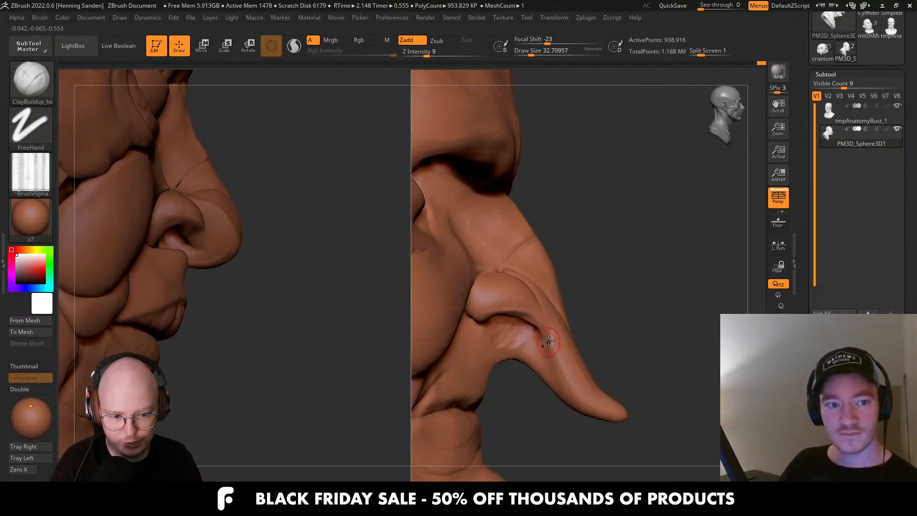
right_drag(546, 340, 520, 321)
drag(520, 322, 492, 321)
right_drag(530, 330, 475, 324)
drag(475, 330, 493, 332)
Carve behind the nostril wing and fill the area beneath the opening with ClayBuildup_hs at a draw size of about 41.
mouse_move(492, 333)
alt+right_down()
mouse_move(497, 373)
mouse_move(515, 330)
mouse_move(542, 339)
alt+right_up()
right_drag(492, 317, 474, 313)
mouse_move(471, 328)
alt+mouse_down()
mouse_move(455, 328)
mouse_move(454, 342)
alt+mouse_up()
mouse_move(461, 329)
right_down()
mouse_move(492, 330)
mouse_move(499, 368)
mouse_move(543, 374)
mouse_move(525, 353)
mouse_move(563, 369)
right_up()
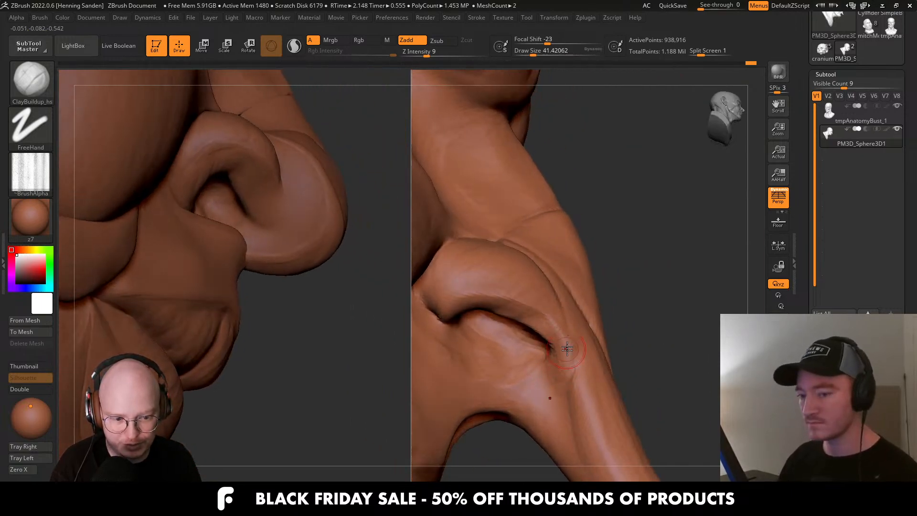
mouse_move(568, 348)
mouse_down()
mouse_move(556, 369)
mouse_move(515, 384)
mouse_move(526, 375)
mouse_up()
Broaden the form under the nostril with ClayBuildup_hs at a draw size of about 65 and smooth the strokes.
key(s)
mouse_move(541, 371)
alt+right_down()
mouse_move(566, 372)
mouse_move(564, 362)
mouse_move(547, 369)
alt+right_up()
key(s)
drag(550, 376, 552, 377)
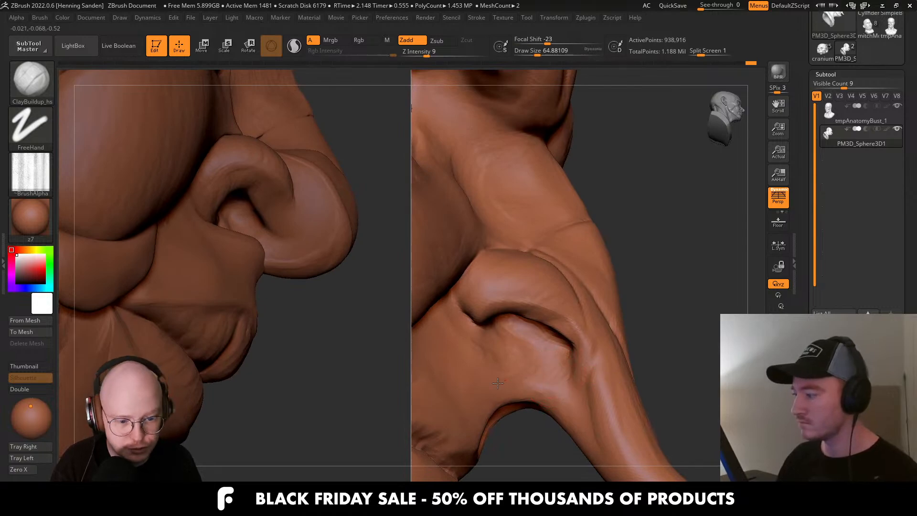
right_drag(498, 384, 488, 369)
key(s)
drag(569, 343, 566, 343)
mouse_move(576, 345)
right_down()
mouse_move(564, 334)
mouse_move(567, 356)
right_up()
shift+drag(565, 370, 550, 328)
Fill the side of the nose from above the nostril wing downward with ClayBuildup_hs at a draw size of about 59.
right_drag(551, 330, 575, 347)
key(s)
drag(576, 350, 577, 350)
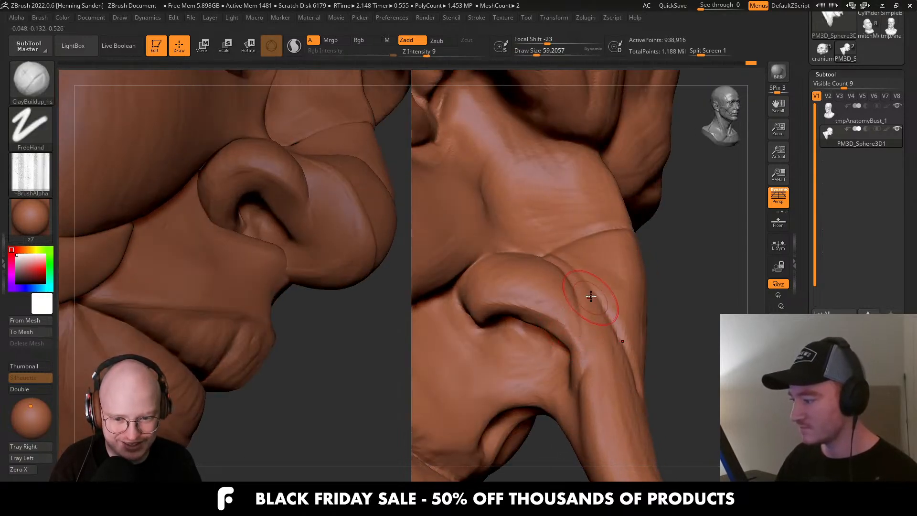
mouse_move(590, 296)
right_down()
mouse_move(593, 319)
mouse_move(583, 306)
right_up()
drag(581, 282, 588, 387)
Build up the lower side of the long nose toward its tip with ClayBuildup_hs at draw sizes of about 35 to 37.
mouse_move(610, 364)
right_down()
mouse_move(540, 268)
mouse_move(543, 286)
right_up()
key(s)
drag(543, 286, 539, 286)
drag(505, 333, 506, 340)
mouse_move(508, 333)
right_down()
mouse_move(543, 280)
mouse_move(537, 270)
right_up()
key(s)
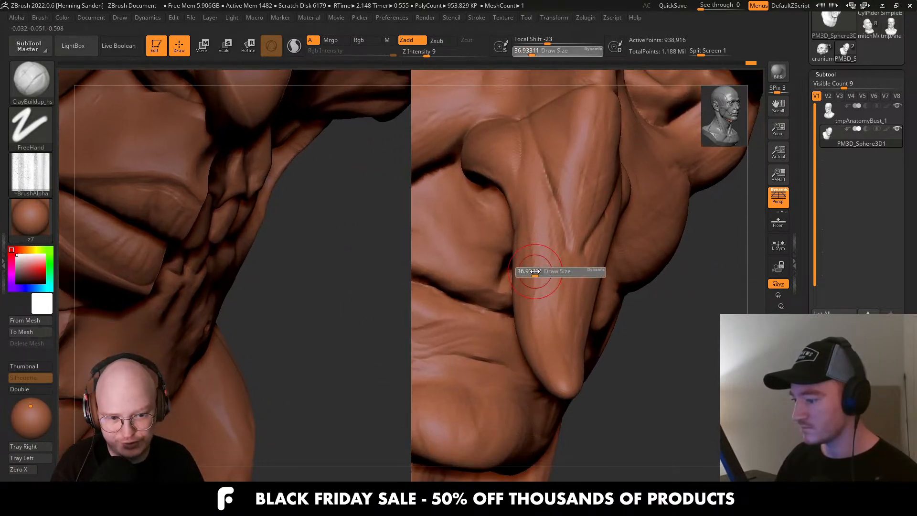
drag(537, 271, 535, 271)
drag(538, 214, 533, 314)
drag(535, 254, 546, 323)
Fill the creases along the front planes of the nose with ClayBuildup_hs at draw sizes of about 25 to 46.
alt+right_drag(560, 219, 511, 365)
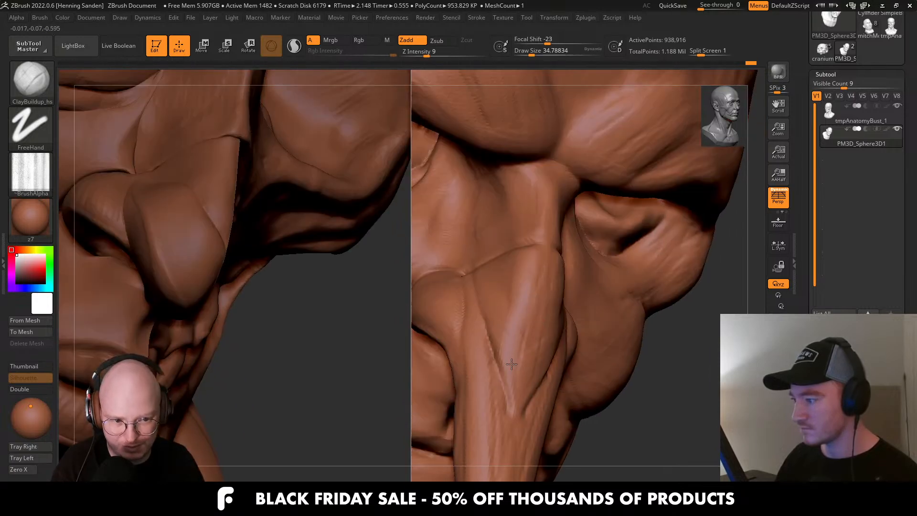
key(s)
drag(513, 365, 514, 330)
right_drag(520, 293, 501, 301)
drag(516, 344, 504, 414)
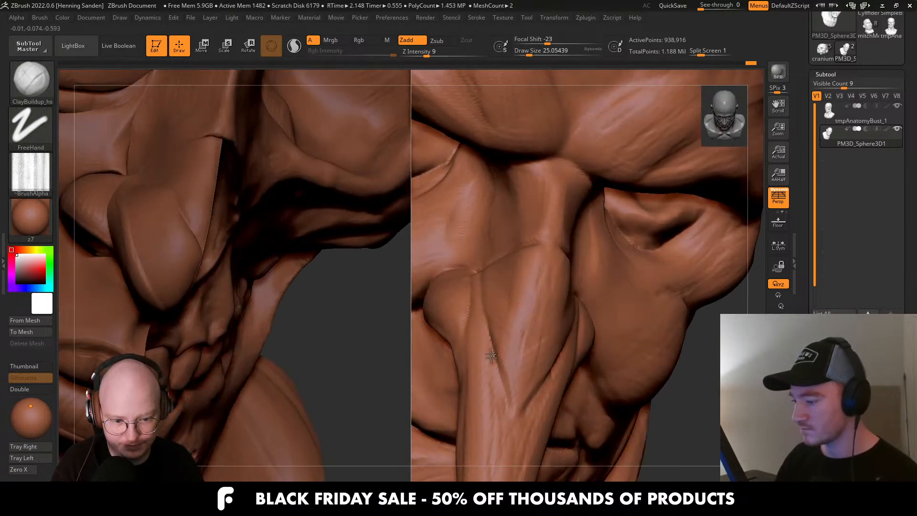
mouse_move(491, 356)
mouse_down()
mouse_move(507, 406)
mouse_move(498, 394)
mouse_up()
key(s)
drag(506, 342, 530, 408)
drag(529, 308, 527, 344)
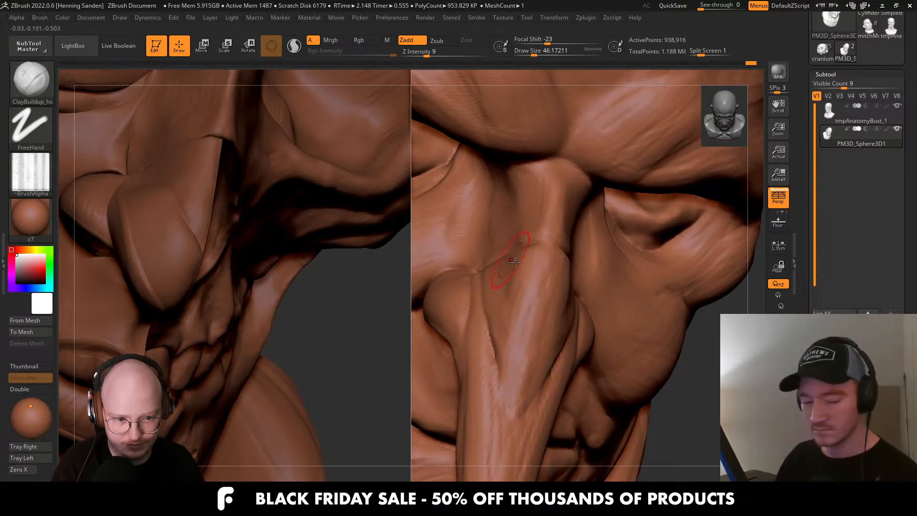
Add clay up the side of the nose bridge with ClayBuildup_hs at a draw size of about 46 and review the whole head.
right_drag(505, 268, 526, 242)
drag(519, 210, 515, 168)
ctrl+right_drag(531, 210, 552, 165)
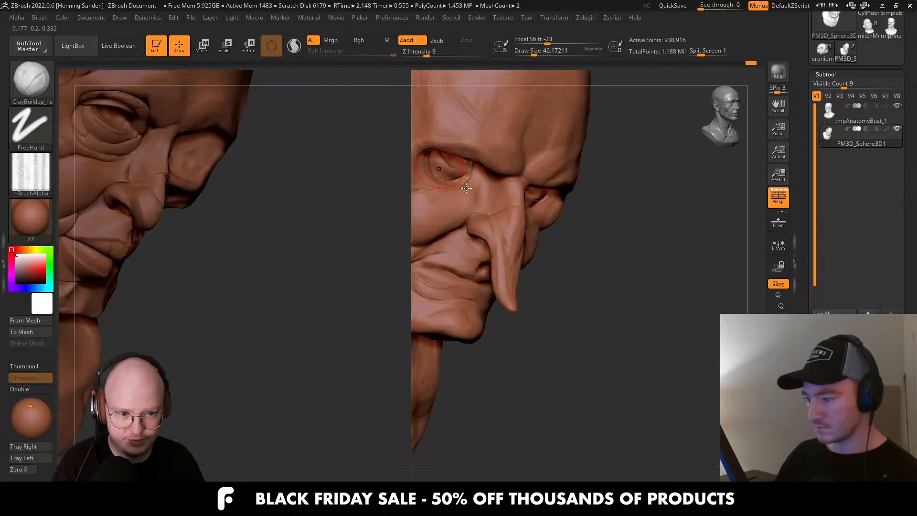
mouse_move(585, 217)
right_down()
mouse_move(518, 242)
mouse_move(676, 307)
right_up()
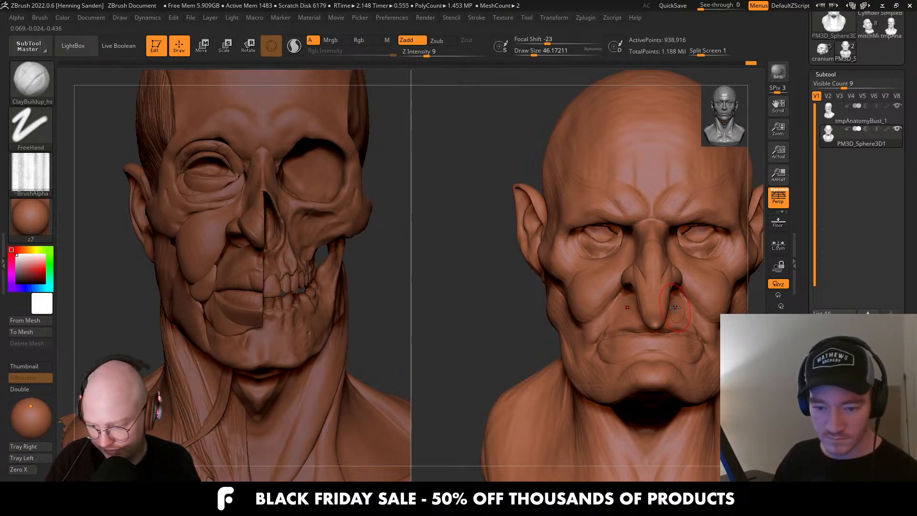
Build up the cheek below the eye with ClayBuildup_hs at draw sizes of about 59 to 77.
mouse_move(675, 307)
right_down()
mouse_move(554, 360)
mouse_move(529, 358)
right_up()
key(bracketright)
key(bracketright)
key(bracketright)
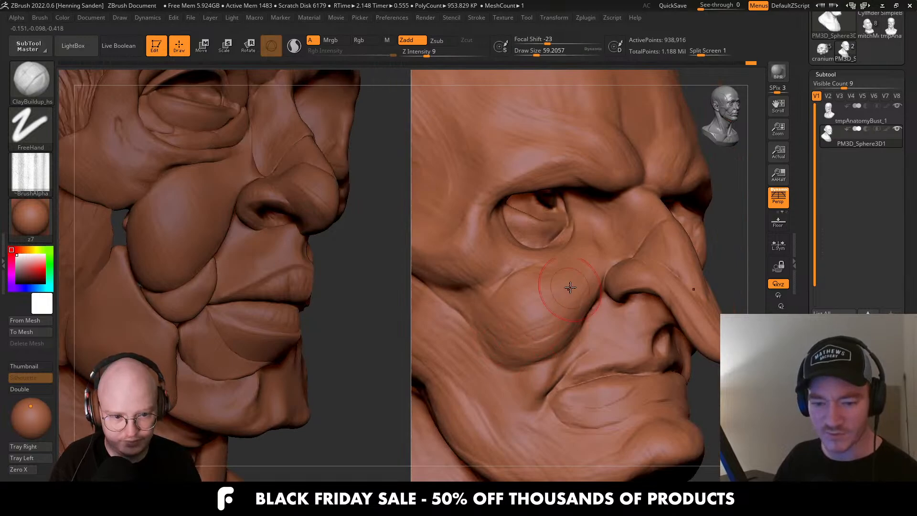
mouse_move(490, 332)
mouse_down()
mouse_move(523, 287)
mouse_move(545, 334)
mouse_move(553, 298)
mouse_up()
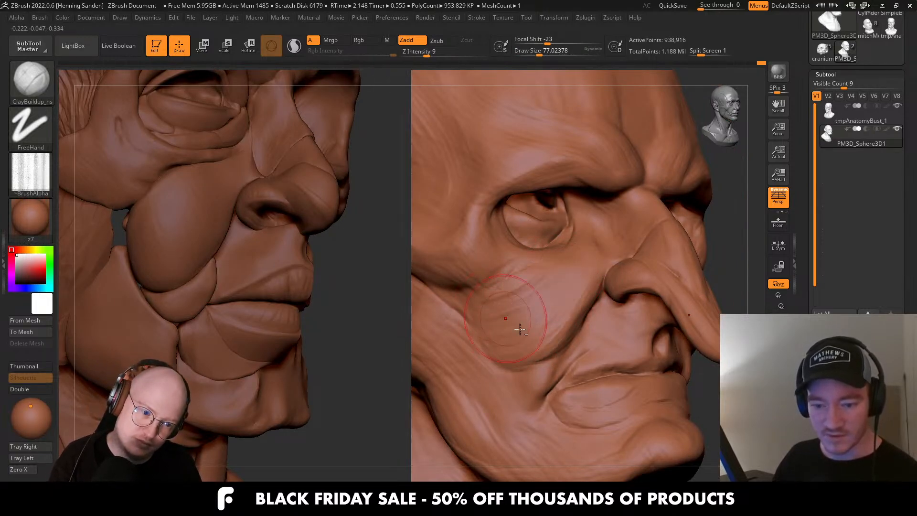
Fill the lower cheek beside the mouth corner with ClayBuildup_hs at draw sizes of about 37 to 49.
right_drag(549, 296, 559, 306)
key(bracketleft)
key(bracketleft)
key(bracketleft)
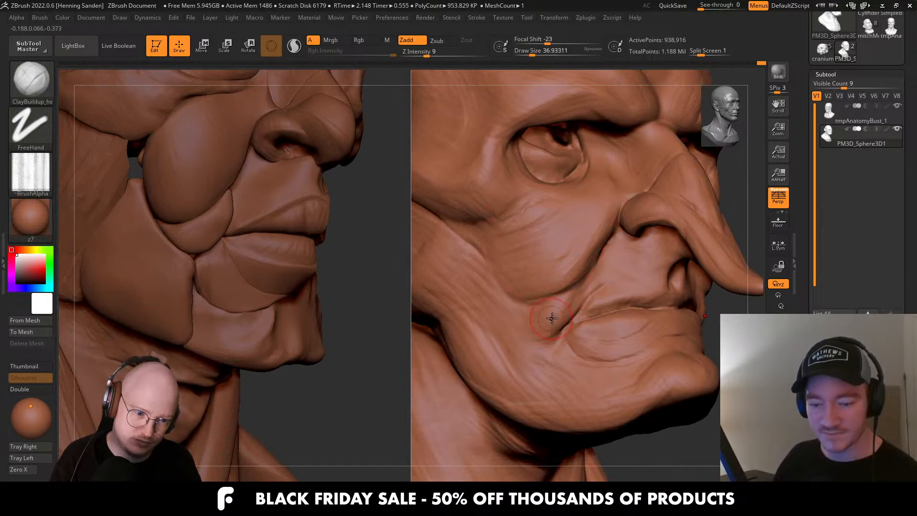
key(bracketright)
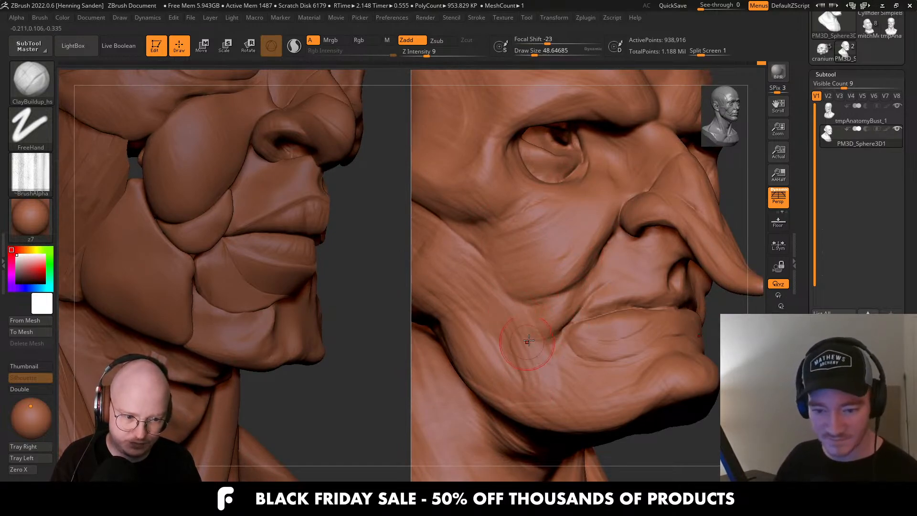
key(bracketleft)
Build up the upper lip area from below the nose toward the mouth corner with ClayBuildup_hs at a draw size of about 31.
mouse_move(583, 379)
right_down()
mouse_move(638, 309)
mouse_move(625, 287)
right_up()
key(bracketleft)
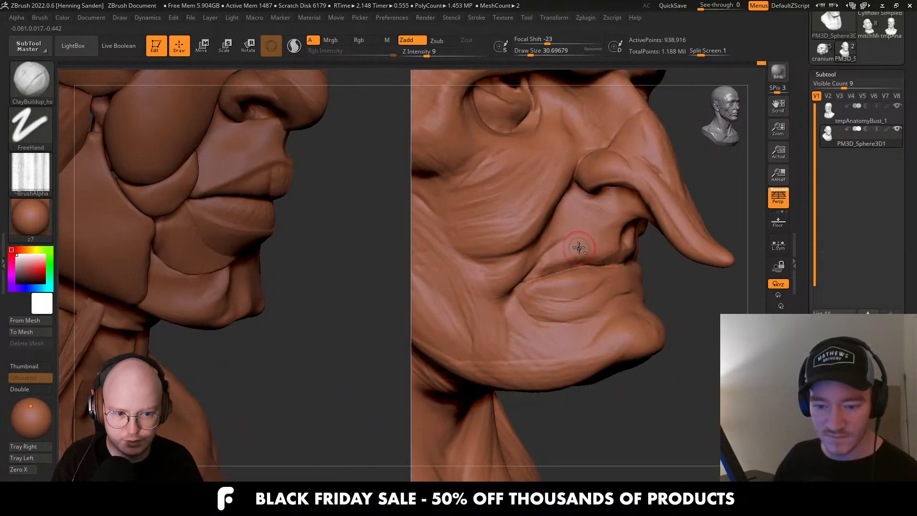
drag(579, 247, 538, 273)
right_drag(620, 245, 624, 243)
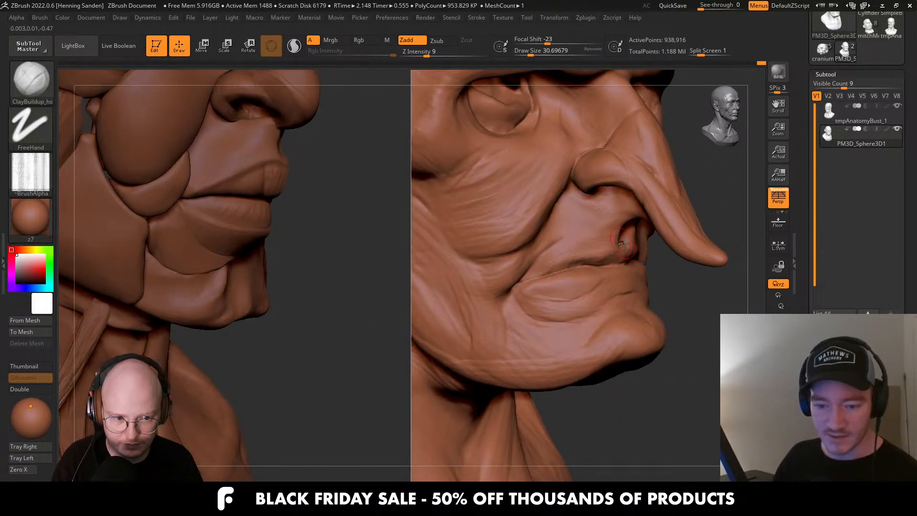
key(bracketright)
mouse_move(595, 203)
right_down()
mouse_move(573, 225)
mouse_move(559, 220)
right_up()
key(bracketright)
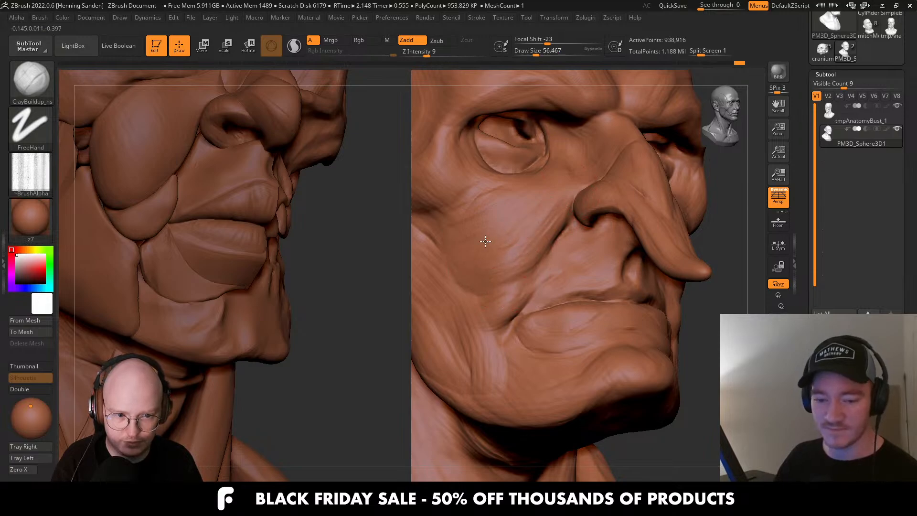
Refine the upper lip edge and the nasolabial area with ClayBuildup_hs at draw sizes of about 17 to 29.
right_drag(485, 241, 594, 289)
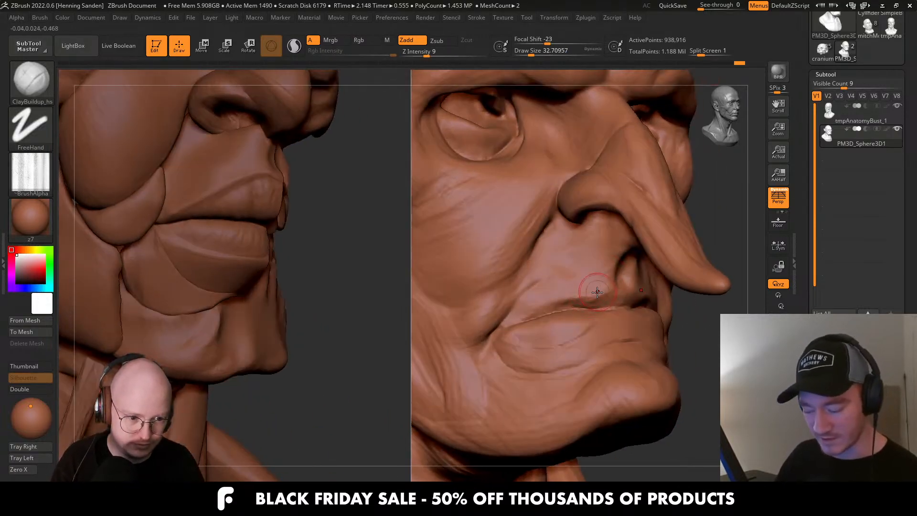
key(s)
click(611, 297)
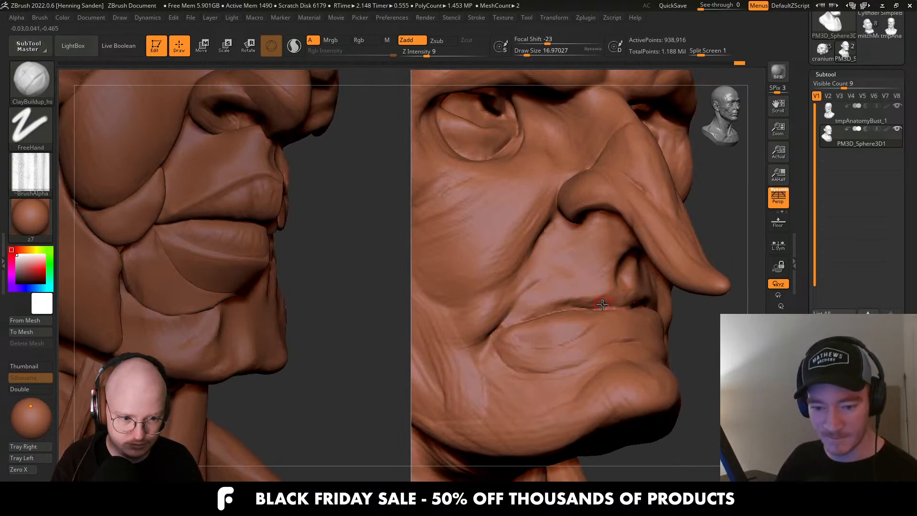
key(s)
click(530, 277)
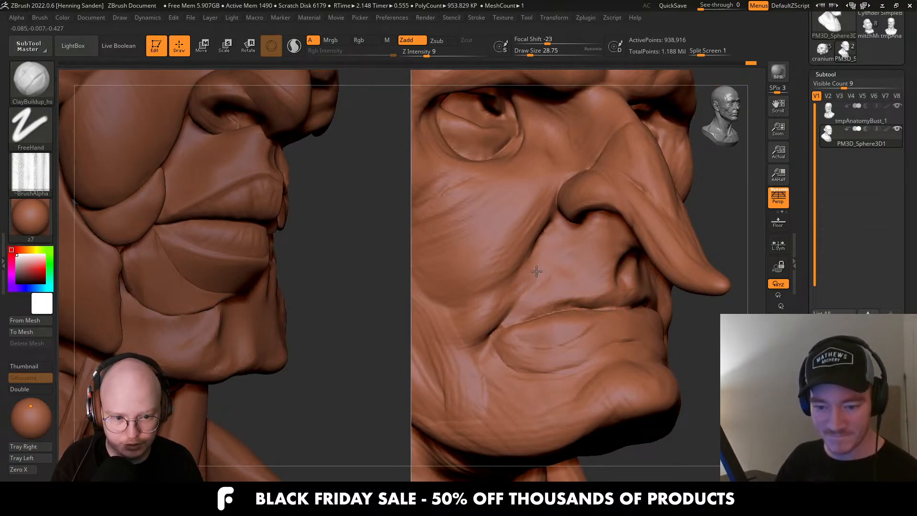
Shape the area around the mouth corner and lip line with ClayBuildup_hs at draw sizes of about 46 and 17.
right_drag(524, 310, 645, 305)
right_drag(566, 321, 551, 336)
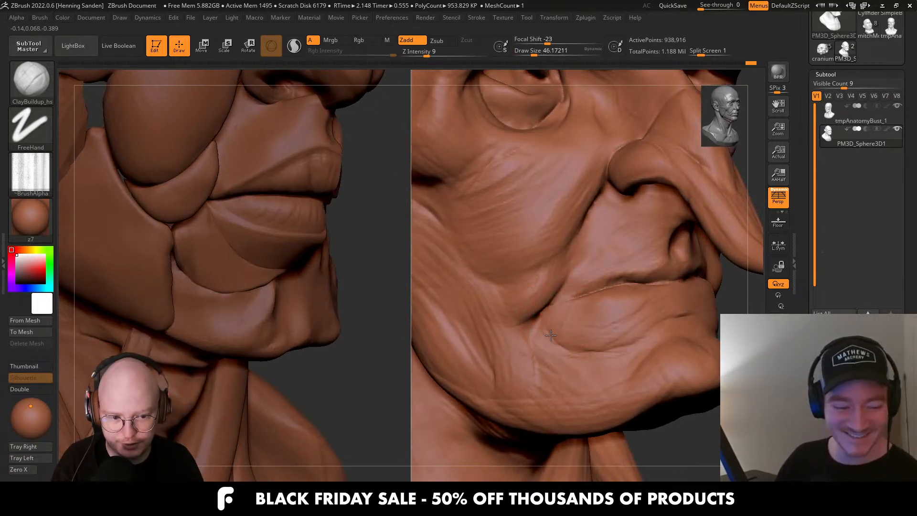
key(s)
drag(626, 282, 597, 284)
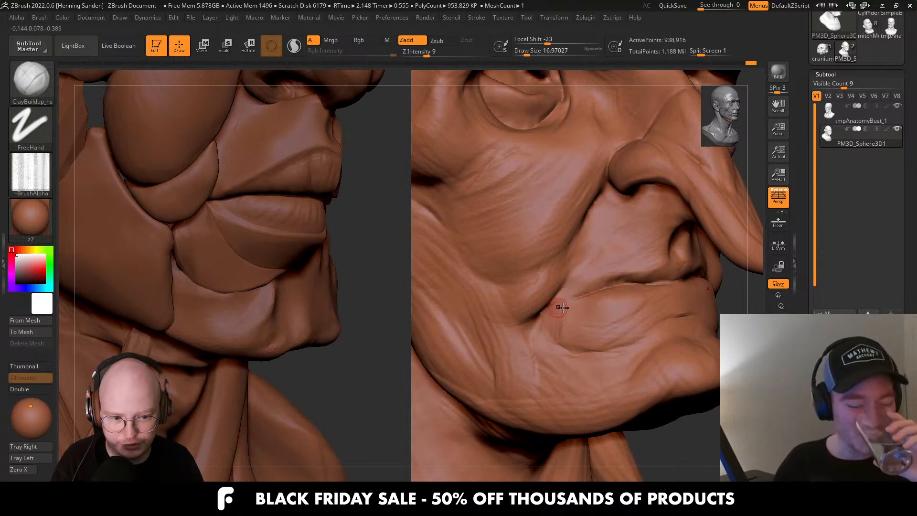
ctrl+right_drag(664, 355, 554, 385)
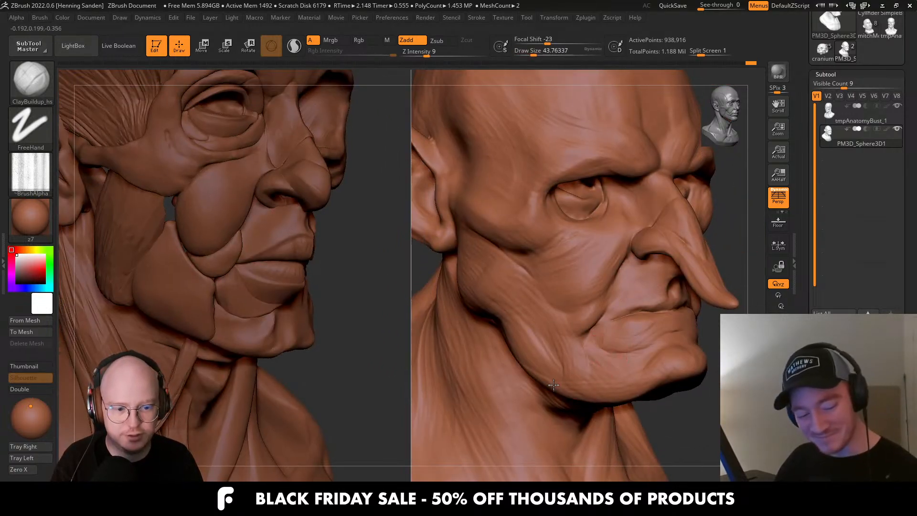
Bulk up the jaw muscle below the ear and the side of the head with ClayBuildup_hs at a draw size of about 54.
mouse_move(538, 319)
right_down()
mouse_move(494, 336)
mouse_move(557, 339)
right_up()
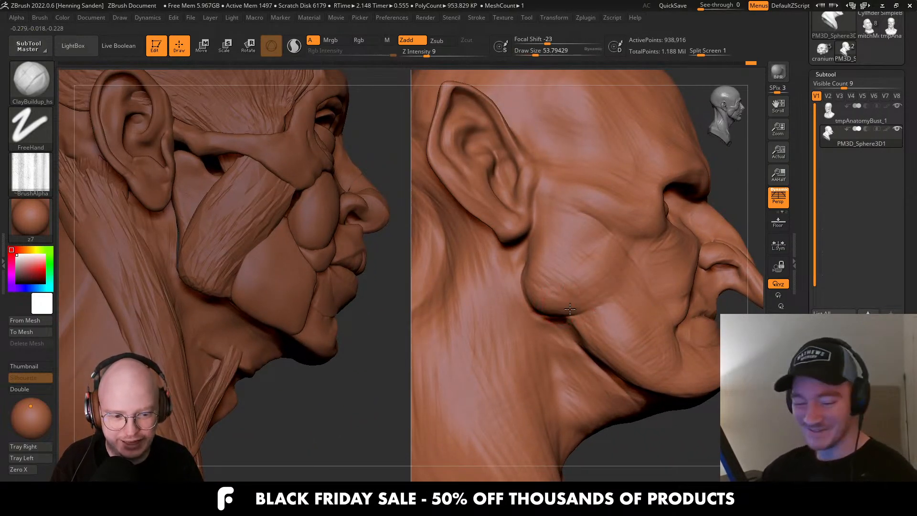
key(s)
mouse_move(566, 275)
right_down()
mouse_move(573, 299)
mouse_move(550, 289)
mouse_move(591, 266)
mouse_move(557, 196)
right_up()
mouse_move(530, 170)
mouse_down()
mouse_move(579, 154)
mouse_move(580, 211)
mouse_up()
right_drag(579, 211, 608, 234)
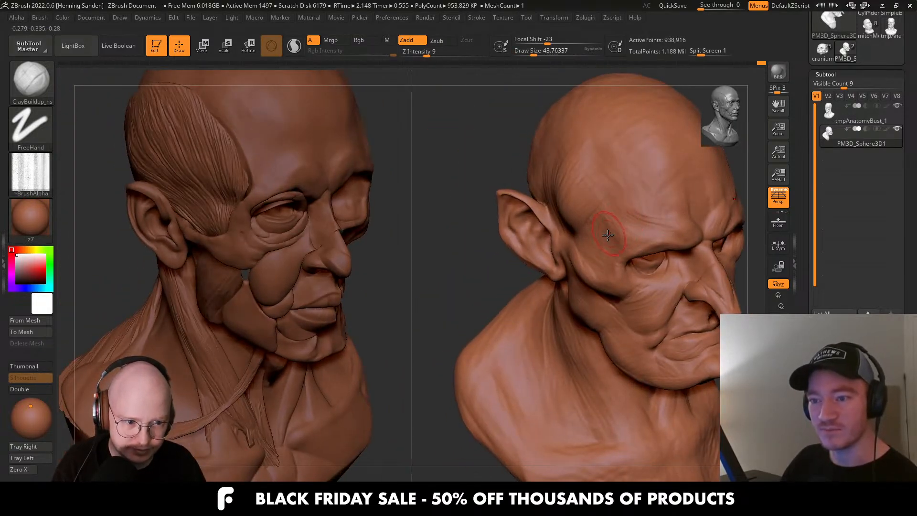
Build up the temple muscle with fan-like ClayBuildup_hs strokes at a draw size of about 44.
drag(612, 173, 578, 159)
right_drag(578, 159, 595, 165)
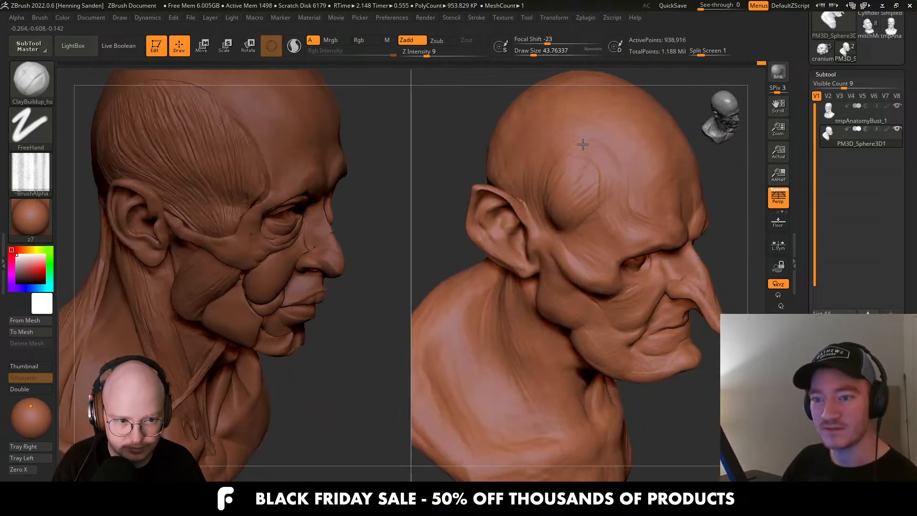
mouse_move(584, 146)
mouse_down()
mouse_move(580, 170)
mouse_move(596, 190)
mouse_move(592, 241)
mouse_move(602, 239)
mouse_up()
right_drag(586, 215, 581, 201)
mouse_move(588, 211)
mouse_down()
mouse_move(571, 157)
mouse_move(530, 110)
mouse_move(545, 151)
mouse_up()
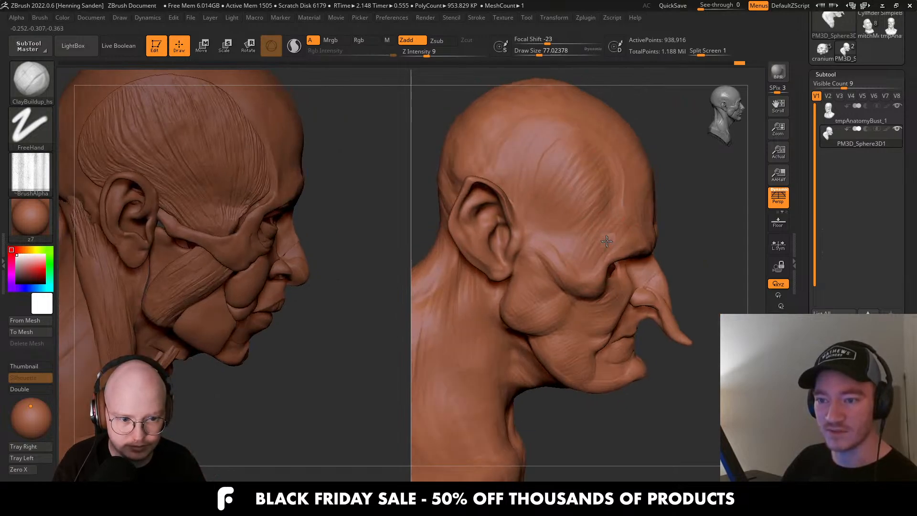
Strengthen the front edge of the temple toward the brow with ClayBuildup_hs at draw sizes of about 77 and 54.
mouse_move(609, 186)
right_down()
mouse_move(641, 225)
mouse_move(635, 255)
right_up()
key(s)
drag(635, 256, 608, 185)
key(])
right_drag(626, 233, 641, 253)
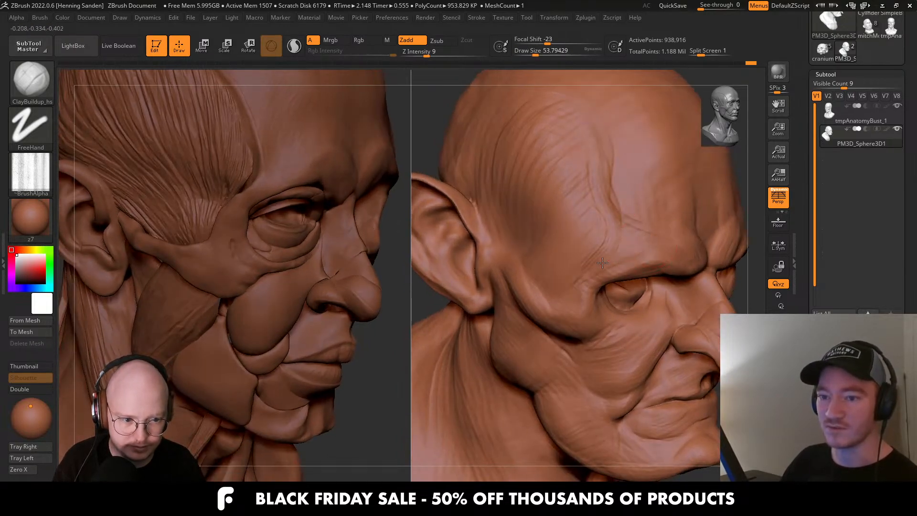
right_drag(583, 194, 564, 270)
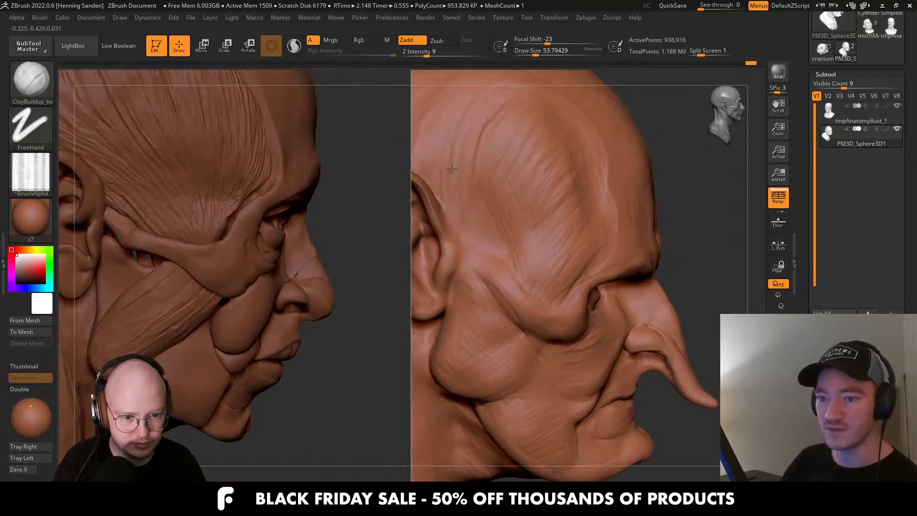
ctrl+right_drag(597, 282, 446, 303)
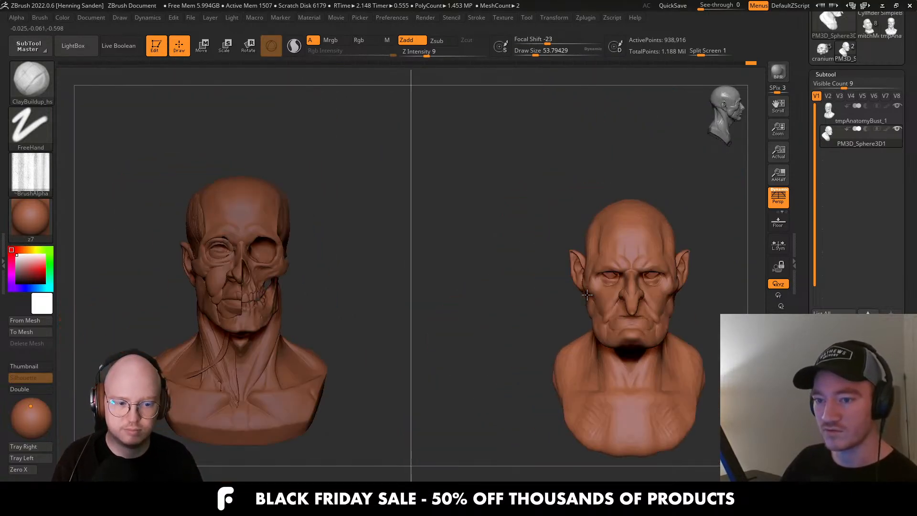
Refine the cheek and the area below the eye with ClayBuildup_hs at draw sizes of about 18 and 37.
alt+right_drag(617, 310, 552, 305)
mouse_move(635, 286)
right_down()
mouse_move(580, 282)
mouse_move(628, 270)
mouse_move(635, 322)
right_up()
key(s)
drag(617, 283, 609, 284)
key(s)
mouse_move(559, 267)
right_down()
mouse_move(593, 263)
mouse_move(591, 246)
right_up()
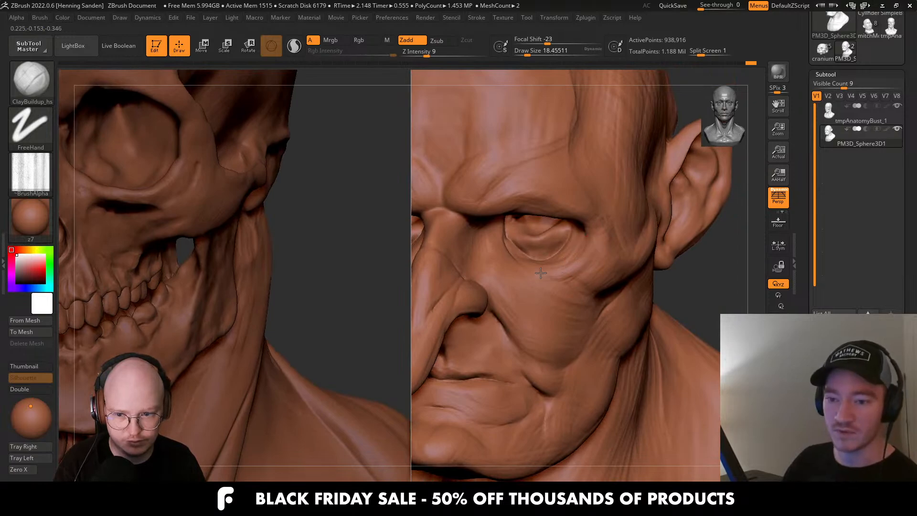
mouse_move(617, 288)
right_down()
mouse_move(583, 281)
mouse_move(603, 287)
right_up()
key(s)
drag(607, 288, 614, 288)
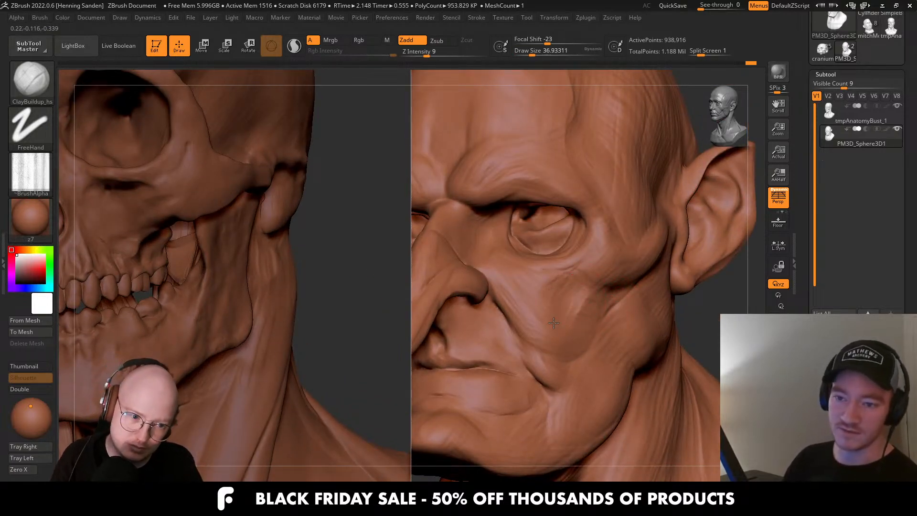
Build up the neck muscle running down from behind the jaw with ClayBuildup_hs at draw sizes of about 54 and 62.
mouse_move(604, 313)
right_down()
mouse_move(631, 290)
mouse_move(590, 270)
mouse_move(592, 282)
mouse_move(545, 206)
mouse_move(533, 299)
mouse_move(574, 292)
mouse_move(612, 307)
mouse_move(572, 285)
mouse_move(594, 277)
mouse_move(599, 248)
right_up()
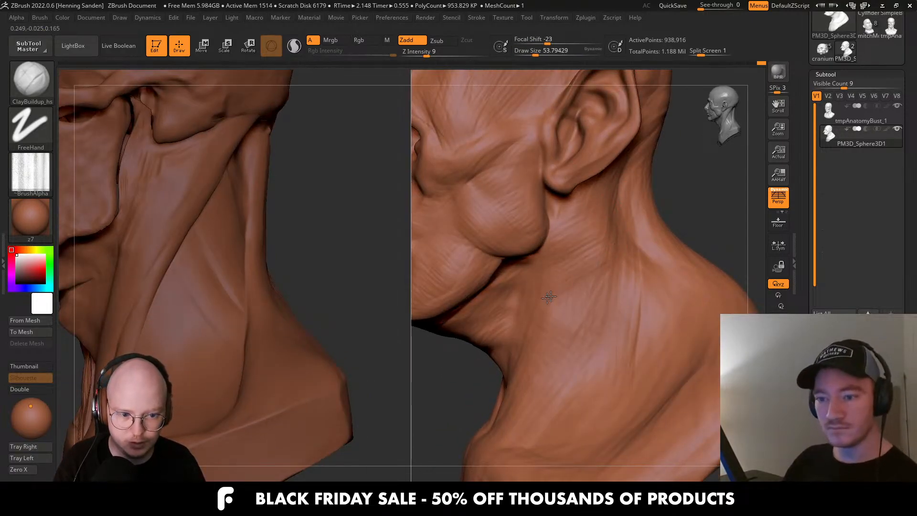
mouse_move(569, 287)
right_down()
mouse_move(550, 282)
mouse_move(640, 224)
right_up()
right_drag(584, 327, 581, 303)
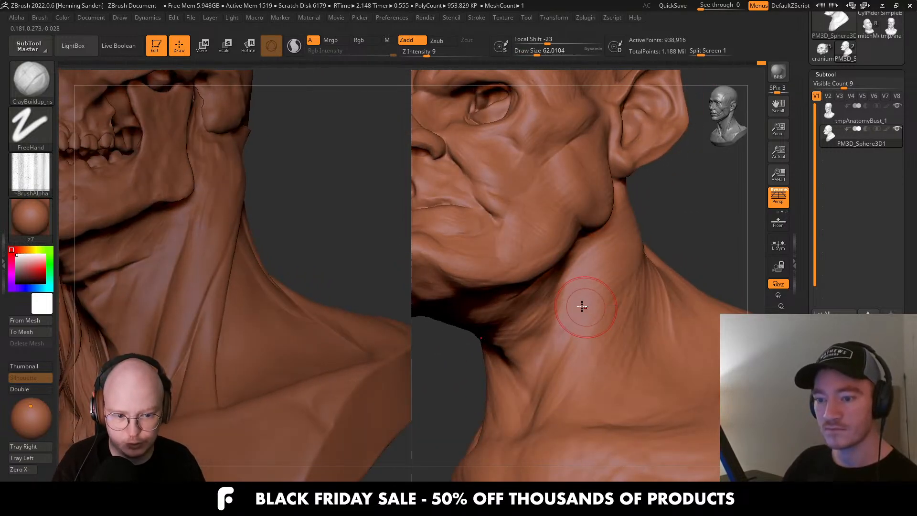
key(s)
drag(542, 288, 540, 288)
right_drag(592, 274, 550, 245)
Define the underside of the jaw and chin with ClayBuildup_hs at draw sizes of about 25, 46 and 27.
key(s)
drag(550, 246, 538, 252)
right_drag(491, 261, 639, 273)
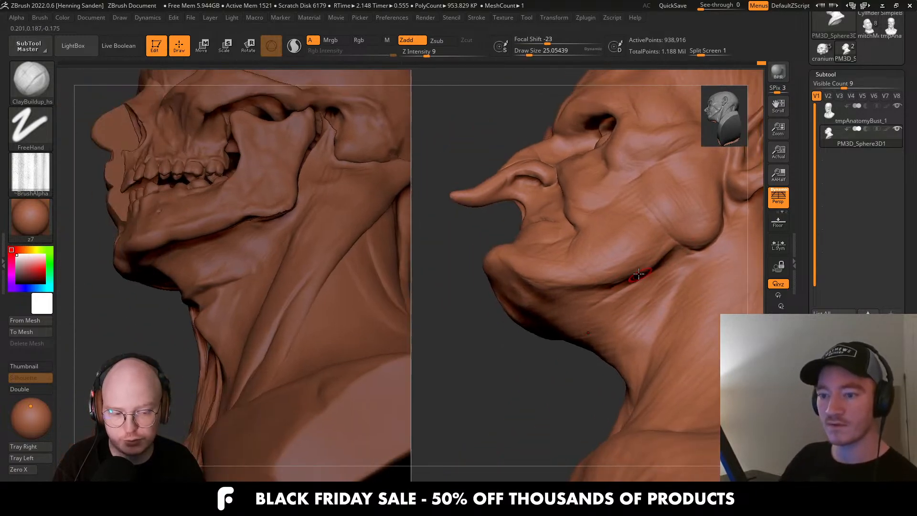
right_drag(573, 303, 569, 293)
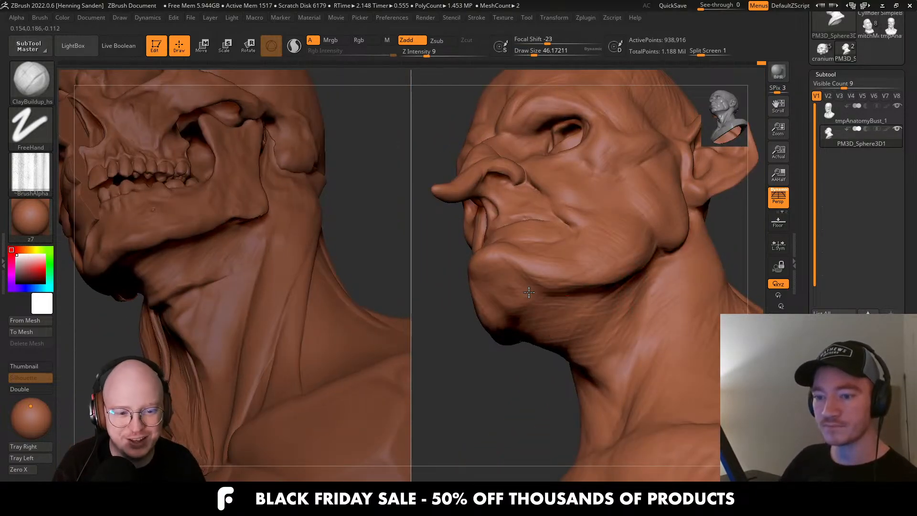
key(s)
drag(526, 281, 519, 282)
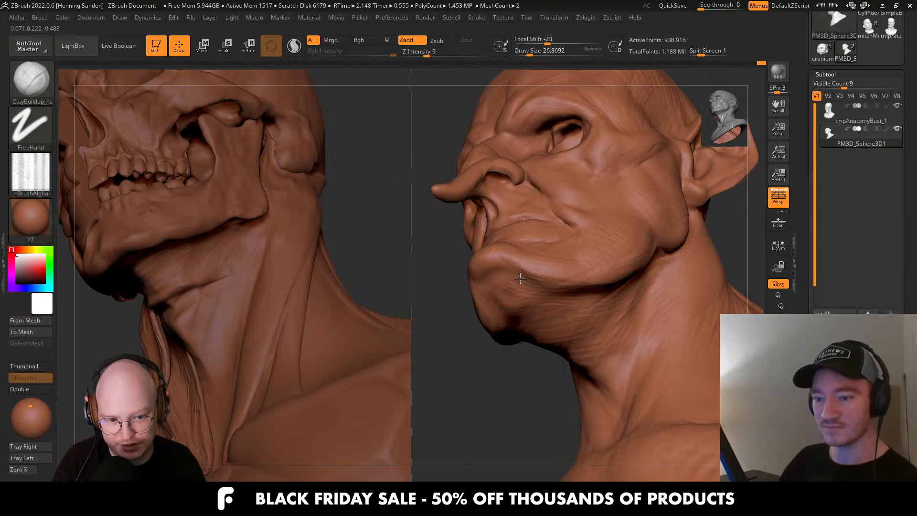
Adjust the mouth and lip profile in side view with the Move brush at draw sizes of about 120 and 80.
mouse_move(521, 278)
right_down()
mouse_move(651, 282)
mouse_move(640, 276)
mouse_move(624, 306)
mouse_move(590, 303)
mouse_move(546, 270)
mouse_move(525, 281)
right_up()
key(b)
key(m)
key(v)
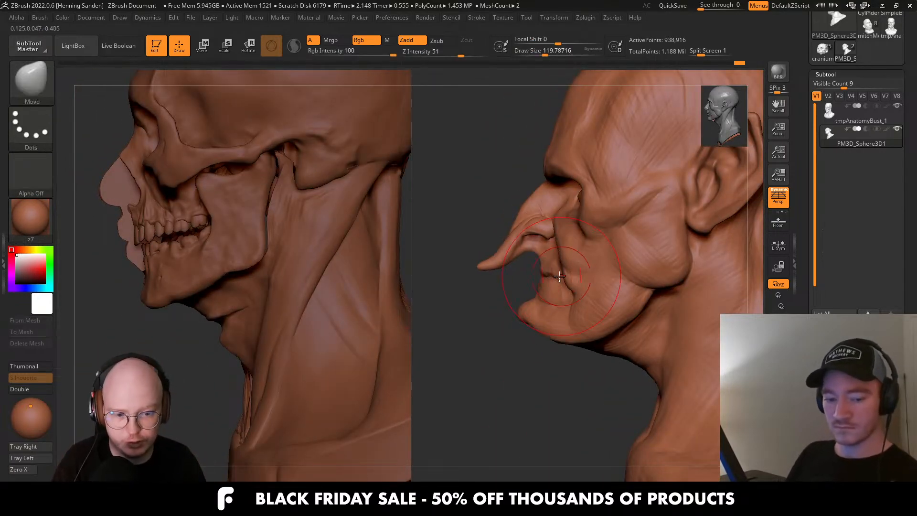
drag(548, 281, 547, 275)
key(s)
drag(540, 254, 531, 252)
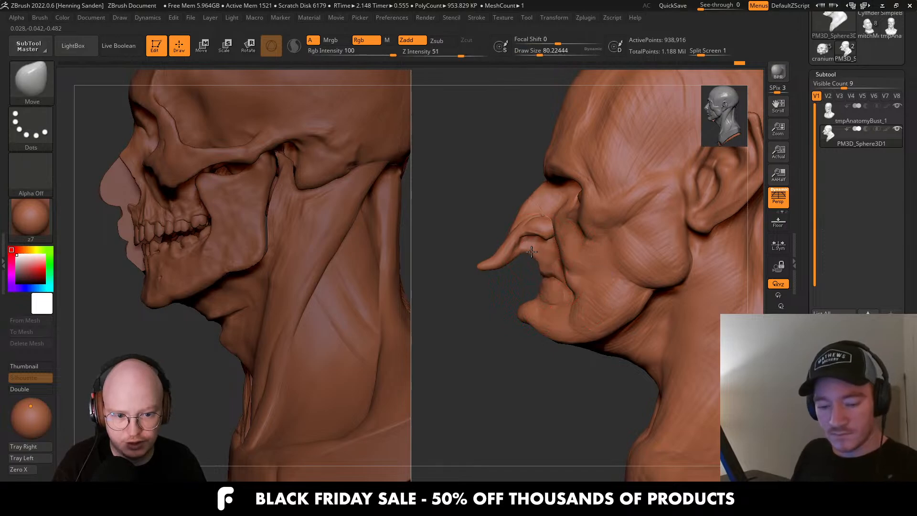
Reshape the nostril and the base of the nose in profile with the Move brush at draw sizes of about 80 and 83.
mouse_move(532, 252)
right_down()
mouse_move(580, 237)
mouse_move(672, 243)
right_up()
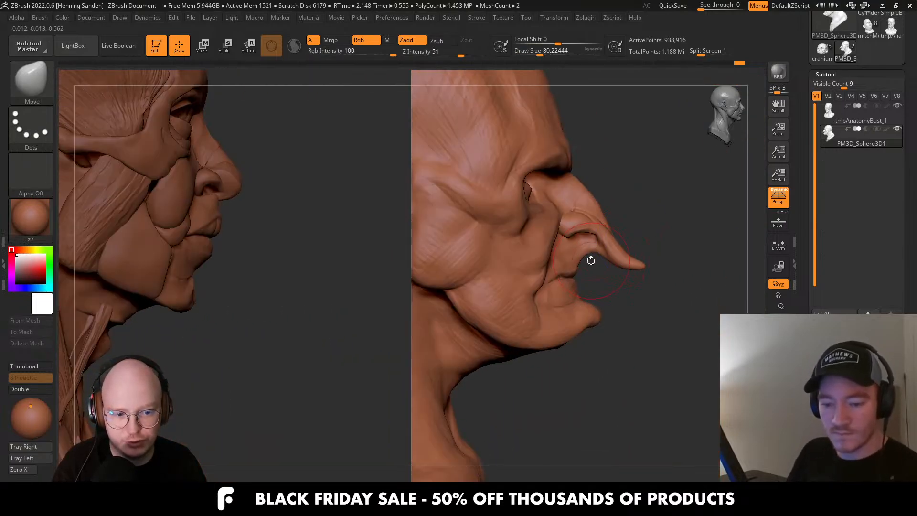
key(s)
mouse_move(581, 251)
mouse_down()
mouse_move(569, 235)
mouse_move(576, 243)
mouse_up()
key(s)
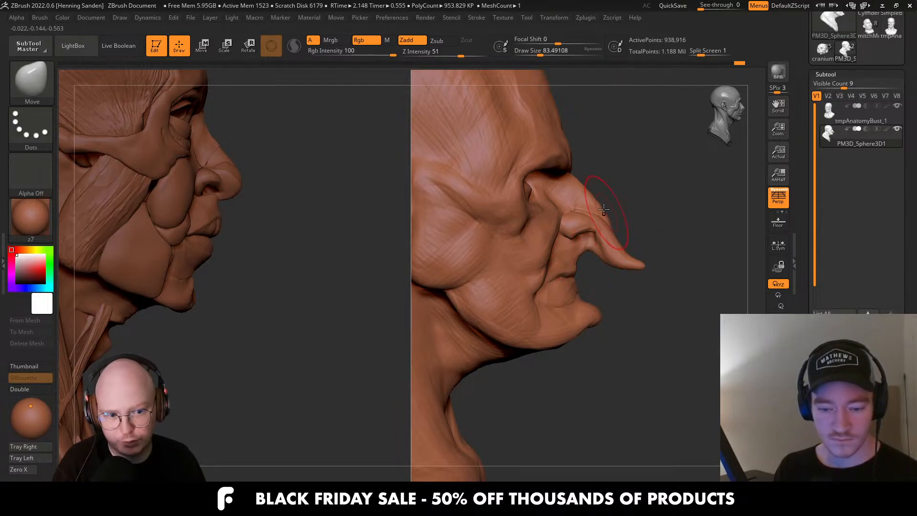
Adjust the brow and the outer upper eyelid with the Move brush at draw sizes of about 108 and 49.
mouse_move(614, 203)
right_down()
mouse_move(563, 235)
mouse_move(553, 300)
mouse_move(619, 247)
mouse_move(615, 276)
mouse_move(606, 258)
mouse_move(615, 250)
right_up()
key(bracketright)
key(bracketright)
key(bracketright)
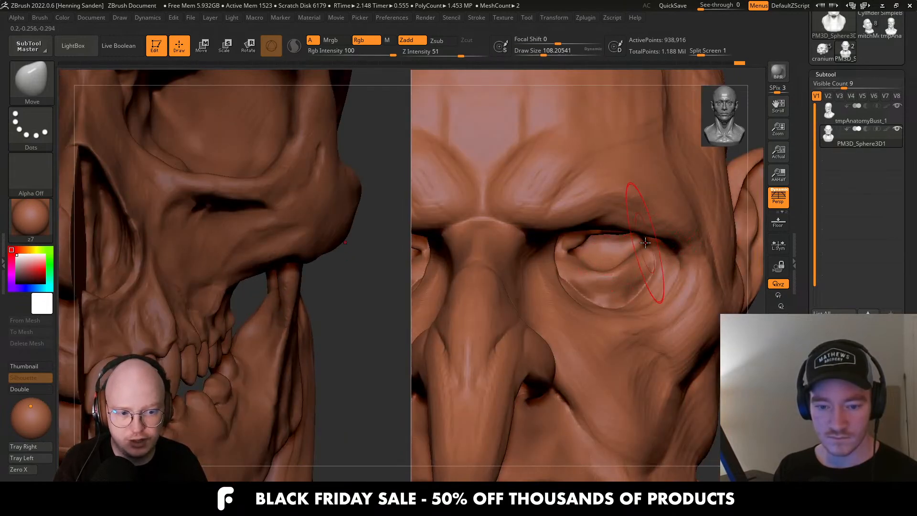
key(bracketleft)
key(bracketleft)
key(bracketleft)
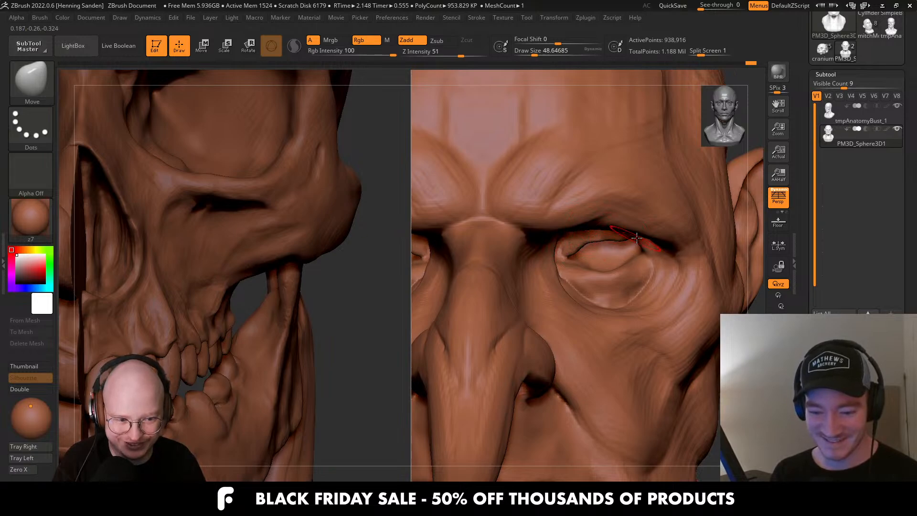
mouse_move(657, 256)
right_down()
mouse_move(628, 242)
mouse_move(586, 262)
mouse_move(613, 240)
mouse_move(622, 246)
mouse_move(568, 256)
right_up()
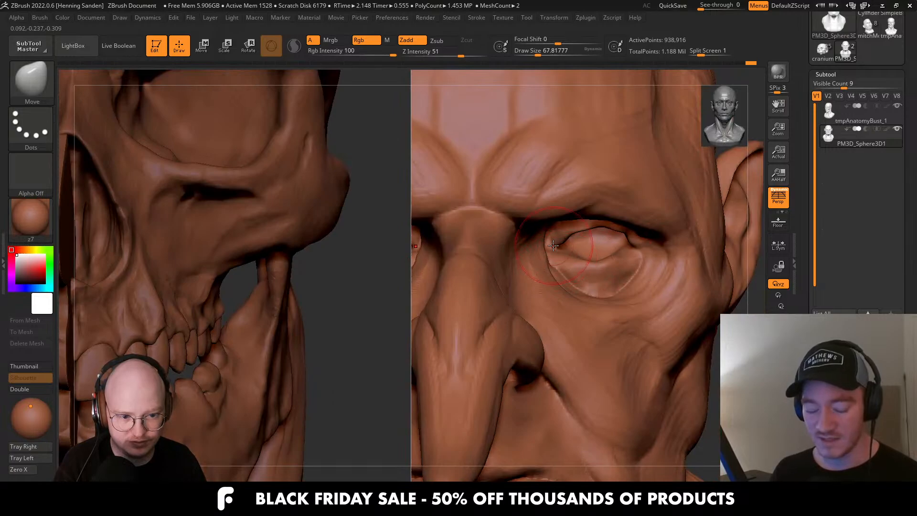
Reshape the inner eye corner and lower eyelid with the Move brush at draw sizes of about 68, 87 and 83.
drag(553, 245, 558, 260)
key(s)
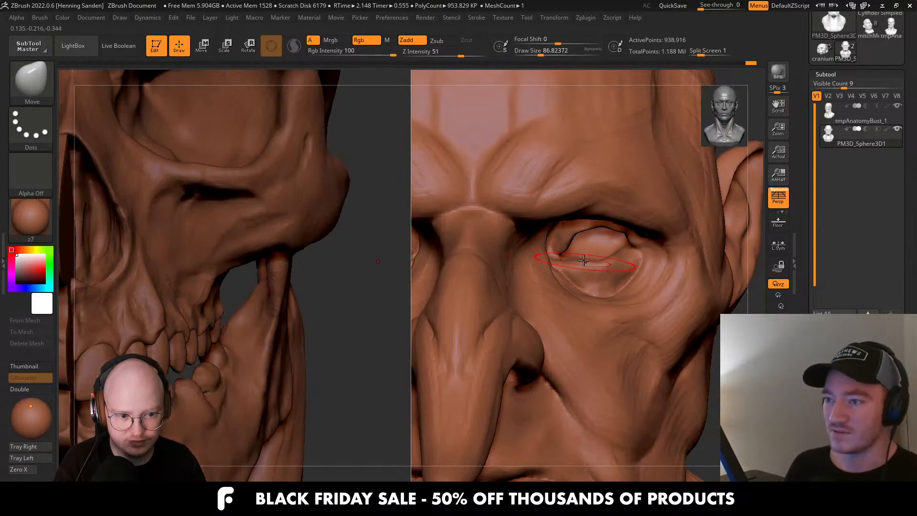
mouse_move(584, 261)
right_down()
mouse_move(547, 265)
mouse_move(600, 302)
right_up()
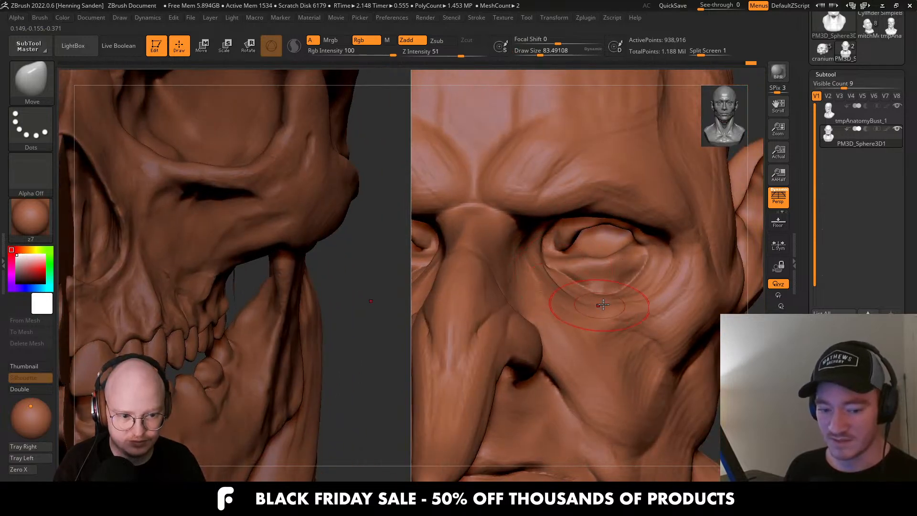
key(f)
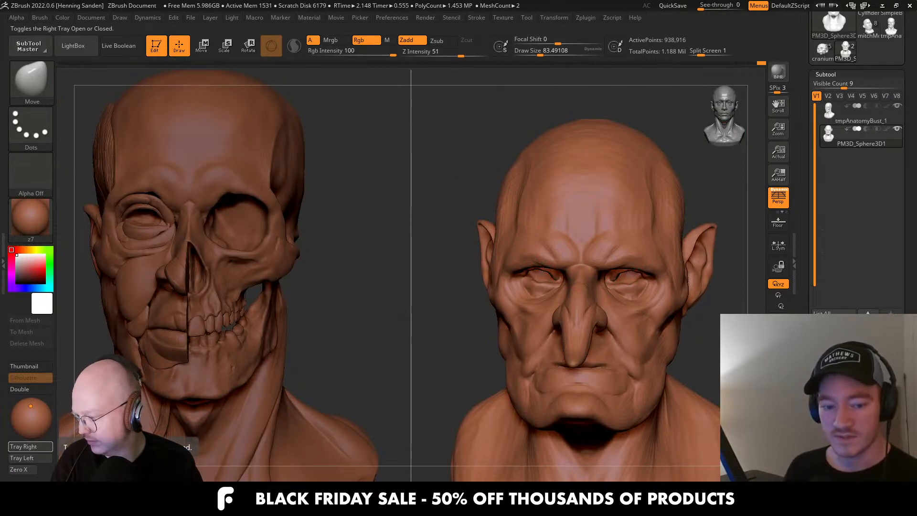
drag(0, 201, 746, 133)
drag(736, 108, 547, 165)
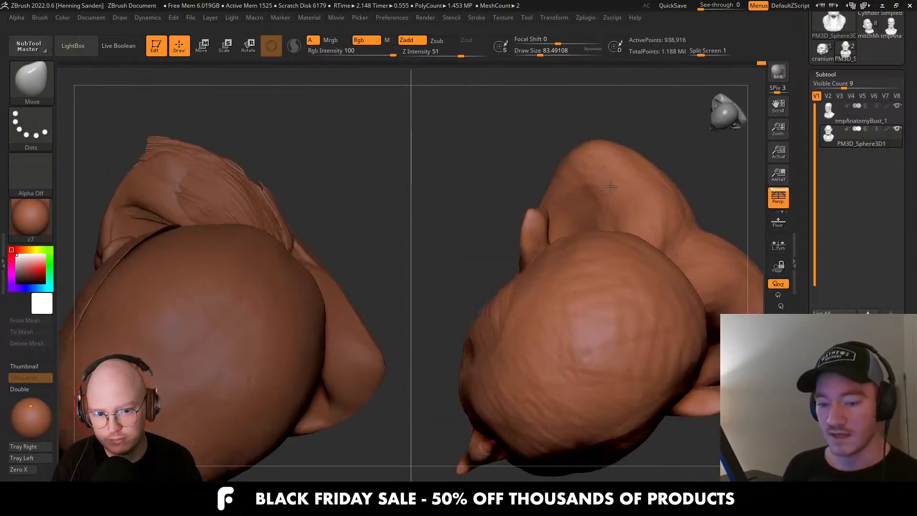
Switch to the browser, open Fundamental Anatomy for Sculptors in a new tab, and enlarge the muscular figure preview on the Introduction to Anatomy page.
key(alt+Tab)
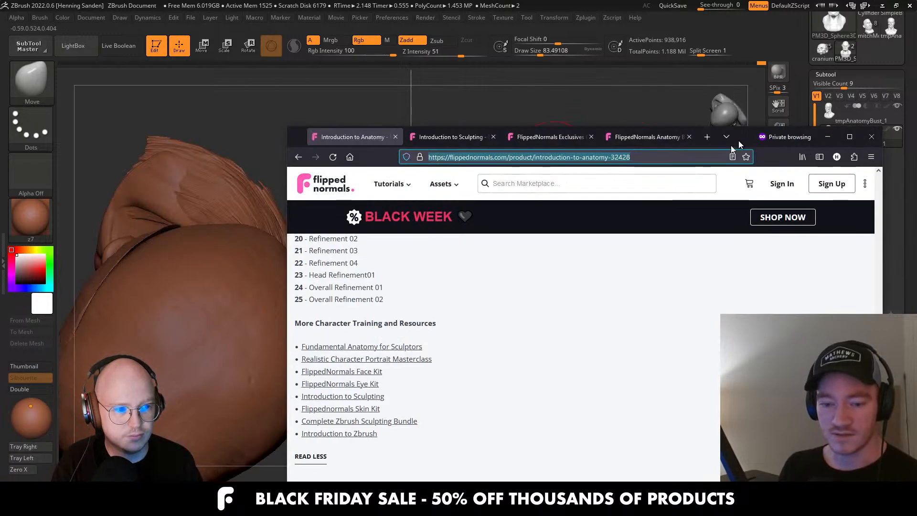
drag(742, 139, 561, 14)
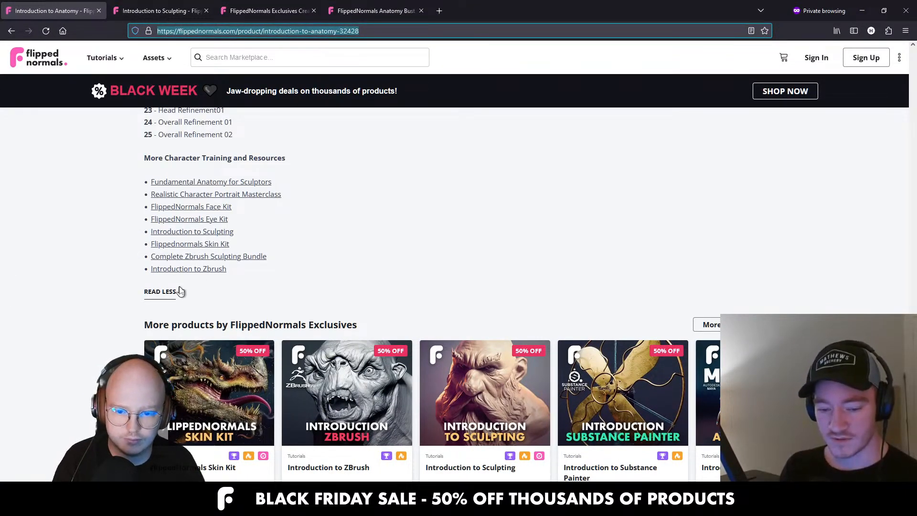
click(222, 182)
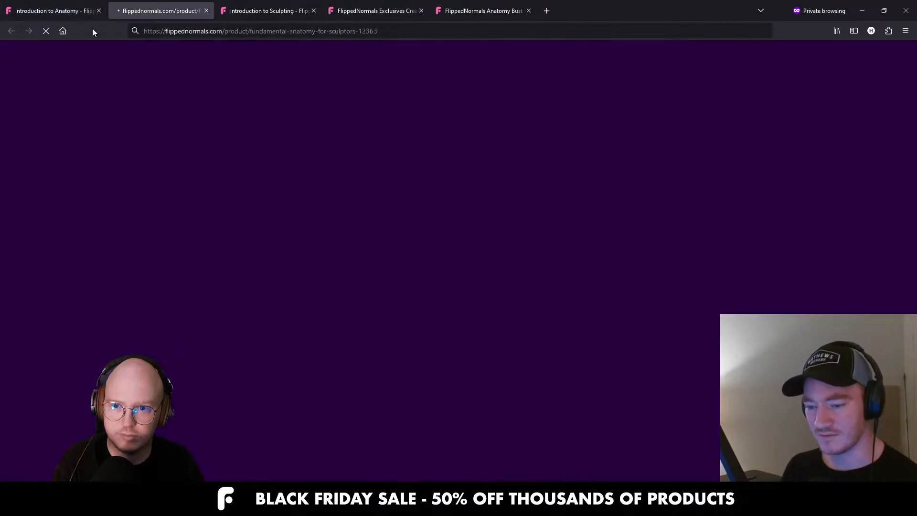
click(91, 15)
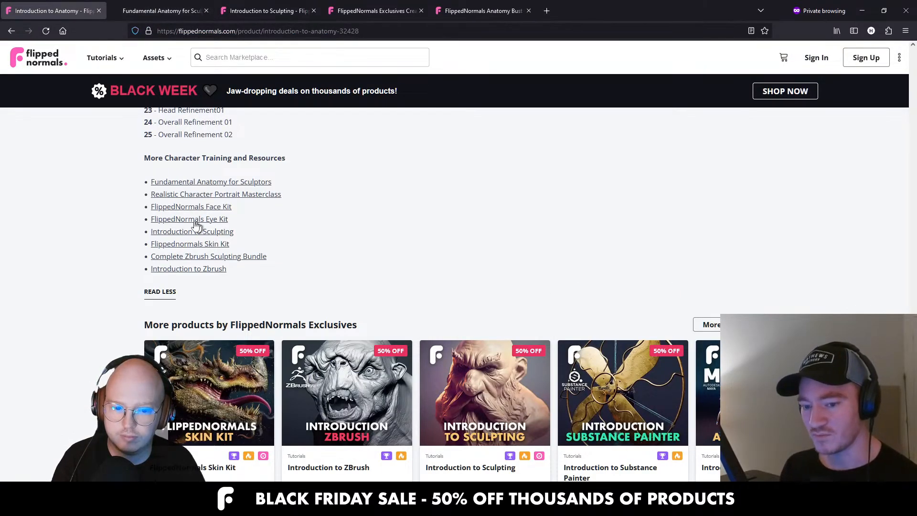
scroll(203, 271, up, 12)
middle_drag(260, 422, 239, 239)
scroll(242, 286, down, 3)
click(245, 281)
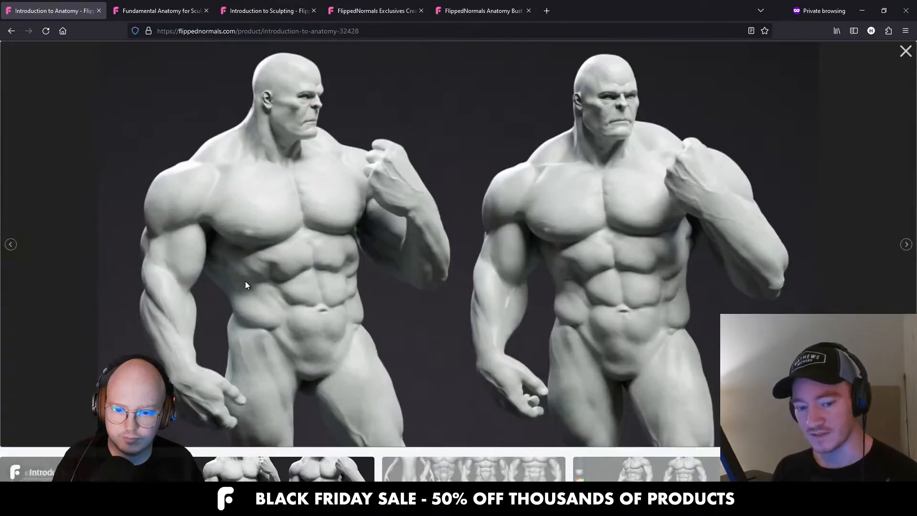
View the enlarged preview images of the Fundamental Anatomy for Sculptors course and return to ZBrush.
click(191, 7)
scroll(343, 285, down, 5)
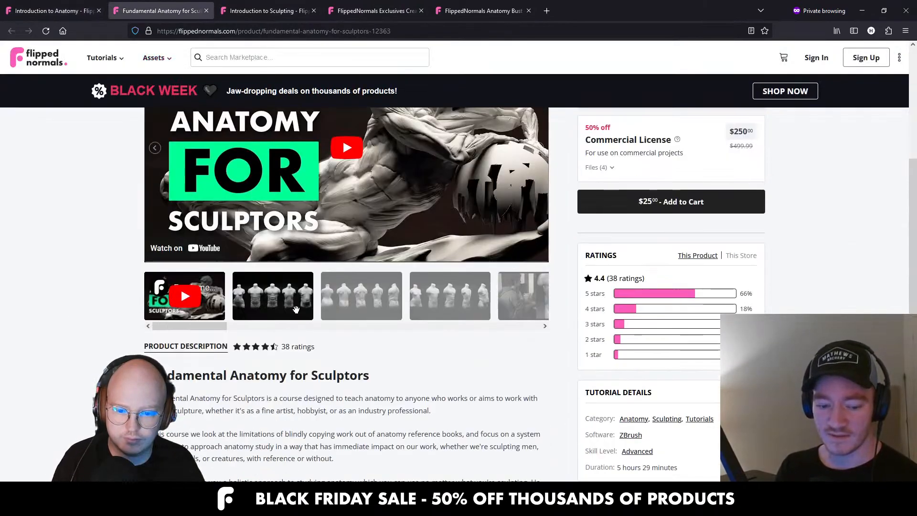
click(258, 277)
click(288, 241)
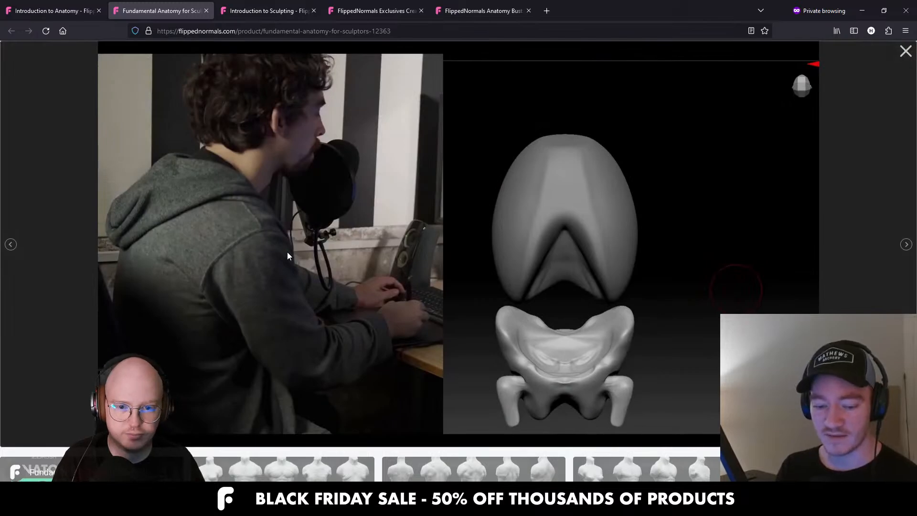
key(alt+Tab)
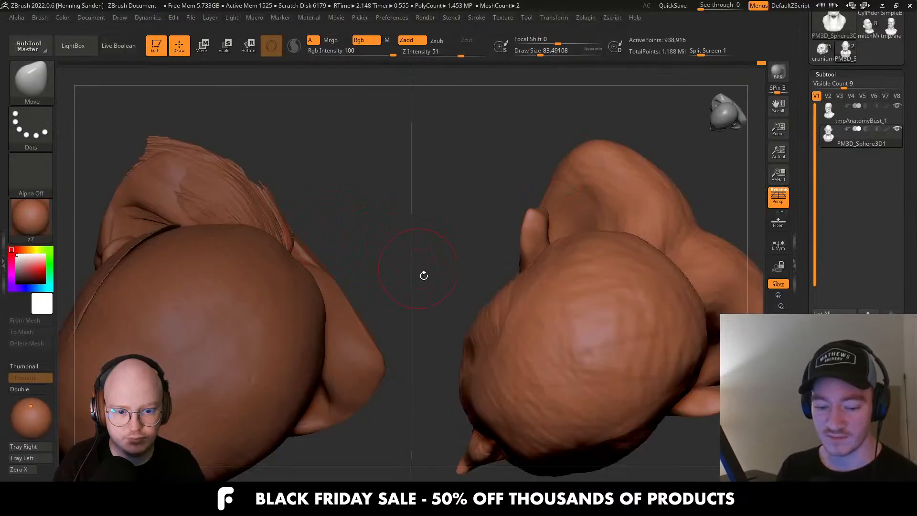
mouse_move(423, 276)
mouse_down()
mouse_move(597, 334)
mouse_move(587, 282)
mouse_move(573, 328)
mouse_up()
drag(588, 293, 603, 298)
key(ctrl)
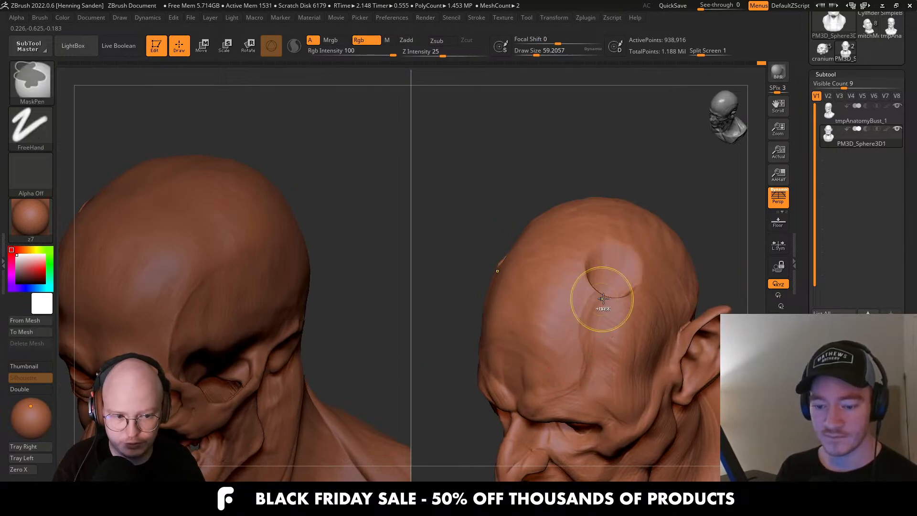
key(ctrl+z)
Switch to ClayBuildup_hs and soften the front edge of the temple at a draw size of about 39.
key(b)
key(c)
key(b)
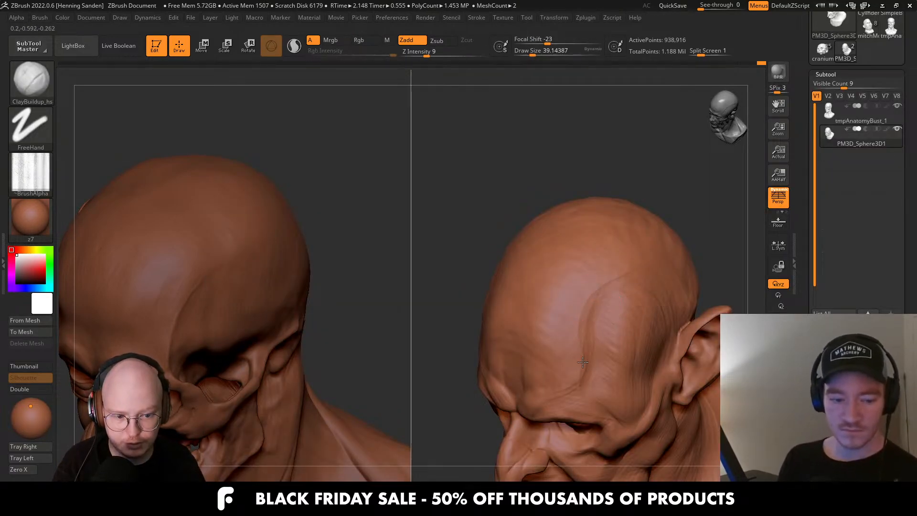
mouse_move(583, 362)
mouse_down()
mouse_move(594, 307)
mouse_move(603, 320)
mouse_move(592, 358)
mouse_move(623, 349)
mouse_up()
Sculpt the forehead forms above the inner brow with ClayBuildup_hs at draw sizes of about 23 and 46.
right_drag(561, 344, 591, 309)
key(s)
drag(592, 308, 583, 307)
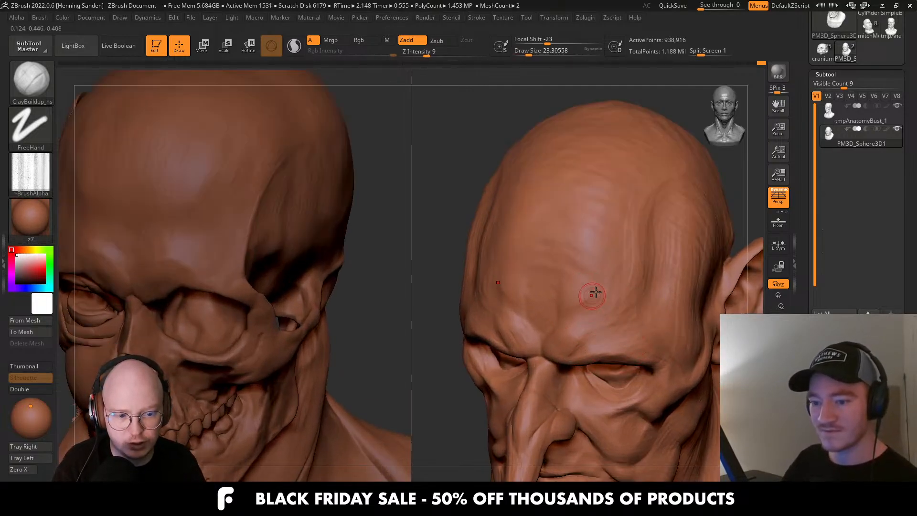
key(s)
drag(615, 264, 615, 297)
key(s)
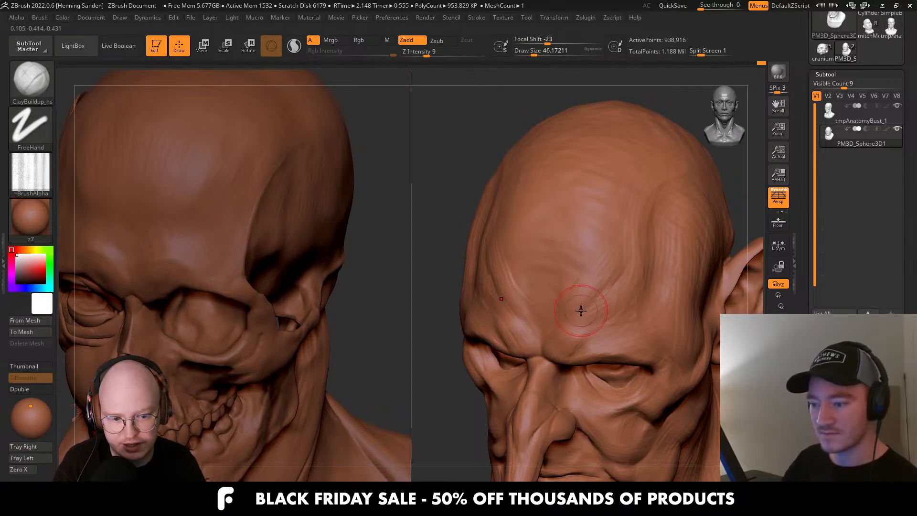
Build up the outer forehead and brow ridge beside the temple with ClayBuildup_hs at draw sizes of about 56 and 33.
scroll(581, 310, up, 5)
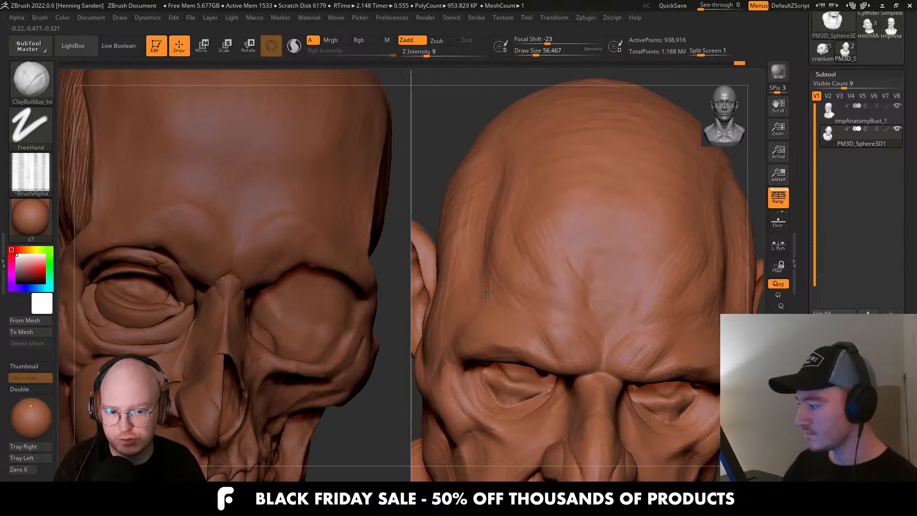
right_drag(487, 291, 492, 266)
key(s)
drag(477, 307, 470, 309)
mouse_move(478, 308)
right_down()
mouse_move(561, 310)
mouse_move(604, 325)
right_up()
key(bracketleft)
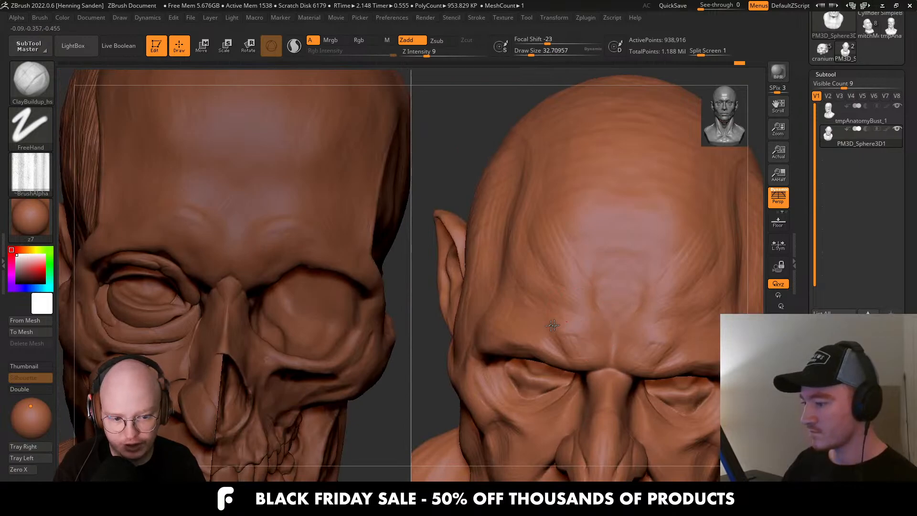
Sculpt the frown forms between the brows and the inner brow ridge with ClayBuildup_hs at draw sizes of about 31 and 41.
key(s)
mouse_move(566, 344)
right_down()
mouse_move(598, 366)
mouse_move(603, 358)
right_up()
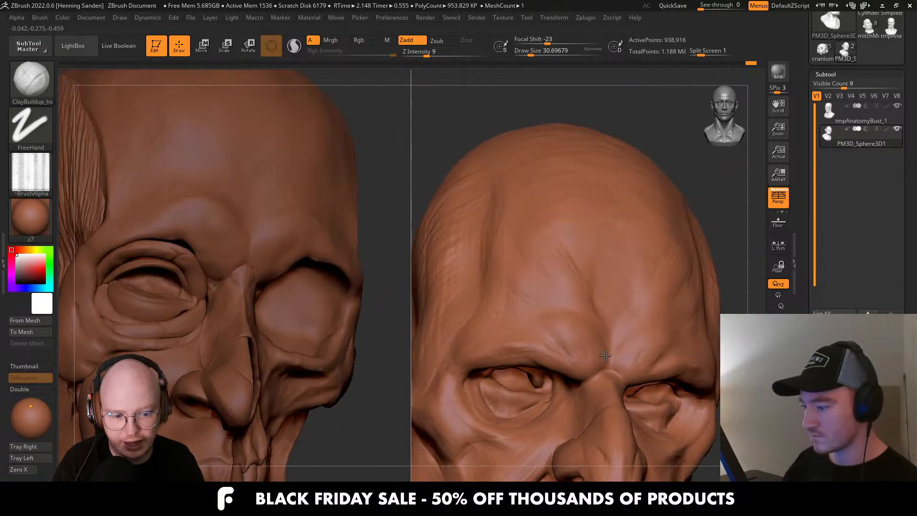
key(])
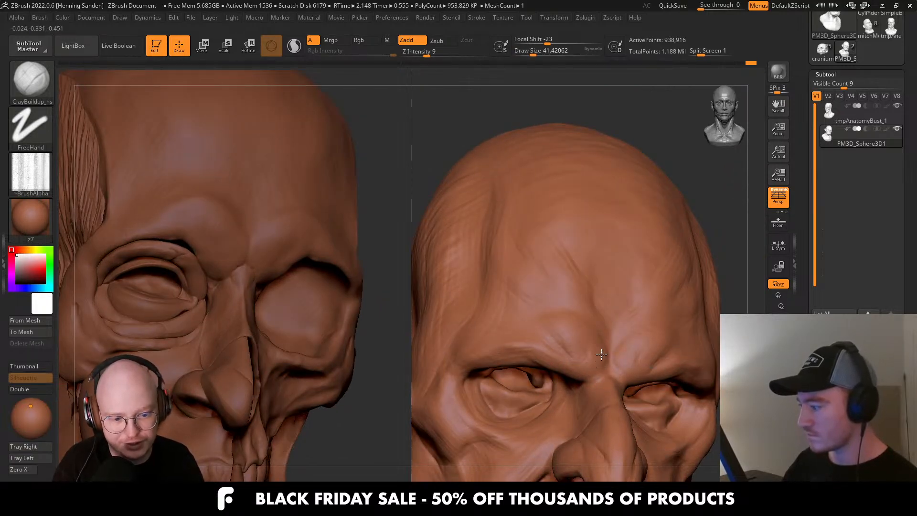
right_drag(581, 333, 585, 377)
mouse_move(600, 338)
right_down()
mouse_move(595, 306)
mouse_move(594, 336)
right_up()
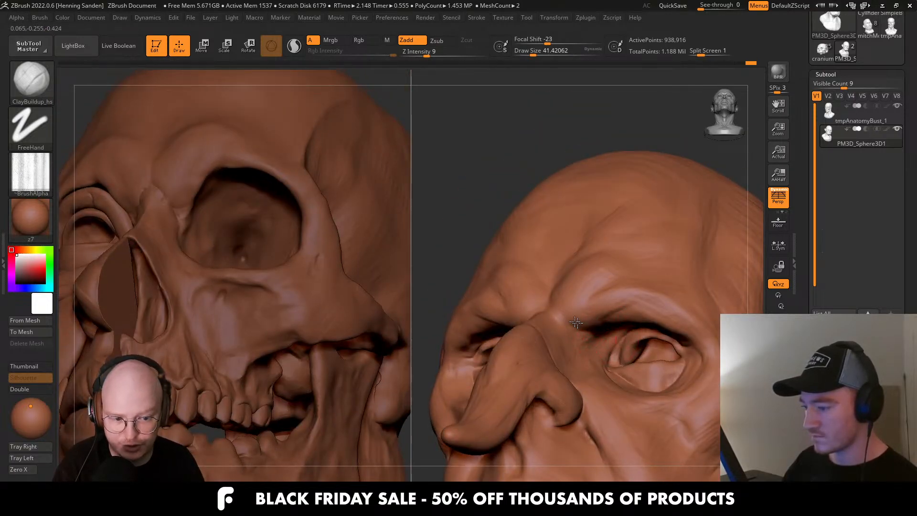
mouse_move(618, 286)
right_down()
mouse_move(595, 299)
mouse_move(641, 330)
mouse_move(626, 320)
mouse_move(642, 327)
mouse_move(632, 291)
right_up()
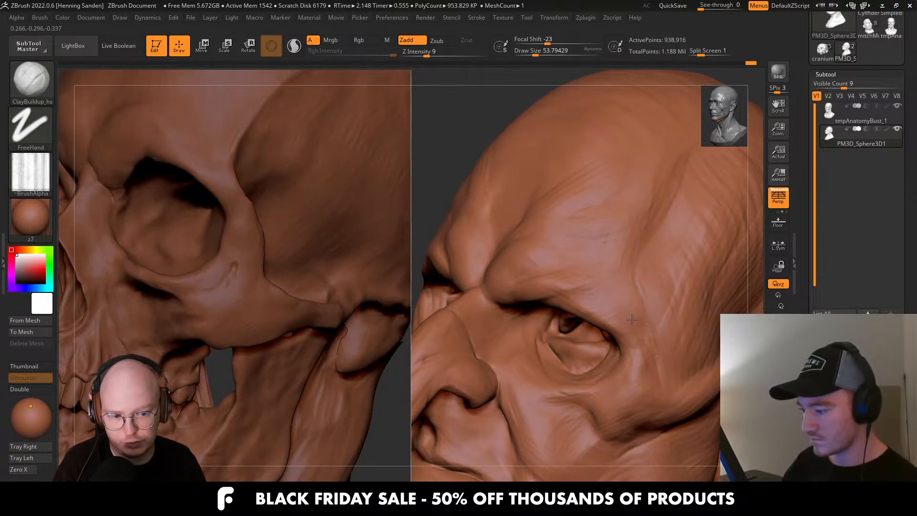
Build up the brow ridge above the eye with ClayBuildup_hs at draw sizes of about 27 and 41.
key(f)
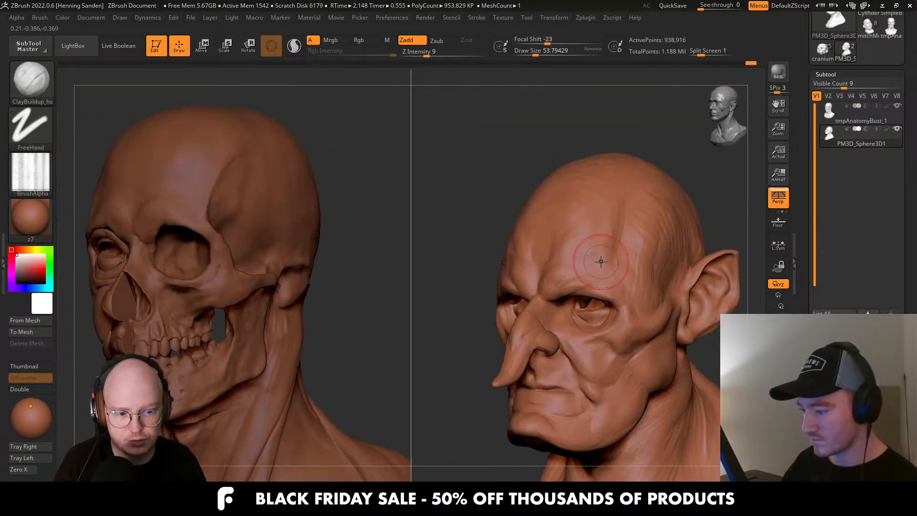
ctrl+right_drag(601, 261, 615, 291)
key(s)
drag(615, 292, 597, 283)
mouse_move(585, 292)
right_down()
mouse_move(594, 295)
mouse_move(581, 306)
right_up()
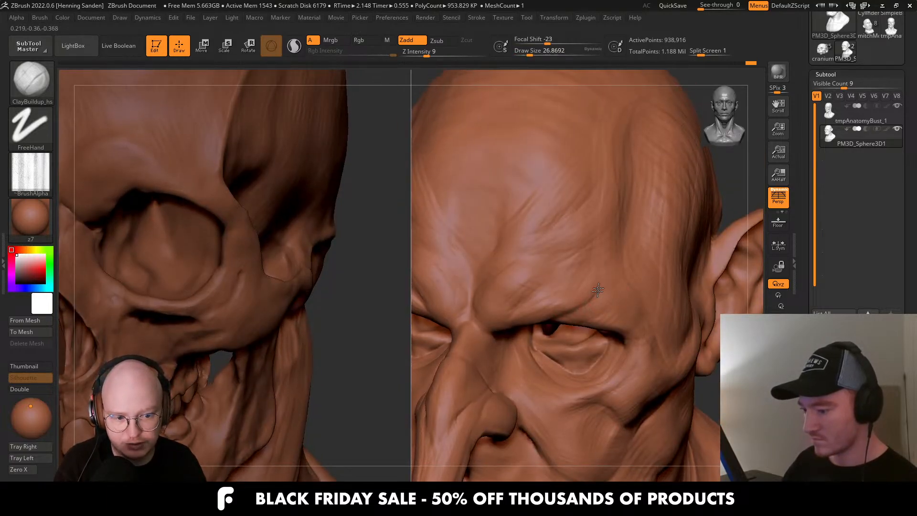
drag(583, 299, 570, 303)
right_drag(557, 282, 558, 275)
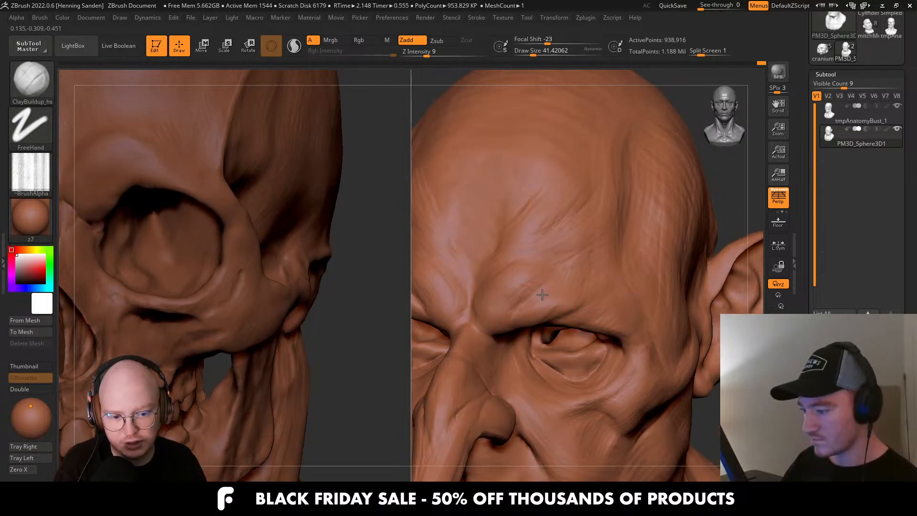
drag(559, 282, 547, 293)
Carve and blend the outer brow into the forehead with ClayBuildup_hs at draw sizes of about 17 and 54.
right_drag(591, 283, 576, 272)
alt+drag(612, 290, 606, 285)
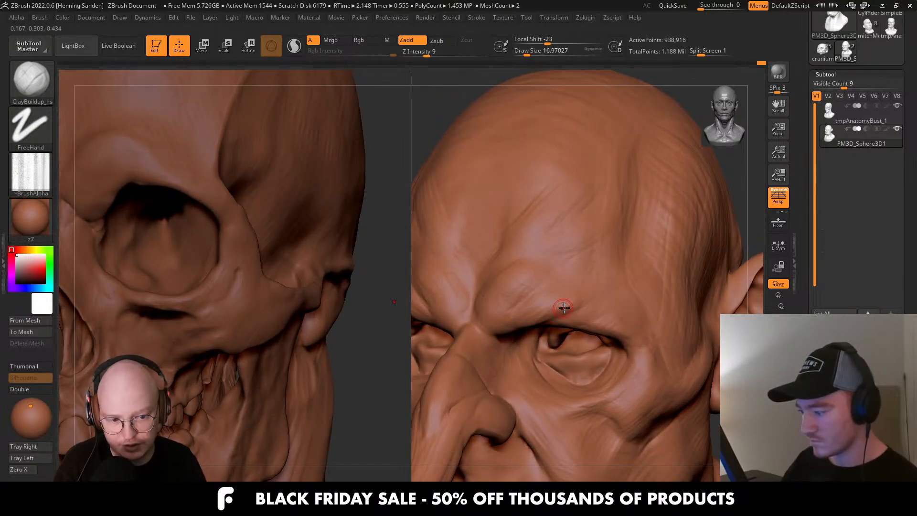
right_drag(633, 296, 604, 313)
drag(597, 321, 579, 306)
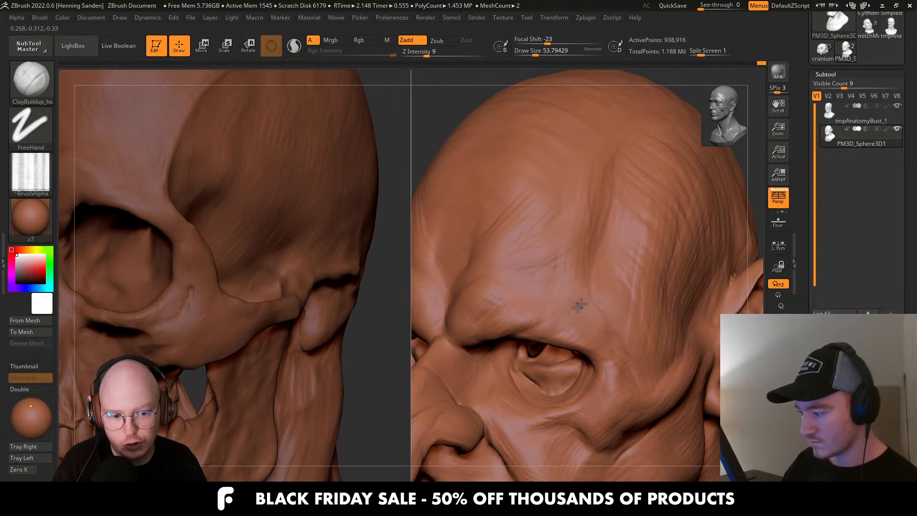
Refine the outer eye socket and cheekbone with ClayBuildup_hs at draw sizes of about 54 and 49.
right_drag(600, 340, 630, 360)
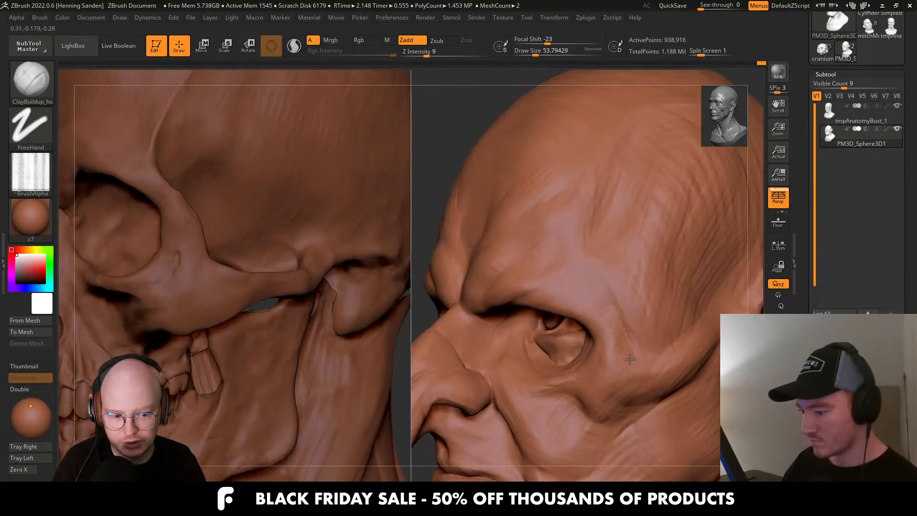
right_drag(604, 326, 616, 345)
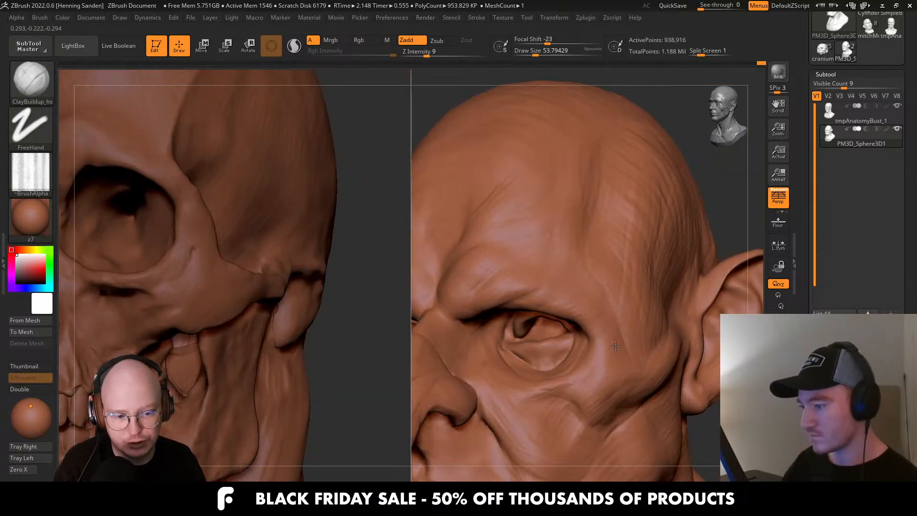
mouse_move(634, 380)
right_down()
mouse_move(642, 393)
mouse_move(635, 392)
right_up()
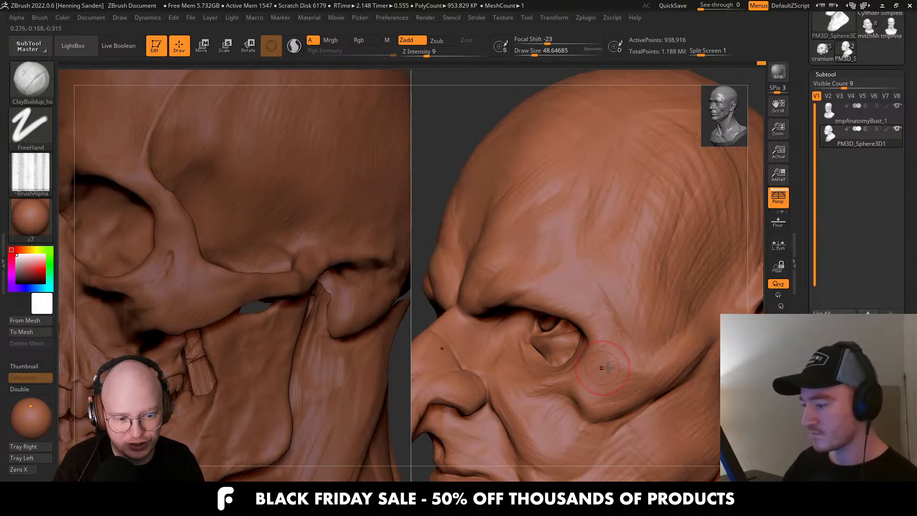
mouse_move(607, 367)
right_down()
mouse_move(623, 373)
mouse_move(624, 392)
mouse_move(612, 356)
right_up()
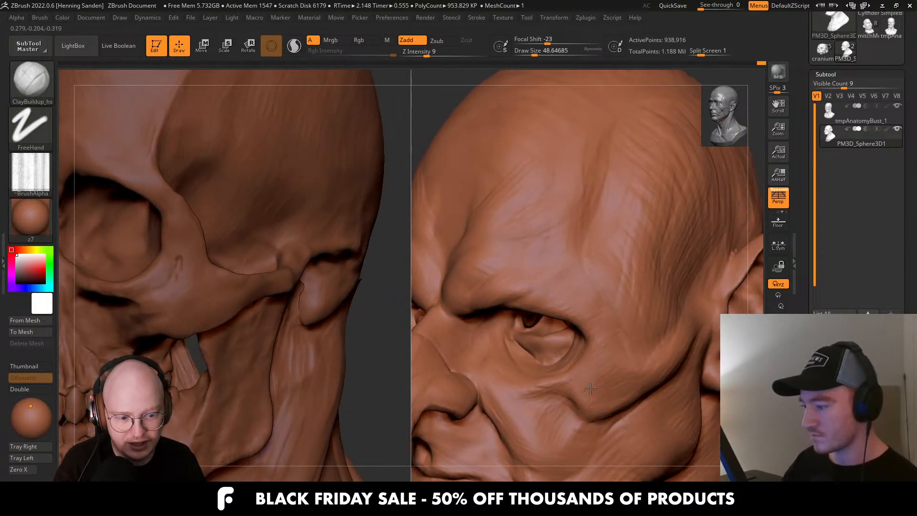
right_drag(590, 389, 659, 349)
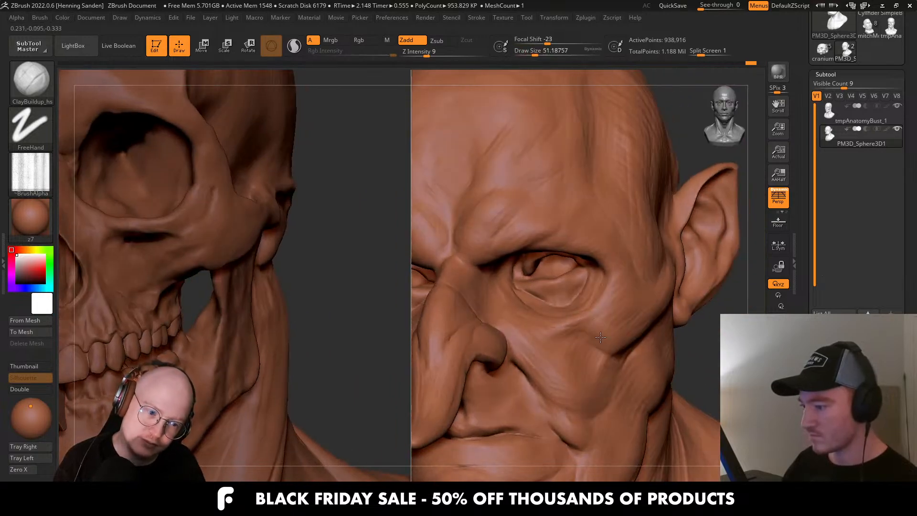
Sculpt the cheek form below the cheekbone with ClayBuildup_hs at a draw size of about 29.
key(f)
mouse_move(593, 337)
shift+right_down()
mouse_move(610, 335)
mouse_move(621, 358)
mouse_move(591, 322)
shift+right_up()
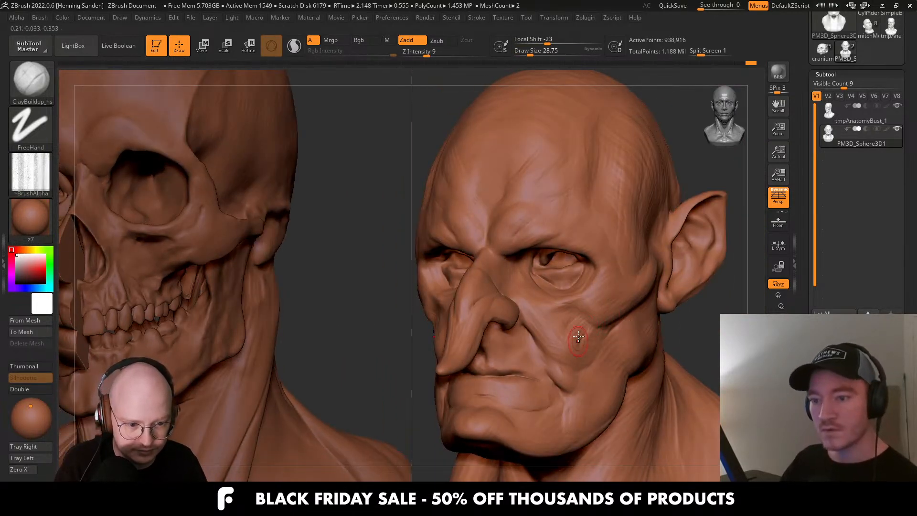
key(s)
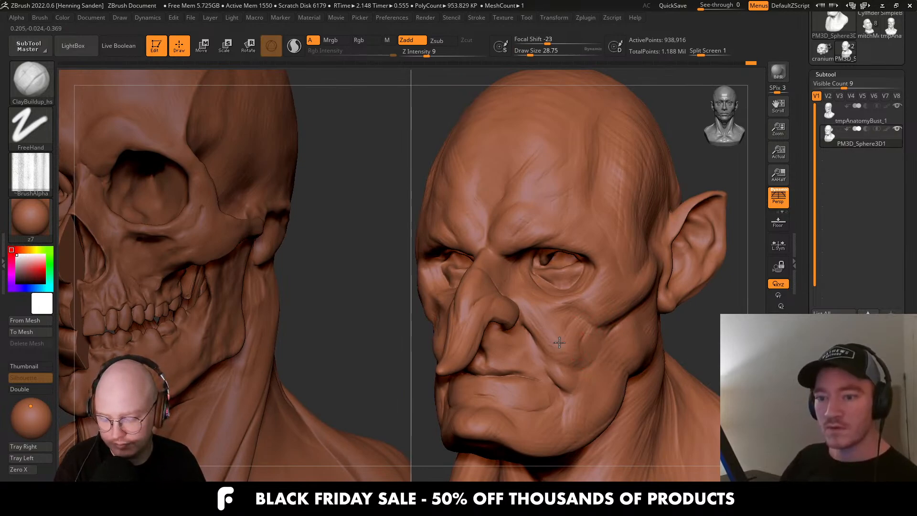
Shape the bridge and side of the nose with ClayBuildup_hs at draw sizes of about 46 and 35.
mouse_move(565, 342)
right_down()
mouse_move(561, 307)
mouse_move(587, 329)
right_up()
key(s)
drag(574, 315, 578, 315)
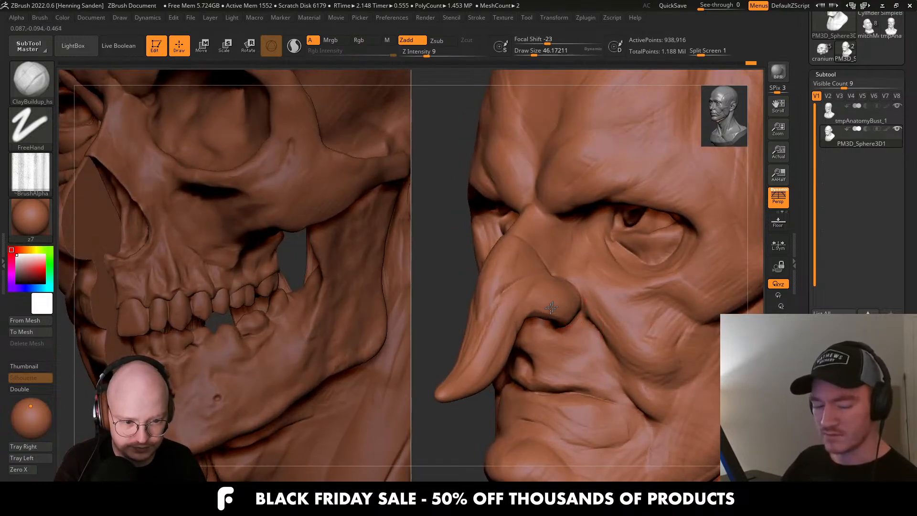
drag(502, 294, 496, 313)
key(s)
drag(531, 274, 528, 274)
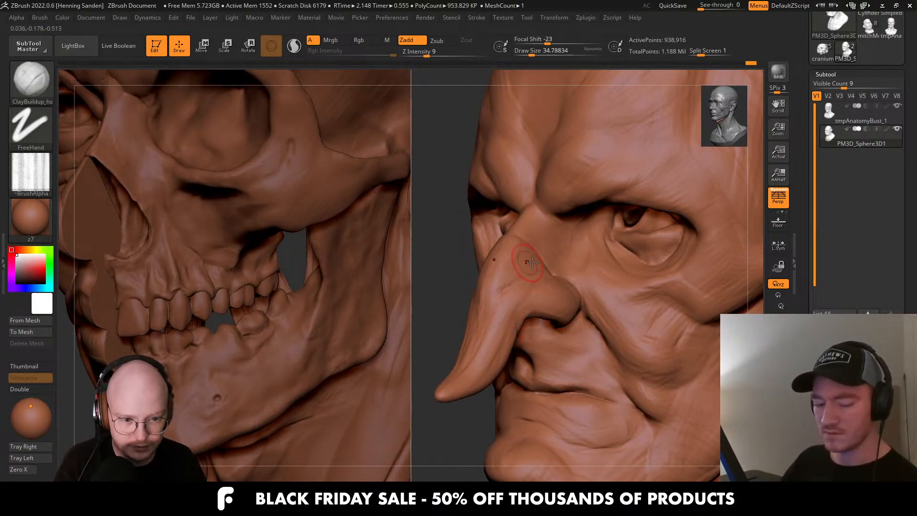
mouse_move(540, 267)
right_down()
mouse_move(530, 280)
mouse_move(525, 244)
right_up()
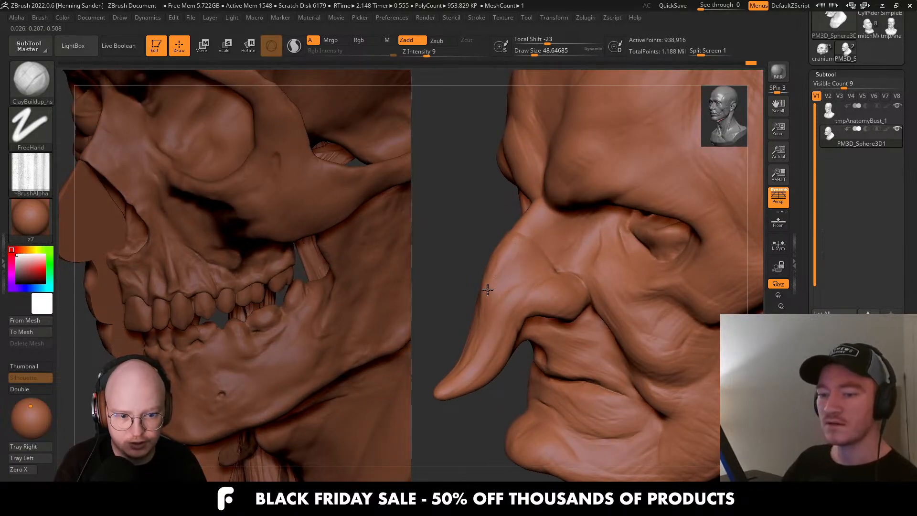
Refine the bulges above the inner brows with ClayBuildup_hs at draw sizes of about 46, 37 and 33.
mouse_move(488, 289)
right_down()
mouse_move(540, 204)
mouse_move(566, 293)
mouse_move(539, 338)
mouse_move(533, 329)
right_up()
key(s)
drag(533, 330, 536, 329)
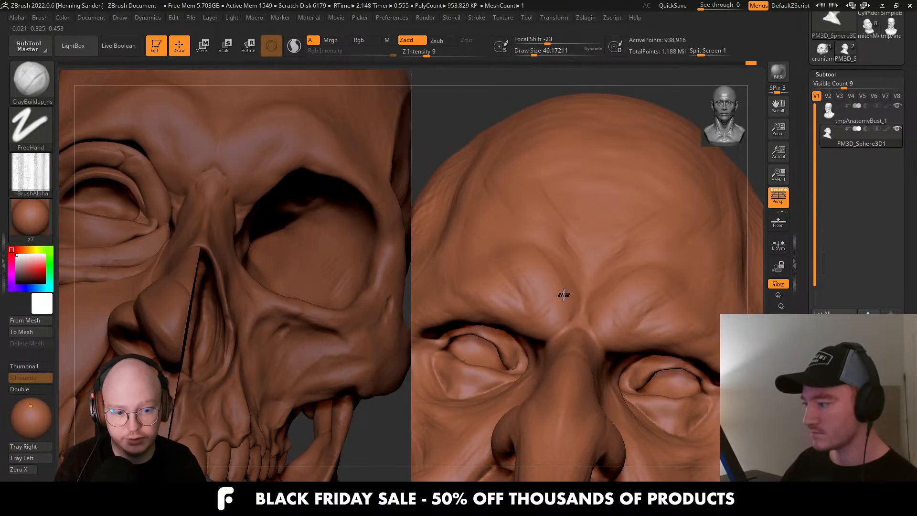
ctrl+right_drag(557, 306, 583, 290)
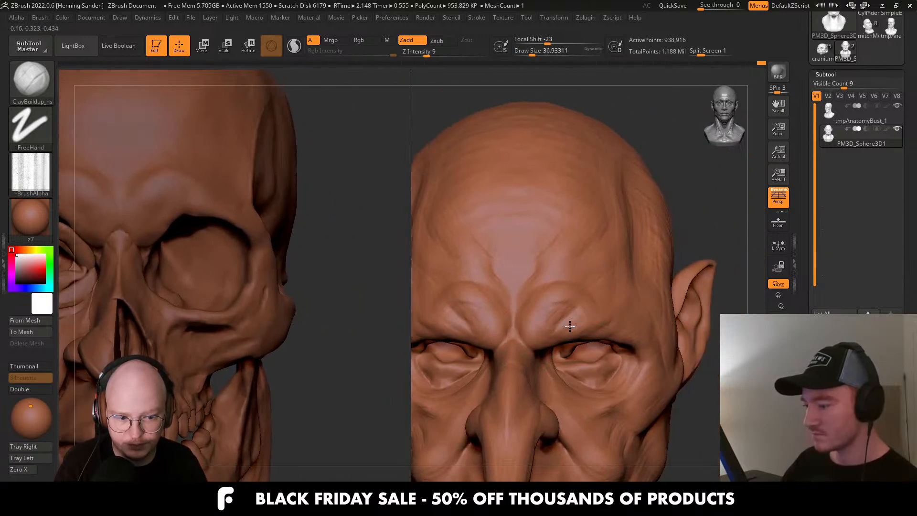
drag(577, 308, 561, 325)
right_drag(591, 301, 574, 312)
key(s)
drag(574, 312, 571, 311)
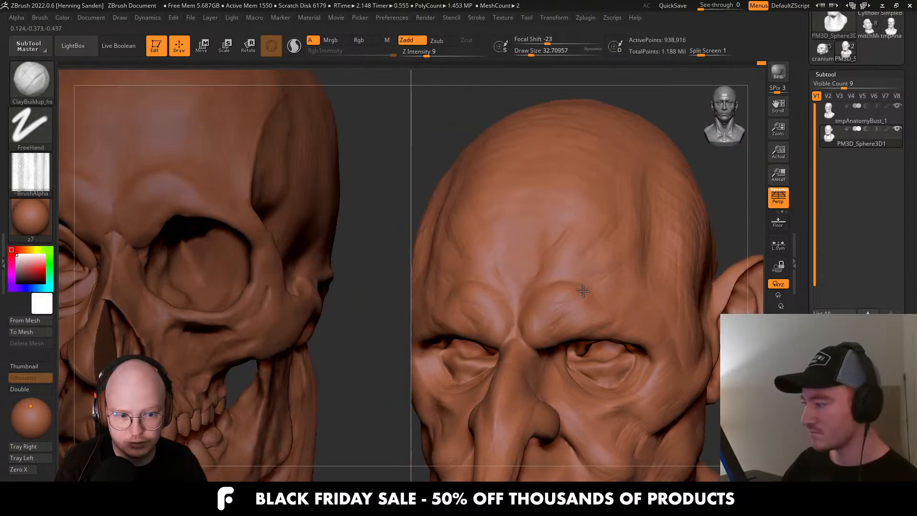
Sculpt the cheekbone underside and the folds of the lower cheek with ClayBuildup_hs at a draw size of about 46.
mouse_move(583, 291)
right_down()
mouse_move(612, 315)
mouse_move(602, 303)
mouse_move(582, 322)
mouse_move(599, 289)
mouse_move(606, 325)
mouse_move(637, 341)
right_up()
key(s)
mouse_move(639, 343)
mouse_down()
mouse_move(607, 314)
mouse_move(616, 350)
mouse_up()
alt+drag(669, 318, 639, 356)
key(s)
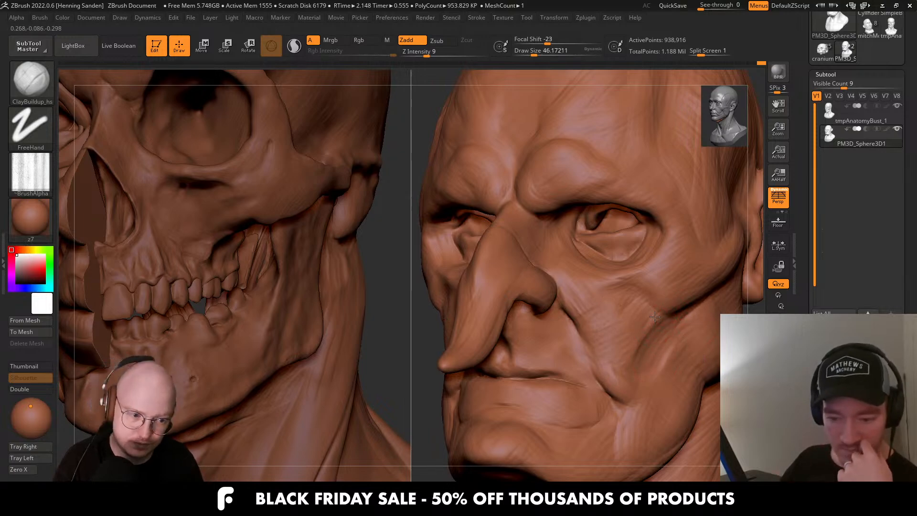
drag(655, 316, 645, 332)
mouse_move(628, 288)
mouse_down()
mouse_move(617, 332)
mouse_move(633, 394)
mouse_up()
key(s)
right_drag(634, 394, 660, 396)
mouse_move(602, 352)
alt+right_down()
mouse_move(590, 312)
mouse_move(597, 253)
mouse_move(618, 326)
mouse_move(606, 332)
alt+right_up()
Switch to the Move brush at a draw size of about 120 for reshaping the lower cheek and jaw.
key(b)
key(m)
key(v)
key(s)
drag(603, 335, 610, 347)
right_drag(610, 347, 661, 345)
key(s)
drag(606, 337, 609, 337)
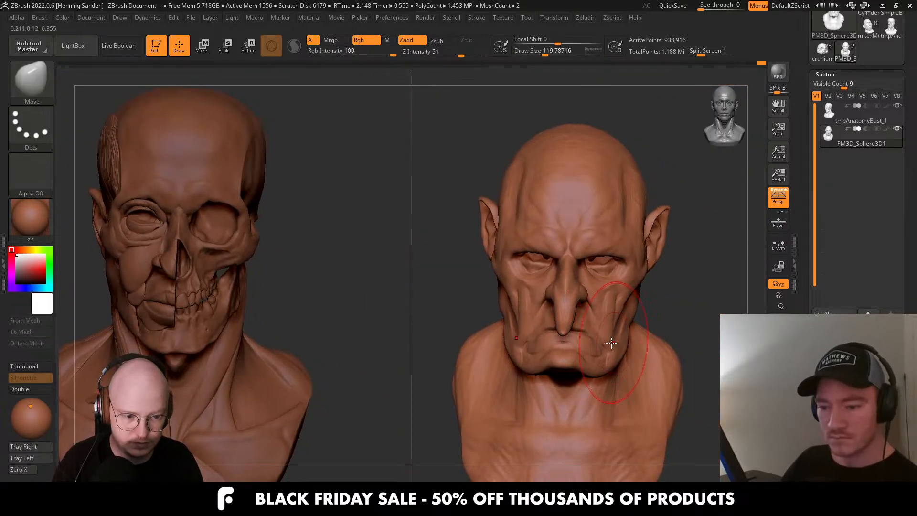
right_drag(594, 378, 375, 275)
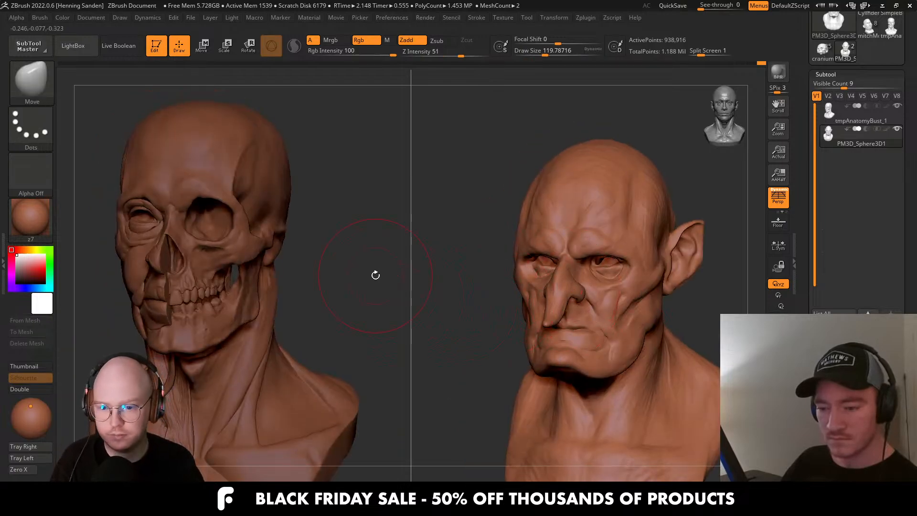
key(alt+Tab)
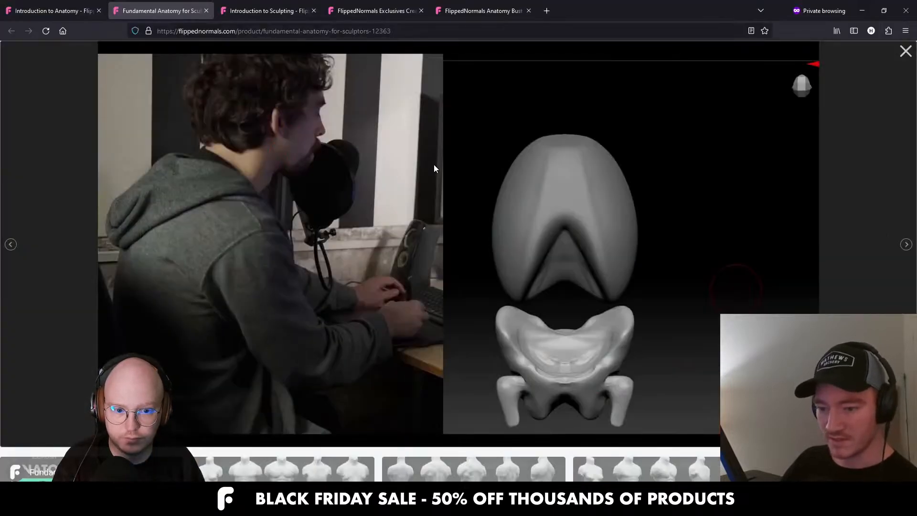
key(alt+Tab)
key(alt+Tab)
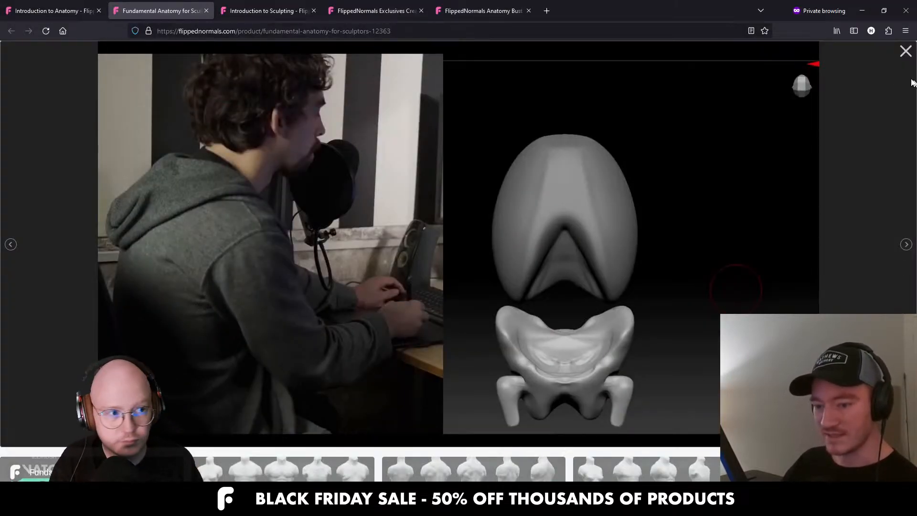
click(863, 10)
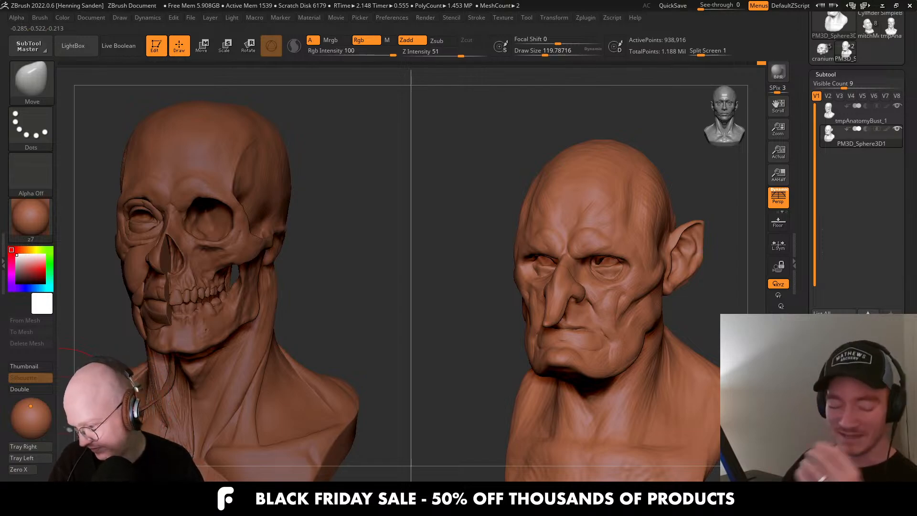
Carve crow's-feet wrinkles at the outer corner of the eye with the DamStandard brush at draw sizes of about 27 and 23.
right_drag(565, 258, 524, 263)
mouse_move(587, 268)
alt+right_down()
mouse_move(530, 272)
mouse_move(557, 364)
mouse_move(587, 301)
alt+right_up()
key(b)
key(d)
key(s)
key(s)
drag(587, 298, 571, 296)
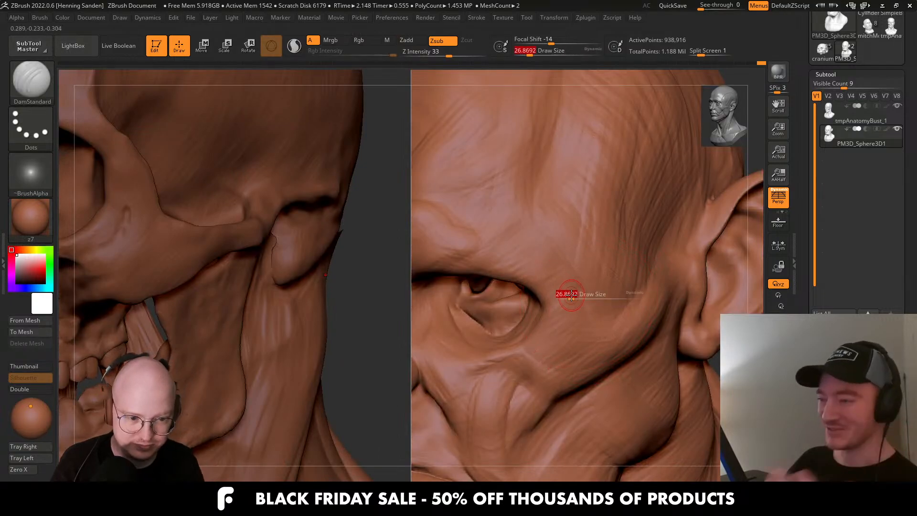
drag(614, 251, 551, 297)
right_drag(569, 290, 554, 275)
drag(554, 292, 522, 290)
right_drag(522, 291, 587, 296)
drag(573, 262, 551, 294)
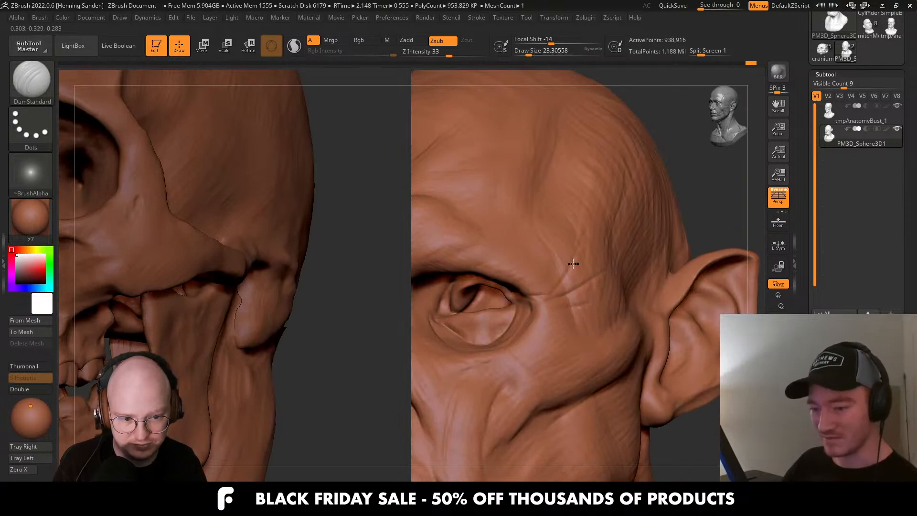
Reshape the mouth corner and lower cheek with the Move brush at a draw size of about 80.
mouse_move(573, 331)
right_down()
mouse_move(536, 313)
mouse_move(572, 317)
mouse_move(563, 335)
right_up()
right_drag(545, 369, 544, 308)
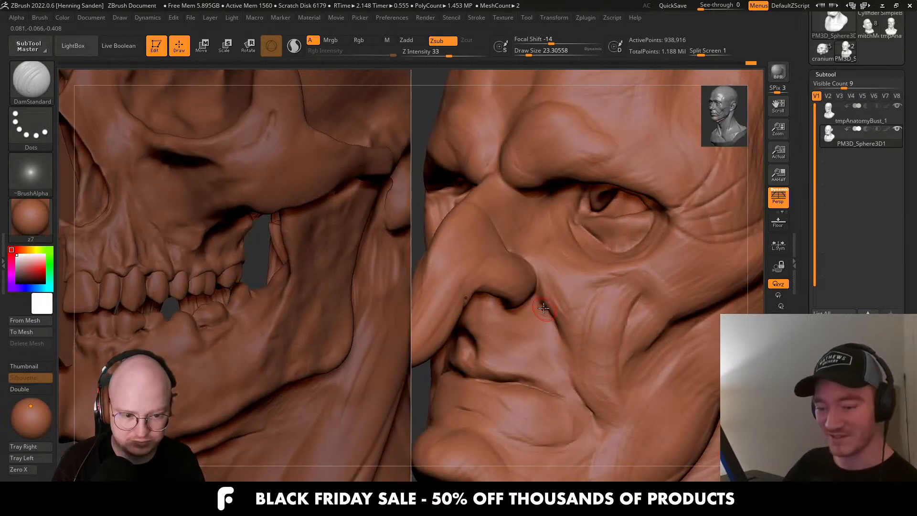
key(b)
key(m)
key(v)
right_drag(574, 337, 593, 371)
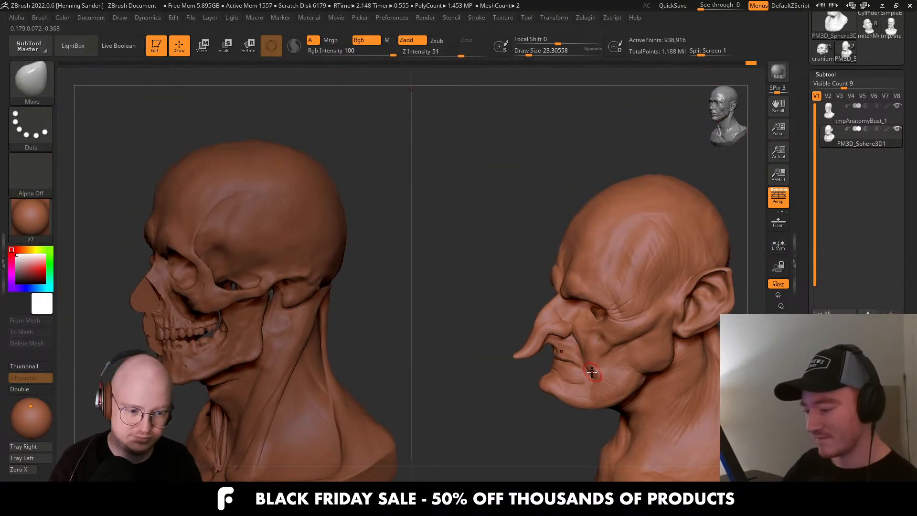
key(s)
drag(593, 372, 608, 377)
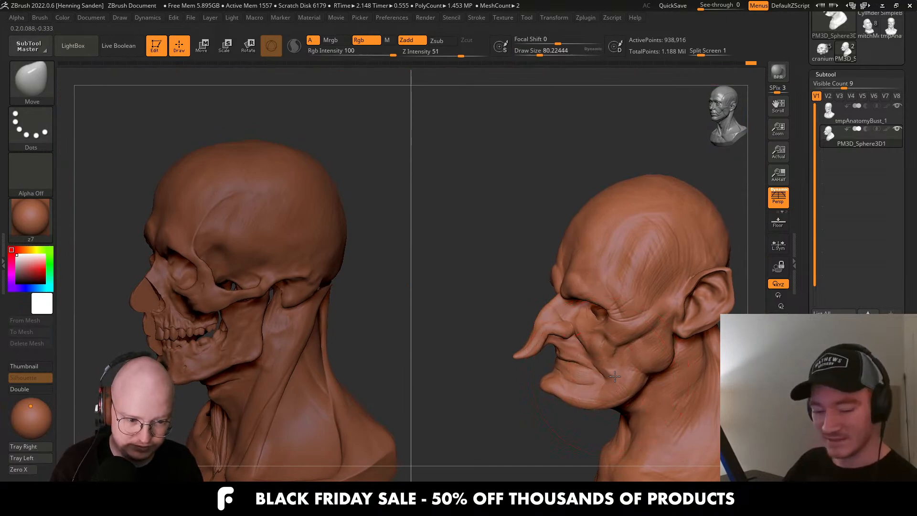
mouse_move(615, 377)
right_down()
mouse_move(643, 352)
mouse_move(619, 368)
right_up()
drag(597, 379, 604, 376)
right_drag(616, 375, 601, 377)
mouse_move(604, 377)
mouse_down()
mouse_move(611, 378)
mouse_move(597, 378)
mouse_move(604, 367)
mouse_up()
Form a wider mouth by adjusting its corners and the folds beside them, using Move draw sizes of about 74 and 108.
key(s)
mouse_move(613, 373)
right_down()
mouse_move(639, 350)
mouse_move(659, 350)
mouse_move(626, 365)
right_up()
key(s)
drag(597, 372, 597, 367)
mouse_move(607, 370)
right_down()
mouse_move(633, 358)
mouse_move(592, 398)
right_up()
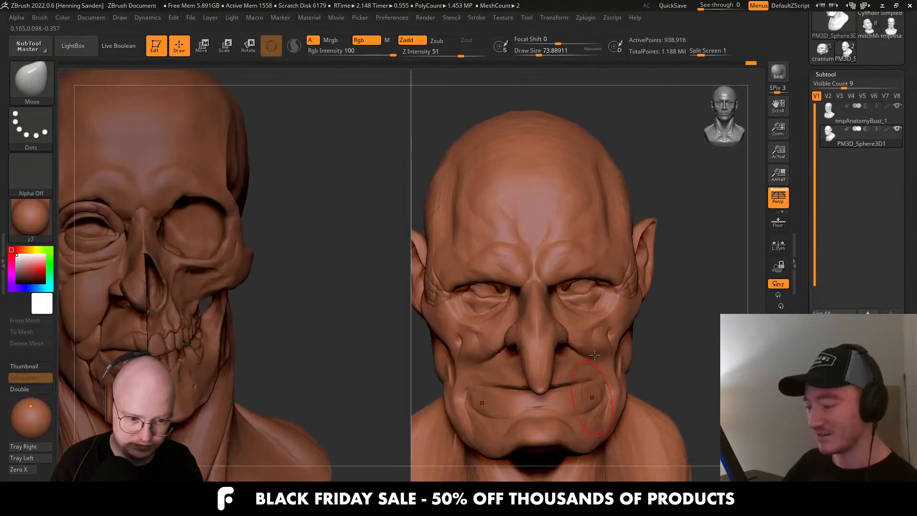
right_drag(594, 355, 580, 347)
key(s)
drag(580, 348, 586, 348)
drag(603, 374, 610, 372)
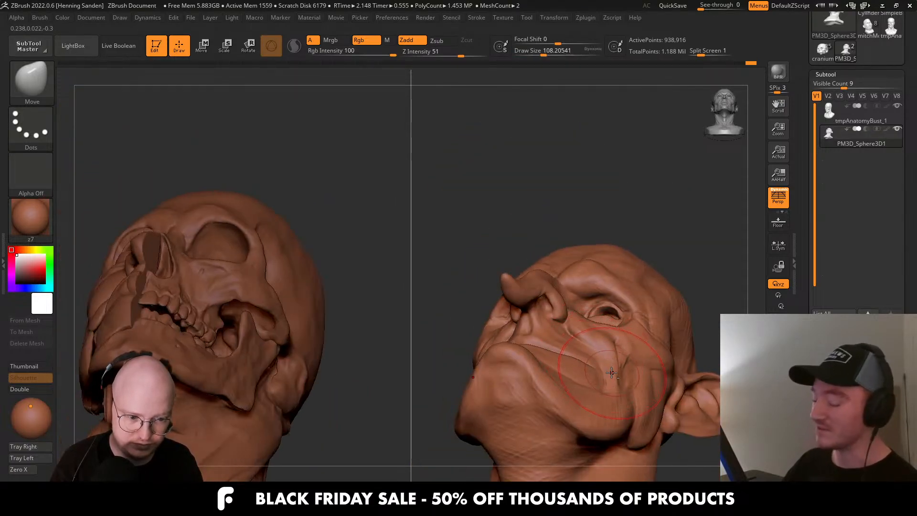
Adjust the jaw and the cheek beside the mouth with the Move brush at draw sizes of about 158 and 83.
right_drag(612, 372, 593, 322)
key(s)
drag(592, 321, 597, 322)
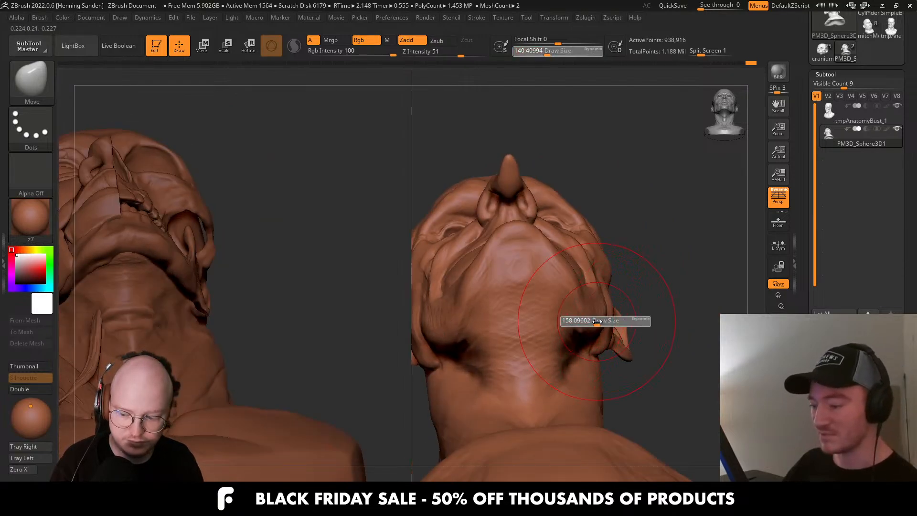
mouse_move(597, 322)
right_down()
mouse_move(610, 315)
mouse_move(608, 282)
mouse_move(594, 274)
right_up()
key(s)
key(s)
drag(594, 275, 585, 274)
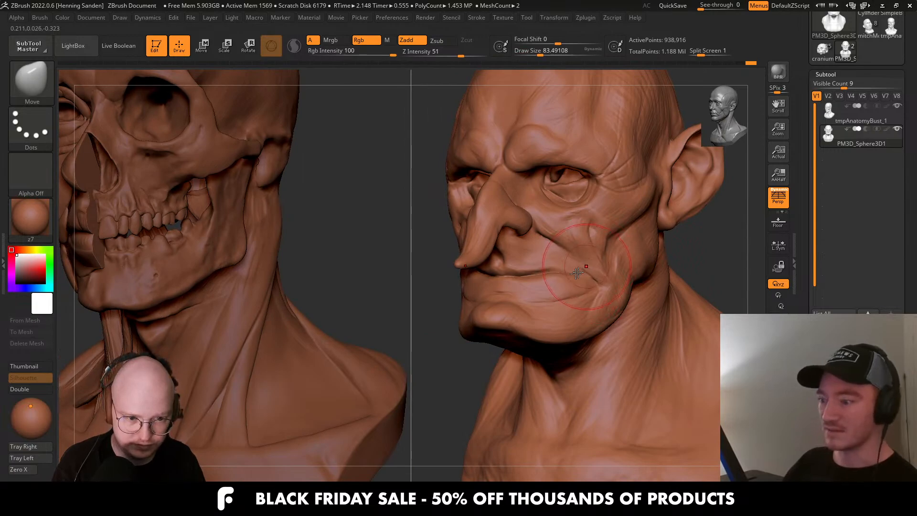
mouse_move(577, 273)
right_down()
mouse_move(567, 277)
mouse_move(589, 282)
right_up()
drag(581, 313, 583, 306)
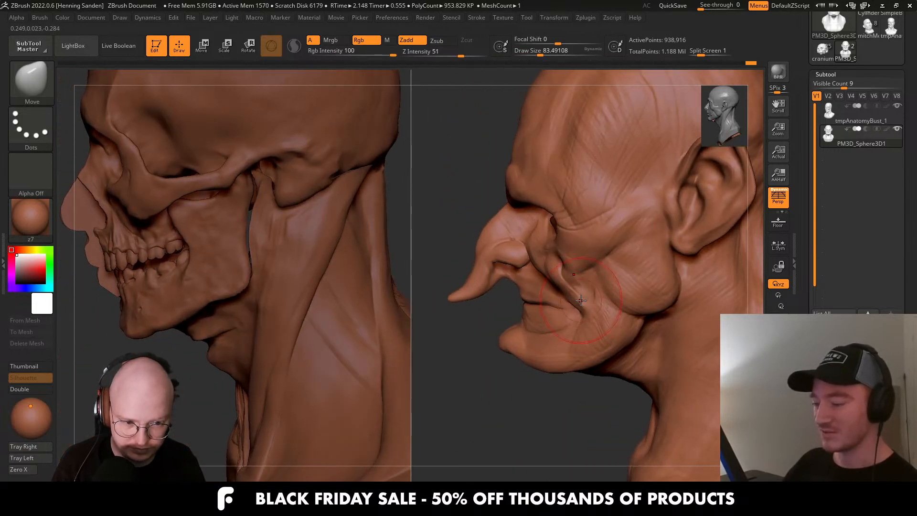
Adjust the brow ridge and the nose bridge beneath it with the Move brush at a draw size of about 80.
right_drag(583, 308, 604, 303)
drag(507, 181, 505, 187)
right_drag(505, 184, 528, 191)
key(s)
drag(531, 203, 528, 206)
right_drag(530, 216, 558, 211)
drag(561, 212, 532, 211)
key(s)
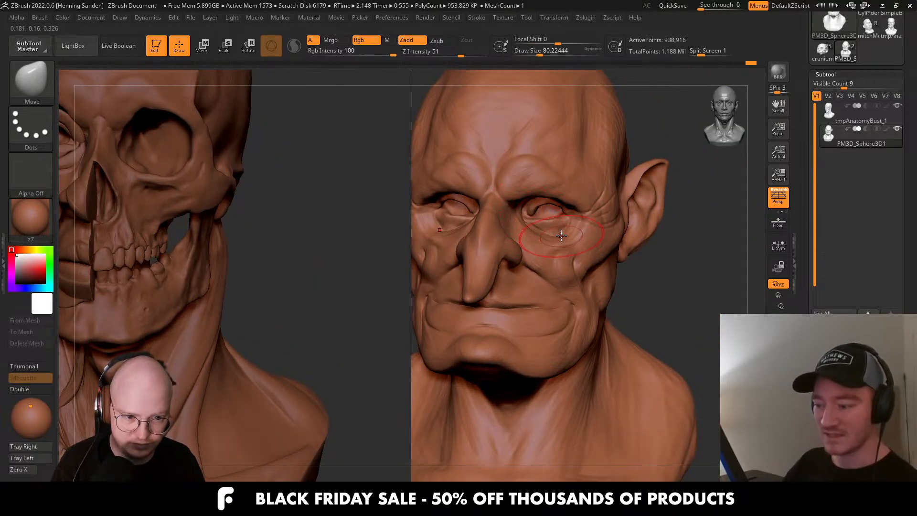
Refine the width of the lower cheeks and mouth corners with the Move brush at draw sizes of about 108 and 101.
mouse_move(549, 223)
alt+right_down()
mouse_move(627, 244)
mouse_move(624, 258)
alt+right_up()
scroll(637, 259, up, 4)
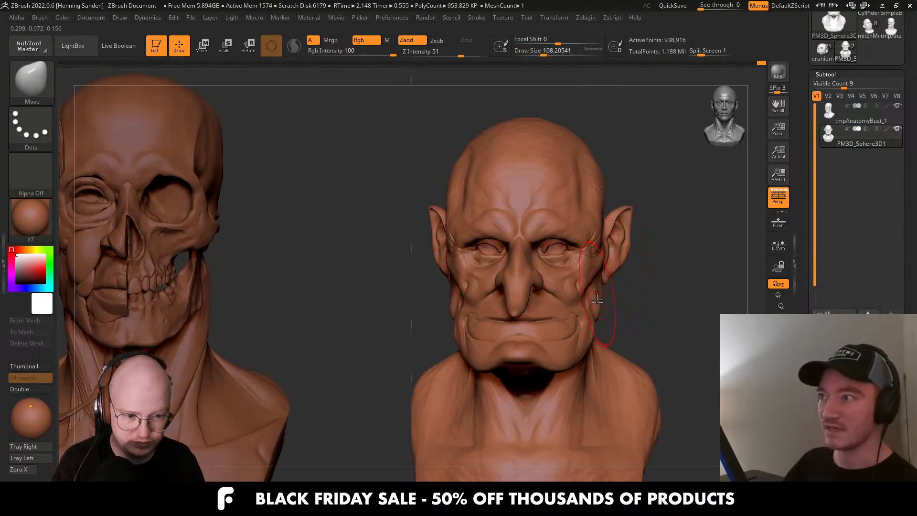
key([)
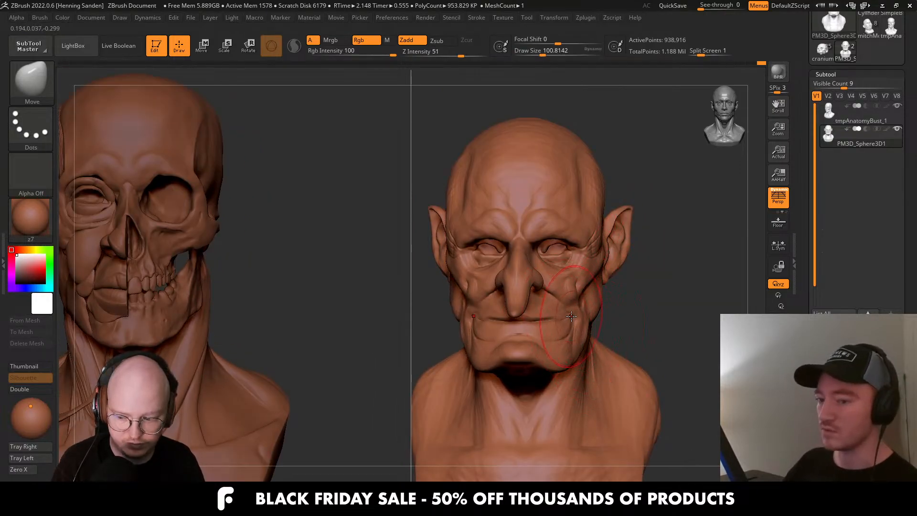
right_drag(585, 334, 546, 321)
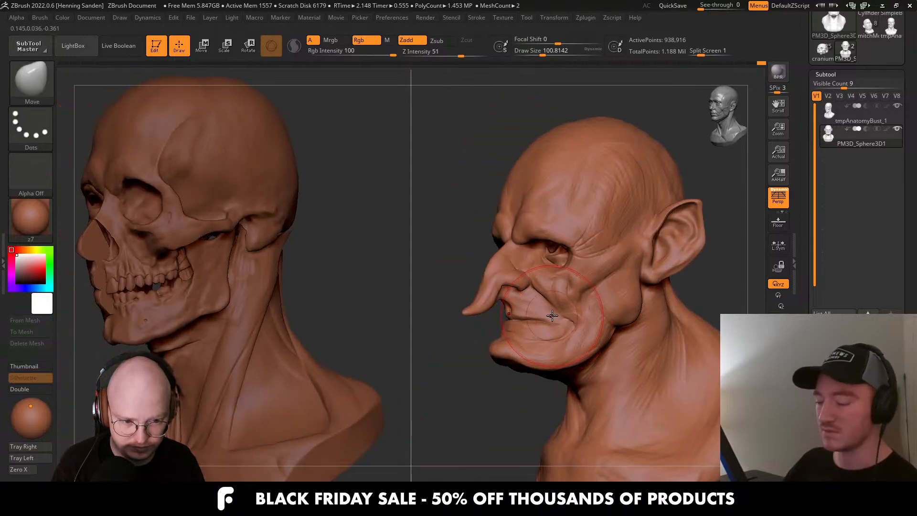
key([)
mouse_move(526, 317)
right_down()
mouse_move(560, 320)
mouse_move(564, 344)
mouse_move(544, 227)
mouse_move(600, 334)
mouse_move(565, 317)
mouse_move(607, 306)
mouse_move(620, 313)
right_up()
key(])
key(])
key(])
key([)
key([)
key([)
Build up the cheek along the nasolabial fold with the ClayBuildup_hs brush at draw sizes of about 33 to 41.
key(b)
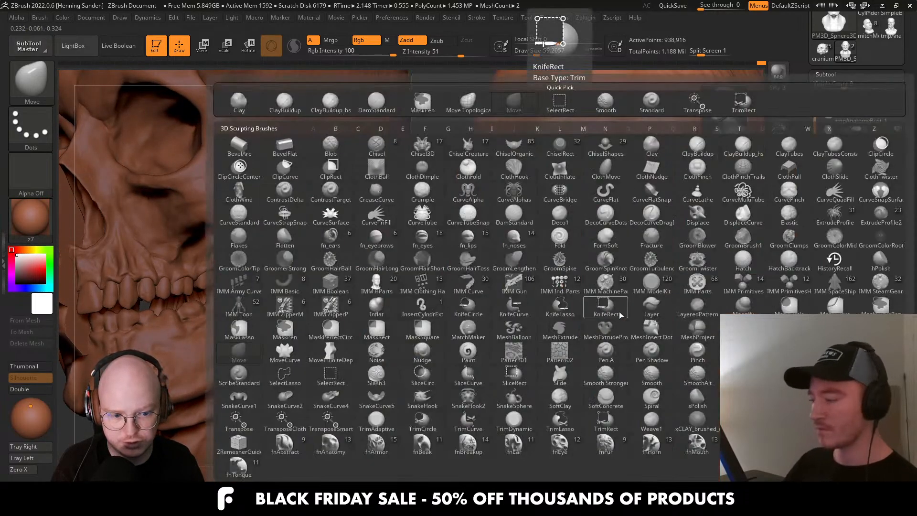
key(c)
key(b)
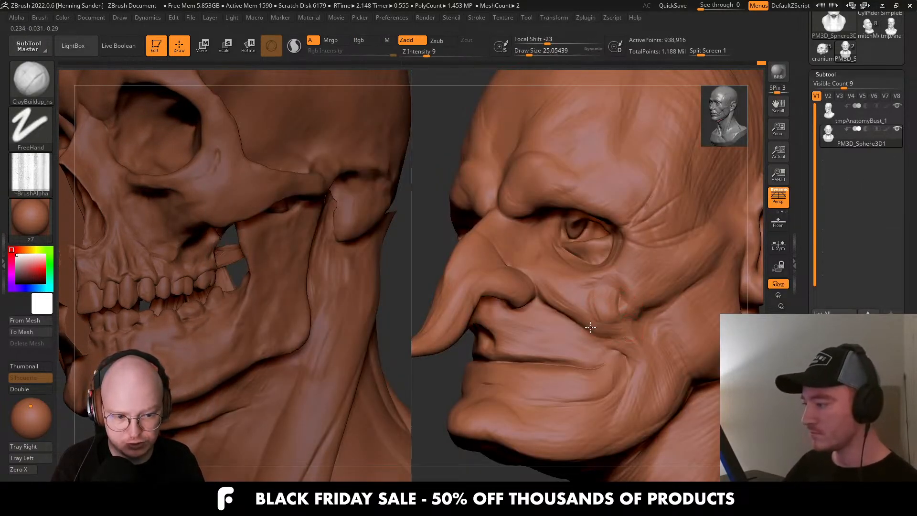
key(bracketright)
right_drag(582, 305, 603, 311)
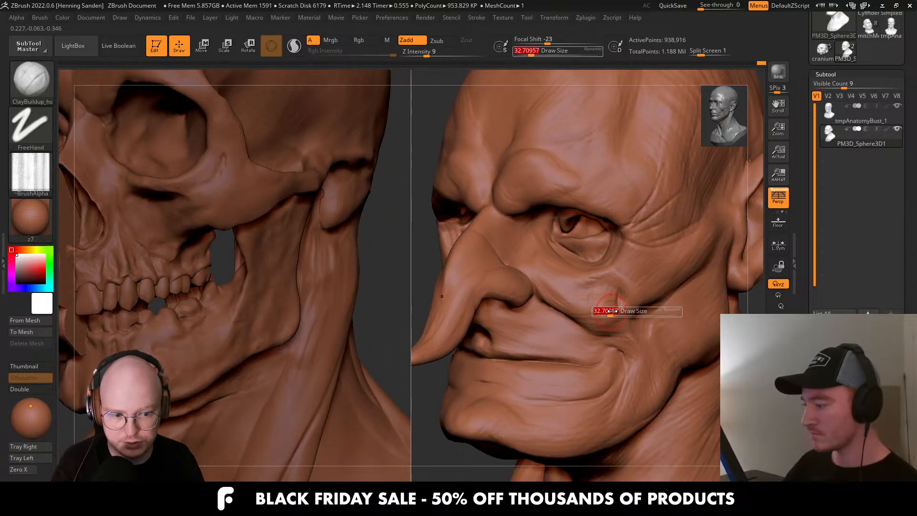
key(bracketright)
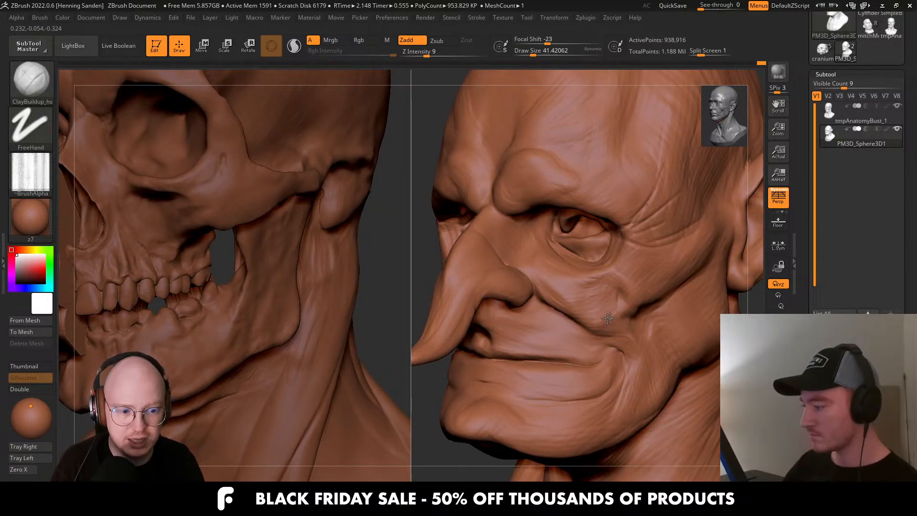
key(bracketleft)
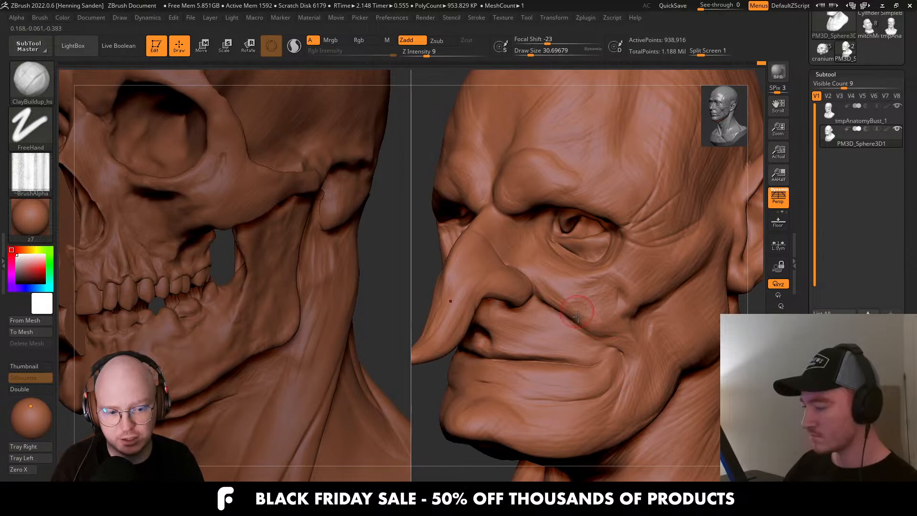
Add clay to the upper lip and soften the fold beside the nose at draw sizes of about 46 and 39.
mouse_move(574, 309)
right_down()
mouse_move(553, 300)
mouse_move(572, 305)
mouse_move(582, 287)
mouse_move(566, 311)
right_up()
key(bracketleft)
right_drag(537, 339, 532, 342)
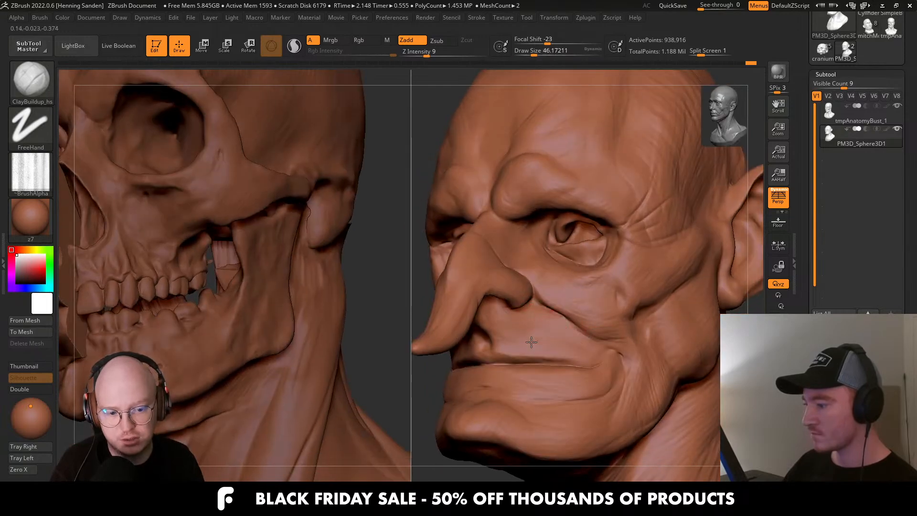
mouse_move(585, 329)
right_down()
mouse_move(558, 306)
mouse_move(578, 315)
right_up()
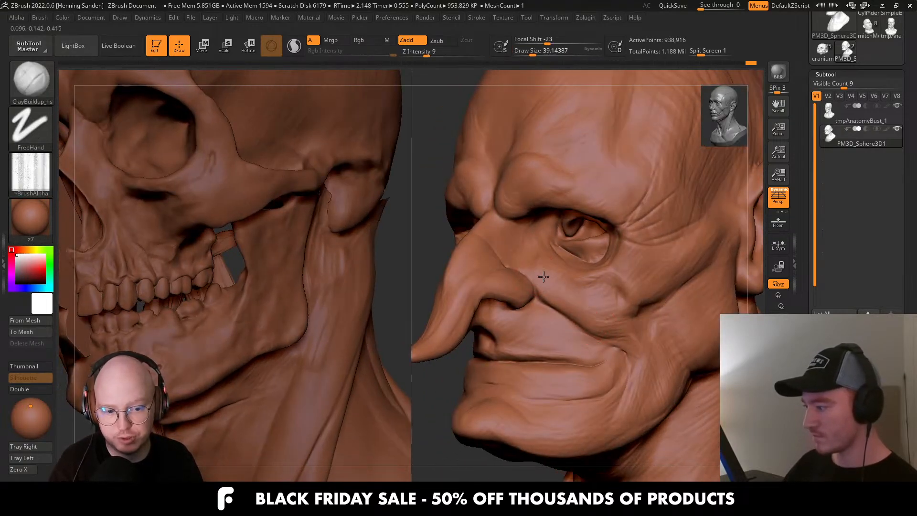
mouse_move(544, 276)
right_down()
mouse_move(555, 289)
mouse_move(536, 263)
mouse_move(580, 290)
right_up()
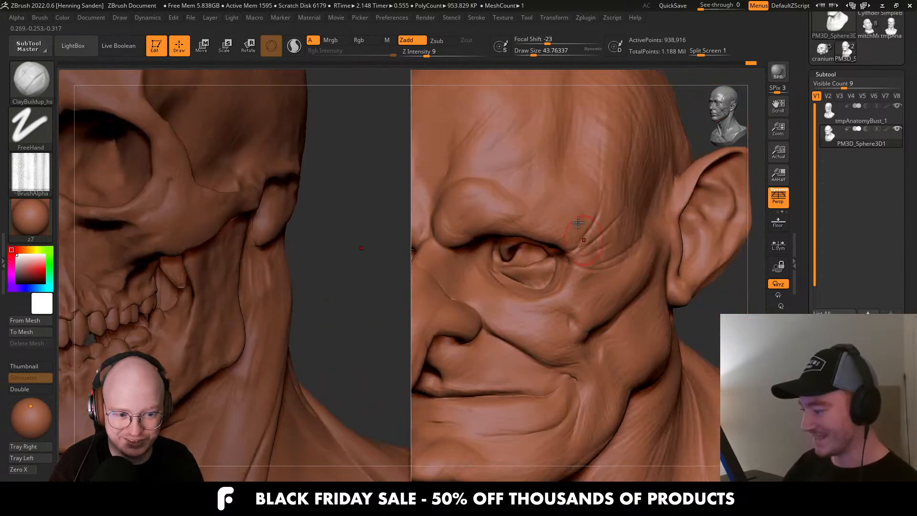
Build up the area around the outer eye corner and cheekbone with ClayBuildup_hs at a draw size of about 41.
right_drag(579, 223, 621, 258)
mouse_move(638, 220)
right_down()
mouse_move(606, 241)
mouse_move(637, 256)
right_up()
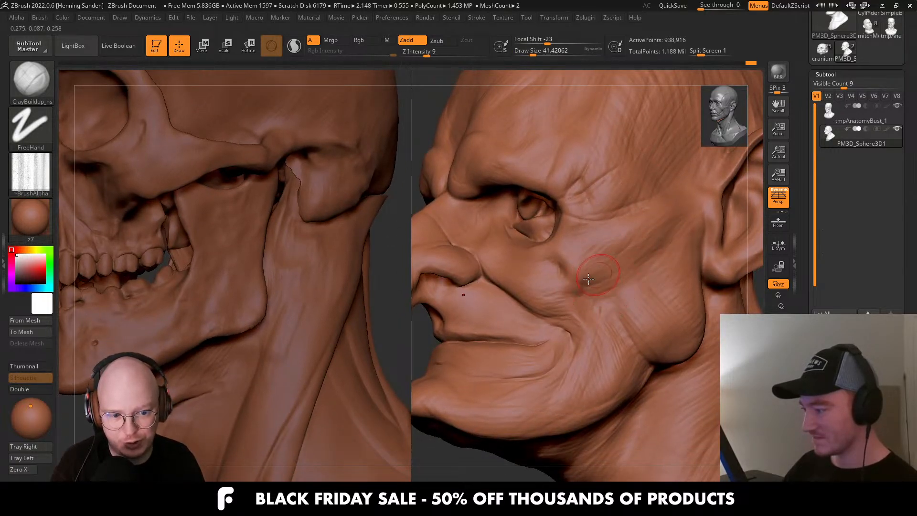
right_drag(588, 289, 573, 291)
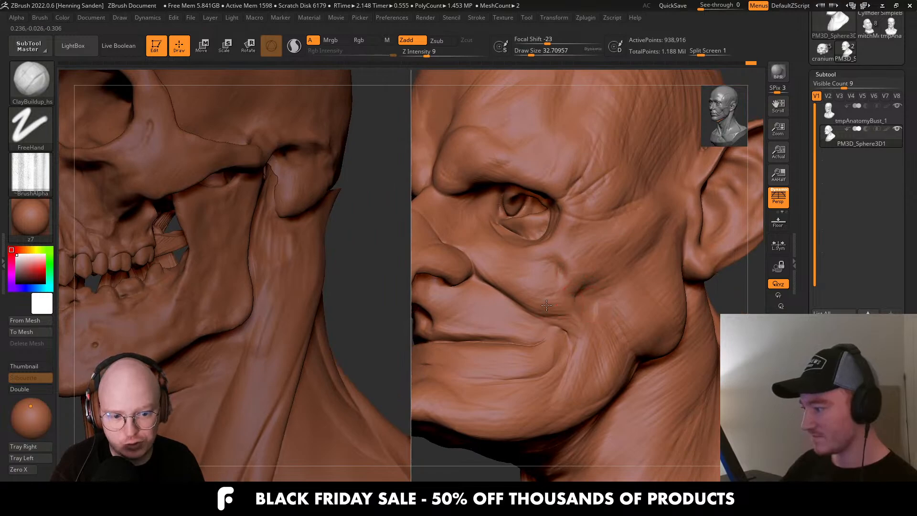
Pull the mouth corner downward with the Move brush at a draw size of about 104.
mouse_move(507, 279)
right_down()
mouse_move(590, 306)
mouse_move(625, 294)
mouse_move(593, 306)
mouse_move(607, 314)
right_up()
key(f)
key(b)
key(m)
key(v)
drag(576, 310, 555, 350)
right_drag(555, 350, 556, 332)
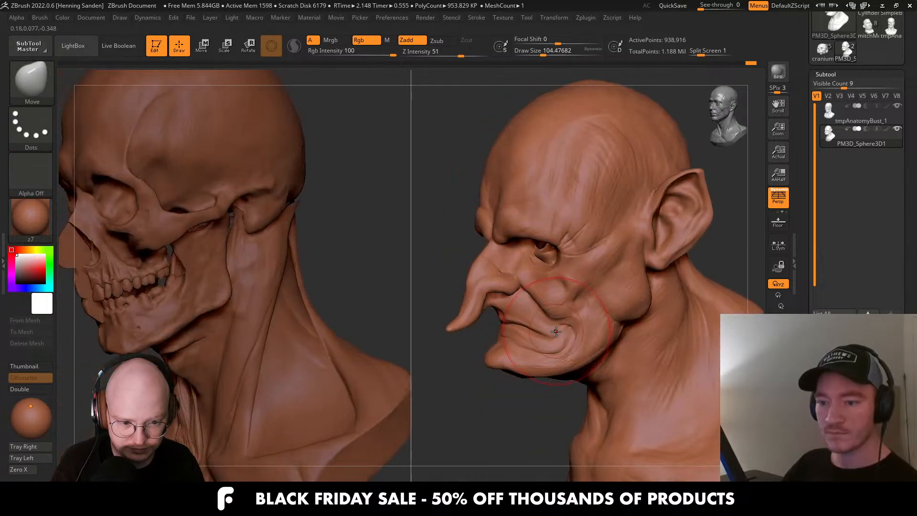
Refine the frowning mouth corner and the cheek fold above it with the Move brush at a draw size of about 65.
key(s)
drag(562, 336, 576, 316)
mouse_move(576, 317)
right_down()
mouse_move(595, 317)
mouse_move(563, 334)
right_up()
key(s)
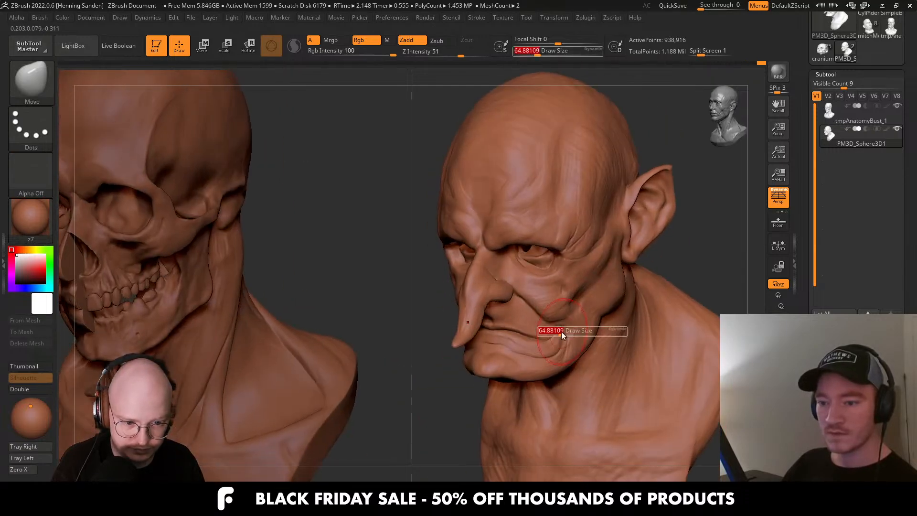
drag(563, 335, 560, 333)
mouse_move(561, 331)
right_down()
mouse_move(576, 323)
mouse_move(545, 224)
right_up()
Lower the brows over the eyes with the Move brush at a draw size of about 163.
key(s)
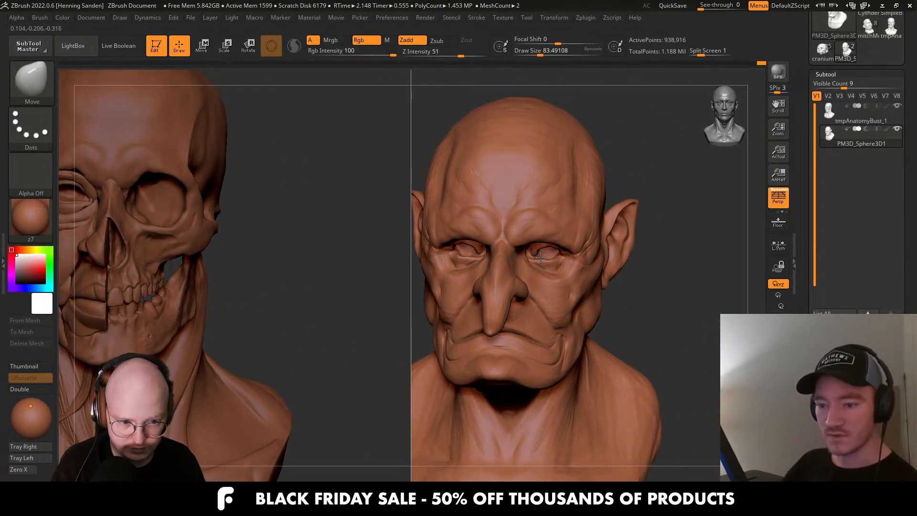
key(s)
key(s)
drag(547, 250, 552, 250)
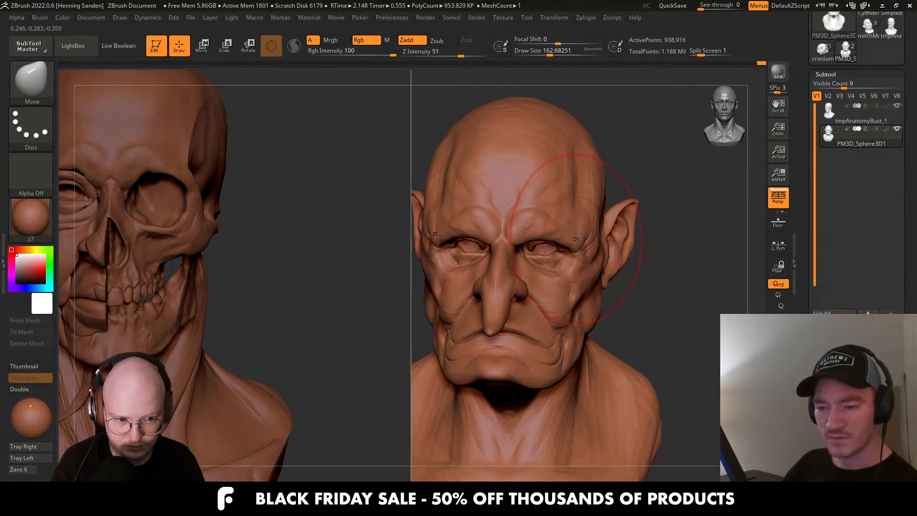
Adjust the overall proportions of the brow and eye region with the Move brush at a draw size of about 212.
mouse_move(614, 267)
ctrl+right_down()
mouse_move(589, 215)
mouse_move(596, 207)
mouse_move(573, 227)
ctrl+right_up()
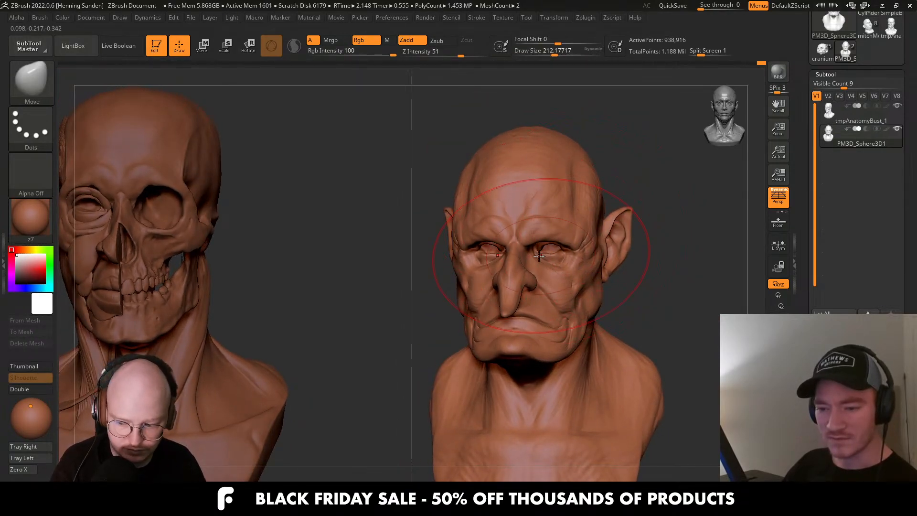
drag(539, 250, 548, 249)
mouse_move(557, 233)
shift+right_down()
mouse_move(578, 263)
mouse_move(550, 251)
shift+right_up()
key(s)
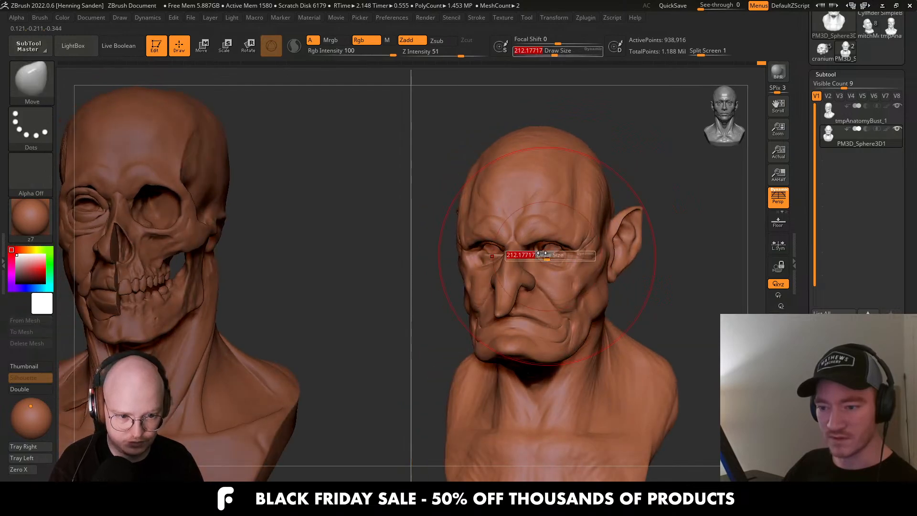
drag(549, 252, 539, 248)
key(s)
Reshape the midface around the nose and cheeks from several angles with broad Move brush strokes.
right_drag(516, 258, 589, 248)
ctrl+right_drag(589, 248, 581, 282)
key(s)
drag(572, 282, 577, 282)
alt+right_drag(578, 282, 645, 279)
mouse_move(645, 280)
ctrl+right_down()
mouse_move(636, 248)
mouse_move(547, 256)
mouse_move(535, 206)
mouse_move(548, 301)
mouse_move(558, 260)
ctrl+right_up()
key(s)
drag(558, 261, 567, 261)
drag(531, 255, 528, 266)
Adjust the upper cheek and under-eye forms from a low angle with the Move brush at a draw size of about 132.
alt+right_drag(586, 270, 616, 269)
right_drag(616, 269, 573, 272)
key(s)
drag(571, 260, 563, 261)
right_drag(562, 262, 528, 265)
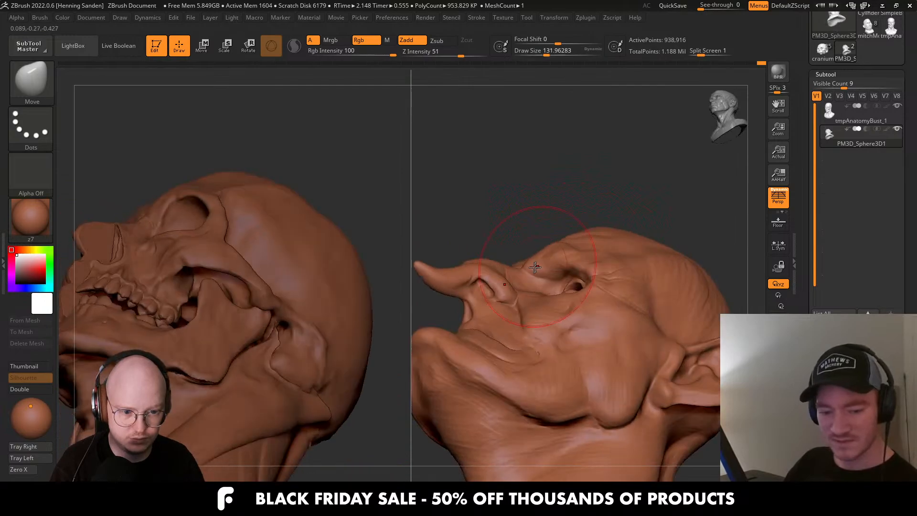
drag(518, 271, 517, 265)
right_drag(517, 265, 522, 282)
right_drag(549, 335, 544, 316)
mouse_move(544, 315)
right_down()
mouse_move(541, 367)
mouse_move(572, 354)
mouse_move(603, 306)
mouse_move(571, 306)
right_up()
Flatten the crown and reshape the back of the skull in profile with the Move brush at draw sizes of about 207 and 167.
key(s)
drag(562, 275, 570, 276)
right_drag(469, 244, 477, 252)
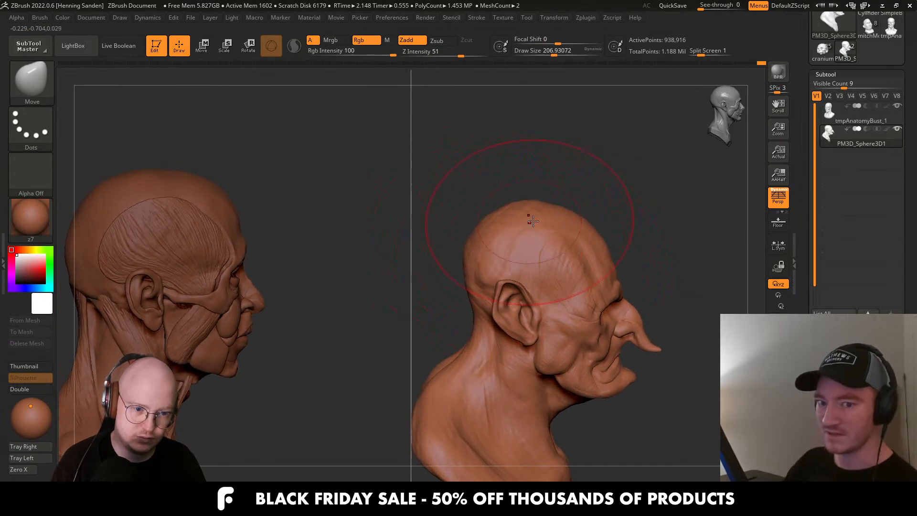
drag(533, 221, 545, 225)
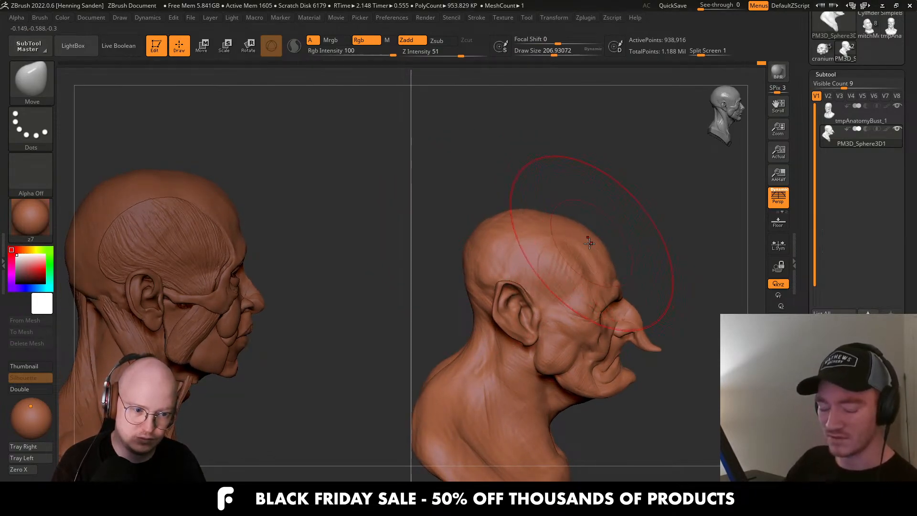
right_drag(589, 243, 569, 241)
key(s)
drag(516, 221, 496, 234)
drag(467, 242, 473, 249)
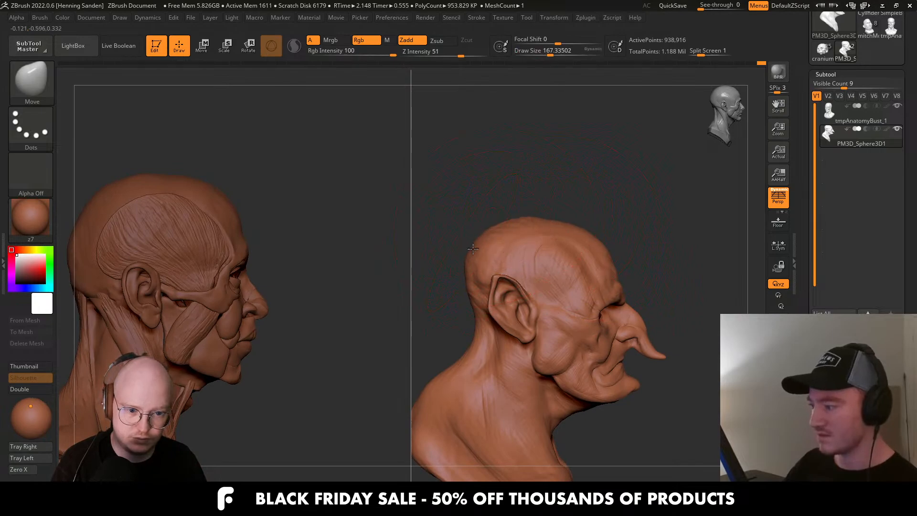
Reshape the transition from the back of the neck into the shoulder with Move brush strokes.
mouse_move(465, 300)
right_down()
mouse_move(564, 338)
mouse_move(641, 332)
right_up()
drag(648, 340, 637, 354)
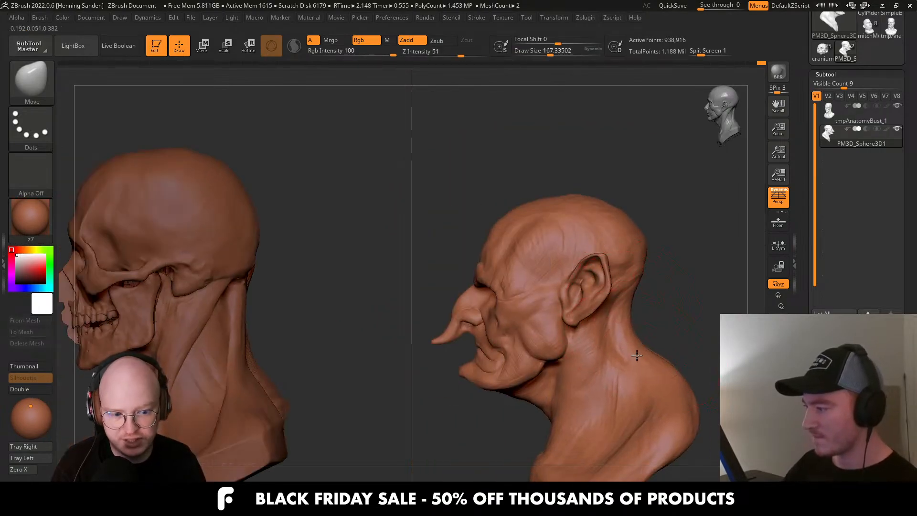
right_drag(633, 353, 601, 333)
key(s)
drag(598, 332, 595, 333)
right_drag(594, 332, 584, 316)
drag(569, 340, 555, 334)
Adjust the side of the neck below the jaw with the Move brush at a draw size of about 90.
right_drag(549, 348, 571, 354)
key(s)
drag(571, 354, 564, 354)
drag(564, 352, 565, 343)
right_drag(567, 341, 577, 341)
key(s)
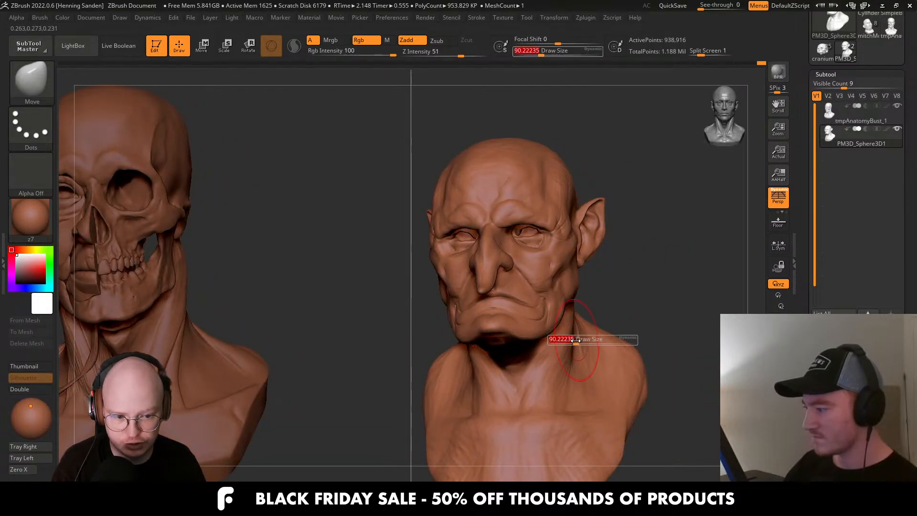
mouse_move(573, 341)
mouse_down()
mouse_move(570, 347)
mouse_move(579, 327)
mouse_up()
Broaden the adjustments to the base of the neck and collar area with the Move brush at a draw size of about 149.
right_drag(595, 330, 583, 334)
key(s)
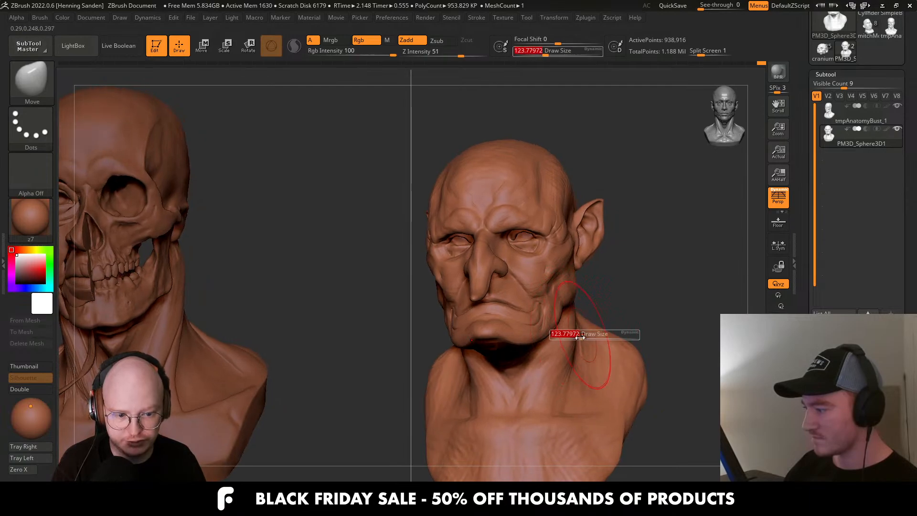
drag(584, 334, 587, 334)
drag(561, 364, 554, 373)
right_drag(578, 368, 568, 353)
shift+drag(571, 350, 575, 365)
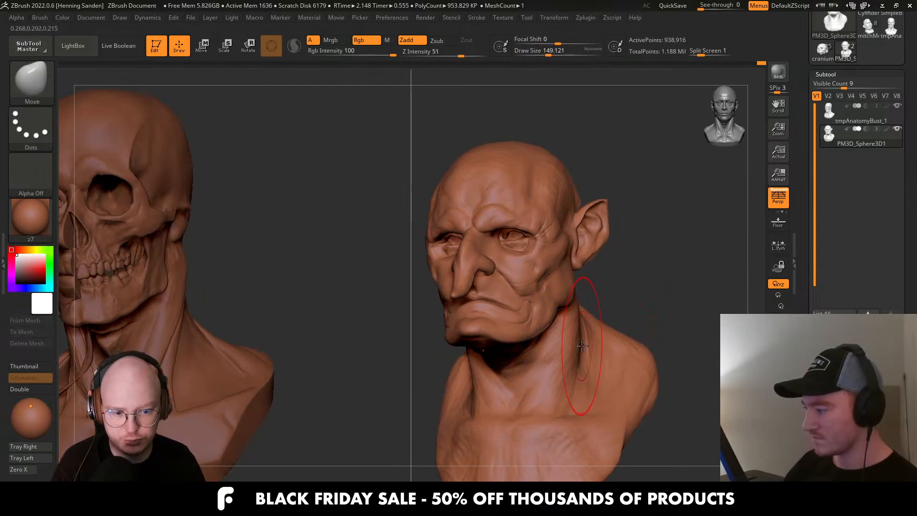
Refine the trapezius slope between neck and shoulder from several angles with the Move brush at a draw size of about 136.
right_drag(584, 337, 566, 345)
drag(564, 345, 568, 332)
right_drag(614, 318, 598, 312)
drag(598, 311, 615, 307)
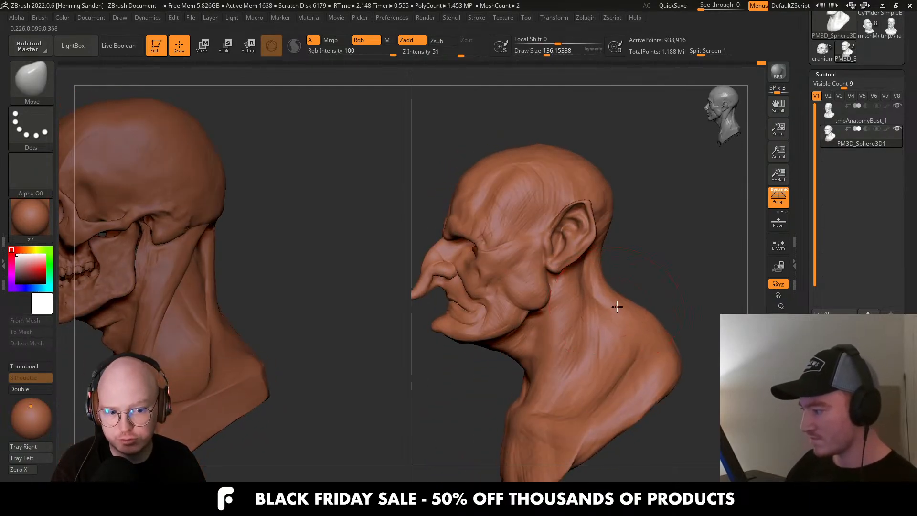
right_drag(623, 305, 627, 299)
shift+drag(627, 299, 621, 303)
key(s)
mouse_move(621, 302)
right_down()
mouse_move(662, 317)
mouse_move(664, 328)
right_up()
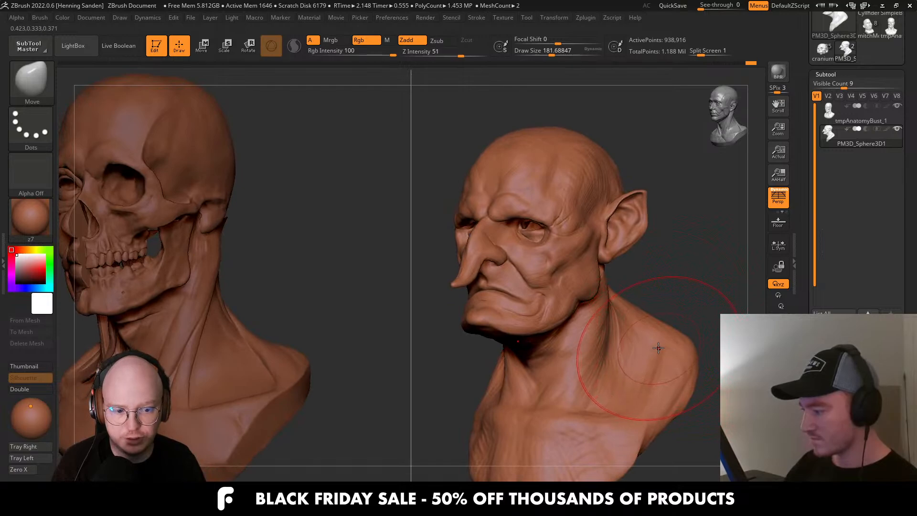
Build up the diagonal muscle on the side of the neck with the ClayBuildup brush at a draw size of about 54.
key(b)
key(c)
key(b)
mouse_move(621, 335)
right_down()
mouse_move(591, 307)
mouse_move(609, 325)
right_up()
right_drag(571, 372, 600, 356)
key(s)
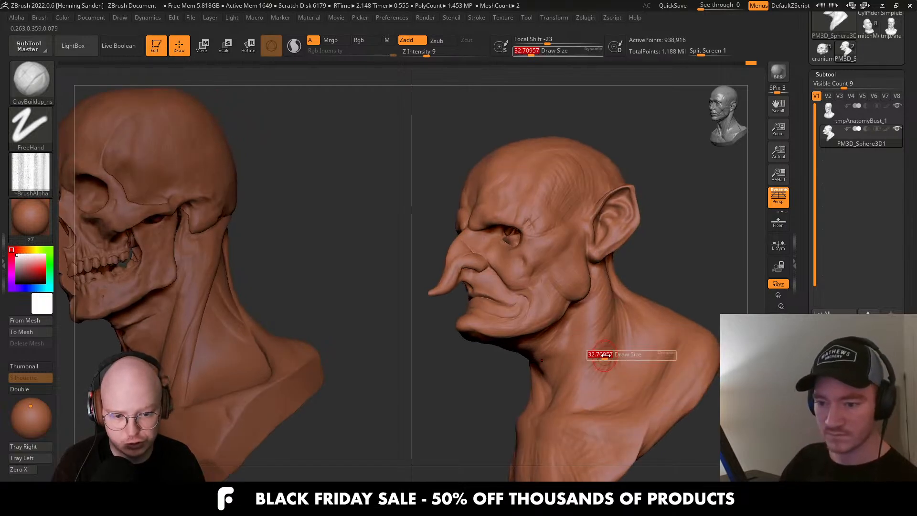
drag(600, 355, 609, 356)
mouse_move(590, 365)
right_down()
mouse_move(625, 302)
mouse_move(623, 354)
mouse_move(612, 354)
right_up()
key(s)
drag(613, 354, 606, 355)
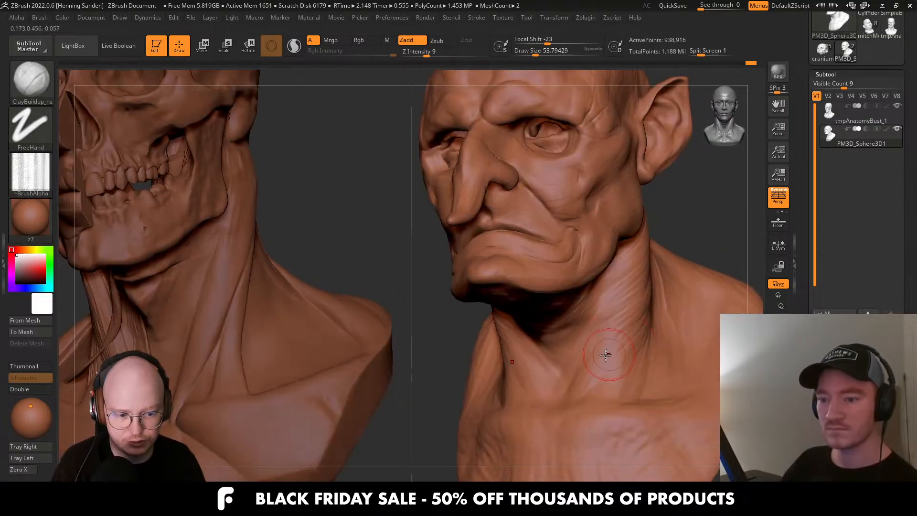
drag(575, 403, 608, 335)
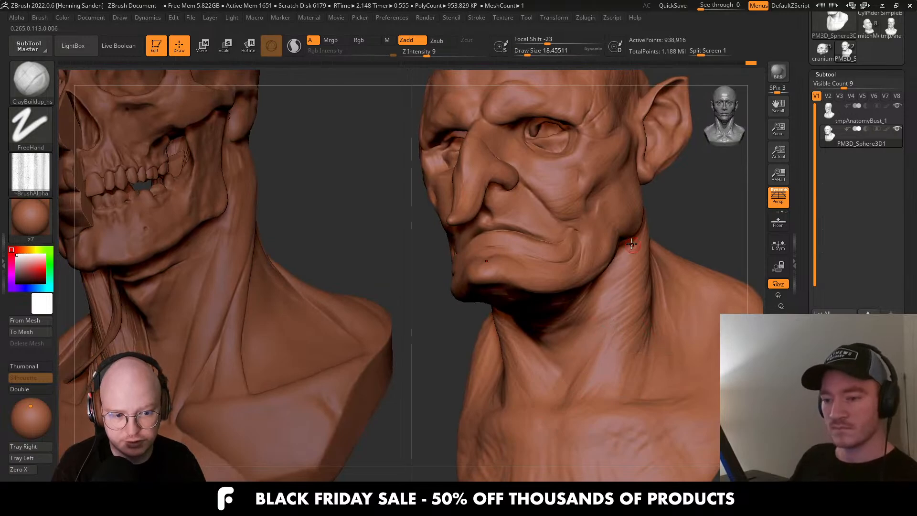
Add ClayBuildup strokes to the upper neck and under the jaw at a draw size of about 56.
right_drag(631, 244, 647, 243)
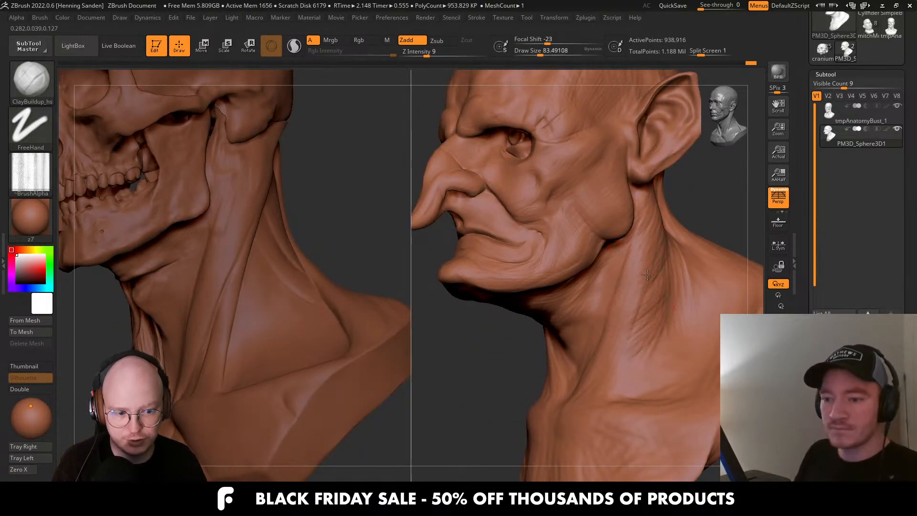
right_drag(648, 274, 614, 278)
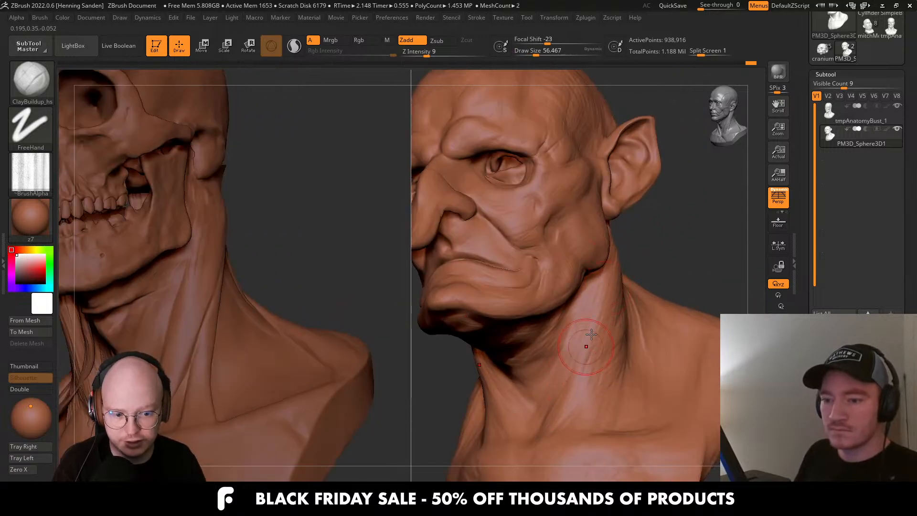
right_drag(591, 335, 573, 340)
mouse_move(516, 375)
right_down()
mouse_move(534, 383)
mouse_move(548, 324)
mouse_move(590, 315)
mouse_move(603, 268)
right_up()
mouse_move(627, 239)
mouse_down()
mouse_move(587, 303)
mouse_move(549, 305)
mouse_up()
right_drag(550, 304, 532, 338)
drag(529, 340, 502, 352)
mouse_move(513, 330)
alt+right_down()
mouse_move(609, 313)
mouse_move(587, 306)
mouse_move(594, 293)
alt+right_up()
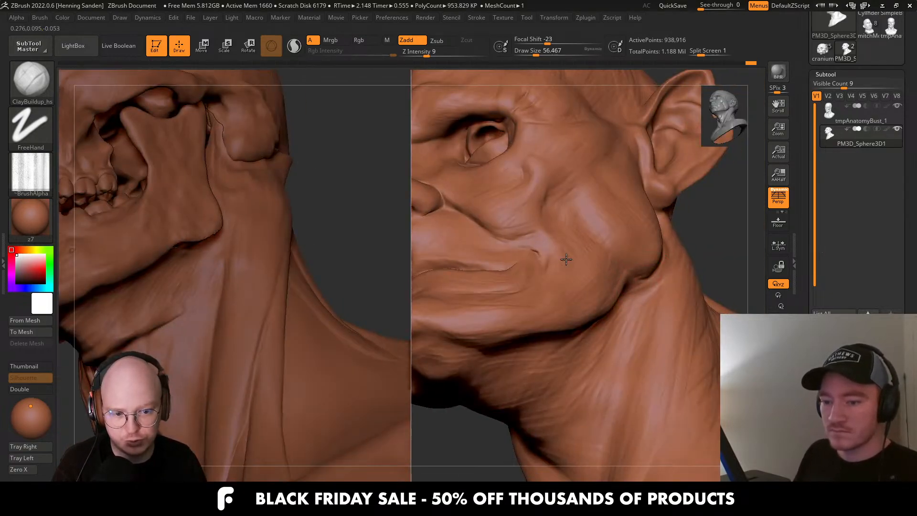
Define the cheek fold beside the mouth with fine ClayBuildup strokes at a draw size of about 22.
right_drag(566, 259, 571, 251)
key(s)
click(553, 237)
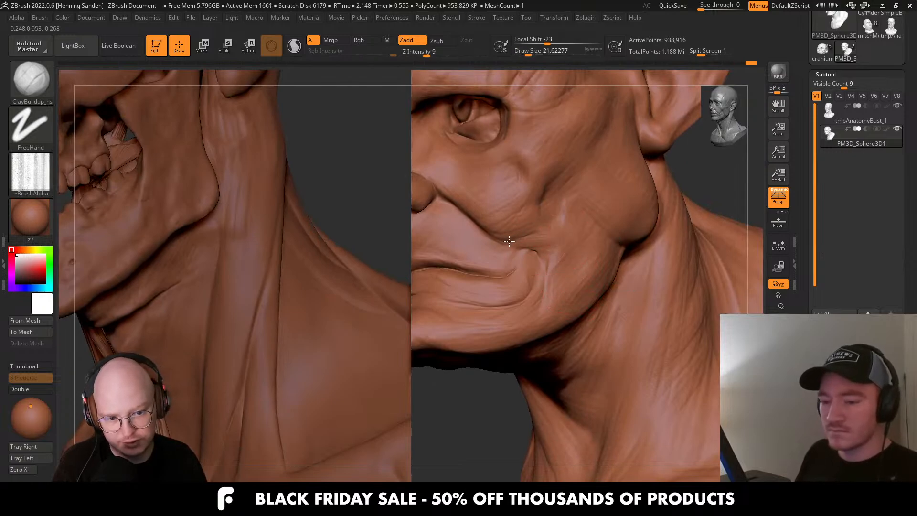
alt+right_drag(498, 218, 555, 273)
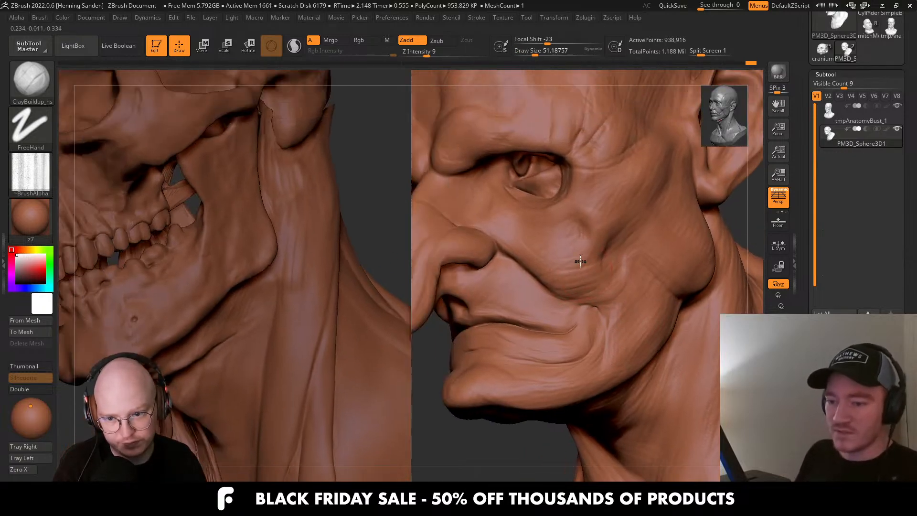
Build up the cheek below the outer eye with ClayBuildup strokes at a draw size of about 35.
key(s)
click(582, 253)
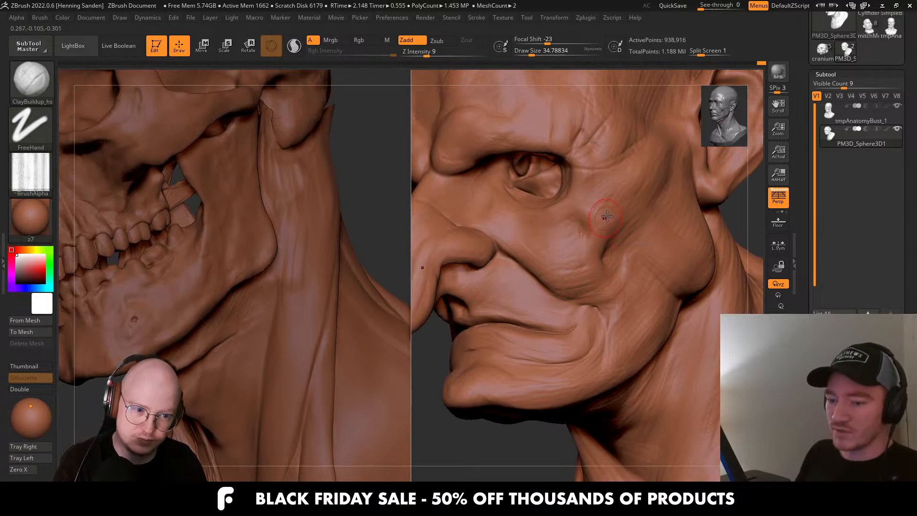
drag(600, 220, 571, 227)
right_drag(583, 222, 606, 220)
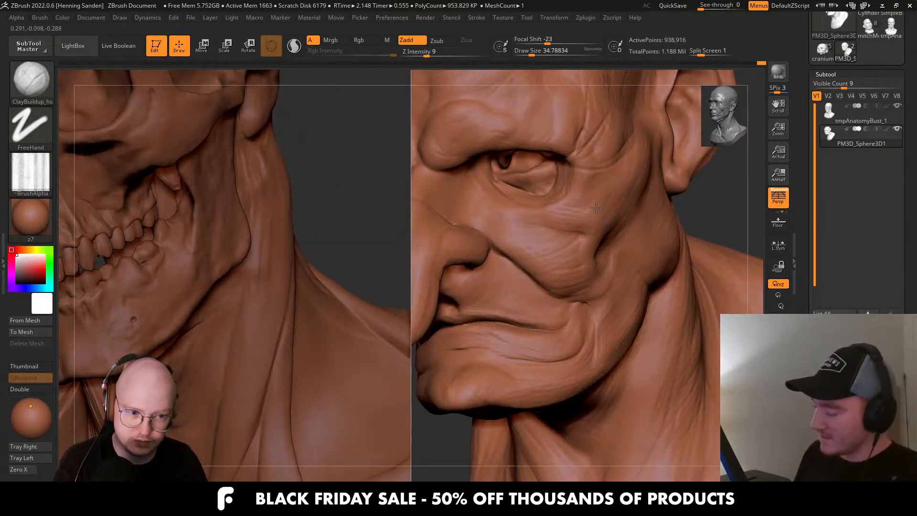
mouse_move(549, 218)
ctrl+right_down()
mouse_move(535, 184)
mouse_move(591, 214)
mouse_move(557, 215)
mouse_move(603, 198)
mouse_move(606, 294)
ctrl+right_up()
Build up the outer brow and the folds at the eye corner with ClayBuildup at draw sizes of about 51 to 56.
key(s)
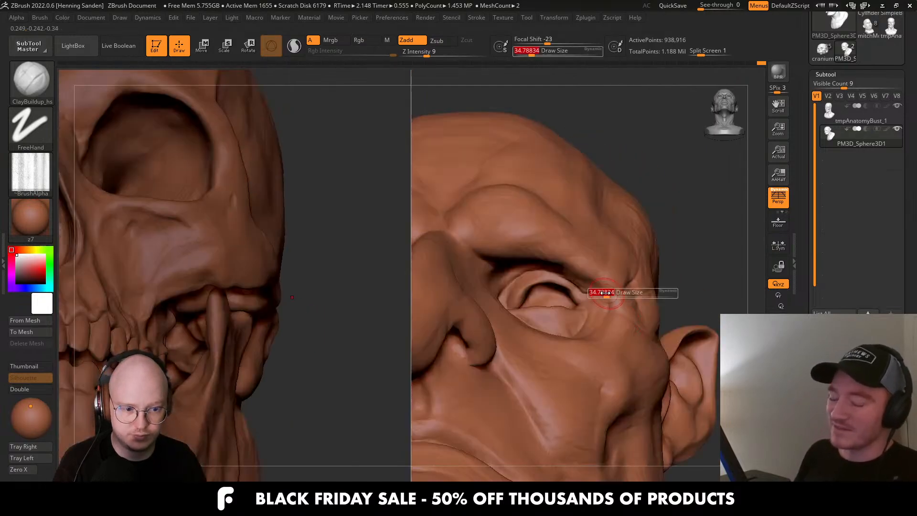
drag(605, 294, 609, 294)
key(s)
mouse_move(610, 294)
right_down()
mouse_move(606, 272)
mouse_move(603, 286)
right_up()
key(s)
drag(611, 285, 604, 285)
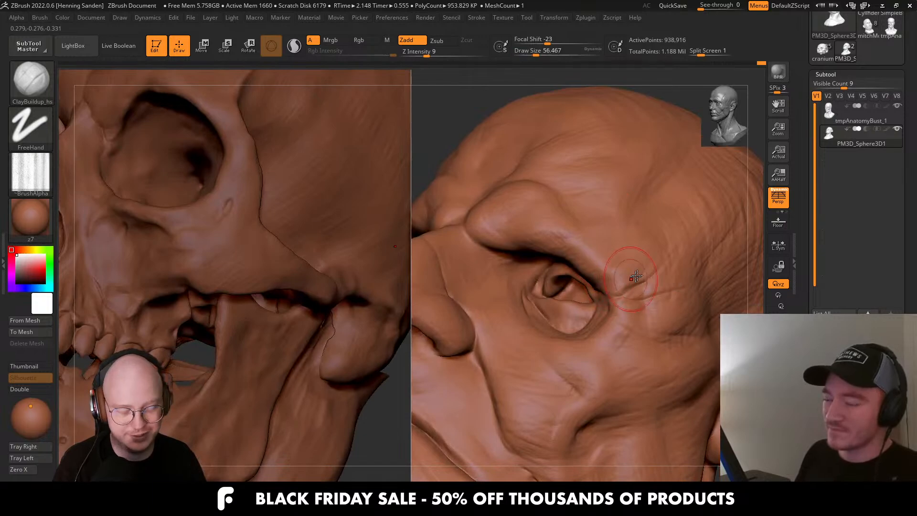
right_drag(607, 235, 594, 238)
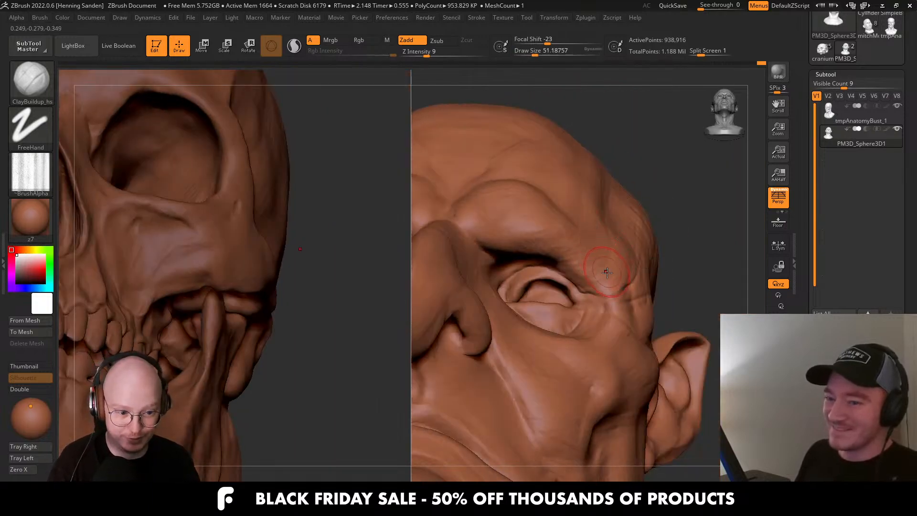
ctrl+right_drag(608, 272, 615, 282)
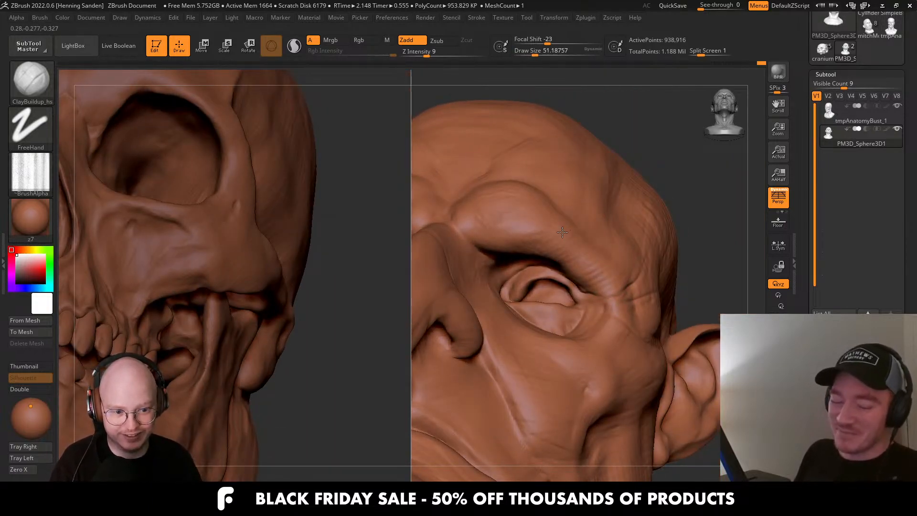
mouse_move(563, 233)
right_down()
mouse_move(578, 258)
mouse_move(593, 259)
right_up()
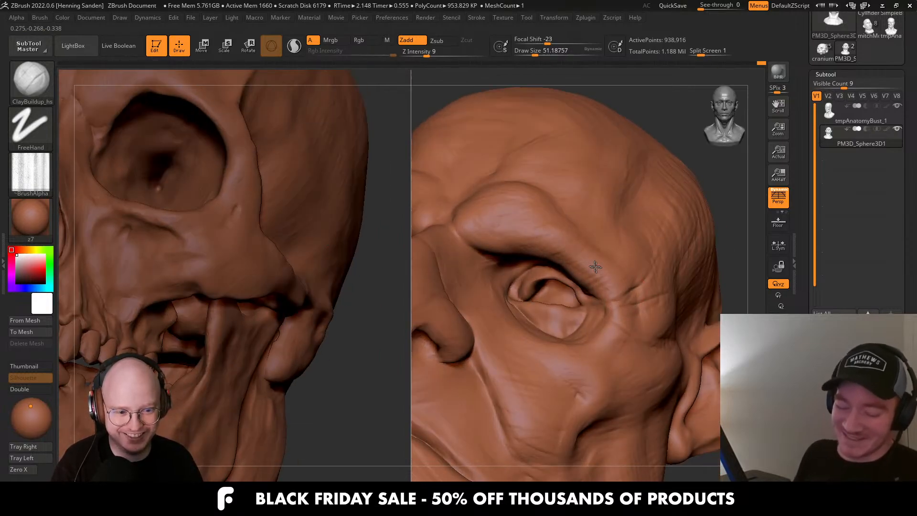
right_drag(630, 289, 631, 271)
Detail the frown wrinkles between the brows with fine ClayBuildup strokes at a draw size of about 13.
mouse_move(594, 225)
alt+right_down()
mouse_move(582, 203)
mouse_move(597, 215)
mouse_move(540, 244)
alt+right_up()
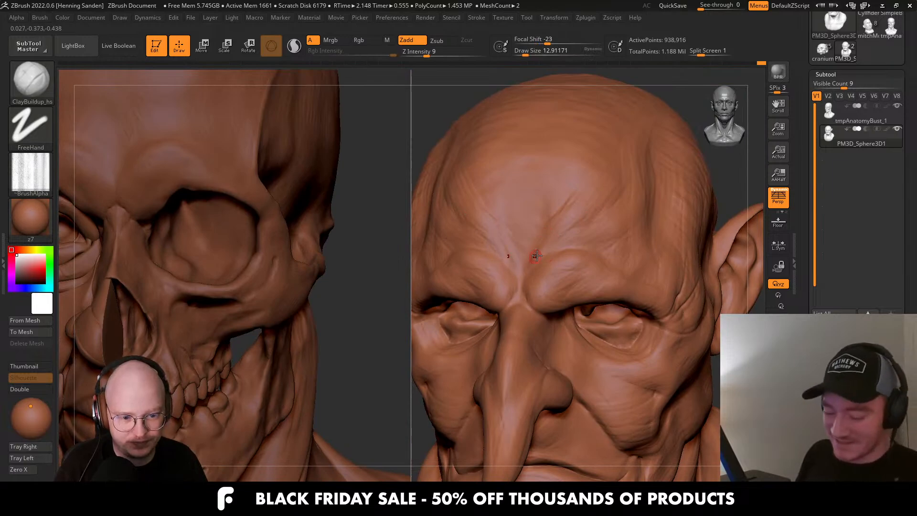
drag(537, 256, 520, 282)
ctrl+right_drag(551, 253, 537, 210)
mouse_move(617, 262)
right_down()
mouse_move(565, 275)
mouse_move(595, 325)
mouse_move(571, 328)
right_up()
Reshape the mouth and its corner with the Move brush at draw sizes of about 223 and 94.
key(b)
key(m)
key(v)
key(])
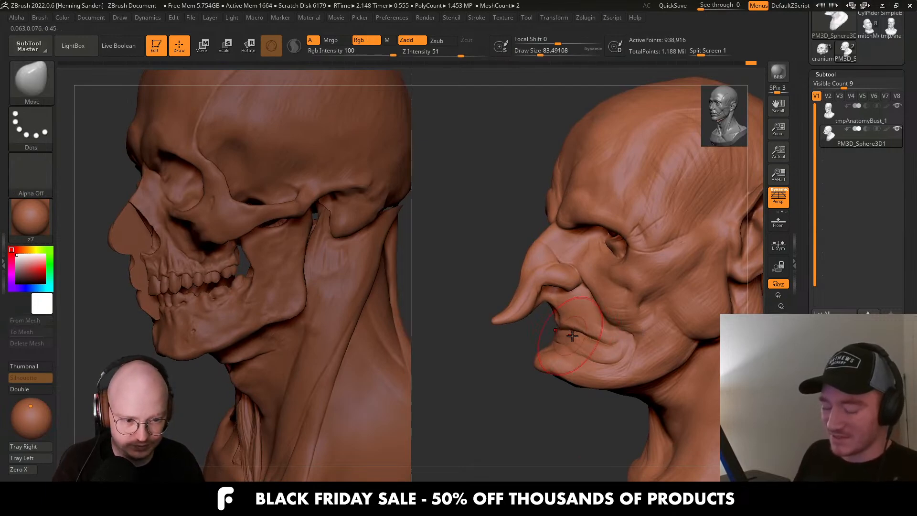
mouse_move(583, 340)
right_down()
mouse_move(565, 328)
mouse_move(571, 334)
right_up()
key(])
key(])
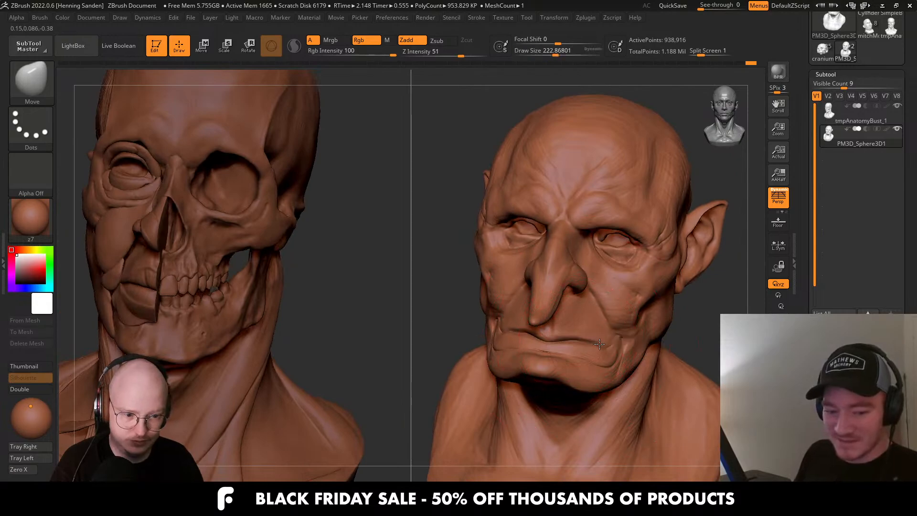
drag(600, 344, 597, 359)
mouse_move(603, 334)
right_down()
mouse_move(556, 333)
mouse_move(572, 330)
right_up()
key([)
key([)
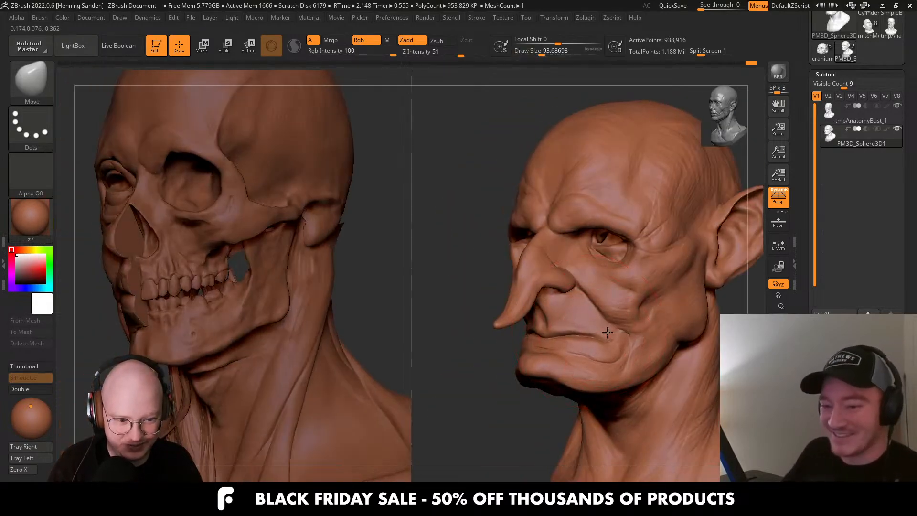
mouse_move(643, 332)
right_down()
mouse_move(635, 333)
mouse_move(645, 310)
right_up()
Refine the curve of the nose bridge and lift the nose tip in profile with the Move brush at draw sizes of about 94 to 108.
mouse_move(645, 311)
right_down()
mouse_move(729, 313)
mouse_move(638, 308)
mouse_move(632, 330)
mouse_move(598, 315)
mouse_move(585, 339)
right_up()
drag(527, 307, 532, 318)
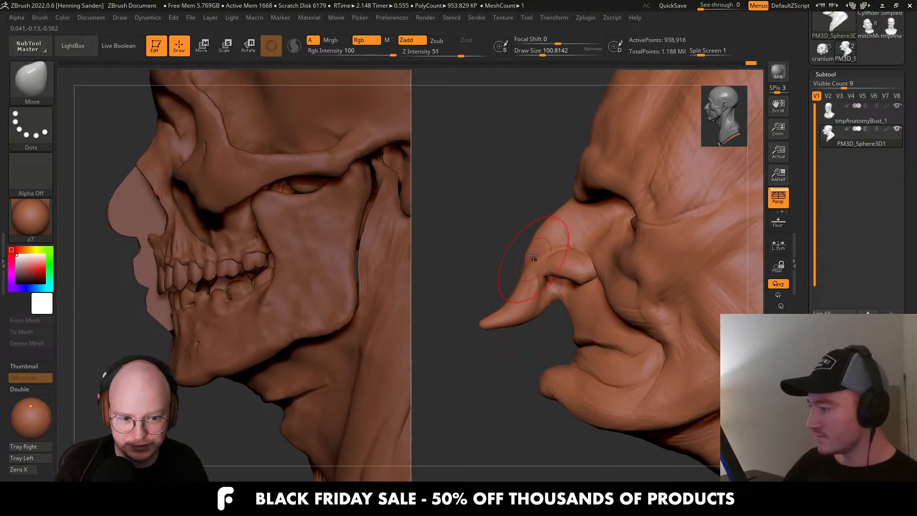
key(s)
mouse_move(543, 233)
mouse_down()
mouse_move(546, 225)
mouse_move(536, 239)
mouse_up()
key(s)
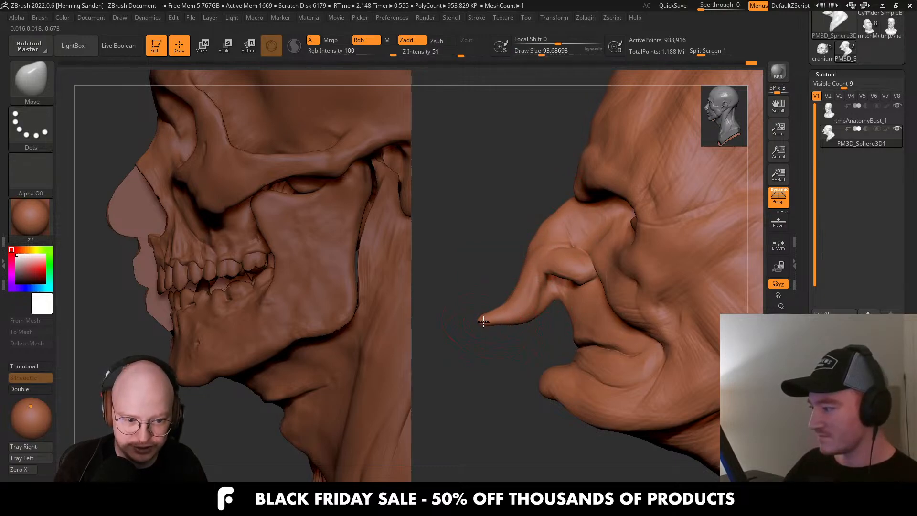
key(s)
drag(483, 321, 479, 318)
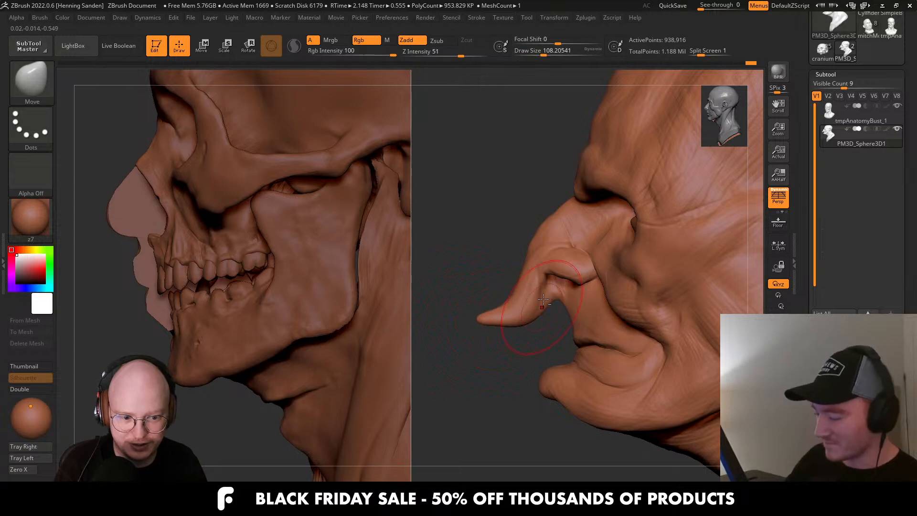
Pull the long nose tip back in profile with the Move brush at a draw size of about 128.
key(f)
key(s)
drag(612, 338, 590, 340)
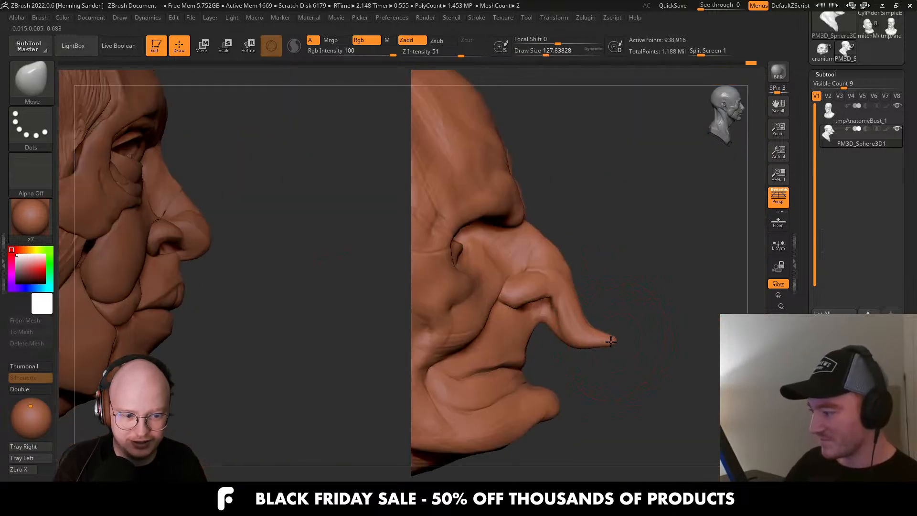
key(bracketleft)
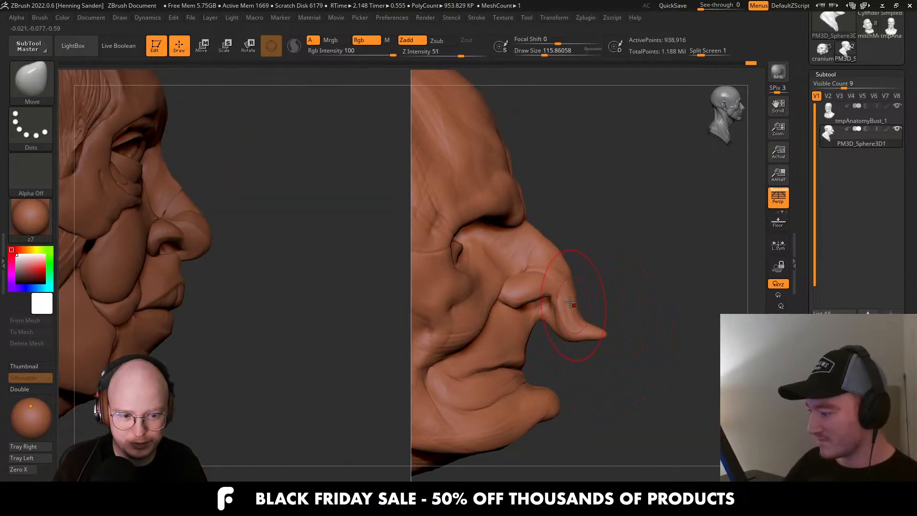
Refine the nostril opening, nose wing and underside of the nose tip with the Move brush at draw sizes of about 46 to 104.
key(bracketleft)
key(bracketleft)
key(bracketleft)
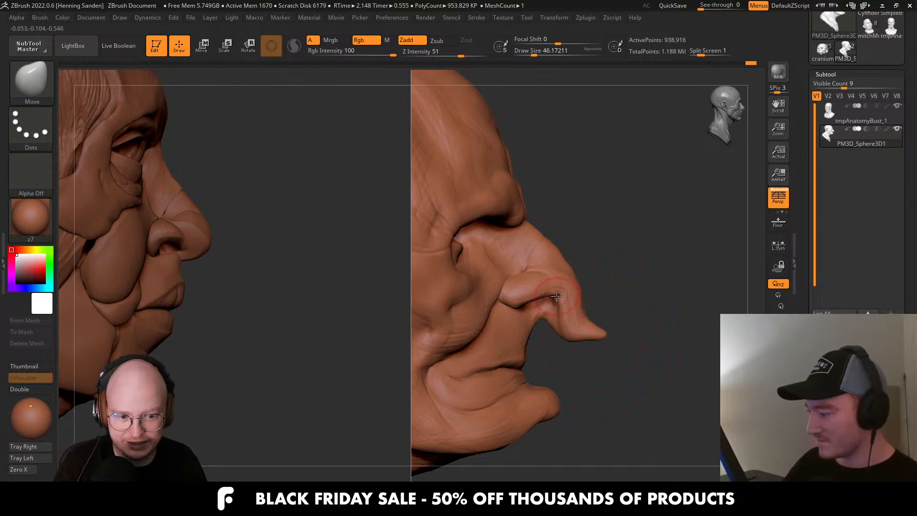
right_drag(573, 301, 597, 317)
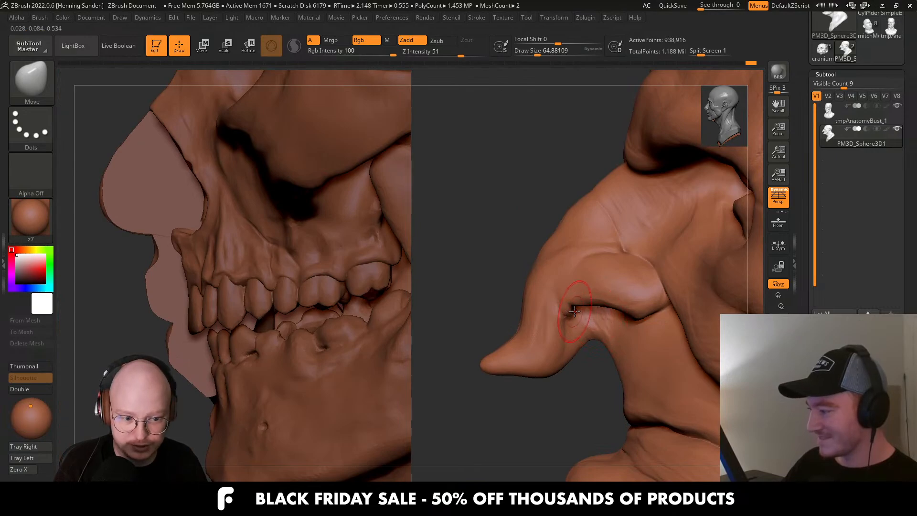
key(s)
drag(586, 306, 650, 307)
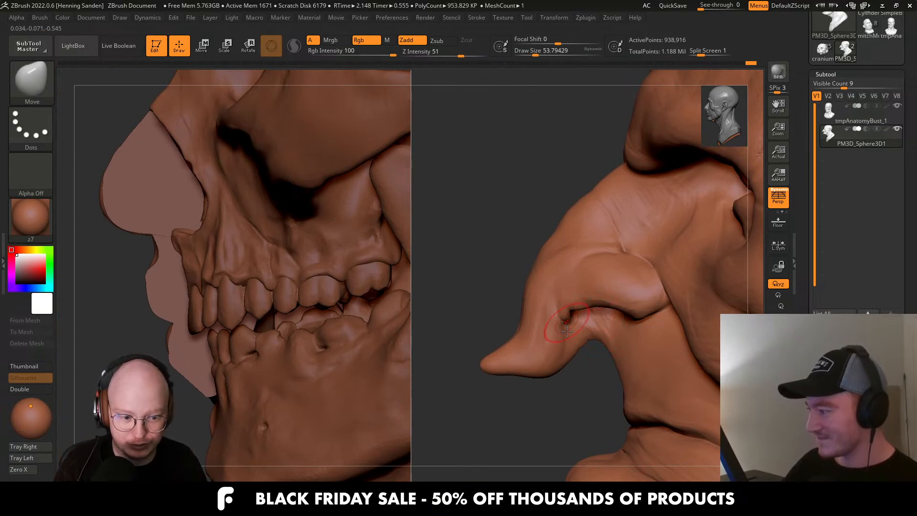
mouse_move(505, 354)
mouse_down()
mouse_move(483, 349)
mouse_move(512, 364)
mouse_up()
key(s)
mouse_move(563, 321)
right_down()
mouse_move(594, 262)
mouse_move(627, 342)
right_up()
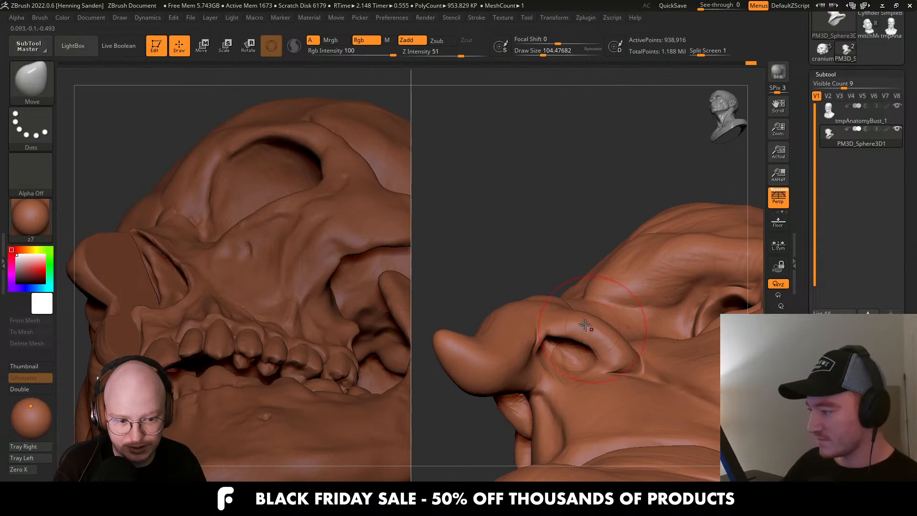
mouse_move(565, 312)
right_down()
mouse_move(543, 230)
mouse_move(568, 394)
mouse_move(538, 379)
mouse_move(555, 310)
mouse_move(629, 331)
mouse_move(604, 337)
mouse_move(622, 312)
mouse_move(605, 332)
mouse_move(507, 313)
mouse_move(516, 344)
right_up()
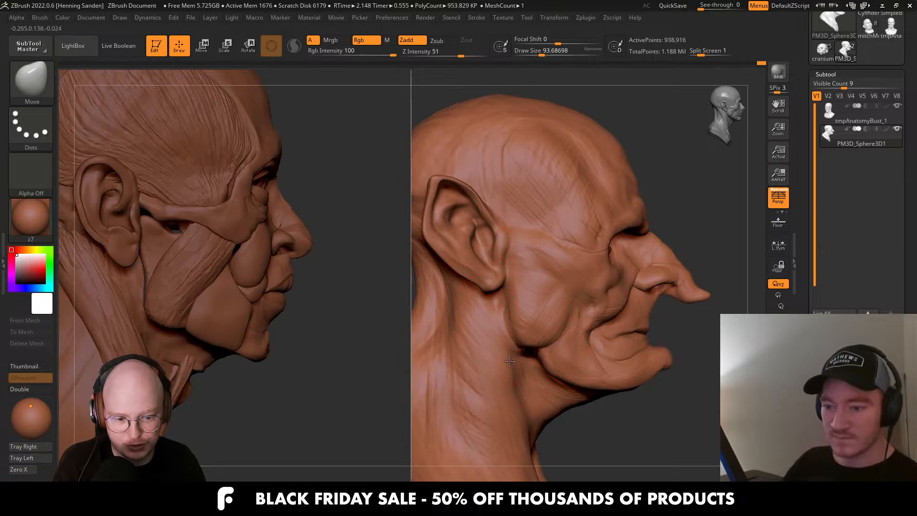
Adjust the nose tip and bridge contour in profile with the Move brush at draw sizes of about 68 to 54.
mouse_move(509, 362)
alt+right_down()
mouse_move(602, 336)
mouse_move(607, 396)
mouse_move(595, 322)
alt+right_up()
key(s)
mouse_move(594, 322)
mouse_down()
mouse_move(584, 318)
mouse_move(601, 326)
mouse_up()
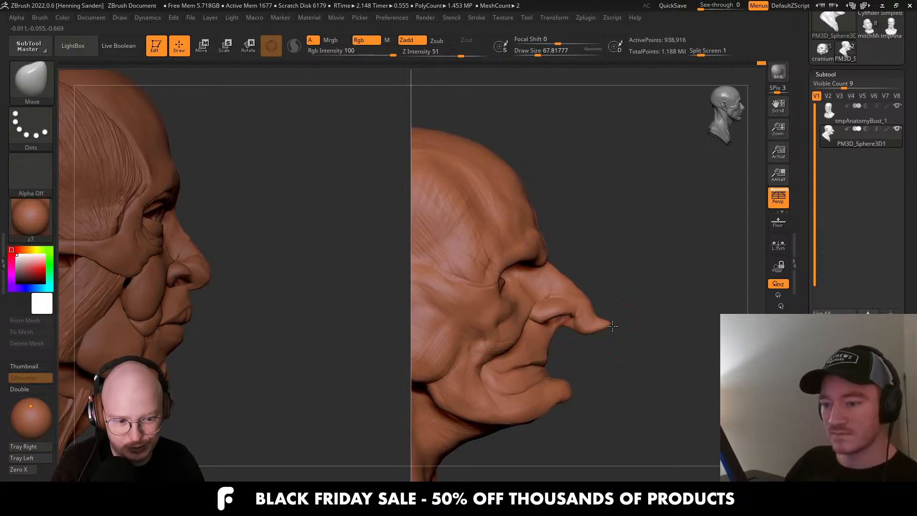
key(bracketleft)
mouse_move(555, 337)
right_down()
mouse_move(580, 379)
mouse_move(574, 348)
right_up()
mouse_move(512, 296)
right_down()
mouse_move(580, 328)
mouse_move(571, 344)
mouse_move(598, 301)
right_up()
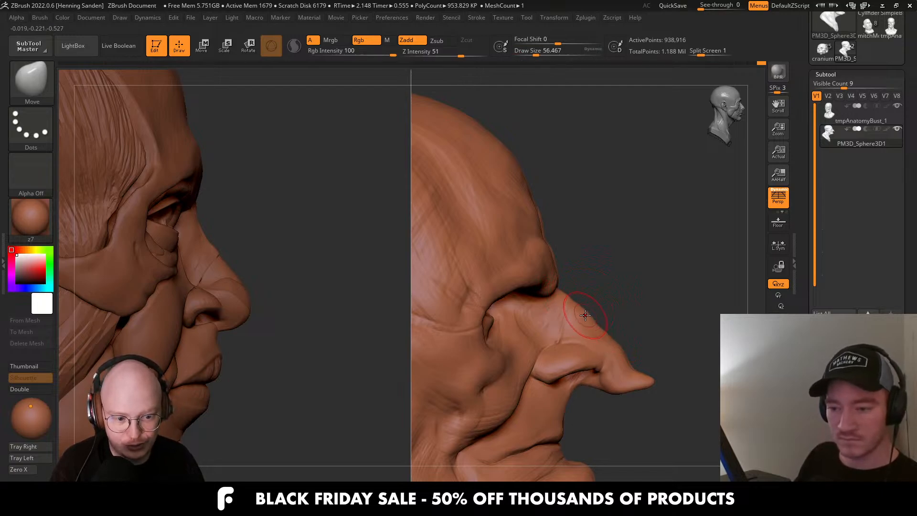
right_drag(583, 316, 513, 298)
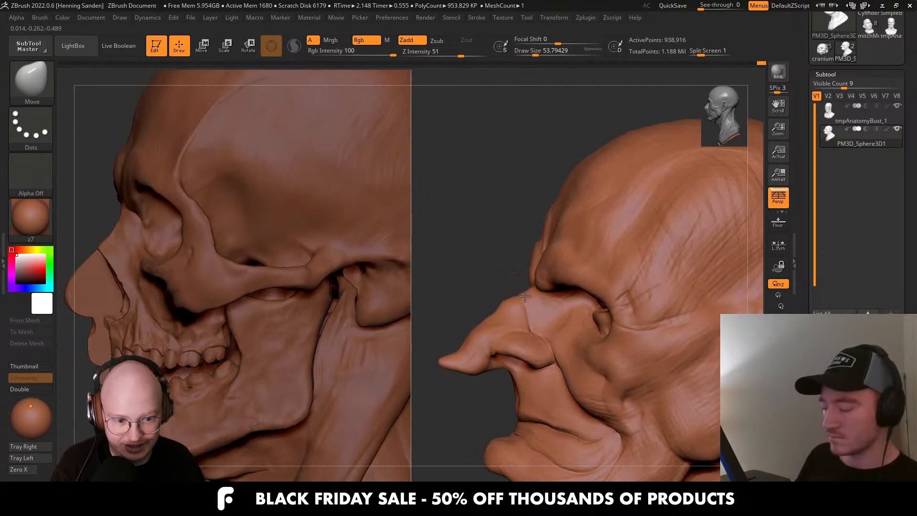
Adjust the side forms of the head around the ear with the Move brush at a draw size of about 62.
mouse_move(519, 304)
right_down()
mouse_move(505, 306)
mouse_move(556, 345)
mouse_move(631, 332)
mouse_move(623, 302)
mouse_move(640, 309)
mouse_move(645, 290)
mouse_move(660, 306)
right_up()
key(s)
key(s)
drag(623, 336, 629, 336)
key(s)
mouse_move(630, 335)
right_down()
mouse_move(589, 335)
mouse_move(652, 311)
mouse_move(587, 302)
right_up()
key(s)
click(586, 357)
key(s)
drag(586, 304, 573, 304)
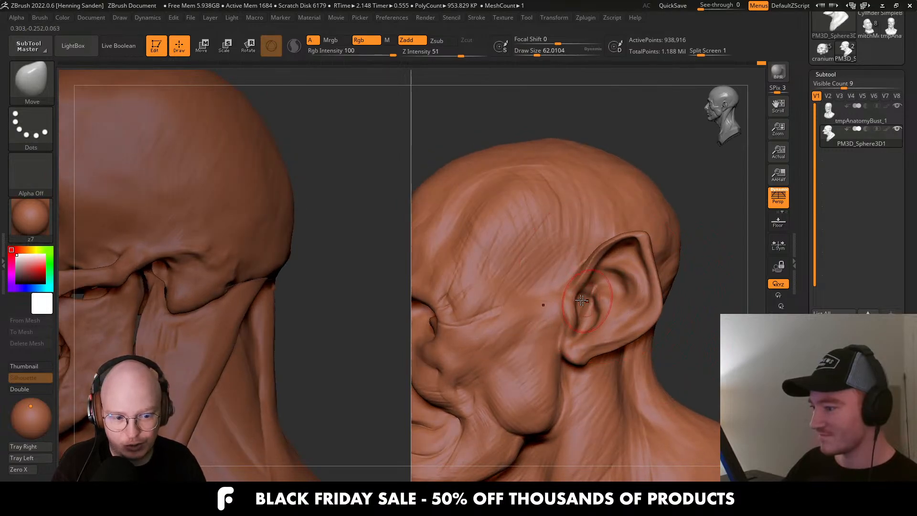
Build up the upper inner fold of the ear with ClayBuildup at draw sizes of about 62 to 49.
mouse_move(584, 301)
right_down()
mouse_move(540, 302)
mouse_move(591, 306)
right_up()
key(b)
click(560, 99)
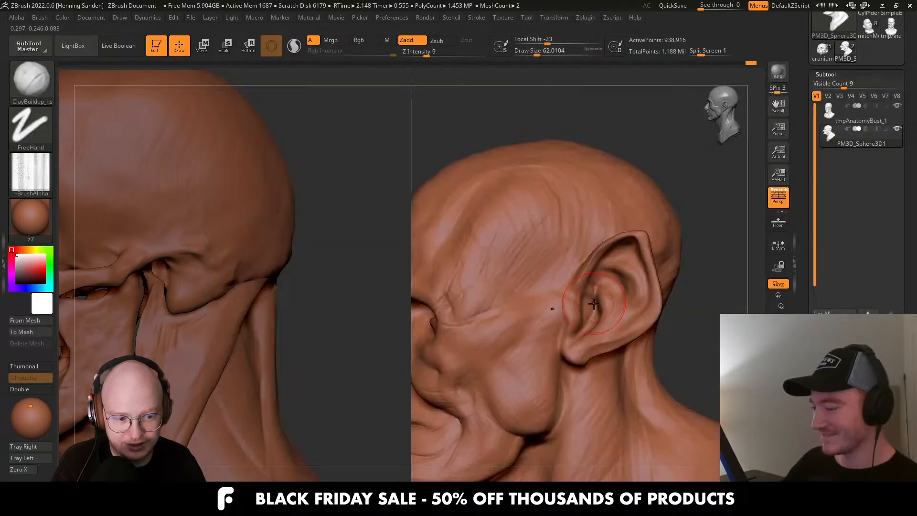
key(s)
drag(594, 304, 587, 295)
key(s)
right_drag(571, 303, 615, 312)
alt+right_drag(599, 372, 561, 282)
mouse_move(577, 313)
right_down()
mouse_move(632, 308)
mouse_move(621, 271)
mouse_move(600, 261)
right_up()
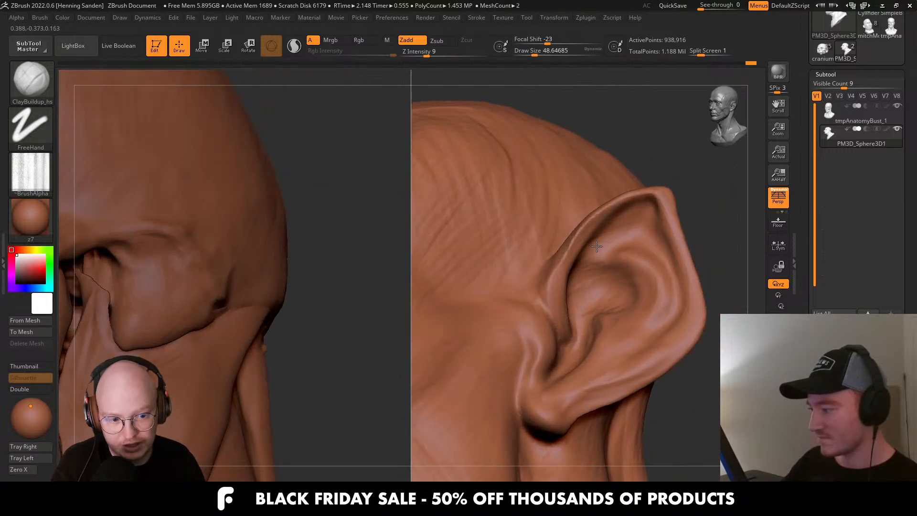
right_drag(612, 222, 655, 254)
drag(658, 270, 616, 248)
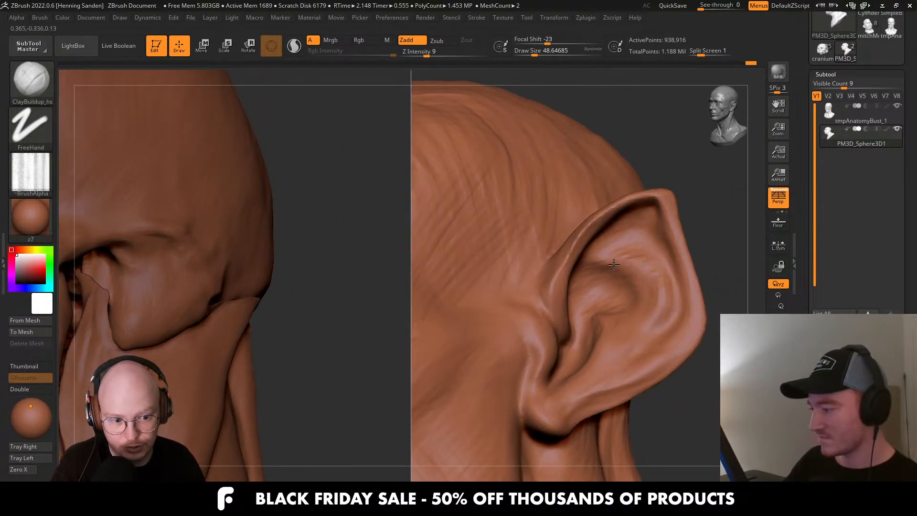
Shape the ear's inner ridge and carve the hollow beneath it with ClayBuildup at a draw size of about 49.
mouse_move(613, 256)
right_down()
mouse_move(616, 264)
mouse_move(596, 269)
right_up()
drag(603, 269, 584, 301)
right_drag(588, 292, 613, 294)
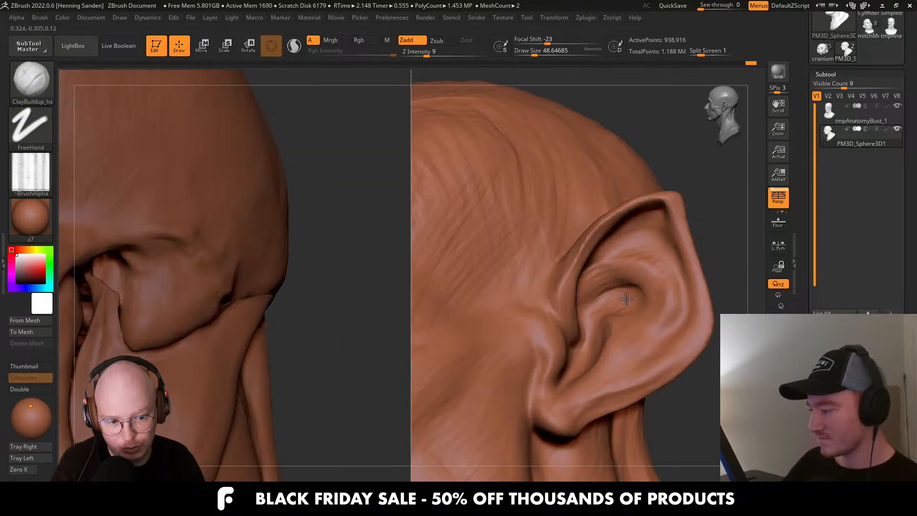
alt+drag(592, 290, 631, 289)
right_drag(611, 306, 605, 330)
mouse_move(604, 339)
alt+mouse_down()
mouse_move(598, 356)
mouse_move(612, 370)
mouse_move(633, 347)
mouse_move(632, 368)
alt+mouse_up()
Define the curved inner ridge and the groove along the lower rim of the ear with ClayBuildup at a draw size of about 35.
key([)
right_drag(633, 368, 638, 341)
drag(643, 350, 658, 333)
mouse_move(659, 306)
right_down()
mouse_move(661, 281)
mouse_move(671, 306)
right_up()
mouse_move(672, 327)
mouse_down()
mouse_move(669, 292)
mouse_move(669, 340)
mouse_up()
right_drag(670, 336, 670, 353)
drag(651, 350, 633, 369)
right_drag(630, 368, 625, 388)
alt+drag(646, 390, 617, 402)
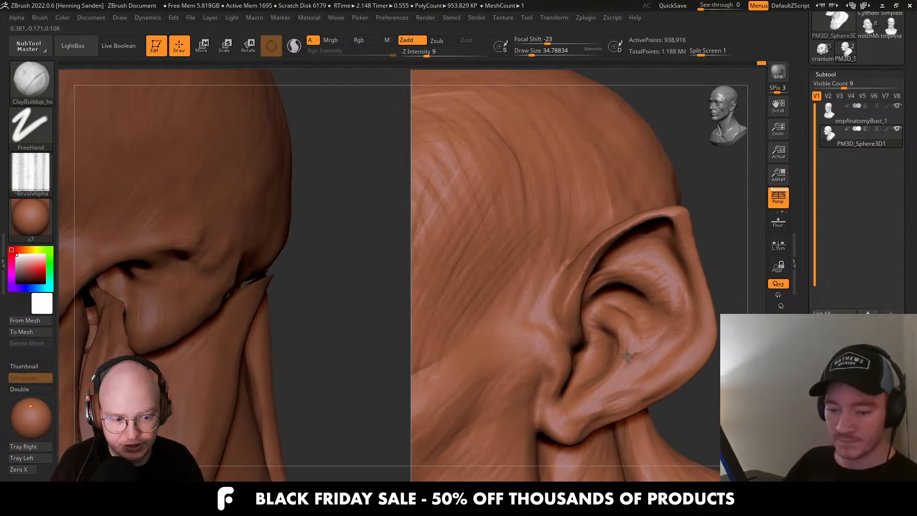
Build up the middle of the inner ear with ClayBuildup at a draw size of about 39 and smooth its upper hollow.
alt+right_drag(632, 371, 628, 333)
key(])
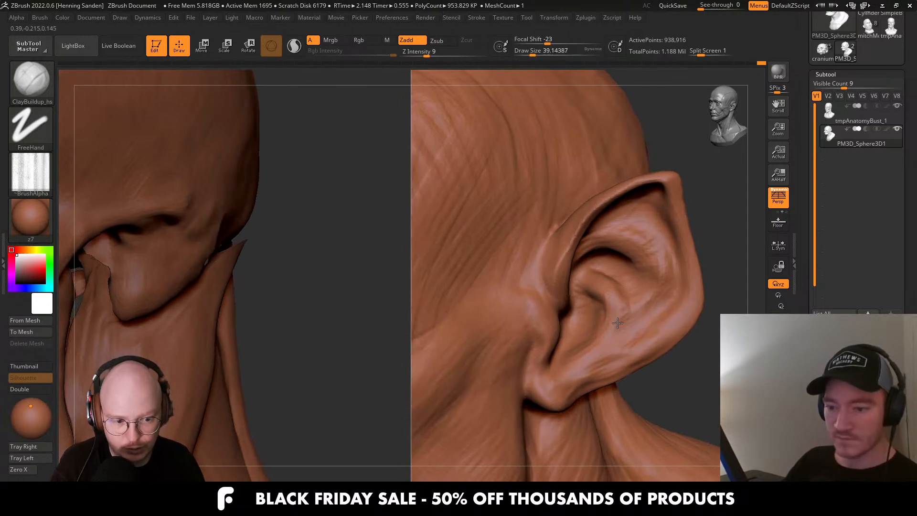
right_drag(598, 267, 596, 274)
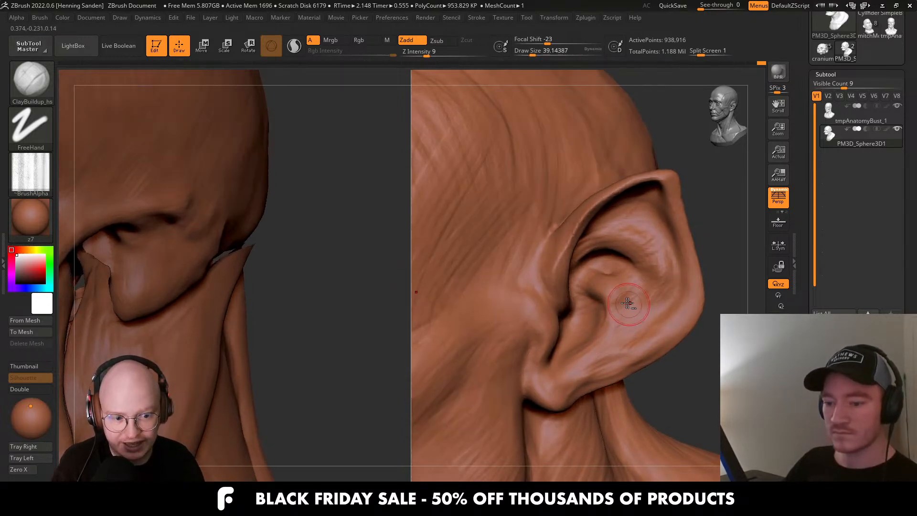
drag(628, 303, 612, 283)
right_drag(613, 275, 593, 258)
key(shift)
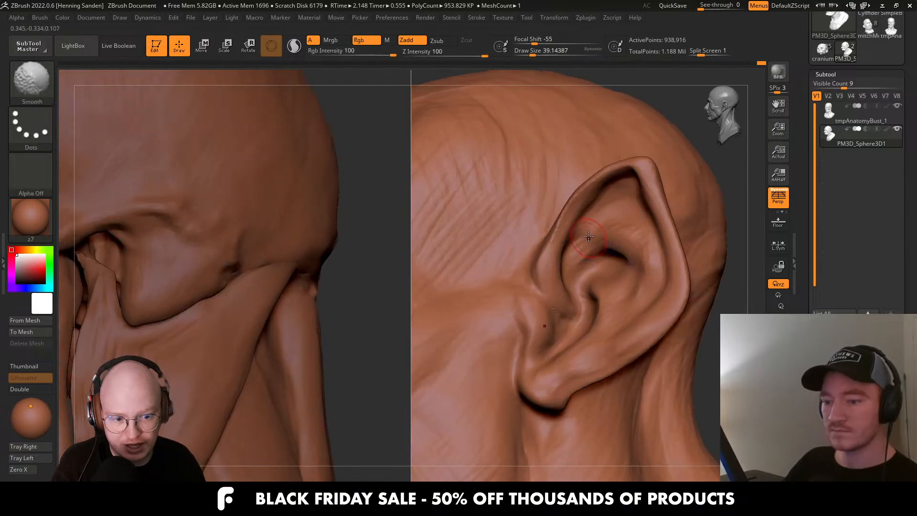
shift+drag(592, 258, 584, 251)
Sculpt the front ridge and deepen the ear canal hollow with ClayBuildup at draw sizes of about 31 to 29.
right_drag(593, 277, 577, 285)
drag(581, 285, 577, 279)
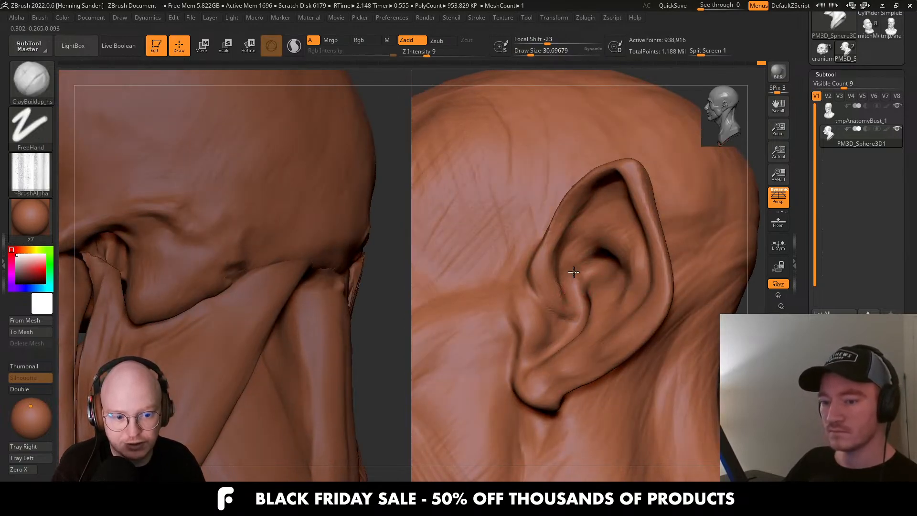
right_drag(575, 289, 563, 316)
key(s)
drag(562, 317, 550, 342)
right_drag(560, 334, 569, 335)
key(s)
drag(569, 334, 566, 334)
drag(558, 328, 567, 336)
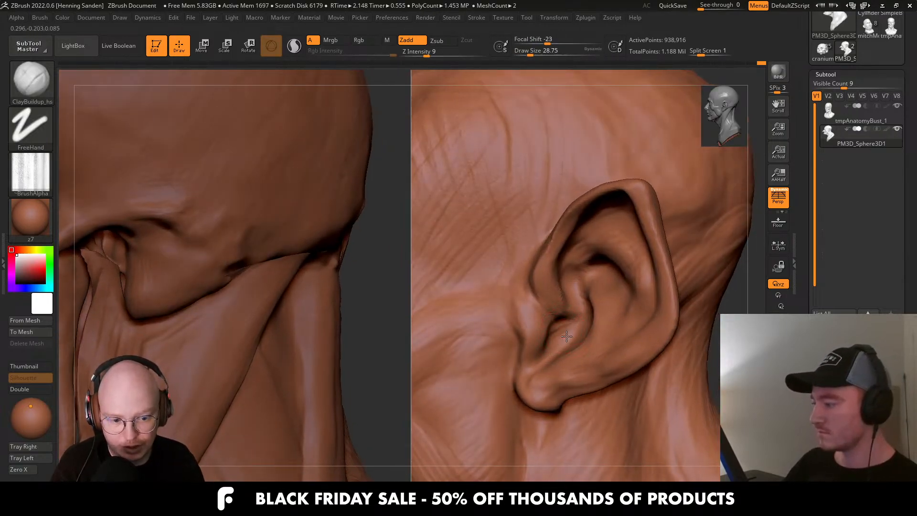
mouse_move(556, 329)
right_down()
mouse_move(584, 348)
mouse_move(551, 332)
right_up()
right_drag(531, 363, 535, 382)
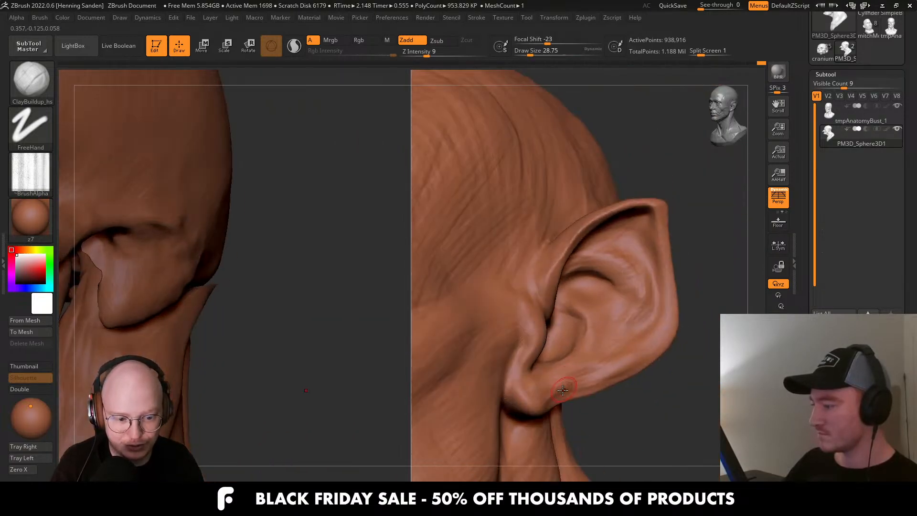
Build up the earlobe and its transition into the lower ear with ClayBuildup at draw sizes of about 59 and 31.
key(s)
drag(553, 391, 530, 406)
right_drag(542, 397, 558, 385)
key(s)
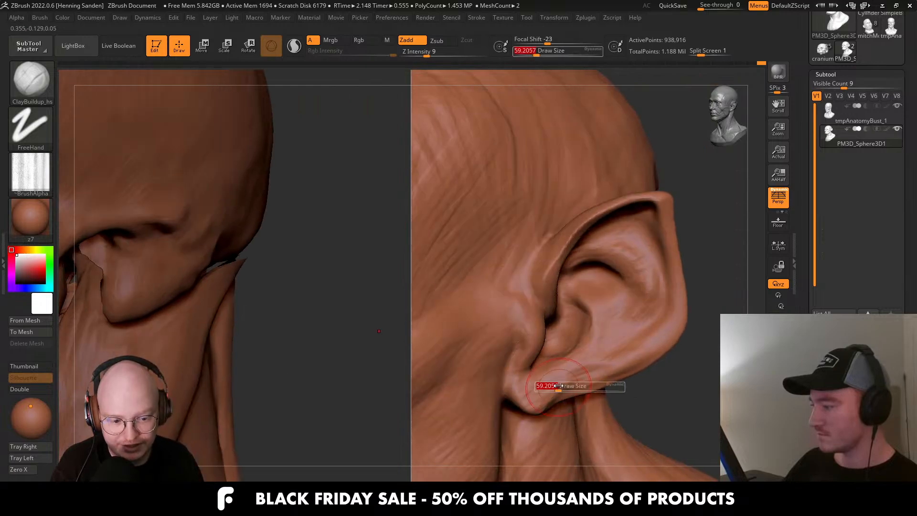
drag(561, 389, 600, 356)
right_drag(574, 365, 603, 341)
key(s)
drag(603, 341, 602, 344)
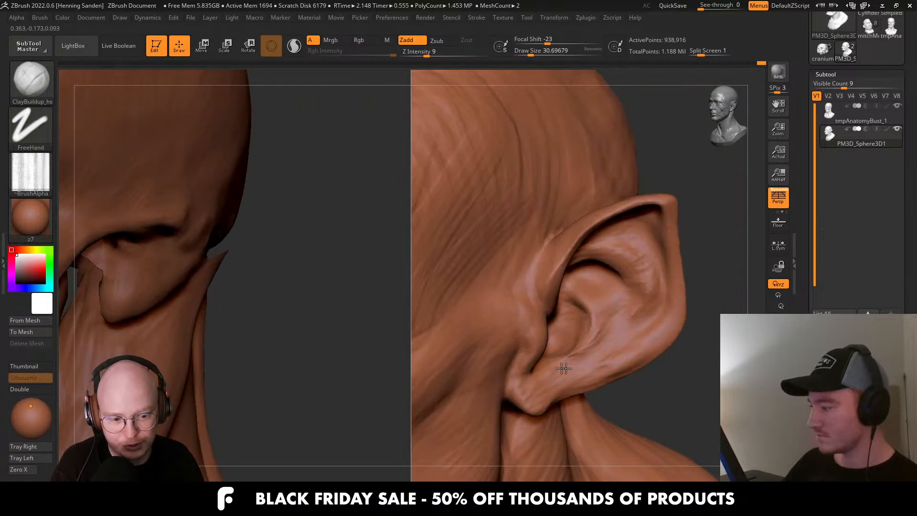
mouse_move(564, 367)
right_down()
mouse_move(600, 342)
mouse_move(597, 351)
right_up()
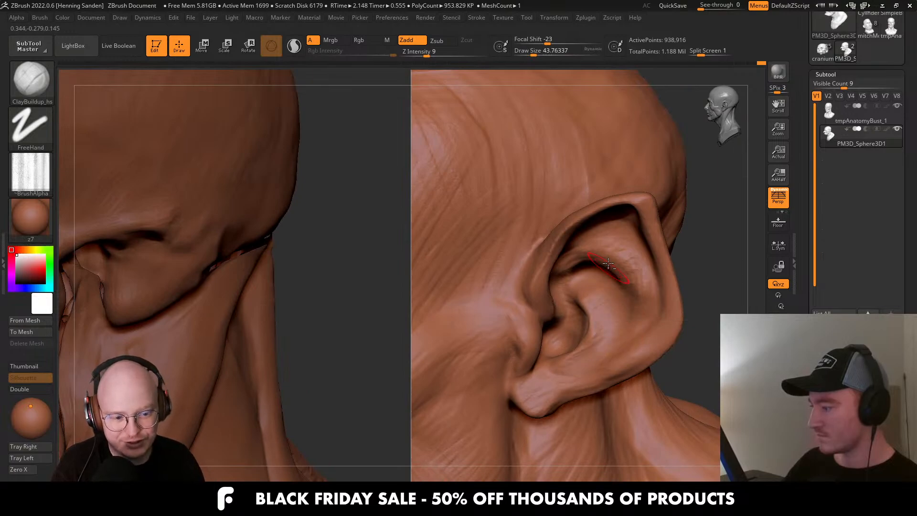
Detail the wrinkles at the outer eye corner and temple with ClayBuildup at draw sizes of about 23 to 31.
key(f)
right_drag(629, 273, 662, 274)
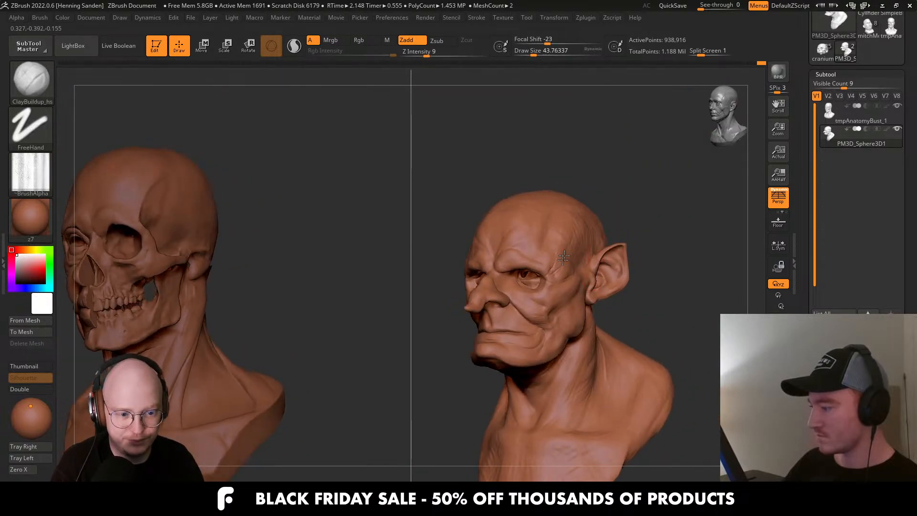
mouse_move(597, 268)
ctrl+right_down()
mouse_move(564, 306)
mouse_move(585, 287)
mouse_move(615, 307)
ctrl+right_up()
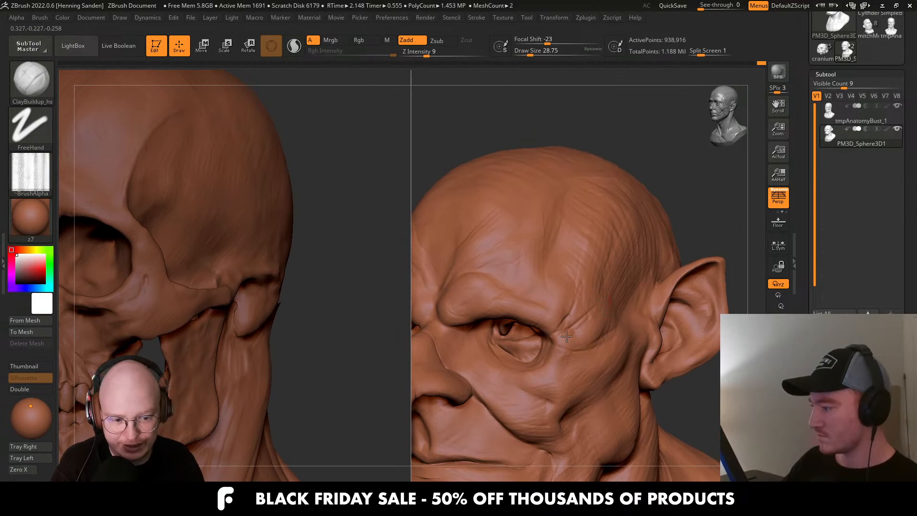
key(s)
key(s)
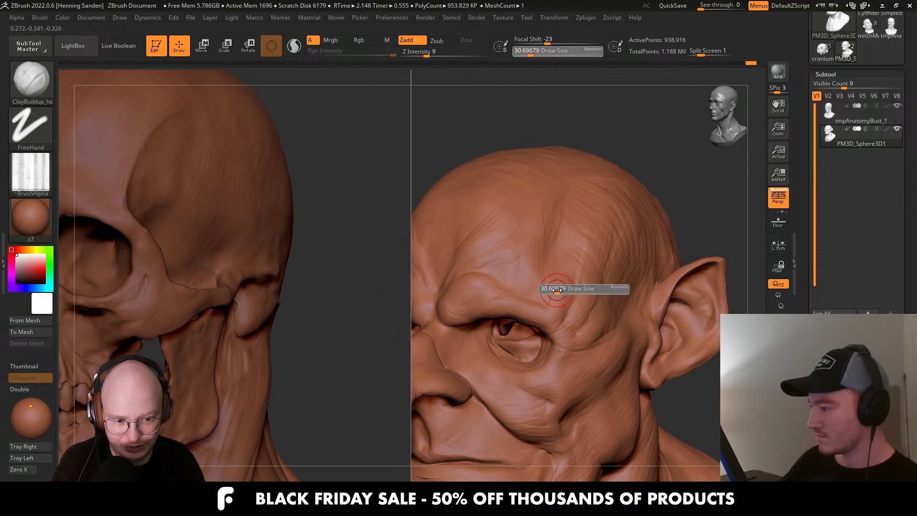
drag(556, 288, 558, 289)
key(bracketleft)
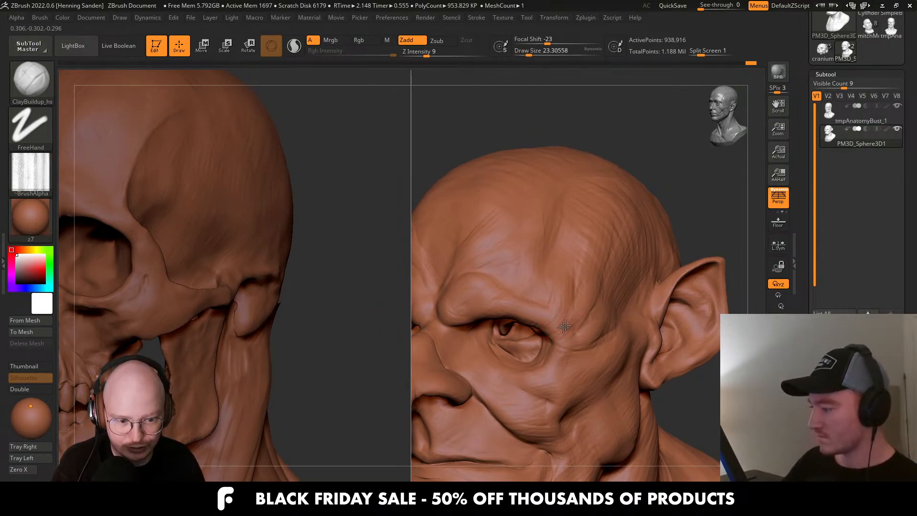
mouse_move(581, 299)
right_down()
mouse_move(535, 291)
mouse_move(566, 279)
mouse_move(562, 297)
mouse_move(403, 189)
mouse_move(392, 125)
right_up()
mouse_move(565, 320)
alt+right_down()
mouse_move(614, 305)
mouse_move(581, 280)
mouse_move(595, 334)
alt+right_up()
mouse_move(550, 267)
right_down()
mouse_move(534, 307)
mouse_move(549, 333)
right_up()
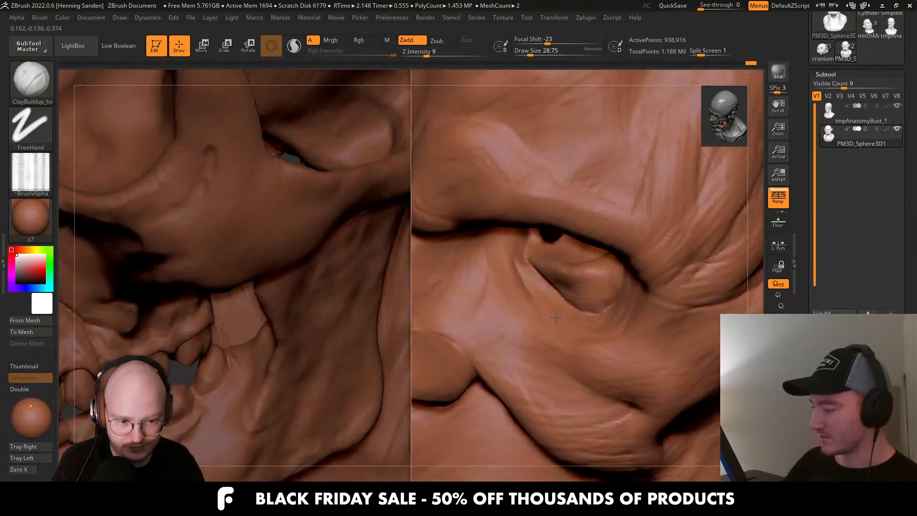
right_drag(498, 283, 518, 236)
mouse_move(445, 259)
right_down()
mouse_move(497, 272)
mouse_move(519, 267)
right_up()
Reshape the eye area from the front with the Move brush at a draw size of about 136.
key(b)
key(m)
key(v)
mouse_move(634, 350)
mouse_down()
mouse_move(618, 365)
mouse_move(613, 335)
mouse_up()
key(s)
drag(603, 303, 613, 305)
mouse_move(613, 306)
right_down()
mouse_move(578, 286)
mouse_move(567, 232)
mouse_move(643, 272)
mouse_move(611, 278)
right_up()
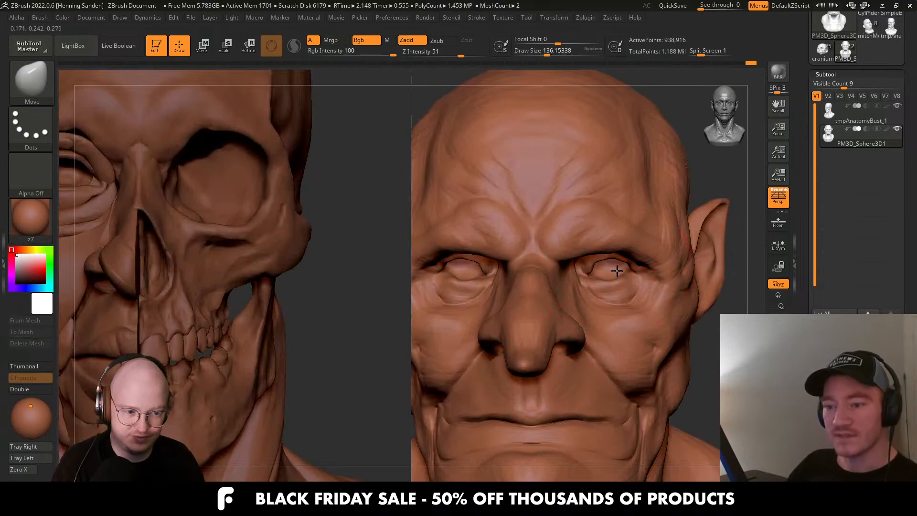
drag(617, 271, 594, 268)
Adjust the facial proportions around the eyes with the Move brush at draw sizes of about 116 to 71.
ctrl+right_drag(593, 268, 591, 222)
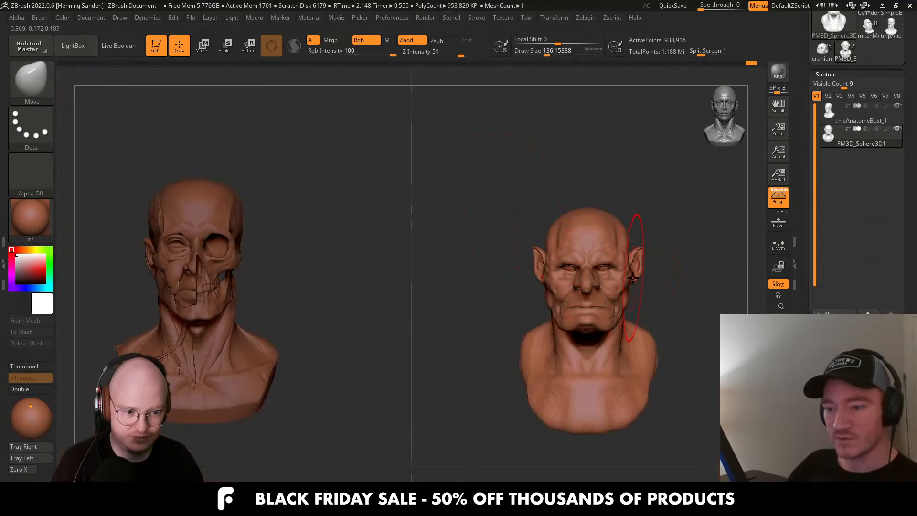
mouse_move(661, 261)
right_down()
mouse_move(593, 287)
mouse_move(579, 272)
mouse_move(582, 222)
mouse_move(564, 248)
mouse_move(536, 262)
mouse_move(547, 274)
right_up()
key(s)
drag(546, 274, 543, 274)
mouse_move(542, 275)
ctrl+right_down()
mouse_move(551, 229)
mouse_move(571, 309)
ctrl+right_up()
key(s)
drag(571, 311, 575, 310)
key(s)
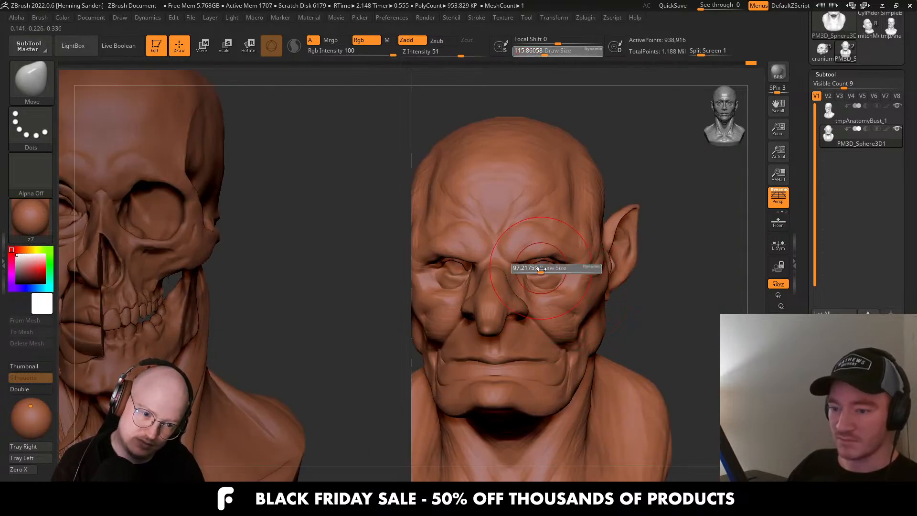
drag(544, 270, 546, 271)
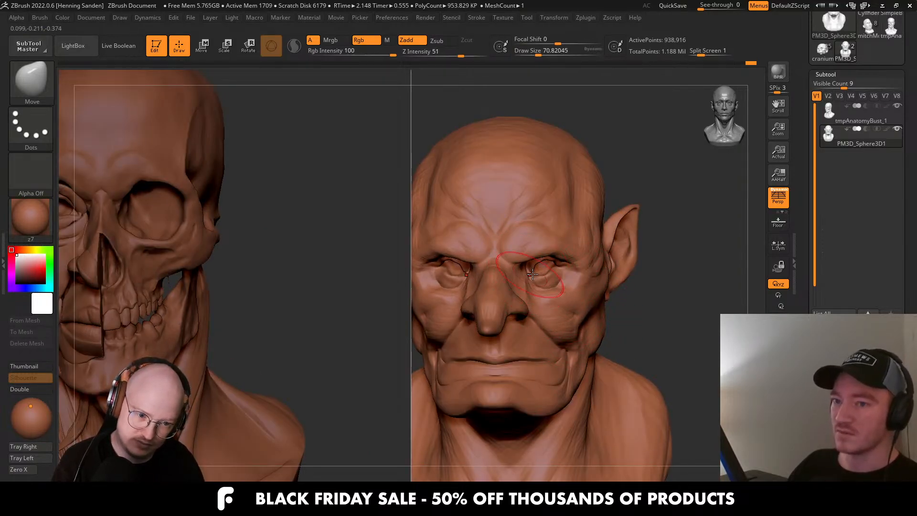
Adjust the area between the nose and inner eye with the Move brush at a draw size of about 83.
mouse_move(533, 275)
ctrl+right_down()
mouse_move(522, 241)
mouse_move(540, 237)
mouse_move(592, 351)
ctrl+right_up()
key(s)
drag(550, 290, 527, 283)
key(s)
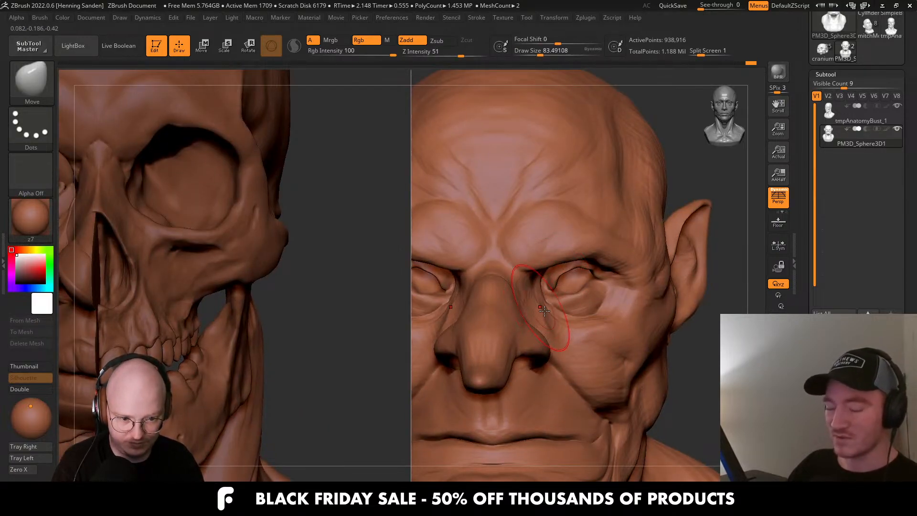
right_drag(544, 310, 502, 295)
key(ctrl+z)
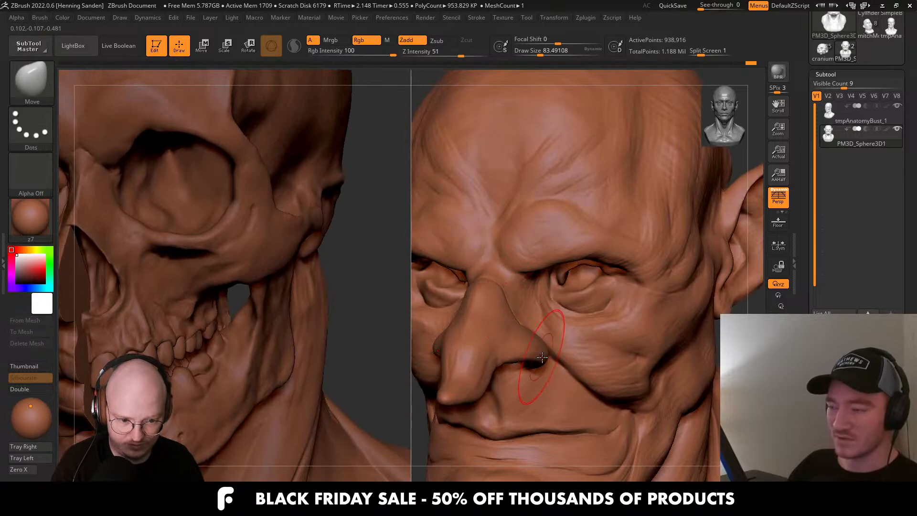
Reshape the transition from the nostril wing into the cheek with the Move brush at a draw size of about 101.
key(s)
drag(532, 353, 524, 351)
mouse_move(524, 352)
right_down()
mouse_move(571, 356)
mouse_move(507, 340)
right_up()
key(s)
drag(530, 338, 525, 339)
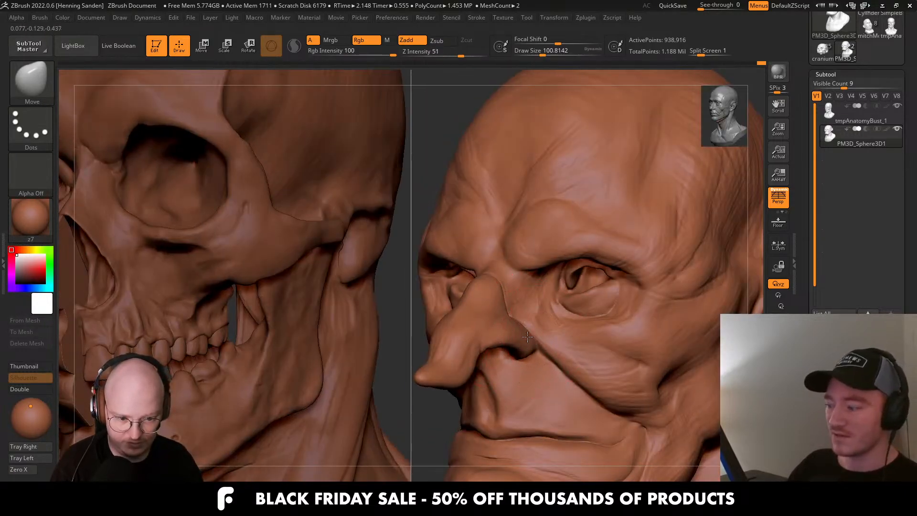
right_drag(568, 343, 535, 344)
key(s)
drag(541, 344, 535, 344)
mouse_move(533, 337)
right_down()
mouse_move(571, 336)
mouse_move(535, 337)
right_up()
Carve fine creases beneath the eye and at its outer corner with DamStandard at a draw size of about 16.
alt+right_drag(603, 329, 575, 292)
right_drag(578, 301, 661, 348)
key(b)
key(d)
key(s)
key(s)
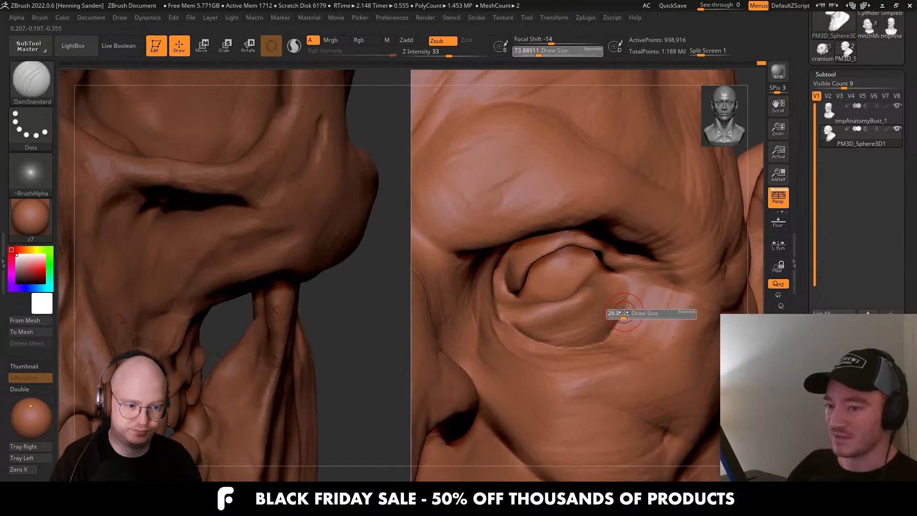
drag(628, 314, 618, 313)
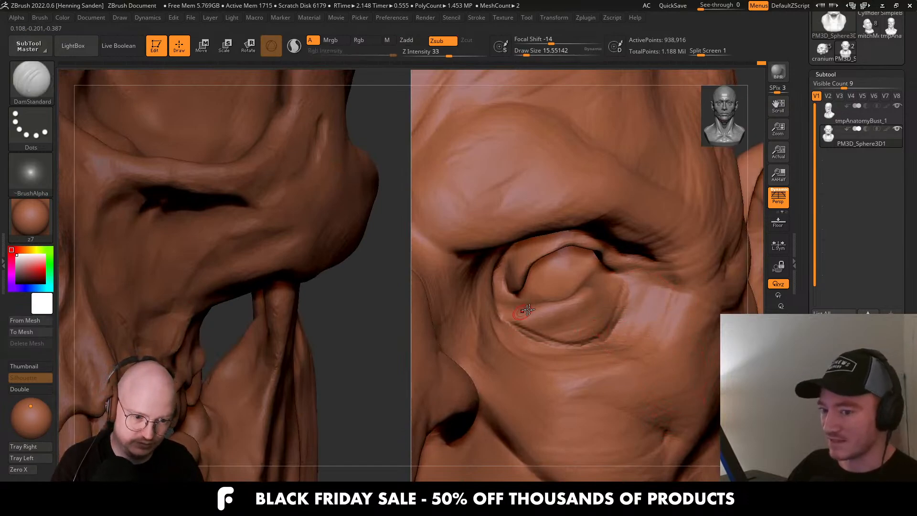
right_drag(528, 310, 501, 315)
mouse_move(681, 330)
right_down()
mouse_move(619, 317)
mouse_move(638, 299)
right_up()
right_drag(560, 313, 612, 279)
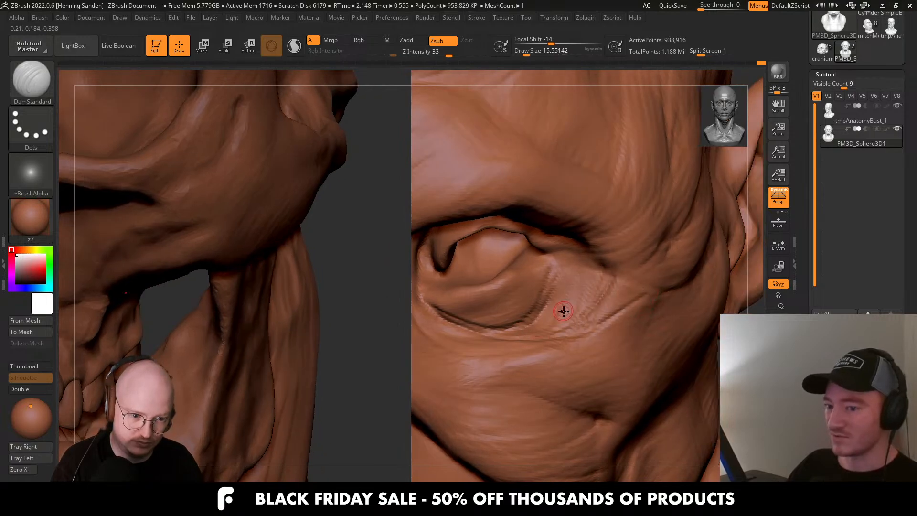
Refine the eyelids with the Move brush at a draw size of about 59 and ClayBuildup at about 59 to 39.
right_drag(563, 246, 587, 273)
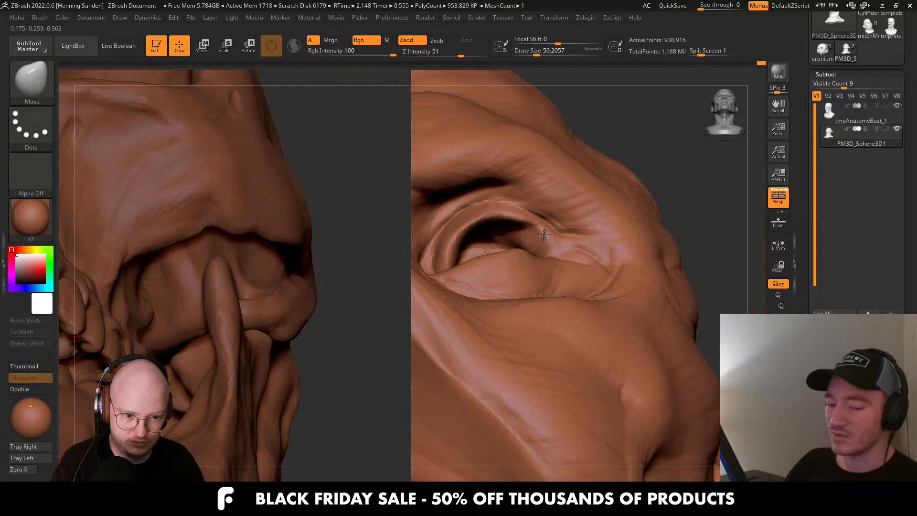
mouse_move(545, 235)
right_down()
mouse_move(536, 239)
mouse_move(511, 217)
right_up()
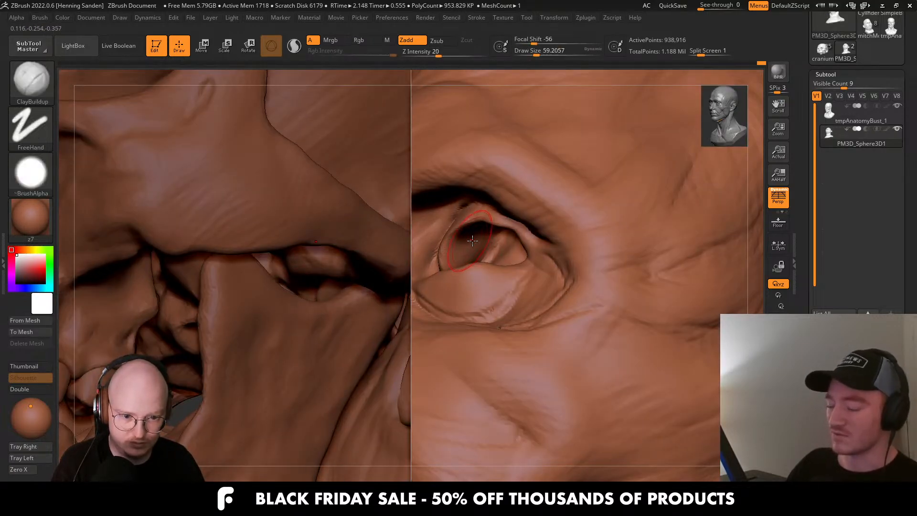
right_drag(482, 239, 468, 248)
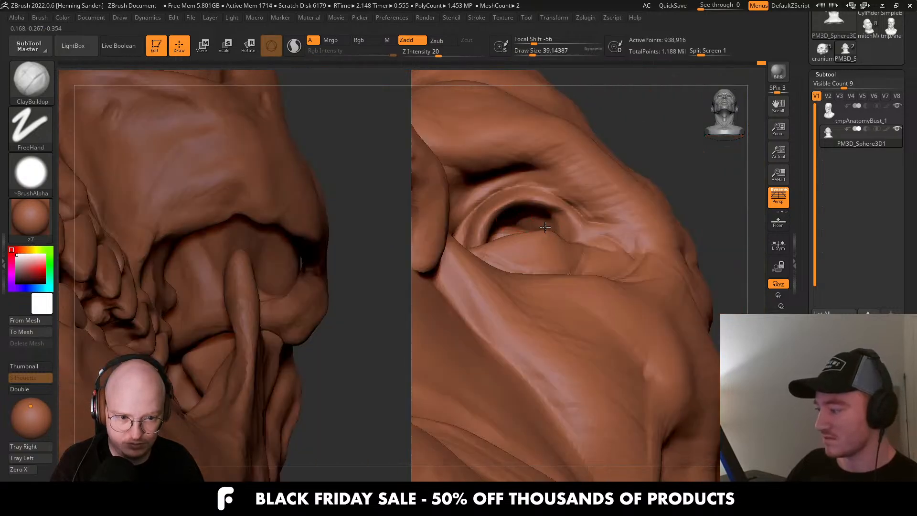
mouse_move(549, 223)
right_down()
mouse_move(534, 264)
mouse_move(544, 271)
mouse_move(509, 262)
mouse_move(502, 327)
right_up()
mouse_move(542, 309)
right_down()
mouse_move(601, 306)
mouse_move(539, 296)
mouse_move(546, 333)
mouse_move(549, 325)
mouse_move(584, 327)
mouse_move(527, 303)
mouse_move(516, 309)
right_up()
Reshape the inner eye corner and adjoining lids with the Move brush at a draw size of about 97.
key(b)
key(m)
key(v)
key(bracketright)
key(bracketright)
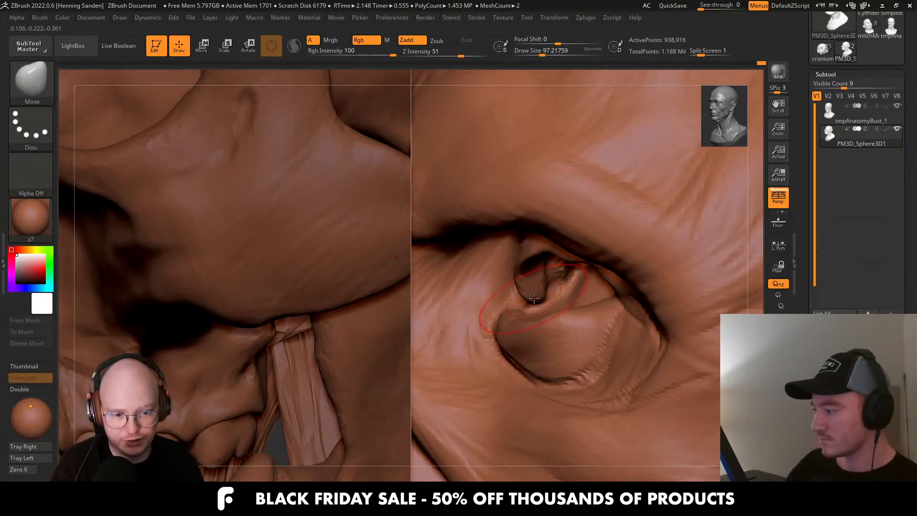
mouse_move(515, 309)
mouse_down()
mouse_move(509, 288)
mouse_move(498, 312)
mouse_up()
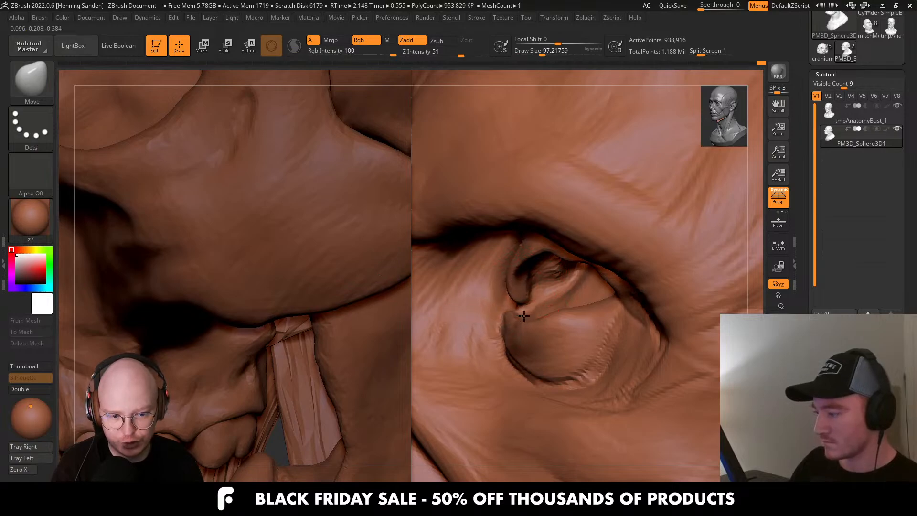
key(bracketleft)
key(bracketleft)
mouse_move(514, 313)
right_down()
mouse_move(507, 310)
mouse_move(526, 297)
mouse_move(522, 257)
mouse_move(548, 256)
mouse_move(514, 272)
mouse_move(584, 290)
right_up()
Swell the eye area with the Inflat brush at draw sizes of about 145 to 217.
key(s)
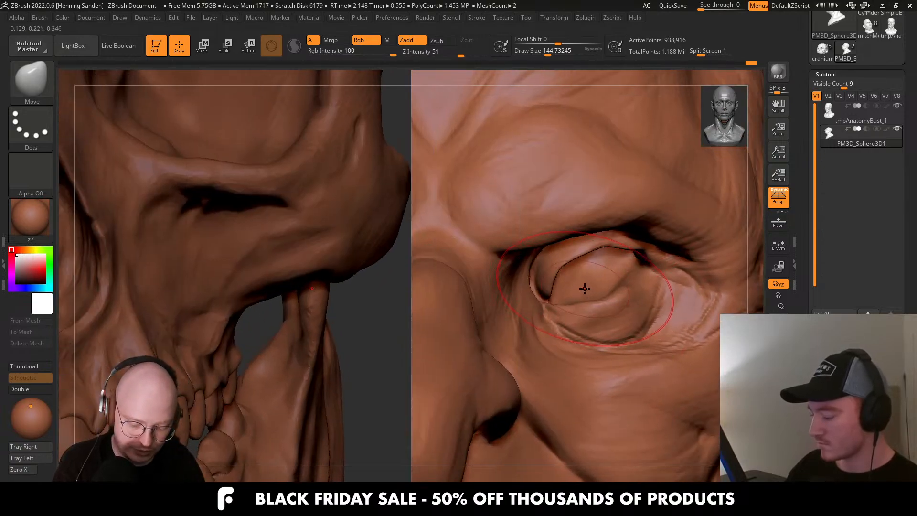
key(b)
key(i)
click(584, 288)
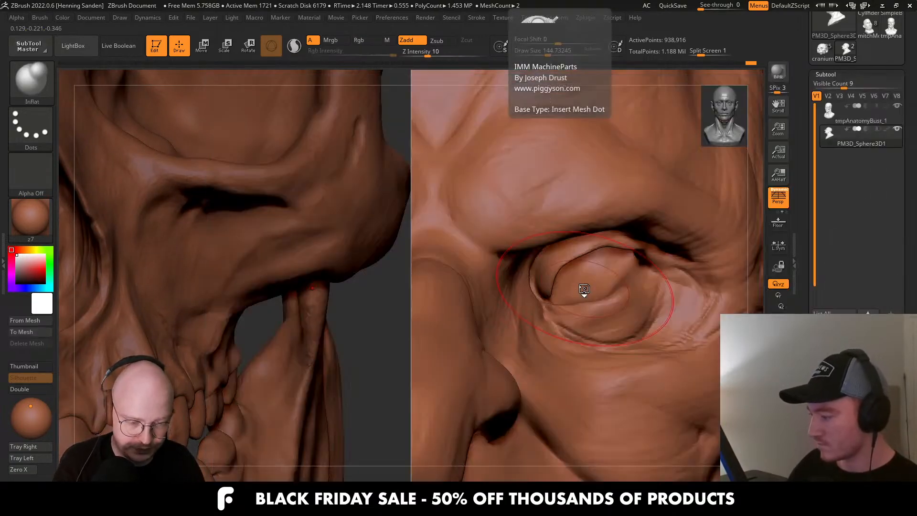
key(ctrl)
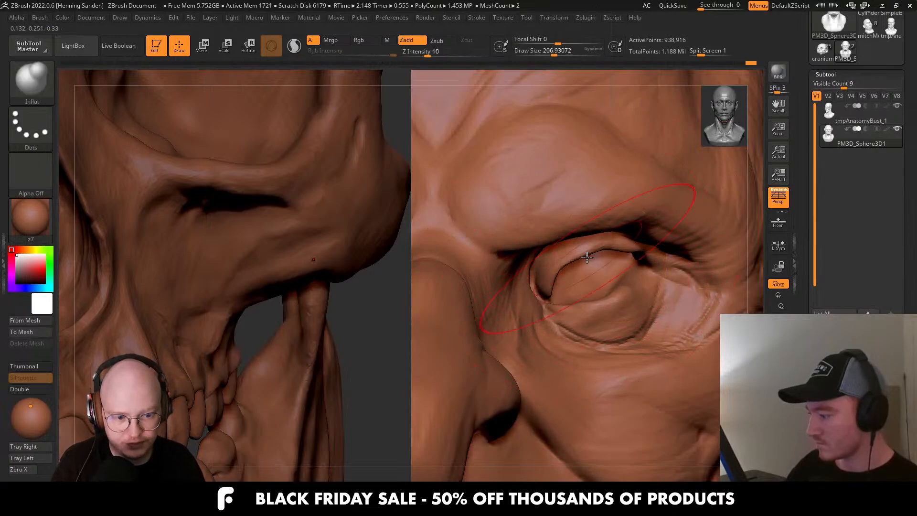
mouse_move(613, 258)
right_down()
mouse_move(523, 293)
mouse_move(546, 239)
mouse_move(536, 262)
right_up()
key(b)
key(i)
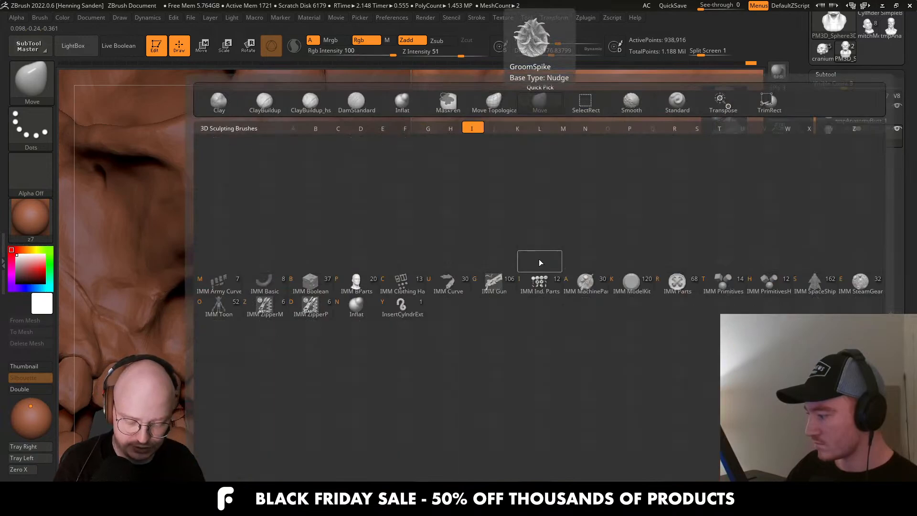
key(n)
right_drag(530, 263, 638, 251)
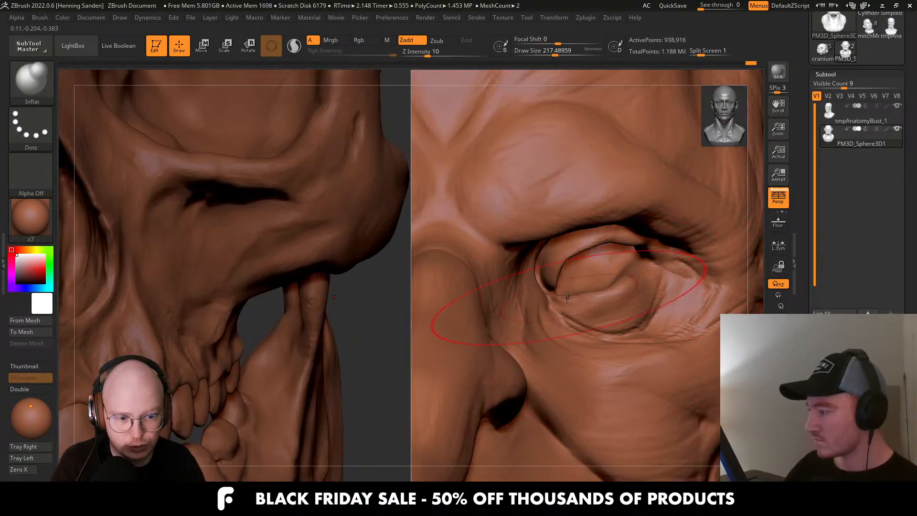
key(f)
ctrl+right_drag(568, 305, 573, 286)
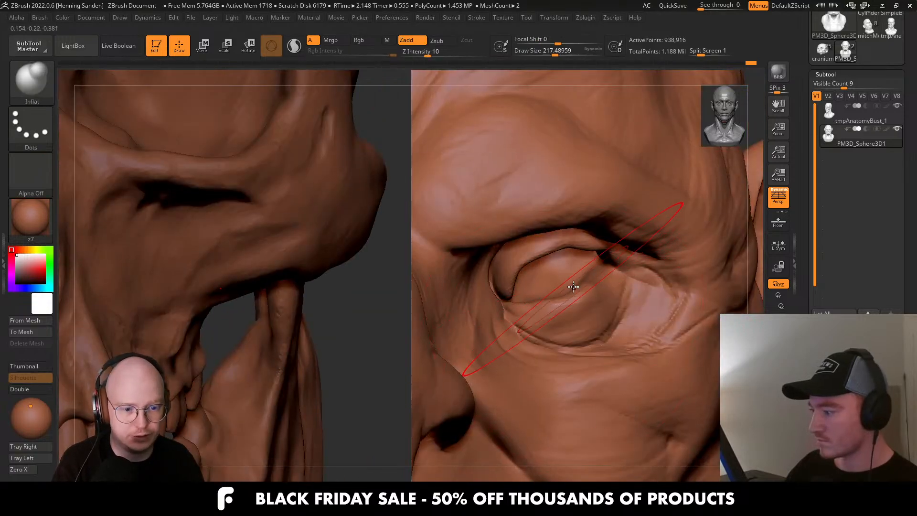
Adjust the inner eye corner and lids with the Move brush at draw sizes of about 77 and 74.
key(b)
key(c)
key(b)
key(b)
key(m)
key(v)
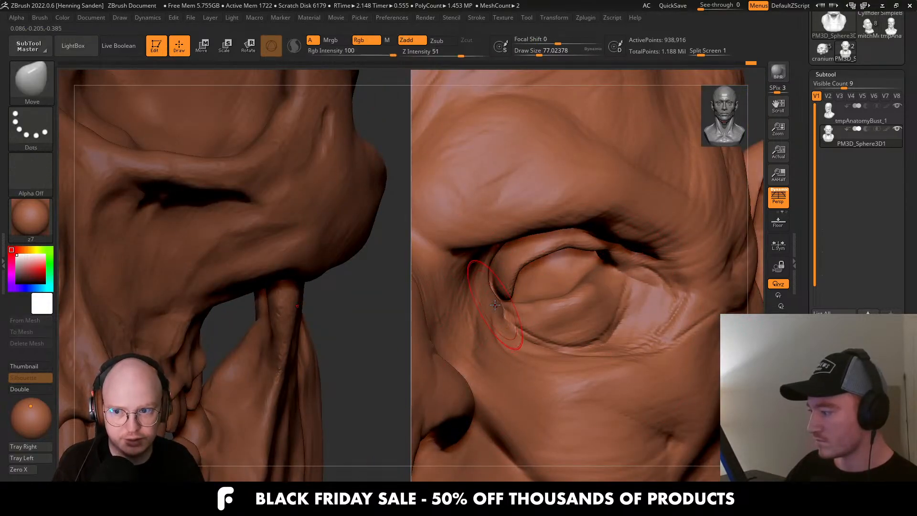
mouse_move(489, 308)
right_down()
mouse_move(498, 315)
mouse_move(513, 276)
mouse_move(548, 246)
mouse_move(596, 246)
mouse_move(606, 234)
mouse_move(620, 247)
mouse_move(572, 217)
mouse_move(592, 248)
mouse_move(560, 288)
mouse_move(589, 274)
right_up()
key(shift)
key(s)
key(shift)
mouse_move(591, 237)
ctrl+right_down()
mouse_move(600, 243)
mouse_move(586, 246)
mouse_move(593, 249)
mouse_move(568, 249)
mouse_move(510, 233)
ctrl+right_up()
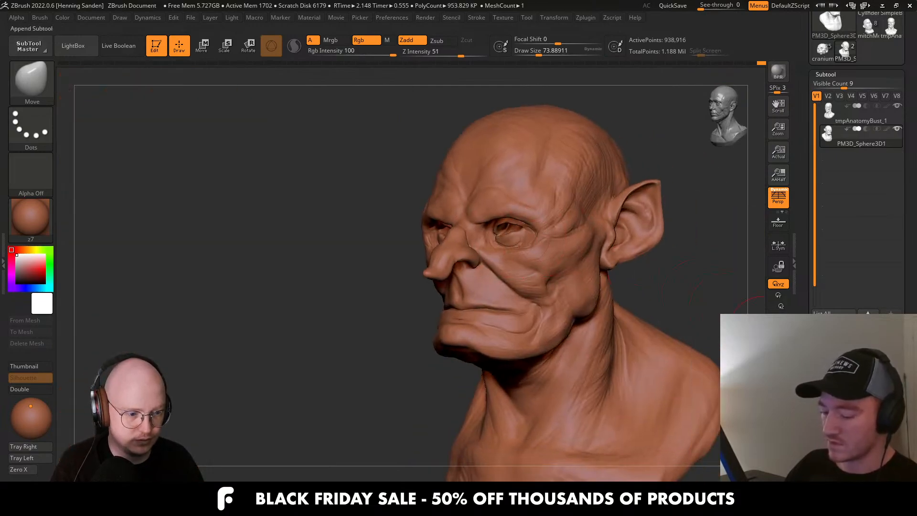
Append a sphere subtool, select it and scale it down uniformly for use as an eyeball.
click(880, 388)
click(465, 334)
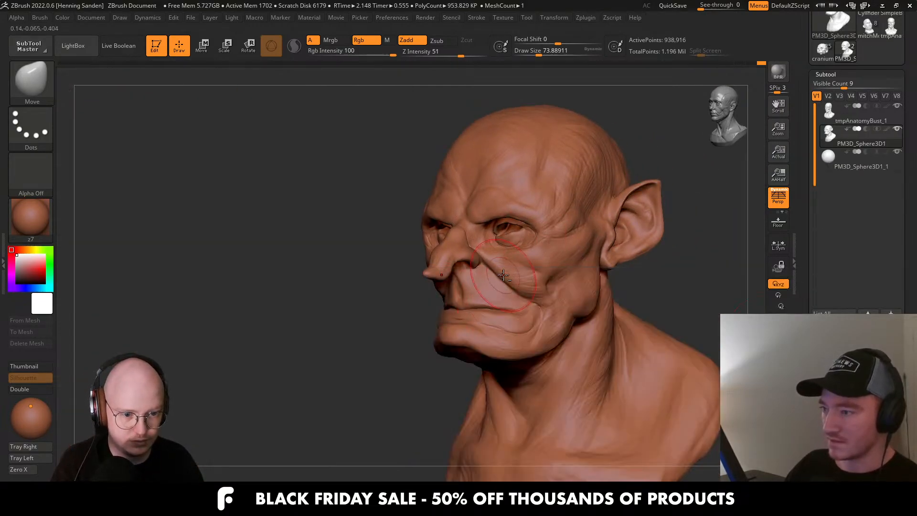
click(835, 164)
key(f)
key(e)
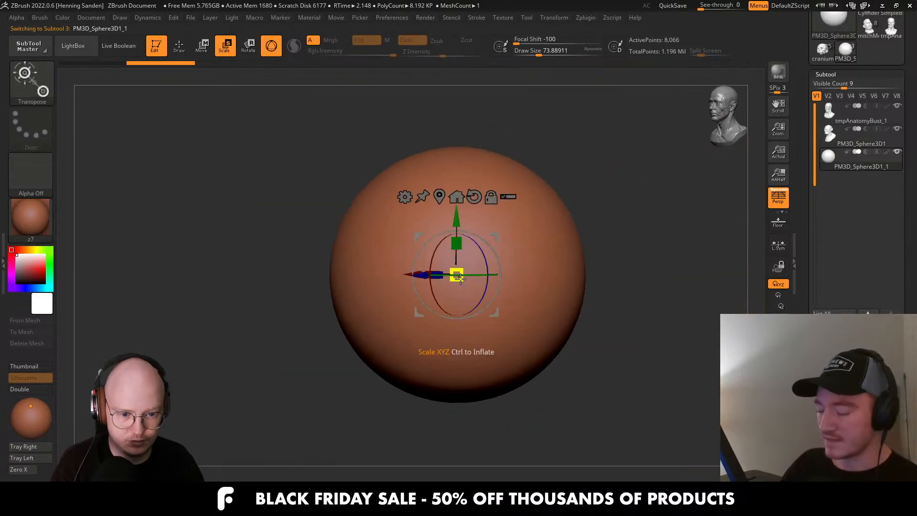
drag(460, 279, 303, 236)
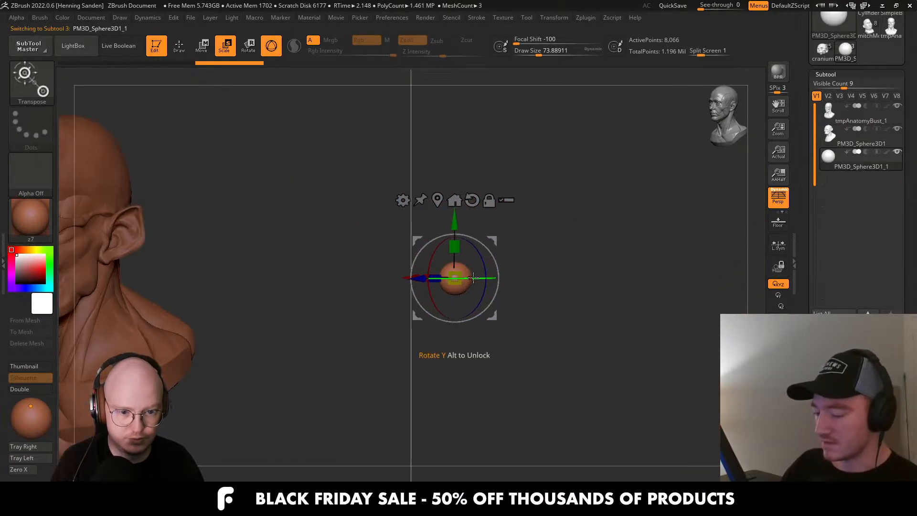
Hide the anatomy bust and move the small sphere in front of the character's right eye.
key(v)
key(f)
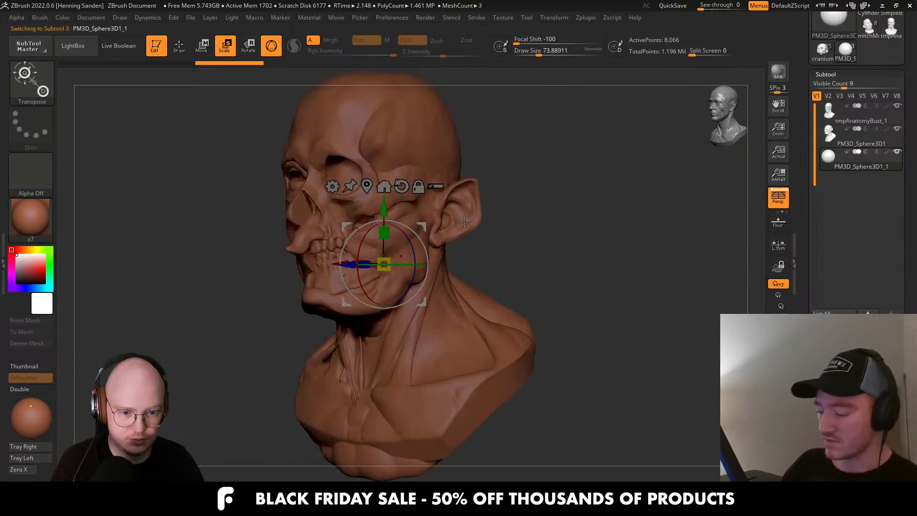
click(897, 109)
mouse_move(546, 195)
alt+mouse_down()
mouse_move(602, 244)
mouse_move(432, 288)
alt+mouse_up()
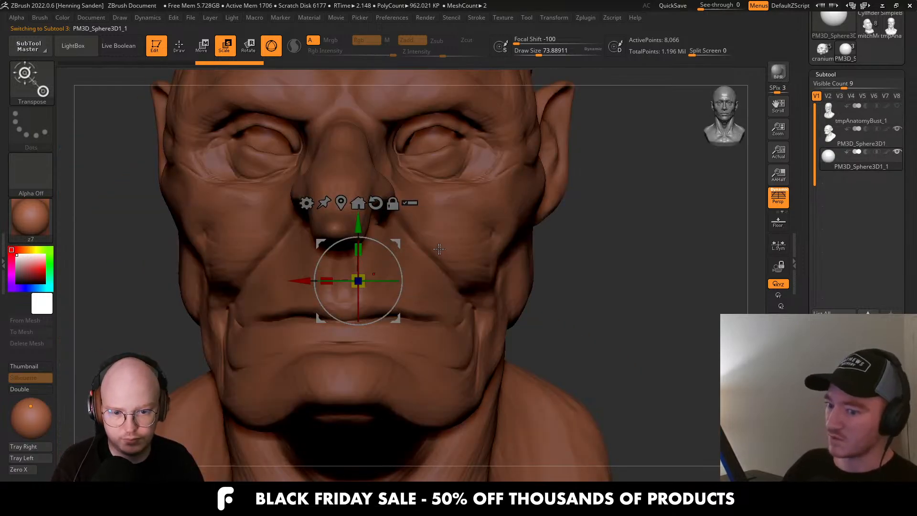
mouse_move(439, 249)
right_down()
mouse_move(356, 250)
mouse_move(453, 241)
right_up()
drag(457, 242, 261, 125)
right_drag(263, 126, 370, 148)
alt+right_drag(370, 148, 452, 222)
drag(442, 221, 363, 239)
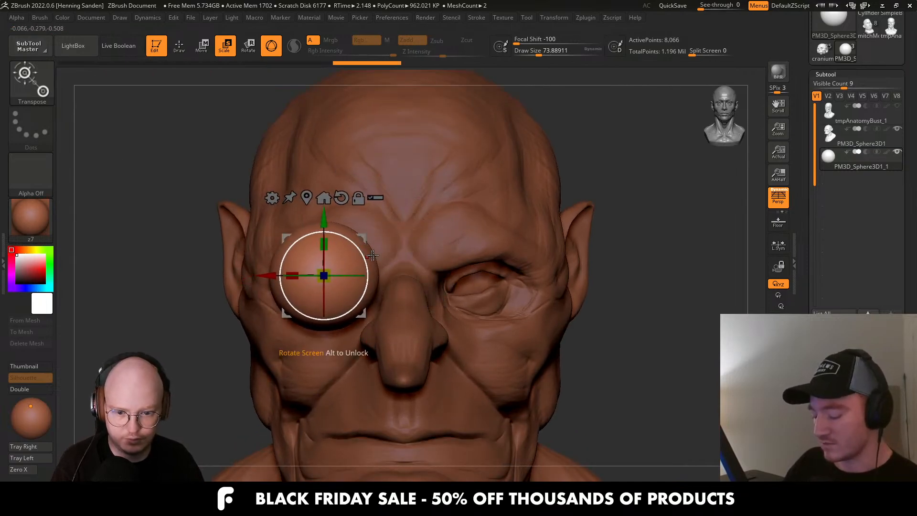
Scale the sphere down, fit it into the right eye socket and mirror it to the other eye.
shift+right_drag(373, 256, 406, 253)
shift+drag(392, 252, 389, 320)
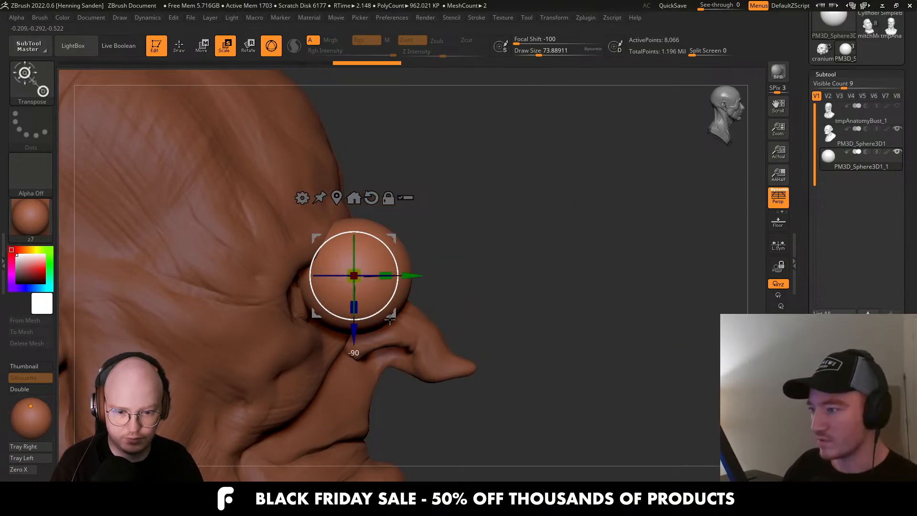
drag(356, 277, 344, 293)
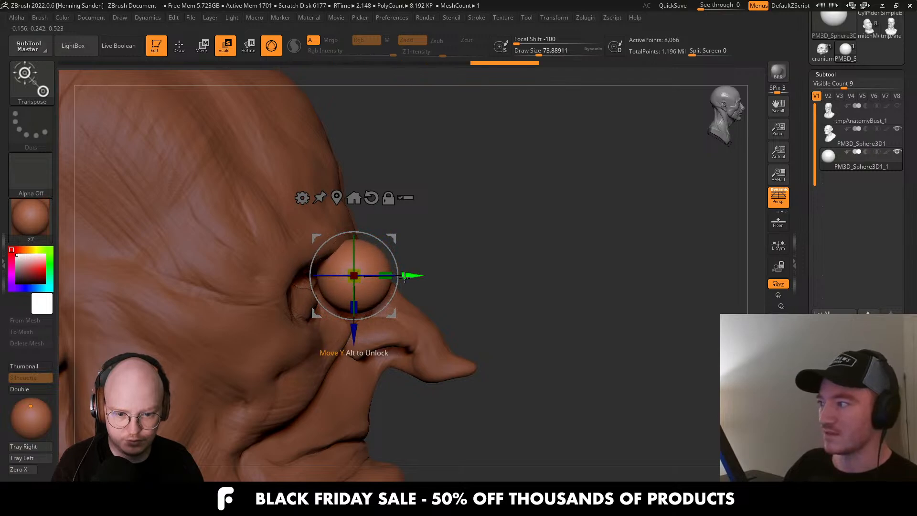
drag(405, 277, 340, 277)
right_drag(366, 274, 353, 291)
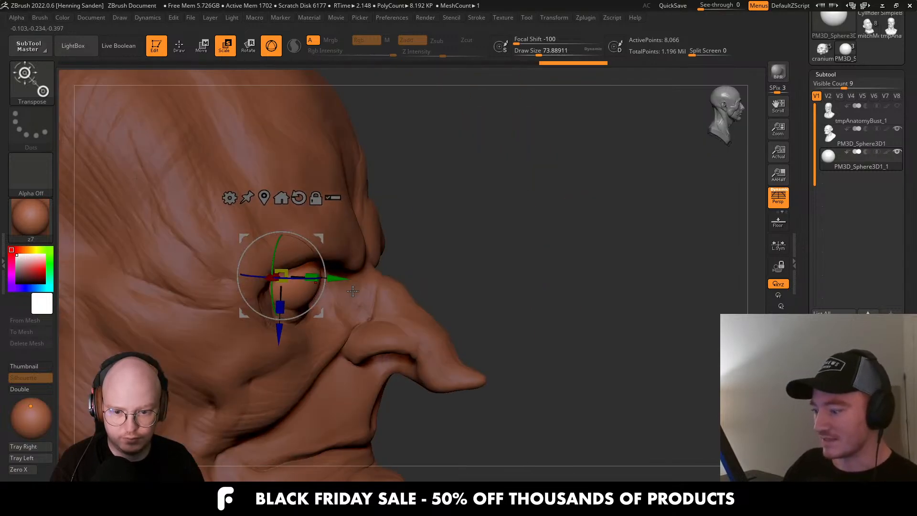
drag(340, 279, 324, 278)
shift+right_drag(323, 281, 290, 286)
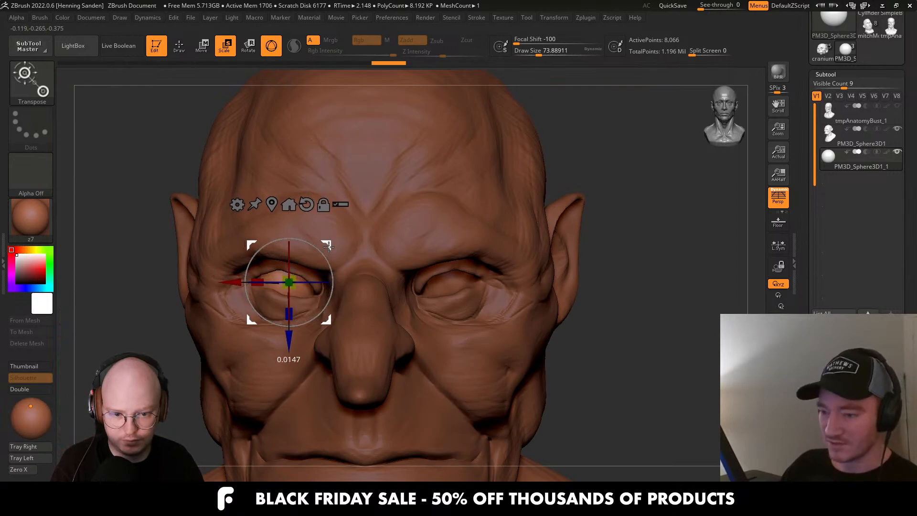
key(q)
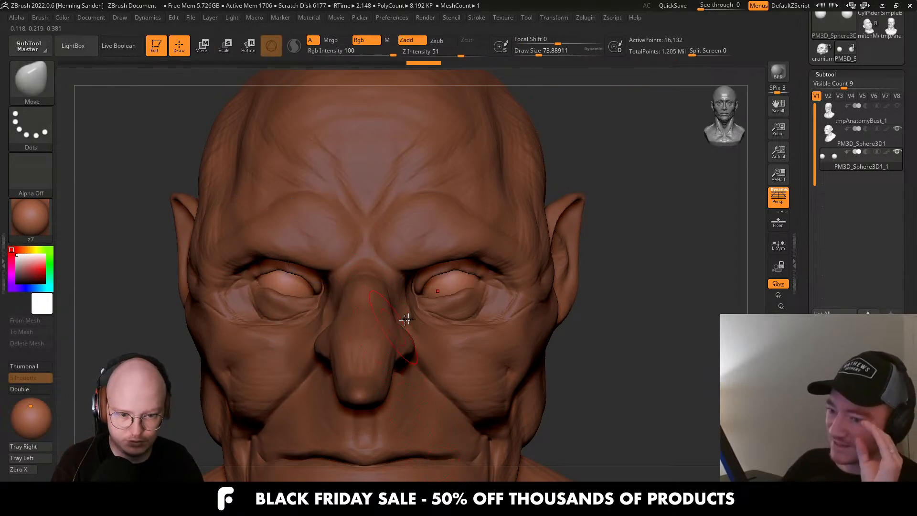
Sculpt the iris and pupil into both eyeballs with ClayBuildup at draw sizes of about 33 and 25.
mouse_move(456, 287)
alt+right_down()
mouse_move(455, 338)
mouse_move(450, 282)
alt+right_up()
key(b)
key(c)
key(b)
key(shift)
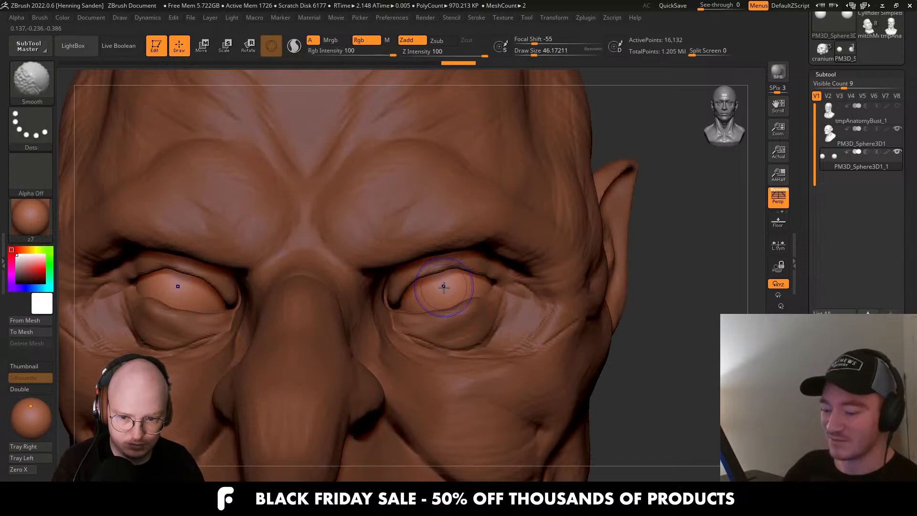
key([)
key([)
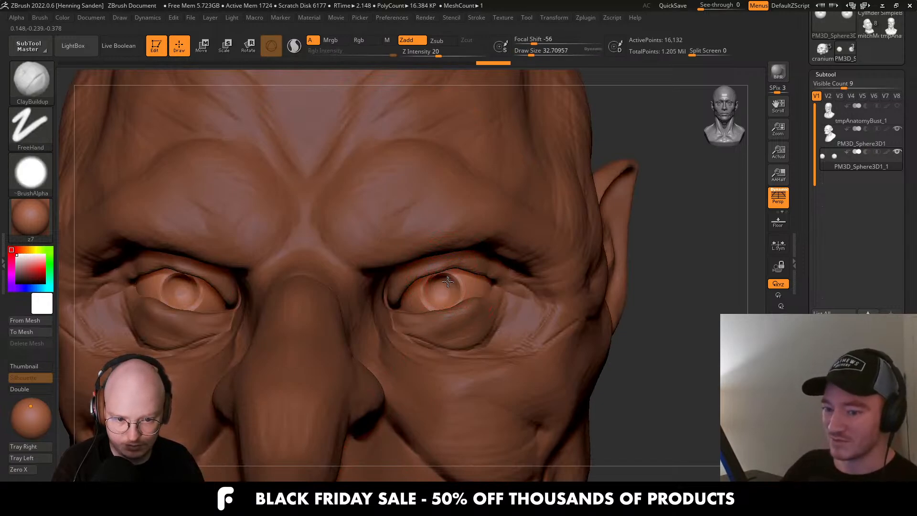
key(s)
shift+drag(445, 287, 453, 288)
drag(442, 289, 449, 296)
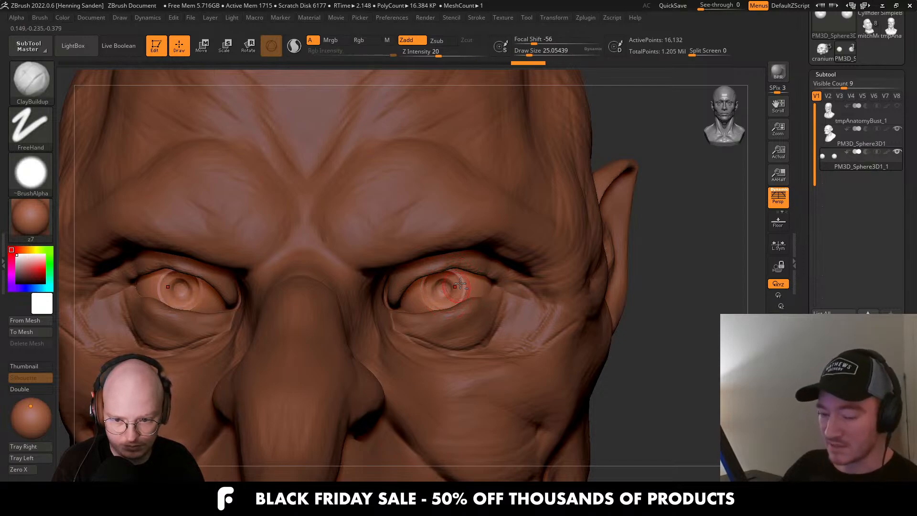
Select the head subtool and fit the eyelids around the new eyeballs with the Move brush.
mouse_move(460, 284)
ctrl+right_down()
mouse_move(457, 244)
mouse_move(456, 287)
mouse_move(442, 282)
ctrl+right_up()
alt+click(457, 297)
key(b)
key(m)
key(v)
key(s)
drag(439, 278, 448, 278)
right_drag(448, 278, 485, 275)
mouse_move(485, 274)
ctrl+right_down()
mouse_move(480, 291)
mouse_move(433, 291)
mouse_move(446, 285)
ctrl+right_up()
drag(443, 287, 449, 286)
right_drag(448, 286, 442, 239)
Refine the outer eyelid and eye corner around the eyeball with the Move brush at draw sizes of about 87 to 39.
key(s)
drag(539, 249, 526, 271)
mouse_move(526, 271)
right_down()
mouse_move(481, 299)
mouse_move(509, 289)
mouse_move(503, 272)
right_up()
key(s)
mouse_move(503, 272)
mouse_down()
mouse_move(517, 270)
mouse_move(508, 274)
mouse_up()
key(ctrl+z)
key(s)
right_drag(509, 274, 502, 286)
key(s)
drag(502, 286, 495, 286)
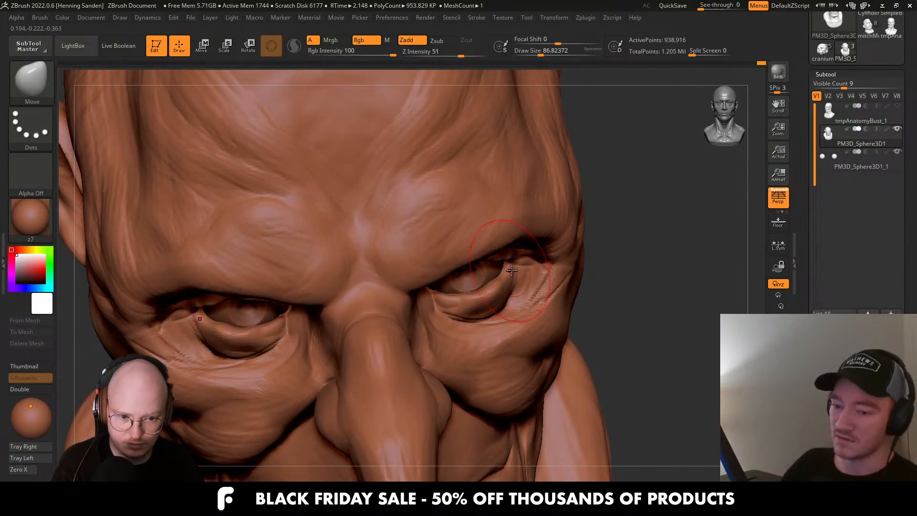
mouse_move(495, 286)
right_down()
mouse_move(451, 257)
mouse_move(464, 224)
mouse_move(491, 277)
mouse_move(525, 250)
mouse_move(512, 242)
right_up()
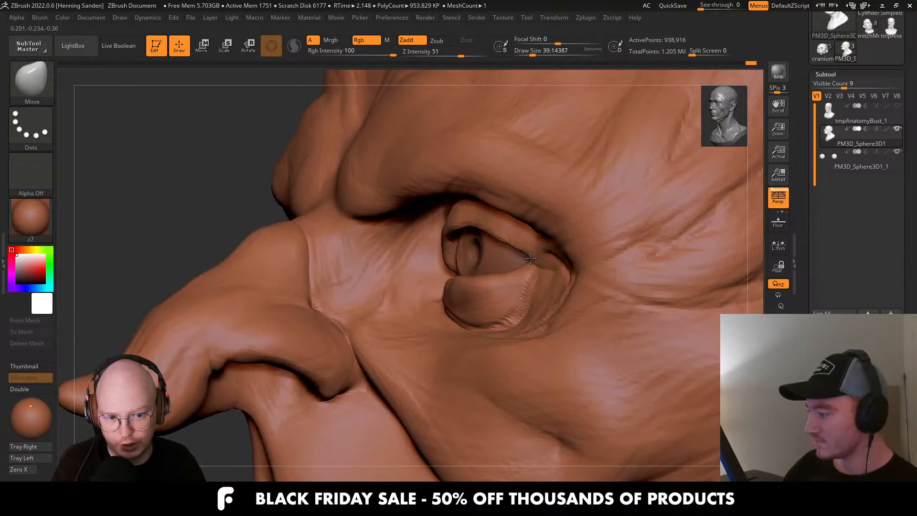
Adjust the outer corner of the eyelids around the eyeball with the Move brush at a draw size of about 71.
mouse_move(497, 233)
right_down()
mouse_move(479, 227)
mouse_move(524, 221)
mouse_move(529, 236)
right_up()
key(s)
drag(511, 274, 514, 274)
key(s)
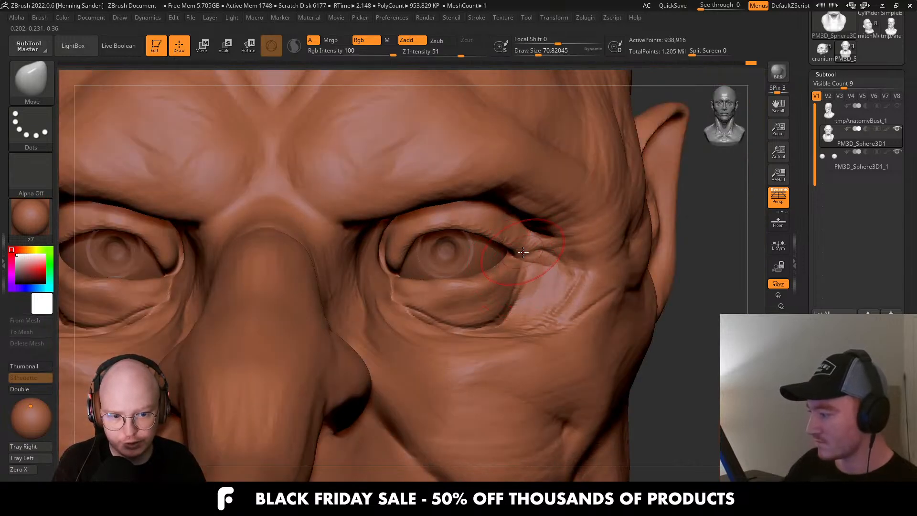
mouse_move(372, 265)
right_down()
mouse_move(388, 212)
mouse_move(440, 252)
right_up()
key(shift)
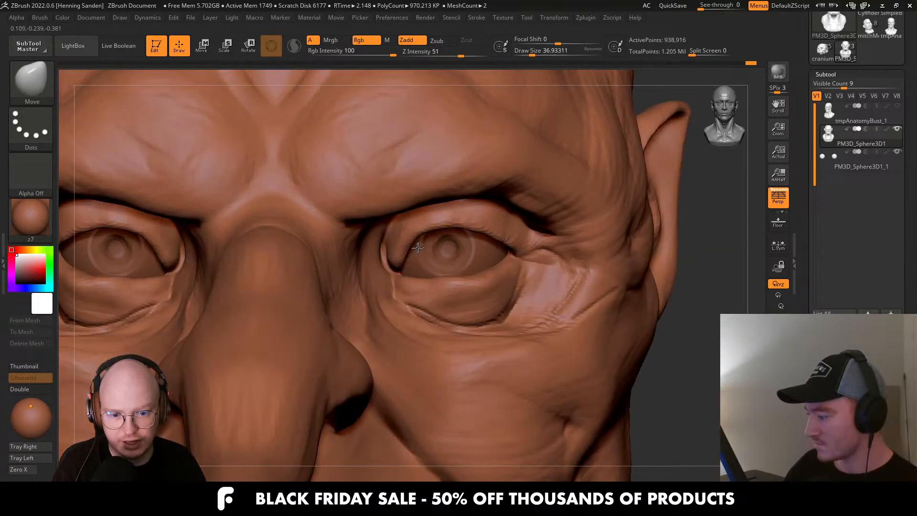
Reshape the inner eye corner with the Move brush at draw sizes of about 83 and 37, and smooth it.
key(s)
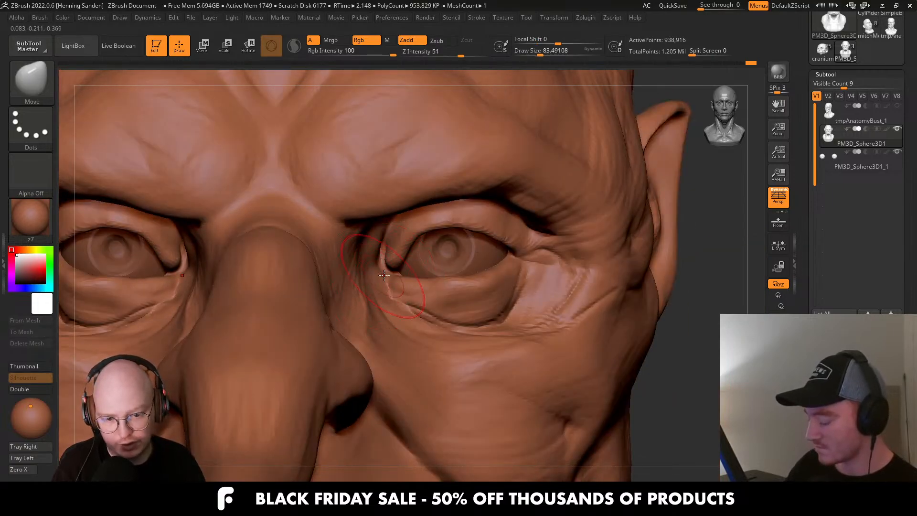
mouse_move(384, 275)
mouse_down()
mouse_move(386, 262)
mouse_move(395, 269)
mouse_up()
key(s)
key(s)
right_drag(389, 266, 399, 273)
key(s)
drag(389, 274, 384, 273)
shift+drag(388, 268, 390, 268)
shift+drag(389, 265, 387, 267)
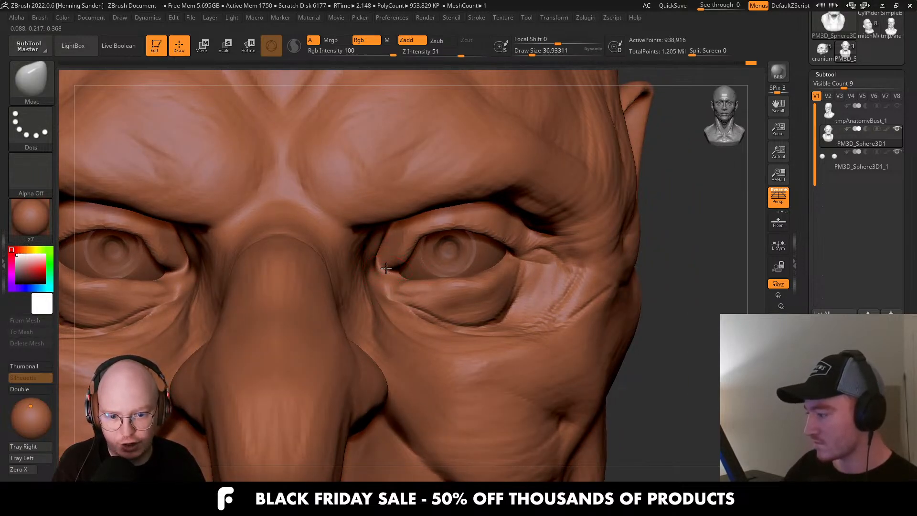
right_drag(392, 283, 374, 273)
shift+drag(381, 263, 382, 271)
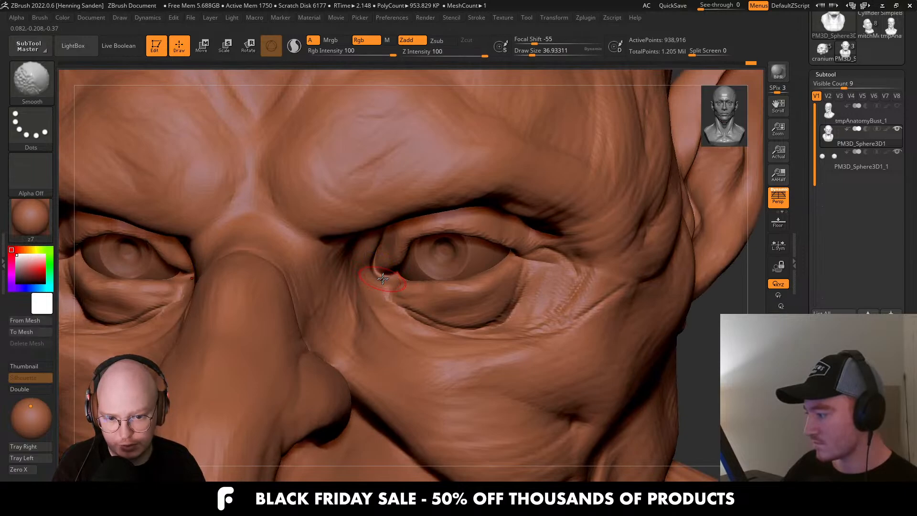
Carve the crease along the outer upper eyelid with DamStandard at a draw size of about 35.
mouse_move(381, 272)
right_down()
mouse_move(386, 281)
mouse_move(396, 257)
mouse_move(410, 258)
mouse_move(415, 282)
mouse_move(420, 253)
right_up()
key(b)
key(c)
key(b)
key(b)
key(d)
key(s)
mouse_move(492, 246)
right_down()
mouse_move(488, 239)
mouse_move(493, 247)
right_up()
drag(492, 248, 447, 203)
mouse_move(446, 203)
right_down()
mouse_move(442, 213)
mouse_move(499, 239)
mouse_move(505, 222)
right_up()
Build up the brow fold above the outer upper eyelid with ClayBuildup_hs at draw sizes of about 33 to 71.
key(b)
key(c)
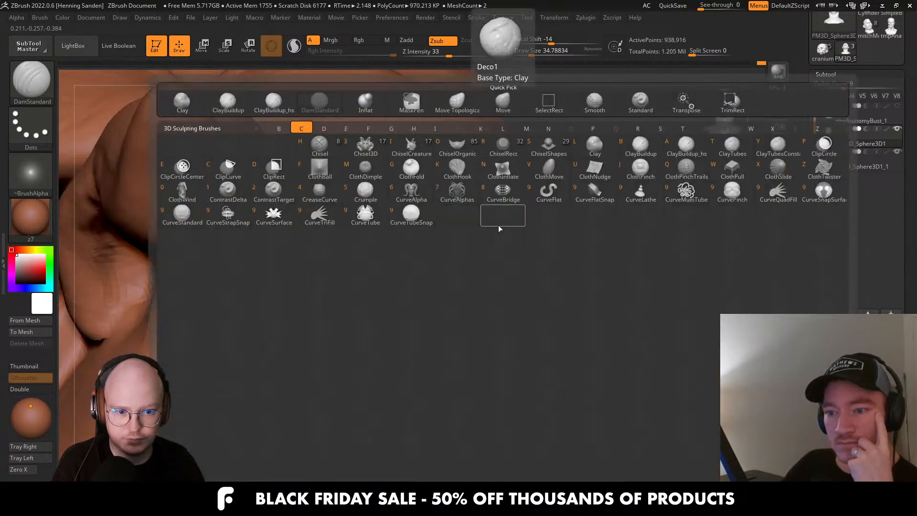
key(a)
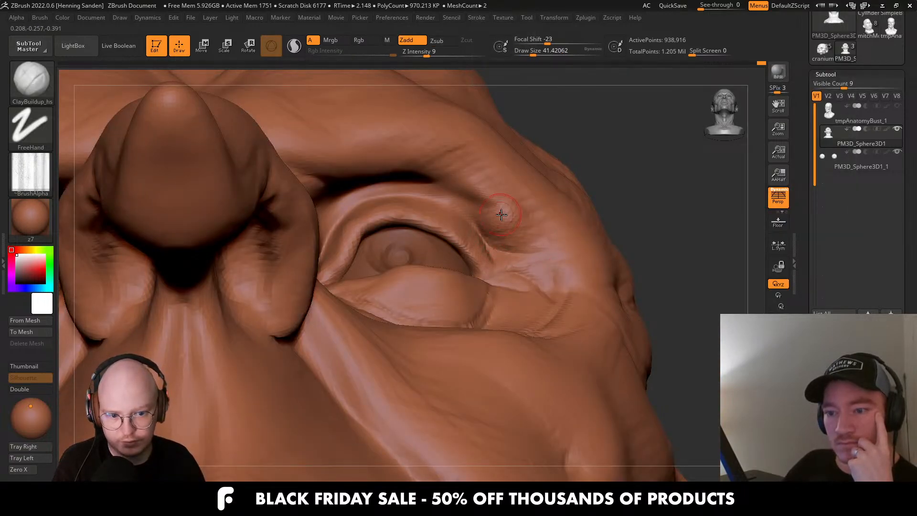
key(ctrl+z)
key(bracketleft)
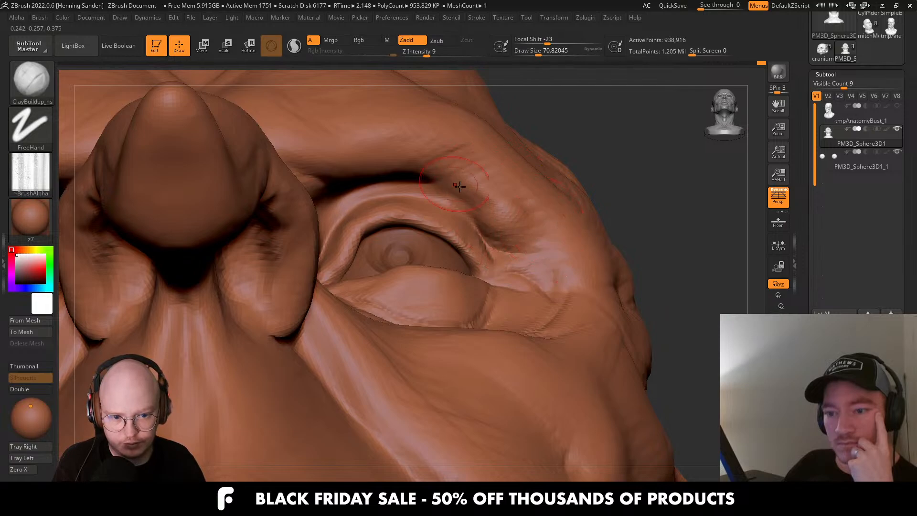
key(b)
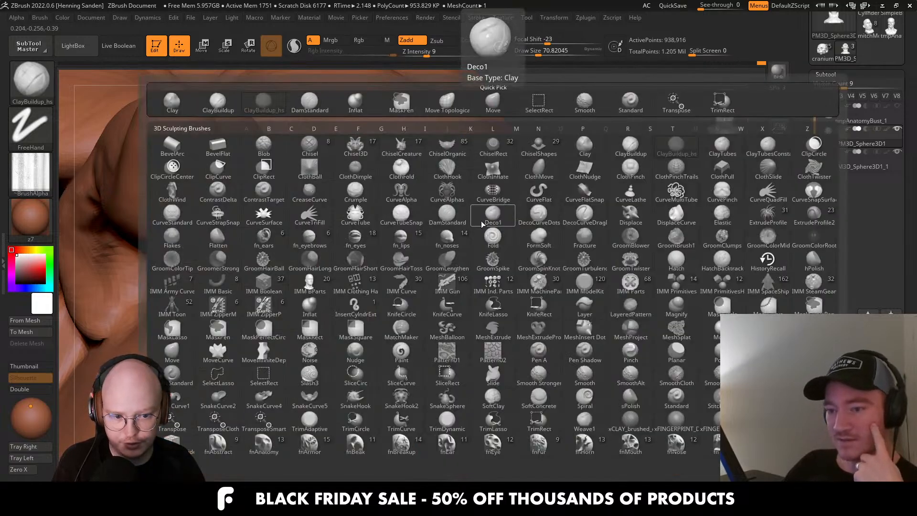
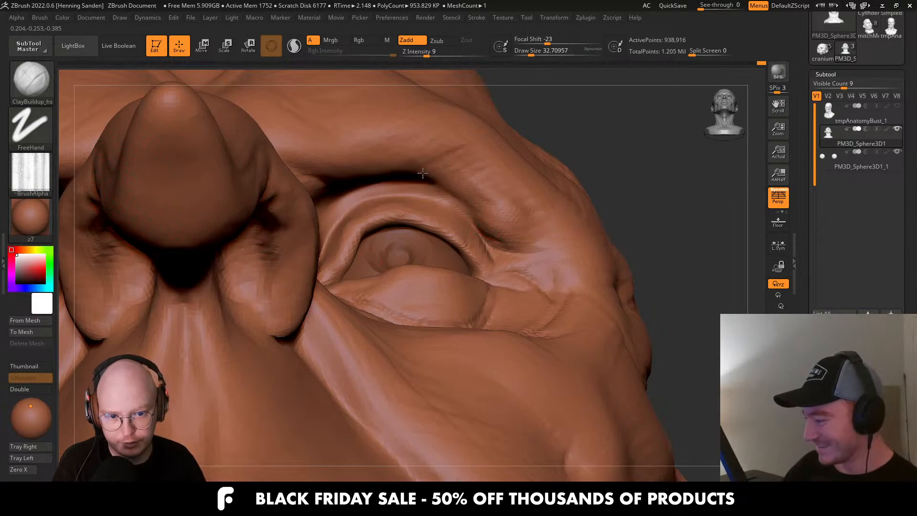
key(s)
drag(445, 196, 370, 174)
right_drag(483, 172, 445, 180)
mouse_move(446, 183)
mouse_down()
mouse_move(348, 186)
mouse_move(317, 203)
mouse_up()
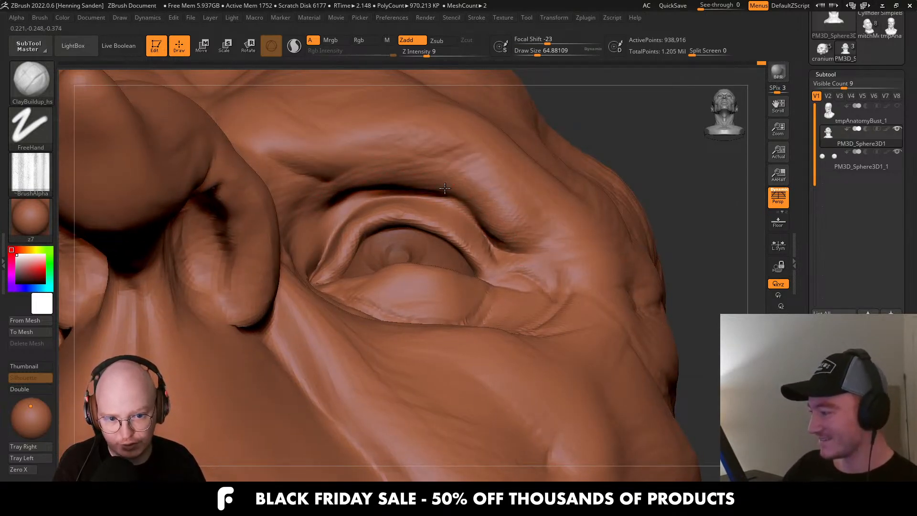
Extend the brow fold toward the inner eye socket with ClayBuildup_hs at draw sizes of about 65 and 90.
right_drag(445, 189, 478, 207)
drag(390, 192, 330, 206)
right_drag(399, 186, 366, 194)
key(s)
drag(365, 193, 370, 193)
mouse_move(348, 192)
mouse_down()
mouse_move(306, 213)
mouse_move(289, 249)
mouse_up()
right_drag(378, 201, 607, 254)
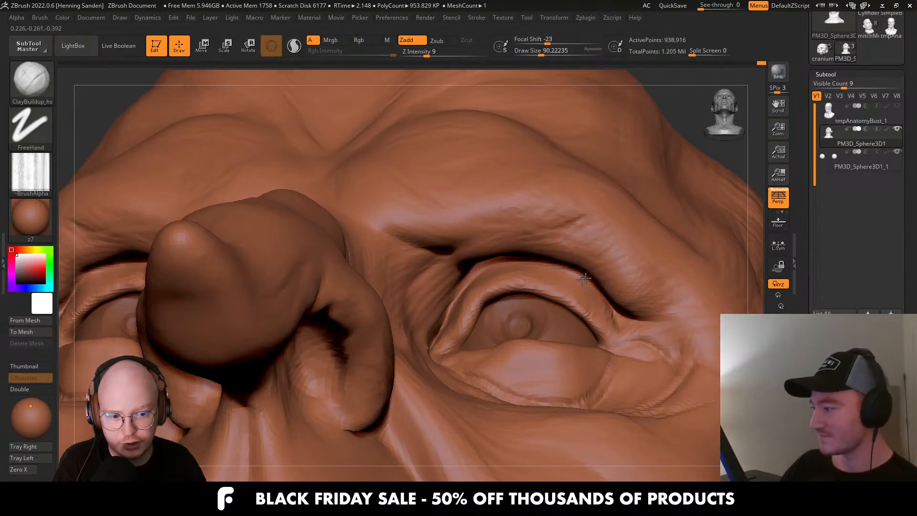
Fill the socket between the nose bridge and inner brow with ClayBuildup_hs at draw sizes of about 90 to 51.
drag(582, 233, 502, 246)
right_drag(506, 239, 466, 242)
key(s)
drag(466, 244, 477, 248)
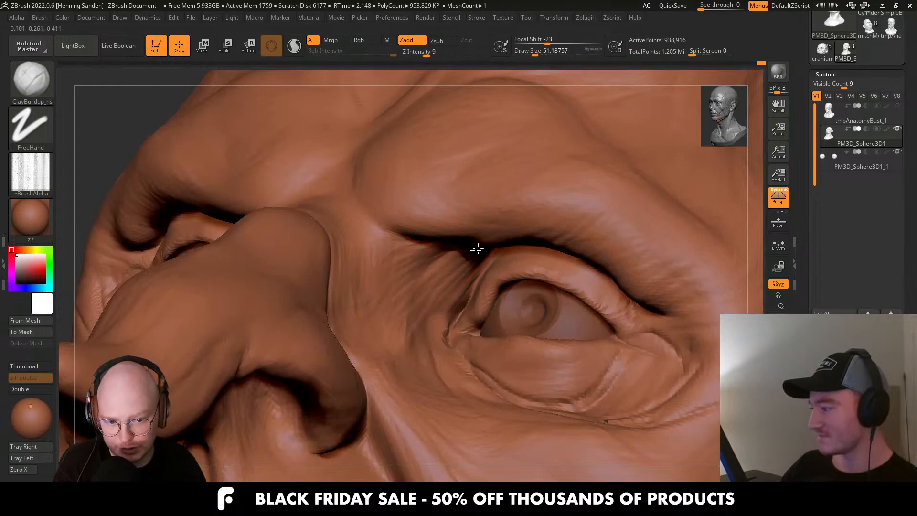
key(ctrl+z)
right_drag(468, 272, 470, 261)
key(s)
drag(470, 261, 484, 262)
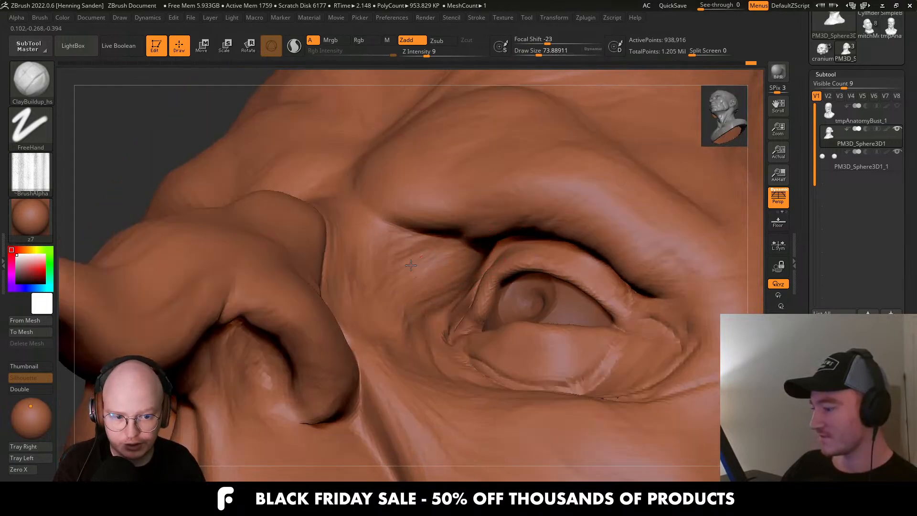
Refine the underside of the fold over the upper eyelid with ClayBuildup_hs at draw sizes of about 44 and 71.
ctrl+right_drag(411, 265, 493, 253)
right_drag(530, 325, 530, 287)
mouse_move(531, 287)
ctrl+right_down()
mouse_move(533, 359)
mouse_move(535, 342)
ctrl+right_up()
key(s)
drag(535, 342, 520, 342)
right_drag(510, 385, 478, 396)
right_drag(507, 362, 526, 369)
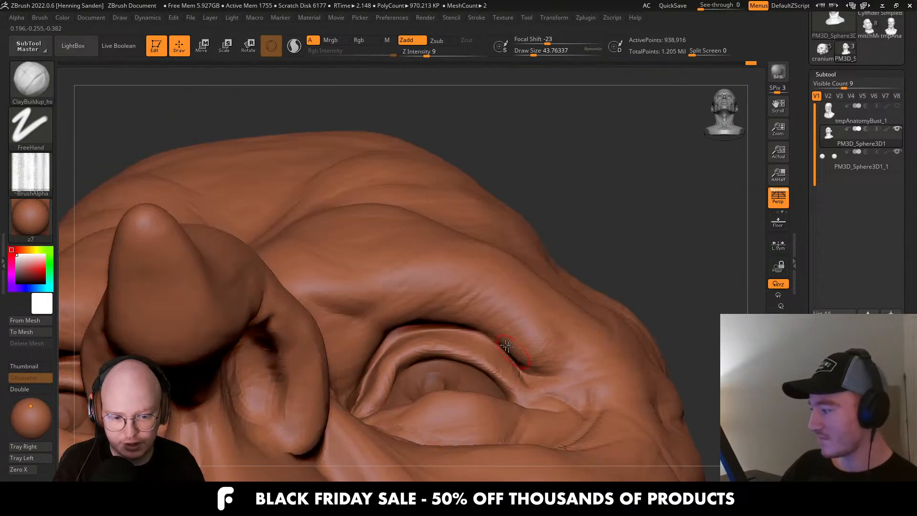
right_drag(481, 319, 489, 302)
key(s)
drag(490, 311, 504, 310)
key(b)
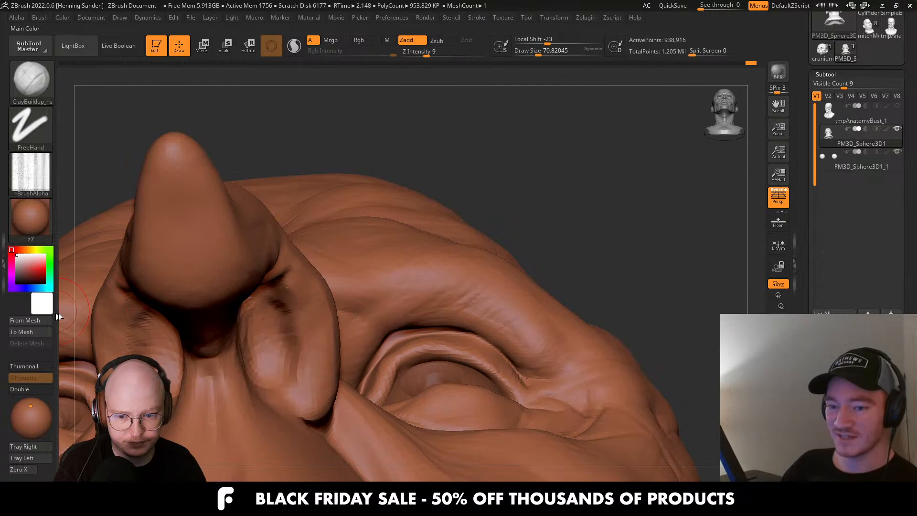
Smooth and build up the outer brow and eye area with ClayBuildup_hs at draw sizes of about 87 and 41.
mouse_move(481, 345)
right_down()
mouse_move(578, 364)
mouse_move(573, 353)
right_up()
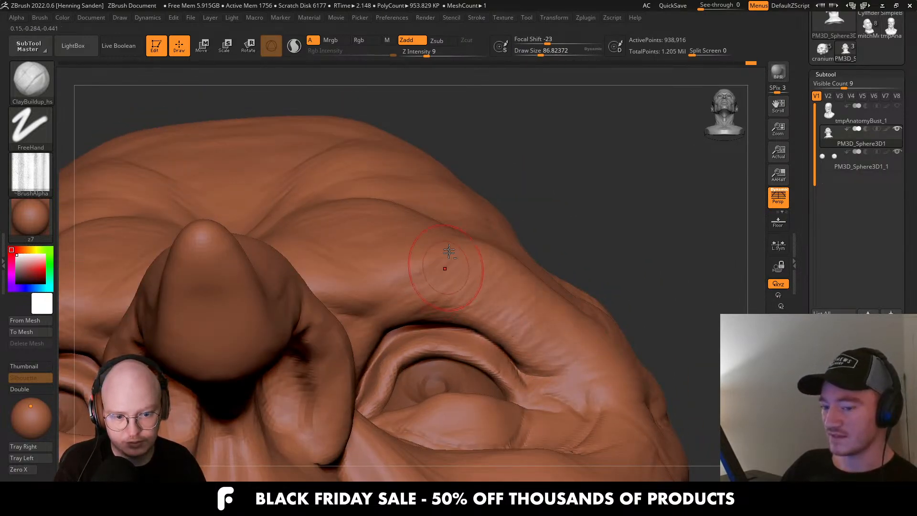
mouse_move(448, 251)
right_down()
mouse_move(474, 311)
mouse_move(454, 324)
mouse_move(434, 371)
mouse_move(447, 357)
right_up()
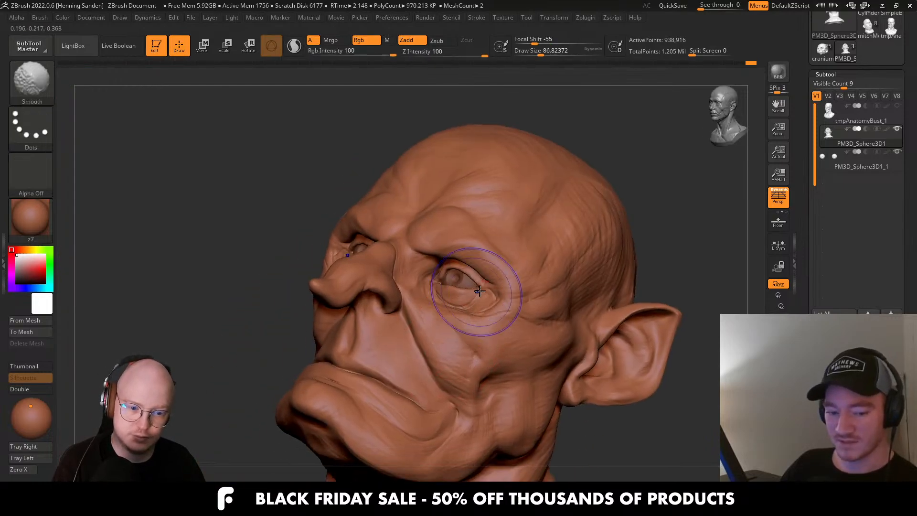
mouse_move(480, 290)
right_down()
mouse_move(528, 325)
mouse_move(512, 282)
right_up()
key(s)
key(s)
drag(513, 307, 511, 307)
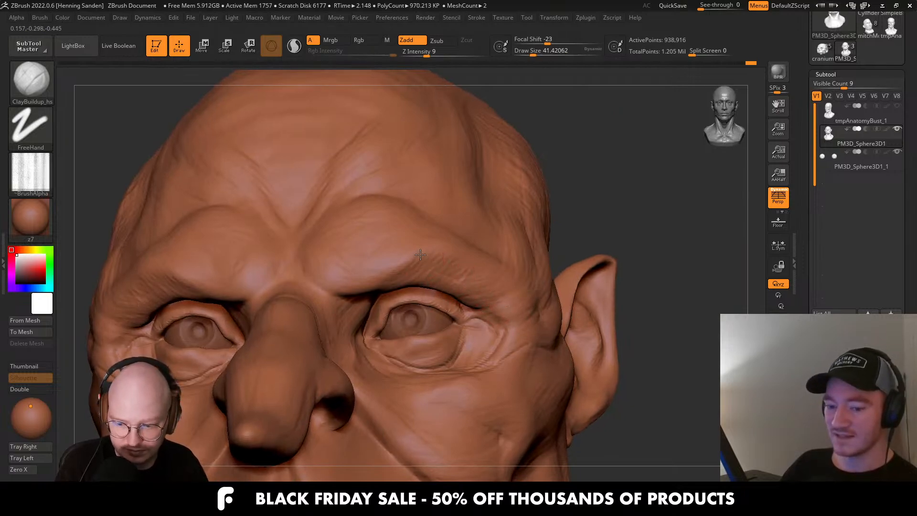
Select the eyeball subtool and tilt both eyeballs upward with the transform gizmo.
mouse_move(369, 288)
right_down()
mouse_move(385, 298)
mouse_move(372, 235)
mouse_move(412, 284)
right_up()
key(alt+Down)
key(e)
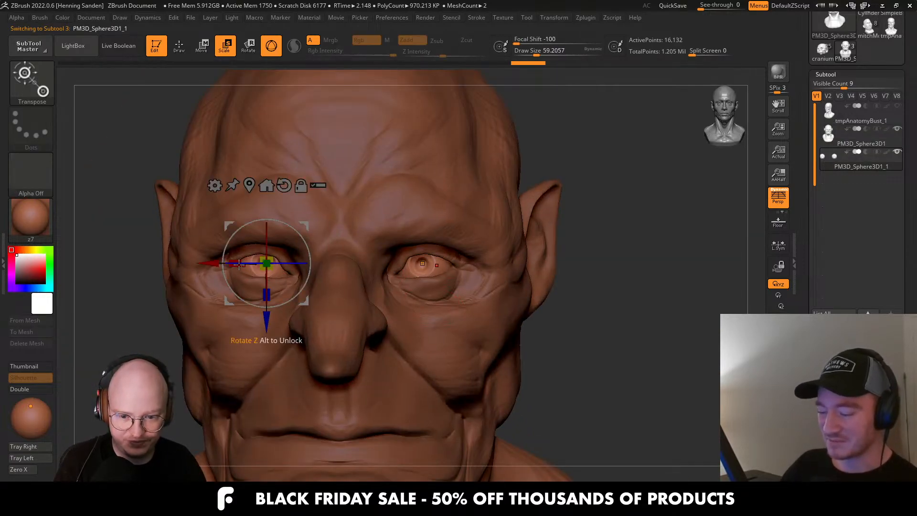
drag(264, 291, 267, 275)
drag(266, 318, 267, 317)
key(alt+Up)
key(q)
key(f)
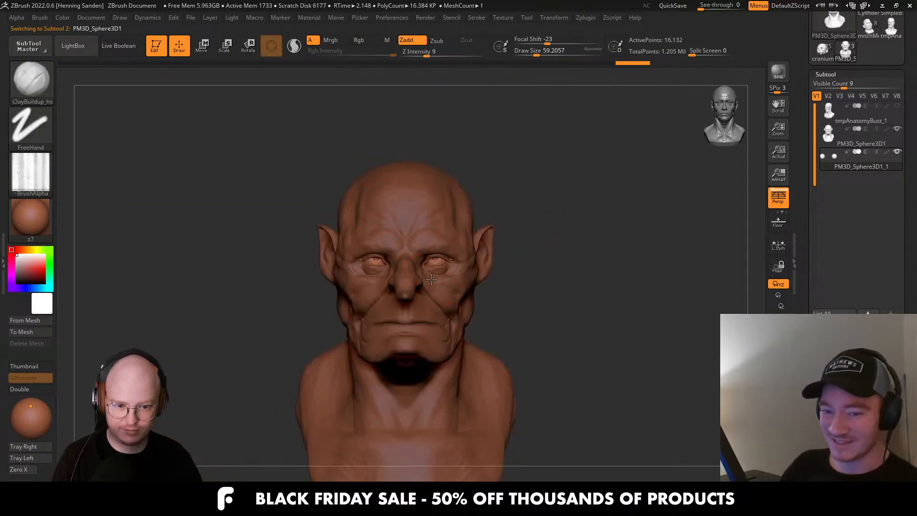
Reselect the eyeballs and rotate them slightly outward to correct the gaze direction.
ctrl+right_drag(483, 392, 483, 334)
alt+click(414, 255)
key(e)
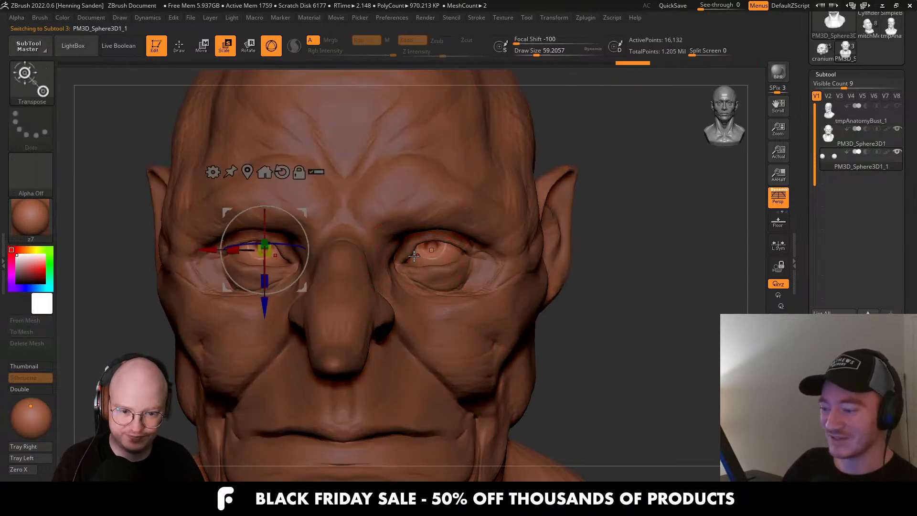
drag(285, 245, 276, 259)
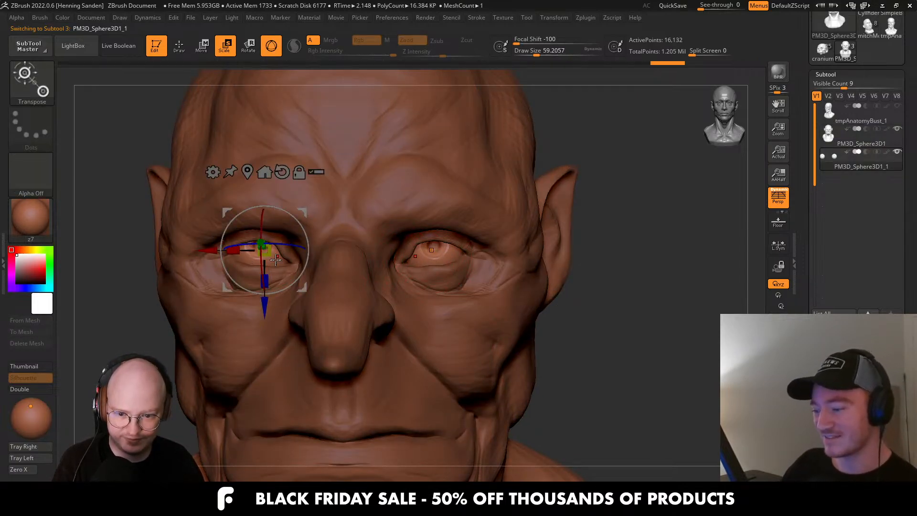
key(q)
Select the head subtool and refit the eyelids around the turned eyeballs with the Move brush at about 120 and 97.
alt+click(412, 261)
key(b)
key(m)
key(v)
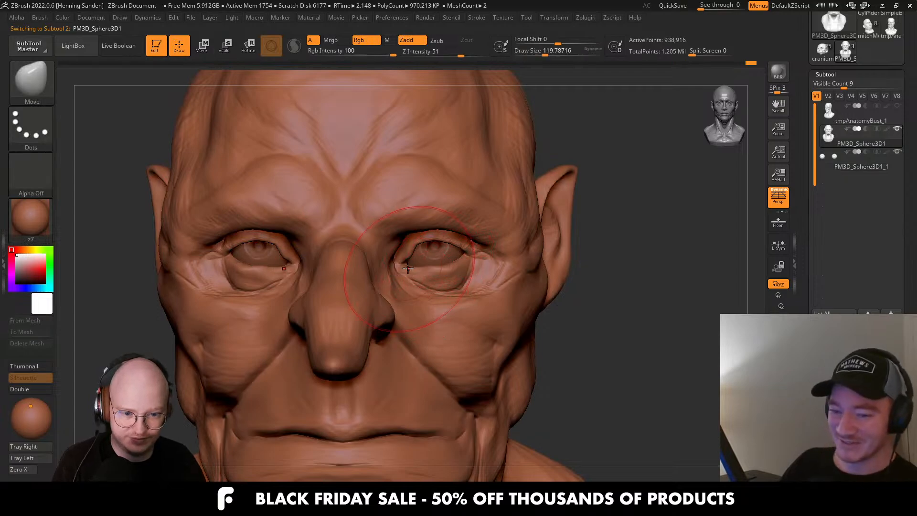
mouse_move(471, 246)
ctrl+right_down()
mouse_move(468, 306)
mouse_move(471, 252)
ctrl+right_up()
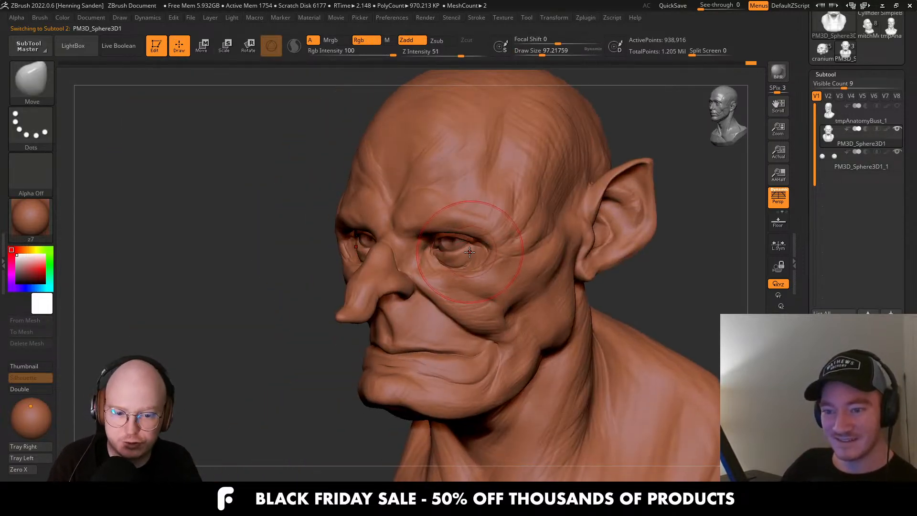
Adjust the brow and eyelid shapes with the Move brush at draw sizes of about 132 and 62.
key(b)
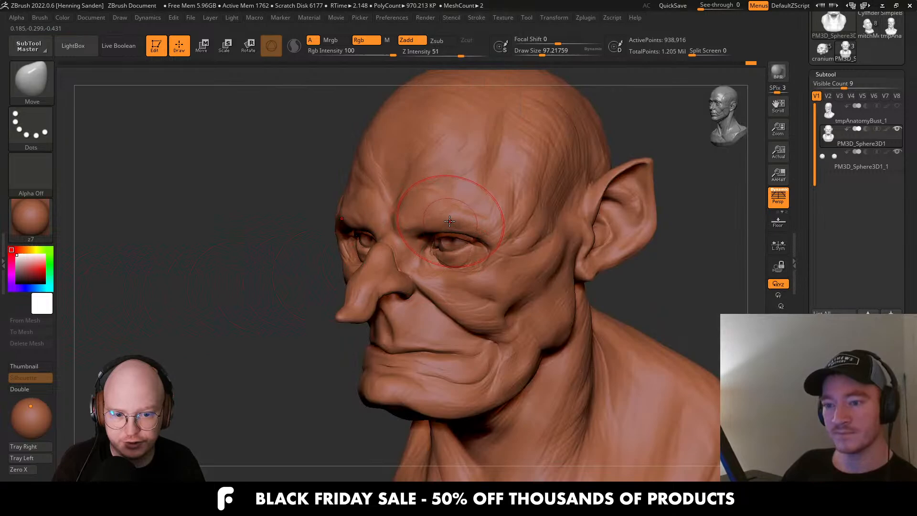
mouse_move(464, 211)
right_down()
mouse_move(454, 201)
mouse_move(464, 215)
right_up()
key(s)
drag(465, 210, 477, 211)
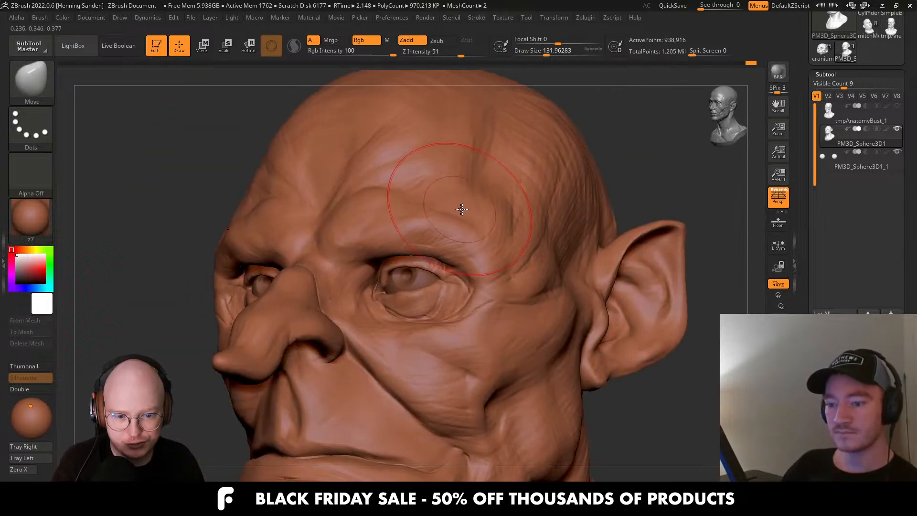
mouse_move(455, 205)
ctrl+right_down()
mouse_move(469, 232)
mouse_move(487, 233)
mouse_move(454, 235)
mouse_move(421, 272)
ctrl+right_up()
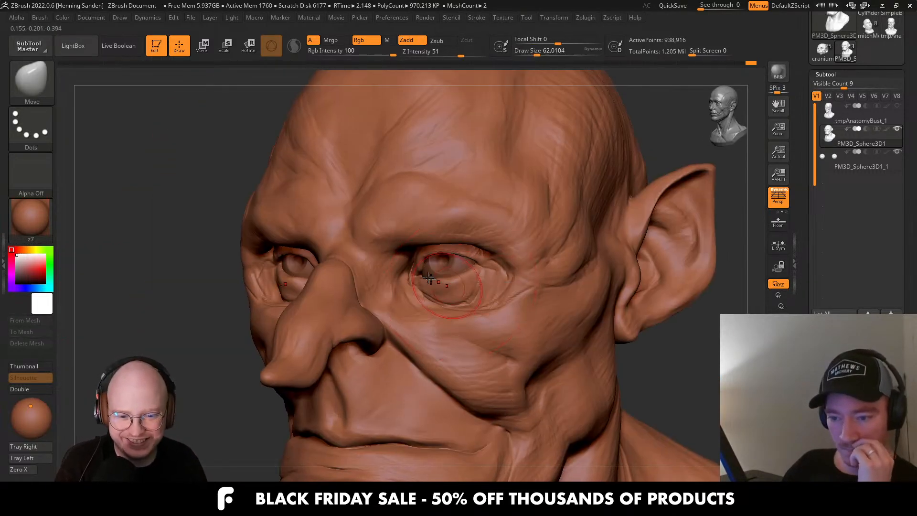
key(s)
drag(428, 275, 402, 275)
Push the upper lip profile below the nose forward with the Move brush at a draw size of about 124.
mouse_move(402, 275)
right_down()
mouse_move(335, 315)
mouse_move(409, 322)
mouse_move(389, 338)
mouse_move(368, 327)
mouse_move(301, 328)
mouse_move(458, 315)
mouse_move(375, 346)
right_up()
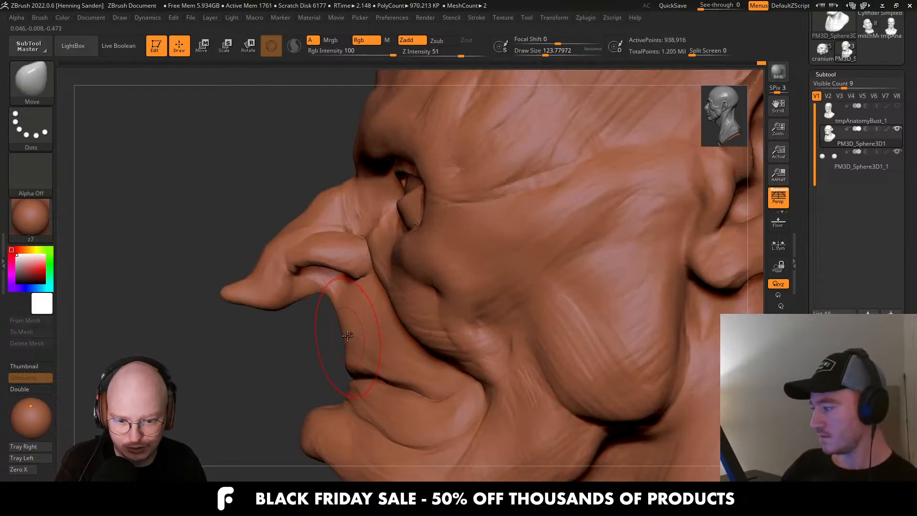
drag(348, 336, 340, 329)
key(f)
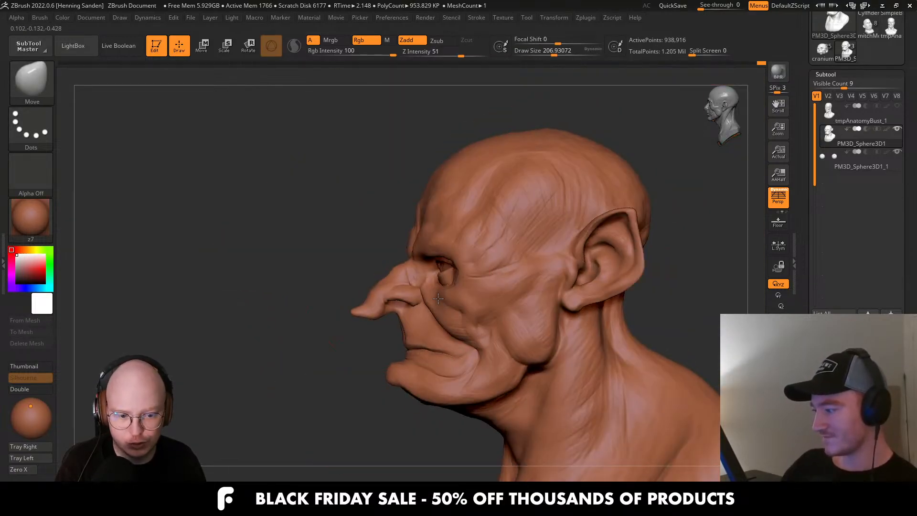
Adjust the cheek and the fold beside the nose with the Move brush at draw sizes of about 120 and 49.
mouse_move(456, 332)
right_down()
mouse_move(439, 329)
mouse_move(473, 335)
right_up()
key(s)
drag(473, 334, 463, 335)
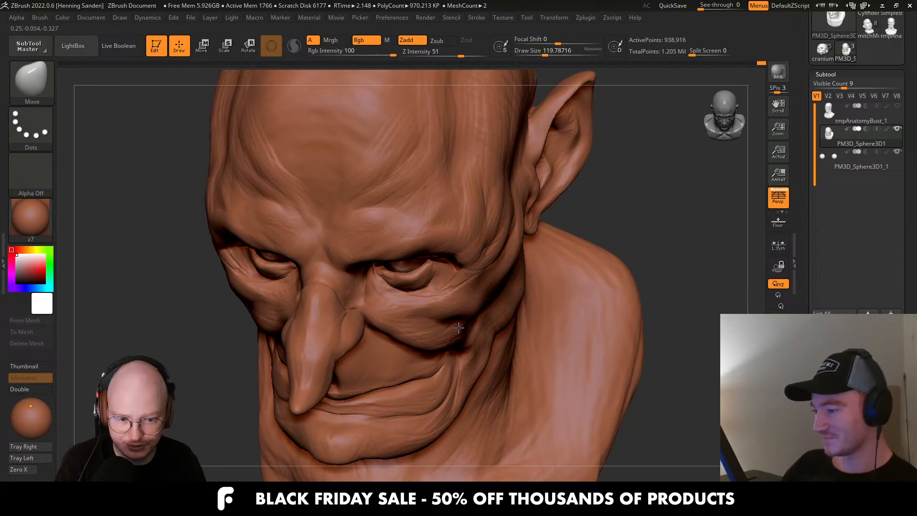
mouse_move(463, 334)
right_down()
mouse_move(457, 350)
mouse_move(399, 320)
right_up()
key(shift)
key(s)
drag(399, 319, 387, 319)
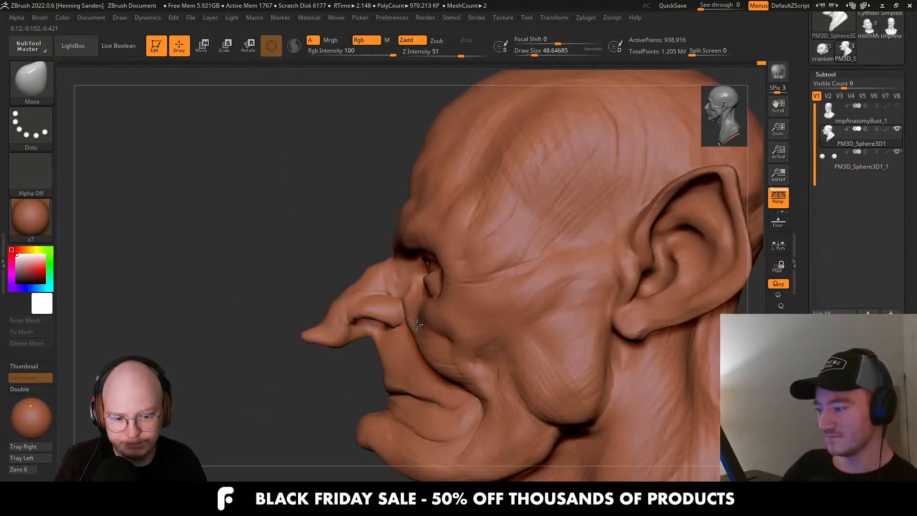
Carve fine creases around the corner of the mouth with DamStandard at a draw size of about 17.
mouse_move(399, 320)
alt+right_down()
mouse_move(465, 295)
mouse_move(395, 368)
mouse_move(425, 349)
alt+right_up()
key(b)
key(d)
key(s)
key(s)
drag(425, 350, 416, 349)
mouse_move(405, 357)
right_down()
mouse_move(396, 361)
mouse_move(413, 350)
right_up()
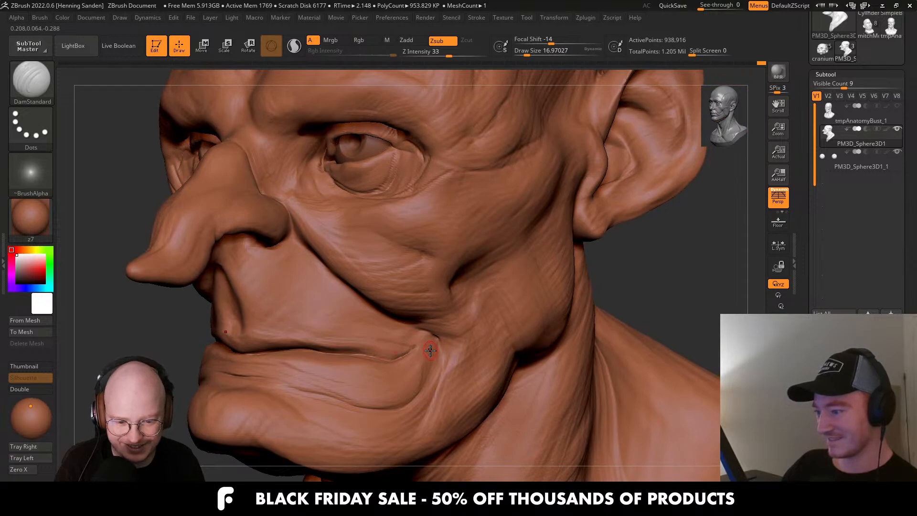
Build up the skin at the mouth corner with ClayBuildup at draw sizes of about 33 and 27.
key(b)
key(c)
key(b)
key(s)
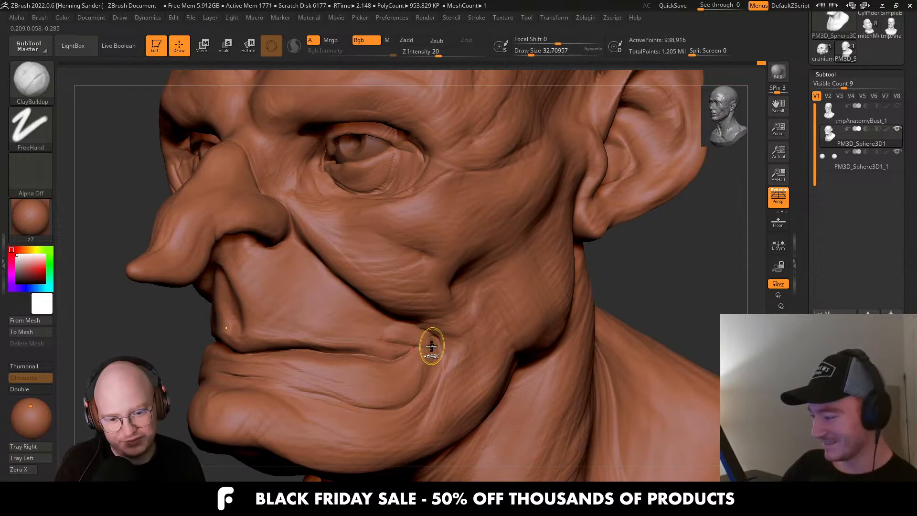
key(ctrl+z)
key(s)
drag(424, 343, 392, 333)
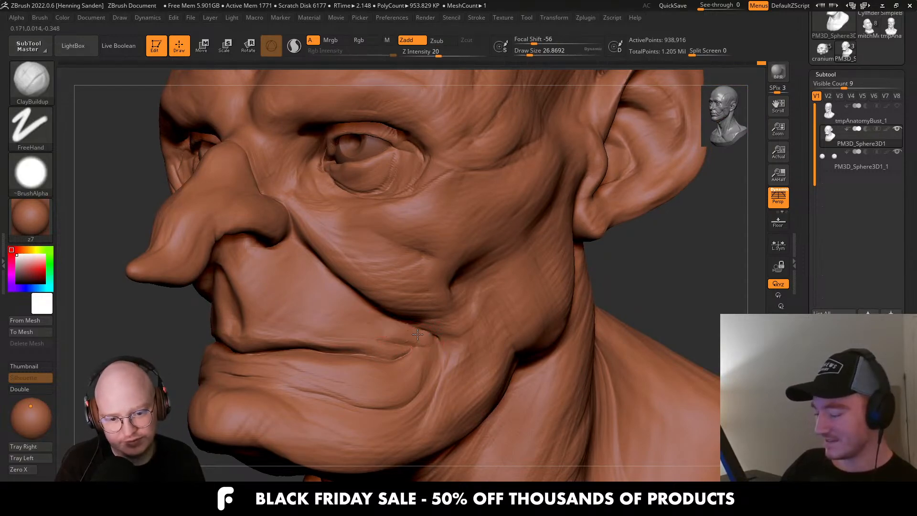
Refine the skin beside the mouth corner with ClayBuildup, then switch to the ClayBuildup_hs brush.
right_drag(467, 294, 466, 270)
key(s)
key(s)
drag(442, 317, 451, 314)
key(b)
key(c)
key(h)
key(s)
Add soft surface texture around the outer eye corner with ClayBuildup_hs at a draw size of about 33.
alt+right_drag(417, 287, 471, 291)
key(f)
alt+right_drag(481, 234, 550, 310)
right_drag(568, 320, 541, 289)
key(s)
drag(523, 286, 524, 287)
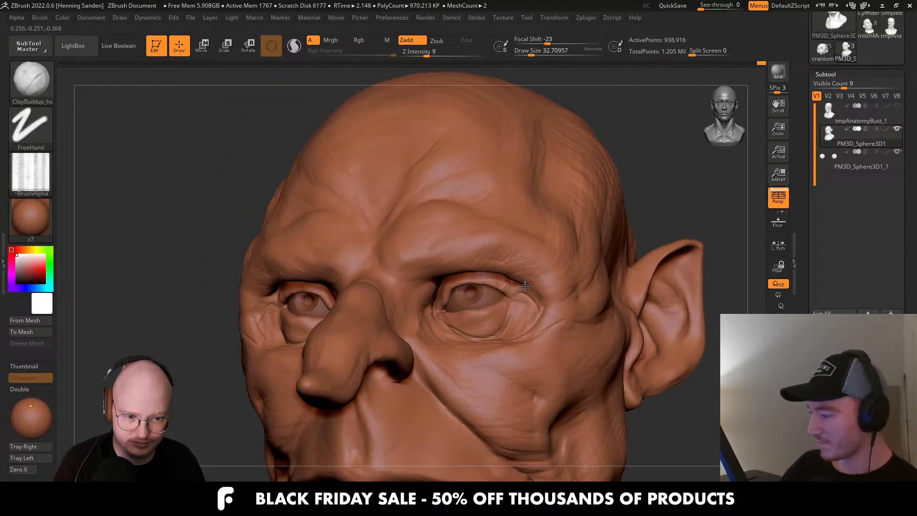
alt+right_drag(529, 275, 525, 283)
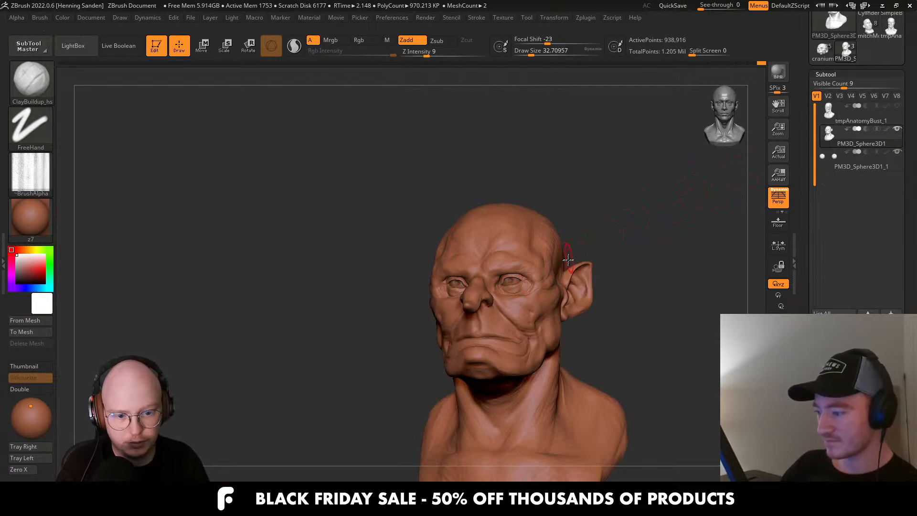
alt+right_drag(535, 311, 534, 263)
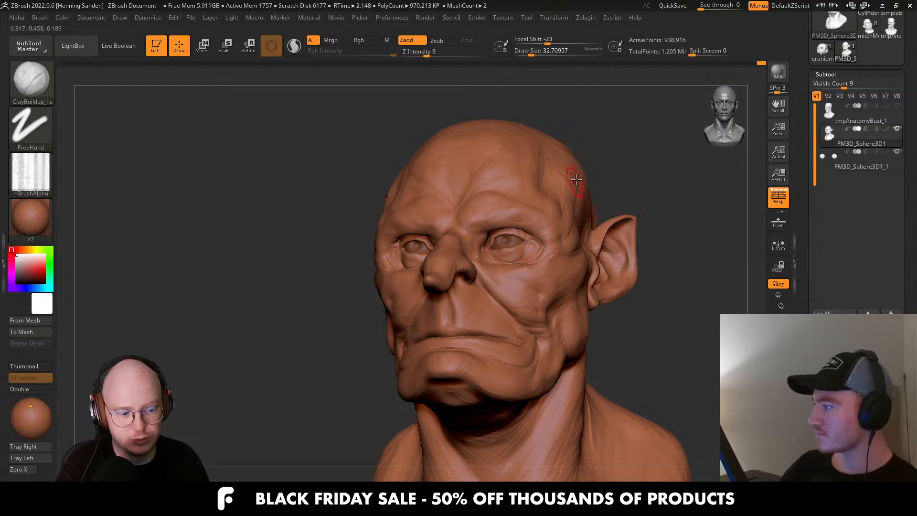
Show the tmpAnatomyBust_1 reference beside the sculpt by making it visible and setting Split Screen to 1.
click(897, 107)
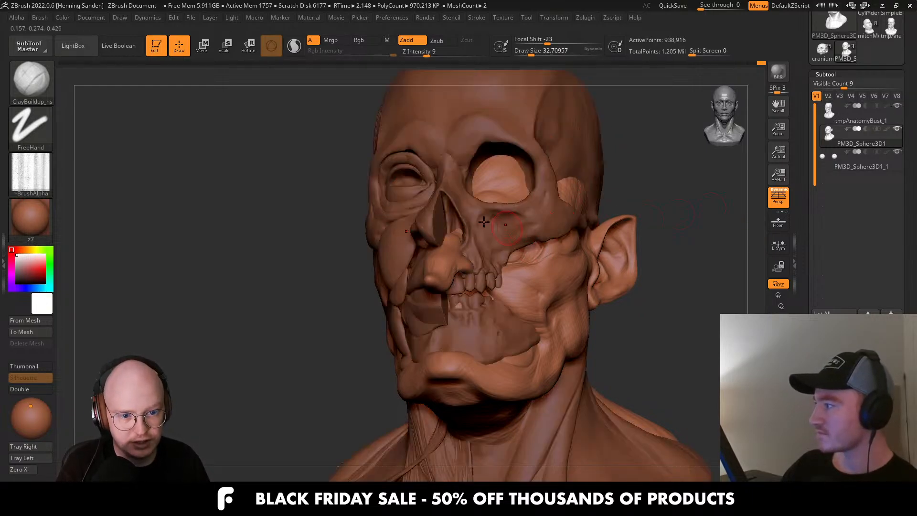
click(560, 16)
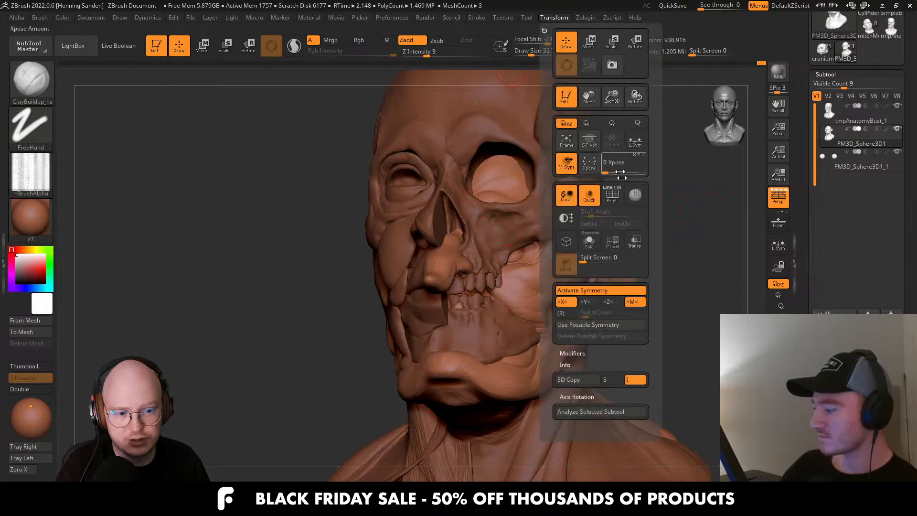
click(584, 258)
alt+right_drag(489, 246, 615, 270)
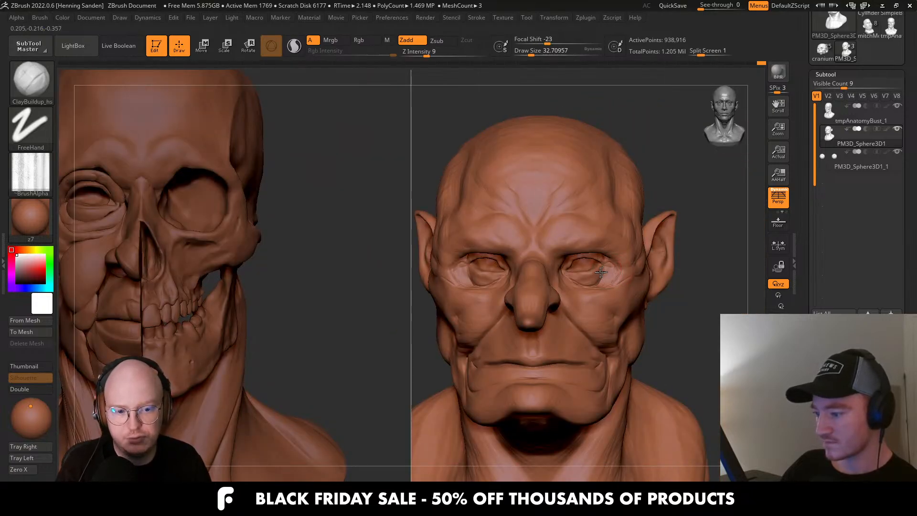
right_drag(344, 256, 296, 257)
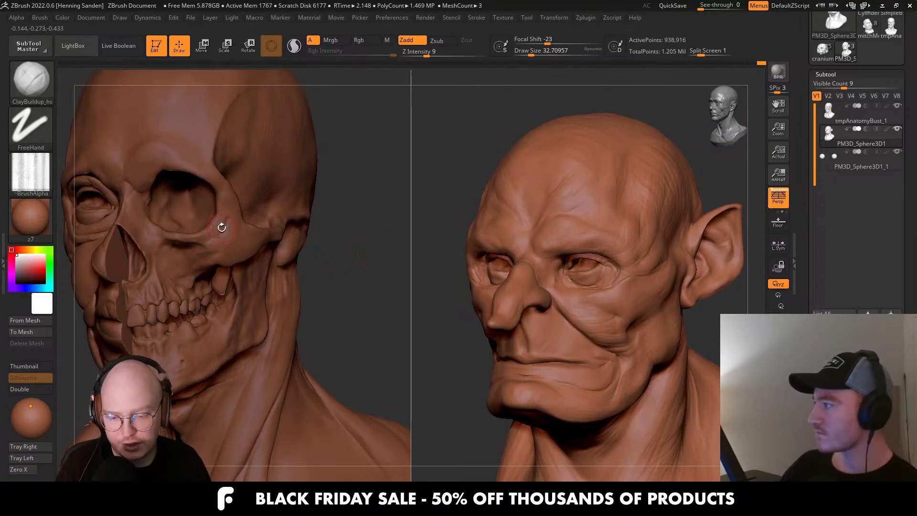
right_drag(550, 226, 535, 227)
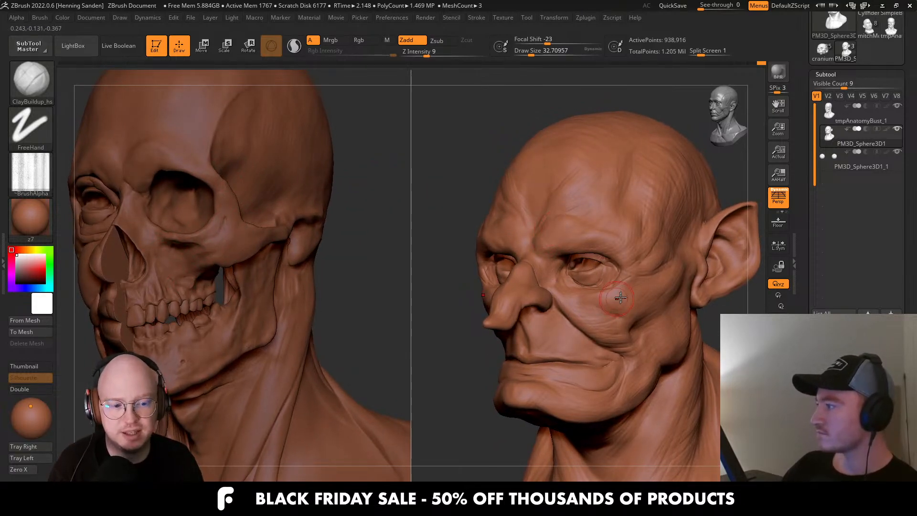
Build up the cheekbone and cheek folds with ClayBuildup_hs at draw sizes of about 39, 22 and 29.
key(s)
mouse_move(649, 298)
ctrl+right_down()
mouse_move(647, 311)
mouse_move(659, 293)
mouse_move(642, 296)
ctrl+right_up()
key(s)
key(s)
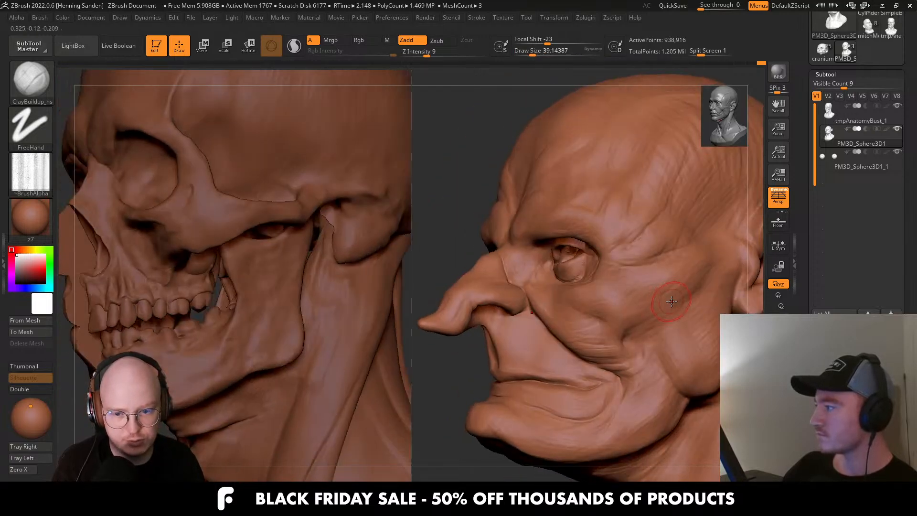
key(s)
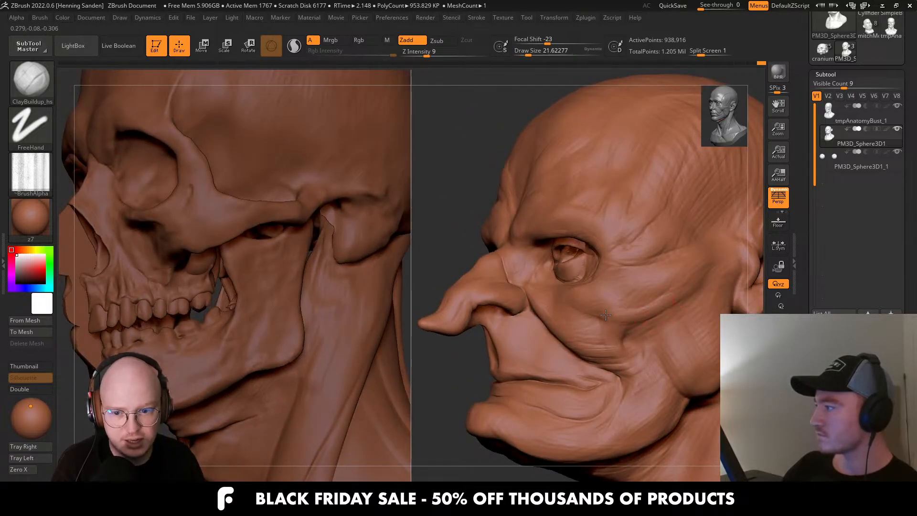
mouse_move(606, 315)
right_down()
mouse_move(594, 297)
mouse_move(584, 314)
right_up()
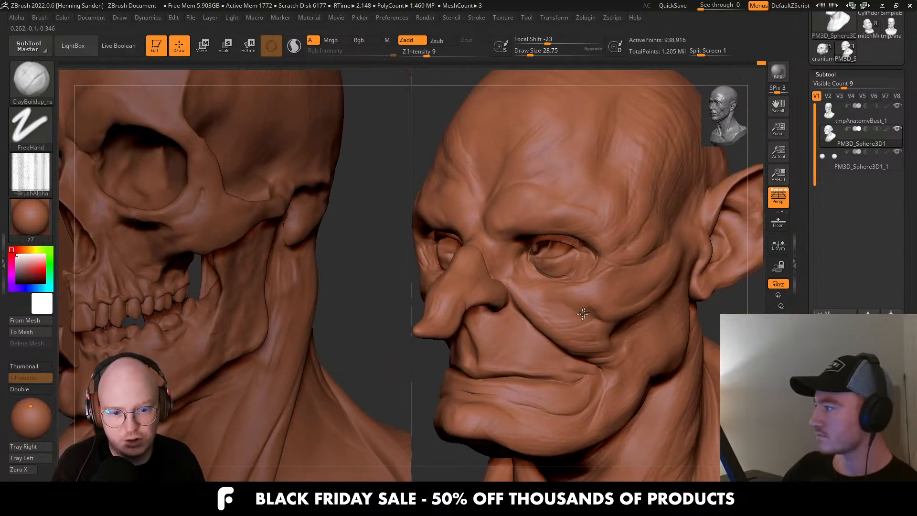
right_drag(625, 289, 627, 275)
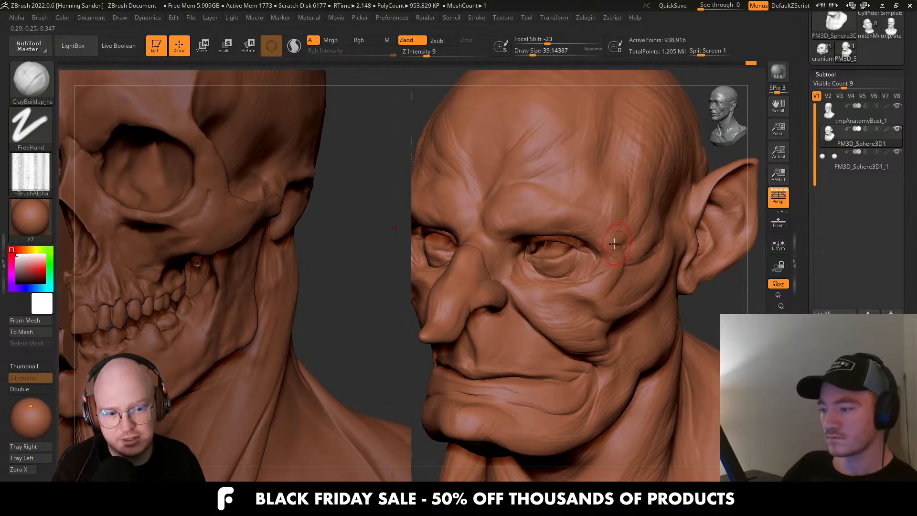
Refine the folds beside the outer eye corner with ClayBuildup_hs at a draw size of about 17, then switch to the Move brush.
right_drag(606, 245, 615, 237)
key(s)
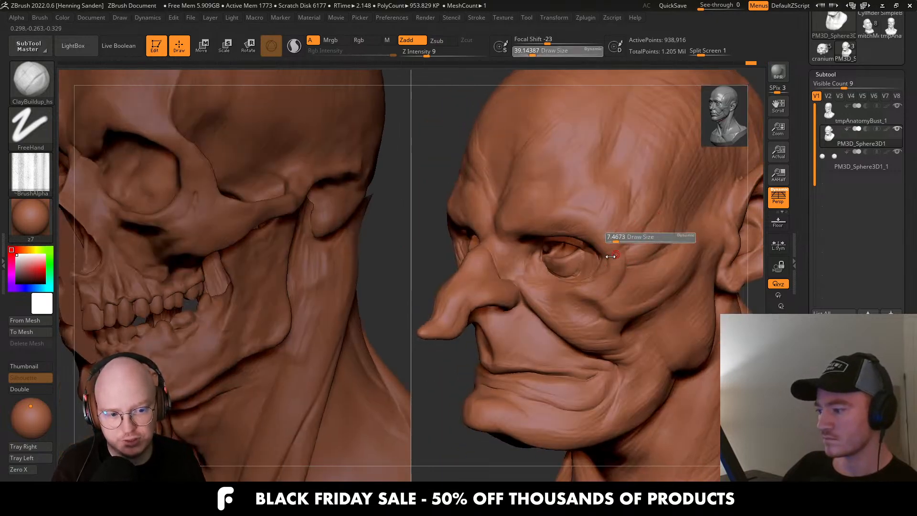
drag(626, 239, 620, 239)
mouse_move(621, 260)
right_down()
mouse_move(613, 275)
mouse_move(616, 259)
right_up()
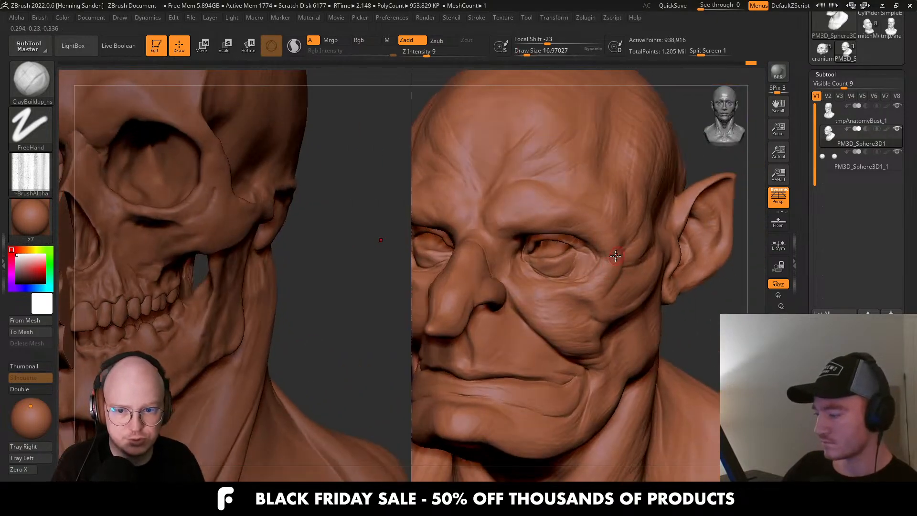
key(b)
key(m)
key(v)
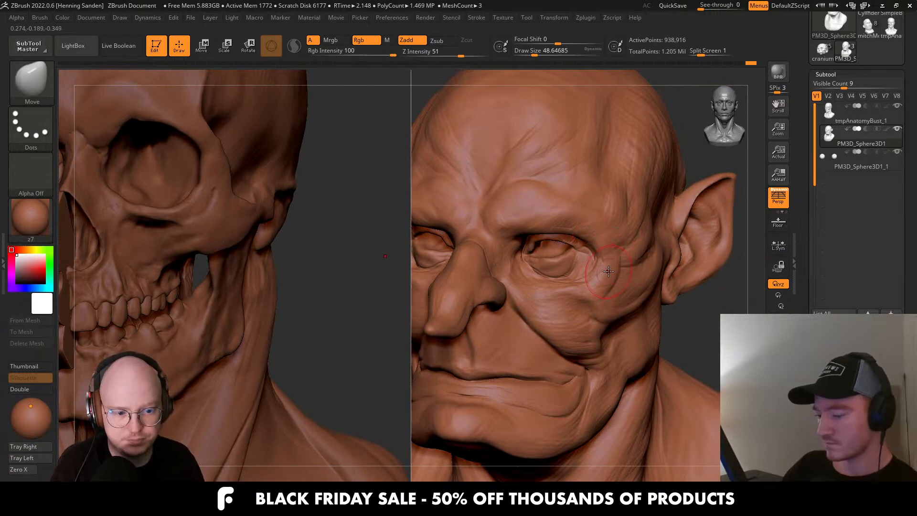
Refine the cheek and mouth corner with ClayBuildup_hs at a draw size of about 20.
key(b)
key(c)
key(b)
right_drag(608, 273, 597, 271)
mouse_move(497, 444)
alt+right_down()
mouse_move(580, 366)
mouse_move(569, 314)
alt+right_up()
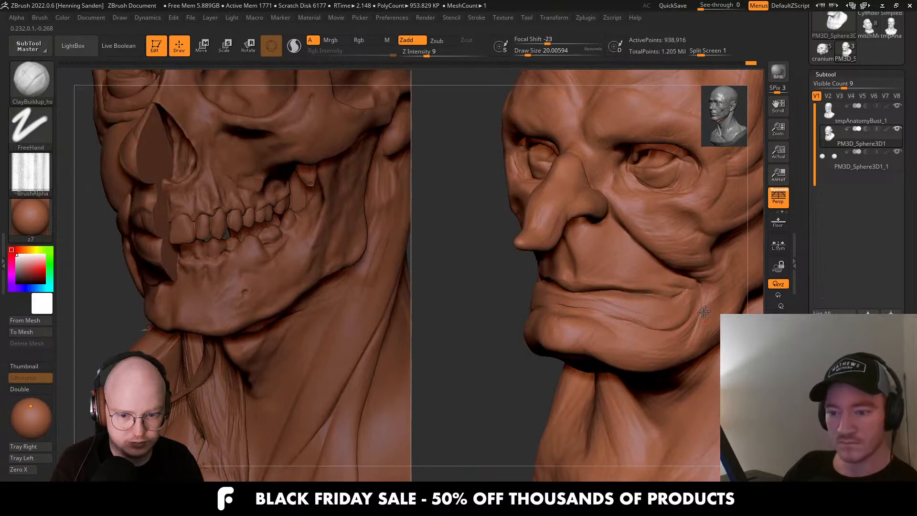
alt+right_drag(647, 340, 545, 373)
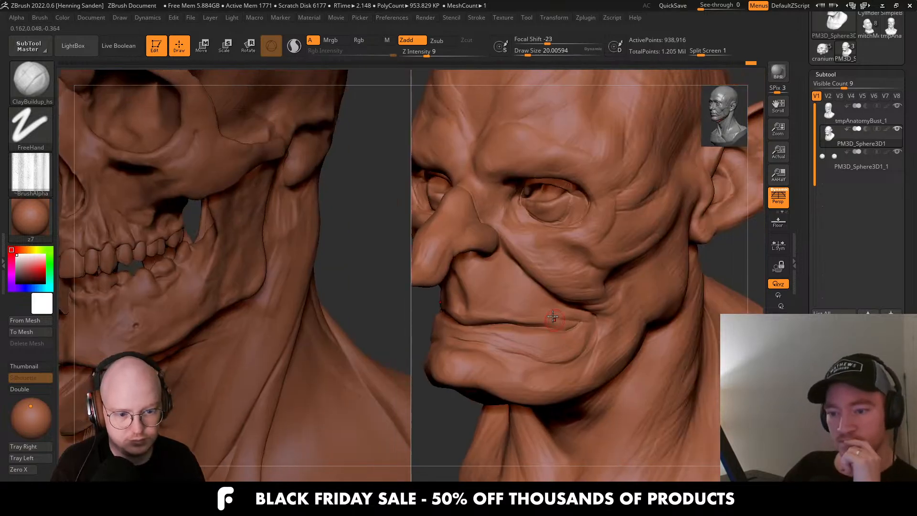
key(s)
drag(575, 316, 579, 316)
Refine the area between the upper lip and nose with ClayBuildup_hs at a draw size of about 31.
right_drag(459, 297, 502, 288)
key(s)
drag(505, 286, 503, 285)
mouse_move(512, 263)
right_down()
mouse_move(528, 255)
mouse_move(511, 220)
mouse_move(550, 229)
mouse_move(543, 247)
right_up()
ctrl+right_drag(544, 246, 560, 306)
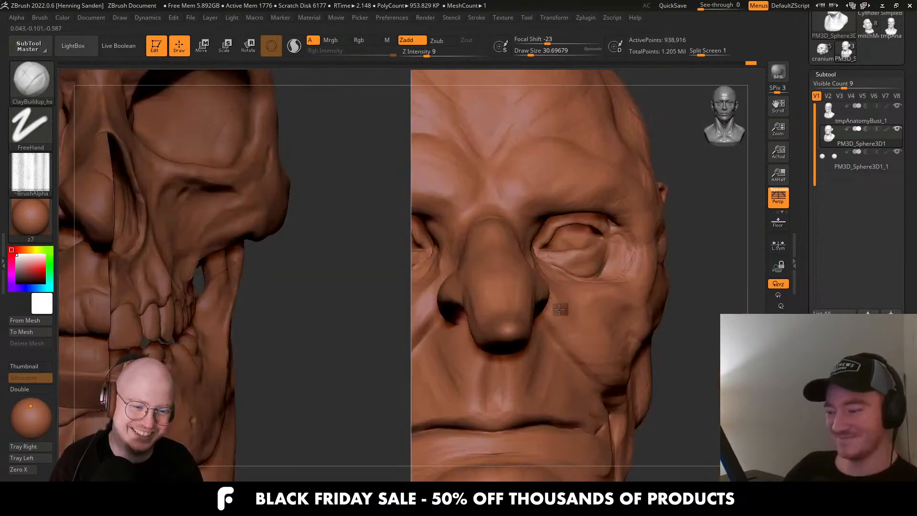
Build up the cheek fold beside the nose with ClayBuildup_hs at draw sizes of about 59 and 41.
mouse_move(497, 298)
right_down()
mouse_move(533, 281)
mouse_move(568, 284)
right_up()
right_drag(569, 285, 547, 299)
drag(547, 299, 553, 312)
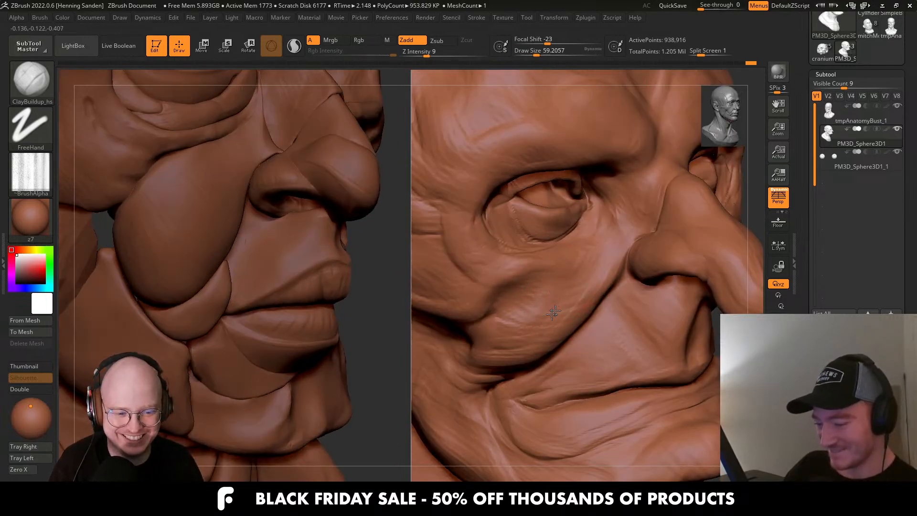
mouse_move(501, 326)
right_down()
mouse_move(529, 332)
mouse_move(528, 311)
right_up()
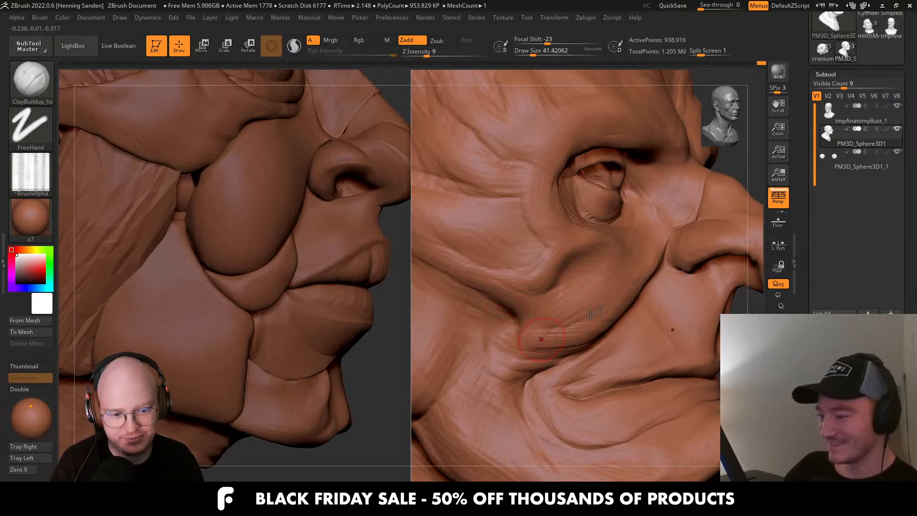
mouse_move(591, 313)
right_down()
mouse_move(619, 302)
mouse_move(595, 300)
right_up()
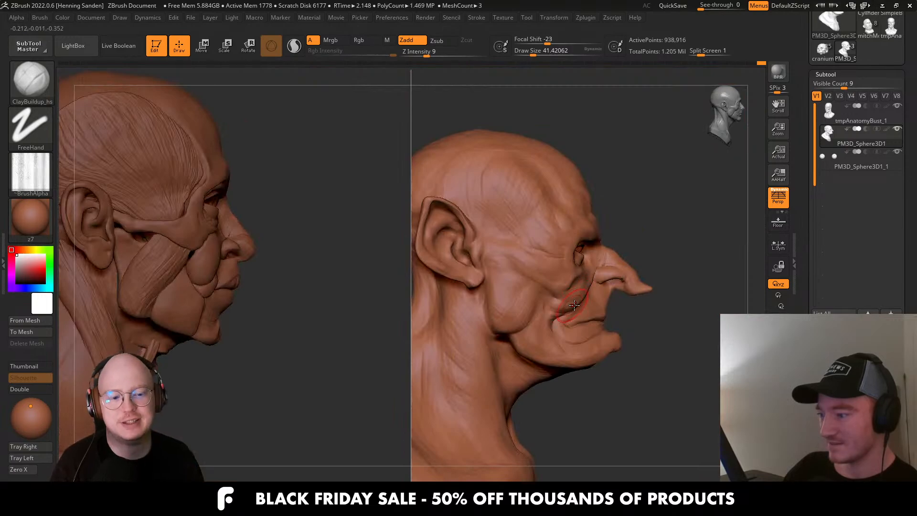
Adjust the cheekbone and outer eye area with the Move brush at draw sizes of about 77 and 49.
mouse_move(616, 306)
right_down()
mouse_move(479, 301)
mouse_move(577, 273)
mouse_move(509, 262)
right_up()
key(b)
key(m)
key(v)
key(])
key(])
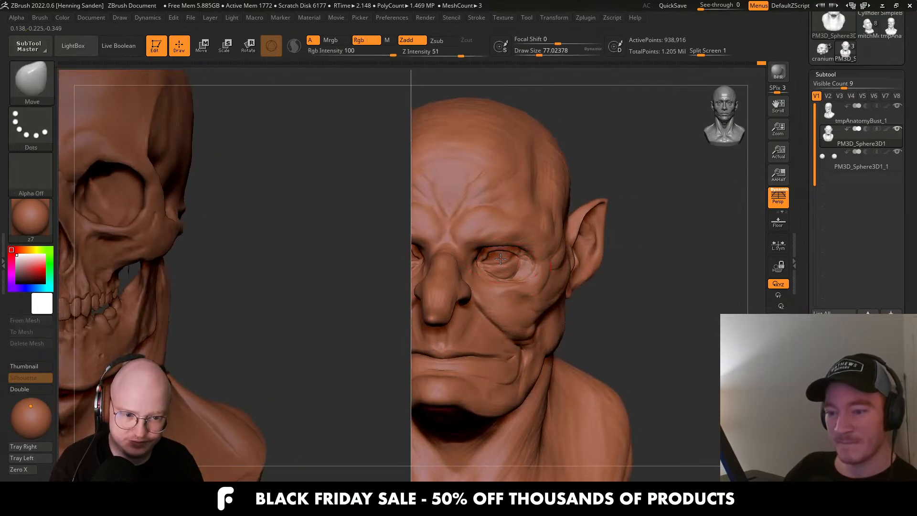
key(s)
drag(537, 283, 528, 288)
key(s)
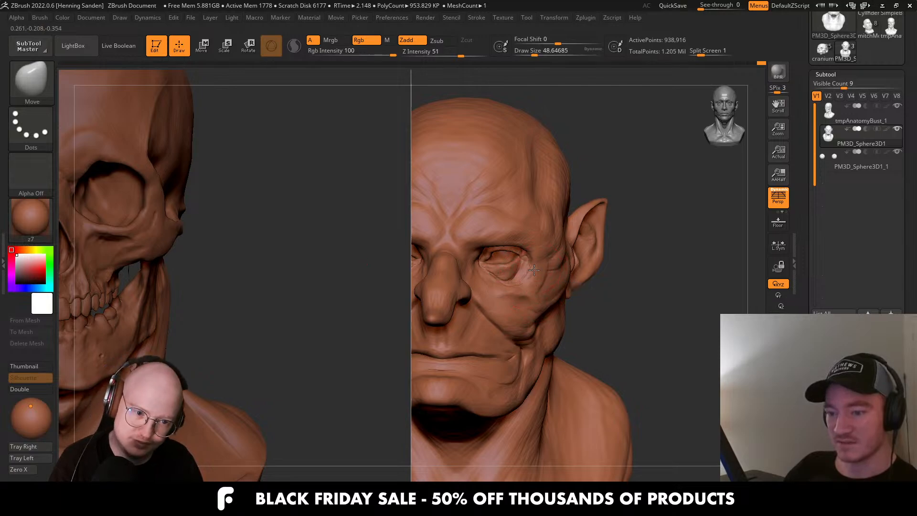
Reshape the lower eyelid and under-eye area with the Move brush at draw sizes of about 68 and 46.
mouse_move(533, 252)
right_down()
mouse_move(501, 243)
mouse_move(522, 266)
right_up()
key(s)
drag(522, 267, 525, 267)
right_drag(519, 268, 546, 266)
key(s)
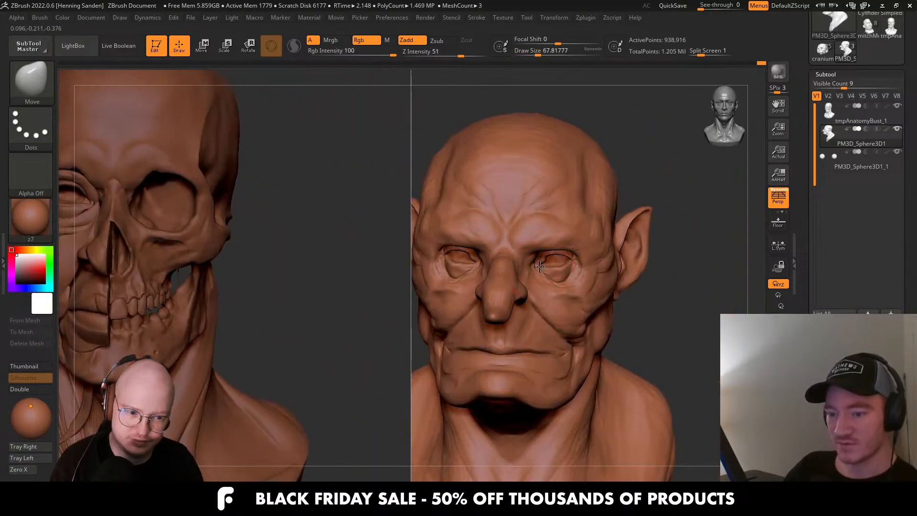
drag(543, 267, 544, 271)
key(s)
drag(550, 280, 546, 281)
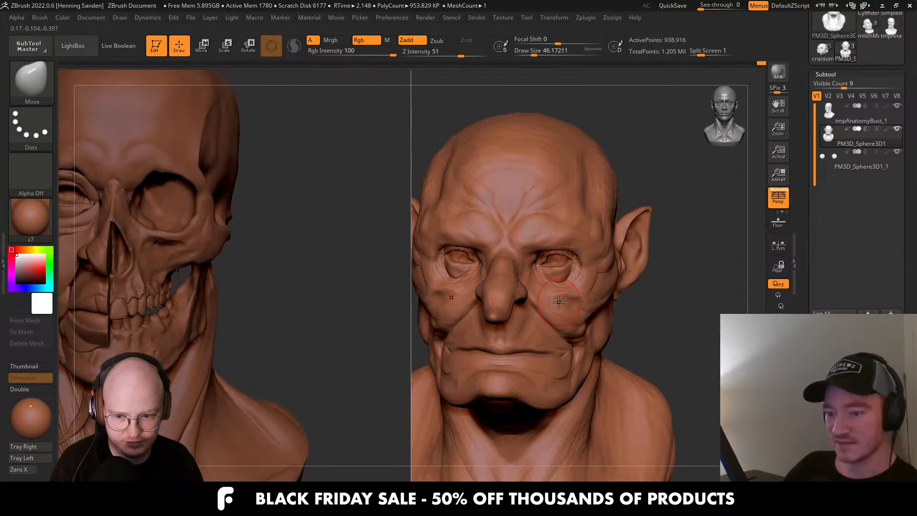
Adjust the side contour of the face beside the eye with the Move brush at a draw size of about 104.
right_drag(549, 239, 564, 282)
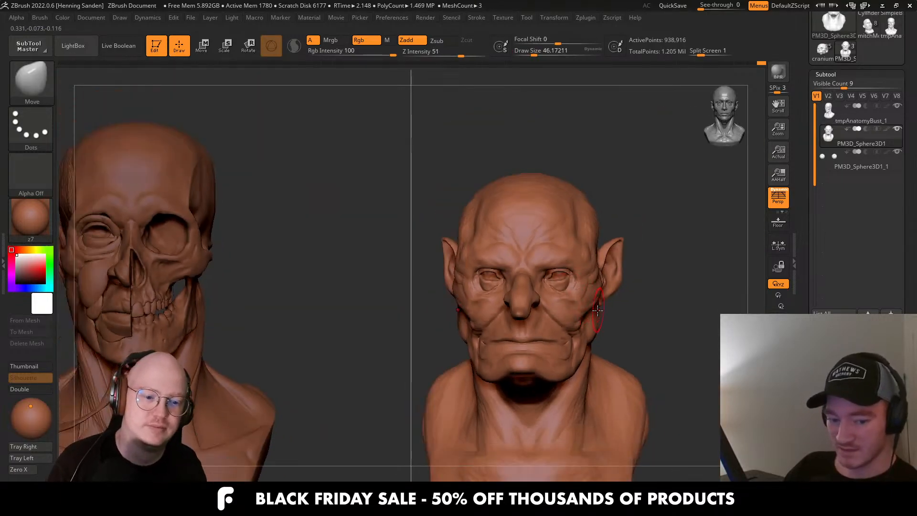
mouse_move(598, 311)
right_down()
mouse_move(576, 302)
mouse_move(604, 272)
mouse_move(518, 252)
right_up()
key(s)
drag(510, 247, 516, 246)
key(s)
drag(487, 210, 492, 213)
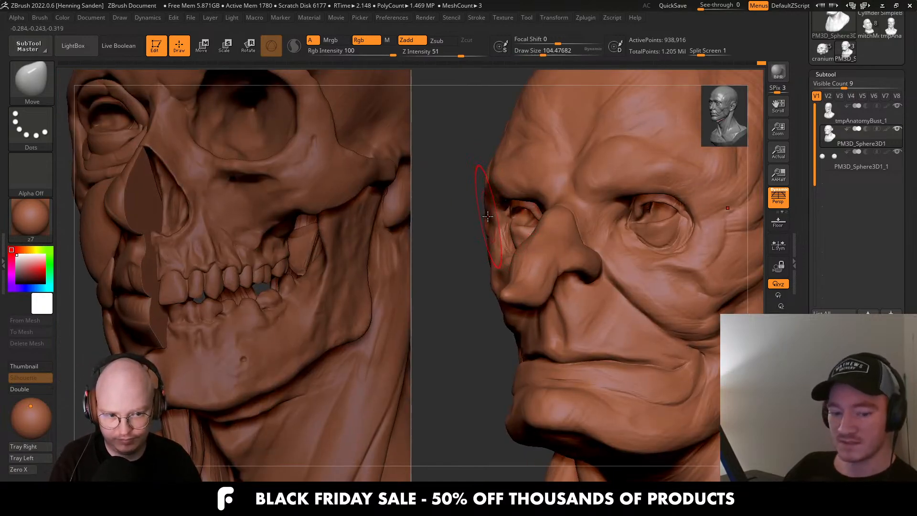
Shape the brow and eye socket from several angles with a progressively enlarged Move brush.
mouse_move(489, 214)
right_down()
mouse_move(484, 219)
mouse_move(536, 224)
mouse_move(543, 264)
mouse_move(531, 248)
mouse_move(538, 260)
right_up()
key(s)
drag(539, 260, 542, 259)
mouse_move(540, 183)
right_down()
mouse_move(545, 216)
mouse_move(581, 281)
mouse_move(567, 268)
right_up()
key(s)
key(bracketright)
key(bracketright)
key(bracketright)
drag(551, 234, 557, 230)
mouse_move(557, 231)
right_down()
mouse_move(555, 164)
mouse_move(575, 141)
right_up()
mouse_move(557, 203)
right_down()
mouse_move(605, 212)
mouse_move(581, 218)
right_up()
Adjust the outer and inner corners of the eyelids with the Move brush at a draw size of about 116.
key(s)
drag(666, 248, 660, 248)
right_drag(664, 253, 673, 292)
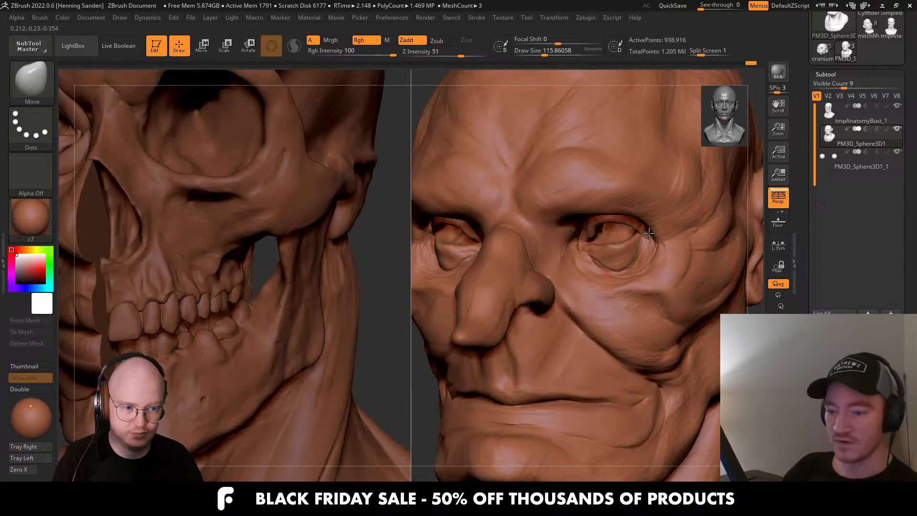
drag(649, 233, 651, 238)
drag(579, 243, 580, 253)
Refine the inner eye corner and nose bridge with the Move brush at a draw size of about 77.
right_drag(568, 253, 590, 251)
key(s)
drag(589, 251, 579, 245)
key(s)
mouse_move(593, 280)
right_down()
mouse_move(603, 282)
mouse_move(609, 248)
mouse_move(609, 258)
right_up()
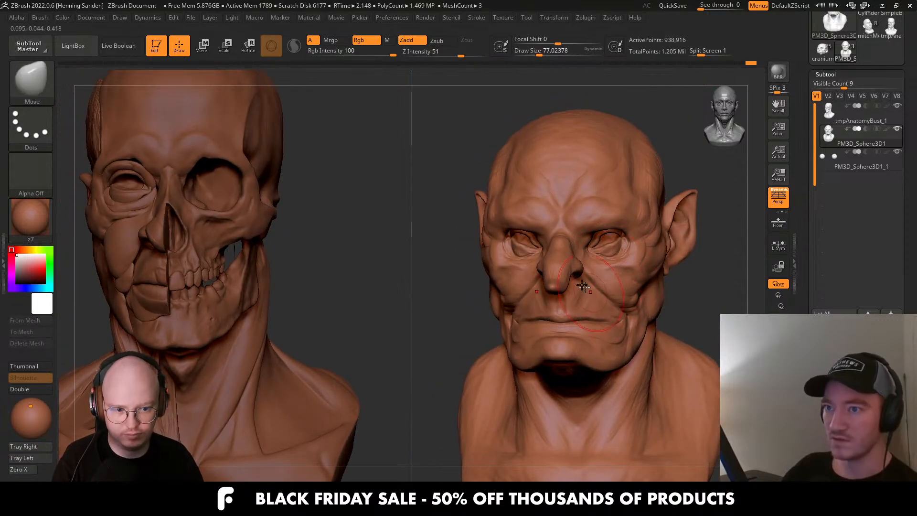
Adjust the brow and the area under the eye with the Move brush at draw sizes of about 80 and 54.
key(s)
drag(606, 223, 608, 224)
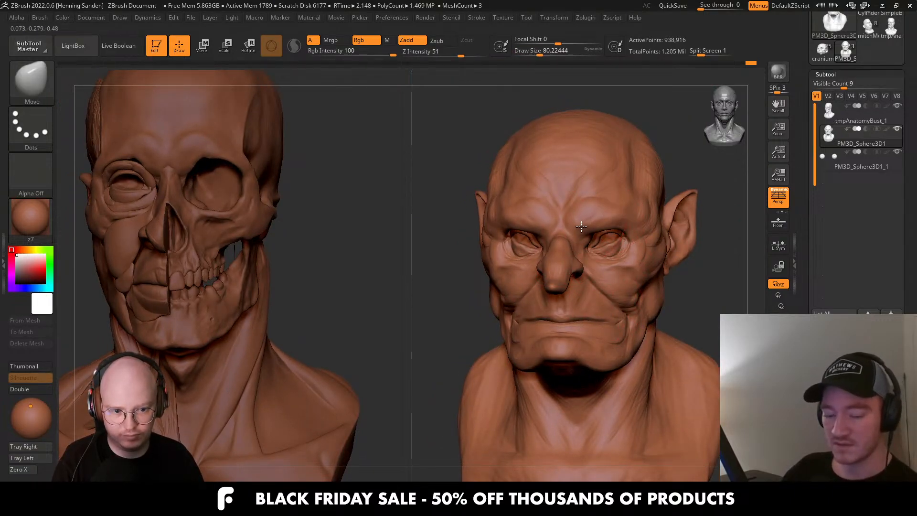
mouse_move(581, 215)
right_down()
mouse_move(630, 231)
mouse_move(594, 264)
right_up()
key(s)
drag(594, 264, 588, 268)
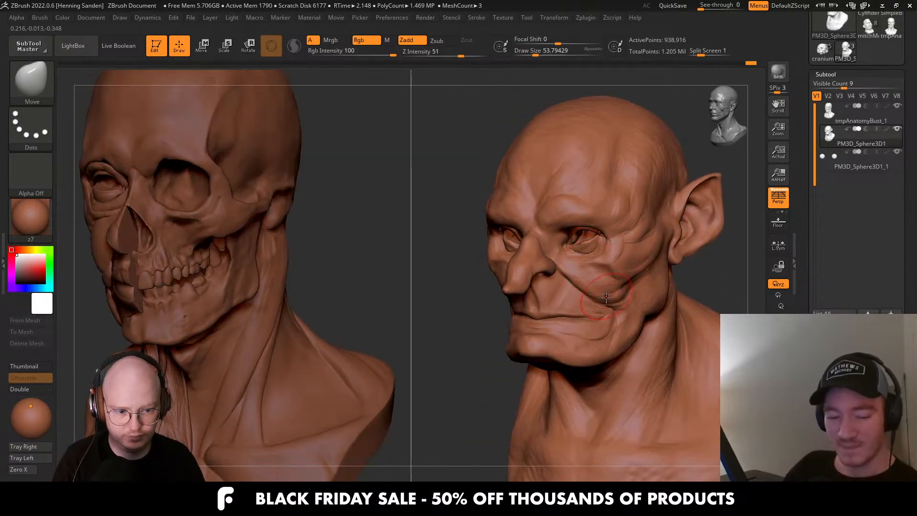
Reshape the outer rim of the pointed ear with the Move brush at draw sizes of about 163 and 104.
key(s)
drag(606, 297, 610, 298)
mouse_move(610, 319)
right_down()
mouse_move(669, 319)
mouse_move(661, 320)
mouse_move(653, 322)
mouse_move(658, 306)
mouse_move(642, 299)
mouse_move(668, 301)
right_up()
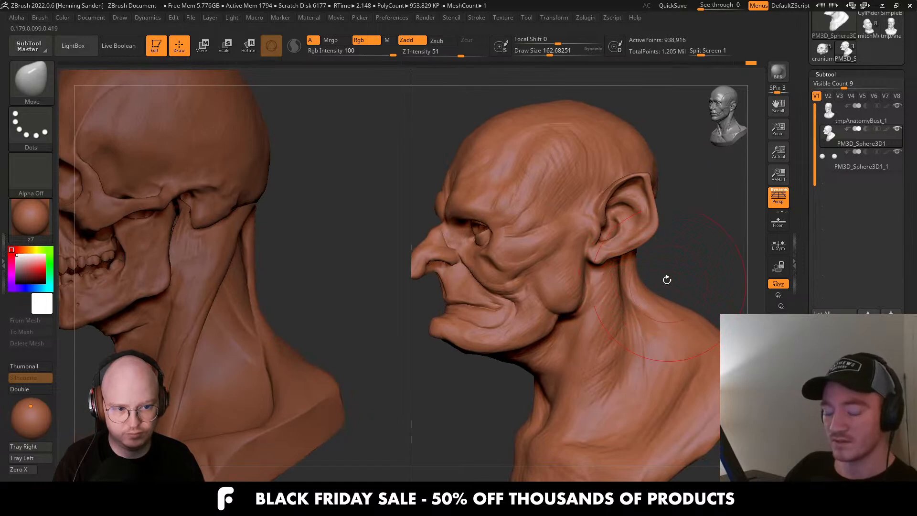
mouse_move(667, 280)
mouse_down()
mouse_move(641, 258)
mouse_move(604, 278)
mouse_move(631, 271)
mouse_up()
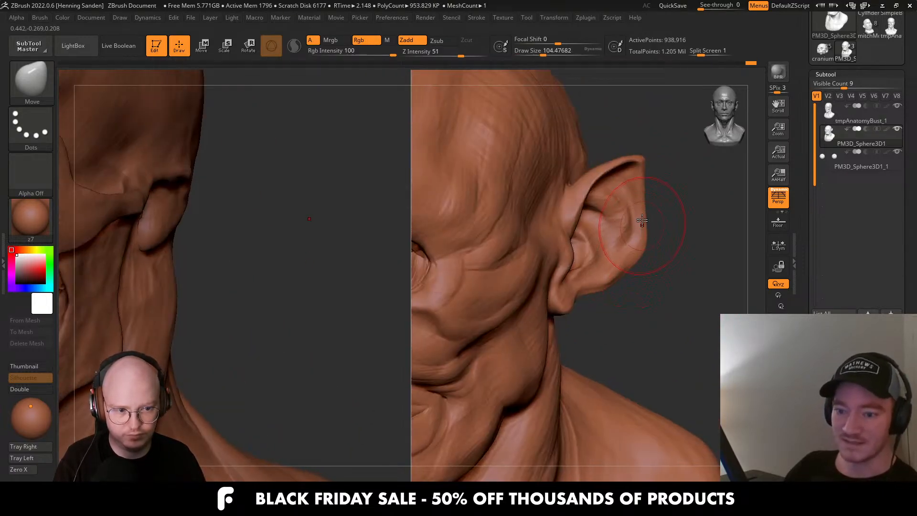
mouse_move(630, 177)
mouse_down()
mouse_move(627, 206)
mouse_move(592, 211)
mouse_move(564, 185)
mouse_move(569, 212)
mouse_move(588, 236)
mouse_move(574, 210)
mouse_move(535, 195)
mouse_move(616, 224)
mouse_move(581, 237)
mouse_move(601, 222)
mouse_move(600, 168)
mouse_move(644, 209)
mouse_move(625, 271)
mouse_up()
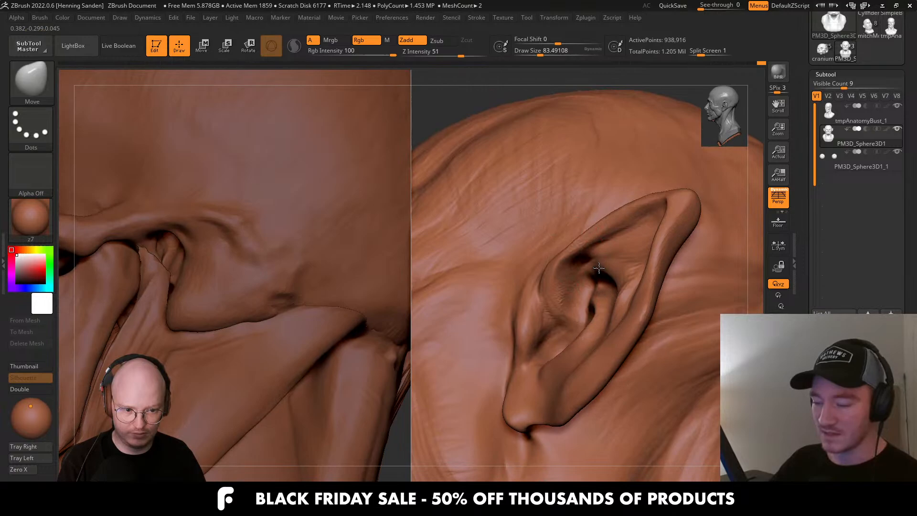
Reshape the inner side and lobe of the pointed ear with the Move brush at a draw size of about 158.
right_drag(599, 268, 571, 257)
key(s)
drag(569, 258, 585, 277)
key(s)
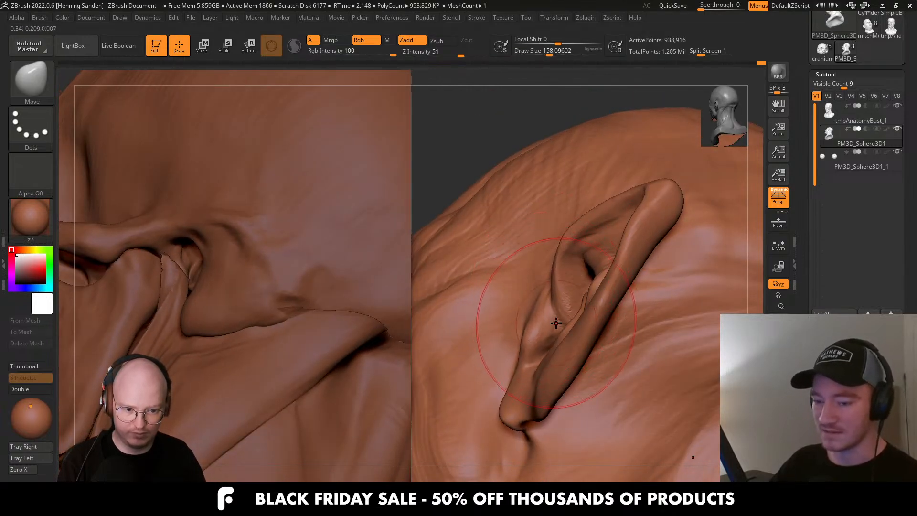
key(s)
drag(556, 323, 537, 324)
mouse_move(497, 330)
right_down()
mouse_move(539, 339)
mouse_move(549, 319)
mouse_move(587, 313)
right_up()
key(s)
mouse_move(588, 313)
ctrl+right_down()
mouse_move(587, 282)
mouse_move(625, 248)
ctrl+right_up()
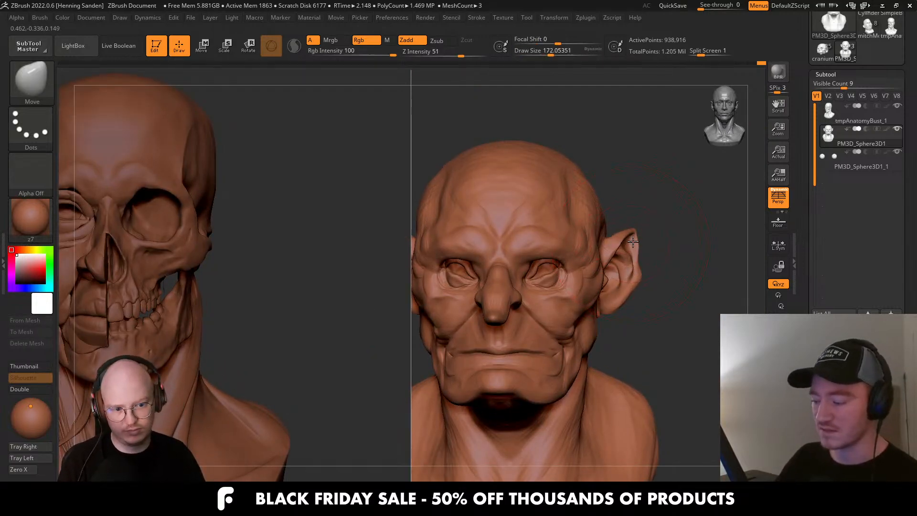
Adjust the ear and the area where it meets the side of the face with the Move brush at a draw size of about 74.
key(s)
mouse_move(617, 248)
right_down()
mouse_move(586, 246)
mouse_move(595, 248)
right_up()
key(s)
drag(622, 247, 608, 250)
right_drag(596, 266, 568, 292)
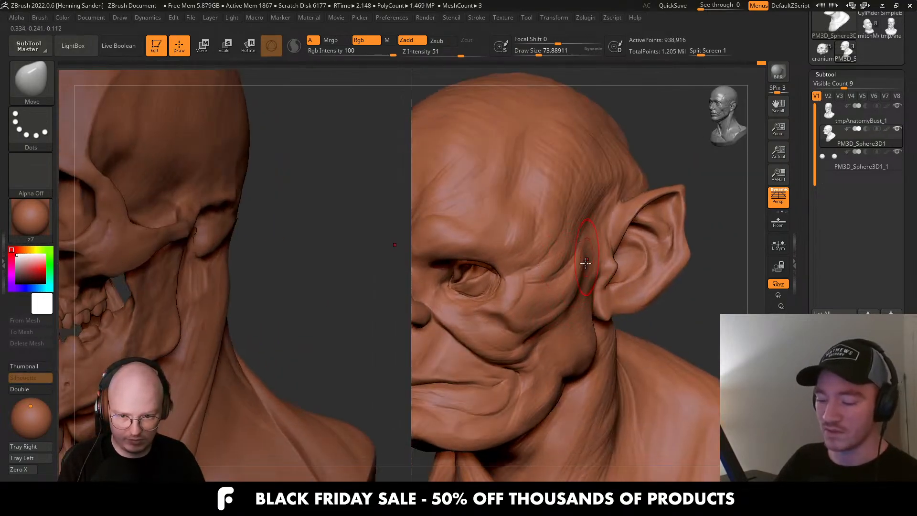
mouse_move(586, 262)
right_down()
mouse_move(594, 282)
mouse_move(571, 239)
mouse_move(598, 258)
mouse_move(548, 286)
mouse_move(572, 285)
right_up()
mouse_move(562, 364)
right_down()
mouse_move(555, 398)
mouse_move(549, 364)
mouse_move(542, 386)
right_up()
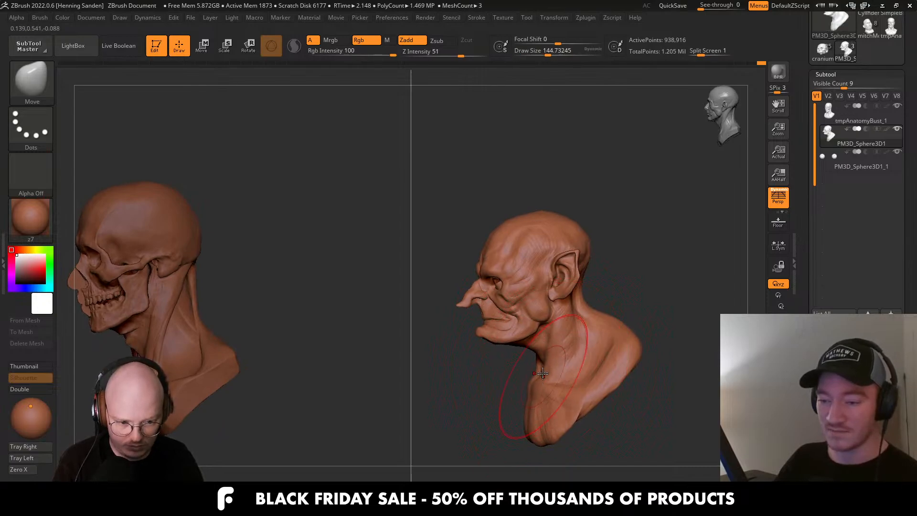
Reshape the shoulder and upper back in profile and from behind with the Move brush at a draw size of about 145.
mouse_move(482, 359)
right_down()
mouse_move(592, 353)
mouse_move(606, 364)
mouse_move(596, 339)
right_up()
key(ctrl)
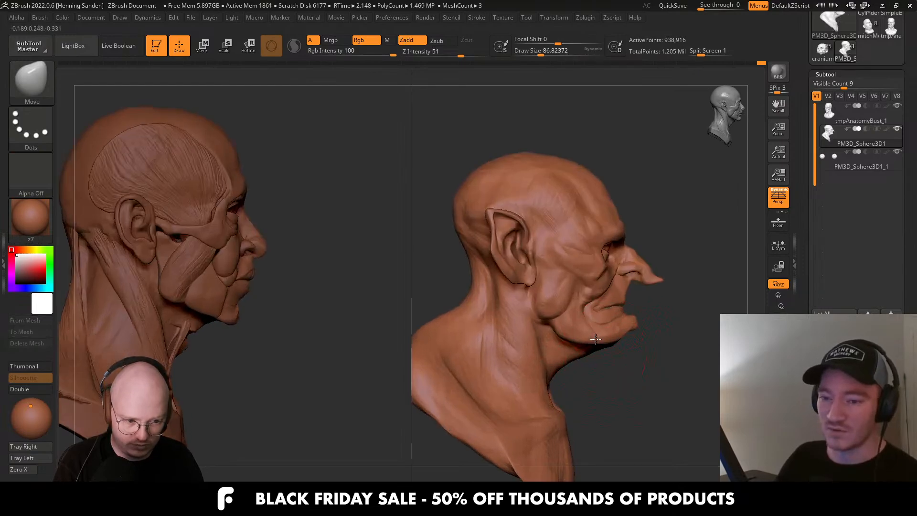
key(s)
drag(592, 338, 592, 341)
right_drag(449, 300, 567, 326)
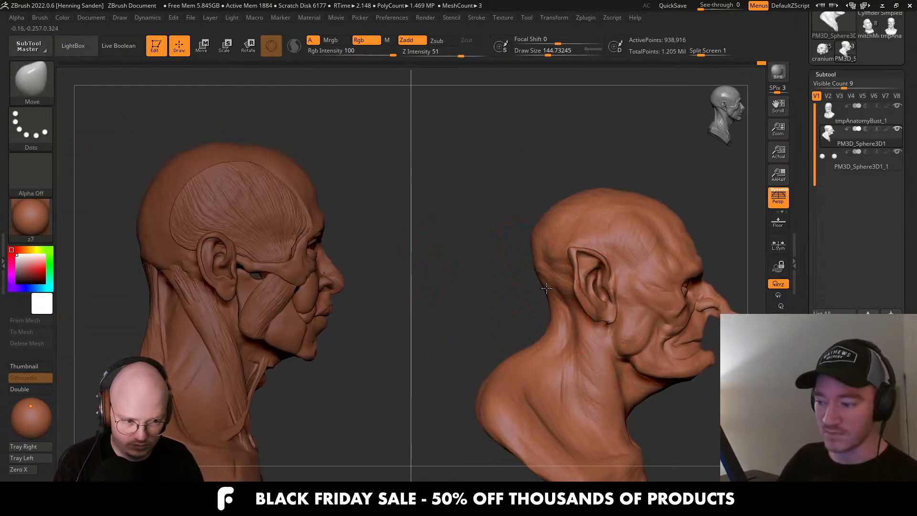
drag(524, 363, 501, 369)
right_drag(502, 368, 583, 375)
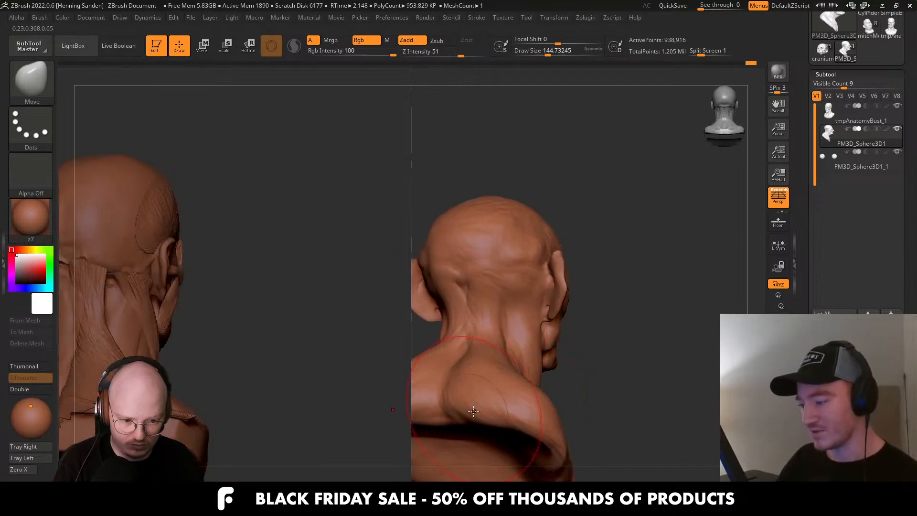
drag(467, 420, 466, 406)
right_drag(483, 396, 454, 372)
mouse_move(497, 310)
ctrl+right_down()
mouse_move(514, 358)
mouse_move(485, 355)
ctrl+right_up()
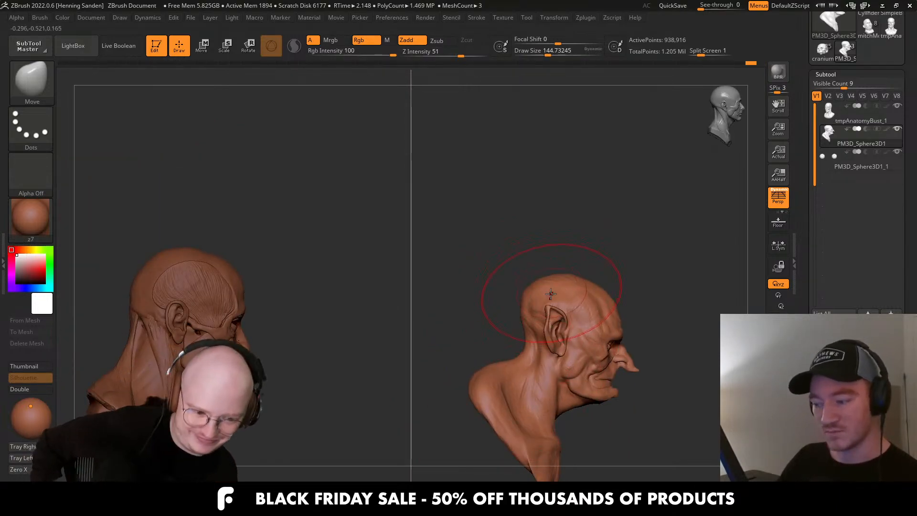
Adjust the cranium and upper forehead with the Move brush at a draw size of about 80.
right_drag(552, 310, 531, 289)
mouse_move(655, 298)
alt+right_down()
mouse_move(557, 287)
mouse_move(530, 295)
mouse_move(568, 285)
mouse_move(558, 290)
alt+right_up()
key(s)
drag(558, 290, 551, 291)
key(s)
right_drag(621, 287, 561, 273)
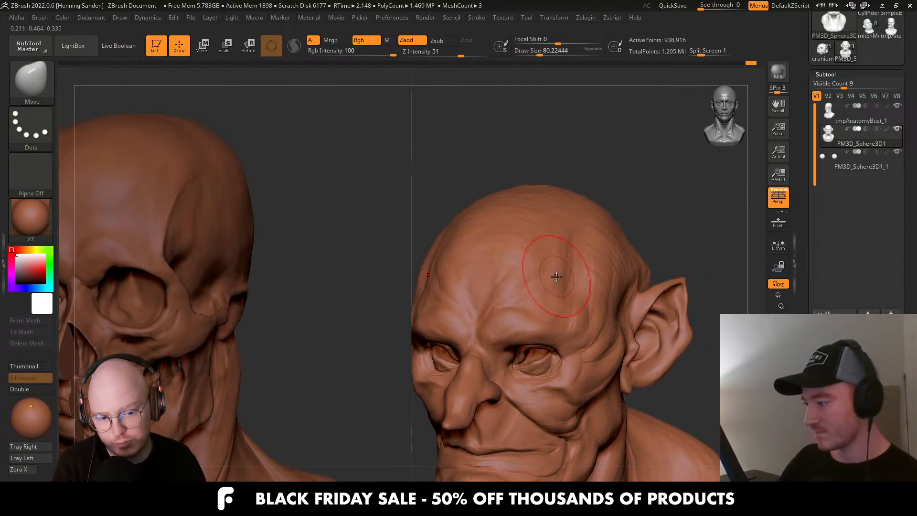
Build up the outer brow and temple with the ClayBuildup brush at Z Intensity 9 and draw sizes of about 23 and 59.
key(b)
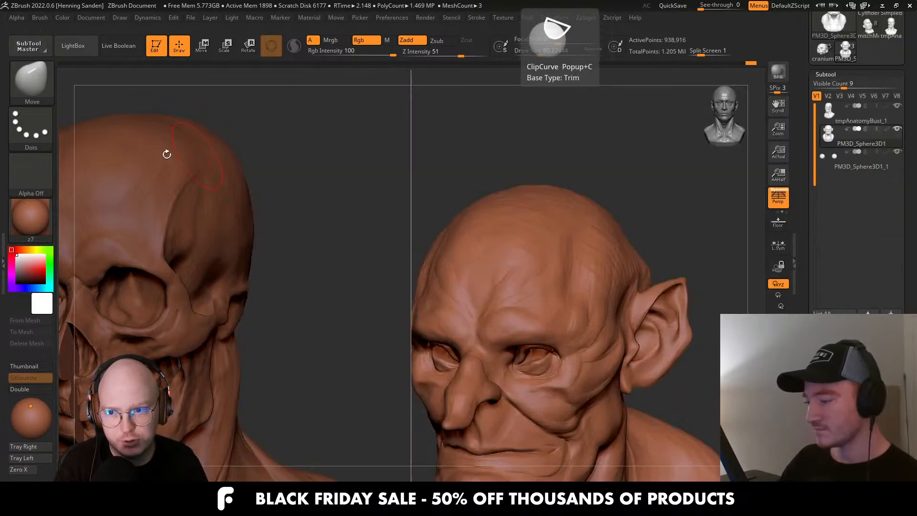
key(b)
key(c)
key(b)
right_drag(559, 292, 567, 297)
key(bracketleft)
key(s)
drag(568, 321, 564, 320)
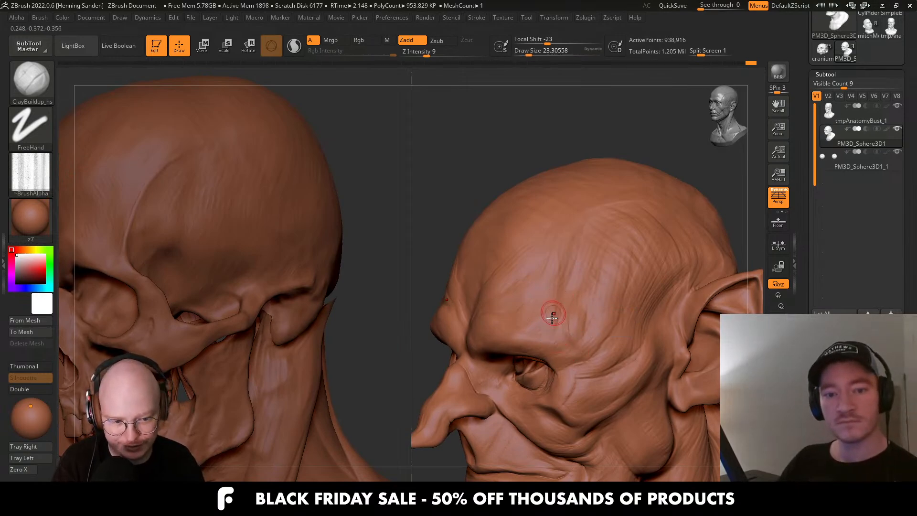
key(s)
drag(575, 333, 584, 334)
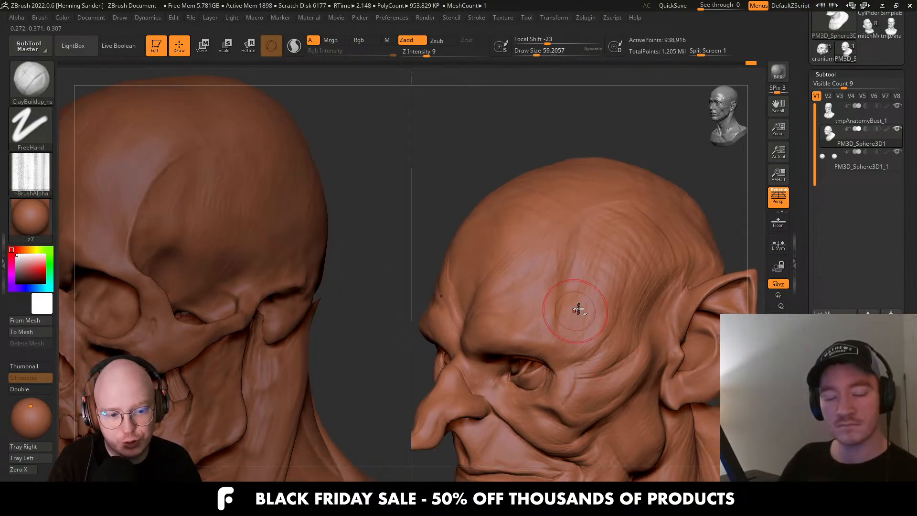
mouse_move(580, 312)
ctrl+right_down()
mouse_move(573, 283)
mouse_move(601, 307)
mouse_move(586, 334)
ctrl+right_up()
Shift the temple ridge and side of the forehead with the Move brush at a draw size of about 90.
key(b)
key(m)
key(v)
key(s)
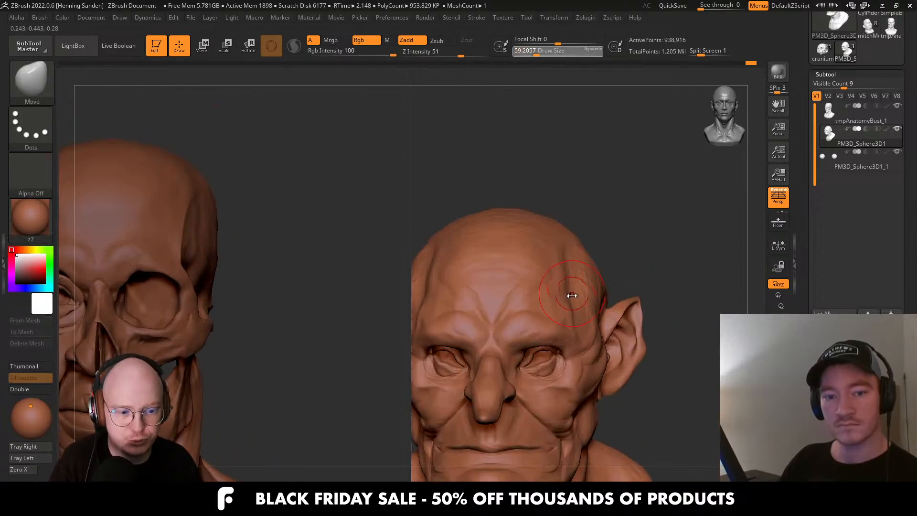
mouse_move(572, 297)
mouse_down()
mouse_move(563, 302)
mouse_move(563, 277)
mouse_up()
key(s)
key(s)
drag(569, 281, 562, 281)
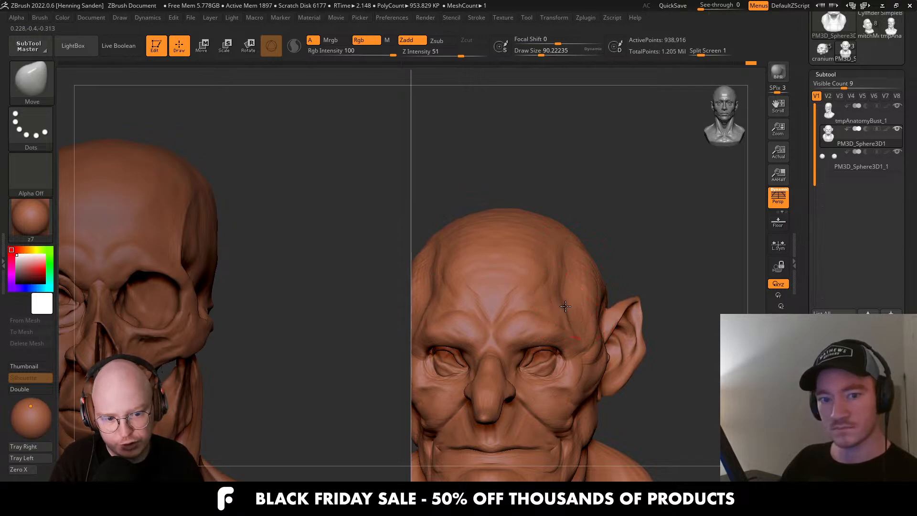
right_drag(566, 306, 562, 311)
key(s)
drag(563, 311, 560, 311)
Add clay strokes along the temple ridge with the ClayBuildup brush at a draw size of about 77.
mouse_move(560, 311)
right_down()
mouse_move(549, 301)
mouse_move(579, 301)
right_up()
key(b)
key(c)
key(b)
key(s)
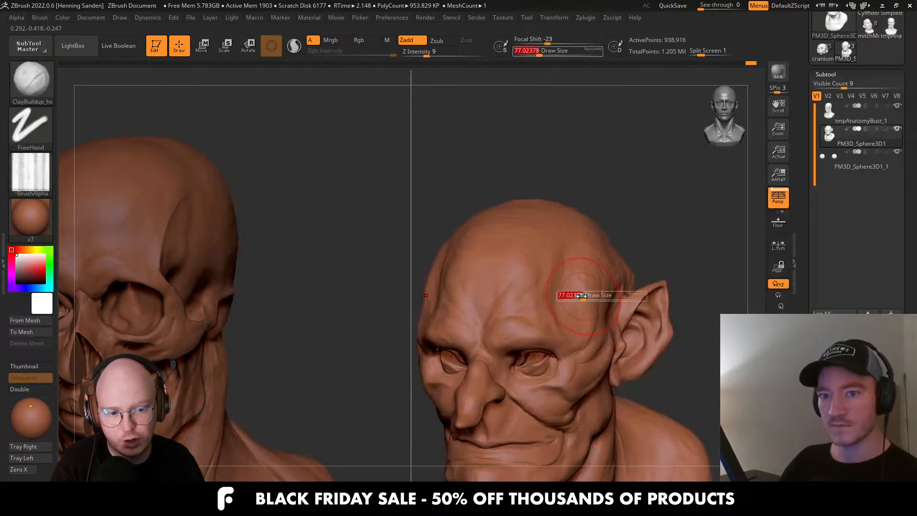
drag(581, 296, 580, 296)
drag(570, 282, 563, 317)
Build up the temple and the side of the cranium above the ear with ClayBuildup at a draw size of about 65.
right_drag(607, 306, 598, 325)
key(s)
drag(598, 325, 597, 325)
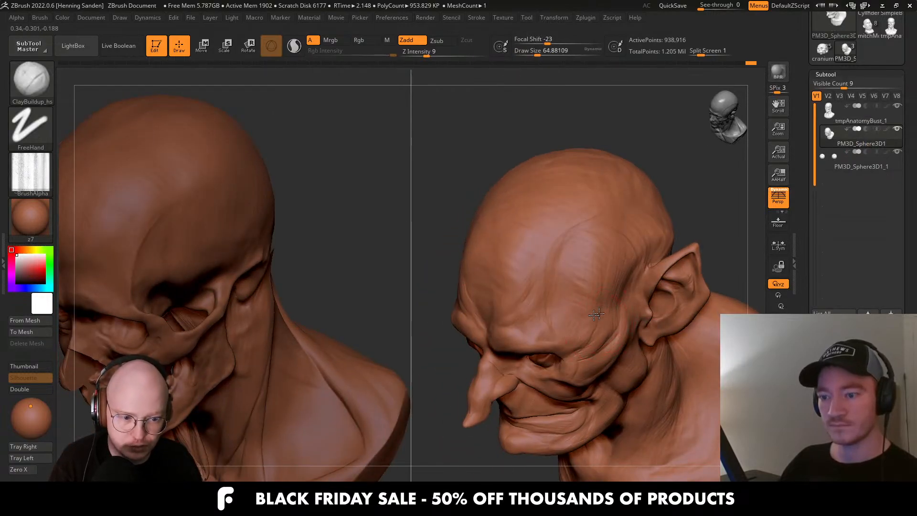
right_drag(570, 274, 618, 290)
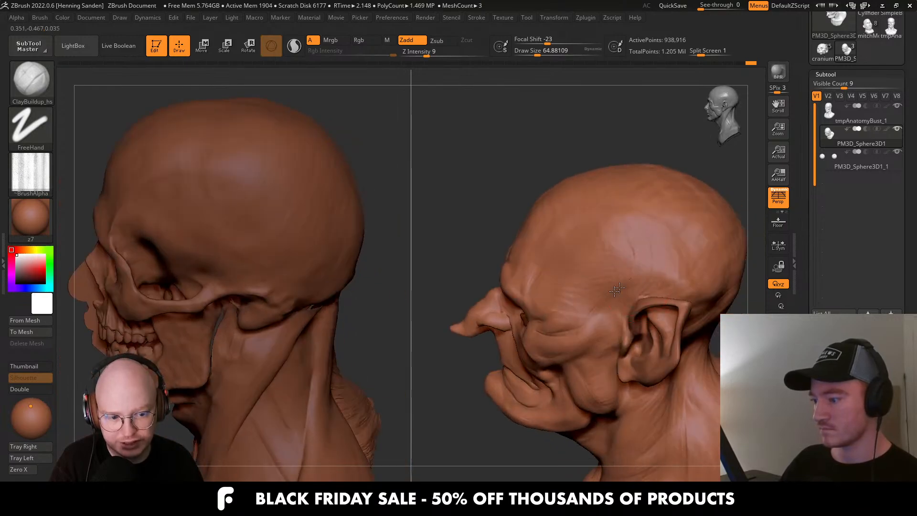
right_drag(565, 312, 548, 329)
Refine the forehead folds above the nose bridge with ClayBuildup at draw sizes of about 37 and 29.
mouse_move(591, 290)
right_down()
mouse_move(557, 299)
mouse_move(635, 287)
mouse_move(616, 280)
mouse_move(609, 258)
mouse_move(614, 302)
right_up()
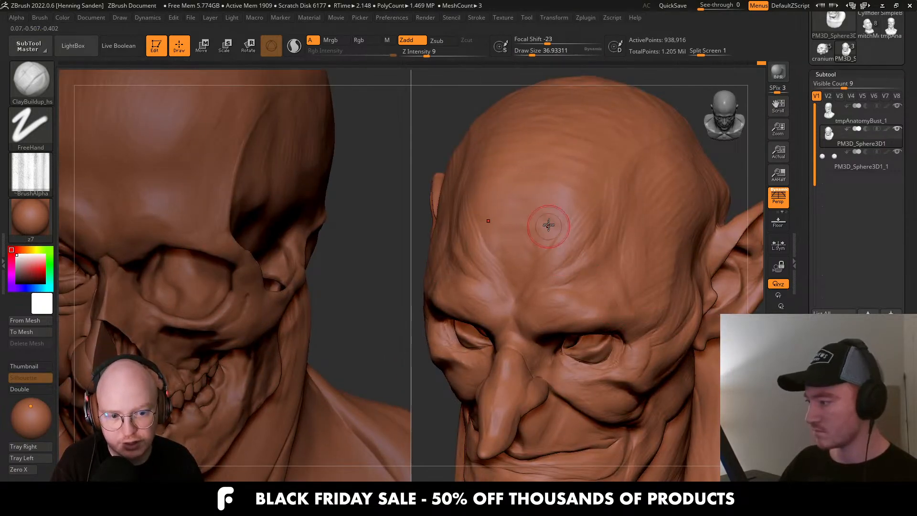
key(s)
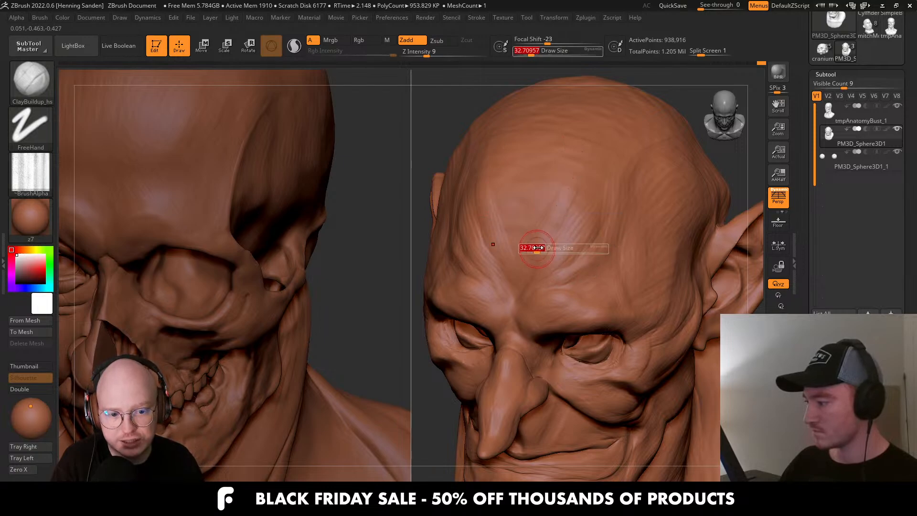
drag(533, 249, 532, 249)
drag(530, 274, 539, 257)
ctrl+right_drag(569, 306, 592, 241)
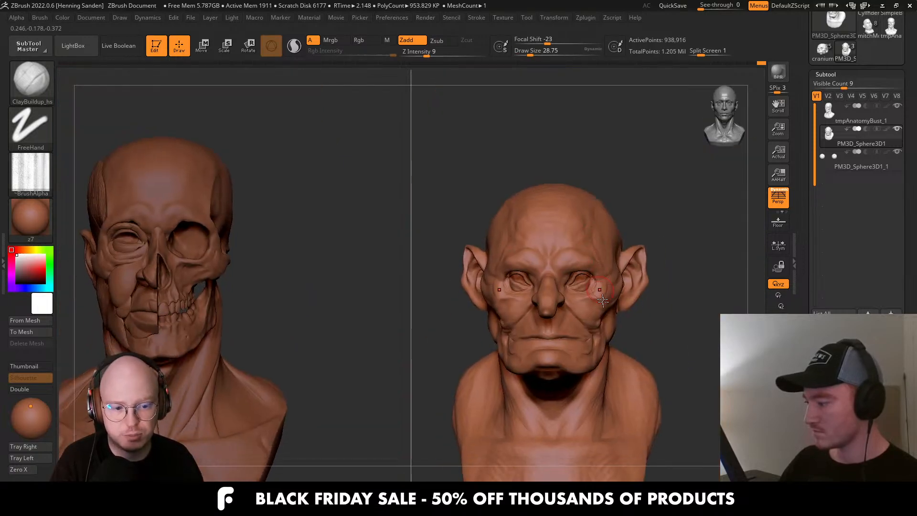
Build up the cheek and its lower fold with ClayBuildup at draw sizes of about 37 and 46.
mouse_move(624, 337)
right_down()
mouse_move(610, 346)
mouse_move(631, 382)
right_up()
key(s)
drag(637, 330, 639, 331)
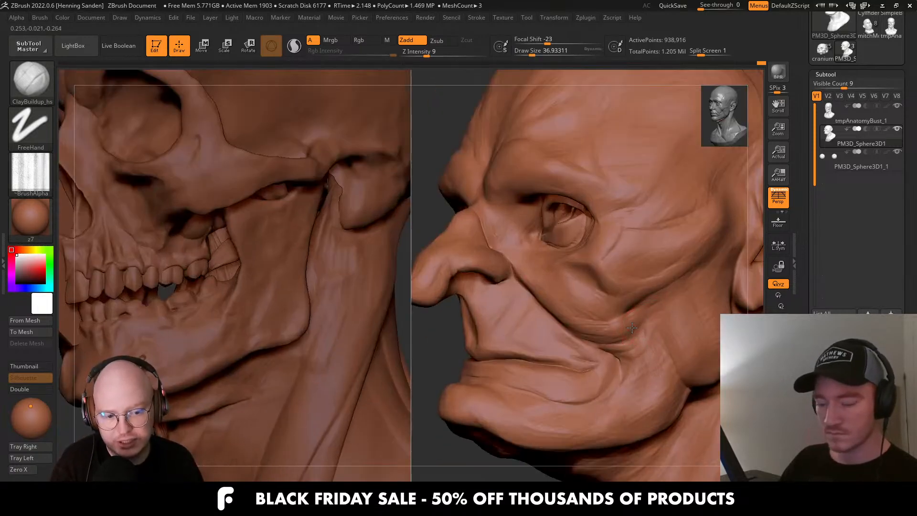
right_drag(636, 329, 610, 326)
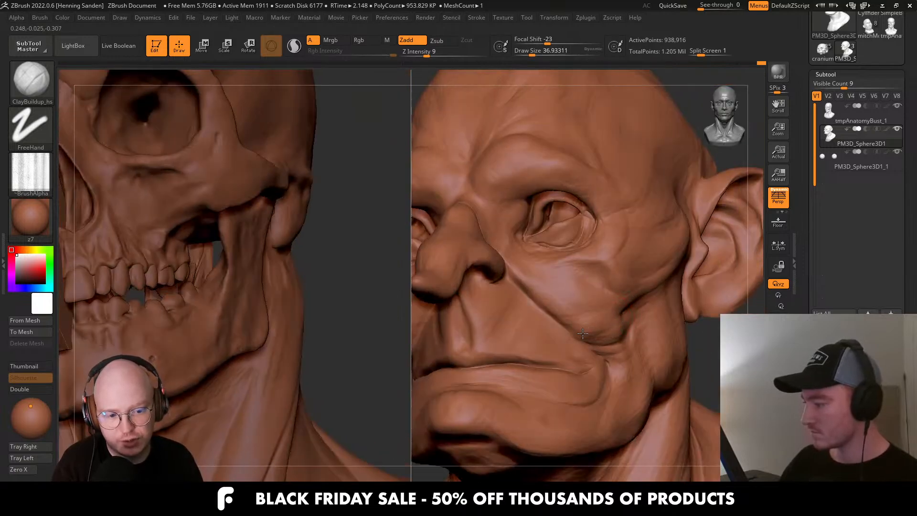
key(s)
drag(583, 328, 586, 329)
right_drag(583, 304, 589, 307)
key(s)
drag(588, 307, 588, 307)
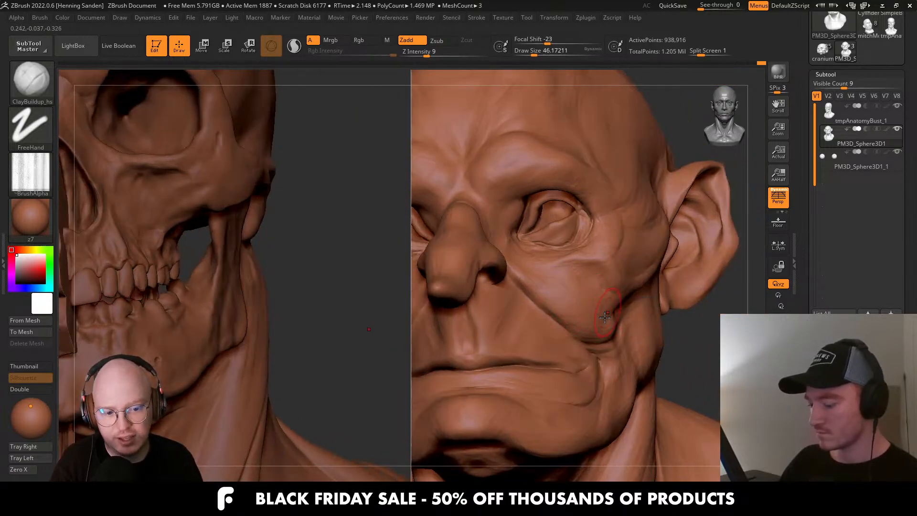
right_drag(591, 311, 583, 323)
Refine the area between the nose and the upper lip with ClayBuildup at draw sizes of about 44, 35 and 18.
mouse_move(523, 277)
right_down()
mouse_move(528, 295)
mouse_move(549, 282)
mouse_move(586, 286)
mouse_move(594, 266)
right_up()
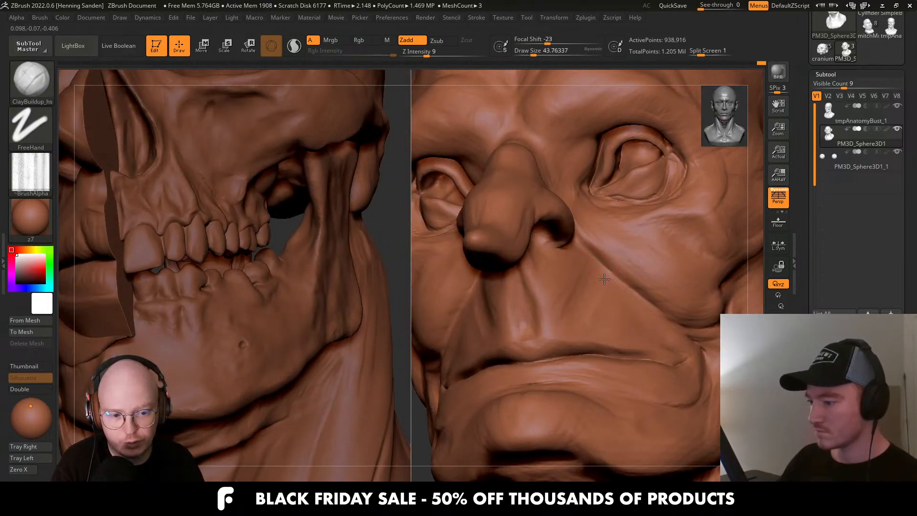
alt+right_drag(589, 327, 564, 348)
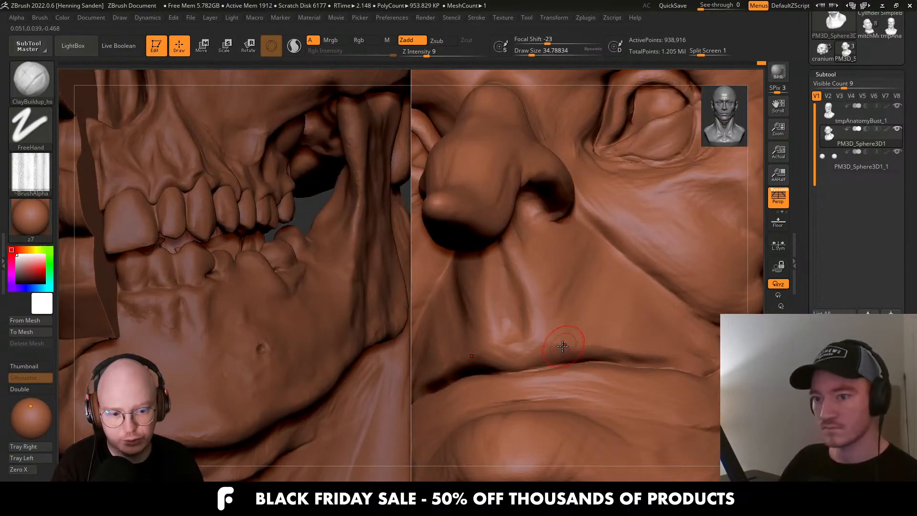
key(s)
drag(539, 357, 534, 355)
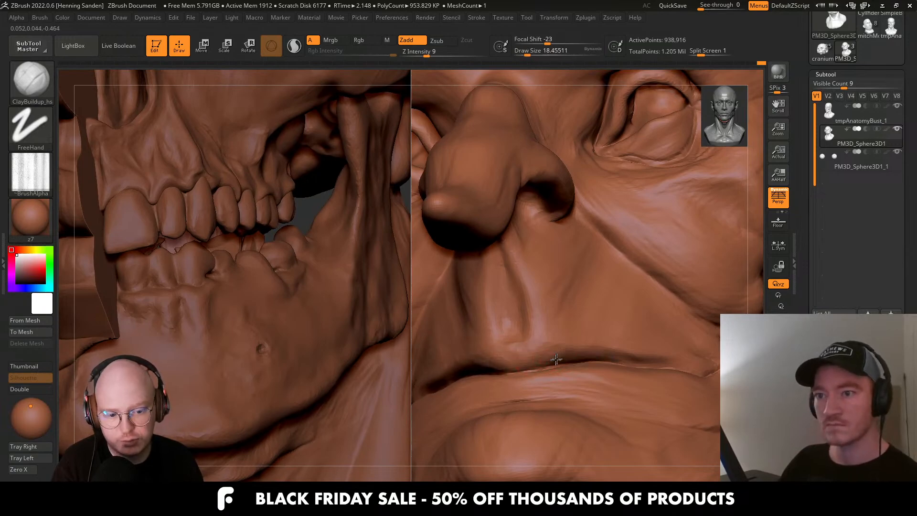
right_drag(557, 359, 633, 330)
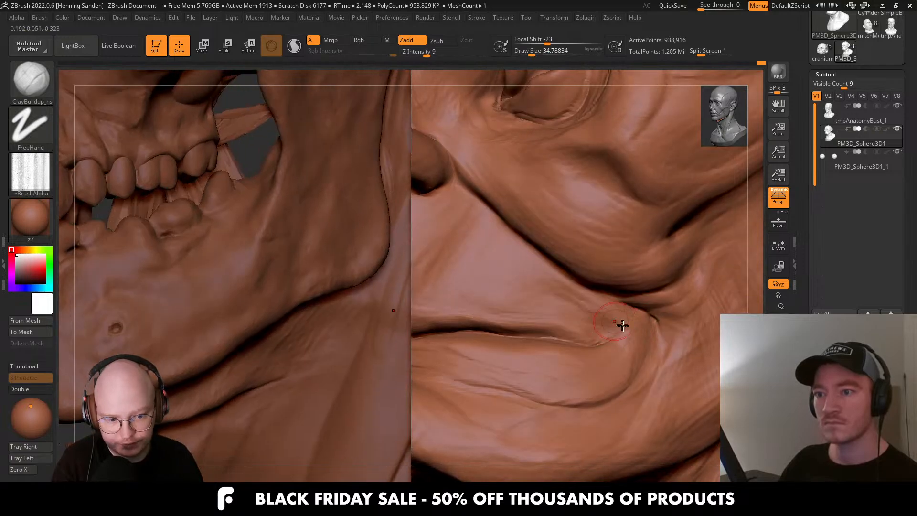
Build up the skin between the cheek fold and the mouth corner with ClayBuildup at a draw size of about 49.
key(s)
drag(582, 316, 585, 316)
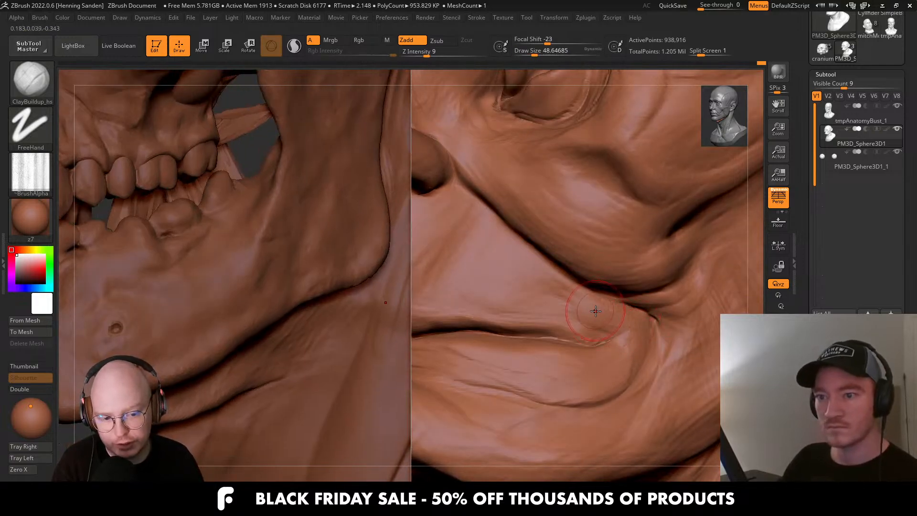
right_drag(596, 311, 598, 321)
key(bracketleft)
mouse_move(564, 294)
right_down()
mouse_move(590, 284)
mouse_move(522, 282)
right_up()
key(s)
drag(567, 306, 571, 306)
right_drag(526, 298, 617, 317)
Refine the mouth corner and outer lower lip with ClayBuildup at draw sizes of about 33 and 29, undoing the unwanted stroke.
key(s)
drag(665, 334, 660, 335)
alt+right_drag(667, 352, 635, 339)
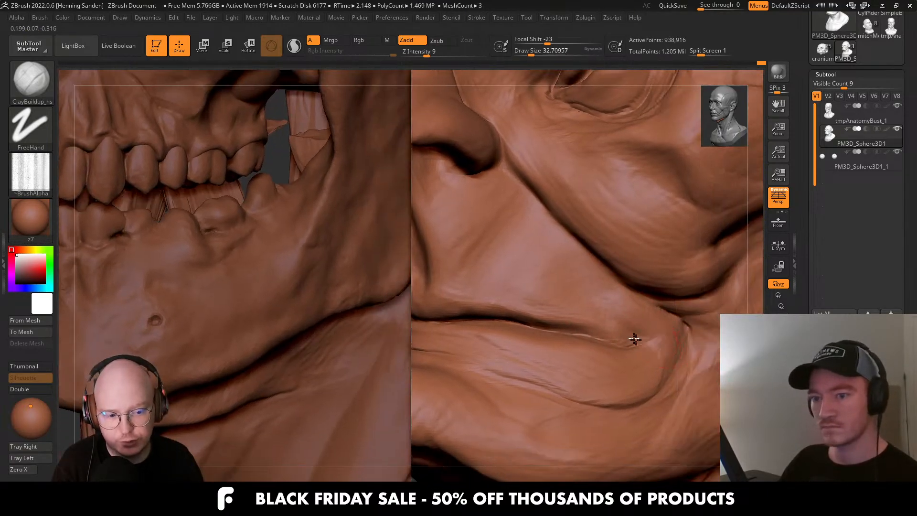
key(ctrl+z)
key(s)
drag(644, 340, 647, 340)
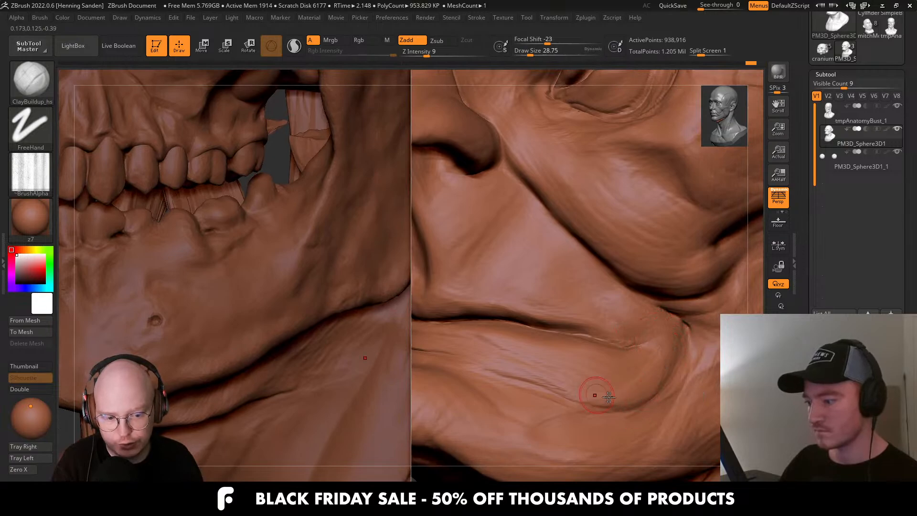
Detail the lower lip folds out to the mouth corner with ClayBuildup at draw sizes of about 35, 14 and 29.
mouse_move(594, 389)
right_down()
mouse_move(652, 349)
mouse_move(578, 328)
right_up()
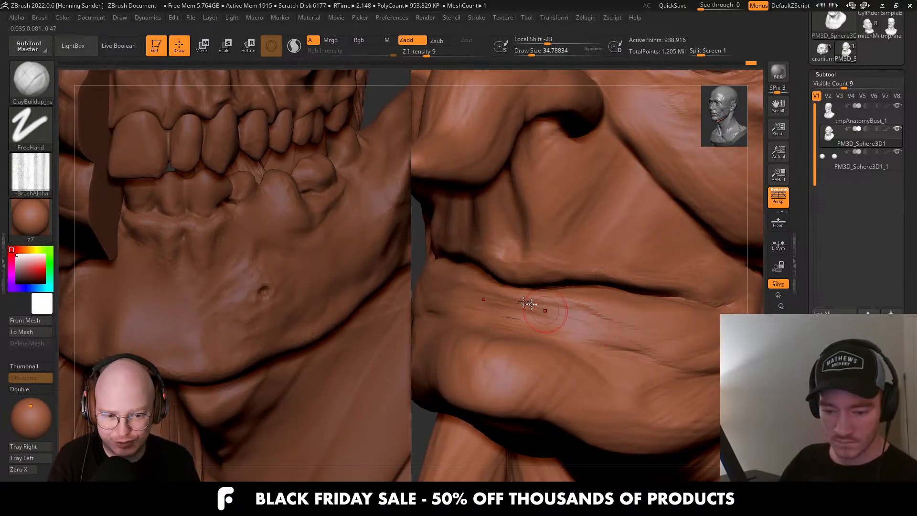
right_drag(522, 296, 562, 300)
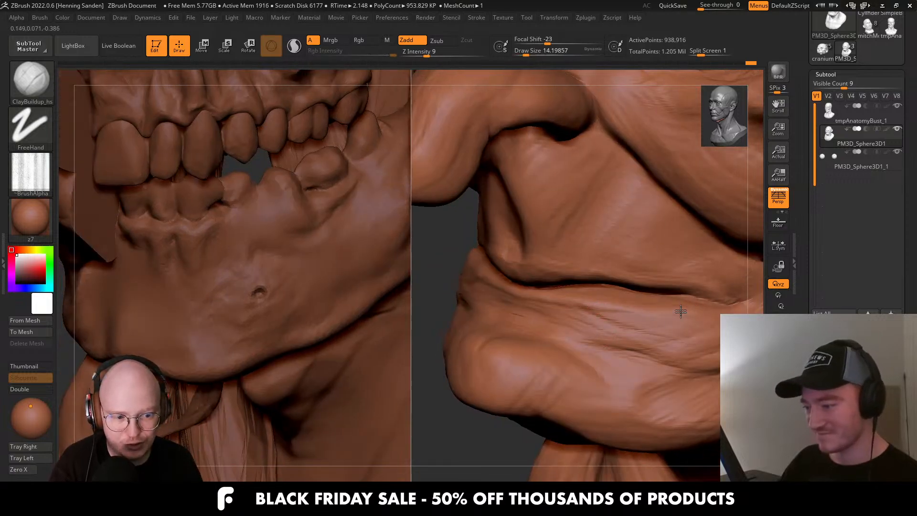
mouse_move(680, 311)
right_down()
mouse_move(706, 299)
mouse_move(629, 303)
right_up()
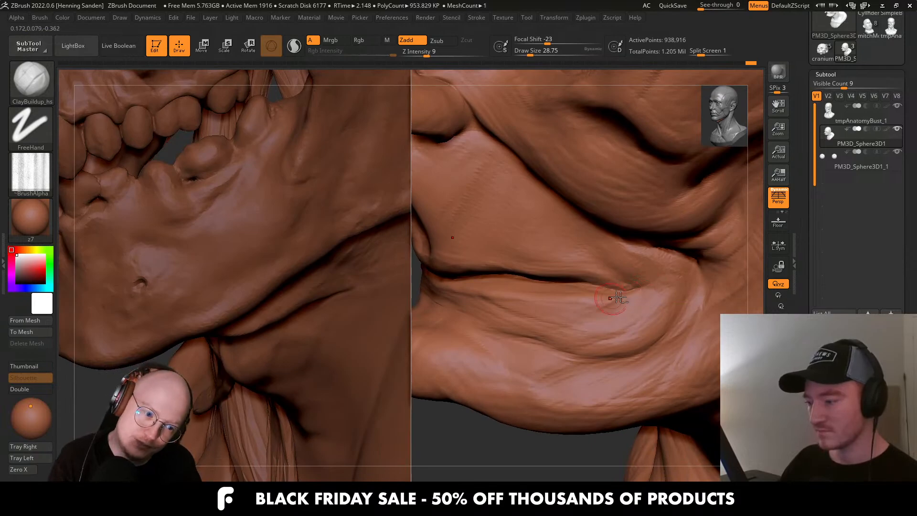
right_drag(591, 303, 627, 293)
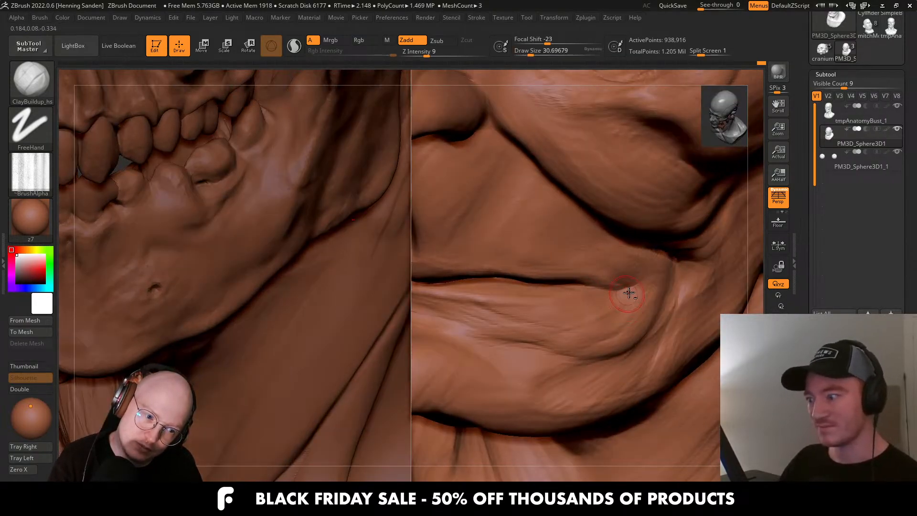
key(f)
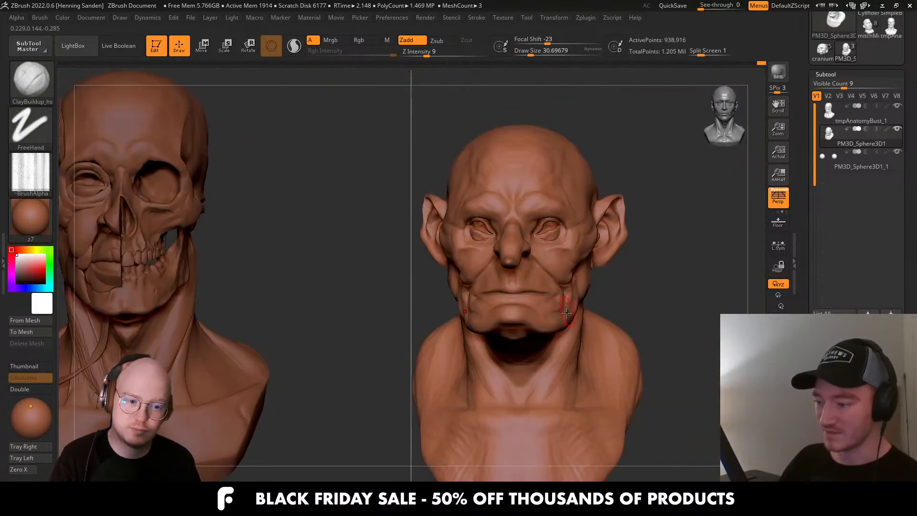
Refine the lip folds near the mouth corner with ClayBuildup at draw sizes of about 25 and 31.
mouse_move(564, 293)
right_down()
mouse_move(549, 317)
mouse_move(594, 290)
mouse_move(552, 306)
mouse_move(549, 322)
mouse_move(619, 293)
right_up()
key(s)
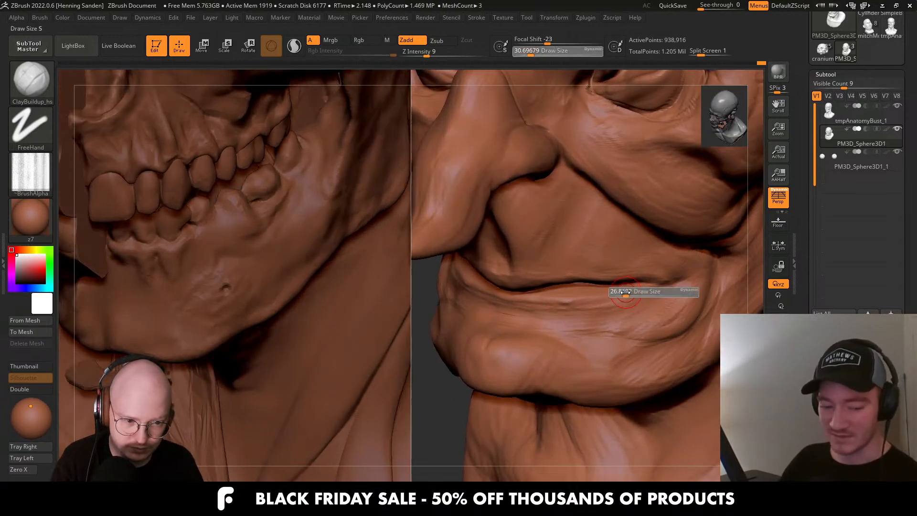
drag(618, 293, 606, 293)
right_drag(607, 293, 662, 271)
right_drag(596, 280, 695, 269)
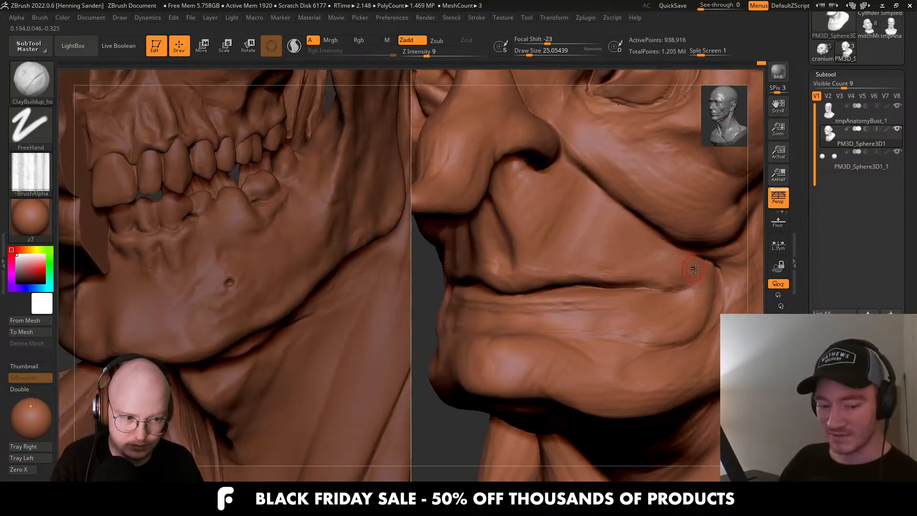
key(bracketright)
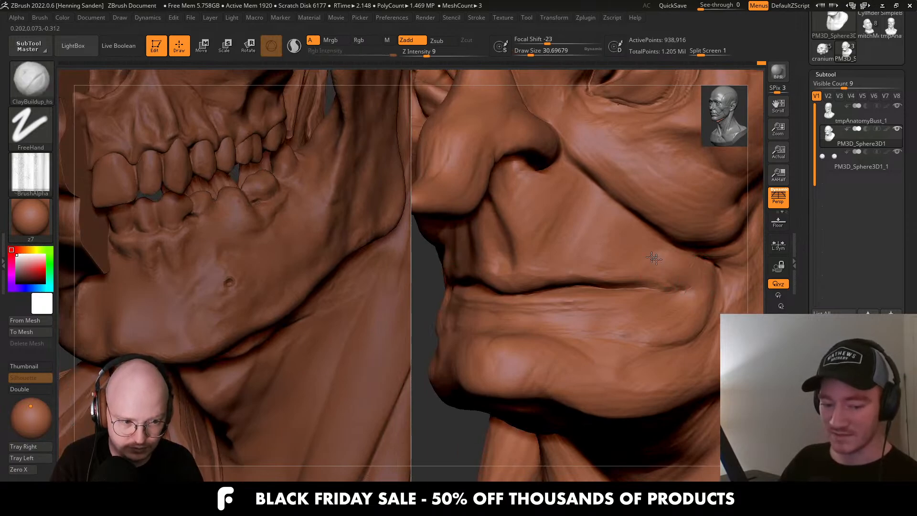
Build up the cheek skin beside the mouth corner fold with ClayBuildup at draw sizes of about 29 and 49.
mouse_move(674, 252)
right_down()
mouse_move(603, 268)
mouse_move(627, 299)
right_up()
key(bracketright)
key(bracketright)
key(bracketright)
key(bracketleft)
key(bracketleft)
key(bracketleft)
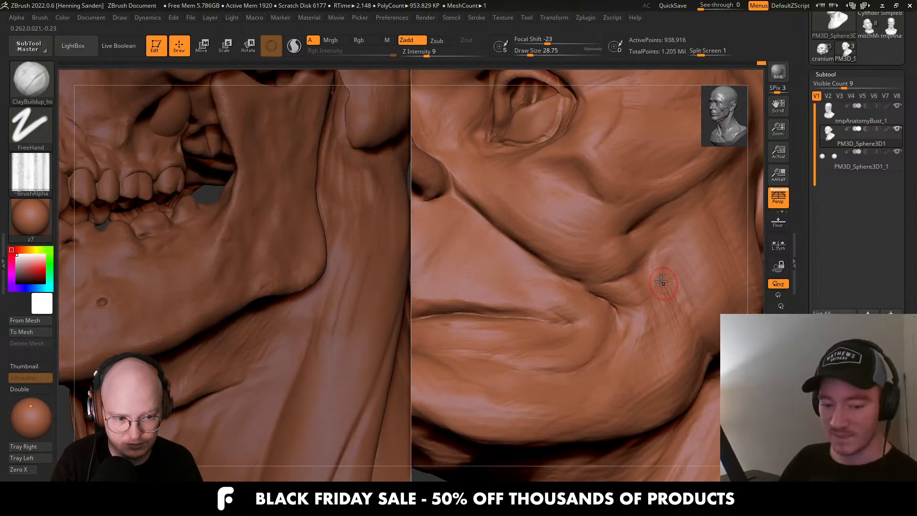
key(bracketright)
key(bracketright)
key(bracketright)
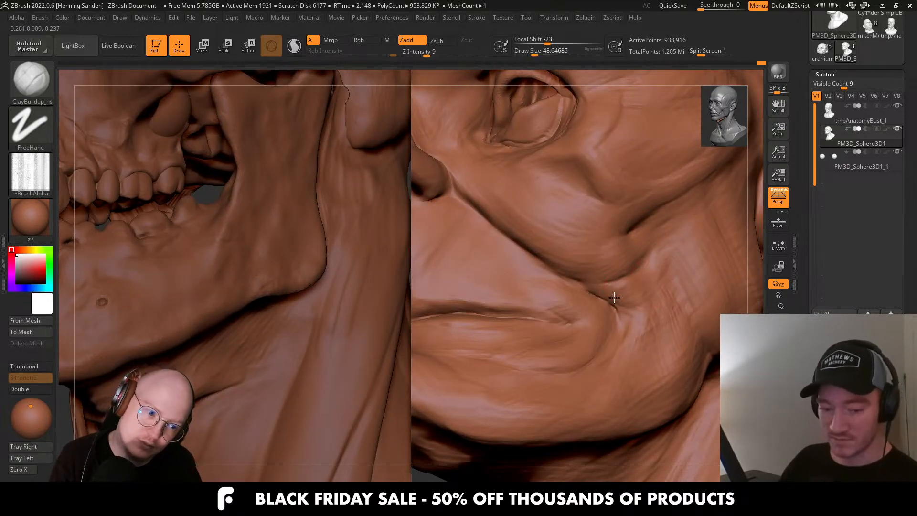
right_drag(607, 278, 685, 302)
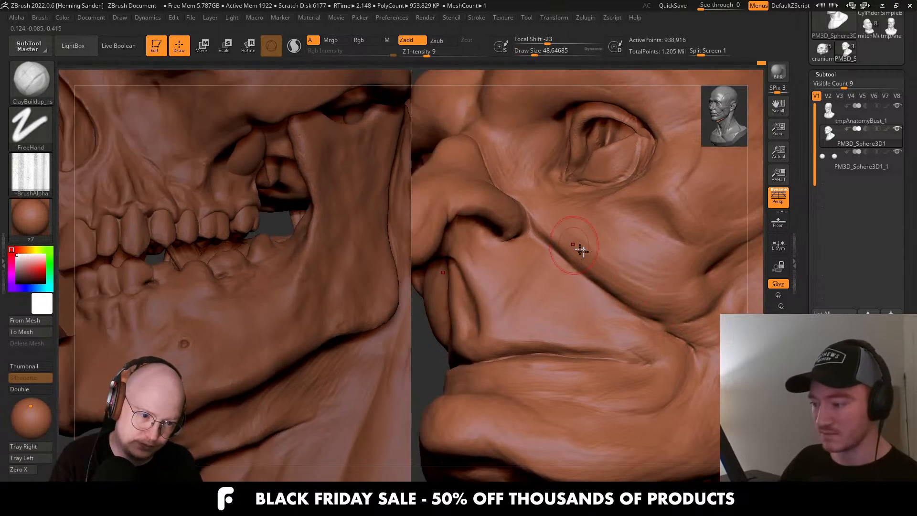
Refine the upper cheek and the fold below the eye with ClayBuildup at draw sizes of about 51 and 14.
right_drag(582, 250, 650, 286)
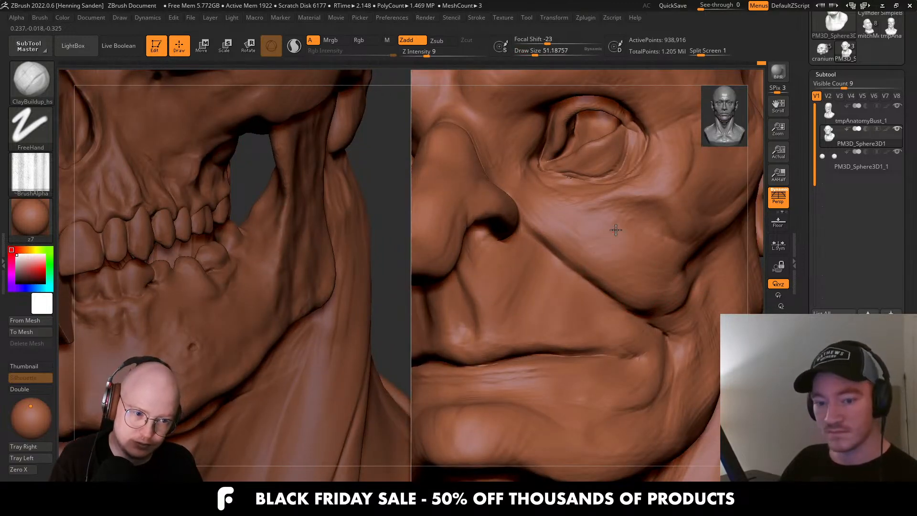
mouse_move(616, 231)
shift+right_down()
mouse_move(664, 333)
mouse_move(607, 316)
shift+right_up()
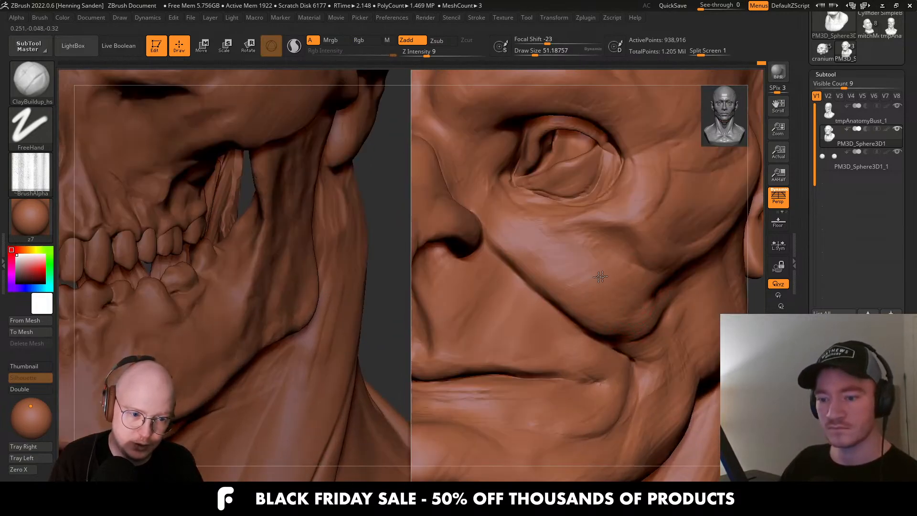
right_drag(540, 260, 561, 245)
key(s)
click(561, 244)
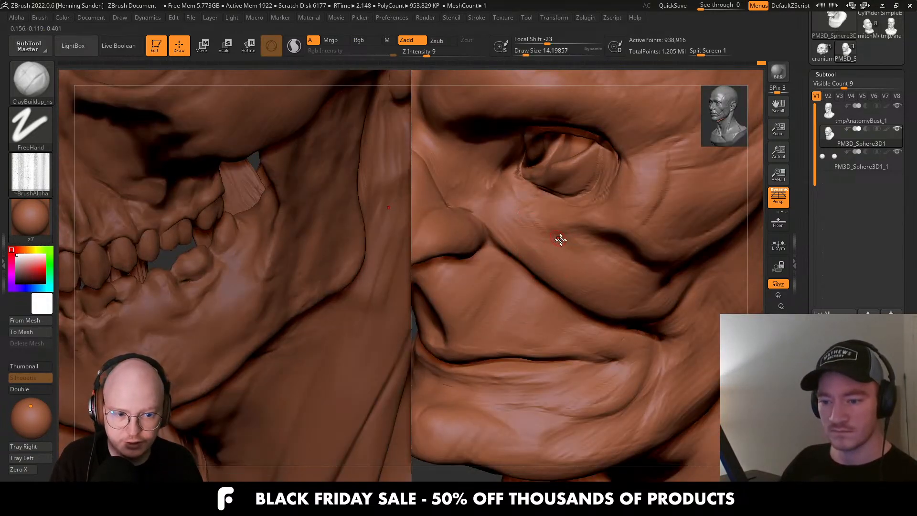
mouse_move(508, 204)
right_down()
mouse_move(559, 242)
mouse_move(543, 191)
mouse_move(562, 157)
mouse_move(560, 203)
right_up()
key(s)
click(554, 236)
Build up the side of the nose toward the inner eye with ClayBuildup at draw sizes of about 37 and 51.
mouse_move(560, 165)
right_down()
mouse_move(547, 213)
mouse_move(515, 219)
right_up()
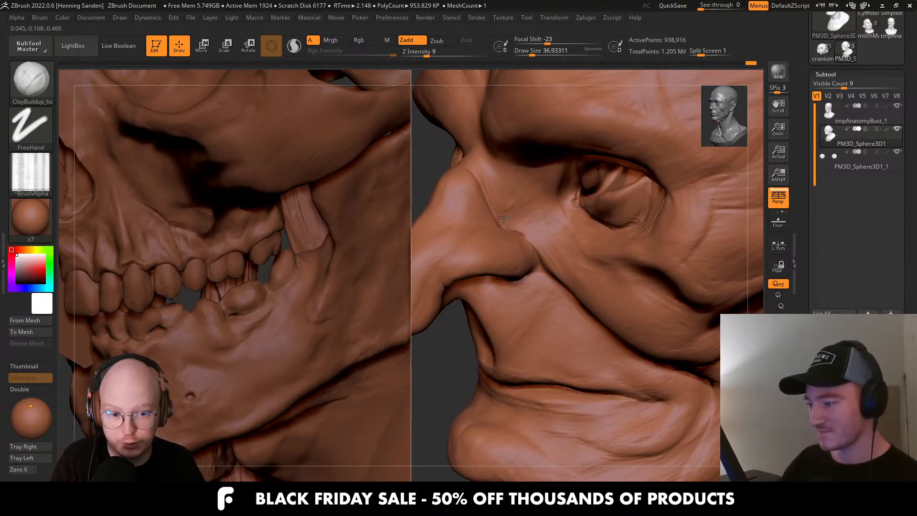
key(s)
mouse_move(480, 204)
mouse_down()
mouse_move(491, 206)
mouse_move(477, 158)
mouse_up()
key(s)
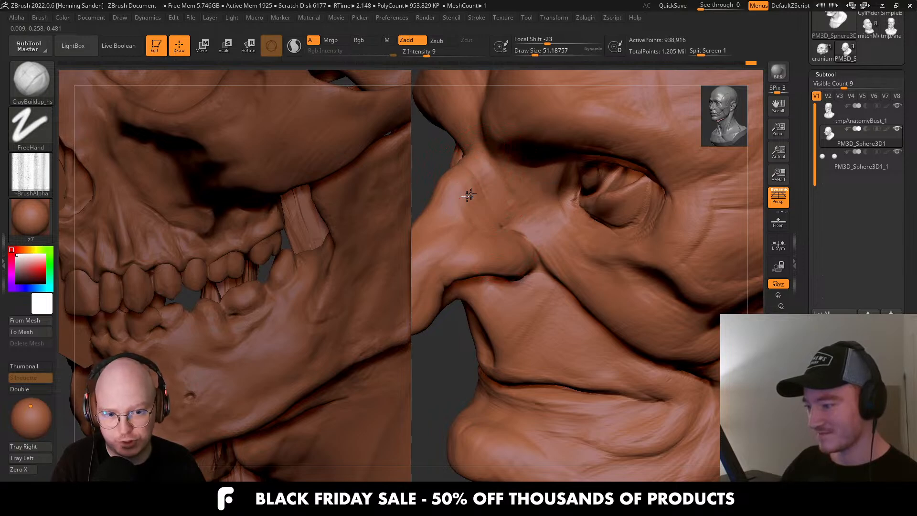
mouse_move(538, 194)
right_down()
mouse_move(576, 234)
mouse_move(577, 206)
right_up()
key(s)
drag(577, 205, 611, 212)
key(s)
Refine the nose bridge and the inner brow with ClayBuildup at draw sizes of about 44 and 41.
mouse_move(611, 210)
right_down()
mouse_move(607, 187)
mouse_move(574, 299)
right_up()
key(s)
drag(579, 264, 580, 265)
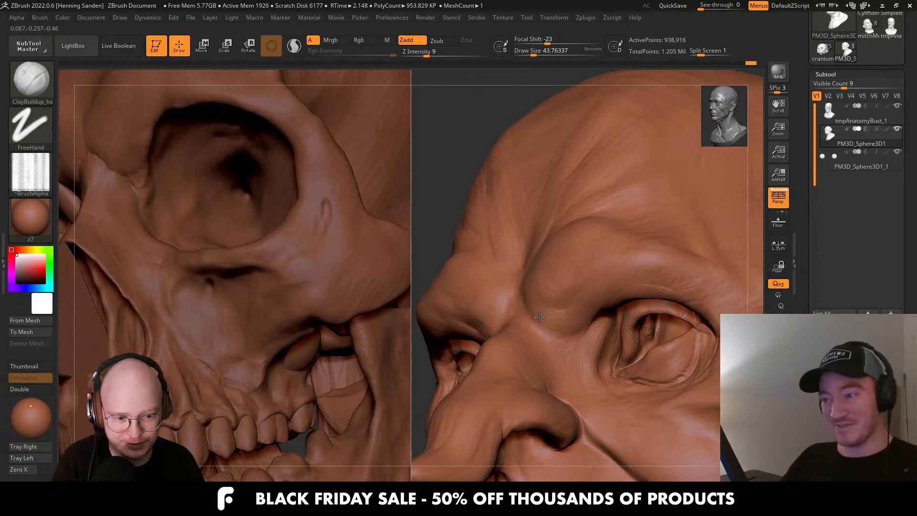
right_drag(478, 313, 580, 301)
key(s)
drag(580, 301, 575, 301)
mouse_move(550, 330)
right_down()
mouse_move(519, 275)
mouse_move(485, 282)
right_up()
alt+right_drag(594, 328, 589, 298)
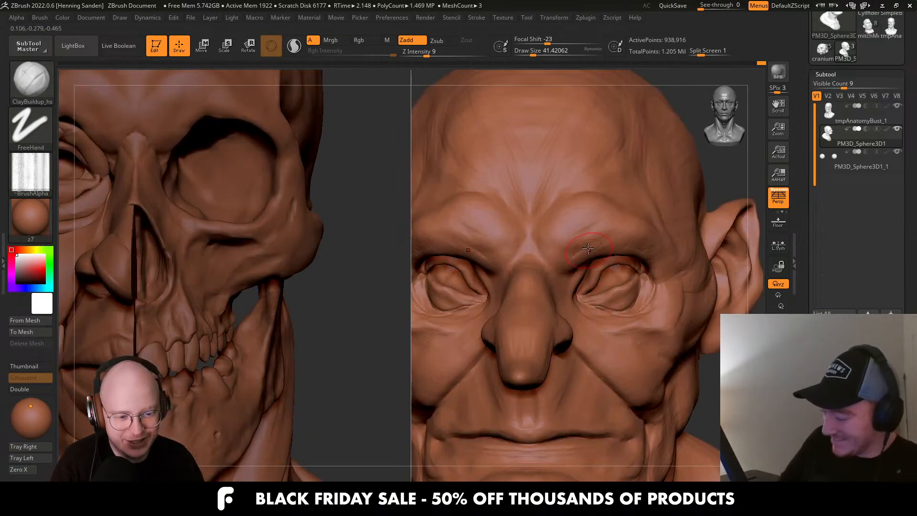
Shape the long nose from its bridge to the tip and nostril wing with ClayBuildup at draw sizes of about 54, 87 and 74.
ctrl+right_drag(537, 312, 530, 373)
key(s)
drag(530, 372, 533, 373)
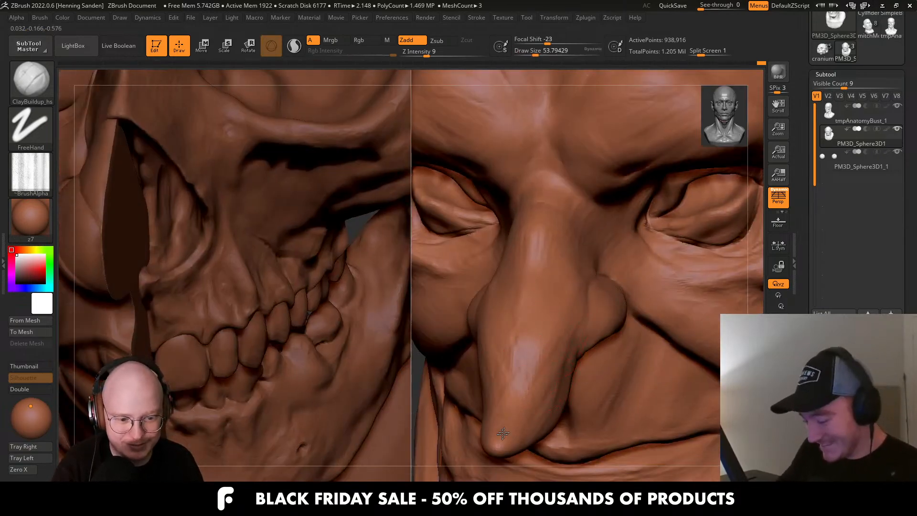
right_drag(557, 334, 594, 287)
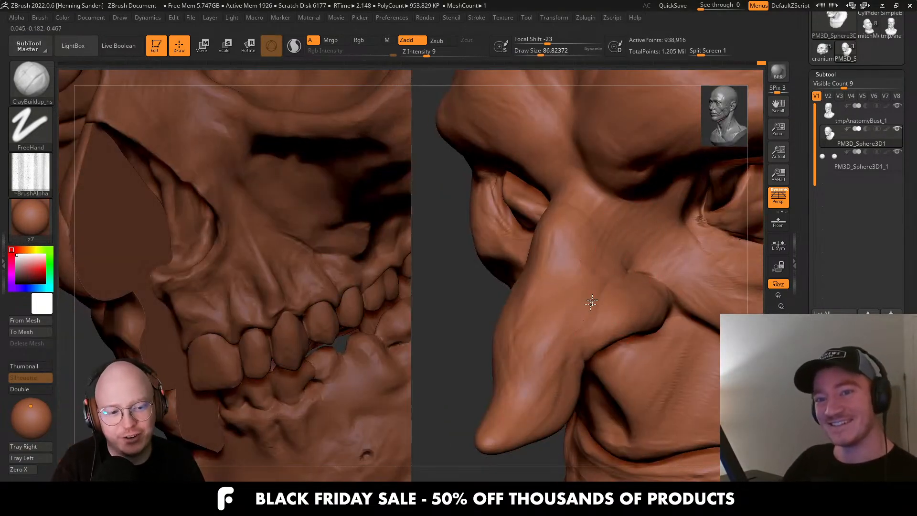
key(s)
drag(591, 302, 590, 302)
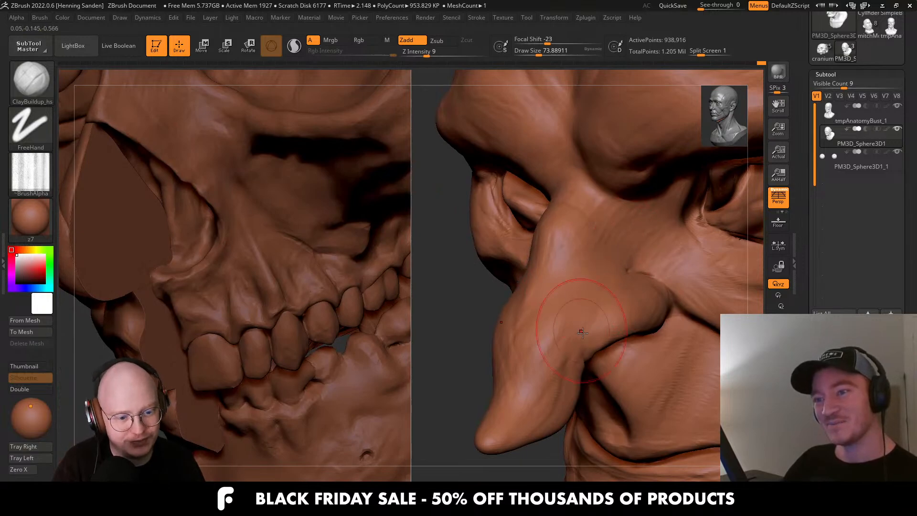
right_drag(539, 295, 598, 363)
ctrl+right_drag(599, 363, 625, 345)
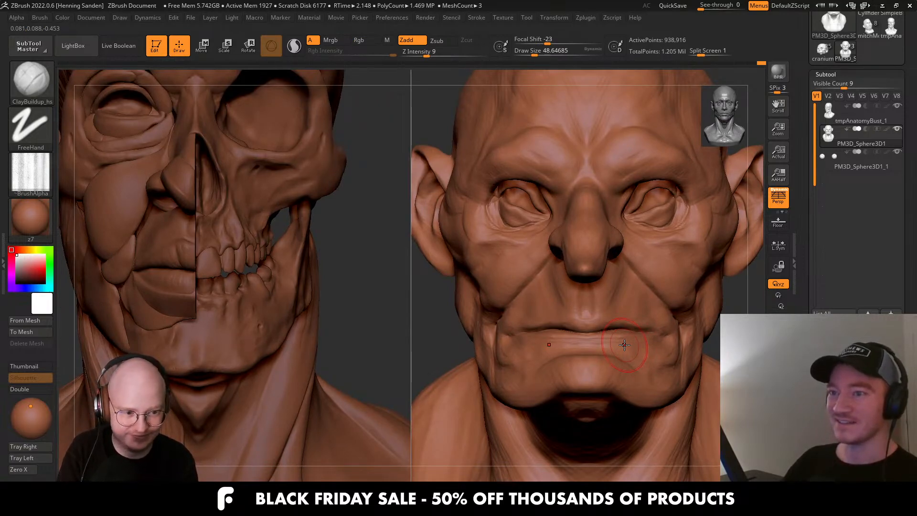
Adjust the outer eyelid shape with the Move brush at a draw size of about 62.
mouse_move(661, 283)
right_down()
mouse_move(621, 272)
mouse_move(580, 282)
mouse_move(572, 244)
mouse_move(557, 256)
mouse_move(560, 239)
mouse_move(602, 229)
mouse_move(593, 208)
mouse_move(609, 215)
mouse_move(556, 230)
mouse_move(571, 209)
right_up()
key(b)
key(c)
key(b)
key(b)
key(m)
key(v)
mouse_move(548, 248)
right_down()
mouse_move(573, 234)
mouse_move(545, 222)
mouse_move(556, 217)
right_up()
key(s)
drag(557, 217, 559, 217)
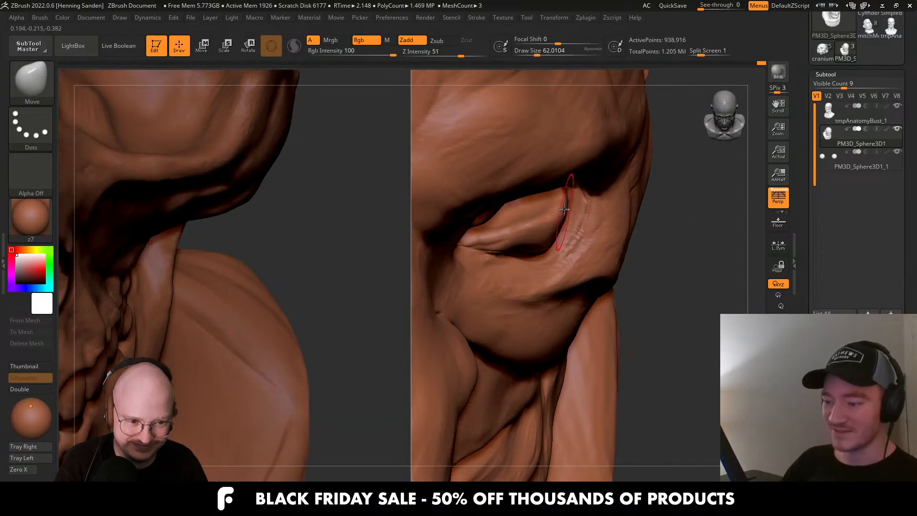
Fit the upper and lower eyelids around the eyeball with the Move brush at draw sizes of about 44 and 41.
mouse_move(564, 218)
right_down()
mouse_move(542, 186)
mouse_move(523, 199)
right_up()
key(s)
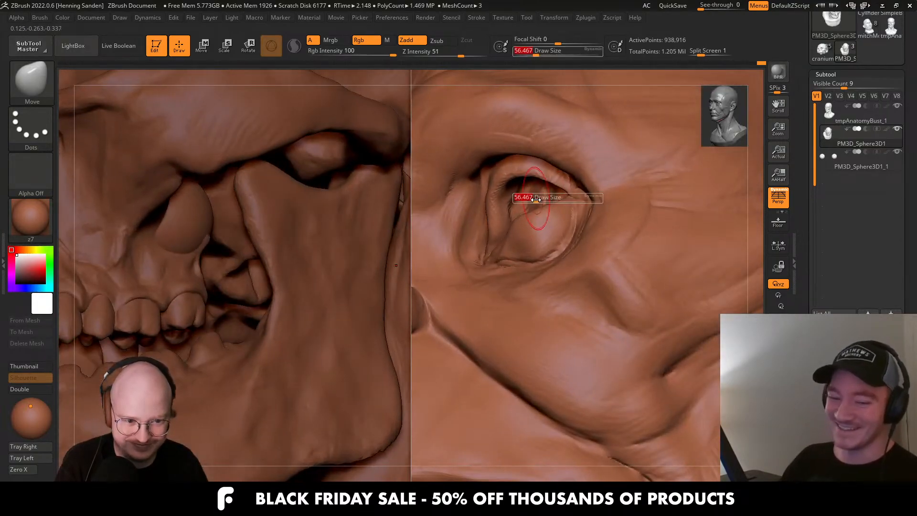
drag(523, 200, 525, 200)
mouse_move(521, 203)
right_down()
mouse_move(499, 216)
mouse_move(496, 234)
mouse_move(563, 282)
right_up()
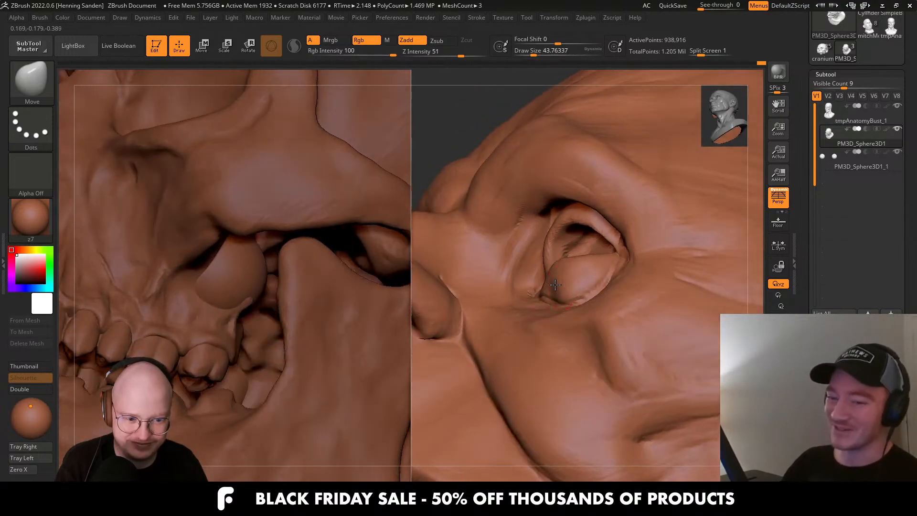
key(s)
drag(556, 286, 560, 286)
mouse_move(560, 286)
right_down()
mouse_move(550, 291)
mouse_move(552, 255)
right_up()
key(s)
drag(555, 270, 552, 271)
right_drag(552, 271, 558, 274)
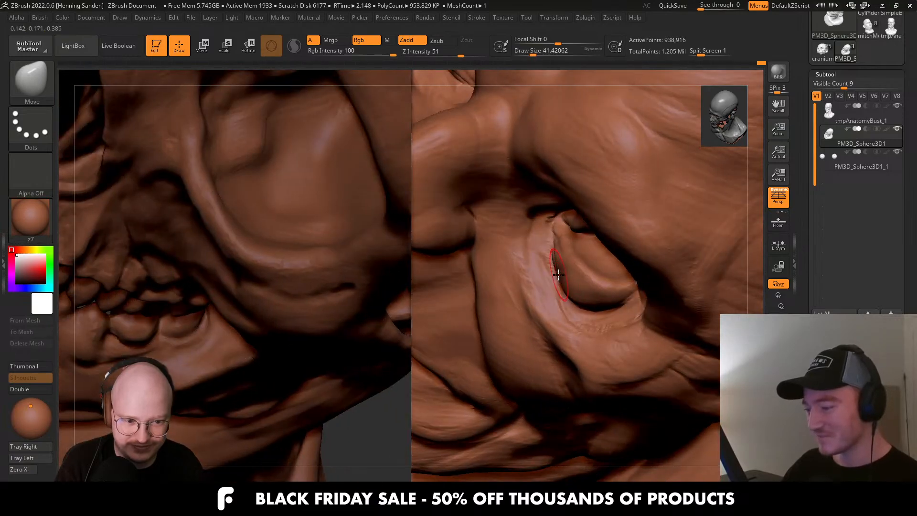
Reshape the inner eye corner and the cheek beside the nose with the Move brush, ending at a draw size of about 87.
right_drag(553, 243, 543, 251)
key(s)
drag(543, 251, 546, 252)
right_drag(546, 251, 522, 286)
key(s)
drag(521, 287, 527, 287)
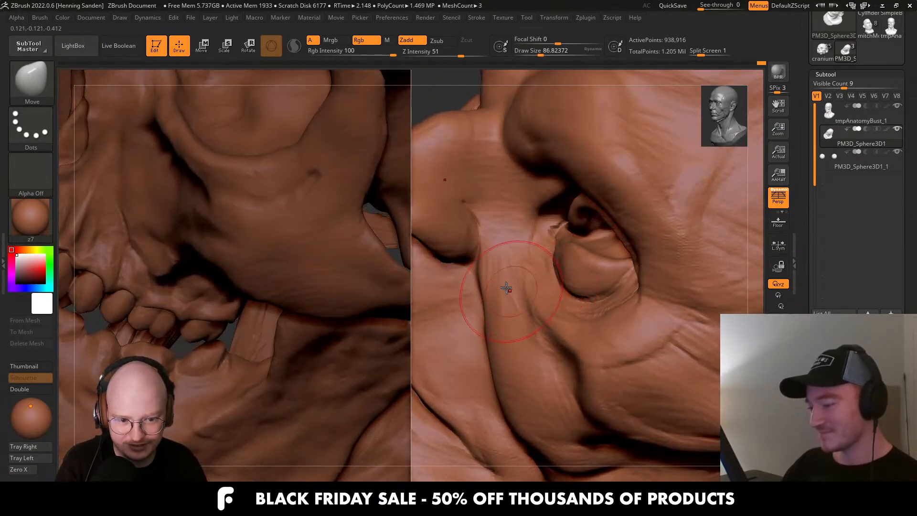
mouse_move(507, 288)
right_down()
mouse_move(484, 303)
mouse_move(491, 304)
right_up()
key(s)
drag(491, 304, 488, 305)
Adjust the cheek and the area under the eye with the Move brush at draw sizes of about 90, 80 and 71.
mouse_move(490, 305)
ctrl+right_down()
mouse_move(466, 227)
mouse_move(523, 275)
mouse_move(564, 338)
mouse_move(621, 322)
mouse_move(603, 306)
ctrl+right_up()
key(s)
drag(604, 306, 600, 295)
mouse_move(614, 301)
ctrl+right_down()
mouse_move(576, 234)
mouse_move(620, 350)
mouse_move(588, 363)
ctrl+right_up()
ctrl+right_drag(597, 234, 639, 284)
key(s)
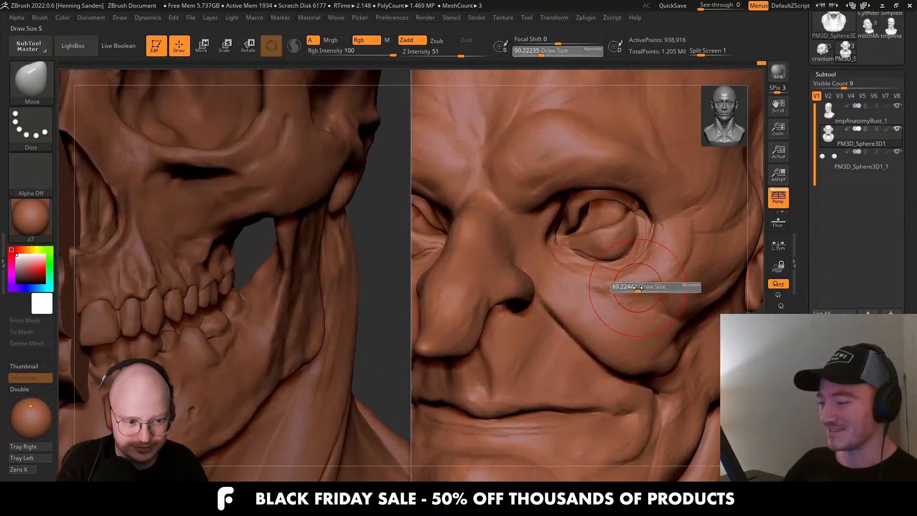
drag(640, 284, 638, 285)
ctrl+right_drag(614, 282, 585, 229)
mouse_move(585, 229)
right_down()
mouse_move(620, 225)
mouse_move(641, 261)
right_up()
key(s)
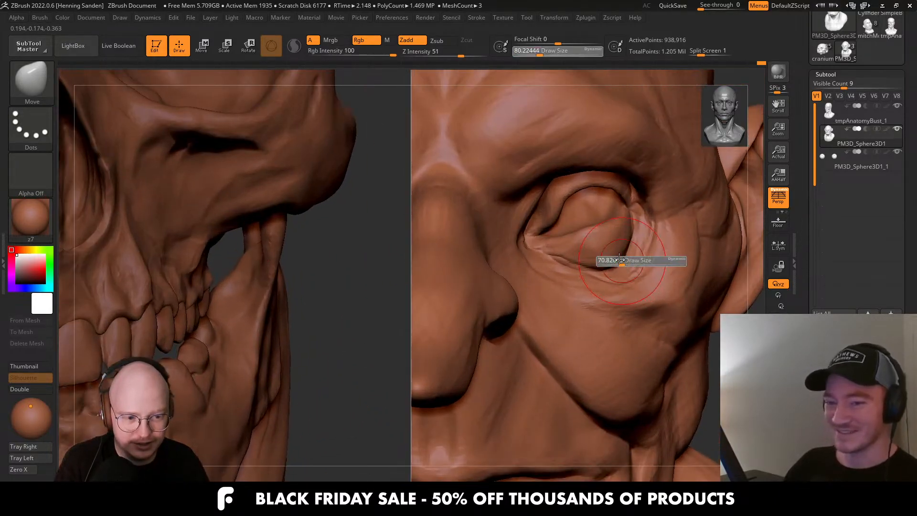
drag(640, 261, 639, 261)
Reshape the nose bridge profile with the Move brush at a draw size of about 90.
mouse_move(598, 230)
right_down()
mouse_move(628, 225)
mouse_move(583, 247)
right_up()
key(s)
drag(530, 280, 536, 280)
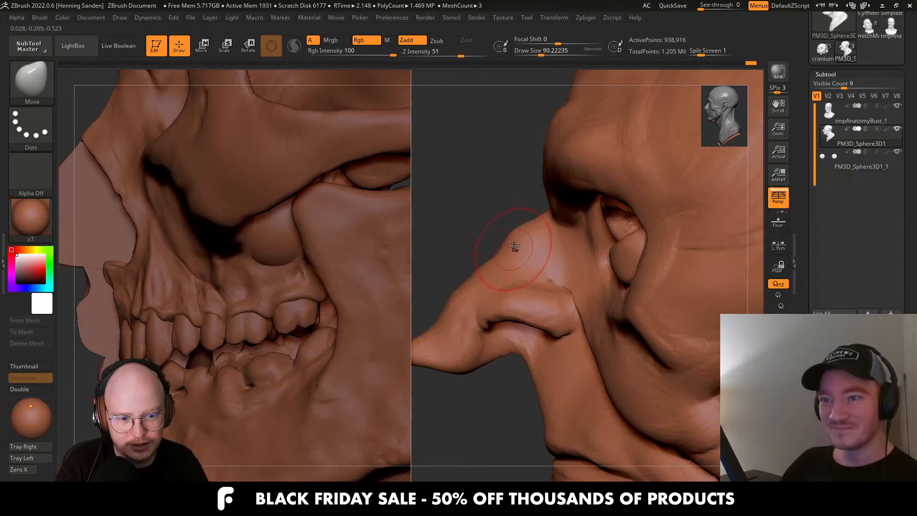
mouse_move(507, 243)
ctrl+right_down()
mouse_move(489, 189)
mouse_move(502, 138)
mouse_move(545, 251)
ctrl+right_up()
key(s)
drag(545, 251, 539, 250)
right_drag(530, 250, 542, 248)
Adjust the profile between the nose base and the upper lip with the Move brush at a draw size of about 77.
mouse_move(595, 285)
ctrl+right_down()
mouse_move(587, 206)
mouse_move(555, 229)
mouse_move(585, 366)
ctrl+right_up()
key(s)
drag(585, 367, 589, 367)
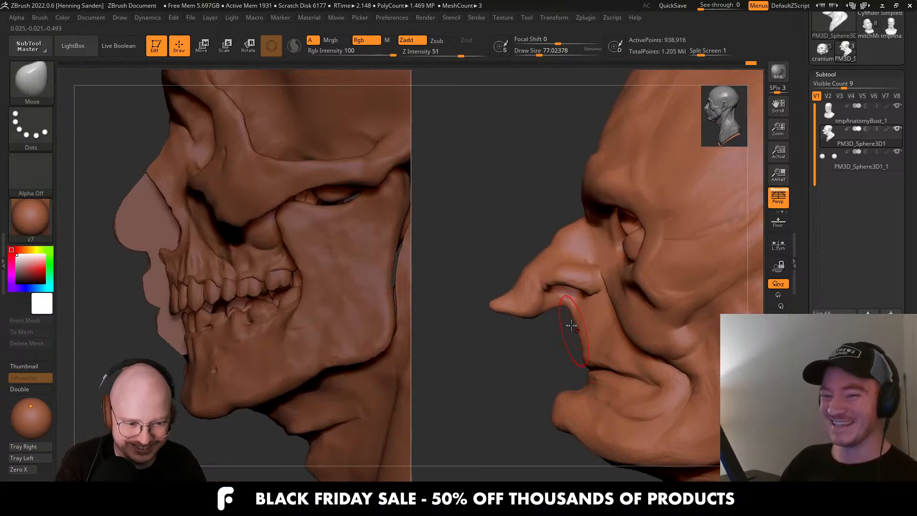
key(s)
drag(577, 326, 568, 305)
key(s)
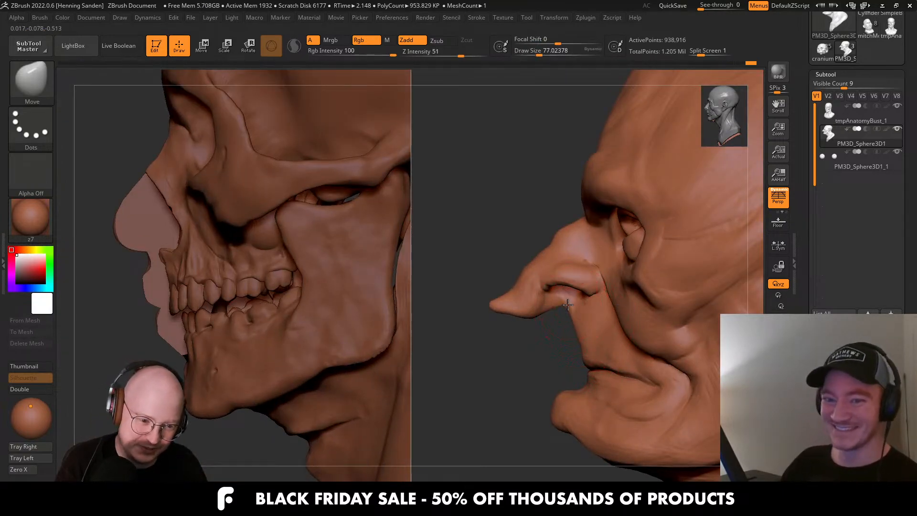
Build up the cheekbone beside the outer eye corner with ClayBuildup at a draw size of about 77.
ctrl+right_drag(571, 300, 573, 244)
right_drag(573, 243, 598, 302)
ctrl+right_drag(651, 281, 668, 303)
key(b)
key(c)
key(b)
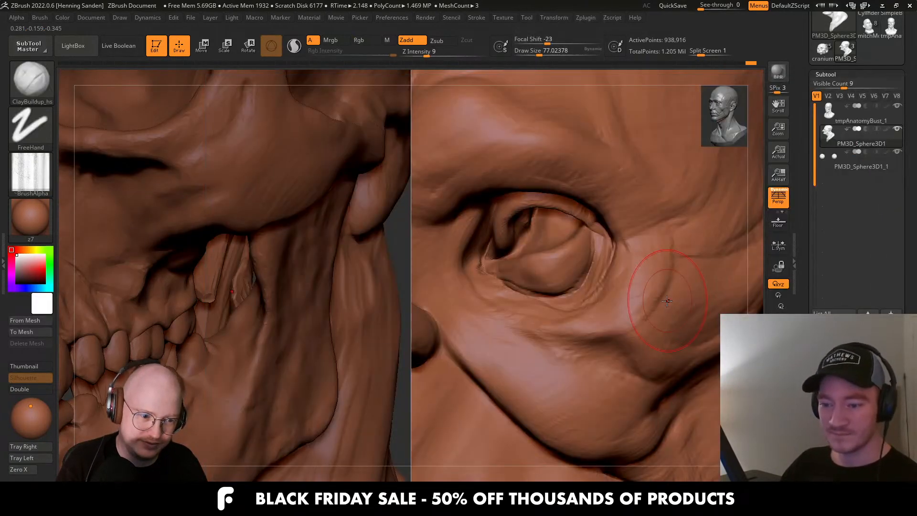
drag(646, 319, 680, 258)
drag(650, 295, 662, 262)
right_drag(662, 286, 629, 301)
Refine the skin between the outer eye corner and the temple with ClayBuildup at draw sizes of about 59 and 39.
key(s)
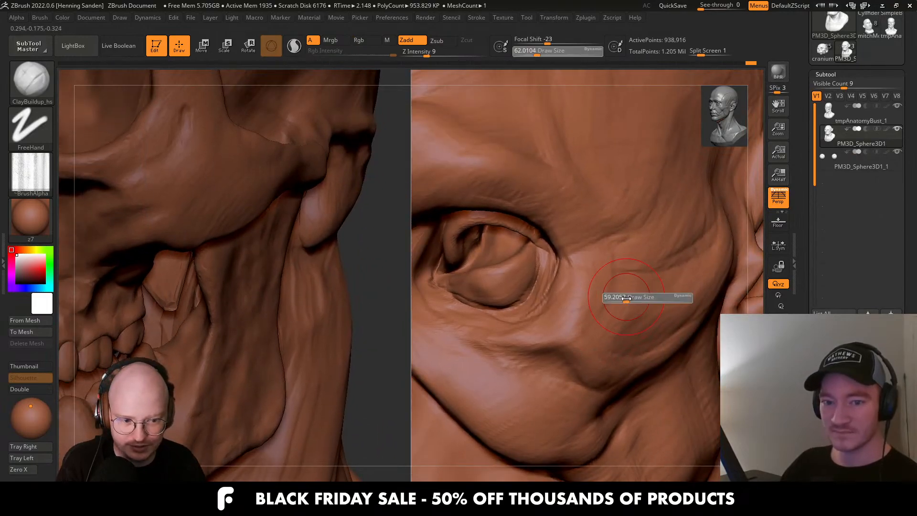
drag(629, 300, 627, 301)
key(s)
drag(613, 248, 605, 247)
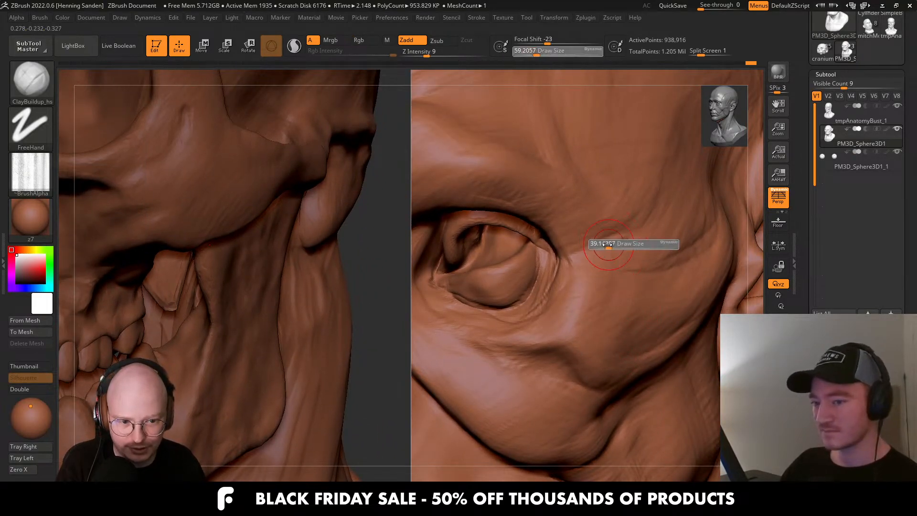
mouse_move(560, 241)
right_down()
mouse_move(590, 243)
mouse_move(633, 282)
right_up()
key(s)
drag(641, 285, 644, 285)
Detail the outer end of the brow above the eye corner with ClayBuildup at a draw size of about 31.
ctrl+right_drag(593, 250, 557, 201)
ctrl+right_drag(636, 286, 656, 305)
key(s)
mouse_move(672, 302)
mouse_down()
mouse_move(652, 288)
mouse_move(655, 265)
mouse_up()
key(s)
key(s)
drag(616, 300, 643, 278)
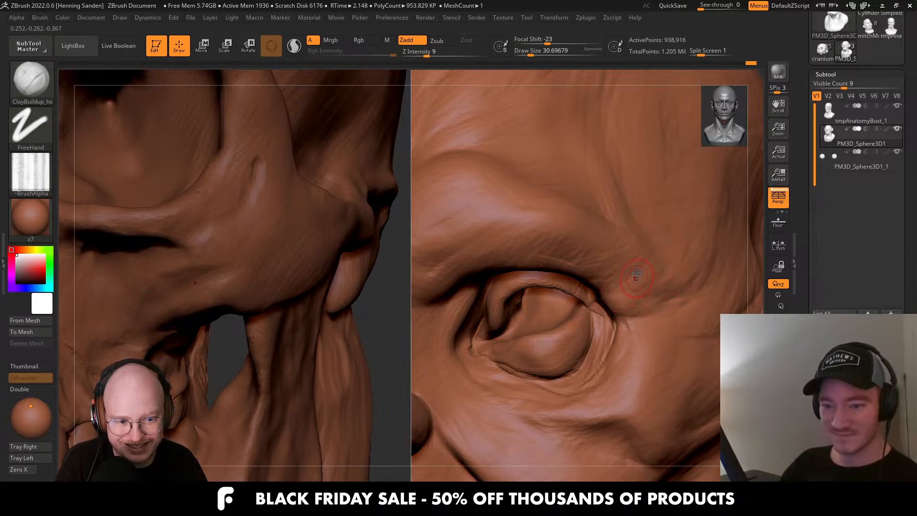
Blend the outer brow into the temple with ClayBuildup at a draw size of about 71.
right_drag(632, 321, 627, 299)
key(s)
drag(607, 285, 614, 286)
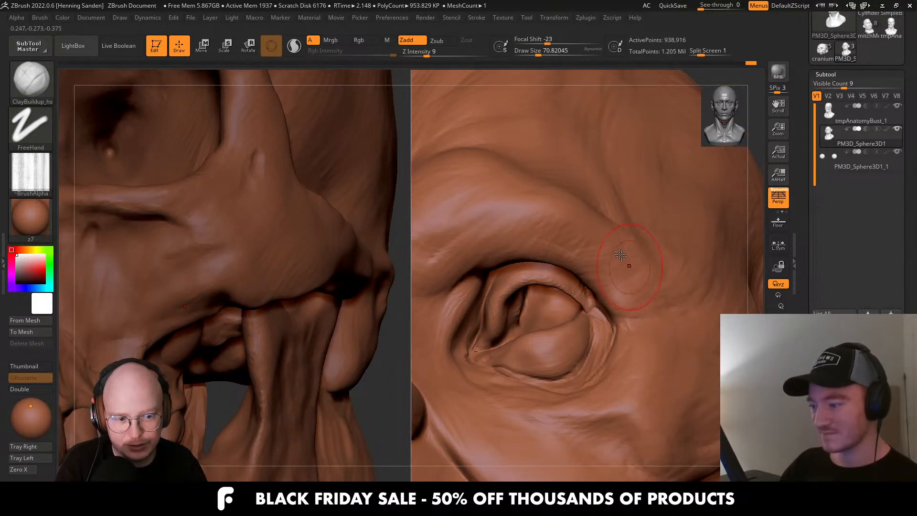
mouse_move(622, 257)
right_down()
mouse_move(621, 245)
mouse_move(657, 278)
mouse_move(692, 290)
right_up()
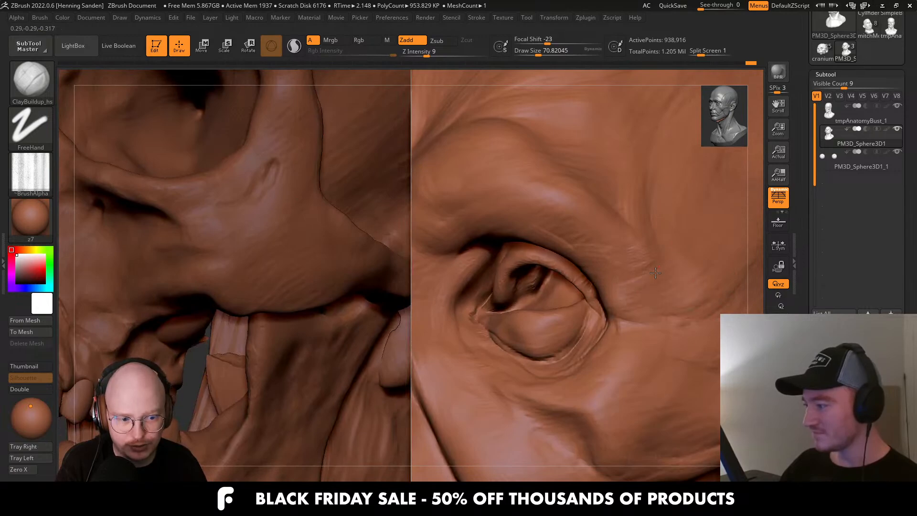
mouse_move(653, 331)
ctrl+right_down()
mouse_move(651, 268)
mouse_move(672, 315)
mouse_move(684, 279)
mouse_move(646, 292)
mouse_move(659, 297)
ctrl+right_up()
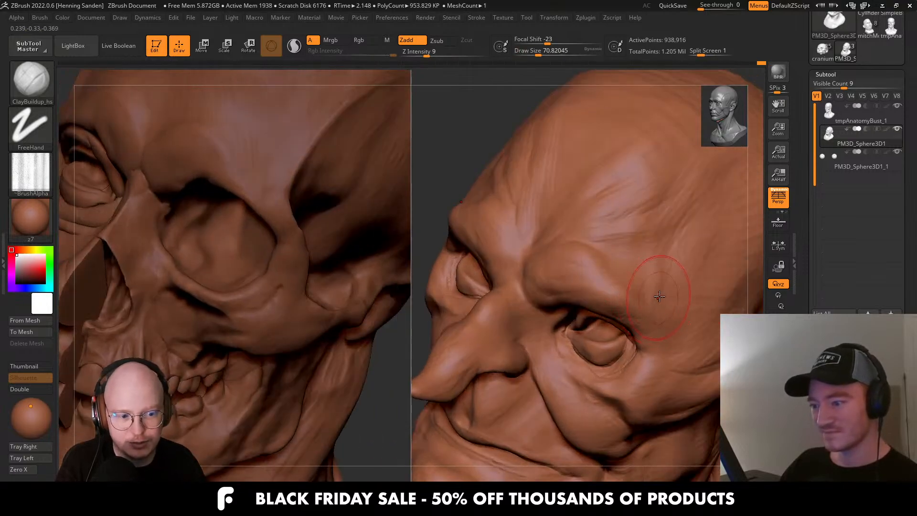
alt+right_drag(632, 257, 636, 215)
shift+right_drag(636, 215, 643, 239)
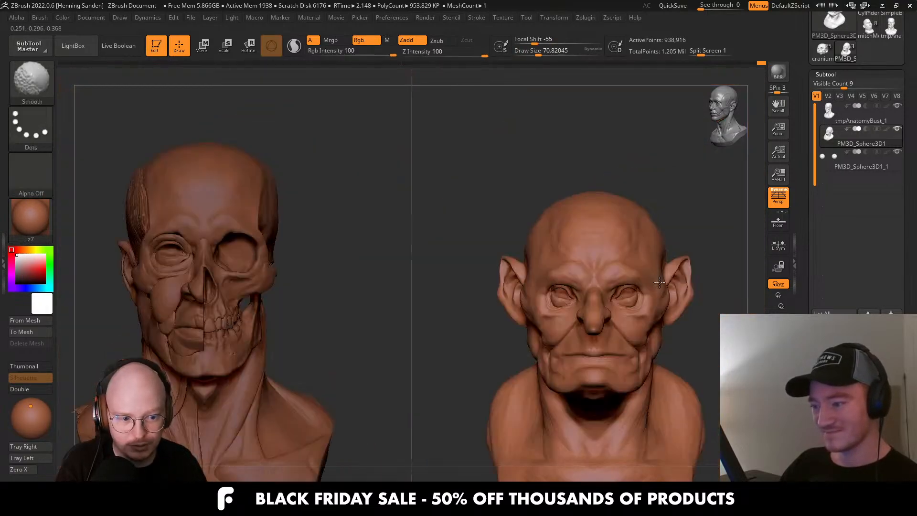
Reshape the forehead and upper skull in profile with the Move brush at draw sizes of about 257 and 167.
mouse_move(650, 272)
right_down()
mouse_move(639, 251)
mouse_move(581, 239)
right_up()
key(b)
key(m)
key(v)
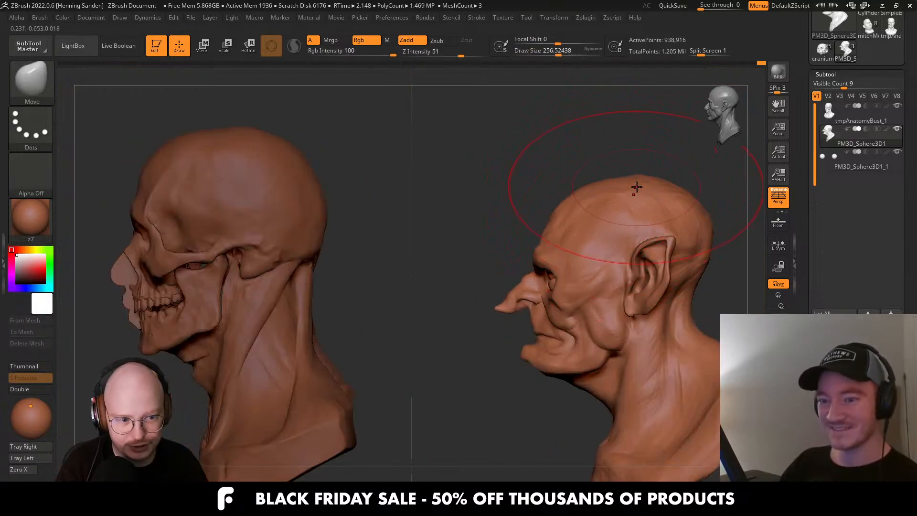
key(s)
drag(639, 202, 569, 207)
drag(569, 201, 566, 212)
right_drag(565, 212, 557, 258)
ctrl+right_drag(557, 306, 576, 341)
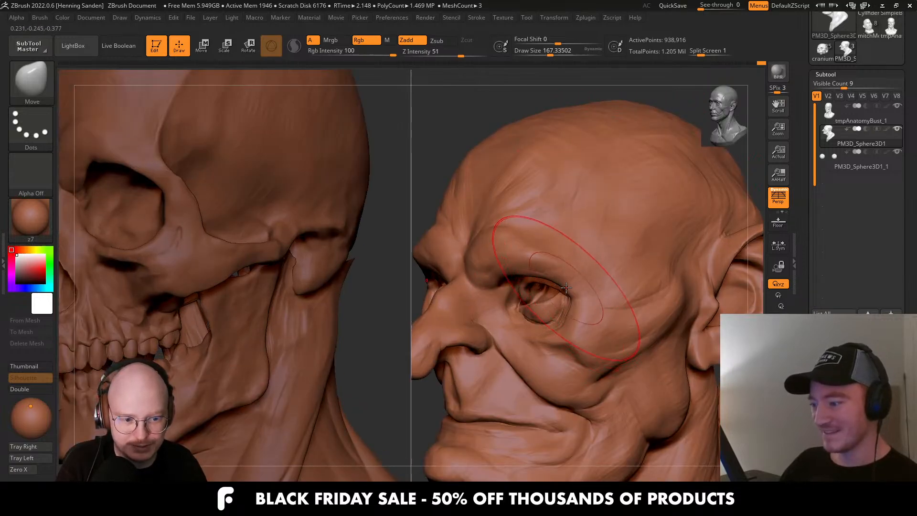
Refine the skin around the outer eye corner with ClayBuildup at draw sizes of about 23 and 25.
key(b)
key(c)
key(b)
key(bracketleft)
key(bracketleft)
key(bracketleft)
key(bracketleft)
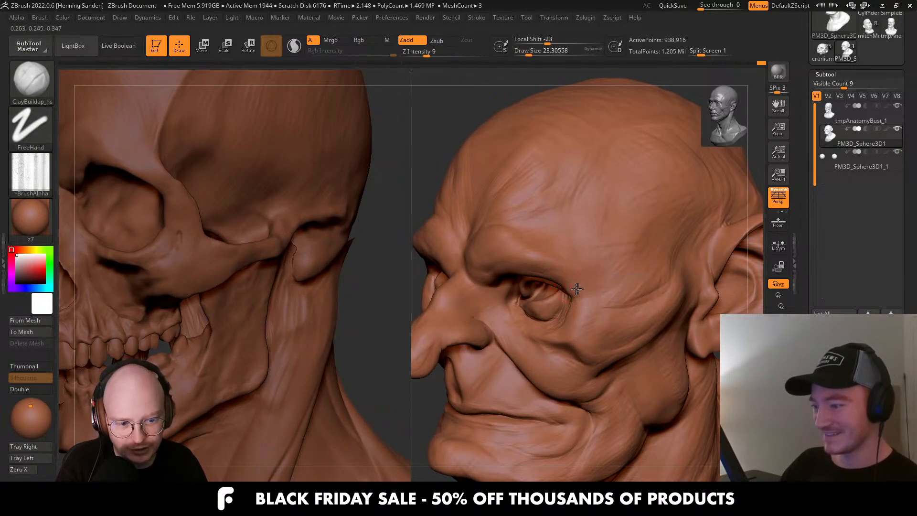
mouse_move(570, 272)
right_down()
mouse_move(550, 273)
mouse_move(571, 270)
mouse_move(553, 273)
mouse_move(581, 302)
mouse_move(549, 291)
mouse_move(562, 295)
right_up()
key(bracketright)
key(bracketright)
key(bracketleft)
key(bracketright)
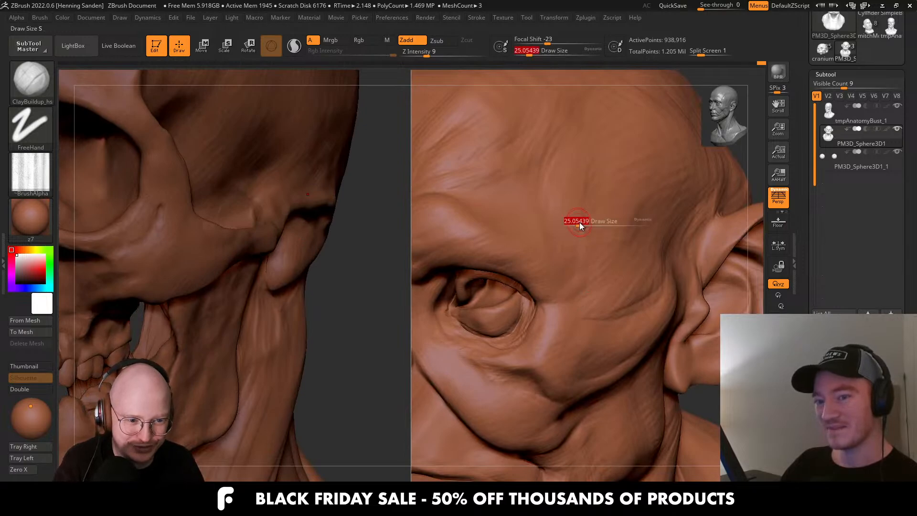
Build up the fold between the outer eye corner and the temple with ClayBuildup at draw sizes of about 35 and 29.
mouse_move(577, 186)
mouse_down()
mouse_move(574, 288)
mouse_move(568, 272)
mouse_up()
key(s)
drag(568, 212, 559, 260)
key(s)
drag(556, 273, 554, 272)
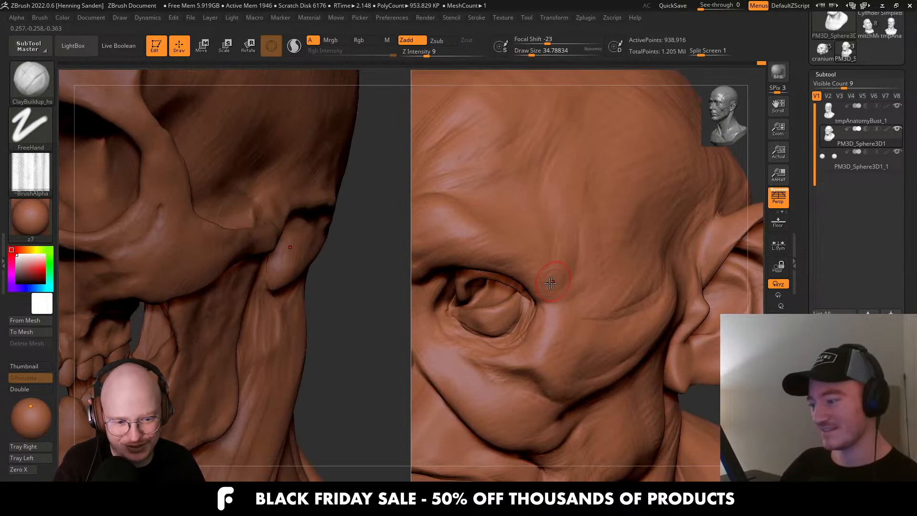
right_drag(551, 283, 559, 283)
key(s)
drag(554, 281, 548, 282)
mouse_move(527, 281)
right_down()
mouse_move(548, 286)
mouse_move(508, 218)
mouse_move(502, 181)
mouse_move(540, 200)
mouse_move(597, 304)
right_up()
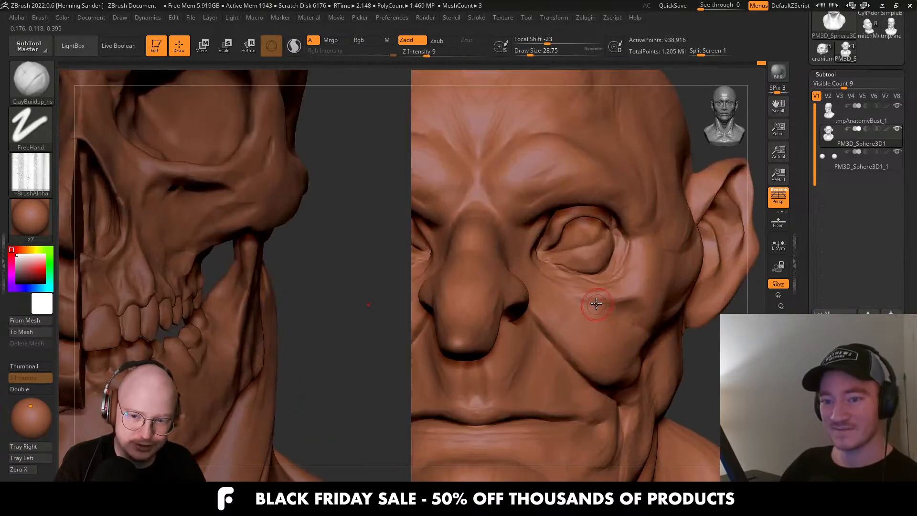
Adjust the shape of the lower eyelid with the Move brush at a draw size of about 49.
key(b)
key(m)
key(v)
key(s)
drag(586, 274, 595, 274)
mouse_move(589, 262)
right_down()
mouse_move(598, 272)
mouse_move(579, 307)
mouse_move(594, 262)
mouse_move(612, 268)
right_up()
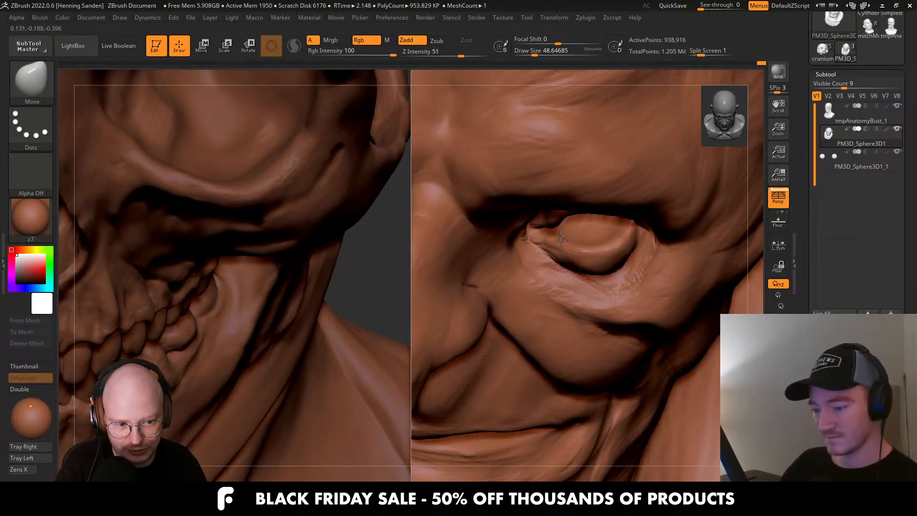
Build up the skin below the lower eyelid with ClayBuildup at draw sizes of about 44 and 46.
right_drag(561, 239, 598, 267)
key(b)
key(c)
key(b)
key(s)
drag(626, 274, 629, 274)
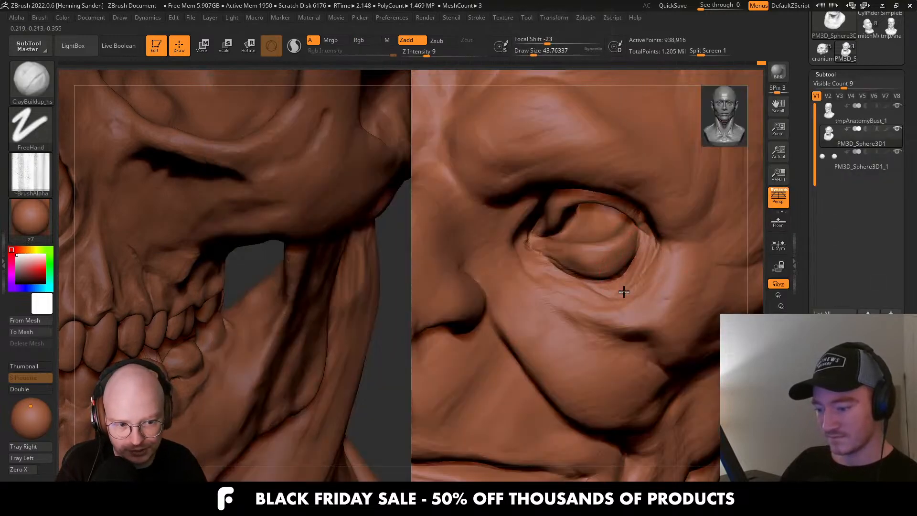
right_drag(621, 277, 612, 281)
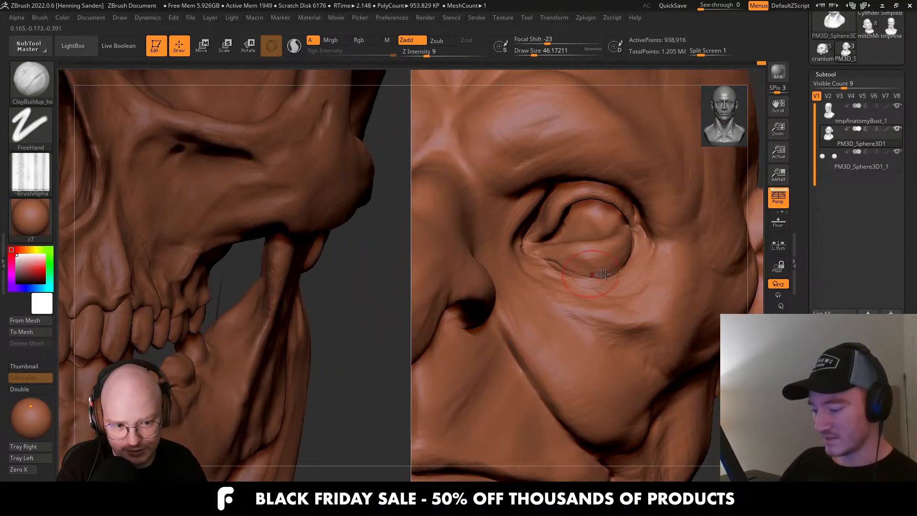
Detail the eye bag folds toward the outer eye corner with ClayBuildup at a draw size of about 25.
key(bracketleft)
key(bracketleft)
mouse_move(632, 248)
right_down()
mouse_move(636, 280)
mouse_move(602, 298)
mouse_move(639, 283)
mouse_move(612, 307)
right_up()
key(bracketleft)
key(bracketleft)
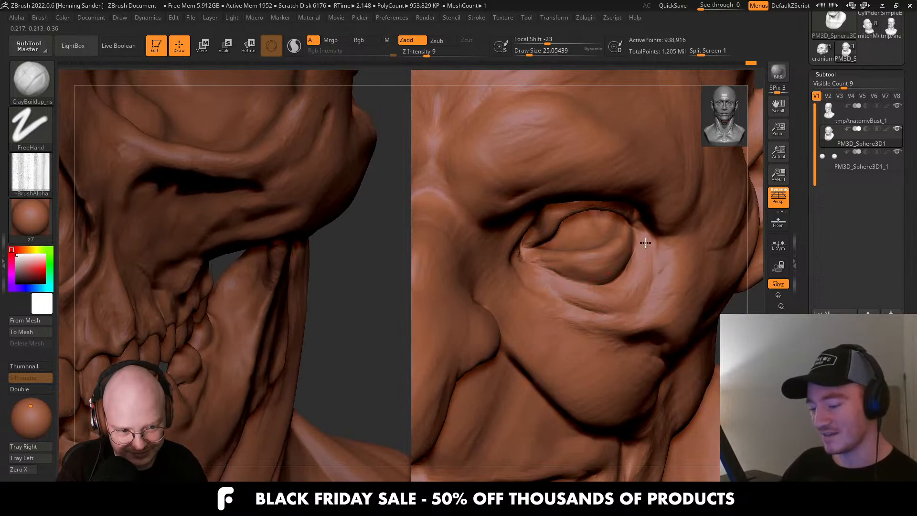
Refine the under-eye folds and the upper cheek with ClayBuildup at draw sizes of about 27 and 35.
mouse_move(645, 253)
right_down()
mouse_move(635, 245)
mouse_move(618, 270)
mouse_move(576, 254)
mouse_move(508, 289)
right_up()
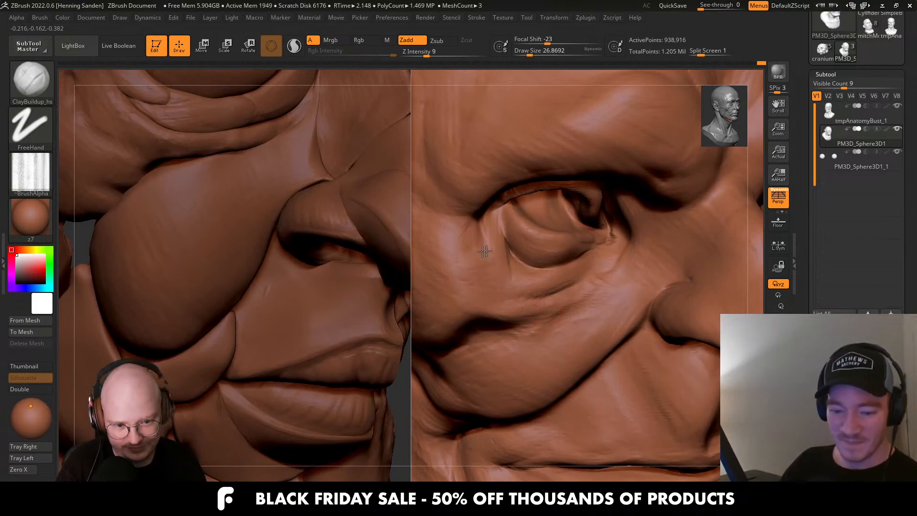
right_drag(488, 218, 623, 293)
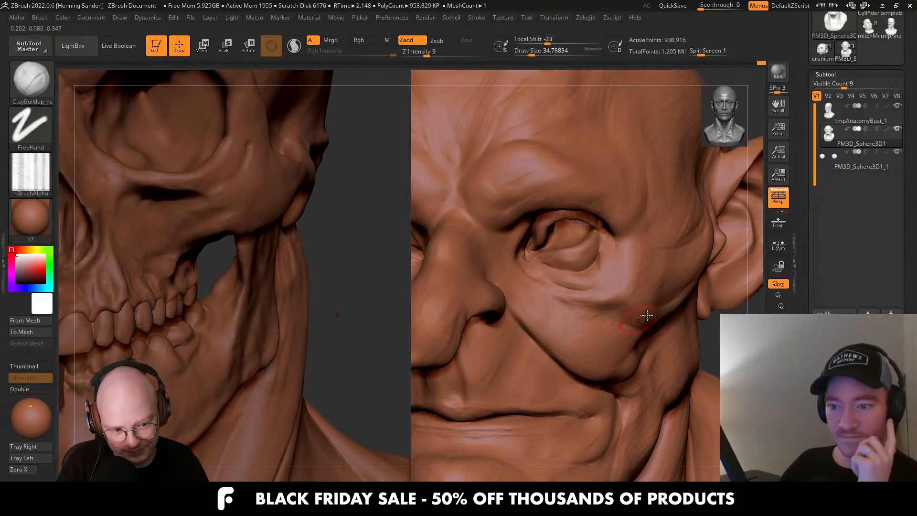
right_drag(646, 316, 673, 300)
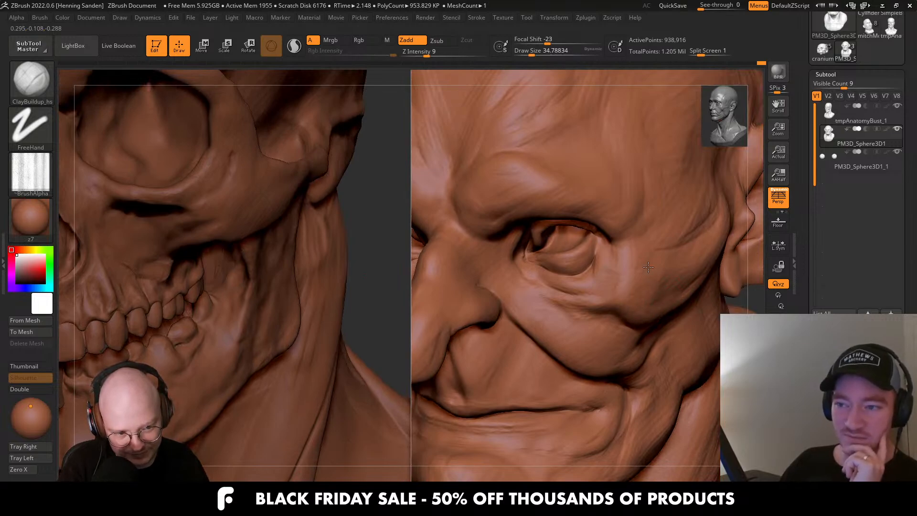
key(f)
shift+right_drag(624, 235, 610, 238)
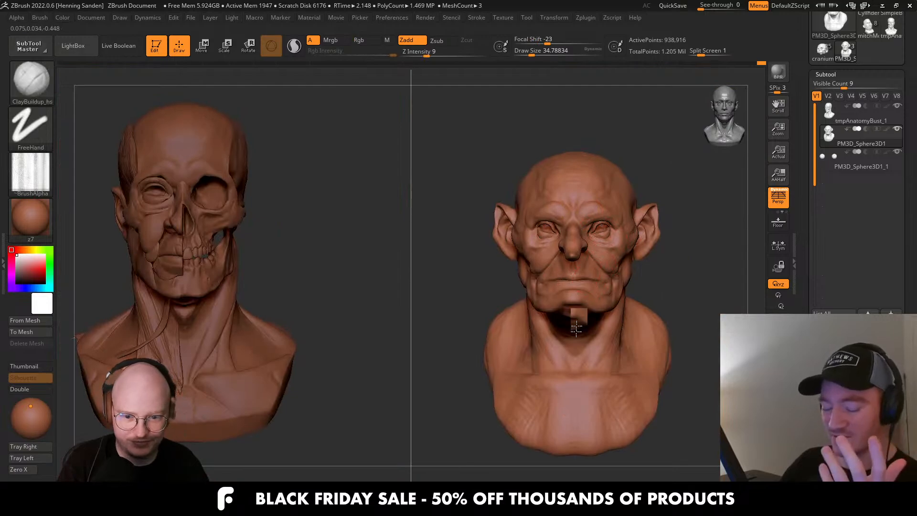
Carve creases at the mouth corner and below the lower lip with DamStandard at a draw size of about 20.
mouse_move(587, 283)
ctrl+right_down()
mouse_move(585, 274)
mouse_move(617, 288)
mouse_move(587, 278)
mouse_move(549, 283)
mouse_move(621, 293)
mouse_move(608, 298)
mouse_move(545, 280)
mouse_move(517, 249)
mouse_move(531, 272)
mouse_move(517, 296)
mouse_move(589, 307)
mouse_move(573, 293)
mouse_move(520, 286)
mouse_move(577, 248)
mouse_move(579, 196)
mouse_move(565, 217)
mouse_move(580, 211)
mouse_move(550, 217)
ctrl+right_up()
key(b)
key(m)
key(v)
key(f)
key(b)
key(d)
key(s)
mouse_move(543, 180)
right_down()
mouse_move(502, 189)
mouse_move(536, 205)
mouse_move(553, 201)
mouse_move(562, 218)
mouse_move(542, 203)
mouse_move(557, 194)
mouse_move(524, 170)
mouse_move(510, 240)
mouse_move(591, 272)
mouse_move(616, 268)
mouse_move(621, 306)
right_up()
key([)
drag(605, 303, 647, 313)
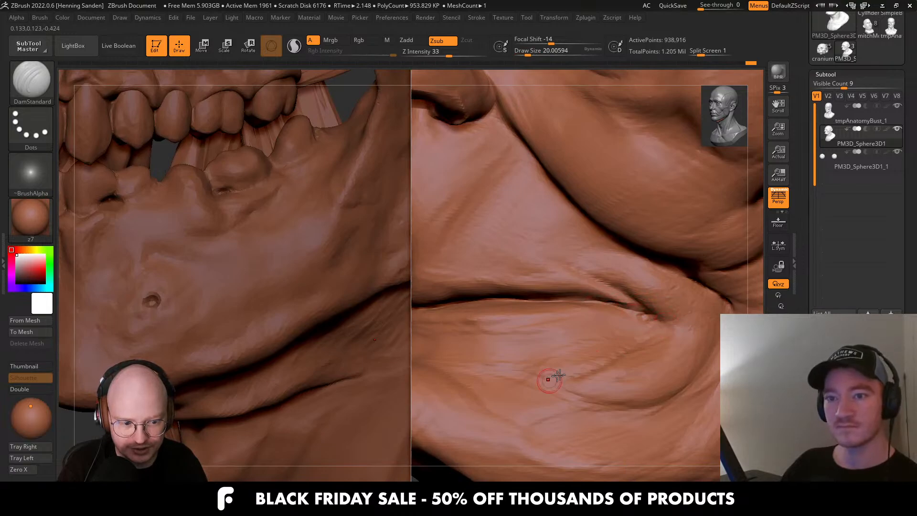
ctrl+right_drag(549, 377, 551, 217)
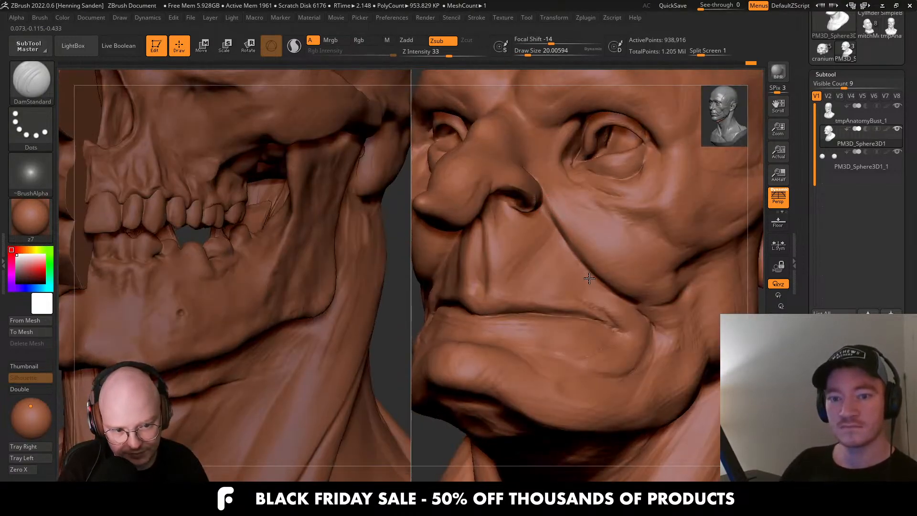
Carve creases into the cheek and crow's feet beside the outer eye corner with DamStandard at draw sizes of about 25 and 27.
right_drag(589, 278, 623, 248)
key(])
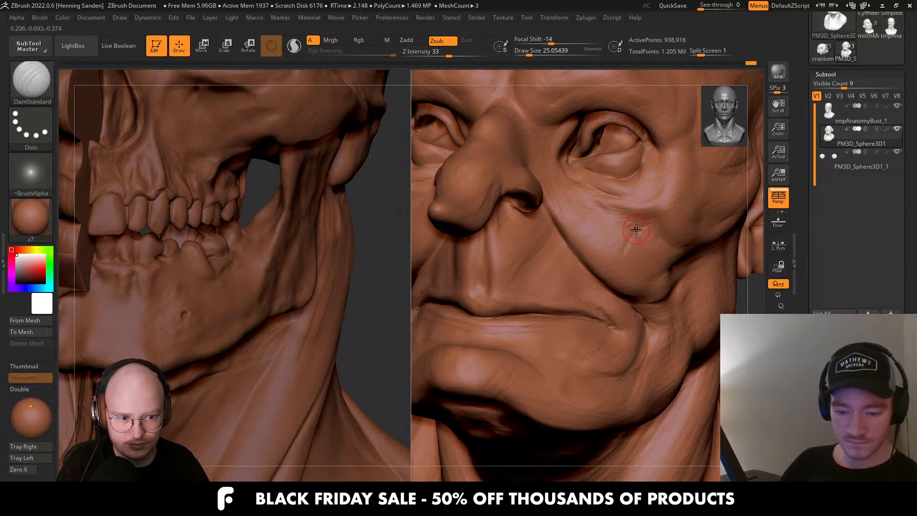
alt+right_drag(645, 231, 599, 294)
key(s)
click(626, 199)
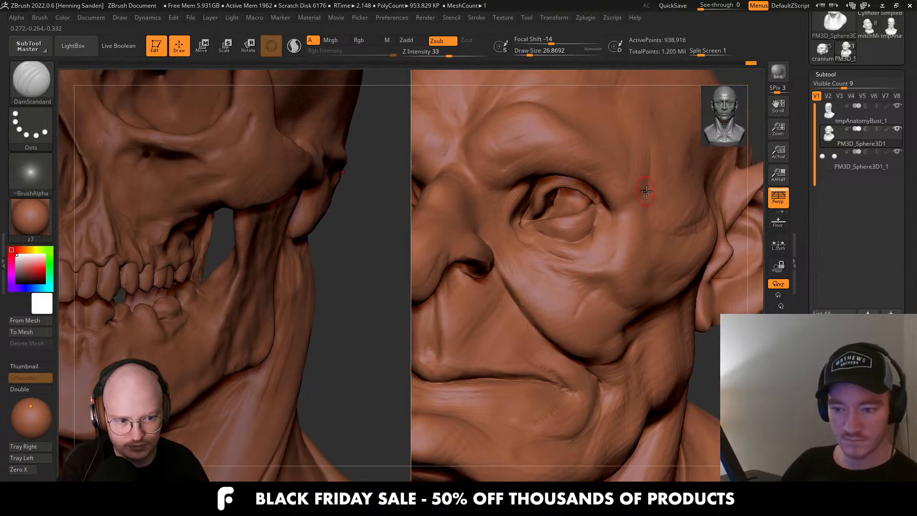
mouse_move(617, 213)
alt+right_down()
mouse_move(607, 234)
mouse_move(651, 245)
alt+right_up()
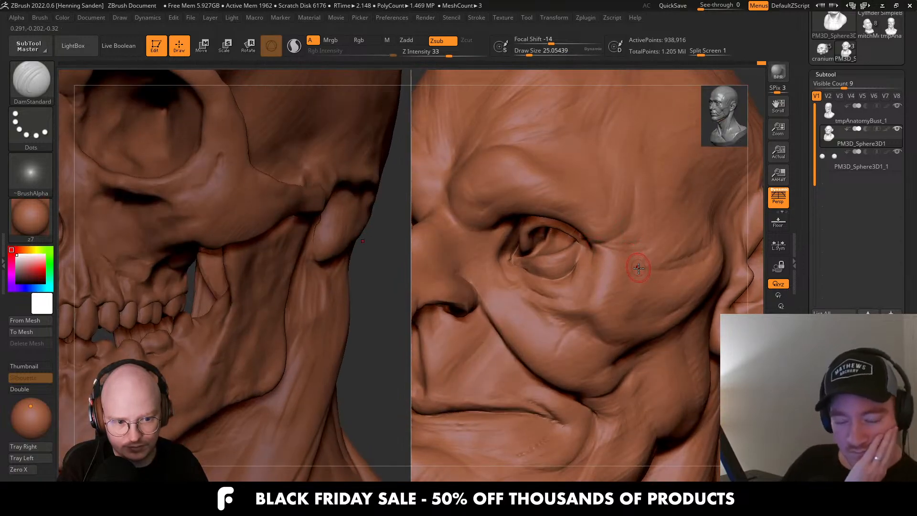
mouse_move(589, 252)
right_down()
mouse_move(613, 254)
mouse_move(482, 237)
right_up()
Turn off the split-screen view and carve frown lines between the brows and up the forehead with DamStandard at about 27.
key(shift+z)
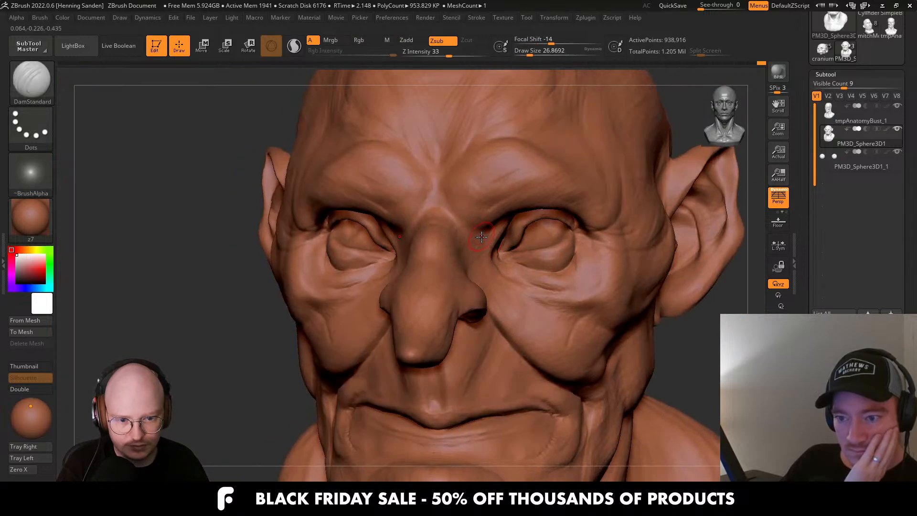
drag(448, 177, 464, 224)
mouse_move(464, 229)
right_down()
mouse_move(477, 205)
mouse_move(471, 212)
right_up()
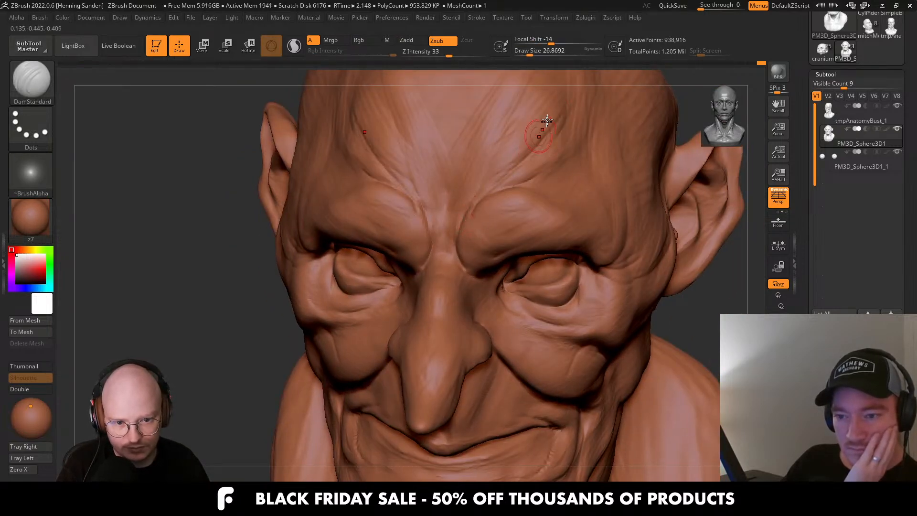
mouse_move(497, 223)
right_down()
mouse_move(519, 267)
mouse_move(508, 279)
mouse_move(532, 261)
mouse_move(521, 257)
mouse_move(524, 277)
mouse_move(517, 267)
right_up()
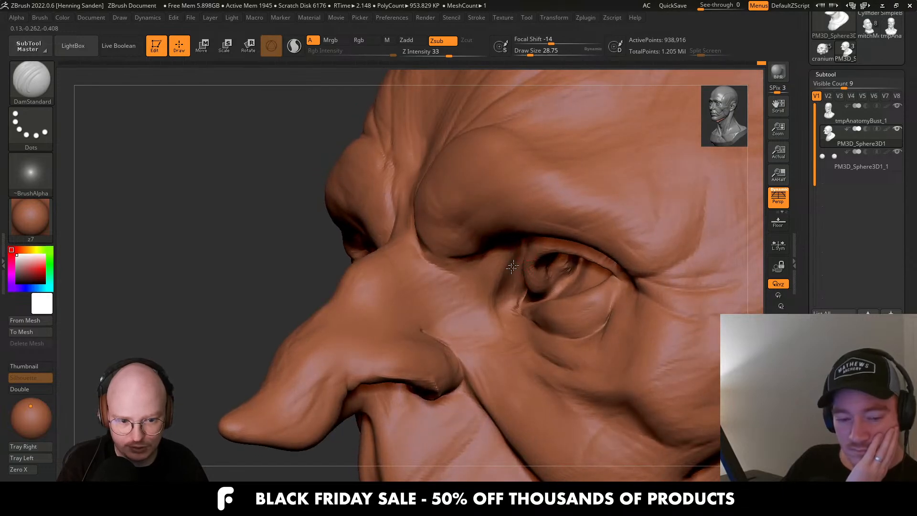
Carve creases between the inner eye corner and the nose bridge with DamStandard at a draw size of about 29.
key(s)
mouse_move(516, 260)
mouse_down()
mouse_move(506, 306)
mouse_move(521, 269)
mouse_up()
key(s)
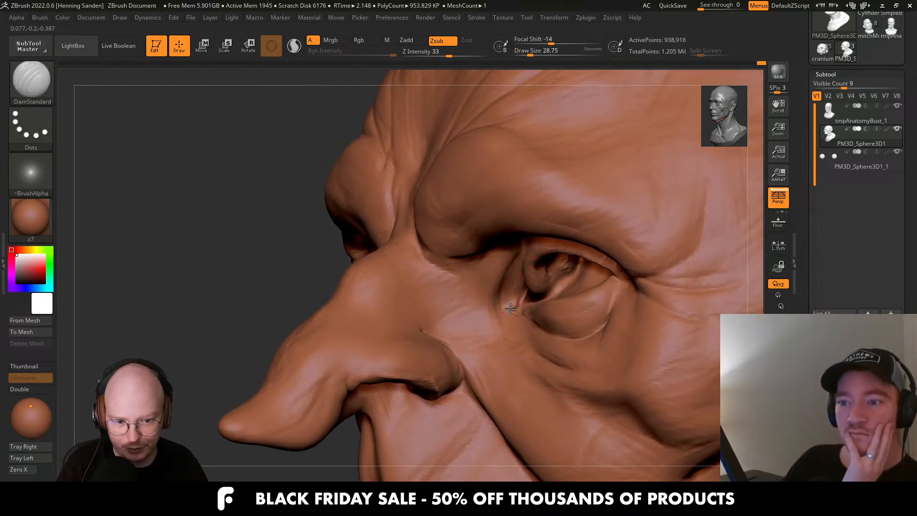
right_drag(511, 309, 515, 278)
right_drag(464, 296, 502, 285)
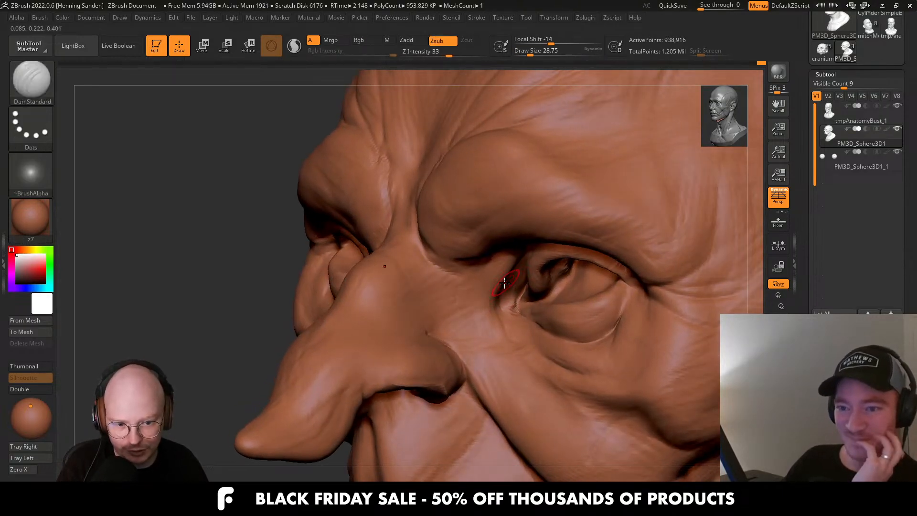
Define the crease around the nostril wing with DamStandard at a draw size of about 25 and smooth the wing.
mouse_move(427, 334)
right_down()
mouse_move(463, 336)
mouse_move(467, 356)
right_up()
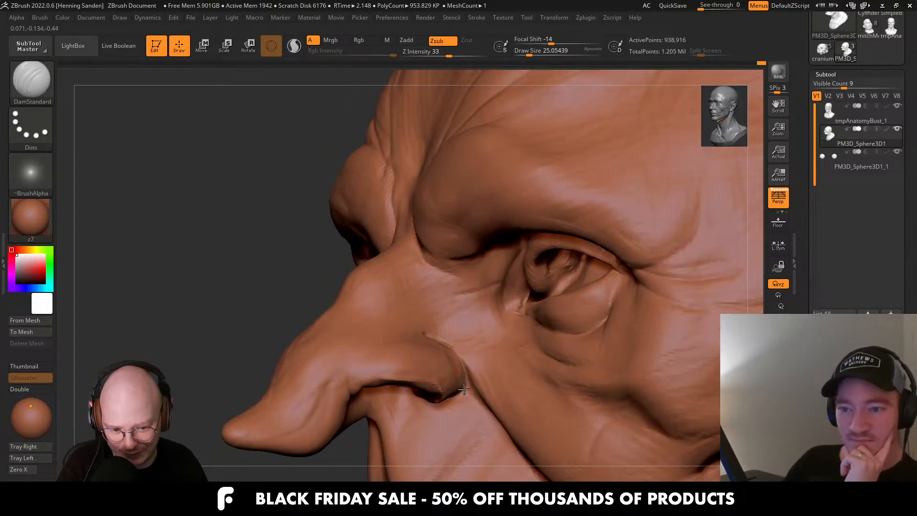
right_drag(464, 390, 463, 376)
right_drag(430, 404, 436, 400)
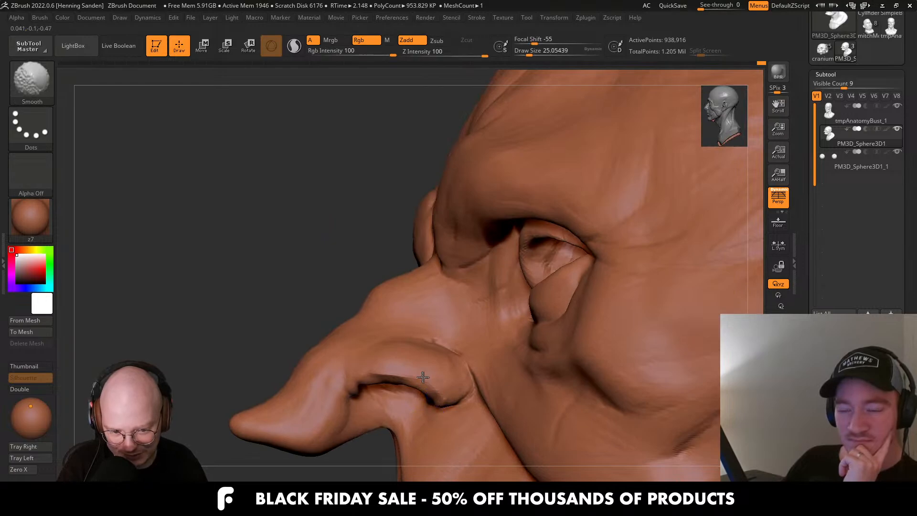
right_drag(376, 385, 389, 334)
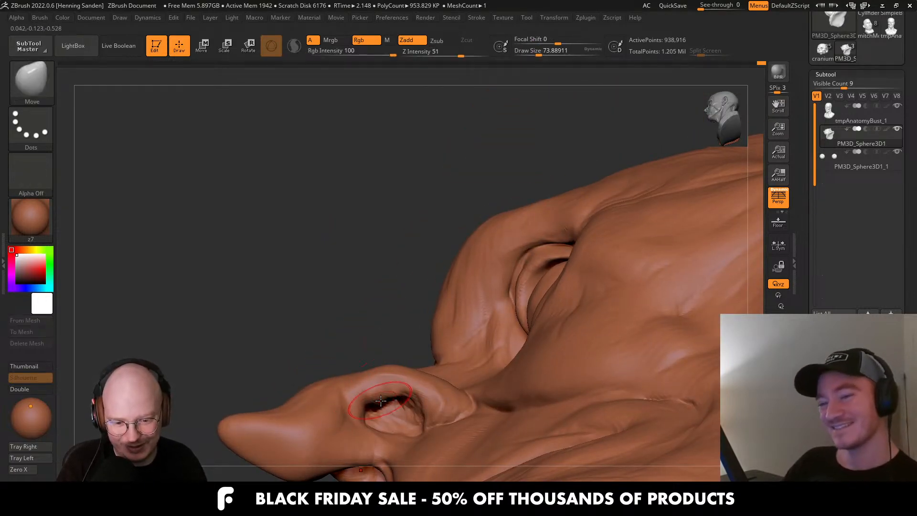
Open up and reshape the nostril from below with the Move brush at a draw size of about 54.
right_drag(363, 401, 410, 375)
key(s)
drag(414, 395, 425, 416)
right_drag(412, 388, 400, 415)
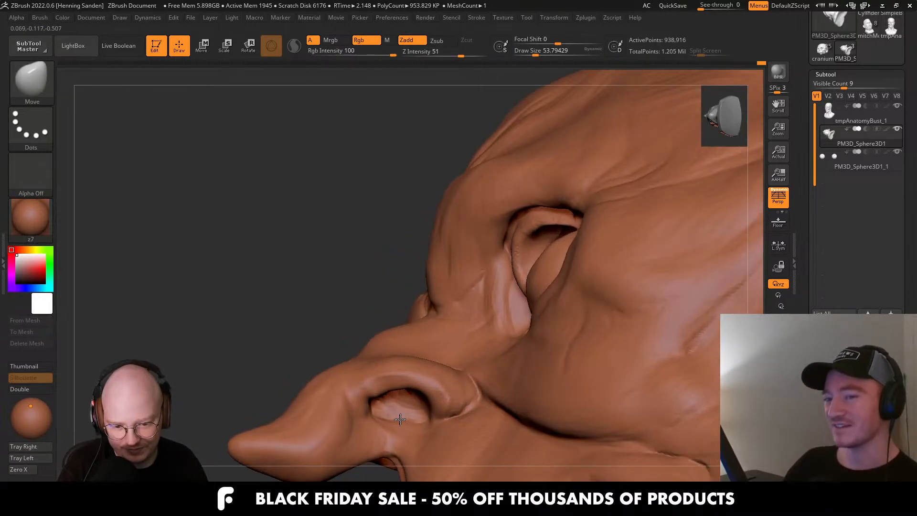
key(s)
drag(377, 395, 391, 390)
Adjust the nose and upper lip area in profile with the Move brush at a draw size of about 112.
mouse_move(395, 391)
ctrl+right_down()
mouse_move(468, 308)
mouse_move(497, 357)
ctrl+right_up()
key(s)
drag(423, 353, 431, 352)
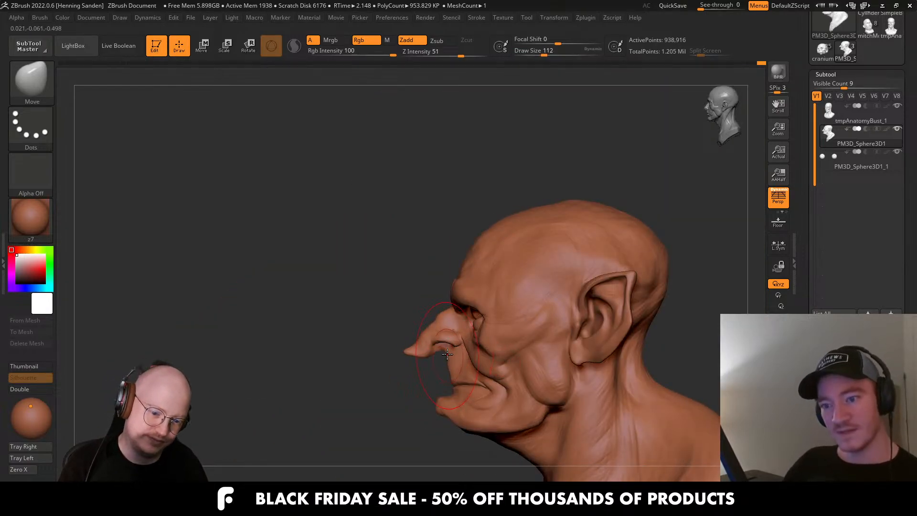
right_drag(441, 359, 482, 352)
drag(480, 345, 463, 360)
Reshape the pointed nose tip with the Move brush at a draw size of about 59 and undo the last change.
key(s)
ctrl+right_drag(506, 350, 522, 366)
key(s)
drag(524, 365, 519, 366)
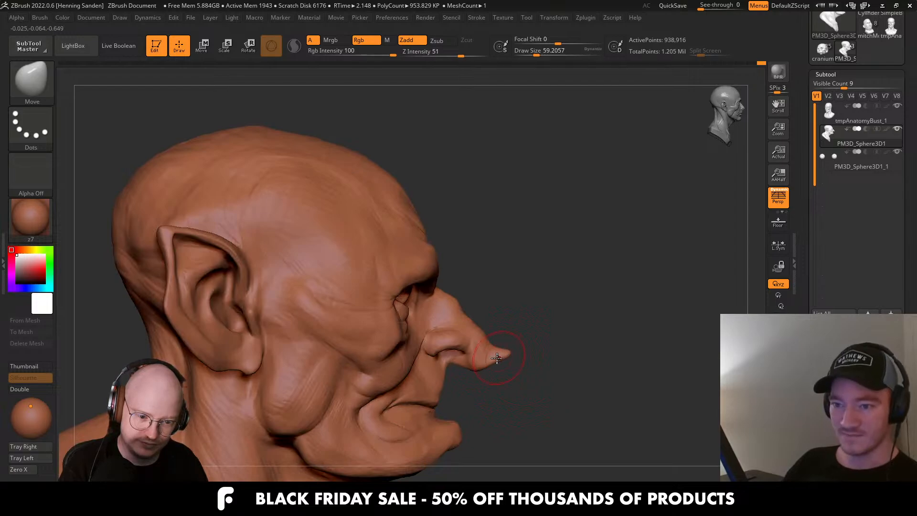
right_drag(484, 337, 493, 338)
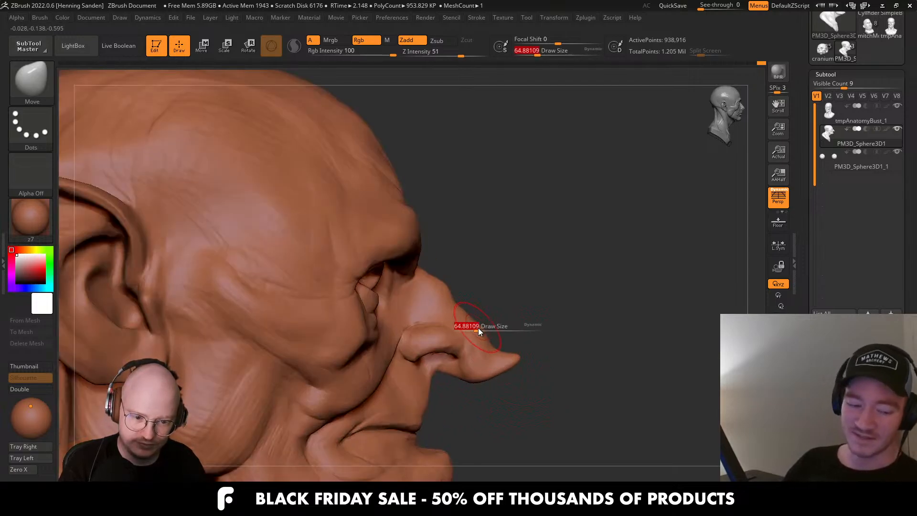
drag(478, 329, 482, 328)
key(ctrl+z)
Raise the nostril wing's lower edge with the Move brush at about 116 and refine its rear end at about 59.
ctrl+right_drag(450, 344, 454, 367)
key(s)
drag(454, 367, 448, 366)
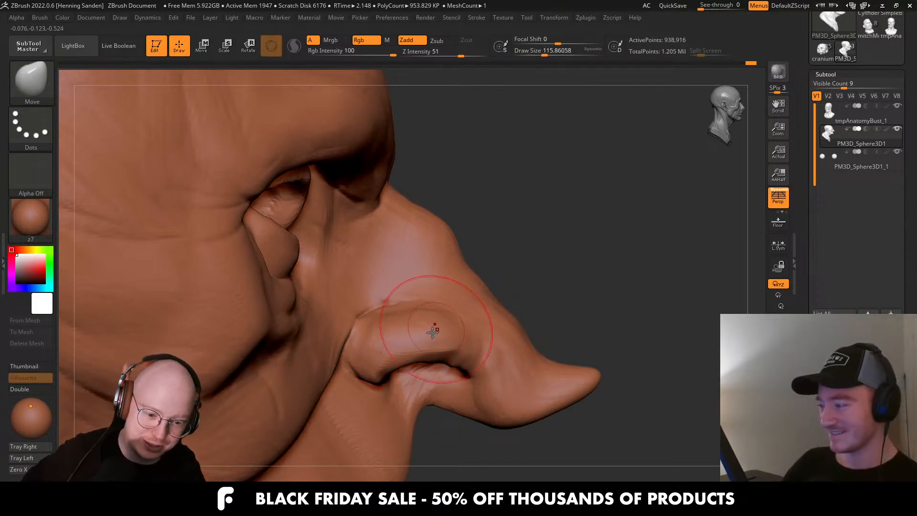
drag(410, 356, 410, 334)
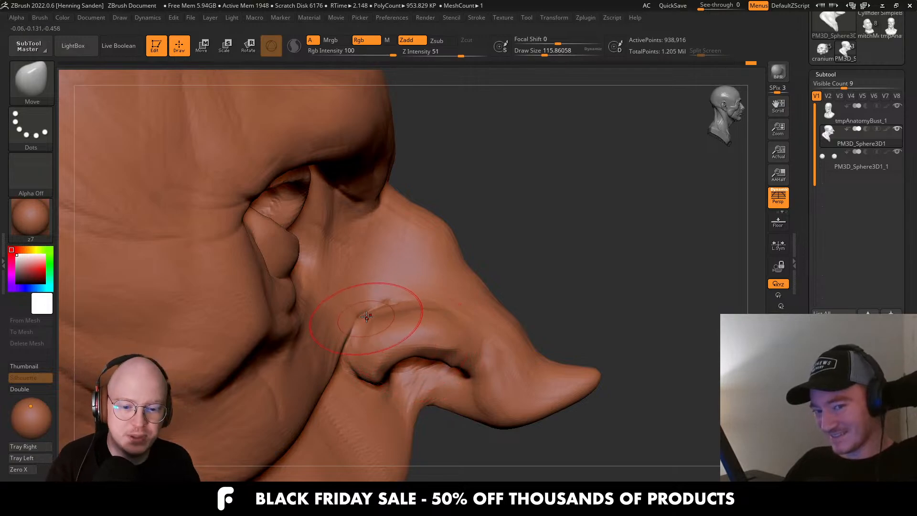
right_drag(367, 317, 350, 313)
key(s)
drag(360, 316, 352, 317)
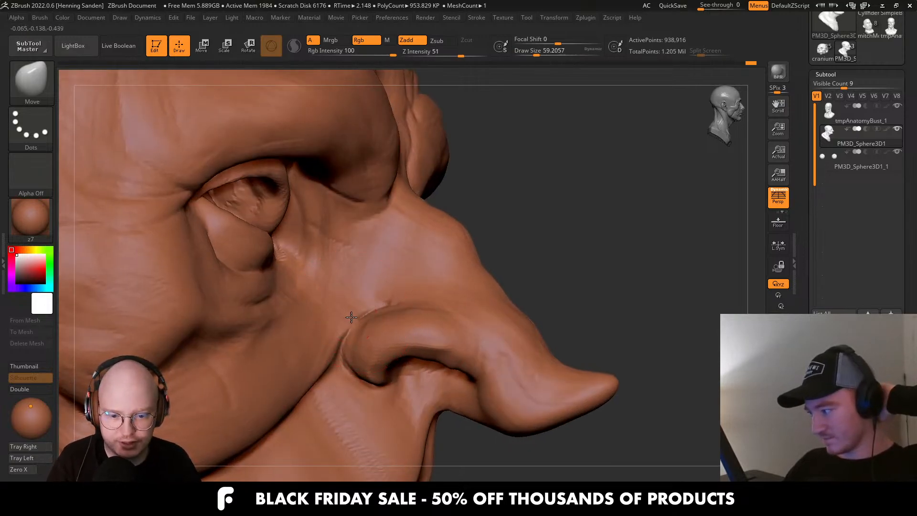
mouse_move(353, 304)
right_down()
mouse_move(334, 328)
mouse_move(330, 316)
mouse_move(404, 289)
mouse_move(364, 283)
mouse_move(383, 277)
right_up()
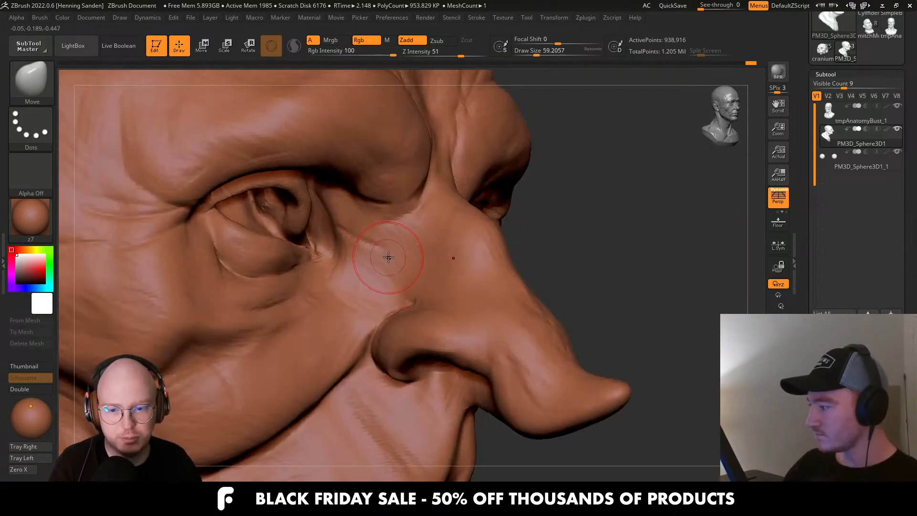
Build up the side of the nose bridge near the inner eye corner with the ClayBuildup_hs brush at a draw size of about 49.
key(b)
key(c)
key(b)
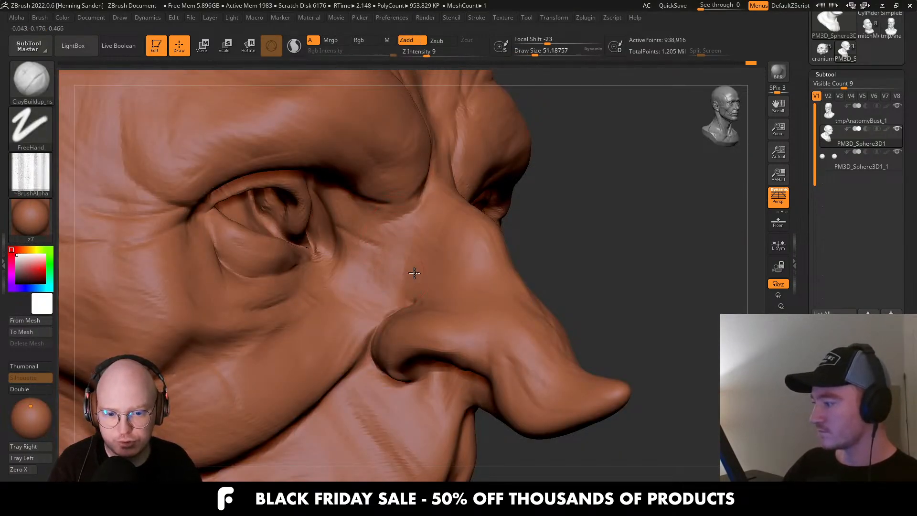
right_drag(414, 273, 432, 274)
key(s)
mouse_move(435, 273)
mouse_down()
mouse_move(430, 256)
mouse_move(459, 256)
mouse_up()
key(s)
right_drag(423, 251, 392, 232)
Add volume to the cheek below the eye with the ClayBuildup_hs brush at a draw size of about 49.
key(s)
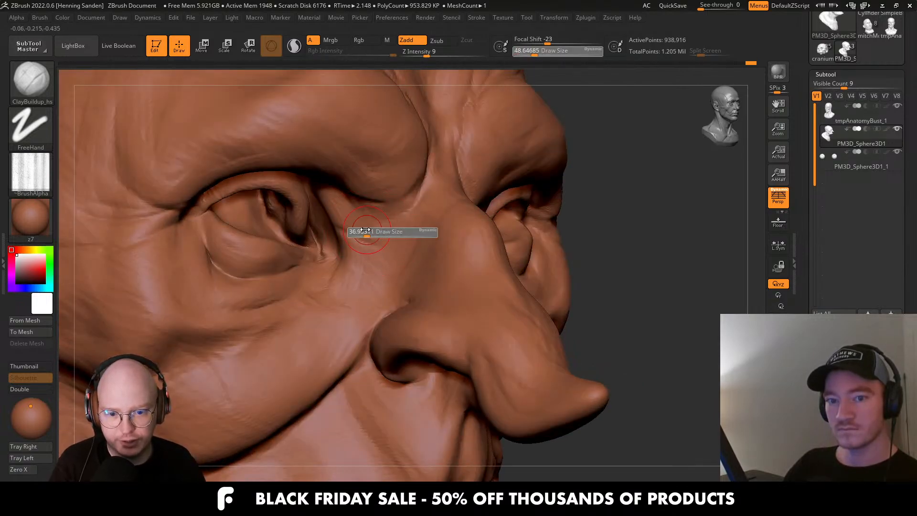
drag(373, 232, 367, 232)
mouse_move(360, 260)
right_down()
mouse_move(365, 250)
mouse_move(344, 199)
mouse_move(331, 219)
mouse_move(338, 233)
mouse_move(324, 239)
mouse_move(324, 187)
mouse_move(364, 186)
mouse_move(386, 282)
mouse_move(352, 268)
mouse_move(363, 318)
mouse_move(419, 301)
mouse_move(371, 348)
right_up()
drag(351, 353, 285, 368)
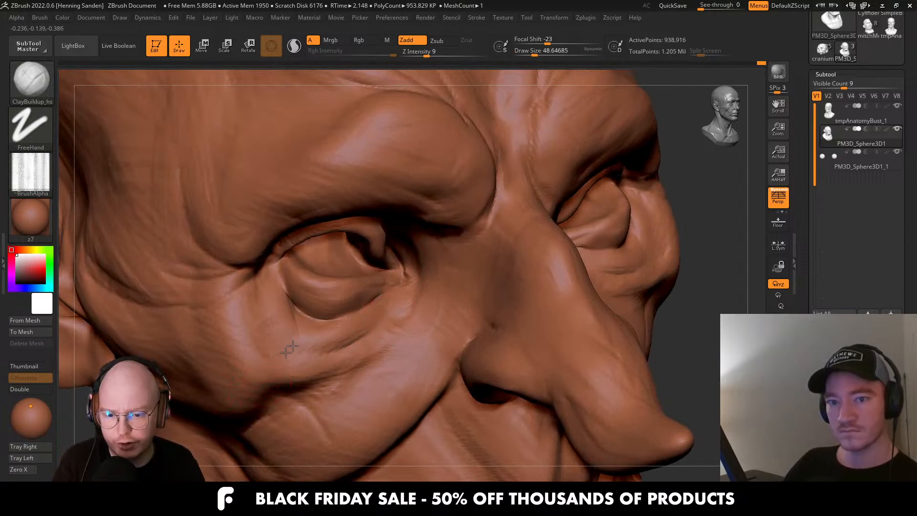
right_drag(289, 349, 417, 298)
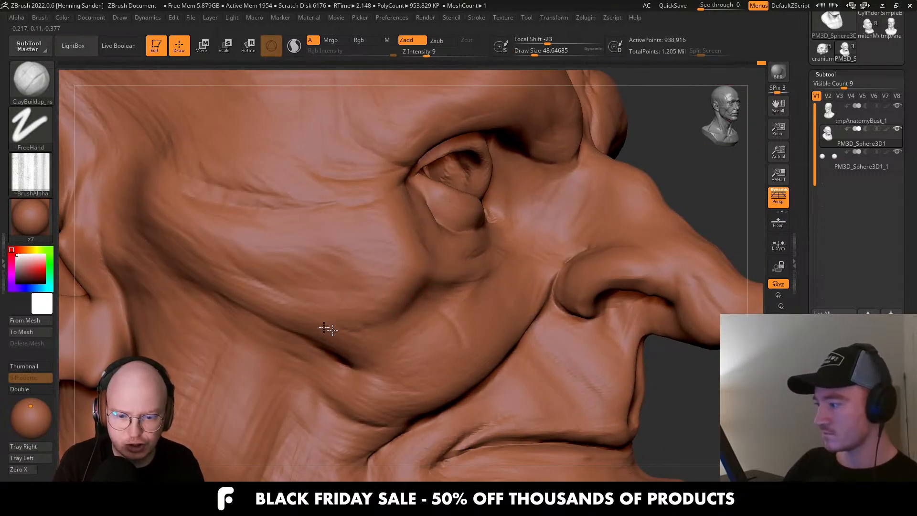
ctrl+right_drag(332, 330, 378, 261)
right_drag(399, 306, 310, 297)
mouse_move(470, 277)
ctrl+right_down()
mouse_move(497, 299)
mouse_move(430, 308)
ctrl+right_up()
ctrl+right_drag(430, 308, 540, 355)
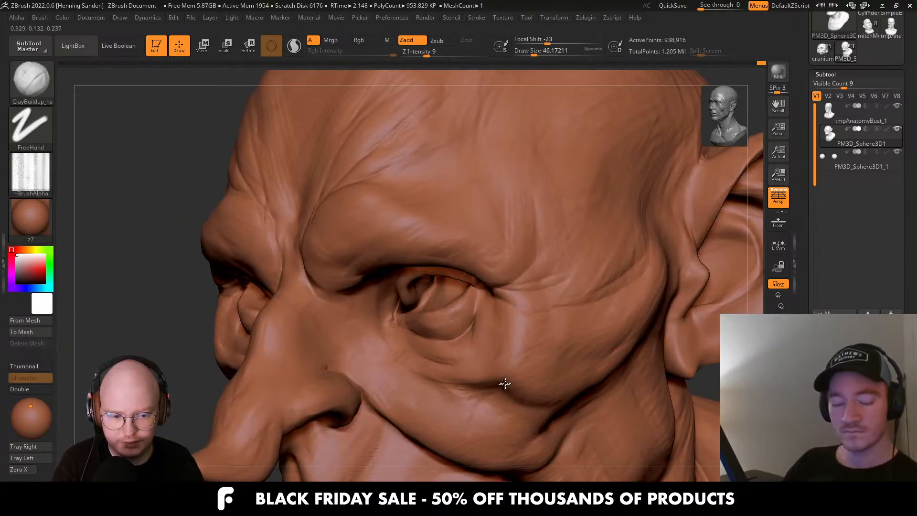
Fill out the heavy brow fold above the eye with the ClayBuildup_hs brush at a draw size of about 74.
right_drag(479, 242, 542, 243)
key(bracketright)
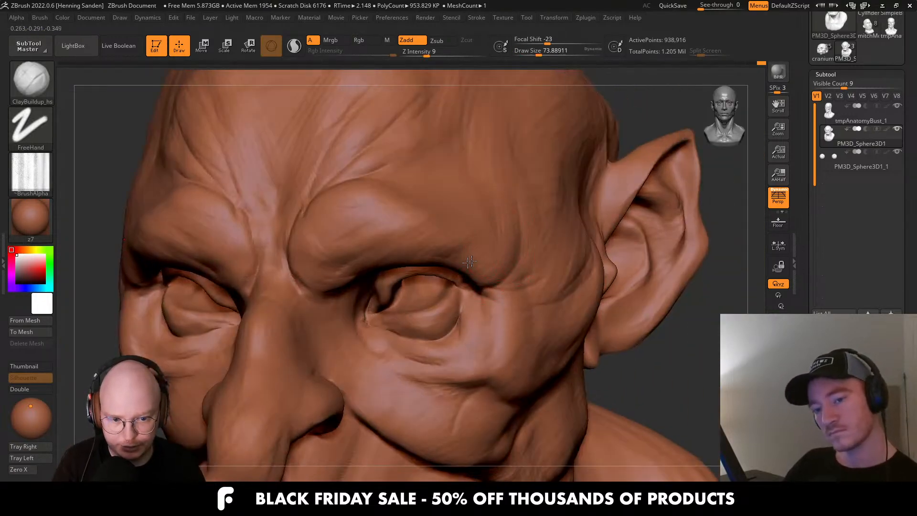
mouse_move(440, 256)
mouse_down()
mouse_move(465, 219)
mouse_move(401, 247)
mouse_up()
ctrl+right_drag(415, 227, 404, 144)
right_drag(404, 143, 440, 221)
mouse_move(438, 266)
ctrl+right_down()
mouse_move(426, 237)
mouse_move(421, 245)
mouse_move(477, 307)
mouse_move(467, 303)
mouse_move(479, 353)
mouse_move(473, 386)
ctrl+right_up()
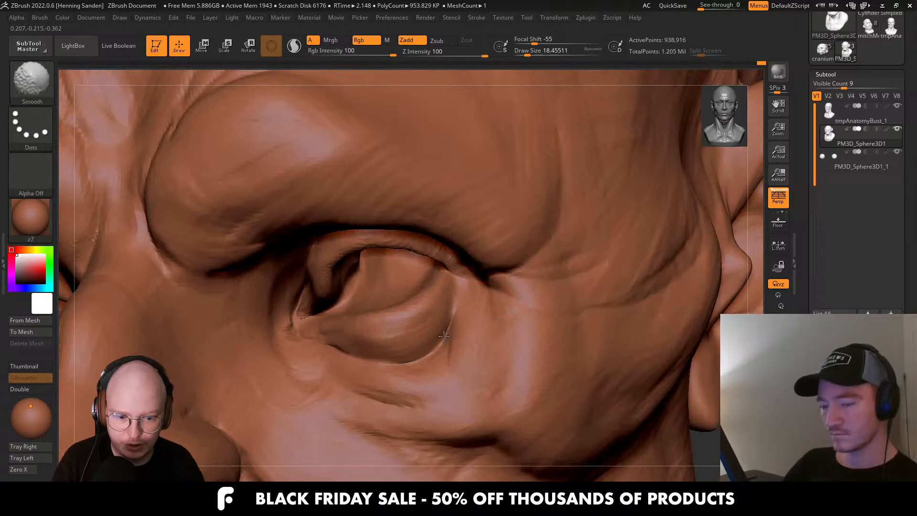
Smooth the outer edge of the lower eyelid and build up the skin folds beneath it at a draw size of about 49.
shift+drag(444, 336, 450, 327)
right_drag(487, 313, 465, 313)
mouse_move(465, 313)
mouse_down()
mouse_move(446, 343)
mouse_move(473, 316)
mouse_up()
key(s)
drag(488, 330, 454, 377)
drag(461, 359, 395, 389)
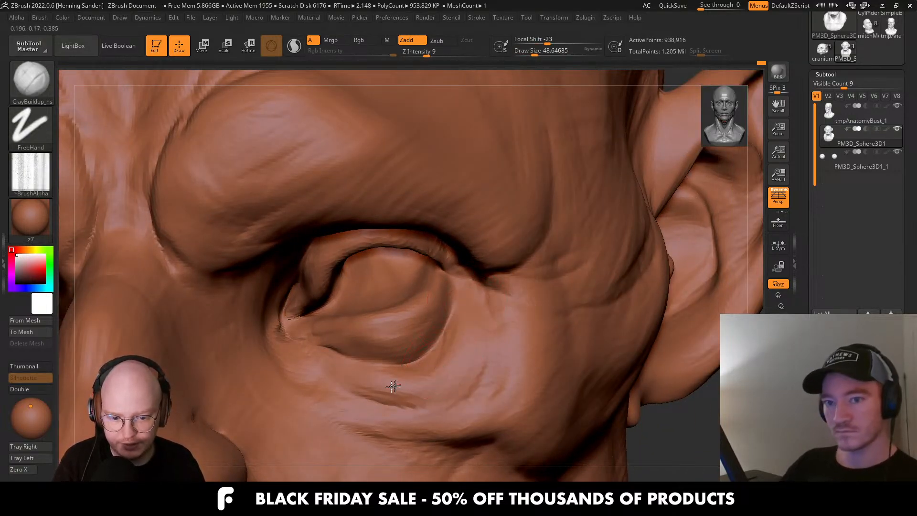
Refine the outer eye corner and lower lid with the ClayBuildup_hs brush at draw sizes of about 23 and 37.
right_drag(442, 353, 433, 342)
key(s)
drag(459, 298, 453, 298)
right_drag(454, 299, 479, 308)
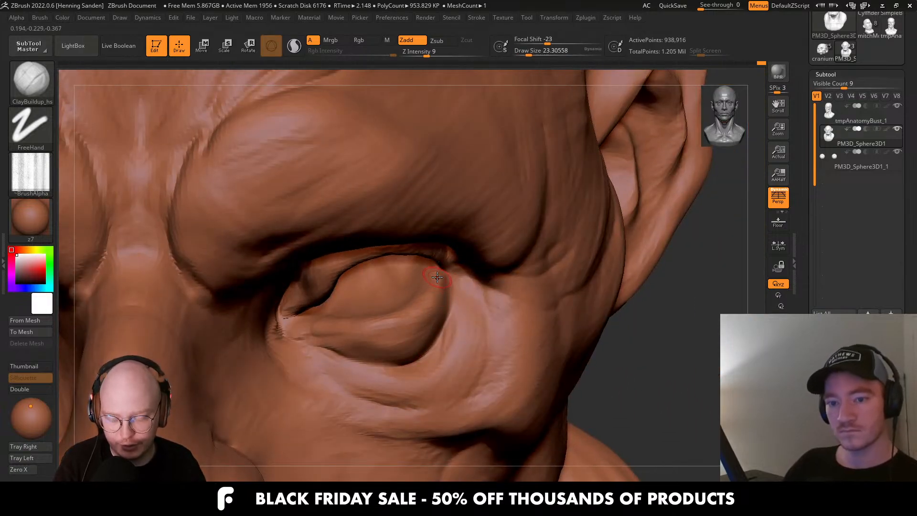
mouse_move(382, 309)
right_down()
mouse_move(379, 324)
mouse_move(337, 319)
right_up()
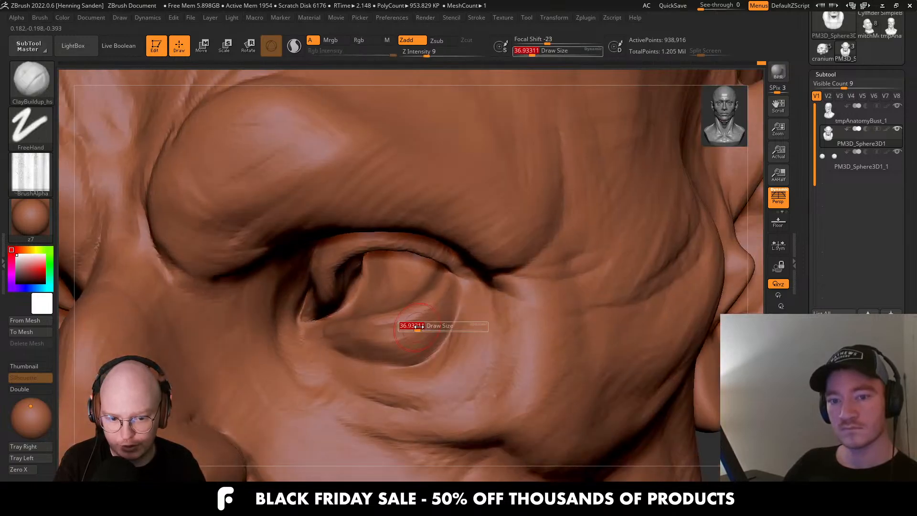
mouse_move(430, 356)
right_down()
mouse_move(464, 376)
mouse_move(449, 378)
mouse_move(474, 264)
mouse_move(368, 340)
right_up()
key(s)
key(bracketright)
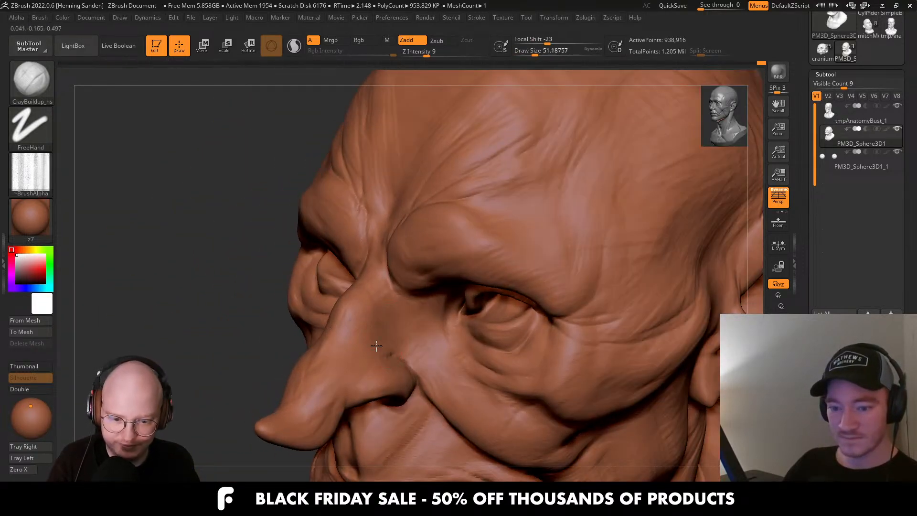
Shape the upper nose bridge and its transition into the brow with the ClayBuildup_hs brush at a draw size of about 31.
right_drag(345, 372, 372, 337)
key(bracketleft)
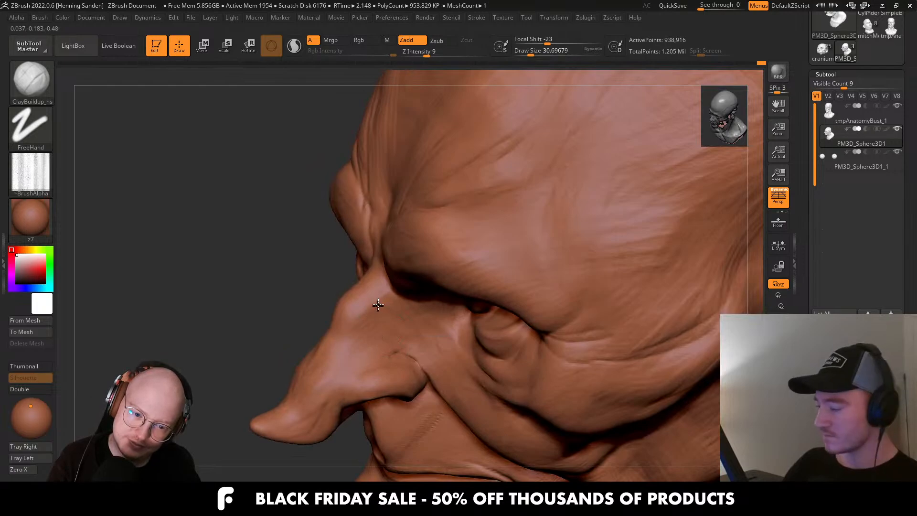
mouse_move(378, 305)
right_down()
mouse_move(370, 331)
mouse_move(363, 272)
mouse_move(344, 254)
mouse_move(434, 313)
mouse_move(446, 340)
right_up()
key(bracketleft)
key(bracketright)
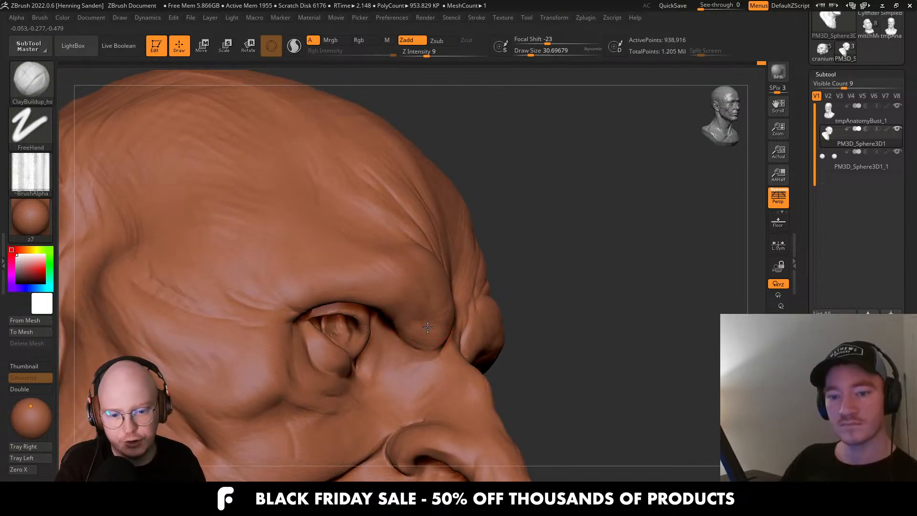
mouse_move(405, 324)
right_down()
mouse_move(467, 317)
mouse_move(456, 322)
mouse_move(451, 298)
right_up()
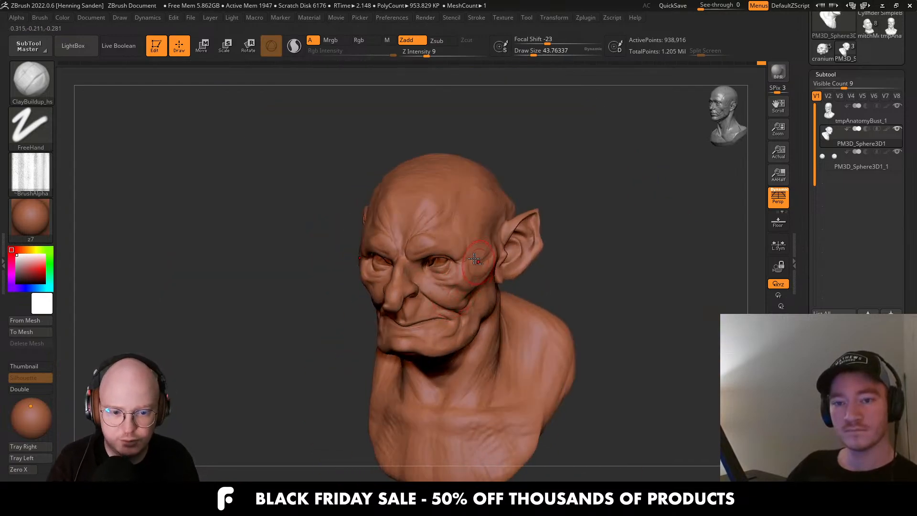
Reinforce the bag and creases under the eye with the ClayBuildup_hs brush, using a draw size of about 51 for the broader forms.
right_drag(475, 259, 397, 305)
key(s)
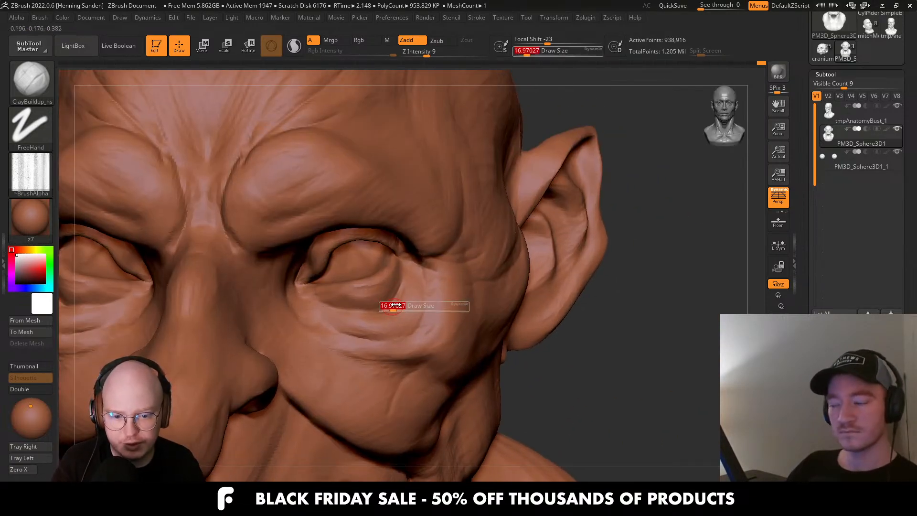
drag(395, 305, 402, 306)
mouse_move(402, 301)
right_down()
mouse_move(413, 276)
mouse_move(400, 311)
right_up()
key(s)
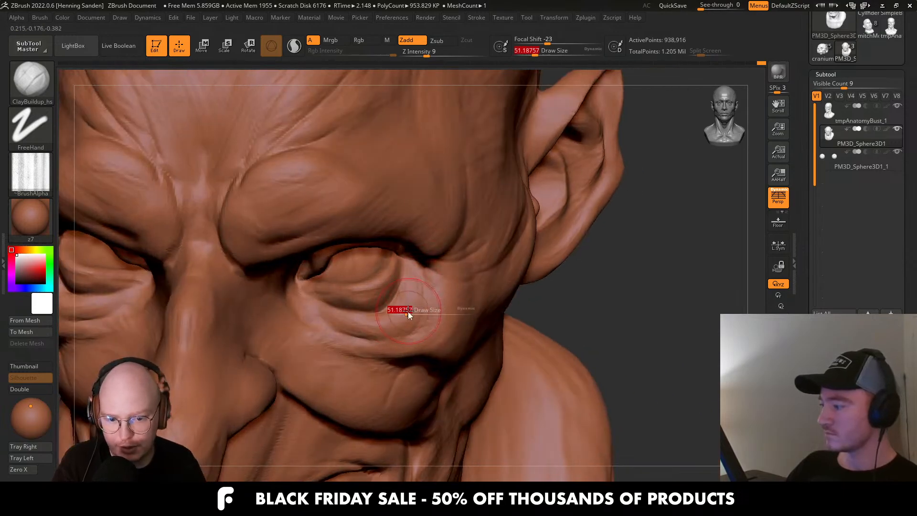
drag(399, 311, 385, 311)
mouse_move(323, 324)
right_down()
mouse_move(352, 335)
mouse_move(335, 342)
right_up()
mouse_move(298, 307)
right_down()
mouse_move(286, 311)
mouse_move(290, 226)
right_up()
mouse_move(290, 278)
right_down()
mouse_move(282, 285)
mouse_move(285, 246)
right_up()
mouse_move(298, 301)
right_down()
mouse_move(344, 307)
mouse_move(366, 349)
mouse_move(381, 351)
mouse_move(371, 359)
mouse_move(363, 341)
mouse_move(373, 346)
mouse_move(480, 302)
mouse_move(492, 306)
right_up()
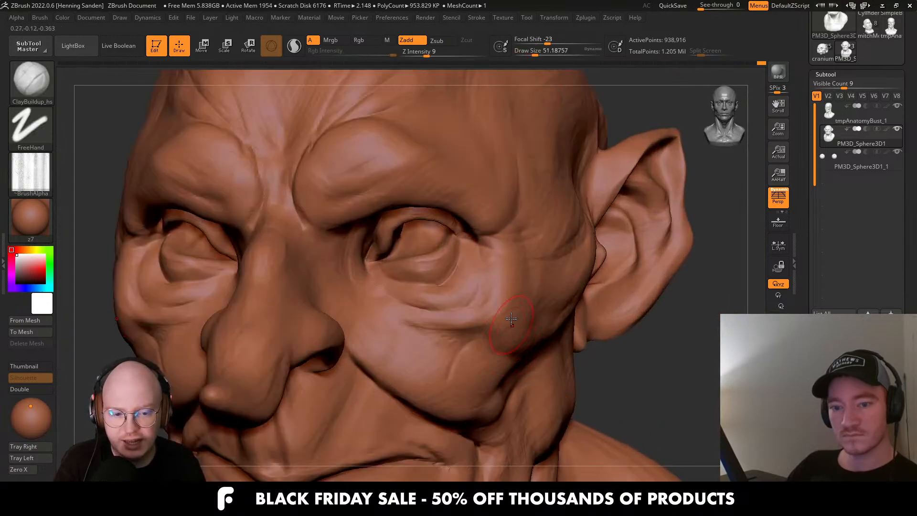
Refine the area around the inner eye corner with the ClayBuildup_hs brush at a draw size of about 37.
mouse_move(502, 228)
right_down()
mouse_move(434, 181)
mouse_move(341, 224)
mouse_move(422, 278)
right_up()
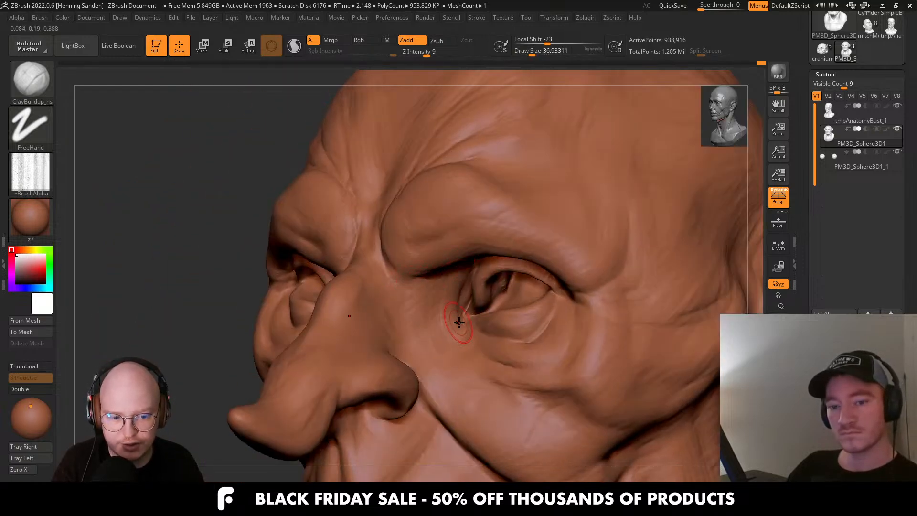
right_drag(459, 323, 606, 333)
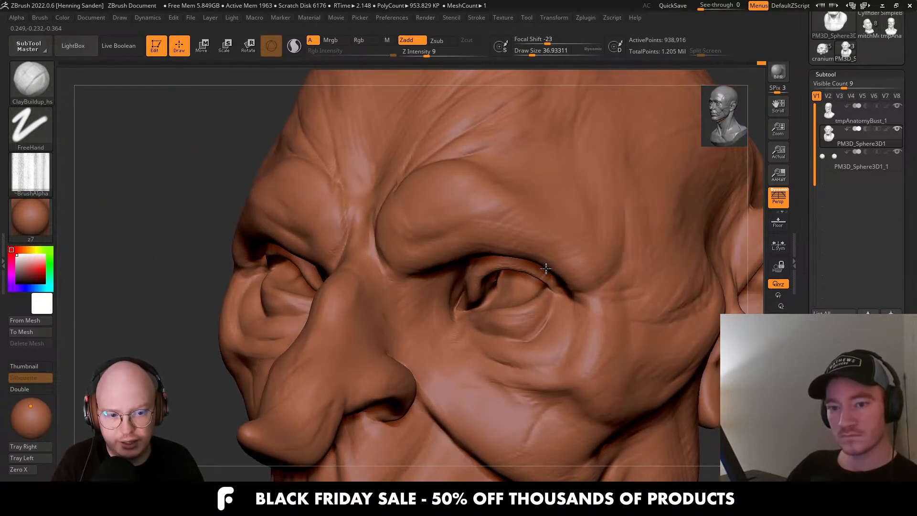
right_drag(553, 229, 530, 239)
Soften and fill the cheek folds beside the mouth with the ClayBuildup_hs brush at a draw size of about 54.
key(f)
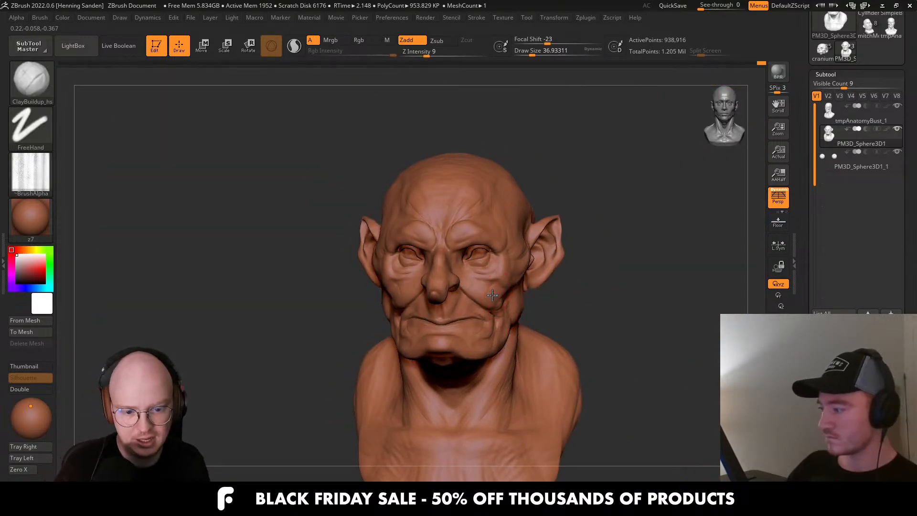
mouse_move(497, 302)
alt+right_down()
mouse_move(491, 339)
mouse_move(476, 292)
alt+right_up()
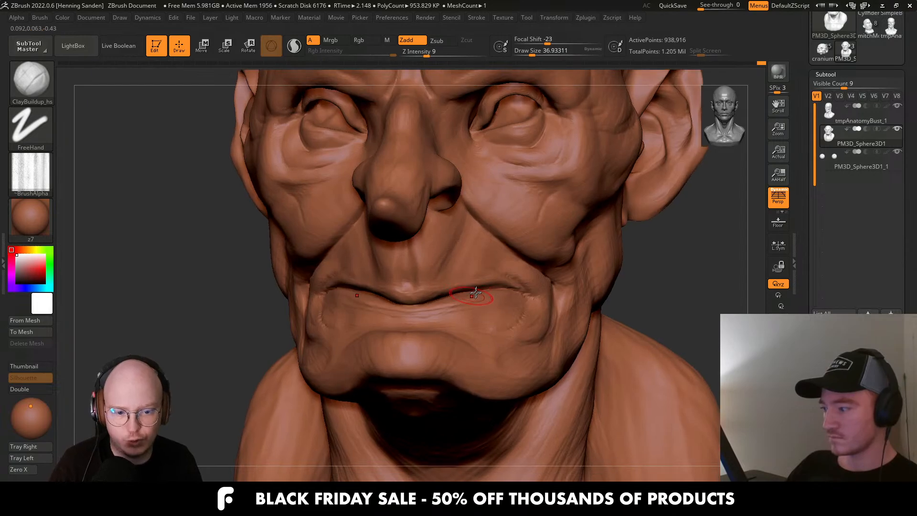
mouse_move(505, 249)
right_down()
mouse_move(521, 217)
mouse_move(507, 265)
mouse_move(531, 297)
right_up()
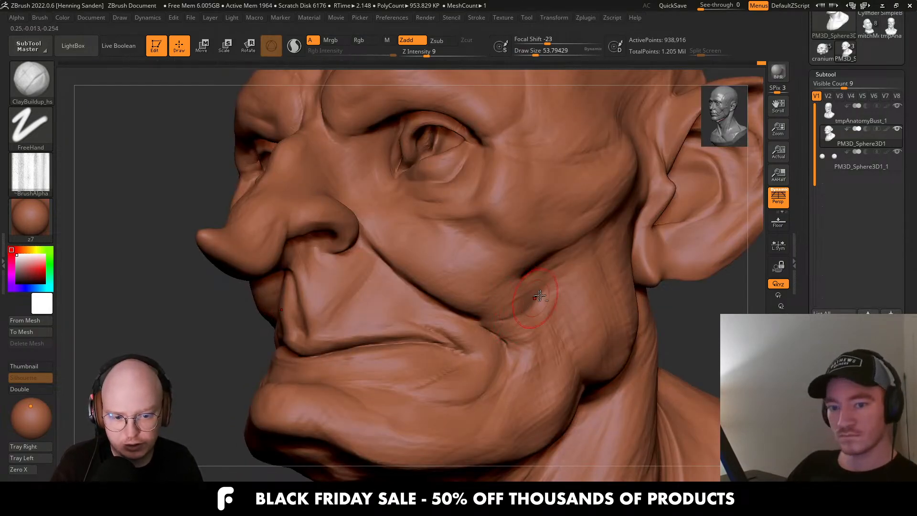
right_drag(441, 272, 485, 288)
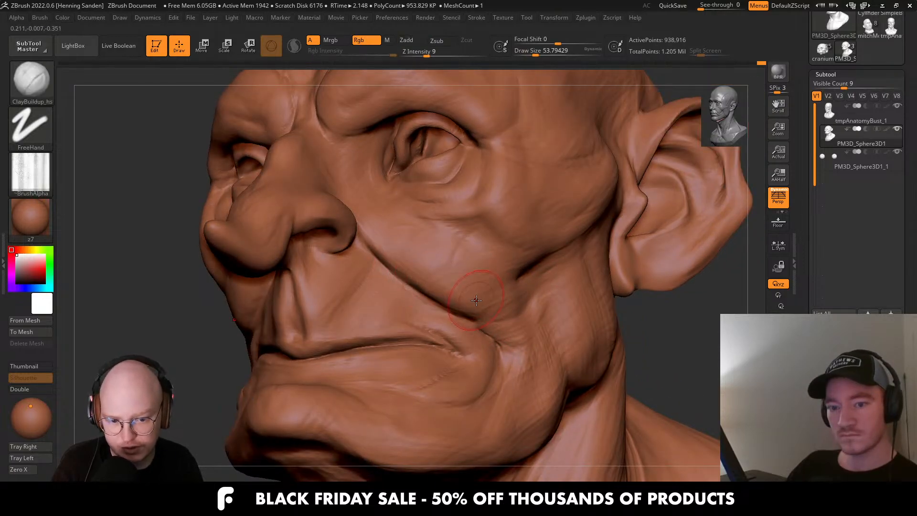
Reshape the pointed ear's front edge and inner contour in side view with the Move brush.
mouse_move(404, 271)
right_down()
mouse_move(432, 301)
mouse_move(409, 290)
right_up()
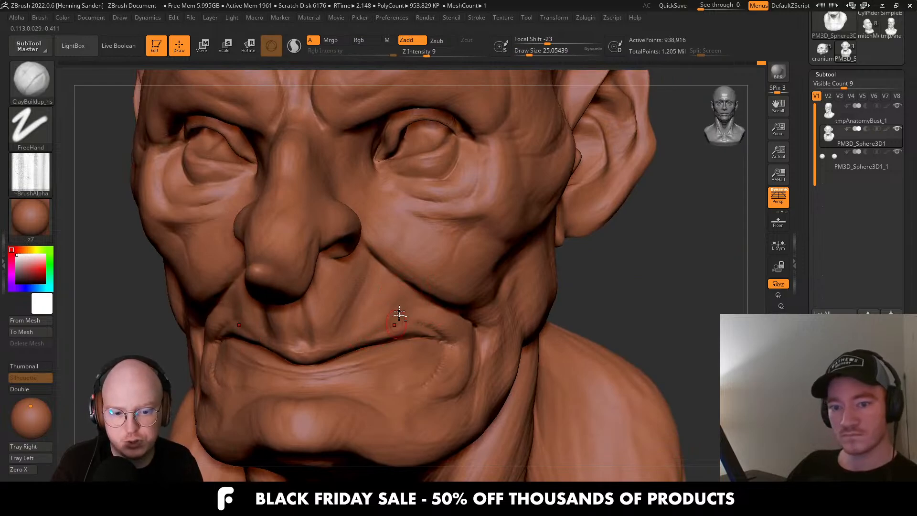
key(f)
mouse_move(413, 297)
right_down()
mouse_move(424, 301)
mouse_move(351, 299)
mouse_move(474, 266)
mouse_move(445, 287)
right_up()
mouse_move(444, 287)
ctrl+right_down()
mouse_move(485, 242)
mouse_move(482, 229)
mouse_move(522, 224)
mouse_move(528, 256)
mouse_move(423, 257)
mouse_move(449, 278)
ctrl+right_up()
key(b)
key(m)
key(v)
key(bracketright)
key(bracketright)
key(bracketleft)
key(bracketleft)
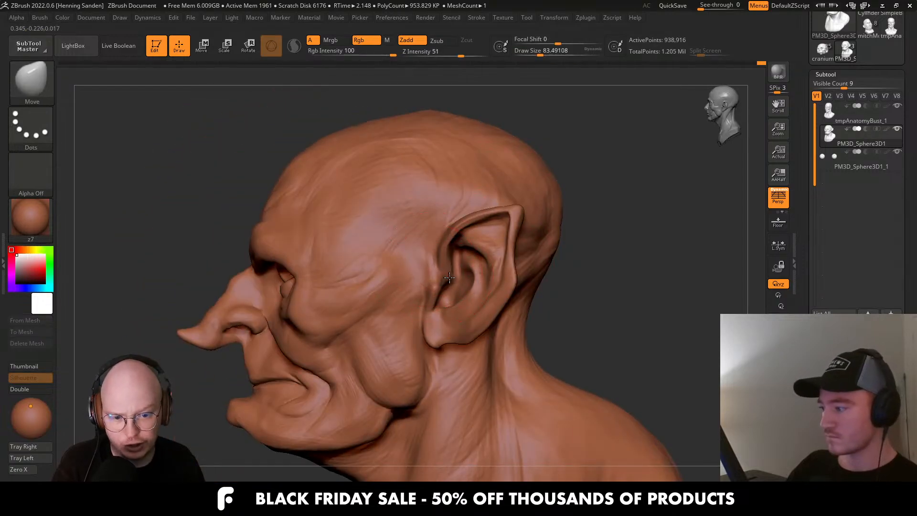
key(bracketright)
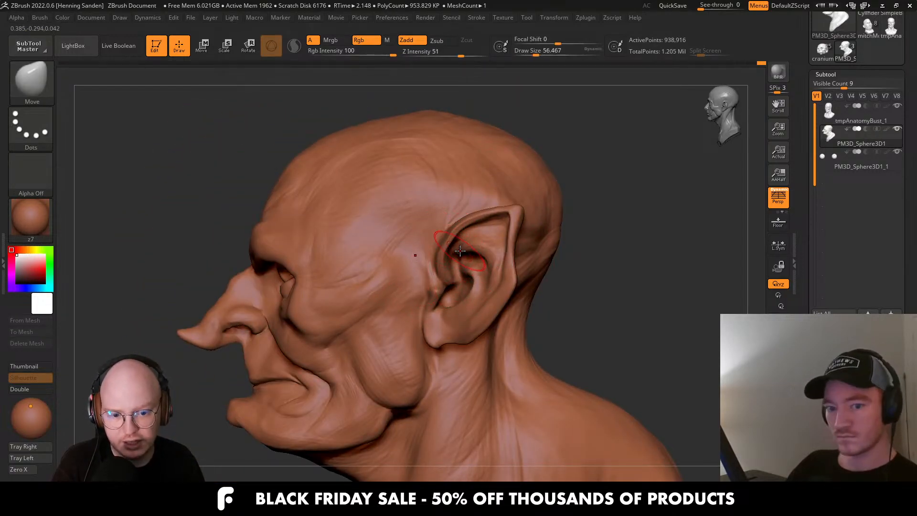
key(bracketleft)
mouse_move(460, 250)
ctrl+right_down()
mouse_move(454, 255)
mouse_move(480, 245)
ctrl+right_up()
key(s)
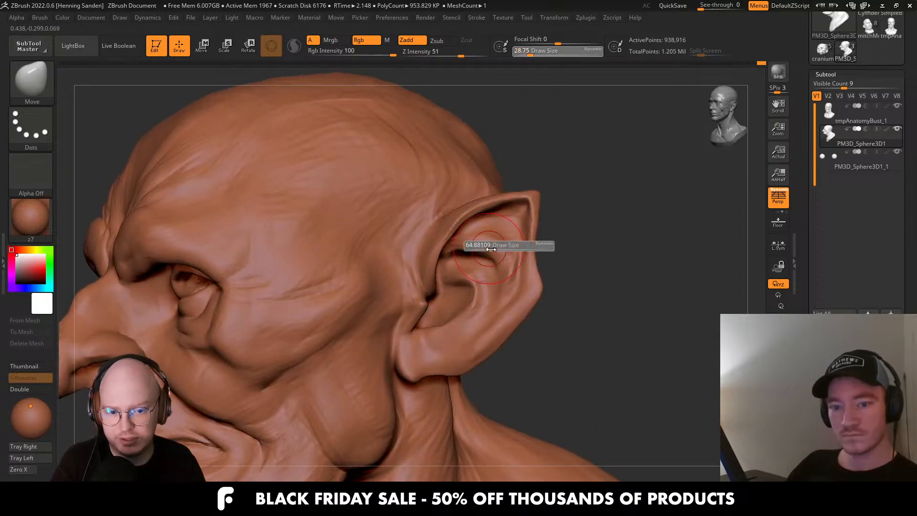
drag(481, 244, 490, 245)
right_drag(483, 253, 491, 266)
Sculpt the ear's inner folds and upper rim with the Standard brush at a draw size of about 20 to 31.
key(b)
key(s)
key(t)
key(s)
drag(480, 260, 471, 260)
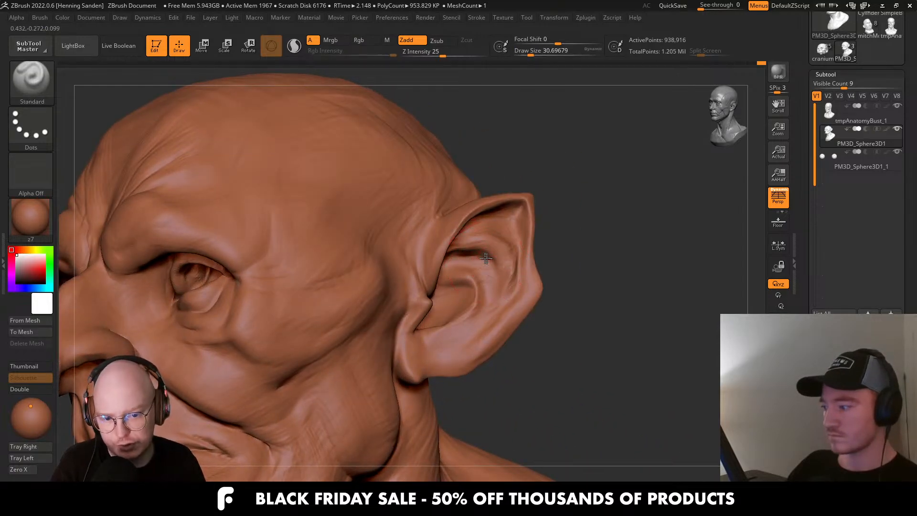
mouse_move(483, 264)
right_down()
mouse_move(464, 265)
mouse_move(466, 299)
mouse_move(454, 293)
mouse_move(442, 220)
right_up()
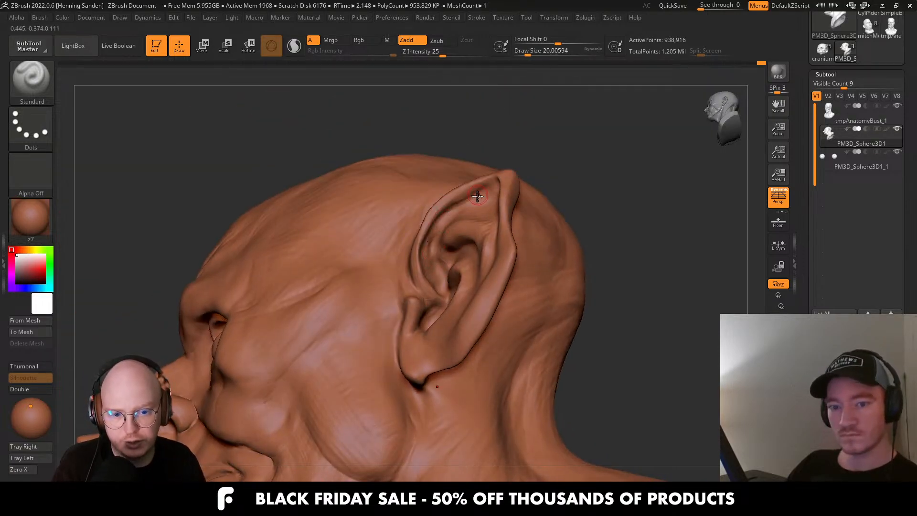
Carve long skin creases from in front of the ear down over the jowl with DamStandard at draw size about 25.
right_drag(477, 195, 402, 295)
key(b)
key(d)
key(s)
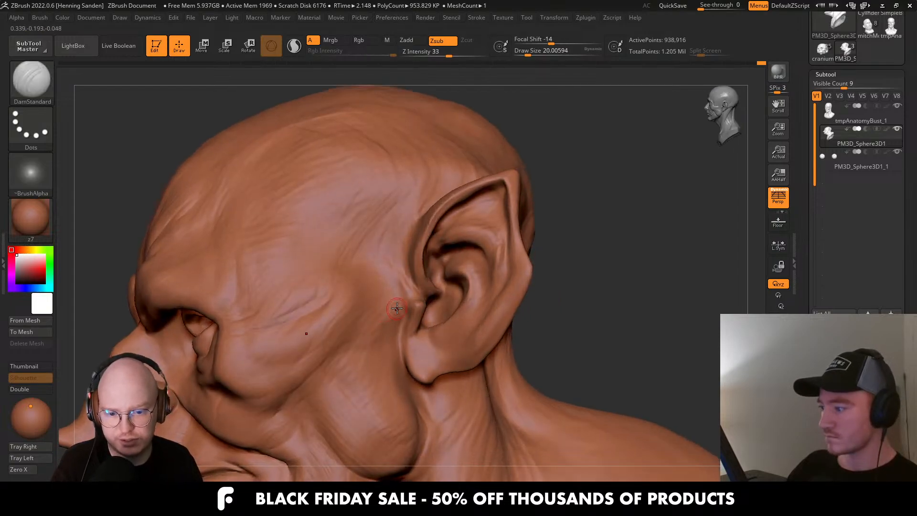
alt+right_drag(373, 317, 417, 261)
key(bracketleft)
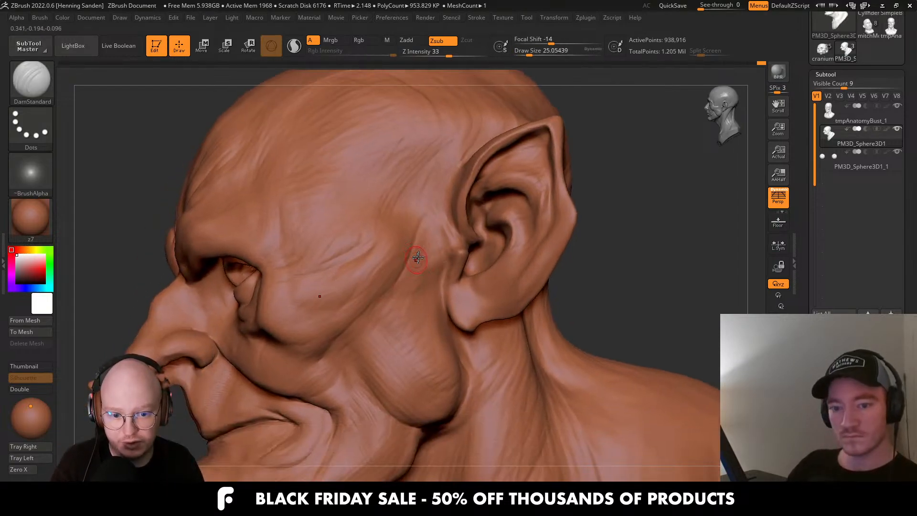
drag(428, 223, 389, 347)
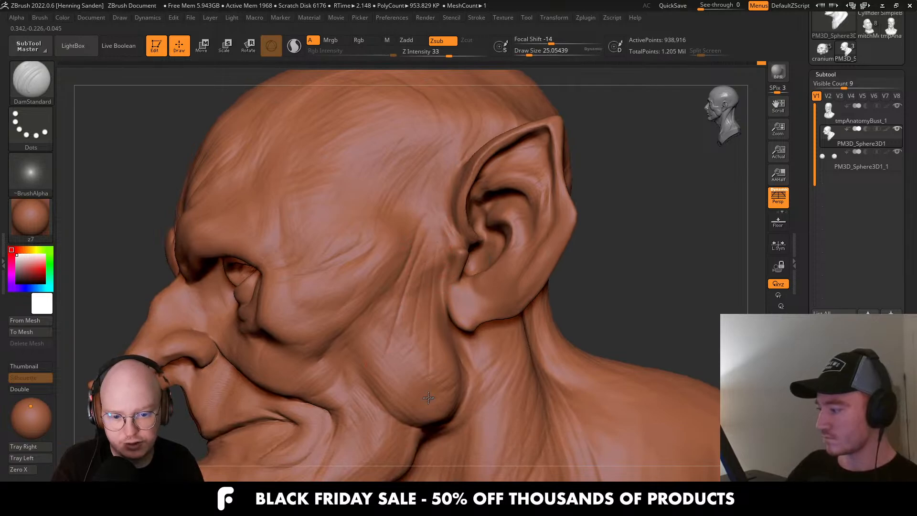
Carve diagonal skin creases down the side of the neck below the jaw and jowl with DamStandard.
alt+right_drag(429, 398, 462, 284)
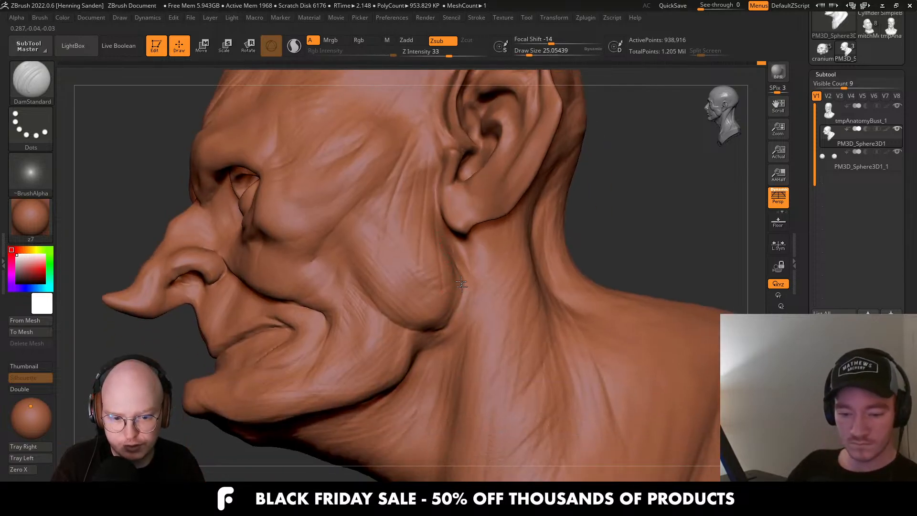
mouse_move(458, 321)
mouse_down()
mouse_move(427, 373)
mouse_move(418, 414)
mouse_up()
alt+right_drag(472, 367, 492, 283)
right_drag(451, 329, 490, 330)
drag(490, 330, 456, 399)
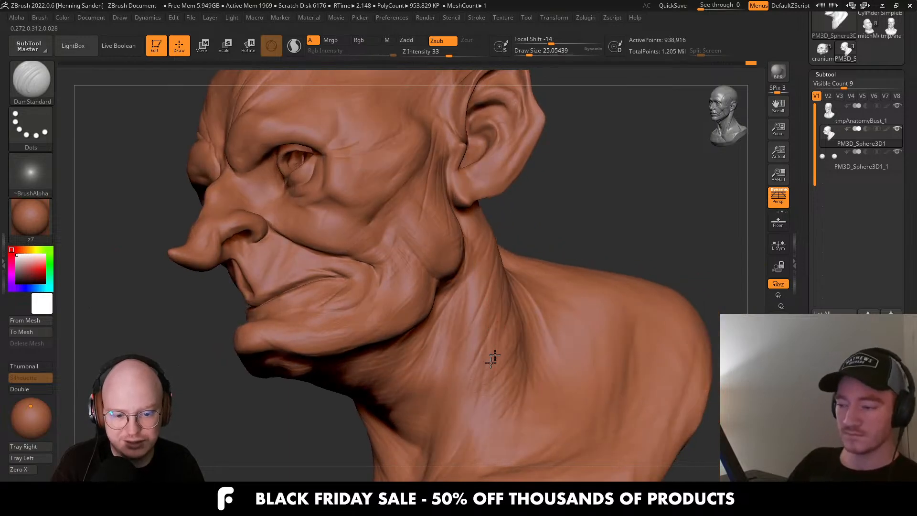
drag(491, 361, 472, 390)
right_drag(450, 289, 437, 288)
drag(453, 288, 414, 358)
right_drag(430, 330, 413, 325)
Cut finer creases into the jowl and the cheek fold beside the mouth with DamStandard at draw size about 18 to 20.
key(s)
drag(424, 300, 422, 301)
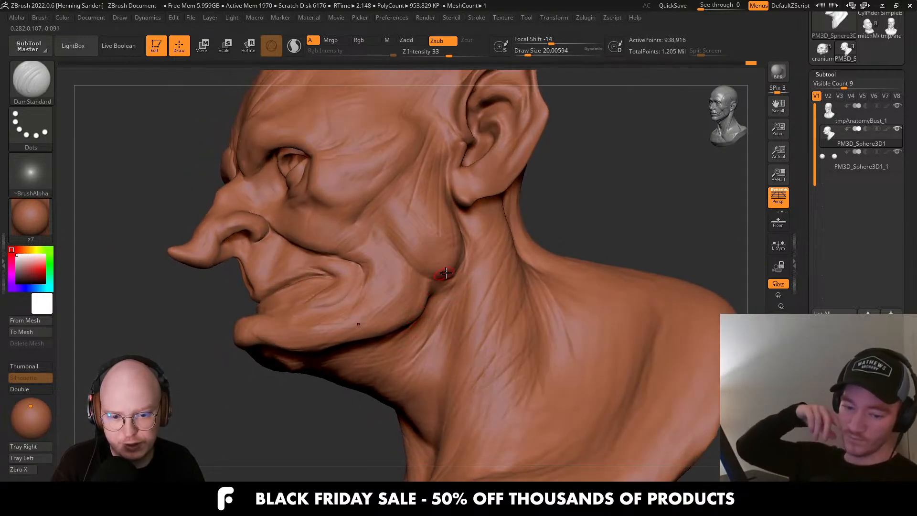
mouse_move(381, 295)
right_down()
mouse_move(377, 241)
mouse_move(469, 252)
mouse_move(471, 301)
right_up()
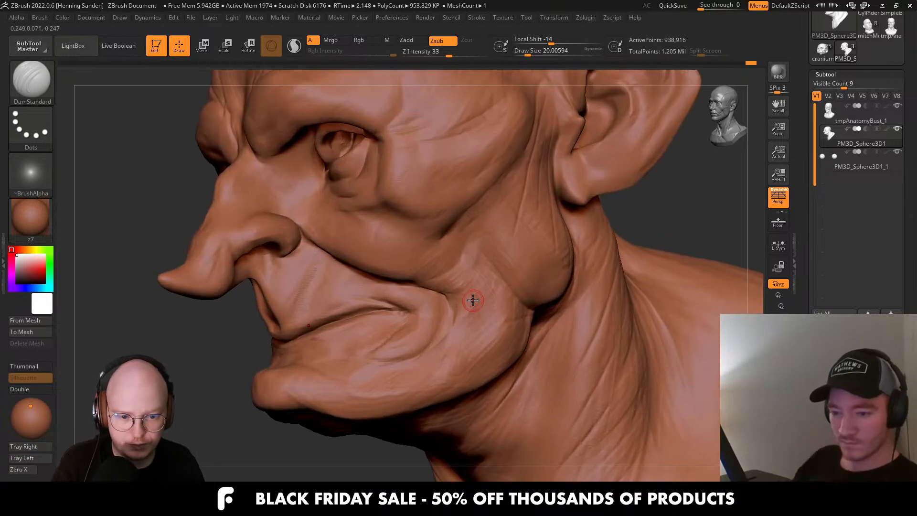
drag(473, 283, 430, 294)
key(s)
right_drag(442, 288, 460, 259)
key(s)
drag(461, 260, 457, 260)
drag(447, 270, 417, 281)
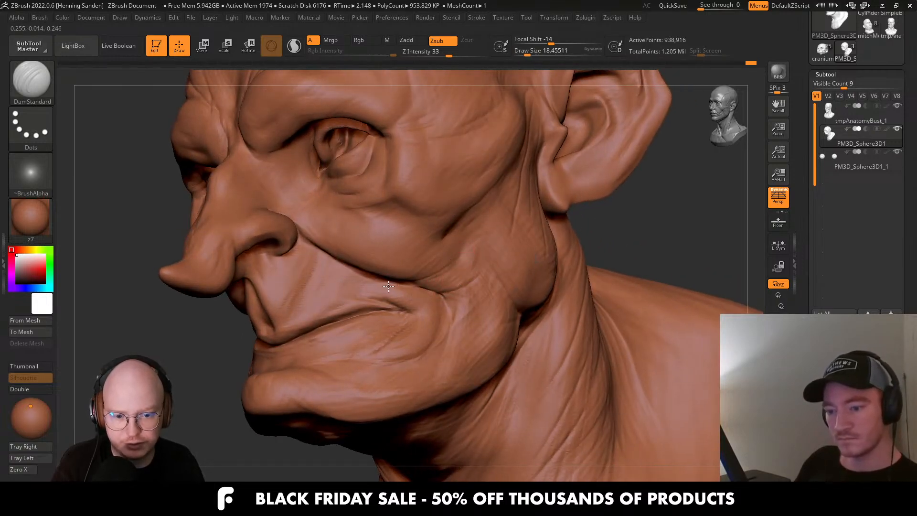
right_drag(430, 275, 462, 239)
Carve fine wrinkles under the eye and around its outer corner with DamStandard, smoothing them where needed.
mouse_move(388, 290)
right_down()
mouse_move(319, 247)
mouse_move(522, 252)
right_up()
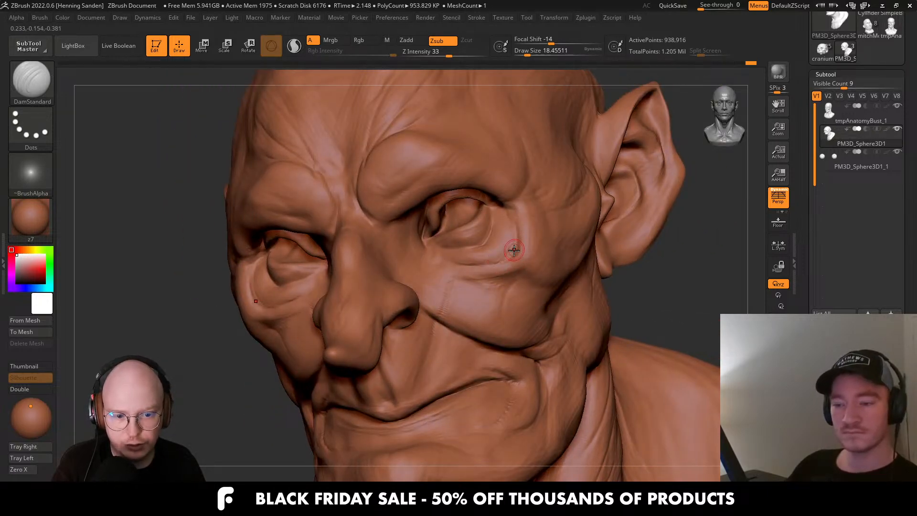
right_drag(529, 228, 497, 248)
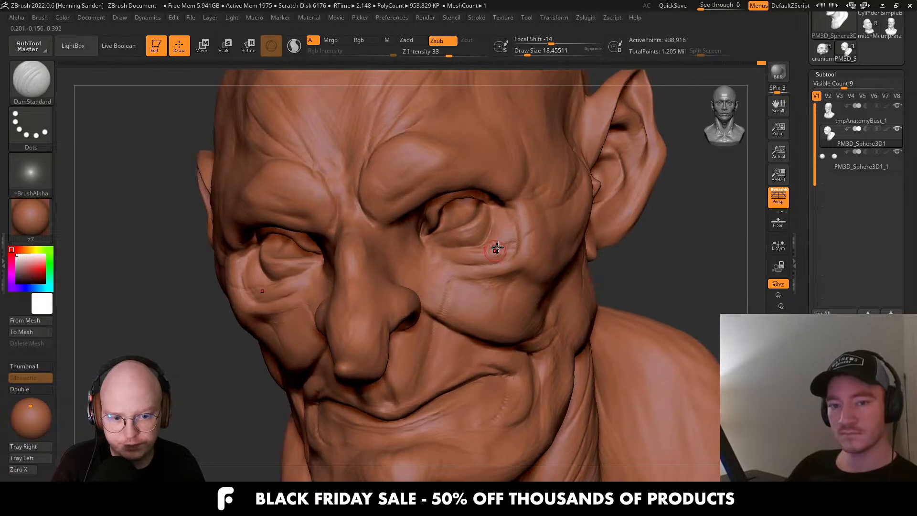
key(shift)
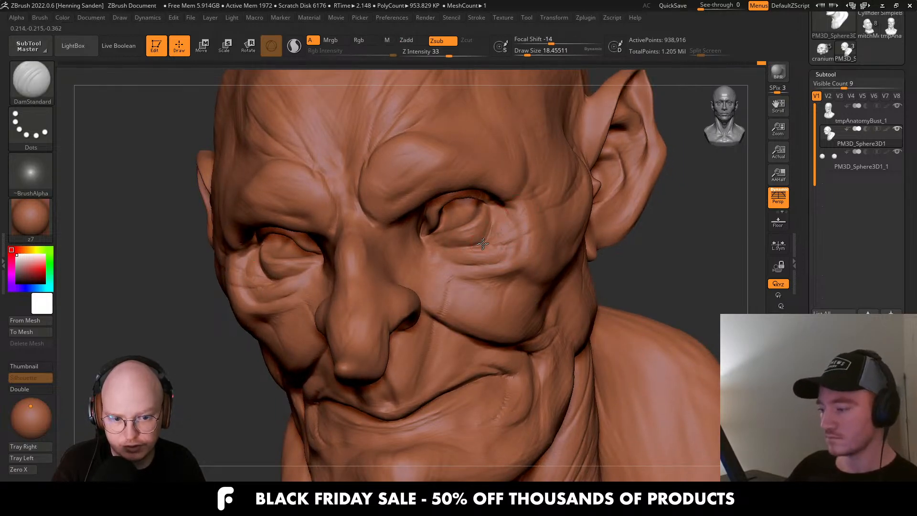
right_drag(504, 216, 529, 185)
right_drag(474, 198, 499, 188)
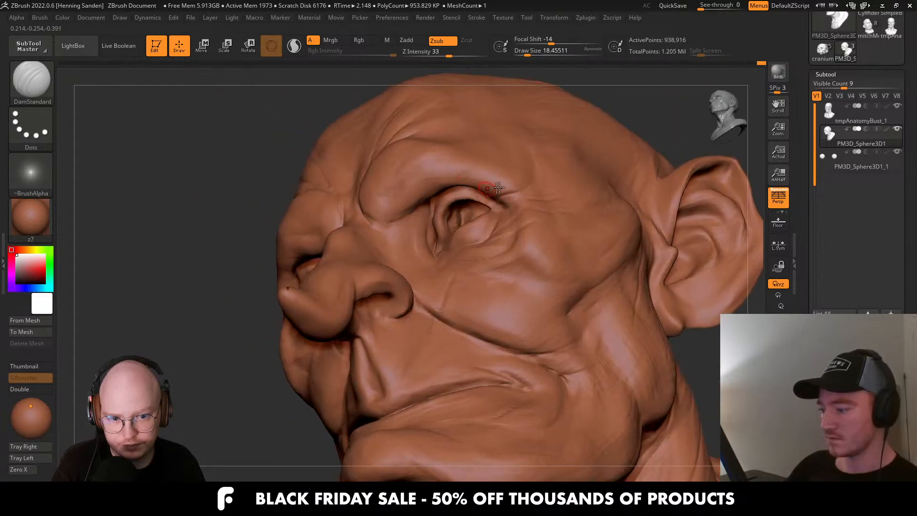
Adjust the proportions of the face around the eye with the Move brush at draw size about 177.
mouse_move(398, 209)
right_down()
mouse_move(368, 224)
mouse_move(396, 319)
mouse_move(273, 242)
mouse_move(282, 157)
right_up()
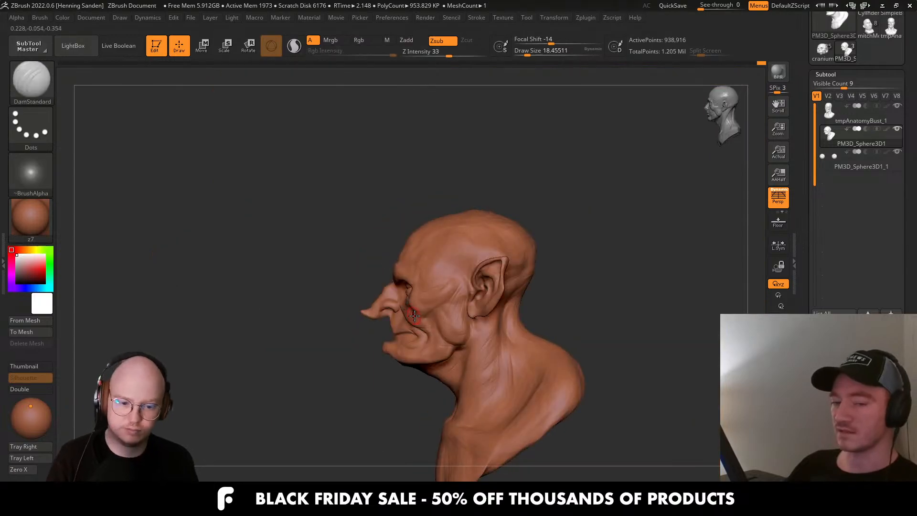
right_drag(427, 273, 450, 271)
key(b)
key(m)
key(v)
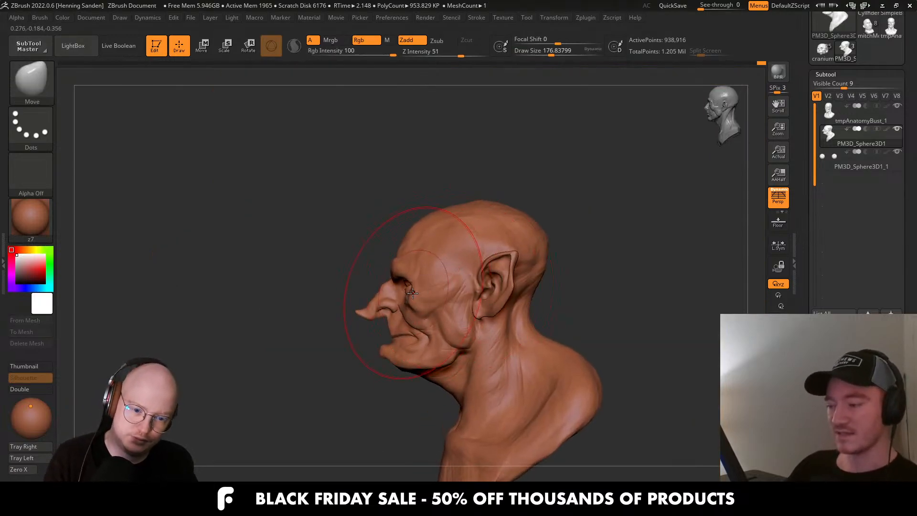
drag(428, 293, 418, 294)
mouse_move(416, 293)
right_down()
mouse_move(463, 284)
mouse_move(420, 349)
right_up()
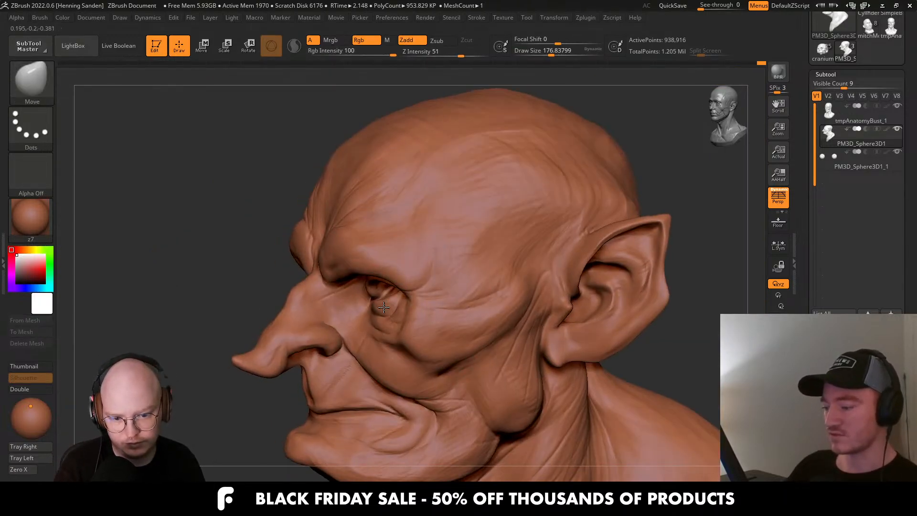
Reposition the eyelids and eye bag from front and side with the Move brush at draw size about 62 to 124.
key(bracketleft)
right_drag(385, 287, 447, 290)
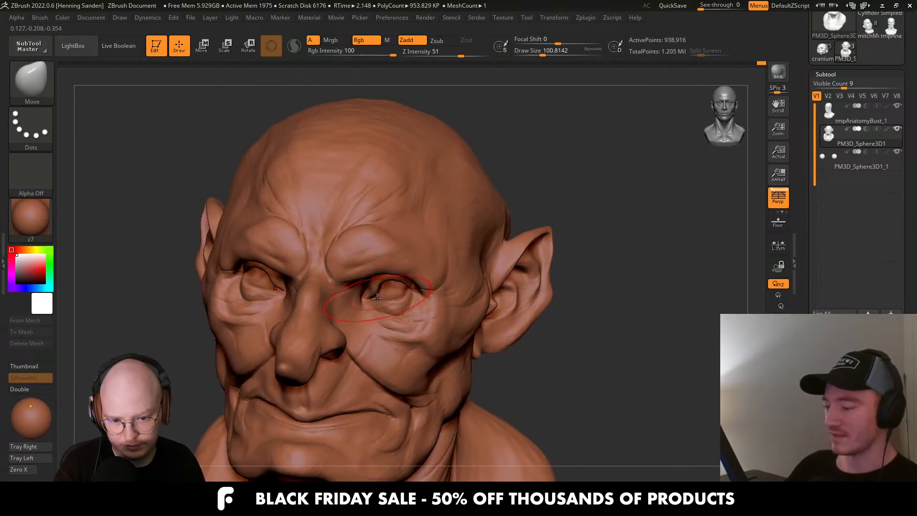
drag(409, 293, 393, 290)
key(s)
mouse_move(401, 289)
right_down()
mouse_move(344, 287)
mouse_move(411, 317)
right_up()
key(s)
drag(411, 317, 407, 318)
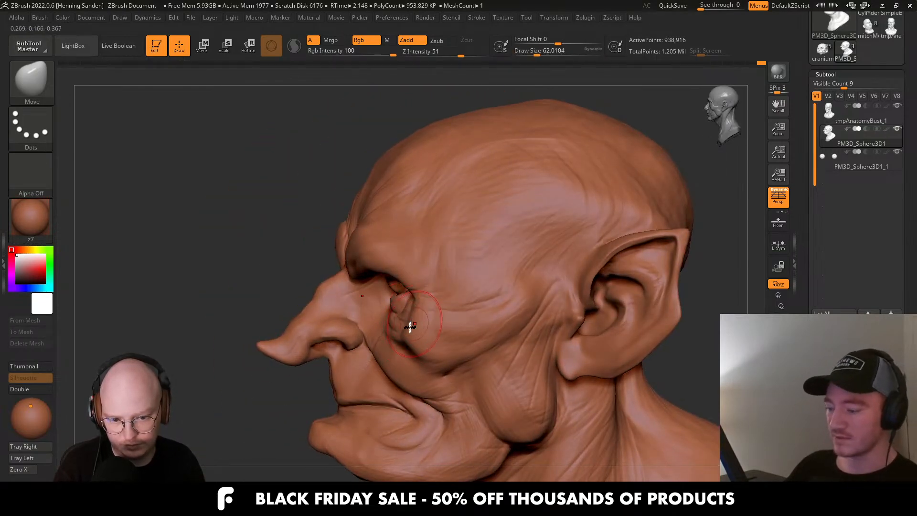
key(bracketright)
key(bracketright)
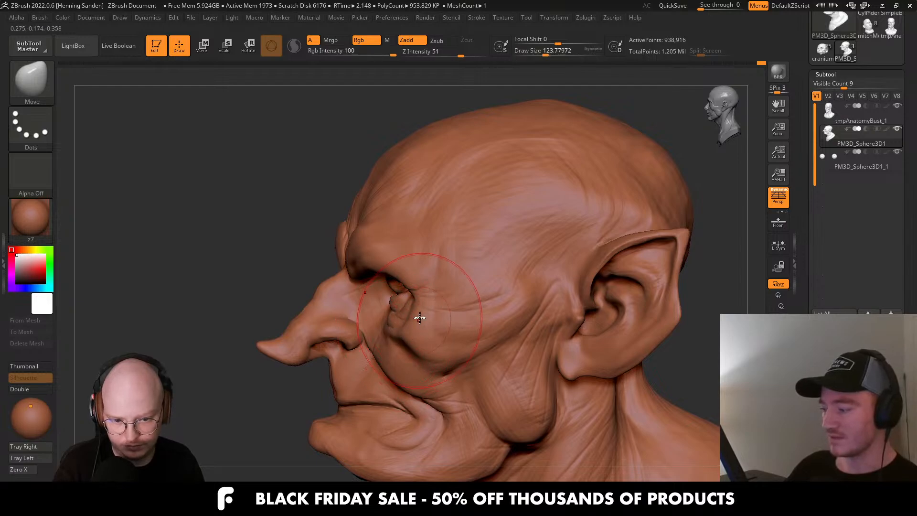
Shape the curve of the eyelids from a low viewing angle with the Move brush at draw size about 90.
mouse_move(402, 303)
right_down()
mouse_move(478, 301)
mouse_move(466, 300)
right_up()
key(s)
drag(381, 297, 370, 296)
ctrl+right_drag(372, 294, 373, 306)
right_drag(373, 306, 370, 320)
drag(370, 313, 365, 303)
right_drag(366, 317, 352, 280)
drag(354, 287, 353, 282)
right_drag(354, 279, 355, 266)
key(s)
drag(356, 265, 358, 264)
drag(375, 264, 377, 267)
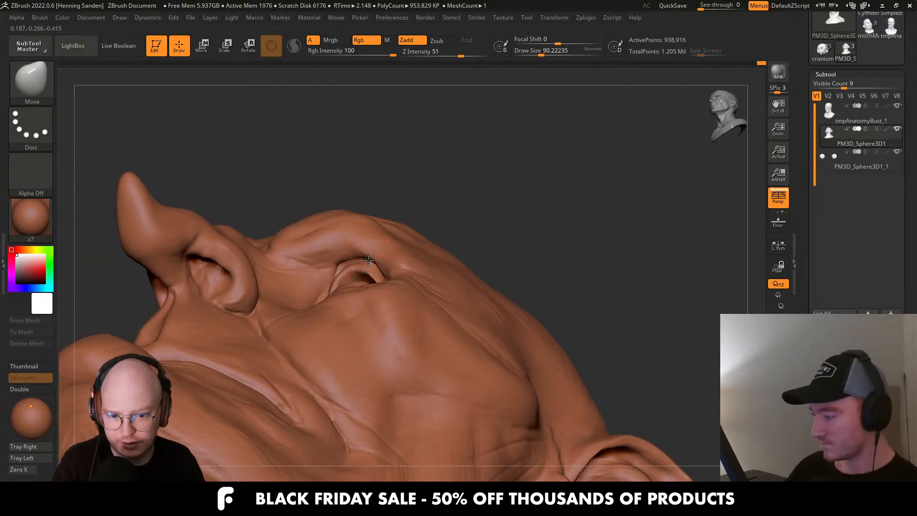
Refine the eyelid rims and outer eye corner from below and above with the Move brush.
right_drag(373, 270, 364, 288)
drag(366, 280, 367, 284)
mouse_move(366, 286)
right_down()
mouse_move(348, 334)
mouse_move(358, 345)
right_up()
mouse_move(358, 345)
ctrl+right_down()
mouse_move(368, 329)
mouse_move(372, 342)
ctrl+right_up()
drag(372, 322, 373, 318)
right_drag(374, 318, 392, 305)
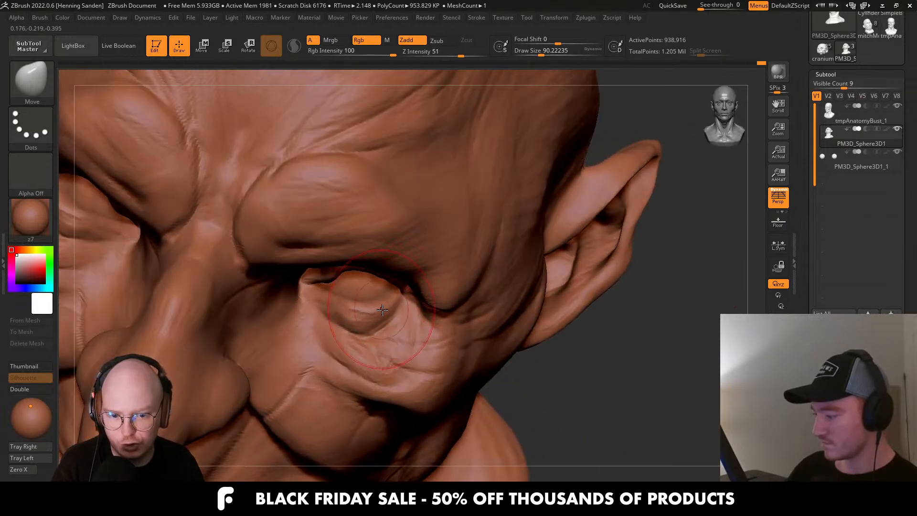
Adjust the lower lid and the skin beneath the brow with the Move brush at draw size about 77.
key(s)
drag(386, 308, 389, 329)
right_drag(375, 311, 389, 275)
mouse_move(389, 275)
ctrl+right_down()
mouse_move(390, 251)
mouse_move(392, 273)
ctrl+right_up()
key(s)
drag(392, 273, 392, 262)
key(s)
mouse_move(374, 288)
right_down()
mouse_move(367, 325)
mouse_move(349, 286)
mouse_move(378, 318)
right_up()
mouse_move(377, 318)
ctrl+right_down()
mouse_move(388, 299)
mouse_move(392, 324)
mouse_move(378, 303)
ctrl+right_up()
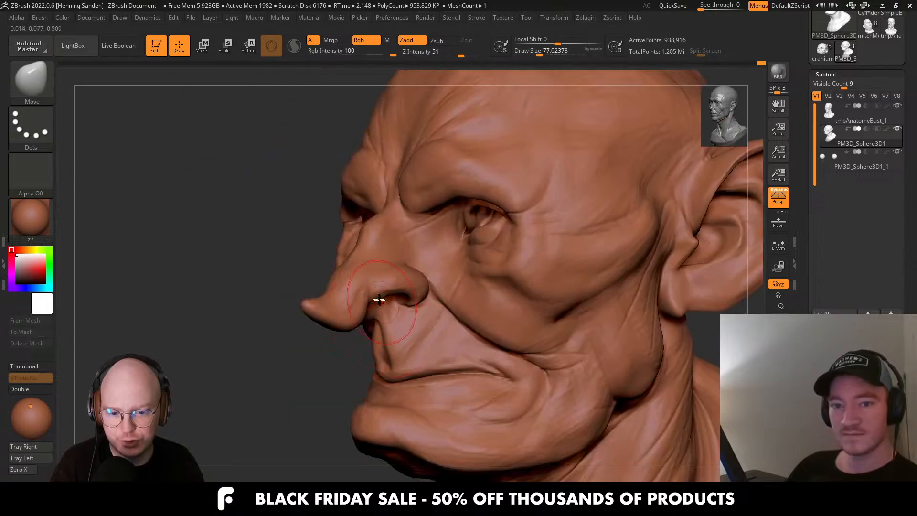
Pull the nose and nostril area into shape in profile with the Move brush.
drag(378, 303, 350, 298)
right_drag(349, 298, 382, 300)
key(s)
drag(383, 300, 381, 302)
key(s)
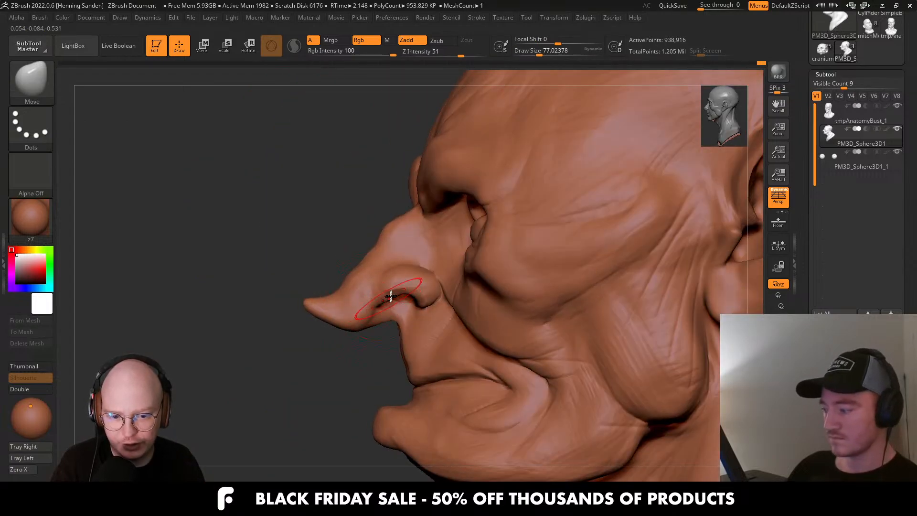
right_drag(382, 302, 378, 311)
Build up the underside and tip of the nose with ClayBuildup at draw size about 33 to 37.
mouse_move(378, 311)
ctrl+right_down()
mouse_move(387, 339)
mouse_move(406, 329)
mouse_move(417, 342)
mouse_move(420, 328)
mouse_move(412, 330)
ctrl+right_up()
key(b)
key(c)
key(b)
key(s)
drag(378, 354, 375, 354)
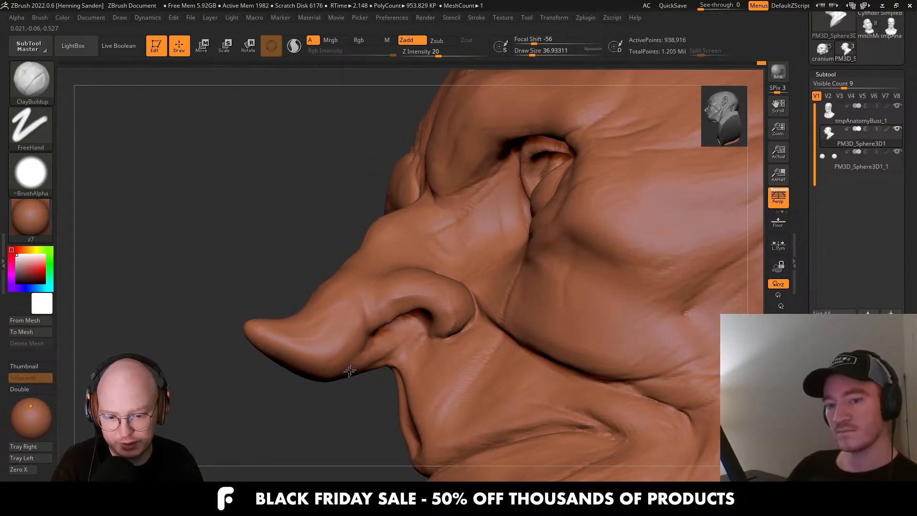
right_drag(338, 361, 358, 354)
key(s)
mouse_move(358, 355)
mouse_down()
mouse_move(285, 350)
mouse_move(270, 334)
mouse_up()
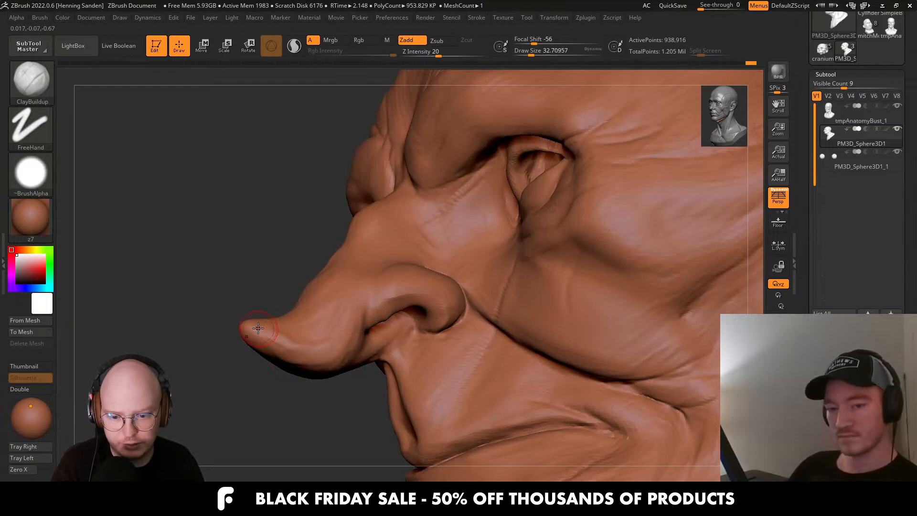
Build up the area above the nostril wing where the nose meets the cheek with ClayBuildup.
mouse_move(258, 328)
right_down()
mouse_move(315, 354)
mouse_move(339, 271)
mouse_move(379, 232)
right_up()
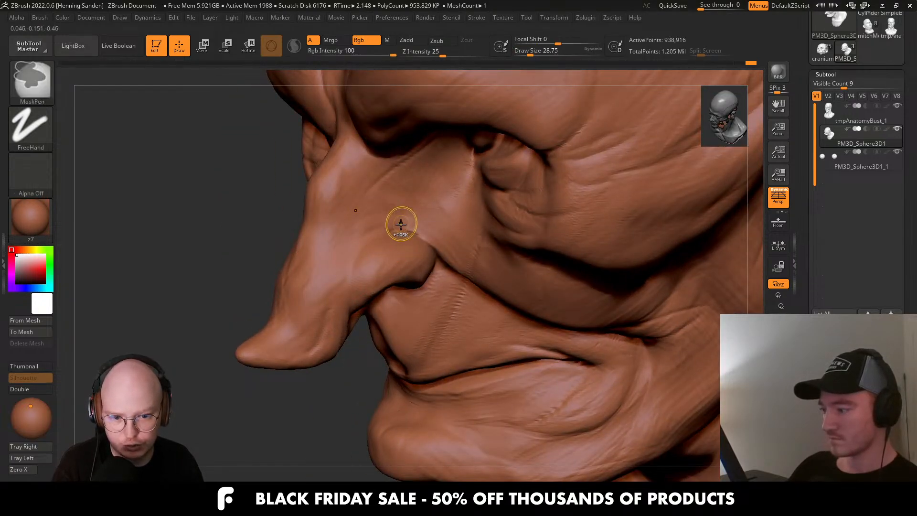
key(s)
drag(391, 187, 395, 186)
mouse_move(427, 228)
mouse_down()
mouse_move(392, 224)
mouse_move(409, 226)
mouse_up()
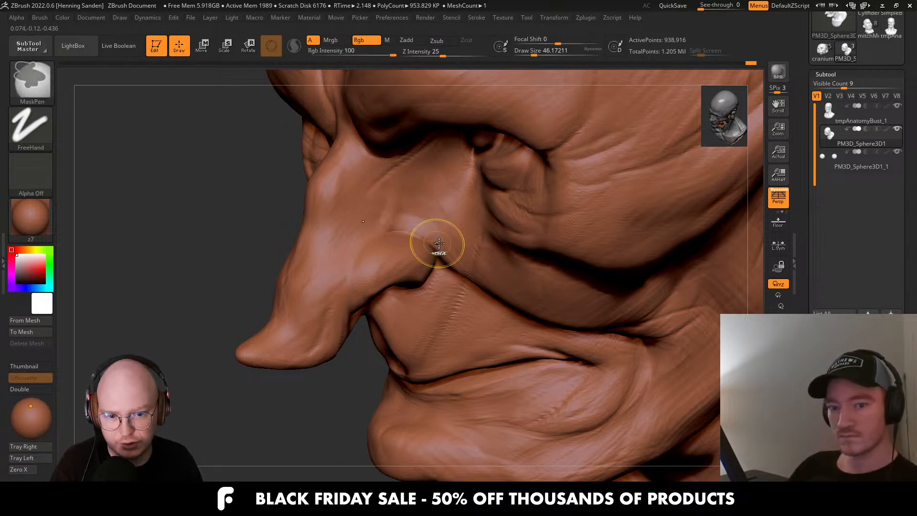
key(ctrl)
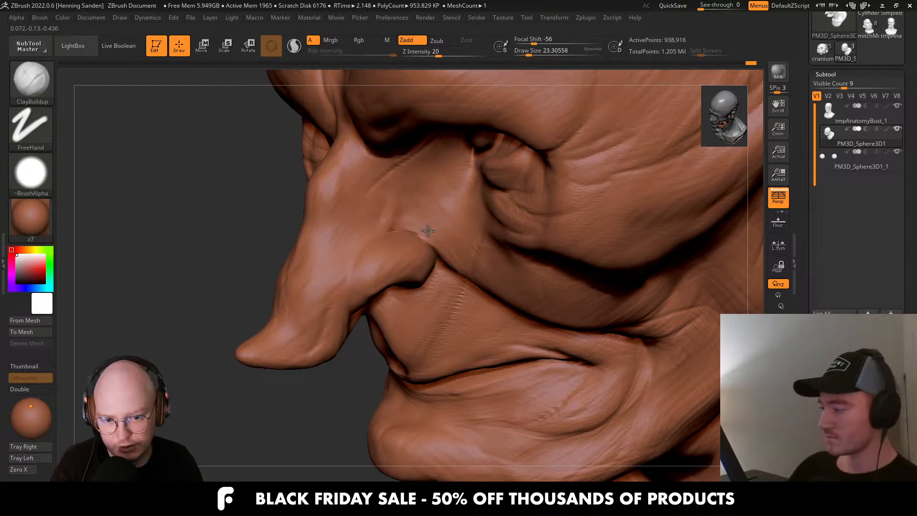
Build up streaky skin texture on the side of the nose with ClayBuildup_hs at draw size about 39 to 41.
right_drag(396, 208, 400, 272)
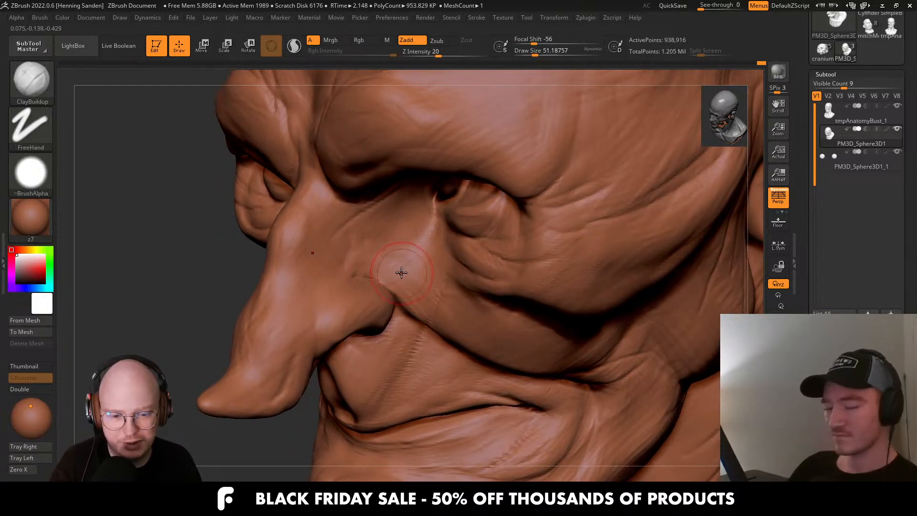
key(b)
key(c)
key(b)
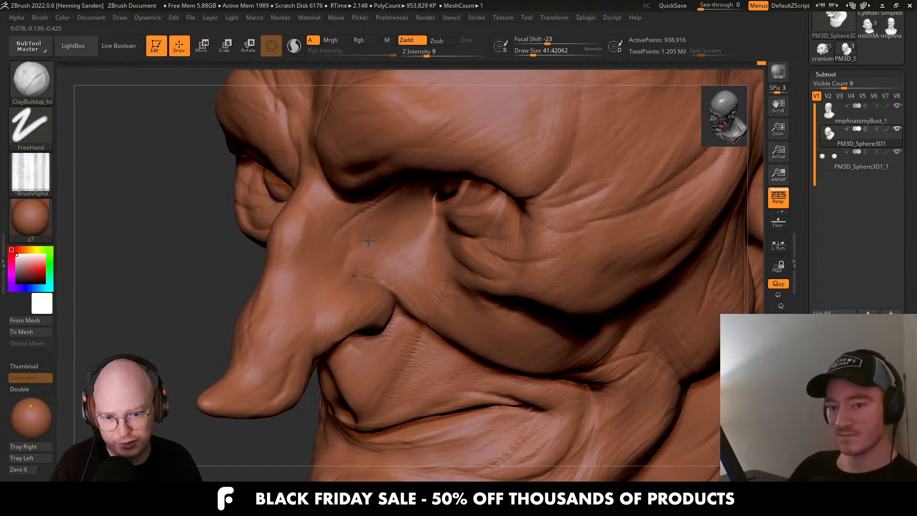
mouse_move(368, 240)
right_down()
mouse_move(333, 267)
mouse_move(299, 207)
mouse_move(330, 207)
mouse_move(286, 279)
mouse_move(313, 287)
mouse_move(322, 275)
right_up()
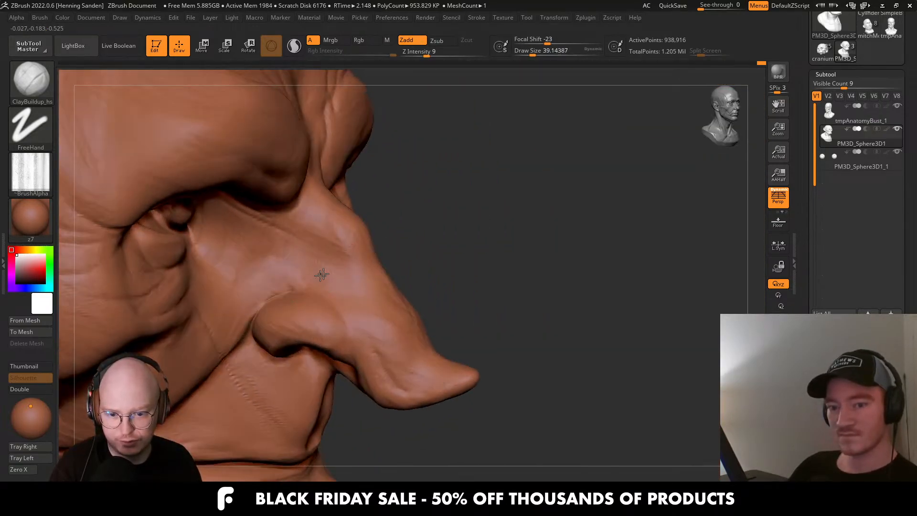
key(s)
drag(340, 252, 306, 226)
mouse_move(329, 231)
right_down()
mouse_move(302, 243)
mouse_move(307, 271)
right_up()
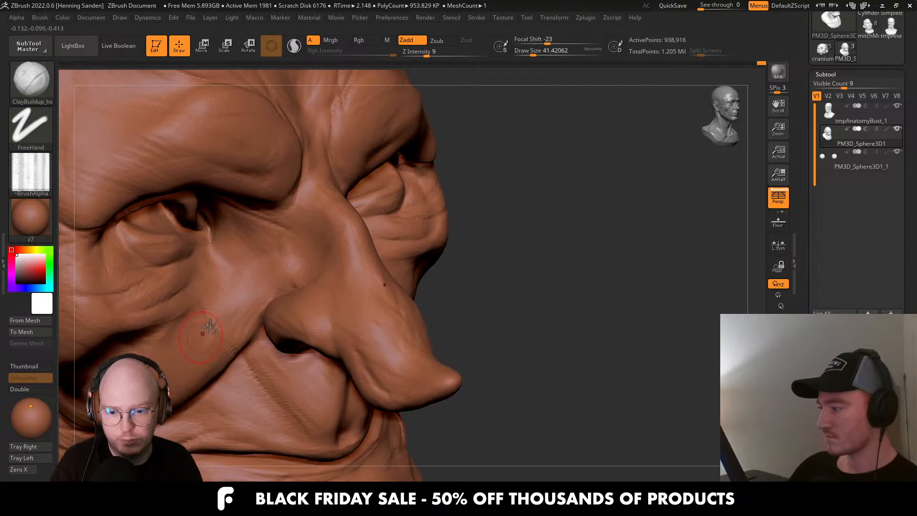
Build up the cheek below the eye with ClayBuildup_hs at draw size about 51 to 59.
right_drag(209, 326, 346, 279)
key(])
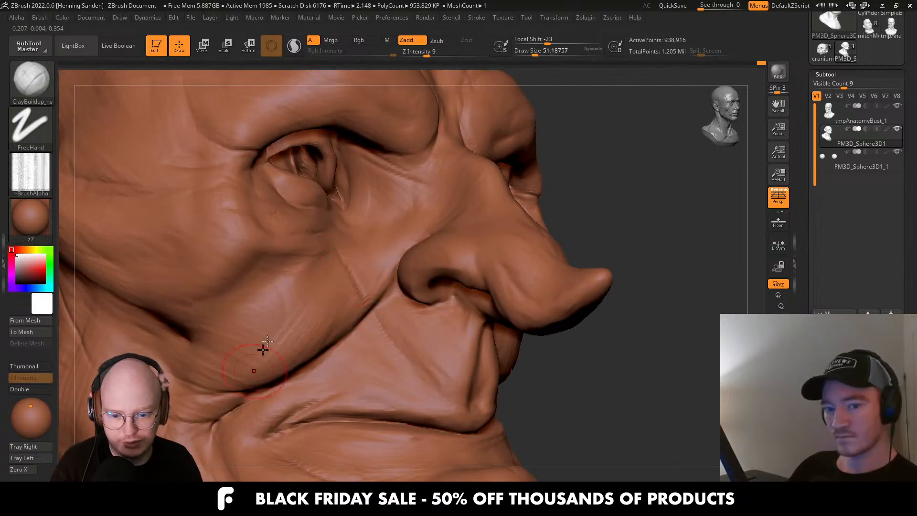
right_drag(240, 301, 227, 314)
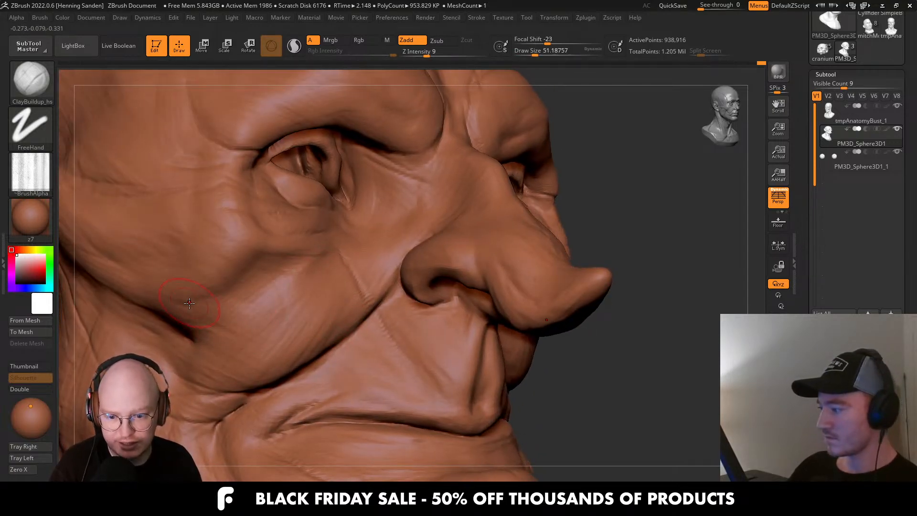
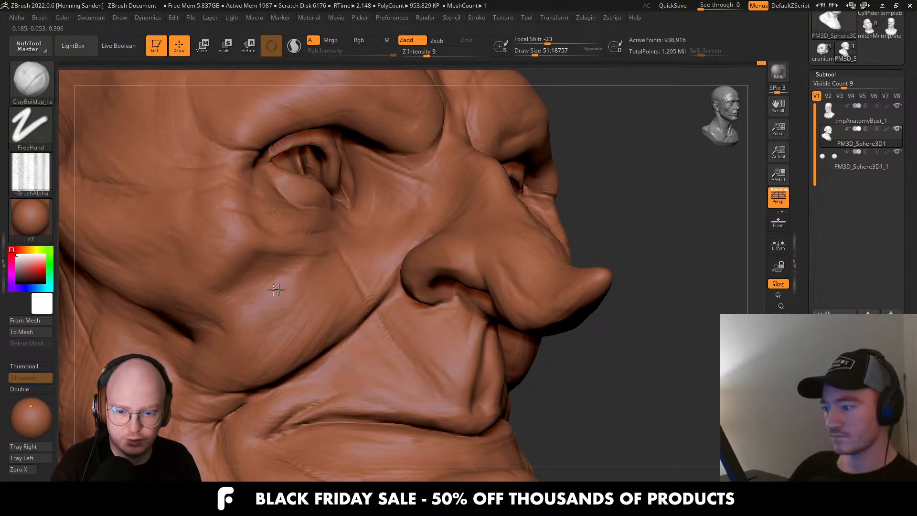
key(])
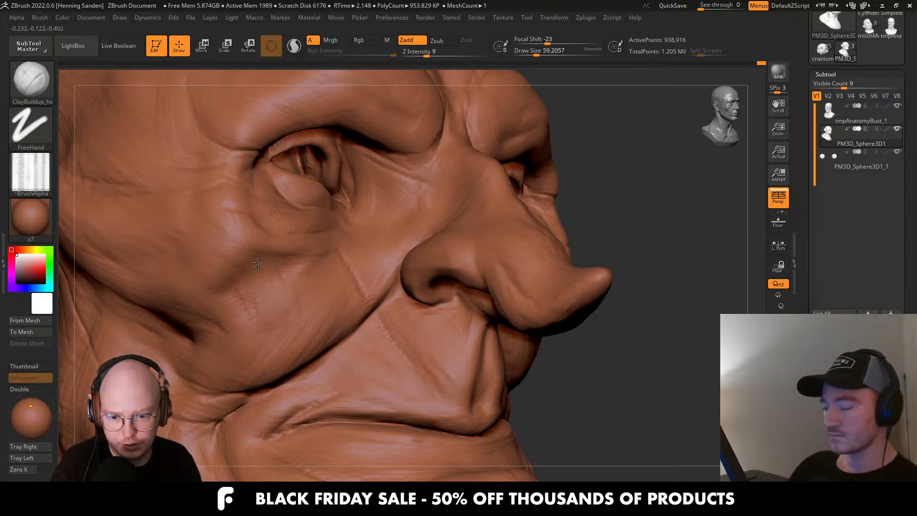
key([)
mouse_move(246, 282)
right_down()
mouse_move(252, 212)
mouse_move(318, 314)
mouse_move(399, 321)
mouse_move(441, 395)
right_up()
Add form and texture below the jaw and chin with ClayBuildup_hs at draw size about 33.
key(f)
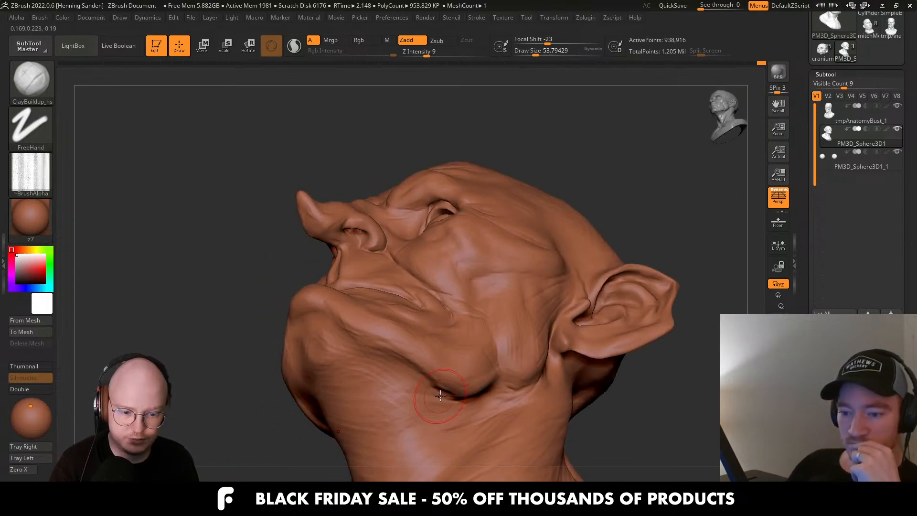
key([)
key([)
key([)
key([)
key([)
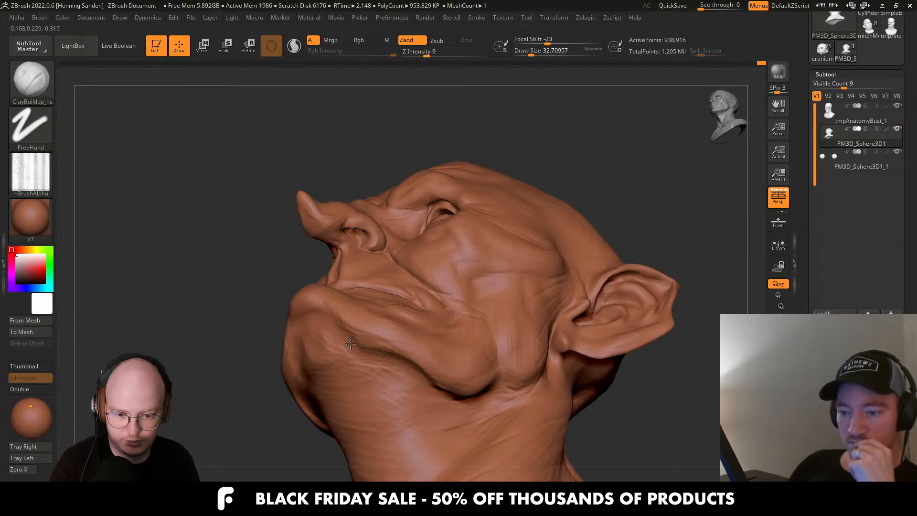
key(])
mouse_move(350, 344)
right_down()
mouse_move(397, 348)
mouse_move(411, 330)
right_up()
Pull the ears outward in front view with the Move brush at draw size about 177.
key(b)
key(m)
key(v)
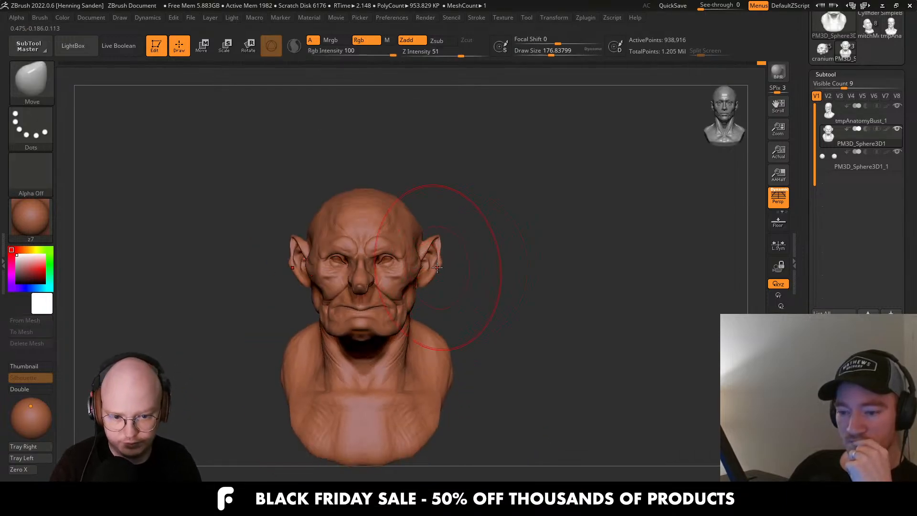
mouse_move(438, 268)
mouse_down()
mouse_move(502, 376)
mouse_move(408, 185)
mouse_move(436, 280)
mouse_move(420, 262)
mouse_move(459, 286)
mouse_up()
key(s)
key(s)
Reshape the jaw corners in front view with the Move brush at draw size about 158.
ctrl+right_drag(415, 334, 410, 320)
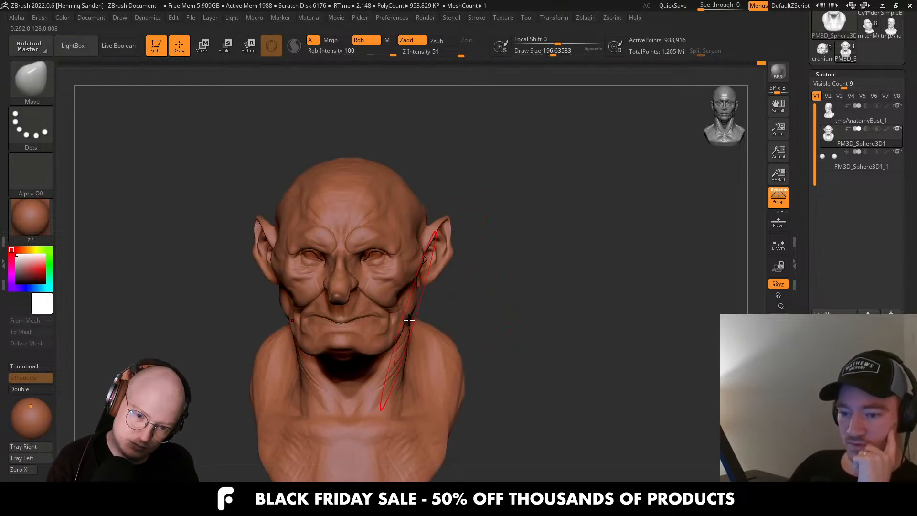
key(s)
drag(410, 323, 390, 323)
drag(397, 356, 406, 326)
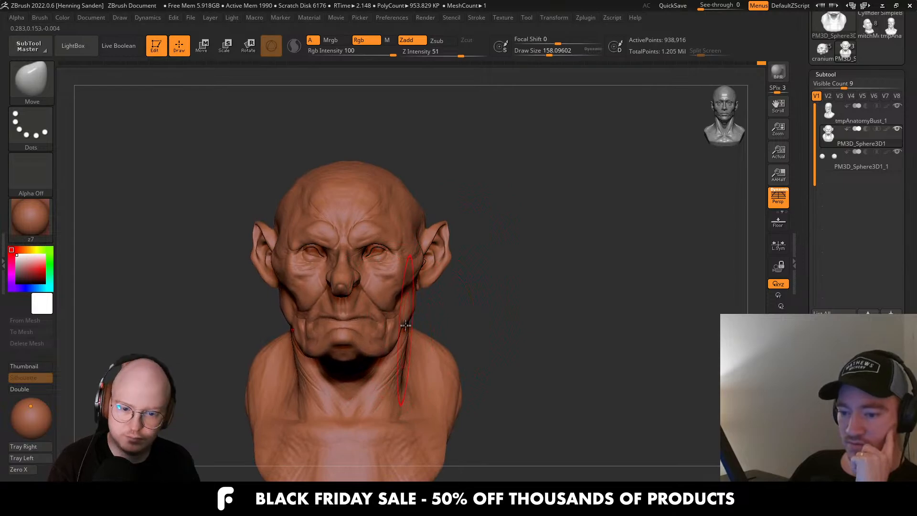
right_drag(406, 325, 377, 322)
key(s)
drag(378, 322, 375, 322)
Adjust the jaw, neck and cheek in side and three-quarter views with the Move brush at draw sizes of about 77 to 132.
right_drag(375, 322, 423, 319)
key(s)
drag(423, 319, 416, 319)
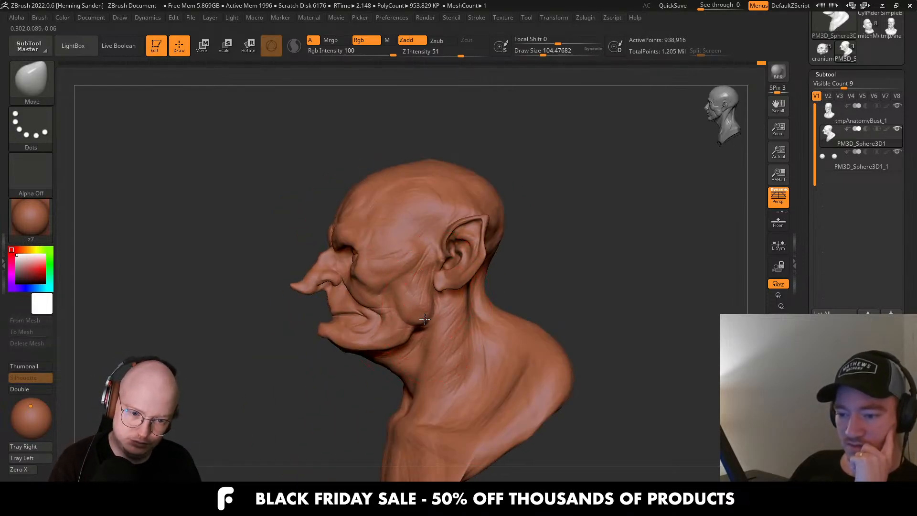
right_drag(424, 319, 449, 354)
key(s)
drag(452, 361, 460, 361)
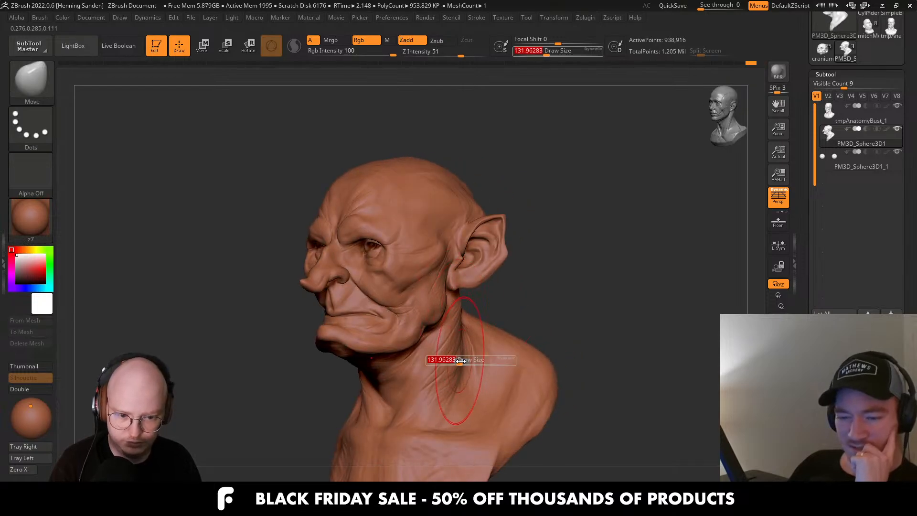
key(s)
drag(390, 313, 377, 313)
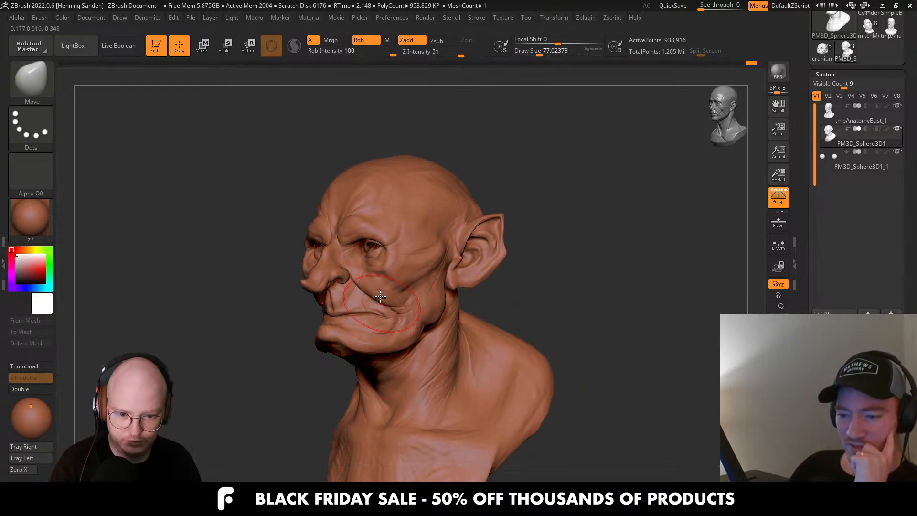
Carve creases along the cheek and the nose-to-mouth fold with DamStandard at draw size about 27.
mouse_move(380, 297)
alt+right_down()
mouse_move(363, 306)
mouse_move(343, 298)
mouse_move(401, 311)
mouse_move(334, 310)
mouse_move(353, 340)
alt+right_up()
key(b)
key(d)
key(s)
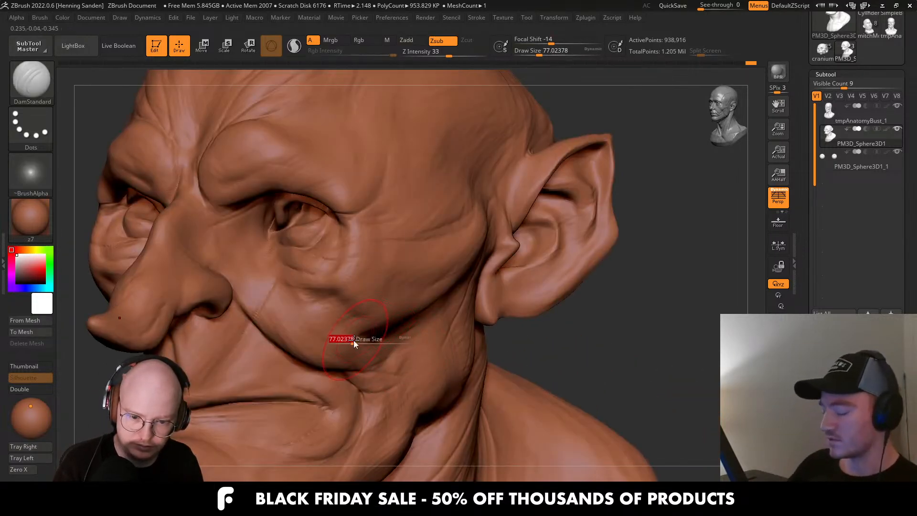
drag(354, 340, 297, 355)
mouse_move(297, 354)
right_down()
mouse_move(350, 358)
mouse_move(490, 329)
right_up()
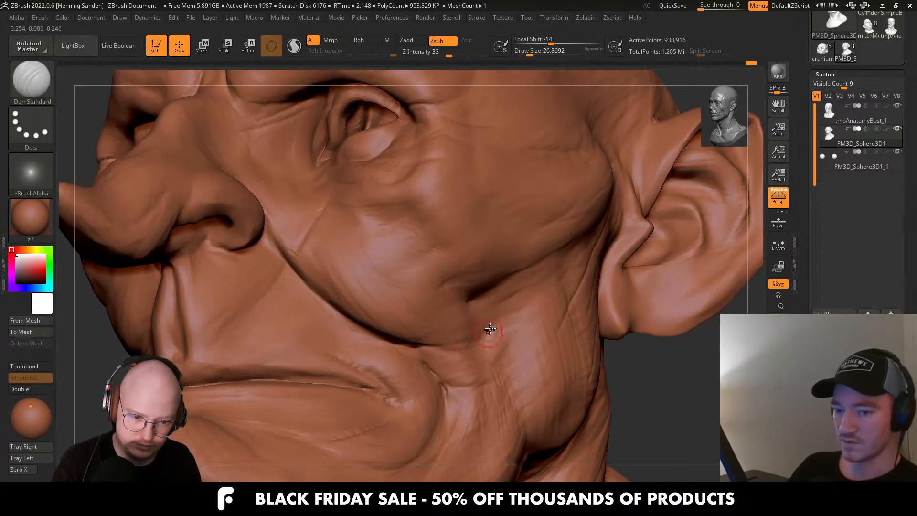
right_drag(411, 336, 327, 307)
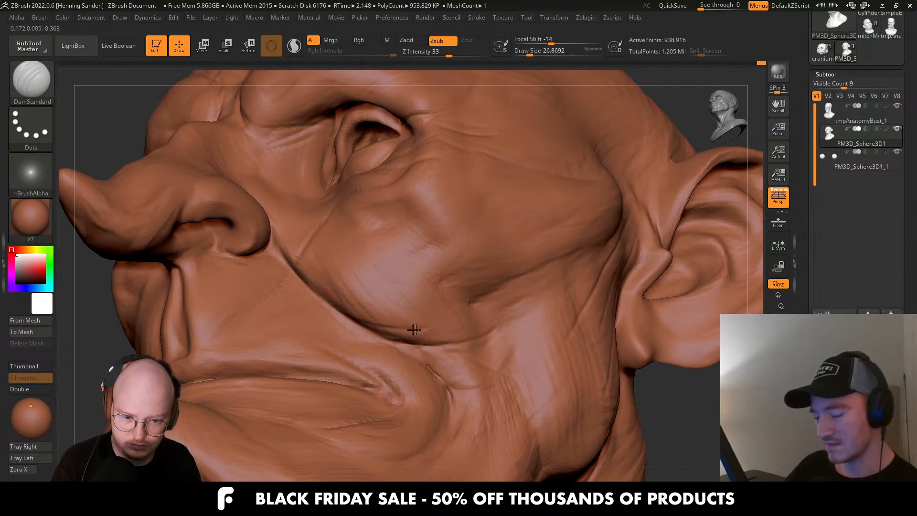
mouse_move(471, 290)
right_down()
mouse_move(384, 299)
mouse_move(281, 280)
right_up()
right_drag(248, 337, 358, 366)
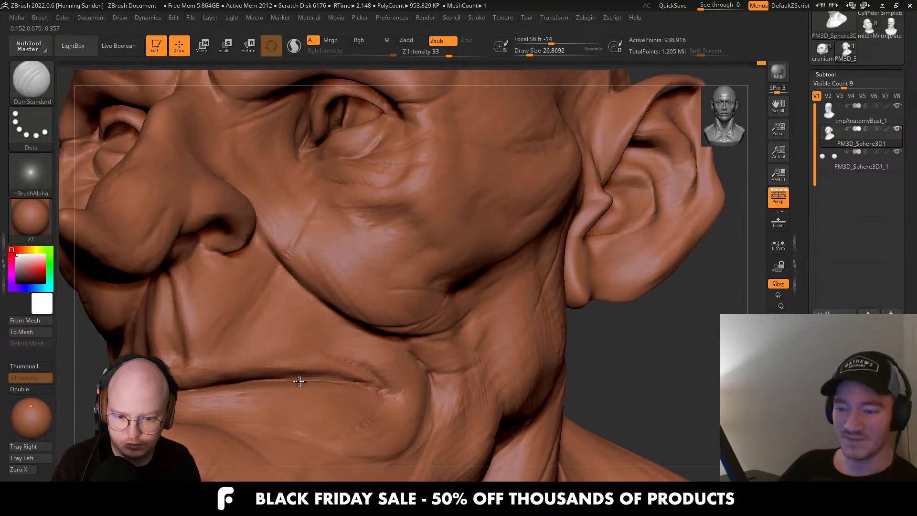
Carve fine wrinkles around the lower lip and mouth corner with DamStandard at draw size about 27.
right_drag(299, 381, 302, 342)
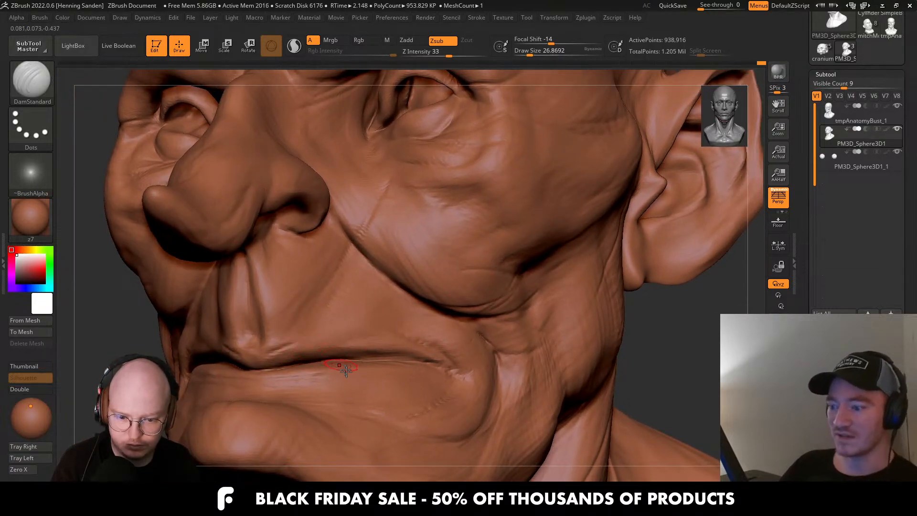
right_drag(334, 369, 395, 384)
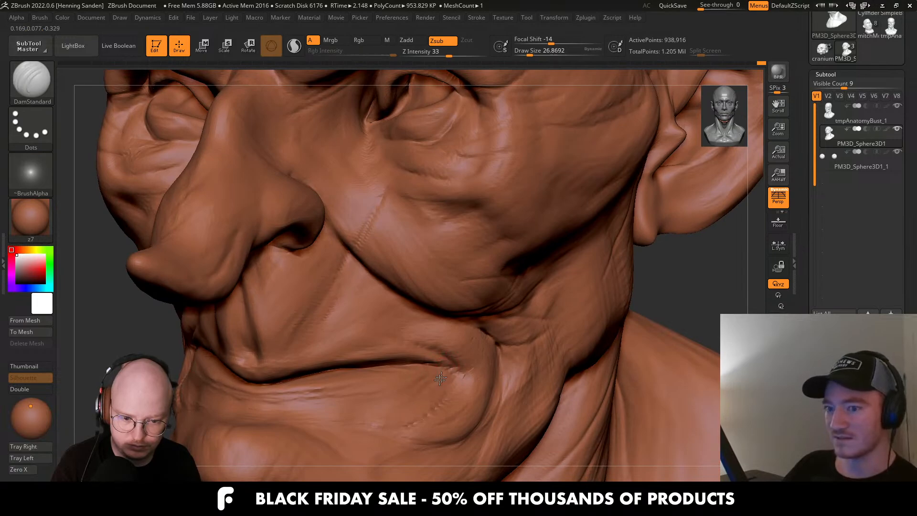
mouse_move(410, 416)
right_down()
mouse_move(334, 375)
mouse_move(320, 308)
mouse_move(321, 258)
right_up()
Inspect the bust's wireframe and remesh the sculpt to a denser mesh.
key(shift+f)
ctrl+drag(628, 253, 593, 309)
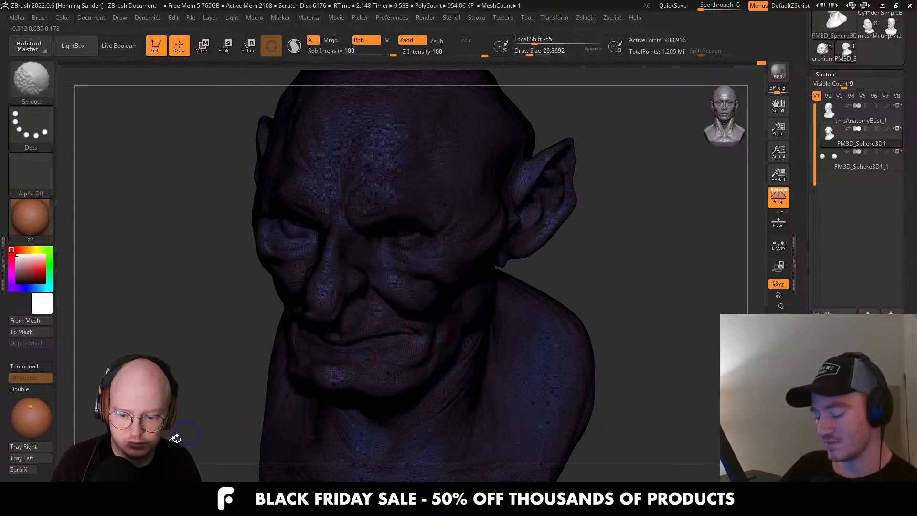
key(shift+f)
ctrl+drag(212, 353, 205, 388)
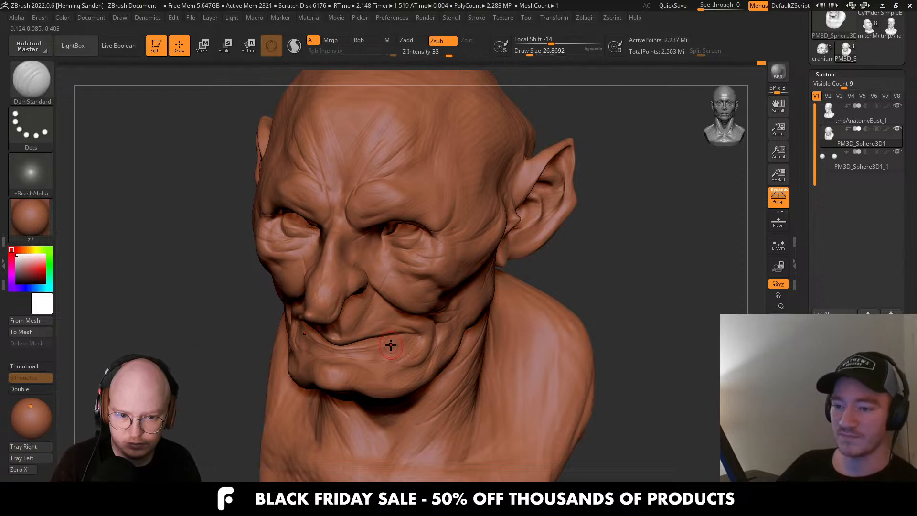
Try to build up the upper eyelid's edge with the Standard brush at draw size about 68.
mouse_move(409, 221)
right_down()
mouse_move(410, 187)
mouse_move(424, 306)
mouse_move(427, 277)
right_up()
drag(497, 300, 445, 311)
right_drag(445, 316, 453, 323)
key(b)
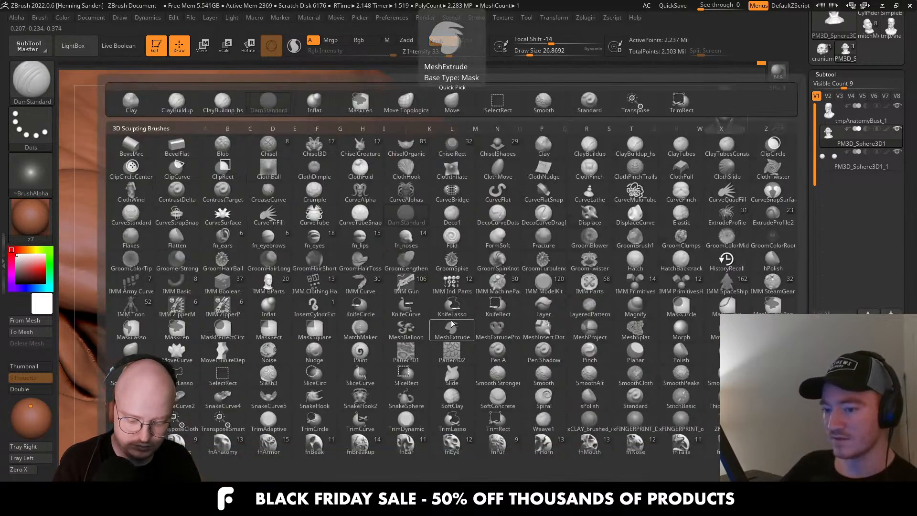
key(s)
key(t)
key(s)
drag(451, 320, 444, 319)
right_drag(421, 312, 416, 298)
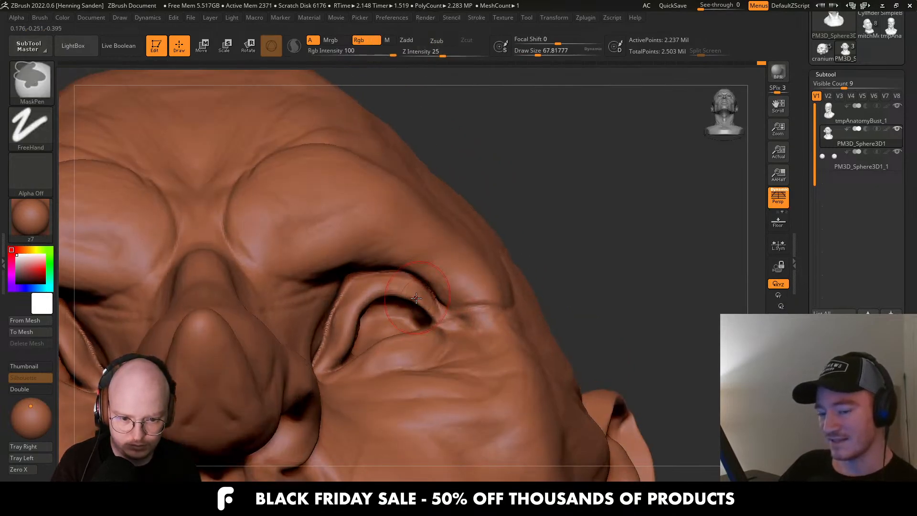
drag(423, 301, 363, 291)
key(ctrl+z)
Thicken the upper eyelid with the Inflat brush at draw size about 128.
drag(426, 302, 378, 289)
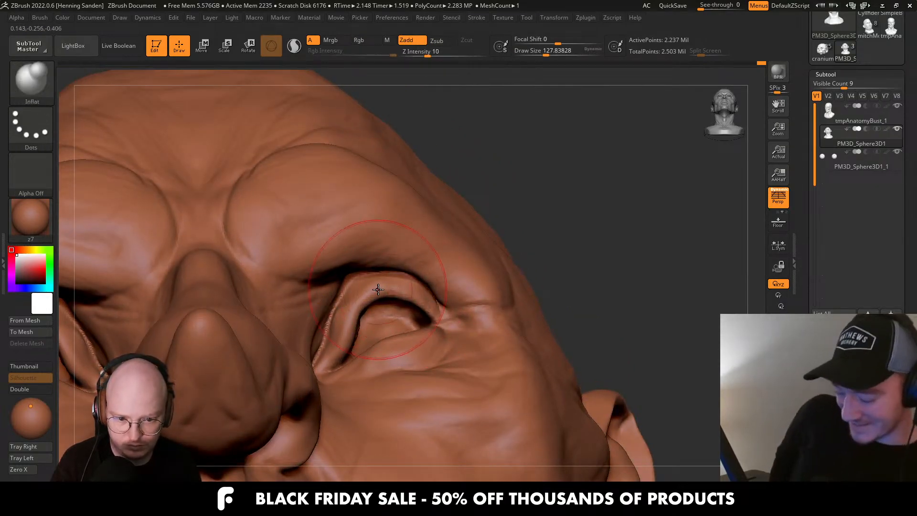
right_drag(410, 322, 421, 341)
key(s)
drag(422, 341, 426, 342)
mouse_move(424, 353)
right_down()
mouse_move(436, 358)
mouse_move(414, 351)
mouse_move(414, 330)
mouse_move(452, 337)
right_up()
Raise a thin rim along the upper eyelid's edge toward the inner corner with the Standard brush at draw size 28.75.
key(b)
key(s)
key(t)
key(s)
drag(452, 335, 437, 337)
drag(395, 293, 310, 315)
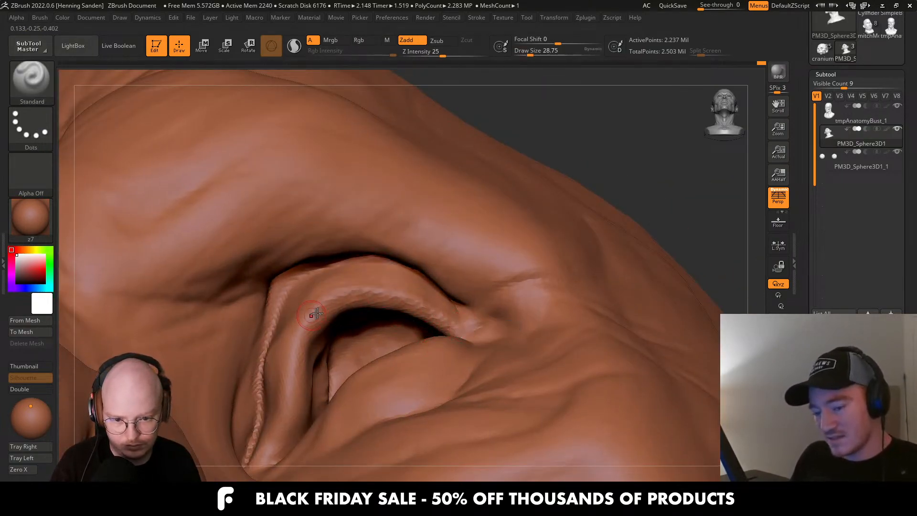
right_drag(308, 316, 297, 332)
drag(306, 324, 289, 363)
mouse_move(289, 364)
right_down()
mouse_move(272, 382)
mouse_move(300, 359)
right_up()
right_drag(284, 395, 322, 328)
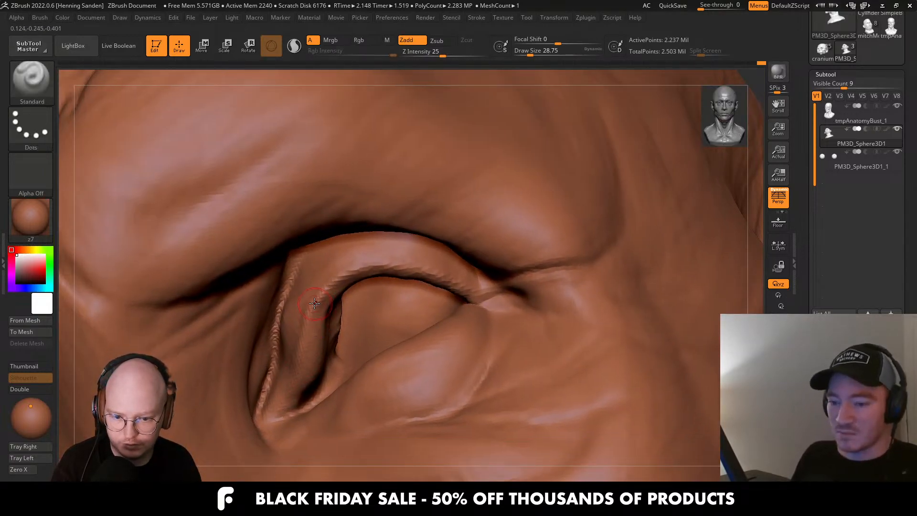
Refine the lower eyelid and inner eye corner with the Standard brush at draw size 28.75.
mouse_move(282, 397)
right_down()
mouse_move(313, 388)
mouse_move(317, 410)
mouse_move(458, 342)
mouse_move(477, 322)
right_up()
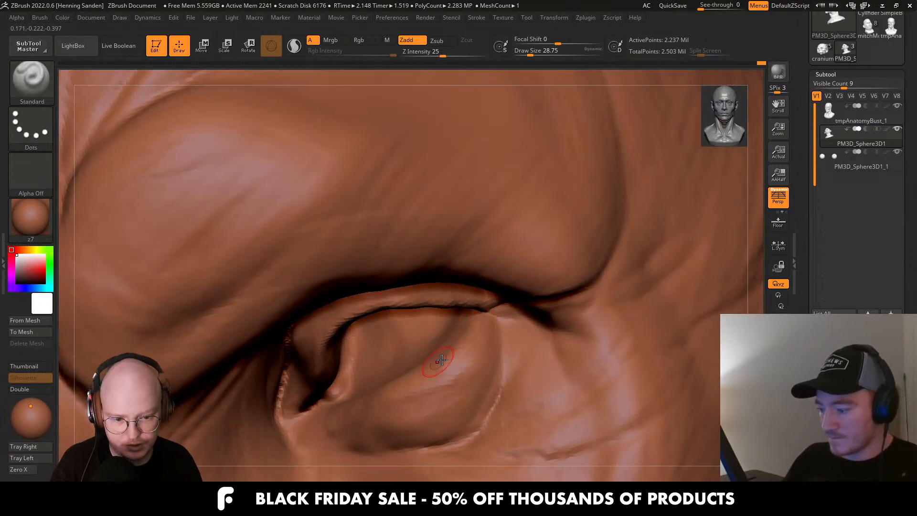
right_drag(441, 360, 460, 327)
mouse_move(403, 374)
right_down()
mouse_move(414, 382)
mouse_move(450, 353)
mouse_move(371, 376)
right_up()
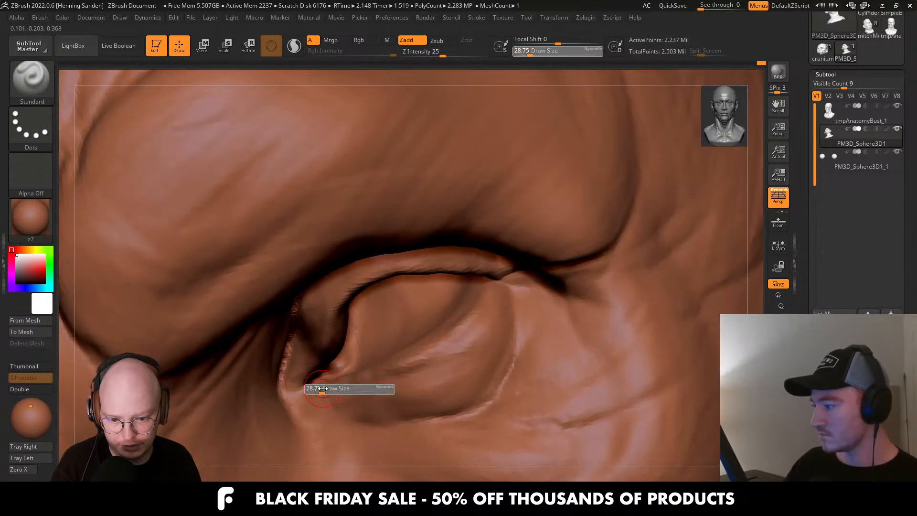
mouse_move(297, 382)
right_down()
mouse_move(486, 364)
mouse_move(501, 281)
mouse_move(467, 257)
mouse_move(526, 323)
mouse_move(544, 277)
right_up()
key([)
Carve creases from the outer eye corner up to the temple with DamStandard at draw size about 22.
mouse_move(512, 318)
right_down()
mouse_move(540, 287)
mouse_move(537, 267)
right_up()
key(b)
key(d)
key(s)
mouse_move(528, 298)
right_down()
mouse_move(470, 319)
mouse_move(479, 314)
right_up()
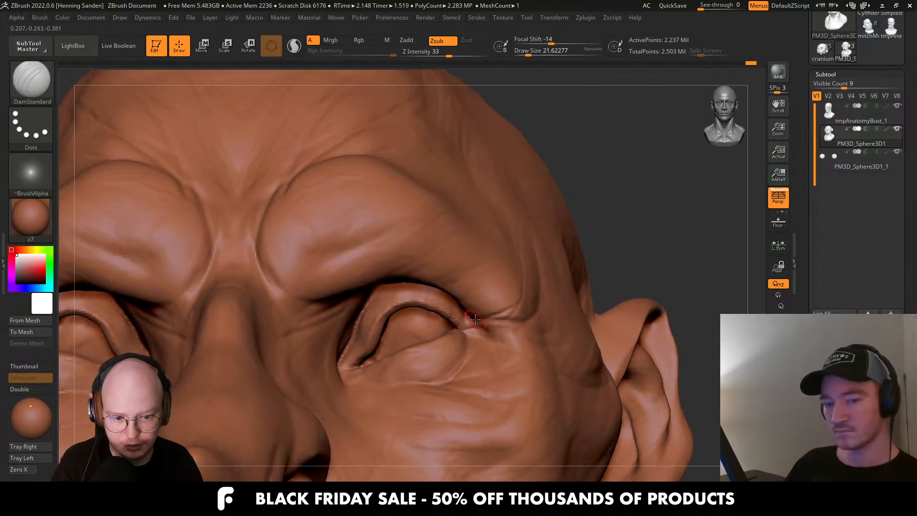
mouse_move(512, 347)
right_down()
mouse_move(501, 329)
mouse_move(553, 341)
mouse_move(607, 314)
mouse_move(580, 276)
mouse_move(526, 246)
right_up()
right_drag(489, 359, 439, 230)
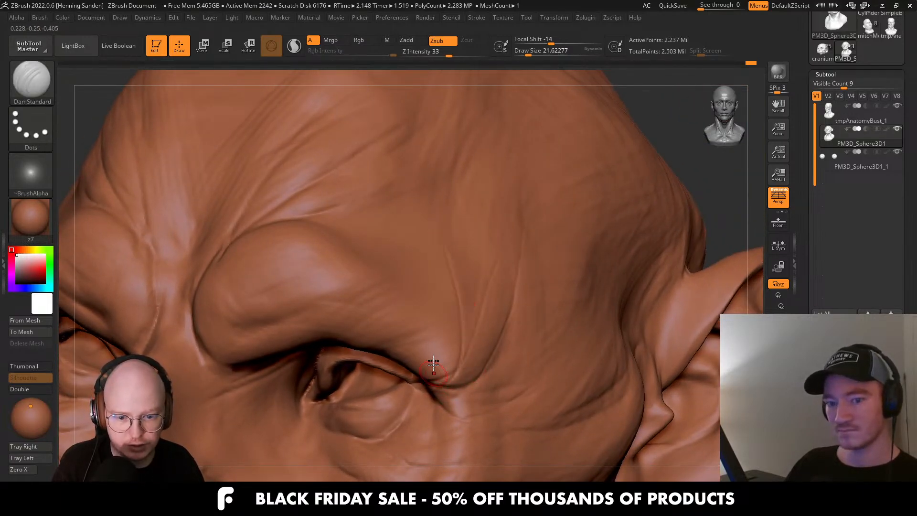
Deepen the creases across the fleshy brows and between them with DamStandard at draw size about 22.
mouse_move(433, 364)
right_down()
mouse_move(432, 322)
mouse_move(372, 317)
mouse_move(409, 338)
mouse_move(534, 313)
mouse_move(536, 266)
right_up()
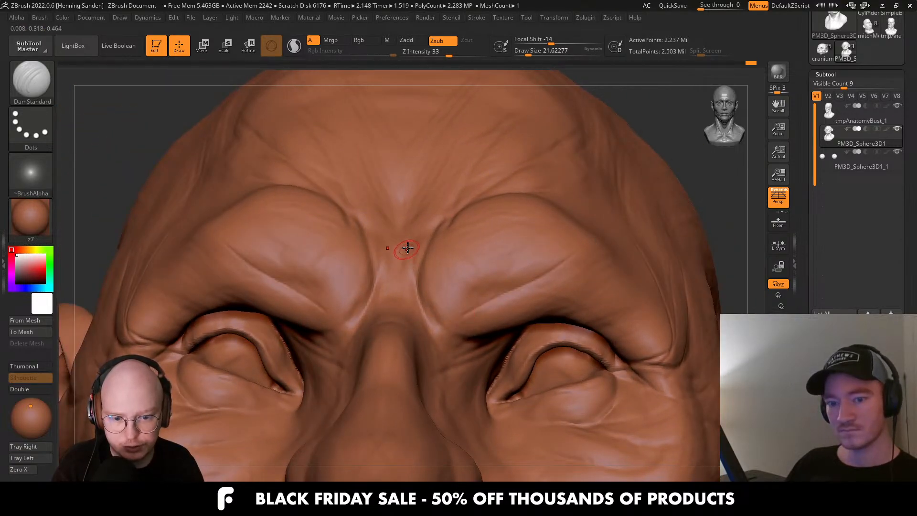
right_drag(434, 333, 432, 311)
right_drag(490, 373, 526, 354)
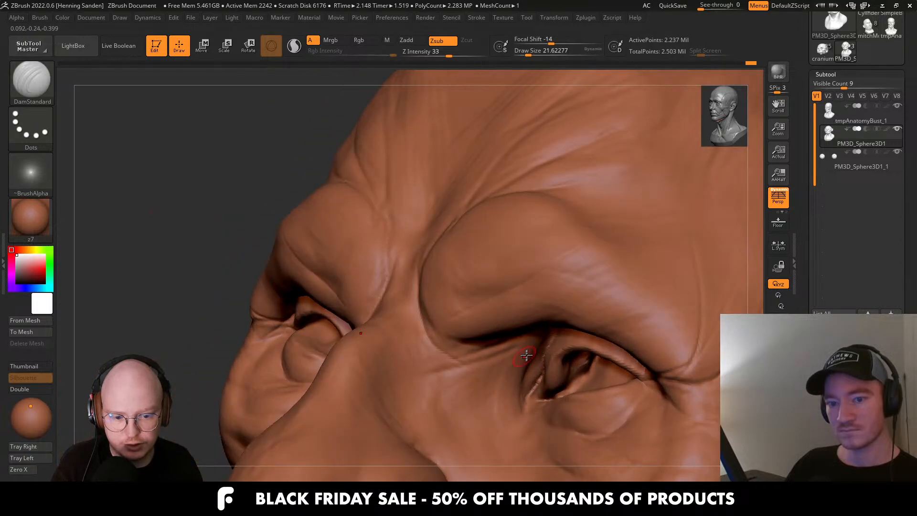
Carve fine creases from the inner eye corner across the side of the nose bridge with DamStandard at draw size about 22.
right_drag(425, 352, 545, 332)
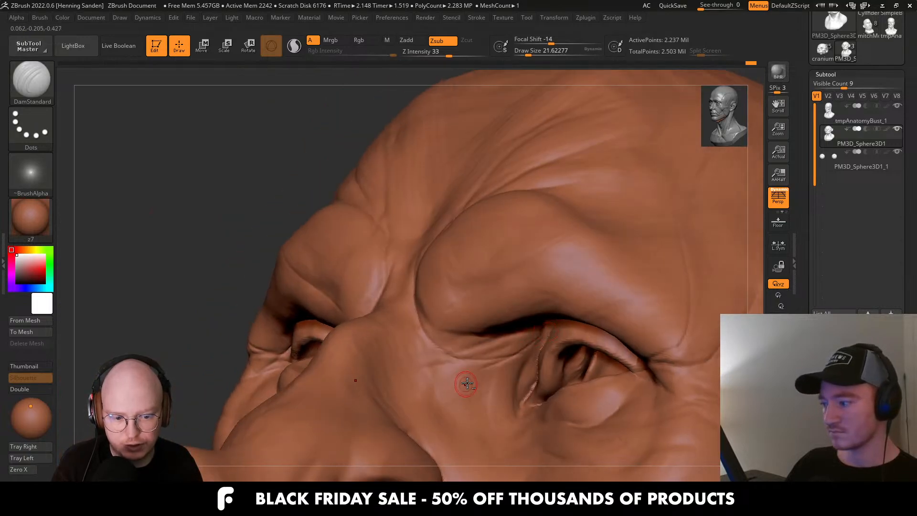
right_drag(467, 383, 553, 309)
right_drag(520, 335, 556, 304)
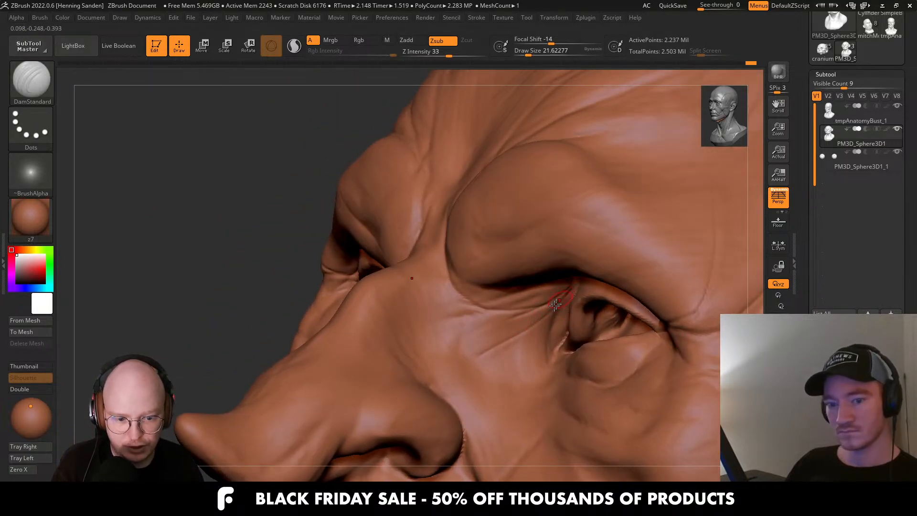
mouse_move(503, 335)
right_down()
mouse_move(439, 365)
mouse_move(525, 329)
right_up()
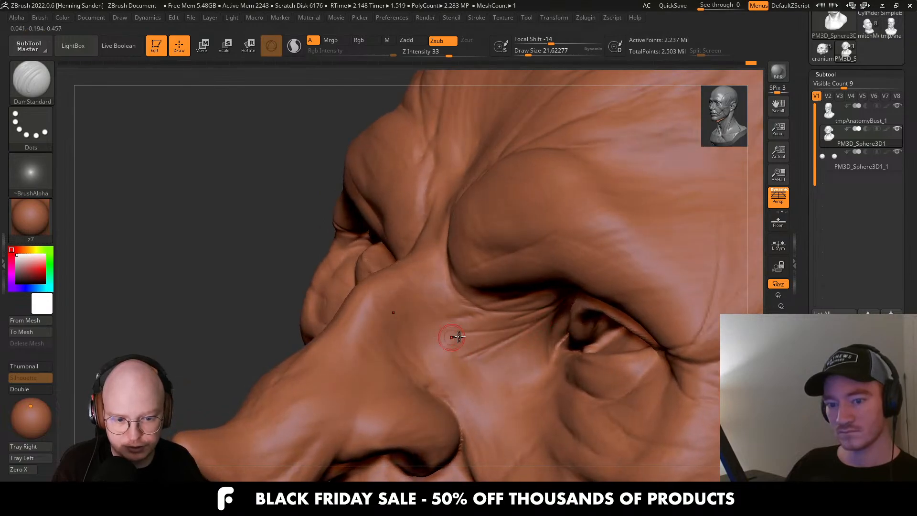
right_drag(399, 319, 393, 323)
mouse_move(520, 346)
right_down()
mouse_move(430, 328)
mouse_move(425, 353)
right_up()
Build up the side of the nose with the ClayBuildup brush at draw sizes of about 39 to 56.
key(b)
key(c)
key(b)
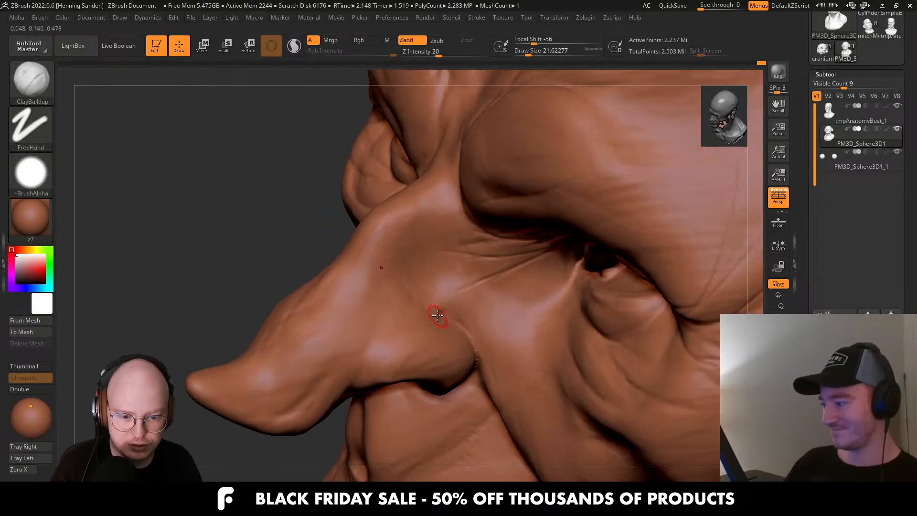
drag(438, 315, 410, 309)
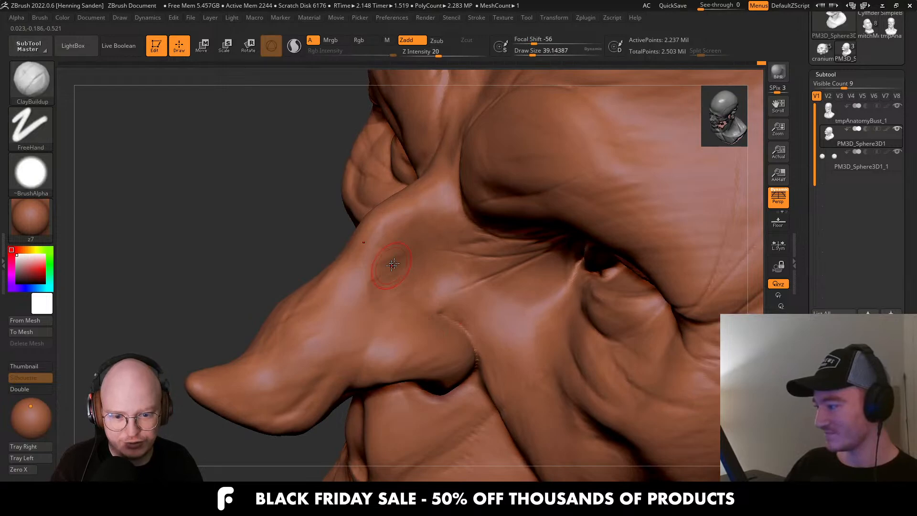
mouse_move(393, 264)
right_down()
mouse_move(389, 256)
mouse_move(379, 307)
mouse_move(403, 303)
right_up()
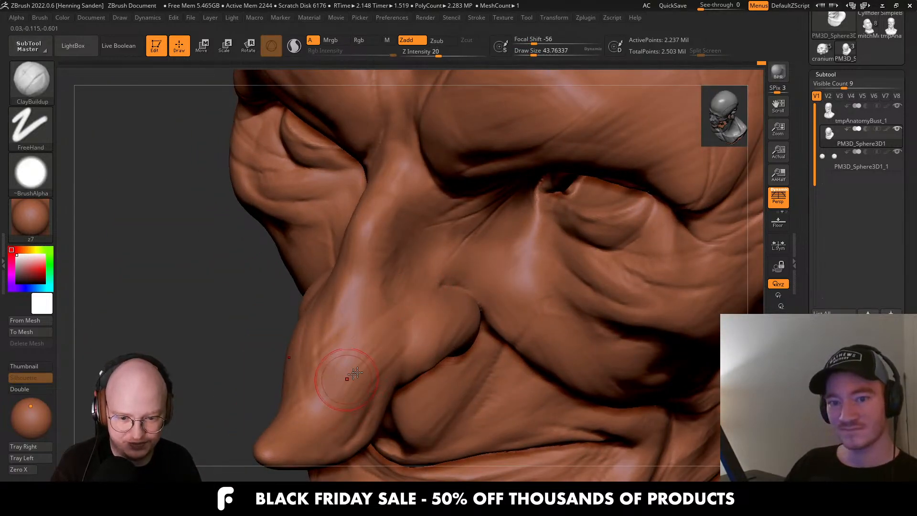
mouse_move(355, 373)
right_down()
mouse_move(347, 356)
mouse_move(329, 385)
right_up()
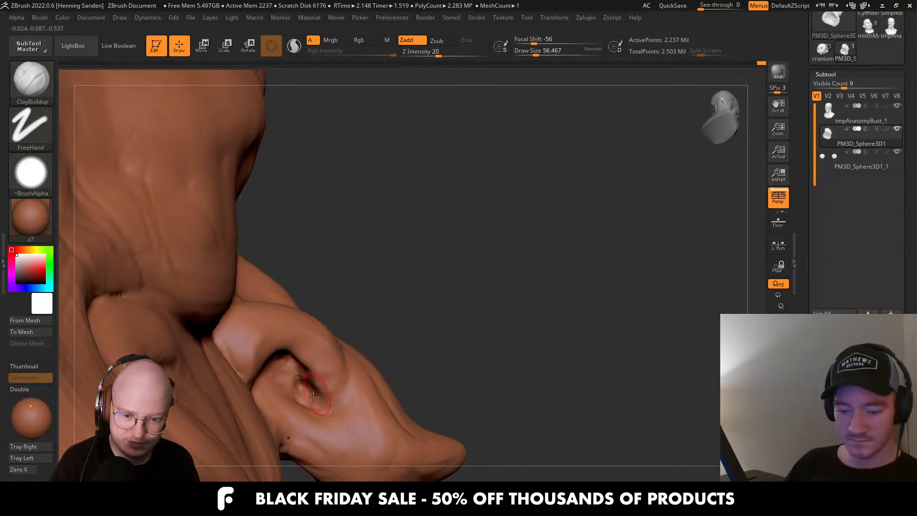
mouse_move(292, 364)
right_down()
mouse_move(256, 363)
mouse_move(244, 377)
mouse_move(375, 393)
right_up()
right_drag(366, 319, 354, 231)
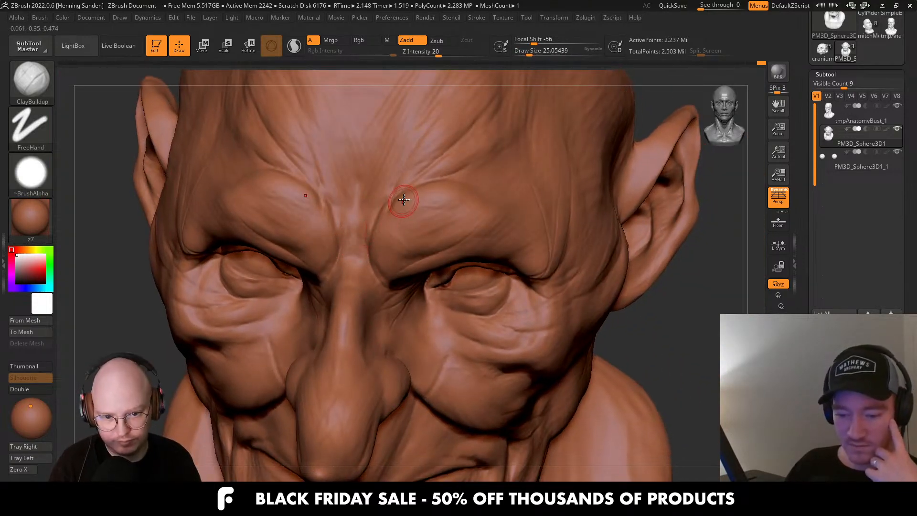
Select the ClayBuildup_hs brush and smooth the skin between the brows at draw size about 20.
key(b)
key(c)
key(h)
alt+right_drag(350, 217, 378, 257)
key(s)
click(387, 261)
shift+drag(388, 280, 387, 298)
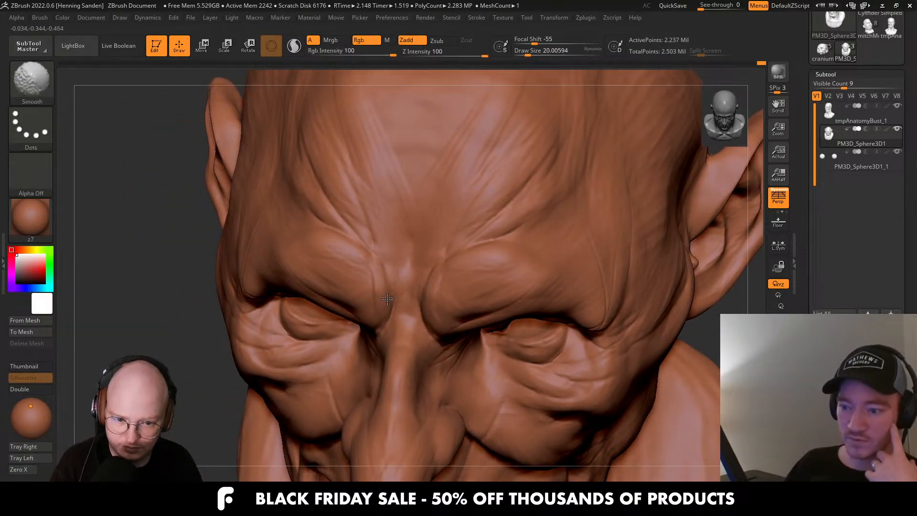
Add streaky skin folds to the inner end of the fleshy brow with ClayBuildup_hs at draw size about 25.
mouse_move(368, 316)
right_down()
mouse_move(375, 307)
mouse_move(355, 313)
mouse_move(350, 339)
mouse_move(338, 344)
mouse_move(411, 293)
right_up()
key(s)
click(367, 279)
key(s)
drag(412, 294, 414, 293)
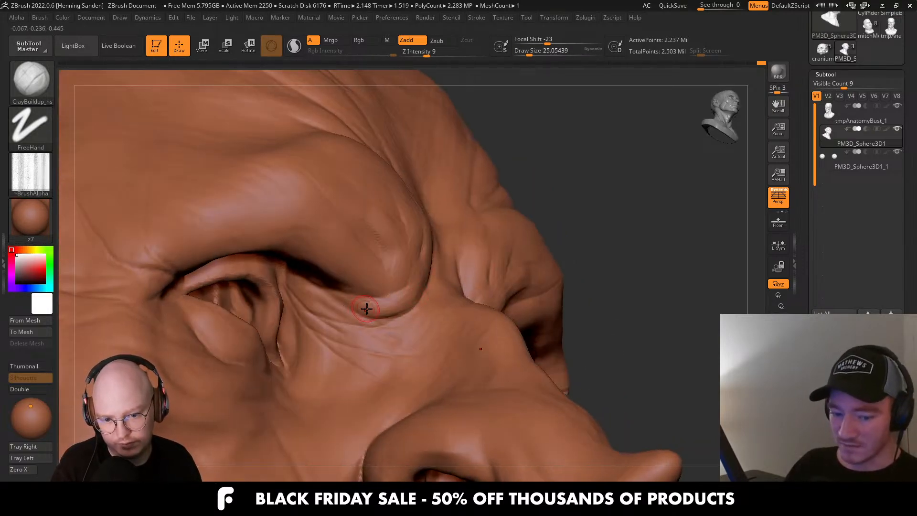
Build up the small folds between the inner eye corner and nose bridge with ClayBuildup_hs at draw size about 27.
mouse_move(317, 290)
right_down()
mouse_move(311, 285)
mouse_move(330, 276)
mouse_move(348, 279)
right_up()
key(s)
mouse_move(350, 280)
mouse_down()
mouse_move(397, 278)
mouse_move(337, 282)
mouse_up()
key(s)
right_drag(337, 283, 306, 278)
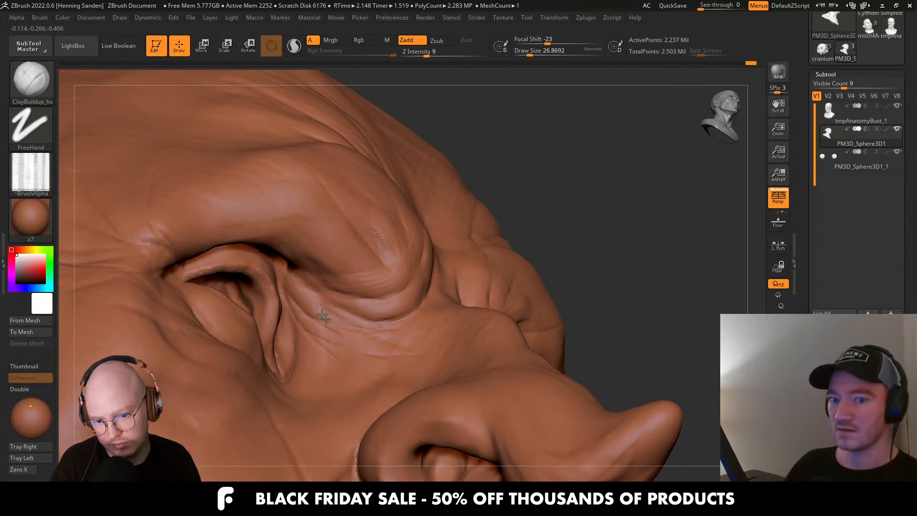
right_drag(323, 315, 299, 298)
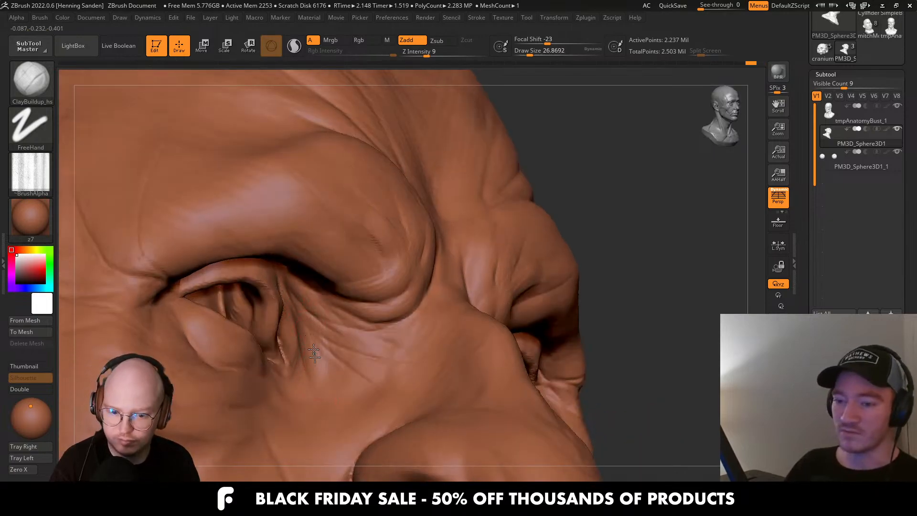
Layer fine wrinkles over the bag beneath the eye with ClayBuildup_hs at draw size about 23.
mouse_move(332, 385)
right_down()
mouse_move(284, 364)
mouse_move(352, 340)
right_up()
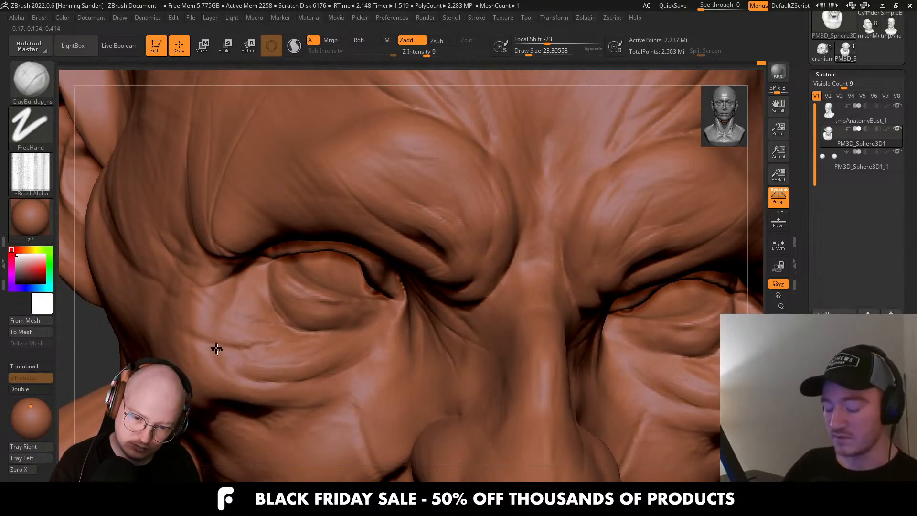
right_drag(285, 378, 225, 314)
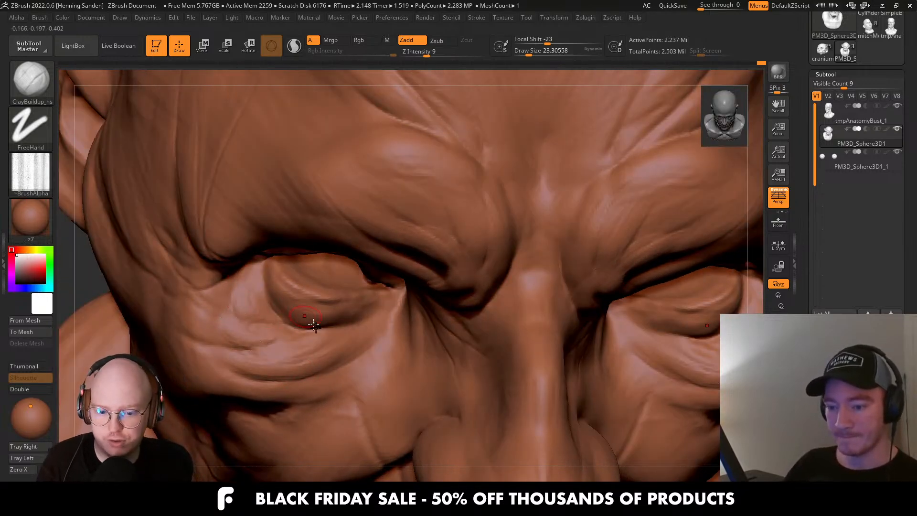
mouse_move(348, 414)
right_down()
mouse_move(340, 401)
mouse_move(373, 332)
mouse_move(388, 349)
mouse_move(399, 328)
mouse_move(420, 331)
mouse_move(414, 336)
right_up()
Add directional skin folds to the drooping cheek above the mouth corner with ClayBuildup_hs at draw size about 33.
key(bracketright)
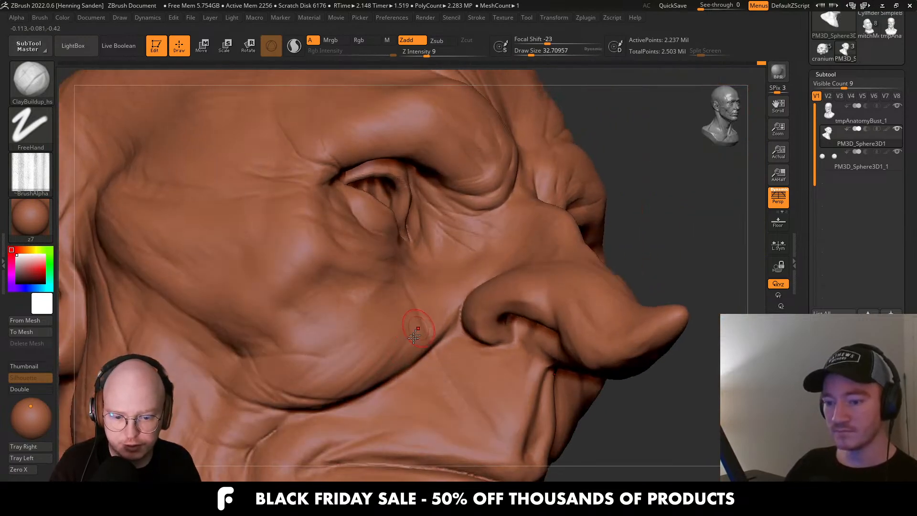
right_drag(284, 380, 366, 361)
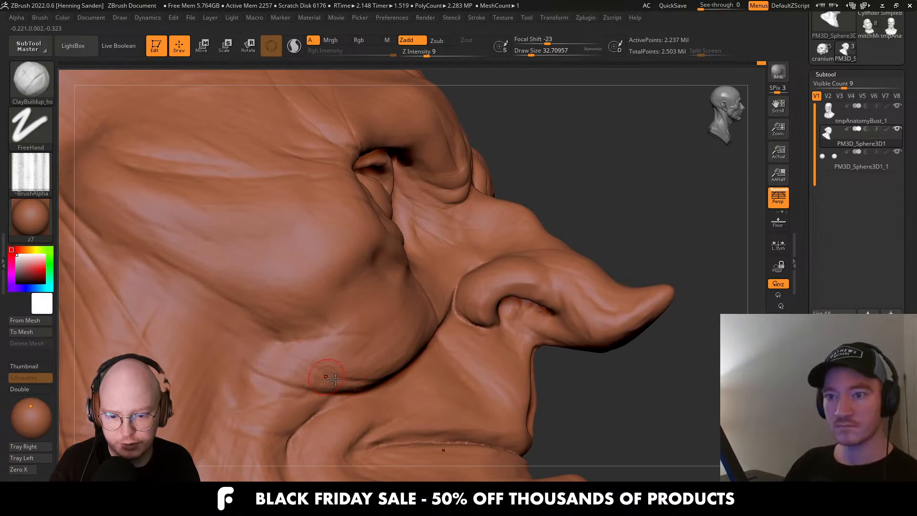
right_drag(270, 361, 296, 380)
right_drag(236, 354, 361, 350)
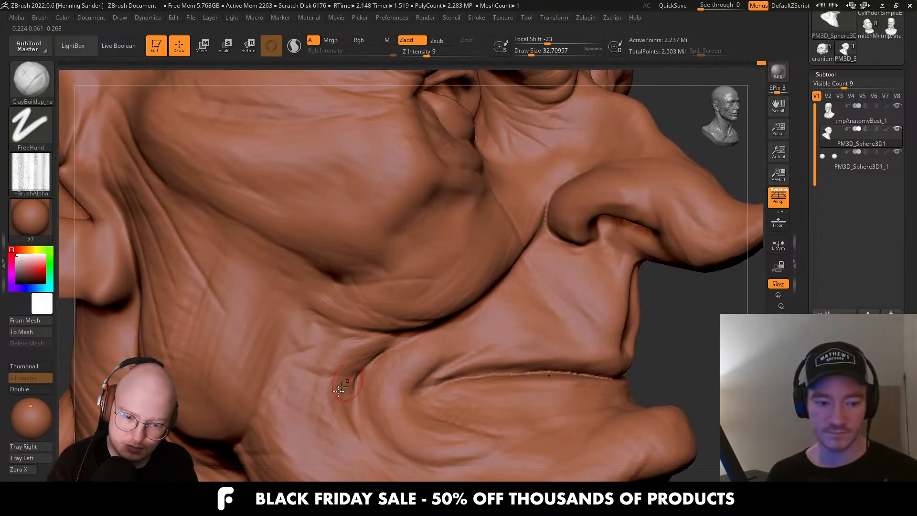
Build up streaked skin folds beside the mouth corner and down the jowl with ClayBuildup_hs at draw sizes of about 35 to 46.
drag(352, 388, 332, 432)
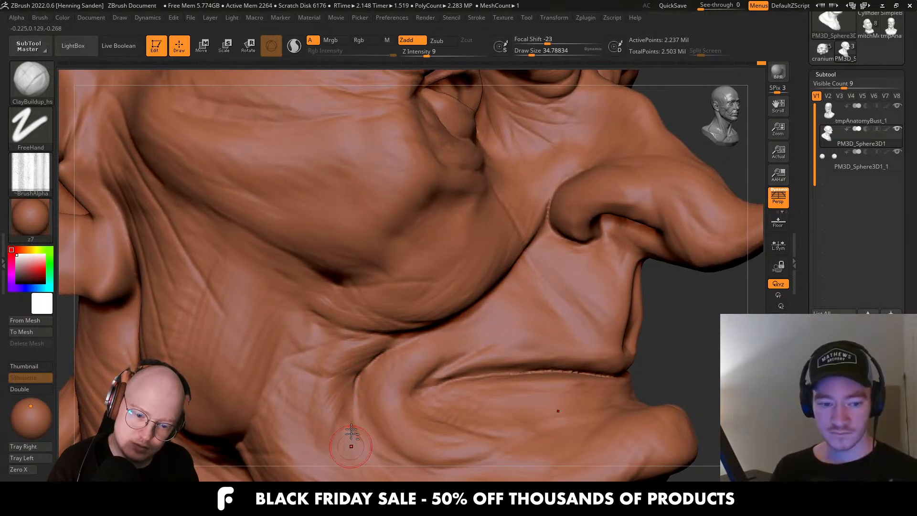
mouse_move(352, 438)
alt+right_down()
mouse_move(359, 357)
mouse_move(377, 348)
alt+right_up()
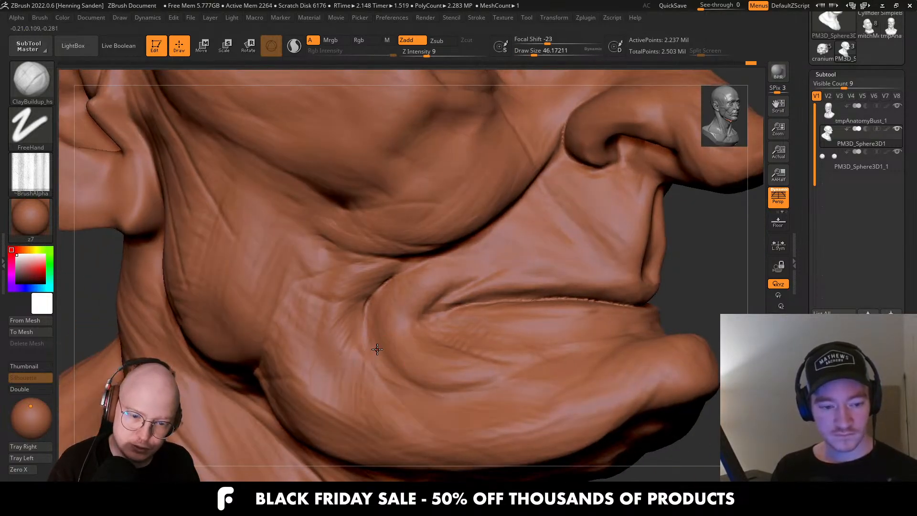
key([)
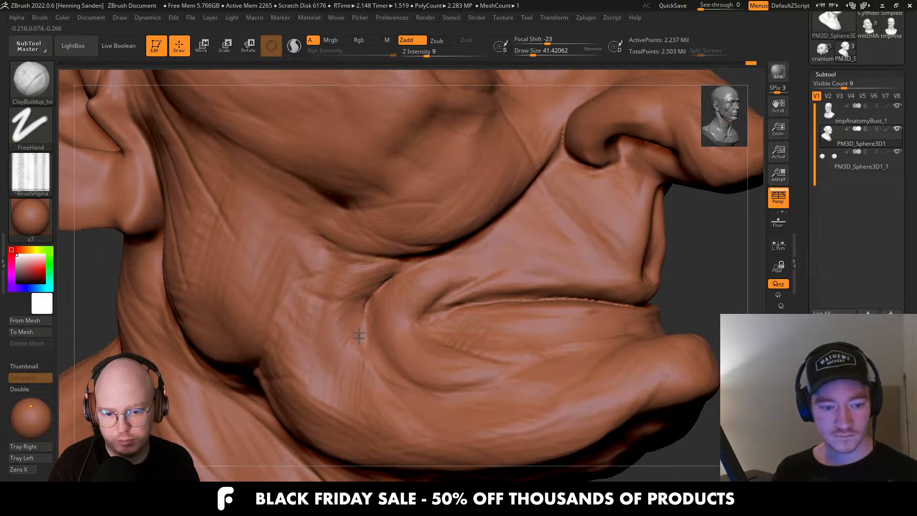
Refine the folds on the rear cheek between the mouth corner and ear with ClayBuildup_hs at draw size 28.75.
right_drag(347, 323, 430, 302)
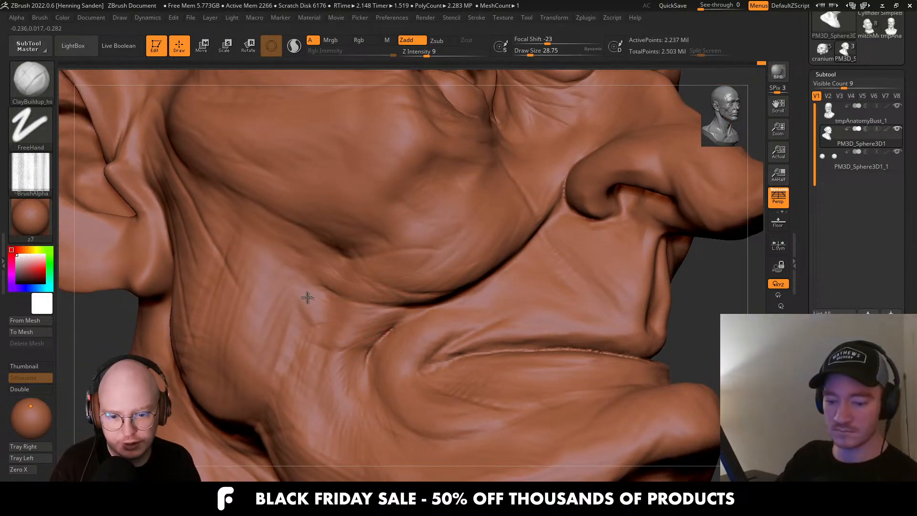
right_drag(307, 301, 382, 313)
right_drag(310, 339, 345, 363)
key(f)
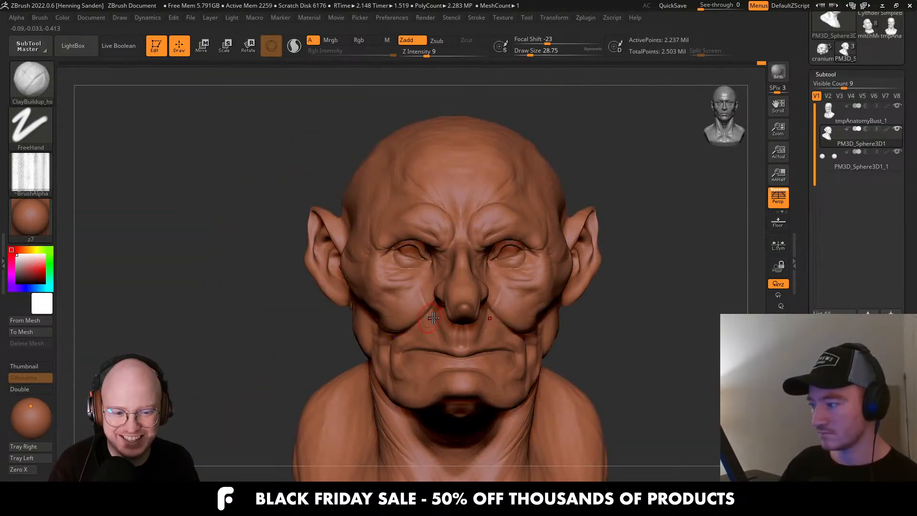
Build up the skin folds at the brow's outer end and temple with ClayBuildup_hs at draw sizes of about 23 to 33.
mouse_move(467, 290)
alt+right_down()
mouse_move(455, 339)
mouse_move(425, 286)
mouse_move(406, 302)
mouse_move(442, 253)
mouse_move(378, 297)
mouse_move(475, 242)
mouse_move(459, 258)
mouse_move(502, 283)
alt+right_up()
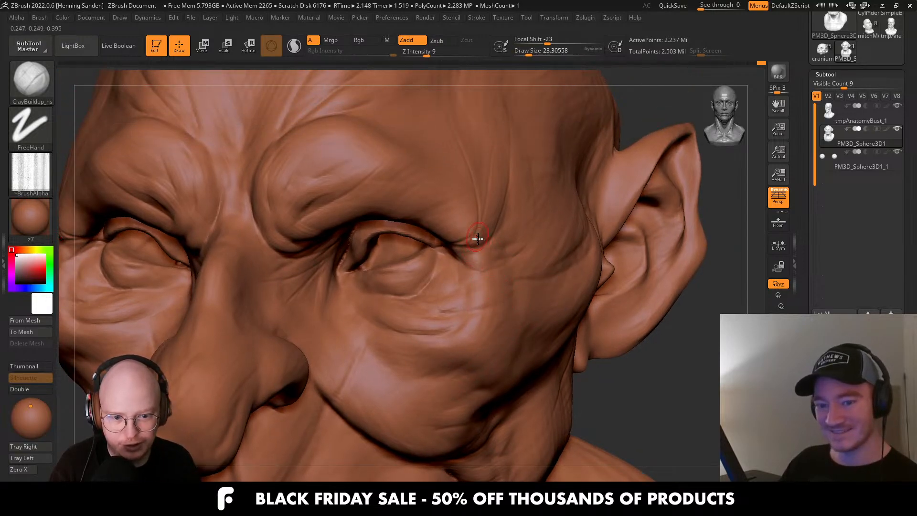
mouse_move(447, 216)
right_down()
mouse_move(455, 211)
mouse_move(519, 266)
right_up()
key(s)
click(519, 267)
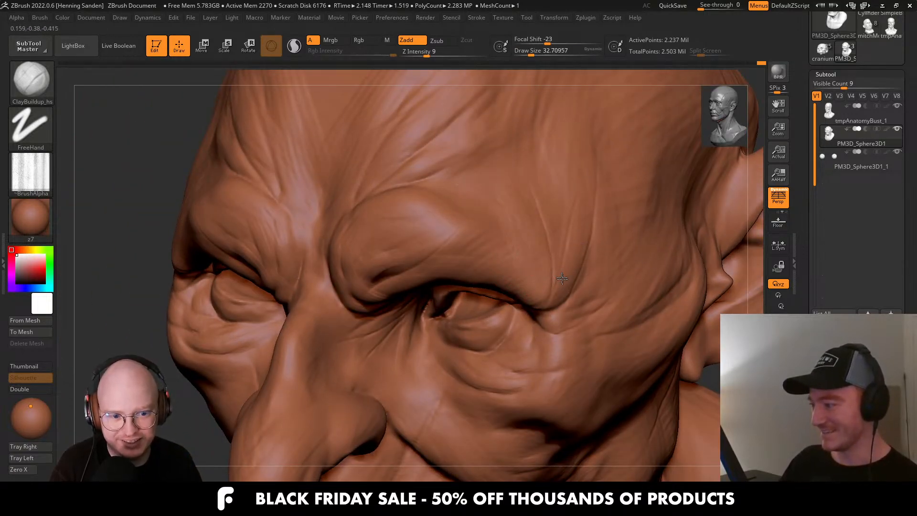
right_drag(563, 264, 587, 179)
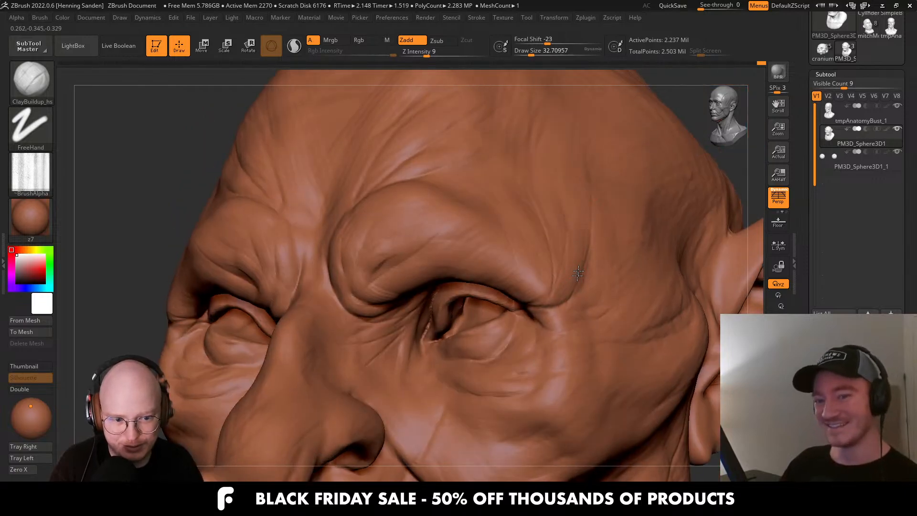
mouse_move(559, 298)
shift+right_down()
mouse_move(435, 246)
mouse_move(406, 265)
mouse_move(424, 267)
mouse_move(421, 231)
mouse_move(427, 264)
mouse_move(406, 316)
mouse_move(432, 303)
mouse_move(408, 284)
mouse_move(380, 294)
shift+right_up()
Refine the lower wrinkles of the eye bag with ClayBuildup_hs at draw size about 22.
key(s)
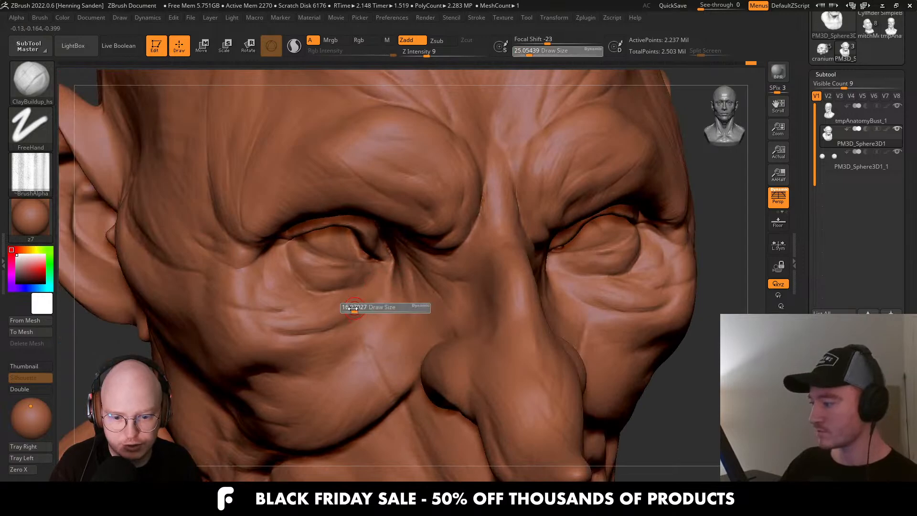
drag(353, 309, 348, 309)
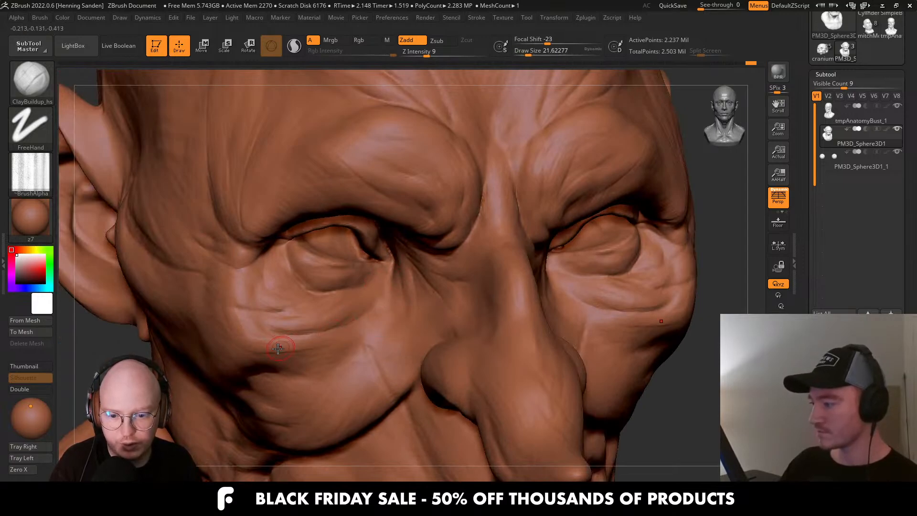
right_drag(236, 313, 365, 315)
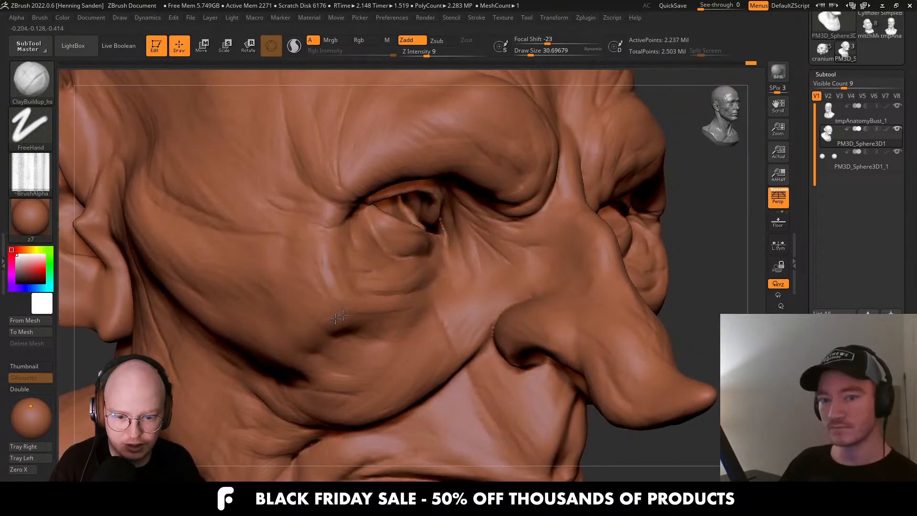
Set the draw size to about 37 and soften the crease between the eye bag and cheek with ClayBuildup_hs.
key(s)
drag(299, 267, 318, 266)
right_drag(318, 286, 388, 325)
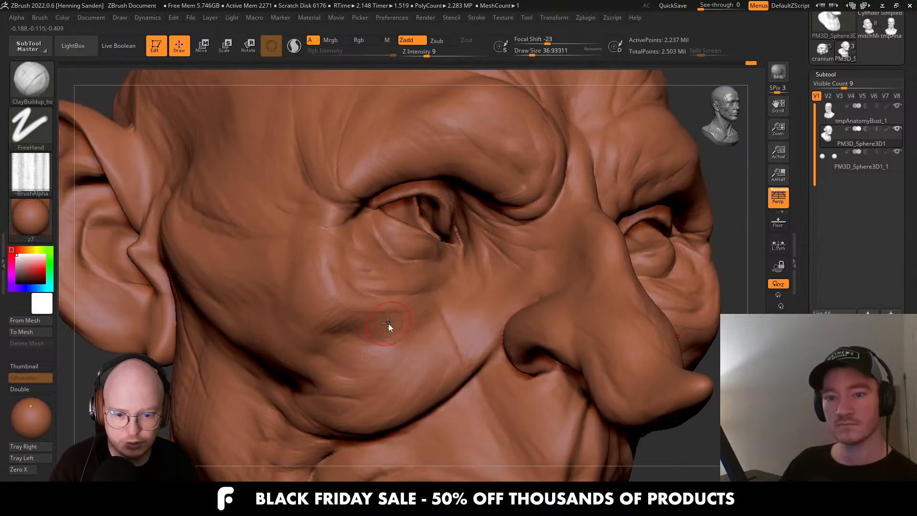
drag(377, 326, 336, 325)
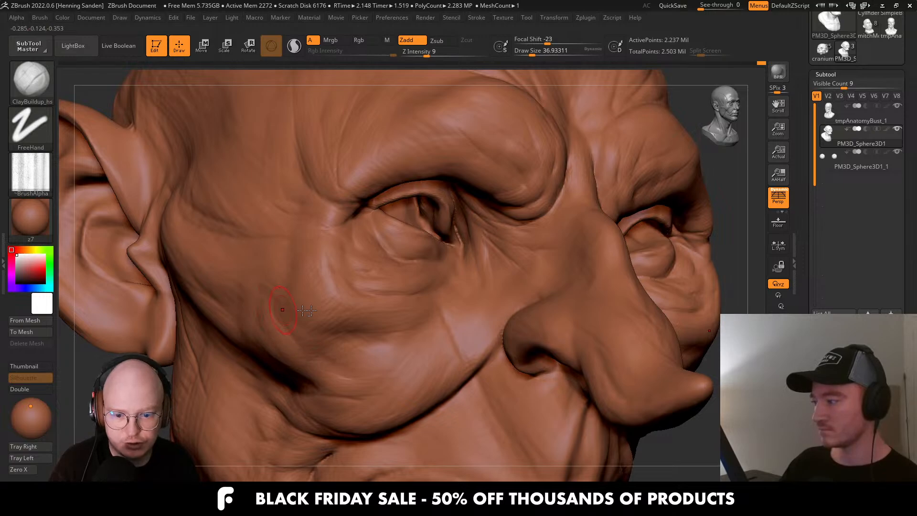
right_drag(306, 311, 325, 310)
right_drag(379, 380, 411, 399)
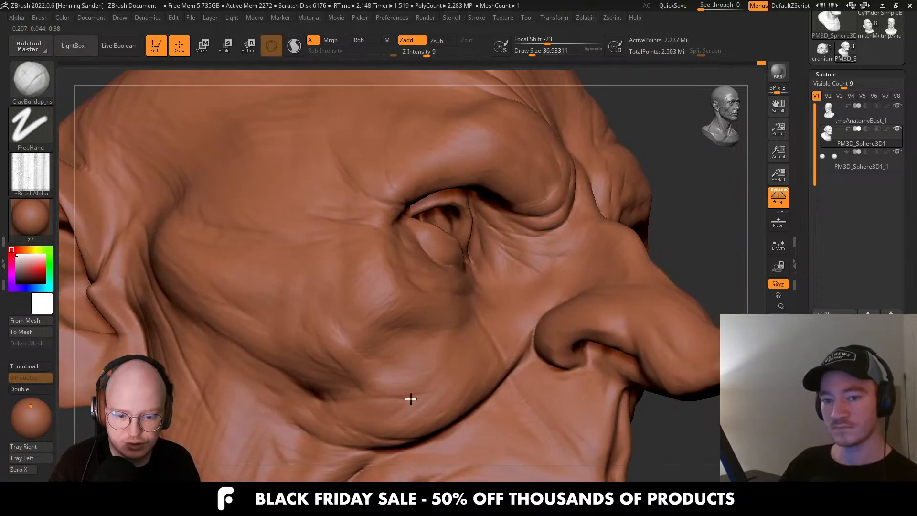
Add broader skin folds across the cheekbone and lower cheek with ClayBuildup_hs at draw sizes of about 31 to 51.
mouse_move(304, 352)
right_down()
mouse_move(422, 306)
mouse_move(431, 293)
right_up()
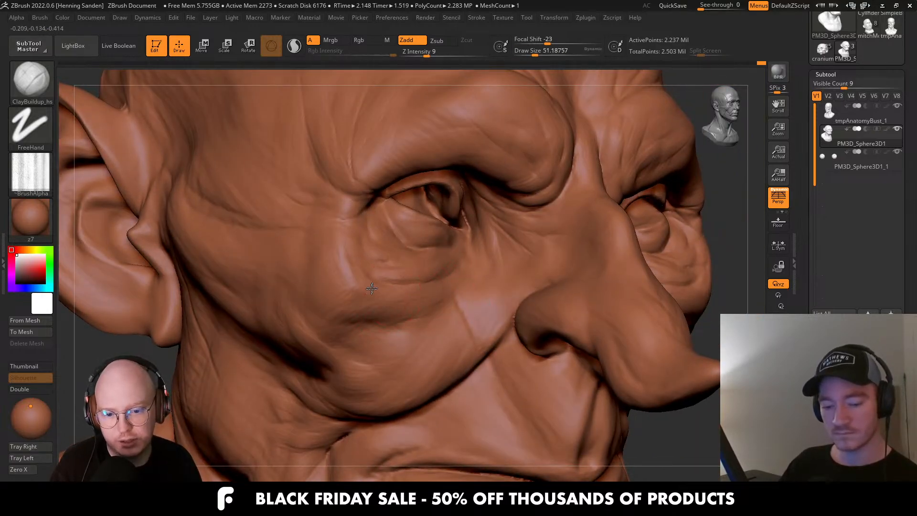
mouse_move(327, 259)
right_down()
mouse_move(385, 317)
mouse_move(396, 305)
right_up()
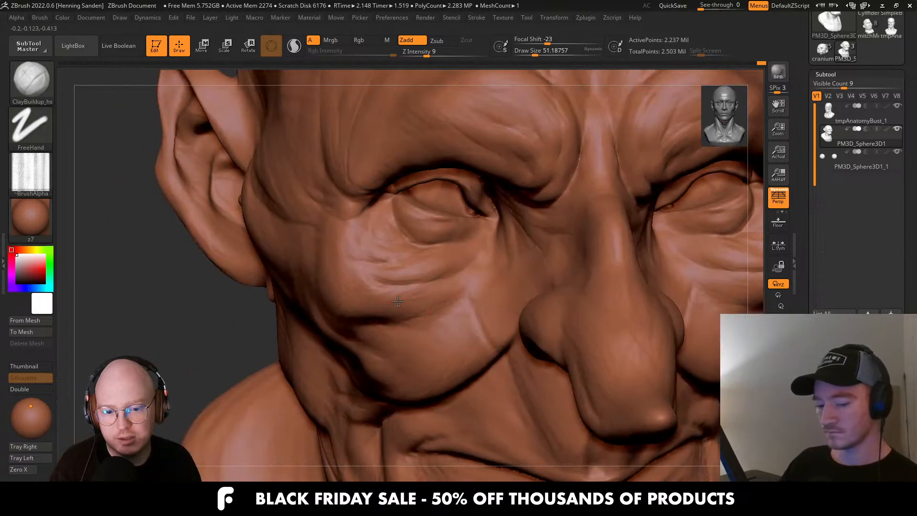
right_drag(342, 258, 392, 251)
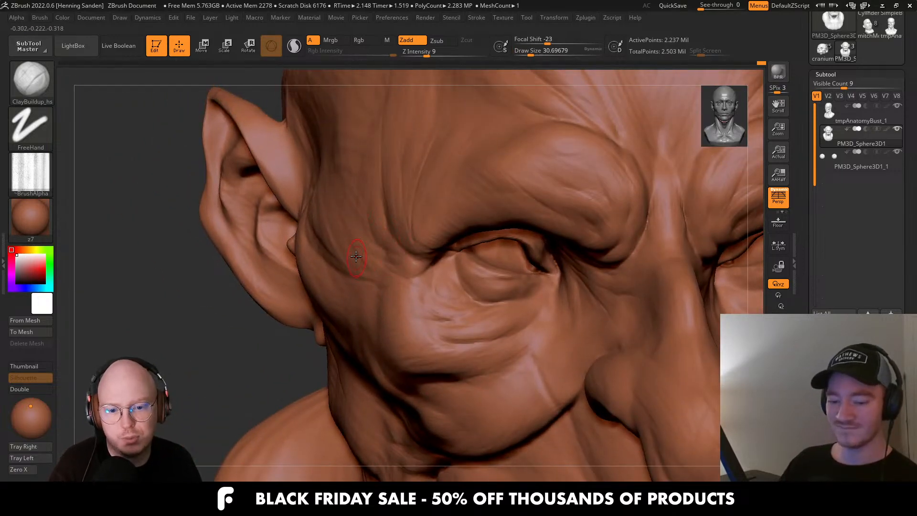
mouse_move(399, 287)
right_down()
mouse_move(445, 267)
mouse_move(460, 225)
mouse_move(437, 260)
mouse_move(469, 243)
mouse_move(459, 235)
mouse_move(482, 273)
mouse_move(539, 302)
right_up()
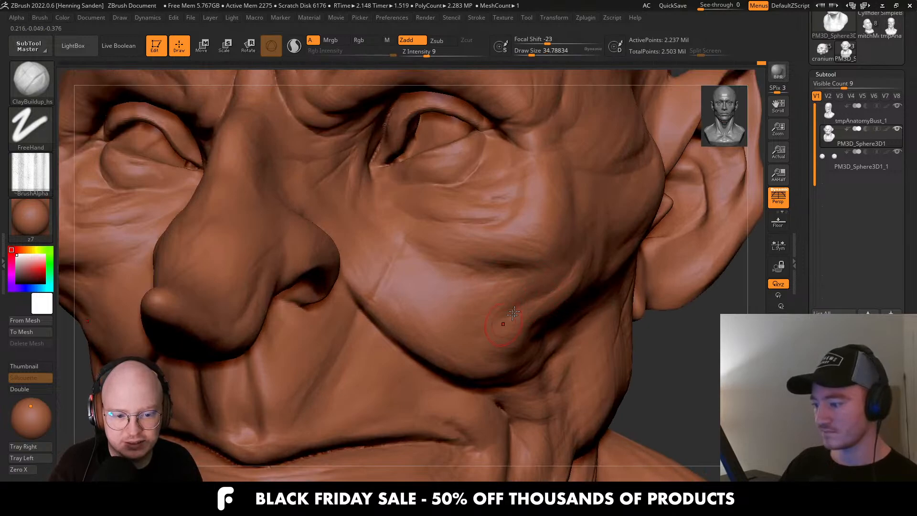
Build up skin folds on the cheek beside the nostril with ClayBuildup_hs at draw size about 41.
key(s)
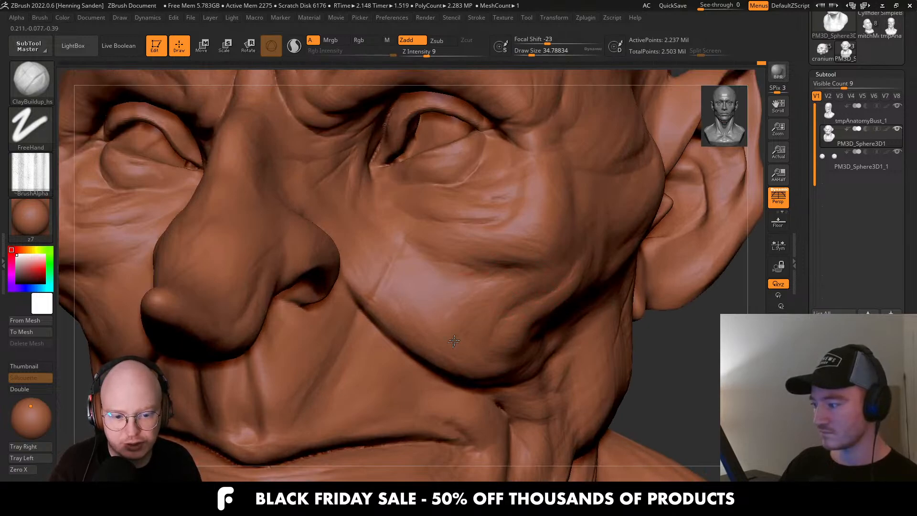
alt+right_drag(453, 341, 558, 349)
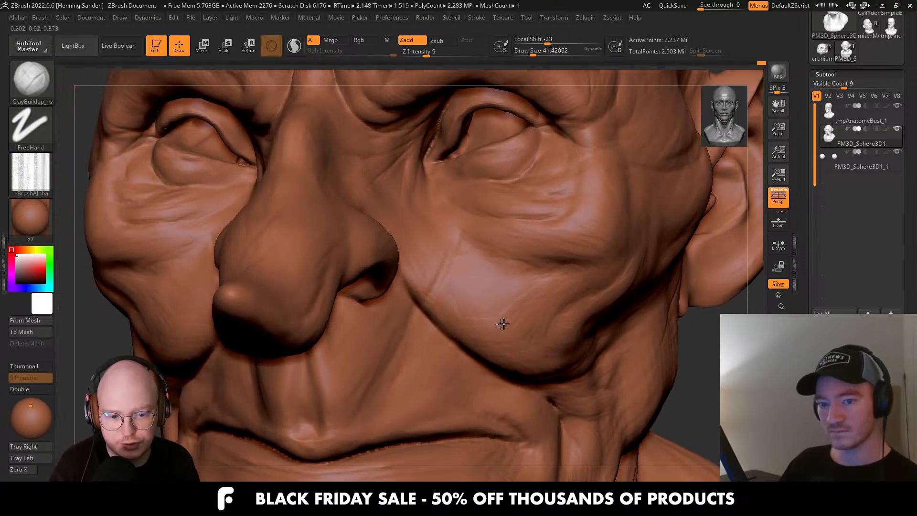
right_drag(475, 265, 472, 271)
key(s)
drag(456, 253, 456, 274)
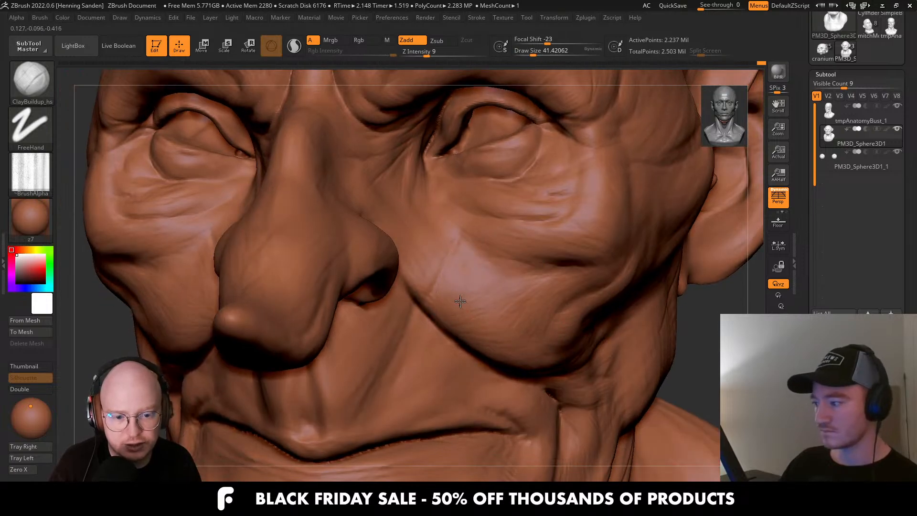
mouse_move(446, 240)
right_down()
mouse_move(432, 266)
mouse_move(416, 220)
right_up()
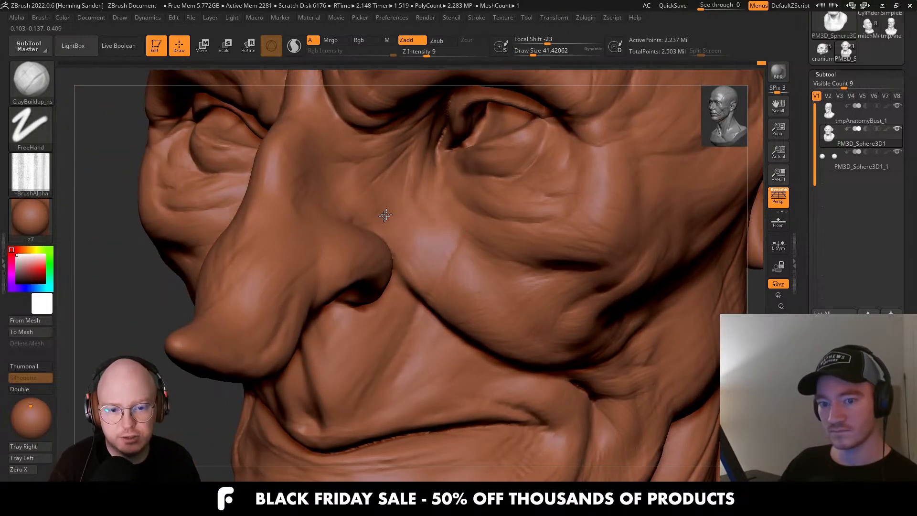
right_drag(378, 195, 401, 275)
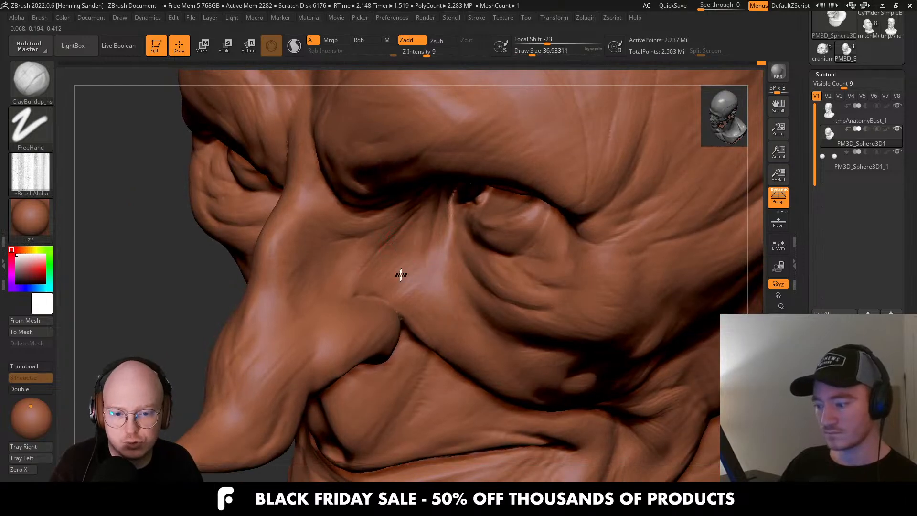
Add skin folds along the side and bridge of the nose with ClayBuildup_hs at draw sizes of about 31 to 49.
drag(392, 249, 360, 277)
right_drag(370, 283, 353, 305)
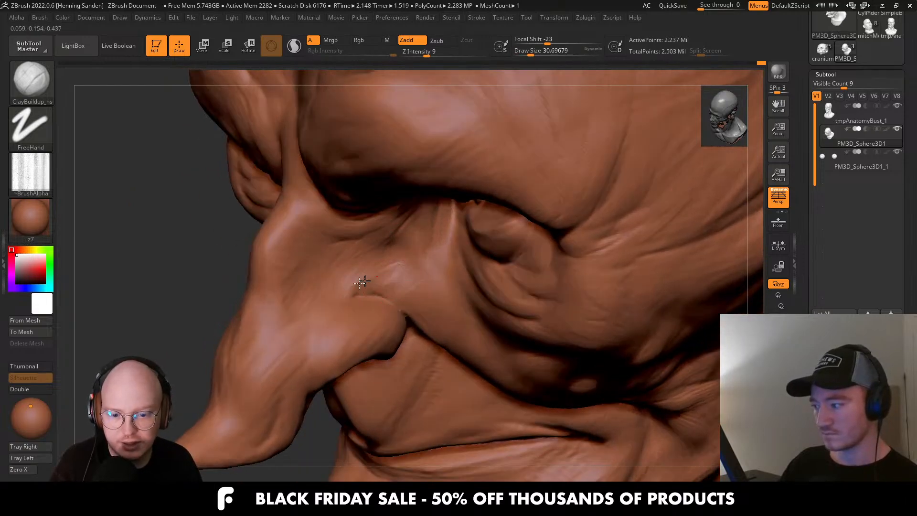
drag(365, 279, 336, 294)
drag(370, 260, 348, 282)
key(bracketright)
key(bracketright)
drag(277, 309, 256, 322)
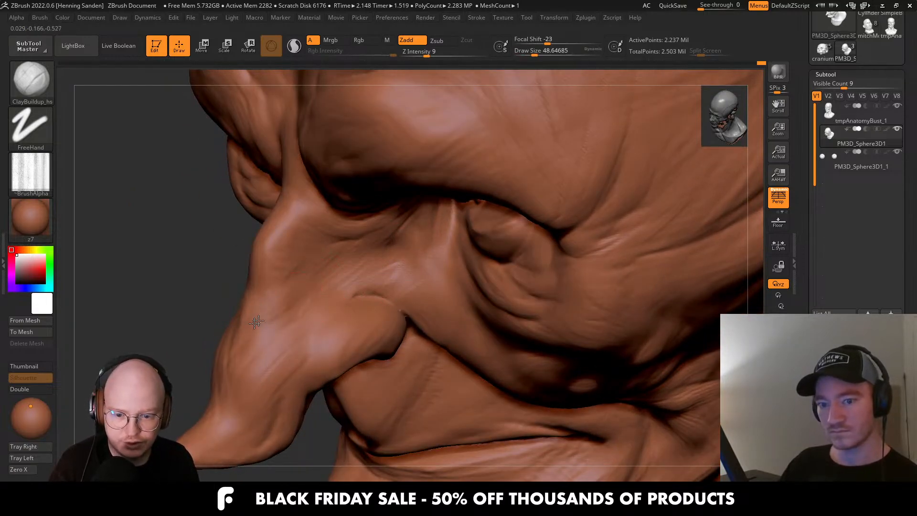
Shape the upper lip between the nostril and mouth corner with ClayBuildup_hs at draw sizes of about 35 to 37.
mouse_move(367, 320)
right_down()
mouse_move(356, 301)
mouse_move(364, 356)
mouse_move(387, 371)
right_up()
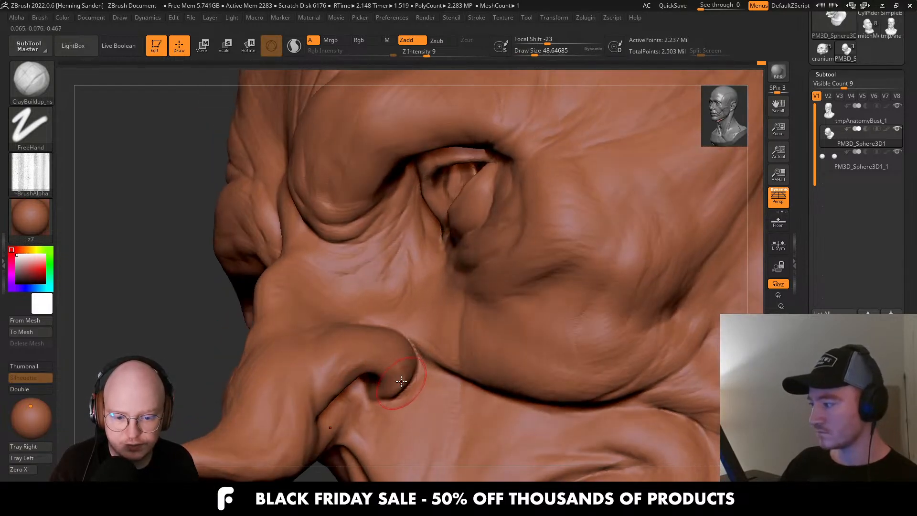
right_drag(361, 398, 397, 382)
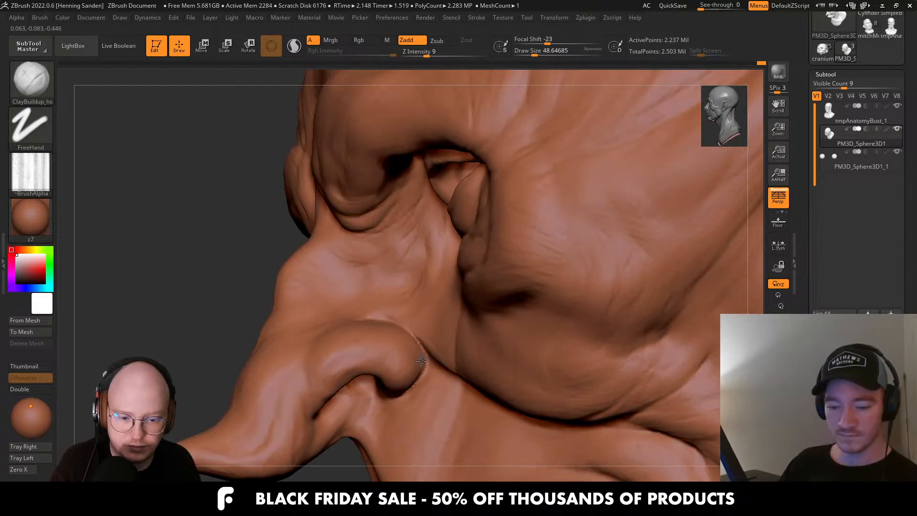
mouse_move(422, 359)
right_down()
mouse_move(384, 384)
mouse_move(236, 253)
mouse_move(249, 196)
right_up()
mouse_move(286, 306)
shift+right_down()
mouse_move(410, 348)
mouse_move(440, 281)
mouse_move(442, 348)
shift+right_up()
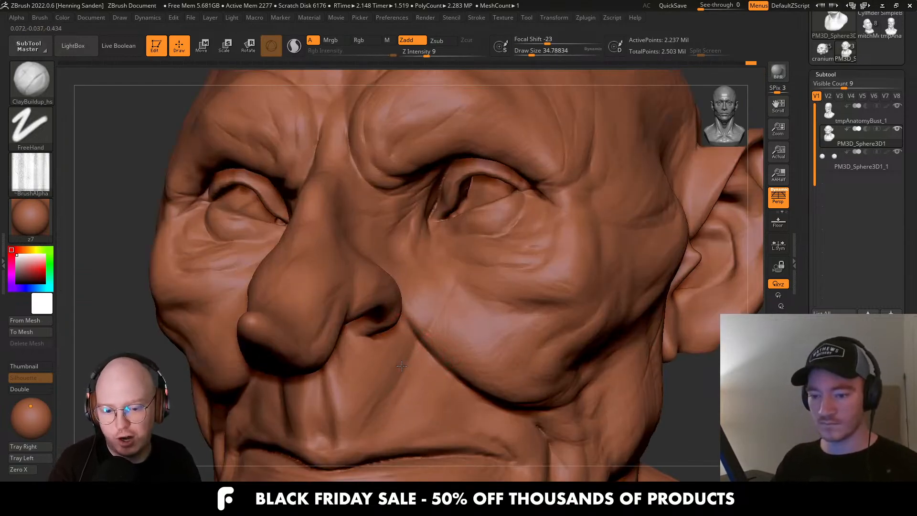
drag(402, 366, 377, 407)
mouse_move(377, 387)
alt+right_down()
mouse_move(399, 344)
mouse_move(389, 301)
alt+right_up()
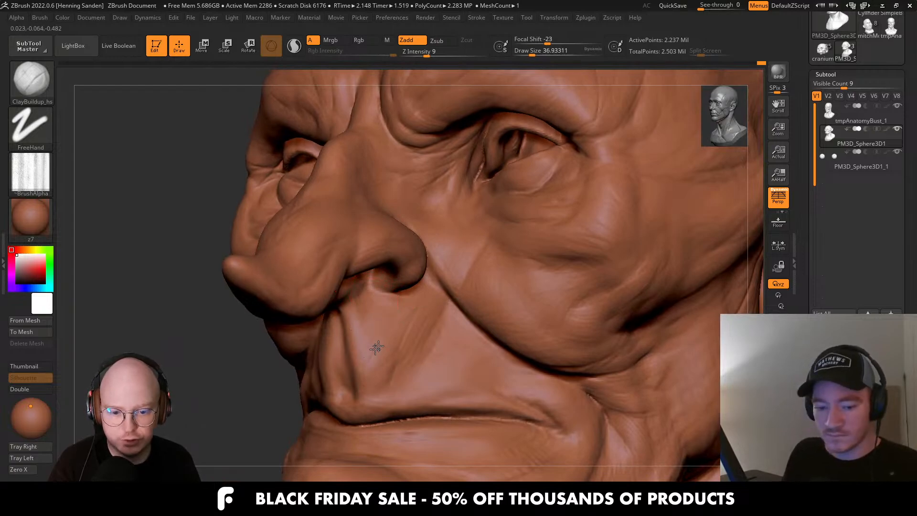
right_drag(448, 382, 507, 396)
drag(525, 406, 529, 409)
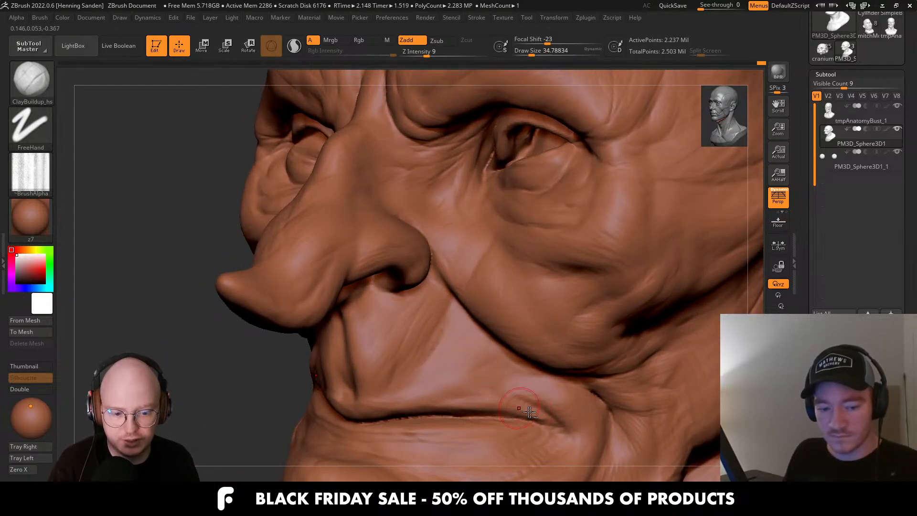
Refine the folds above the mouth corner and across the upper lip with ClayBuildup_hs at draw sizes of about 20 to 31.
mouse_move(528, 409)
alt+right_down()
mouse_move(501, 317)
mouse_move(526, 338)
alt+right_up()
right_drag(441, 308, 530, 334)
mouse_move(530, 323)
mouse_down()
mouse_move(541, 333)
mouse_move(540, 321)
mouse_move(520, 311)
mouse_up()
key(])
right_drag(487, 287, 451, 290)
key([)
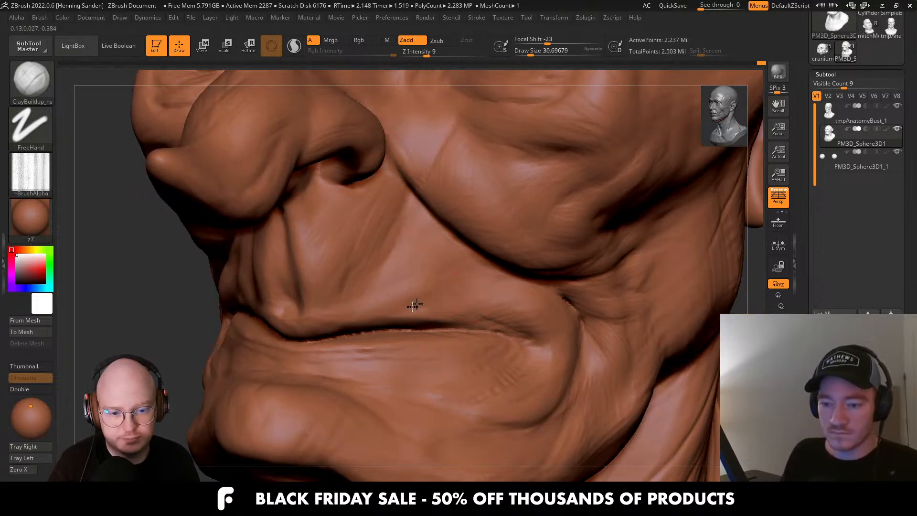
right_drag(380, 291, 374, 273)
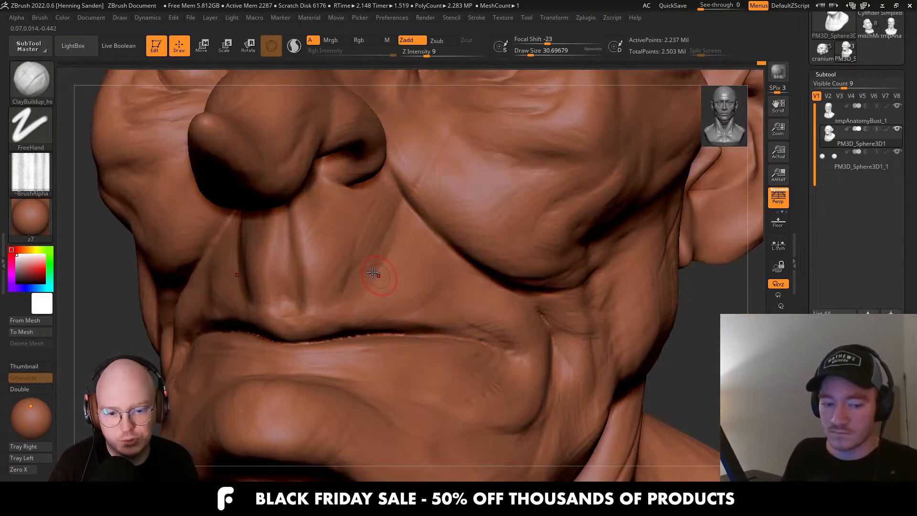
mouse_move(306, 320)
right_down()
mouse_move(350, 297)
mouse_move(363, 264)
right_up()
key([)
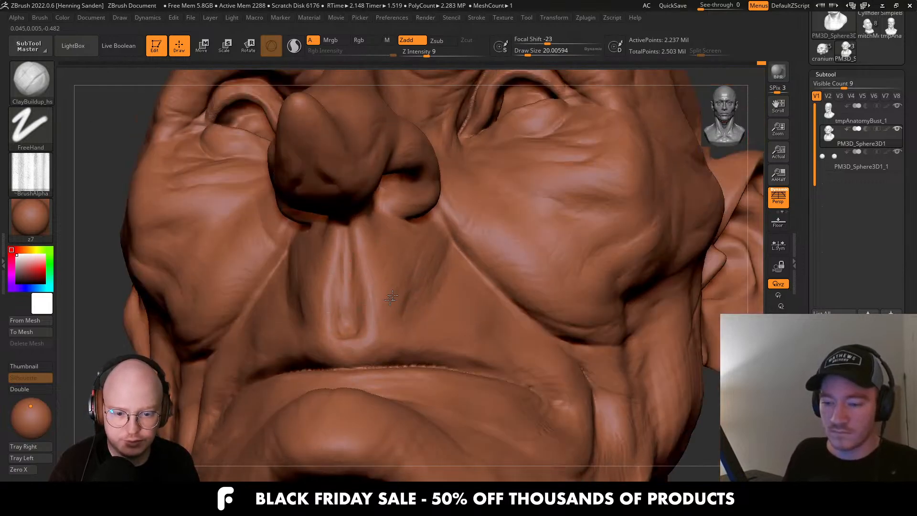
Layer fine wrinkles on the lower lip near the mouth corner with ClayBuildup_hs at draw sizes of about 14 to 25.
key(s)
right_drag(454, 356, 443, 385)
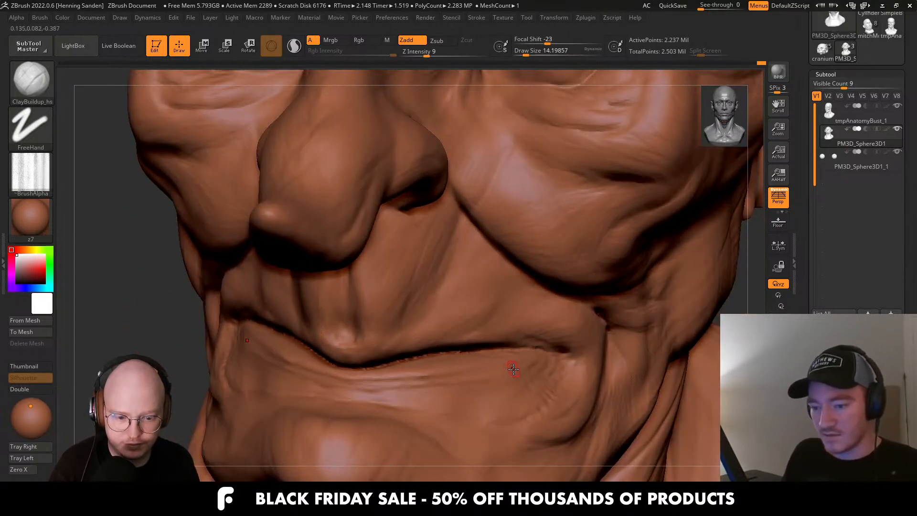
right_drag(550, 356, 528, 371)
key(s)
click(531, 371)
mouse_move(576, 366)
mouse_down()
mouse_move(545, 404)
mouse_move(497, 423)
mouse_up()
Build up the folds between the lower lip and chin with ClayBuildup_hs at draw size about 35.
key(s)
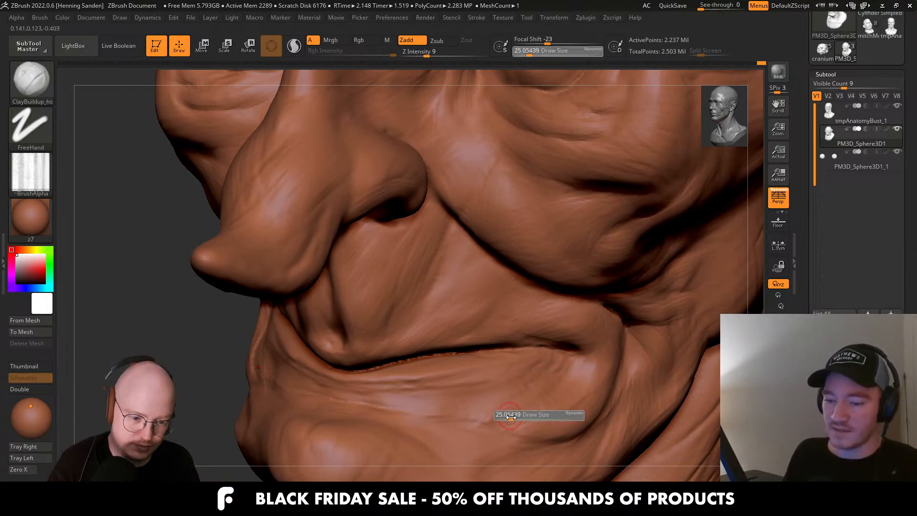
click(511, 416)
mouse_move(494, 416)
alt+right_down()
mouse_move(535, 373)
mouse_move(568, 372)
alt+right_up()
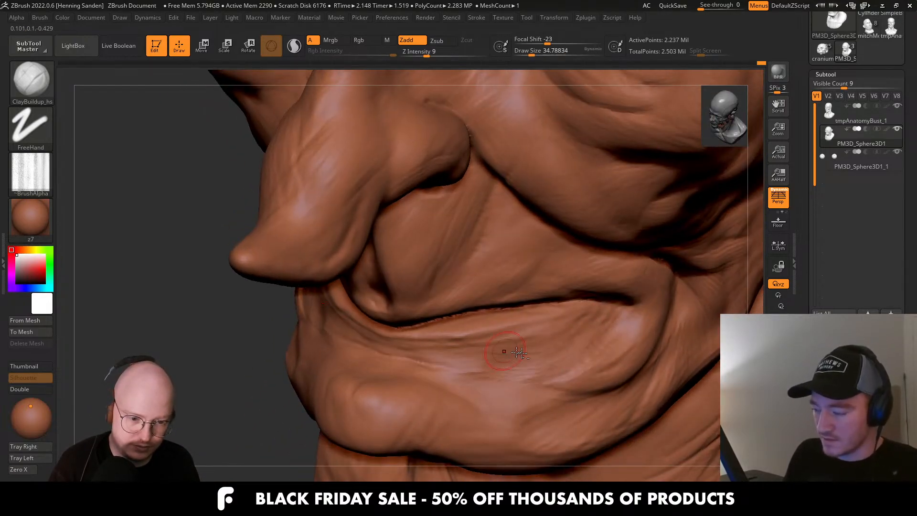
key(s)
drag(466, 362, 469, 362)
right_drag(469, 361, 423, 380)
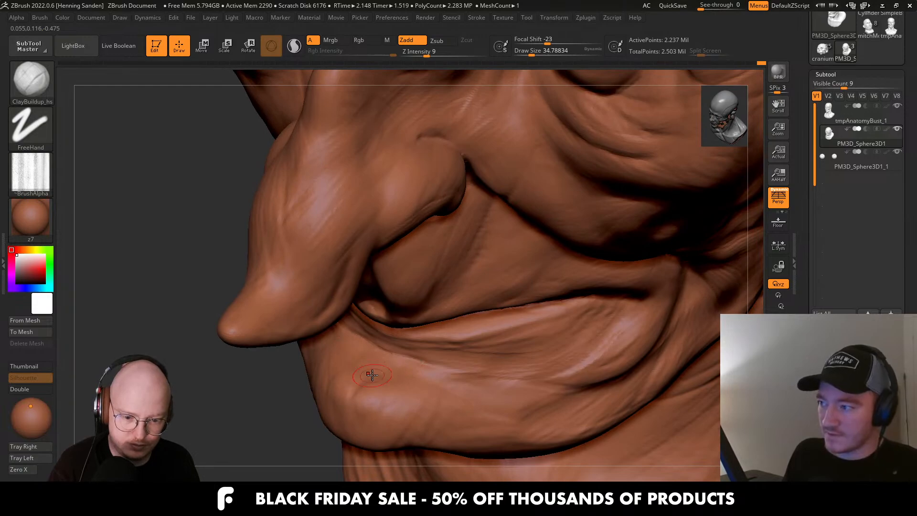
mouse_move(377, 377)
mouse_down()
mouse_move(400, 373)
mouse_move(385, 404)
mouse_move(404, 433)
mouse_up()
Set the draw size to about 46 and add broader volume to the fold below the lower lip with ClayBuildup_hs.
key(s)
click(393, 363)
right_drag(459, 407, 482, 377)
key(s)
click(607, 380)
drag(578, 370, 519, 372)
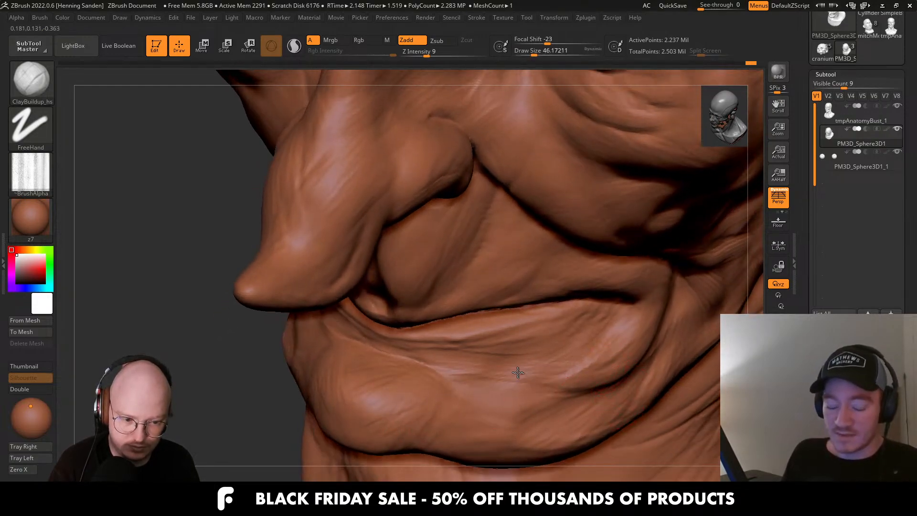
Set the draw size to about 41 and stroke skin folds along the chin and jaw edge with ClayBuildup_hs.
key(s)
click(561, 378)
right_drag(519, 375, 553, 348)
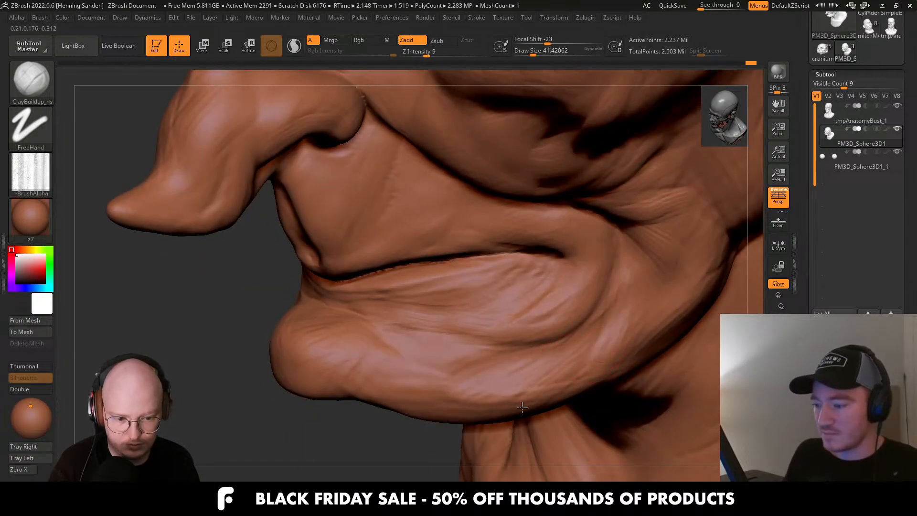
drag(522, 408, 457, 415)
drag(499, 373, 437, 377)
drag(471, 349, 414, 338)
Set the draw size to about 29 and inspect the cheek, nose and brow folds from several angles.
mouse_move(414, 338)
ctrl+right_down()
mouse_move(404, 289)
mouse_move(440, 274)
ctrl+right_up()
mouse_move(420, 306)
right_down()
mouse_move(390, 302)
mouse_move(398, 295)
right_up()
ctrl+right_drag(477, 291, 511, 361)
key(s)
click(509, 364)
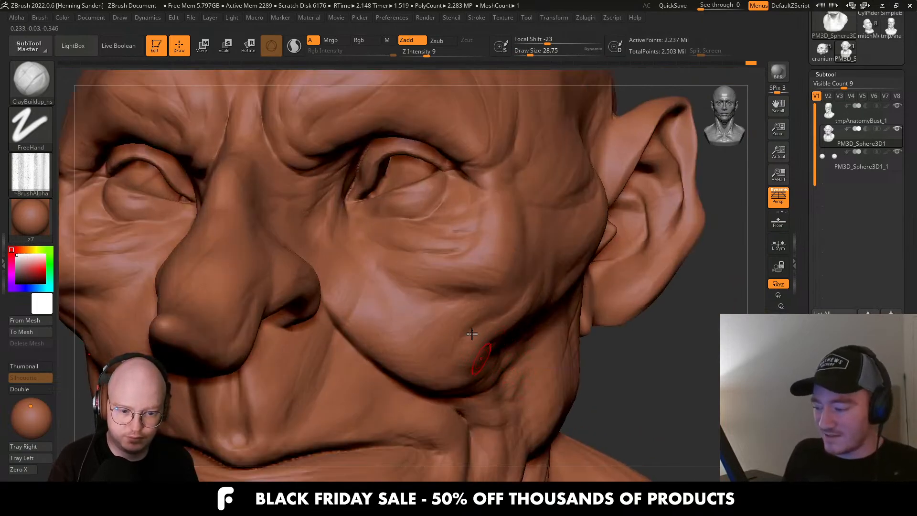
right_drag(472, 334, 432, 373)
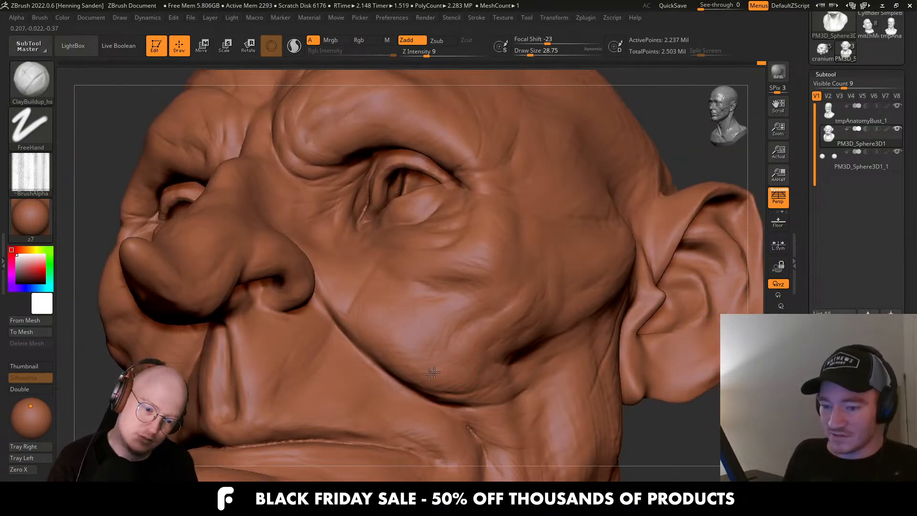
right_drag(367, 348, 363, 329)
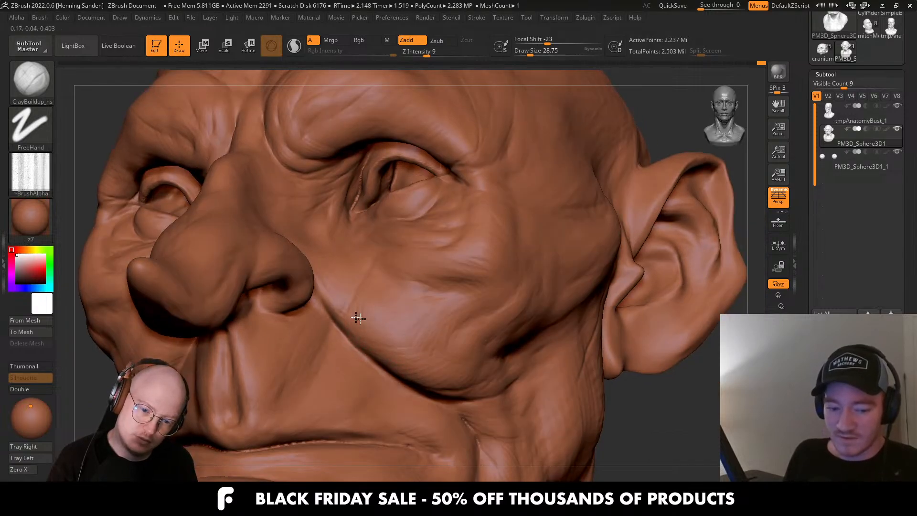
right_drag(360, 287, 352, 304)
right_drag(321, 260, 306, 255)
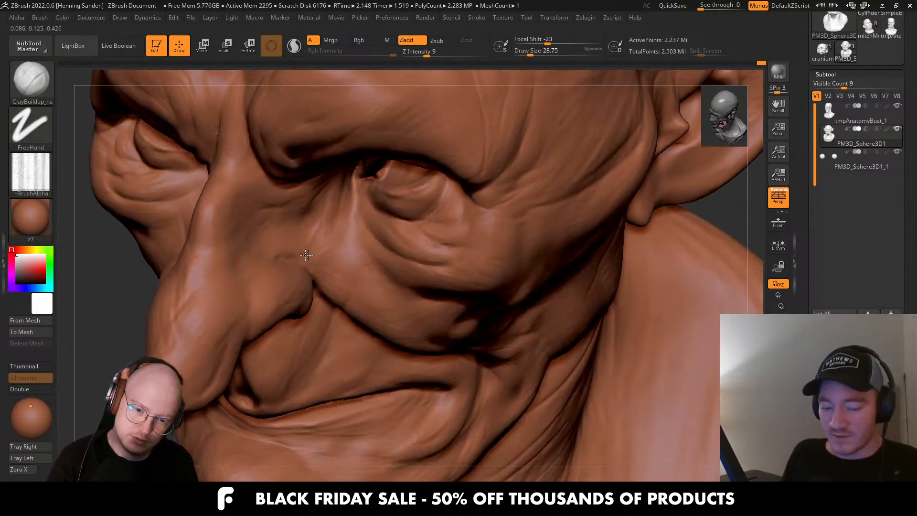
right_drag(258, 235, 338, 263)
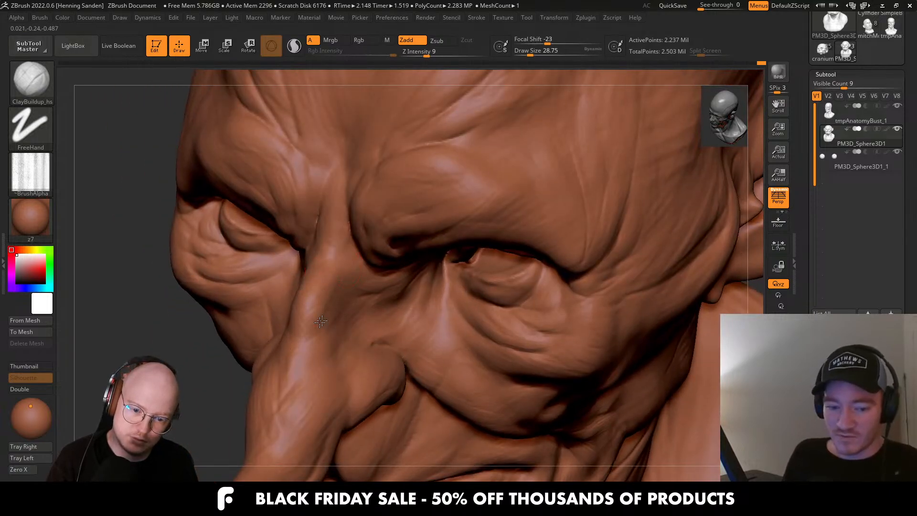
right_drag(304, 385, 324, 349)
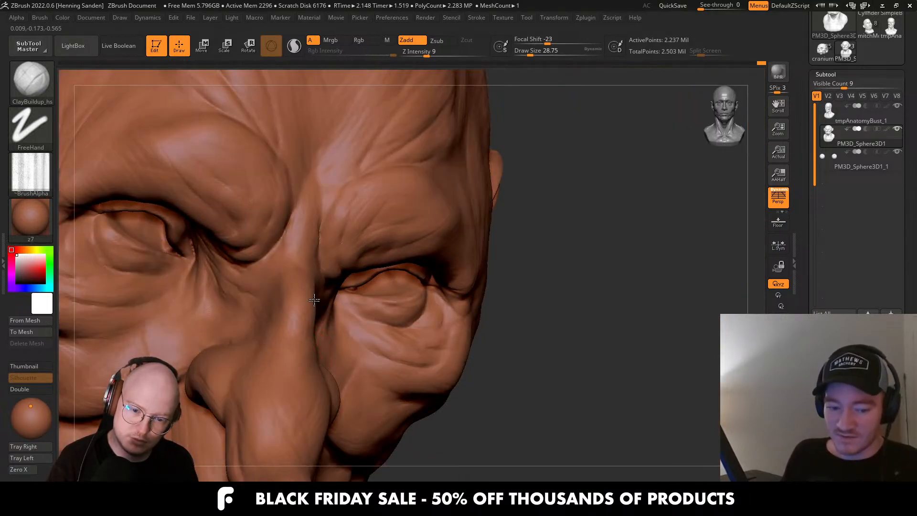
right_drag(300, 237, 272, 233)
right_drag(211, 234, 256, 221)
Refine the folds at the inner and outer ends of the brow with ClayBuildup_hs at draw sizes of about 14 to 20.
key(bracketleft)
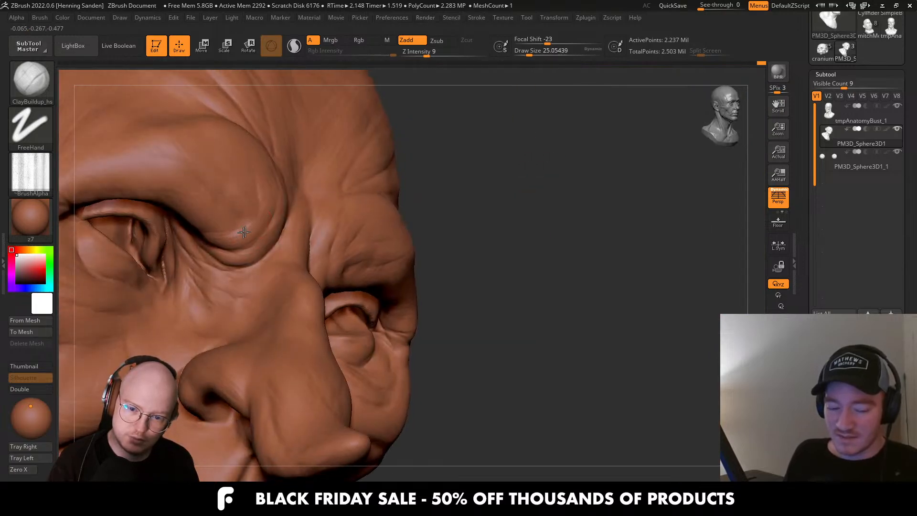
mouse_move(212, 241)
alt+right_down()
mouse_move(323, 287)
mouse_move(314, 267)
alt+right_up()
key(bracketleft)
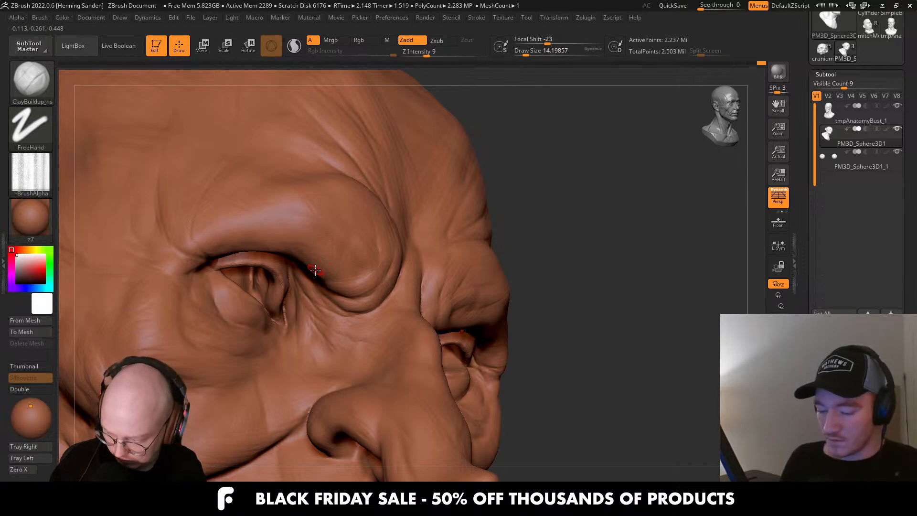
right_drag(350, 275, 342, 275)
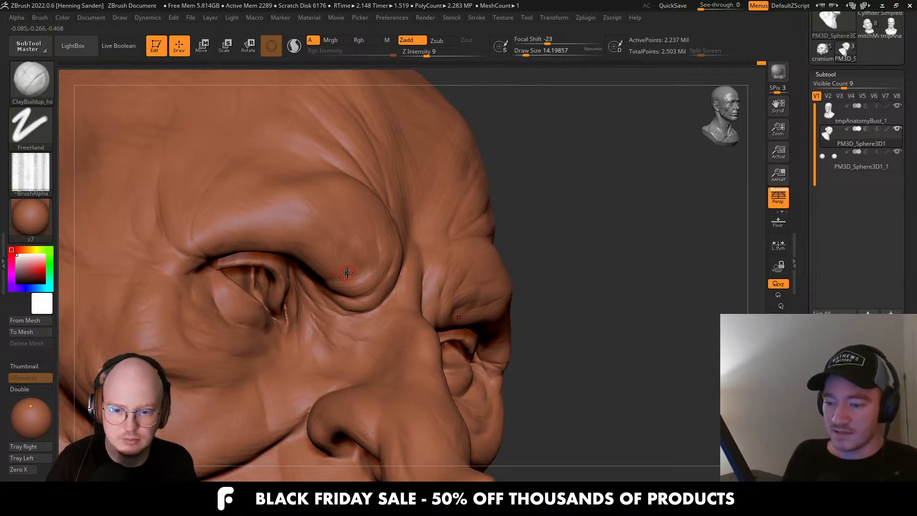
right_drag(241, 280, 206, 259)
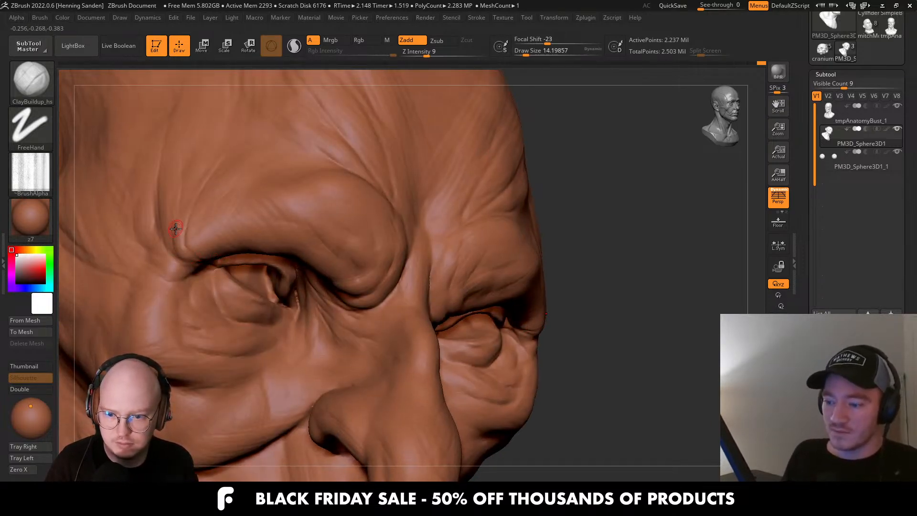
key(bracketright)
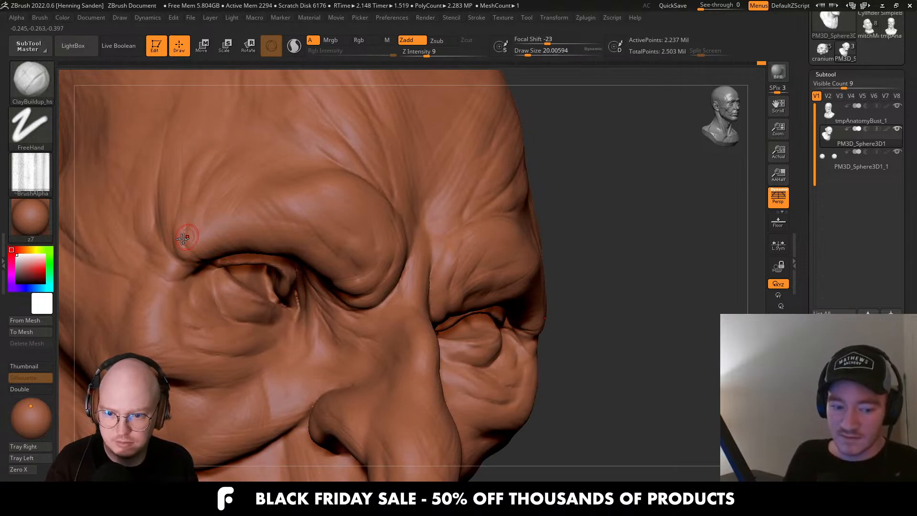
alt+right_drag(170, 258, 335, 287)
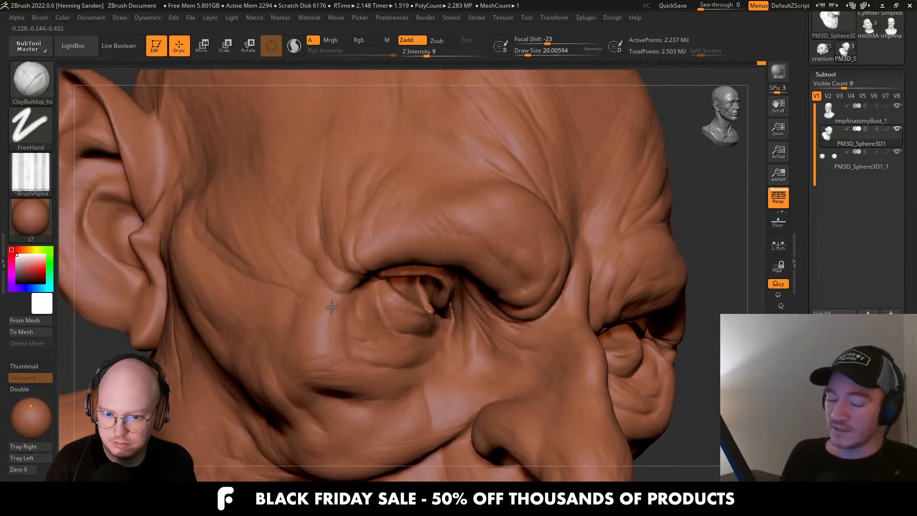
Set the draw size to about 25 and stroke skin folds along the lower eyelid with ClayBuildup_hs.
mouse_move(497, 296)
right_down()
mouse_move(410, 348)
mouse_move(416, 316)
mouse_move(479, 329)
right_up()
key(s)
drag(479, 330, 480, 330)
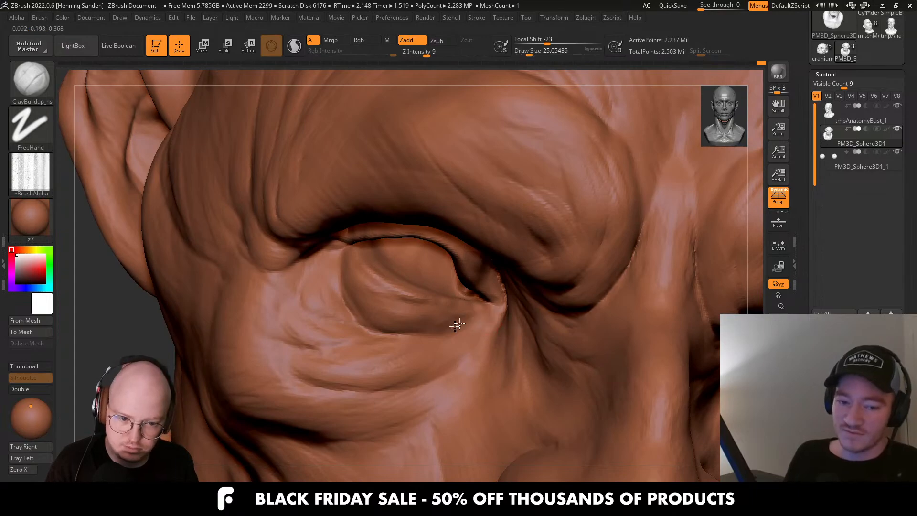
right_drag(499, 316, 477, 318)
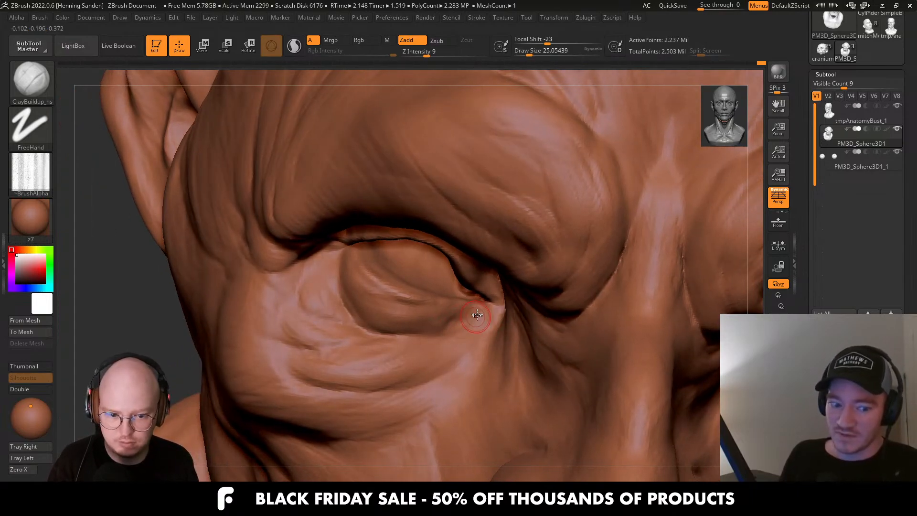
drag(476, 319, 381, 331)
right_drag(370, 325, 406, 319)
mouse_move(345, 309)
mouse_down()
mouse_move(335, 275)
mouse_move(349, 318)
mouse_up()
right_drag(409, 329, 440, 324)
Set the draw size to about 20 and refine the creases at the inner corner of the eye.
key(s)
drag(439, 323, 425, 324)
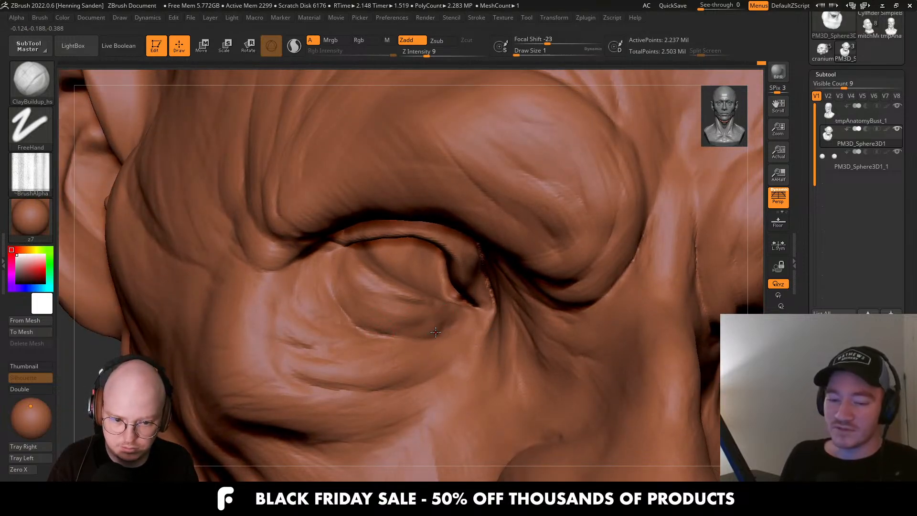
mouse_move(446, 329)
right_down()
mouse_move(487, 276)
mouse_move(495, 290)
right_up()
drag(491, 264, 489, 287)
right_drag(497, 289, 480, 299)
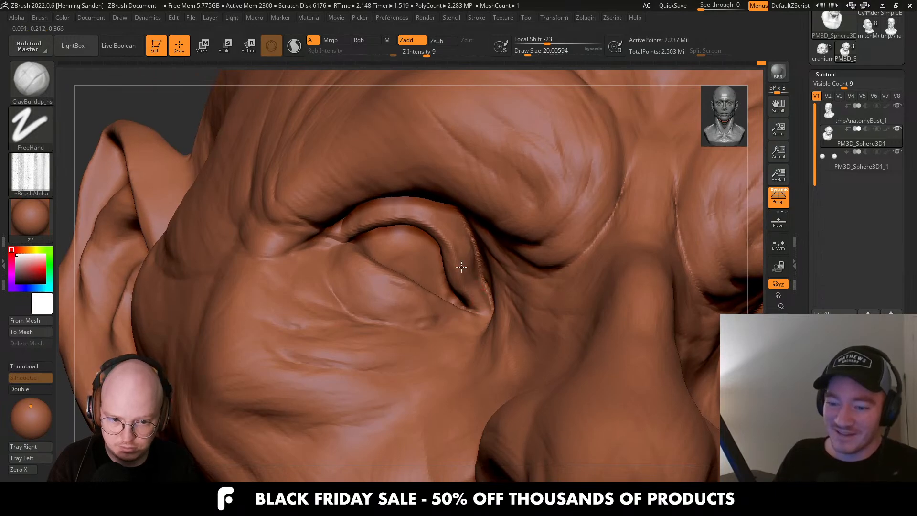
Refine and smooth the crease between the upper eyelid and the brow from below, at draw sizes of about 44 to 49.
mouse_move(406, 218)
right_down()
mouse_move(445, 227)
mouse_move(492, 208)
mouse_move(509, 243)
right_up()
key(s)
drag(509, 243, 512, 243)
alt+right_drag(443, 213, 473, 267)
key(s)
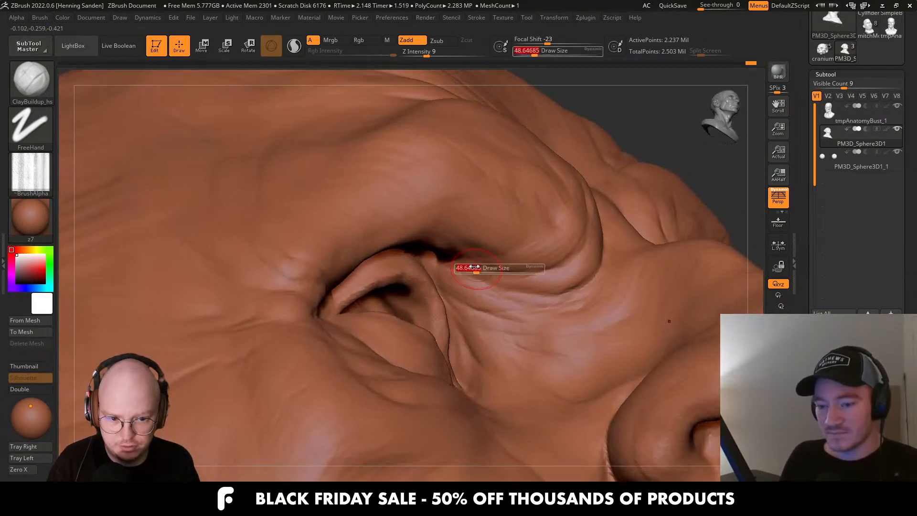
drag(474, 266, 471, 267)
mouse_move(463, 277)
right_down()
mouse_move(468, 268)
mouse_move(430, 256)
mouse_move(445, 265)
right_up()
key(shift)
key(s)
drag(445, 265, 448, 265)
drag(437, 266, 420, 251)
right_drag(418, 250, 407, 235)
shift+drag(378, 224, 393, 232)
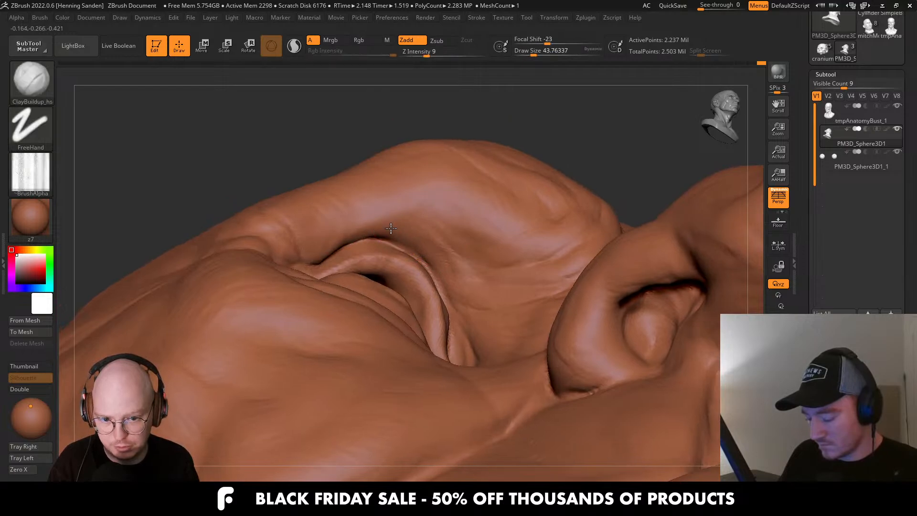
key(shift)
Stroke the skin folds beside the outer corner of the eye with ClayBuildup_hs.
right_drag(388, 218, 384, 231)
right_drag(307, 262, 292, 245)
right_drag(276, 201, 283, 187)
drag(282, 186, 275, 230)
right_drag(275, 229, 301, 251)
Set the draw size to about 20 and stroke fine creases across the bag under the eye.
key(s)
drag(301, 253, 234, 261)
mouse_move(306, 253)
right_down()
mouse_move(348, 240)
mouse_move(371, 281)
mouse_move(468, 284)
right_up()
drag(376, 273, 359, 277)
right_drag(367, 290, 377, 290)
Build up the eye bag folds from its outer to its inner end at draw sizes of about 27 to 39.
key(s)
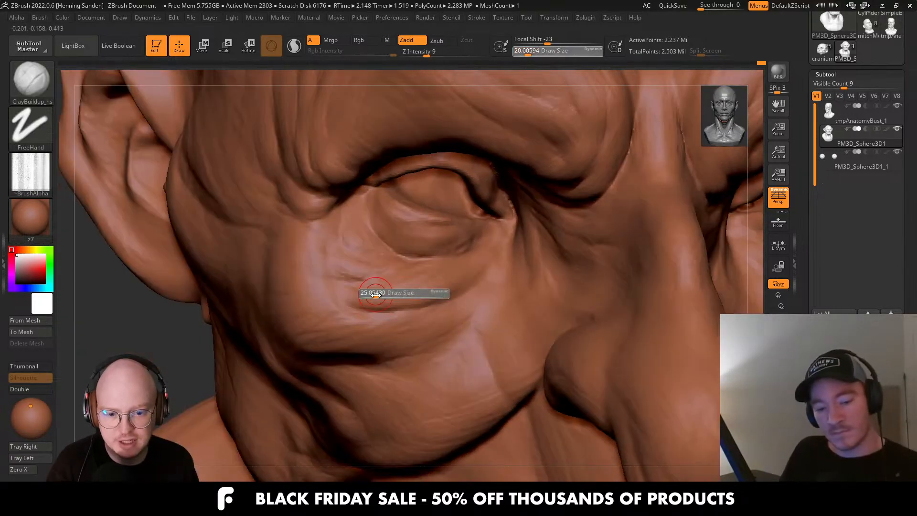
drag(377, 291, 360, 283)
key(s)
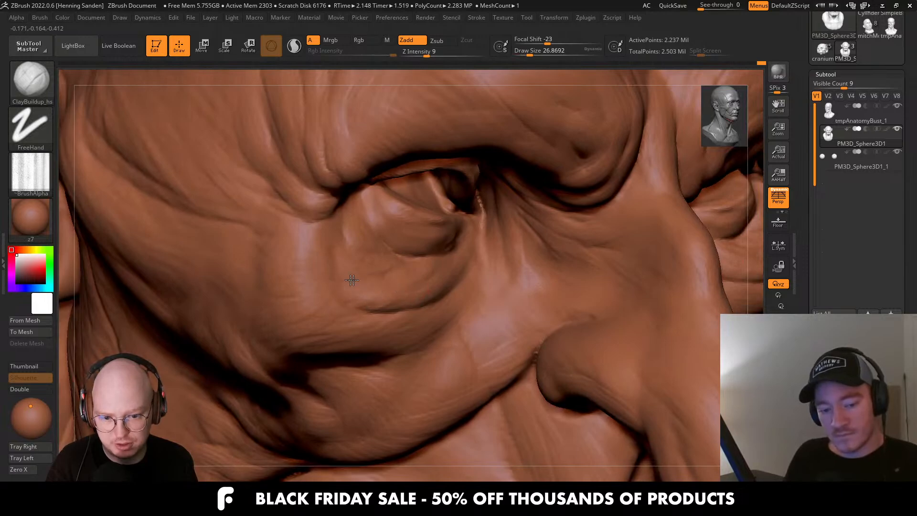
mouse_move(352, 279)
right_down()
mouse_move(396, 282)
mouse_move(356, 263)
right_up()
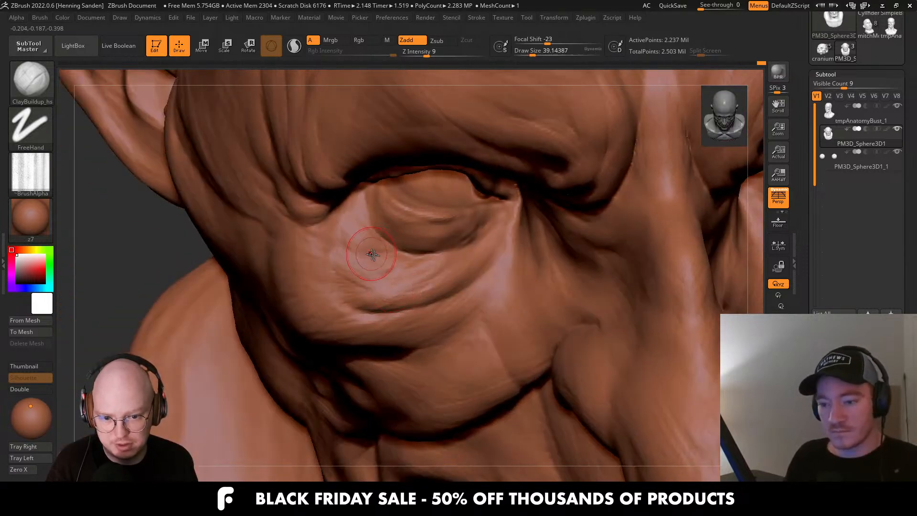
key(s)
right_drag(420, 267, 491, 223)
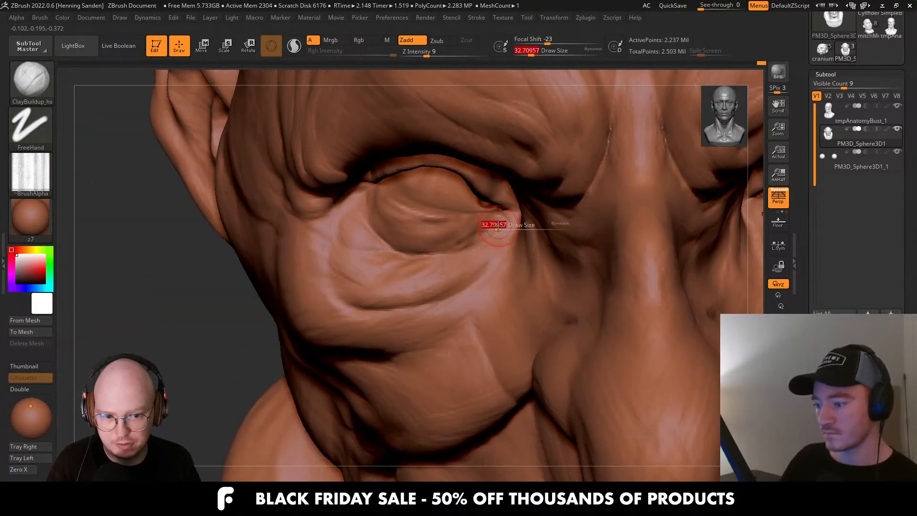
drag(472, 239, 475, 238)
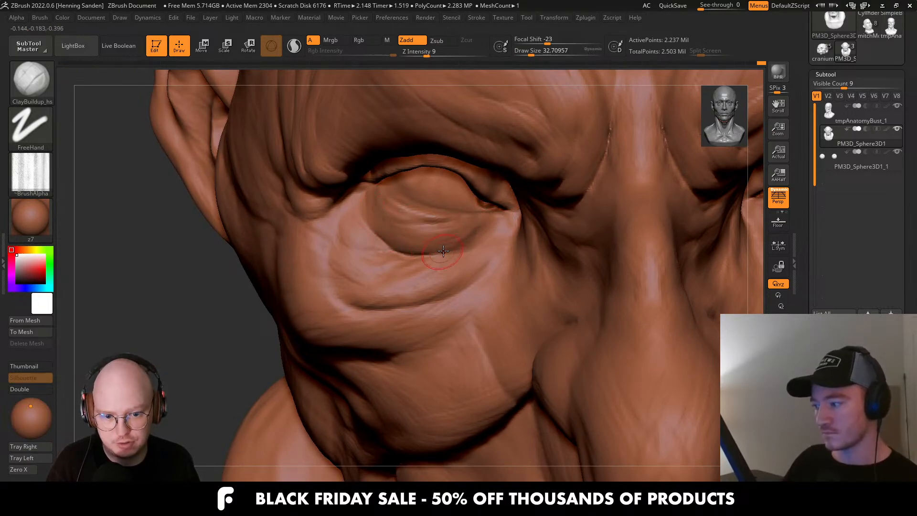
Refine the folds across the cheek and cheekbone with ClayBuildup_hs at draw sizes of about 39 to 51.
mouse_move(444, 251)
right_down()
mouse_move(463, 300)
mouse_move(444, 299)
mouse_move(442, 325)
right_up()
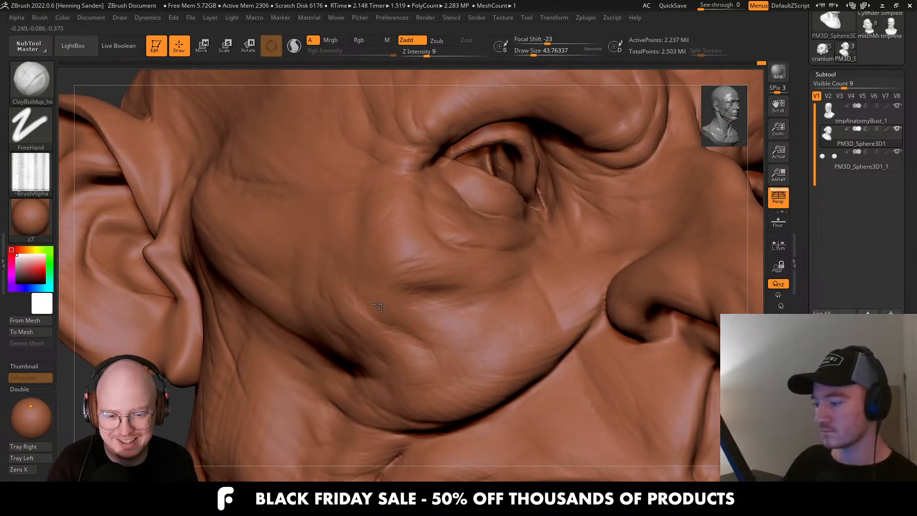
key(bracketleft)
key(bracketleft)
key(bracketleft)
mouse_move(369, 310)
right_down()
mouse_move(470, 300)
mouse_move(482, 289)
right_up()
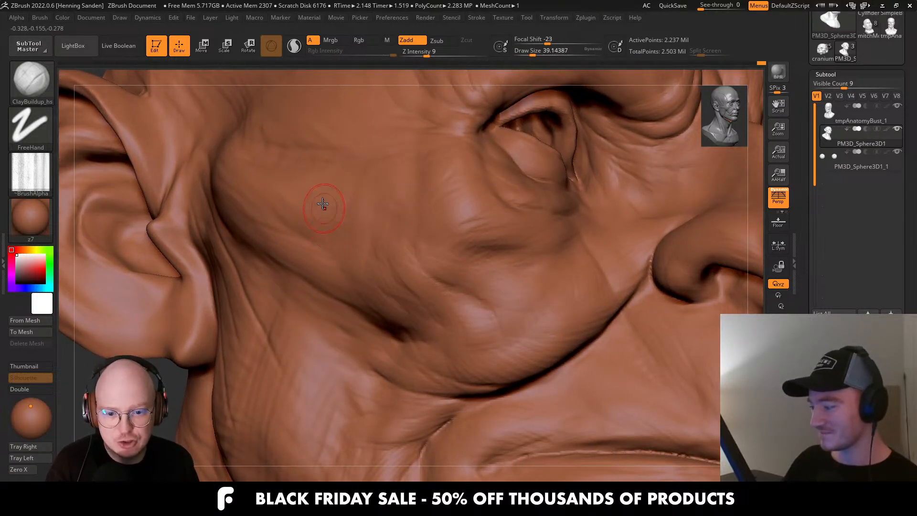
key(bracketright)
ctrl+right_drag(268, 242, 244, 245)
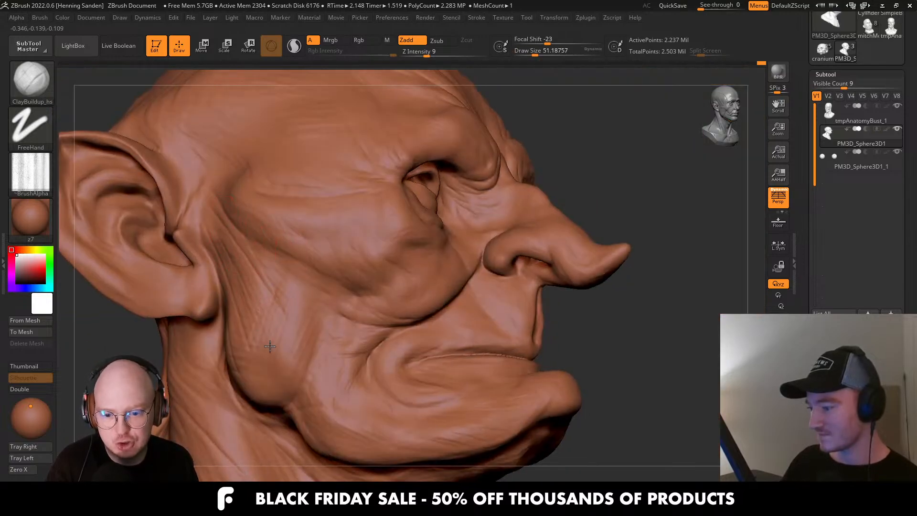
Stroke the hanging skin folds between the earlobe and the jowl at draw sizes of about 31 to 39.
key(s)
right_drag(246, 315, 239, 328)
drag(240, 327, 225, 329)
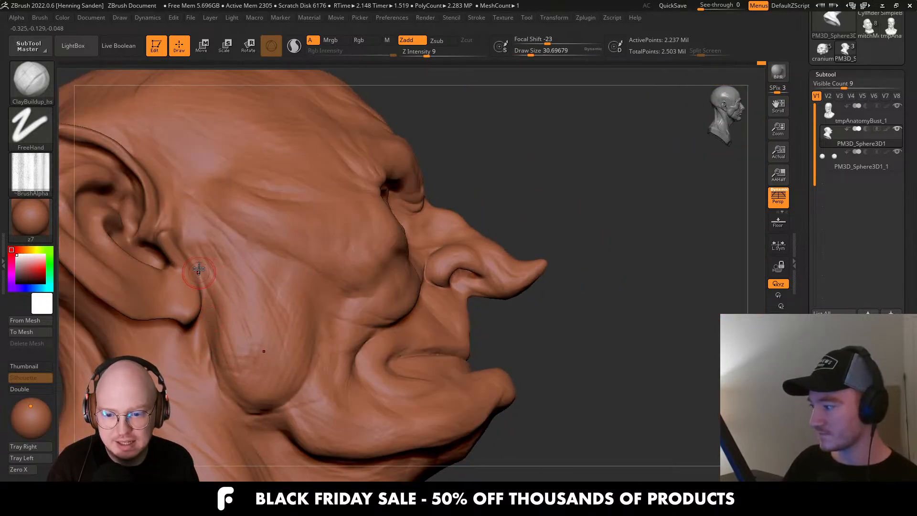
mouse_move(229, 363)
ctrl+right_down()
mouse_move(275, 305)
mouse_move(235, 283)
mouse_move(307, 337)
ctrl+right_up()
key(s)
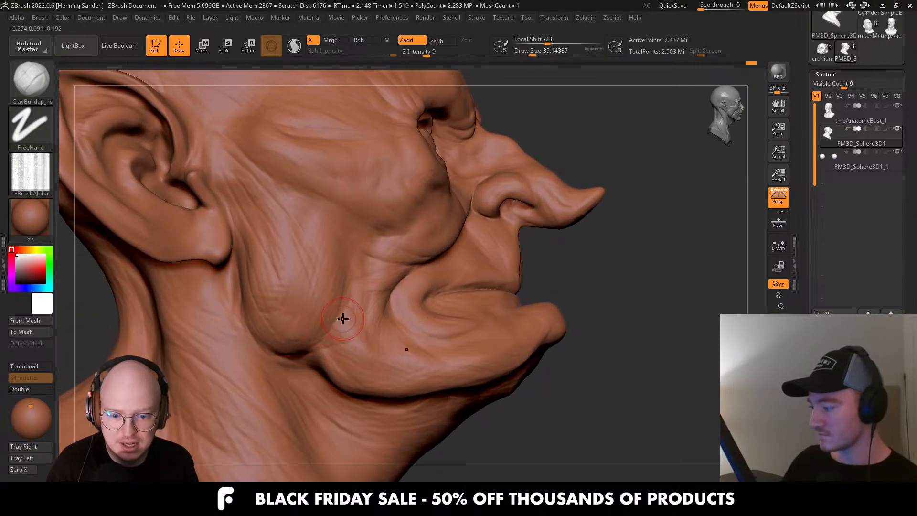
Refine the folds between the jowl and the chin at draw sizes of about 33 to 35.
key(s)
drag(313, 334, 309, 335)
mouse_move(311, 337)
right_down()
mouse_move(313, 358)
mouse_move(302, 360)
mouse_move(422, 381)
mouse_move(389, 358)
right_up()
key(s)
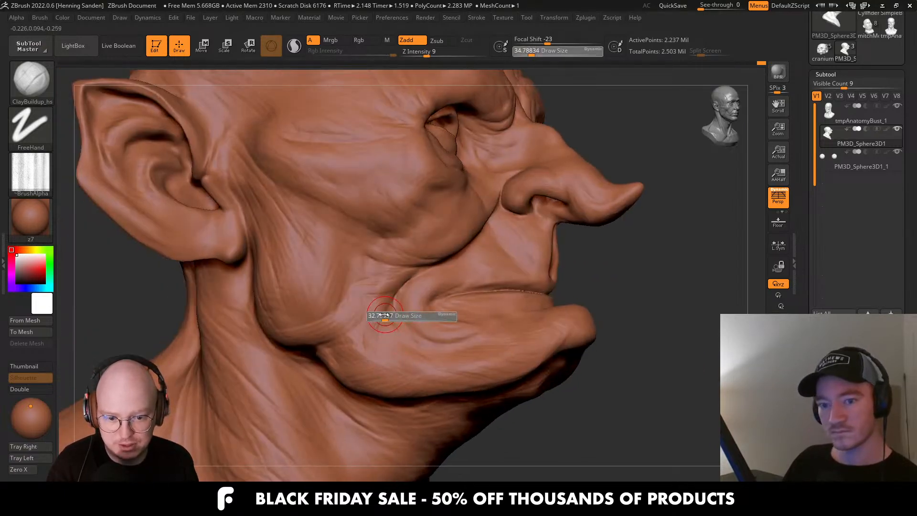
drag(389, 313, 385, 315)
right_drag(395, 321, 426, 366)
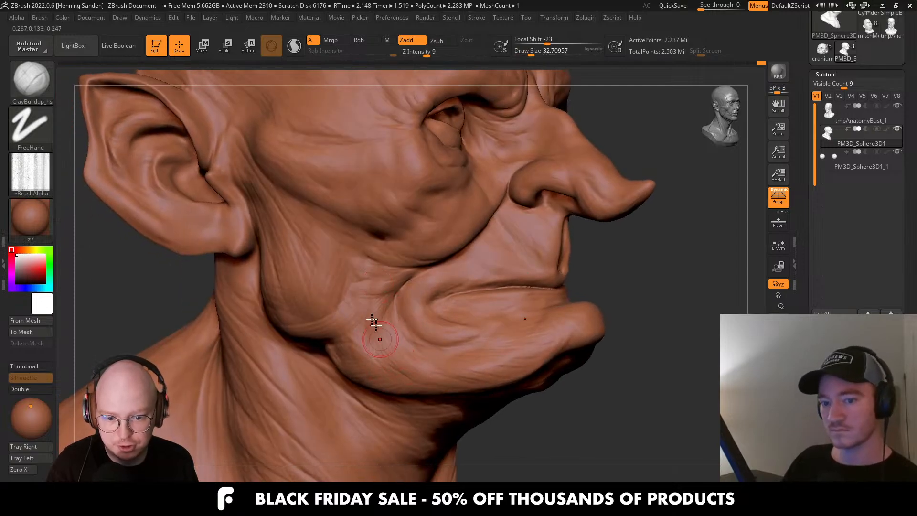
Build up the cheek folds running into the mouth corner at draw sizes of about 29 to 44.
mouse_move(374, 323)
right_down()
mouse_move(380, 351)
mouse_move(461, 317)
mouse_move(480, 346)
mouse_move(500, 336)
right_up()
mouse_move(457, 372)
right_down()
mouse_move(442, 358)
mouse_move(429, 259)
mouse_move(421, 265)
right_up()
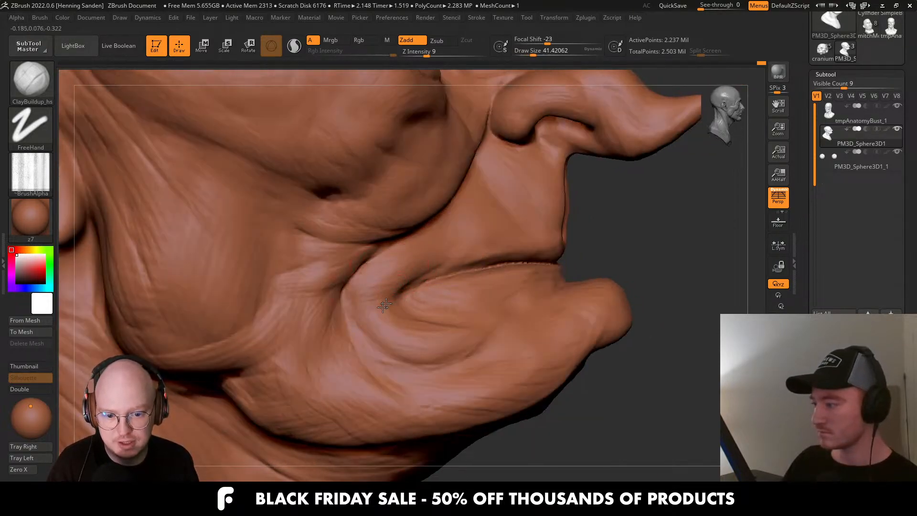
mouse_move(435, 320)
right_down()
mouse_move(430, 332)
mouse_move(447, 338)
mouse_move(374, 332)
right_up()
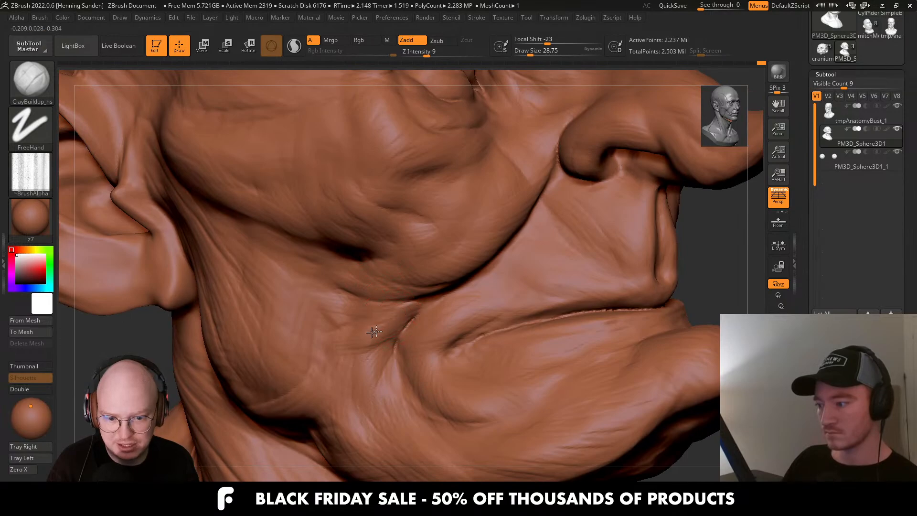
right_drag(358, 401, 354, 359)
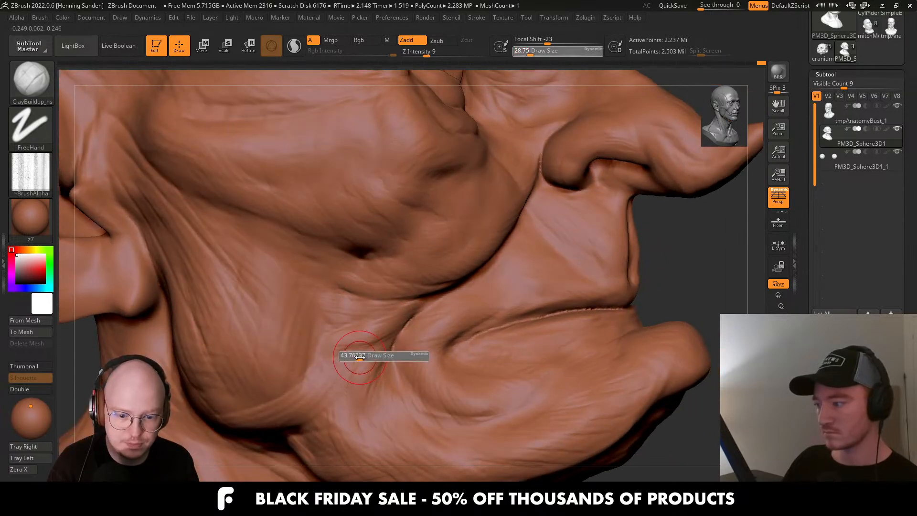
Add skin folds over the temple above the ear with ClayBuildup_hs at draw sizes of about 39 to 71.
mouse_move(311, 387)
right_down()
mouse_move(427, 340)
mouse_move(368, 309)
mouse_move(322, 312)
mouse_move(319, 331)
mouse_move(316, 277)
right_up()
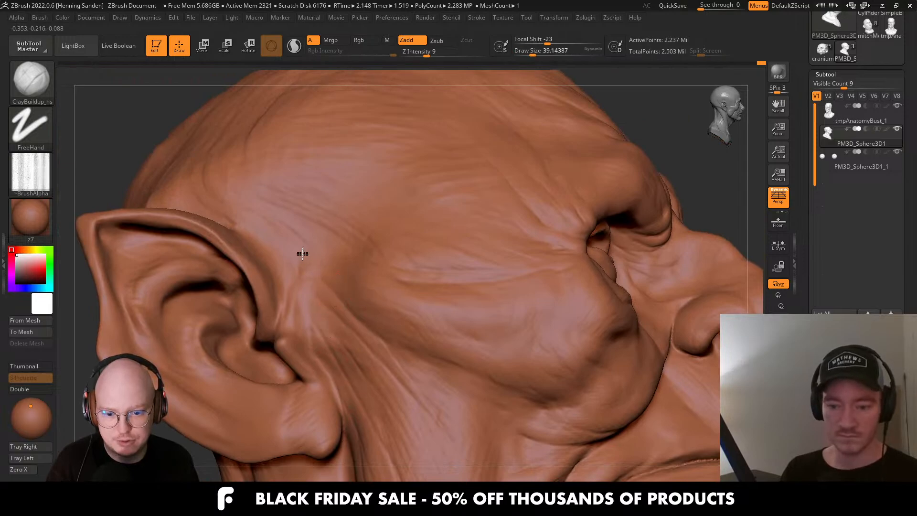
mouse_move(288, 193)
right_down()
mouse_move(389, 248)
mouse_move(349, 250)
mouse_move(392, 235)
right_up()
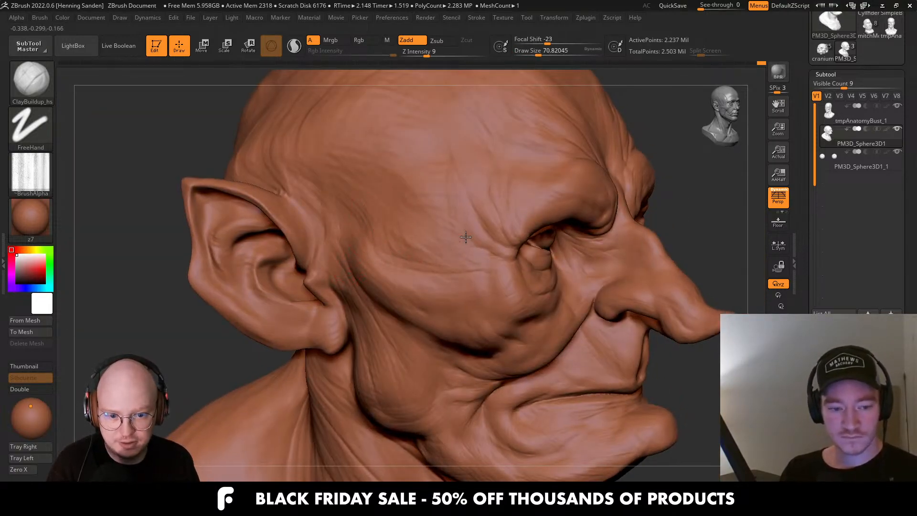
right_drag(409, 201, 459, 229)
Turn to the opposite side of the face and set the draw size to about 23 for the lower cheek folds.
mouse_move(526, 230)
alt+right_down()
mouse_move(491, 230)
mouse_move(471, 310)
alt+right_up()
mouse_move(540, 316)
right_down()
mouse_move(486, 332)
mouse_move(490, 350)
right_up()
key(s)
drag(528, 307, 504, 307)
mouse_move(506, 299)
alt+right_down()
mouse_move(516, 272)
mouse_move(520, 305)
alt+right_up()
key(s)
key(s)
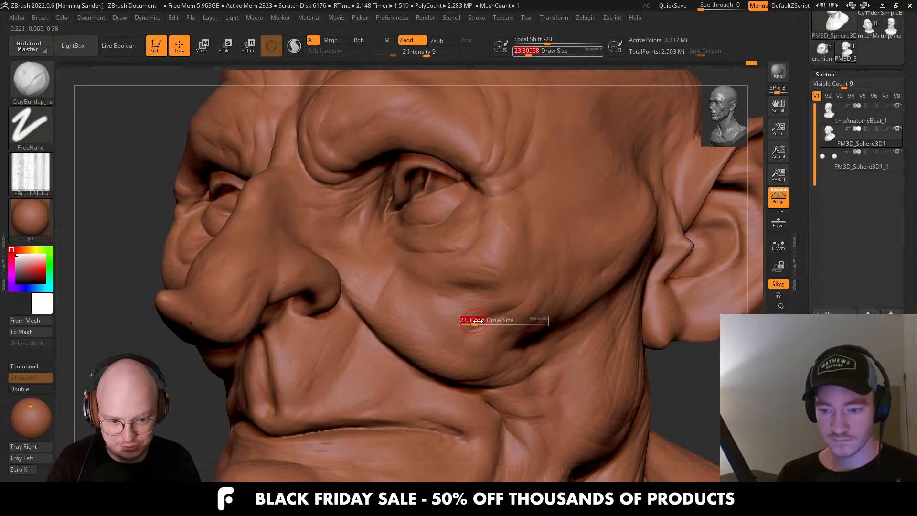
click(480, 321)
Set the draw size to about 25 and stroke the skin of the upper lip between the philtrum and the cheek fold.
right_drag(470, 330, 488, 348)
mouse_move(413, 333)
right_down()
mouse_move(428, 329)
mouse_move(418, 325)
right_up()
key(s)
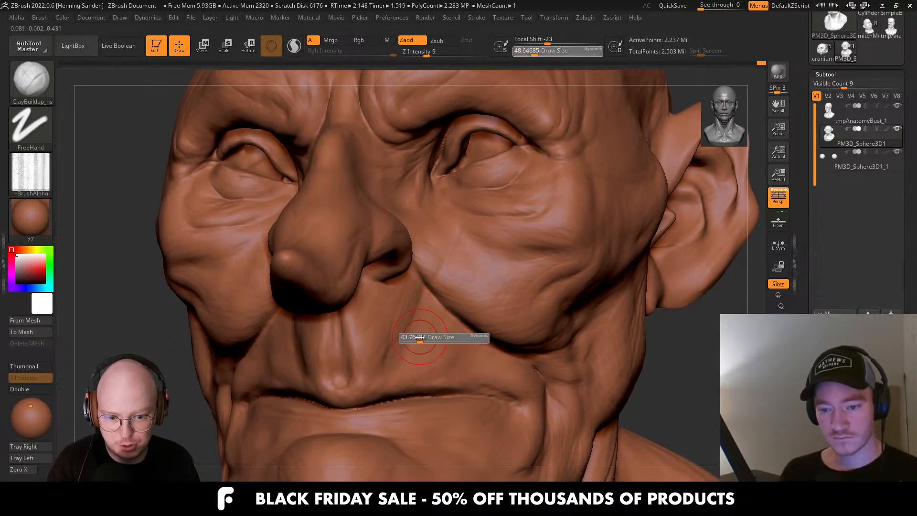
click(415, 340)
drag(423, 343, 416, 348)
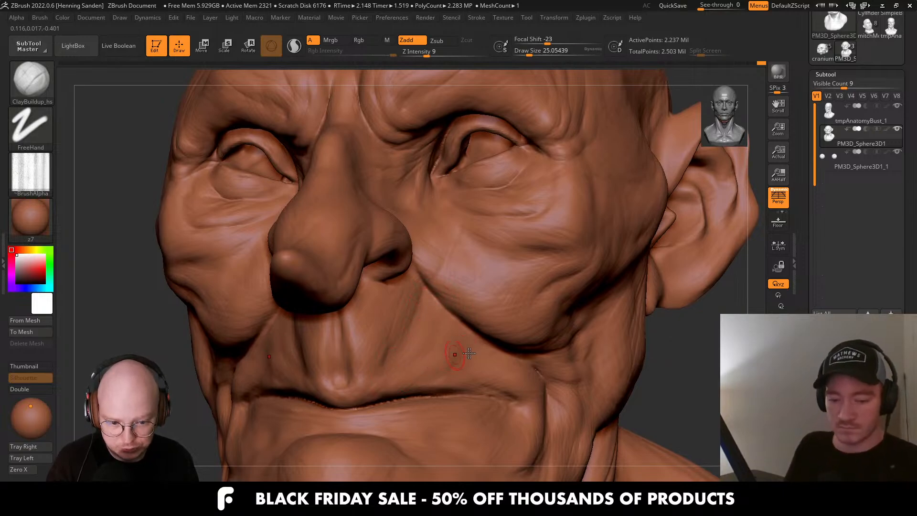
Refine the fold around the mouth corner with ClayBuildup_hs at draw sizes of about 23 to 33.
right_drag(507, 370, 549, 384)
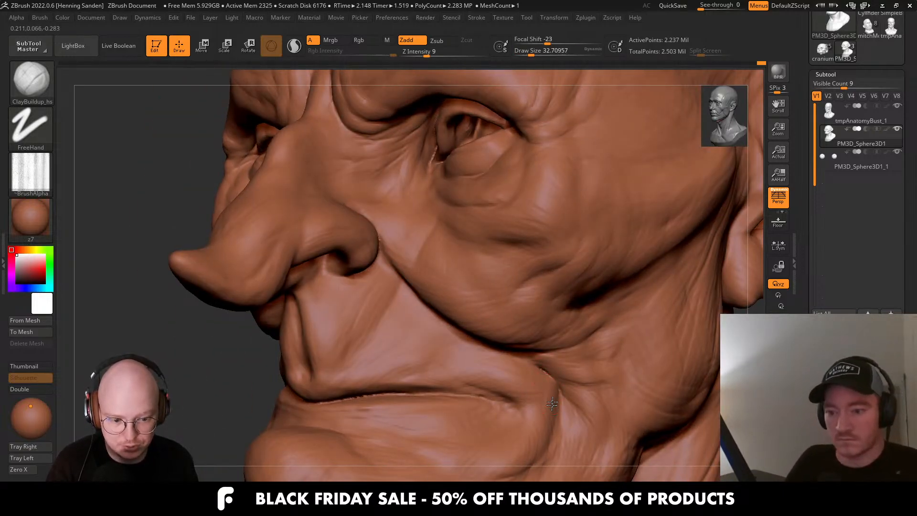
key(s)
click(530, 403)
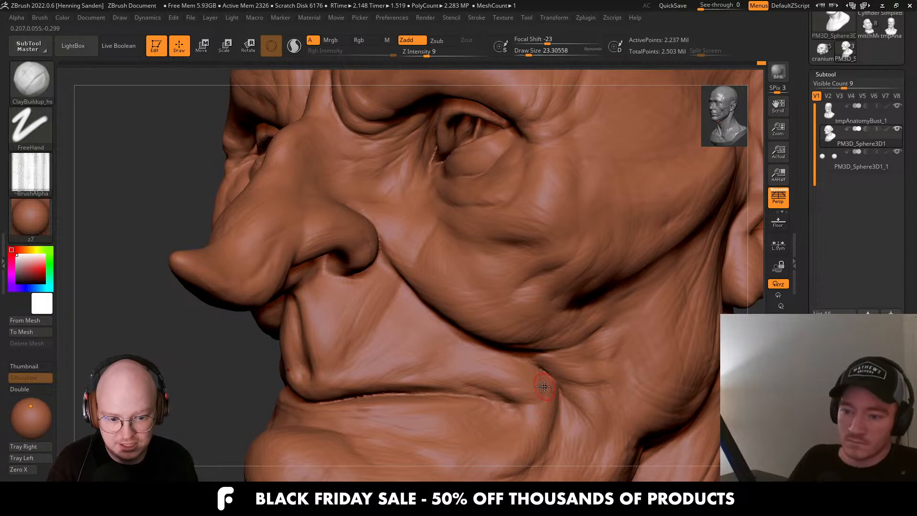
Add broader volume to the upper lip area below the nostril at draw sizes of about 35 to 51.
mouse_move(479, 383)
right_down()
mouse_move(518, 360)
mouse_move(537, 334)
mouse_move(523, 311)
mouse_move(554, 305)
right_up()
key(s)
click(537, 268)
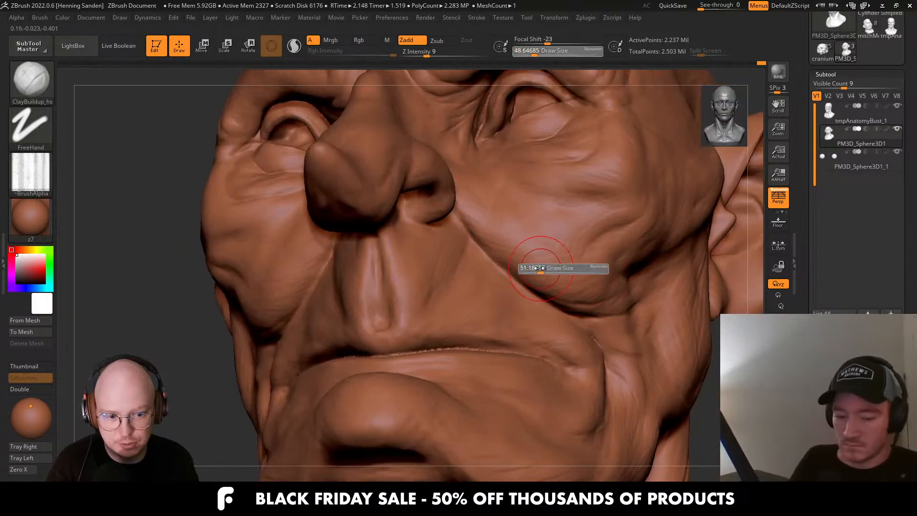
mouse_move(568, 265)
right_down()
mouse_move(582, 260)
mouse_move(484, 302)
mouse_move(449, 287)
right_up()
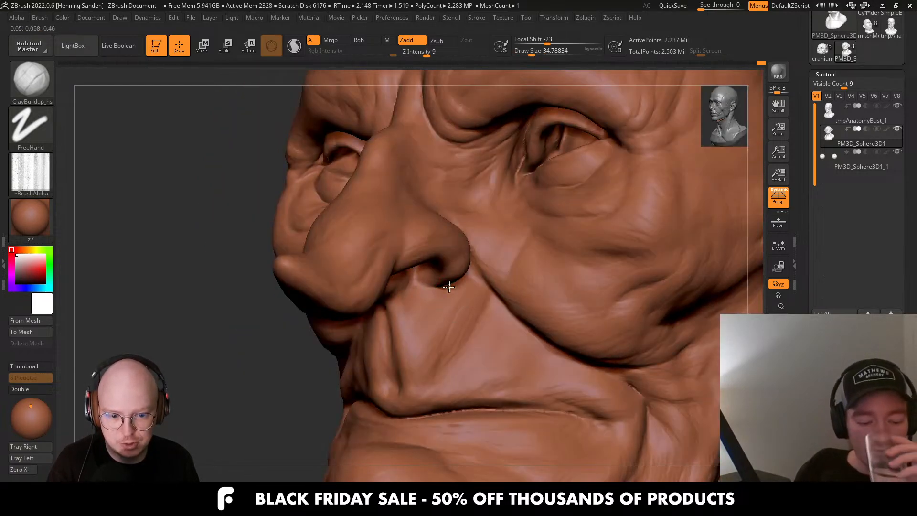
Set the draw size to about 20 and stroke fine creases along the upper lip edge beside the philtrum.
key(s)
mouse_move(405, 324)
right_down()
mouse_move(418, 317)
mouse_move(403, 323)
mouse_move(432, 349)
right_up()
click(420, 313)
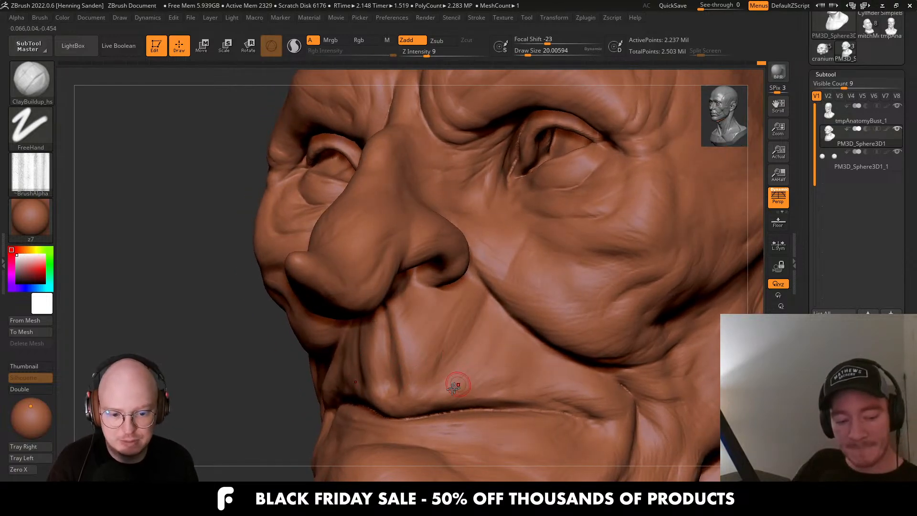
mouse_move(462, 401)
alt+right_down()
mouse_move(459, 351)
mouse_move(431, 355)
alt+right_up()
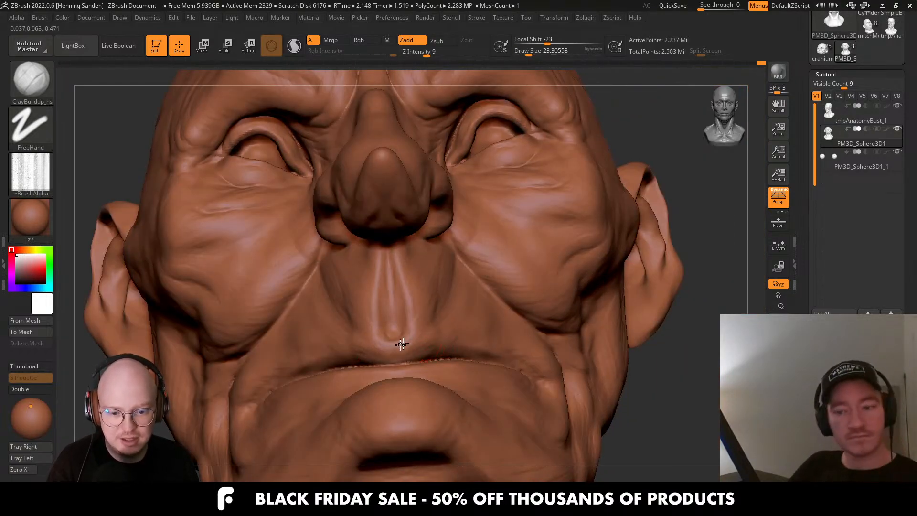
Stroke the skin below the mouth corner with ClayBuildup_hs at draw sizes of about 23 to 37.
key(s)
mouse_move(500, 353)
right_down()
mouse_move(484, 354)
mouse_move(496, 346)
mouse_move(518, 379)
right_up()
click(485, 355)
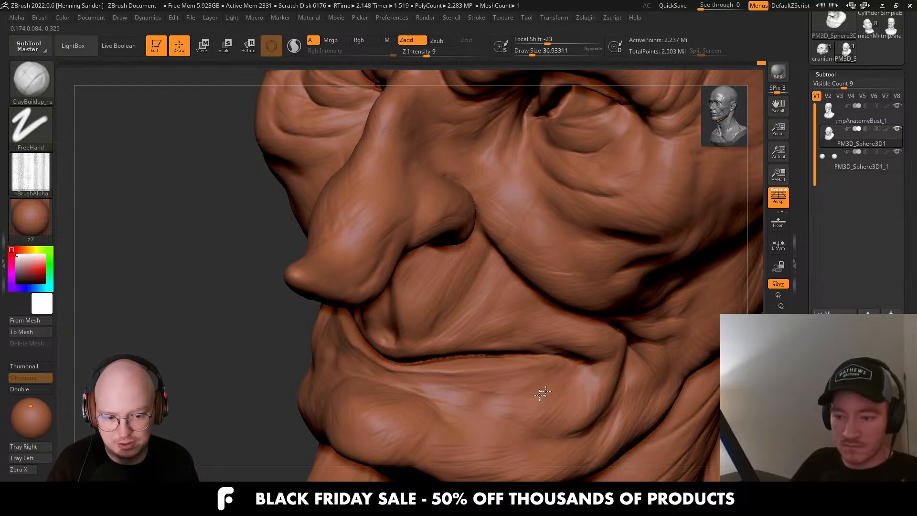
right_drag(542, 402, 583, 411)
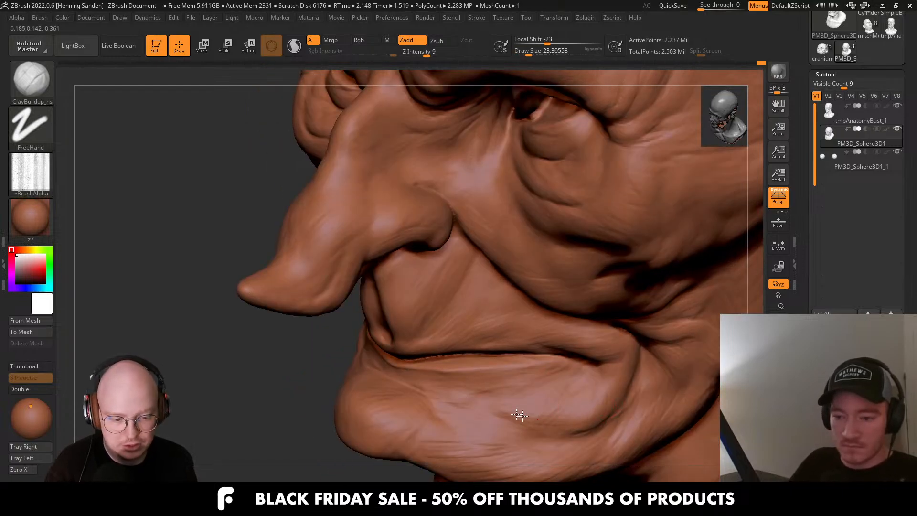
Build up the skin between the lower lip, chin and jaw fold at draw sizes of about 22 to 44.
key(s)
click(416, 398)
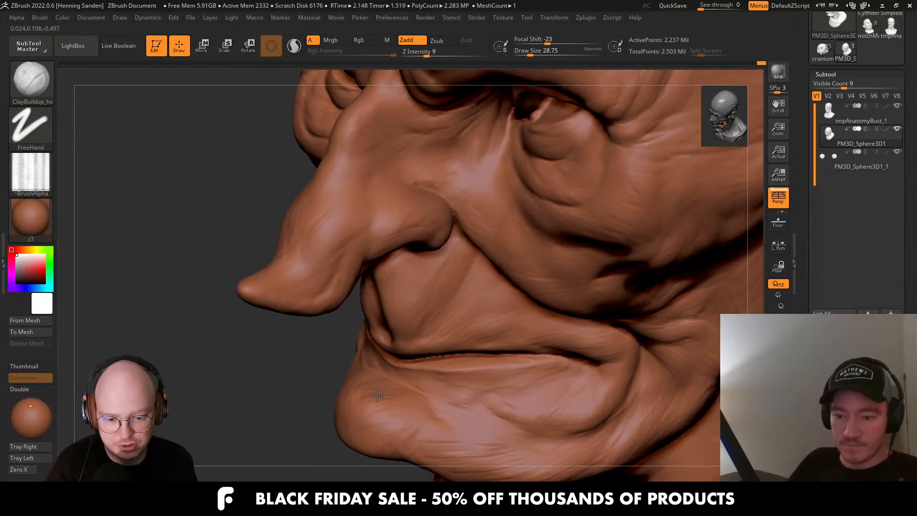
key(s)
click(403, 393)
right_drag(430, 420, 448, 344)
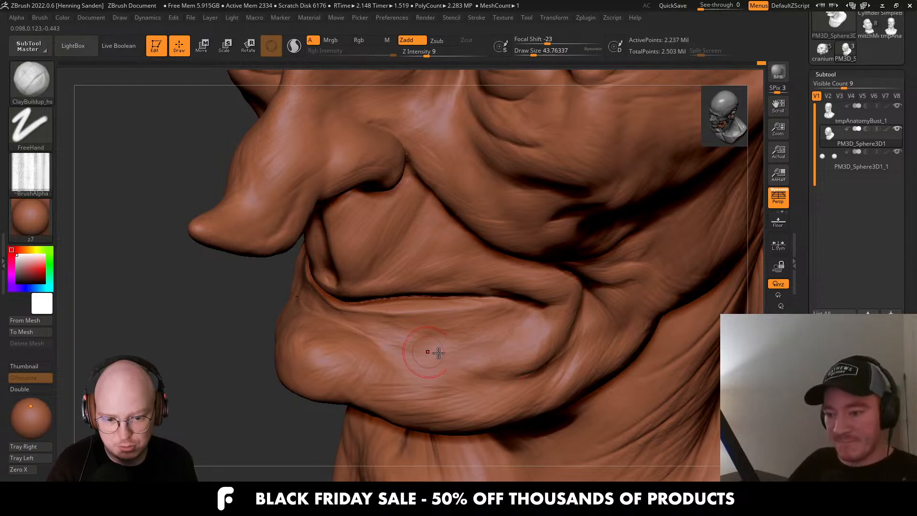
right_drag(433, 353, 485, 394)
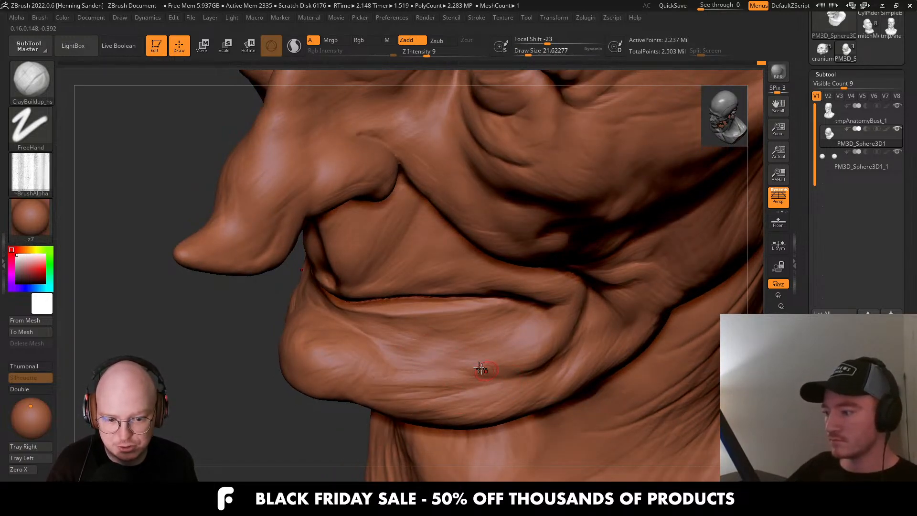
Add broad skin strokes across the cheek below the eye at draw sizes of about 41 to 51.
key(f)
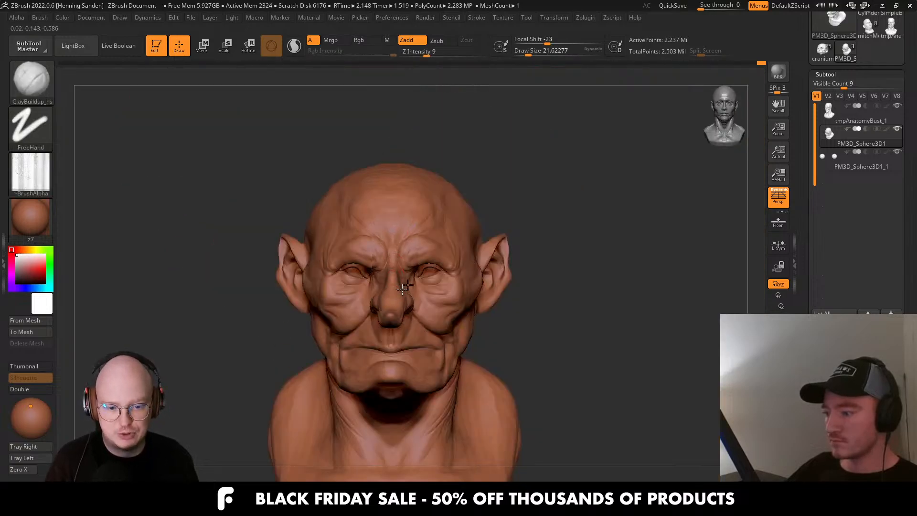
mouse_move(406, 287)
ctrl+right_down()
mouse_move(534, 352)
mouse_move(556, 319)
ctrl+right_up()
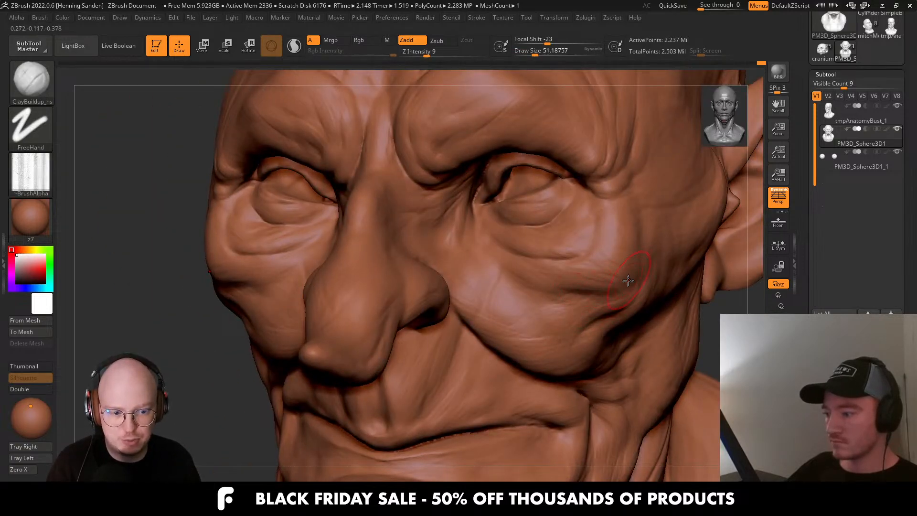
drag(621, 282, 543, 300)
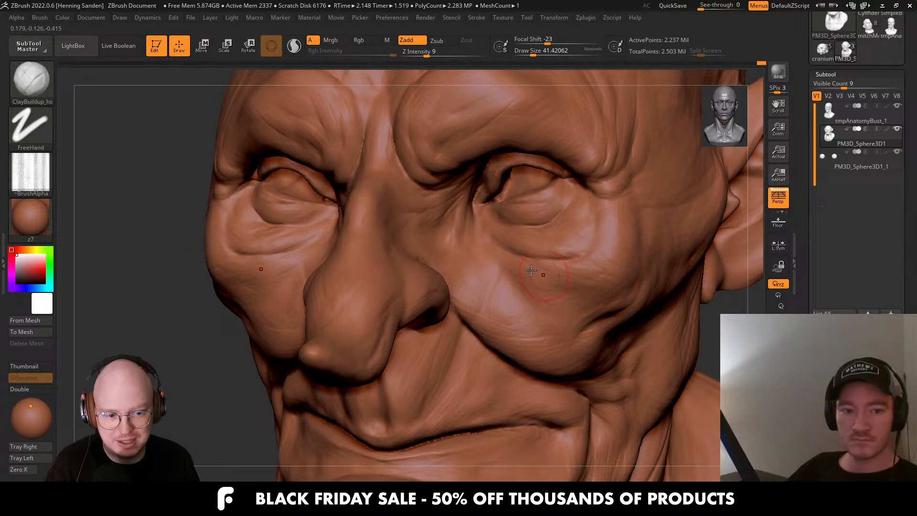
mouse_move(588, 282)
right_down()
mouse_move(635, 260)
mouse_move(628, 291)
mouse_move(610, 280)
mouse_move(618, 262)
mouse_move(581, 278)
right_up()
Set the draw size to about 22 and stroke fine wrinkles along the eye bag and upper cheek.
ctrl+right_drag(580, 277, 631, 308)
key(s)
drag(632, 309, 626, 308)
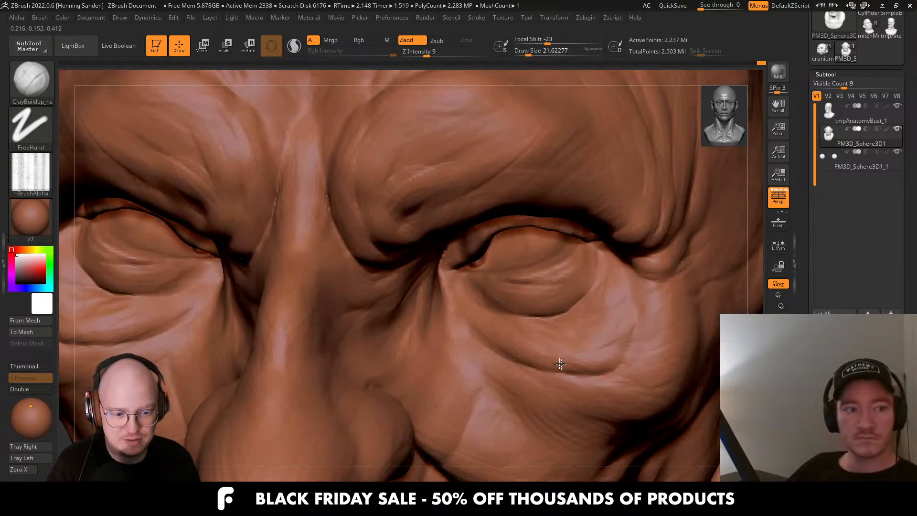
Set the draw size to about 71 and build up the skin between the nose bridge and the inner eye corner.
mouse_move(432, 327)
ctrl+right_down()
mouse_move(487, 272)
mouse_move(535, 266)
ctrl+right_up()
key(s)
drag(535, 267, 545, 267)
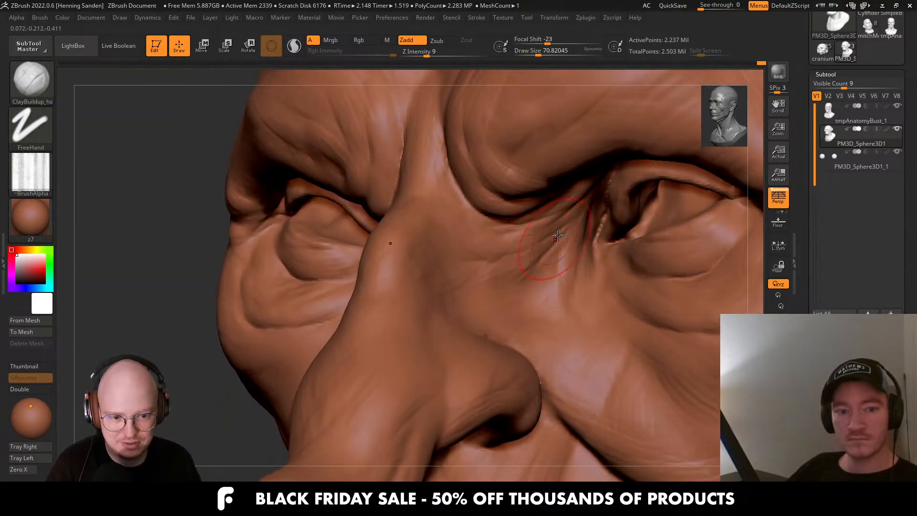
drag(520, 234, 482, 254)
Set the draw size to about 39 and stroke the base of the neck where the tendons meet the collarbones.
ctrl+right_drag(483, 253, 447, 190)
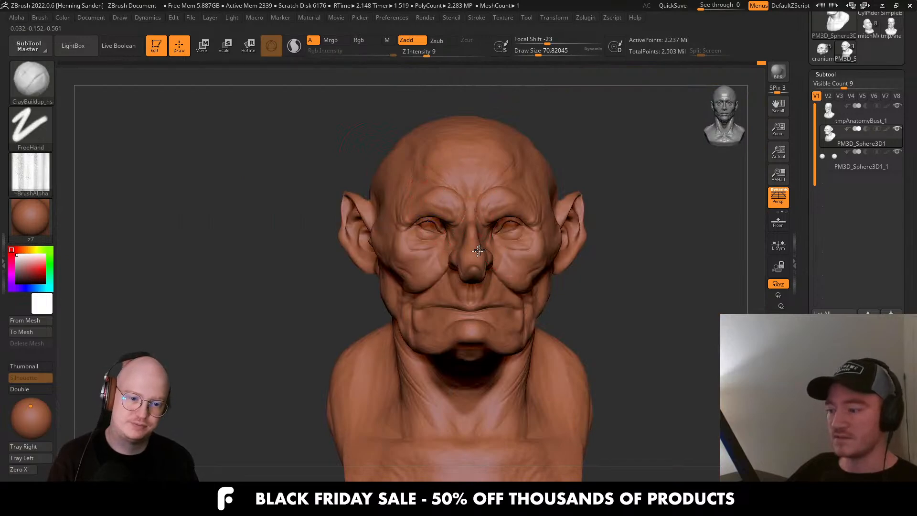
mouse_move(472, 252)
right_down()
mouse_move(505, 264)
mouse_move(511, 215)
right_up()
right_drag(522, 282, 556, 277)
ctrl+right_drag(520, 268, 524, 377)
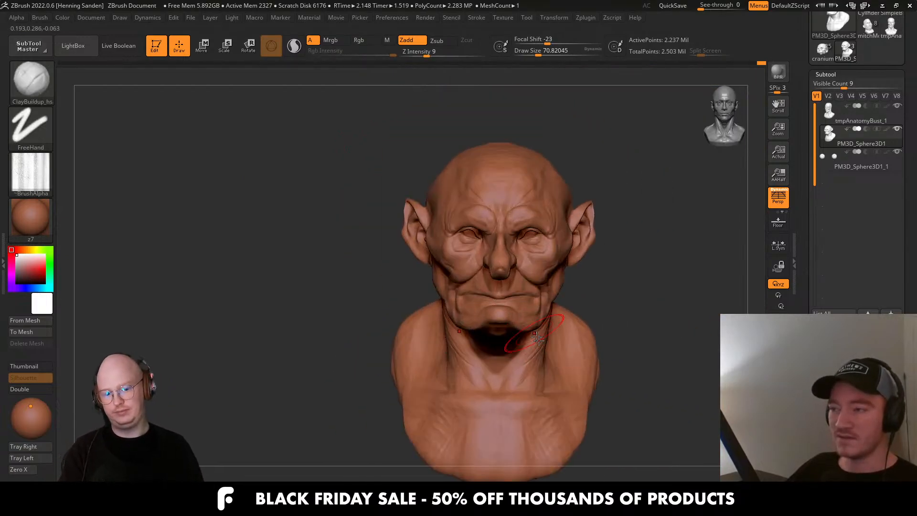
mouse_move(519, 346)
alt+right_down()
mouse_move(512, 305)
mouse_move(498, 358)
alt+right_up()
key(s)
drag(475, 392, 470, 392)
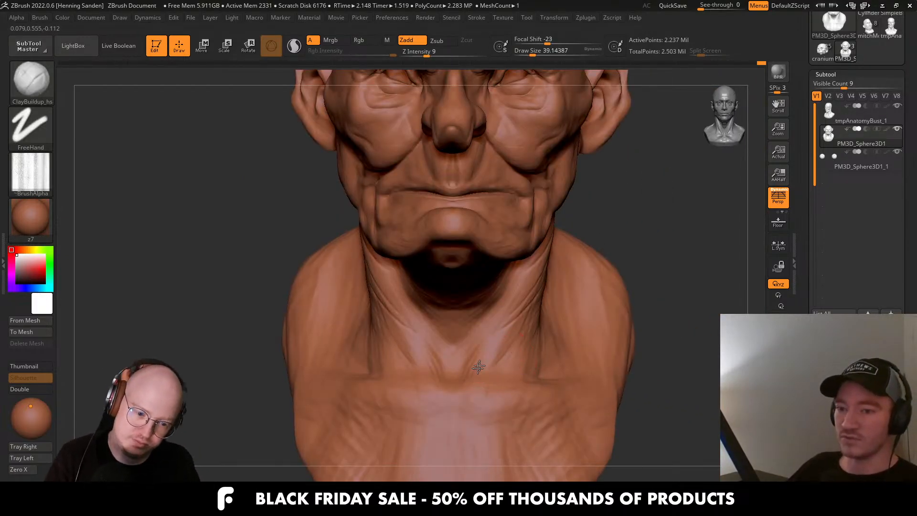
right_drag(478, 371, 463, 383)
drag(487, 361, 465, 399)
Set the draw size to about 56 and add broader strokes over the throat pit and inner collarbone.
right_drag(449, 392, 473, 391)
key(s)
drag(472, 391, 476, 391)
mouse_move(465, 391)
mouse_down()
mouse_move(442, 406)
mouse_move(425, 386)
mouse_up()
right_drag(421, 389, 447, 391)
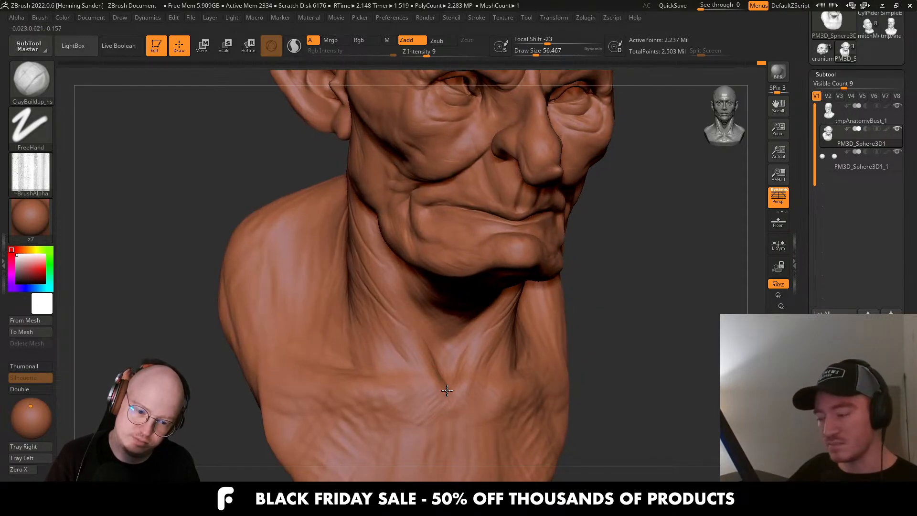
Set the draw size to about 29 and stroke skin folds up the side of the neck toward the jaw.
right_drag(390, 345, 445, 329)
key(s)
drag(436, 331, 431, 332)
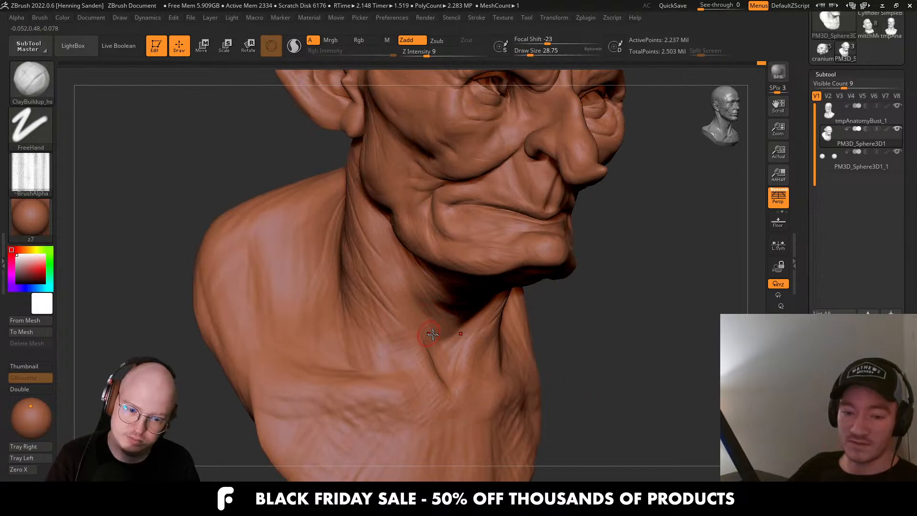
right_drag(432, 333, 378, 323)
drag(422, 335, 390, 297)
right_drag(389, 297, 392, 270)
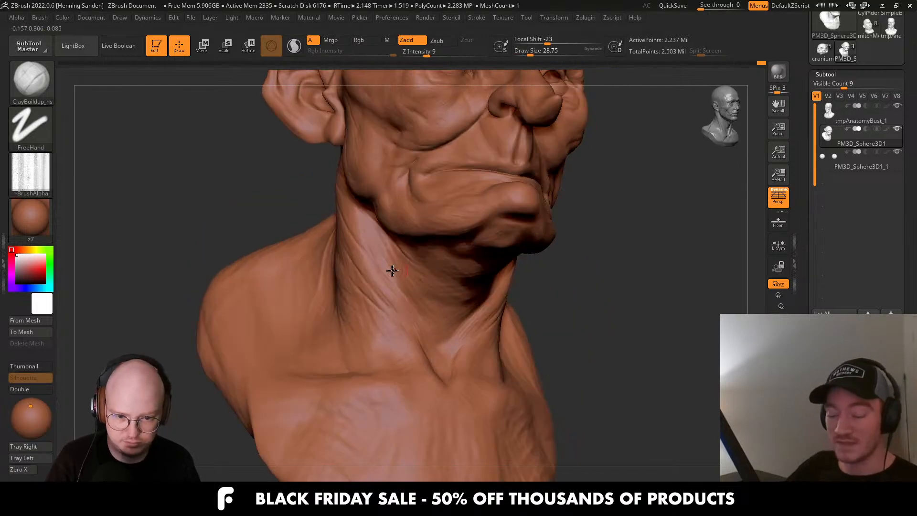
Sculpt skin creases across the upper throat and the underside of the jaw.
right_drag(358, 226, 354, 212)
right_drag(330, 173, 330, 188)
mouse_move(344, 248)
right_down()
mouse_move(504, 281)
mouse_move(504, 258)
mouse_move(464, 246)
right_up()
key(s)
drag(464, 245, 401, 256)
mouse_move(432, 234)
right_down()
mouse_move(436, 246)
mouse_move(466, 241)
right_up()
mouse_move(519, 264)
mouse_down()
mouse_move(491, 243)
mouse_move(432, 256)
mouse_move(423, 226)
mouse_up()
Set the draw size to about 49 and build up the loose skin directly under the chin.
key(s)
drag(373, 171, 376, 171)
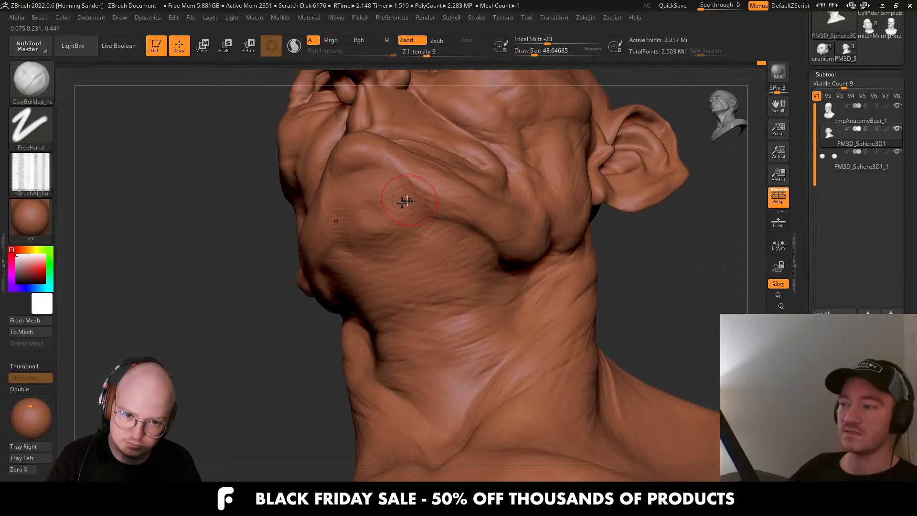
mouse_move(405, 201)
mouse_down()
mouse_move(370, 256)
mouse_move(406, 269)
mouse_up()
right_drag(405, 269, 424, 292)
drag(428, 249, 373, 242)
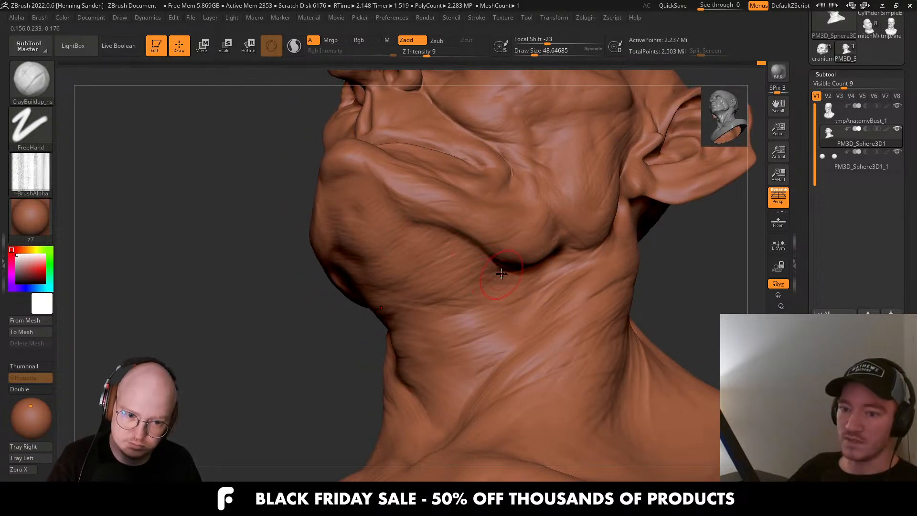
Set the draw size to about 29 and stroke finer creases under the chin along the jaw fold.
right_drag(514, 268, 507, 258)
key(s)
drag(508, 257, 505, 258)
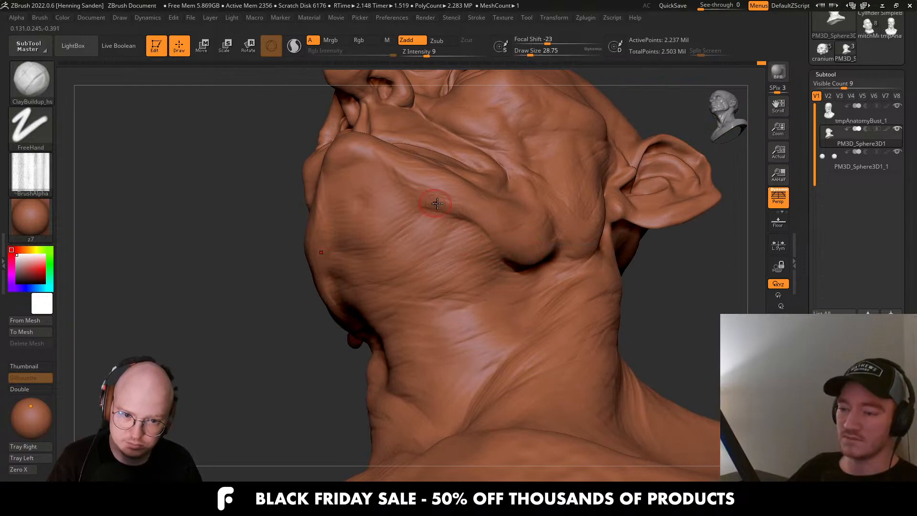
right_drag(396, 172, 478, 211)
key(s)
drag(478, 211, 474, 210)
Set the draw size to about 41 and stroke the side of the chin and the jaw edge below the mouth corner.
mouse_move(416, 197)
right_down()
mouse_move(414, 186)
mouse_move(477, 189)
mouse_move(491, 245)
mouse_move(487, 225)
right_up()
mouse_move(488, 225)
ctrl+right_down()
mouse_move(488, 291)
mouse_move(528, 242)
ctrl+right_up()
key(s)
drag(528, 242, 531, 241)
mouse_move(473, 230)
alt+right_down()
mouse_move(536, 313)
mouse_move(558, 323)
alt+right_up()
key(s)
drag(558, 324, 567, 324)
right_drag(508, 334, 555, 333)
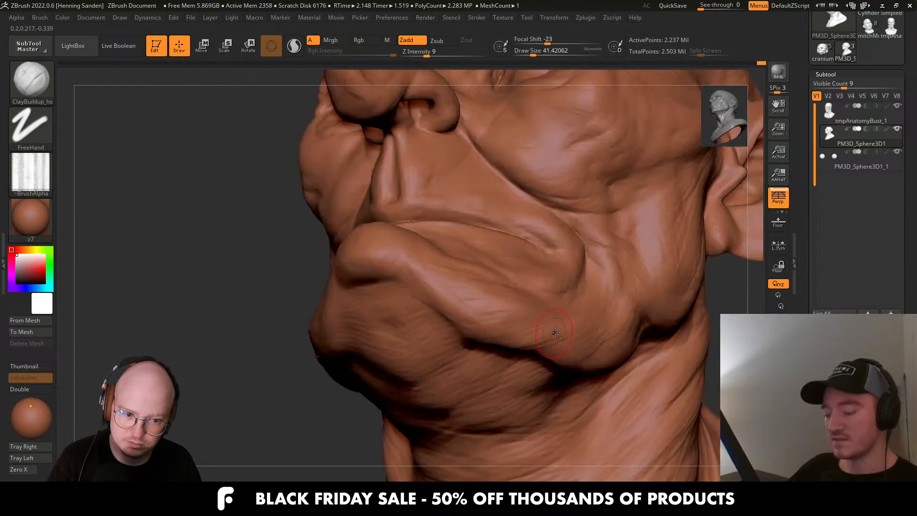
Refine the fold between the chin and the jowl at draw sizes of about 35 to 41.
right_drag(505, 356, 531, 354)
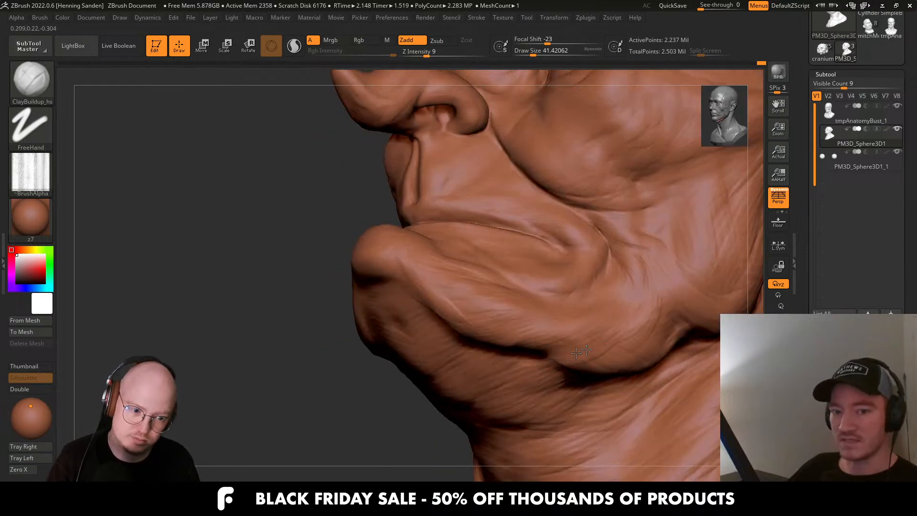
right_drag(498, 326, 535, 337)
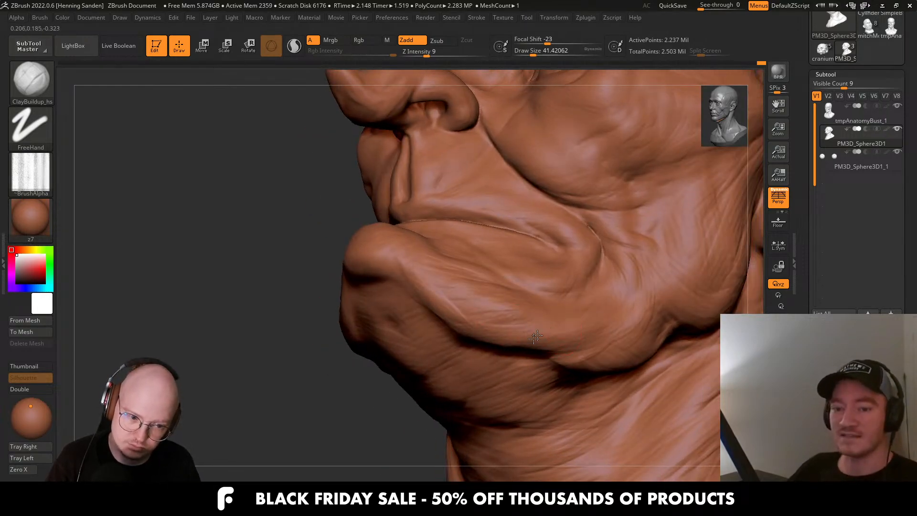
drag(529, 327, 470, 332)
mouse_move(466, 300)
right_down()
mouse_move(383, 266)
mouse_move(415, 277)
right_up()
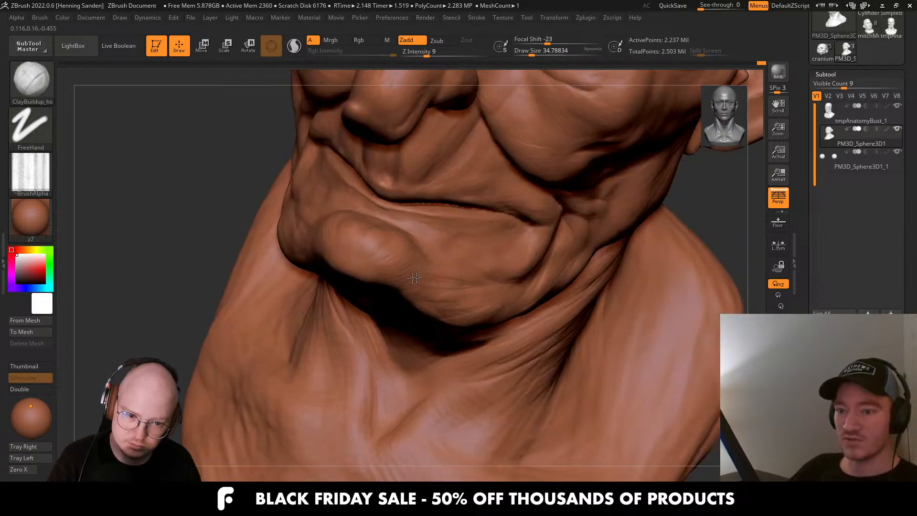
Set the draw size to about 23 and stroke fine creases between the lower lip and the jawline.
mouse_move(496, 296)
right_down()
mouse_move(492, 266)
mouse_move(544, 262)
right_up()
key(s)
click(512, 256)
right_drag(482, 262, 593, 274)
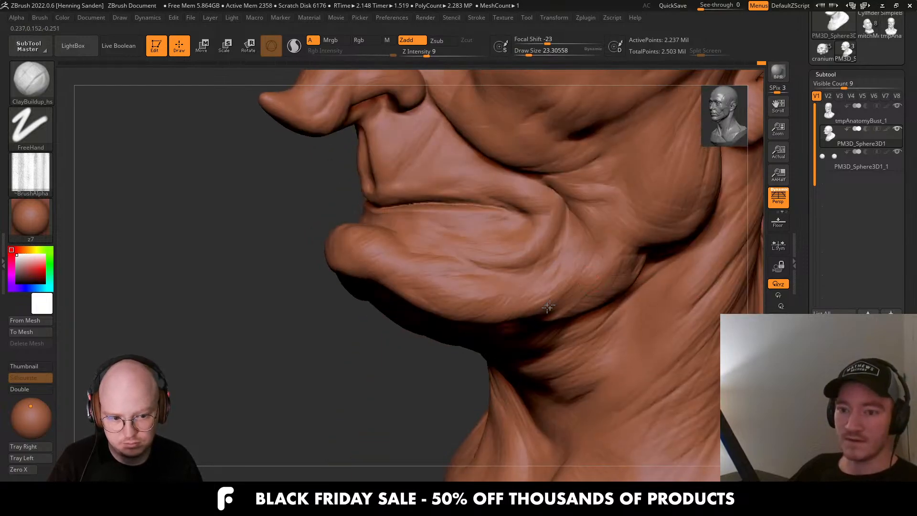
Layer creases under the jaw edge between chin and jowl at draw sizes of about 35 to 49.
mouse_move(508, 318)
right_down()
mouse_move(589, 260)
mouse_move(572, 314)
right_up()
drag(549, 343, 500, 359)
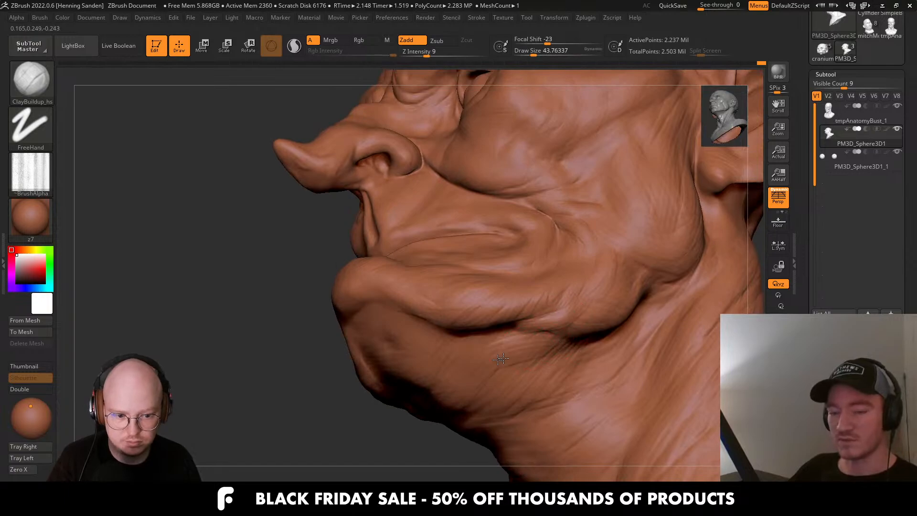
alt+right_drag(486, 361, 527, 322)
key(s)
click(607, 322)
mouse_move(598, 317)
mouse_down()
mouse_move(568, 331)
mouse_move(584, 326)
mouse_up()
key(s)
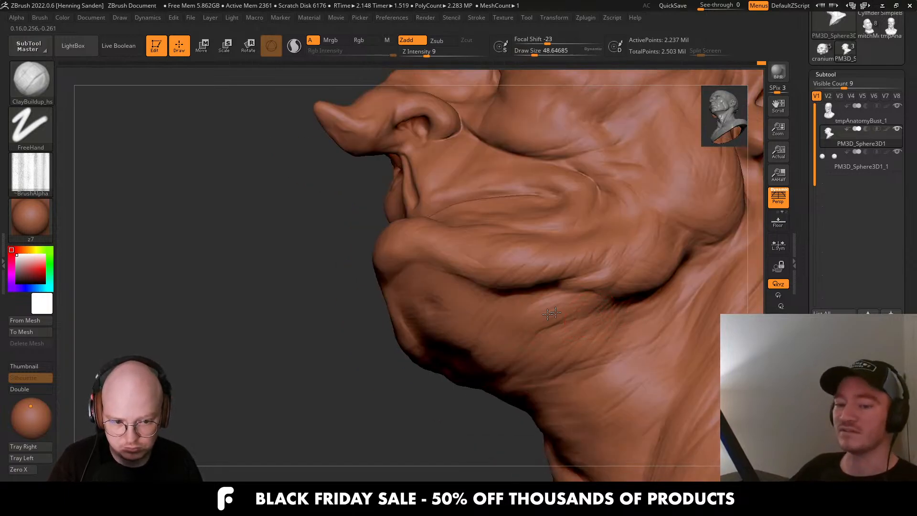
key(s)
drag(518, 308, 520, 308)
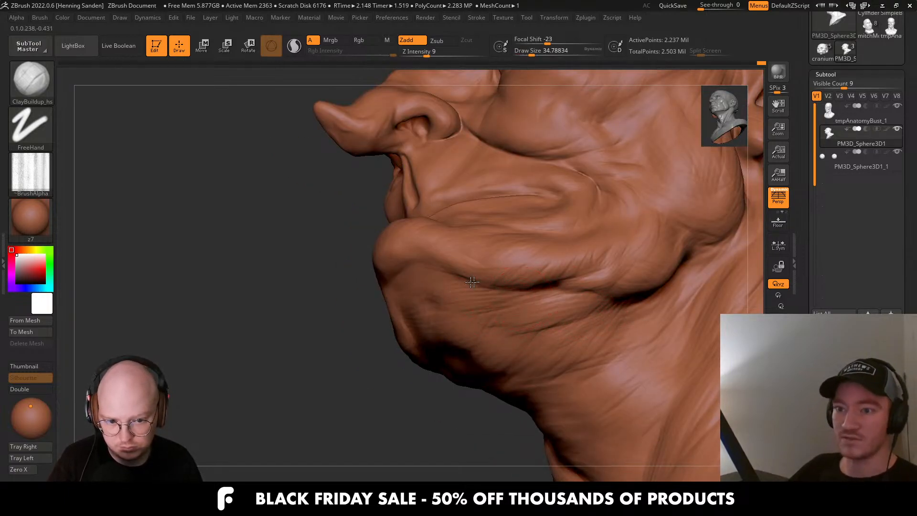
Pull the nose farther forward in profile with the Move brush at draw sizes of about 132 to 192.
ctrl+right_drag(449, 285, 490, 316)
alt+right_drag(479, 241, 509, 342)
right_drag(508, 341, 485, 261)
key(b)
key(m)
key(v)
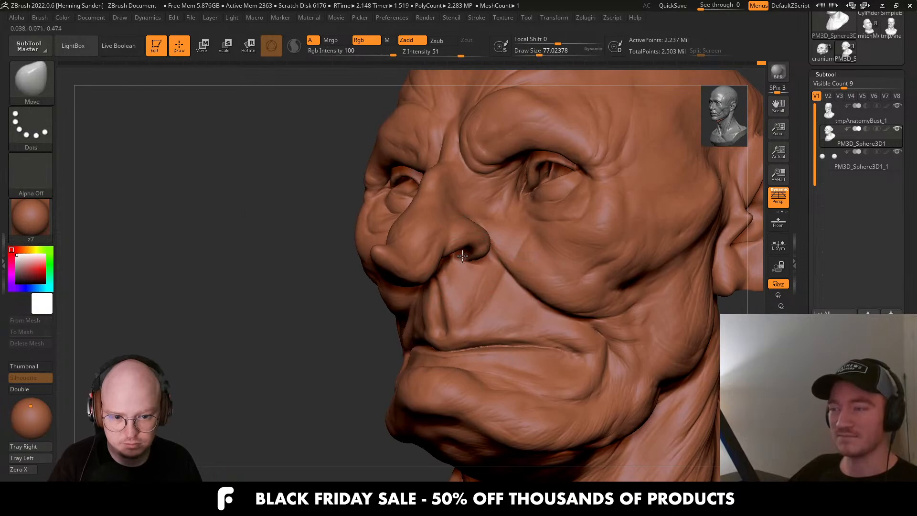
mouse_move(440, 260)
right_down()
mouse_move(432, 260)
mouse_move(425, 210)
mouse_move(409, 265)
right_up()
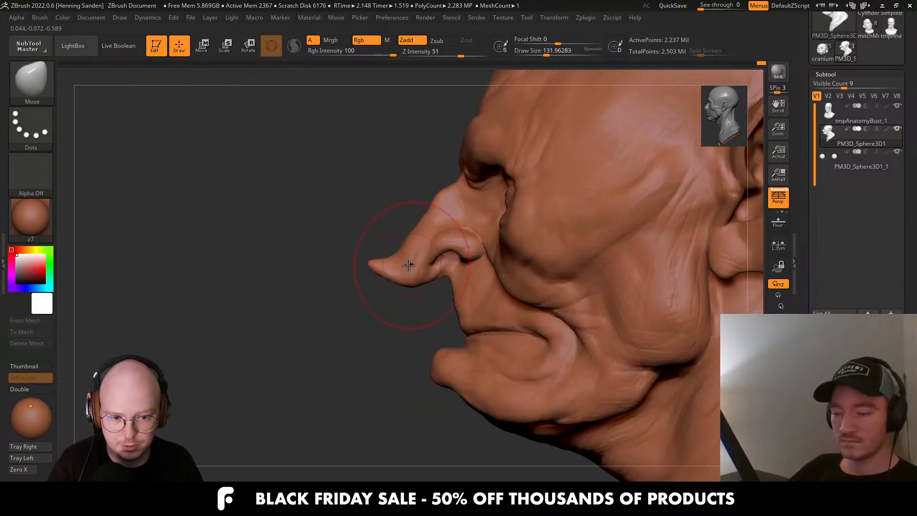
key(])
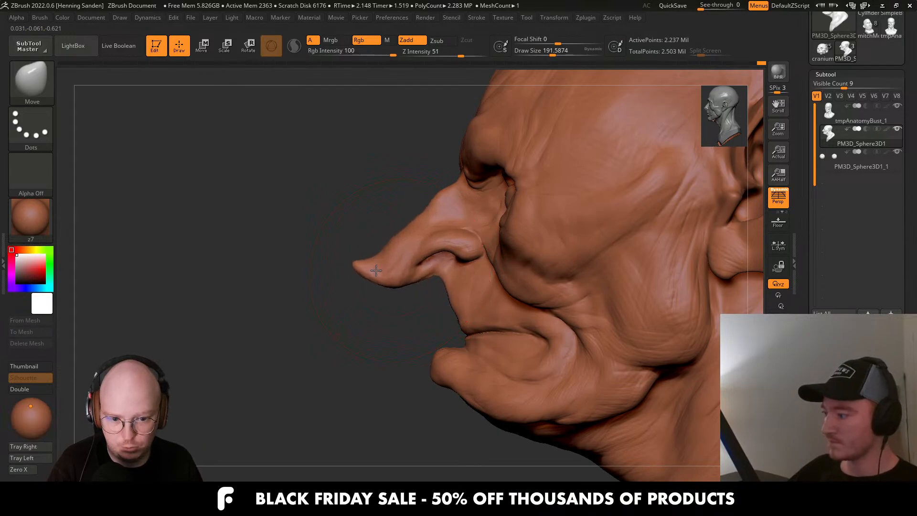
Adjust the profile of the mouth and upper lip with the Move brush at a draw size of about 101.
mouse_move(416, 238)
ctrl+right_down()
mouse_move(411, 217)
mouse_move(392, 241)
mouse_move(395, 229)
mouse_move(404, 235)
mouse_move(432, 335)
mouse_move(371, 319)
ctrl+right_up()
key(shift)
key(shift)
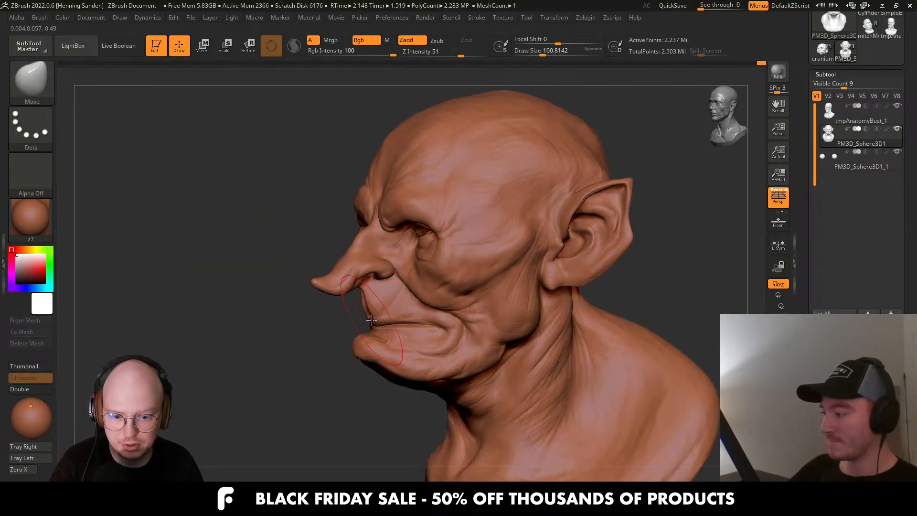
drag(372, 319, 377, 322)
Switch to ClayBuildup_hs at a draw size of about 22 and stroke creases where the cheek fold meets the jowl.
mouse_move(376, 322)
right_down()
mouse_move(411, 316)
mouse_move(445, 341)
mouse_move(454, 329)
right_up()
key(b)
key(c)
key(b)
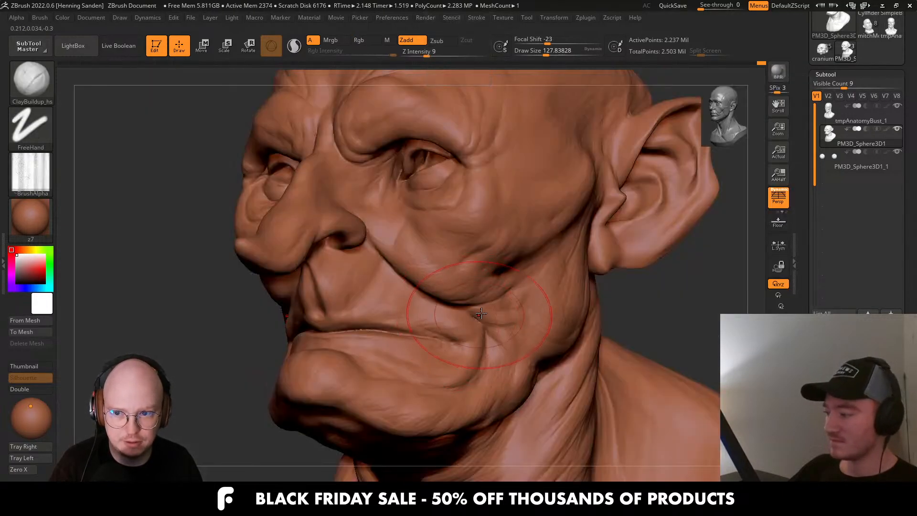
key(s)
drag(481, 314, 471, 314)
mouse_move(478, 311)
right_down()
mouse_move(486, 268)
mouse_move(516, 303)
right_up()
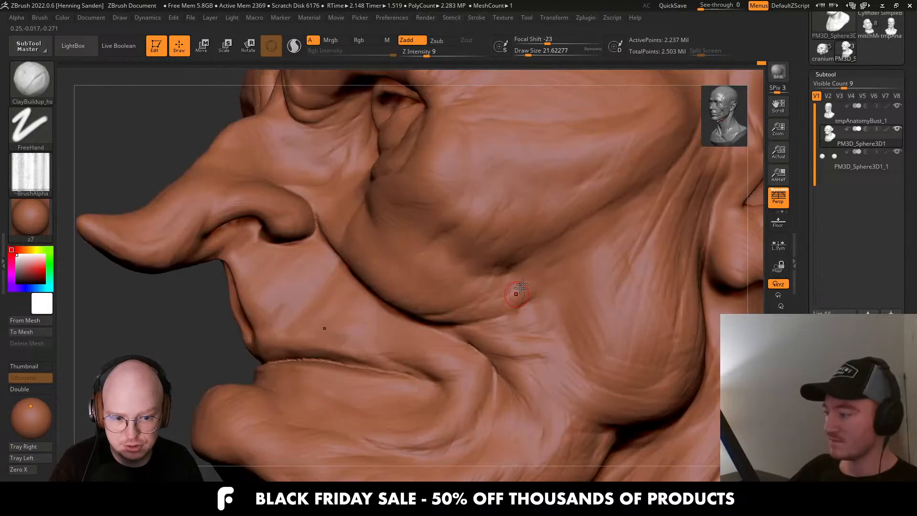
drag(521, 285, 478, 308)
Stroke fine skin creases over the cheek fold and the eye bag with ClayBuildup_hs at draw sizes of about 22 to 31.
mouse_move(478, 308)
right_down()
mouse_move(481, 301)
mouse_move(475, 316)
mouse_move(494, 325)
right_up()
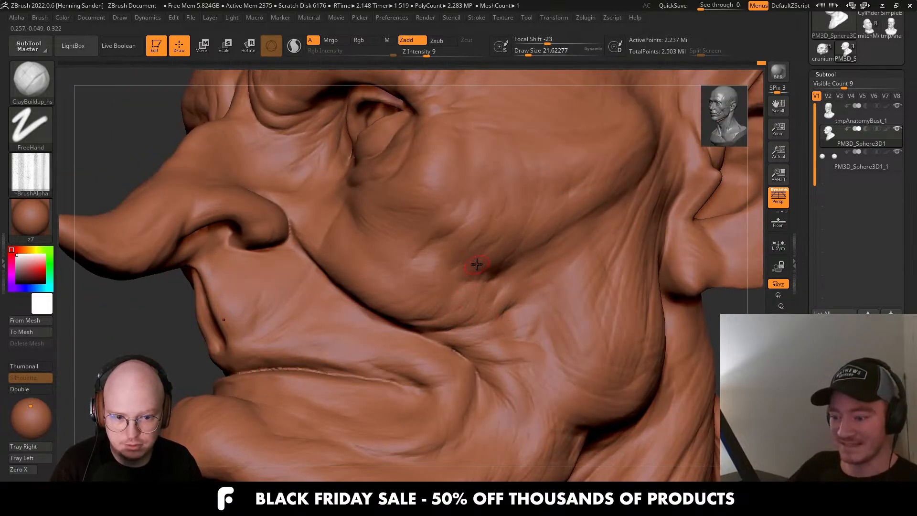
mouse_move(476, 264)
right_down()
mouse_move(481, 291)
mouse_move(440, 296)
mouse_move(426, 288)
mouse_move(445, 272)
right_up()
right_drag(462, 203, 436, 215)
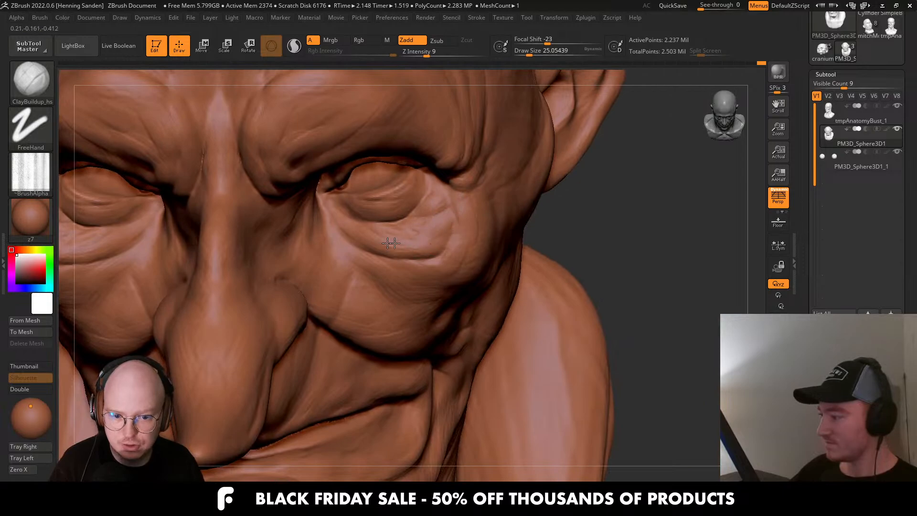
mouse_move(375, 210)
right_down()
mouse_move(339, 222)
mouse_move(367, 218)
right_up()
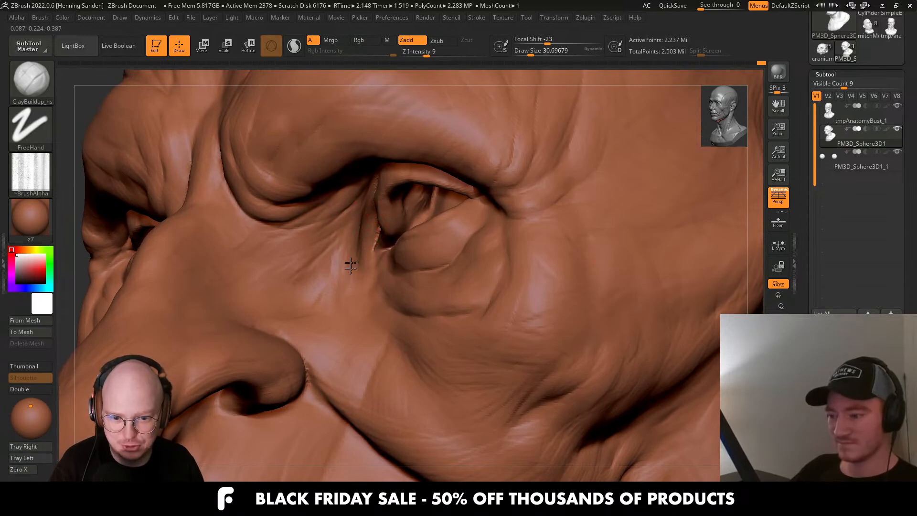
Layer wrinkles across the cheekbone and the side of the face at draw sizes of about 33 to 44.
mouse_move(312, 248)
right_down()
mouse_move(344, 332)
mouse_move(385, 280)
mouse_move(419, 310)
right_up()
key(f)
mouse_move(482, 335)
right_down()
mouse_move(416, 352)
mouse_move(440, 353)
mouse_move(495, 328)
mouse_move(502, 227)
right_up()
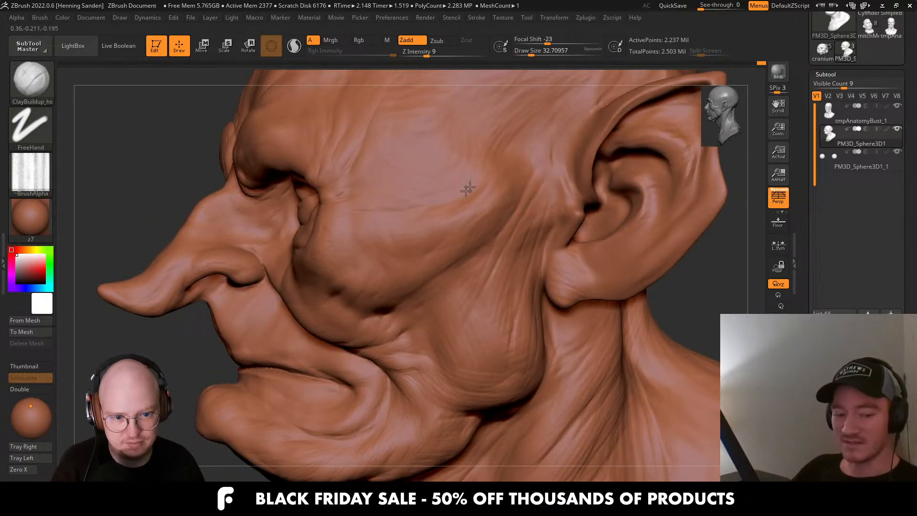
mouse_move(468, 189)
right_down()
mouse_move(486, 203)
mouse_move(442, 202)
right_up()
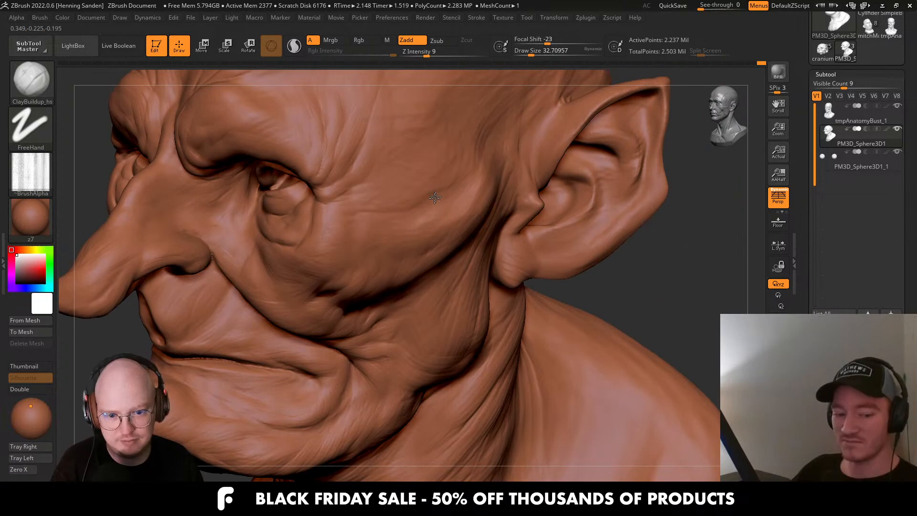
mouse_move(377, 206)
right_down()
mouse_move(454, 225)
mouse_move(466, 218)
right_up()
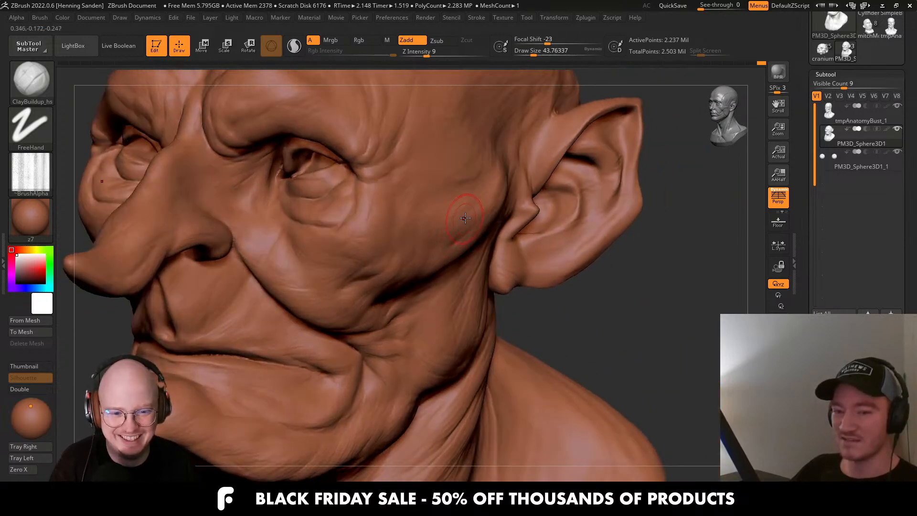
mouse_move(396, 209)
right_down()
mouse_move(438, 222)
mouse_move(425, 237)
right_up()
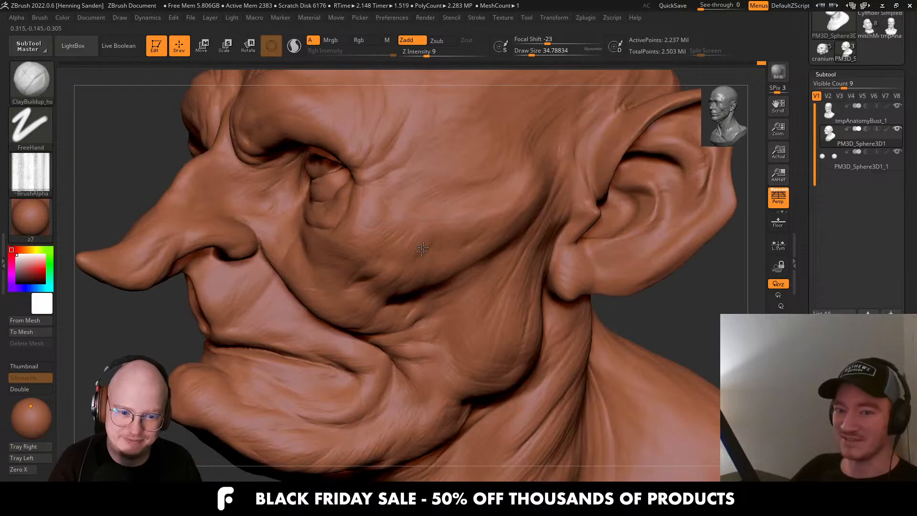
mouse_move(393, 274)
right_down()
mouse_move(378, 225)
mouse_move(435, 258)
right_up()
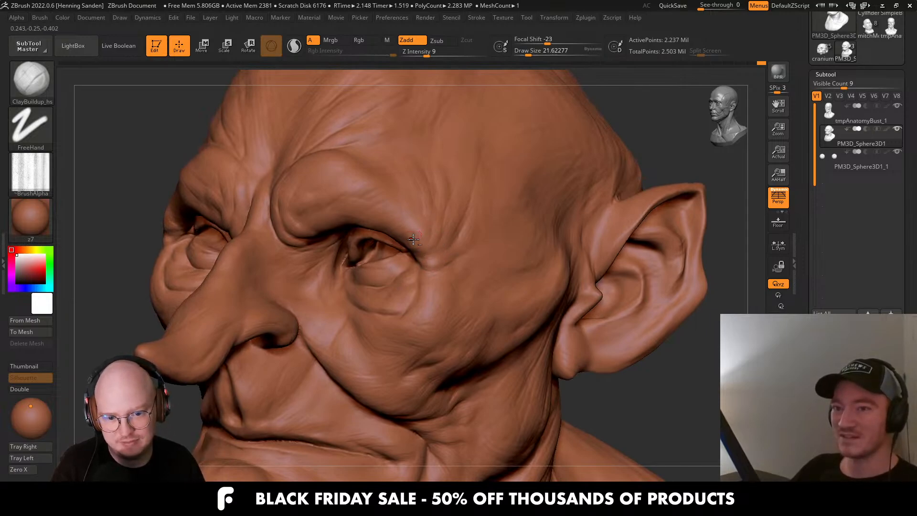
Refine the folds where the hooded brow meets the outer eye corner at draw sizes of about 22 to 29.
mouse_move(414, 239)
right_down()
mouse_move(424, 244)
mouse_move(419, 225)
mouse_move(380, 189)
mouse_move(345, 211)
mouse_move(399, 205)
mouse_move(363, 210)
right_up()
ctrl+right_drag(536, 272, 549, 304)
key(s)
drag(551, 306, 552, 306)
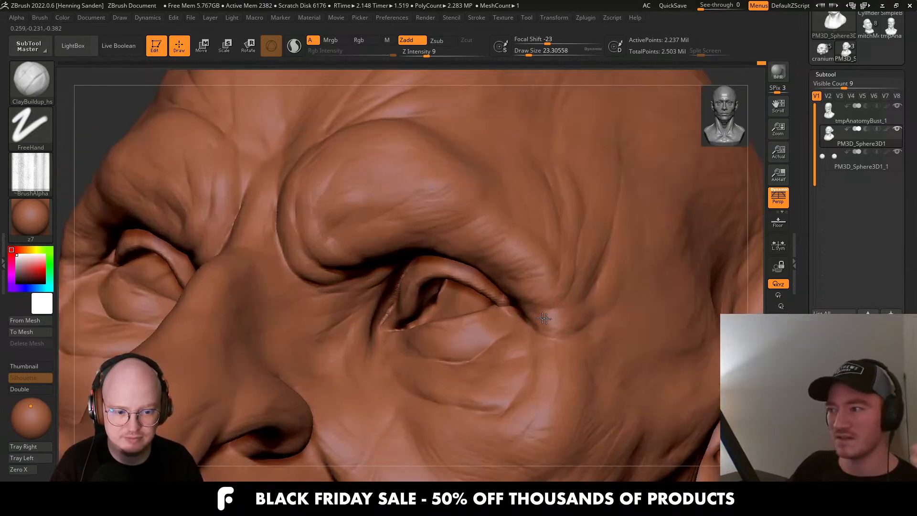
right_drag(548, 316, 560, 319)
key(s)
drag(560, 318, 562, 320)
right_drag(557, 315, 564, 314)
right_drag(489, 274, 520, 296)
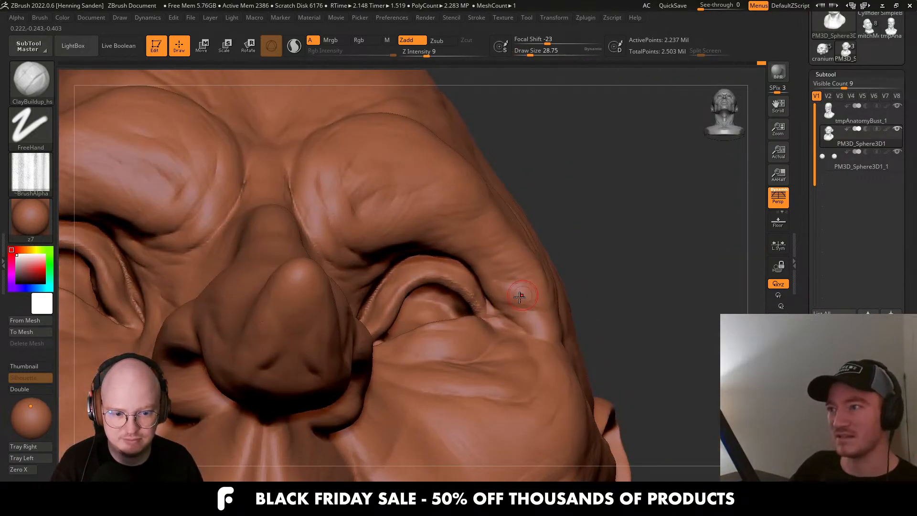
Build up the hooded skin between eyebrow and upper eyelid at a draw size of about 41.
key(s)
drag(455, 239, 433, 240)
right_drag(547, 224, 464, 245)
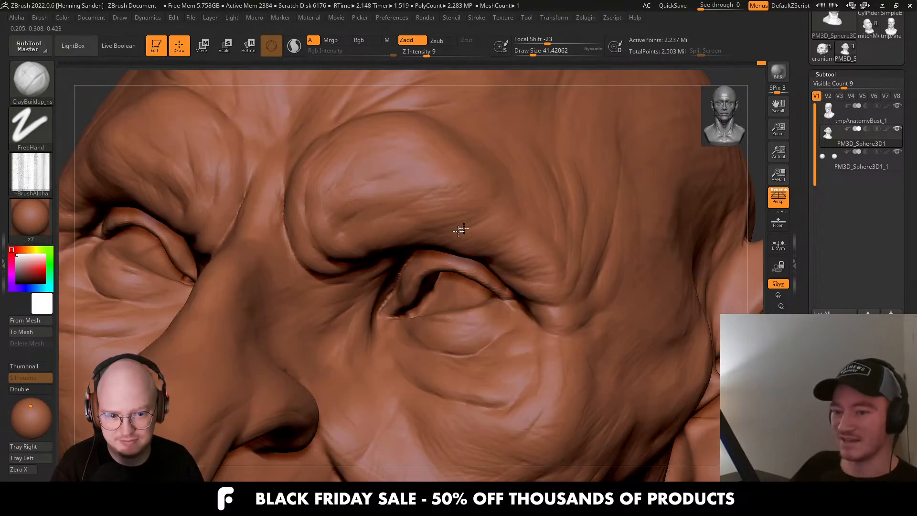
drag(464, 230, 491, 226)
mouse_move(494, 201)
right_down()
mouse_move(491, 180)
mouse_move(501, 225)
right_up()
mouse_move(502, 224)
shift+right_down()
mouse_move(508, 262)
mouse_move(491, 303)
mouse_move(479, 304)
mouse_move(464, 279)
mouse_move(471, 237)
mouse_move(468, 249)
shift+right_up()
Stroke skin creases along the lower edge of the sagging cheek at draw sizes of about 20 to 31.
ctrl+right_drag(468, 249, 469, 330)
key(s)
drag(469, 346, 461, 346)
right_drag(476, 342, 478, 368)
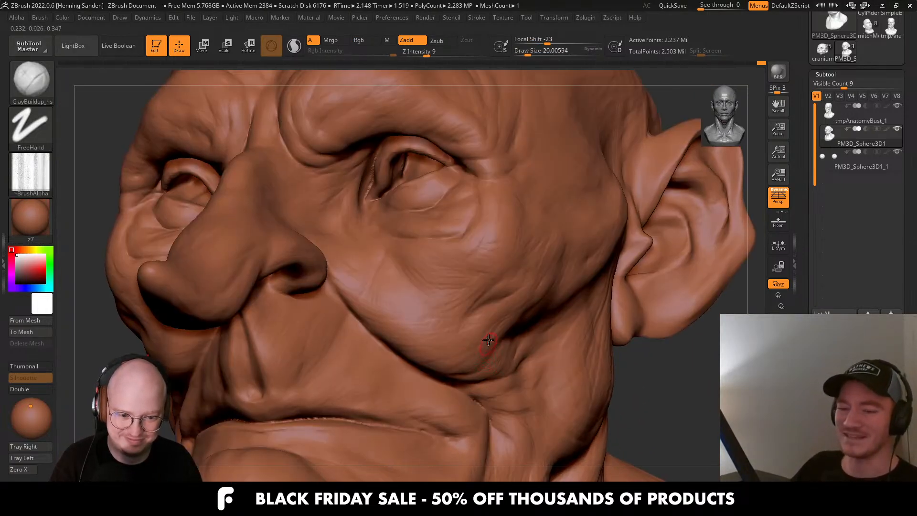
key(s)
drag(471, 361, 475, 361)
mouse_move(463, 359)
right_down()
mouse_move(421, 356)
mouse_move(443, 321)
right_up()
mouse_move(387, 325)
right_down()
mouse_move(381, 318)
mouse_move(395, 296)
mouse_move(357, 286)
right_up()
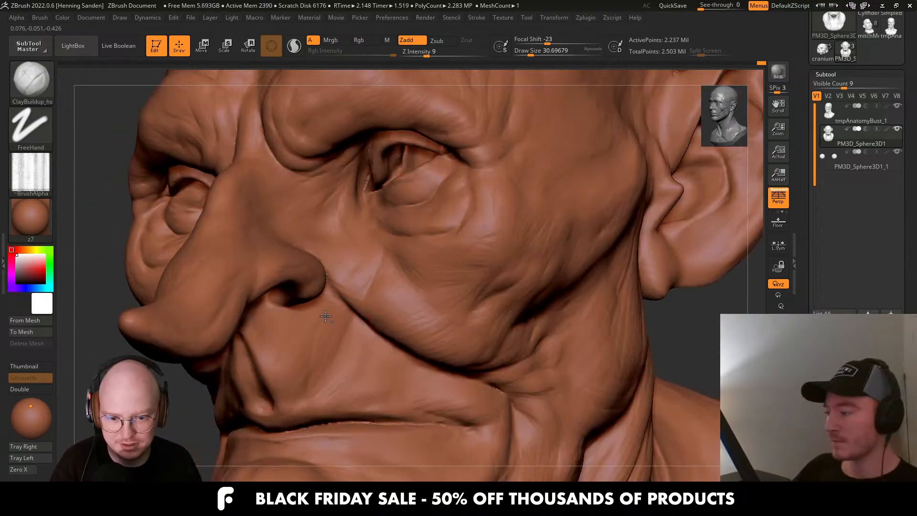
Carve the crease around the nostril wing and the start of the nasolabial fold with DamStandard at a draw size of about 27.
alt+drag(325, 316, 352, 297)
mouse_move(336, 316)
alt+right_down()
mouse_move(384, 303)
mouse_move(378, 241)
mouse_move(374, 255)
alt+right_up()
key(b)
key(d)
key(s)
key(bracketleft)
key(bracketright)
right_drag(308, 280, 345, 286)
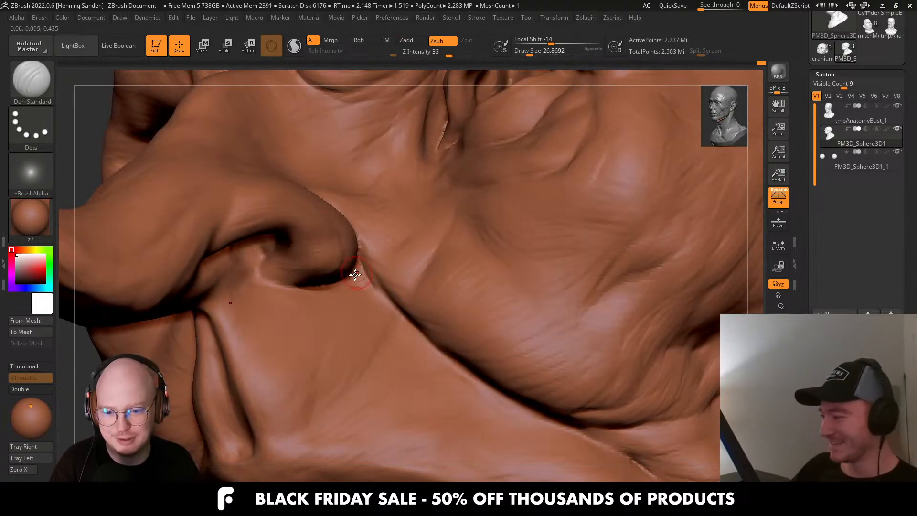
drag(309, 288, 260, 282)
Switch back to ClayBuildup_hs and stroke wrinkles over the middle of the cheek at draw sizes of about 25 to 33.
mouse_move(261, 281)
ctrl+right_down()
mouse_move(340, 262)
mouse_move(421, 298)
mouse_move(446, 254)
mouse_move(459, 261)
ctrl+right_up()
shift+right_drag(459, 260, 472, 297)
key(b)
key(c)
key(b)
mouse_move(472, 297)
right_down()
mouse_move(426, 286)
mouse_move(448, 276)
right_up()
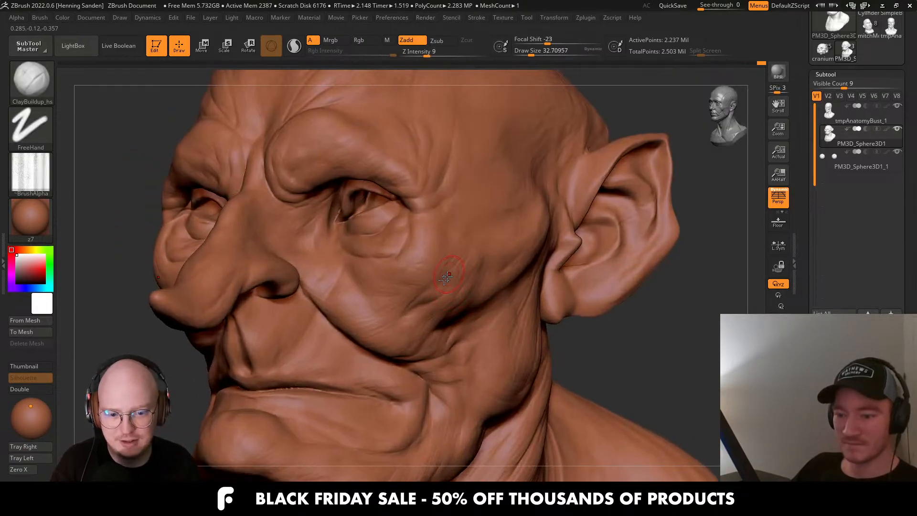
key(s)
drag(433, 287, 430, 288)
right_drag(387, 288, 419, 277)
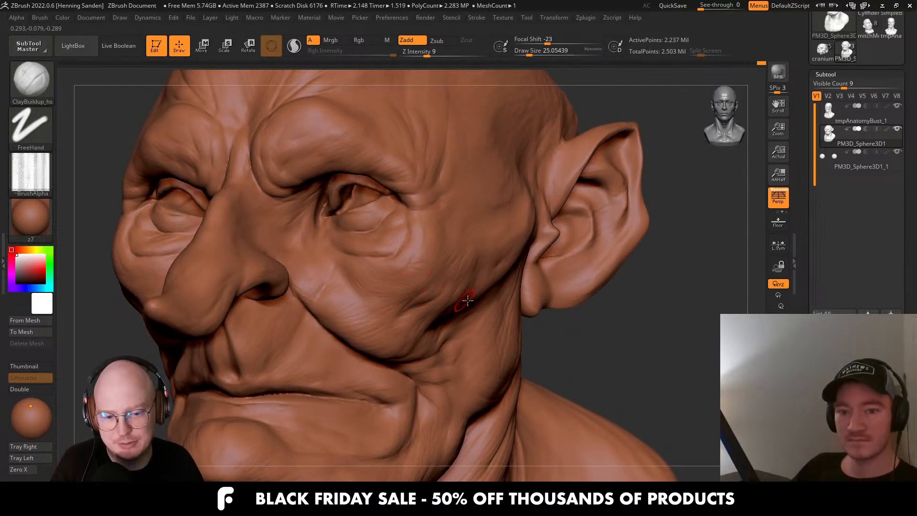
Shape the small folds where the cheek's lower crease runs into the jowl at draw sizes of about 20 to 25.
mouse_move(449, 336)
right_down()
mouse_move(515, 300)
mouse_move(486, 271)
right_up()
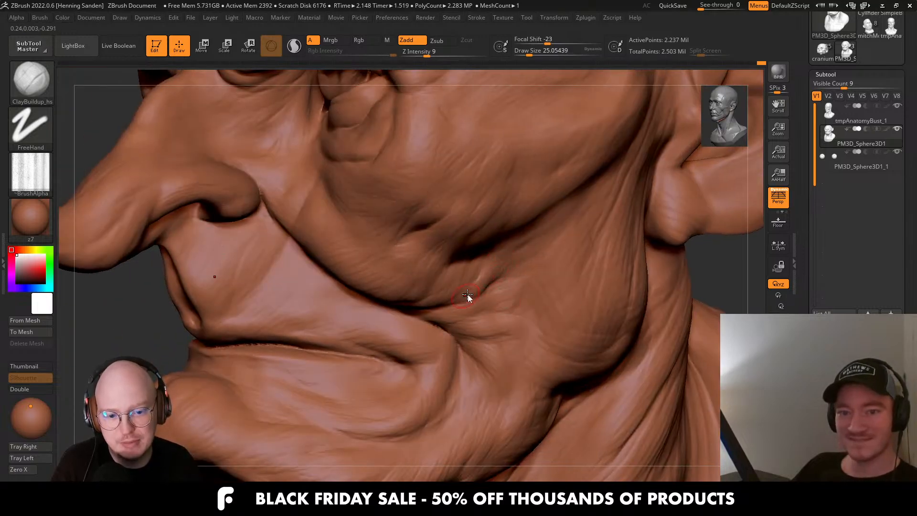
mouse_move(488, 285)
mouse_down()
mouse_move(457, 299)
mouse_move(472, 295)
mouse_up()
key(s)
drag(478, 293, 437, 305)
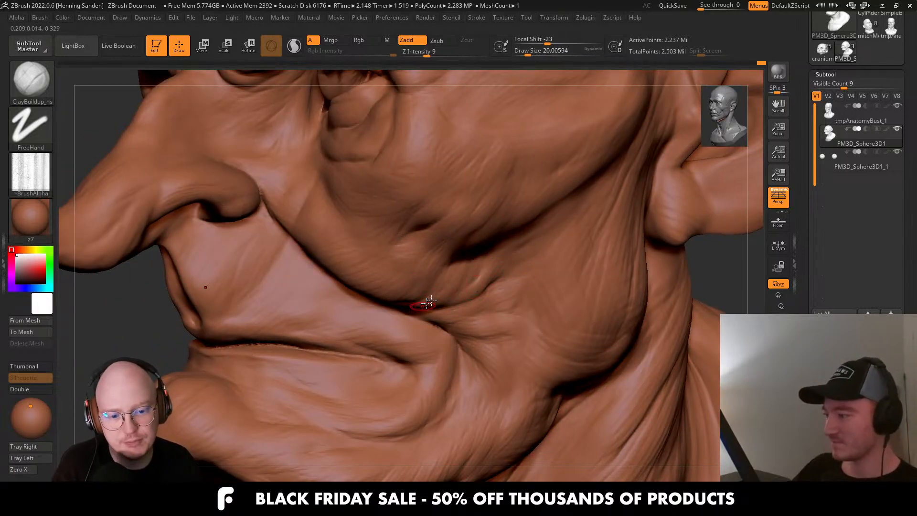
right_drag(428, 302, 442, 308)
drag(471, 313, 446, 313)
right_drag(446, 313, 452, 312)
key(s)
drag(453, 311, 426, 320)
Build up the skin around the mouth corner and along the upper lip at draw sizes of about 37 to 41.
key(s)
mouse_move(426, 321)
right_down()
mouse_move(416, 338)
mouse_move(379, 356)
mouse_move(404, 334)
right_up()
key(s)
drag(403, 334, 406, 334)
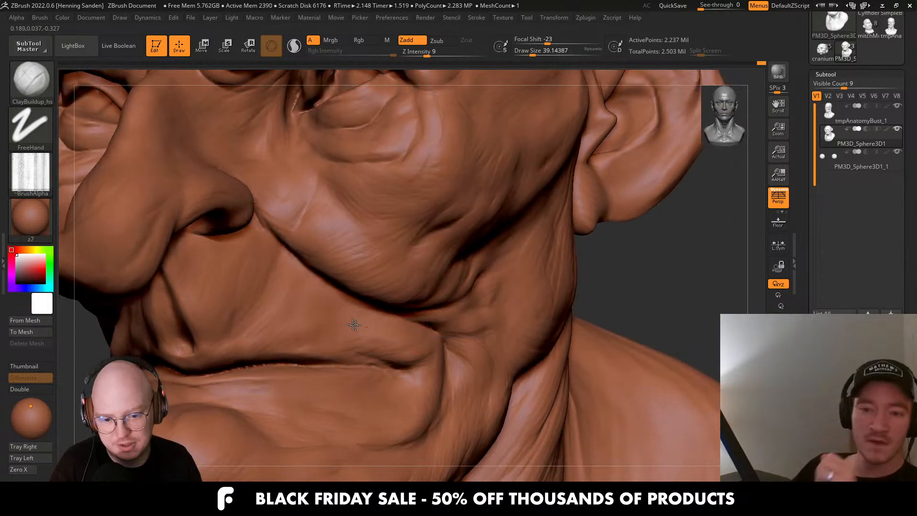
mouse_move(356, 314)
right_down()
mouse_move(457, 301)
mouse_move(396, 256)
mouse_move(476, 344)
mouse_move(483, 335)
right_up()
drag(488, 334, 508, 330)
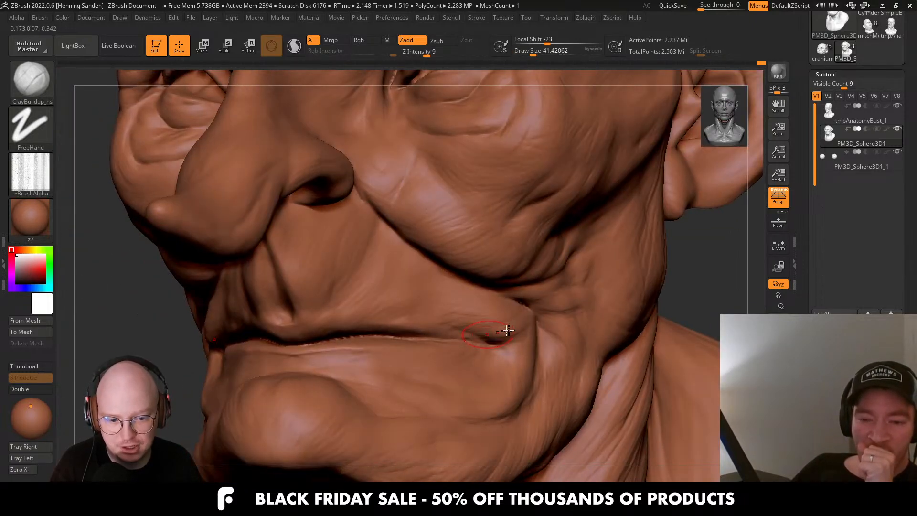
right_drag(495, 330, 504, 327)
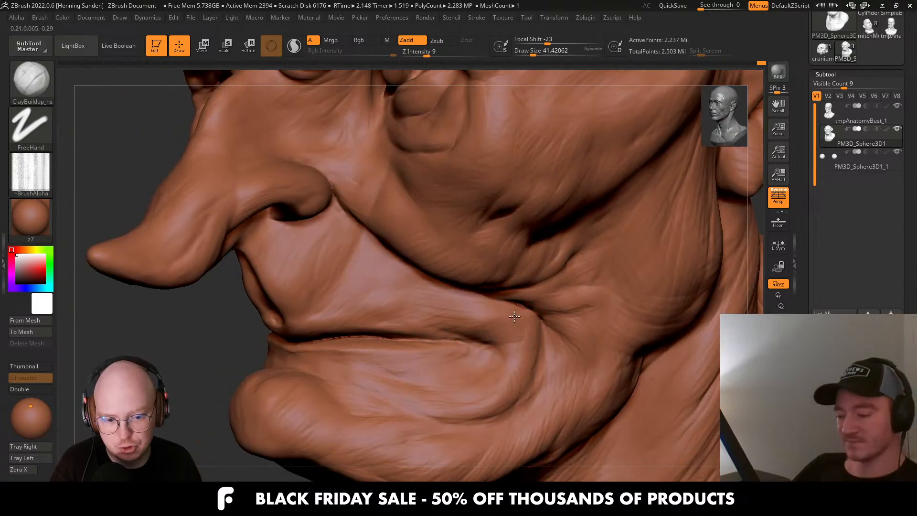
mouse_move(422, 300)
right_down()
mouse_move(480, 292)
mouse_move(422, 335)
mouse_move(410, 323)
mouse_move(447, 341)
right_up()
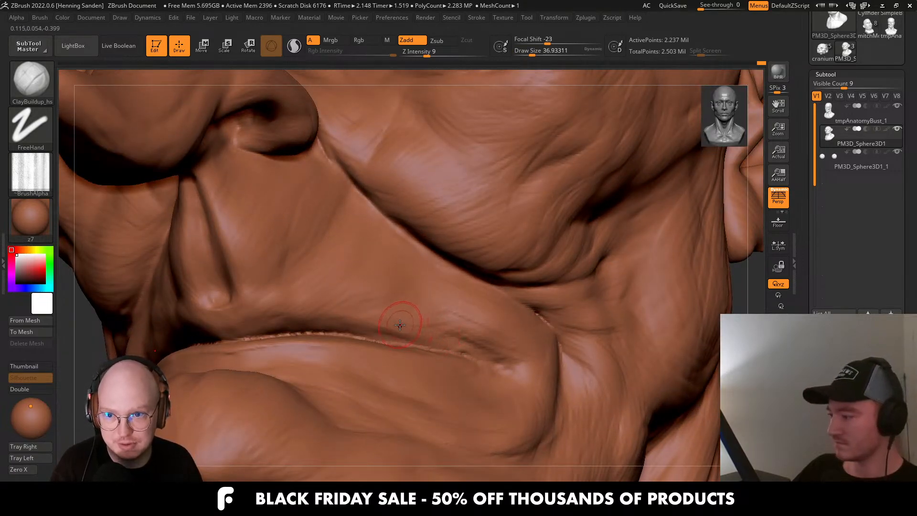
Stroke folds from the opposite mouth corner to the lower edge of the jowl at draw sizes of about 27 to 37.
mouse_move(411, 328)
right_down()
mouse_move(516, 337)
mouse_move(436, 334)
mouse_move(449, 324)
right_up()
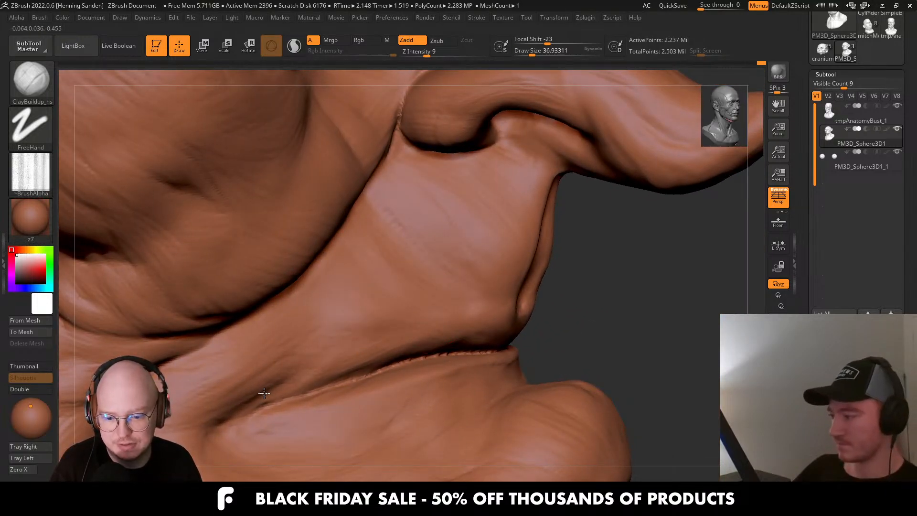
mouse_move(265, 393)
right_down()
mouse_move(335, 311)
mouse_move(401, 287)
right_up()
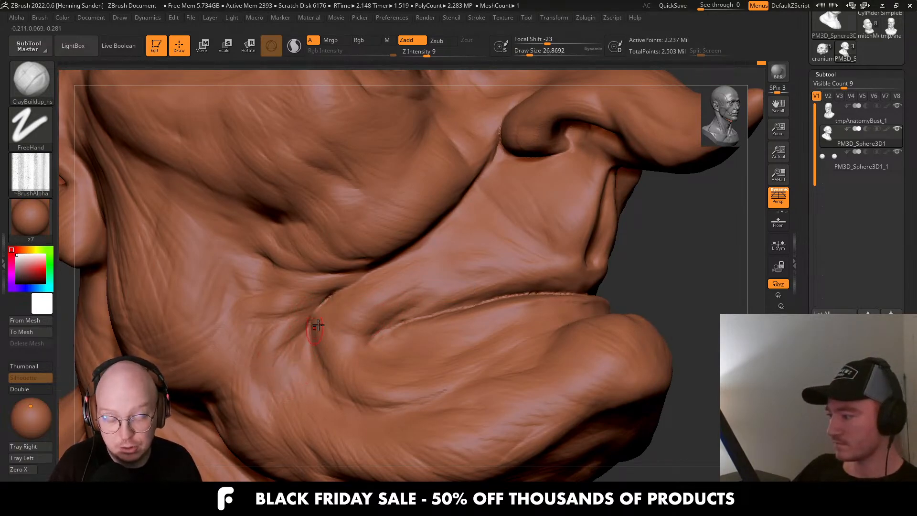
drag(295, 314, 261, 346)
right_drag(249, 338, 387, 302)
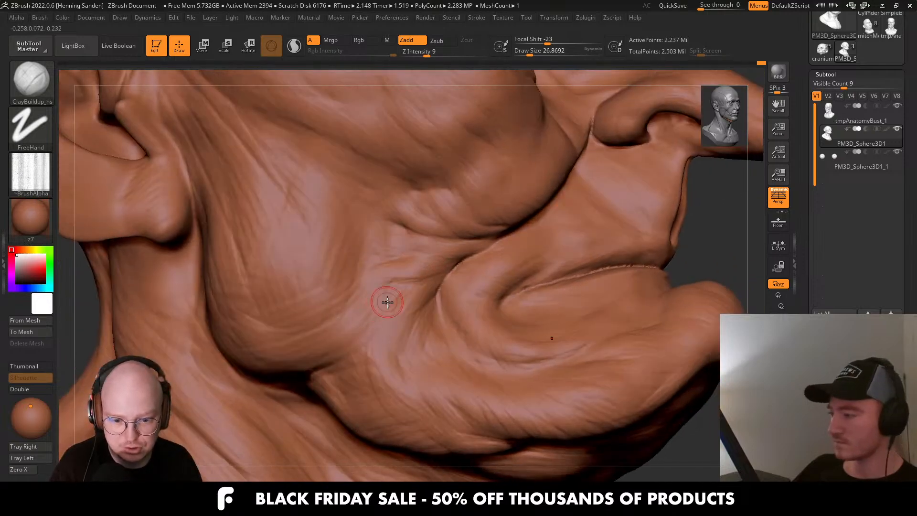
mouse_move(271, 368)
right_down()
mouse_move(296, 349)
mouse_move(245, 369)
right_up()
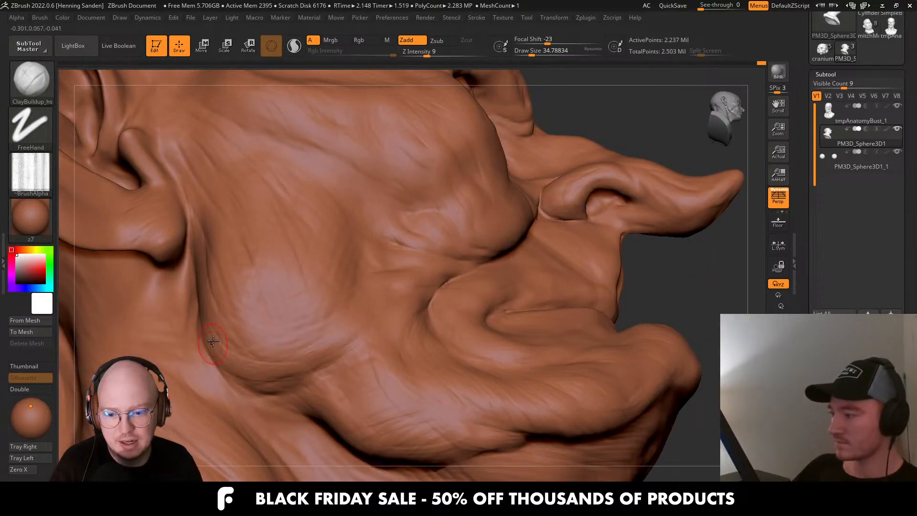
mouse_move(224, 351)
mouse_down()
mouse_move(293, 364)
mouse_move(348, 314)
mouse_move(242, 365)
mouse_up()
Soften the ends of the creases between cheek fold and jowl on that side, reducing the draw size to about 27.
mouse_move(274, 351)
ctrl+right_down()
mouse_move(327, 354)
mouse_move(272, 352)
mouse_move(361, 302)
ctrl+right_up()
key(s)
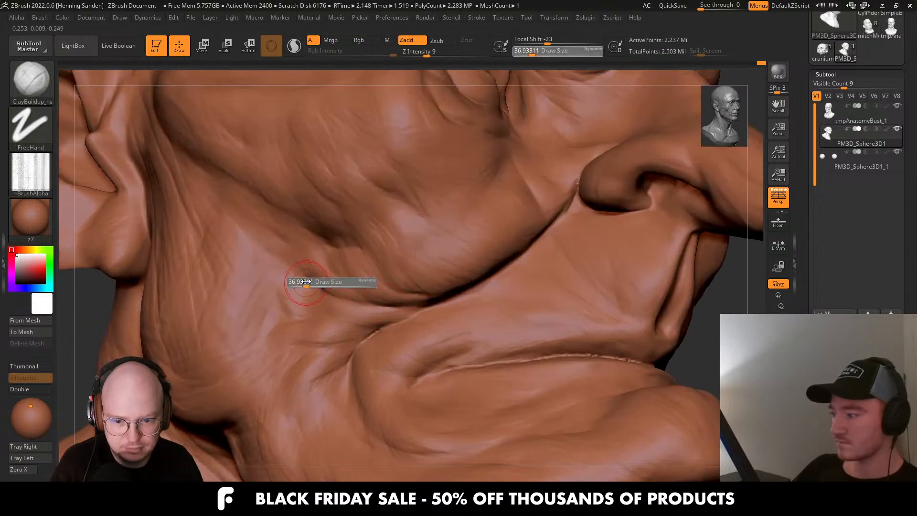
drag(306, 282, 303, 282)
mouse_move(302, 292)
mouse_down()
mouse_move(293, 313)
mouse_move(310, 297)
mouse_up()
mouse_move(322, 321)
right_down()
mouse_move(374, 328)
mouse_move(335, 337)
mouse_move(416, 334)
mouse_move(455, 318)
right_up()
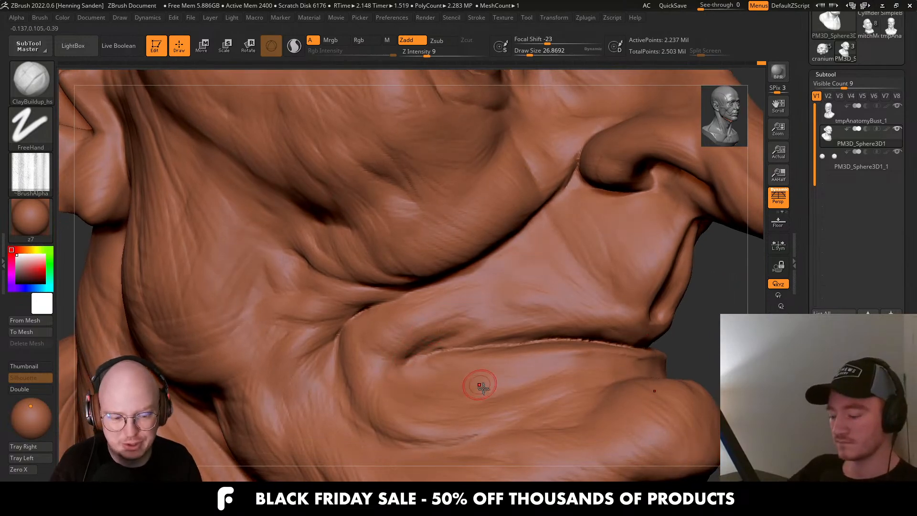
Refine the curved fold below the lower lip at draw sizes of about 27 to 29.
right_drag(483, 388, 506, 391)
right_drag(467, 436, 485, 374)
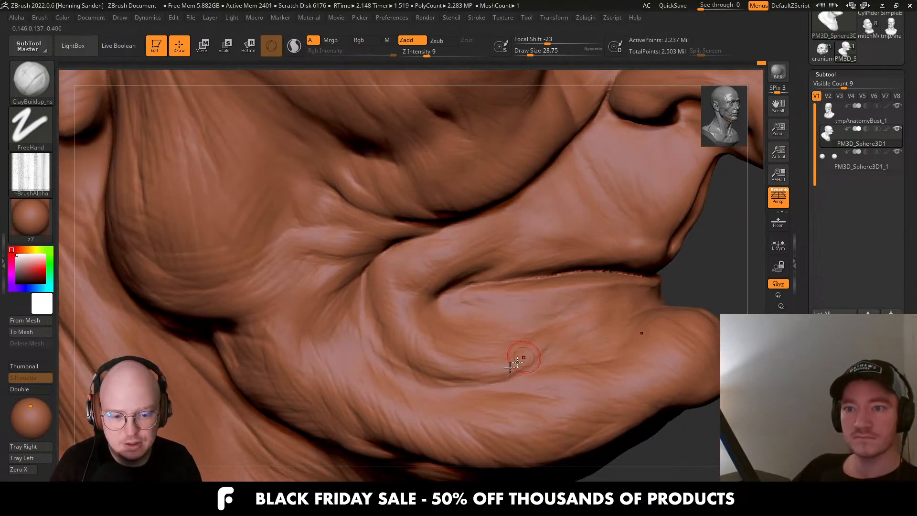
key(f)
shift+right_drag(520, 301, 402, 286)
key(f)
Rework the deep crease under the cheekbone by carving and filling it at draw sizes of about 35 to 62.
ctrl+right_drag(471, 287, 507, 354)
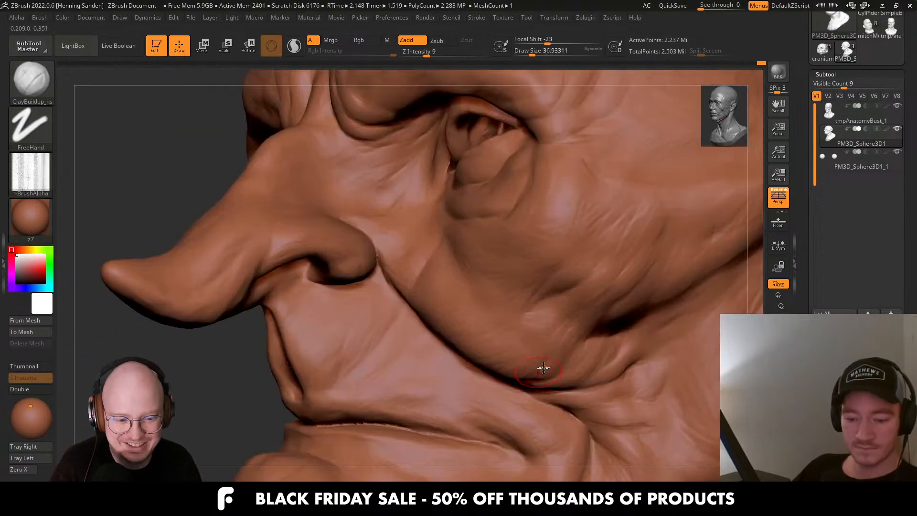
mouse_move(543, 370)
alt+mouse_down()
mouse_move(608, 328)
mouse_move(571, 353)
alt+mouse_up()
mouse_move(572, 353)
right_down()
mouse_move(489, 301)
mouse_move(509, 324)
right_up()
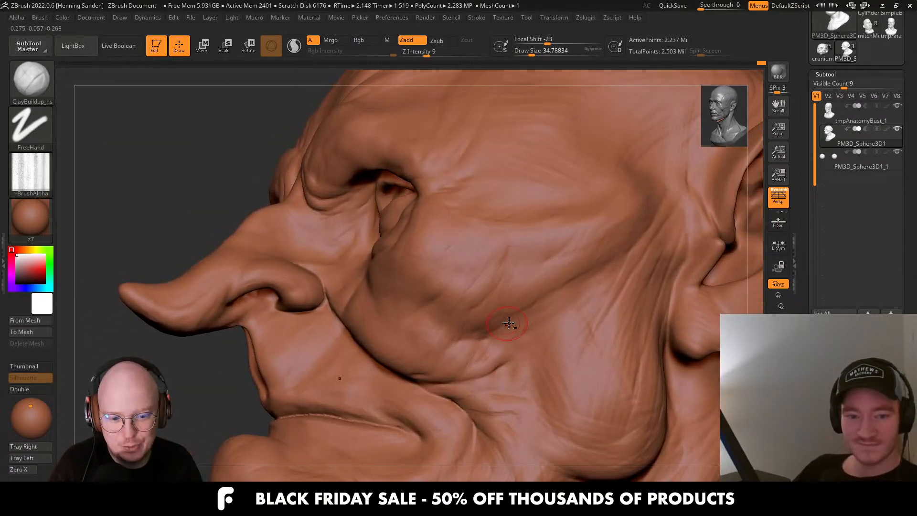
drag(467, 346, 522, 299)
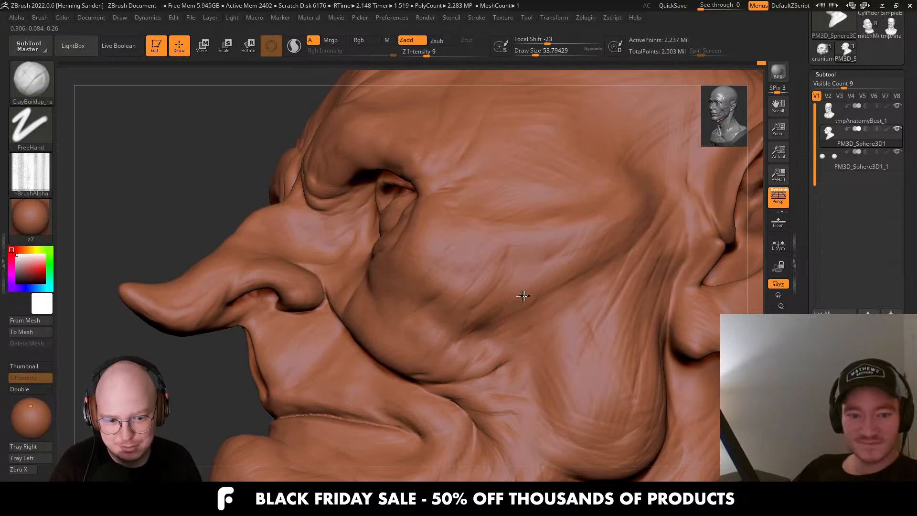
right_drag(520, 313, 538, 311)
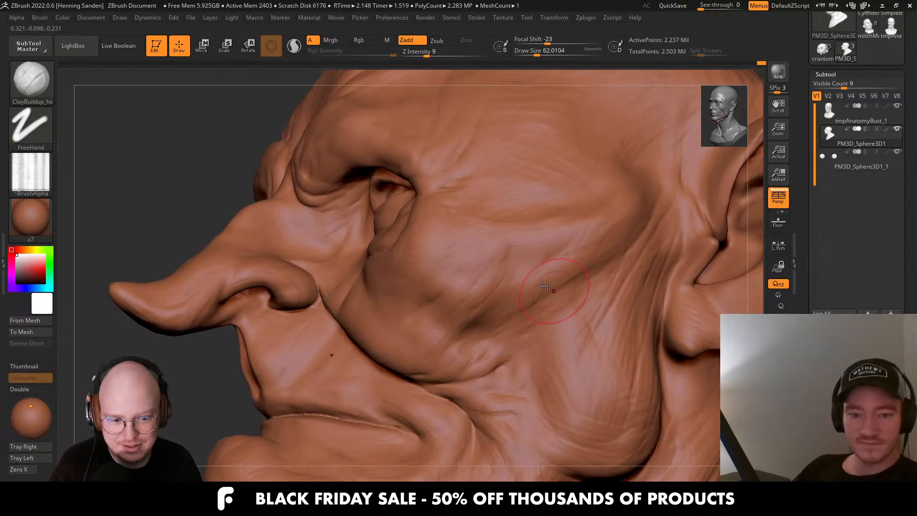
mouse_move(573, 309)
mouse_down()
mouse_move(511, 345)
mouse_move(530, 323)
mouse_move(524, 304)
mouse_up()
Stroke skin folds between the cheek crease and the front of the jowl, with draw sizes of about 39 and 27.
key(s)
drag(546, 348, 558, 366)
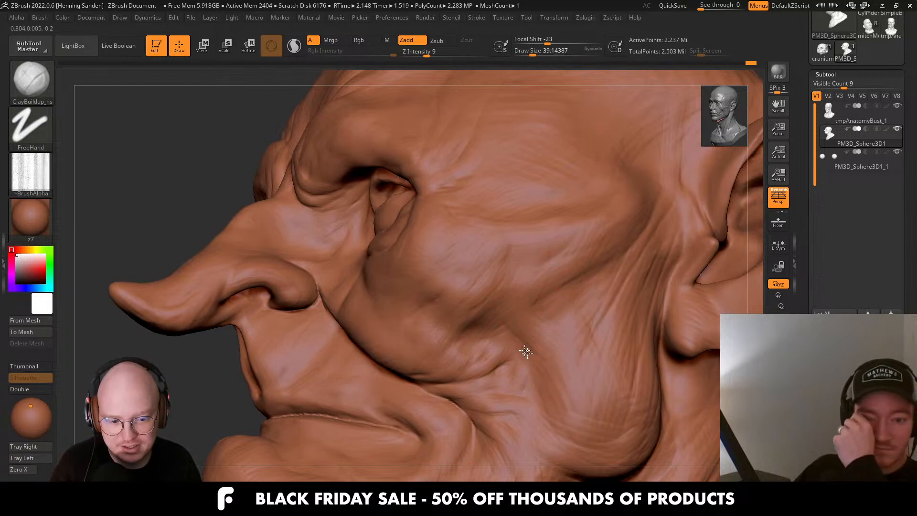
mouse_move(533, 368)
alt+right_down()
mouse_move(537, 315)
mouse_move(508, 299)
alt+right_up()
drag(489, 285, 529, 341)
right_drag(512, 351, 484, 282)
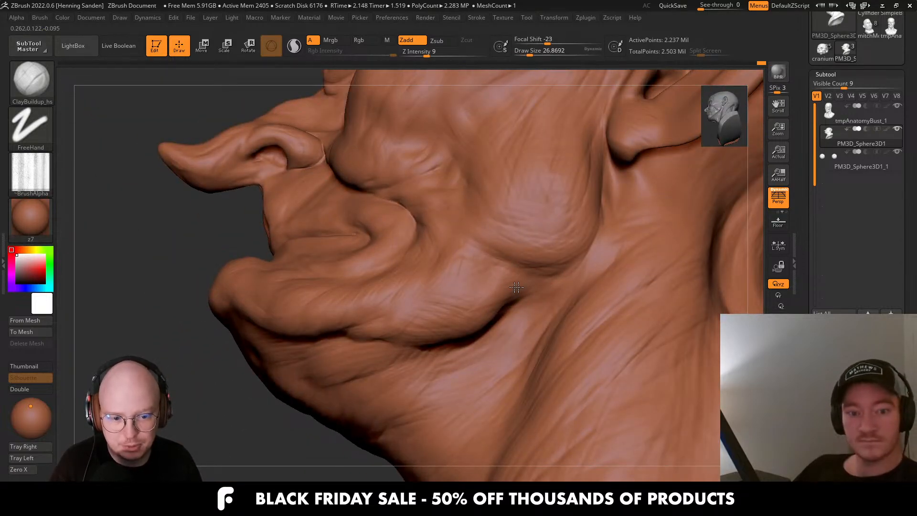
Refine the skin folds along the jaw in front of the jowl at a draw size of about 27.
right_drag(546, 264, 528, 274)
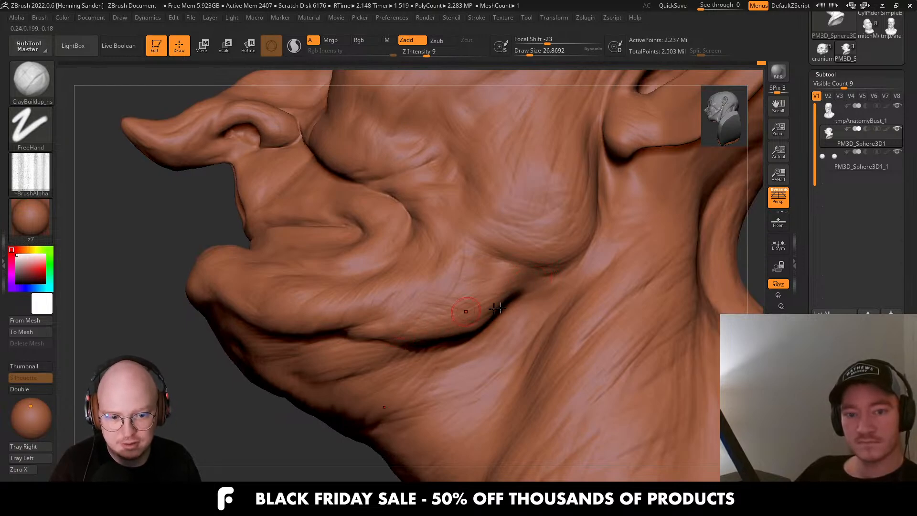
mouse_move(498, 308)
right_down()
mouse_move(553, 276)
mouse_move(550, 269)
right_up()
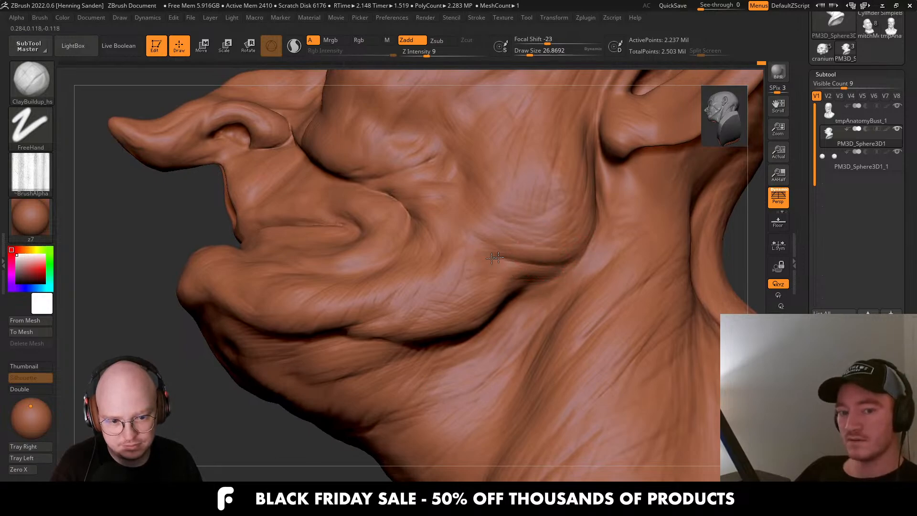
right_drag(550, 265, 559, 308)
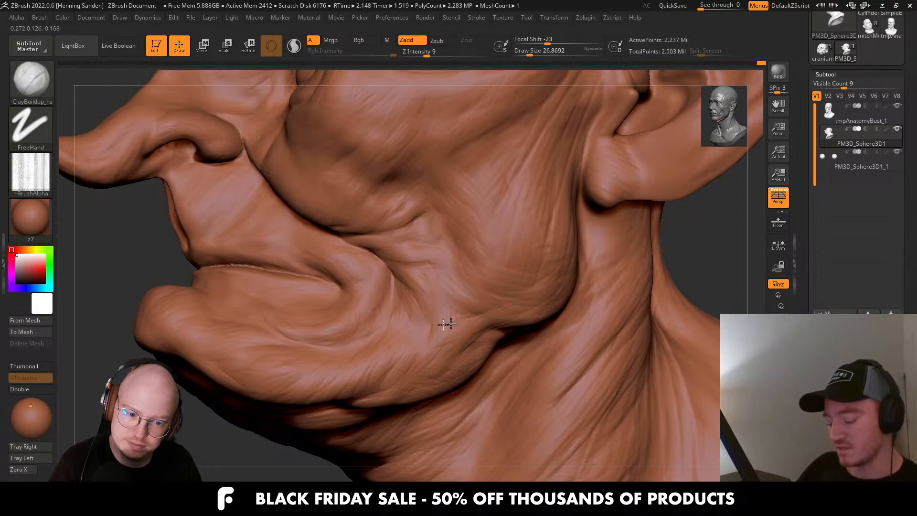
scroll(446, 325, down, 10)
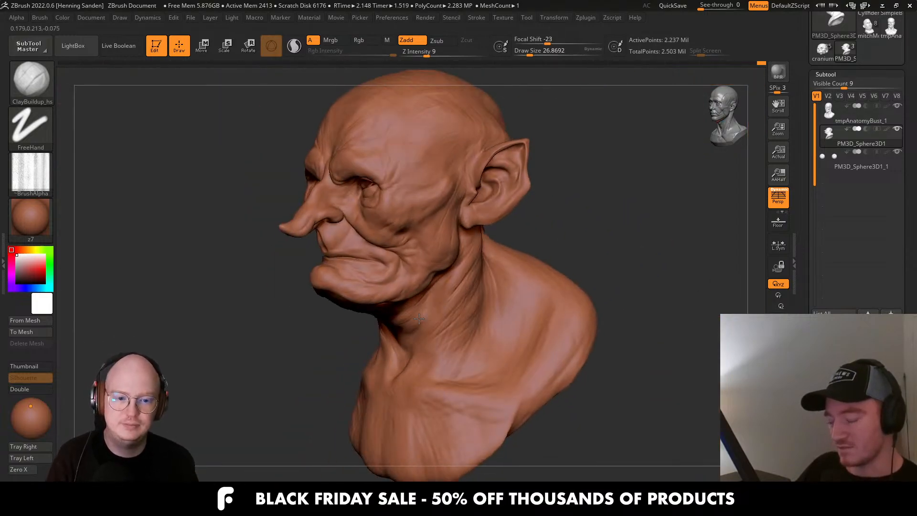
Stroke fine skin folds over the side of the cheek and cheekbone, reducing the draw size to about 18.
scroll(406, 231, up, 10)
mouse_move(396, 241)
right_down()
mouse_move(378, 242)
mouse_move(443, 256)
right_up()
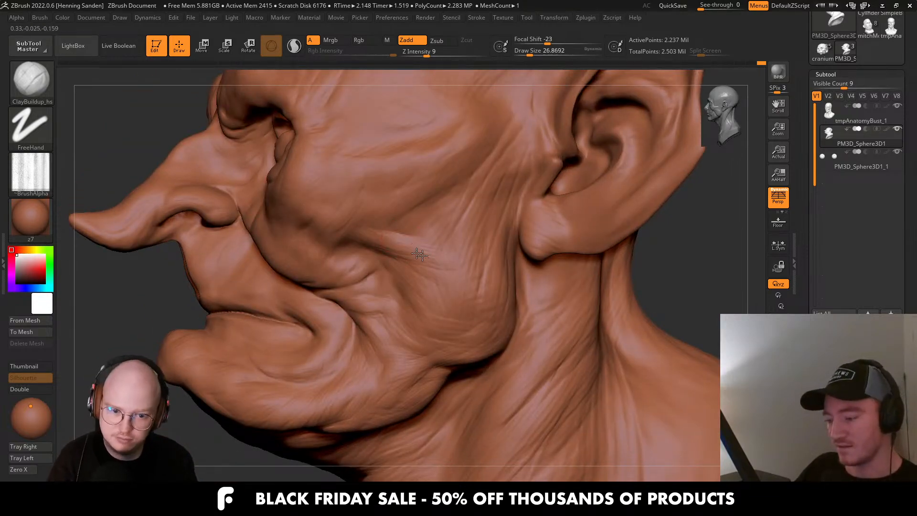
mouse_move(392, 247)
right_down()
mouse_move(434, 296)
mouse_move(482, 231)
mouse_move(471, 221)
mouse_move(478, 266)
right_up()
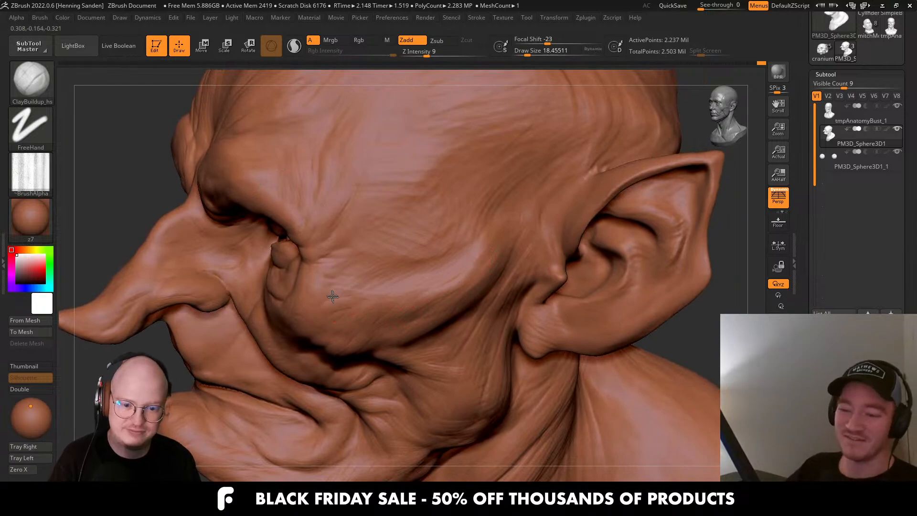
mouse_move(333, 296)
right_down()
mouse_move(320, 299)
mouse_move(344, 296)
mouse_move(400, 364)
mouse_move(334, 266)
mouse_move(326, 283)
right_up()
Refine the nostril wing and the crease behind it at draw sizes of about 46 and 29.
mouse_move(305, 255)
right_down()
mouse_move(318, 263)
mouse_move(292, 262)
mouse_move(287, 313)
mouse_move(230, 324)
mouse_move(226, 347)
mouse_move(189, 342)
mouse_move(334, 317)
right_up()
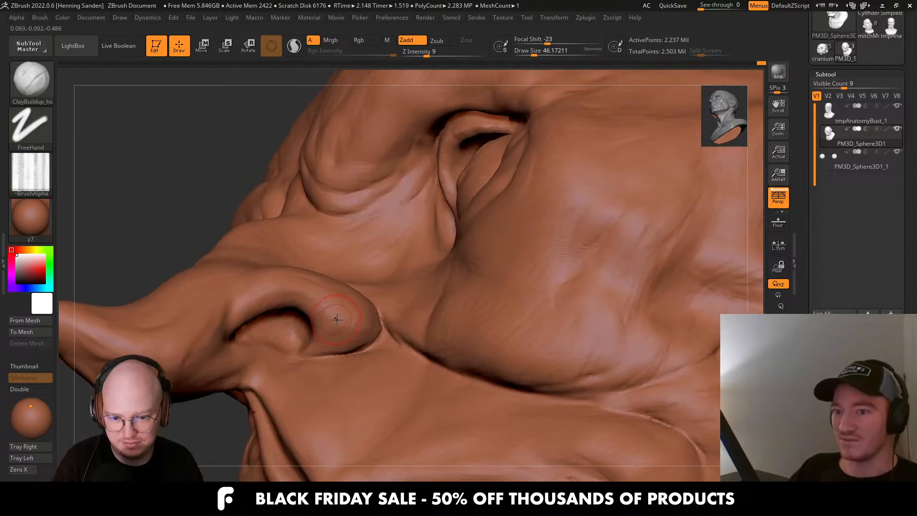
key(s)
drag(334, 318, 329, 338)
right_drag(329, 337, 368, 342)
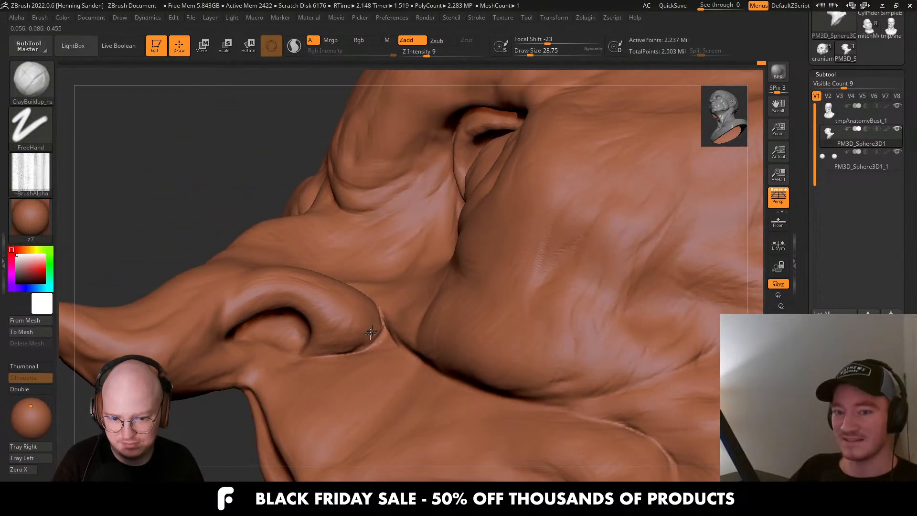
key(s)
drag(371, 331, 365, 317)
mouse_move(364, 317)
right_down()
mouse_move(379, 318)
mouse_move(321, 342)
right_up()
Shape the side of the nose from the nostril toward the tip and bridge at draw sizes of about 39 to 56.
right_drag(313, 304, 213, 340)
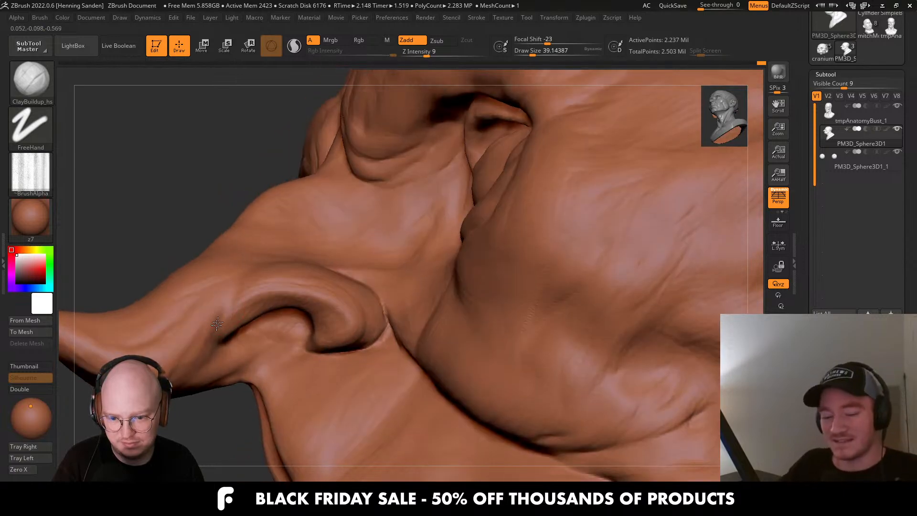
alt+right_drag(198, 371, 324, 333)
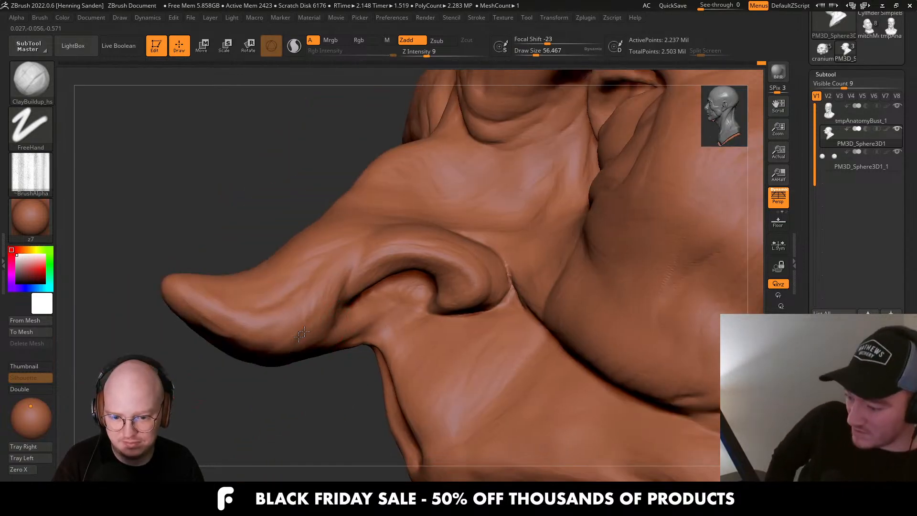
mouse_move(234, 301)
right_down()
mouse_move(238, 356)
mouse_move(293, 272)
mouse_move(317, 205)
mouse_move(325, 285)
mouse_move(429, 311)
mouse_move(415, 279)
mouse_move(382, 259)
right_up()
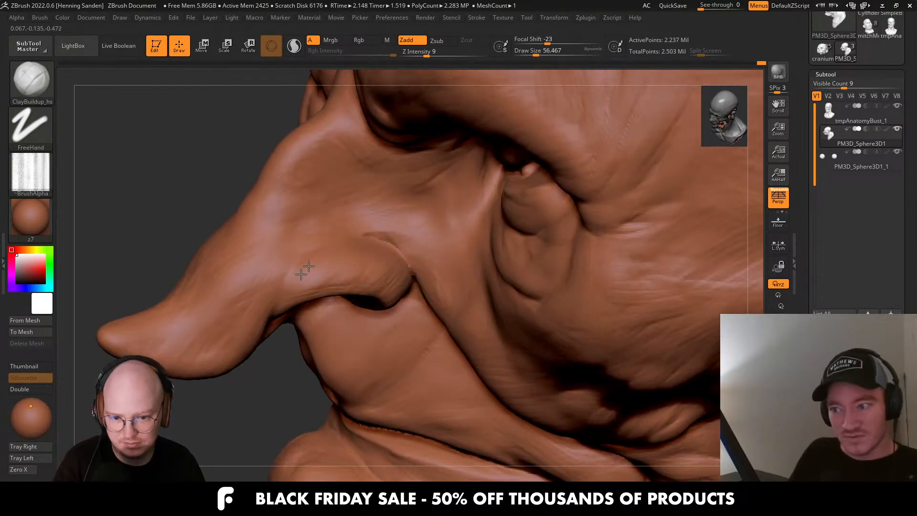
right_drag(291, 246, 309, 239)
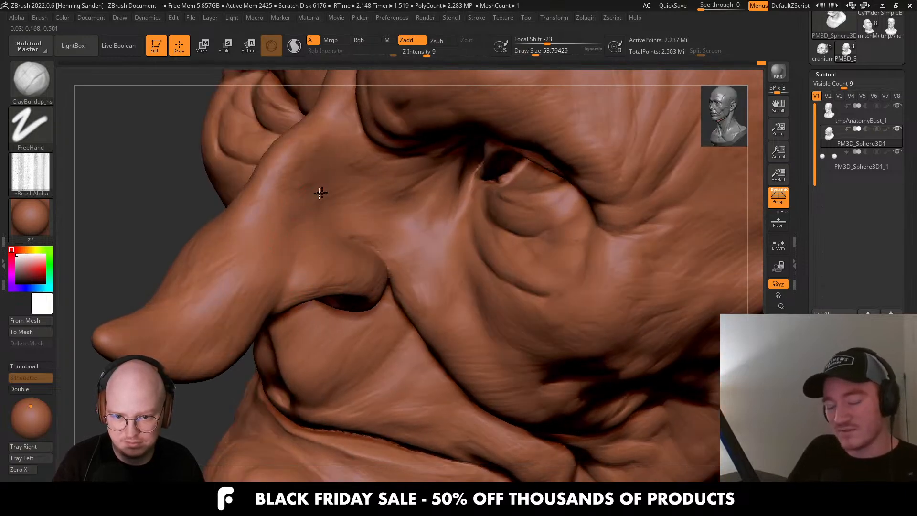
right_drag(321, 192, 344, 196)
Refine the nose and nostril wing from the opposite side at draw sizes of about 54 to 39.
key(f)
right_drag(382, 254, 505, 349)
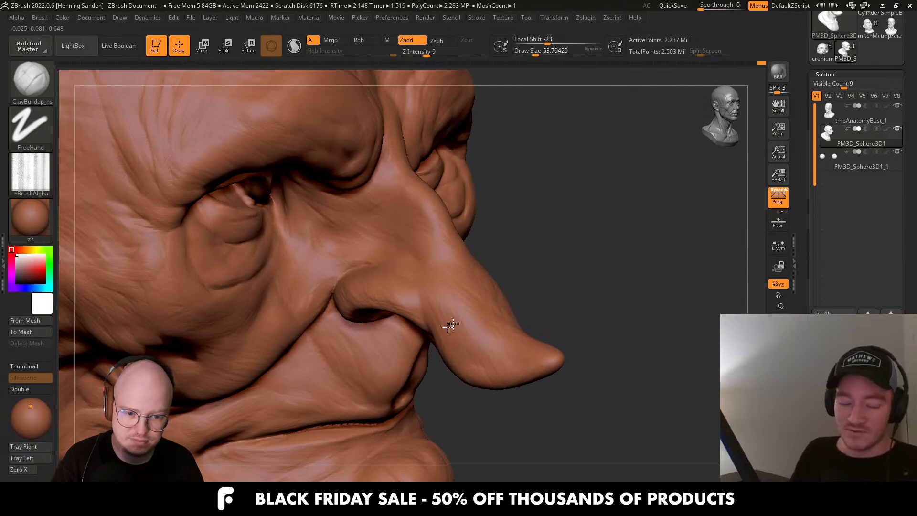
right_drag(437, 287, 407, 311)
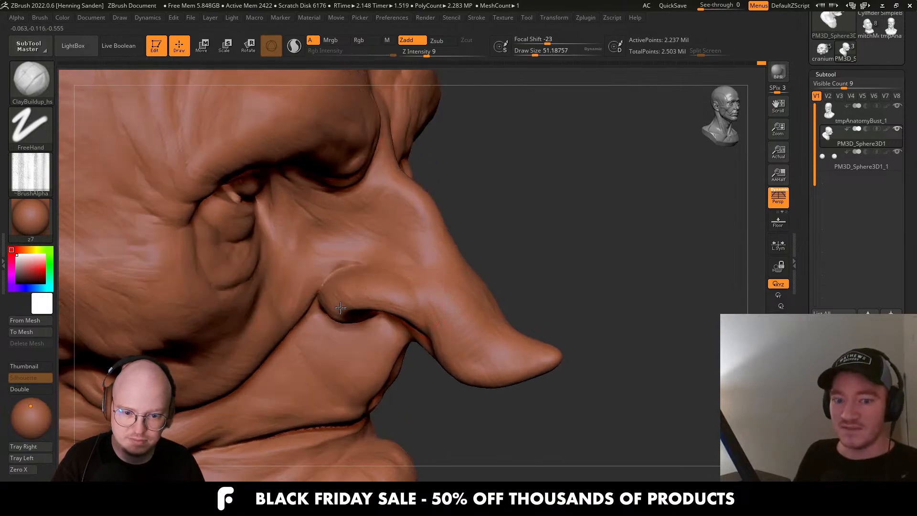
right_drag(306, 278, 277, 241)
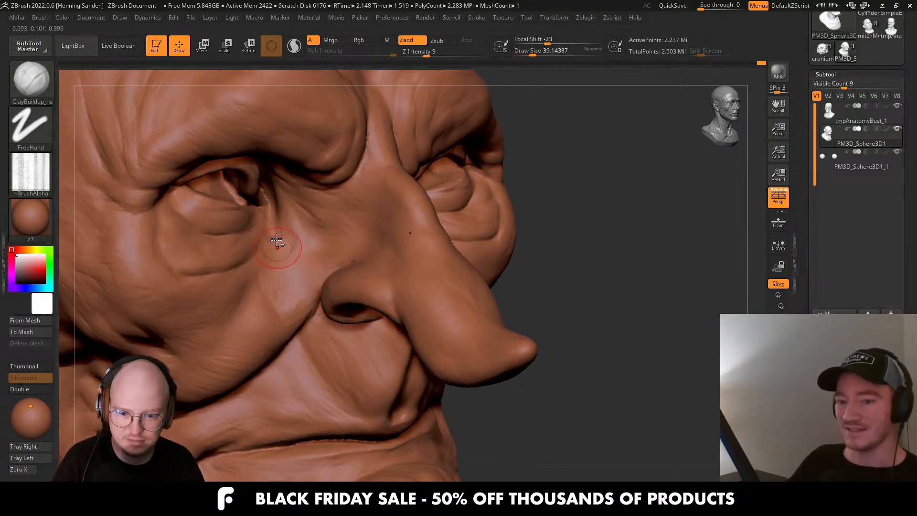
Stroke skin folds across the cheek beside the nostril at draw sizes of about 31 and 46.
right_drag(245, 322, 249, 328)
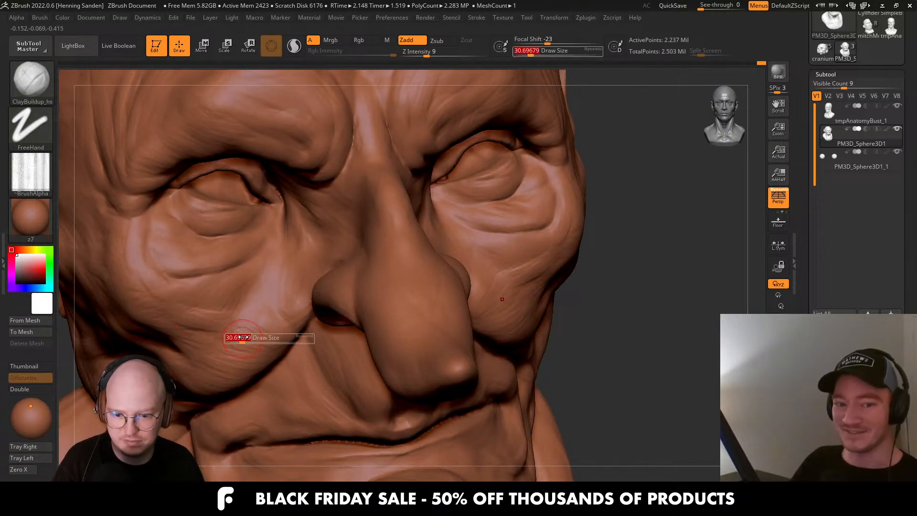
mouse_move(225, 341)
right_down()
mouse_move(318, 314)
mouse_move(352, 328)
mouse_move(352, 296)
right_up()
key(s)
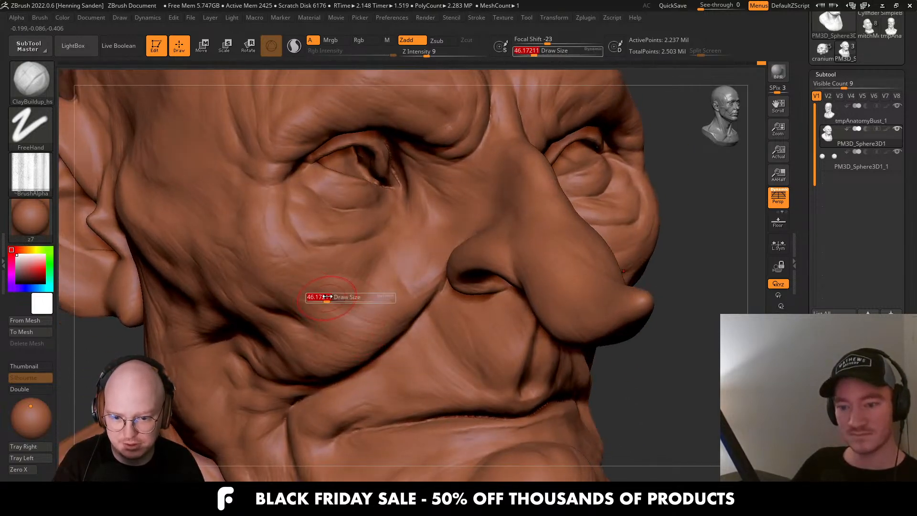
drag(328, 296, 326, 297)
mouse_move(313, 283)
right_down()
mouse_move(288, 272)
mouse_move(356, 299)
mouse_move(387, 284)
mouse_move(364, 286)
mouse_move(383, 311)
mouse_move(430, 313)
right_up()
Refine the wrinkles on the cheek below the eye bag at draw sizes of about 20 to 25.
key(s)
mouse_move(430, 274)
mouse_down()
mouse_move(419, 274)
mouse_move(437, 273)
mouse_move(450, 231)
mouse_up()
key(s)
key(s)
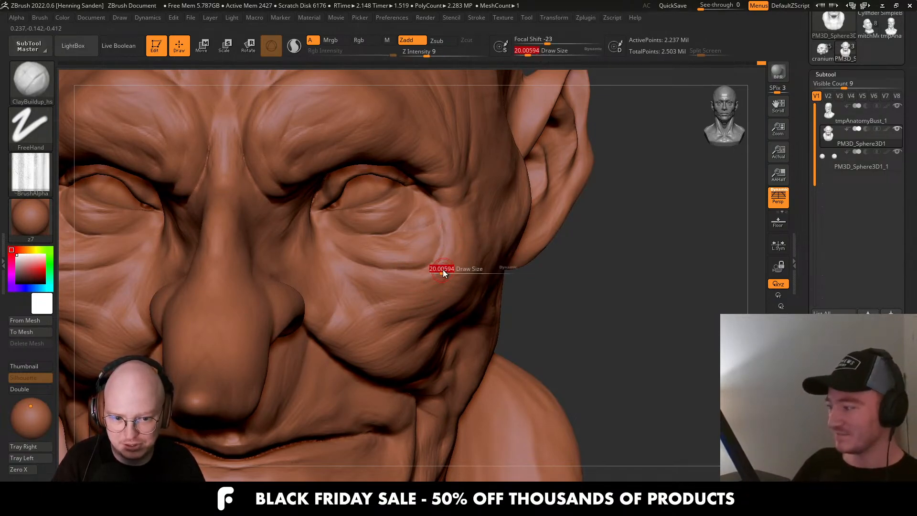
mouse_move(396, 278)
right_down()
mouse_move(354, 286)
mouse_move(325, 316)
right_up()
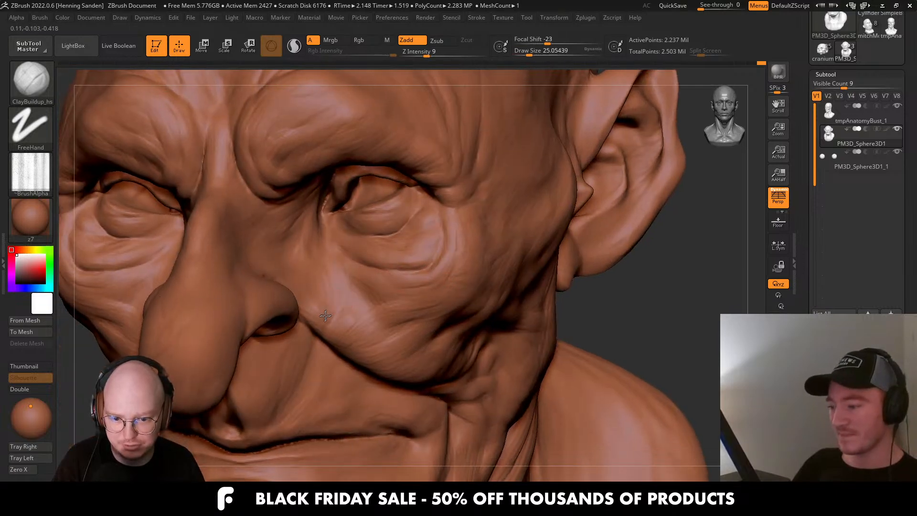
Work the transition between the nostril and the inner cheek at a draw size of about 49.
key(s)
drag(323, 306, 314, 311)
right_drag(356, 303, 319, 291)
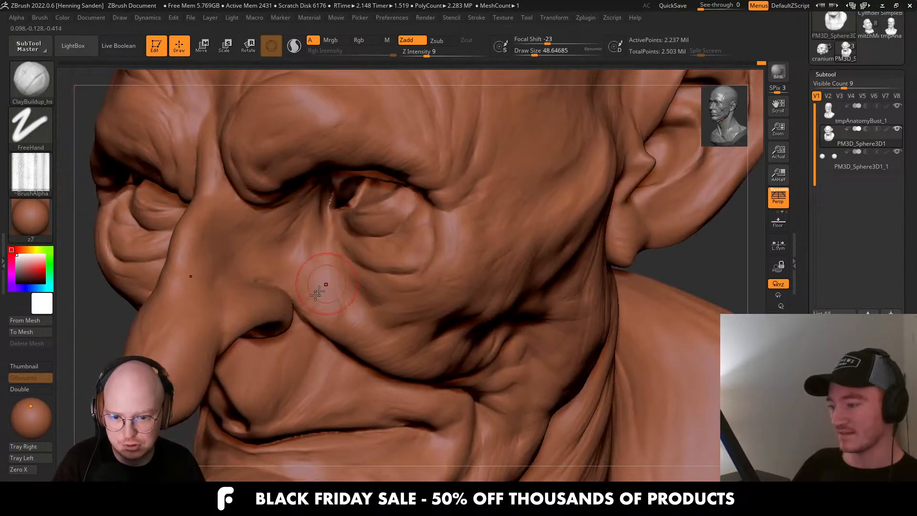
drag(299, 296, 300, 278)
mouse_move(299, 279)
right_down()
mouse_move(311, 323)
mouse_move(321, 327)
right_up()
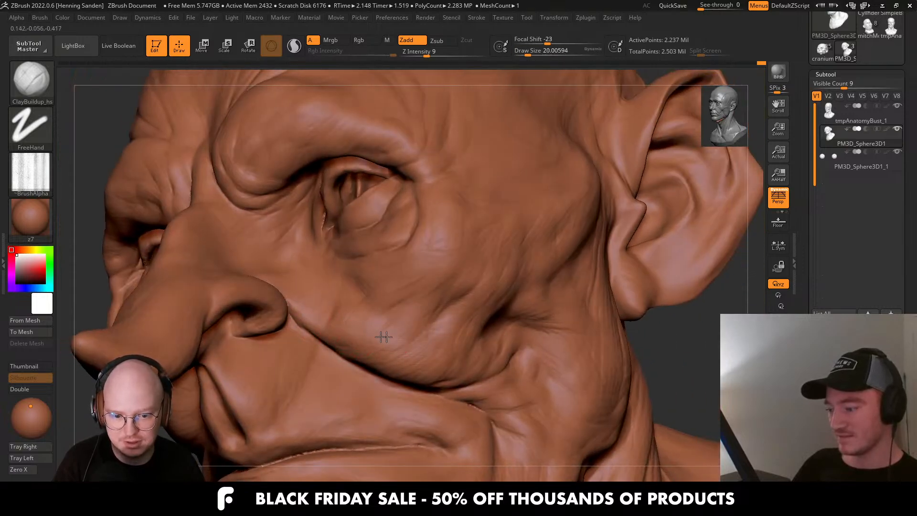
Add small skin folds to the cheek above the nasolabial crease at draw sizes of about 20 to 22.
right_drag(392, 338, 427, 337)
key(s)
click(428, 336)
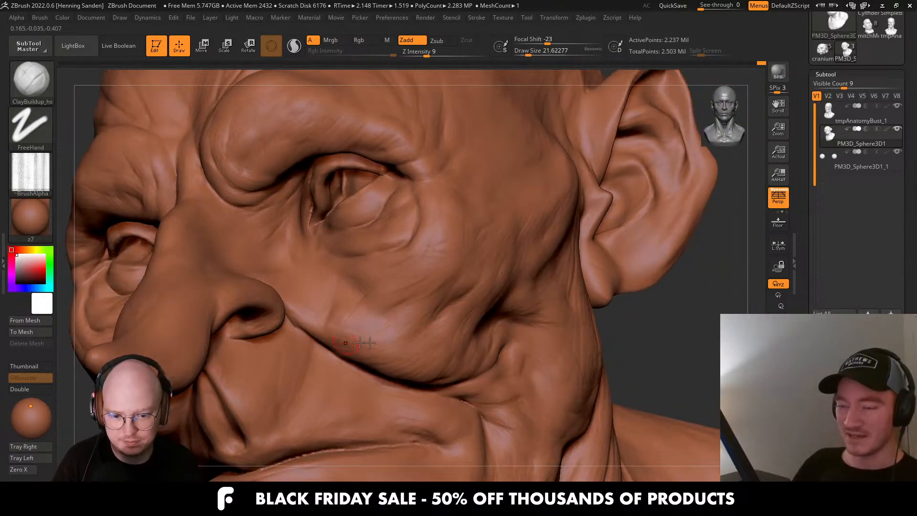
ctrl+right_drag(332, 336, 461, 306)
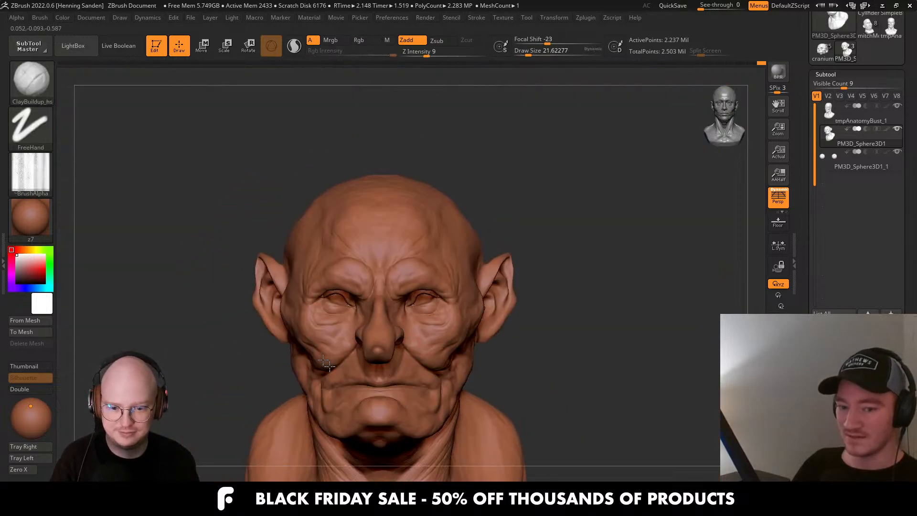
Layer skin folds between the inner eye corner, nostril and cheek at draw sizes of about 33 and 29.
mouse_move(278, 253)
ctrl+right_down()
mouse_move(276, 283)
mouse_move(419, 323)
ctrl+right_up()
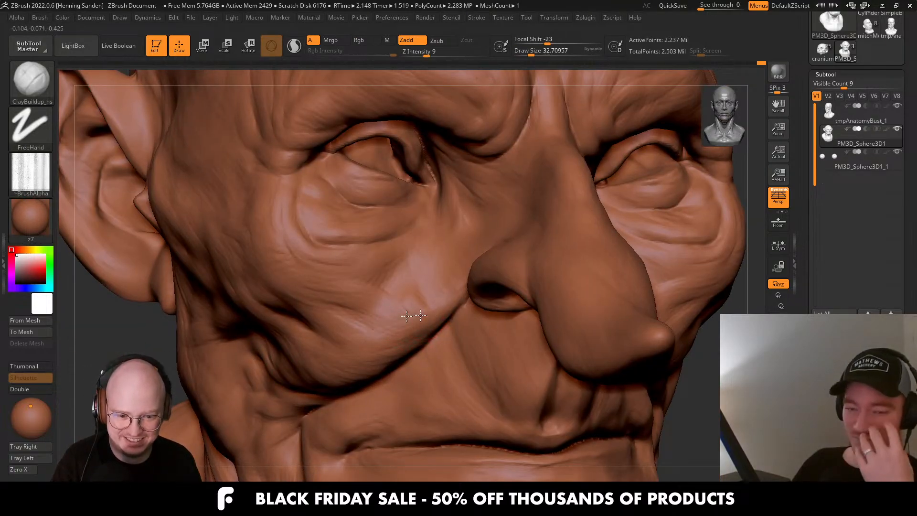
right_drag(440, 287, 459, 295)
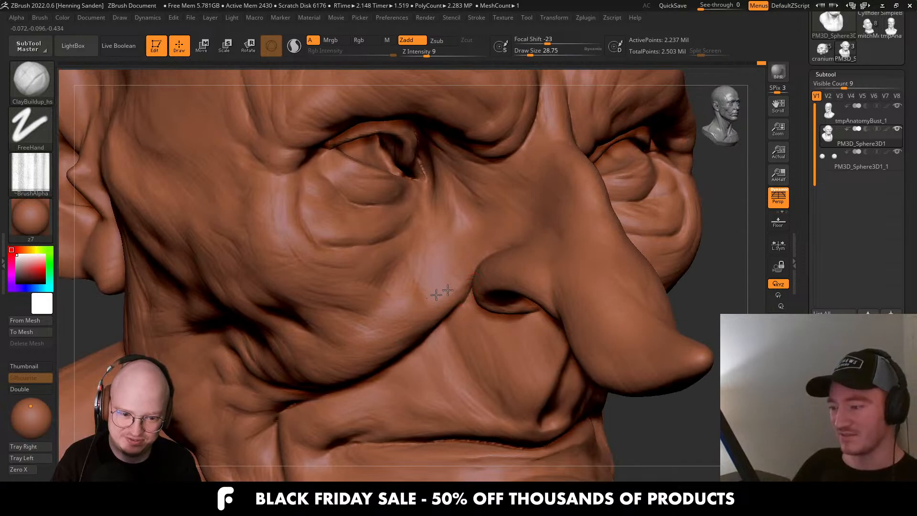
right_drag(497, 244, 520, 235)
key(s)
click(510, 281)
mouse_move(458, 231)
right_down()
mouse_move(504, 280)
mouse_move(518, 284)
mouse_move(524, 273)
mouse_move(539, 286)
mouse_move(569, 272)
mouse_move(514, 266)
mouse_move(530, 251)
mouse_move(511, 299)
mouse_move(419, 280)
right_up()
key(s)
click(465, 256)
Carve fine creases into the eye bag with the DamStandard brush at a draw size of about 13.
key(b)
key(d)
key(s)
key(s)
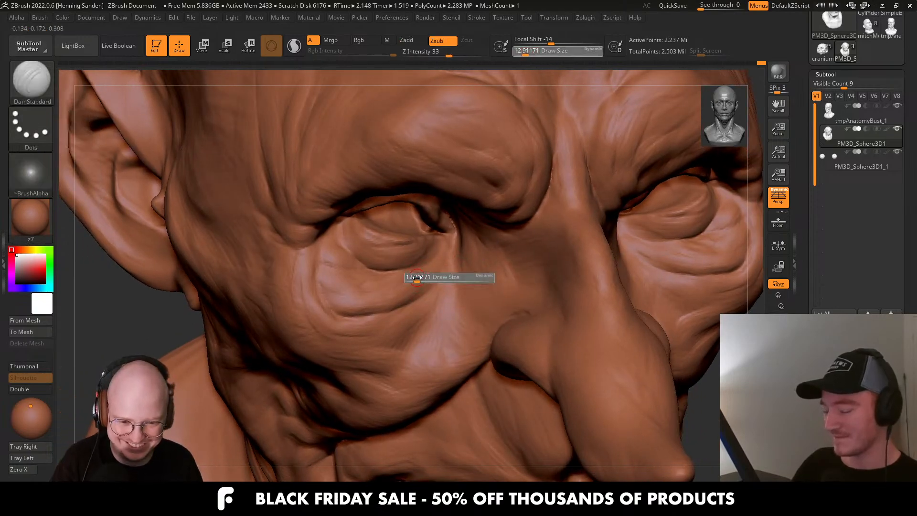
drag(434, 276, 396, 302)
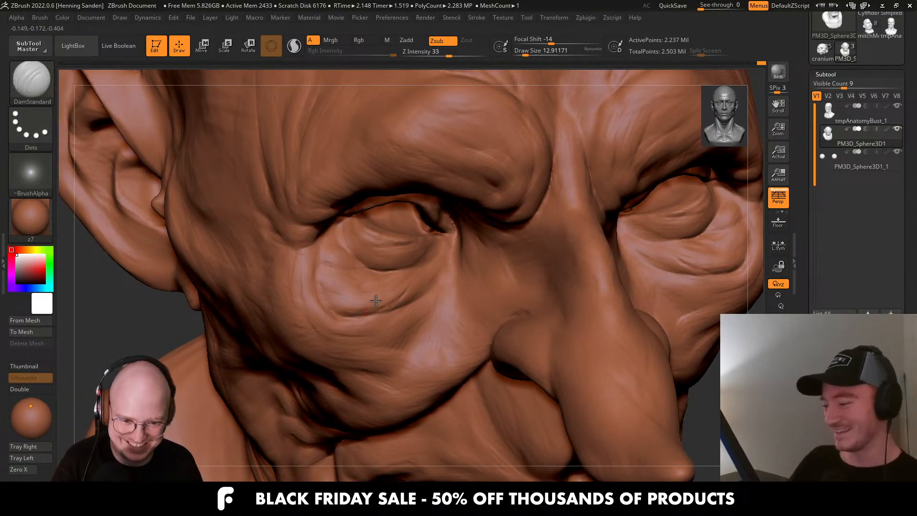
mouse_move(360, 292)
right_down()
mouse_move(330, 287)
mouse_move(323, 249)
mouse_move(430, 285)
mouse_move(434, 257)
right_up()
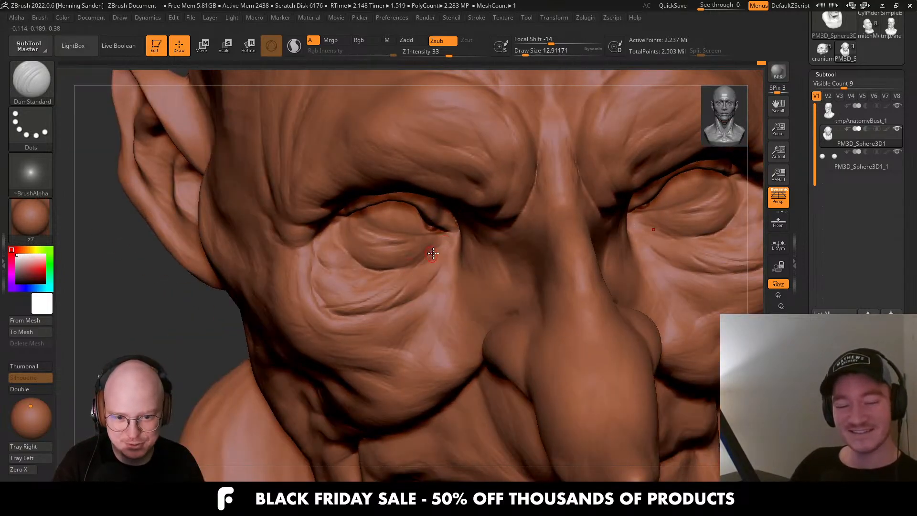
mouse_move(335, 240)
right_down()
mouse_move(328, 242)
mouse_move(344, 273)
mouse_move(378, 317)
mouse_move(428, 322)
mouse_move(403, 377)
mouse_move(435, 306)
right_up()
Carve creases across the cheek and under the cheekbone with DamStandard at a draw size of about 25.
key(ctrl)
mouse_move(417, 363)
right_down()
mouse_move(434, 352)
mouse_move(438, 286)
right_up()
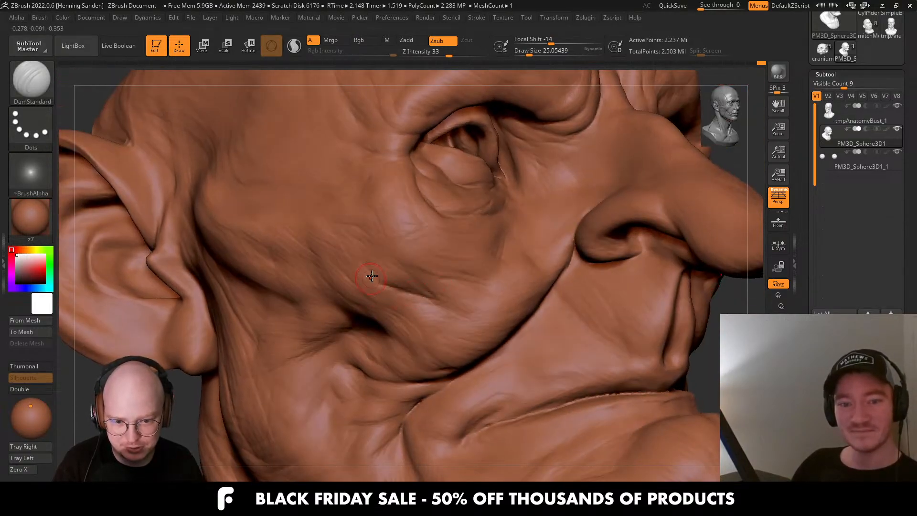
mouse_move(372, 273)
right_down()
mouse_move(389, 317)
mouse_move(379, 326)
right_up()
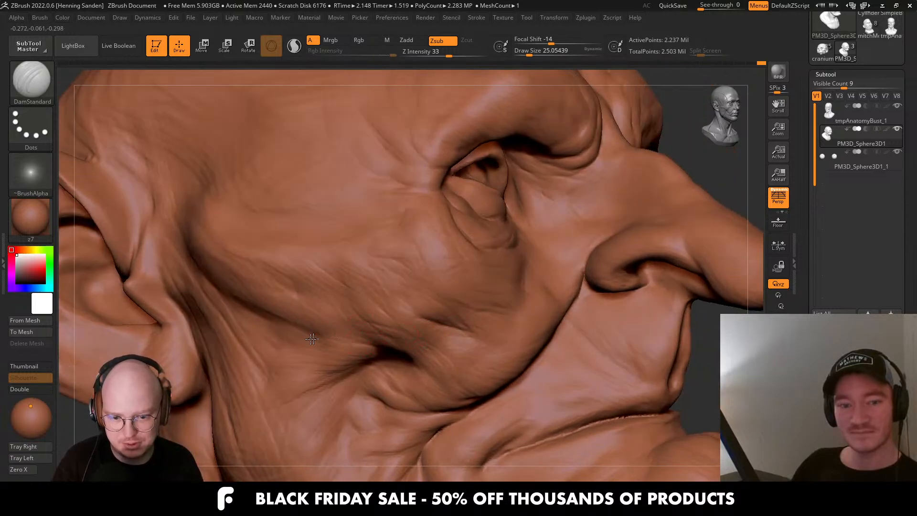
right_drag(311, 339, 455, 345)
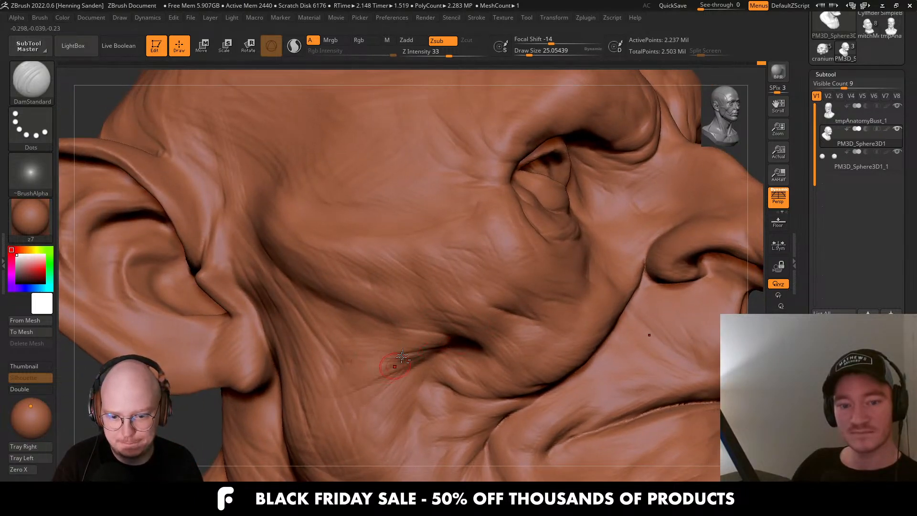
mouse_move(403, 356)
ctrl+right_down()
mouse_move(383, 315)
mouse_move(321, 328)
mouse_move(305, 314)
ctrl+right_up()
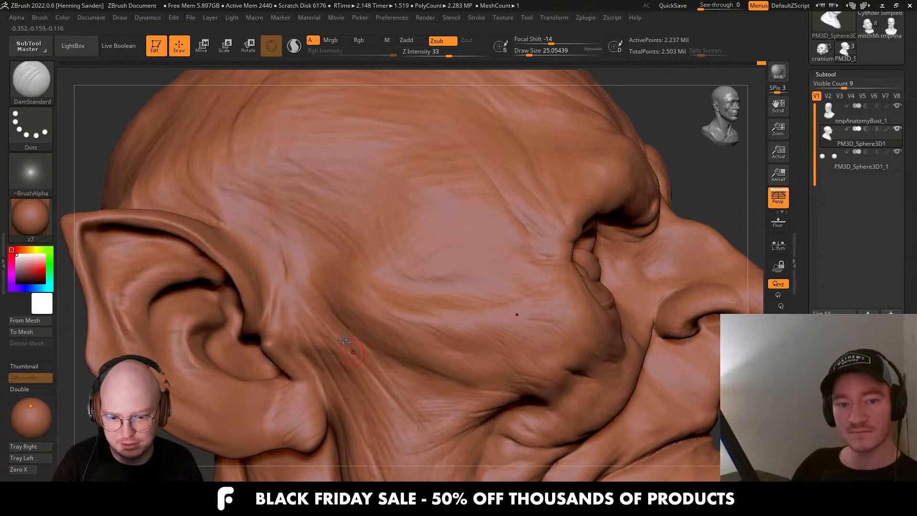
Carve creases across the lower cheek and jowl behind the nasolabial fold with DamStandard at draw sizes of about 23 and 29.
mouse_move(400, 368)
alt+right_down()
mouse_move(377, 303)
mouse_move(436, 336)
alt+right_up()
alt+drag(567, 342, 516, 321)
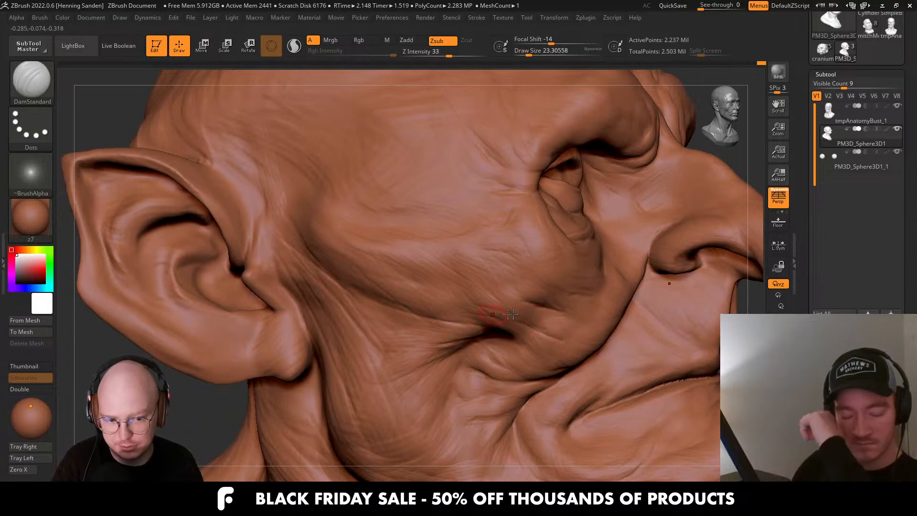
mouse_move(510, 313)
right_down()
mouse_move(553, 317)
mouse_move(430, 318)
right_up()
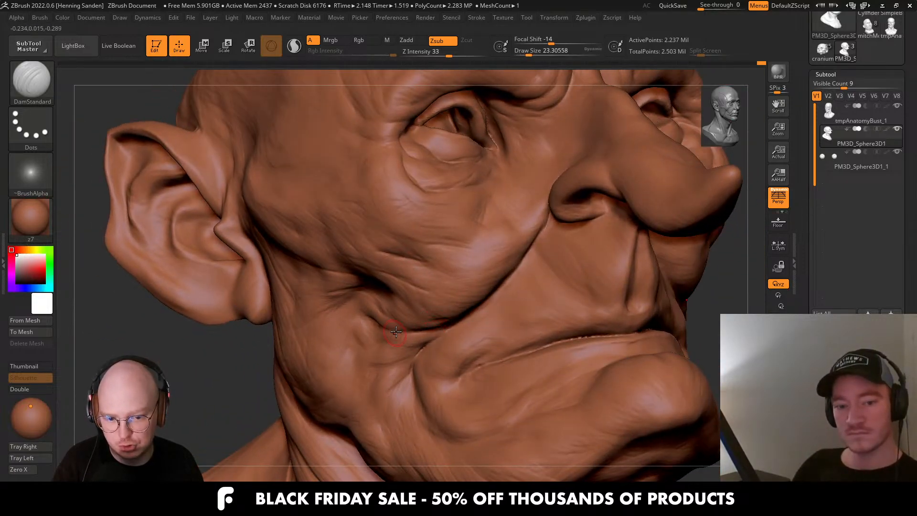
right_drag(355, 309, 365, 319)
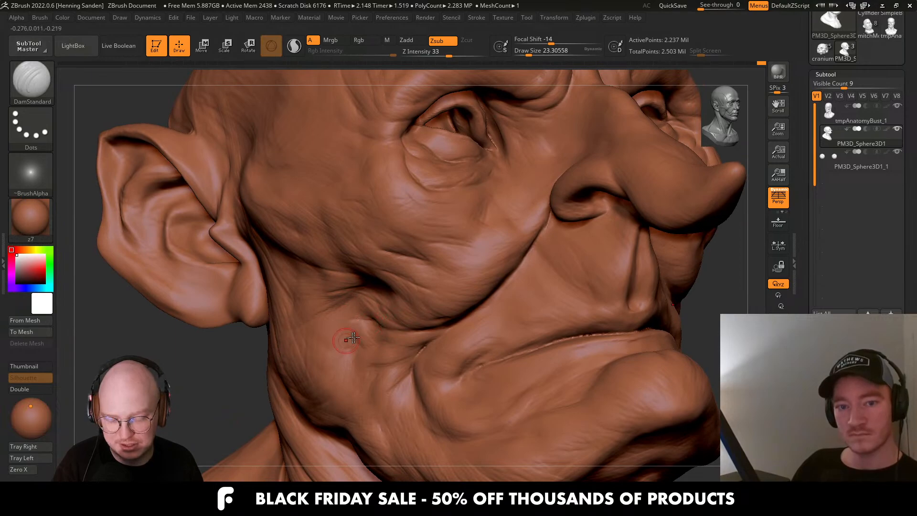
drag(353, 338, 421, 330)
mouse_move(379, 347)
right_down()
mouse_move(389, 351)
mouse_move(427, 312)
right_up()
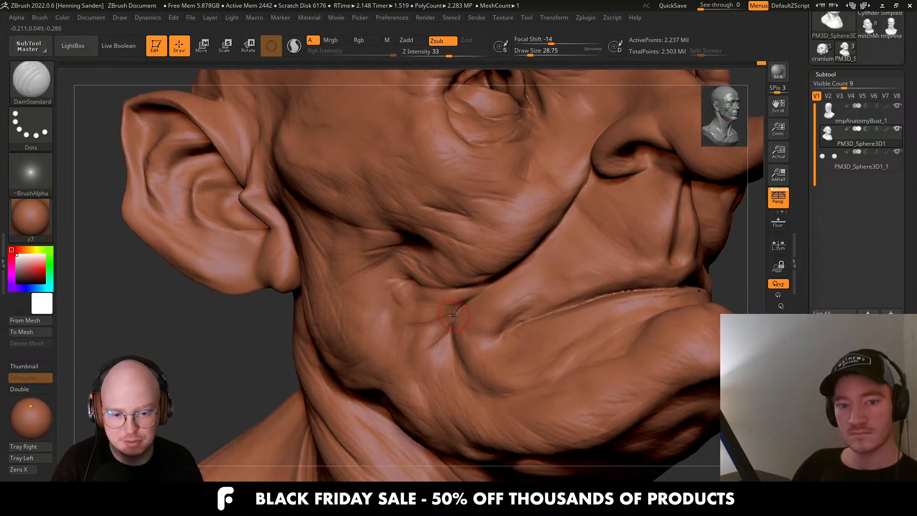
key(s)
drag(474, 294, 471, 294)
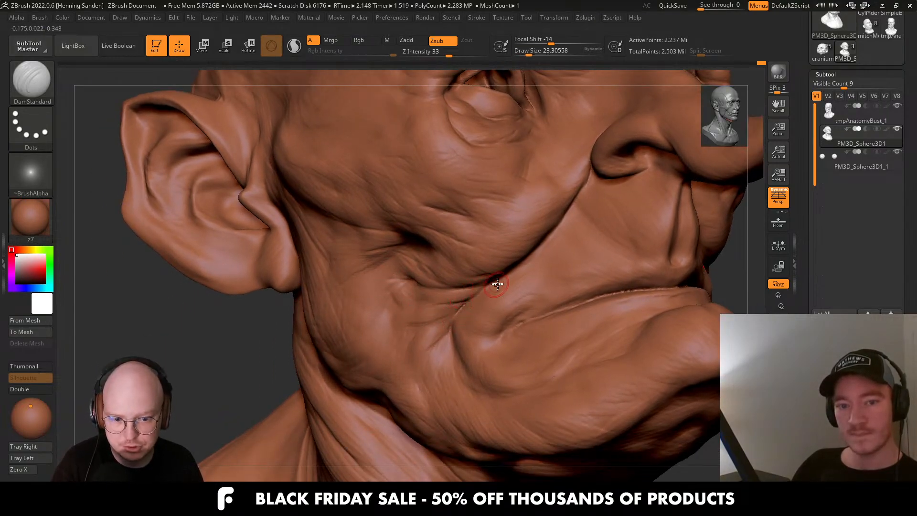
Carve creases running down from the corner of the mouth into the fold beside it at draw sizes of about 35 and 23.
right_drag(433, 312, 398, 330)
right_drag(450, 317, 473, 351)
drag(495, 338, 447, 377)
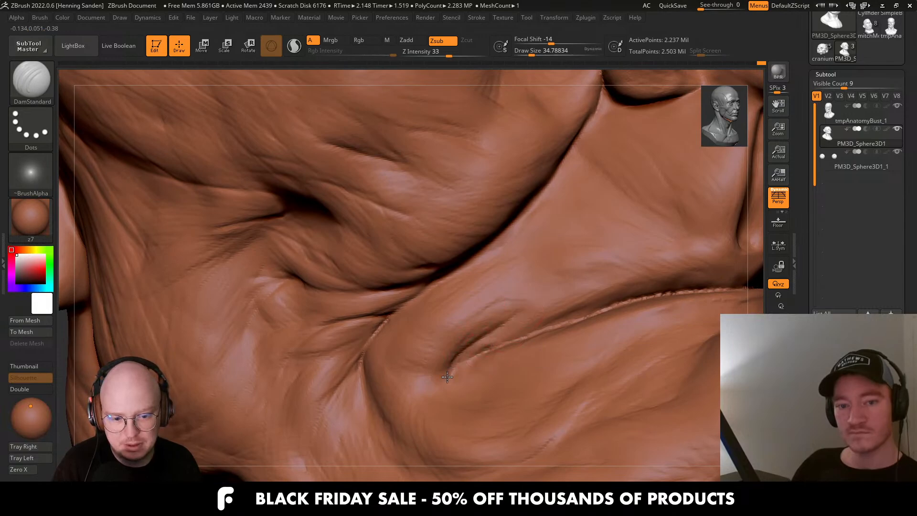
right_drag(477, 348, 454, 361)
key(s)
click(451, 362)
drag(466, 353, 400, 410)
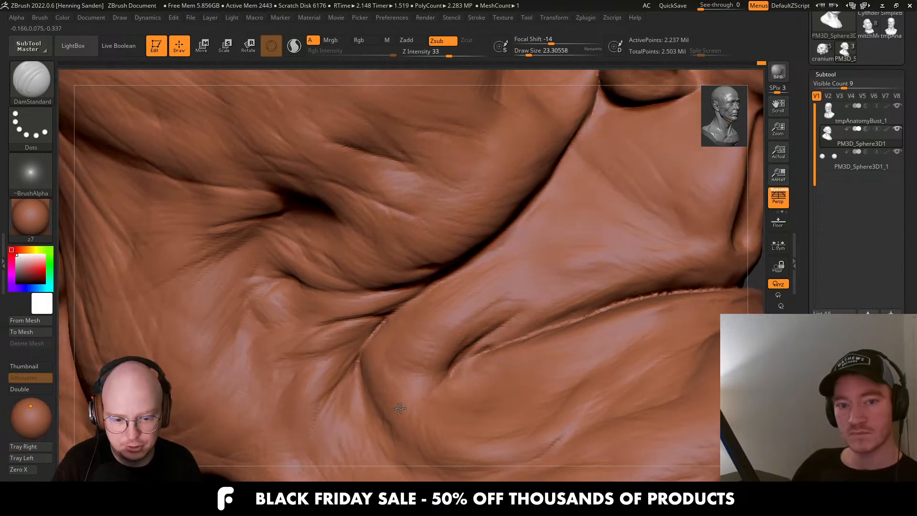
right_drag(423, 383, 437, 367)
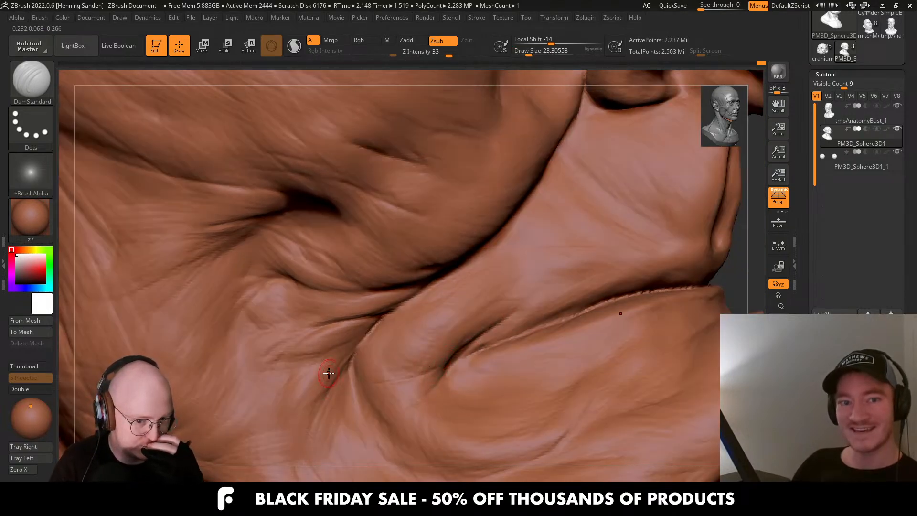
Smooth the creases on the lower cheek above the nasolabial fold.
ctrl+right_drag(329, 373, 315, 330)
mouse_move(495, 293)
right_down()
mouse_move(466, 289)
mouse_move(525, 299)
mouse_move(528, 315)
mouse_move(539, 293)
right_up()
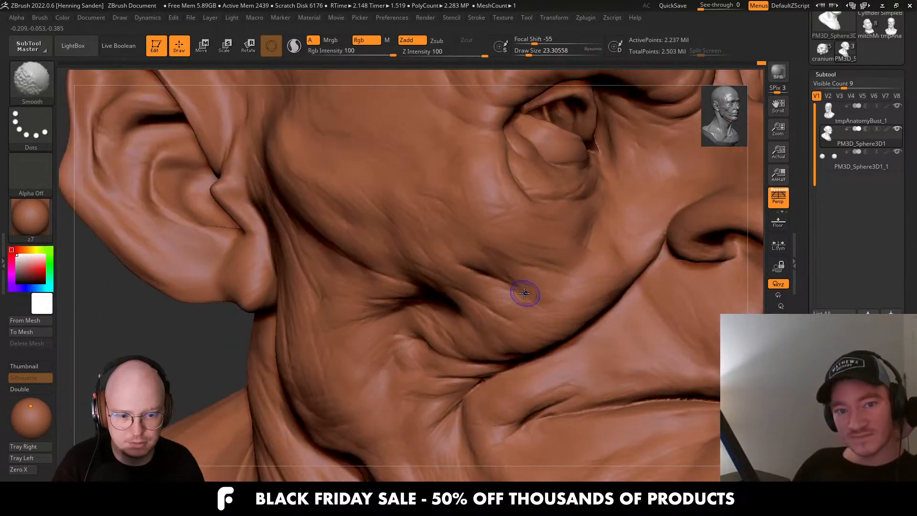
shift+drag(497, 281, 468, 269)
right_drag(503, 286, 492, 274)
shift+drag(509, 309, 485, 295)
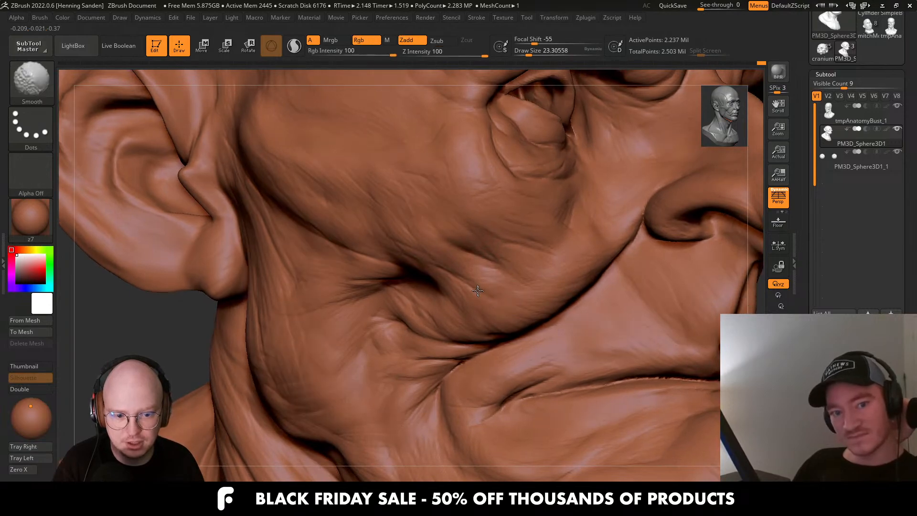
Carve a short crease in the cheek beside the nostril, using DamStandard at draw sizes of about 22 and 39.
mouse_move(502, 303)
ctrl+right_down()
mouse_move(506, 268)
mouse_move(513, 302)
ctrl+right_up()
mouse_move(428, 342)
ctrl+right_down()
mouse_move(414, 371)
mouse_move(465, 303)
mouse_move(513, 349)
mouse_move(540, 329)
ctrl+right_up()
mouse_move(474, 339)
ctrl+right_down()
mouse_move(492, 301)
mouse_move(473, 391)
mouse_move(462, 288)
mouse_move(479, 283)
mouse_move(504, 244)
ctrl+right_up()
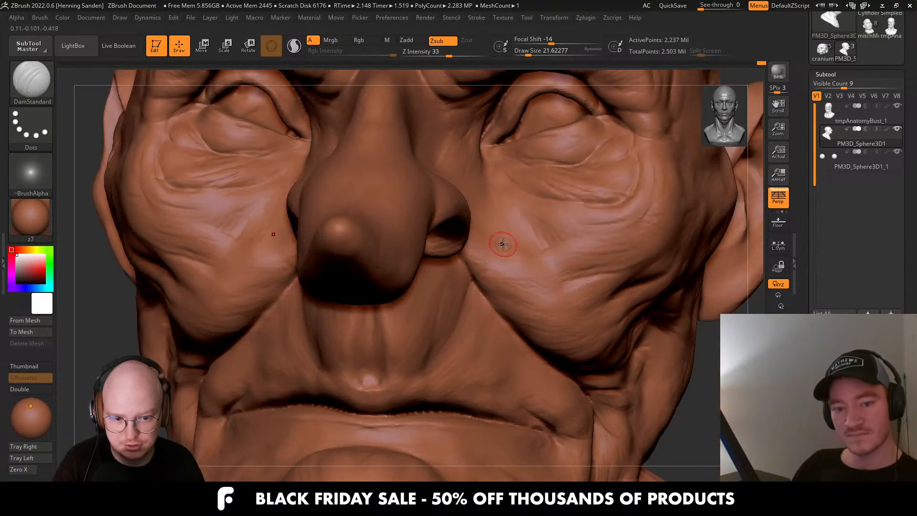
drag(503, 245, 477, 278)
right_drag(499, 231, 492, 253)
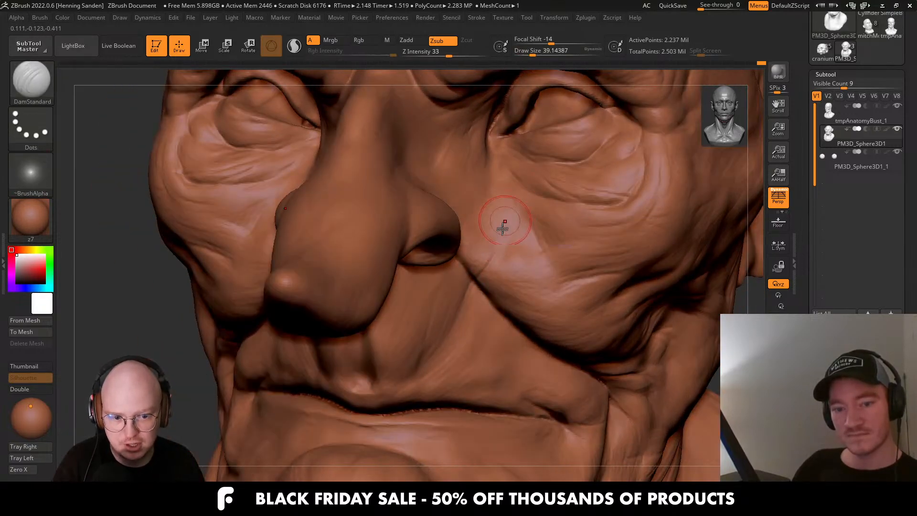
drag(499, 231, 484, 269)
Carve slanting creases into the upper lip below the nostril at draw sizes of about 29 and 25.
key(s)
drag(460, 306, 463, 306)
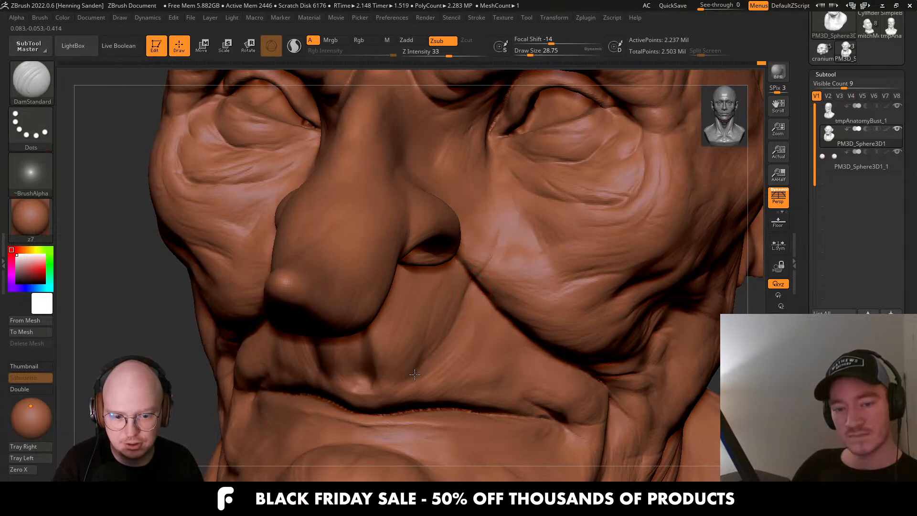
key(s)
drag(432, 356, 431, 357)
right_drag(447, 342, 471, 317)
drag(419, 373, 388, 406)
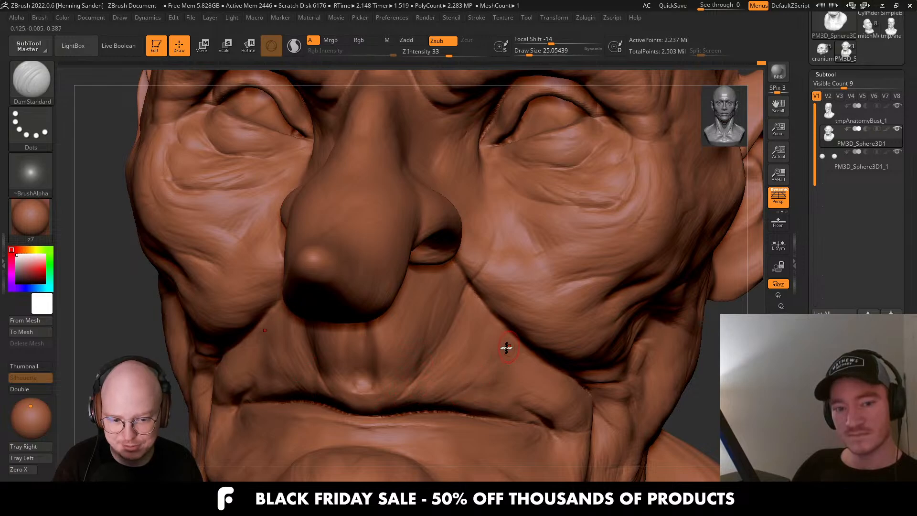
Carve fine creases from the outer eye corner across the temple and upper cheek at draw sizes of about 20 and 23.
mouse_move(507, 347)
right_down()
mouse_move(395, 260)
mouse_move(427, 260)
right_up()
mouse_move(367, 251)
right_down()
mouse_move(360, 240)
mouse_move(436, 273)
mouse_move(477, 252)
mouse_move(532, 278)
right_up()
right_drag(506, 285, 516, 286)
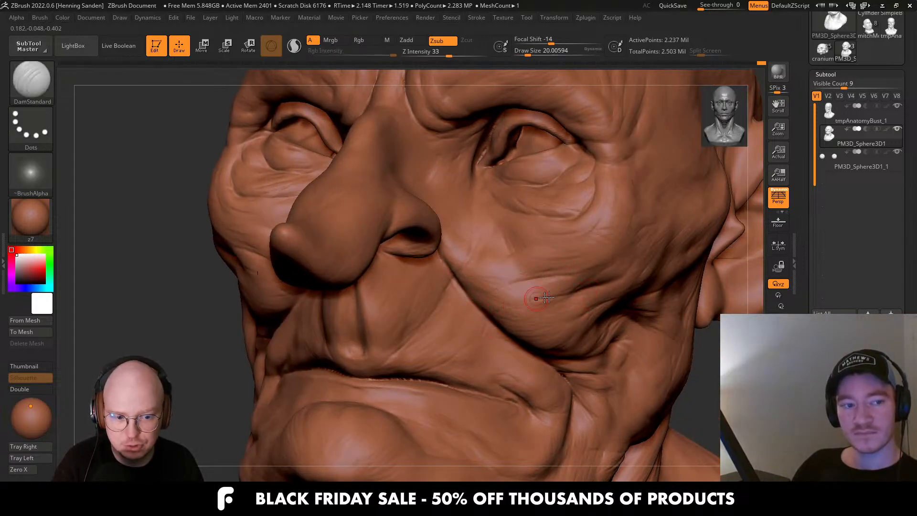
mouse_move(535, 258)
right_down()
mouse_move(510, 232)
mouse_move(532, 246)
right_up()
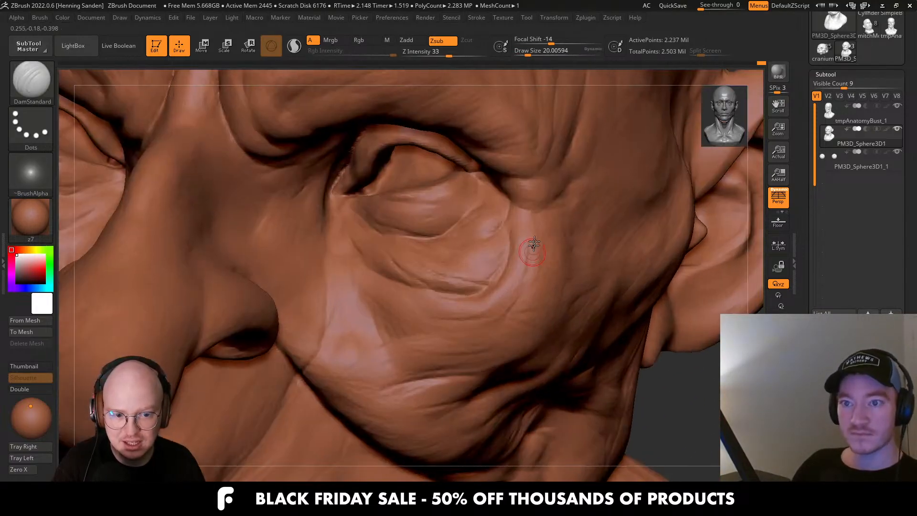
mouse_move(549, 211)
right_down()
mouse_move(578, 220)
mouse_move(525, 255)
mouse_move(561, 234)
right_up()
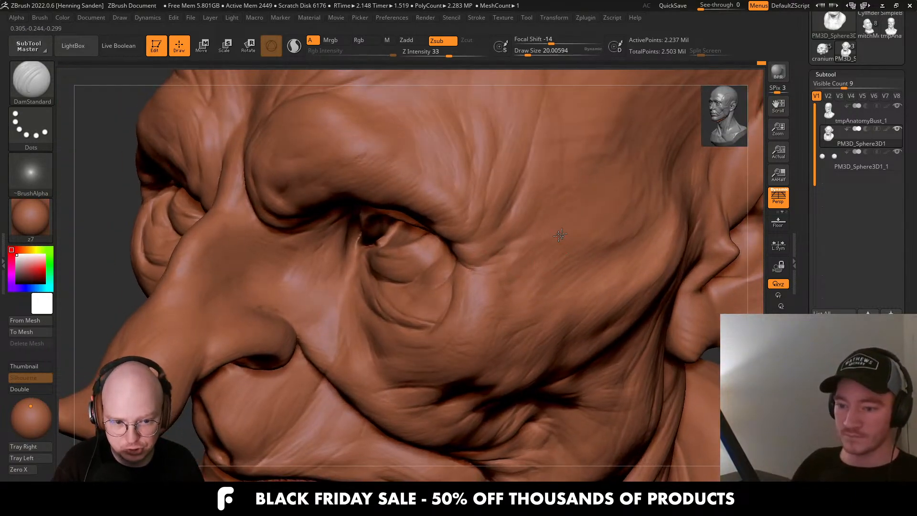
right_drag(506, 265, 458, 264)
right_drag(531, 301, 548, 306)
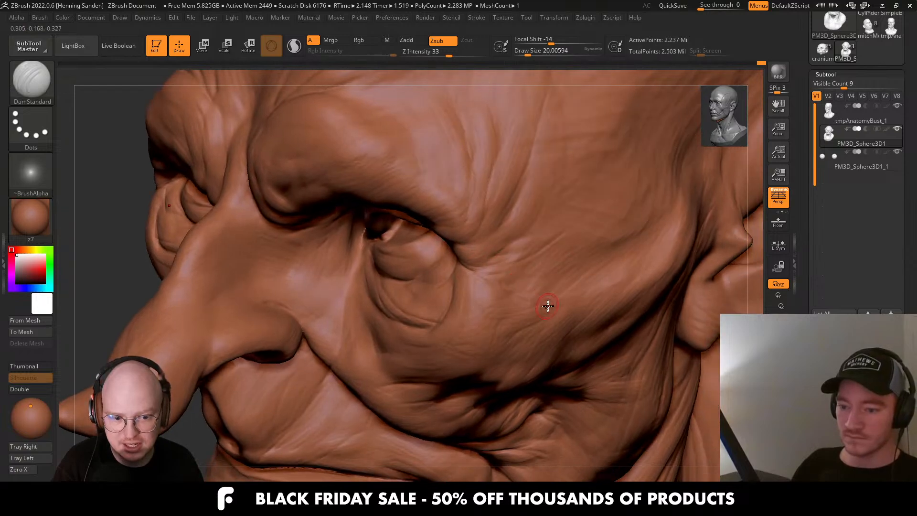
right_drag(529, 277, 516, 207)
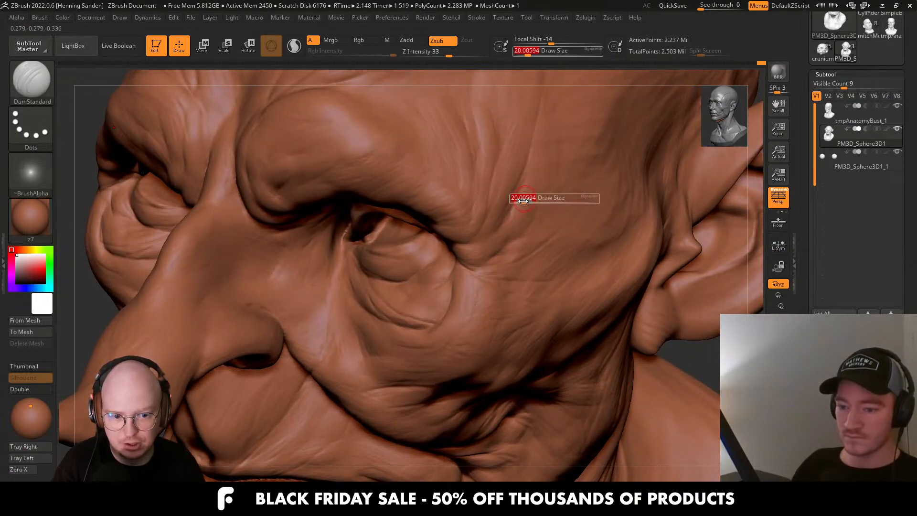
mouse_move(494, 248)
right_down()
mouse_move(499, 229)
mouse_move(484, 235)
mouse_move(444, 210)
mouse_move(418, 207)
mouse_move(425, 192)
right_up()
mouse_move(369, 205)
right_down()
mouse_move(415, 196)
mouse_move(436, 210)
mouse_move(429, 244)
mouse_move(386, 244)
mouse_move(426, 245)
mouse_move(411, 270)
mouse_move(428, 270)
mouse_move(420, 311)
mouse_move(420, 286)
right_up()
key(s)
mouse_move(420, 326)
right_down()
mouse_move(426, 279)
mouse_move(404, 303)
mouse_move(387, 360)
right_up()
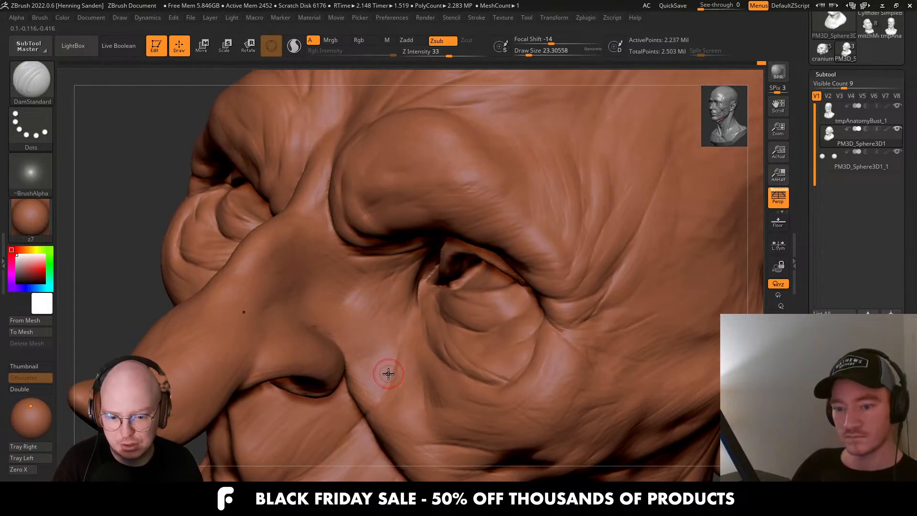
Switch to the finished mitchMcconnel bust and show it with its glasses, hair and eyebrows.
key(f)
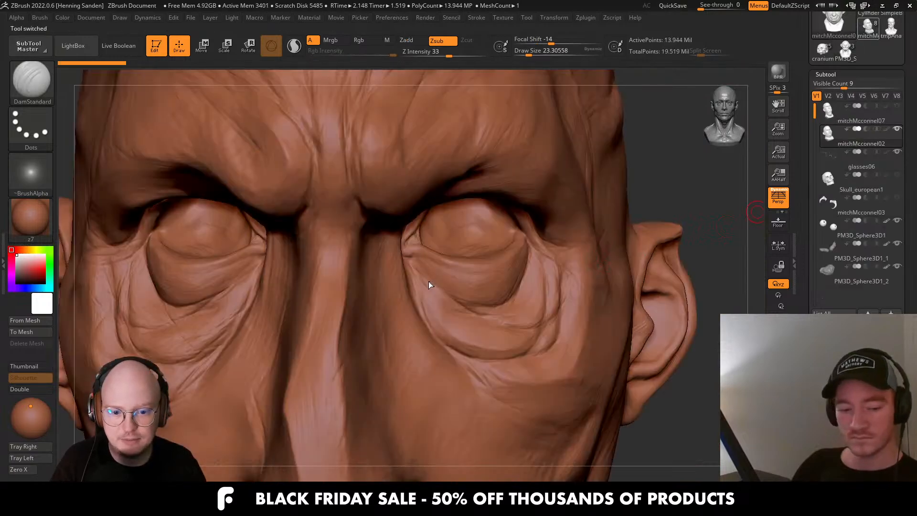
key(f)
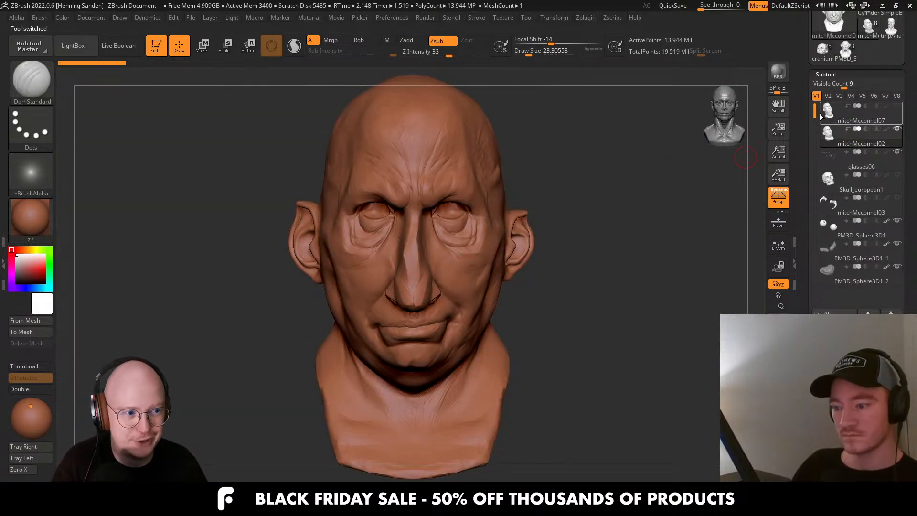
click(836, 132)
drag(542, 239, 441, 258)
alt+right_drag(411, 259, 457, 281)
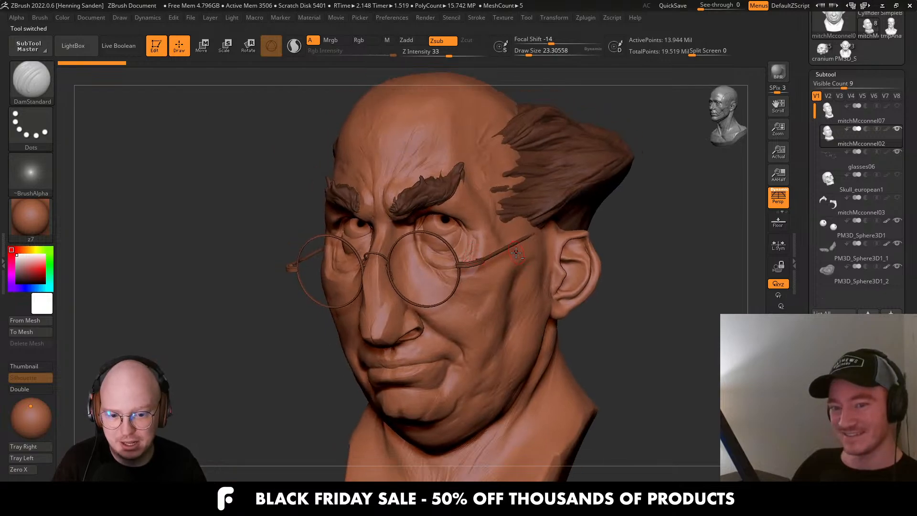
Examine the reference bust's face, glasses, eye folds, temple and ear from several angles and close up.
right_drag(516, 253, 527, 237)
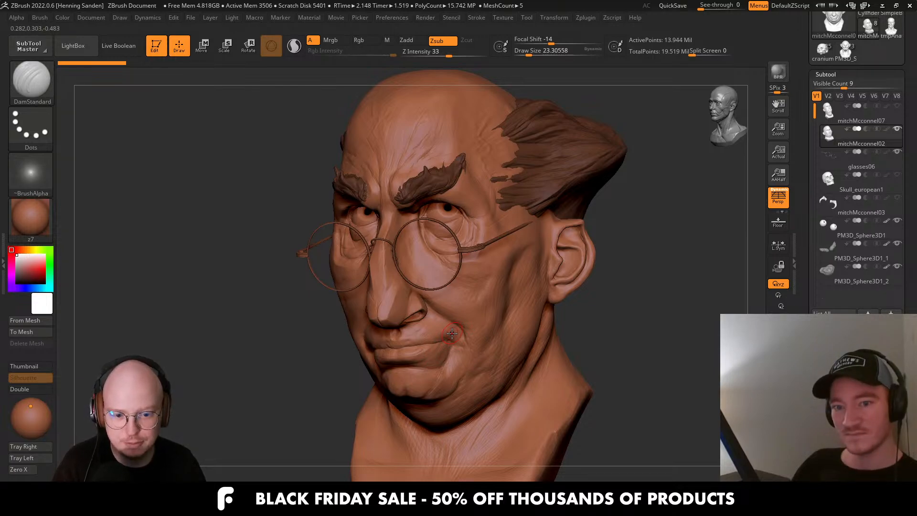
mouse_move(453, 333)
right_down()
mouse_move(492, 337)
mouse_move(417, 345)
right_up()
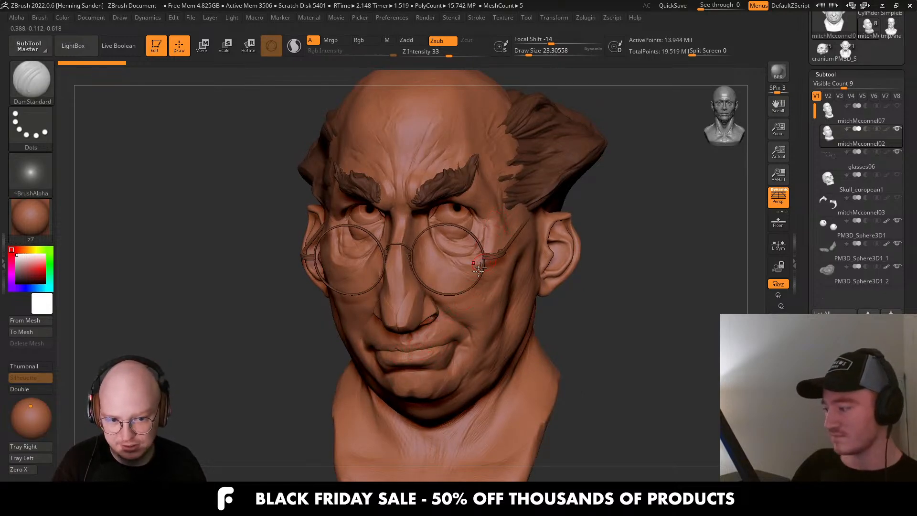
right_drag(468, 289, 501, 247)
mouse_move(510, 212)
right_down()
mouse_move(507, 201)
mouse_move(539, 280)
mouse_move(525, 297)
mouse_move(468, 273)
right_up()
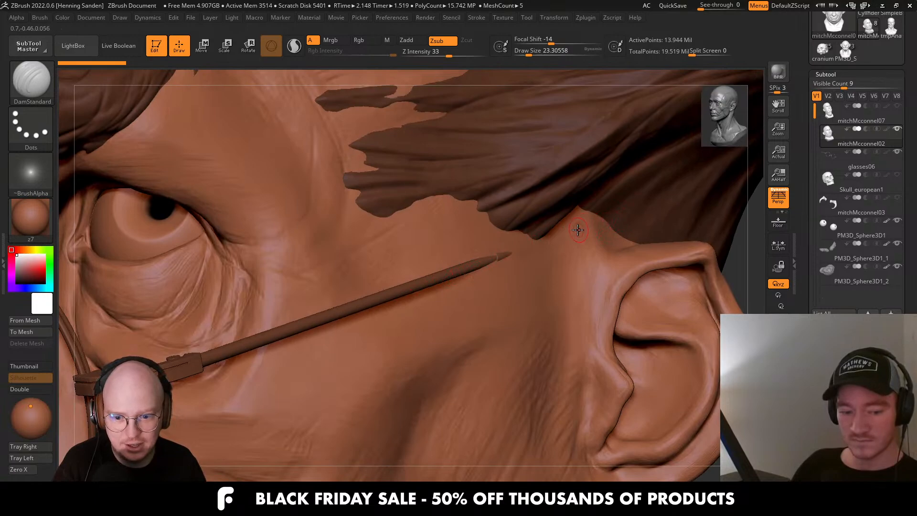
right_drag(605, 234, 477, 259)
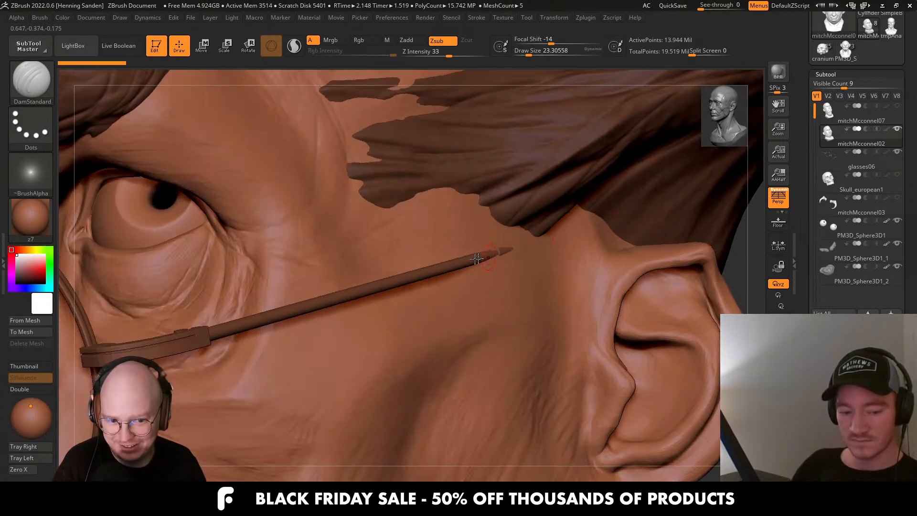
mouse_move(538, 242)
right_down()
mouse_move(453, 229)
mouse_move(365, 180)
mouse_move(321, 277)
mouse_move(507, 281)
mouse_move(509, 272)
right_up()
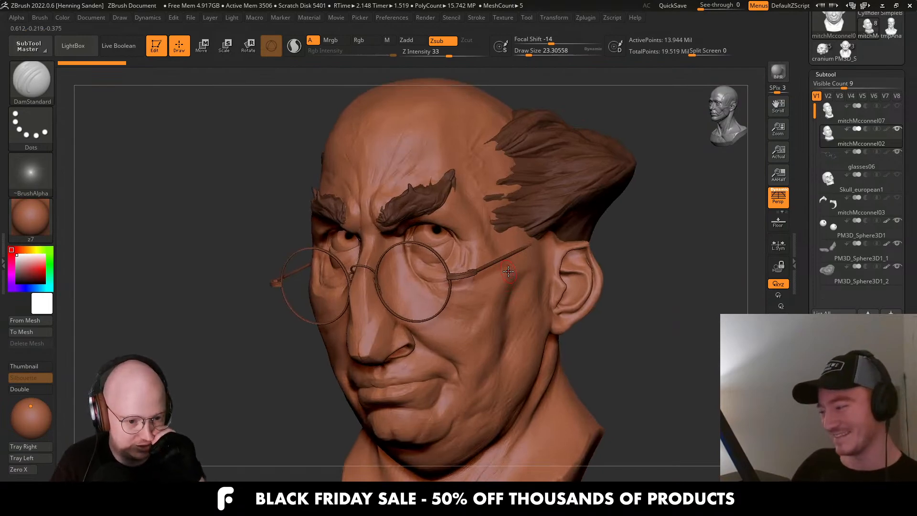
mouse_move(503, 246)
ctrl+right_down()
mouse_move(493, 265)
mouse_move(500, 252)
ctrl+right_up()
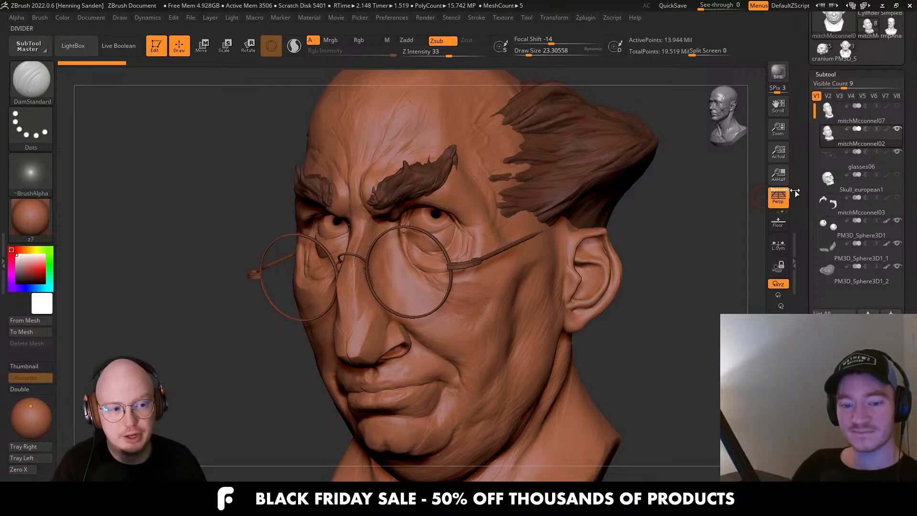
Return to the PM3D_Sphere3D1 bust and isolate the old character's head from the overlapping anatomy bust.
drag(804, 177, 822, 201)
click(853, 140)
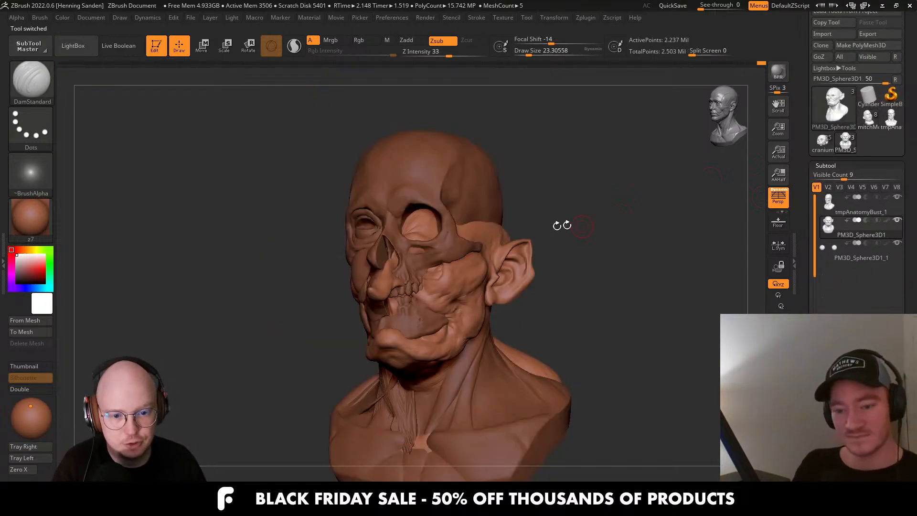
key(alt+s)
mouse_move(468, 335)
alt+right_down()
mouse_move(440, 288)
mouse_move(506, 286)
mouse_move(484, 263)
mouse_move(426, 253)
mouse_move(535, 276)
mouse_move(597, 263)
alt+right_up()
Carve fine creases around the outer part of the eye bag at a draw size of about 16.
key(bracketleft)
key(bracketleft)
mouse_move(540, 258)
mouse_down()
mouse_move(510, 295)
mouse_move(481, 300)
mouse_up()
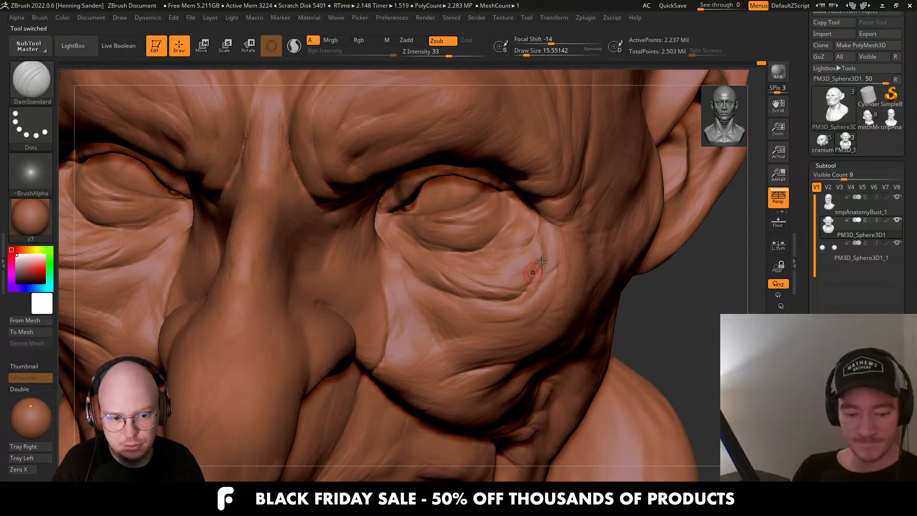
right_drag(512, 254, 505, 268)
right_drag(449, 263, 524, 248)
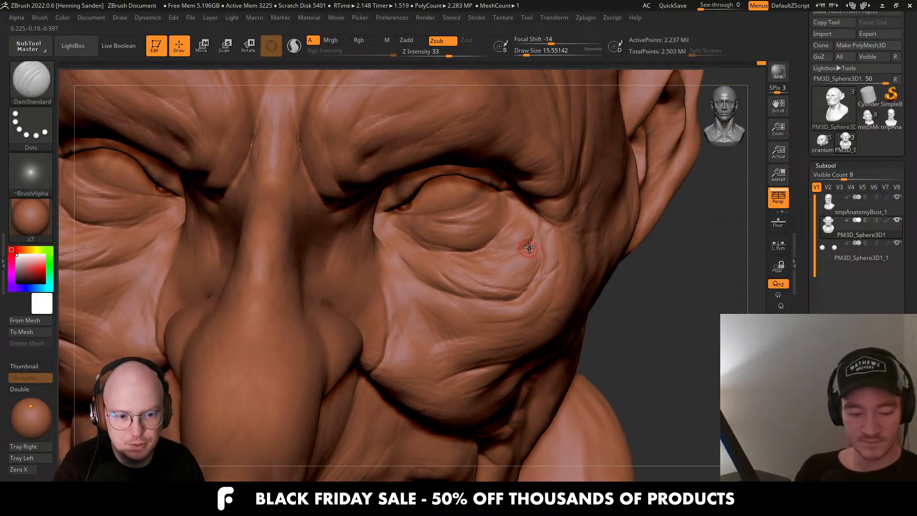
mouse_move(429, 254)
right_down()
mouse_move(388, 227)
mouse_move(410, 265)
mouse_move(389, 268)
right_up()
Carve the crease between the inner eye corner and the nasolabial fold beside the nostril at a draw size of about 20.
key(s)
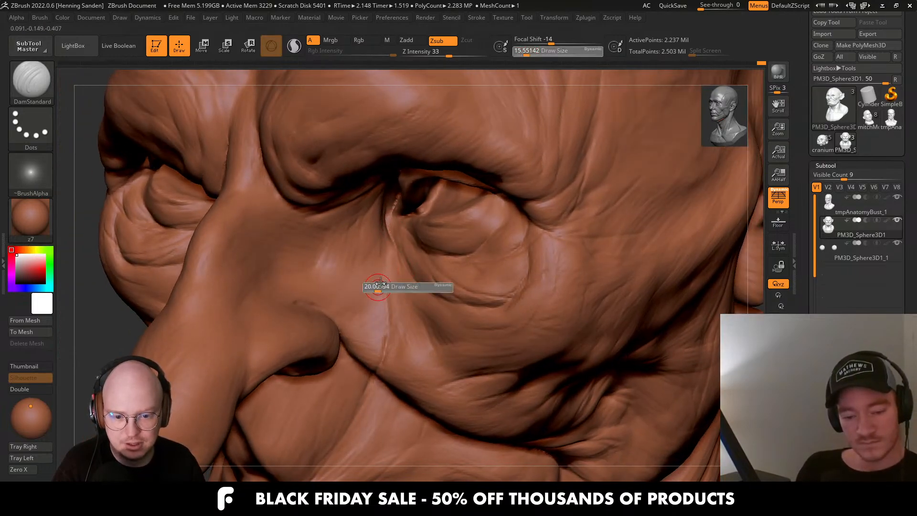
drag(389, 286, 394, 287)
right_drag(377, 356, 385, 341)
drag(384, 341, 372, 368)
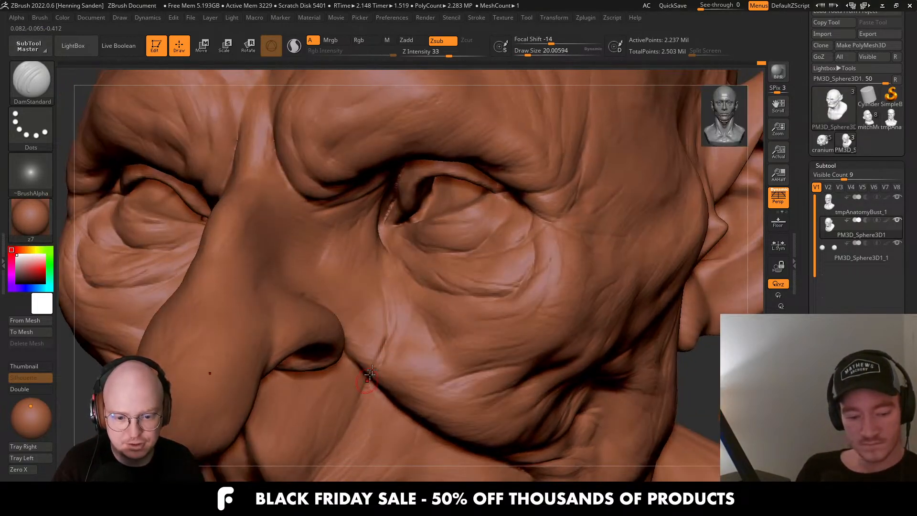
right_drag(371, 375, 366, 342)
right_drag(307, 348, 465, 268)
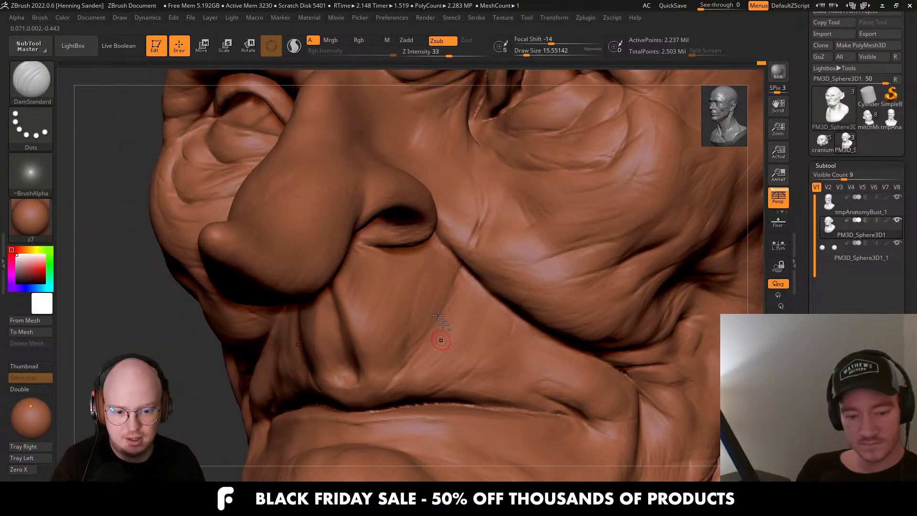
Carve a soft crease across the upper lip beside the philtrum at a draw size of about 20.
right_drag(440, 338, 494, 361)
mouse_move(494, 361)
ctrl+right_down()
mouse_move(491, 334)
mouse_move(518, 270)
ctrl+right_up()
mouse_move(519, 270)
ctrl+right_down()
mouse_move(542, 336)
mouse_move(539, 387)
ctrl+right_up()
right_drag(508, 361, 461, 340)
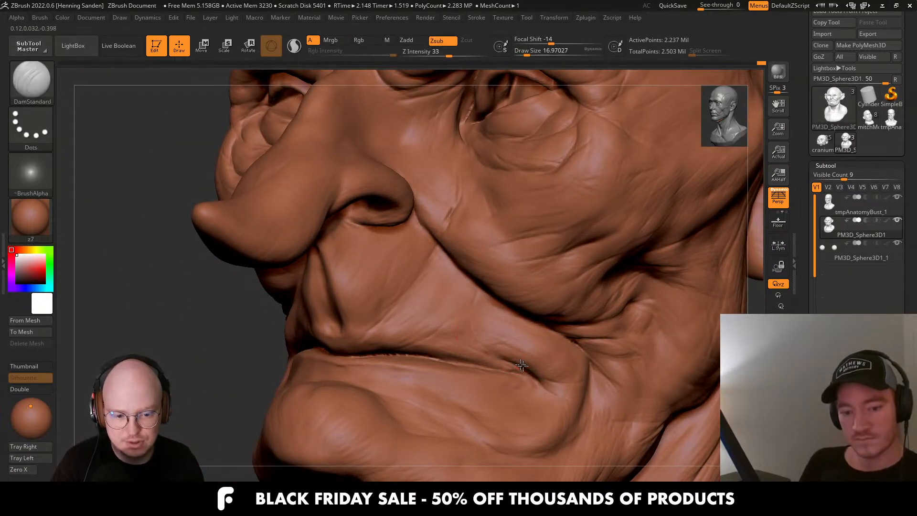
right_drag(539, 379, 566, 385)
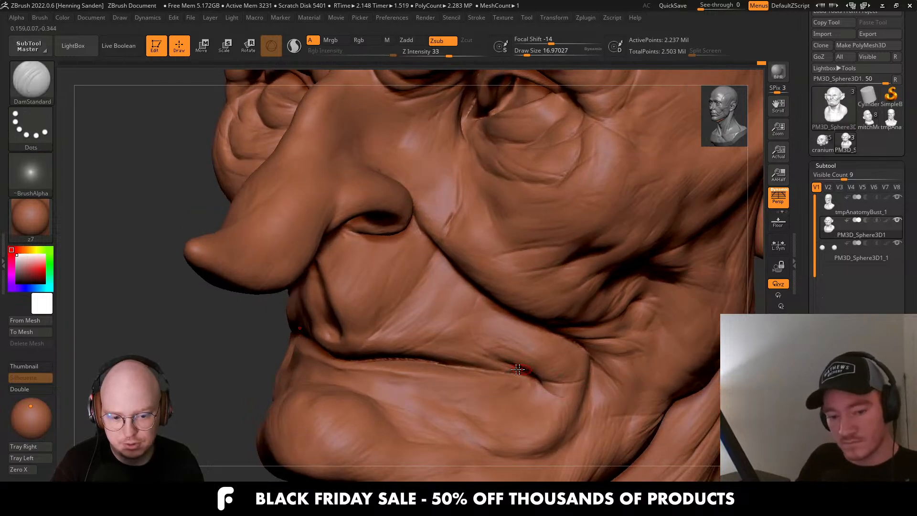
mouse_move(458, 342)
right_down()
mouse_move(520, 313)
mouse_move(481, 295)
mouse_move(423, 287)
right_up()
key(bracketright)
key(bracketright)
mouse_move(423, 287)
mouse_down()
mouse_move(388, 311)
mouse_move(358, 313)
mouse_move(392, 285)
mouse_up()
right_drag(413, 309, 437, 257)
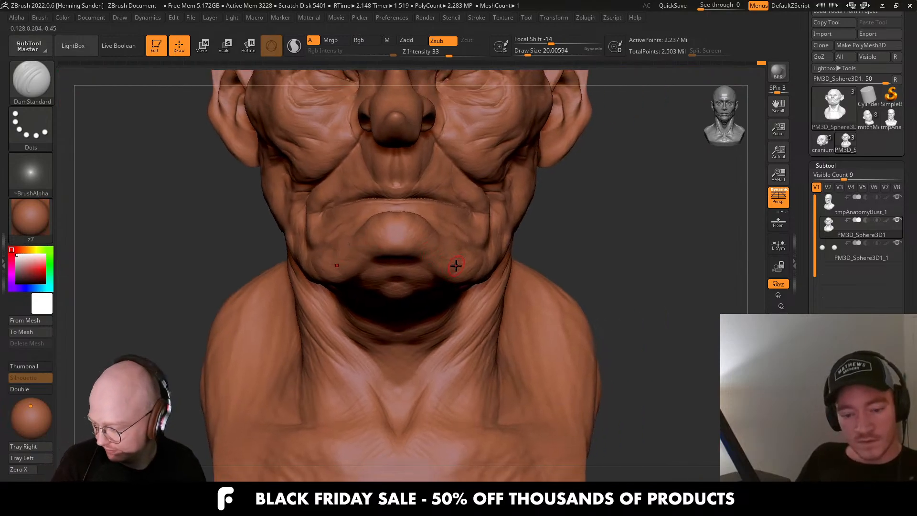
ctrl+right_drag(460, 267, 509, 227)
right_drag(509, 227, 535, 306)
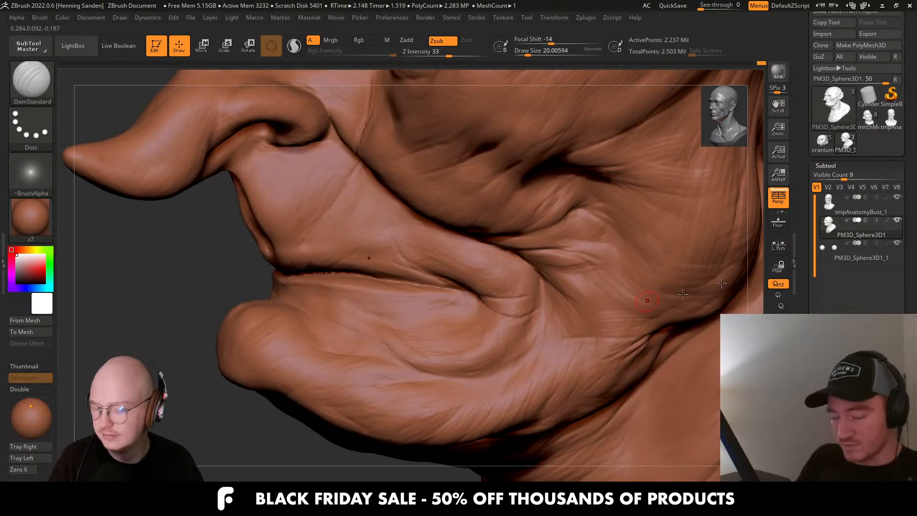
Switch to the web browser and open the FlippedNormals marketplace home page.
key(alt+Tab)
click(443, 214)
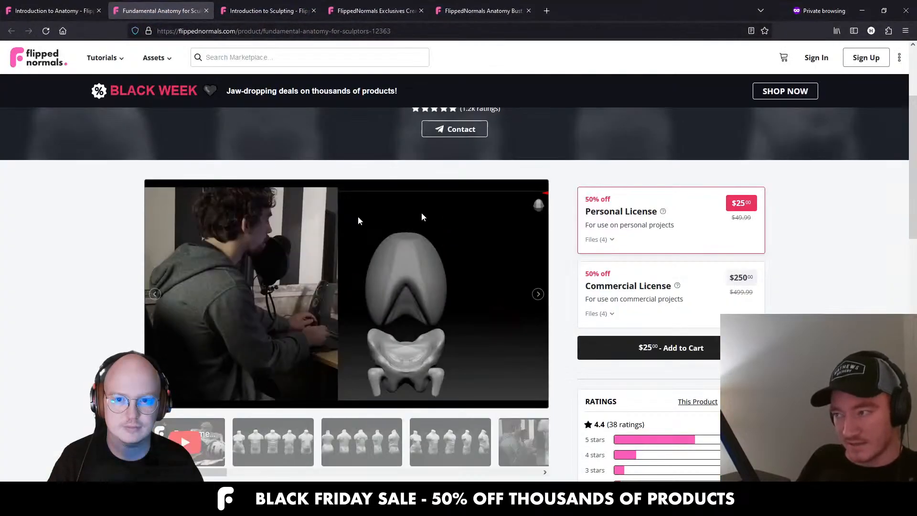
click(54, 60)
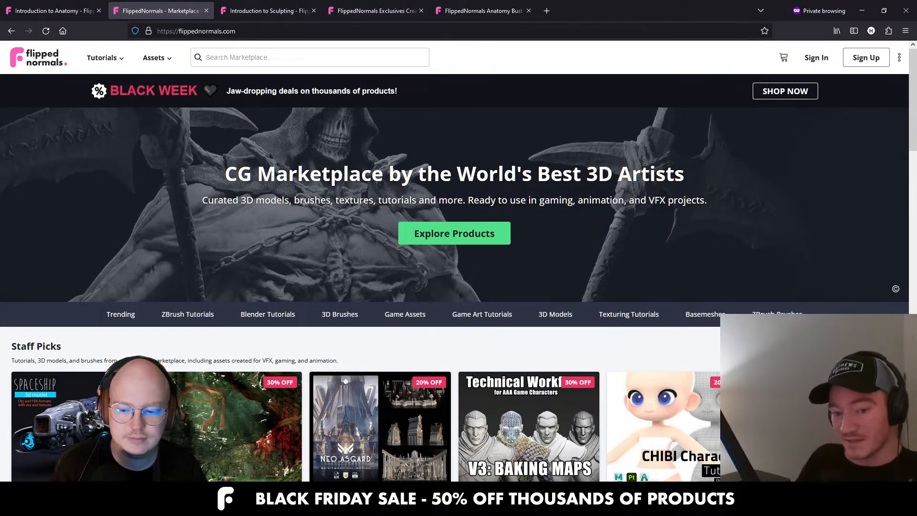
Open the FlippedNormals Skin Kit product in a new tab and look through the home page's trending and exclusive products.
scroll(317, 280, down, 8)
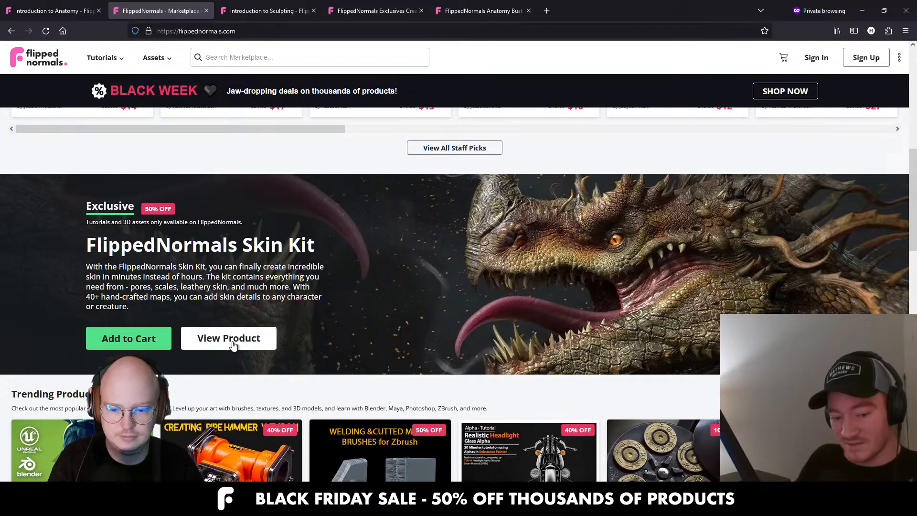
middle_click(230, 340)
scroll(261, 300, down, 9)
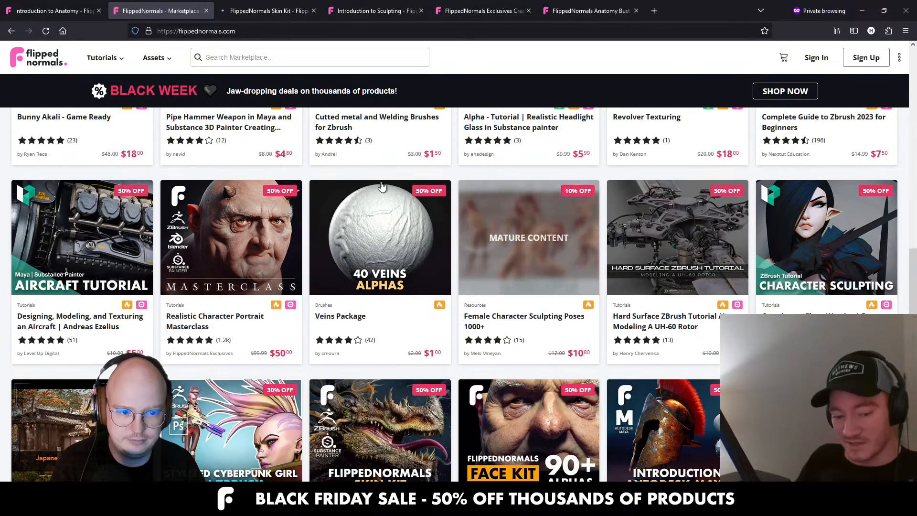
scroll(317, 225, down, 4)
scroll(315, 224, down, 9)
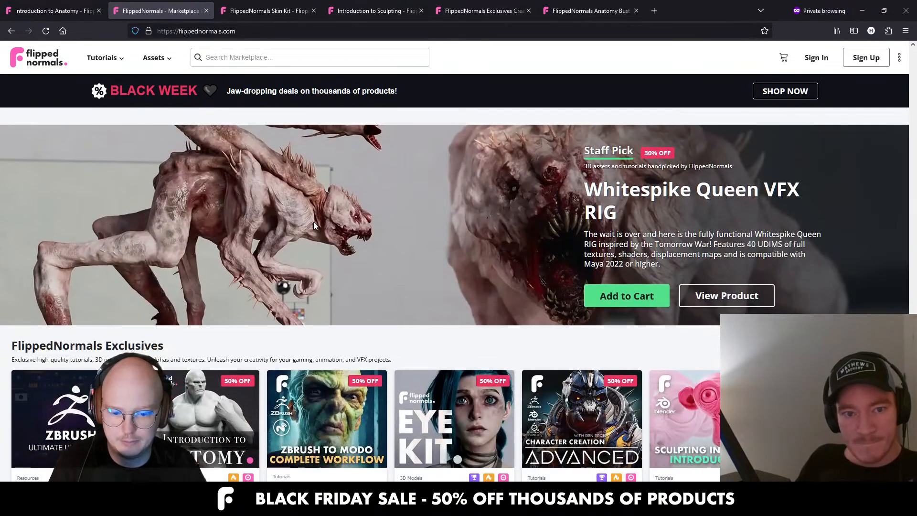
scroll(317, 286, down, 2)
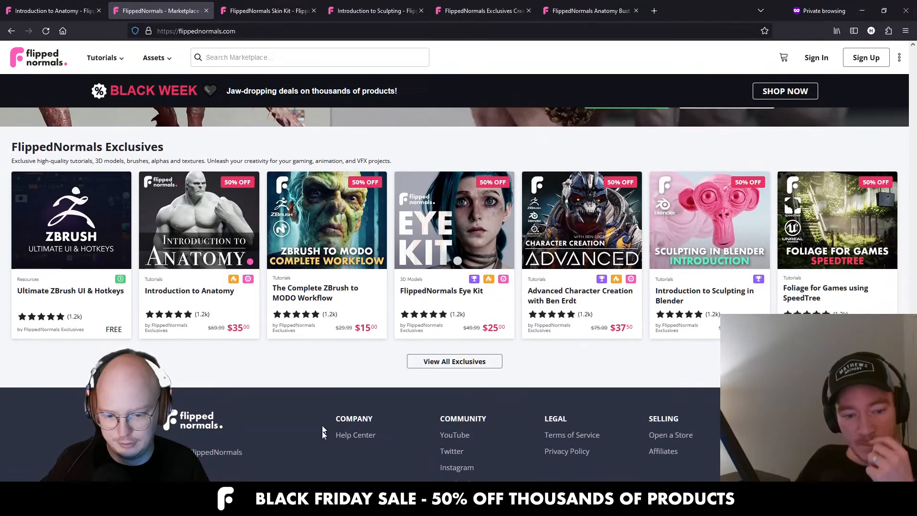
scroll(335, 191, up, 20)
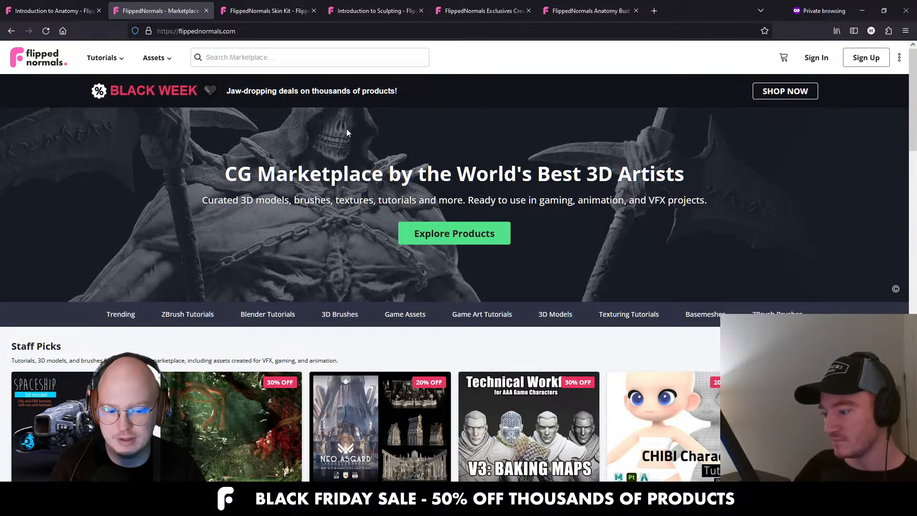
Examine the FlippedNormals Skin Kit page, including its creature preview images, licences, ratings and description.
click(267, 10)
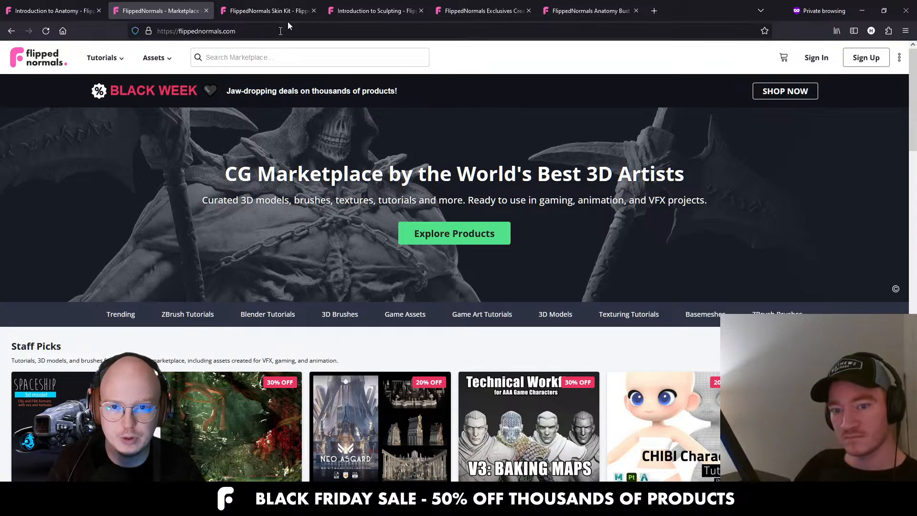
scroll(306, 300, down, 3)
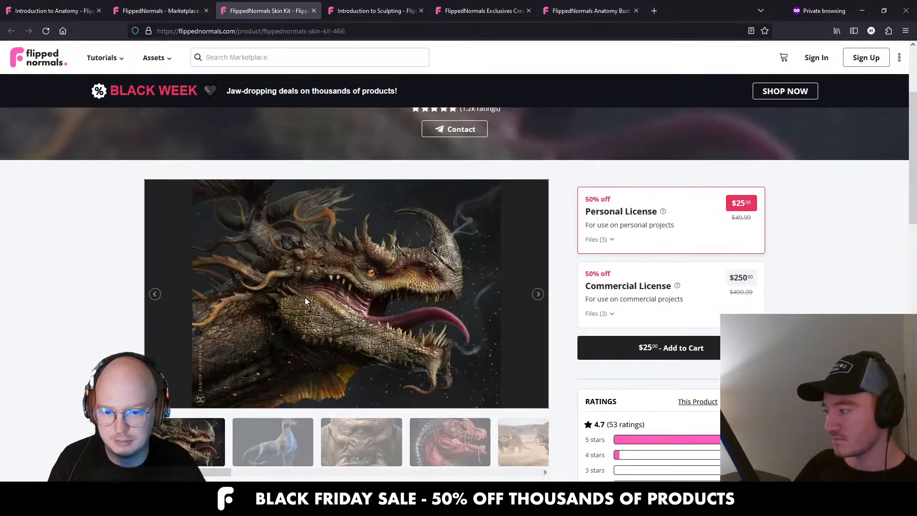
click(287, 435)
click(362, 442)
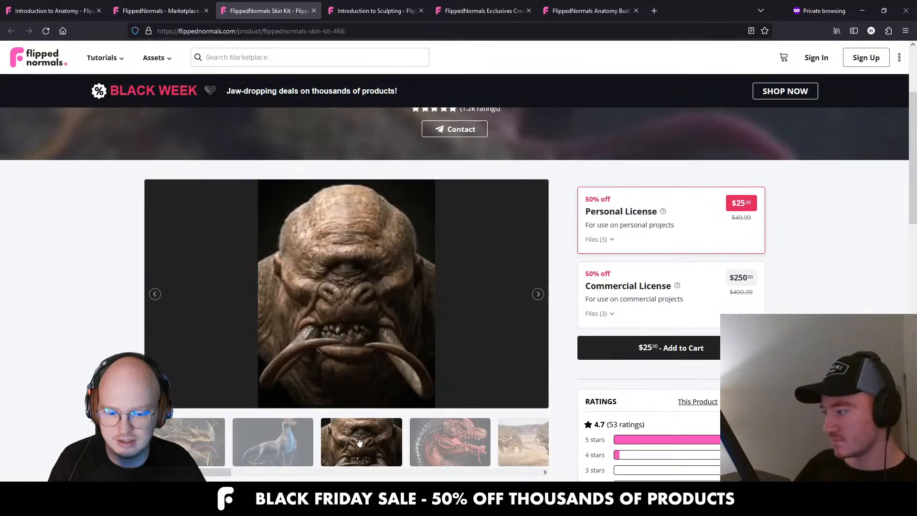
scroll(248, 264, down, 3)
scroll(258, 296, up, 2)
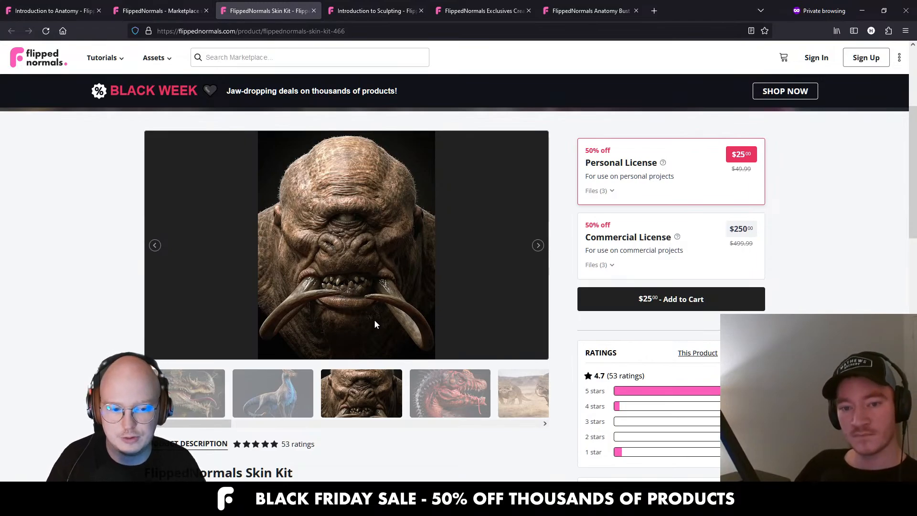
scroll(375, 324, up, 1)
scroll(454, 325, up, 3)
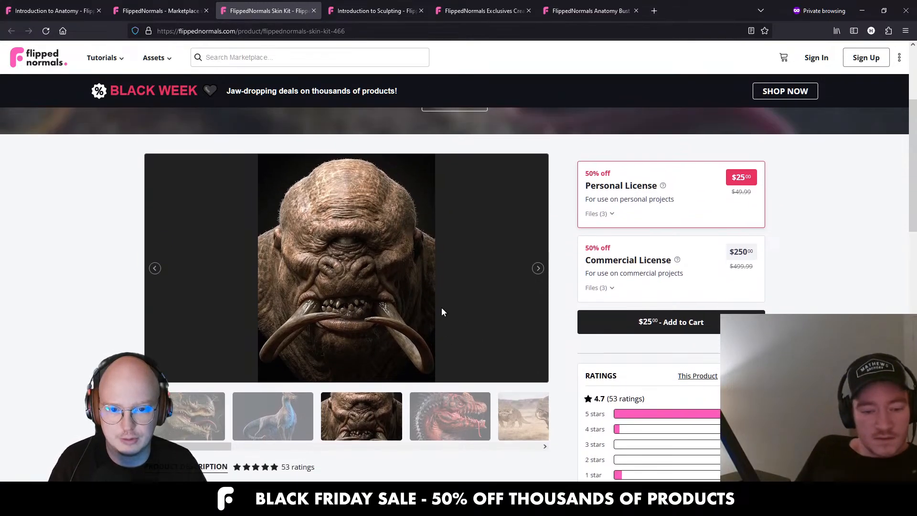
scroll(480, 204, down, 5)
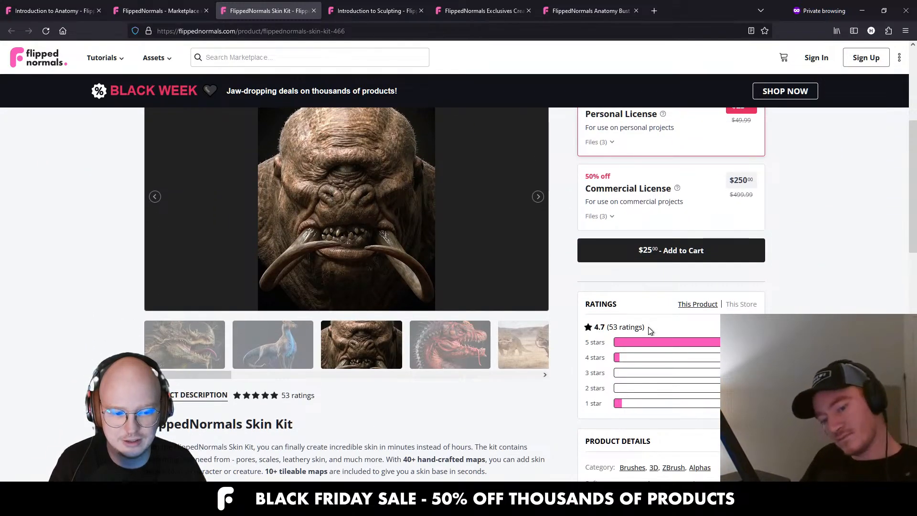
click(669, 328)
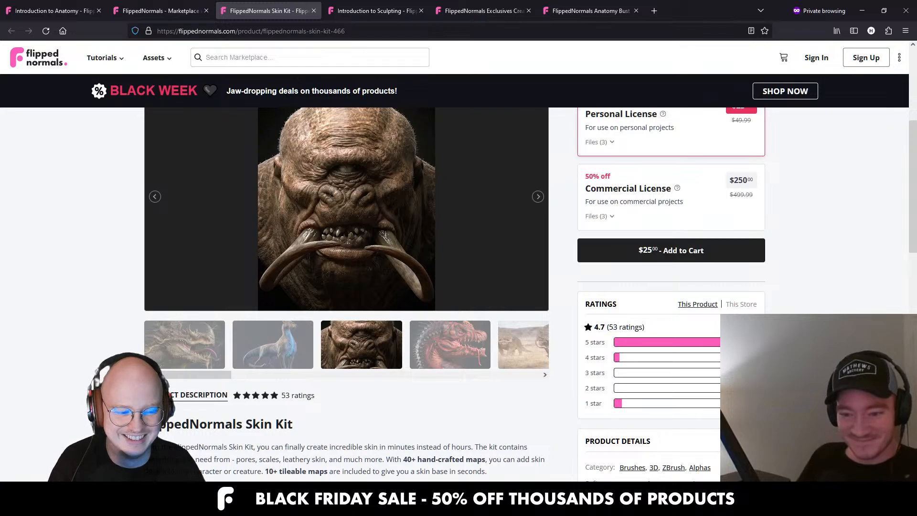
scroll(325, 122, up, 3)
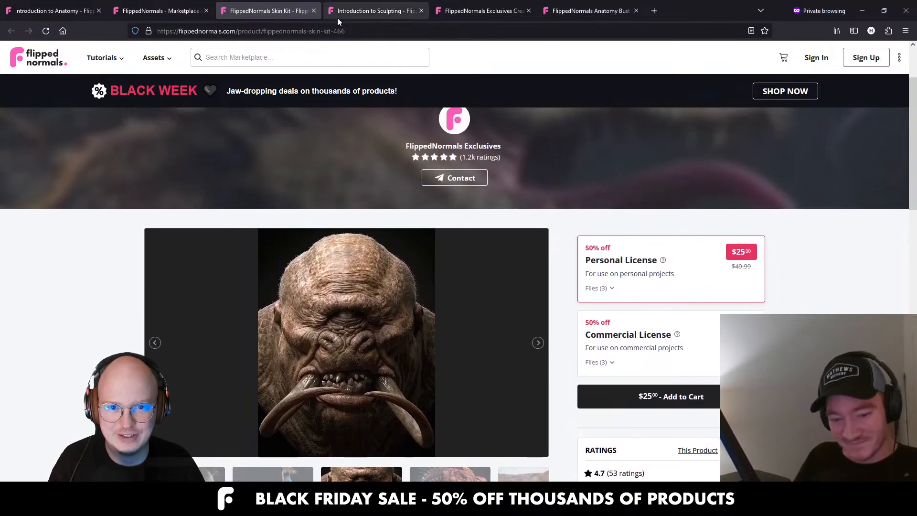
scroll(392, 235, down, 3)
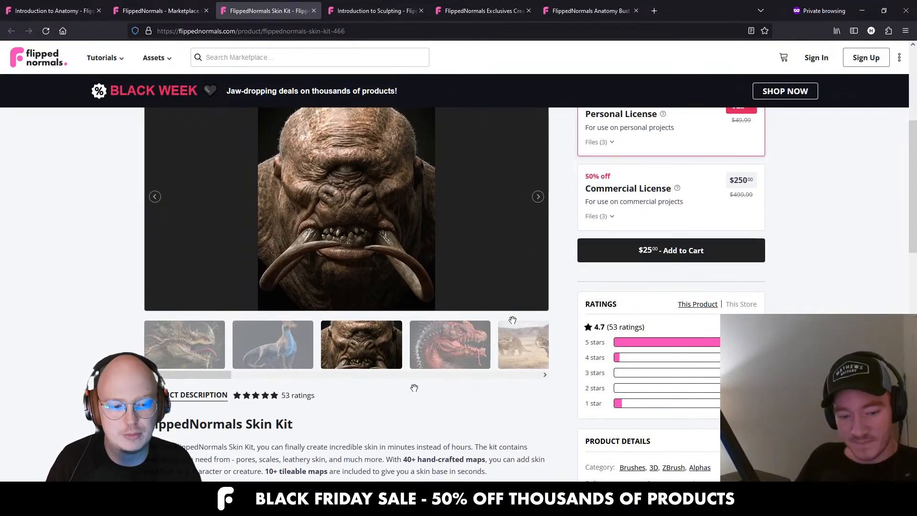
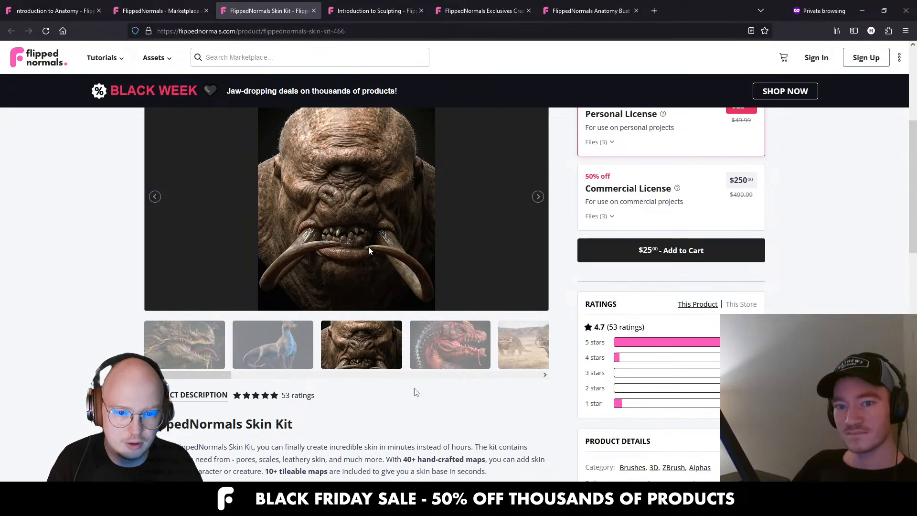
Return to ZBrush and inspect the old character's upper lip and mouth corner up close.
key(alt+Tab)
click(377, 217)
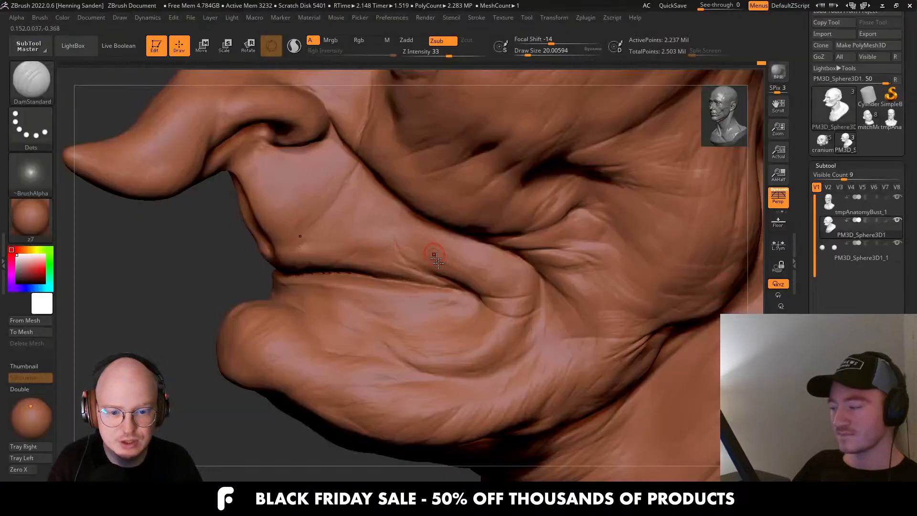
mouse_move(382, 249)
right_down()
mouse_move(396, 284)
mouse_move(430, 303)
mouse_move(415, 311)
mouse_move(344, 298)
mouse_move(457, 316)
right_up()
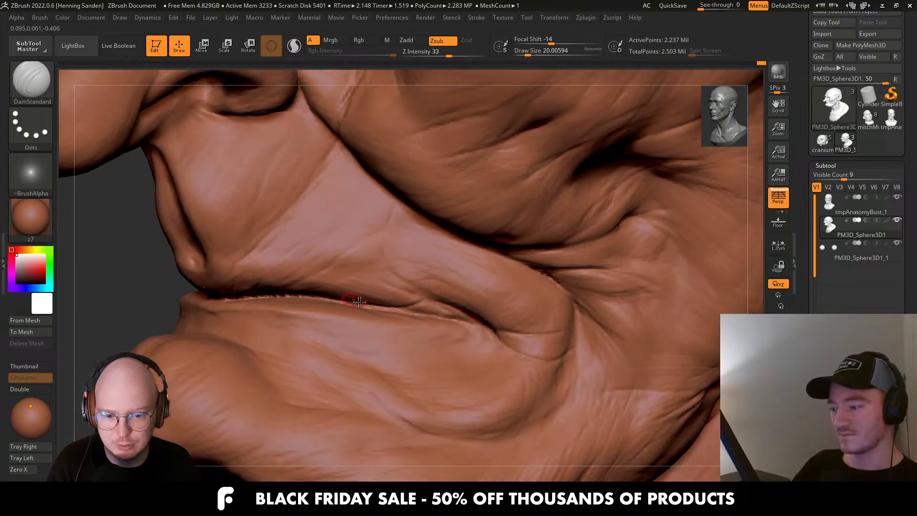
mouse_move(359, 301)
right_down()
mouse_move(393, 290)
mouse_move(349, 287)
mouse_move(367, 278)
right_up()
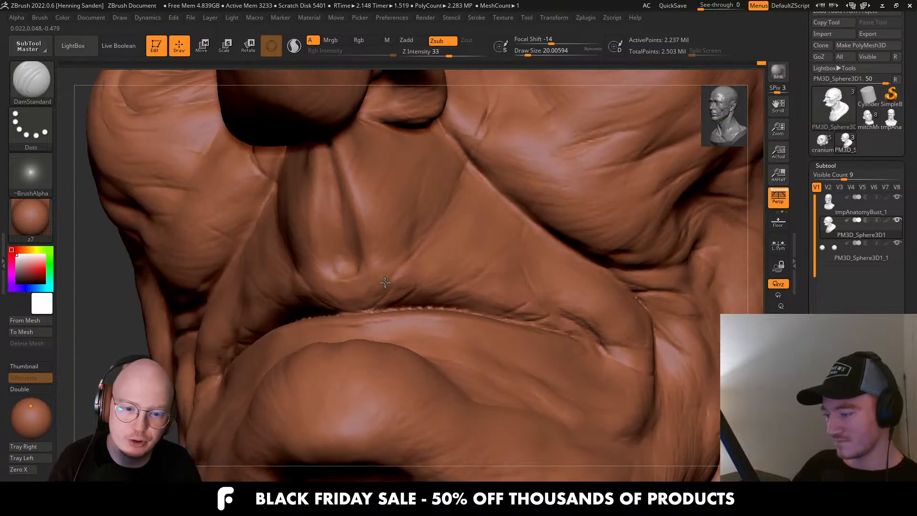
Select the ClayBuildup brush, set its draw size to about 27 and frame the whole bust.
key(b)
key(c)
key(b)
key(s)
drag(345, 270, 342, 262)
key(s)
key(f)
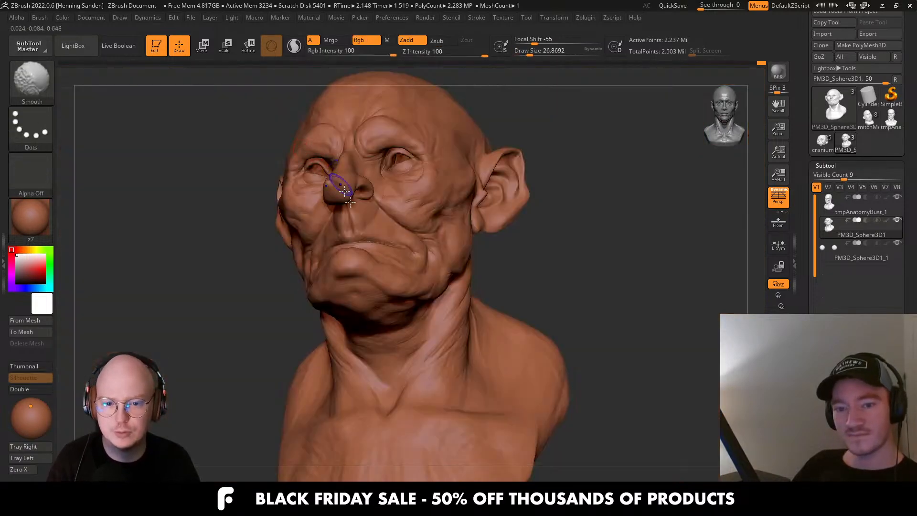
Switch to the ClayBuildup_hs brush and set its draw size to about 22 for detailing the cheek beside the nasolabial fold.
right_drag(344, 221, 432, 273)
key(b)
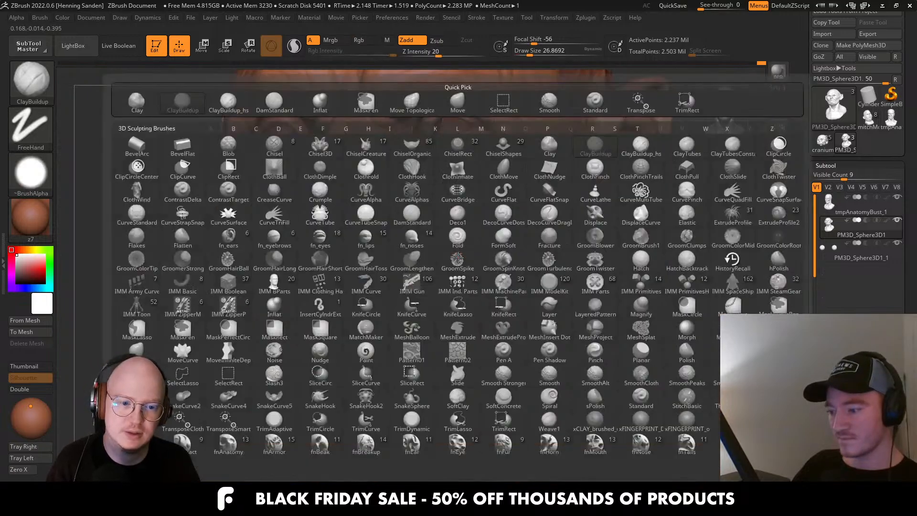
click(488, 236)
key(s)
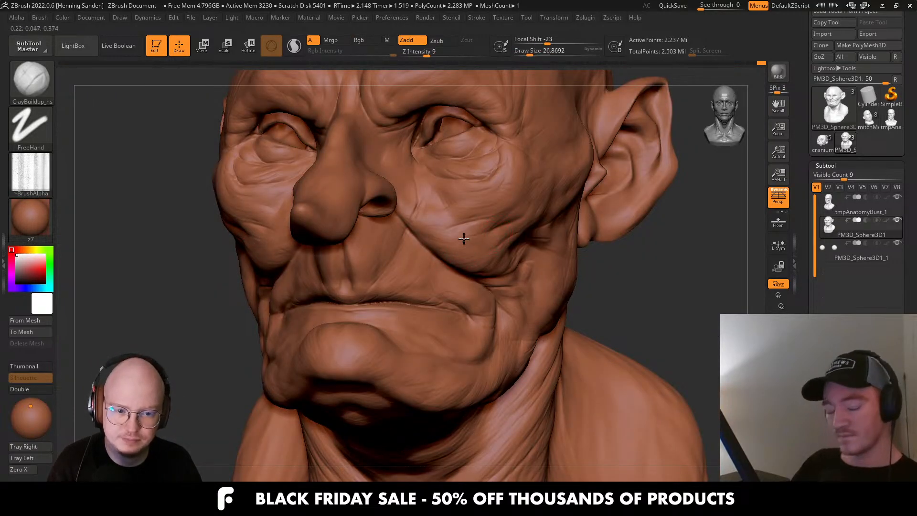
key(s)
drag(450, 235, 445, 237)
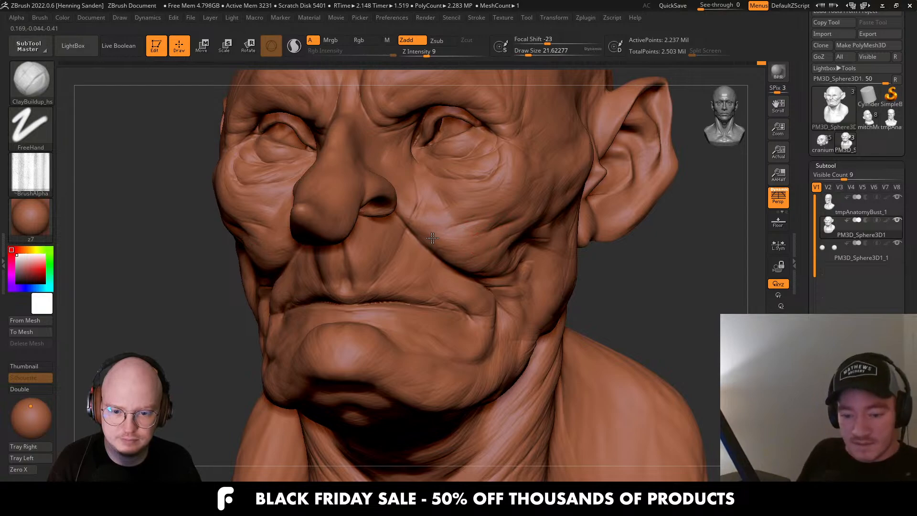
Build up the cheek beside the nose with ClayBuildup strokes at draw sizes of about 23 to 31.
key(f)
mouse_move(431, 238)
right_down()
mouse_move(487, 240)
mouse_move(523, 260)
right_up()
key(s)
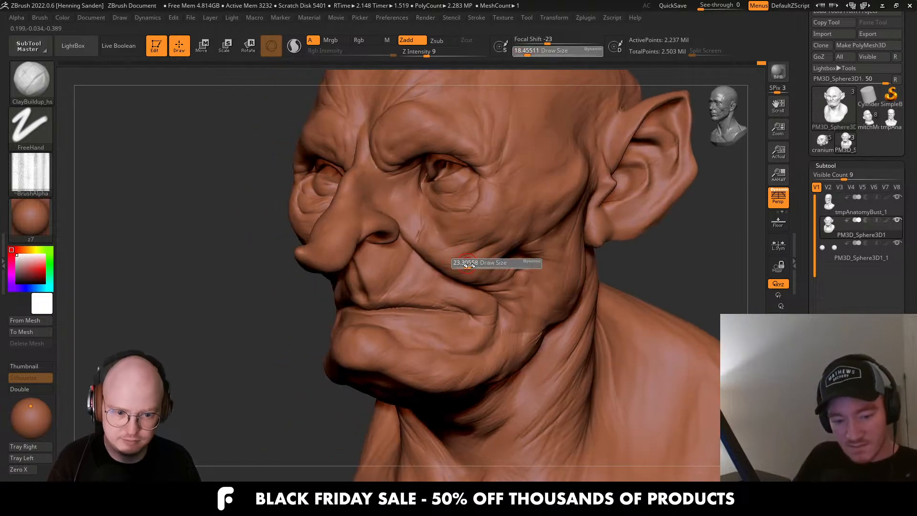
click(452, 264)
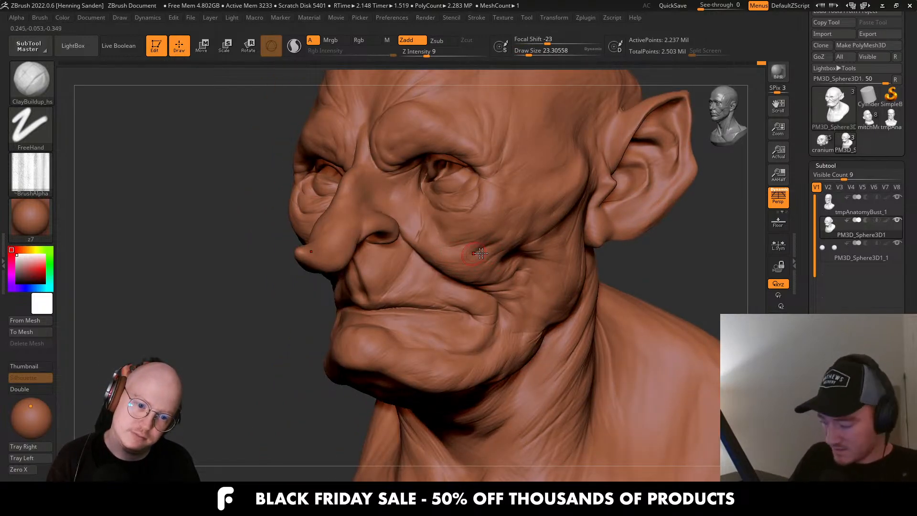
mouse_move(493, 247)
right_down()
mouse_move(492, 265)
mouse_move(499, 262)
right_up()
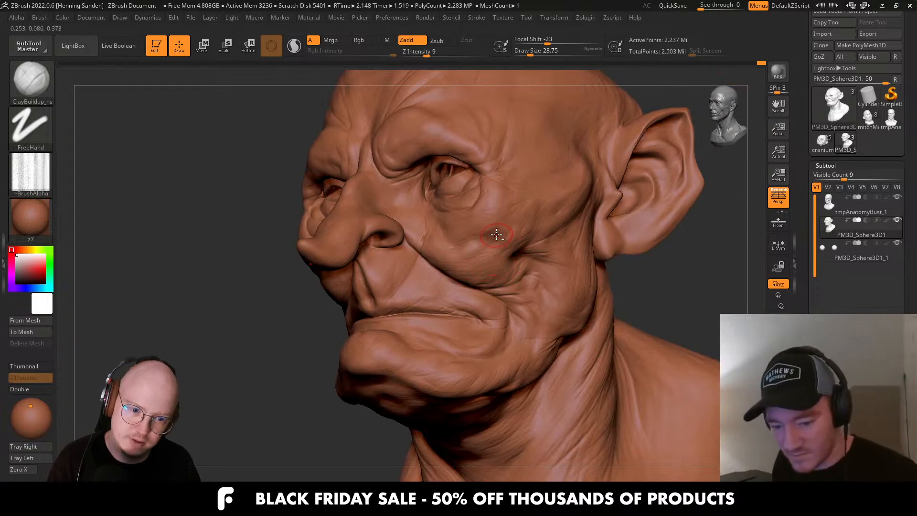
mouse_move(488, 239)
right_down()
mouse_move(467, 240)
mouse_move(506, 234)
mouse_move(510, 224)
mouse_move(505, 236)
right_up()
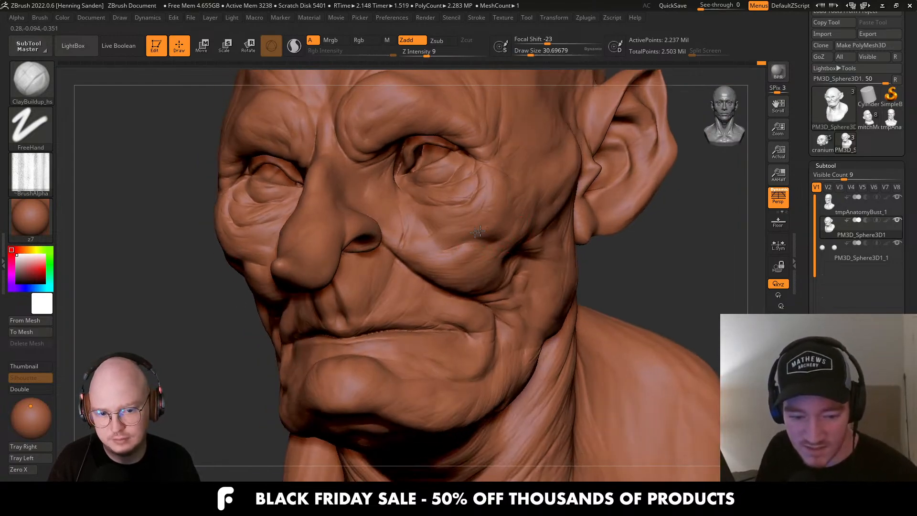
Refine the lower cheek bulge above the nasolabial fold with ClayBuildup at a draw size of about 23.
key(f)
key(s)
mouse_move(459, 236)
ctrl+right_down()
mouse_move(451, 303)
mouse_move(497, 287)
mouse_move(486, 276)
mouse_move(432, 285)
mouse_move(388, 251)
ctrl+right_up()
key(s)
mouse_move(485, 276)
right_down()
mouse_move(475, 287)
mouse_move(536, 288)
right_up()
right_drag(478, 296, 517, 297)
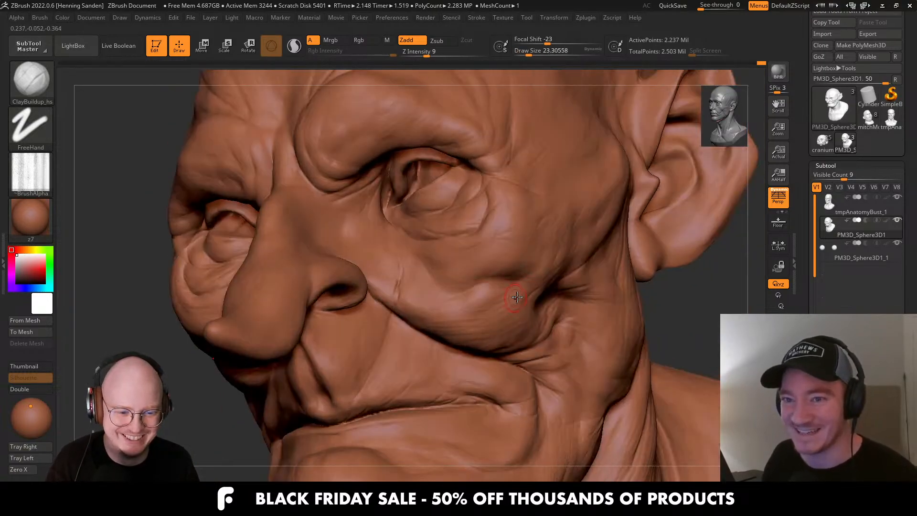
right_drag(434, 293, 457, 289)
Work over the cheek surface between the nostril and eye bag at draw sizes of about 25 to 29.
ctrl+right_drag(456, 290, 447, 229)
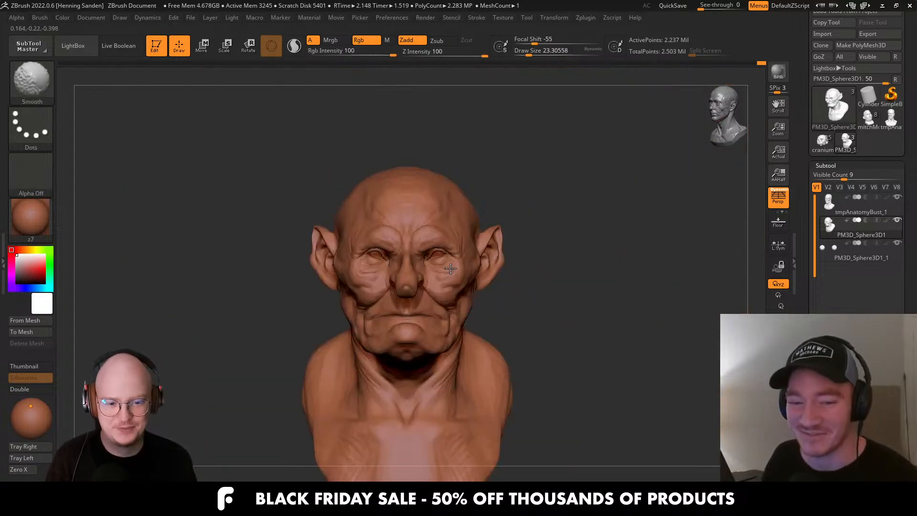
mouse_move(443, 278)
right_down()
mouse_move(441, 356)
mouse_move(428, 357)
right_up()
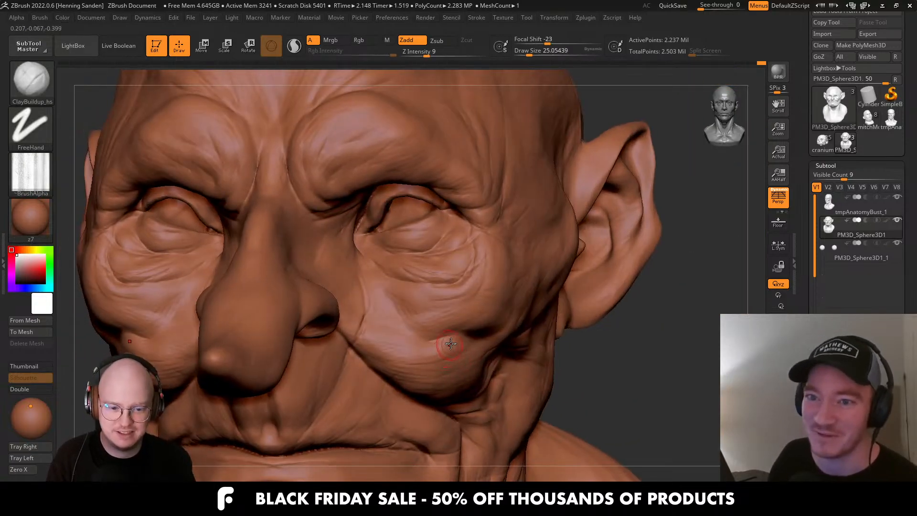
right_drag(367, 326, 331, 323)
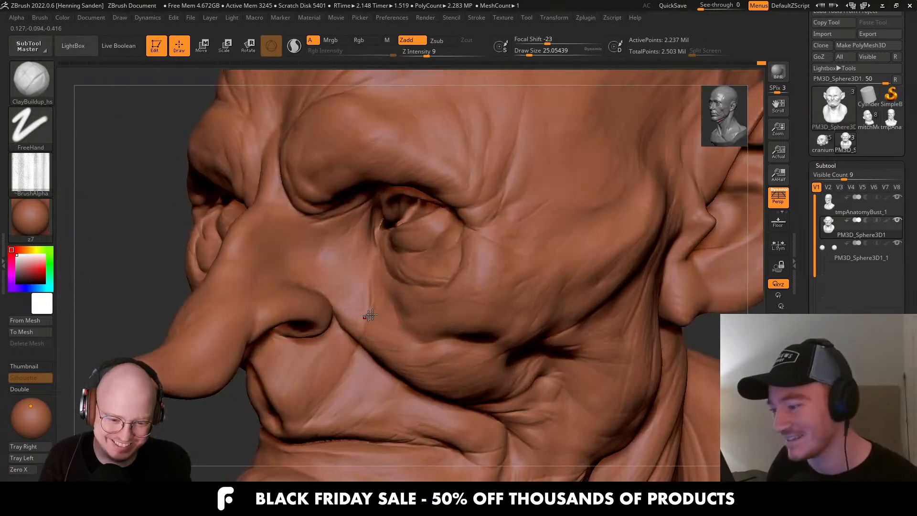
alt+right_drag(397, 319, 417, 218)
right_drag(471, 258, 476, 232)
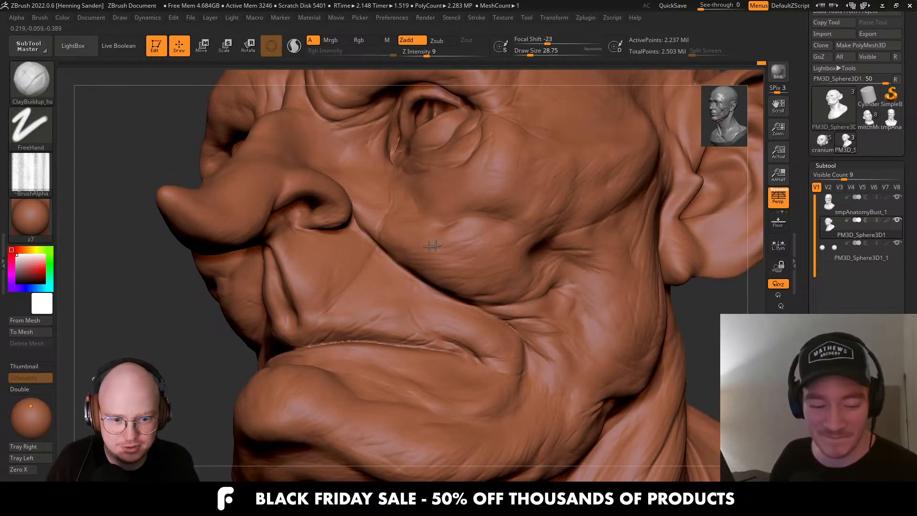
Add skin wrinkles across the cheek bulge with ClayBuildup at draw sizes of about 29 to 33.
right_drag(406, 234, 466, 242)
right_drag(529, 241, 486, 239)
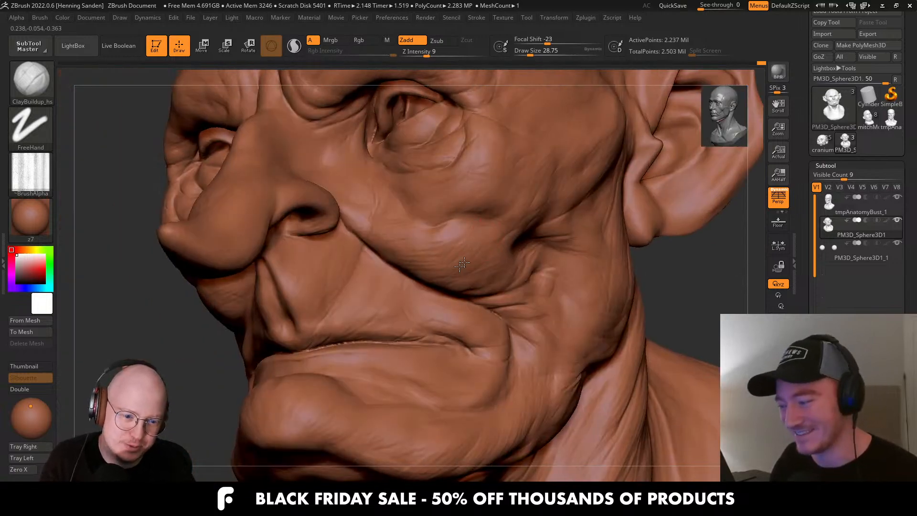
mouse_move(545, 266)
right_down()
mouse_move(473, 252)
mouse_move(483, 237)
mouse_move(458, 259)
right_up()
ctrl+right_drag(458, 259, 461, 246)
key(s)
drag(462, 245, 460, 246)
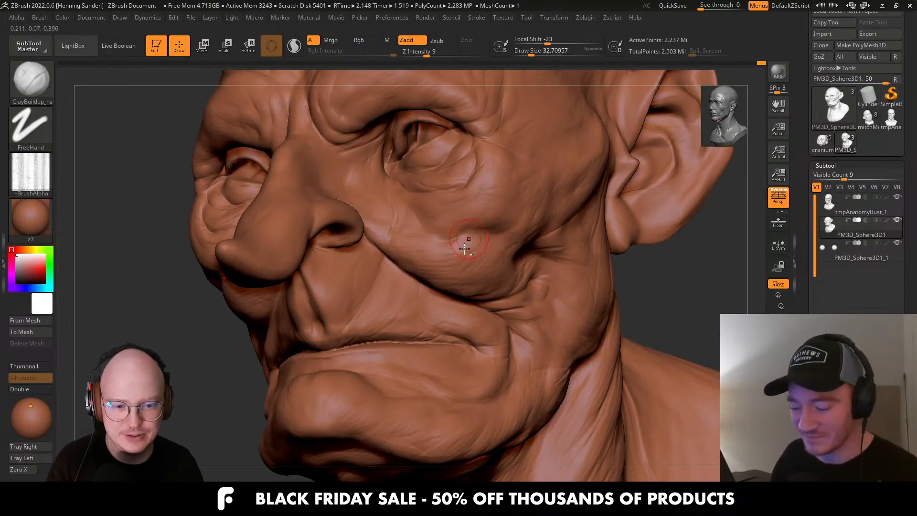
Continue shaping the cheek folds under the eye with ClayBuildup at a draw size of about 37.
ctrl+right_drag(467, 239, 463, 242)
key(s)
drag(462, 242, 466, 242)
key(])
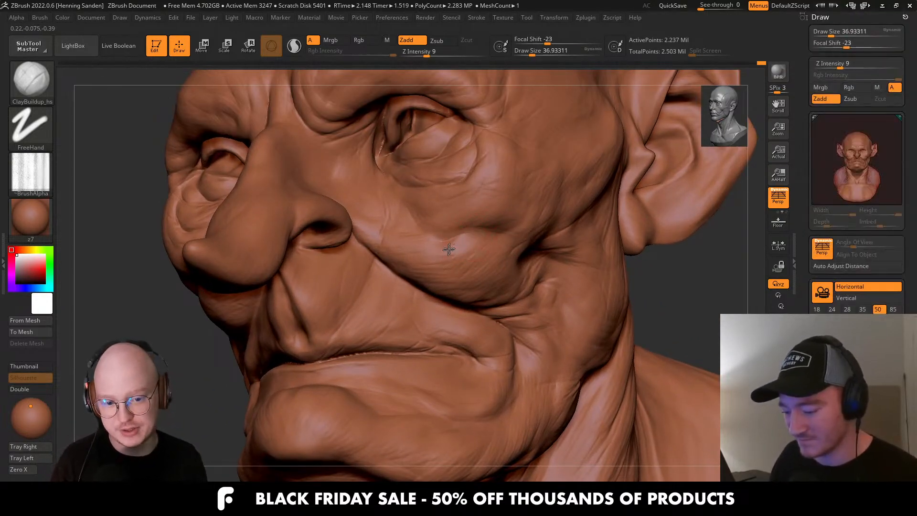
mouse_move(473, 245)
right_down()
mouse_move(475, 262)
mouse_move(437, 248)
right_up()
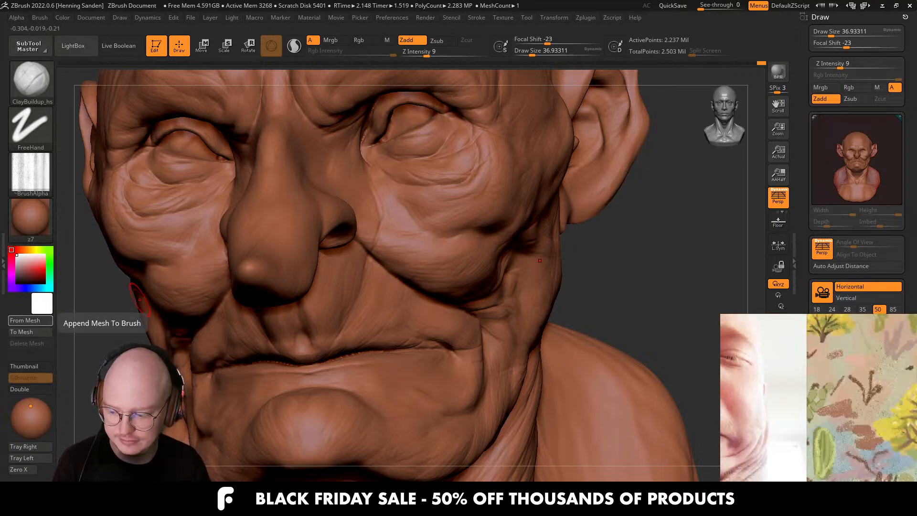
key(alt+Tab)
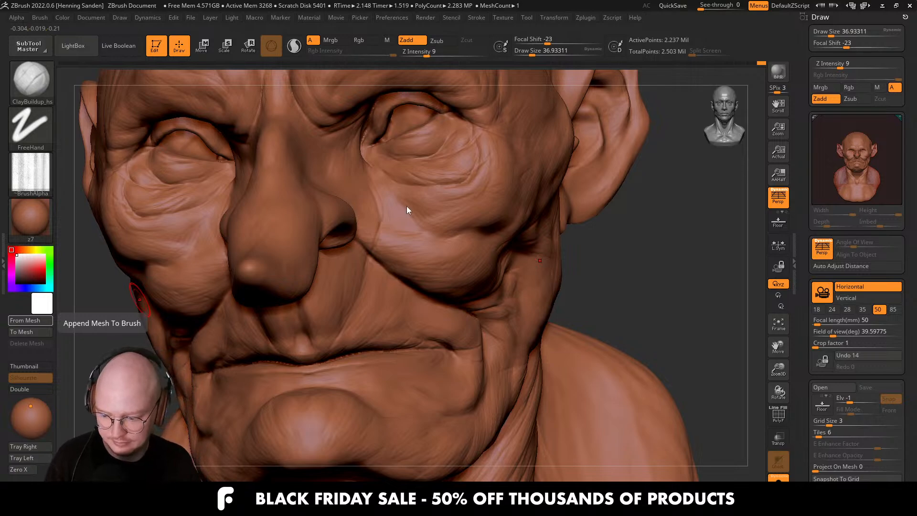
mouse_move(366, 216)
right_down()
mouse_move(393, 202)
mouse_move(430, 229)
mouse_move(466, 221)
mouse_move(455, 232)
mouse_move(442, 206)
right_up()
mouse_move(442, 206)
shift+right_down()
mouse_move(512, 249)
mouse_move(493, 224)
mouse_move(506, 215)
mouse_move(491, 223)
shift+right_up()
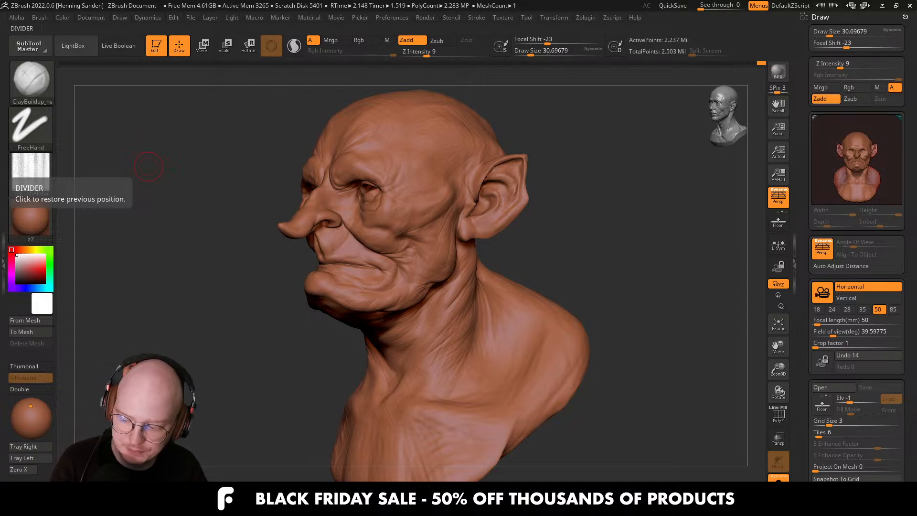
Adjust the lips and mouth corner in profile with the Move brush at draw sizes of about 80 to 104.
mouse_move(473, 278)
right_down()
mouse_move(418, 266)
mouse_move(403, 303)
mouse_move(471, 278)
mouse_move(513, 378)
right_up()
mouse_move(404, 207)
right_down()
mouse_move(401, 217)
mouse_move(500, 229)
mouse_move(430, 230)
mouse_move(458, 268)
right_up()
key(f)
key(b)
key(m)
key(v)
key(s)
drag(458, 232, 484, 232)
right_drag(467, 250, 464, 254)
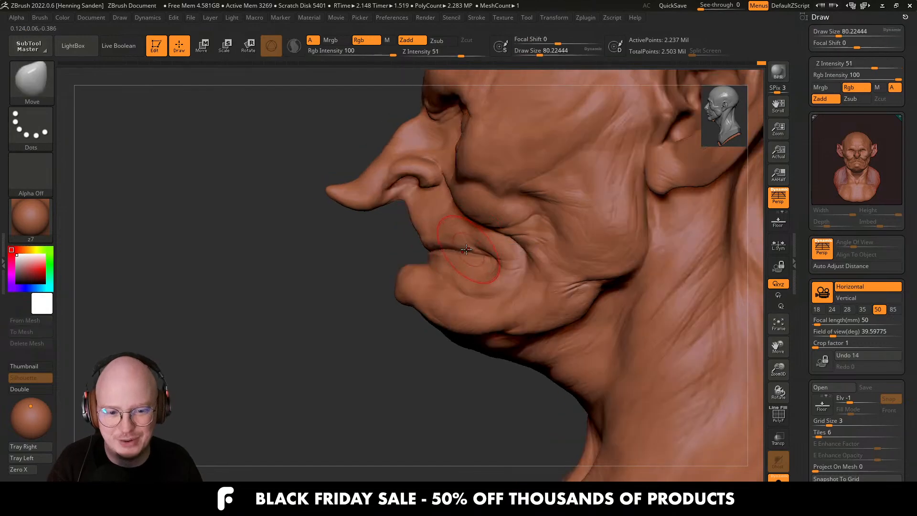
key(s)
drag(470, 249, 473, 249)
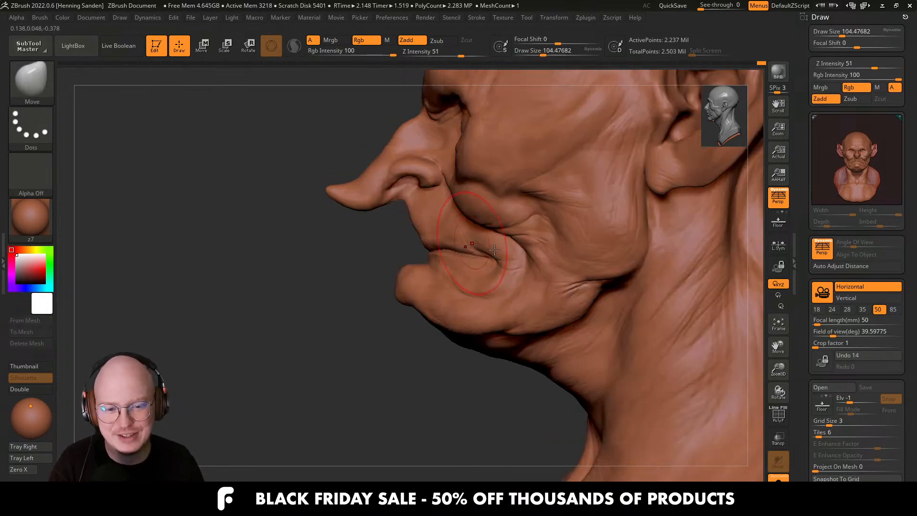
Reshape the mouth area from a three-quarter side view with the Move brush at a draw size of about 87.
right_drag(422, 241, 458, 244)
key(s)
drag(457, 244, 455, 244)
mouse_move(430, 247)
right_down()
mouse_move(454, 247)
mouse_move(427, 249)
mouse_move(454, 259)
mouse_move(444, 269)
right_up()
key(s)
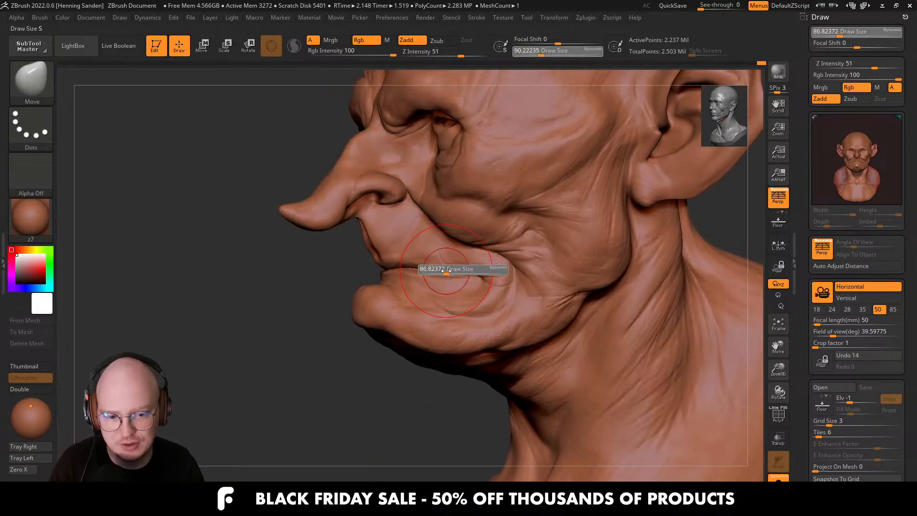
drag(447, 269, 446, 269)
mouse_move(448, 274)
ctrl+right_down()
mouse_move(438, 254)
mouse_move(528, 260)
mouse_move(490, 260)
mouse_move(487, 271)
mouse_move(435, 266)
mouse_move(478, 239)
mouse_move(493, 249)
mouse_move(459, 243)
ctrl+right_up()
key(b)
key(d)
key(s)
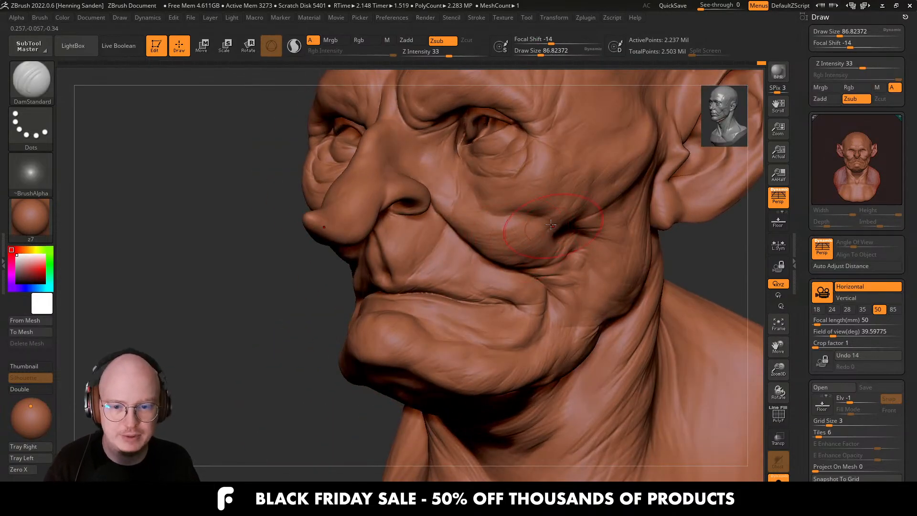
Sculpt the underside of the cheek along the nasolabial fold with ClayBuildup at a draw size of about 44.
mouse_move(518, 265)
ctrl+right_down()
mouse_move(537, 290)
mouse_move(523, 273)
mouse_move(526, 283)
mouse_move(496, 288)
ctrl+right_up()
key(b)
key(c)
key(b)
key(bracketleft)
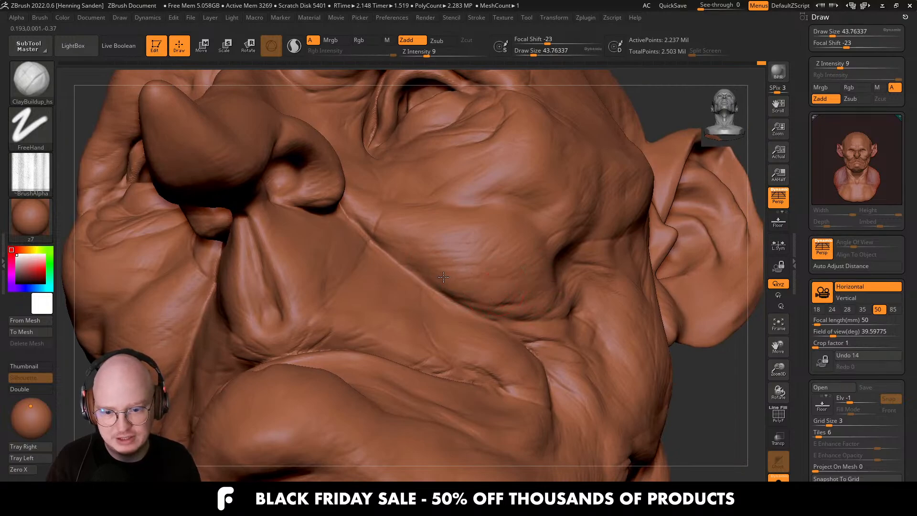
mouse_move(443, 277)
right_down()
mouse_move(532, 296)
mouse_move(462, 298)
right_up()
key(bracketright)
key(bracketleft)
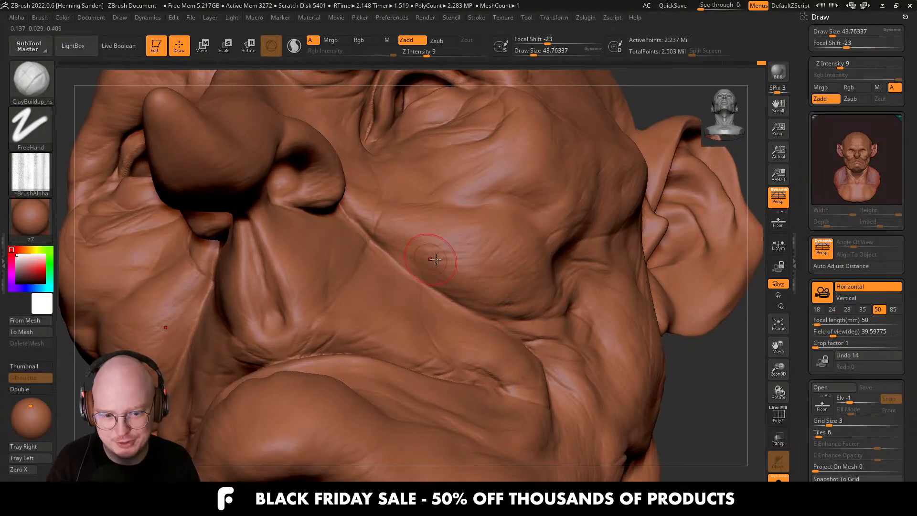
Fill out the lower cheek bulge with ClayBuildup at a draw size of 80, then reduce the size to 28.75.
mouse_move(411, 242)
right_down()
mouse_move(494, 280)
mouse_move(503, 299)
right_up()
key(bracketright)
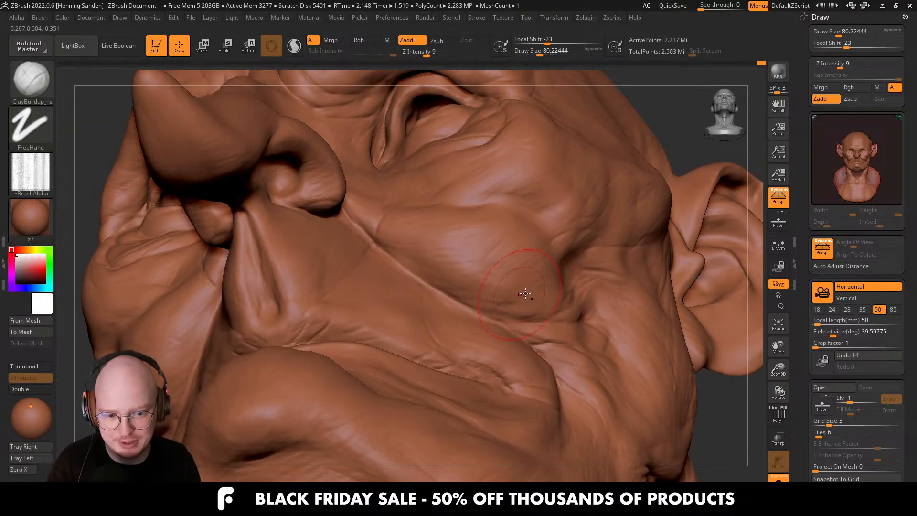
right_drag(461, 256, 495, 288)
key(bracketleft)
key(bracketleft)
key(bracketleft)
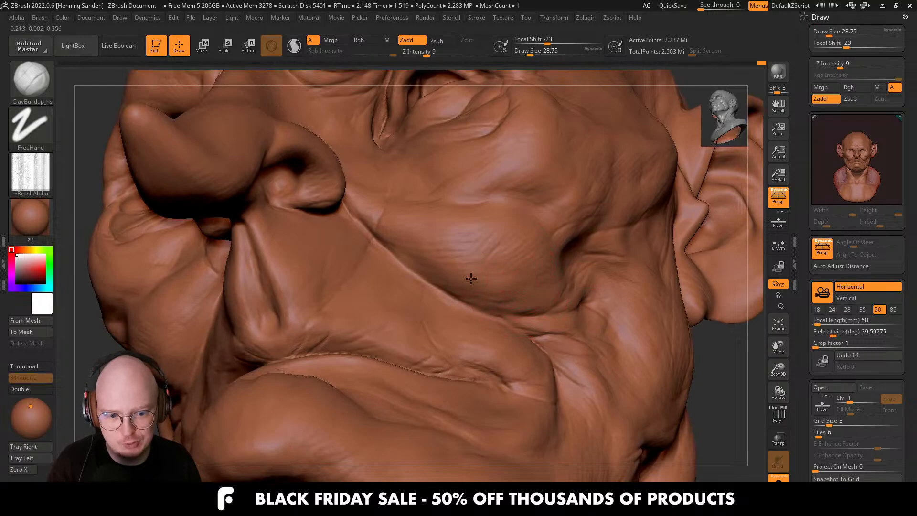
Define the crease where the cheek meets the nasolabial fold using finer ClayBuildup strokes.
mouse_move(406, 255)
right_down()
mouse_move(531, 290)
mouse_move(587, 287)
right_up()
key(bracketright)
right_drag(478, 244, 510, 240)
key(s)
drag(510, 239, 508, 239)
mouse_move(446, 241)
right_down()
mouse_move(469, 242)
mouse_move(374, 233)
right_up()
Refine the nostril wing and its junction with the cheek using ClayBuildup at draw sizes of about 35 to 37.
key(s)
drag(374, 233, 368, 232)
mouse_move(368, 232)
right_down()
mouse_move(377, 224)
mouse_move(388, 239)
mouse_move(391, 226)
right_up()
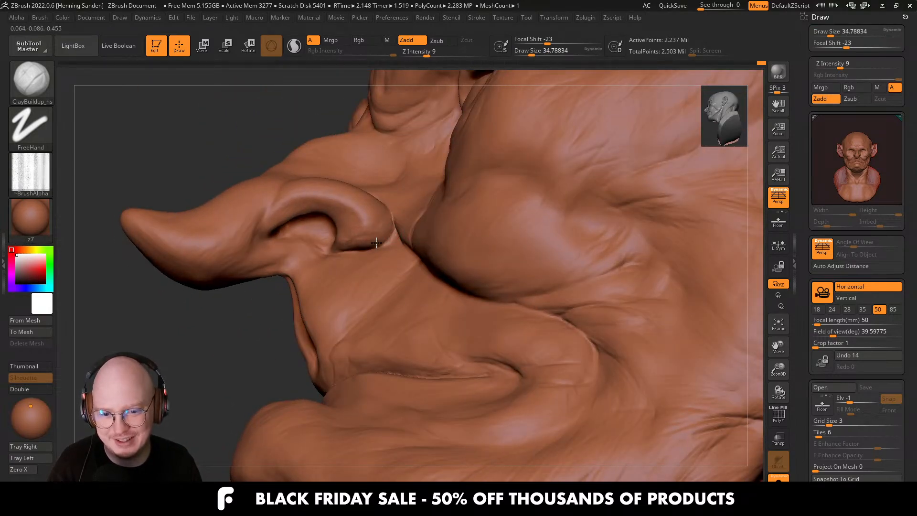
key(s)
drag(373, 233, 355, 232)
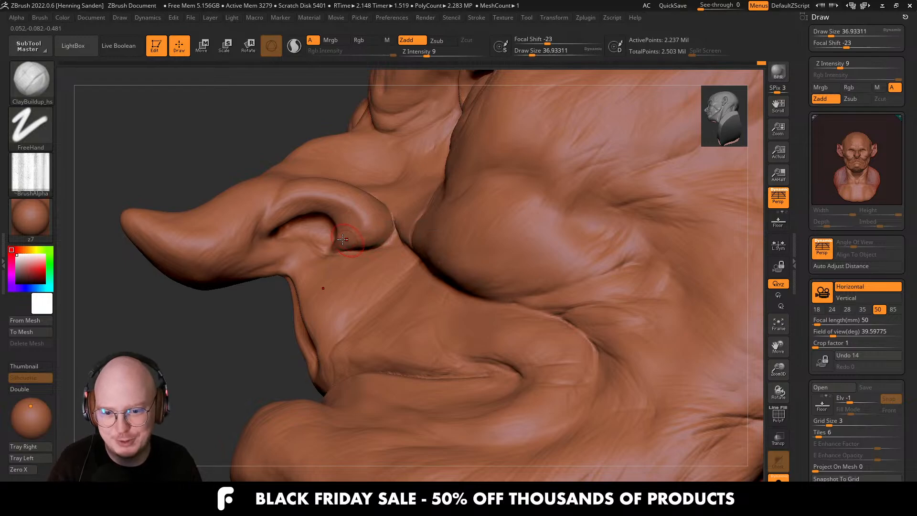
Build up the septum and inner nostril rim with ClayBuildup at draw sizes of about 44 to 71.
right_drag(342, 239, 315, 238)
mouse_move(372, 241)
right_down()
mouse_move(389, 259)
mouse_move(372, 258)
mouse_move(383, 272)
right_up()
key(s)
drag(382, 272, 386, 272)
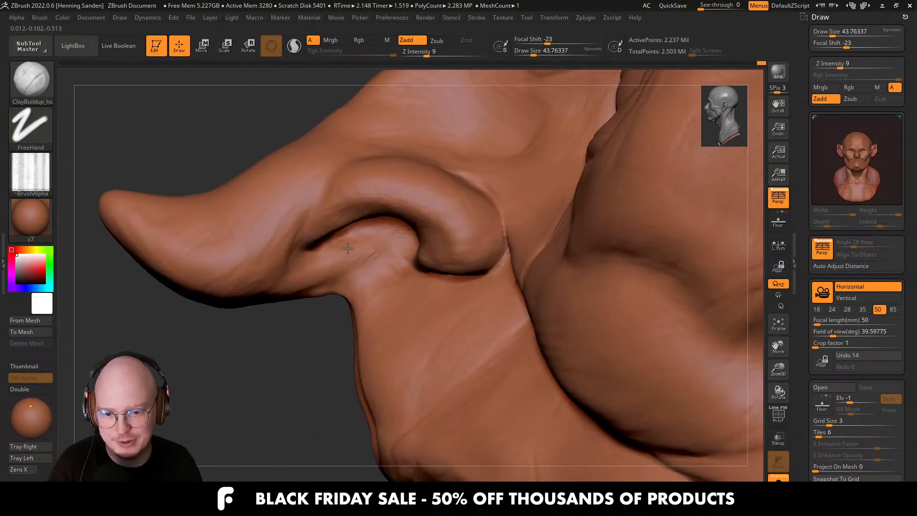
mouse_move(324, 249)
right_down()
mouse_move(311, 269)
mouse_move(287, 216)
right_up()
drag(289, 268, 304, 264)
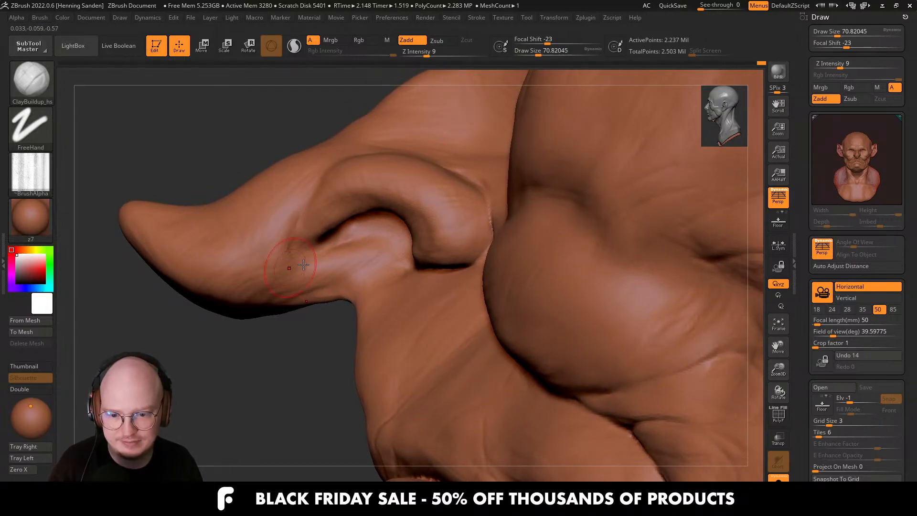
Sculpt the upper lip surface below the nostril with ClayBuildup at draw sizes of about 51 to 41.
right_drag(236, 293, 410, 237)
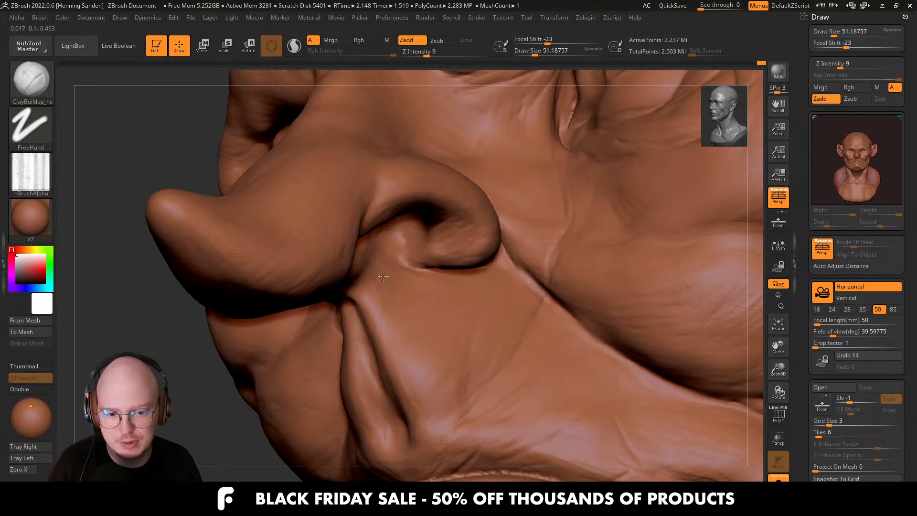
right_drag(430, 277, 446, 311)
key(s)
drag(446, 314, 441, 314)
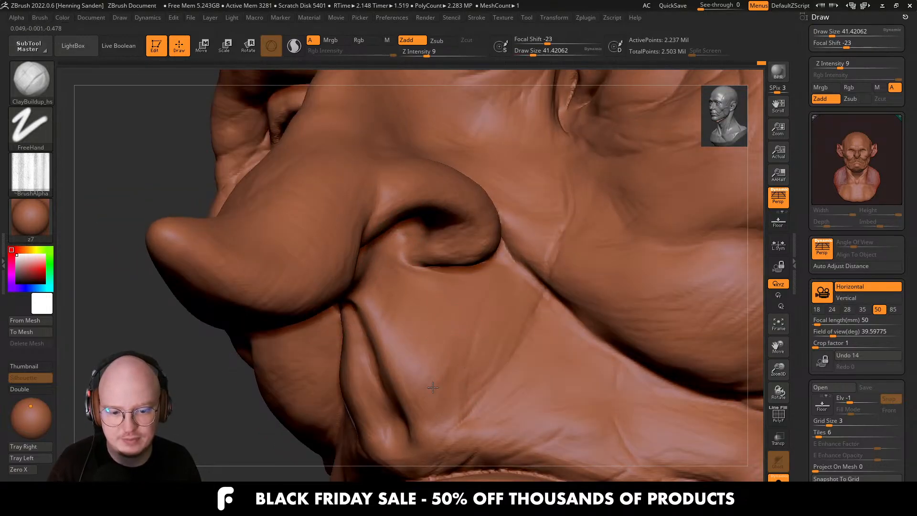
mouse_move(438, 331)
alt+right_down()
mouse_move(351, 217)
mouse_move(473, 296)
mouse_move(485, 278)
alt+right_up()
Check the whole bust from the front, then refine the cheek beside the nose at a draw size of about 44.
key(f)
mouse_move(545, 297)
right_down()
mouse_move(461, 283)
mouse_move(538, 268)
right_up()
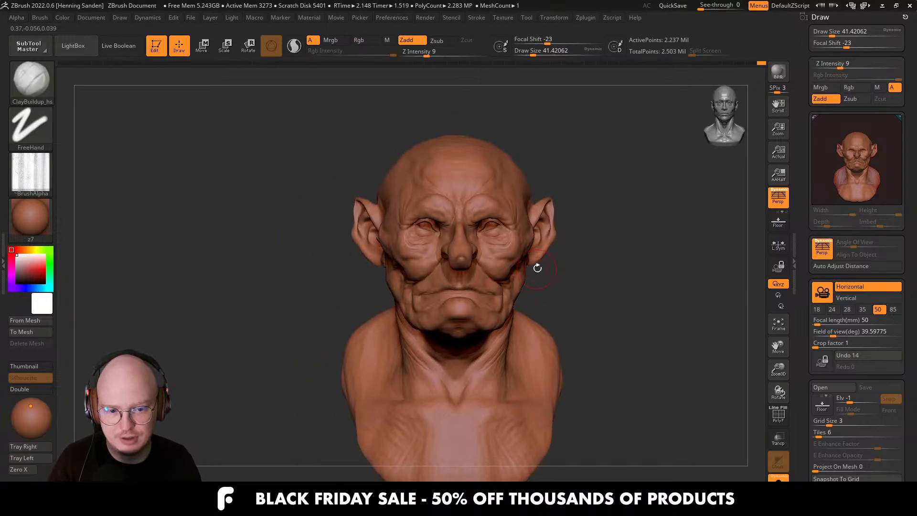
mouse_move(470, 227)
ctrl+right_down()
mouse_move(490, 271)
mouse_move(406, 310)
mouse_move(366, 220)
mouse_move(420, 291)
mouse_move(437, 256)
mouse_move(384, 277)
mouse_move(424, 272)
mouse_move(482, 354)
mouse_move(451, 316)
ctrl+right_up()
key(s)
drag(451, 316, 454, 316)
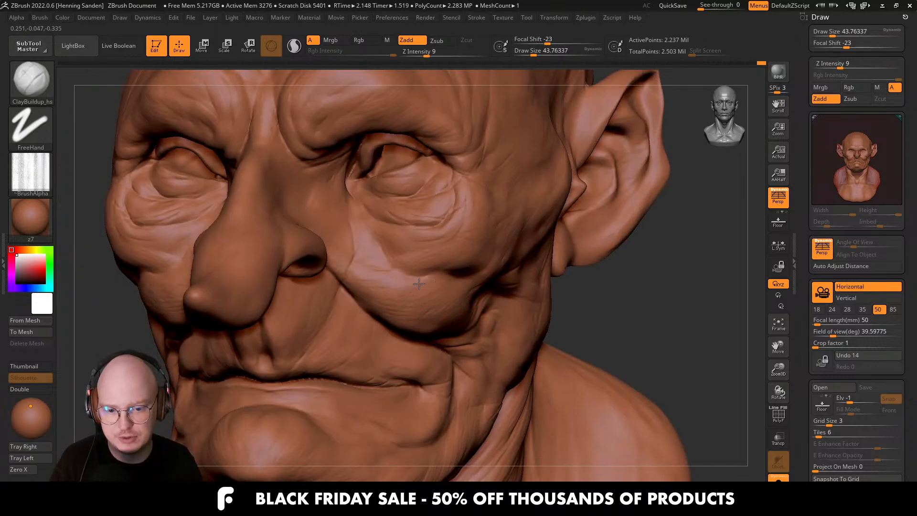
Build up and blend the cheek bulge toward the outer smile crease at draw sizes of about 46 to 59.
mouse_move(382, 289)
right_down()
mouse_move(457, 314)
mouse_move(440, 307)
mouse_move(395, 328)
right_up()
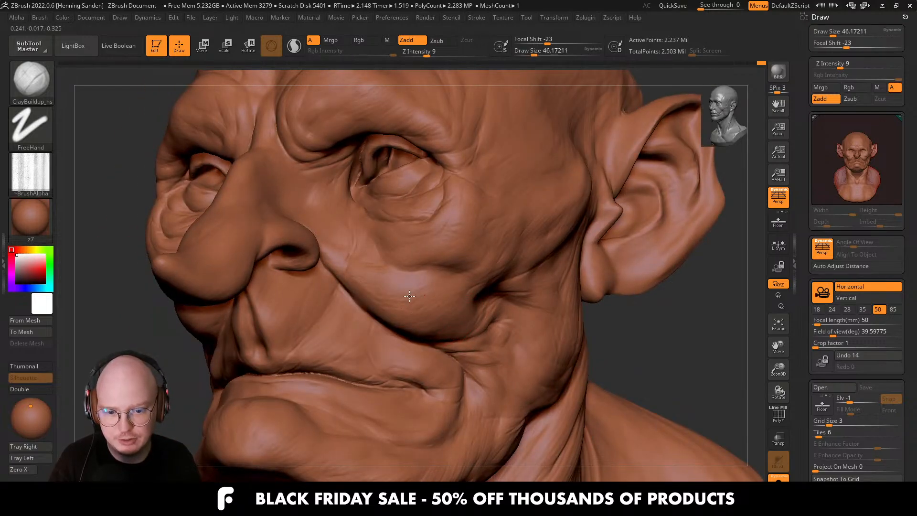
shift+right_drag(410, 296, 397, 293)
right_drag(378, 285, 466, 288)
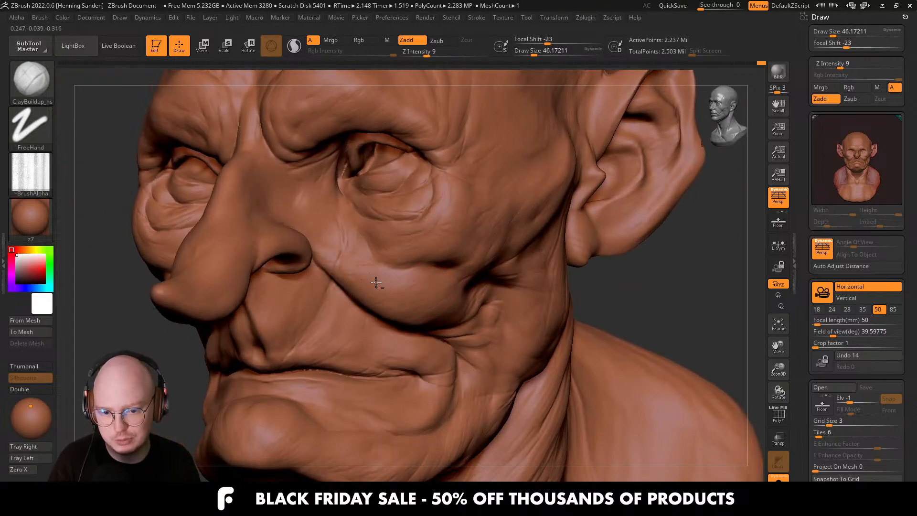
mouse_move(377, 283)
right_down()
mouse_move(425, 315)
mouse_move(465, 321)
right_up()
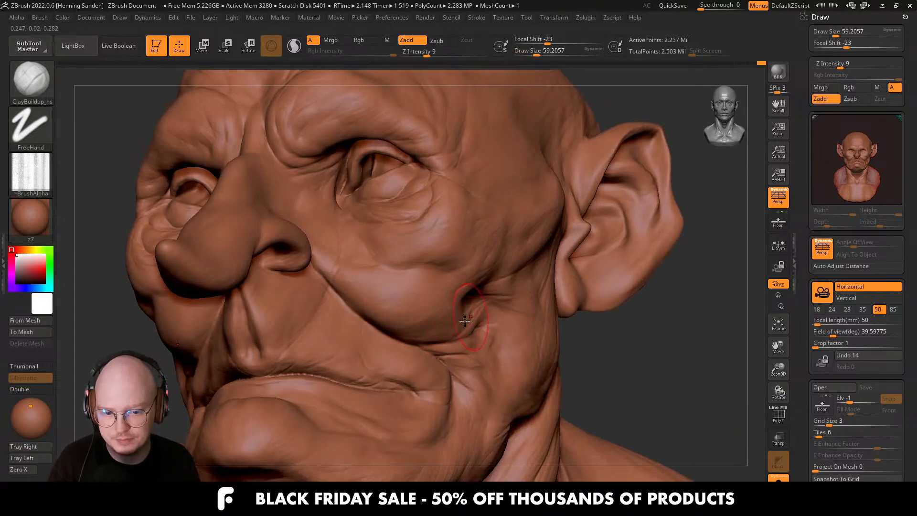
mouse_move(409, 294)
right_down()
mouse_move(431, 298)
mouse_move(411, 274)
mouse_move(430, 272)
mouse_move(406, 266)
mouse_move(420, 266)
mouse_move(412, 244)
mouse_move(440, 246)
mouse_move(389, 256)
mouse_move(361, 245)
mouse_move(351, 232)
mouse_move(374, 218)
right_up()
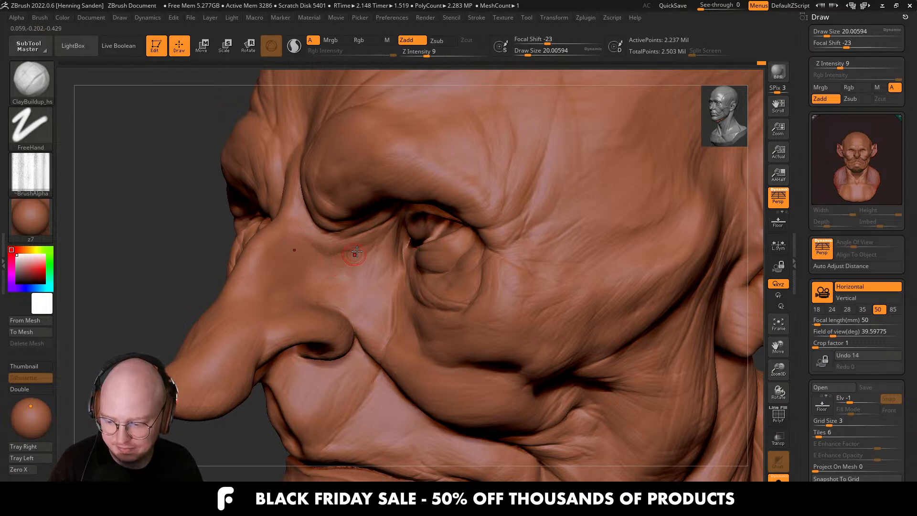
Refine the skin around the eye, upper cheek and temple with ClayBuildup at draw sizes of about 20 to 25.
right_drag(356, 252, 362, 239)
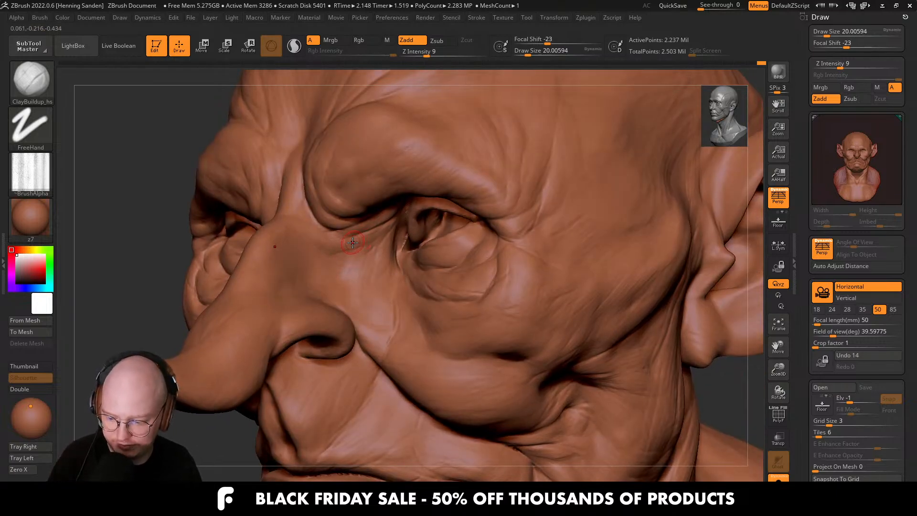
mouse_move(450, 291)
right_down()
mouse_move(459, 239)
mouse_move(516, 238)
mouse_move(531, 220)
right_up()
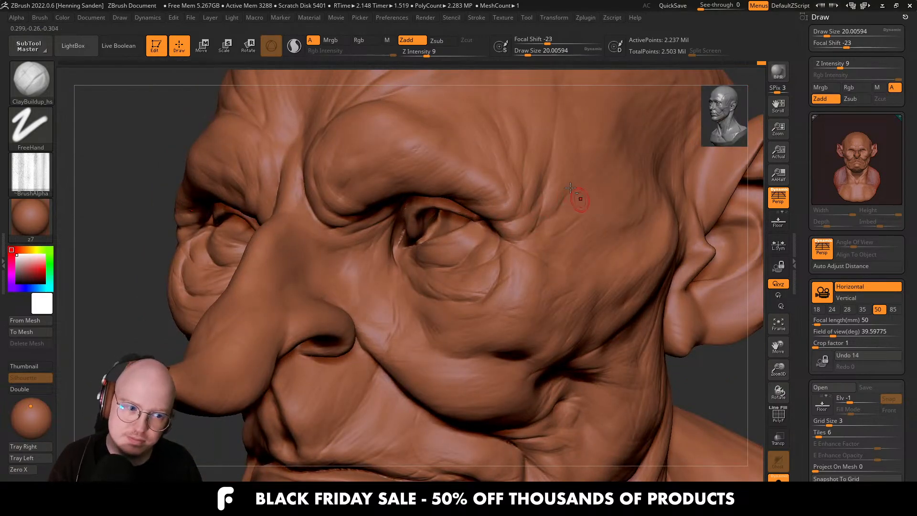
mouse_move(571, 187)
right_down()
mouse_move(574, 276)
mouse_move(558, 257)
right_up()
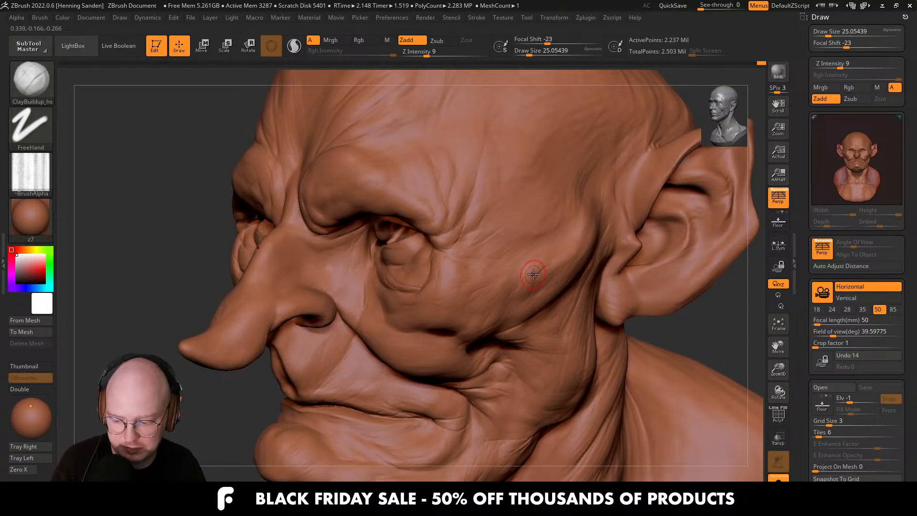
mouse_move(520, 268)
right_down()
mouse_move(487, 236)
mouse_move(496, 248)
mouse_move(485, 251)
mouse_move(459, 322)
mouse_move(477, 291)
mouse_move(465, 275)
mouse_move(478, 277)
right_up()
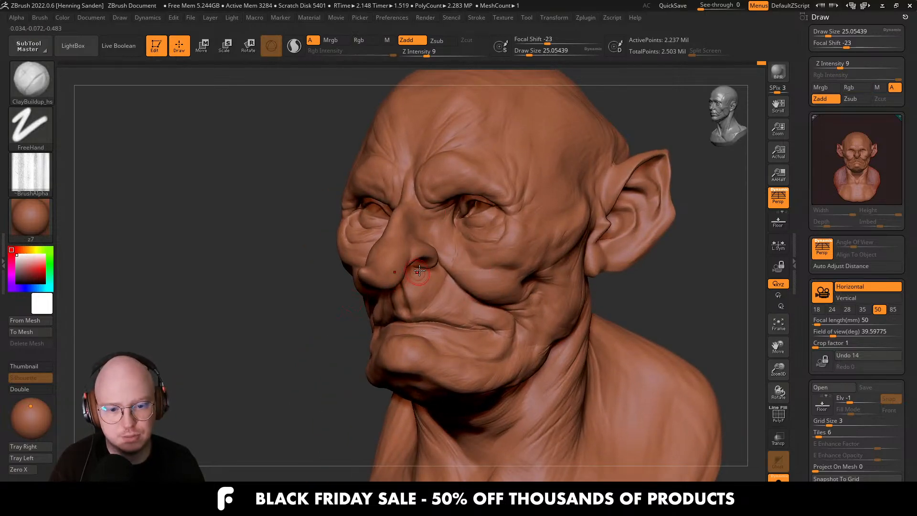
Sculpt the lower lip and the skin below the mouth line at draw sizes of about 39 down to 25.
mouse_move(419, 272)
right_down()
mouse_move(412, 380)
mouse_move(415, 373)
mouse_move(380, 369)
mouse_move(390, 362)
mouse_move(368, 354)
mouse_move(403, 329)
mouse_move(366, 331)
mouse_move(365, 307)
mouse_move(354, 315)
mouse_move(364, 315)
mouse_move(344, 289)
right_up()
key(s)
click(360, 358)
key(])
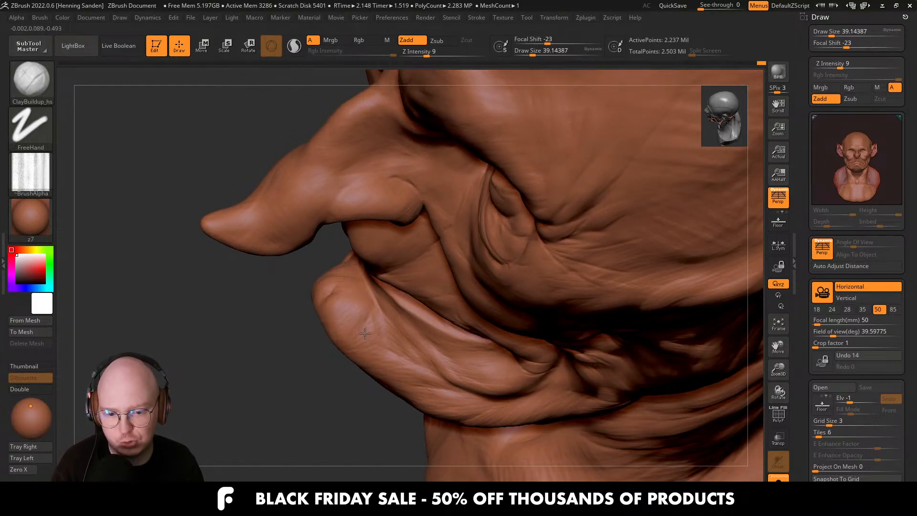
mouse_move(372, 347)
right_down()
mouse_move(395, 342)
mouse_move(388, 322)
mouse_move(456, 366)
right_up()
key(bracketleft)
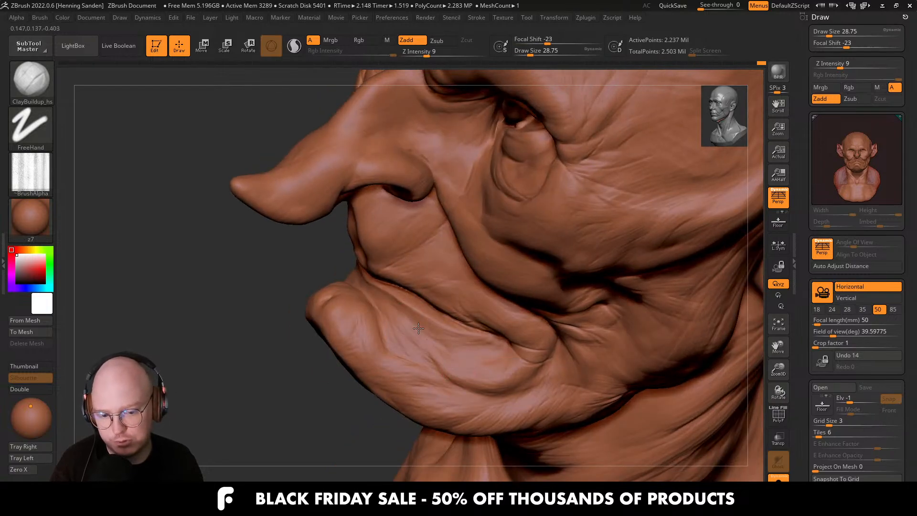
key(bracketleft)
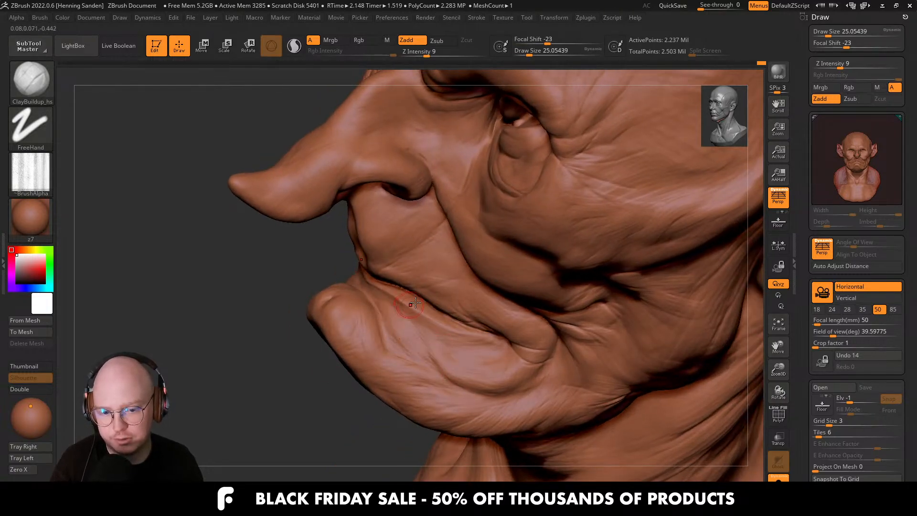
Refine the side of the upper lip and the nasolabial fold under the cheek at draw sizes of about 35 to 23.
shift+right_drag(410, 302, 470, 299)
key(s)
drag(430, 291, 431, 291)
right_drag(477, 289, 447, 276)
key(s)
drag(447, 276, 448, 276)
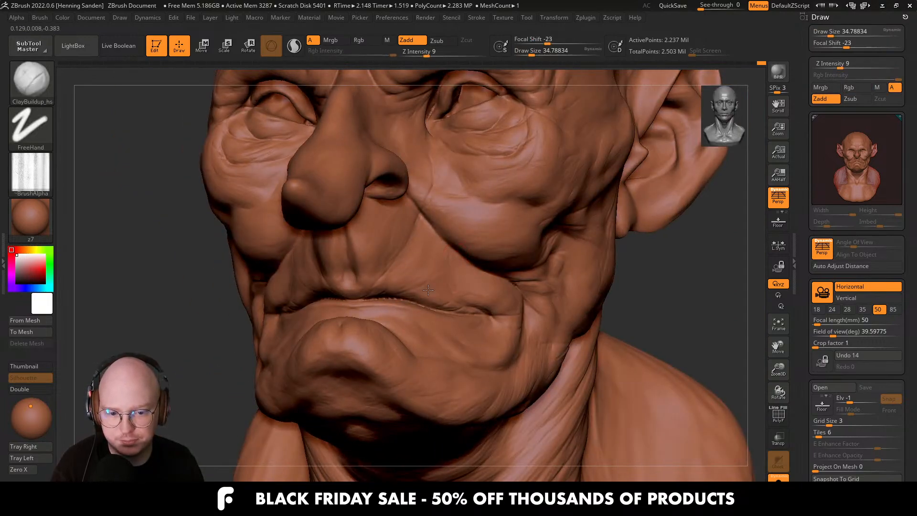
right_drag(433, 257, 520, 320)
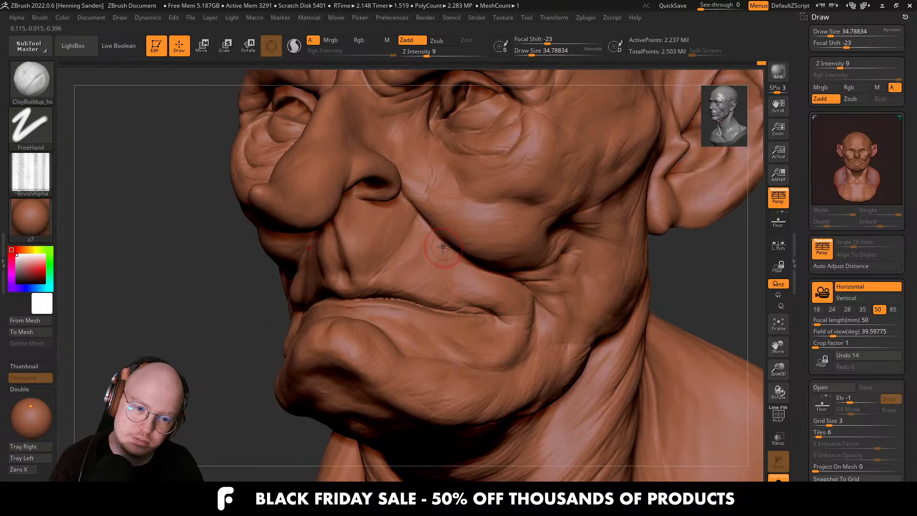
right_drag(443, 247, 421, 262)
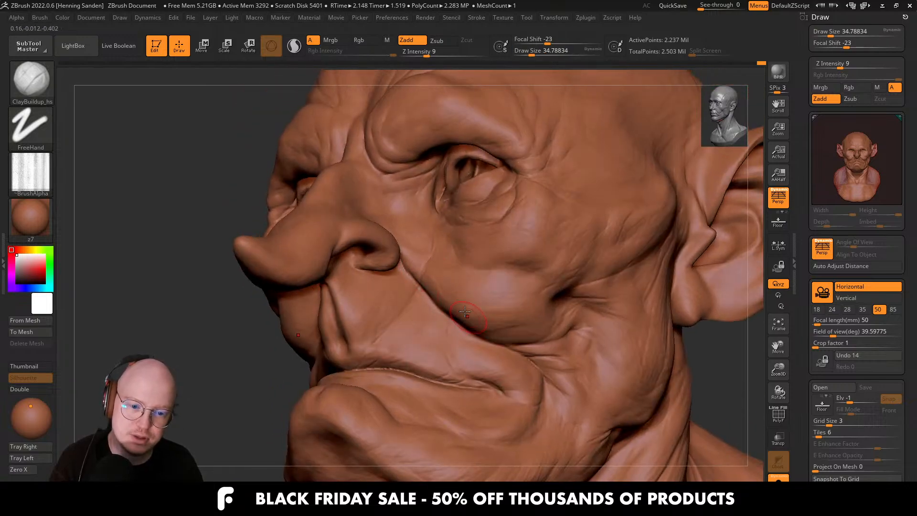
mouse_move(464, 312)
right_down()
mouse_move(464, 302)
mouse_move(492, 297)
mouse_move(525, 309)
mouse_move(449, 282)
mouse_move(502, 320)
right_up()
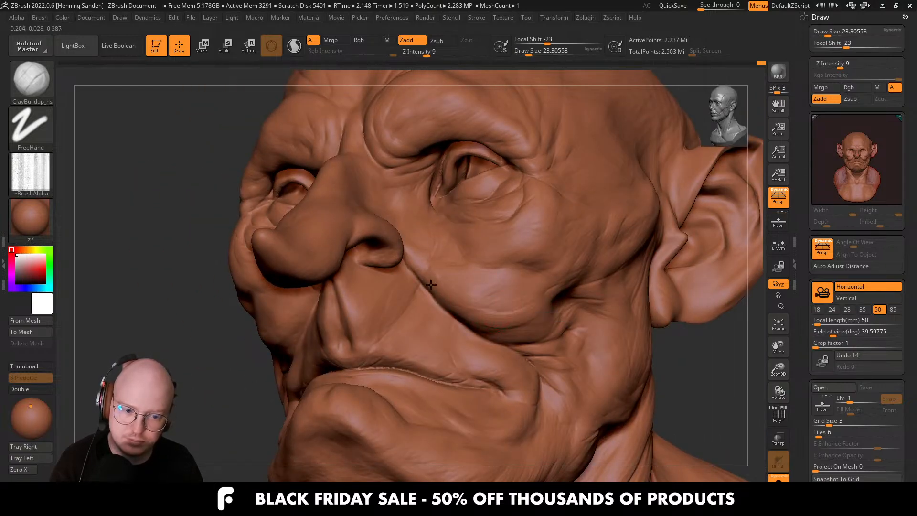
Work the nasolabial fold and cheek on the opposite side of the face at draw sizes of about 23 to 31.
right_drag(467, 294, 281, 281)
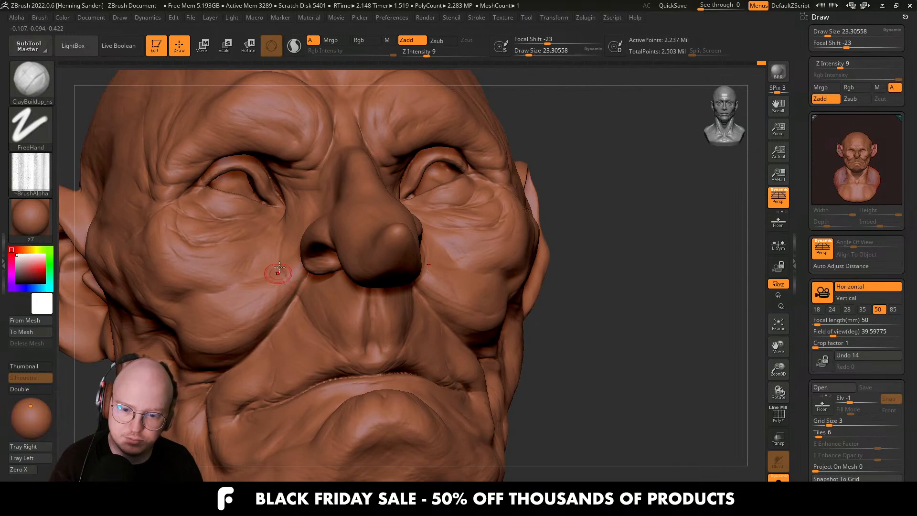
right_drag(244, 333, 298, 279)
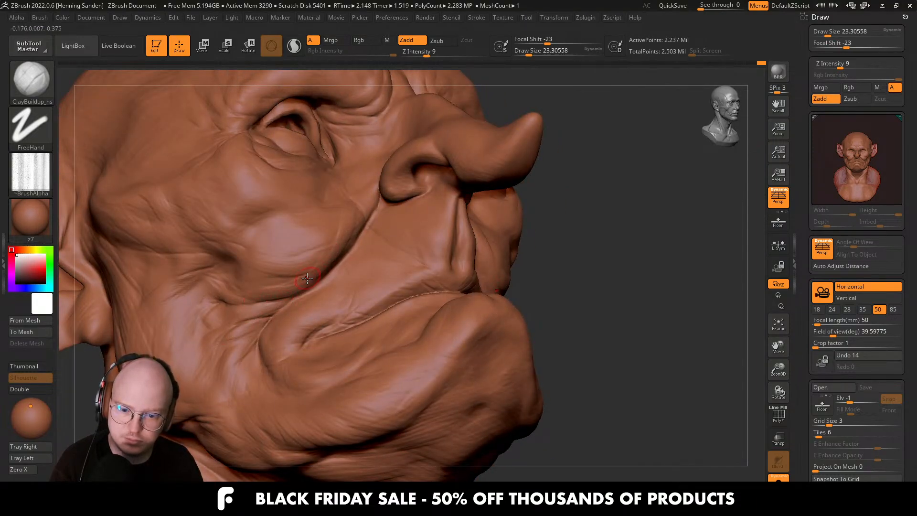
right_drag(291, 279, 332, 199)
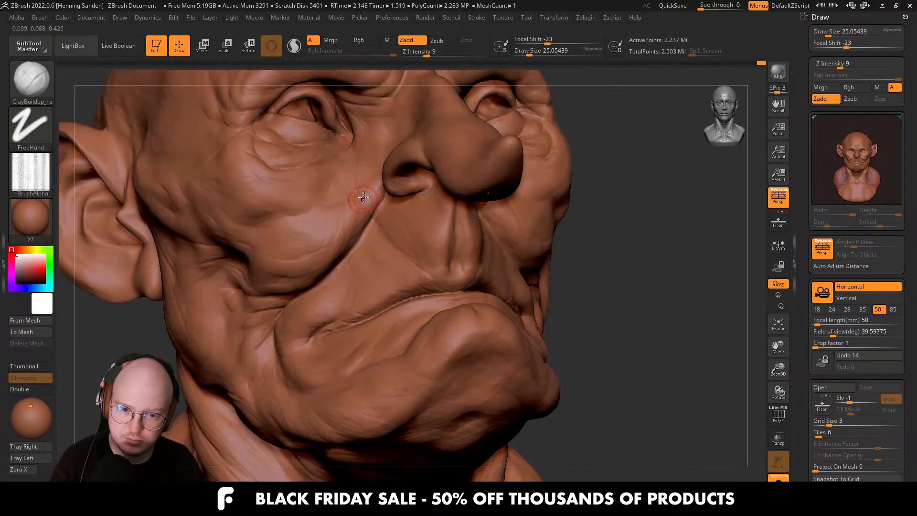
key(s)
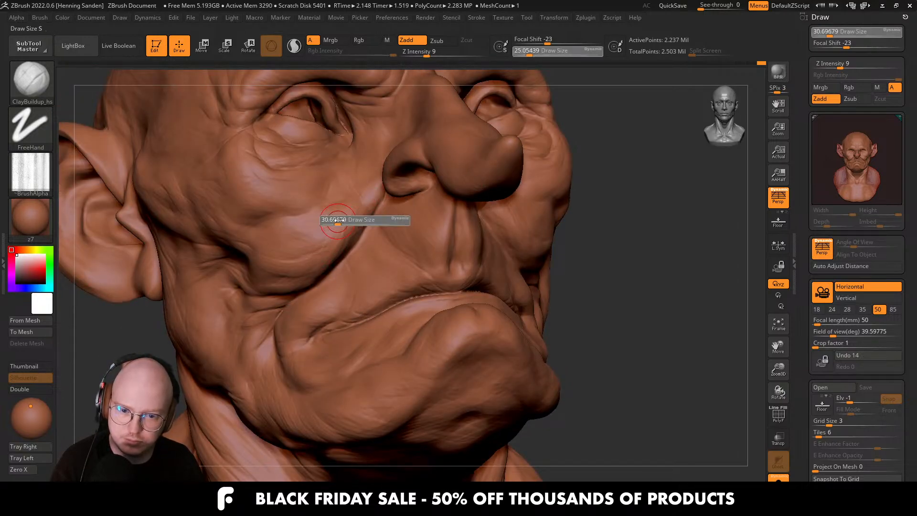
drag(336, 221, 338, 221)
Shape the outer cheek bulge where it meets the smile crease at draw sizes of about 29 to 31.
right_drag(364, 263, 454, 253)
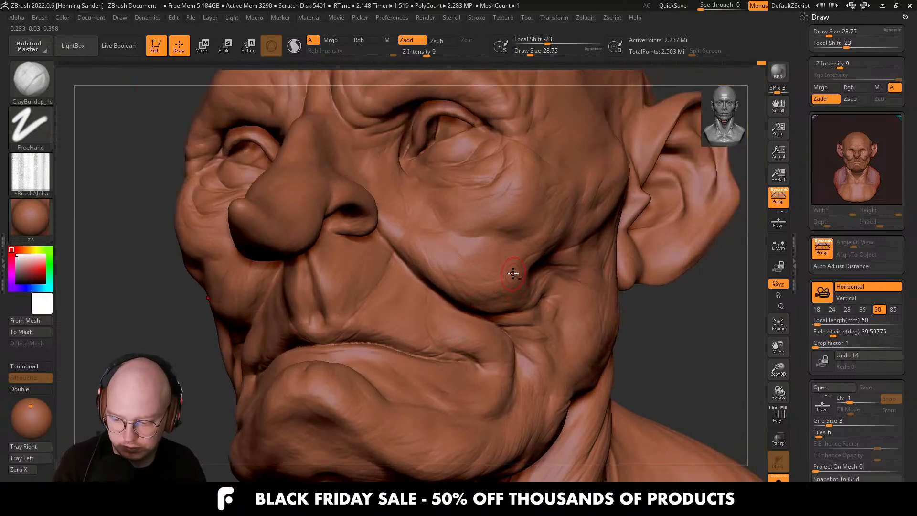
right_drag(514, 273, 491, 281)
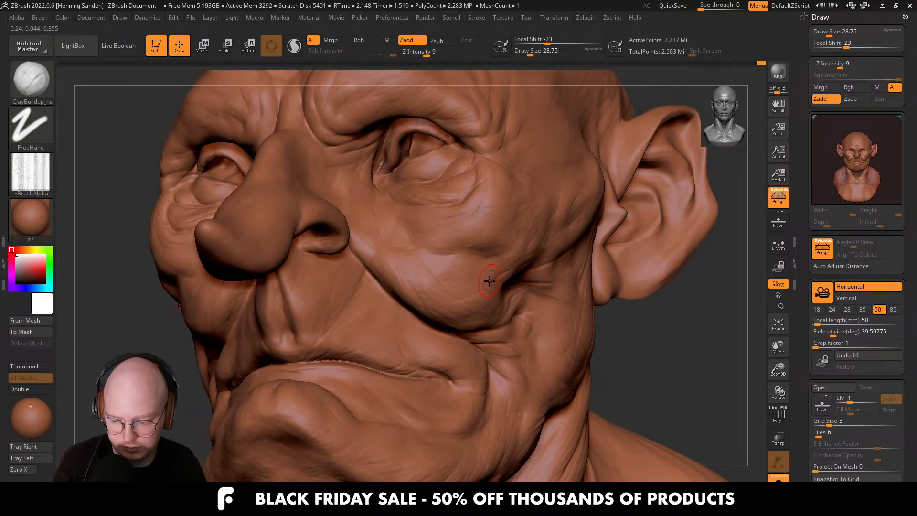
mouse_move(492, 281)
ctrl+right_down()
mouse_move(467, 250)
mouse_move(506, 282)
mouse_move(494, 292)
mouse_move(506, 322)
ctrl+right_up()
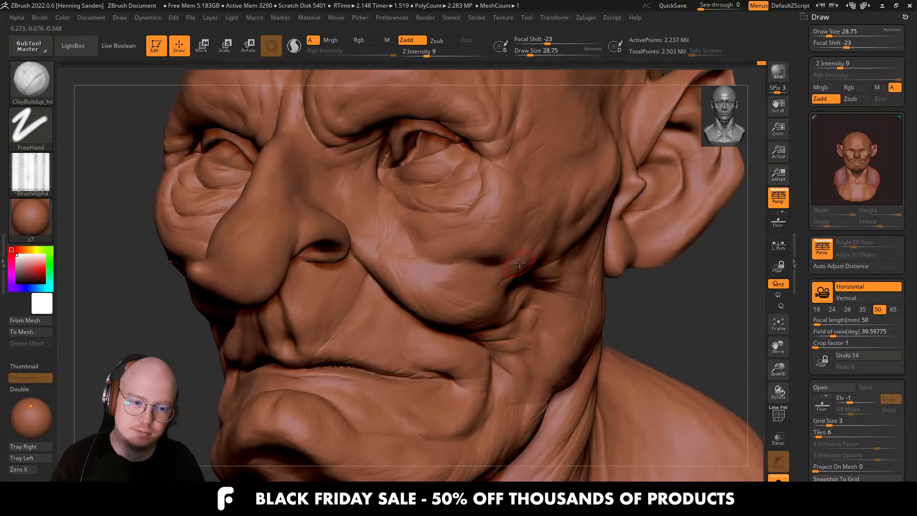
right_drag(557, 258, 523, 250)
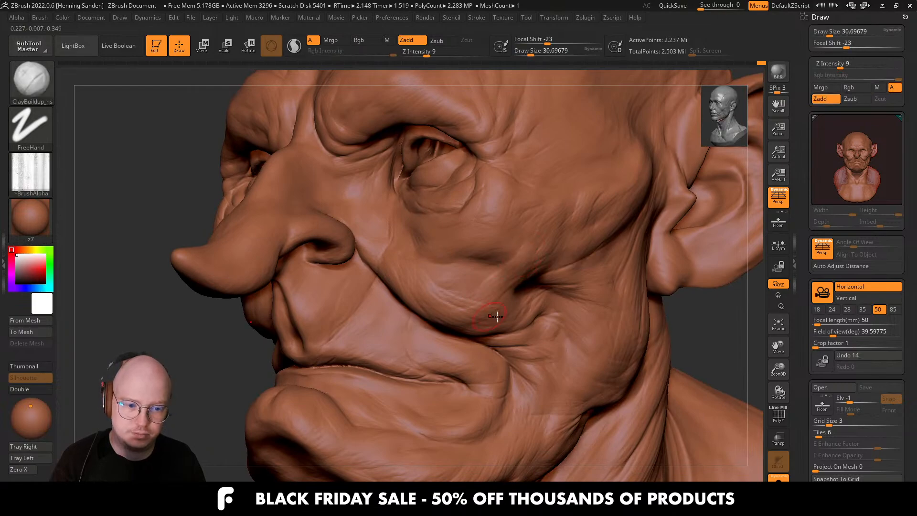
mouse_move(531, 296)
ctrl+right_down()
mouse_move(552, 289)
mouse_move(469, 315)
mouse_move(467, 304)
mouse_move(471, 342)
mouse_move(493, 341)
ctrl+right_up()
Build up the front of the cheek between the nostril and the smile crease at a draw size of about 59.
mouse_move(497, 336)
mouse_down()
mouse_move(461, 340)
mouse_move(452, 312)
mouse_up()
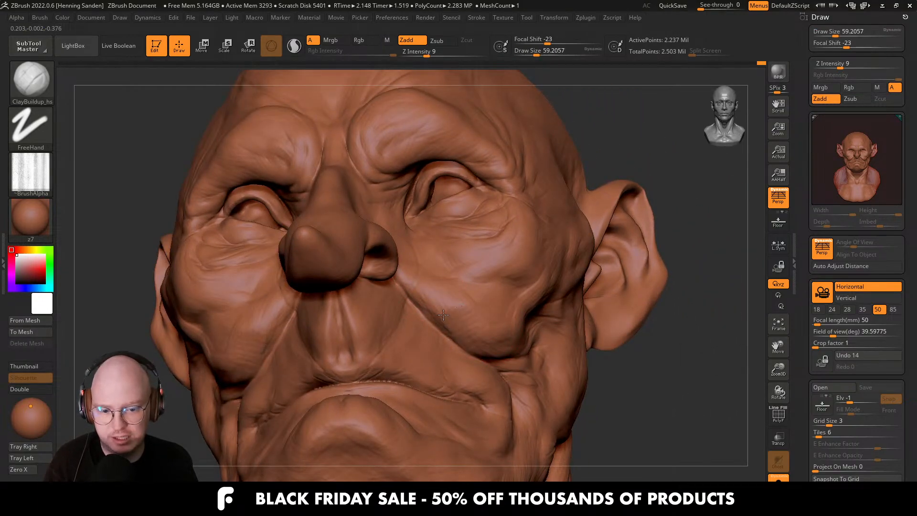
right_drag(460, 304, 483, 315)
drag(499, 311, 427, 295)
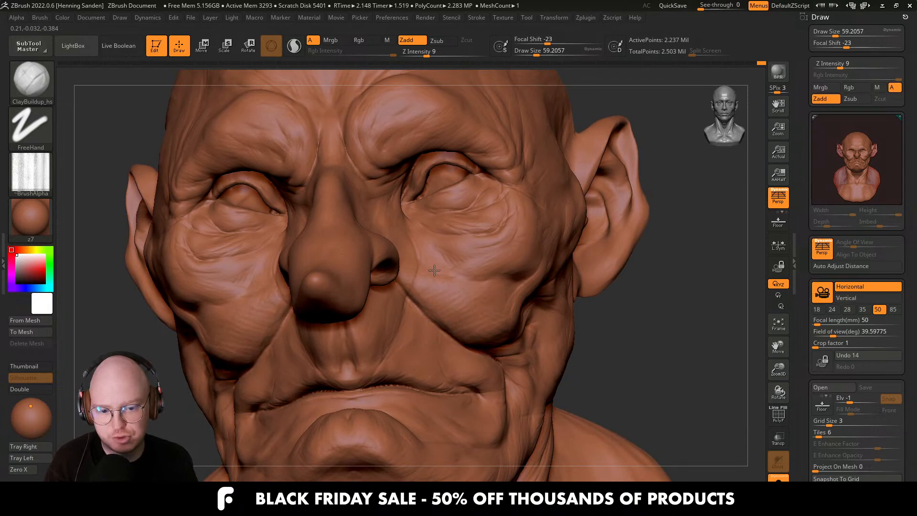
Sculpt the temple and the side of the forehead above the ear at a draw size of about 37.
mouse_move(466, 304)
right_down()
mouse_move(435, 286)
mouse_move(555, 291)
right_up()
key(s)
mouse_move(556, 291)
mouse_down()
mouse_move(534, 302)
mouse_move(573, 311)
mouse_up()
key(s)
mouse_move(535, 195)
right_down()
mouse_move(548, 182)
mouse_move(515, 207)
right_up()
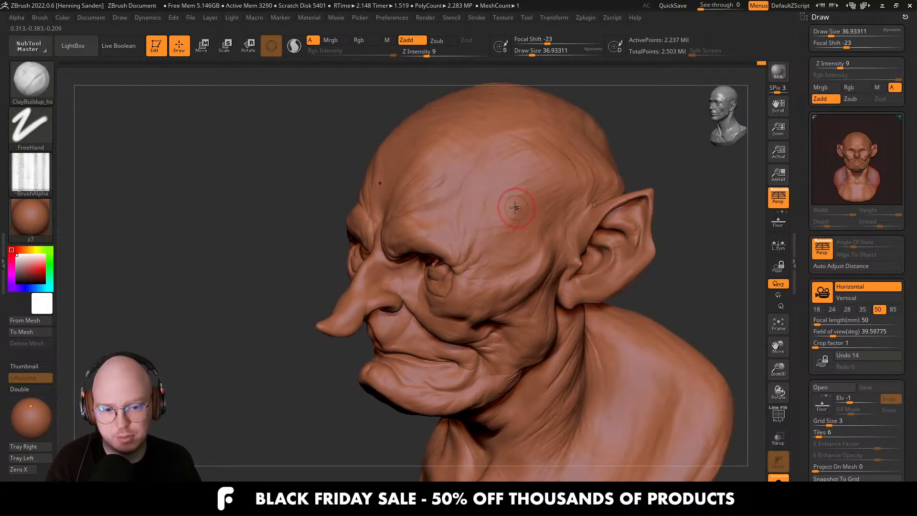
drag(542, 179, 518, 224)
right_drag(507, 251, 478, 191)
drag(531, 167, 477, 249)
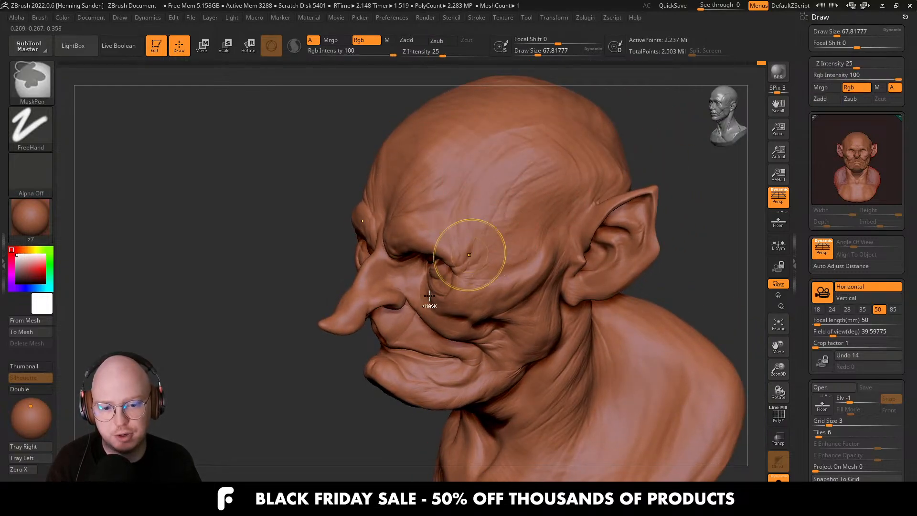
Build up the cheek below the eye bag with ClayBuildup at a draw size of about 44.
mouse_move(430, 295)
right_down()
mouse_move(459, 273)
mouse_move(472, 339)
right_up()
key(s)
drag(471, 338, 475, 339)
right_drag(474, 339, 476, 331)
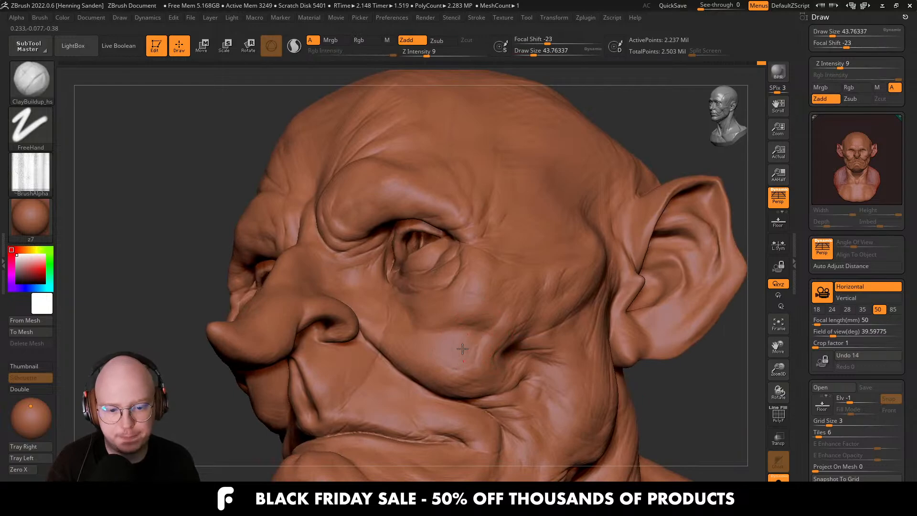
Refine the side of the neck and the area behind the ear at draw sizes of about 35 to 33.
mouse_move(492, 372)
right_down()
mouse_move(512, 352)
mouse_move(483, 334)
mouse_move(490, 318)
mouse_move(472, 292)
mouse_move(521, 390)
mouse_move(486, 259)
mouse_move(455, 245)
right_up()
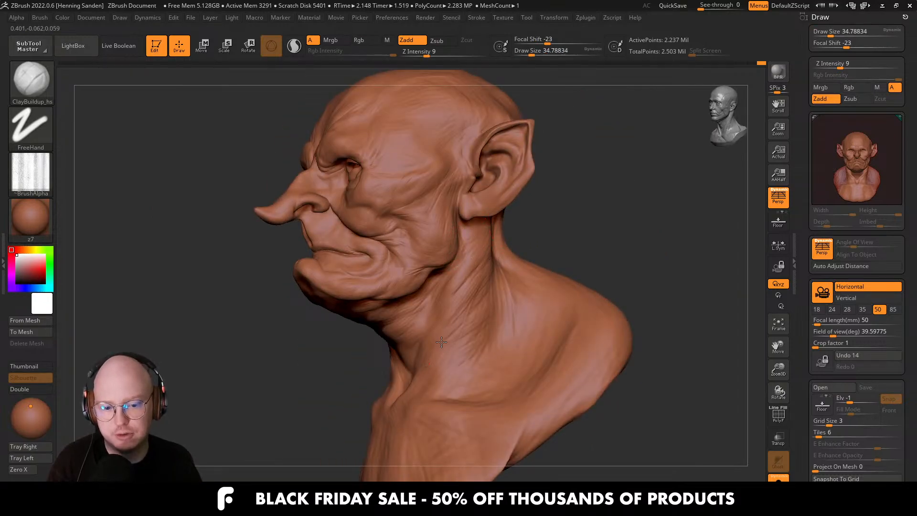
mouse_move(468, 358)
right_down()
mouse_move(453, 387)
mouse_move(460, 382)
mouse_move(430, 365)
mouse_move(399, 383)
mouse_move(491, 224)
right_up()
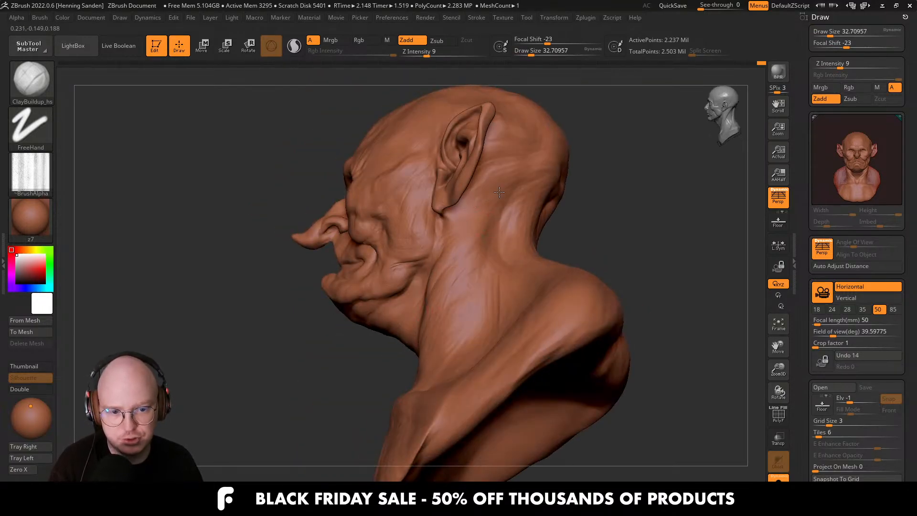
right_drag(499, 192, 406, 218)
mouse_move(406, 217)
ctrl+right_down()
mouse_move(340, 235)
mouse_move(449, 213)
ctrl+right_up()
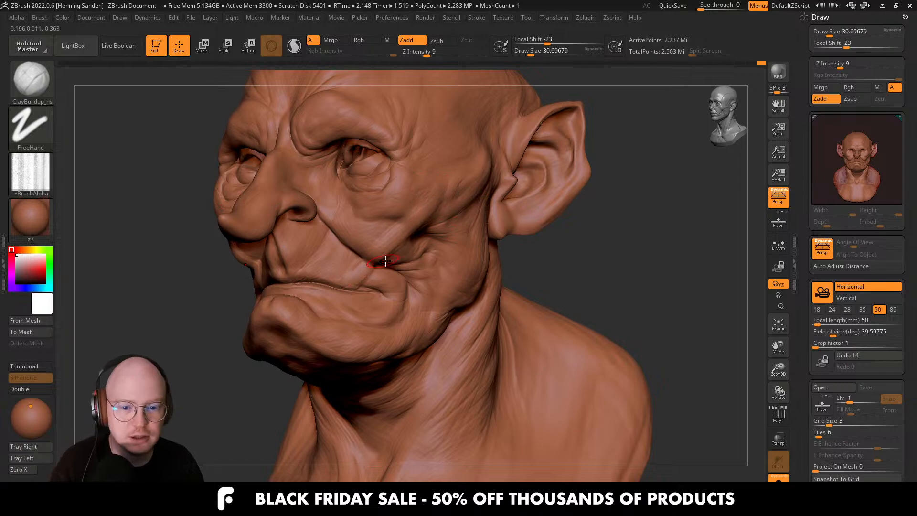
Smooth the crease between the lower cheek and the corner of the mouth, starting at a draw size of about 31.
shift+drag(385, 261, 408, 243)
key(s)
key(s)
right_drag(329, 268, 399, 302)
mouse_move(258, 325)
right_down()
mouse_move(360, 347)
mouse_move(357, 382)
right_up()
Build up the opposite cheek beside the nostril with broad strokes at a draw size of about 65.
right_drag(363, 324, 318, 277)
key(s)
drag(315, 274, 318, 275)
mouse_move(329, 282)
right_down()
mouse_move(313, 272)
mouse_move(386, 259)
right_up()
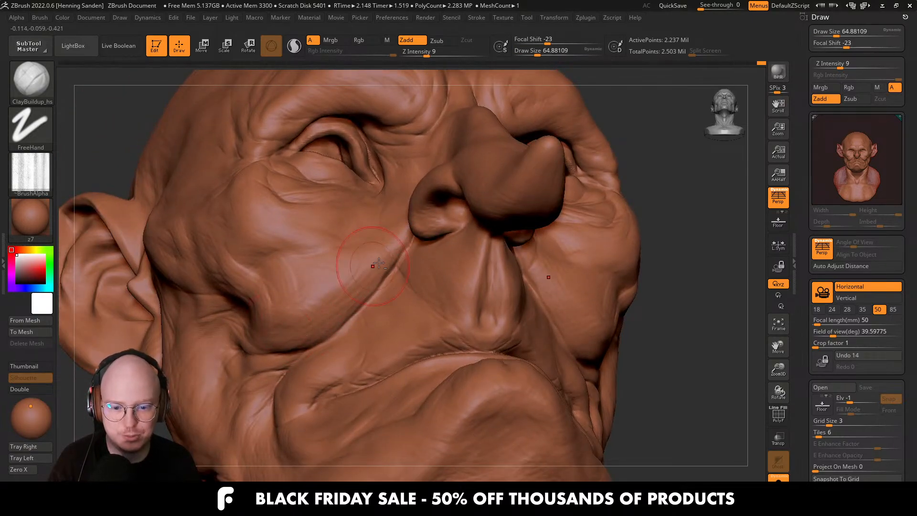
key(s)
drag(355, 282, 340, 271)
Refine the outer part of the opposite cheek below the eye bag at a draw size of about 37.
key(s)
mouse_move(327, 268)
right_down()
mouse_move(342, 280)
mouse_move(357, 258)
mouse_move(317, 266)
right_up()
key(s)
drag(317, 267, 311, 271)
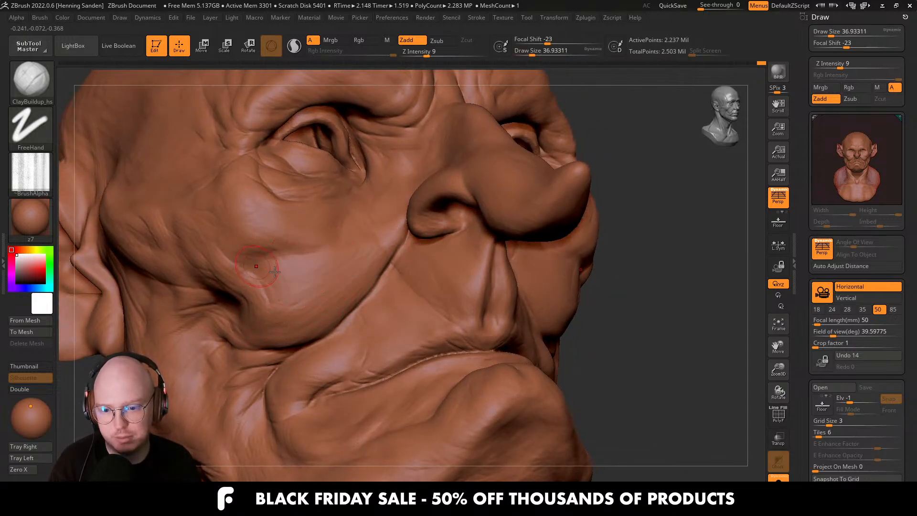
key(s)
drag(257, 290, 263, 290)
mouse_move(276, 286)
right_down()
mouse_move(297, 284)
mouse_move(284, 265)
mouse_move(348, 311)
right_up()
Detail the nasolabial fold and the smile-crease wrinkles at draw sizes of about 23 down to 17.
mouse_move(383, 331)
shift+right_down()
mouse_move(441, 393)
mouse_move(442, 348)
mouse_move(422, 287)
mouse_move(398, 283)
mouse_move(415, 282)
mouse_move(420, 263)
mouse_move(399, 291)
shift+right_up()
key(s)
drag(389, 300, 380, 300)
right_drag(346, 302, 399, 286)
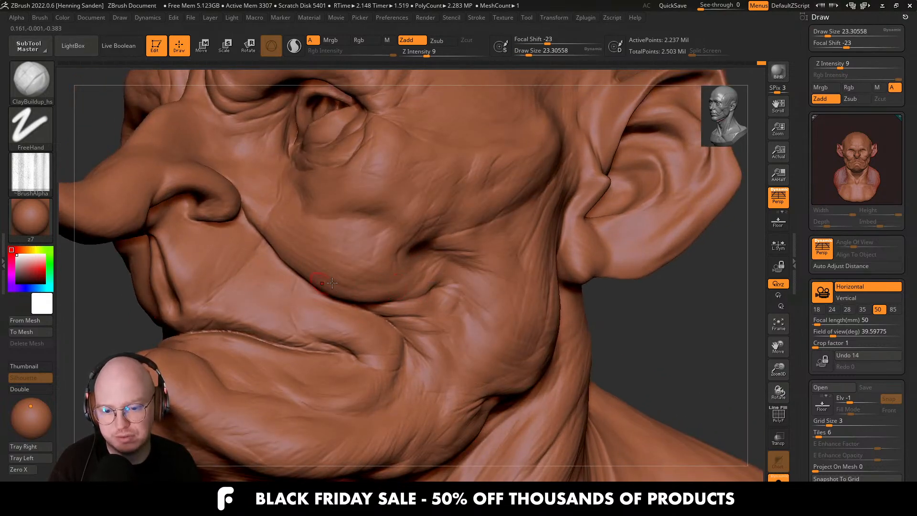
mouse_move(332, 283)
right_down()
mouse_move(406, 265)
mouse_move(410, 247)
mouse_move(431, 287)
mouse_move(447, 284)
mouse_move(407, 306)
right_up()
drag(431, 300, 422, 315)
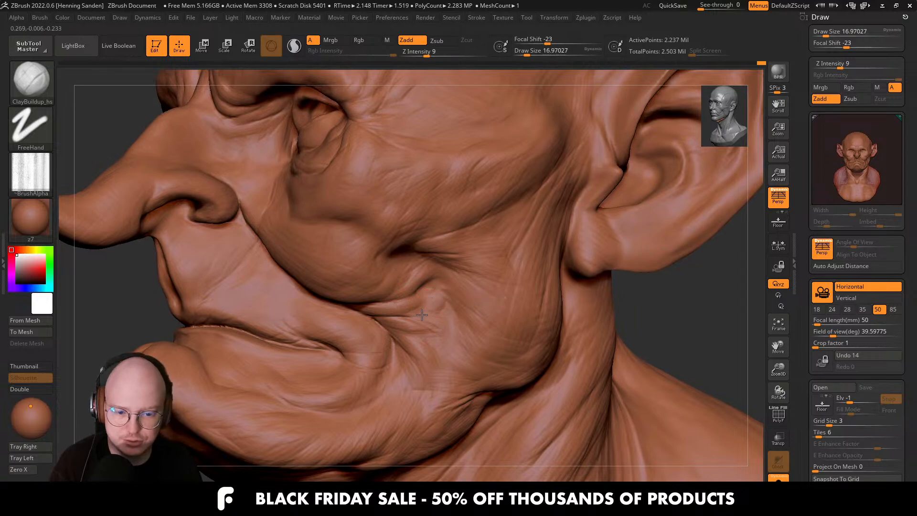
Build up the small folds running from the smile crease toward the mouth corner at a draw size of about 29.
mouse_move(432, 303)
right_down()
mouse_move(426, 317)
mouse_move(395, 293)
mouse_move(367, 289)
mouse_move(440, 318)
mouse_move(404, 307)
right_up()
key(s)
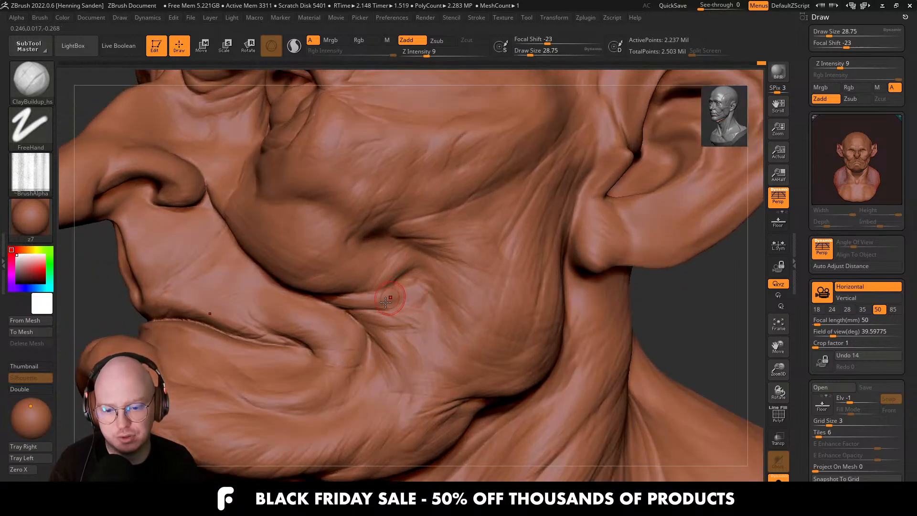
drag(361, 320, 358, 321)
Detail the upper lip beside the philtrum and above the mouth line at draw sizes of about 25 down to 13.
mouse_move(299, 339)
right_down()
mouse_move(328, 338)
mouse_move(335, 291)
mouse_move(321, 273)
right_up()
key(s)
drag(305, 240, 307, 239)
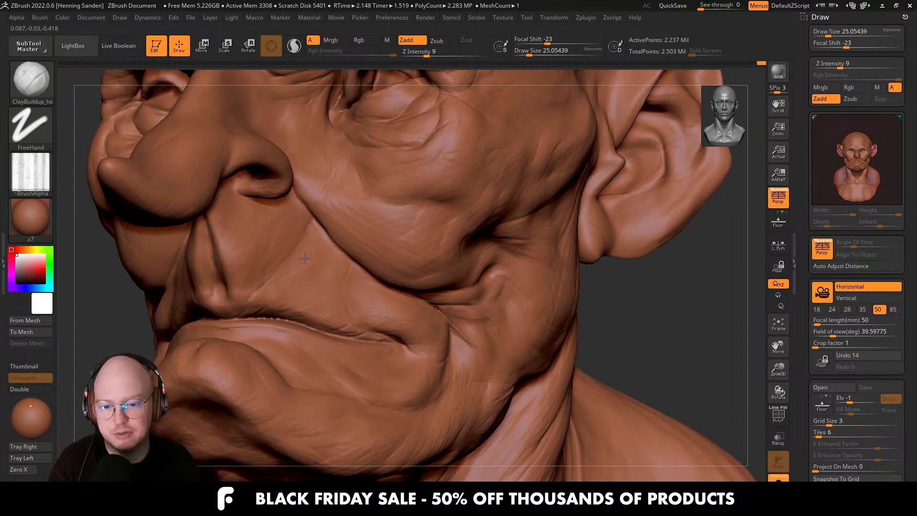
right_drag(328, 282, 378, 270)
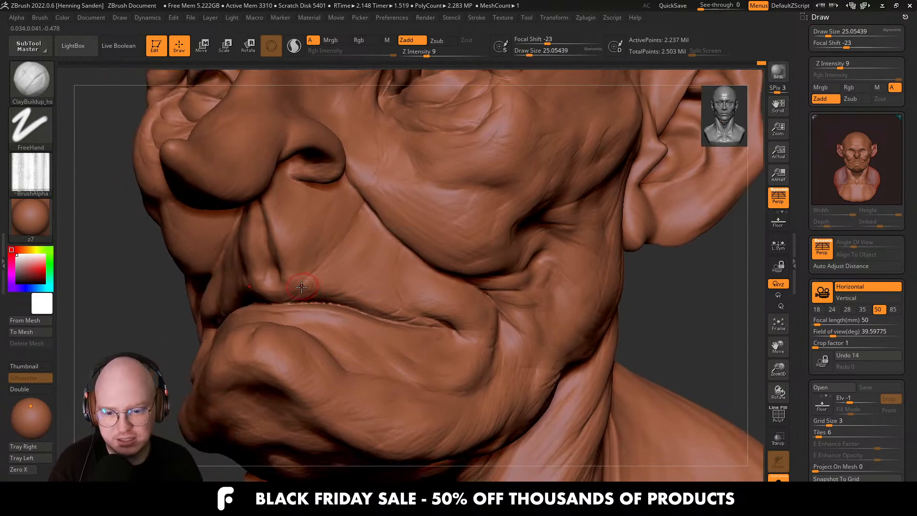
key(s)
drag(299, 286, 296, 286)
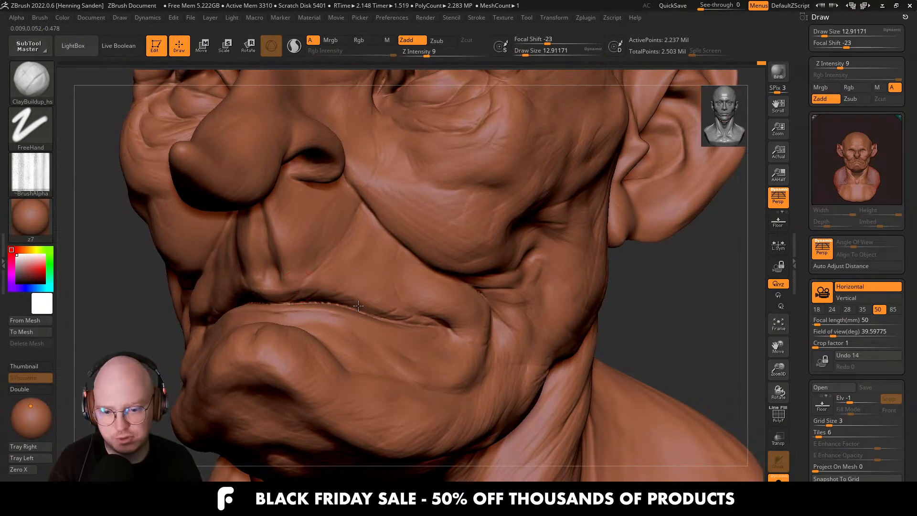
mouse_move(358, 306)
right_down()
mouse_move(348, 273)
mouse_move(352, 372)
mouse_move(406, 349)
mouse_move(405, 329)
right_up()
Build up the lower rim and underside of the nostril at a draw size of about 46.
key(s)
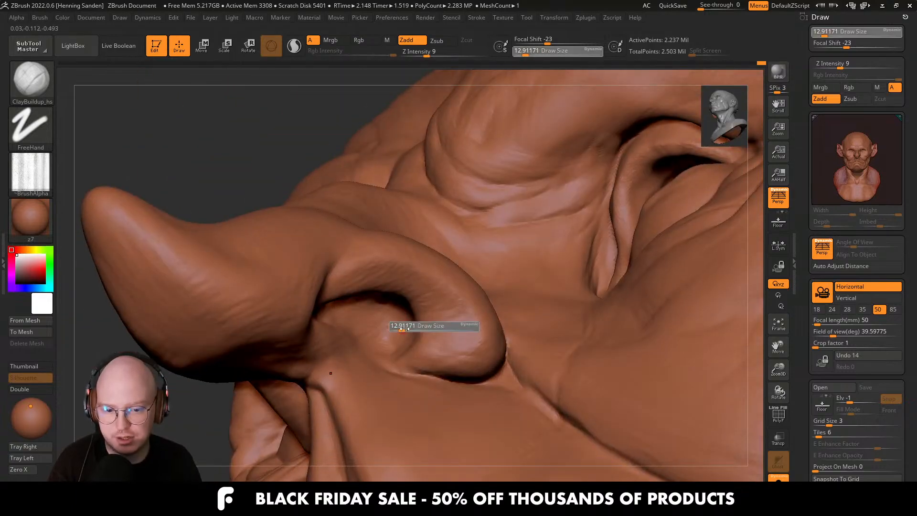
drag(403, 329, 408, 328)
mouse_move(409, 328)
right_down()
mouse_move(411, 317)
mouse_move(404, 325)
mouse_move(433, 326)
right_up()
key(s)
click(404, 326)
key(s)
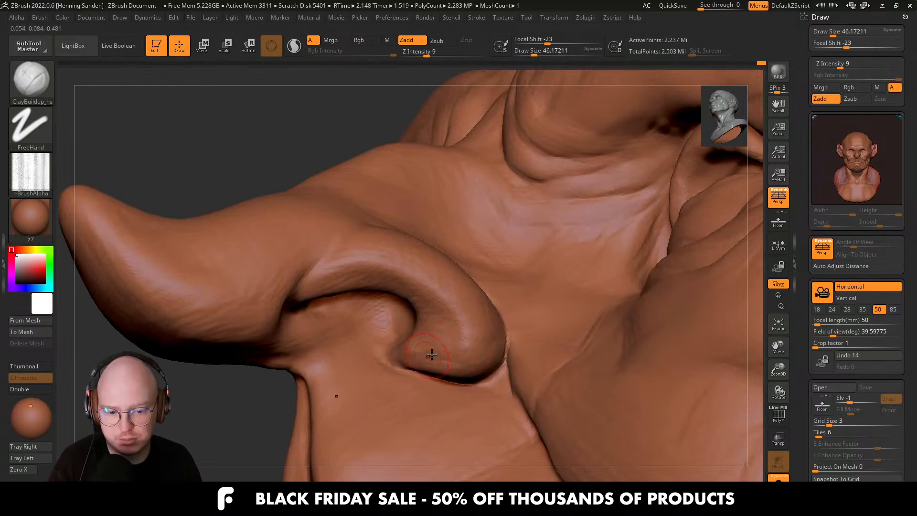
mouse_move(460, 348)
right_down()
mouse_move(403, 352)
mouse_move(424, 336)
mouse_move(402, 331)
mouse_move(520, 319)
mouse_move(496, 310)
right_up()
Smooth out the volume of the nostril wing and the side of the nose at draw sizes of about 83 down to 68.
key([)
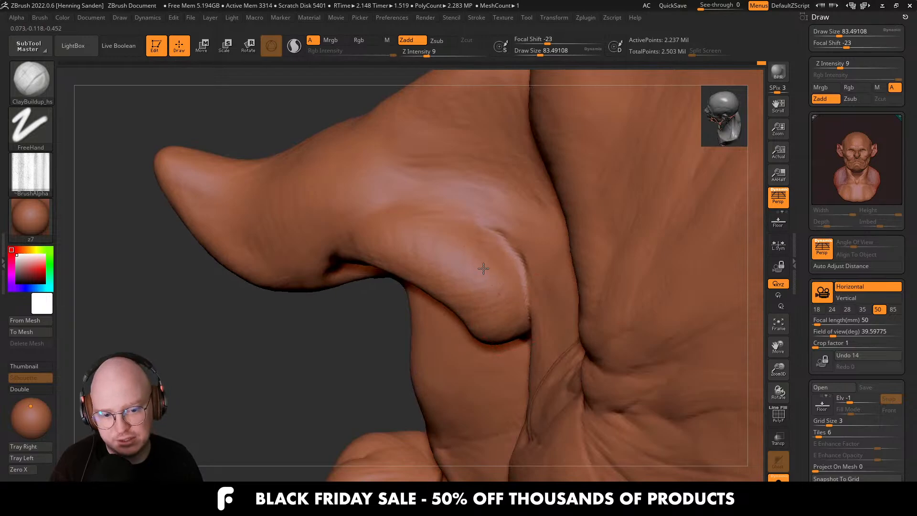
mouse_move(484, 269)
right_down()
mouse_move(522, 256)
mouse_move(522, 277)
right_up()
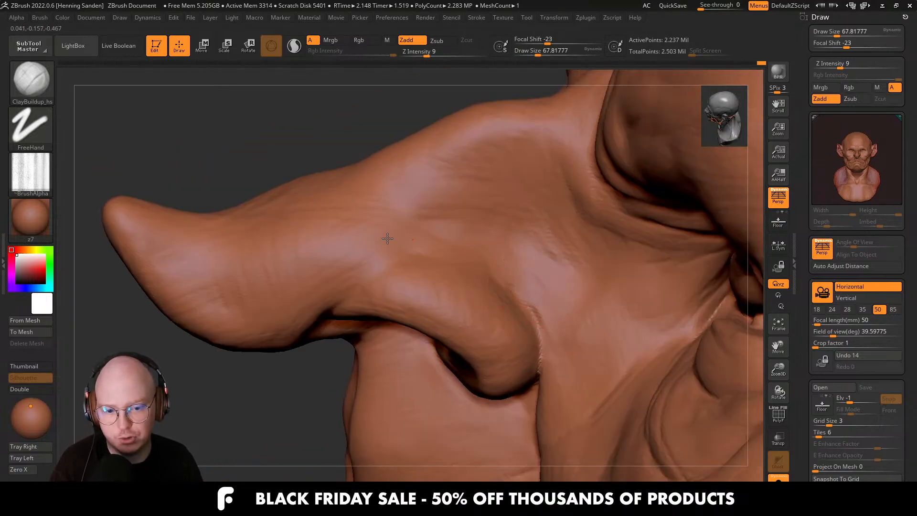
mouse_move(387, 238)
right_down()
mouse_move(533, 266)
mouse_move(597, 294)
right_up()
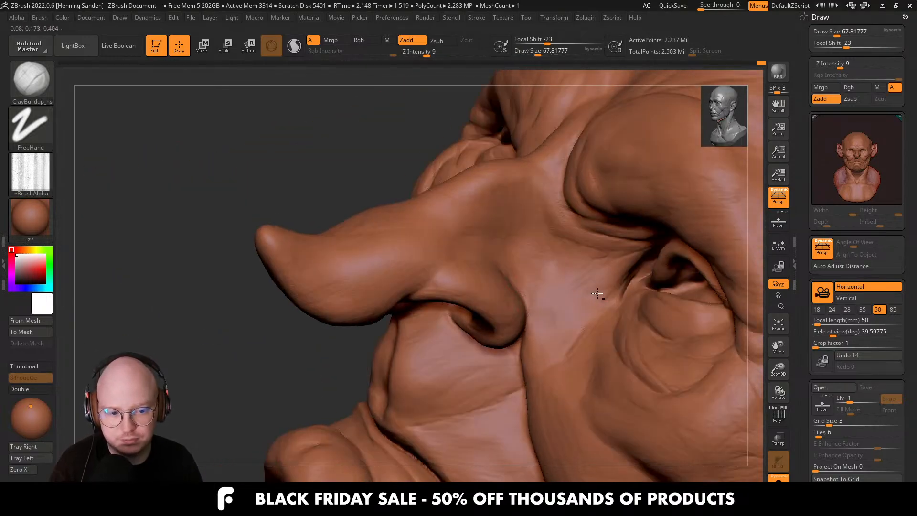
mouse_move(559, 266)
right_down()
mouse_move(500, 251)
mouse_move(481, 221)
right_up()
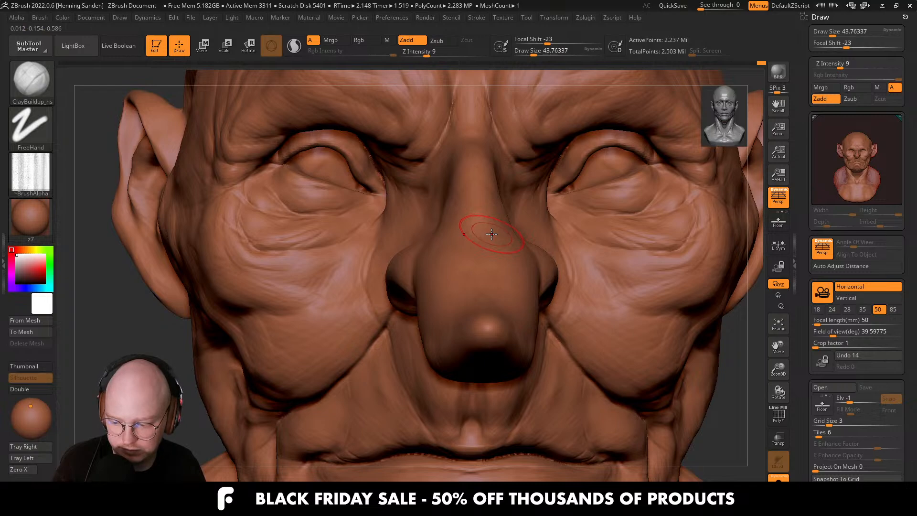
Shape the bridge and flank of the nose at draw sizes of about 44 down to 29.
mouse_move(493, 240)
right_down()
mouse_move(497, 264)
mouse_move(487, 254)
right_up()
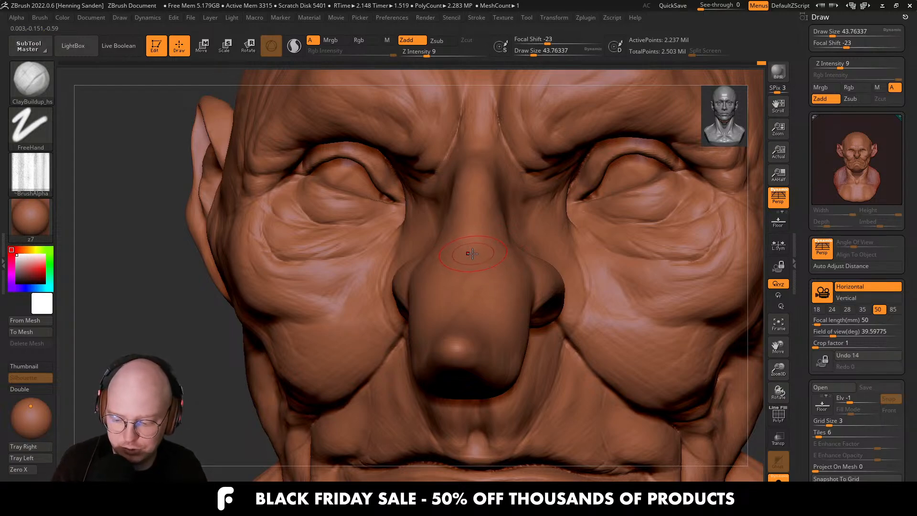
mouse_move(472, 255)
right_down()
mouse_move(536, 288)
mouse_move(559, 256)
mouse_move(457, 293)
mouse_move(471, 267)
right_up()
key(s)
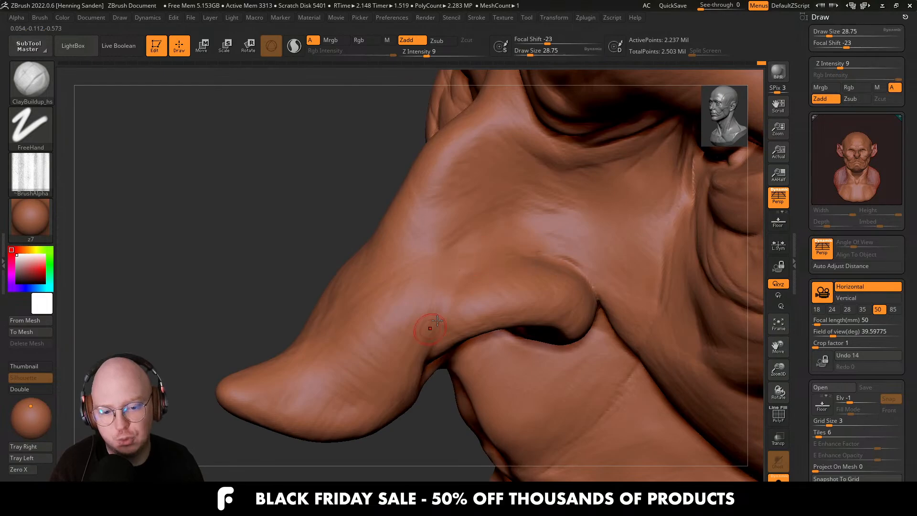
mouse_move(436, 303)
right_down()
mouse_move(432, 351)
mouse_move(462, 338)
mouse_move(483, 353)
mouse_move(473, 349)
mouse_move(454, 370)
mouse_move(485, 342)
mouse_move(463, 381)
mouse_move(442, 362)
right_up()
Blend the front of the nostril into the underside of the nose tip at draw sizes between about 31 and 74.
mouse_move(420, 396)
right_down()
mouse_move(407, 419)
mouse_move(419, 398)
mouse_move(487, 372)
mouse_move(483, 355)
mouse_move(536, 299)
right_up()
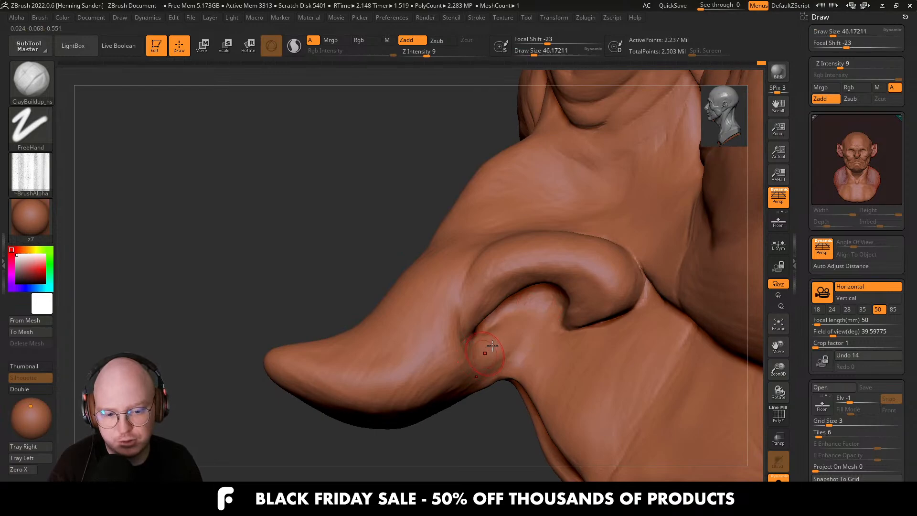
right_drag(446, 355, 463, 357)
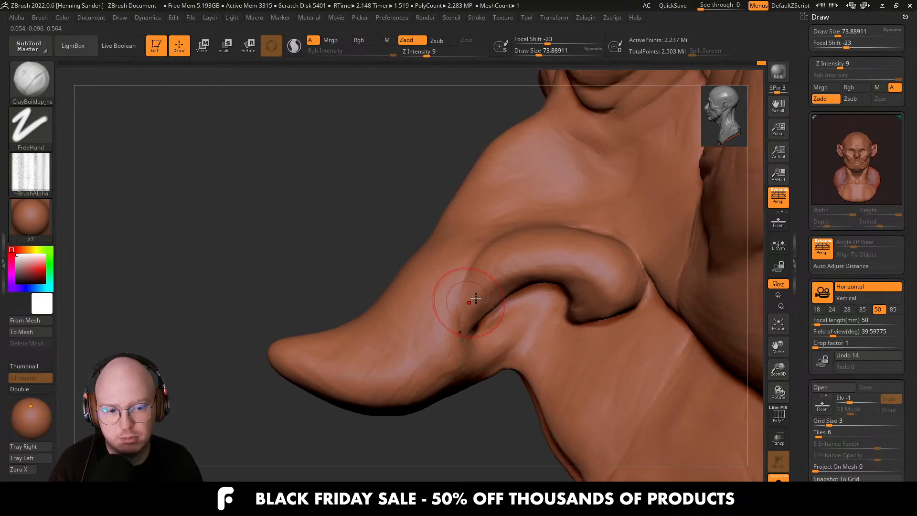
mouse_move(450, 301)
right_down()
mouse_move(598, 309)
mouse_move(579, 344)
mouse_move(554, 332)
mouse_move(566, 340)
mouse_move(564, 355)
mouse_move(568, 329)
mouse_move(590, 339)
right_up()
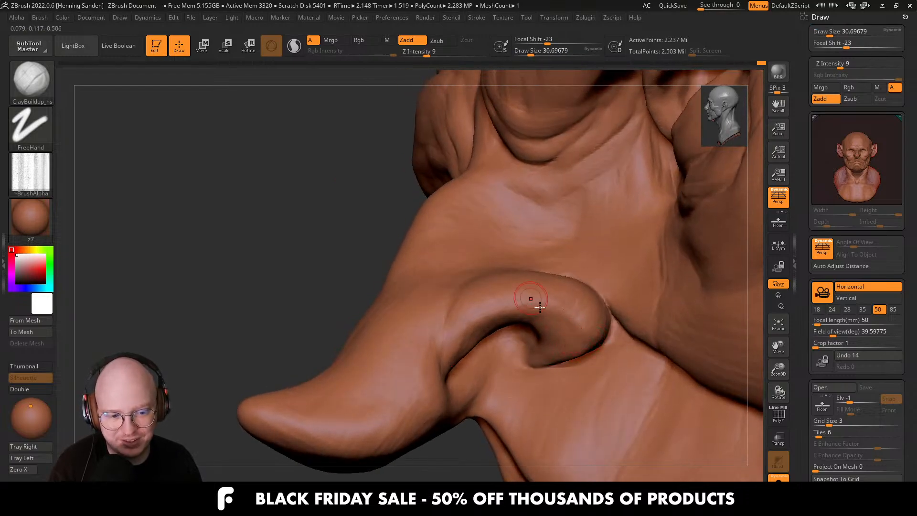
mouse_move(469, 326)
right_down()
mouse_move(479, 357)
mouse_move(522, 343)
mouse_move(506, 297)
mouse_move(495, 307)
mouse_move(541, 289)
mouse_move(545, 320)
right_up()
Refine the curled nostril wing and its inner rim at draw sizes of about 51 to 59.
key(s)
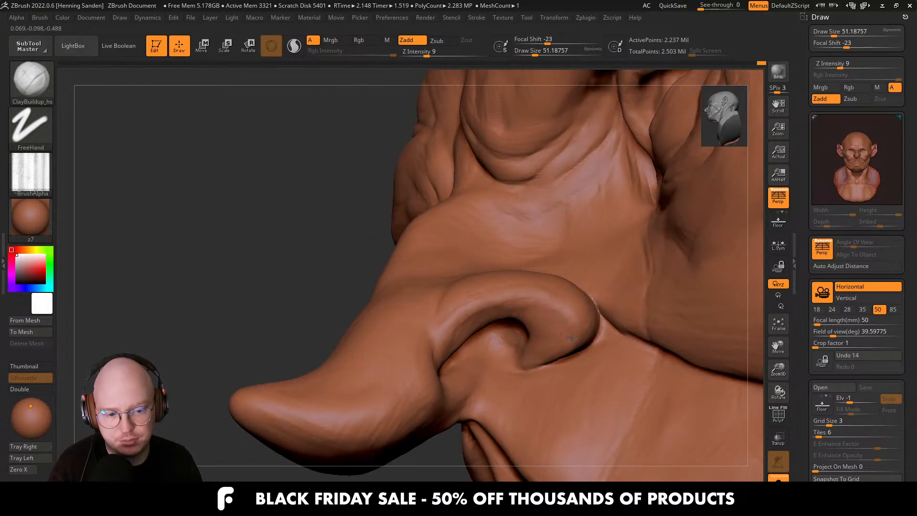
key(s)
click(545, 350)
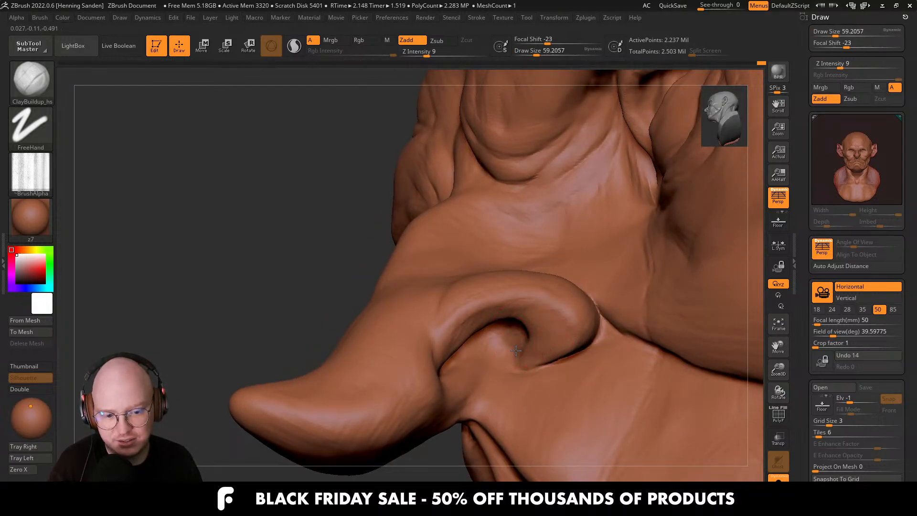
right_drag(519, 354, 540, 353)
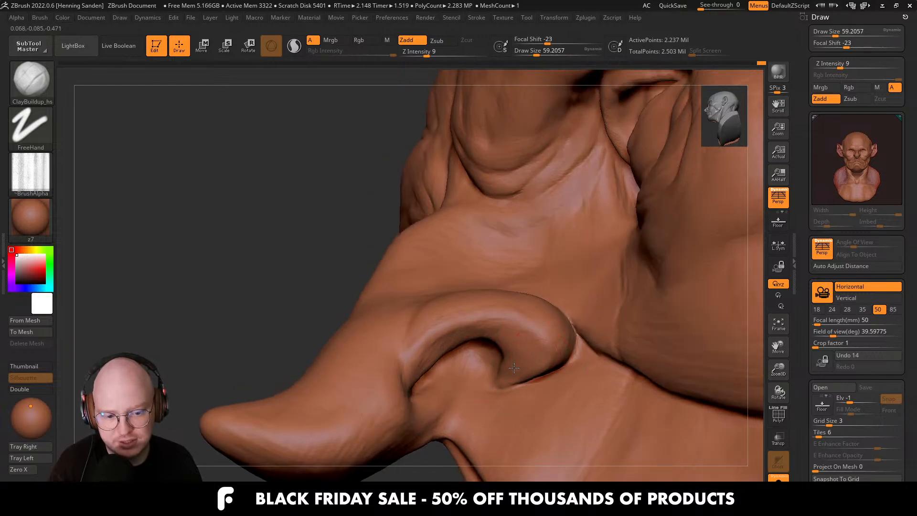
right_drag(498, 330, 457, 324)
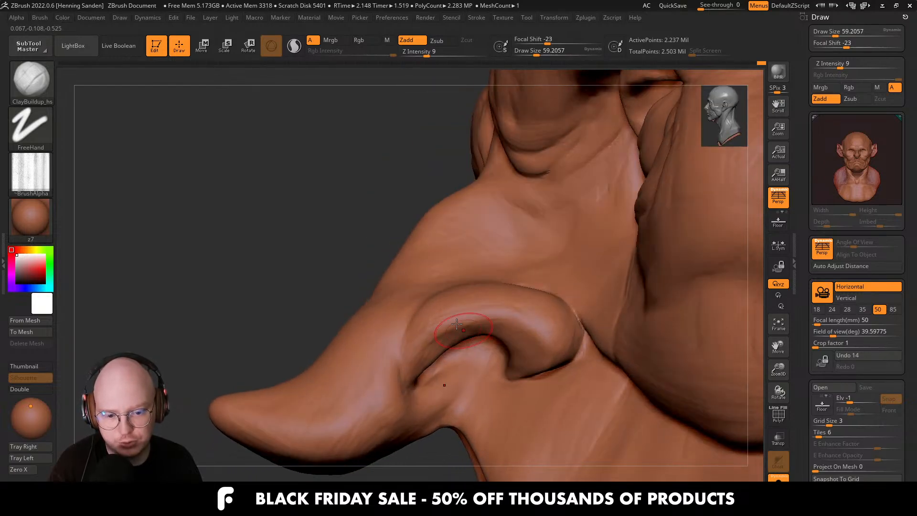
right_drag(546, 327, 551, 376)
right_drag(512, 398, 514, 399)
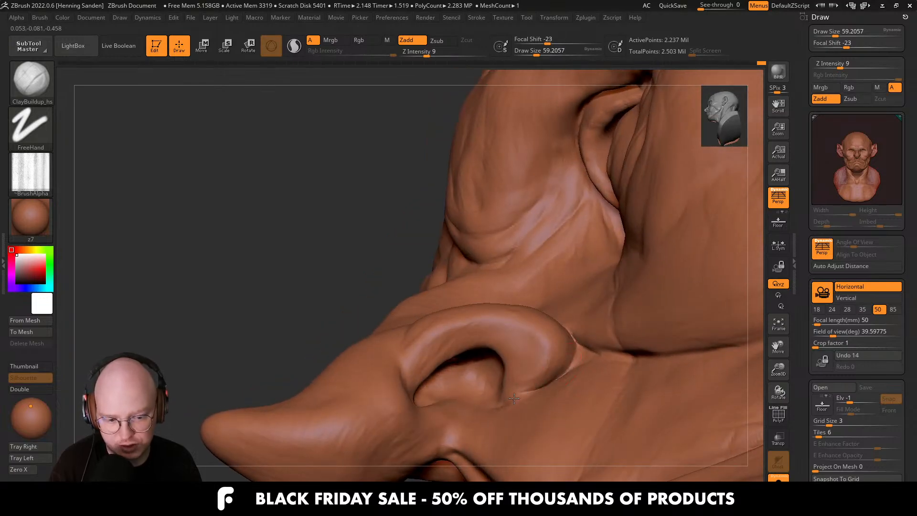
mouse_move(546, 359)
right_down()
mouse_move(562, 357)
mouse_move(537, 332)
mouse_move(590, 332)
mouse_move(574, 366)
right_up()
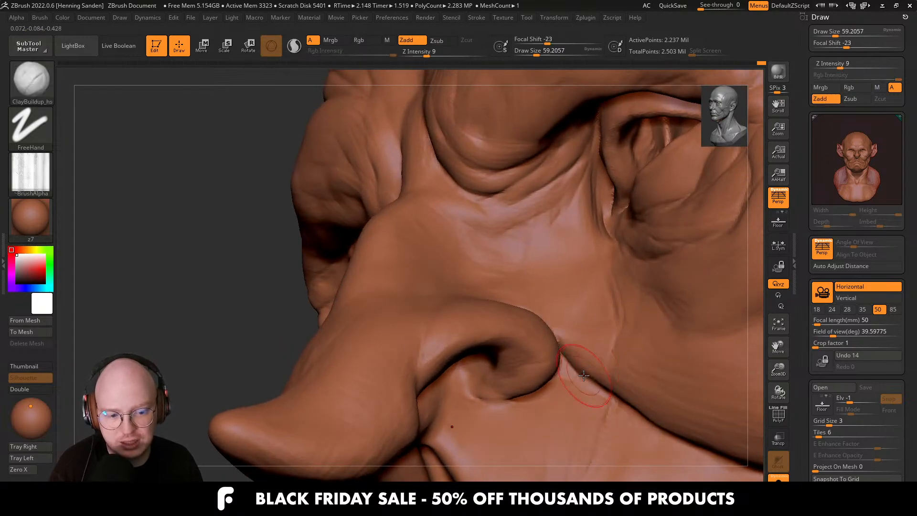
Sculpt the side of the nose between the brow fold and the nostril wing at a draw size of about 37.
key(s)
drag(571, 345, 576, 345)
mouse_move(578, 300)
right_down()
mouse_move(590, 326)
mouse_move(535, 306)
right_up()
right_drag(488, 287, 510, 309)
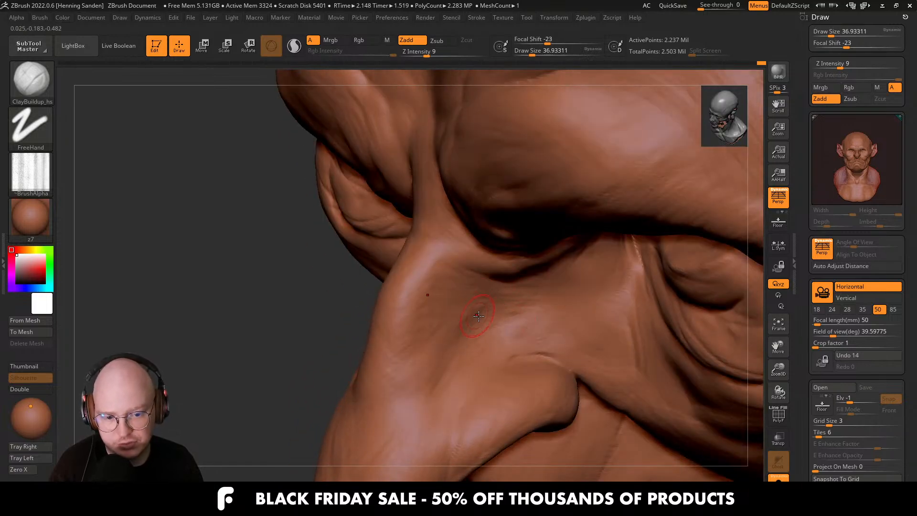
key(bracketright)
mouse_move(489, 342)
right_down()
mouse_move(475, 327)
mouse_move(509, 315)
mouse_move(464, 314)
mouse_move(506, 302)
right_up()
key(s)
click(456, 315)
key(bracketright)
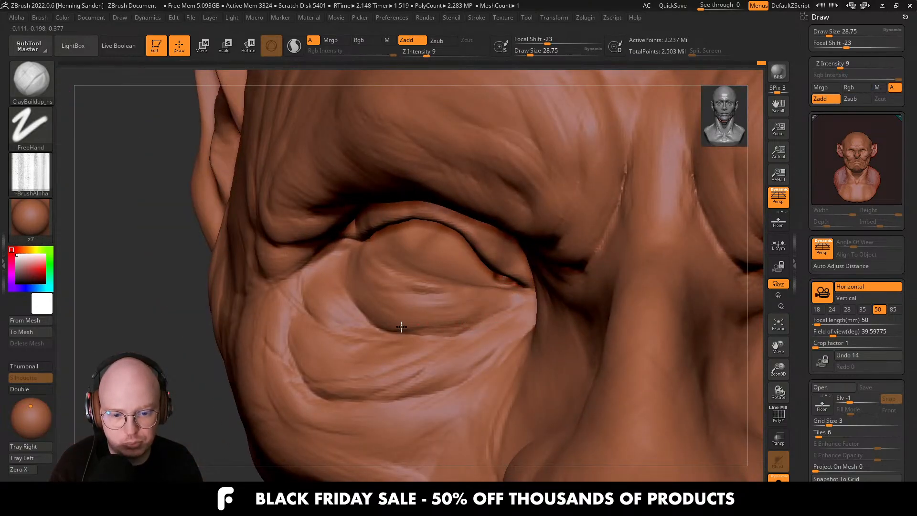
Build up the lower eyelid and soften the crease beneath it at draw sizes of about 44 down to 39.
right_drag(398, 317, 412, 326)
key(s)
drag(374, 304, 376, 303)
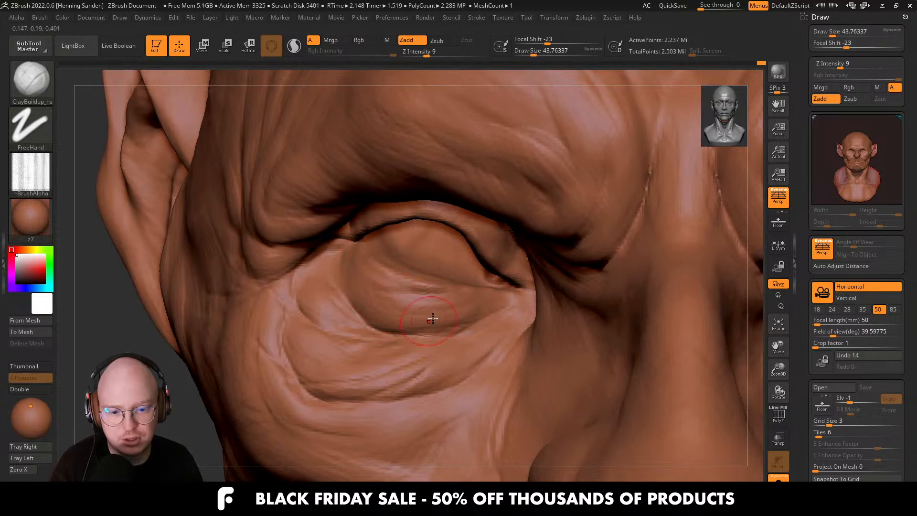
right_drag(425, 309, 504, 302)
key(s)
click(375, 300)
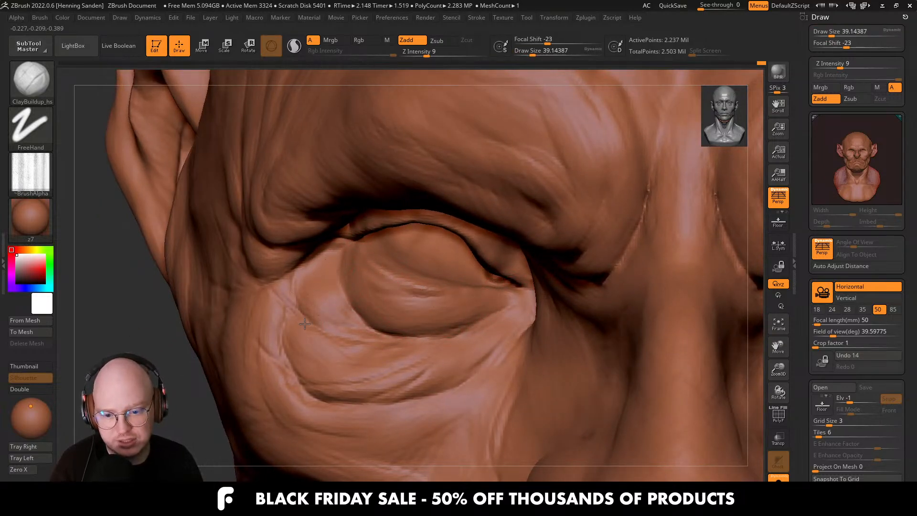
Refine the folds of the eye bag below the lower eyelid at a draw size of about 23.
key(s)
click(302, 361)
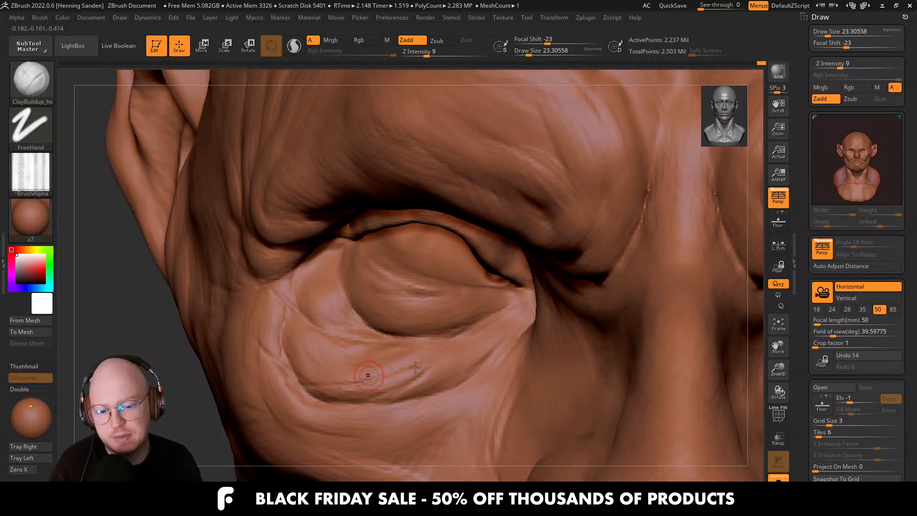
mouse_move(316, 388)
ctrl+right_down()
mouse_move(420, 407)
mouse_move(444, 386)
mouse_move(447, 368)
mouse_move(452, 330)
mouse_move(432, 310)
mouse_move(459, 326)
mouse_move(356, 342)
ctrl+right_up()
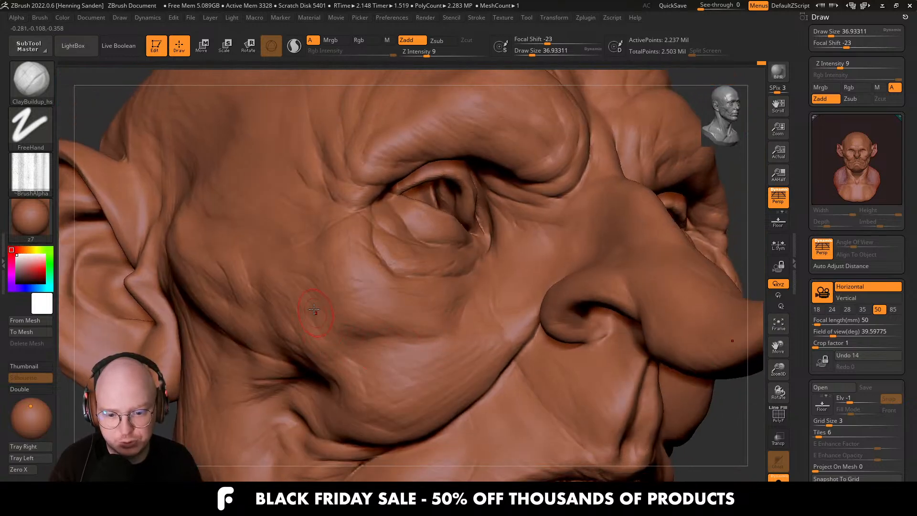
Build up the cheekbone and outer cheek folds beside the eye bag at draw sizes of about 37 to 49.
right_drag(389, 397, 402, 394)
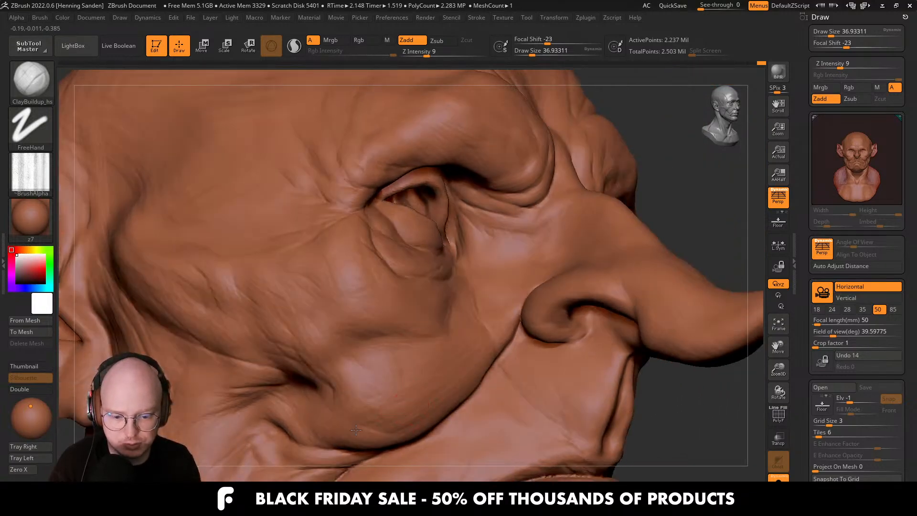
right_drag(334, 409, 373, 366)
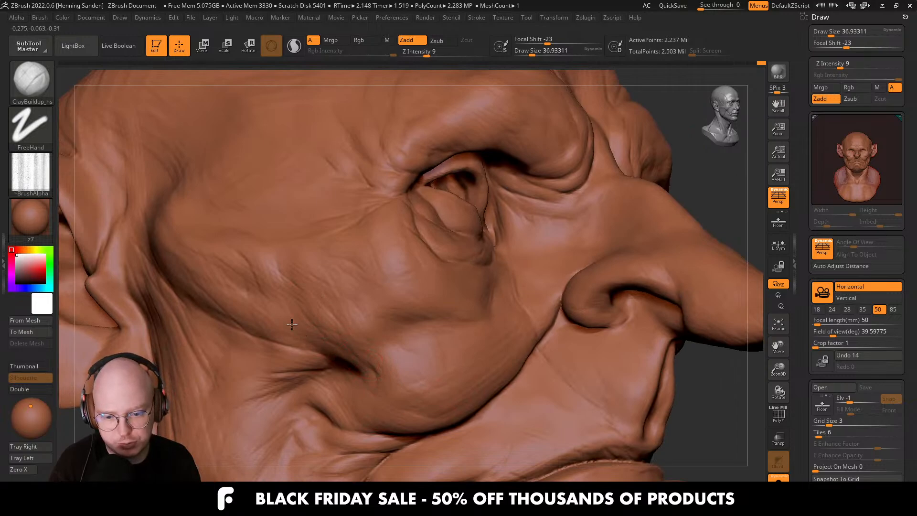
mouse_move(305, 283)
right_down()
mouse_move(337, 298)
mouse_move(360, 337)
mouse_move(407, 280)
right_up()
mouse_move(309, 222)
ctrl+right_down()
mouse_move(382, 215)
mouse_move(349, 222)
mouse_move(377, 255)
mouse_move(306, 292)
mouse_move(449, 272)
ctrl+right_up()
mouse_move(449, 272)
ctrl+right_down()
mouse_move(478, 294)
mouse_move(449, 299)
ctrl+right_up()
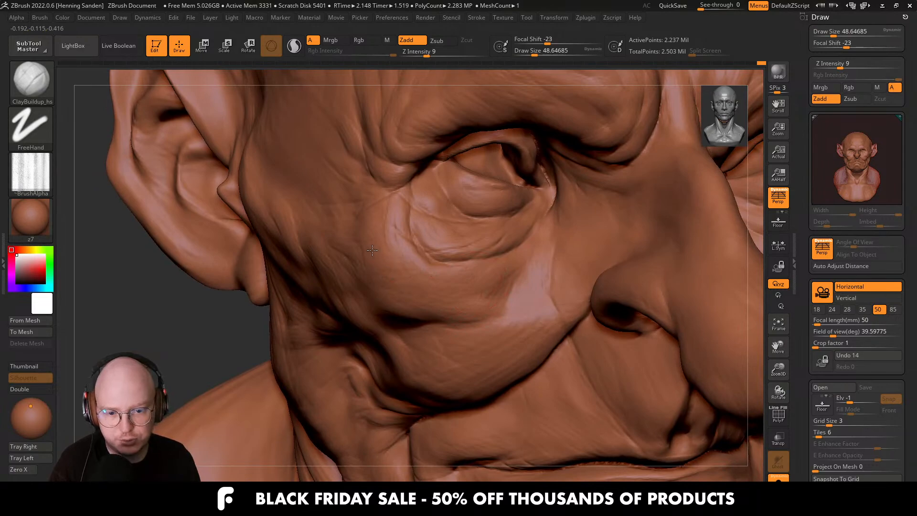
Sharpen the lower crease and wrinkles of the eye bag at draw sizes of about 27 down to 18.
mouse_move(409, 216)
right_down()
mouse_move(466, 276)
mouse_move(452, 272)
right_up()
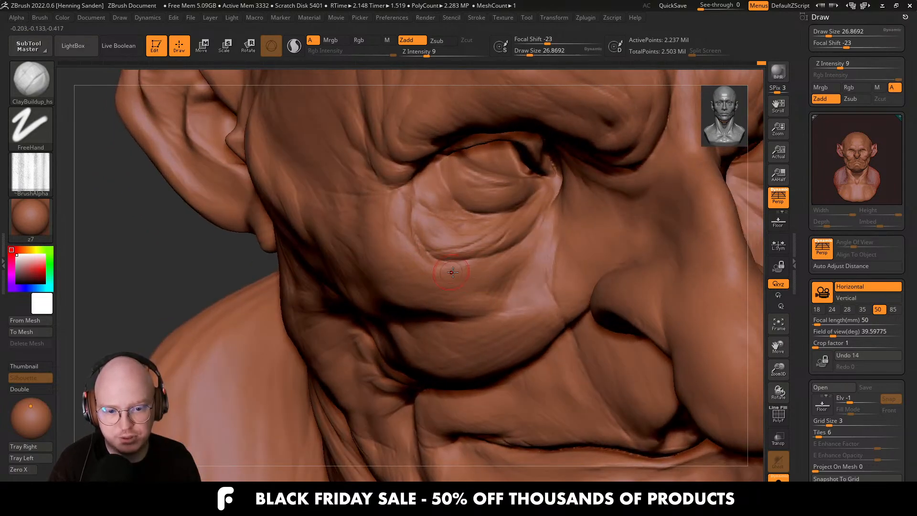
right_drag(389, 272, 458, 300)
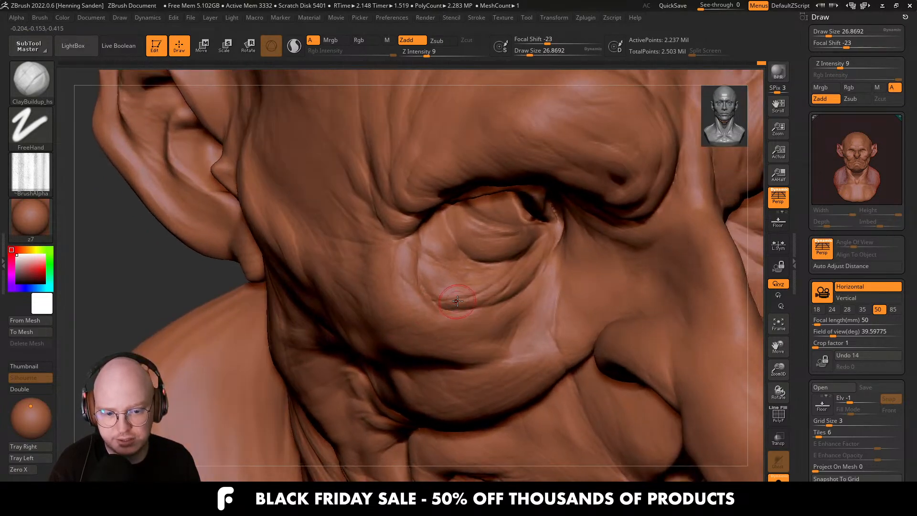
key([)
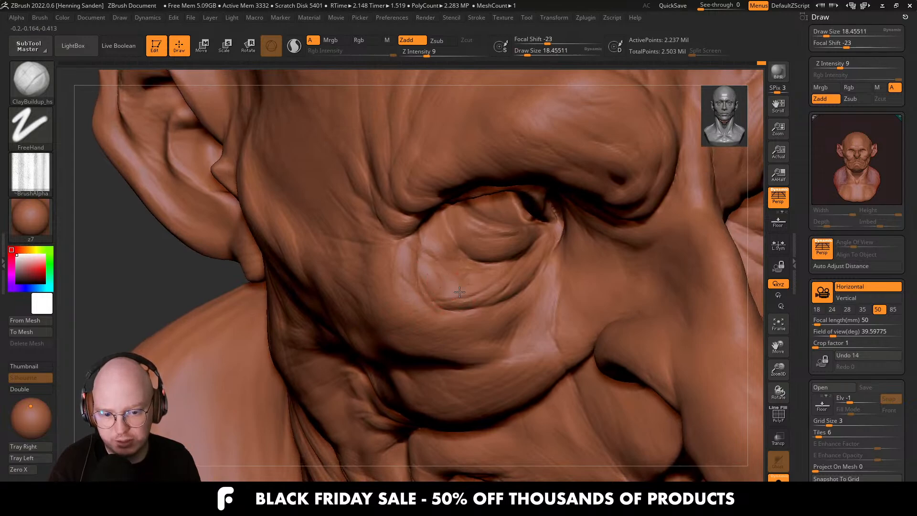
mouse_move(456, 287)
right_down()
mouse_move(449, 270)
mouse_move(466, 285)
mouse_move(541, 259)
mouse_move(469, 287)
right_up()
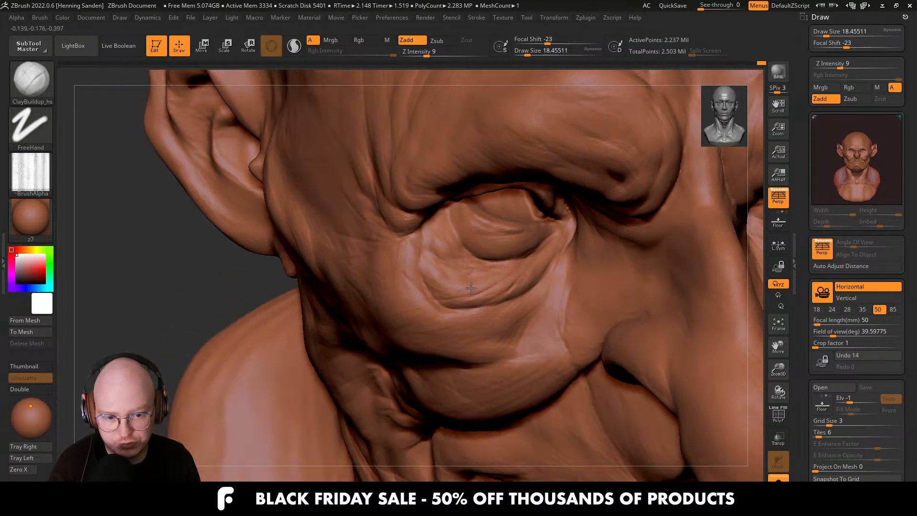
Detail the outer folds of the eye bag and their transition into the cheek at draw sizes of about 22 to 25.
key(s)
mouse_move(453, 286)
mouse_down()
mouse_move(463, 289)
mouse_move(450, 248)
mouse_up()
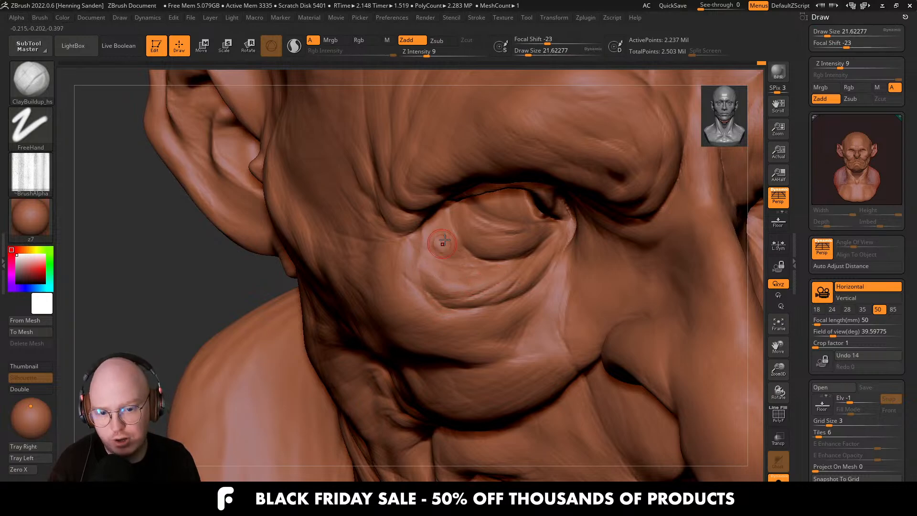
right_drag(441, 242, 442, 226)
right_drag(454, 281, 466, 284)
key(s)
drag(433, 309, 434, 309)
right_drag(411, 314, 401, 318)
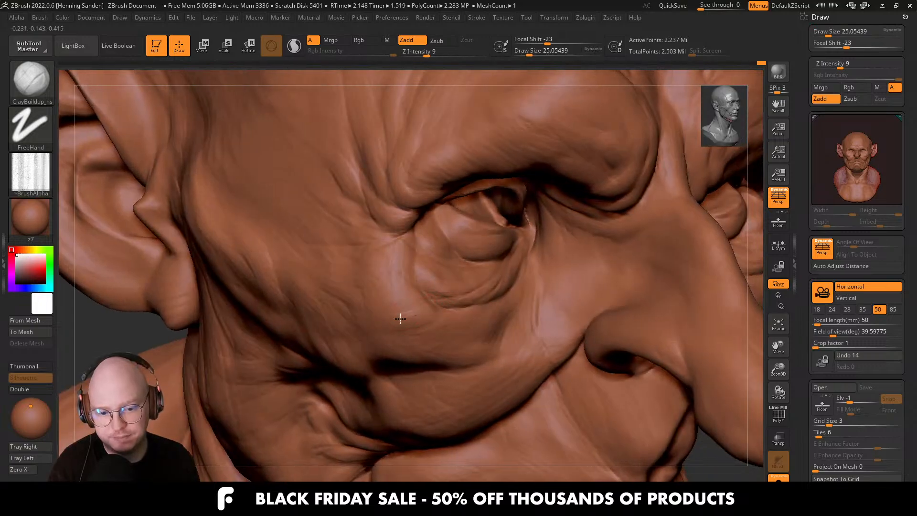
Refine the cheek below and outside the eye bag at draw sizes of about 27 to 54.
key([)
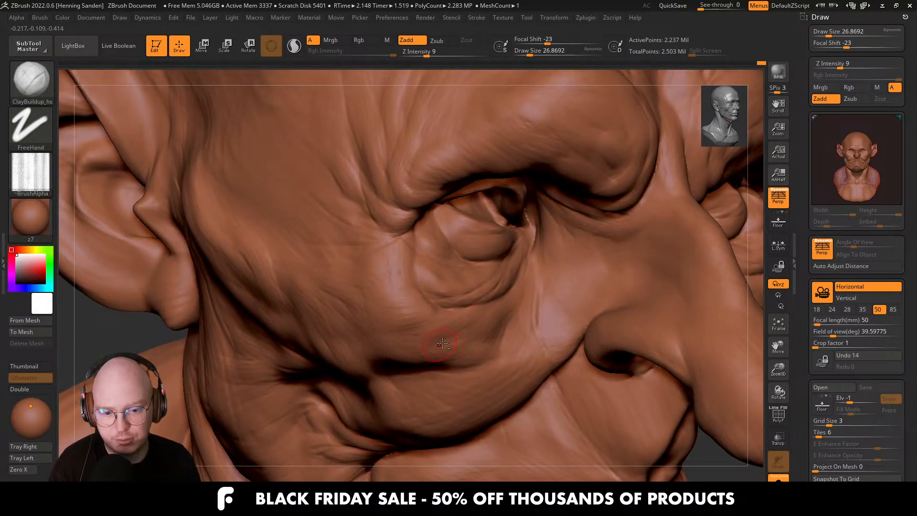
mouse_move(443, 343)
ctrl+right_down()
mouse_move(446, 313)
mouse_move(430, 317)
mouse_move(449, 309)
mouse_move(406, 325)
mouse_move(425, 347)
mouse_move(395, 330)
ctrl+right_up()
key(])
key(s)
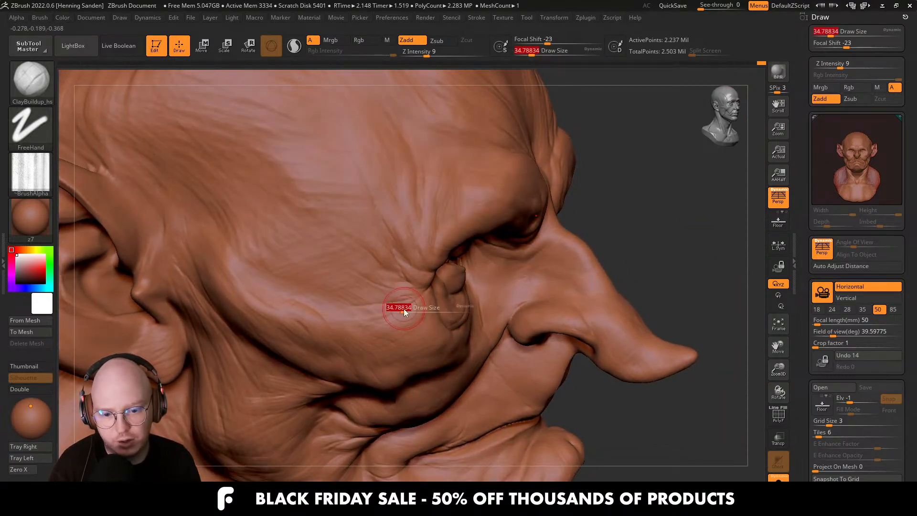
mouse_move(403, 308)
mouse_down()
mouse_move(338, 300)
mouse_move(376, 282)
mouse_up()
key(s)
right_drag(335, 301, 313, 298)
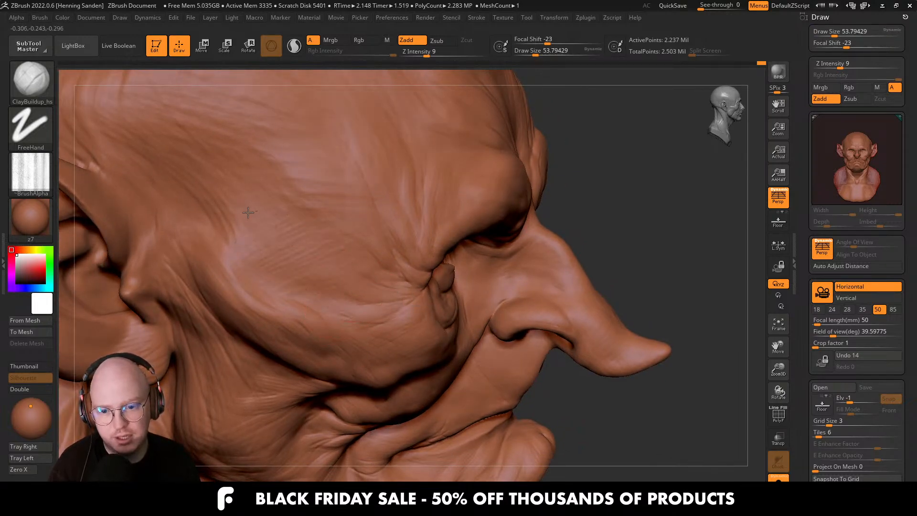
Detail the lower eyelid toward the inner eye corner at a draw size of about 16.
alt+right_drag(248, 212, 323, 272)
mouse_move(358, 236)
ctrl+right_down()
mouse_move(334, 201)
mouse_move(418, 271)
mouse_move(382, 277)
mouse_move(378, 266)
mouse_move(367, 298)
ctrl+right_up()
key(s)
drag(367, 298, 361, 297)
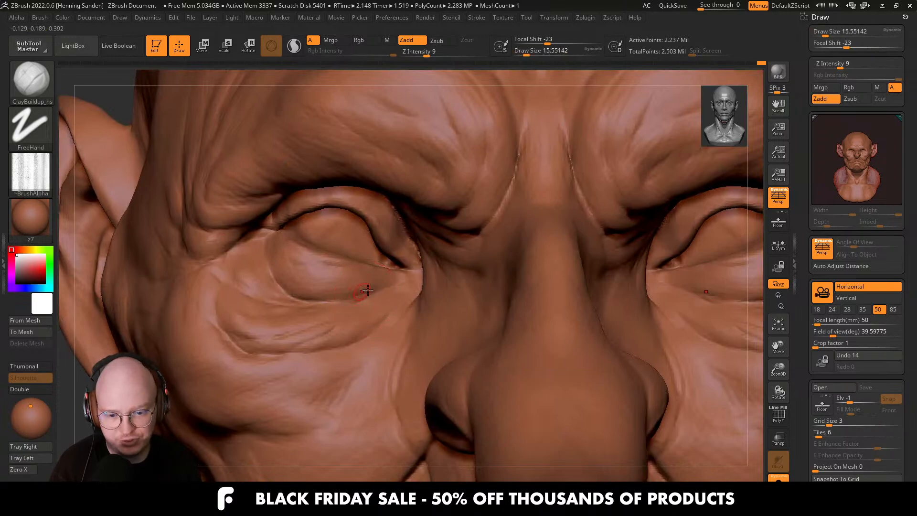
ctrl+right_drag(390, 265, 396, 282)
key(s)
drag(396, 281, 392, 282)
Refine the upper eyelid and inner eye corner beside the nose at draw sizes of about 39 to 44.
mouse_move(402, 274)
ctrl+right_down()
mouse_move(417, 257)
mouse_move(402, 272)
mouse_move(406, 302)
ctrl+right_up()
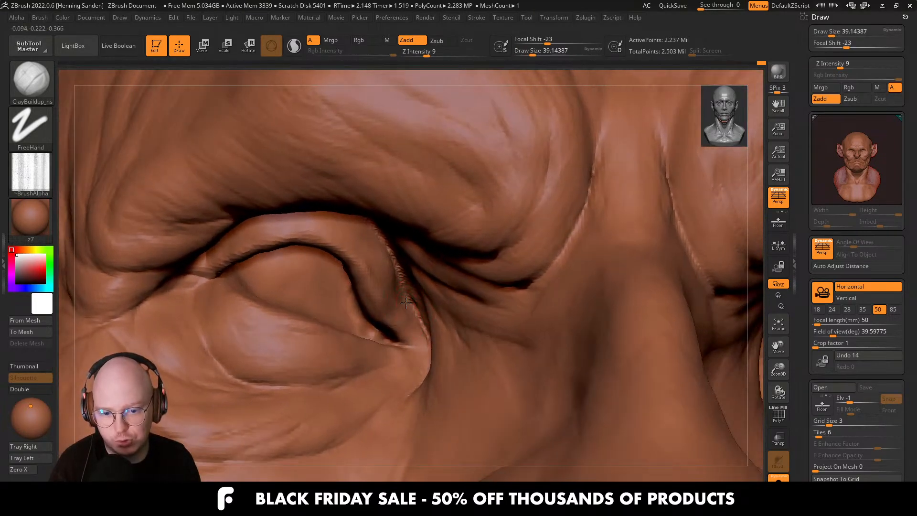
mouse_move(378, 252)
right_down()
mouse_move(376, 261)
mouse_move(375, 222)
right_up()
mouse_move(391, 297)
right_down()
mouse_move(414, 341)
mouse_move(396, 352)
mouse_move(361, 303)
mouse_move(399, 354)
mouse_move(421, 331)
right_up()
key(s)
click(404, 348)
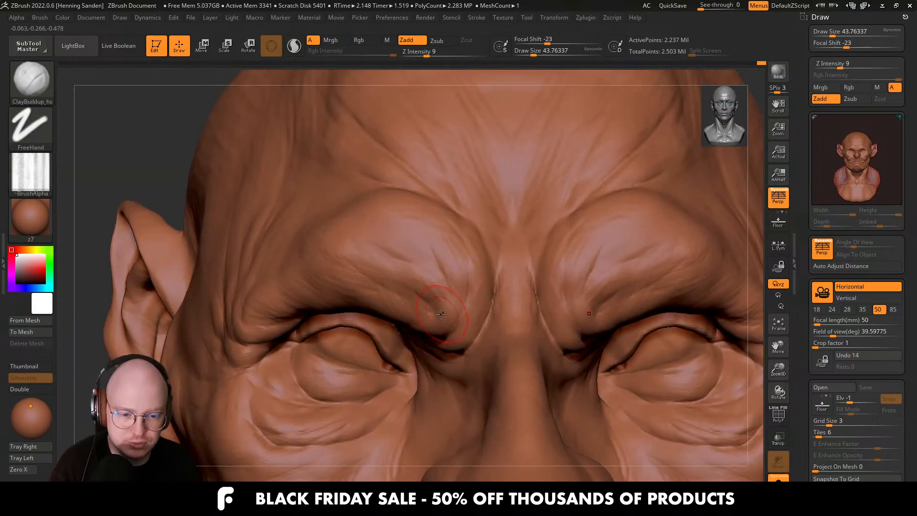
Build up the brow ridge and its folds above the eye at draw sizes of about 44 to 46.
key(s)
click(441, 314)
drag(434, 307, 435, 303)
drag(370, 235, 413, 266)
right_drag(375, 270, 396, 274)
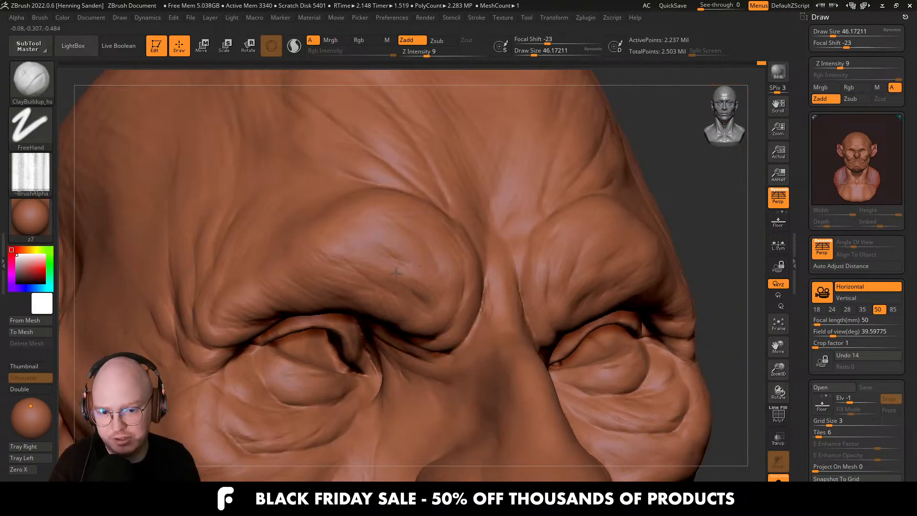
mouse_move(330, 241)
right_down()
mouse_move(284, 248)
mouse_move(361, 317)
right_up()
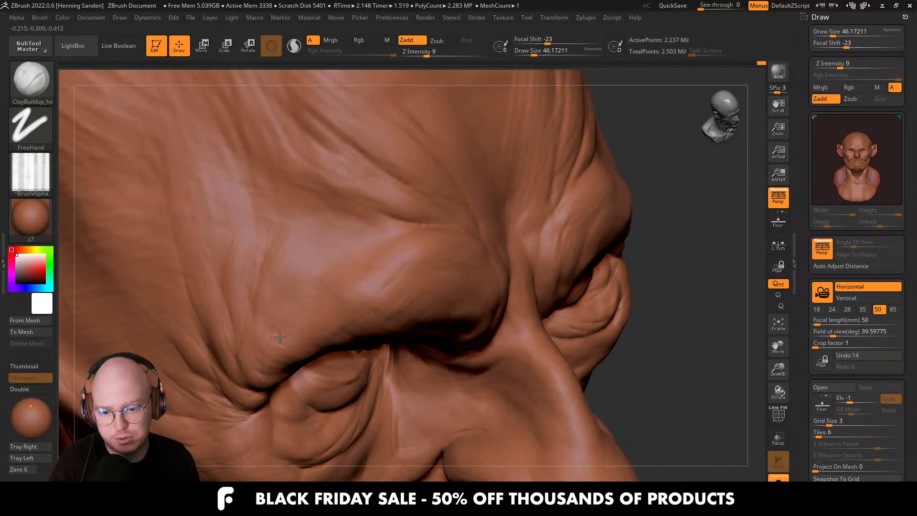
right_drag(270, 354, 309, 335)
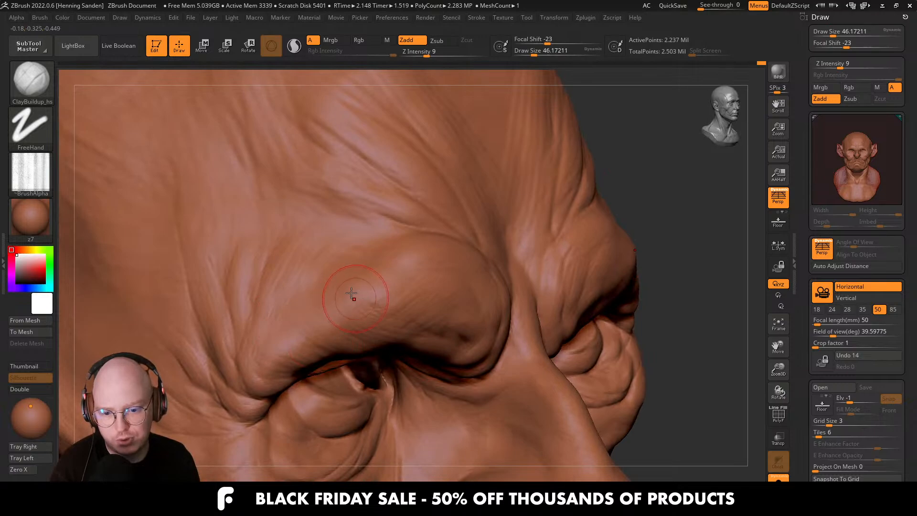
shift+right_drag(340, 331, 317, 311)
scroll(296, 337, down, 5)
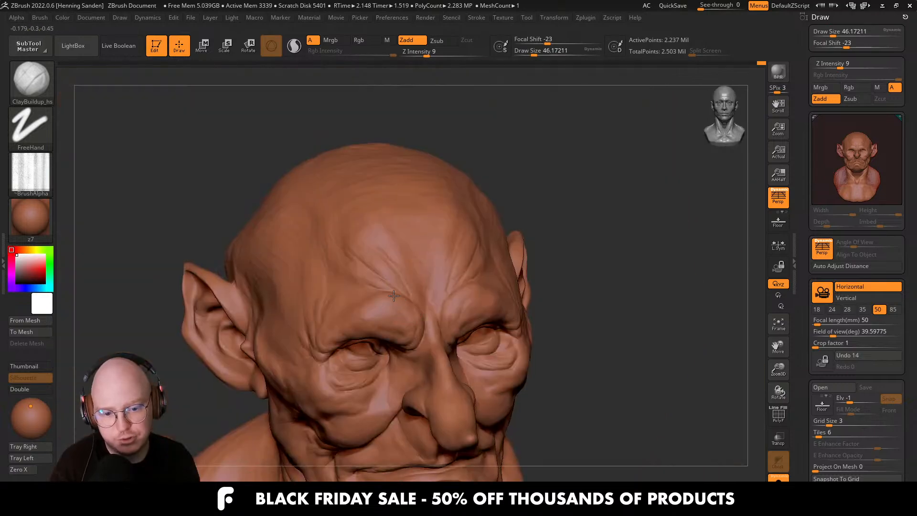
Shape the side of the nose between the nostril wing and the tip at draw sizes of about 59 to 80.
mouse_move(426, 285)
right_down()
mouse_move(405, 336)
mouse_move(412, 329)
mouse_move(391, 317)
mouse_move(414, 356)
right_up()
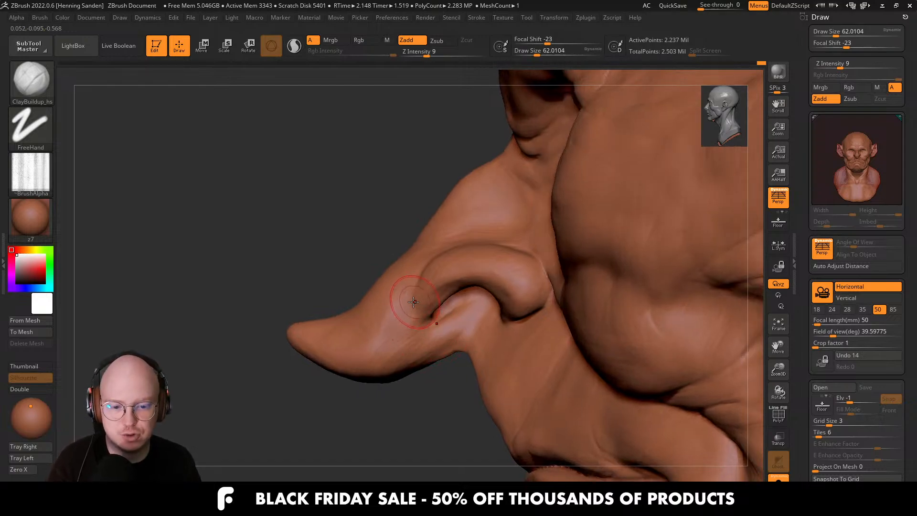
right_drag(398, 317, 367, 378)
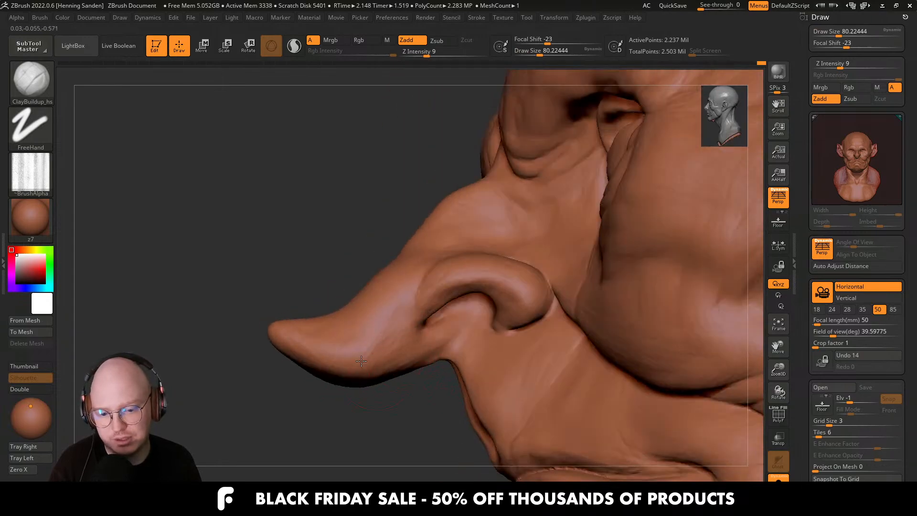
right_drag(377, 343, 393, 349)
key(s)
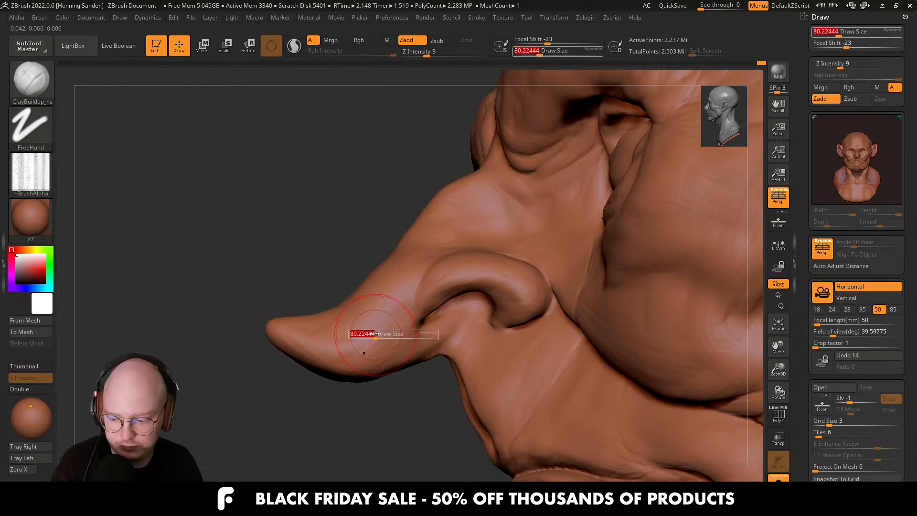
click(363, 335)
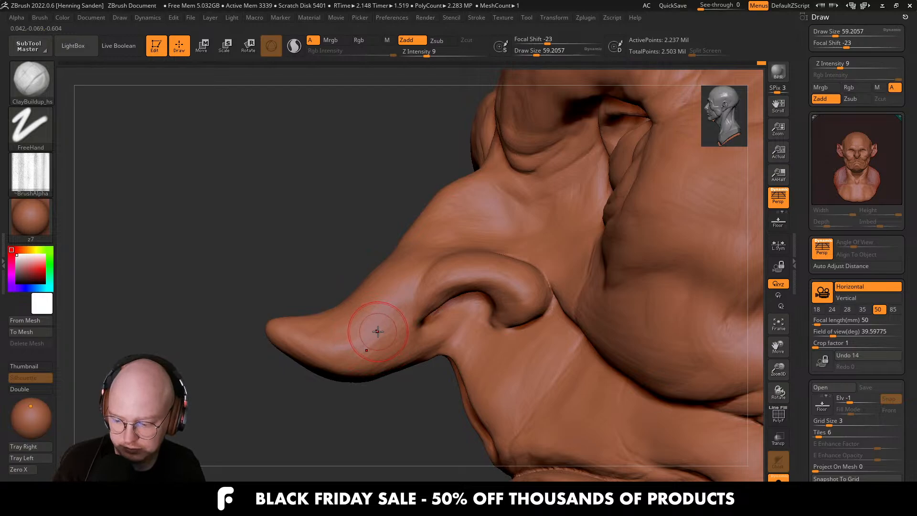
Refine the nose bridge and its sloping sides between the eyes and nostrils at draw sizes of about 46 to 56.
mouse_move(378, 331)
right_down()
mouse_move(409, 319)
mouse_move(436, 277)
mouse_move(436, 298)
mouse_move(420, 276)
mouse_move(420, 256)
right_up()
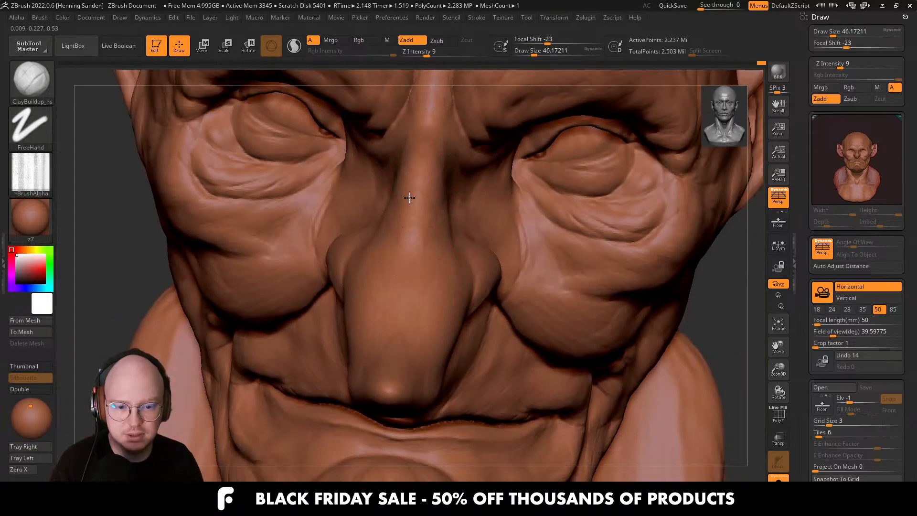
right_drag(409, 197, 364, 237)
mouse_move(348, 293)
right_down()
mouse_move(395, 268)
mouse_move(389, 277)
right_up()
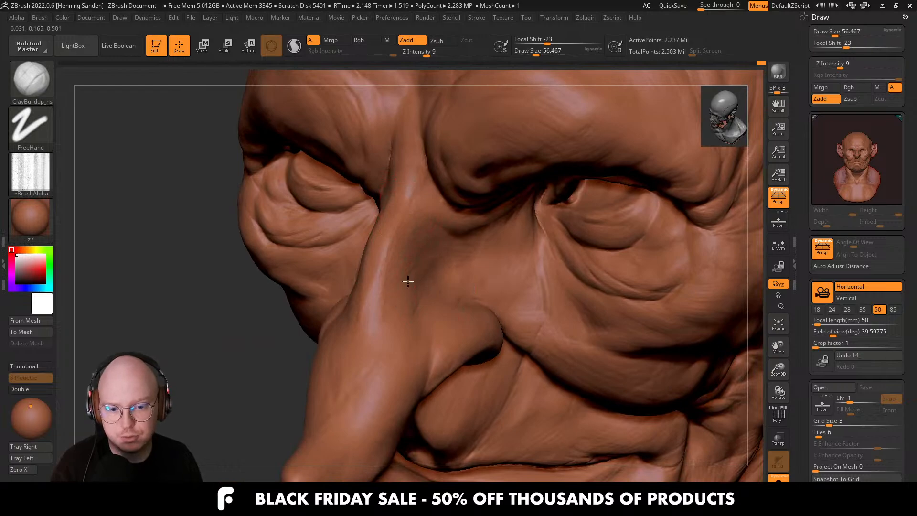
right_drag(431, 205, 382, 311)
mouse_move(430, 249)
right_down()
mouse_move(490, 212)
mouse_move(428, 284)
mouse_move(439, 295)
right_up()
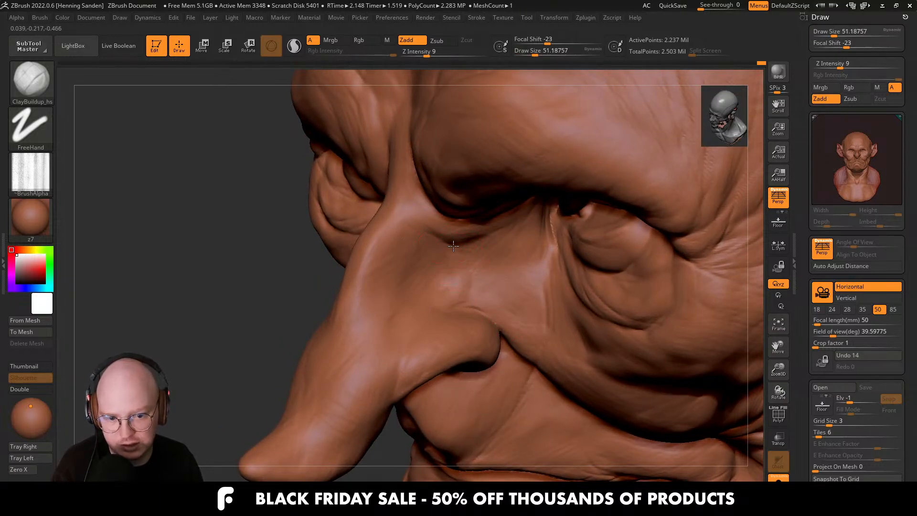
Add finer surface detail to the side of the nose above the nostril wing at draw sizes of about 22 to 18.
mouse_move(481, 295)
right_down()
mouse_move(506, 293)
mouse_move(436, 274)
mouse_move(459, 274)
right_up()
key(s)
drag(458, 275, 453, 277)
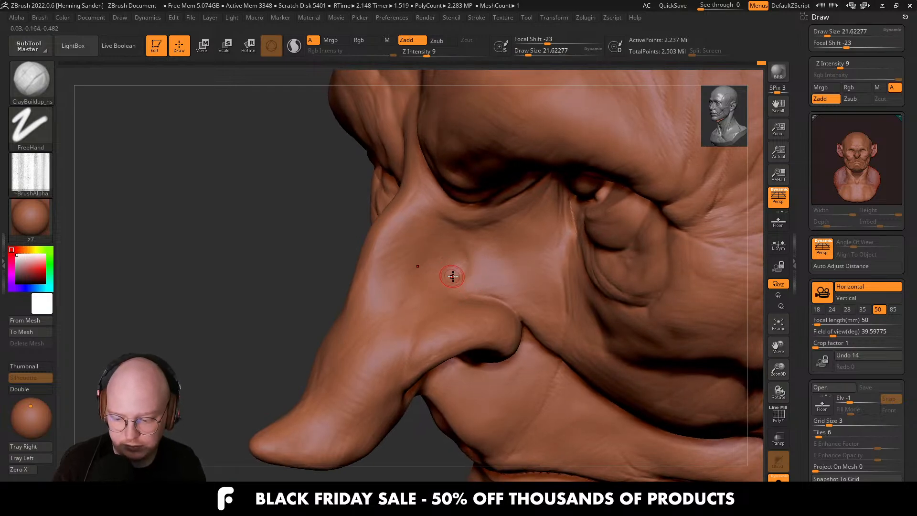
right_drag(450, 278, 465, 284)
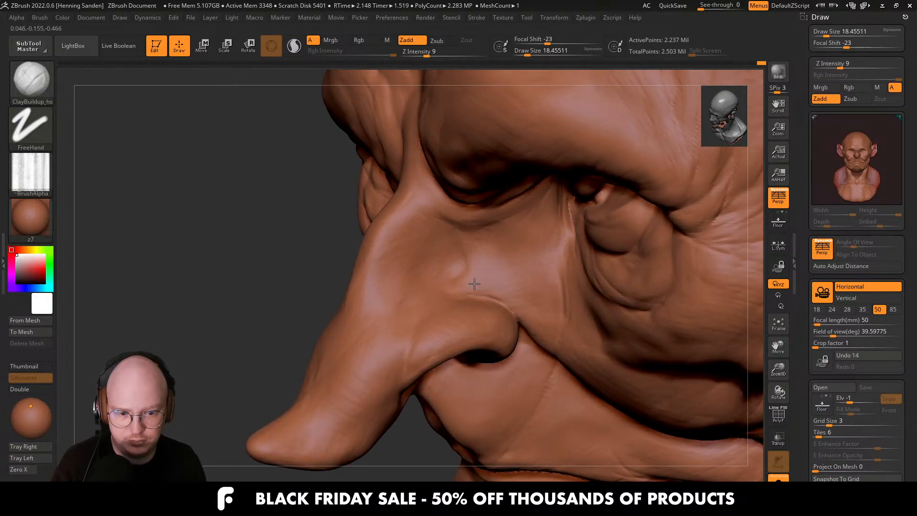
Blend the form above the nostril wing into the nose bridge at a draw size of about 46.
key(s)
drag(446, 275, 430, 278)
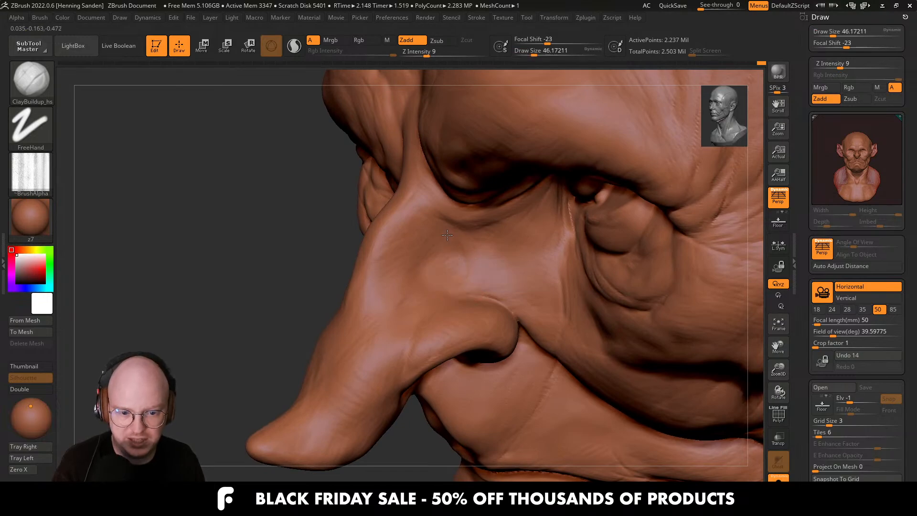
right_drag(458, 246, 430, 258)
key(s)
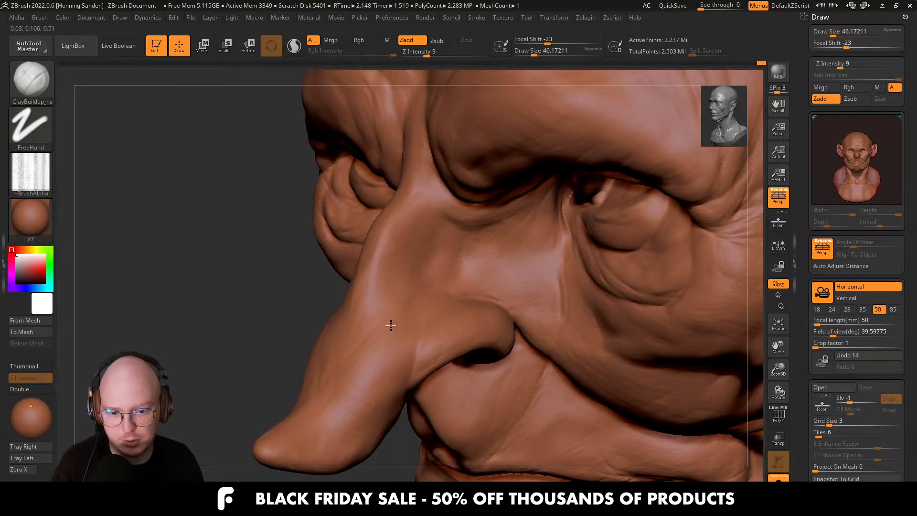
Refine the creases where the lower cheek meets the mouth-corner folds at draw sizes of about 33 to 39.
mouse_move(416, 292)
right_down()
mouse_move(338, 232)
mouse_move(544, 286)
mouse_move(529, 263)
mouse_move(373, 257)
mouse_move(368, 294)
mouse_move(328, 331)
mouse_move(395, 325)
right_up()
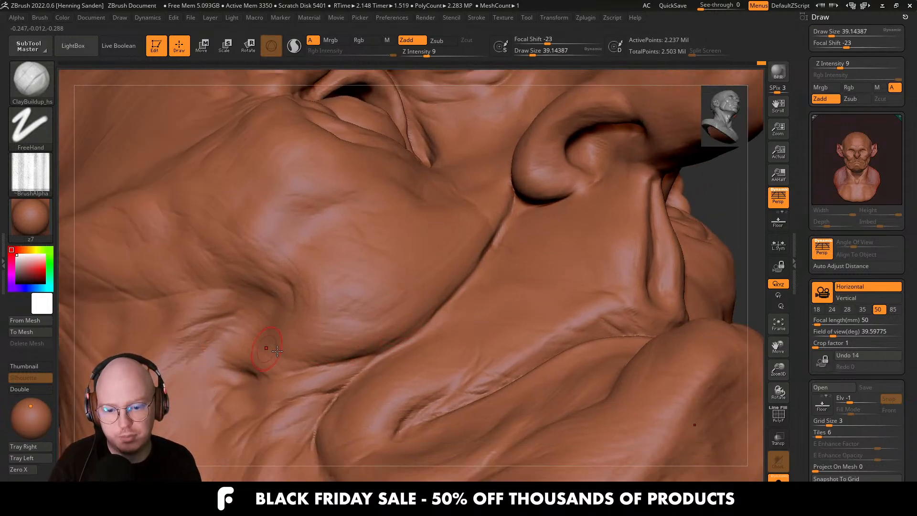
right_drag(278, 351, 285, 359)
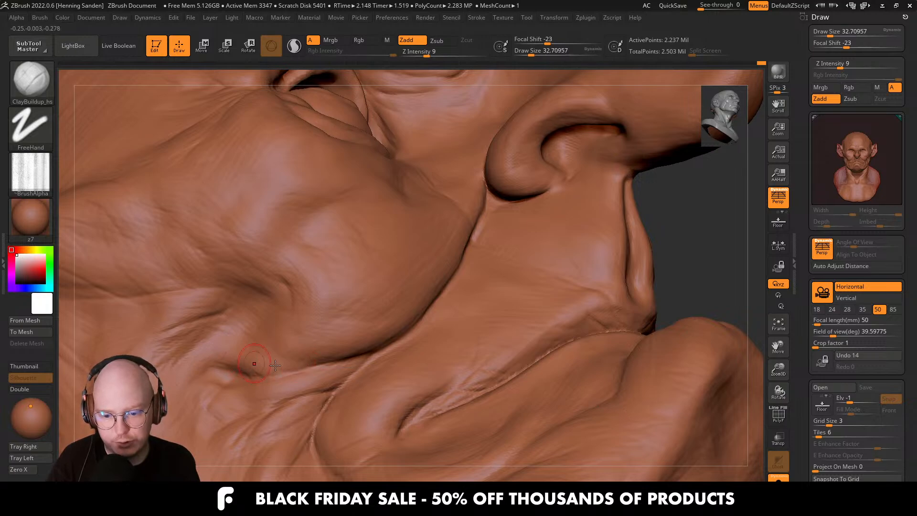
right_drag(216, 366, 311, 356)
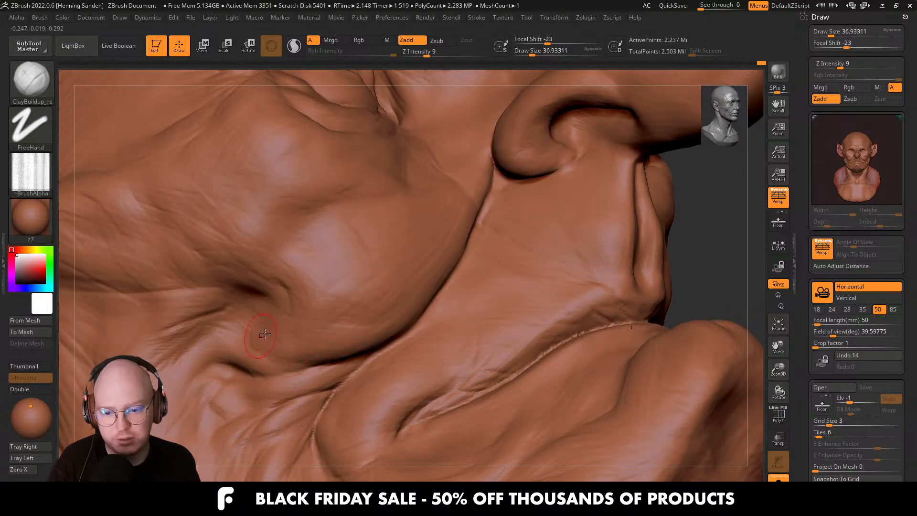
right_drag(300, 313, 397, 311)
Sculpt the cheek mass beside the nasolabial fold at draw sizes of about 39 down to 31.
mouse_move(331, 328)
alt+right_down()
mouse_move(321, 297)
mouse_move(411, 277)
alt+right_up()
key(s)
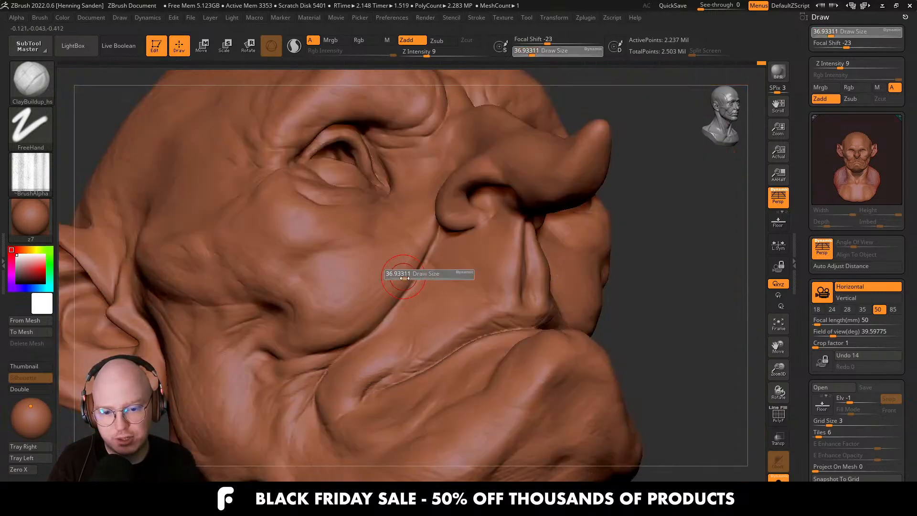
click(428, 275)
right_drag(324, 319, 304, 298)
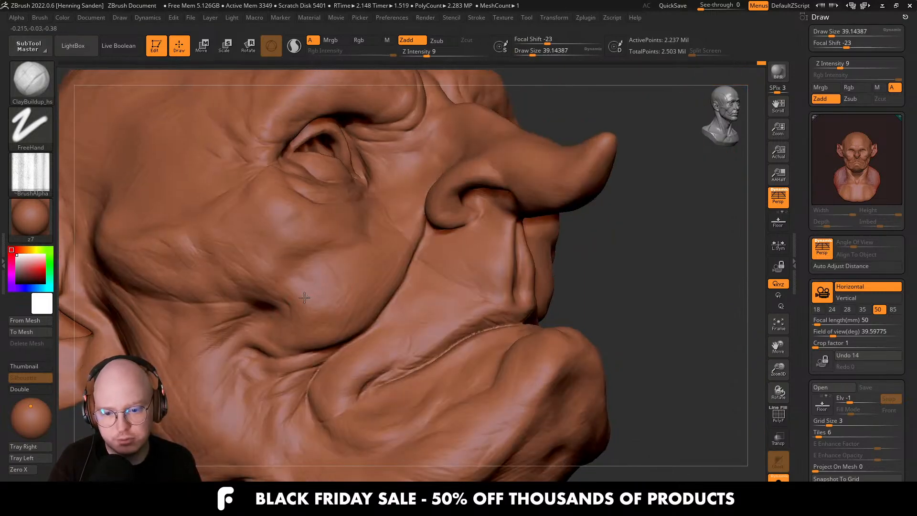
key(bracketleft)
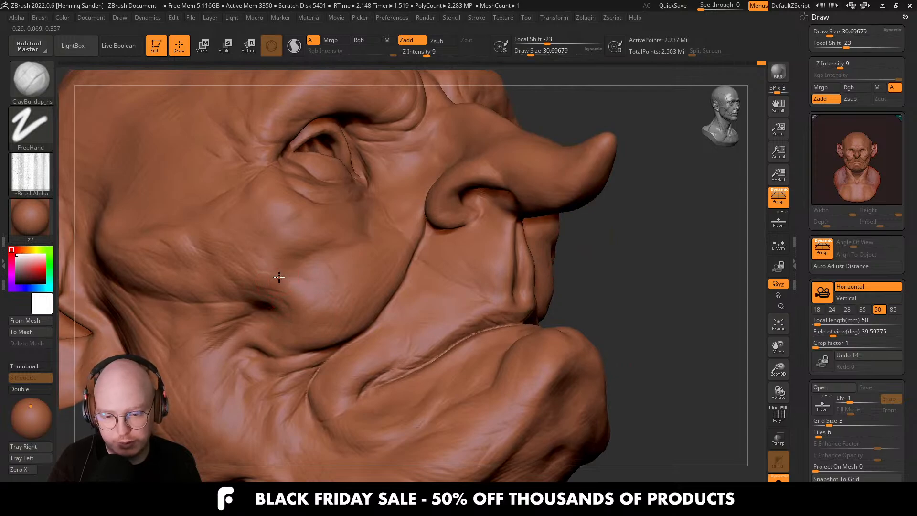
Detail the small wrinkles outside the mouth corner at a draw size of about 20.
mouse_move(298, 283)
right_down()
mouse_move(299, 267)
mouse_move(361, 320)
mouse_move(335, 327)
mouse_move(349, 321)
right_up()
key(bracketleft)
key(bracketright)
key(bracketleft)
key(bracketleft)
key(bracketleft)
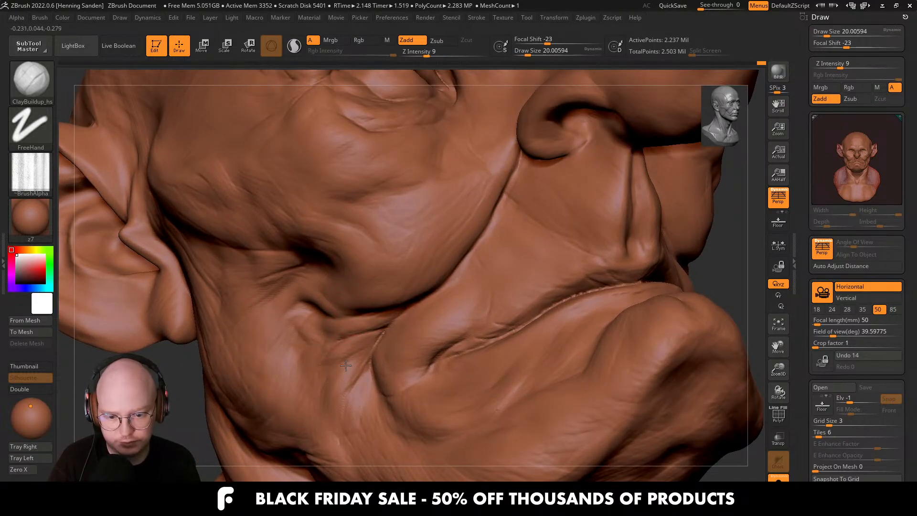
Refine the crease around the mouth corner toward the chin at a draw size of about 25.
key(bracketright)
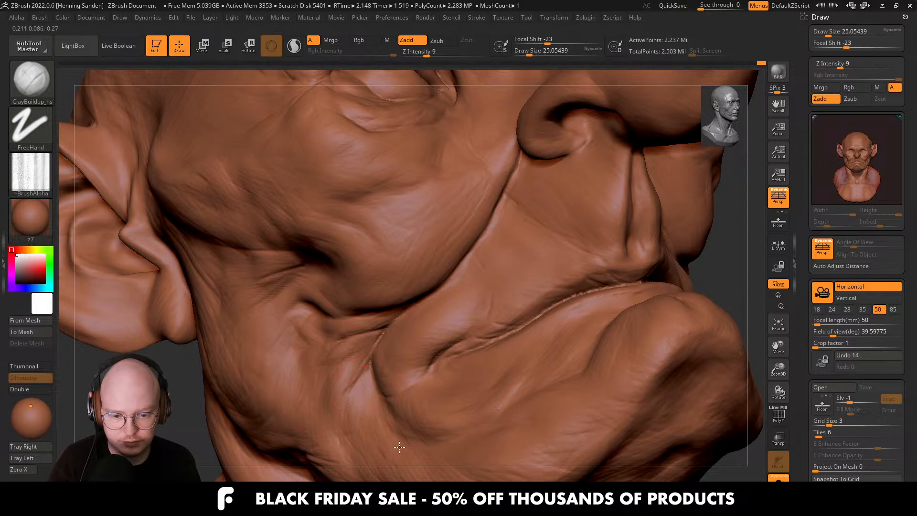
right_drag(399, 447, 440, 329)
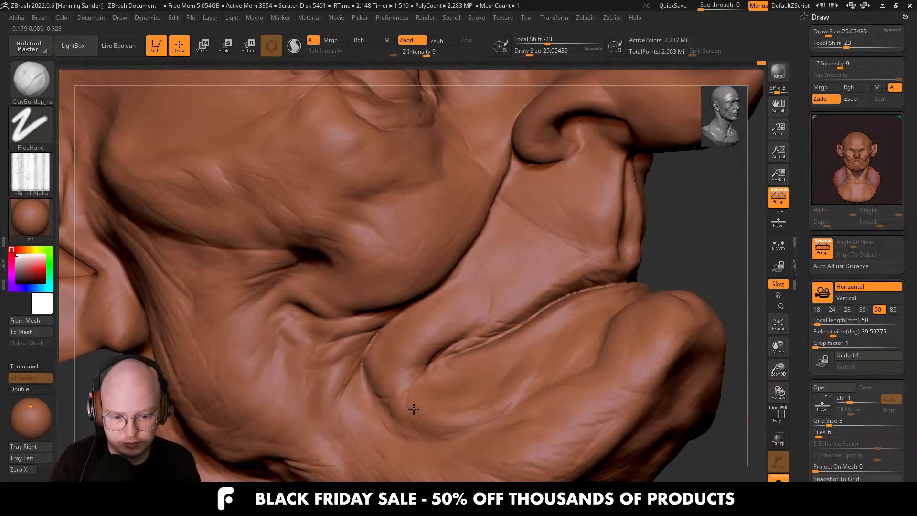
mouse_move(446, 363)
right_down()
mouse_move(395, 348)
mouse_move(425, 338)
mouse_move(473, 289)
mouse_move(452, 287)
mouse_move(432, 322)
mouse_move(485, 325)
mouse_move(516, 308)
right_up()
Refine the nostril side and pointed nose tip at draw sizes of about 56 down to 22.
right_drag(446, 359, 475, 338)
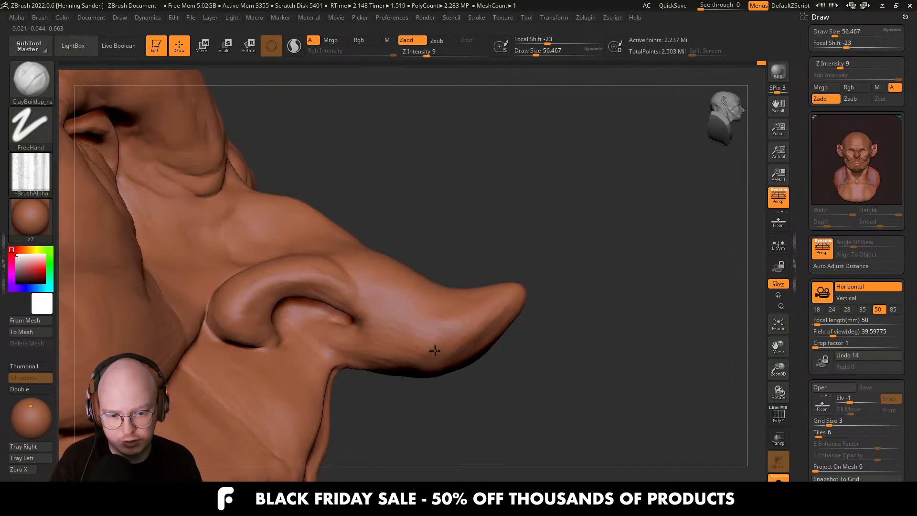
mouse_move(411, 339)
right_down()
mouse_move(463, 354)
mouse_move(459, 334)
mouse_move(474, 329)
right_up()
mouse_move(375, 260)
ctrl+right_down()
mouse_move(365, 242)
mouse_move(406, 276)
mouse_move(421, 306)
mouse_move(424, 321)
mouse_move(389, 354)
mouse_move(404, 388)
ctrl+right_up()
key(bracketright)
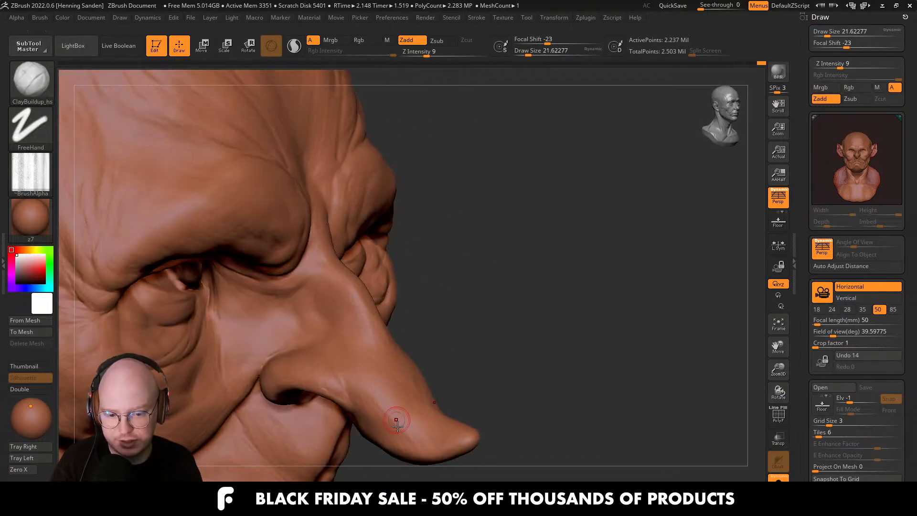
Refine the lower cheek fold and surrounding wrinkles at a draw size of about 22, and check the bust in profile.
right_drag(427, 442, 289, 354)
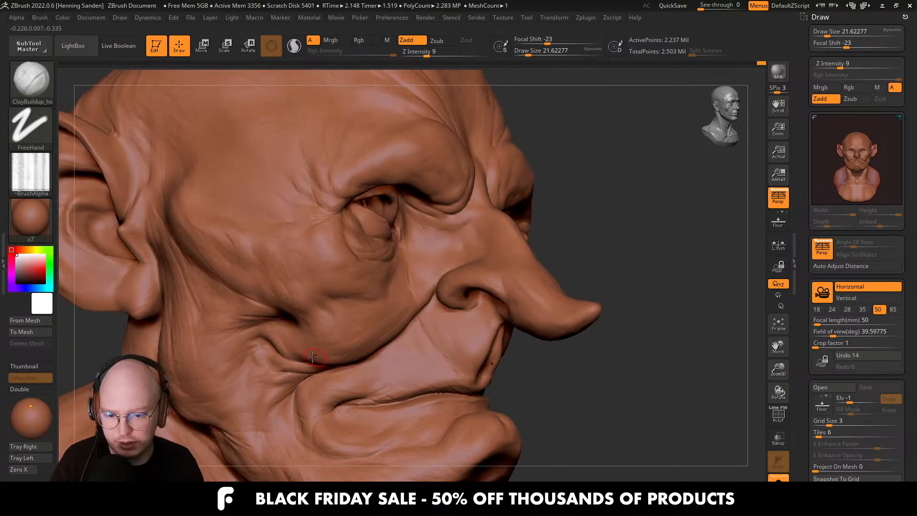
right_drag(273, 323, 294, 339)
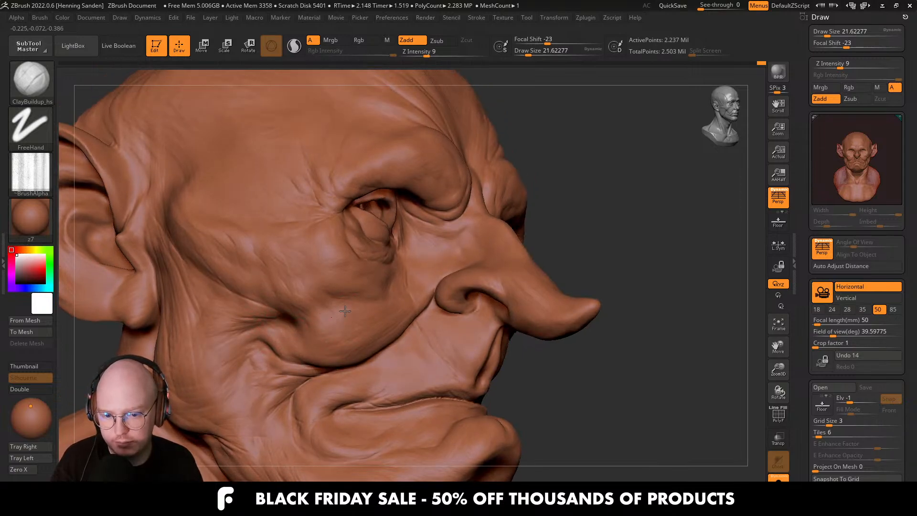
alt+right_drag(303, 253, 369, 307)
shift+right_drag(369, 307, 422, 352)
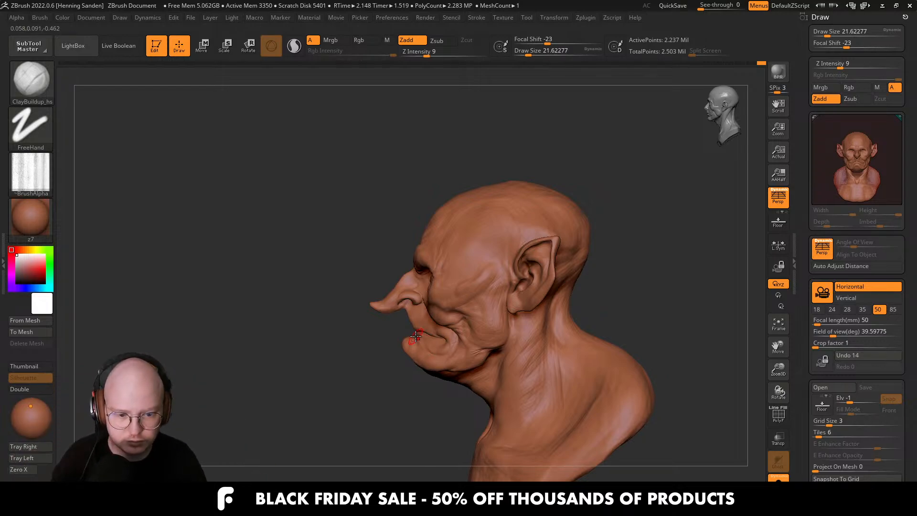
Refine the temple, cheekbone and outer eye wrinkles in side view with ClayBuildup at draw sizes of about 35 to 74.
scroll(509, 301, up, 5)
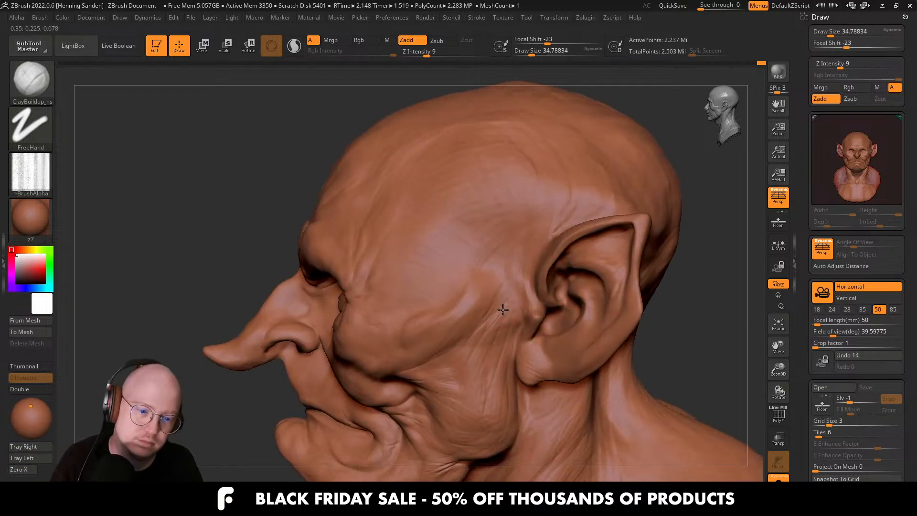
right_drag(504, 293, 516, 284)
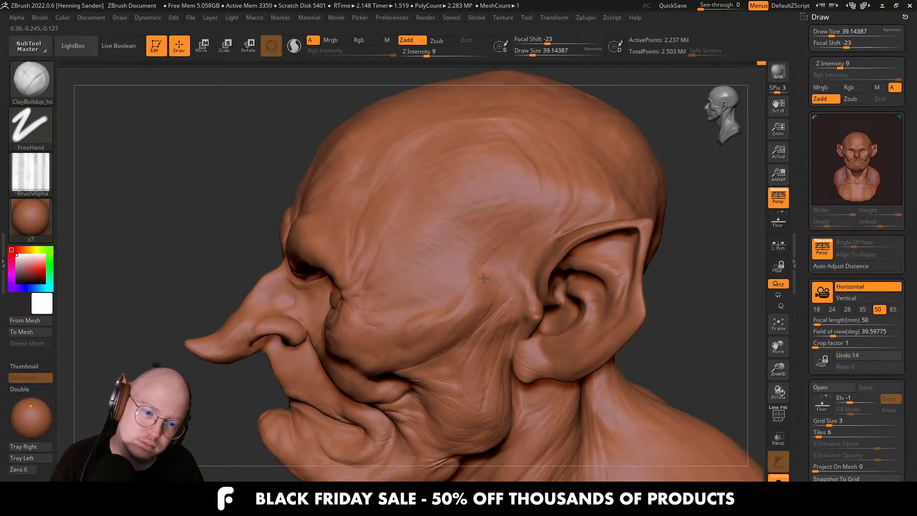
key(])
key(])
alt+drag(458, 290, 450, 301)
right_drag(449, 301, 478, 295)
drag(473, 289, 451, 300)
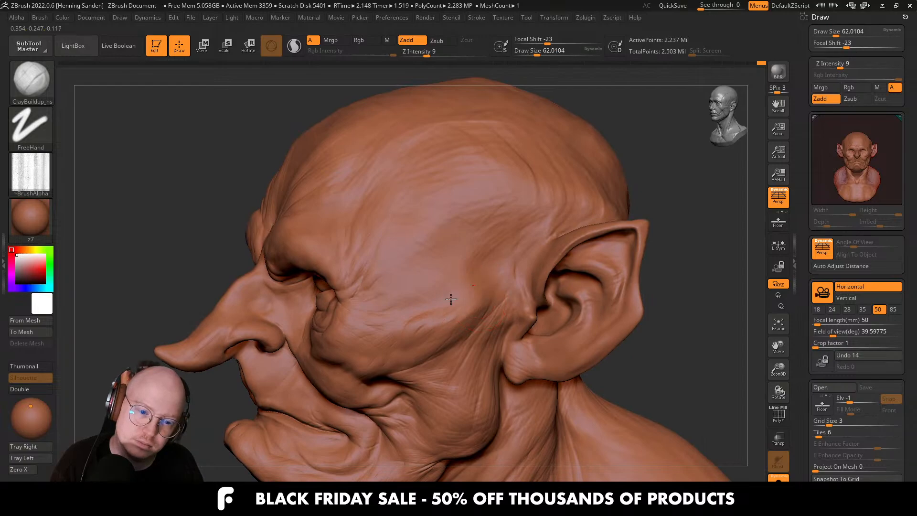
right_drag(450, 300, 446, 293)
key([)
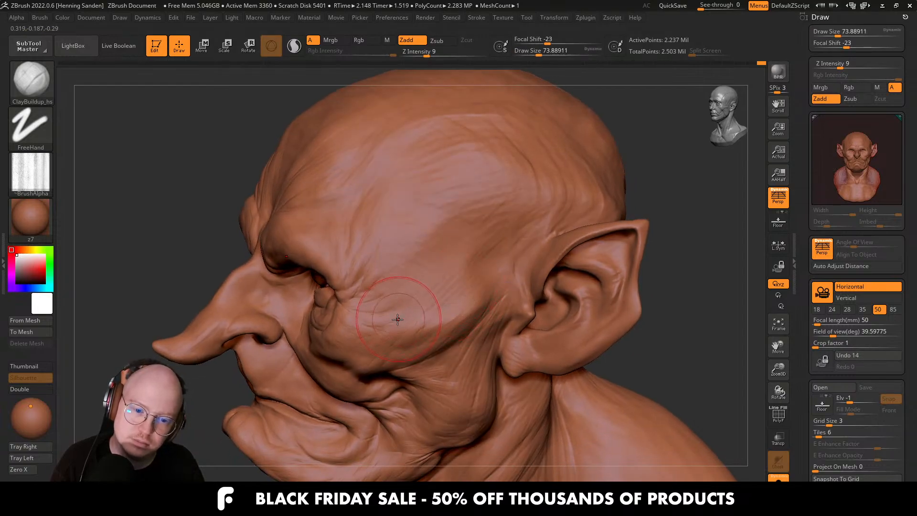
right_drag(391, 313, 410, 312)
key([)
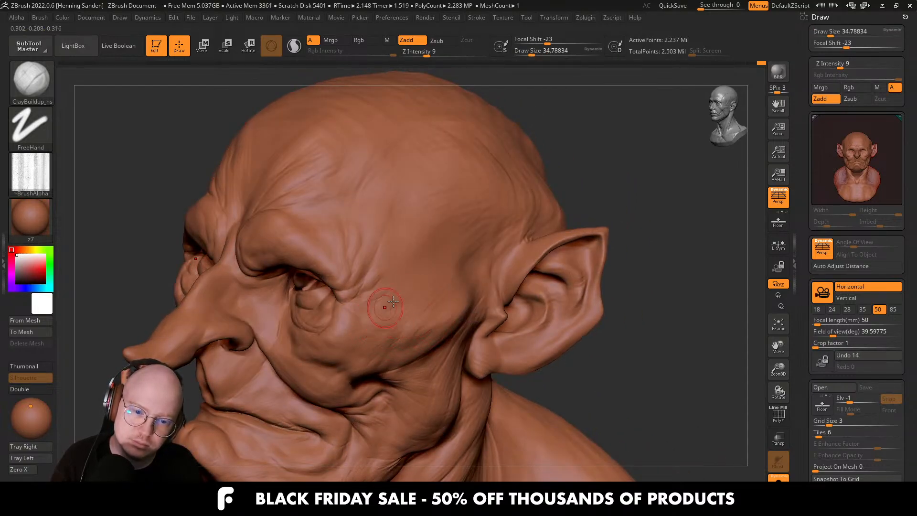
Build up the side and crown of the skull above the ear at draw sizes of about 120 down to 62.
mouse_move(404, 256)
right_down()
mouse_move(479, 291)
mouse_move(458, 287)
mouse_move(474, 286)
right_up()
key(])
key(])
key(])
key(])
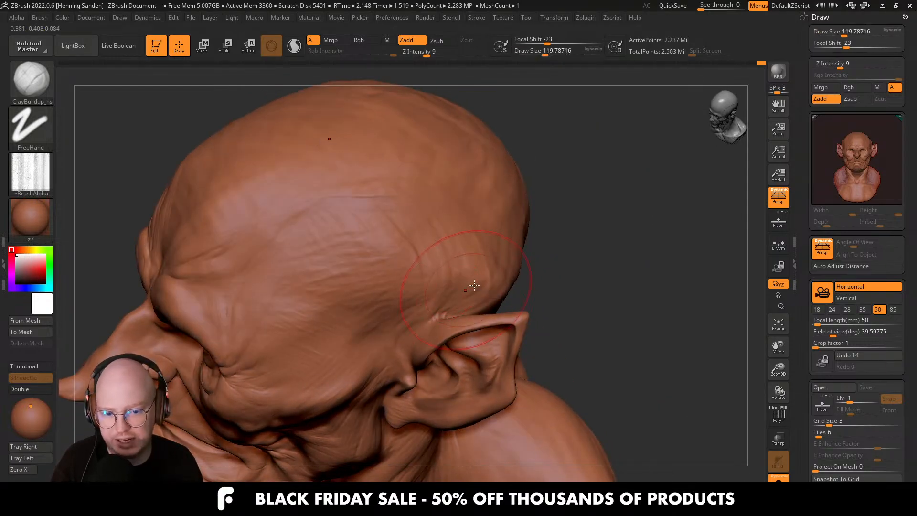
right_drag(376, 196, 409, 193)
key([)
mouse_move(346, 237)
alt+right_down()
mouse_move(438, 256)
mouse_move(405, 249)
alt+right_up()
key([)
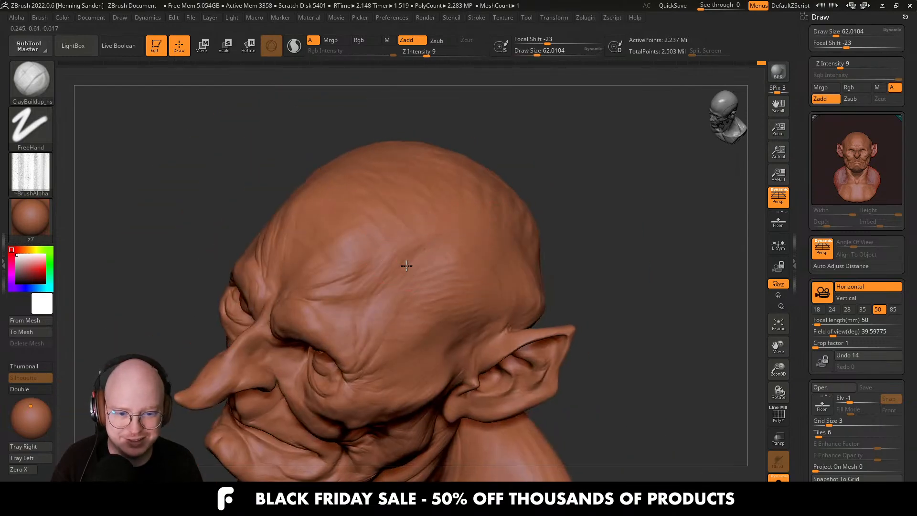
Refine the wrinkles above the brow and on the lower forehead at draw sizes of about 44 down to 27.
right_drag(362, 285, 389, 244)
key([)
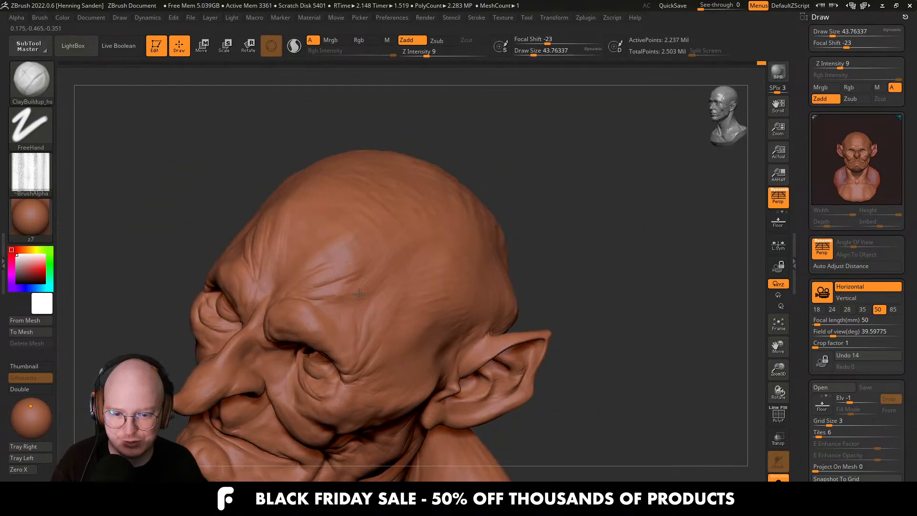
ctrl+right_drag(358, 288, 370, 294)
key([)
mouse_move(291, 300)
right_down()
mouse_move(310, 299)
mouse_move(279, 287)
right_up()
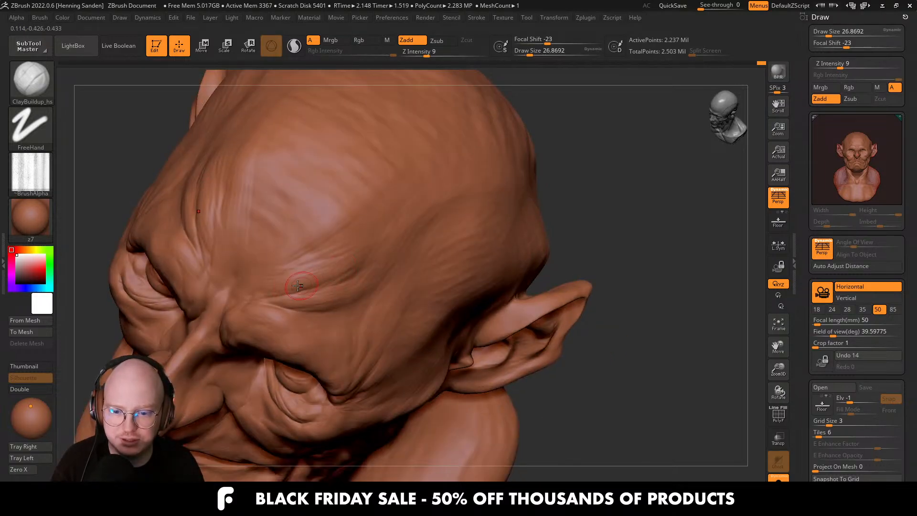
right_drag(323, 261, 385, 254)
Reveal the anatomy reference bust, isolate it, and examine its skull and facial muscles from both sides.
key(alt+s)
key(alt+s)
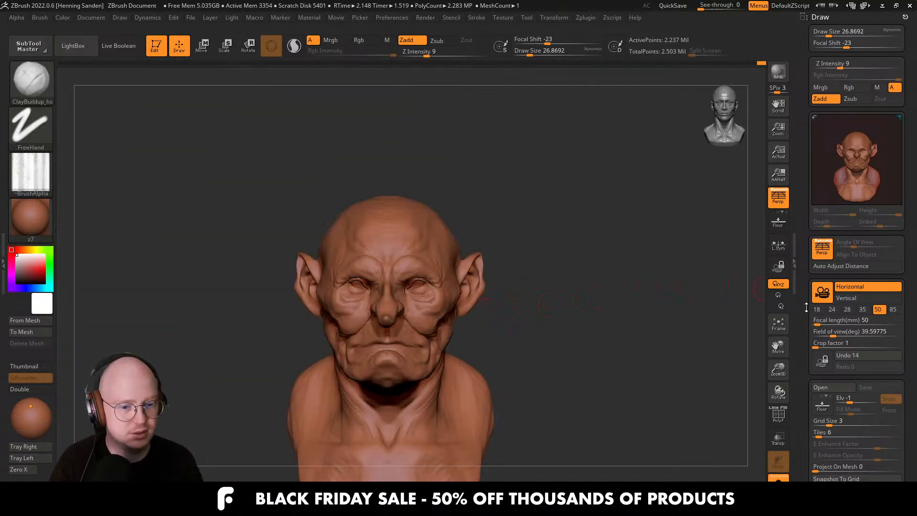
scroll(811, 313, down, 6)
drag(800, 296, 800, 362)
key(alt+s)
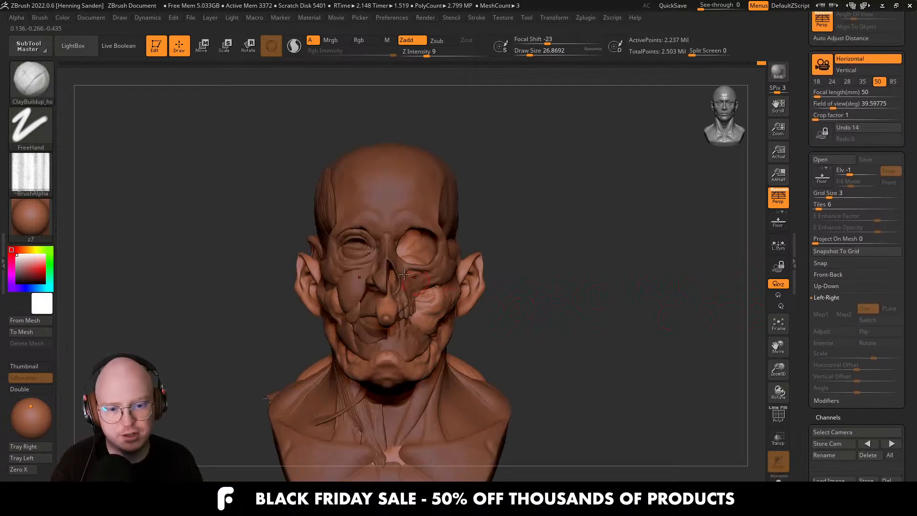
right_drag(397, 266, 330, 271)
alt+click(454, 277)
key(alt+s)
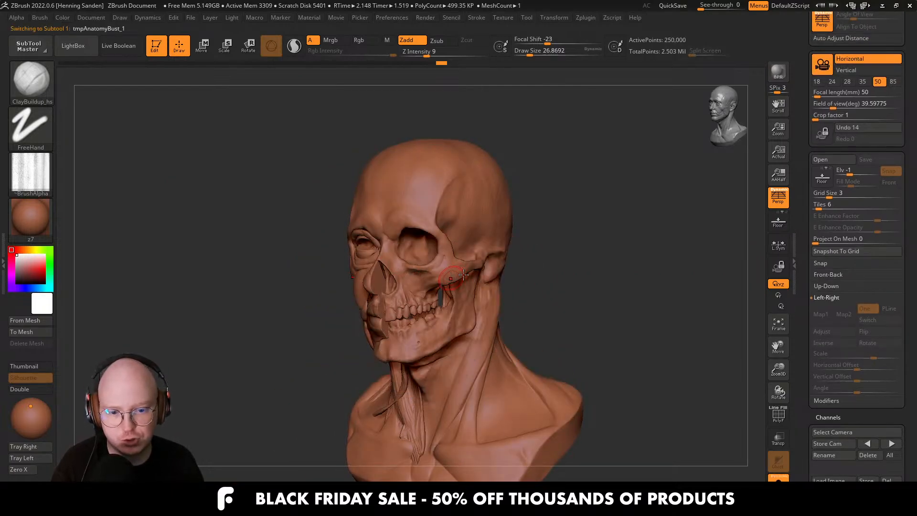
mouse_move(457, 277)
right_down()
mouse_move(506, 282)
mouse_move(448, 296)
mouse_move(464, 290)
right_up()
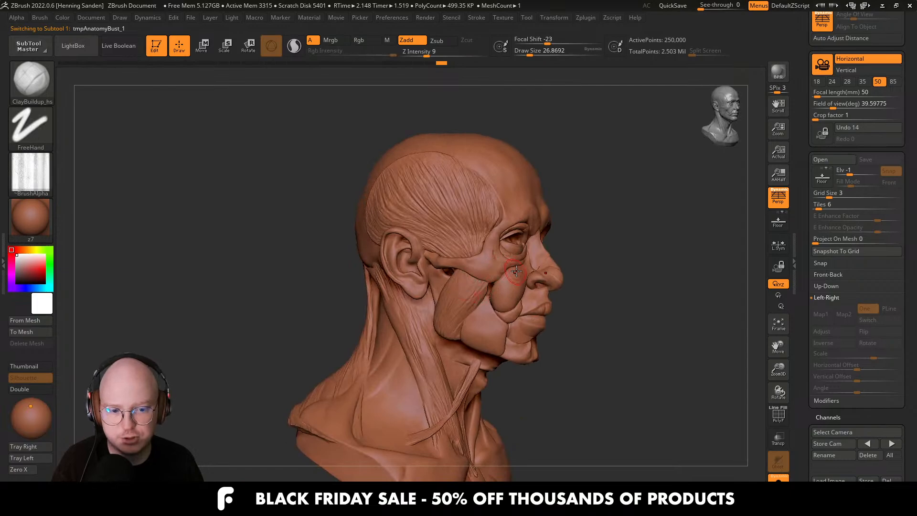
Leave solo mode, hide the tmpAnatomyBust_1 subtool, and make the goblin bust PM3D_Sphere3D1 the visible, active subtool in front view.
drag(804, 343, 819, 389)
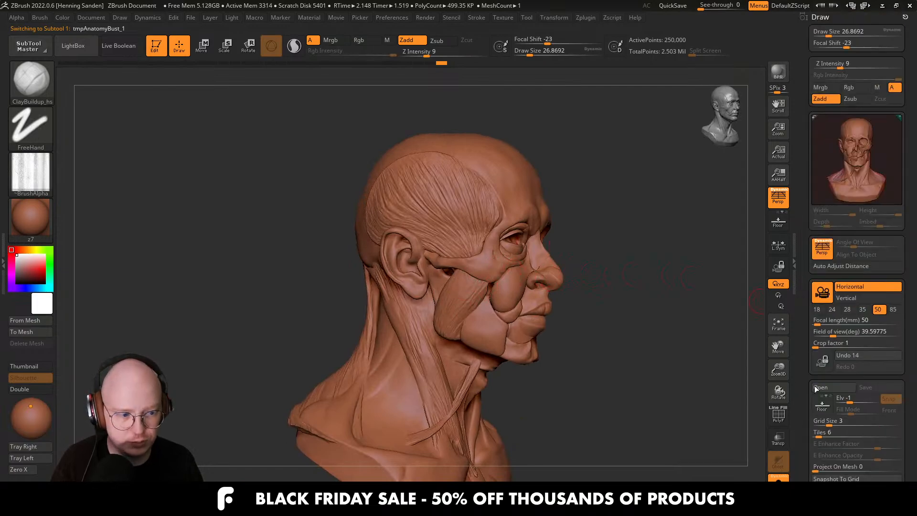
key(alt+s)
scroll(830, 416, down, 10)
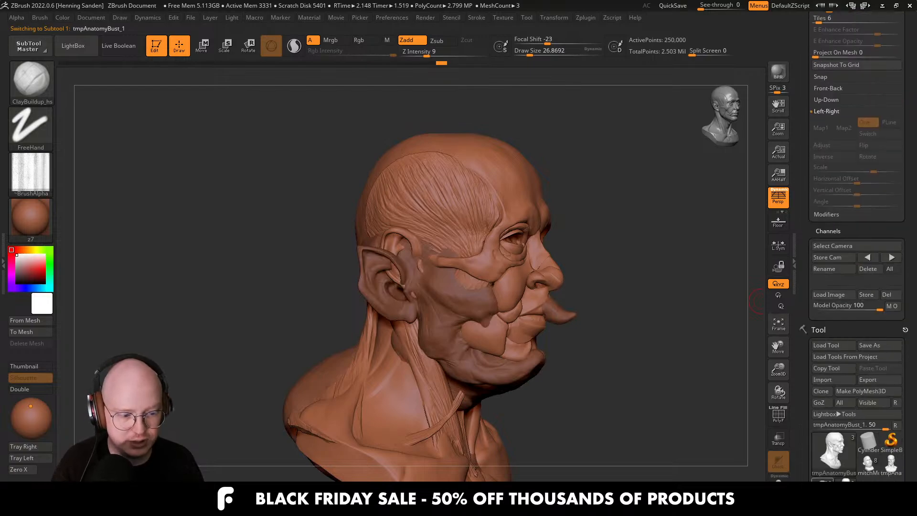
scroll(841, 330, down, 5)
click(897, 340)
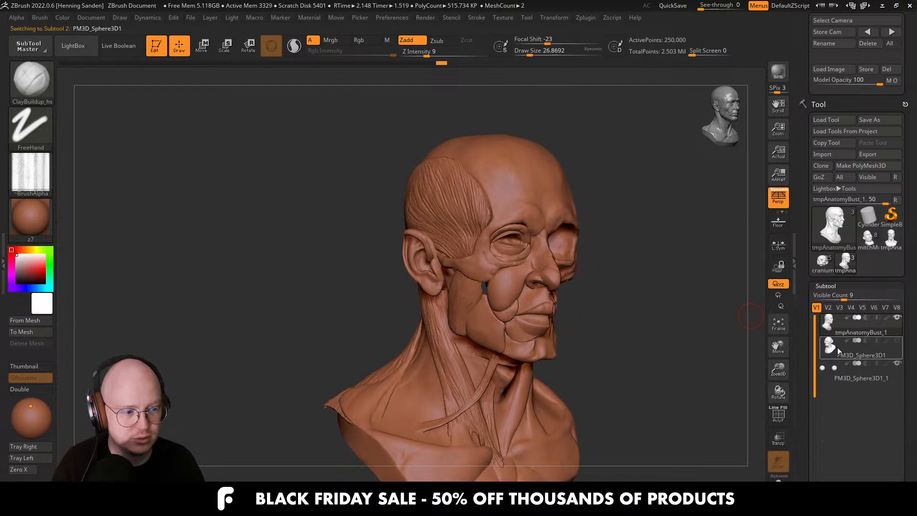
click(838, 348)
click(897, 317)
shift+right_drag(739, 331, 593, 239)
alt+click(546, 237)
alt+click(544, 279)
mouse_move(592, 239)
ctrl+right_down()
mouse_move(595, 201)
mouse_move(589, 226)
ctrl+right_up()
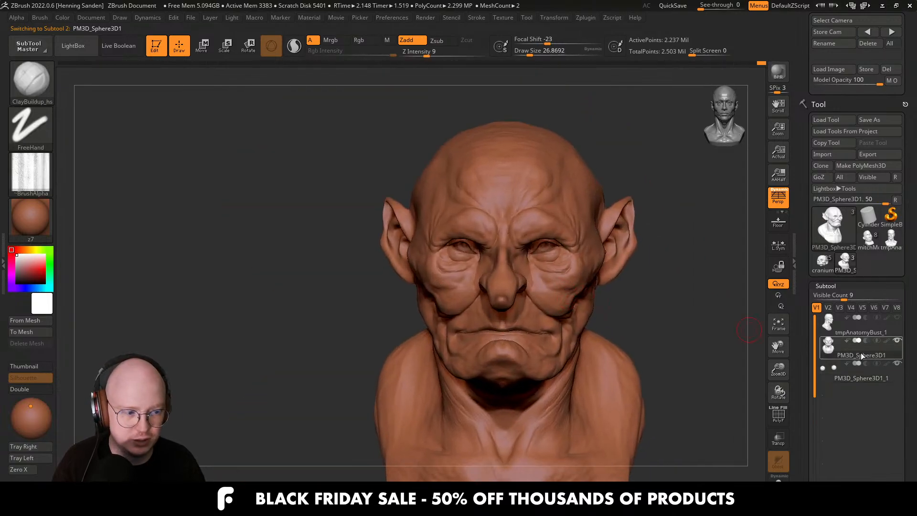
click(897, 366)
Render the bust from the front with BPR and adjust the light direction between renders.
right_drag(545, 281, 554, 261)
key(shift+r)
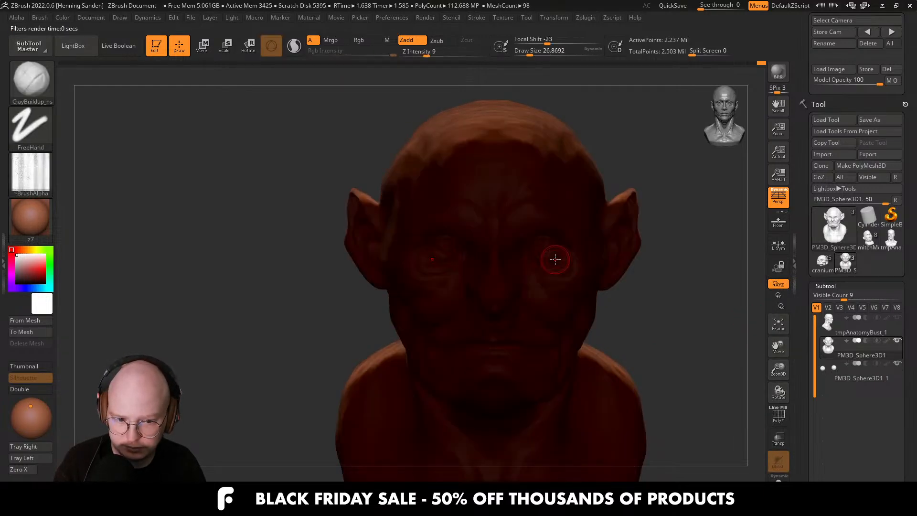
click(31, 412)
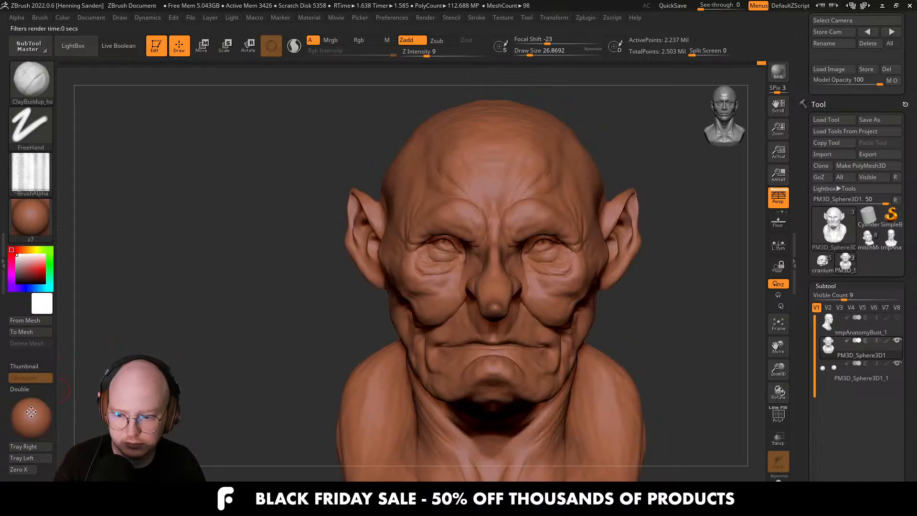
key(shift+r)
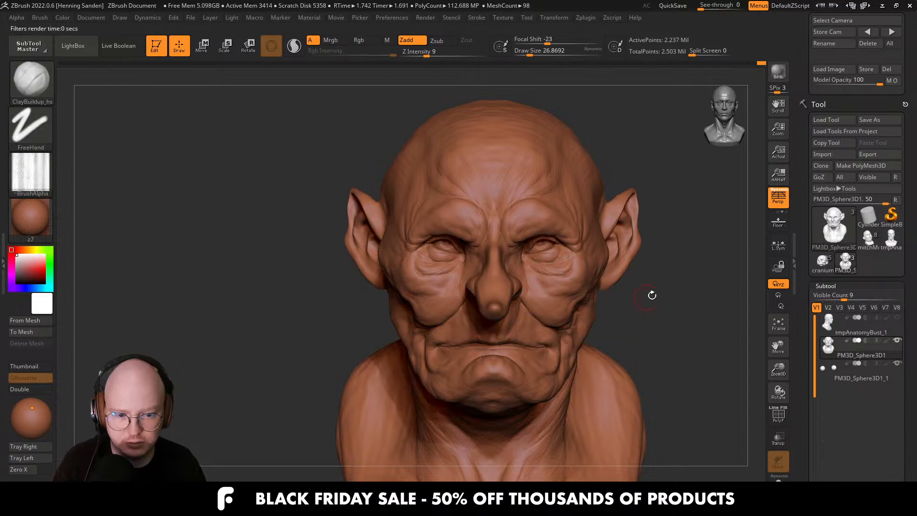
drag(30, 410, 31, 414)
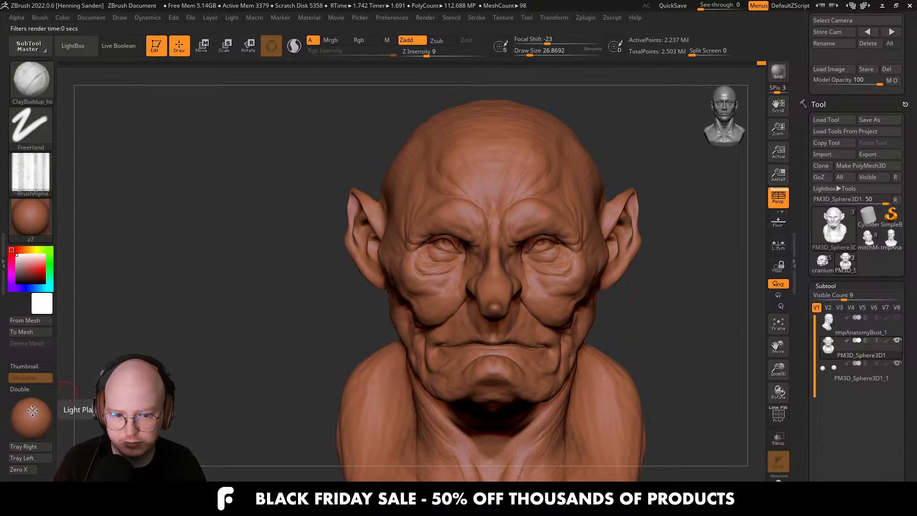
Change the bust's material to BasicMaterial.
click(39, 212)
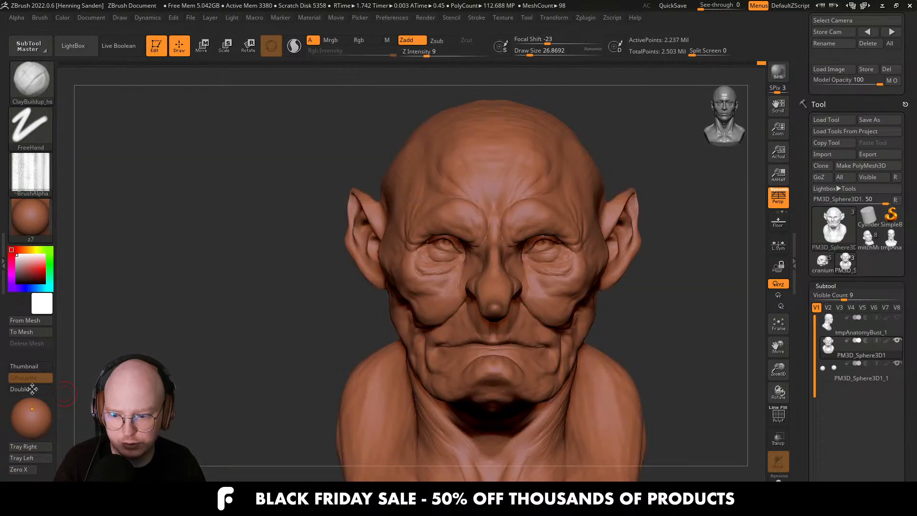
click(31, 218)
click(364, 444)
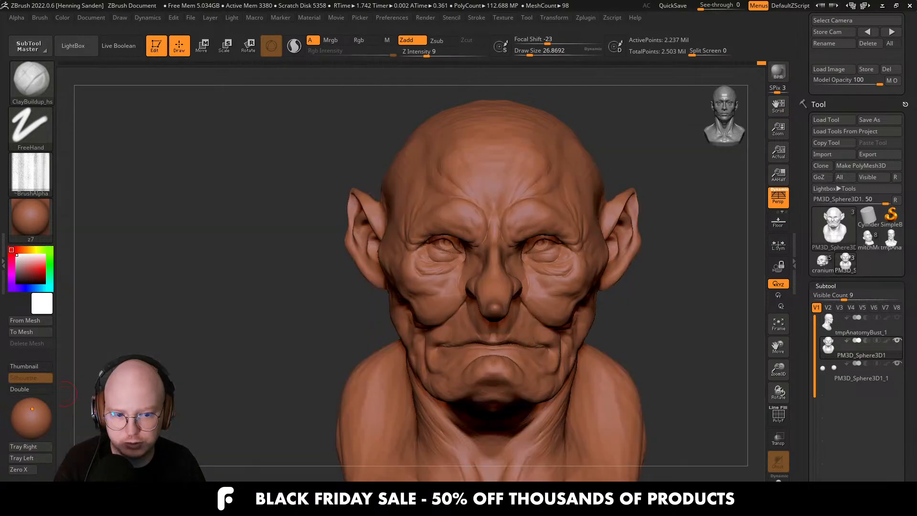
mouse_move(196, 277)
mouse_down()
mouse_move(172, 281)
mouse_move(180, 280)
mouse_up()
click(49, 225)
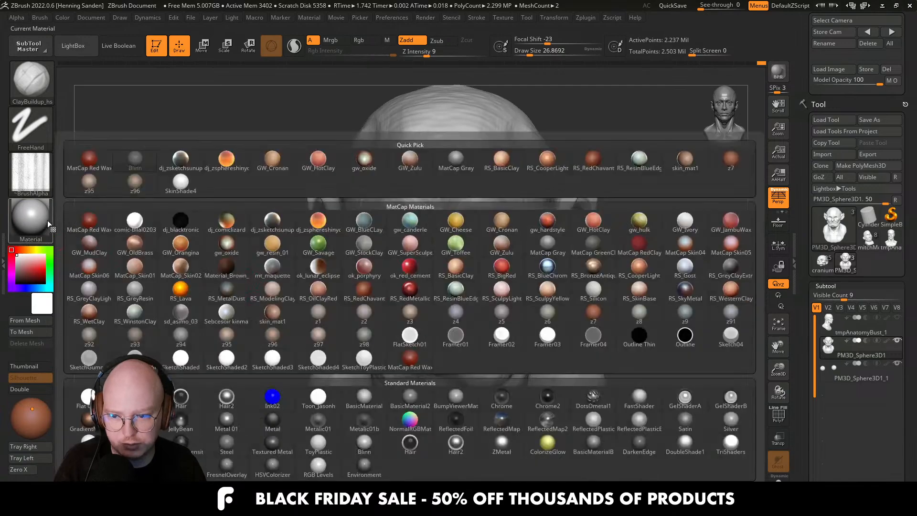
click(364, 396)
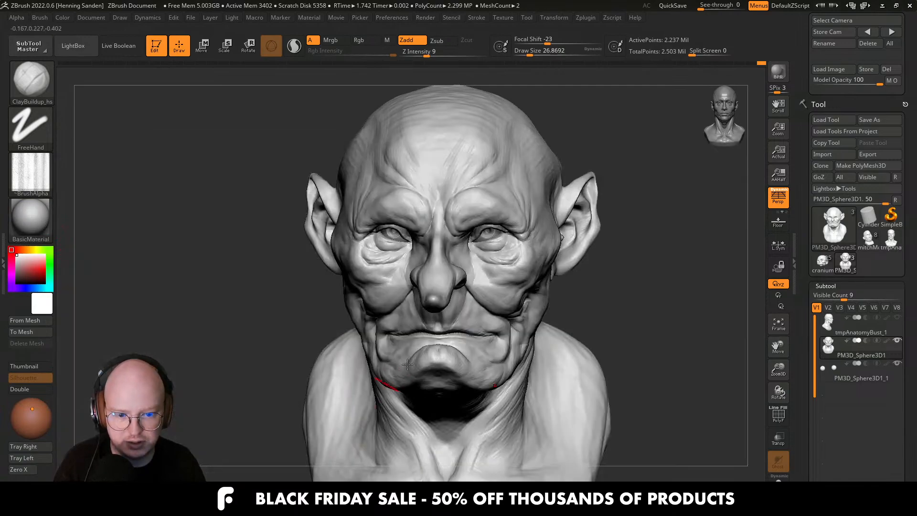
Refine the cheek fold, inner eye corner and nostril side at draw sizes of about 51 down to 23.
drag(215, 287, 497, 294)
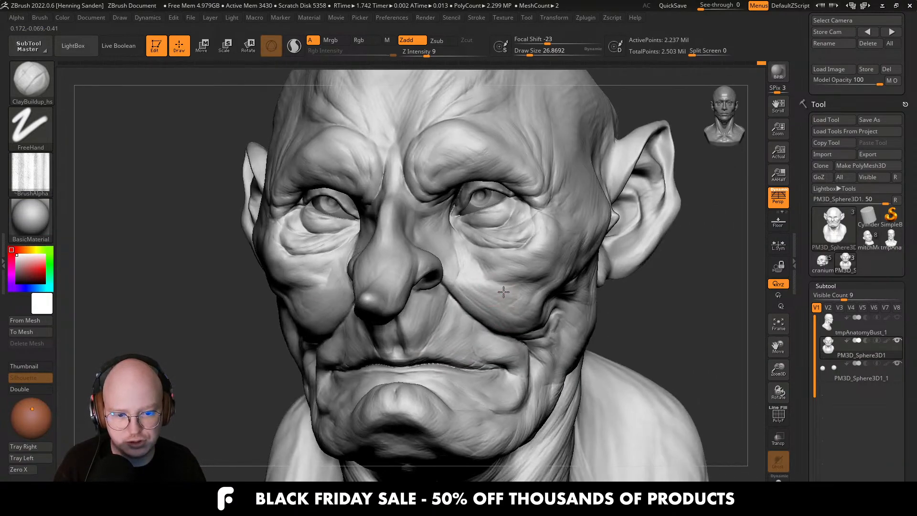
scroll(497, 293, up, 5)
mouse_move(492, 282)
right_down()
mouse_move(483, 291)
mouse_move(533, 327)
right_up()
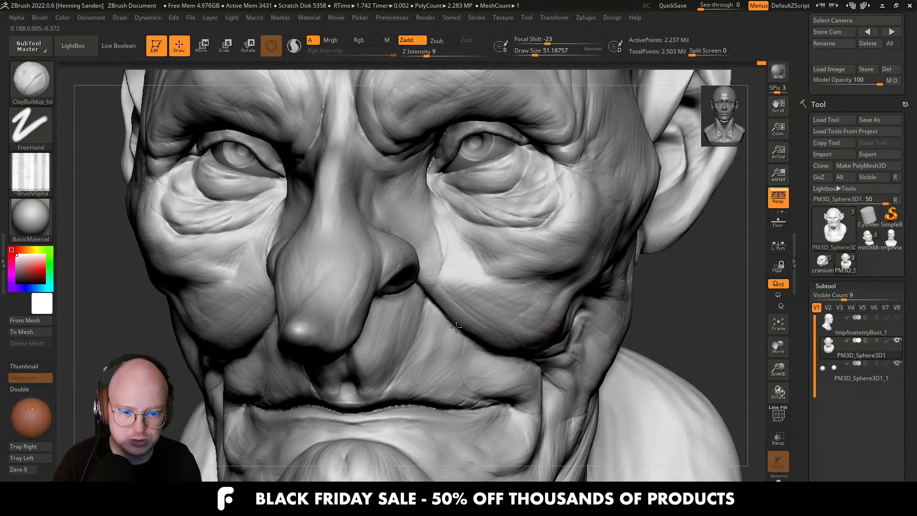
right_drag(456, 326, 481, 326)
mouse_move(447, 294)
right_down()
mouse_move(486, 298)
mouse_move(472, 273)
mouse_move(488, 301)
mouse_move(482, 234)
right_up()
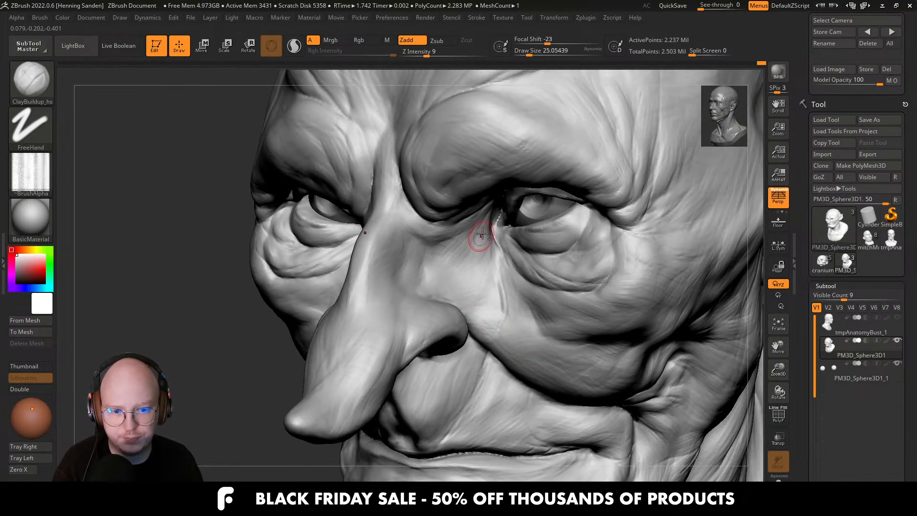
mouse_move(436, 281)
right_down()
mouse_move(442, 318)
mouse_move(417, 320)
right_up()
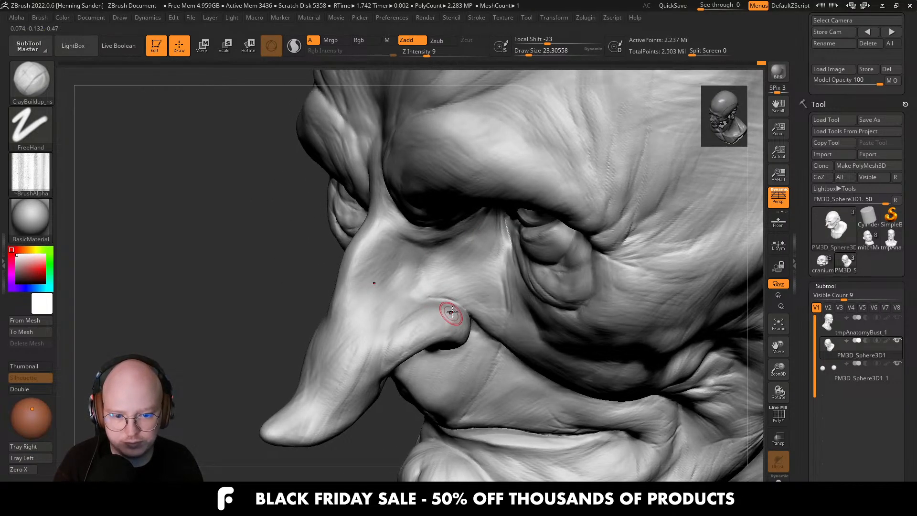
Preview the face in the skin_mat1 and z2 materials, and examine the eyes, brows and cheeks from several angles.
key(m)
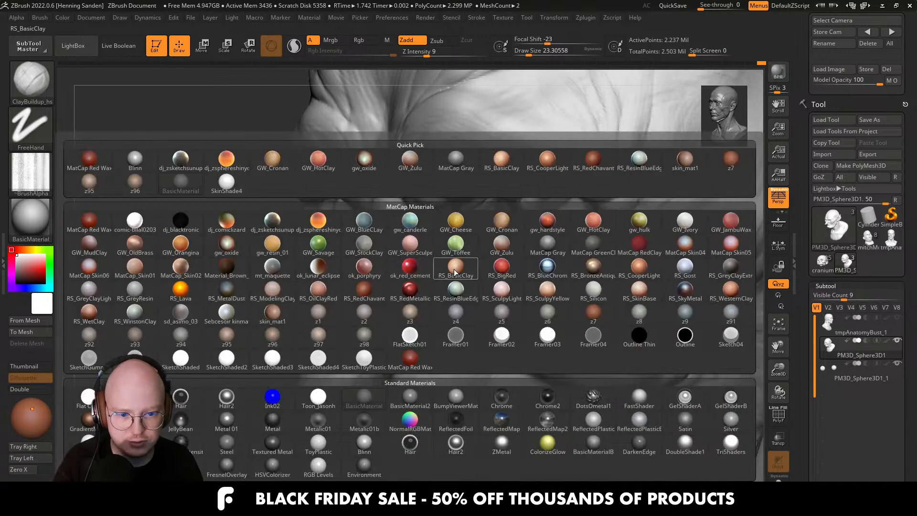
click(272, 316)
click(36, 223)
click(368, 306)
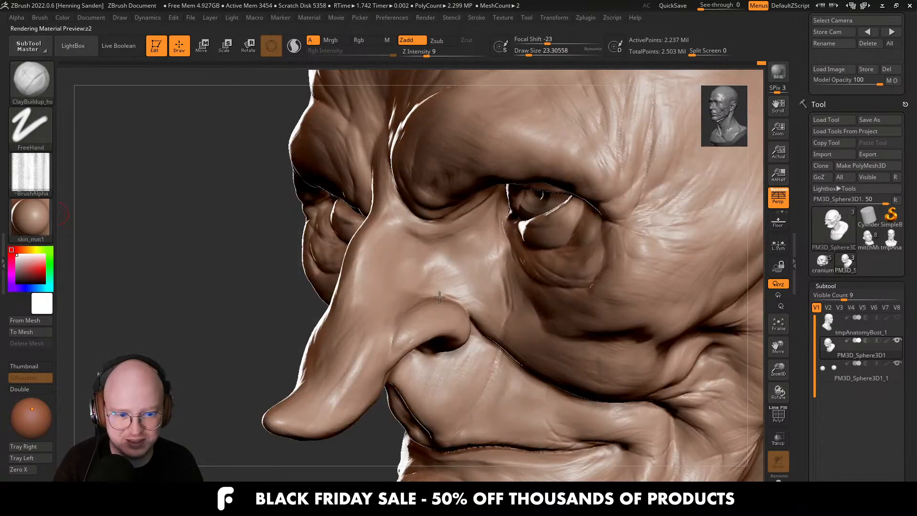
mouse_move(368, 306)
right_down()
mouse_move(469, 287)
mouse_move(460, 310)
mouse_move(520, 344)
mouse_move(536, 373)
mouse_move(569, 389)
mouse_move(547, 403)
right_up()
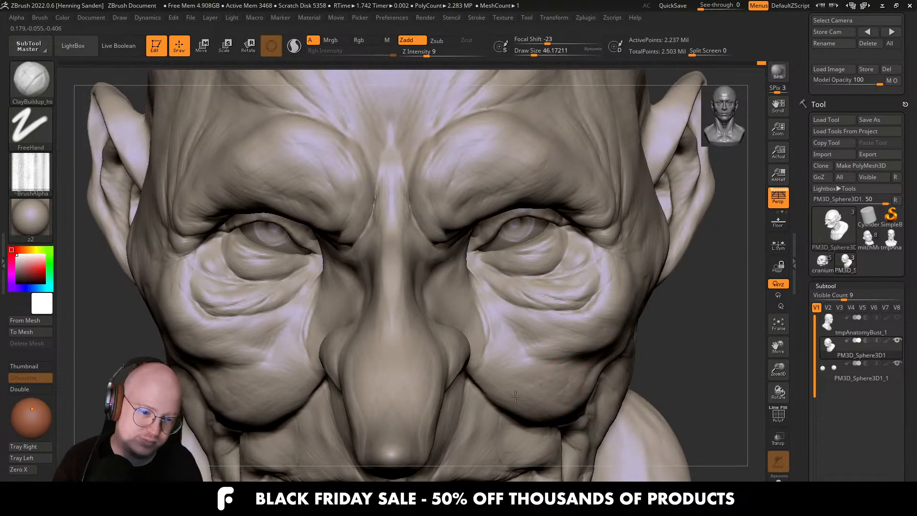
right_drag(518, 370, 498, 375)
right_drag(502, 343, 446, 314)
right_drag(453, 255, 335, 239)
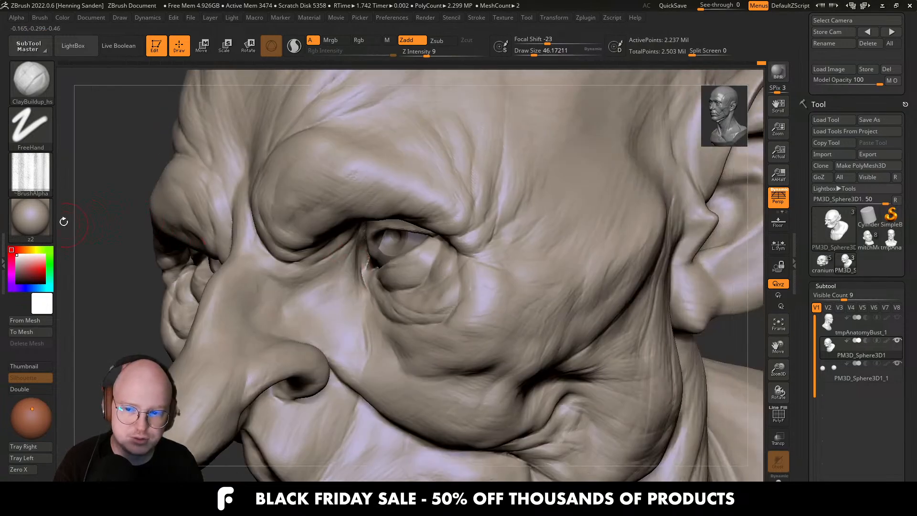
Change the material to z7 and refine the upper eyelid fold at a draw size of about 27.
click(30, 217)
click(585, 316)
mouse_move(478, 287)
right_down()
mouse_move(516, 267)
mouse_move(547, 235)
mouse_move(552, 214)
mouse_move(508, 248)
mouse_move(510, 259)
mouse_move(432, 258)
right_up()
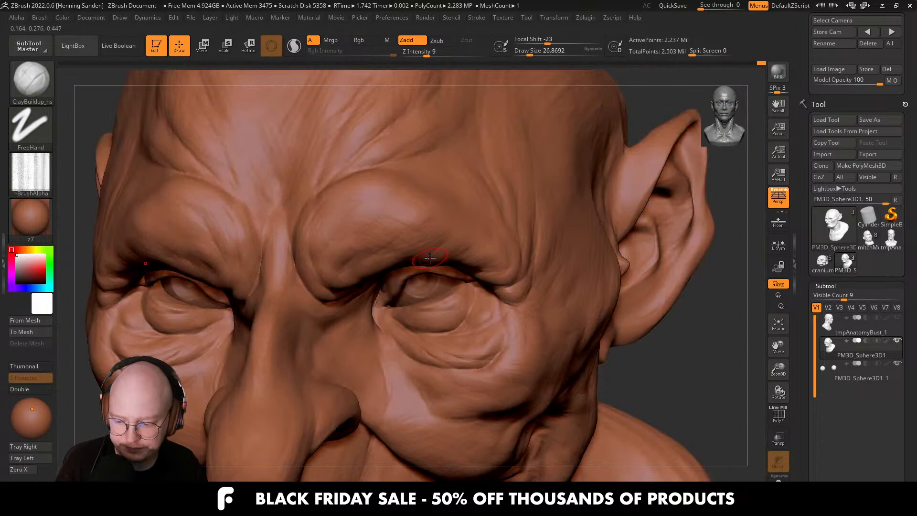
mouse_move(440, 253)
ctrl+right_down()
mouse_move(492, 220)
mouse_move(534, 261)
mouse_move(432, 287)
ctrl+right_up()
Switch to the Move brush and reshape the nose in profile at a draw size of about 101.
key(b)
key(m)
key(v)
key(s)
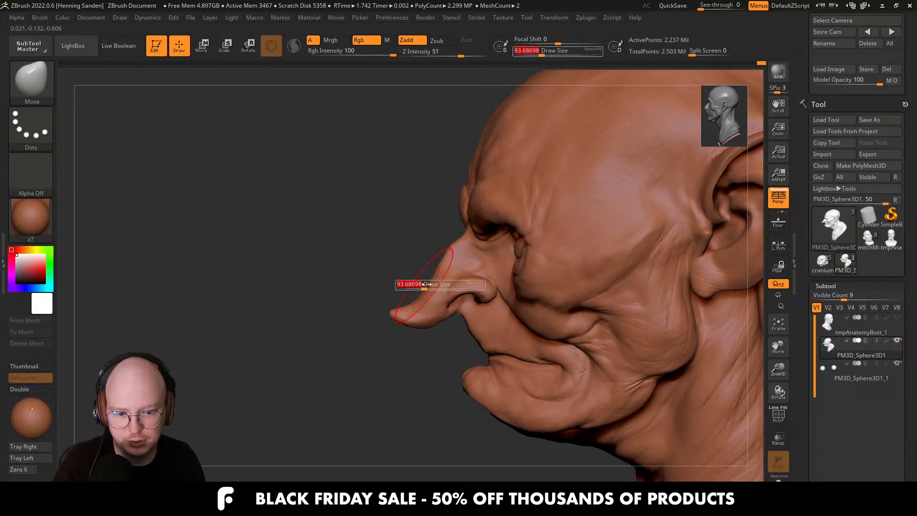
drag(424, 284, 427, 284)
mouse_move(427, 287)
right_down()
mouse_move(404, 291)
mouse_move(508, 317)
right_up()
right_drag(450, 311, 386, 271)
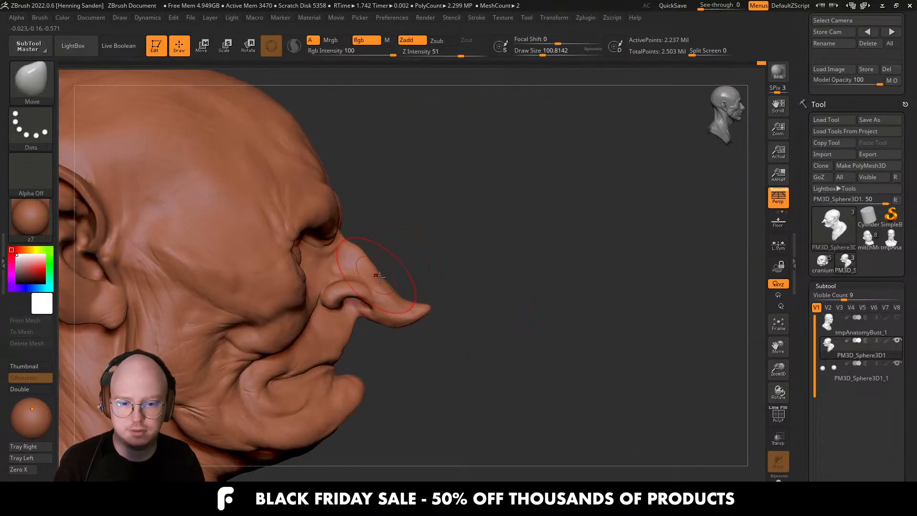
drag(380, 276, 397, 292)
drag(412, 337, 411, 341)
Bend the nose bridge outward and reshape the curled tip in profile, with draw sizes from about 71 to 149.
ctrl+right_drag(413, 334, 358, 254)
right_drag(476, 311, 431, 330)
ctrl+right_drag(431, 365, 430, 404)
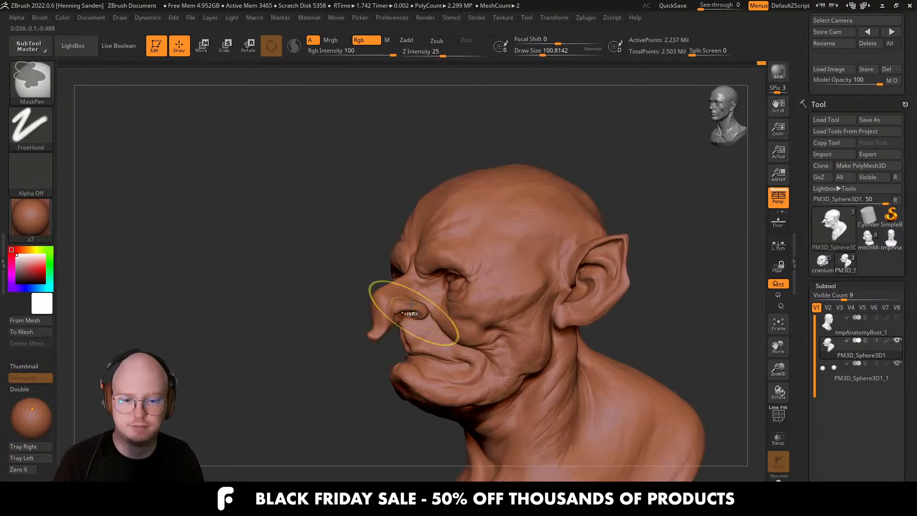
drag(396, 317, 380, 306)
right_drag(499, 327, 411, 307)
key(s)
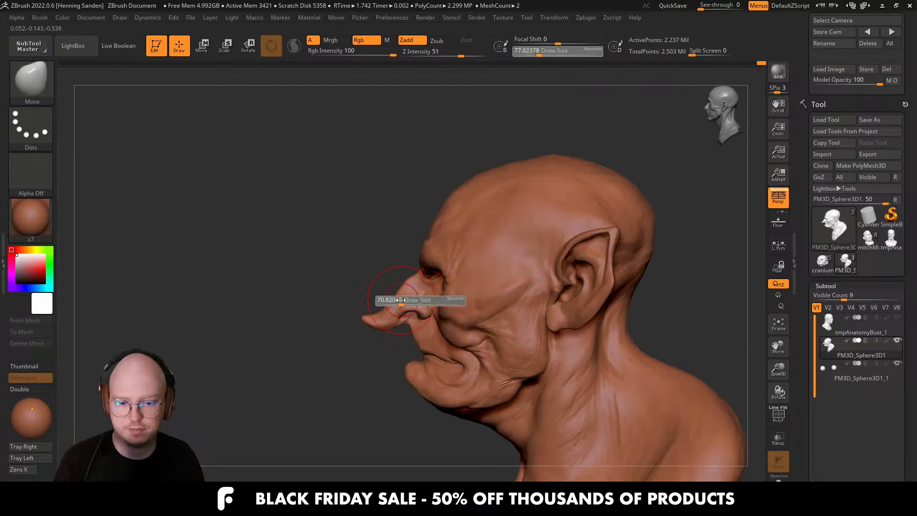
drag(405, 303, 400, 302)
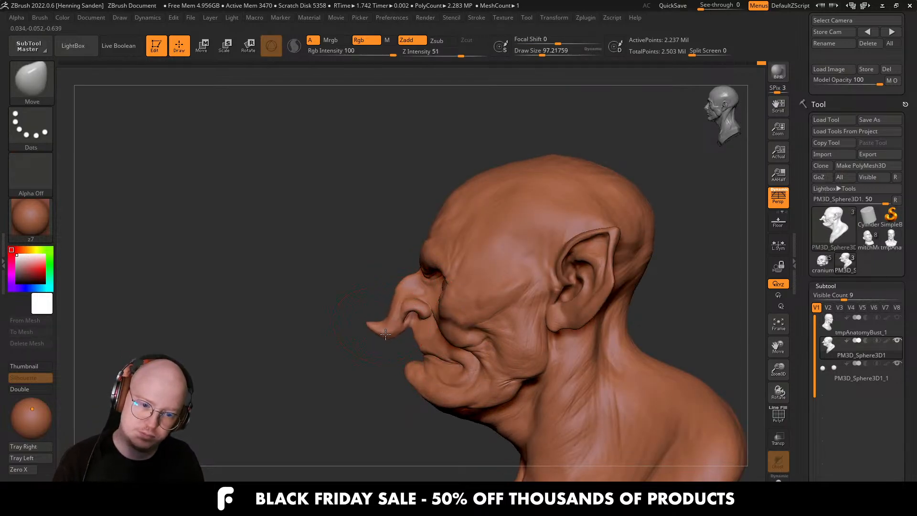
key(s)
drag(380, 313, 391, 313)
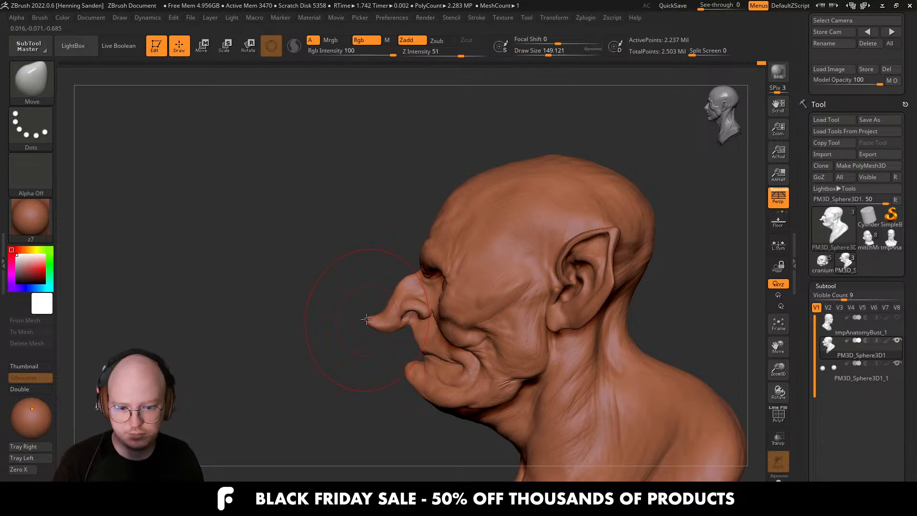
right_drag(375, 307, 478, 312)
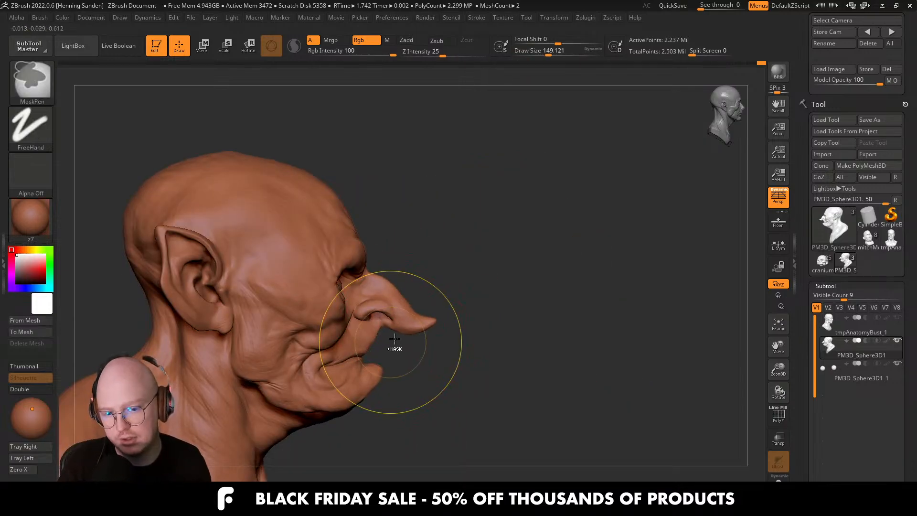
Refine the upturned nose tip and the ridge of the nose from the opposite profile at draw sizes of about 120 to 136.
alt+right_drag(409, 337, 449, 314)
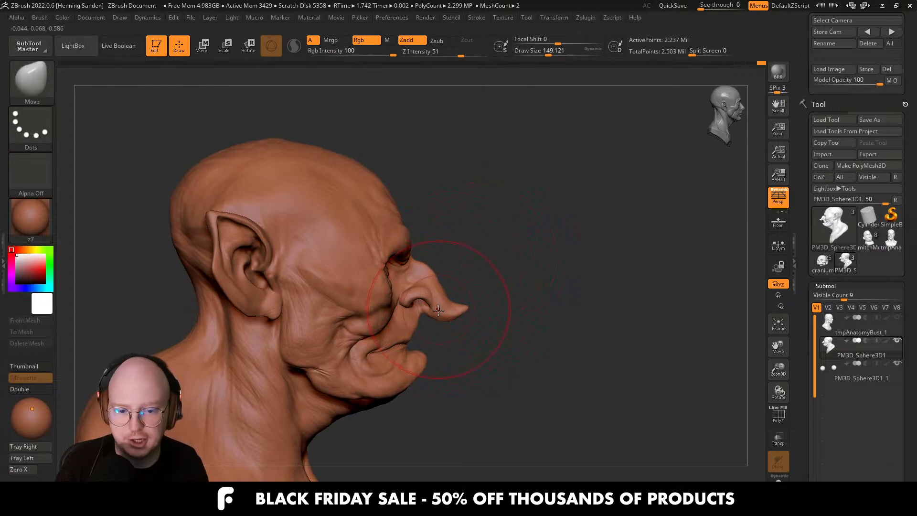
key(s)
drag(462, 311, 455, 308)
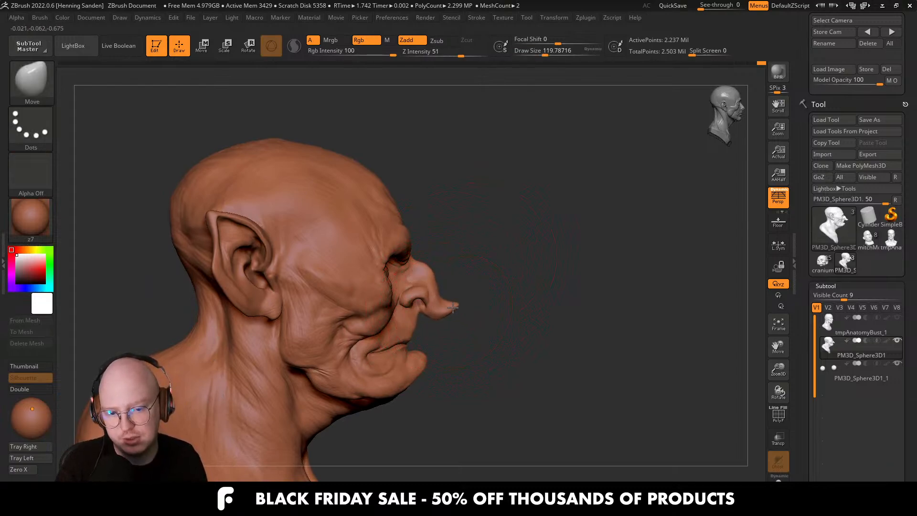
key(s)
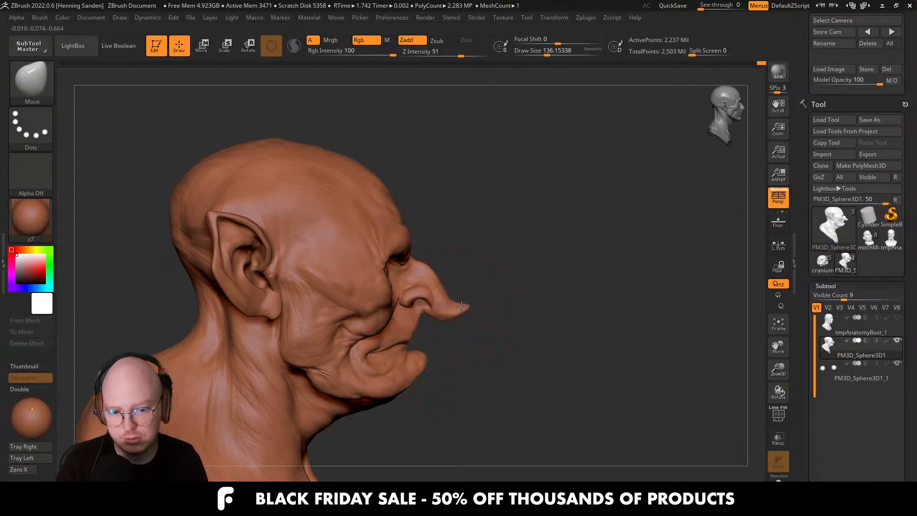
key(s)
drag(462, 307, 454, 307)
drag(440, 288, 445, 285)
Push the protruding chin back at a draw size of about 77 and adjust the nose tip at about 65.
key(s)
drag(423, 364, 419, 364)
drag(421, 362, 413, 364)
key(s)
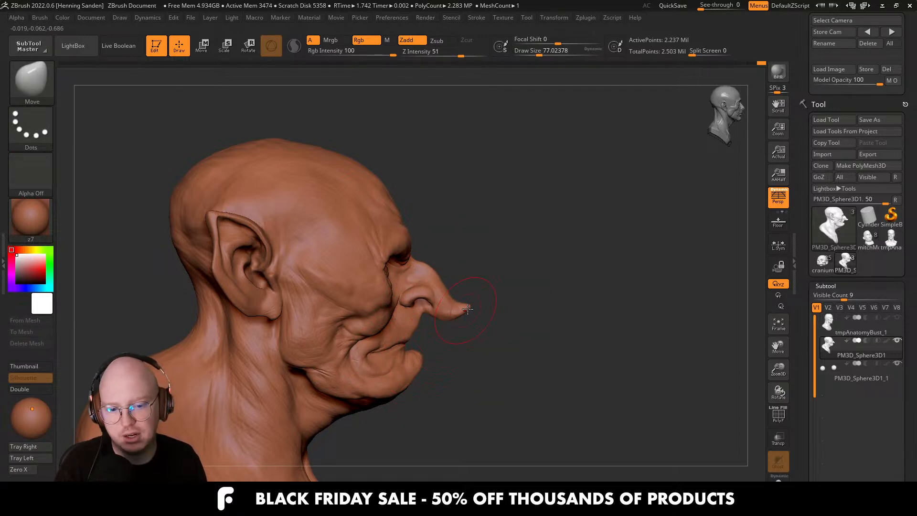
right_drag(468, 310, 461, 311)
key(s)
drag(462, 310, 463, 311)
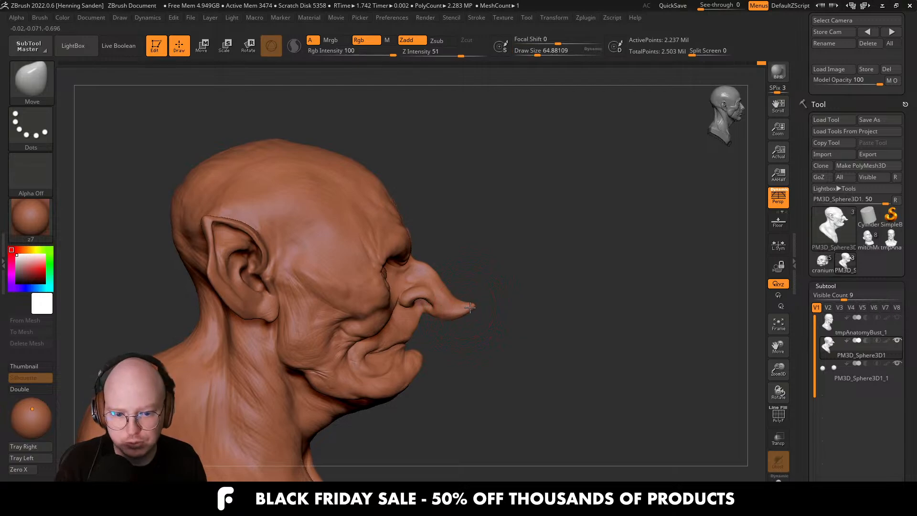
mouse_move(472, 308)
shift+right_down()
mouse_move(468, 290)
mouse_move(438, 288)
mouse_move(451, 334)
shift+right_up()
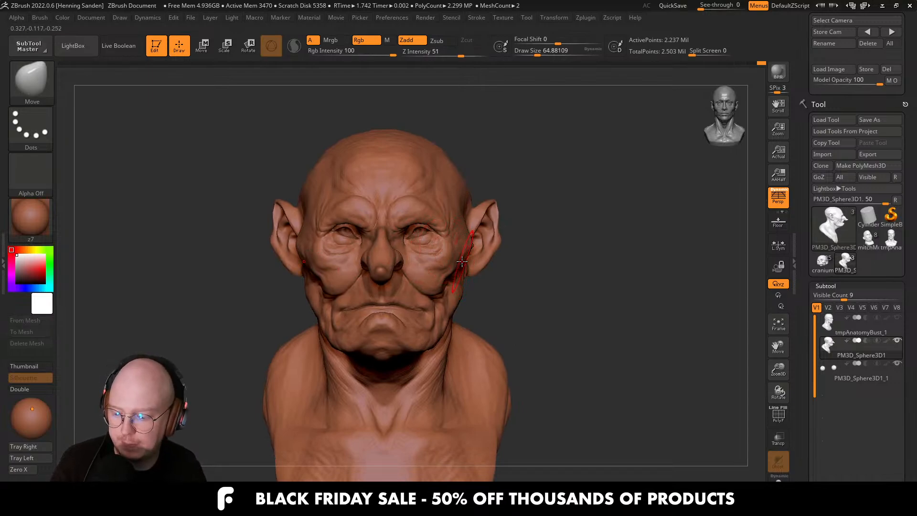
Adjust the profile of the nose and nostril at draw sizes of about 97 and 59.
mouse_move(462, 260)
right_down()
mouse_move(444, 260)
mouse_move(479, 250)
mouse_move(442, 259)
mouse_move(395, 296)
right_up()
key(s)
drag(394, 297, 416, 297)
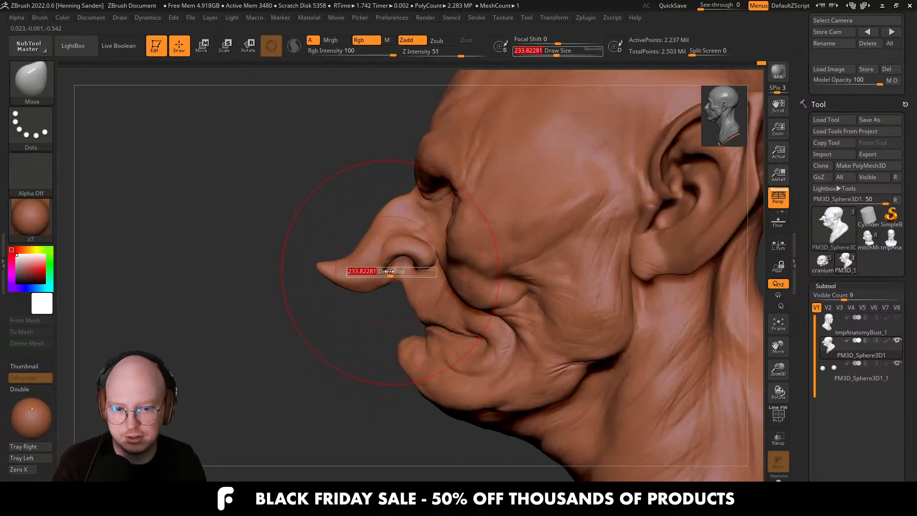
key(s)
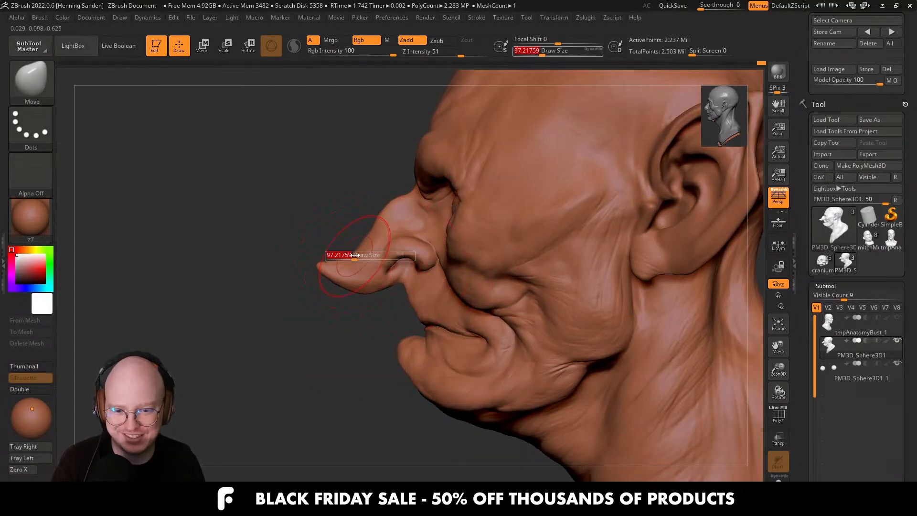
mouse_move(395, 245)
ctrl+right_down()
mouse_move(382, 266)
mouse_move(404, 243)
ctrl+right_up()
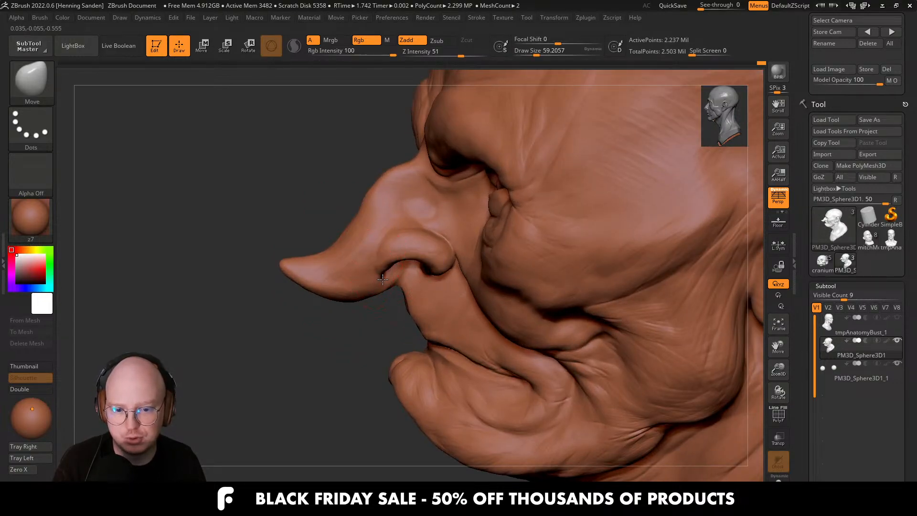
key(s)
drag(404, 241, 406, 240)
Adjust the cheek and upper lip area beside the nostril from below, with draw sizes from about 136 down to 83.
mouse_move(412, 249)
right_down()
mouse_move(466, 289)
mouse_move(416, 305)
mouse_move(345, 266)
mouse_move(390, 253)
mouse_move(467, 321)
right_up()
key(shift)
key(s)
drag(467, 321, 472, 321)
mouse_move(472, 321)
right_down()
mouse_move(453, 329)
mouse_move(492, 296)
right_up()
key(s)
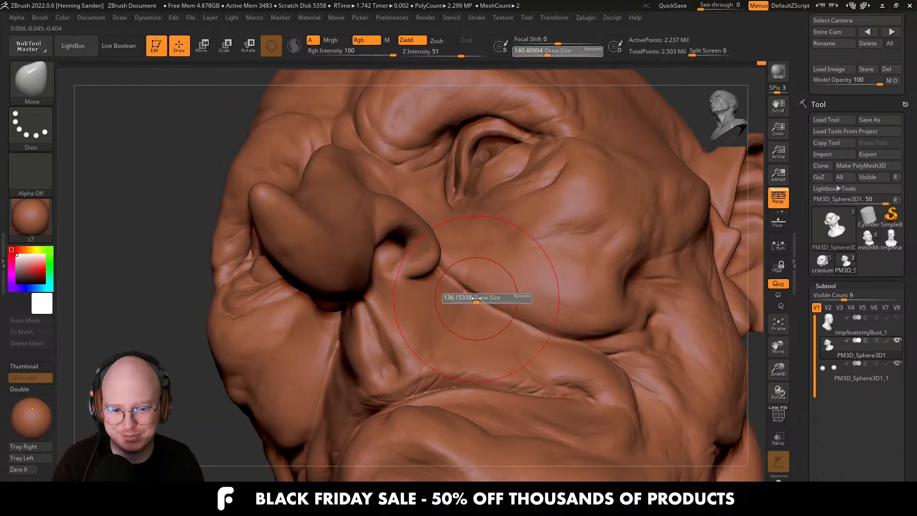
drag(492, 296, 521, 297)
right_drag(520, 296, 538, 323)
drag(538, 323, 541, 317)
mouse_move(542, 317)
right_down()
mouse_move(502, 278)
mouse_move(590, 306)
mouse_move(536, 311)
mouse_move(550, 300)
mouse_move(499, 271)
mouse_move(458, 288)
right_up()
key(s)
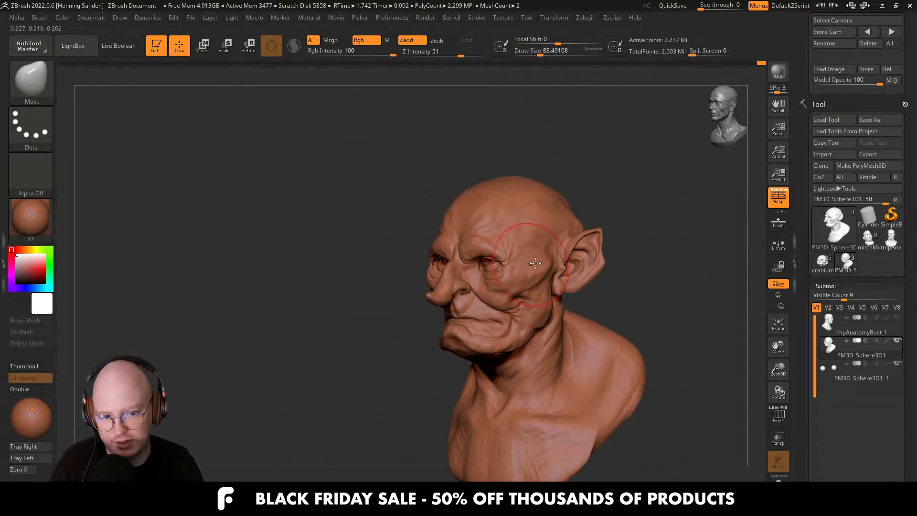
mouse_move(543, 300)
alt+right_down()
mouse_move(534, 321)
mouse_move(524, 273)
mouse_move(536, 281)
mouse_move(497, 232)
mouse_move(529, 236)
alt+right_up()
key(bracketright)
key(bracketright)
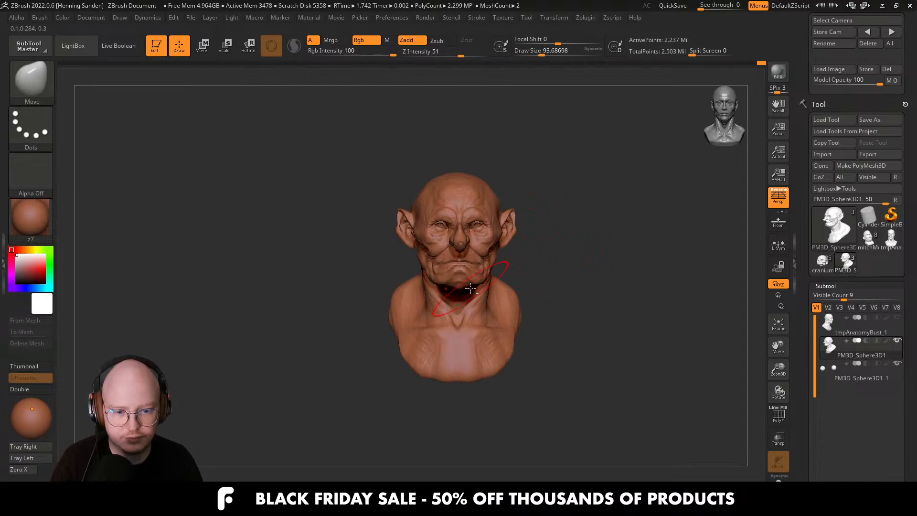
Mask the whole head down to the neck at draw sizes of about 257 and 274.
mouse_move(458, 298)
right_down()
mouse_move(456, 311)
mouse_move(421, 297)
mouse_move(452, 284)
mouse_move(447, 261)
mouse_move(439, 266)
mouse_move(492, 270)
mouse_move(462, 253)
right_up()
drag(466, 252, 472, 251)
ctrl+drag(462, 234, 439, 219)
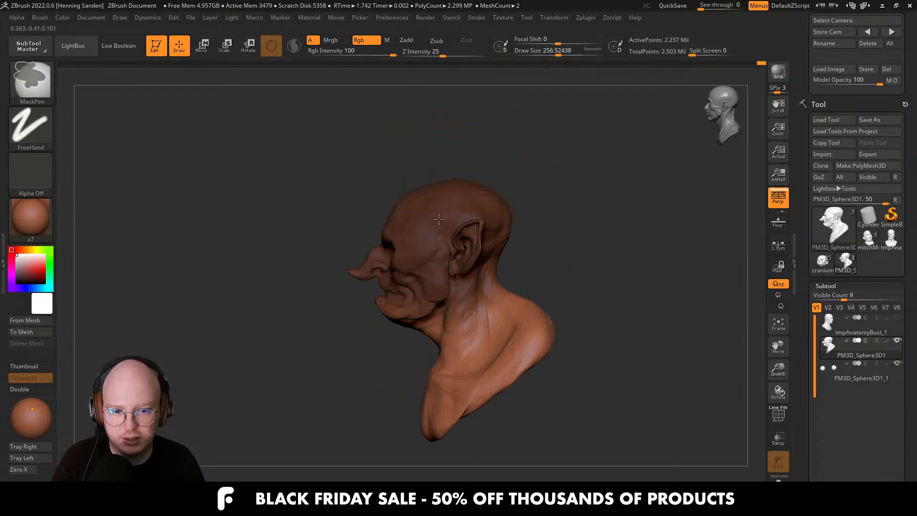
ctrl+drag(547, 265, 543, 269)
key(s)
drag(444, 239, 450, 239)
ctrl+drag(451, 238, 384, 234)
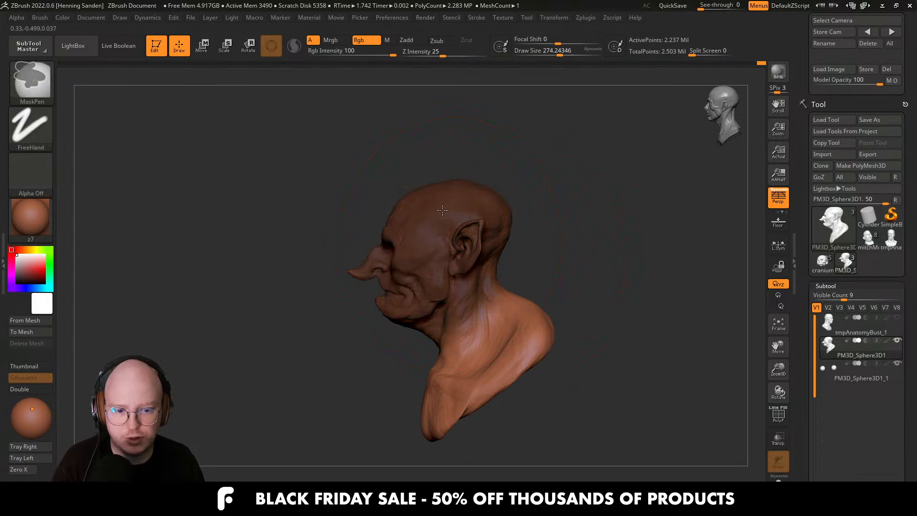
ctrl+drag(443, 210, 432, 202)
right_drag(430, 203, 439, 232)
Soften the head mask and adjust the unmasked shoulders and chest with the Move brush at draw sizes of about 338 and 239.
key(s)
drag(432, 233, 408, 213)
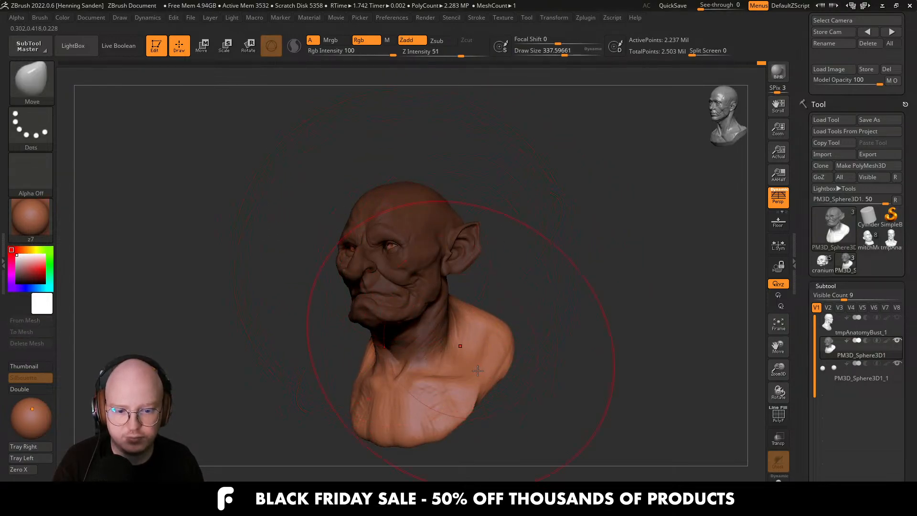
ctrl+click(461, 346)
right_drag(466, 345, 425, 337)
key(s)
drag(497, 308, 488, 308)
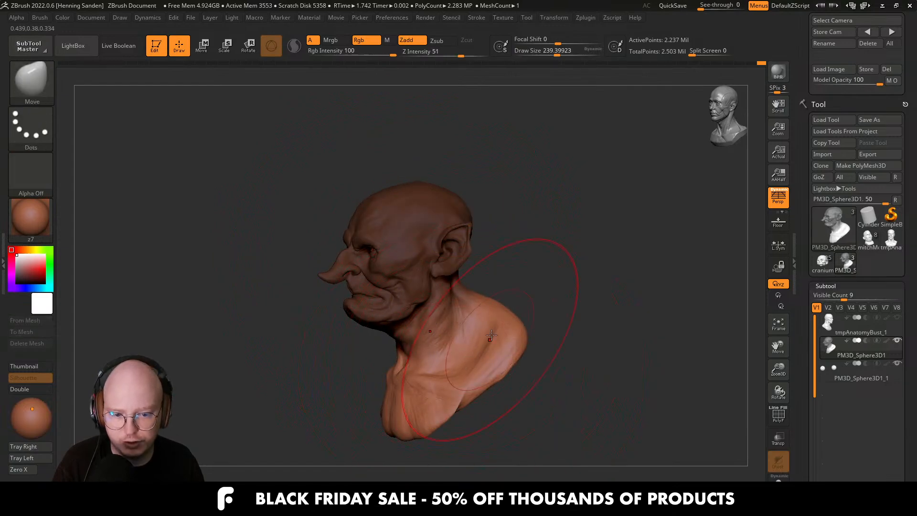
right_drag(487, 334, 450, 320)
Invert the mask, centre the gizmo on the unmasked head and scale the head down slightly.
ctrl+click(531, 287)
key(e)
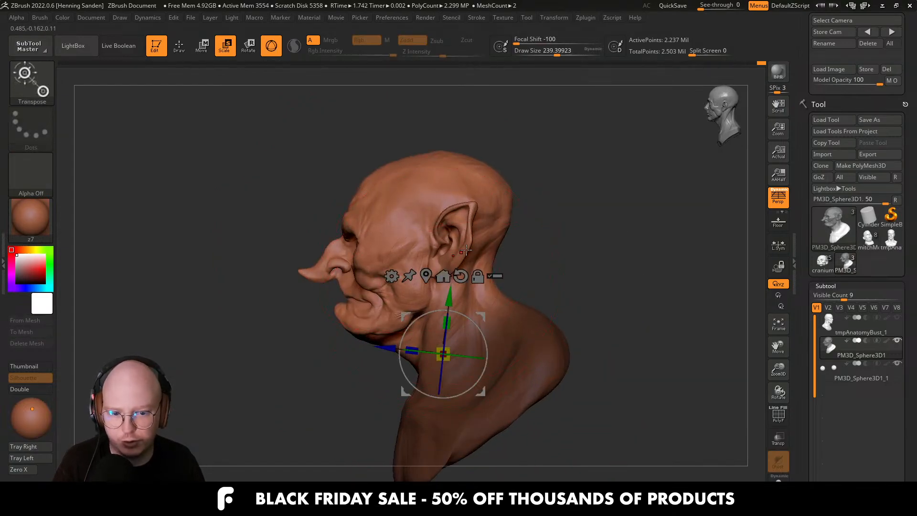
click(443, 277)
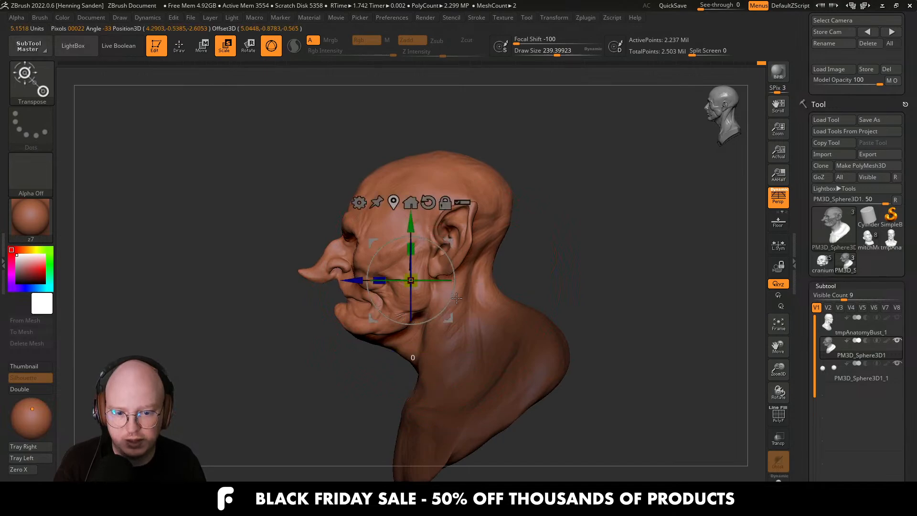
drag(448, 242, 532, 311)
Select the eyeball subtool, centre the gizmo on it and reposition the eyes inside the sockets.
click(834, 375)
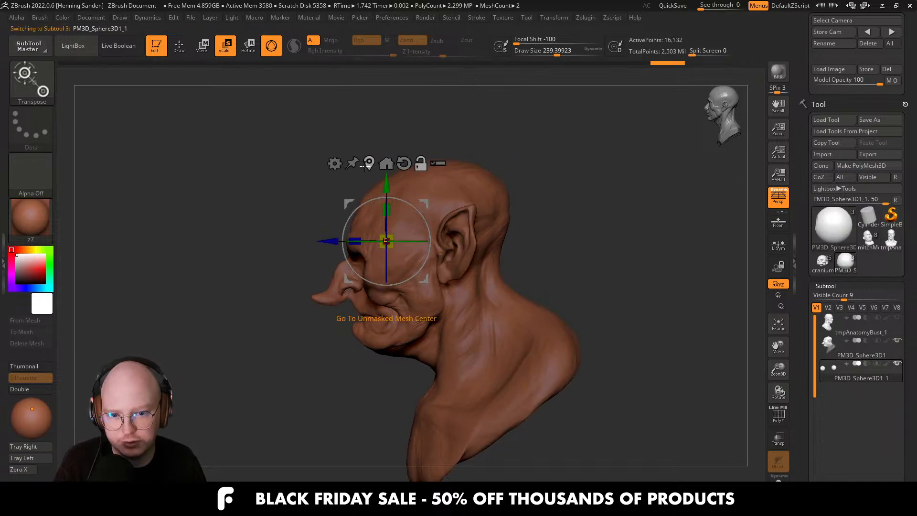
drag(422, 204, 412, 223)
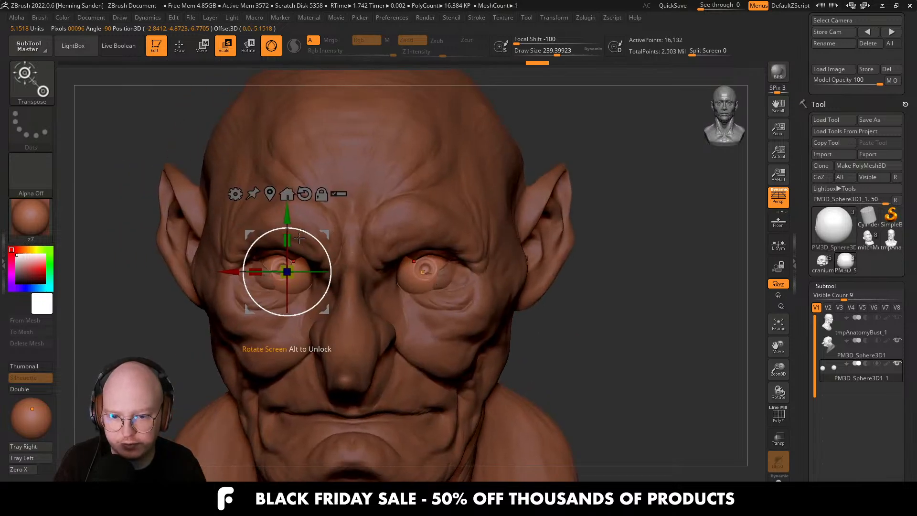
drag(288, 210, 320, 225)
shift+right_drag(358, 231, 326, 255)
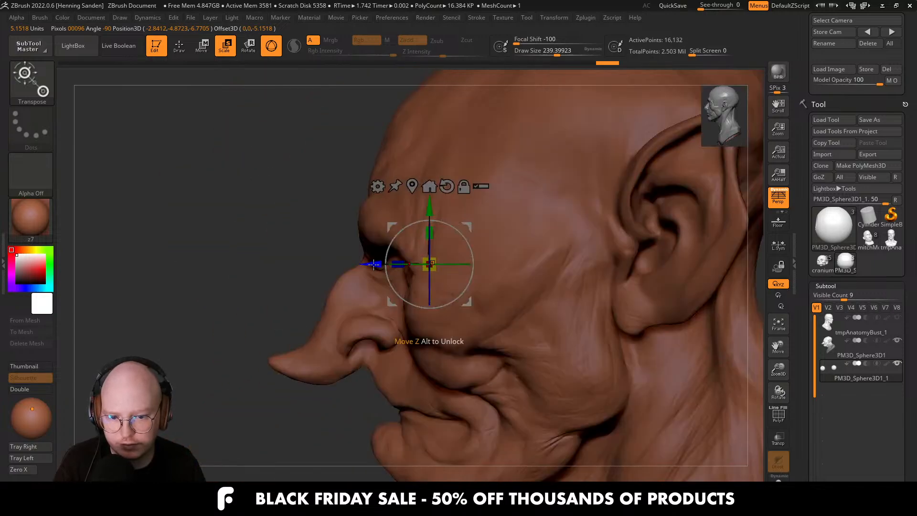
drag(374, 265, 377, 264)
Reselect the head subtool and fit the inner lower eyelid to the eyeball with the Move brush at a draw size of about 158.
mouse_move(377, 265)
right_down()
mouse_move(427, 260)
mouse_move(442, 224)
mouse_move(438, 193)
mouse_move(430, 211)
right_up()
alt+click(412, 284)
key(q)
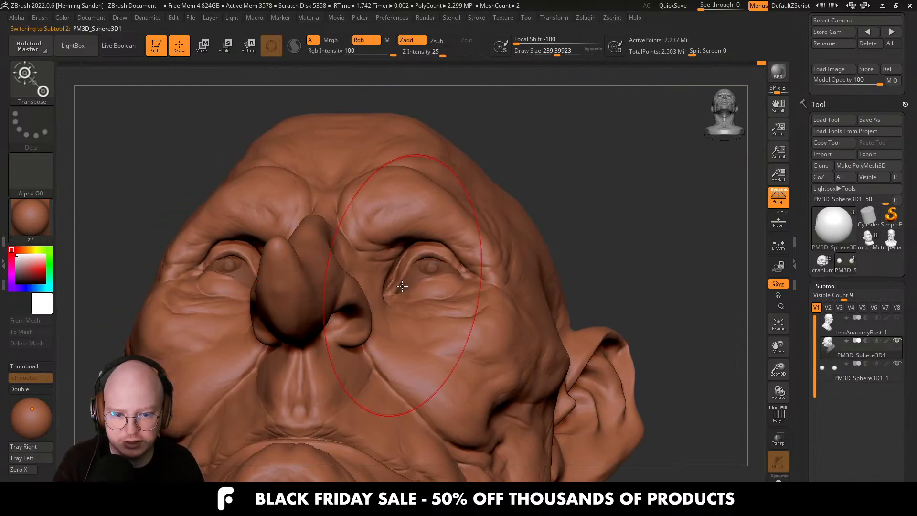
mouse_move(405, 289)
mouse_down()
mouse_move(359, 283)
mouse_move(391, 281)
mouse_up()
key(ctrl+z)
key(b)
key(m)
key(v)
key(s)
right_drag(399, 289, 400, 286)
drag(403, 289, 399, 280)
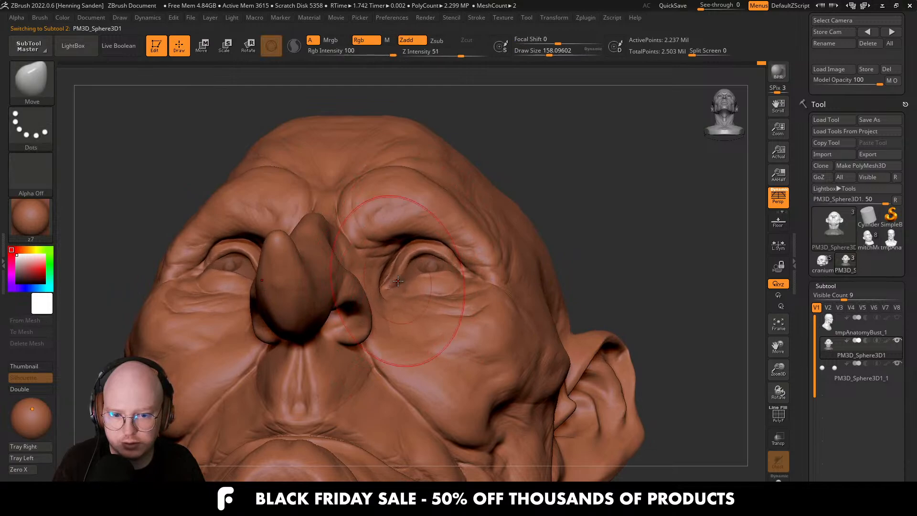
Refine and smooth the inner eye corner from below at a draw size of about 65.
right_drag(398, 281, 401, 306)
key(s)
drag(400, 288, 388, 289)
right_drag(397, 299, 398, 275)
shift+drag(399, 276, 395, 288)
right_drag(416, 282, 401, 277)
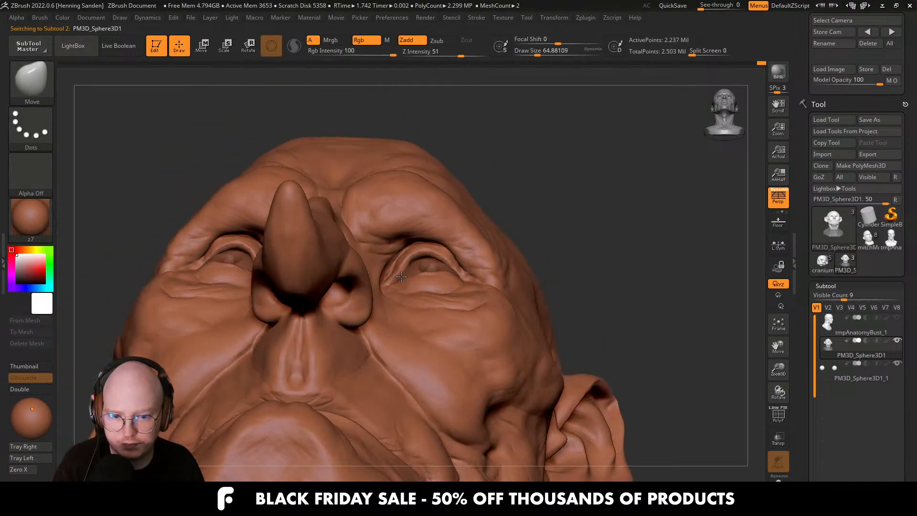
Pull the upper eyelid into place over the eyeball at a draw size of about 87.
key(s)
drag(395, 277, 397, 273)
right_drag(398, 267, 388, 269)
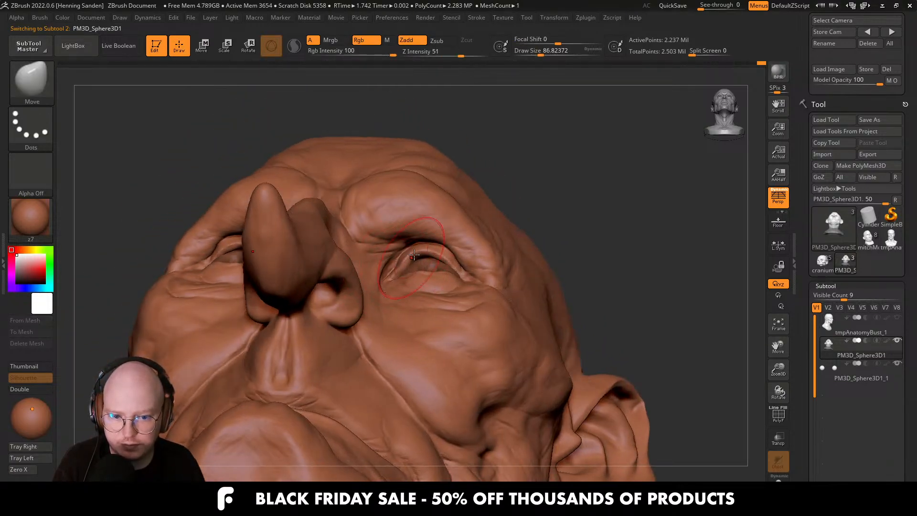
drag(428, 263, 431, 259)
Adjust the upper eyelid from the front with the Move brush at a draw size of about 68.
right_drag(434, 248, 457, 274)
key(s)
drag(457, 271, 461, 271)
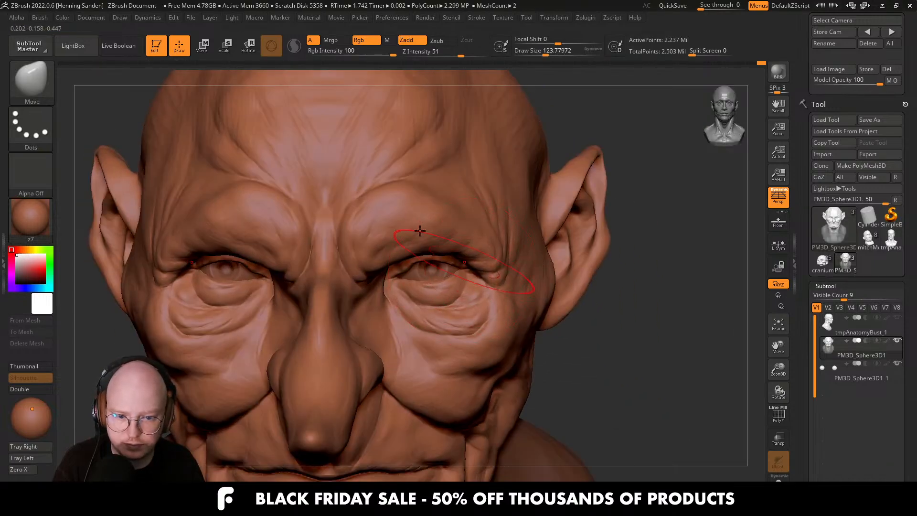
mouse_move(461, 271)
ctrl+right_down()
mouse_move(459, 253)
mouse_move(458, 267)
ctrl+right_up()
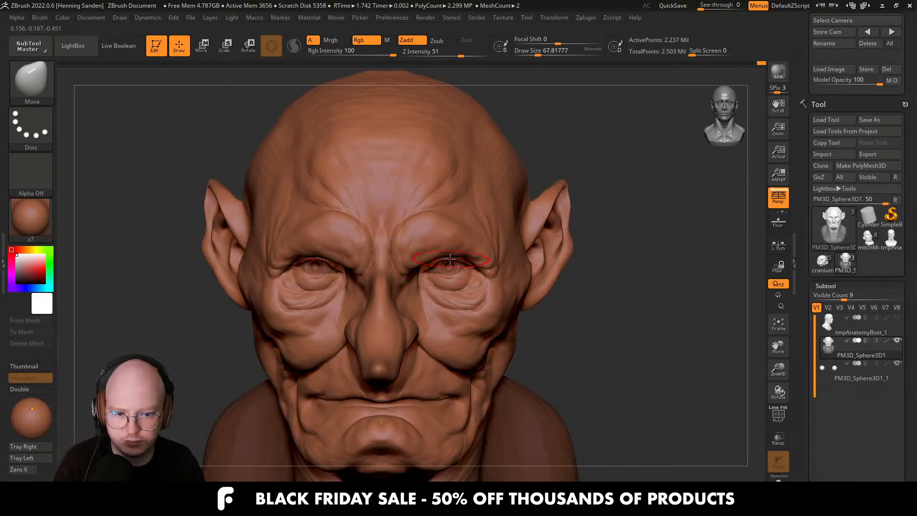
drag(449, 255, 450, 260)
mouse_move(450, 260)
ctrl+right_down()
mouse_move(449, 243)
mouse_move(427, 253)
mouse_move(454, 259)
mouse_move(454, 268)
ctrl+right_up()
Refine the lower eyelid and eye opening with the Move brush, working from a draw size of about 128 down to about 97.
key(s)
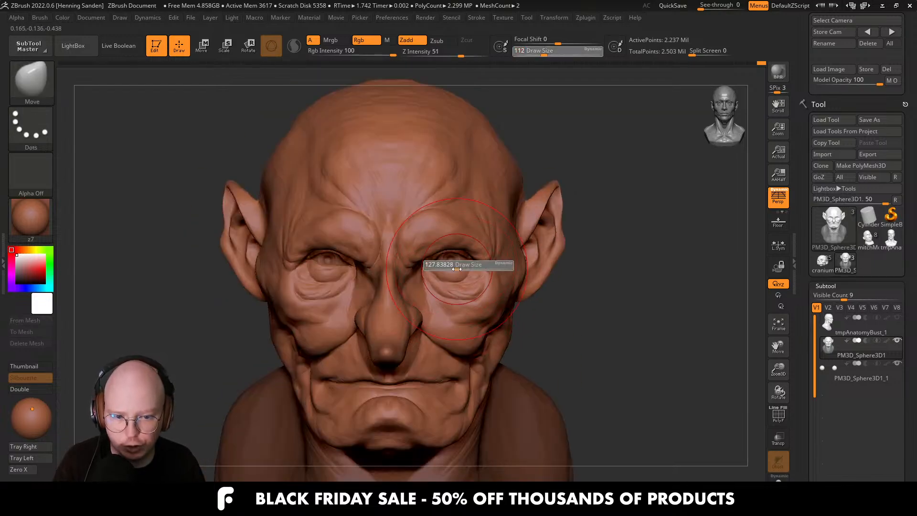
drag(455, 267, 457, 267)
mouse_move(451, 270)
mouse_down()
mouse_move(448, 284)
mouse_move(462, 245)
mouse_move(444, 271)
mouse_up()
key(s)
drag(449, 266, 451, 272)
mouse_move(454, 273)
ctrl+right_down()
mouse_move(454, 256)
mouse_move(502, 271)
mouse_move(480, 279)
mouse_move(523, 298)
mouse_move(469, 298)
ctrl+right_up()
shift+drag(468, 313, 471, 302)
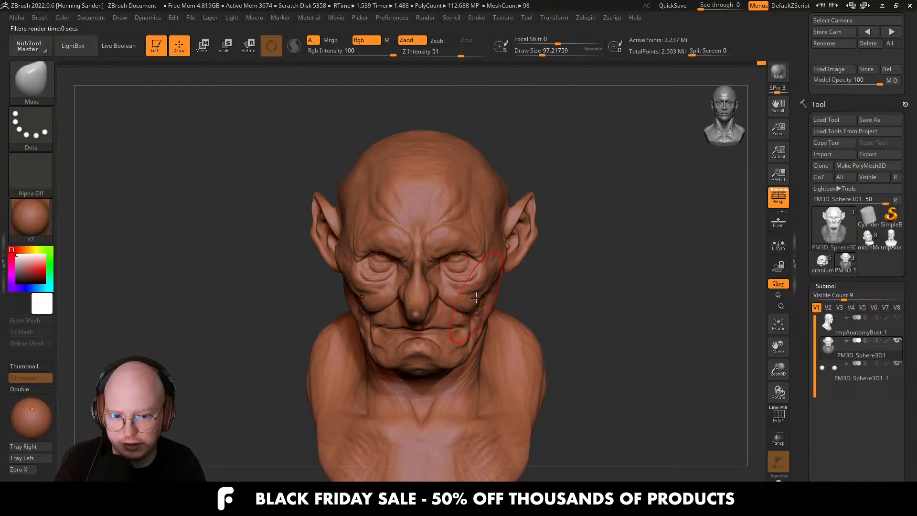
Set the BPR shadow angle to about 17.1 with 43 rays and render the bust from the front and at an angle.
click(425, 18)
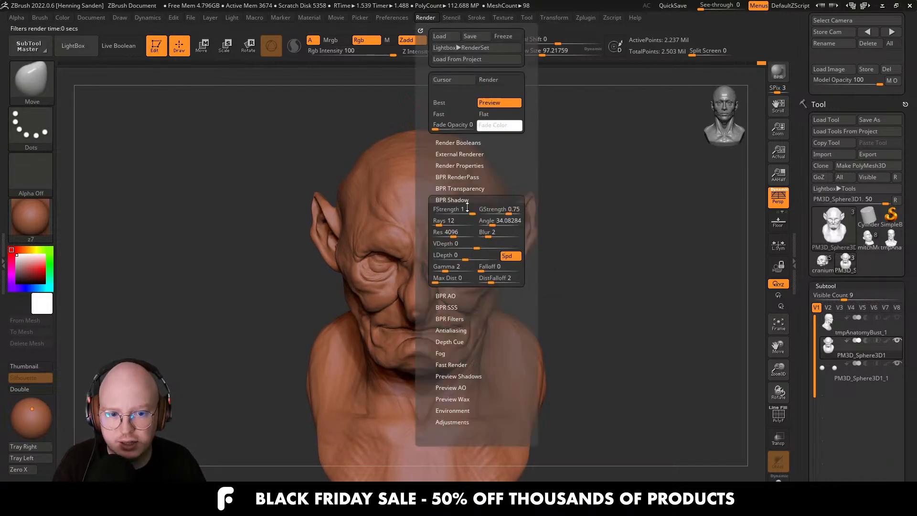
drag(490, 222, 487, 222)
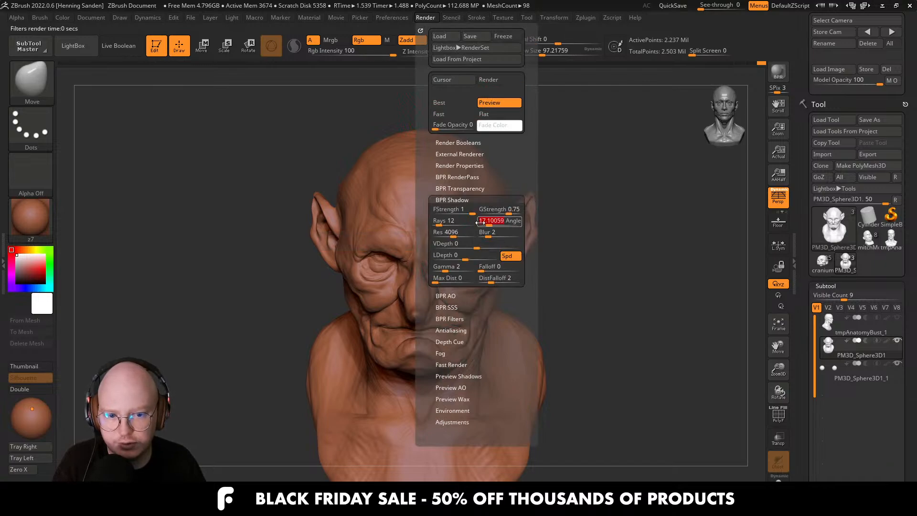
click(442, 222)
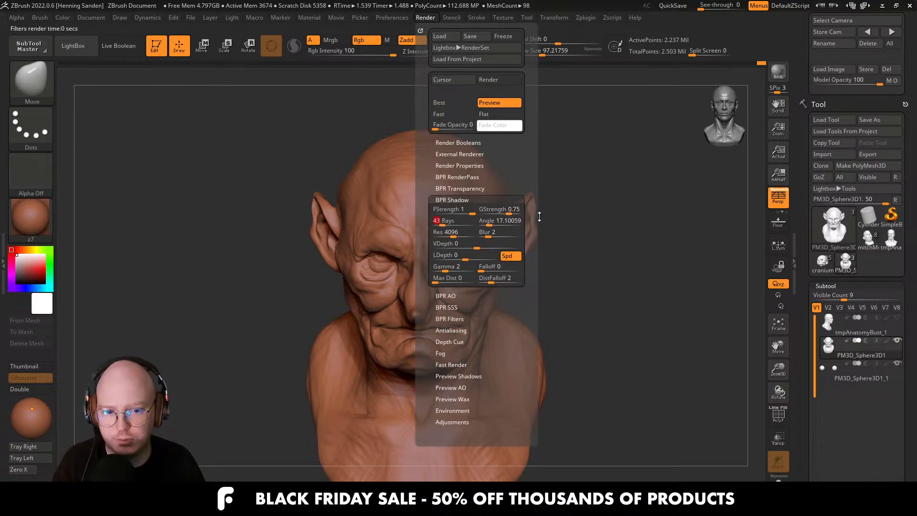
key(shift+r)
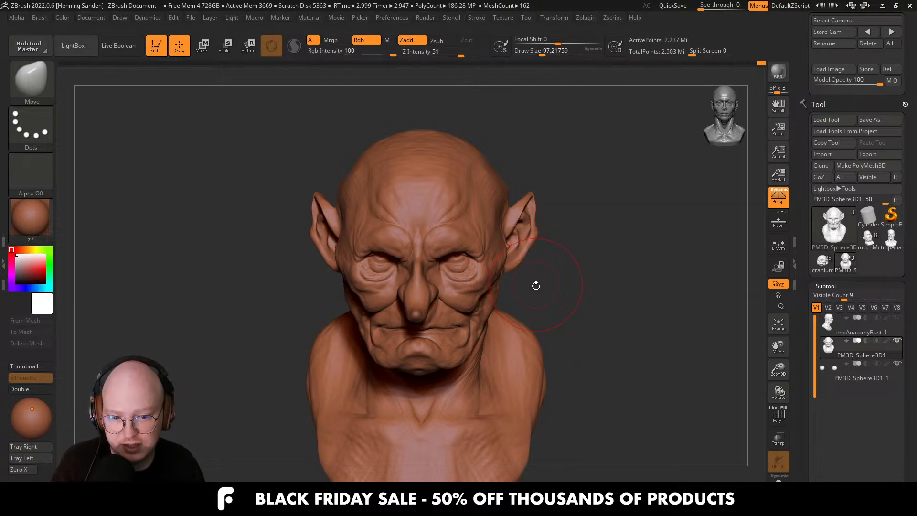
mouse_move(536, 279)
ctrl+right_down()
mouse_move(469, 239)
mouse_move(485, 237)
ctrl+right_up()
key(shift)
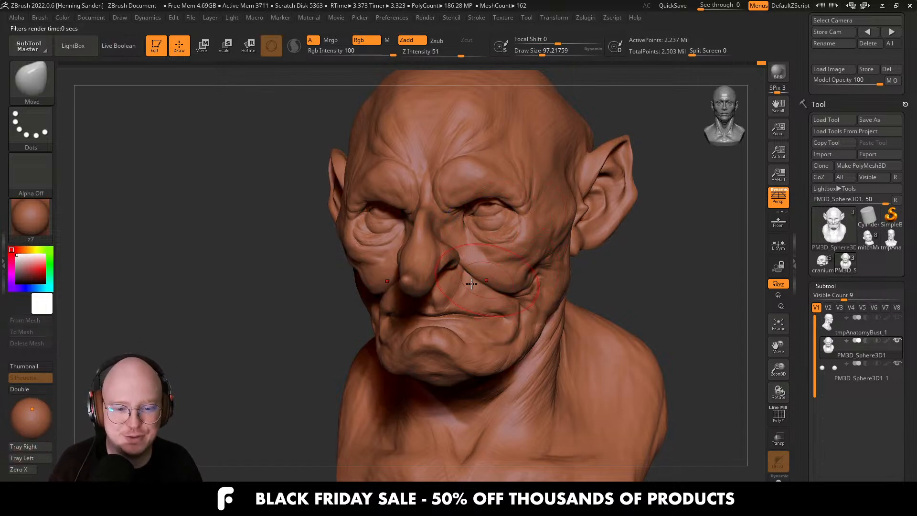
Try to reshape the outer cheek and jaw contour with the Move brush at draw sizes of about 128 and 108.
key(s)
mouse_move(389, 293)
mouse_down()
mouse_move(404, 293)
mouse_move(367, 281)
mouse_move(391, 303)
mouse_move(372, 282)
mouse_up()
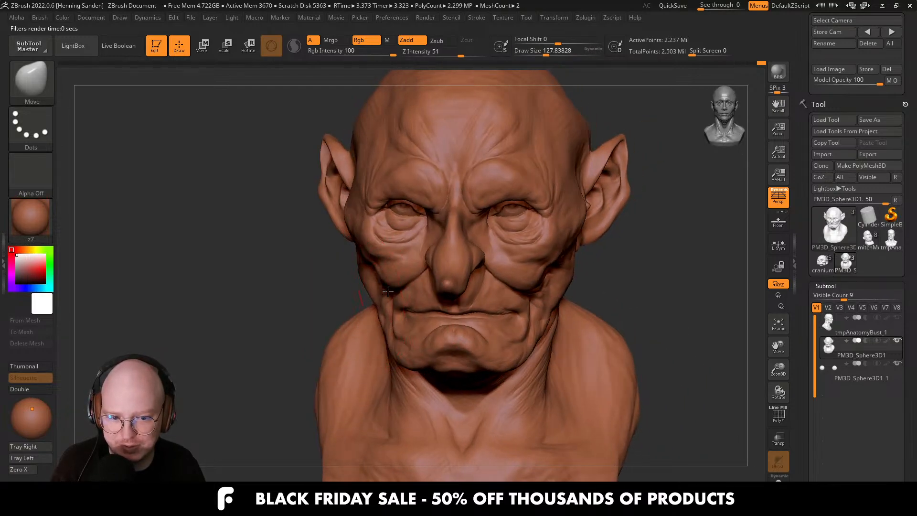
key([)
key(ctrl+z)
key(ctrl+z)
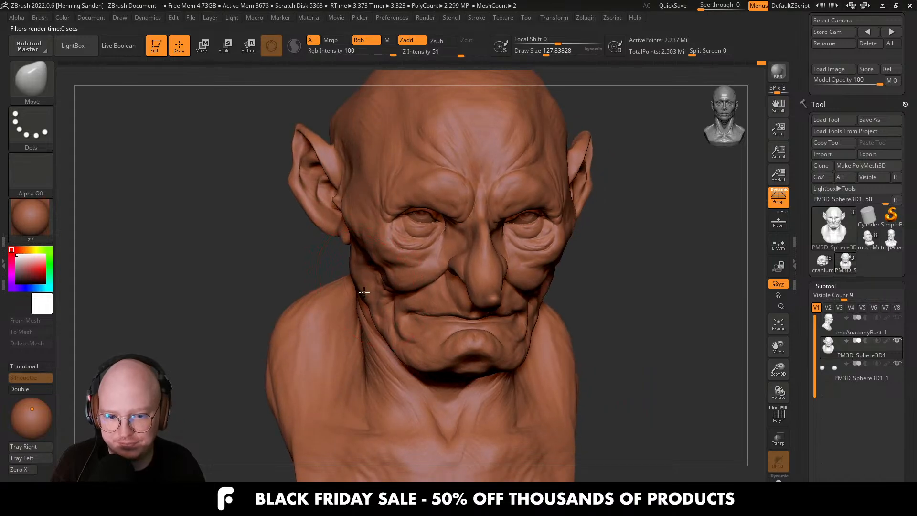
key(ctrl+z)
key([)
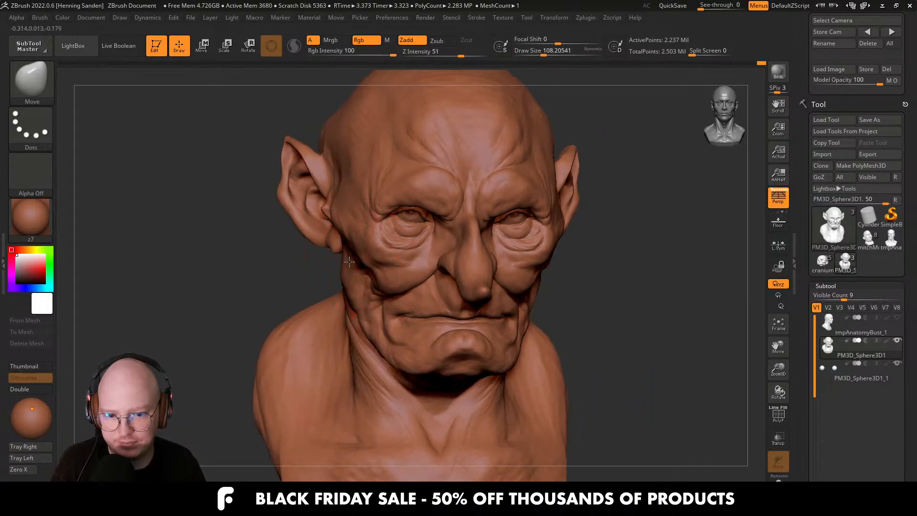
key(ctrl+z)
Try a broader reshaping of the cheek side with the Move brush at a draw size of about 217.
key(])
key(])
key(])
key(])
key(])
key(])
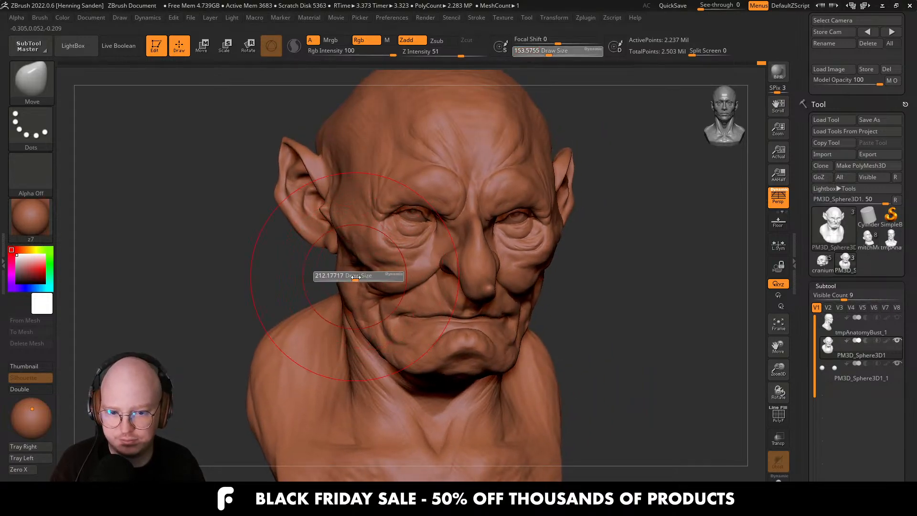
key(ctrl+z)
key(ctrl+z)
key(ctrl+z)
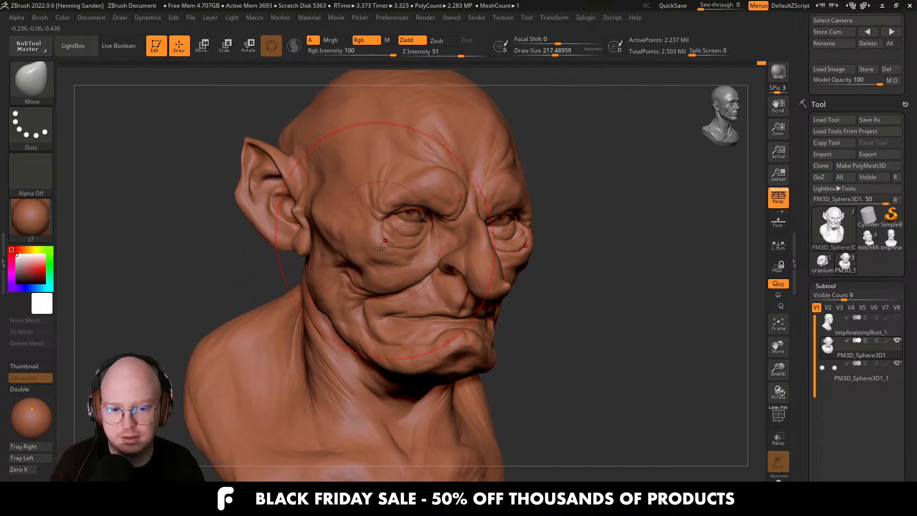
Switch to the browser and view the FlippedNormals Skin Kit and Introduction to Sculpting product pages.
key(alt+Tab)
key(alt+Tab)
key(alt+Tab)
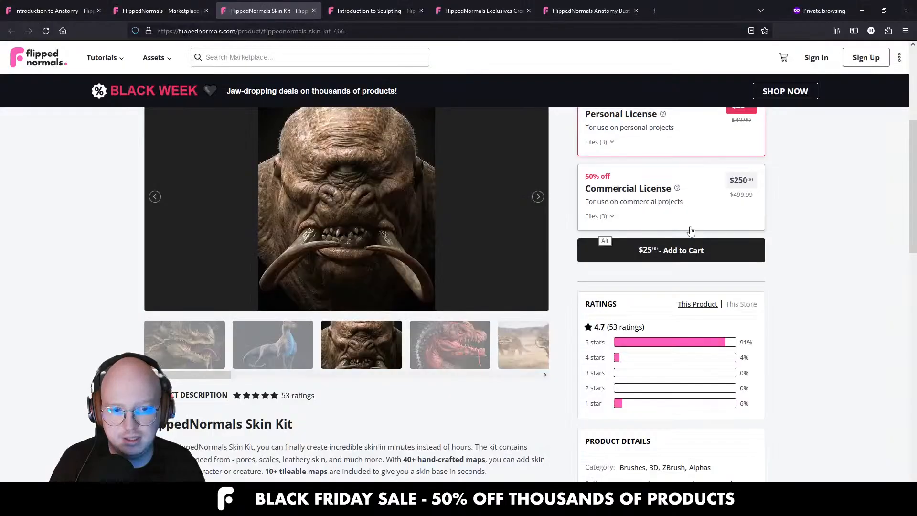
scroll(182, 225, up, 5)
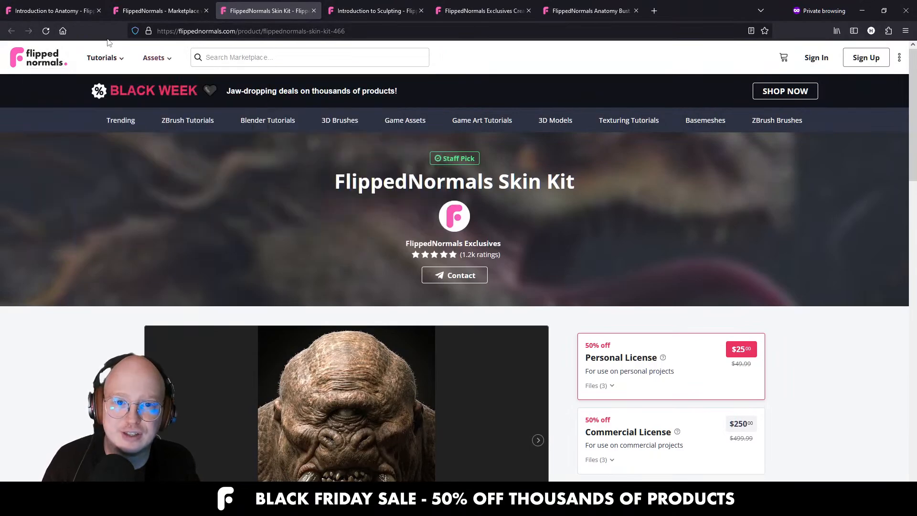
key(ctrl+Tab)
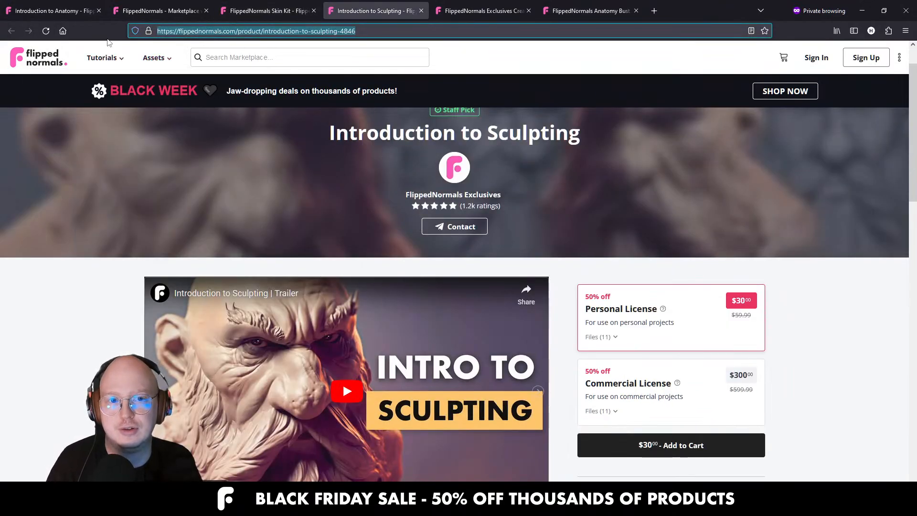
Look through the product listing on the FlippedNormals Exclusives creator page.
key(ctrl+Tab)
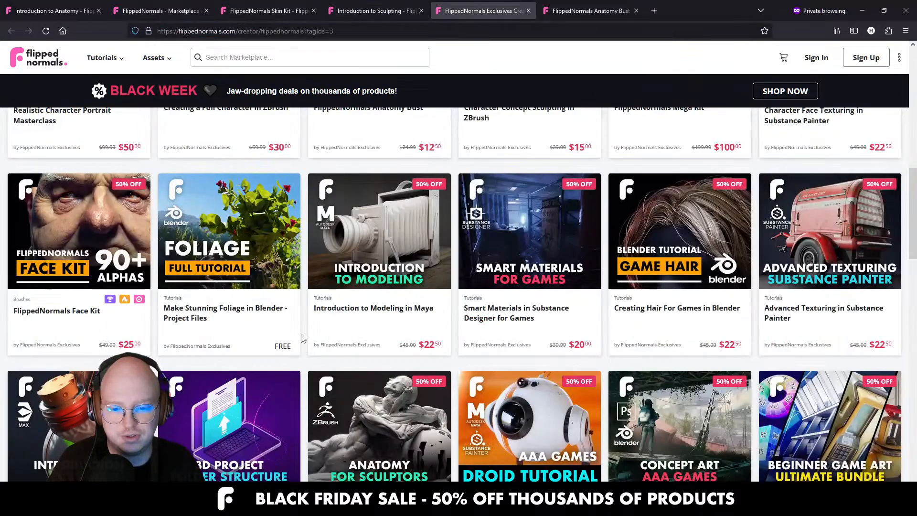
scroll(302, 339, up, 10)
scroll(296, 387, down, 3)
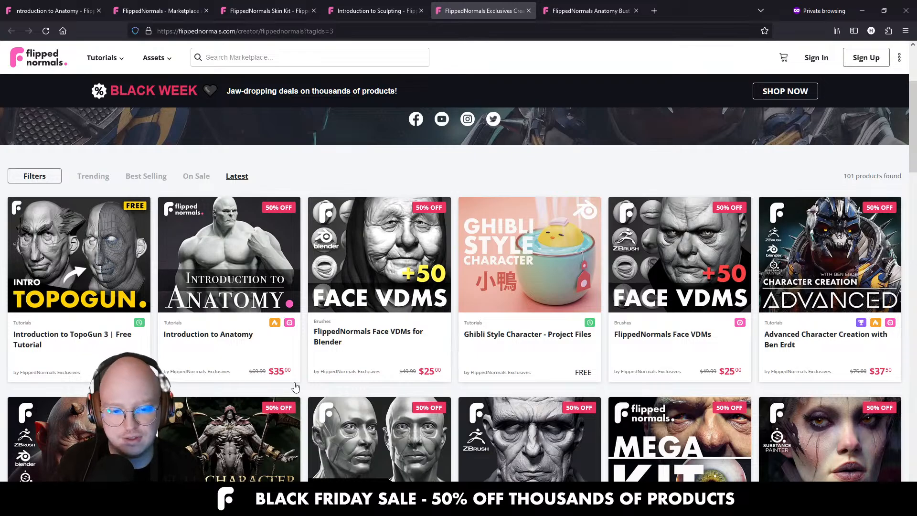
scroll(517, 166, up, 3)
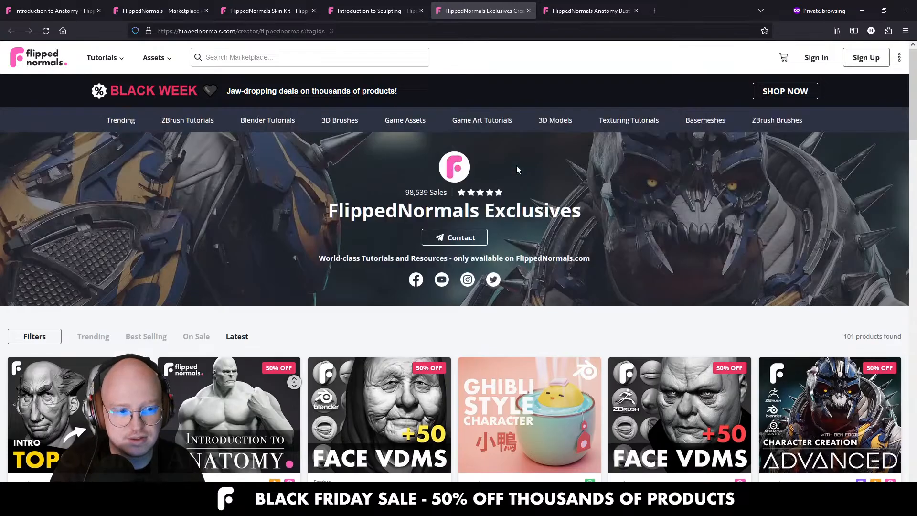
scroll(525, 229, down, 9)
scroll(603, 260, up, 1)
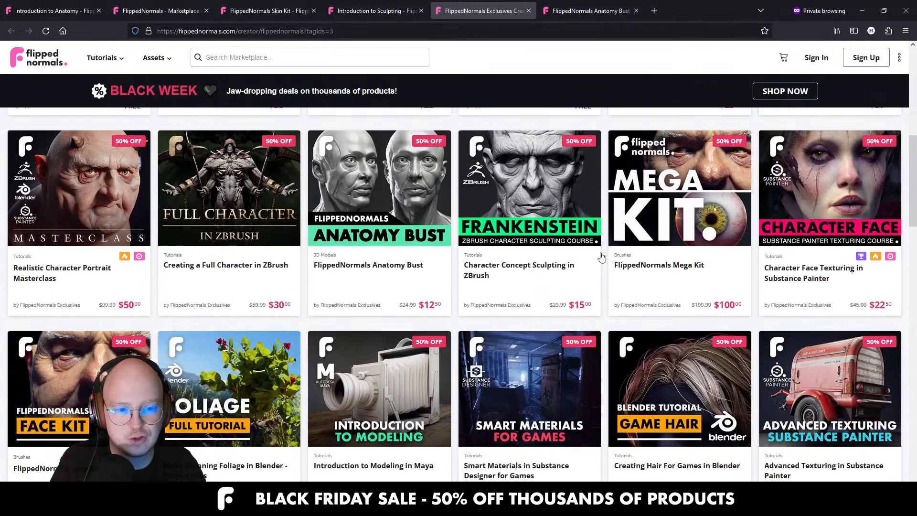
Open the Realistic Character Portrait Masterclass page in a new tab and select its web address.
middle_click(89, 170)
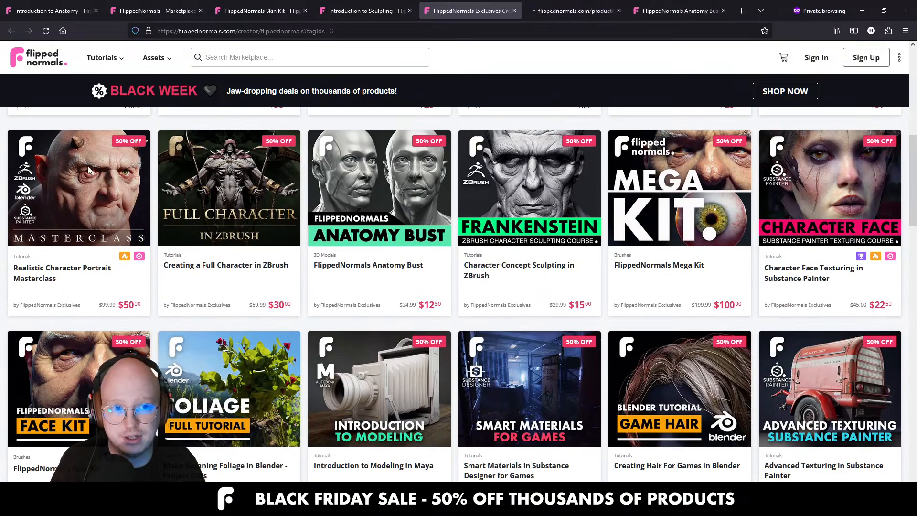
key(ctrl+Tab)
scroll(129, 239, down, 2)
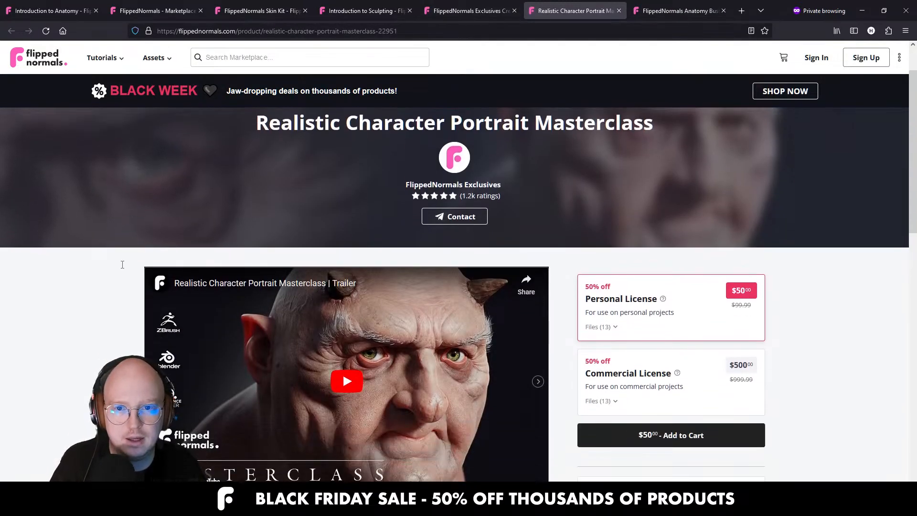
key(ctrl+l)
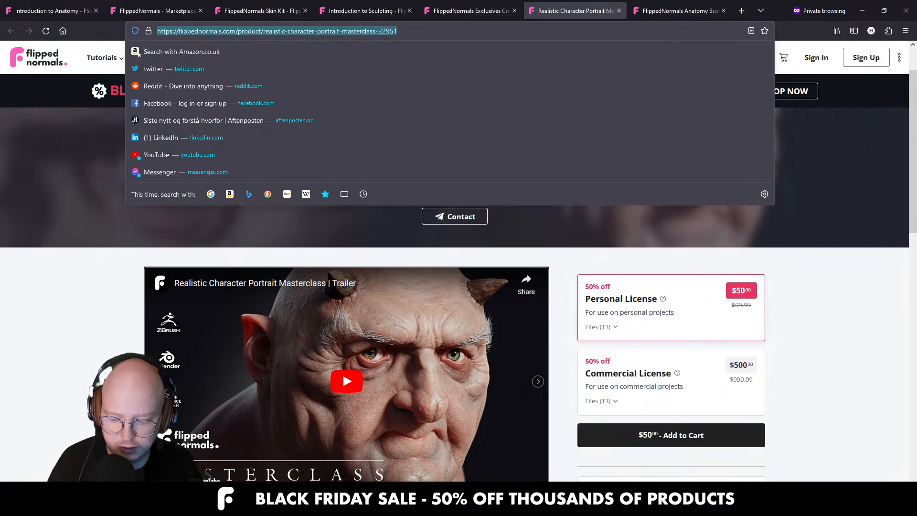
key(alt+Tab)
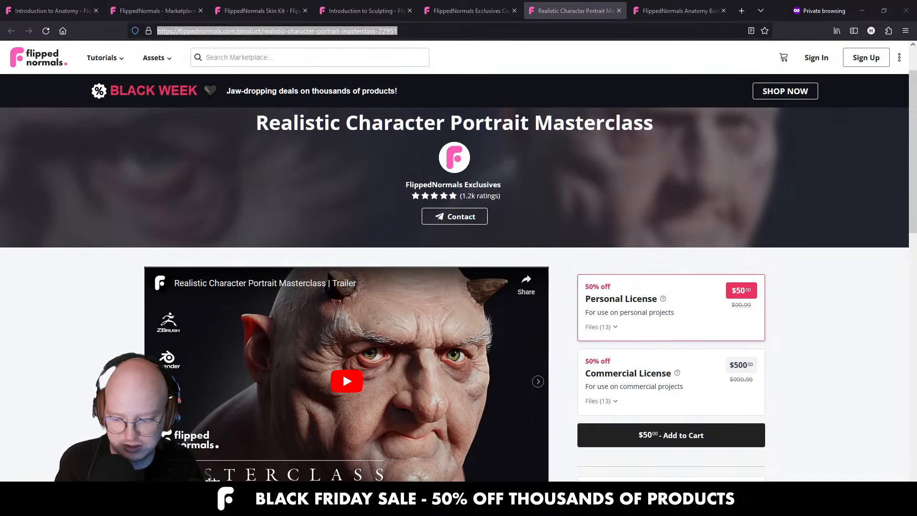
scroll(571, 291, down, 2)
scroll(406, 306, up, 1)
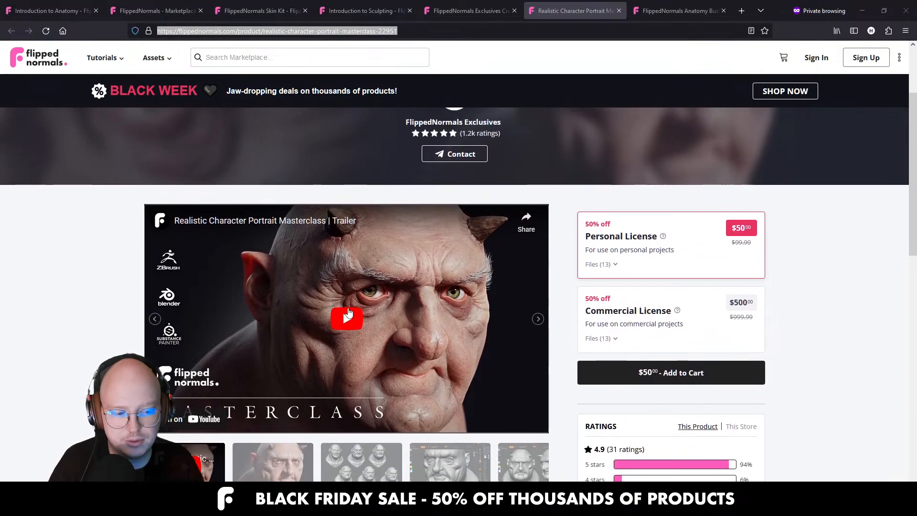
Enlarge the masterclass image gallery and examine the sculpting stages, UV layout, texturing, shading and portrait render images.
click(349, 309)
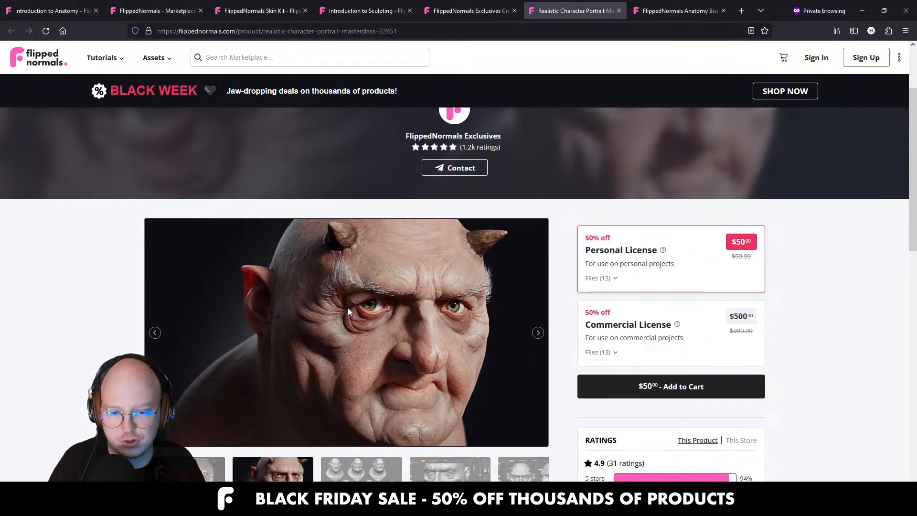
click(348, 308)
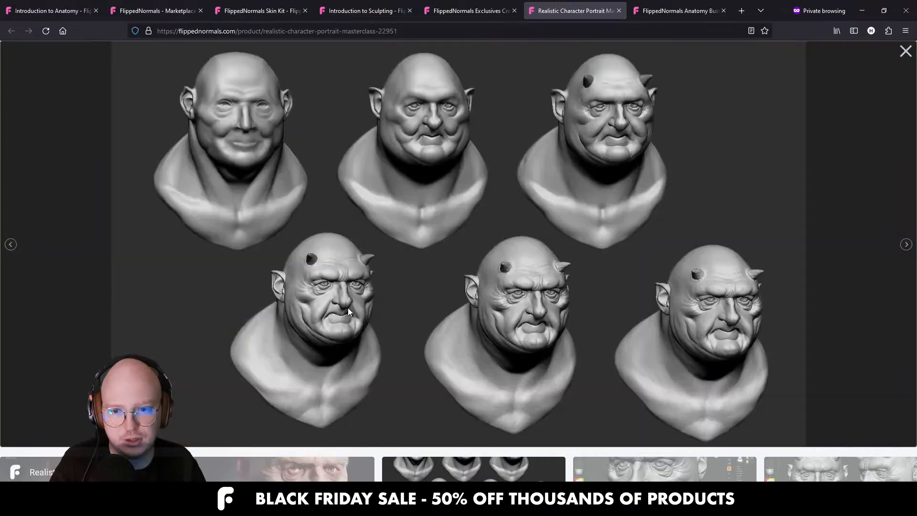
click(348, 308)
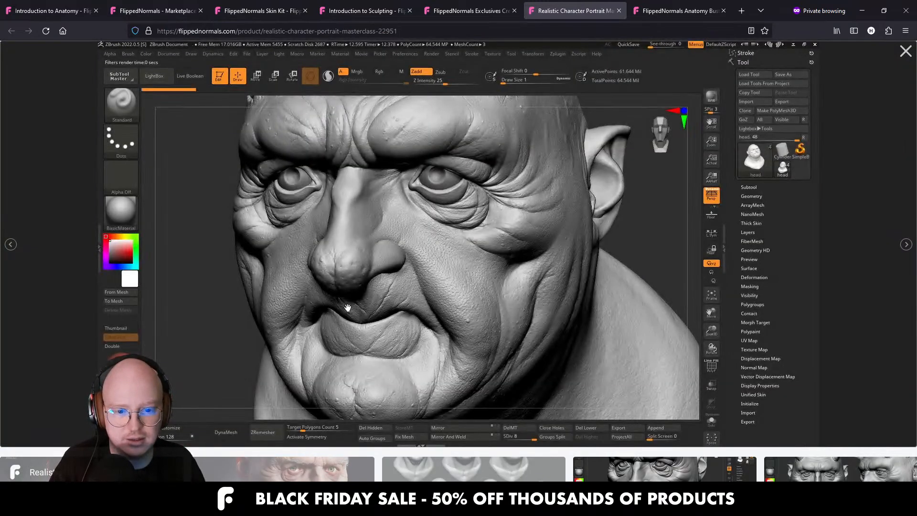
click(348, 308)
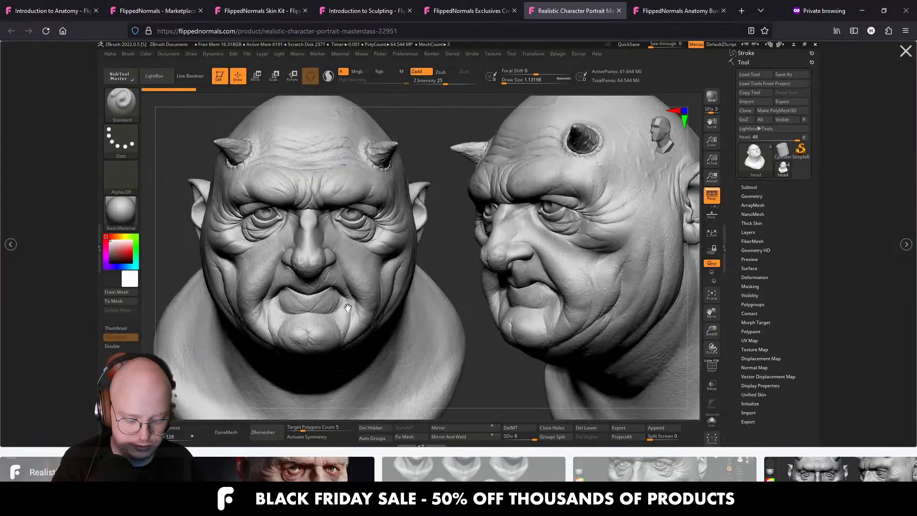
click(348, 308)
click(348, 307)
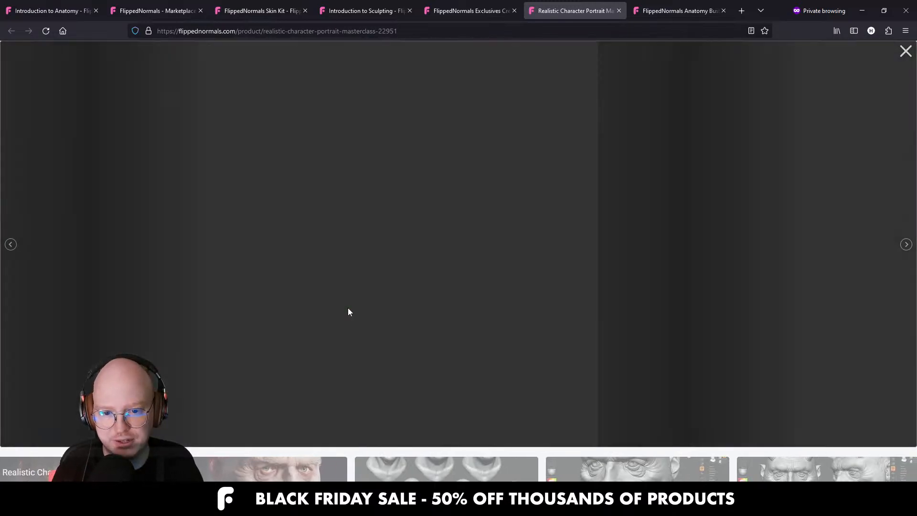
click(348, 307)
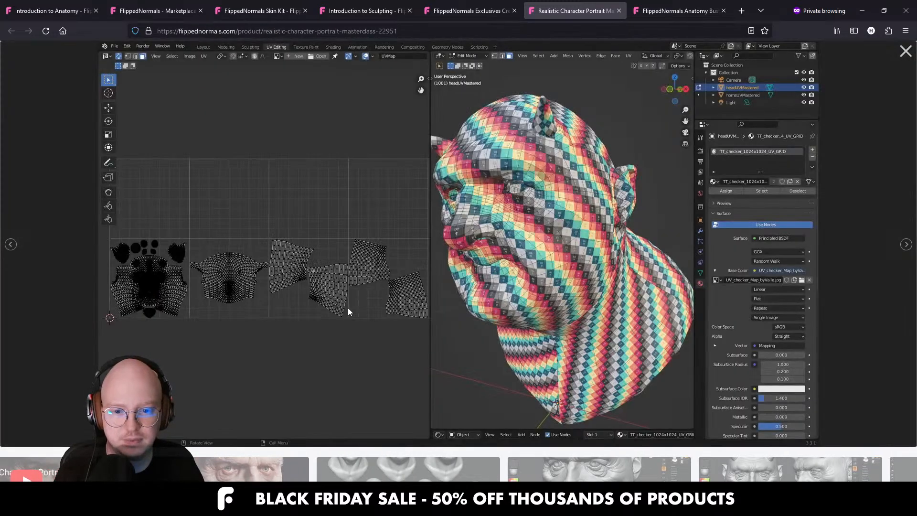
click(348, 308)
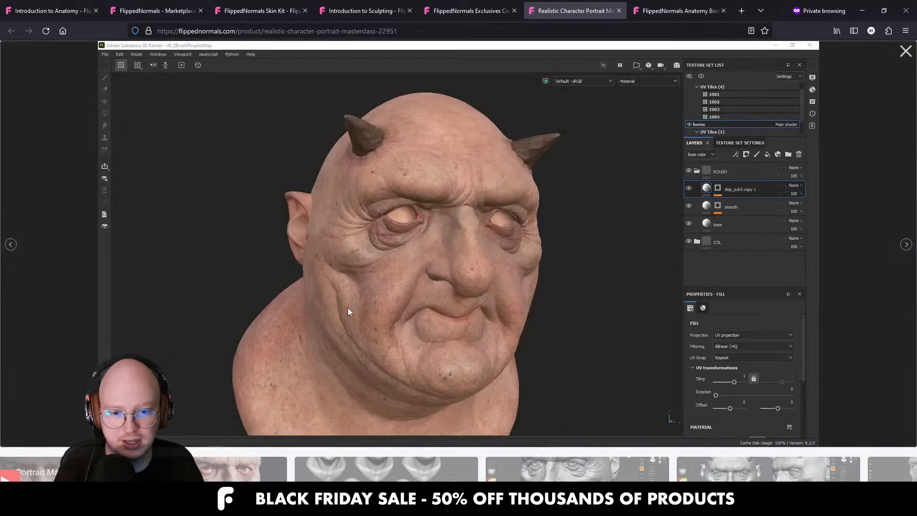
click(348, 308)
click(348, 310)
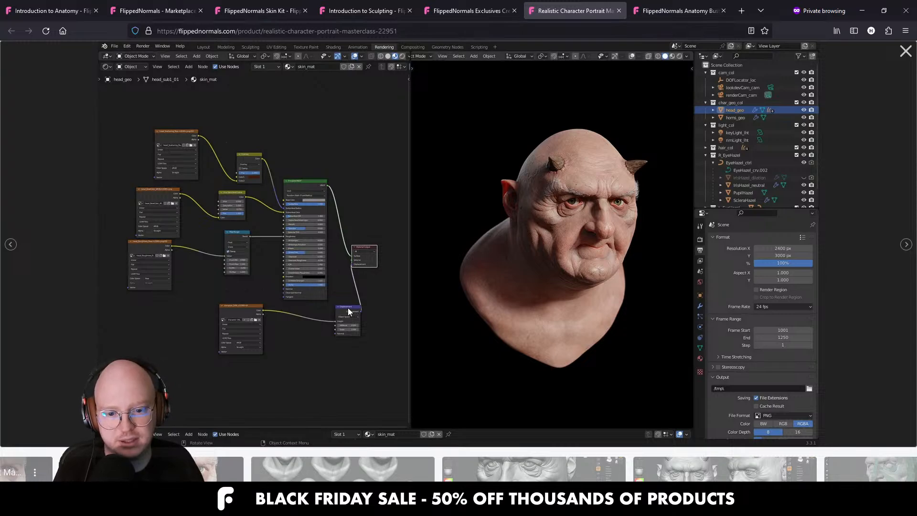
click(348, 310)
click(348, 311)
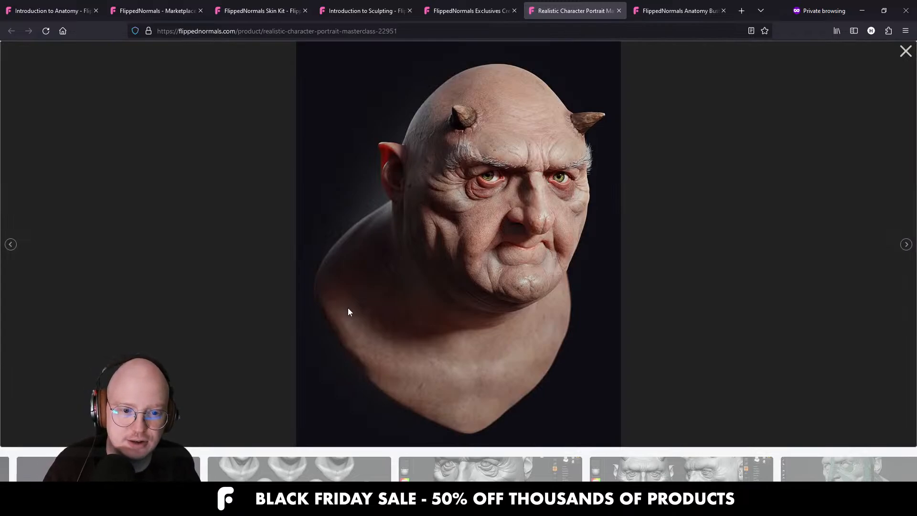
Close the enlarged masterclass image and switch back to the bust sculpt in ZBrush.
key(Escape)
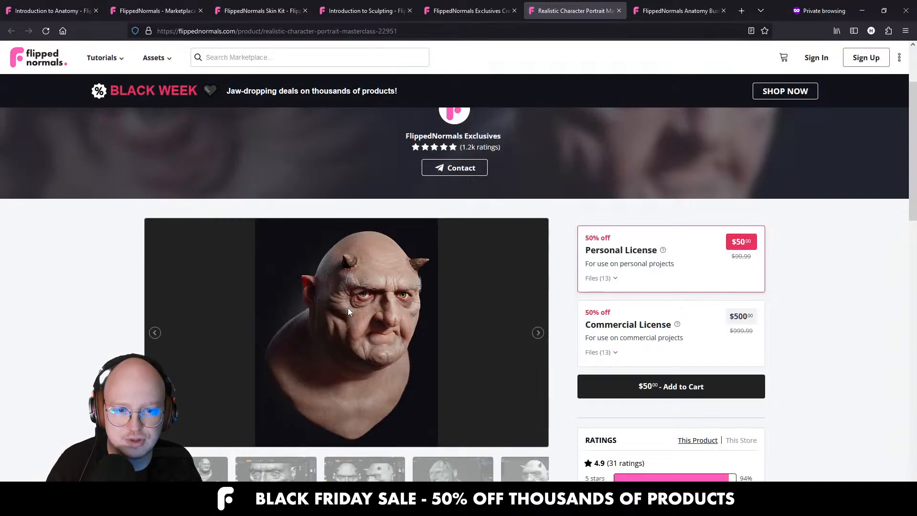
scroll(119, 225, up, 2)
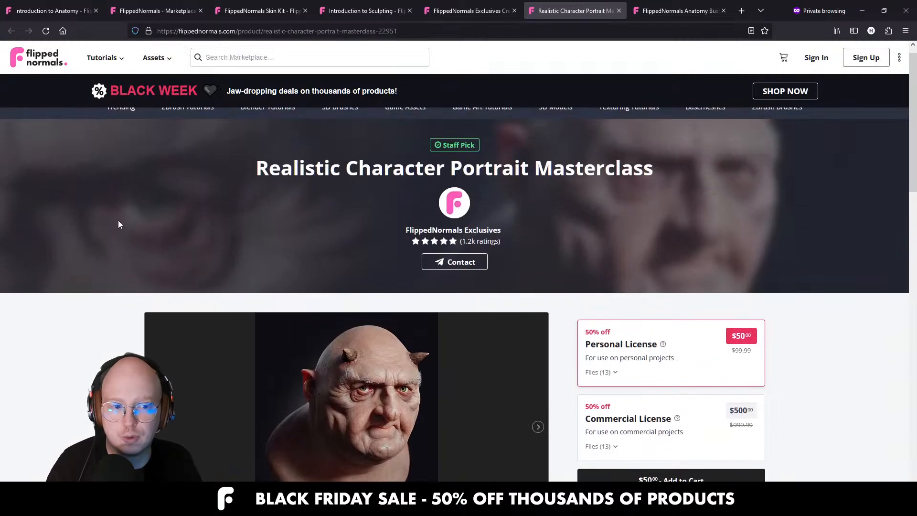
key(alt+Tab)
Render a BPR preview of the bust from the front.
drag(478, 225, 468, 271)
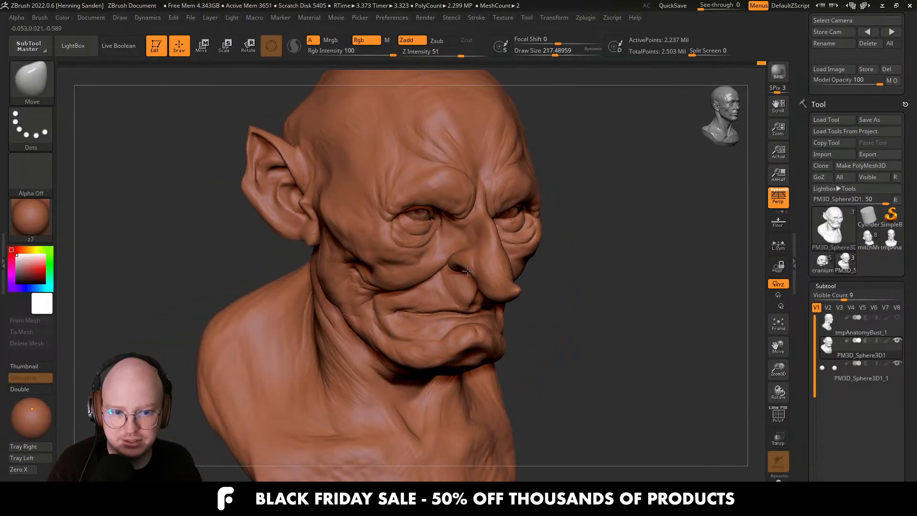
mouse_move(468, 271)
ctrl+right_down()
mouse_move(468, 239)
mouse_move(516, 249)
mouse_move(537, 295)
mouse_move(454, 301)
ctrl+right_up()
key(shift+r)
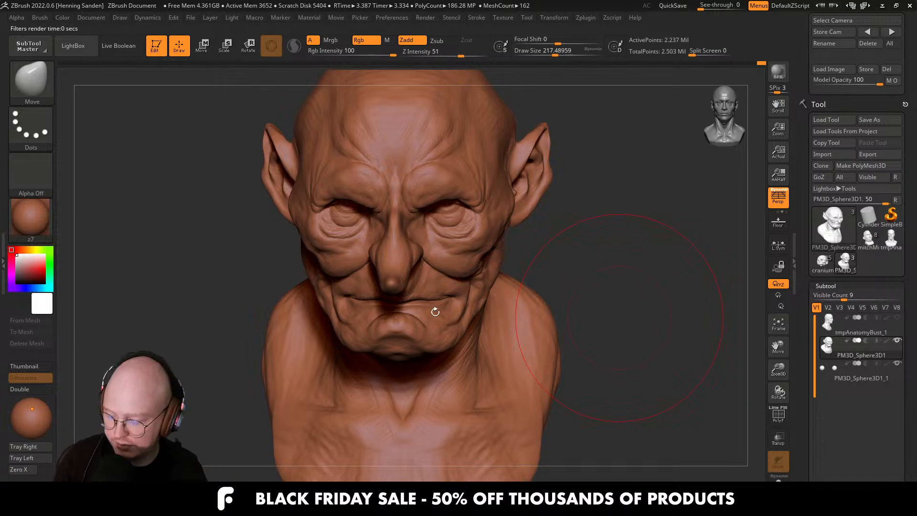
Lift the mouth corners slightly with the Move brush at a draw size of about 112.
alt+right_drag(459, 253, 449, 273)
key(s)
drag(438, 273, 419, 272)
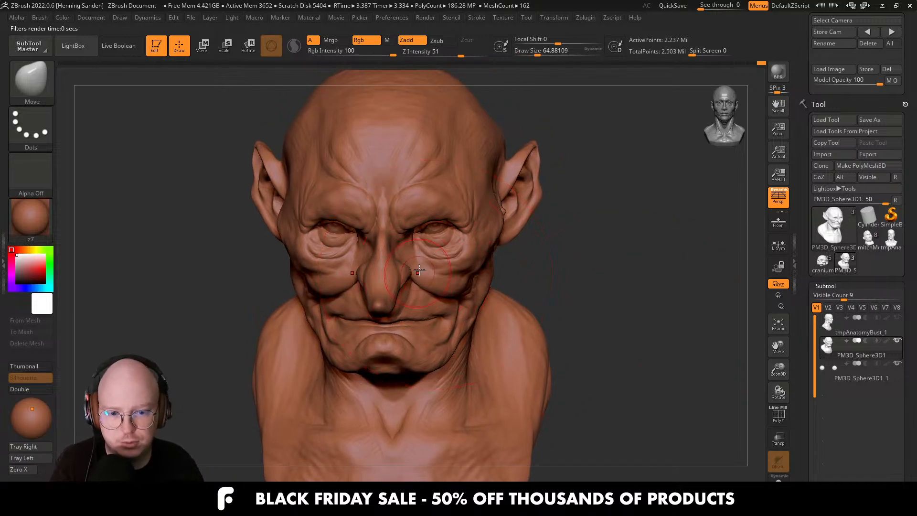
mouse_move(419, 270)
right_down()
mouse_move(453, 250)
mouse_move(483, 306)
mouse_move(503, 317)
mouse_move(482, 312)
mouse_move(501, 308)
mouse_move(448, 309)
right_up()
key(s)
drag(447, 310, 454, 310)
drag(452, 311, 455, 306)
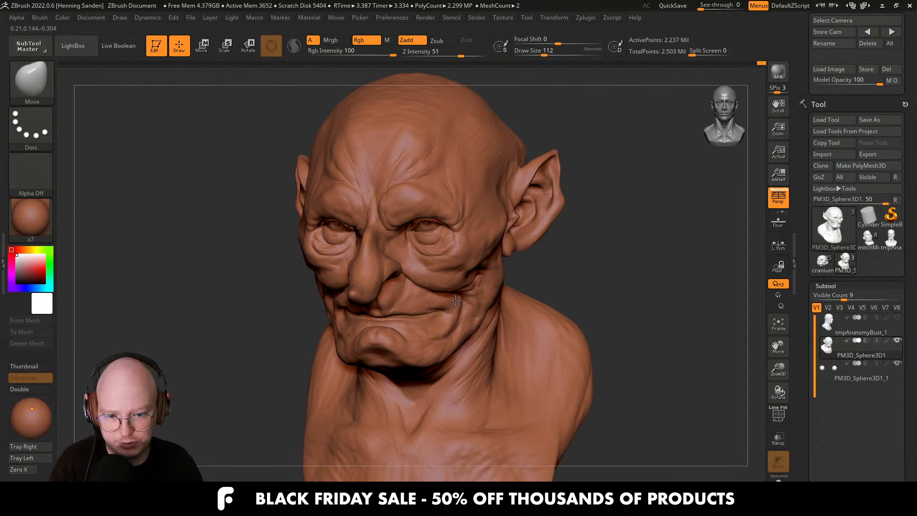
Pull the mouth corners and adjoining cheek creases further upward to give the face a smile.
right_drag(455, 300, 447, 303)
key(s)
drag(450, 303, 455, 303)
drag(452, 303, 455, 300)
right_drag(452, 301, 461, 302)
drag(462, 302, 464, 297)
right_drag(459, 286, 447, 273)
Raise the upper eyelids to open the eyes, using the Move brush at a draw size of about 83.
key(s)
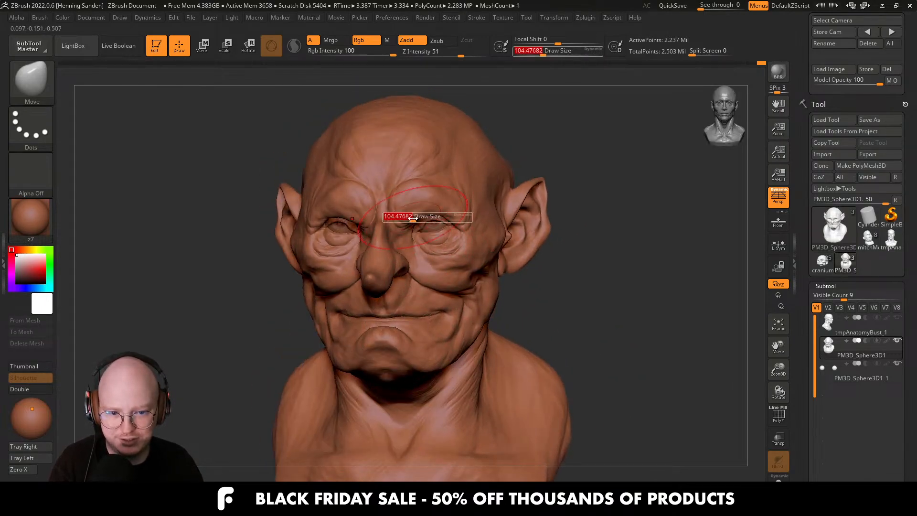
drag(414, 215, 409, 215)
right_drag(412, 216, 441, 230)
key(s)
drag(442, 231, 437, 213)
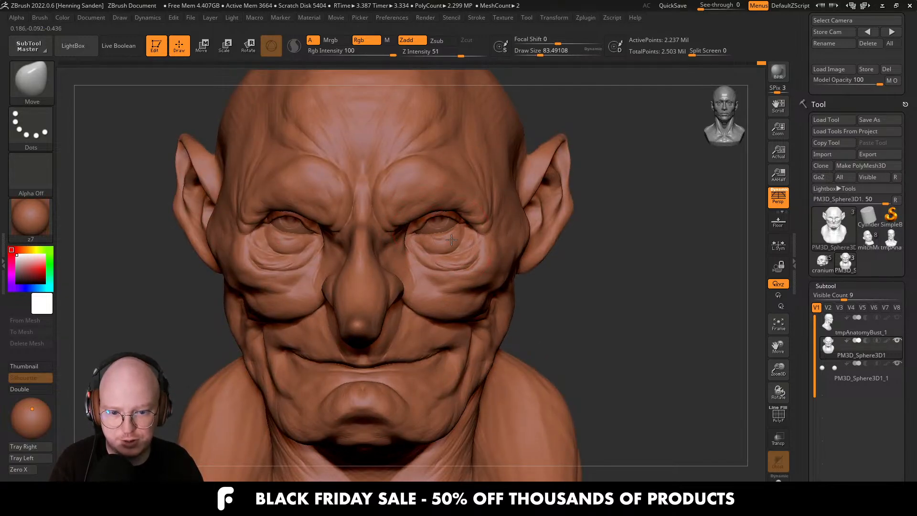
Try raising the inner brows and mouth corners with the Move brush at a draw size of about 136, and undo the changes.
mouse_move(451, 240)
ctrl+right_down()
mouse_move(438, 203)
mouse_move(426, 216)
ctrl+right_up()
key(s)
click(426, 216)
key(s)
drag(416, 222, 410, 197)
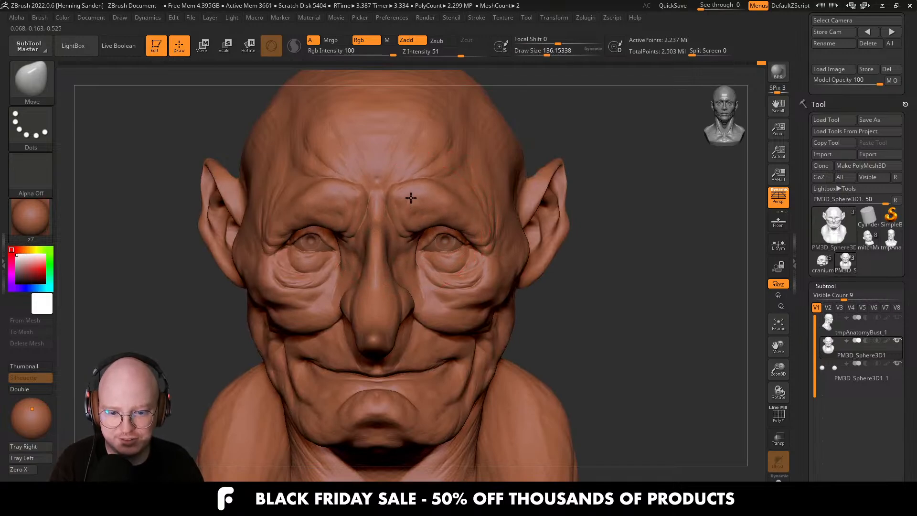
drag(455, 365, 466, 345)
mouse_move(473, 354)
right_down()
mouse_move(468, 345)
mouse_move(500, 305)
right_up()
key(ctrl+z)
key(ctrl+z)
key(ctrl+z)
Refine the eyelid shapes around the inner and outer eye corners with a small Move brush of about 35.
mouse_move(440, 210)
ctrl+right_down()
mouse_move(454, 227)
mouse_move(445, 252)
mouse_move(449, 245)
ctrl+right_up()
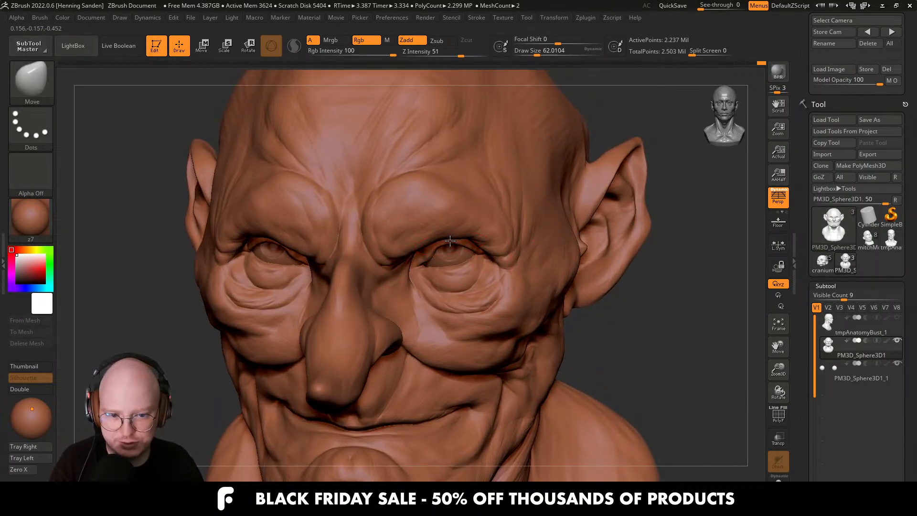
key(s)
drag(435, 290, 429, 289)
right_drag(425, 282, 432, 269)
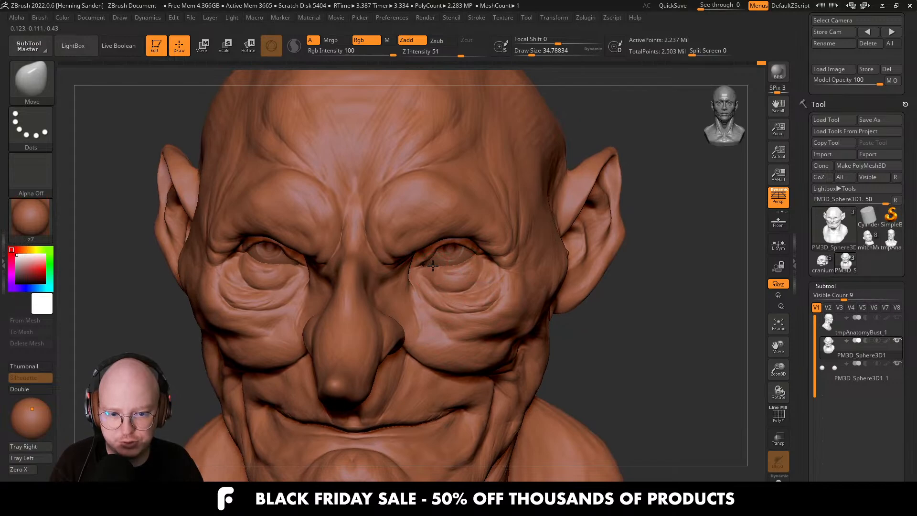
key(s)
drag(471, 259, 476, 259)
right_drag(476, 262, 492, 274)
Push the smile corners and lower cheek folds upward with the Move brush enlarged to about 128 to 145.
key(s)
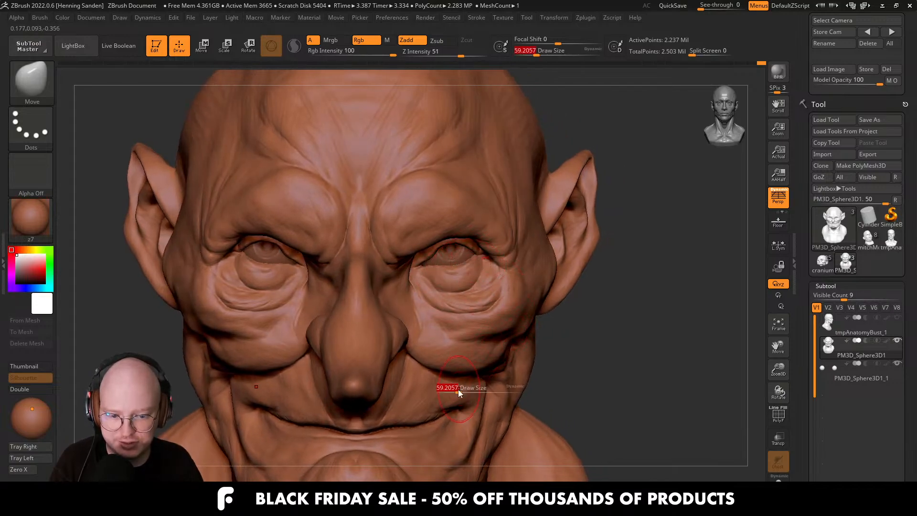
drag(458, 392, 464, 393)
drag(454, 413, 460, 409)
right_drag(462, 409, 447, 413)
key(s)
drag(475, 411, 481, 411)
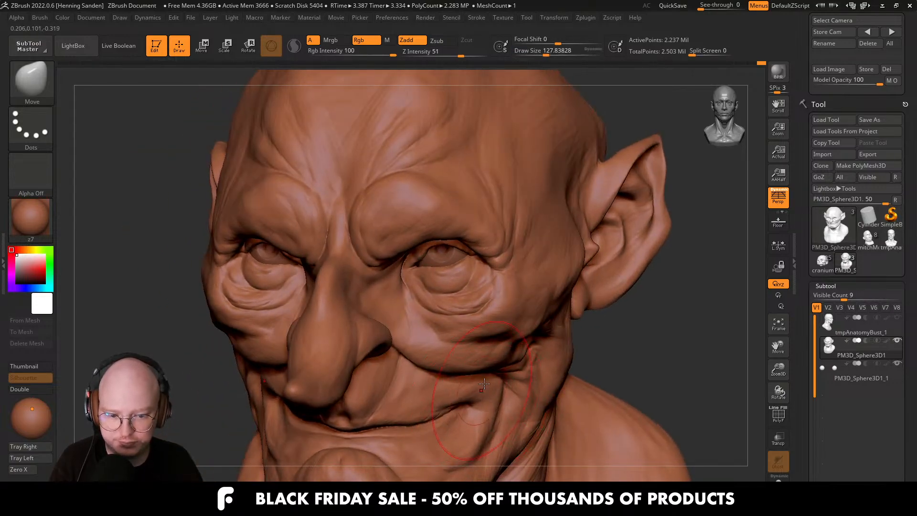
right_drag(485, 384, 494, 371)
drag(495, 371, 498, 367)
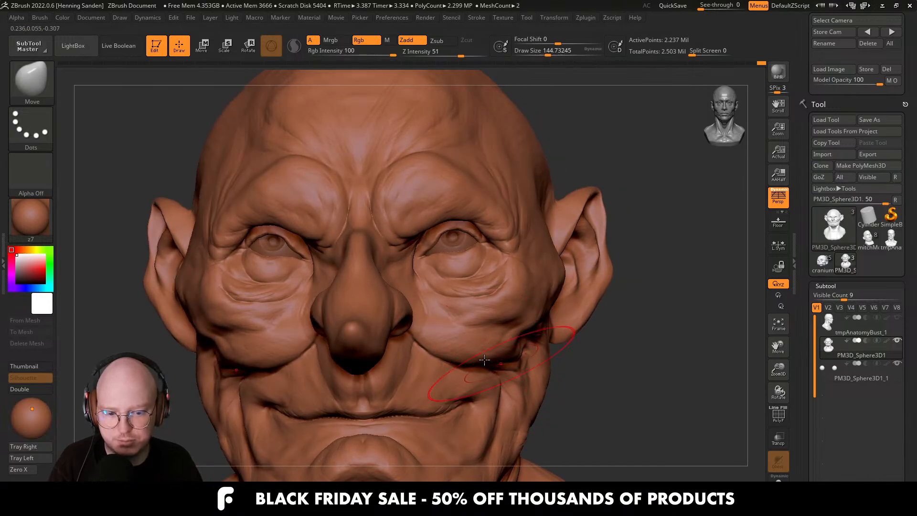
Adjust the lip line near the mouth corner from the side with the Move brush at a draw size of about 60.
mouse_move(485, 360)
right_down()
mouse_move(492, 336)
mouse_move(523, 341)
right_up()
drag(396, 399, 393, 398)
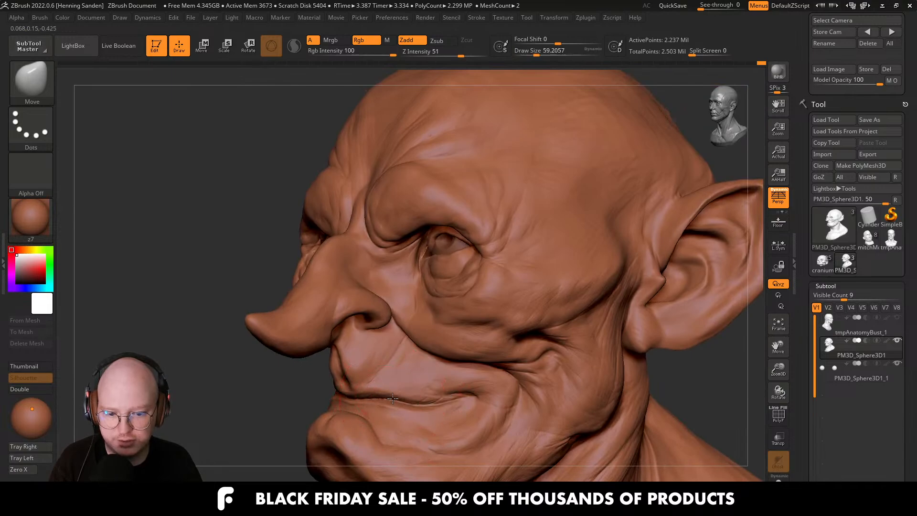
mouse_move(393, 398)
right_down()
mouse_move(474, 386)
mouse_move(459, 383)
mouse_move(494, 390)
right_up()
key(s)
click(473, 385)
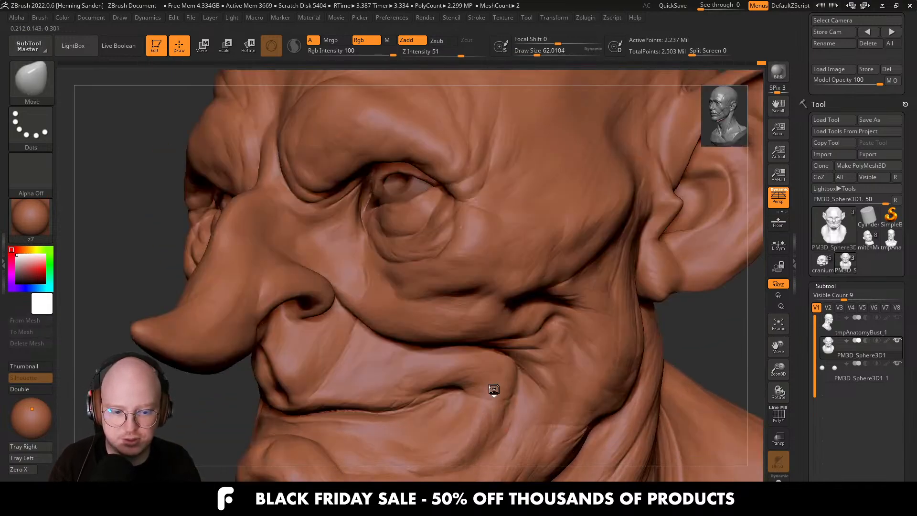
Switch to the ClayBuildup_hs brush and build up the skin fold around the mouth corner.
key(b)
key(b)
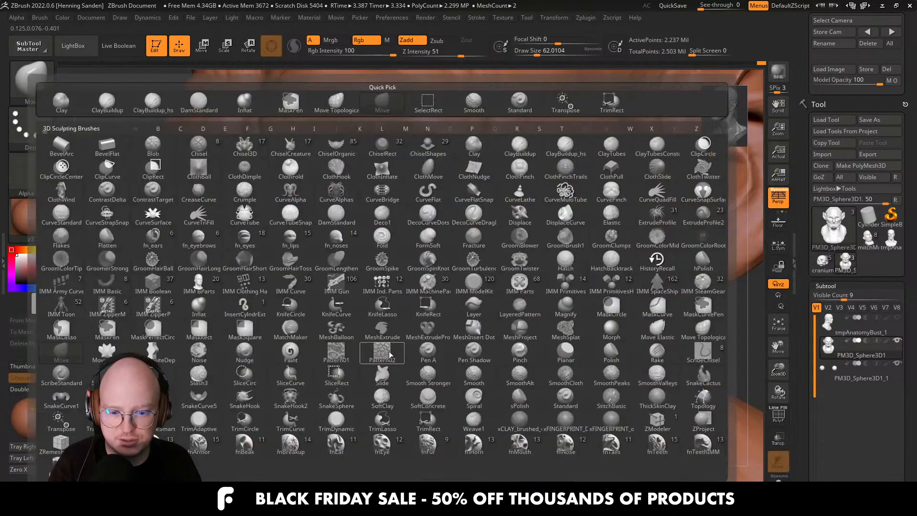
key(c)
key(b)
key(s)
click(469, 381)
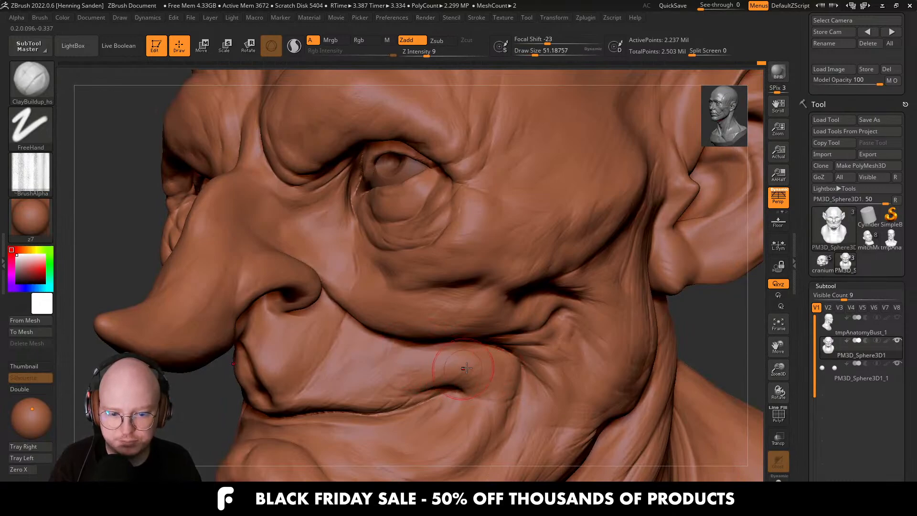
key(s)
click(475, 366)
mouse_move(467, 368)
right_down()
mouse_move(484, 364)
mouse_move(459, 390)
mouse_move(526, 344)
mouse_move(416, 339)
mouse_move(452, 317)
right_up()
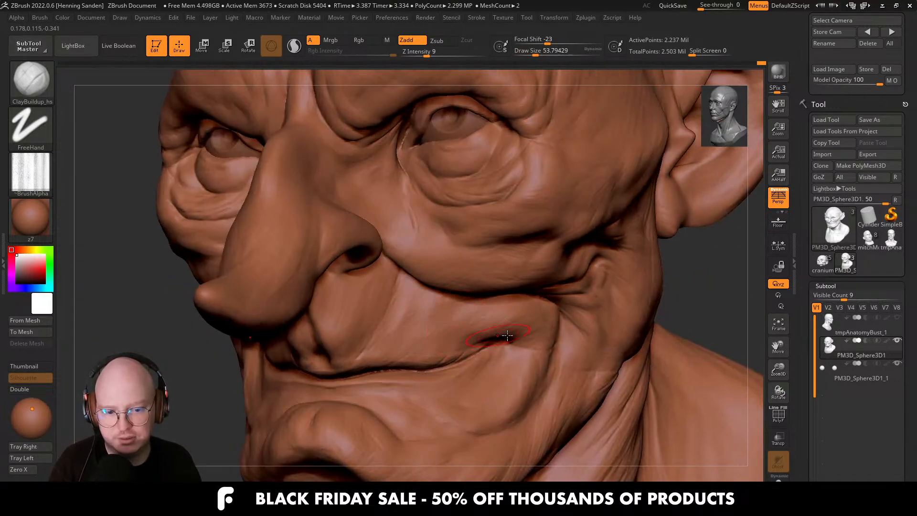
Return to the Move brush and reshape the cheek fold beside the mouth corner.
mouse_move(508, 338)
ctrl+right_down()
mouse_move(509, 302)
mouse_move(519, 301)
mouse_move(497, 313)
mouse_move(518, 344)
ctrl+right_up()
key(b)
key(m)
key(v)
key(s)
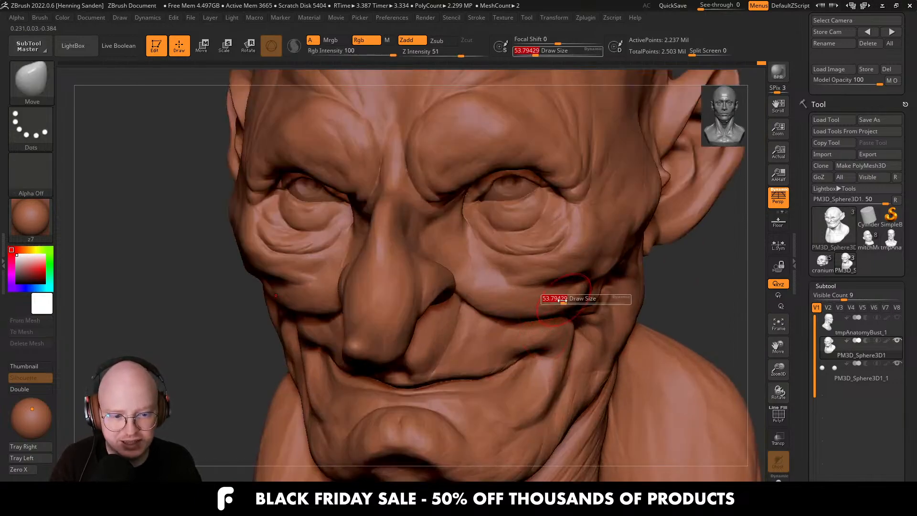
drag(561, 300, 564, 300)
right_drag(600, 308, 571, 321)
mouse_move(573, 323)
mouse_down()
mouse_move(572, 354)
mouse_move(559, 358)
mouse_up()
Adjust the lower cheek and chin area with the Move brush at about 83 and render a BPR preview.
key(s)
right_drag(538, 357, 563, 359)
key(s)
mouse_move(564, 361)
mouse_down()
mouse_move(533, 401)
mouse_move(514, 407)
mouse_up()
mouse_move(508, 415)
alt+right_down()
mouse_move(470, 359)
mouse_move(465, 305)
mouse_move(486, 349)
mouse_move(490, 323)
mouse_move(528, 313)
alt+right_up()
key(shift)
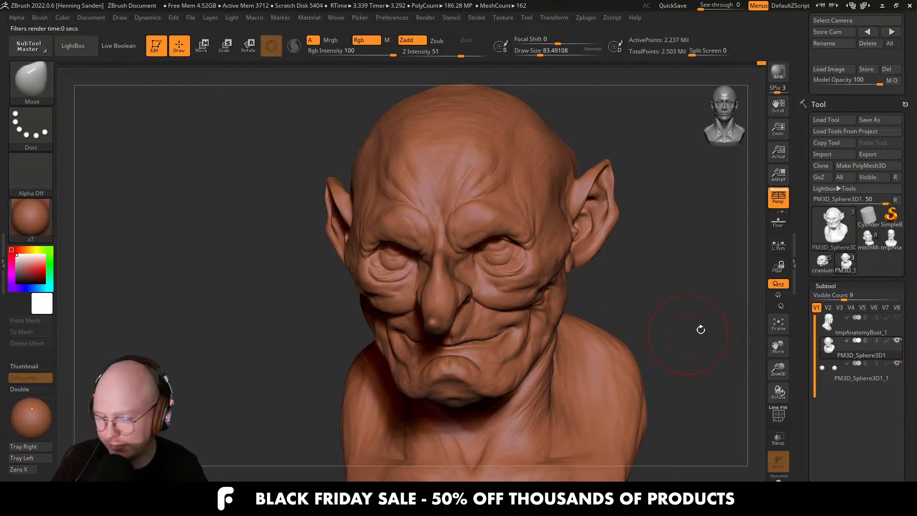
Sketch two small yellow fangs over the mouth as a temporary screen annotation.
key(ctrl+shift+3)
key(ctrl+shift+6)
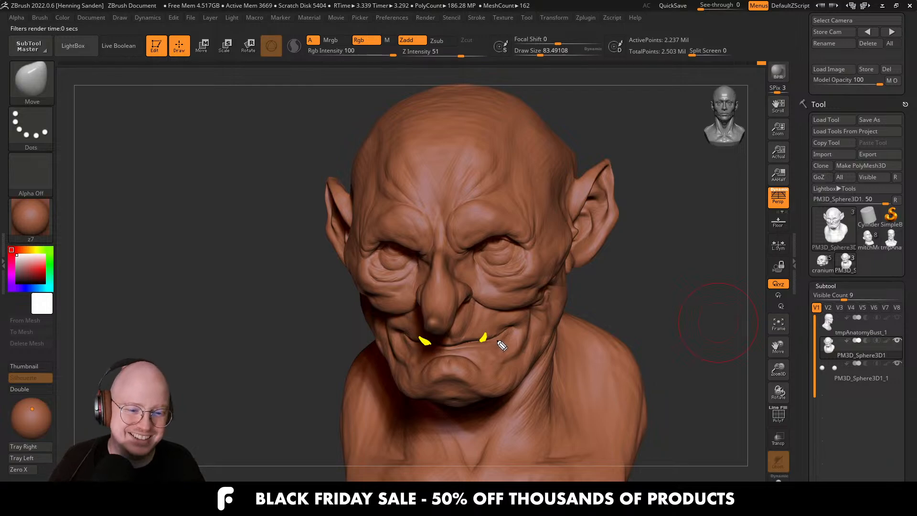
mouse_move(503, 344)
right_down()
mouse_move(495, 344)
mouse_move(465, 283)
mouse_move(696, 374)
right_up()
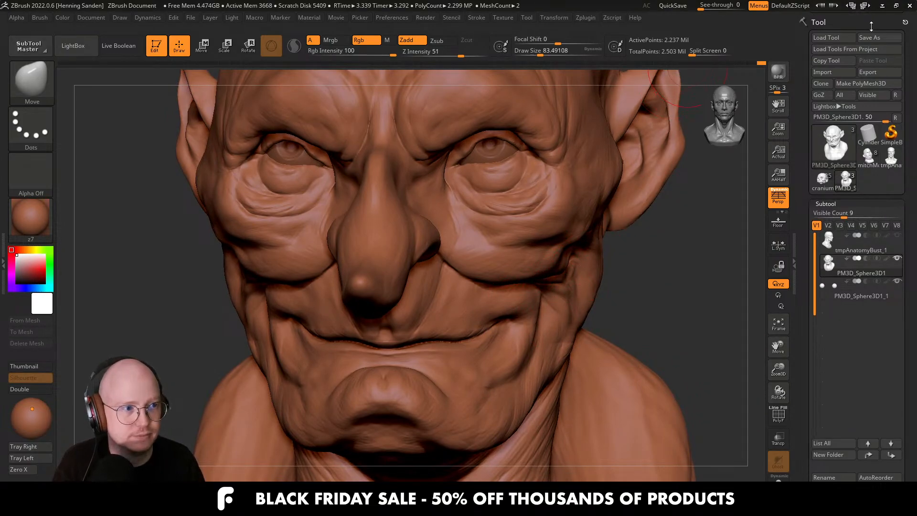
Save the sculpt project to disk.
key(ctrl+s)
key(Return)
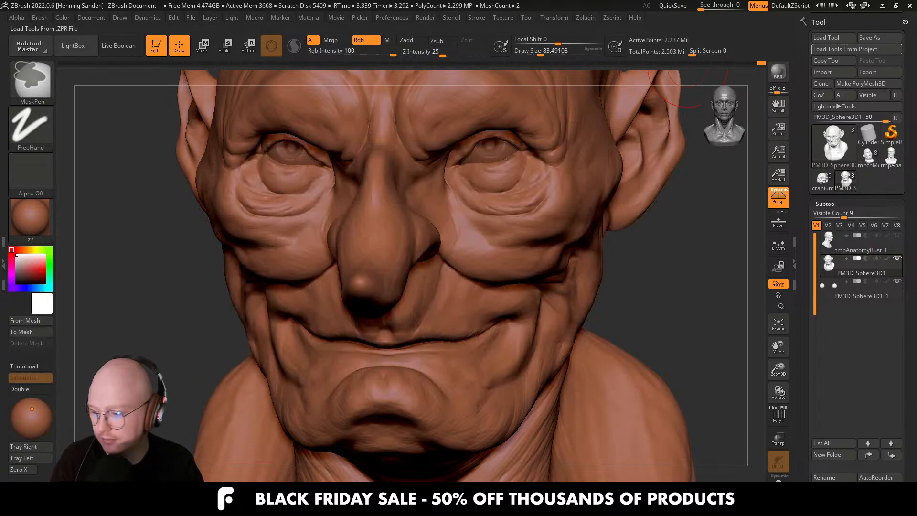
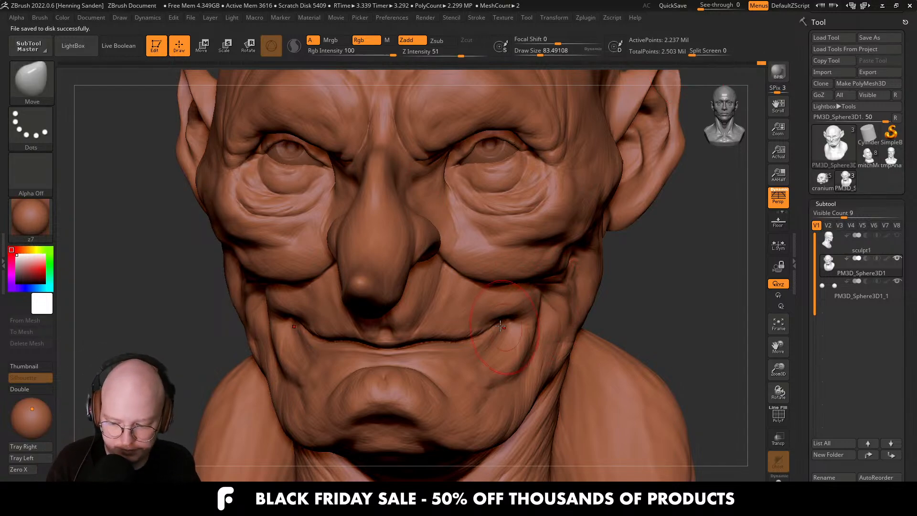
Append a Sphere3D as a new subtool to the bust.
right_drag(500, 326, 805, 376)
scroll(805, 392, down, 5)
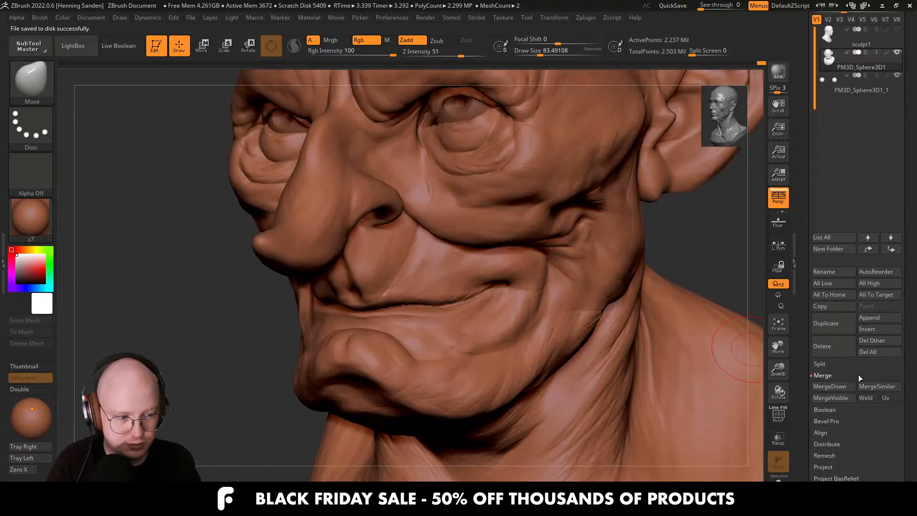
click(870, 314)
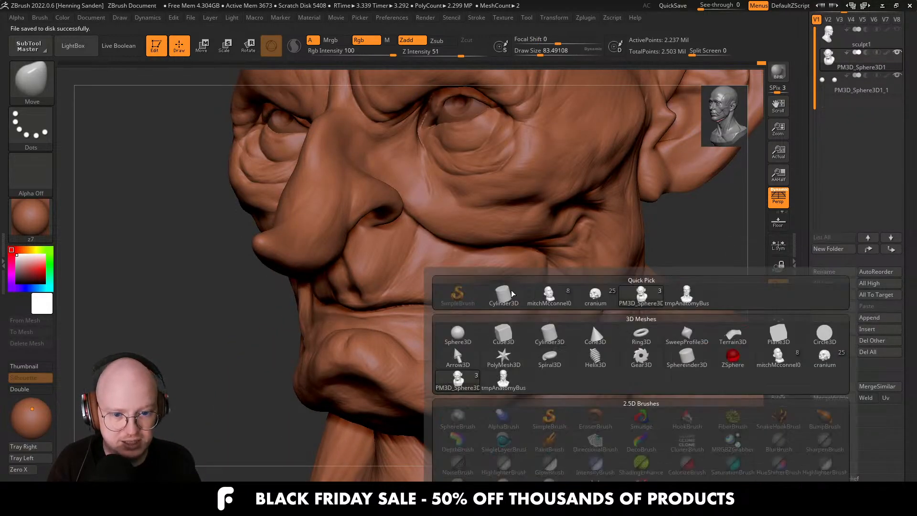
click(458, 335)
right_drag(458, 335, 410, 229)
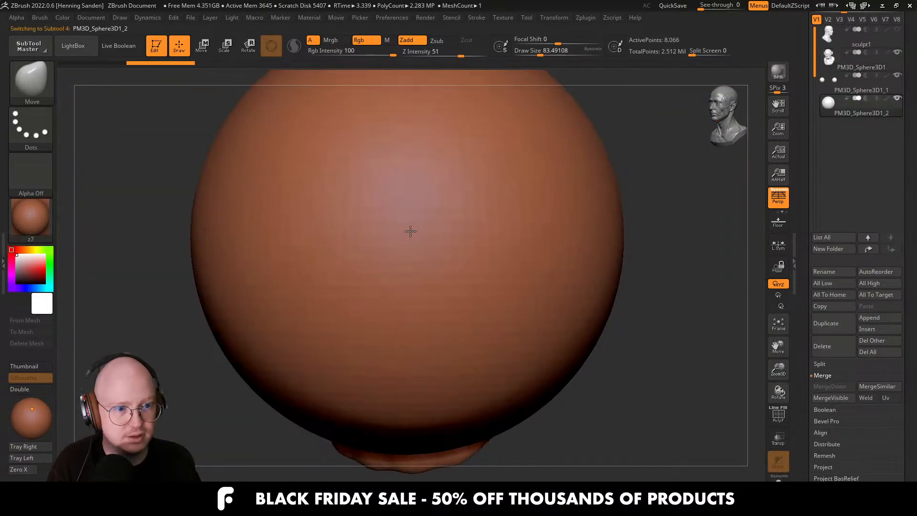
Scale the new sphere down to a small ball and position it at the front of the mouth.
key(e)
drag(410, 247, 241, 191)
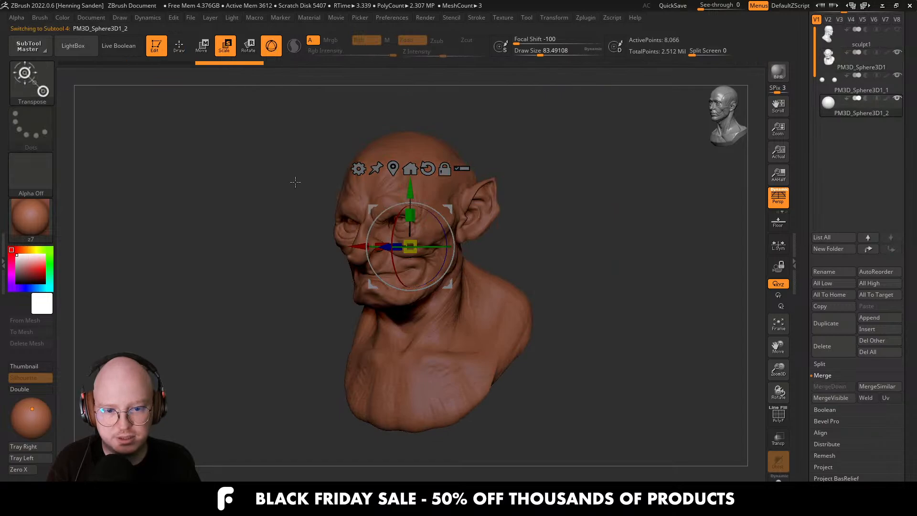
right_drag(295, 182, 445, 202)
drag(445, 202, 378, 228)
alt+right_drag(379, 228, 379, 205)
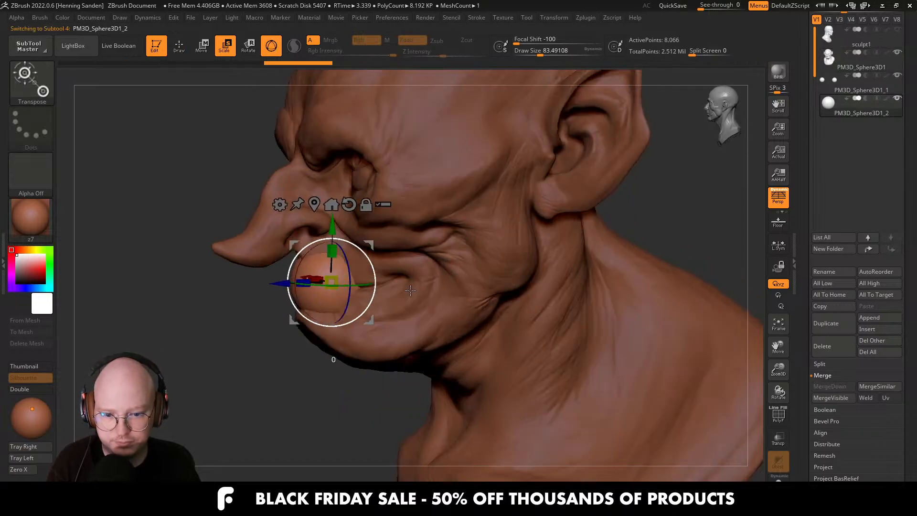
Load the teeth insert-mesh set and replace the sphere with the Canine tooth mesh.
key(b)
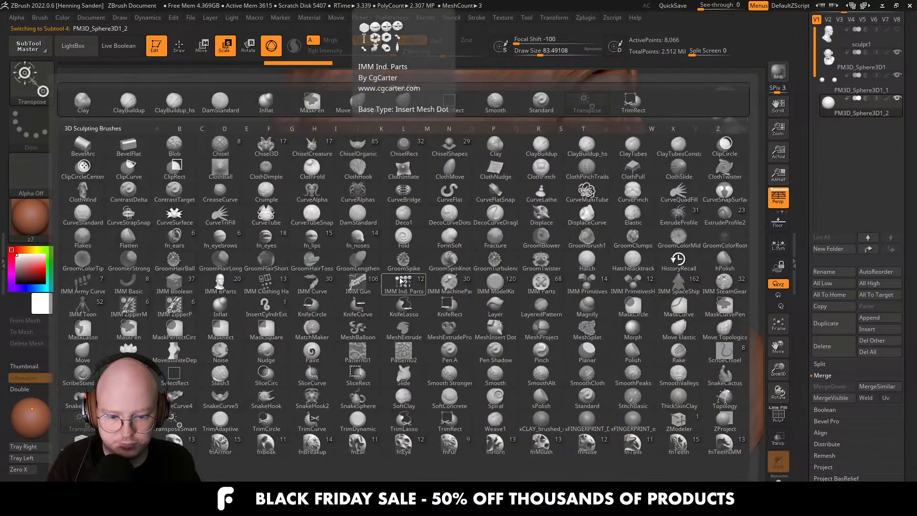
key(Escape)
key(b)
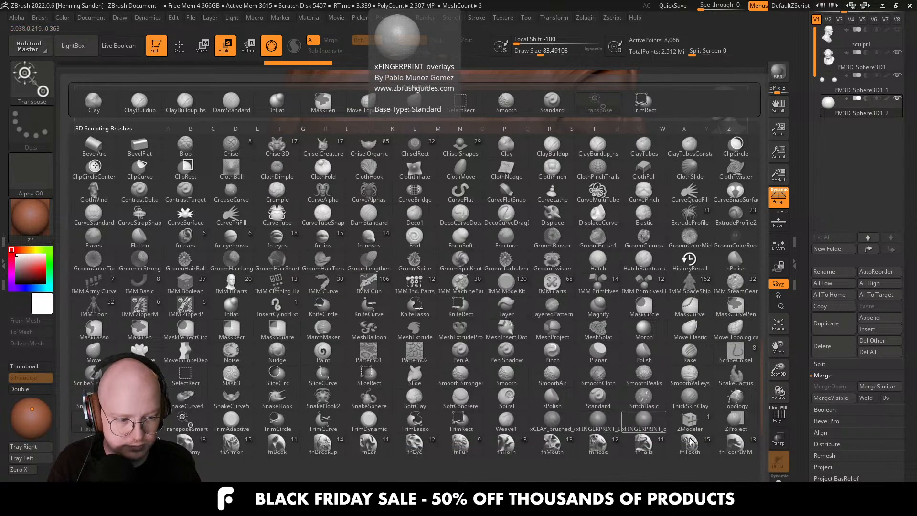
key(Escape)
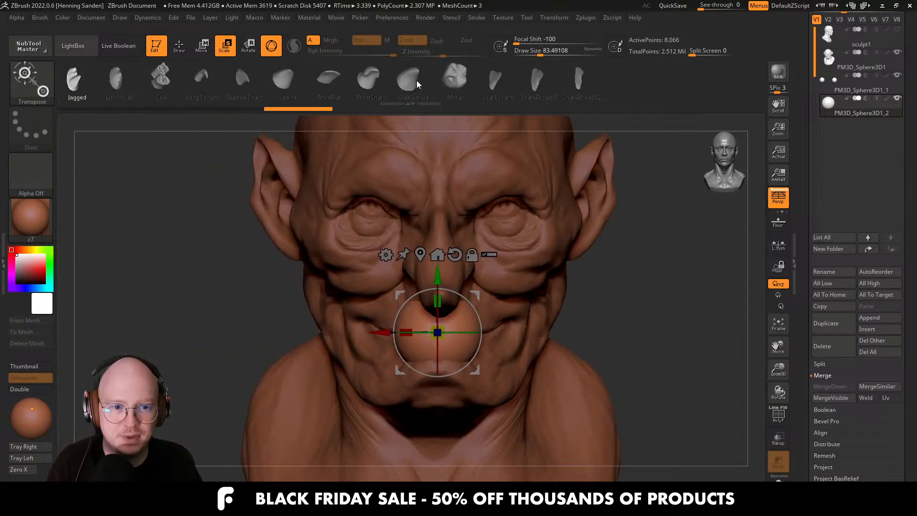
click(417, 79)
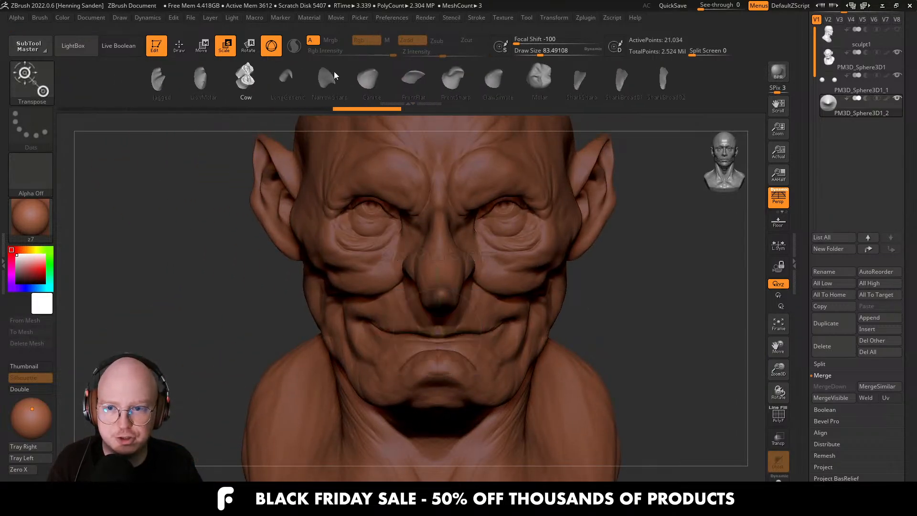
click(320, 77)
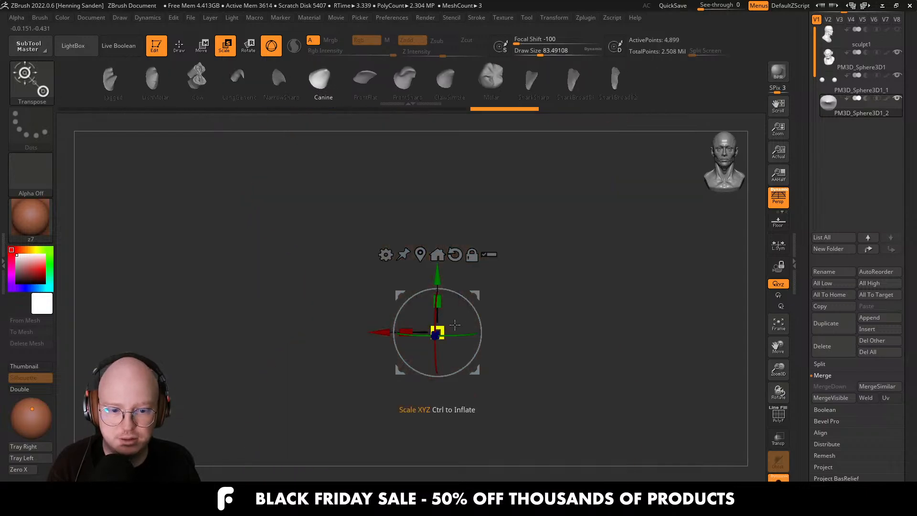
Enlarge the tiny canine tooth mesh uniformly, checking it in isolation against the mouth.
key(f)
key(f)
key(q)
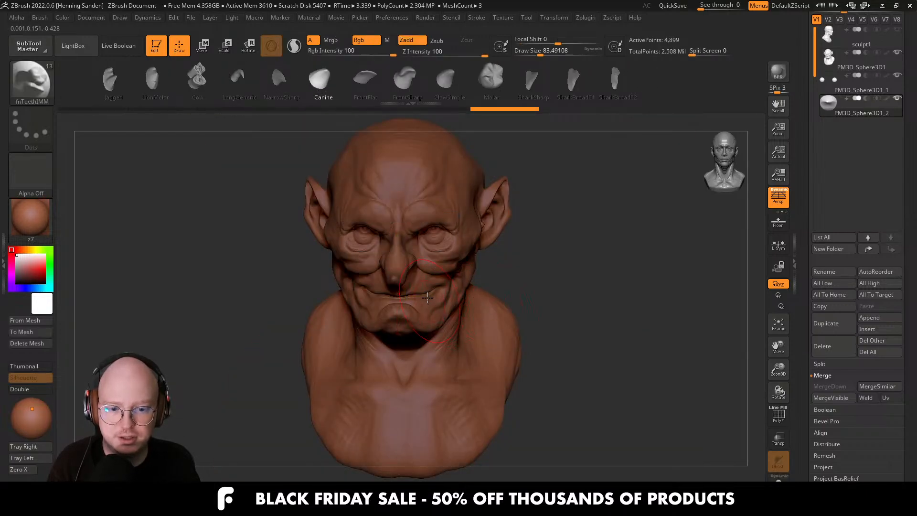
key(f)
ctrl+right_drag(436, 300, 273, 186)
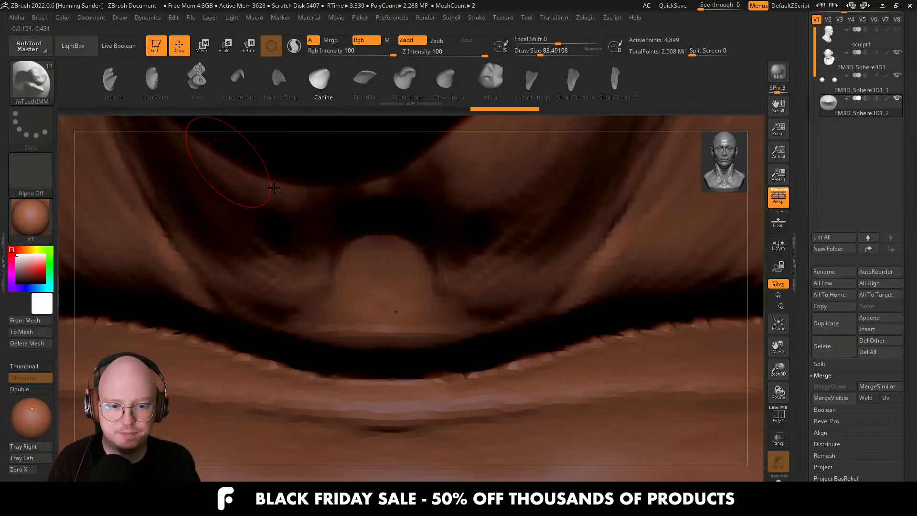
key(alt+s)
right_drag(432, 332, 386, 363)
key(e)
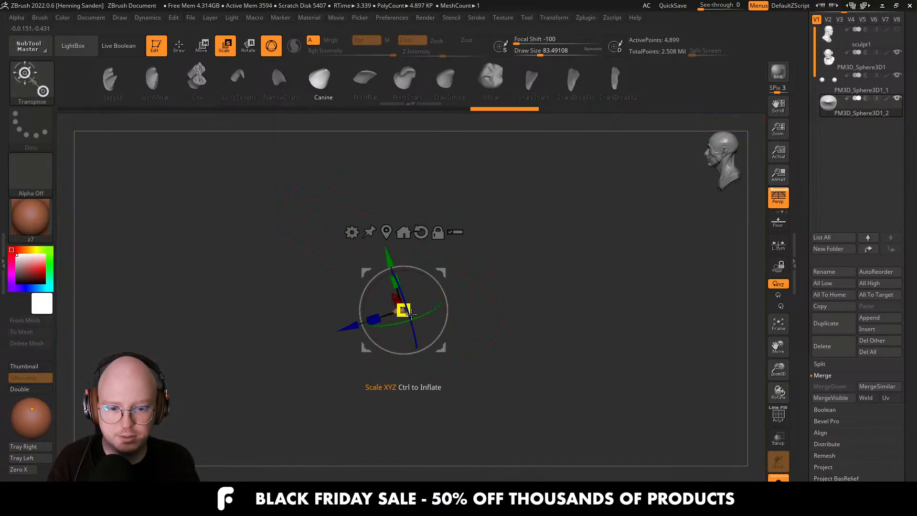
drag(405, 310, 452, 297)
right_drag(452, 297, 470, 301)
key(alt+s)
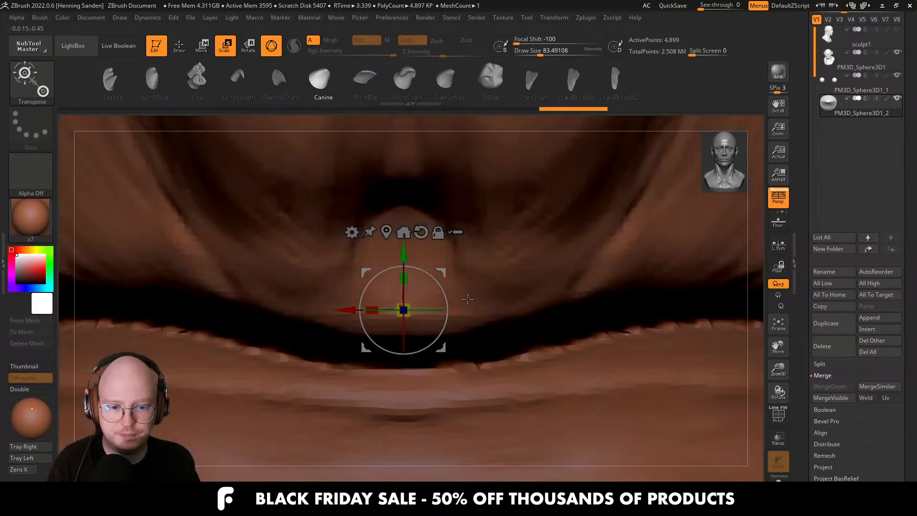
Move the canine tooth forward out of the mouth and scale it up in front of the lips.
mouse_move(438, 232)
alt+right_down()
mouse_move(400, 183)
mouse_move(441, 227)
alt+right_up()
right_drag(441, 227, 422, 271)
drag(452, 269, 392, 279)
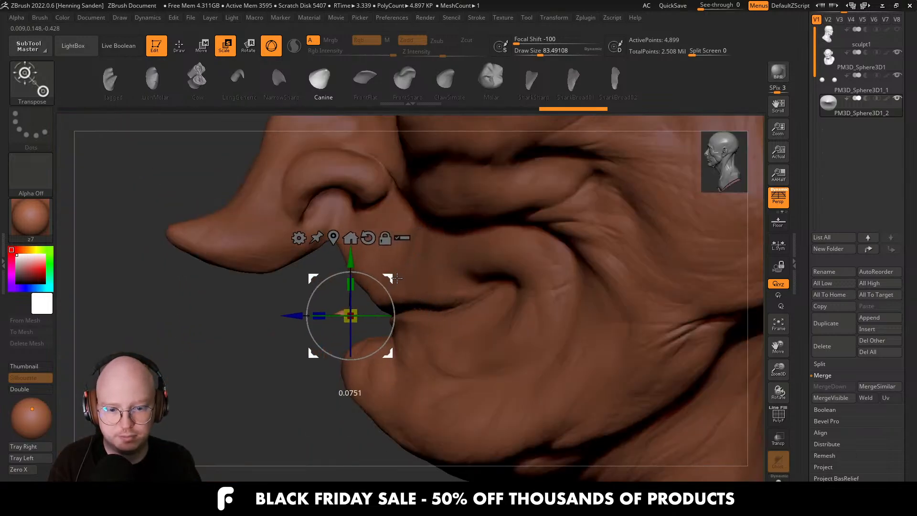
right_drag(392, 279, 419, 284)
drag(350, 315, 378, 327)
right_drag(378, 326, 395, 316)
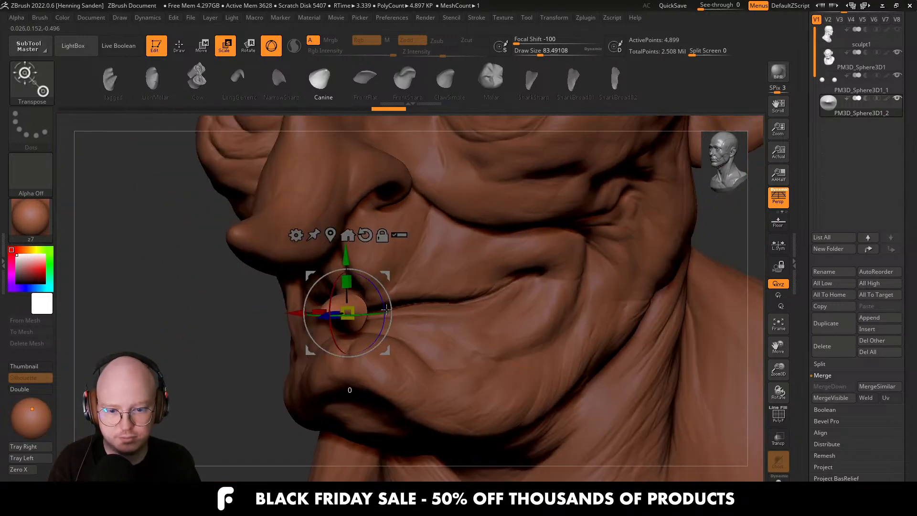
Rotate the canine tooth upright with its tip pointing up and move it sideways toward one corner of the mouth.
drag(387, 294, 390, 231)
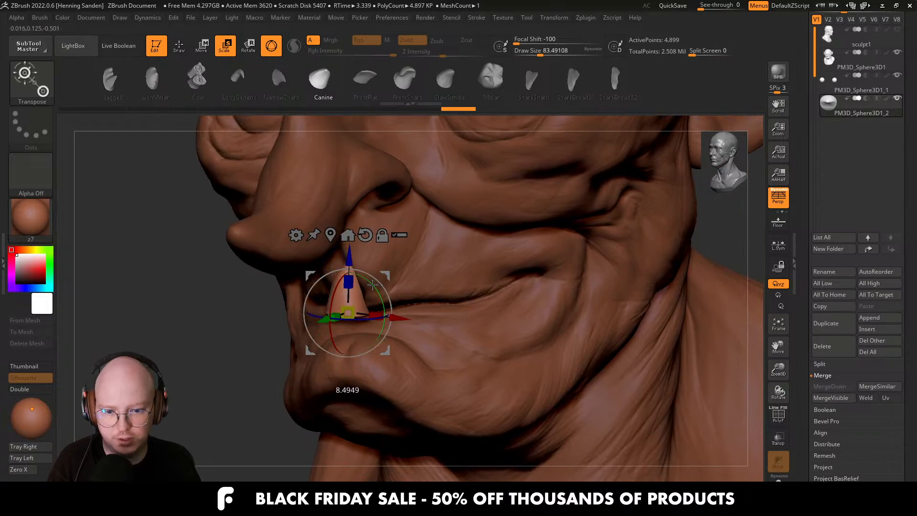
key(b)
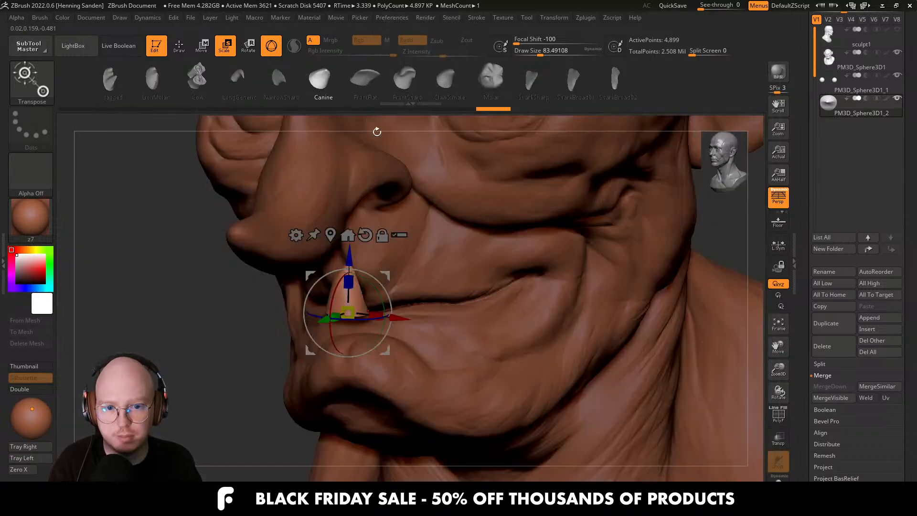
mouse_move(417, 319)
right_down()
mouse_move(360, 328)
mouse_move(373, 300)
mouse_move(366, 291)
mouse_move(374, 296)
right_up()
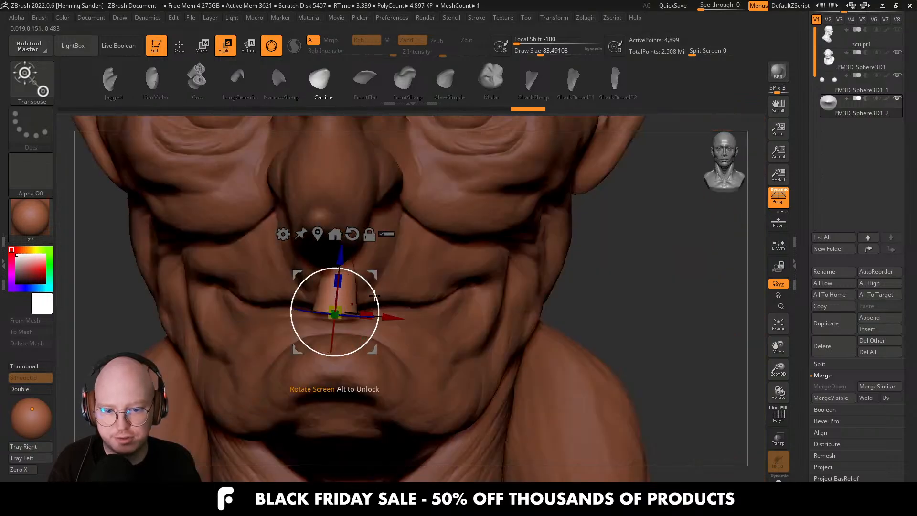
drag(372, 290, 367, 283)
right_drag(432, 290, 392, 307)
drag(389, 308, 477, 302)
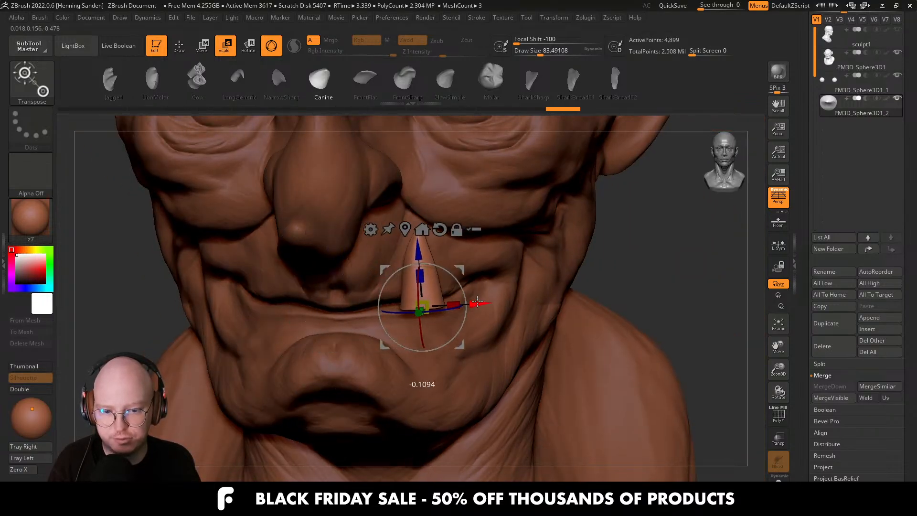
Seat the canine tooth on the lip line near the mouth corner, adjusting its height and angle.
right_drag(477, 302, 445, 281)
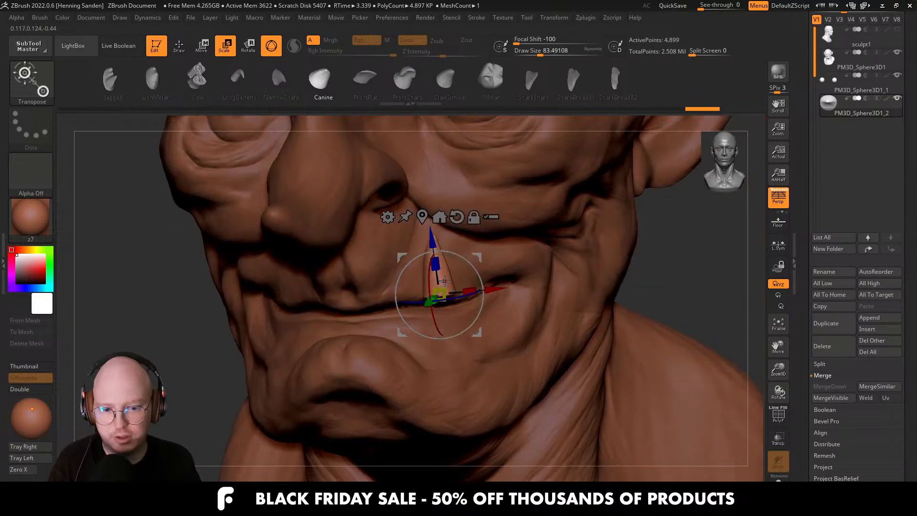
drag(458, 297, 427, 304)
right_drag(427, 305, 454, 287)
drag(437, 239, 435, 267)
right_drag(435, 268, 447, 283)
drag(448, 284, 453, 286)
right_drag(452, 286, 457, 289)
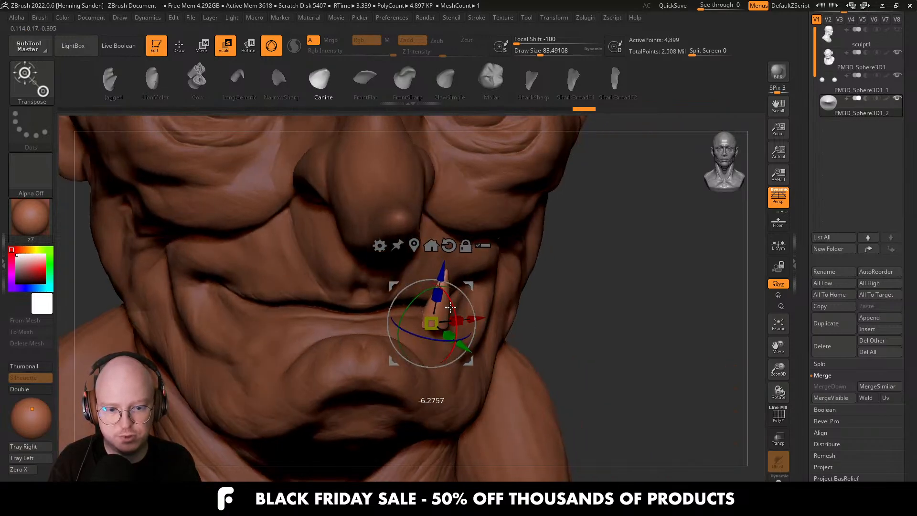
Tilt the canine tooth outward, push it back into the mouth, and mirror and weld it to the other side.
drag(451, 308, 447, 335)
drag(464, 350, 445, 333)
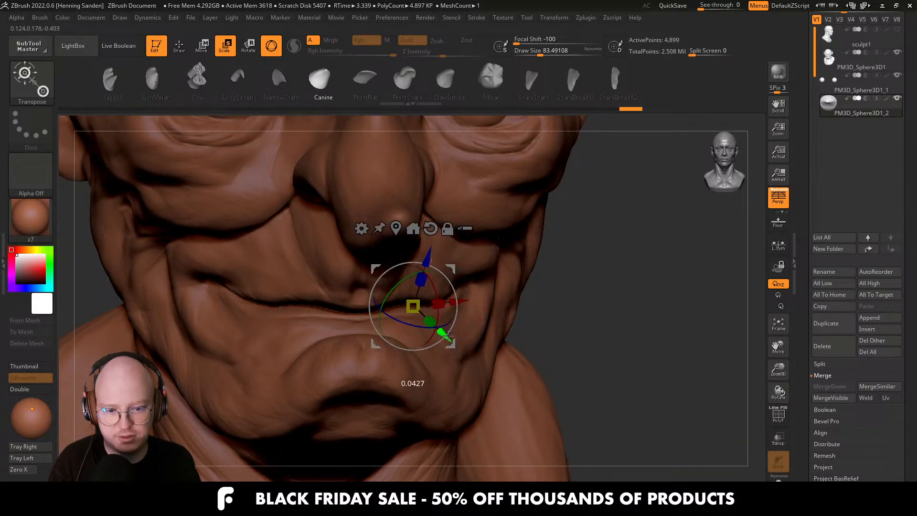
right_drag(444, 333, 384, 309)
drag(400, 295, 396, 303)
right_drag(396, 303, 443, 290)
drag(425, 268, 423, 274)
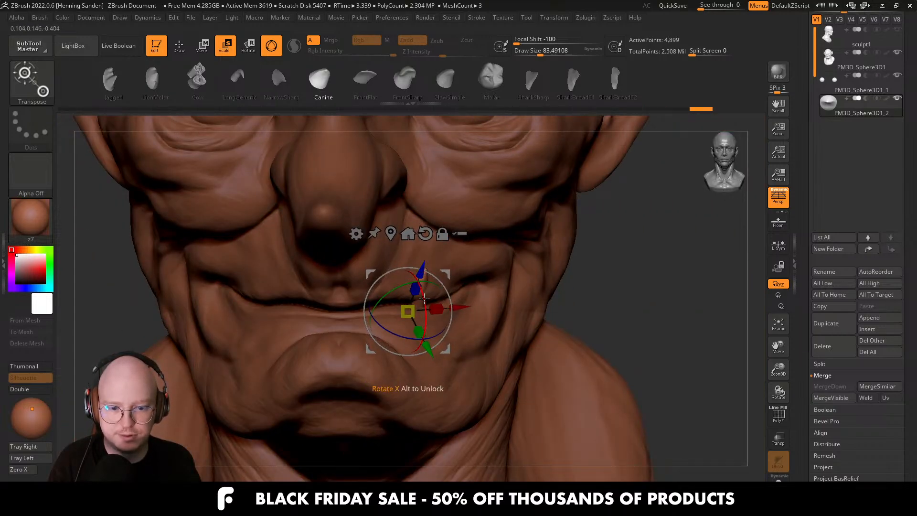
drag(423, 306, 424, 307)
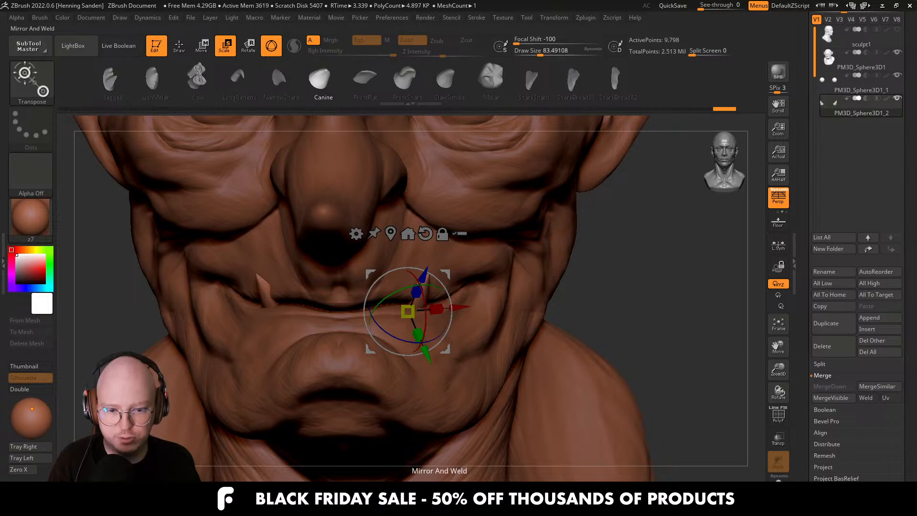
Select the bust and reshape the lips around the two canine teeth using the Move brush.
key(q)
alt+click(434, 311)
key(1)
key(s)
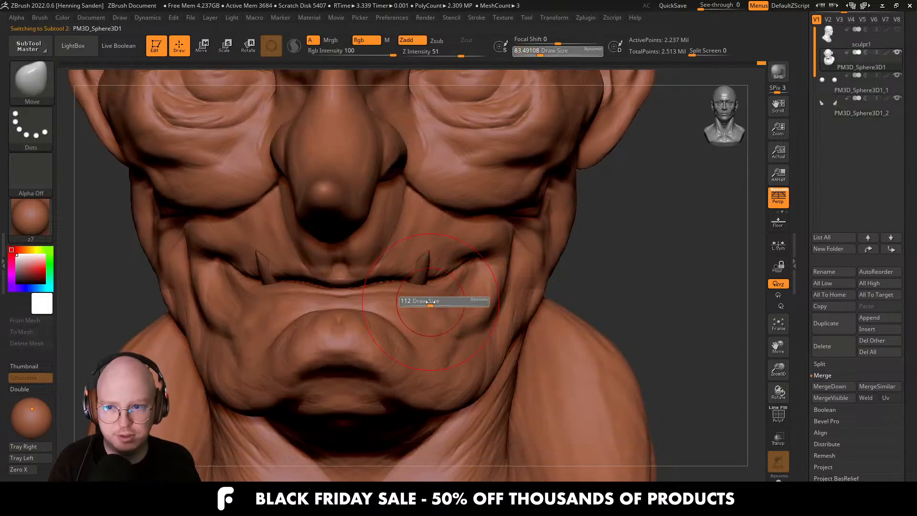
drag(431, 304, 422, 290)
right_drag(406, 282, 424, 280)
key(s)
drag(418, 273, 412, 264)
ctrl+right_drag(430, 286, 412, 264)
Select the teeth subtool and reshape the canines with the Move brush.
alt+click(417, 264)
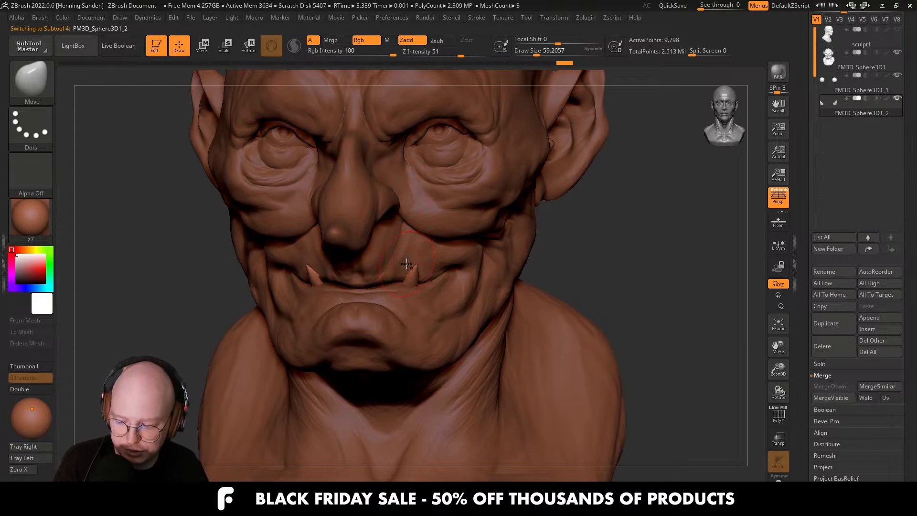
mouse_move(406, 264)
right_down()
mouse_move(434, 268)
mouse_move(432, 282)
mouse_move(402, 283)
mouse_move(398, 302)
right_up()
key(s)
drag(398, 302, 403, 302)
right_drag(403, 297, 412, 311)
drag(412, 289, 408, 296)
Switch back to the bust and refine the lip line beside the canines with the Move brush.
alt+click(406, 283)
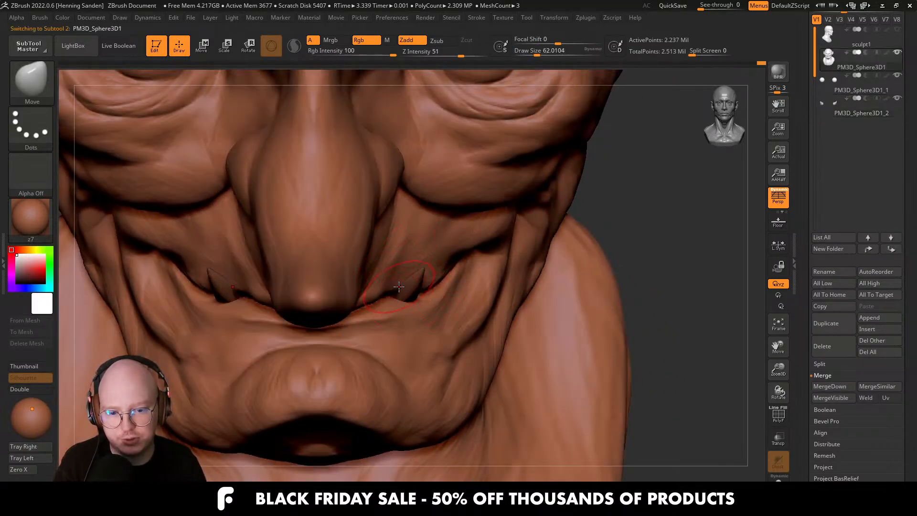
right_drag(443, 284, 426, 286)
key(s)
drag(426, 287, 422, 287)
mouse_move(442, 283)
right_down()
mouse_move(423, 283)
mouse_move(439, 272)
mouse_move(427, 300)
mouse_move(427, 273)
mouse_move(437, 301)
mouse_move(425, 299)
mouse_move(434, 292)
mouse_move(437, 303)
right_up()
key(f)
Select the teeth subtool and shift the canines inward along the lip line using the transform gizmo.
alt+click(431, 299)
key(w)
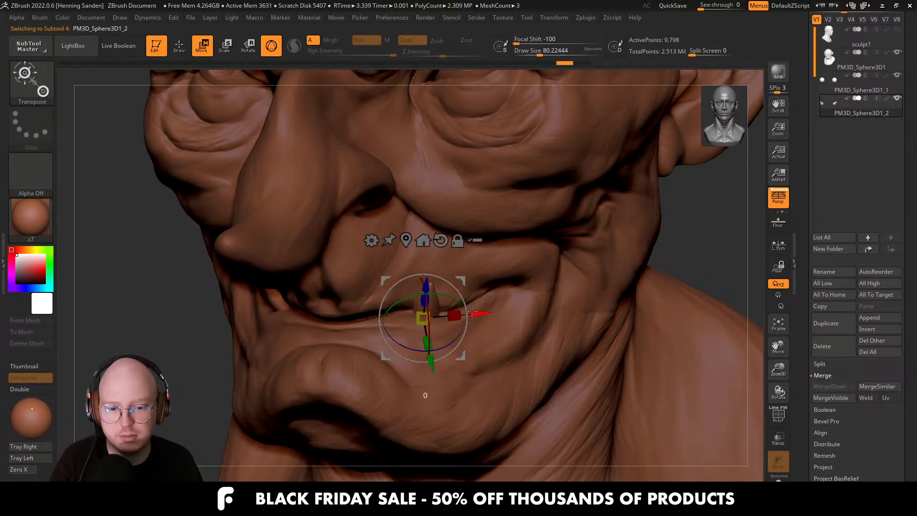
drag(472, 312, 444, 301)
key(q)
ctrl+right_drag(473, 285, 459, 258)
shift+right_drag(459, 258, 473, 260)
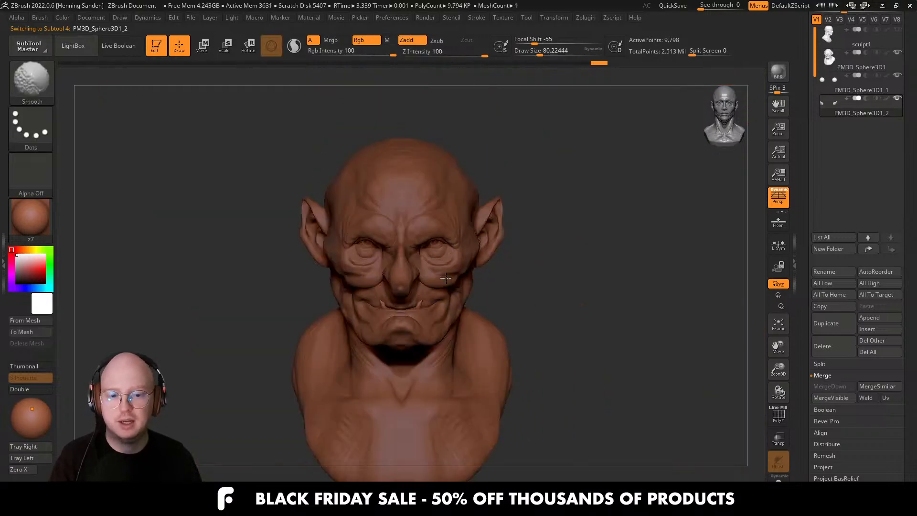
Reshape the tips of the canine teeth with a smaller Move brush.
alt+click(426, 282)
mouse_move(425, 286)
ctrl+right_down()
mouse_move(439, 326)
mouse_move(406, 335)
ctrl+right_up()
alt+click(412, 331)
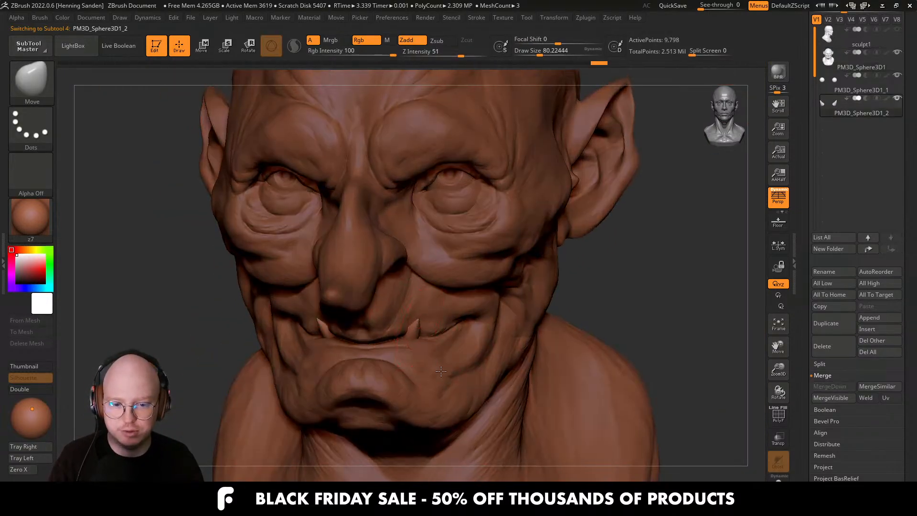
ctrl+right_drag(413, 277, 419, 315)
key(s)
drag(419, 315, 416, 298)
key(shift)
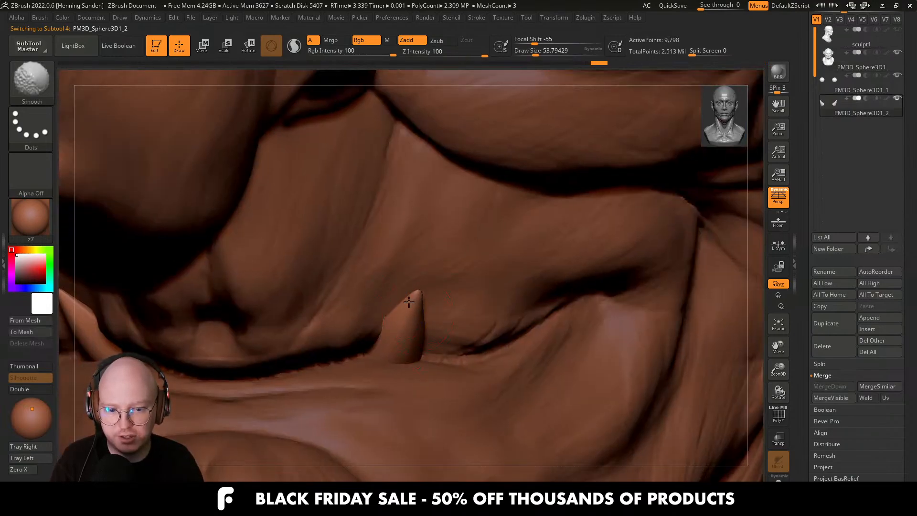
right_drag(375, 336, 385, 287)
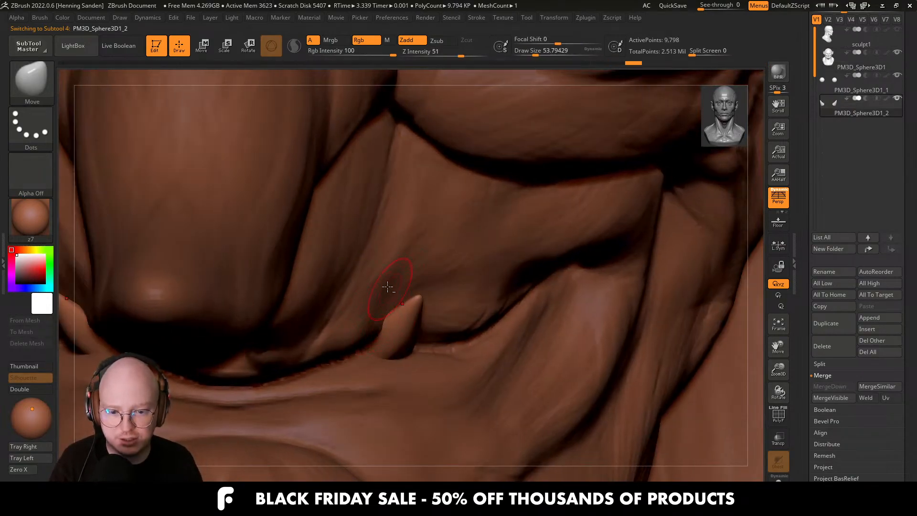
Adjust the bust's lips around the base of the canines with the Move brush and render a preview of the bust.
alt+click(383, 319)
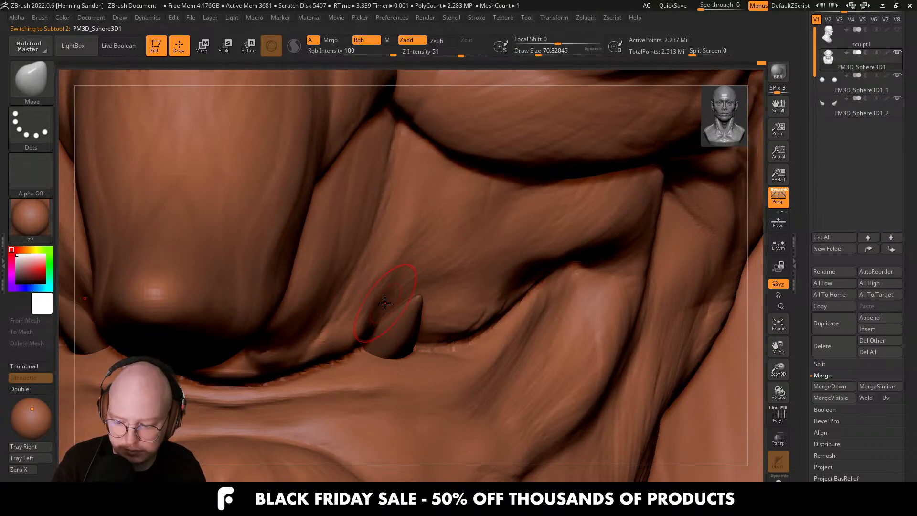
ctrl+right_drag(385, 302, 454, 252)
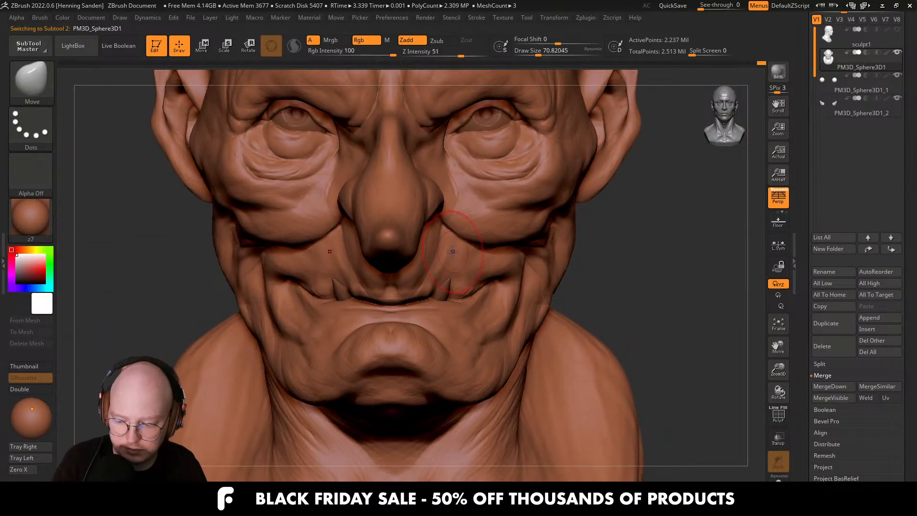
mouse_move(452, 253)
right_down()
mouse_move(442, 252)
mouse_move(463, 254)
mouse_move(453, 314)
right_up()
key(s)
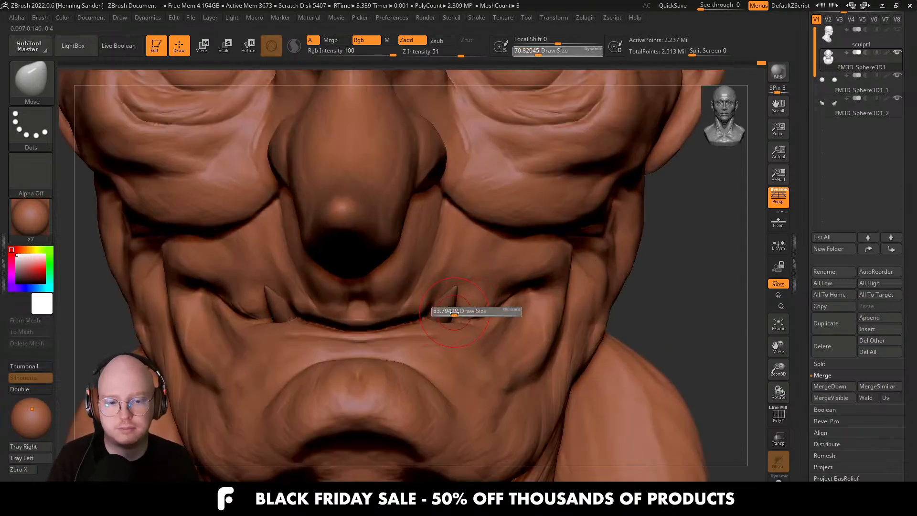
drag(454, 314, 410, 318)
key(s)
drag(405, 316, 402, 322)
mouse_move(411, 321)
right_down()
mouse_move(402, 310)
mouse_move(430, 307)
mouse_move(434, 317)
right_up()
key(f)
key(shift+r)
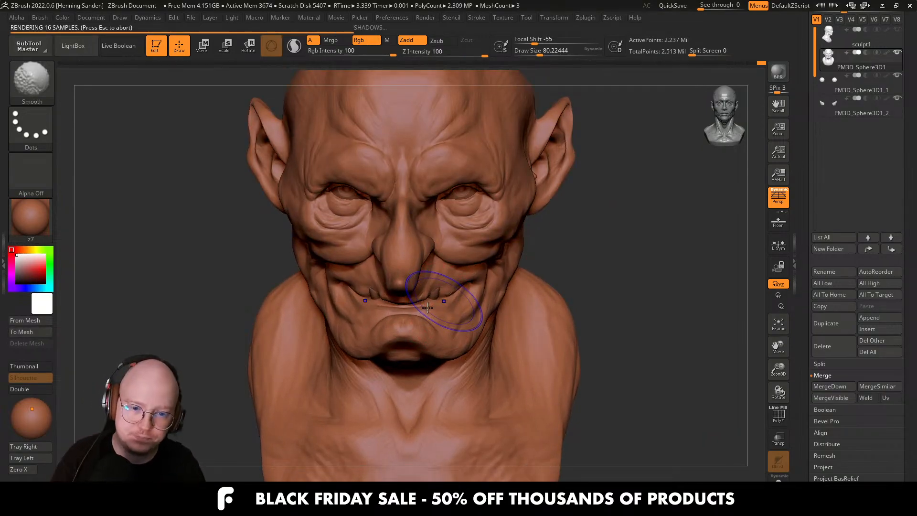
alt+right_drag(426, 307, 429, 353)
Select the teeth subtool, mask the canine on the viewer's right, and centre the gizmo on the other one.
alt+click(441, 288)
key(alt+s)
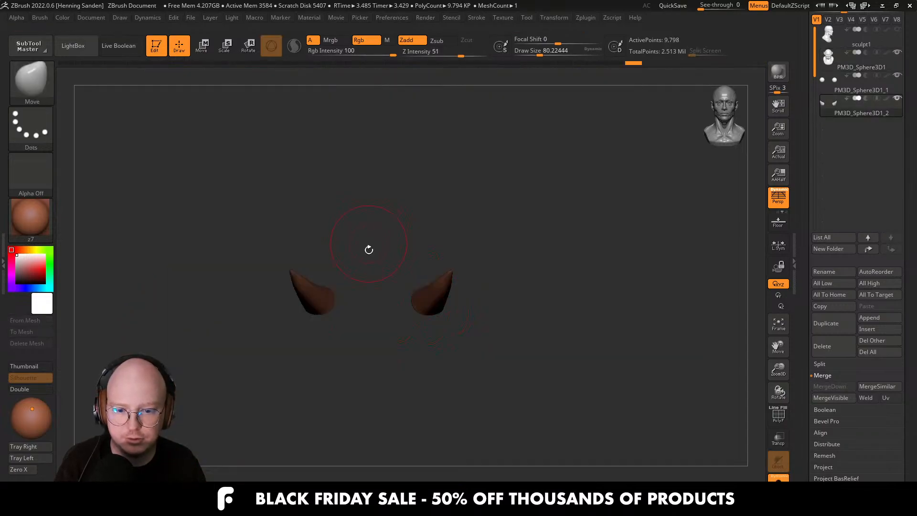
key(alt+s)
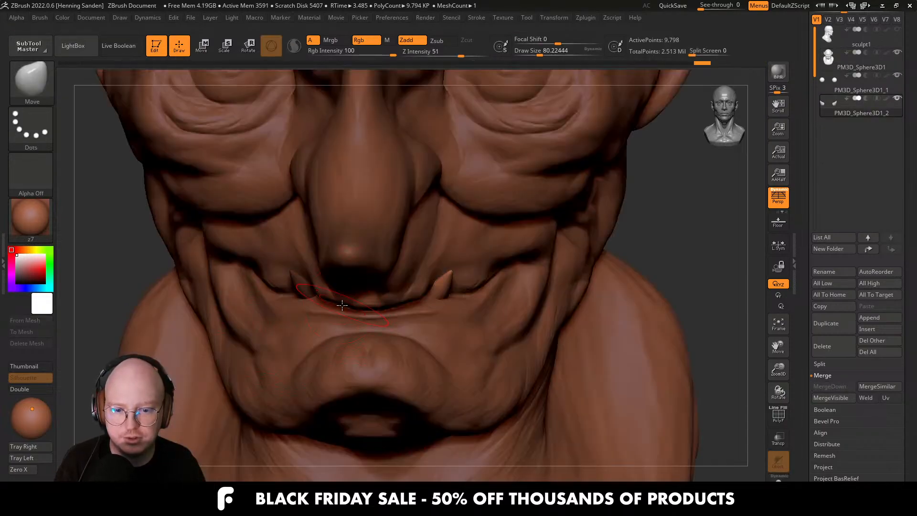
key(e)
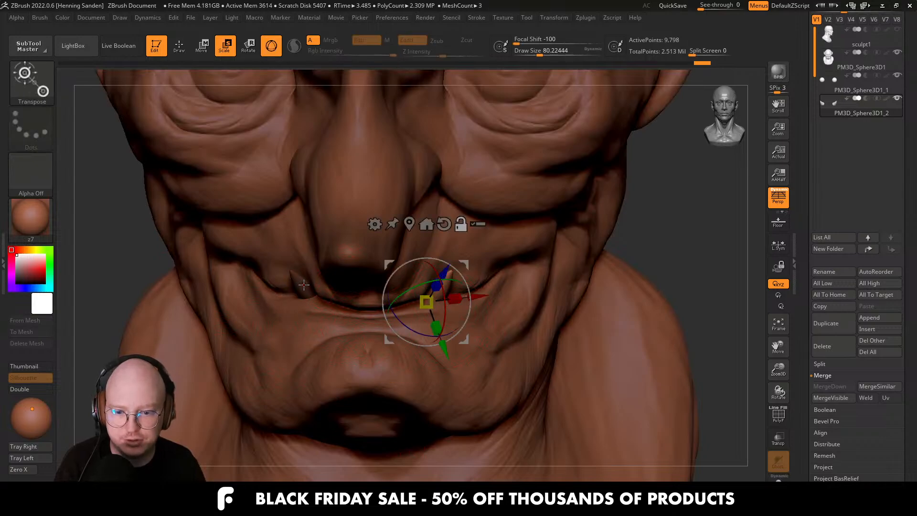
click(304, 285)
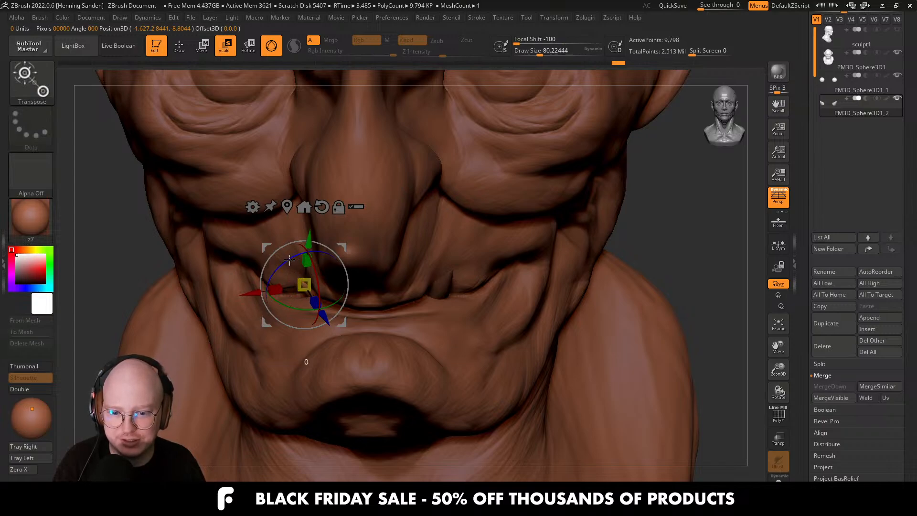
Rotate and reposition the unmasked canine so that it differs from its mirrored counterpart.
drag(289, 260, 294, 264)
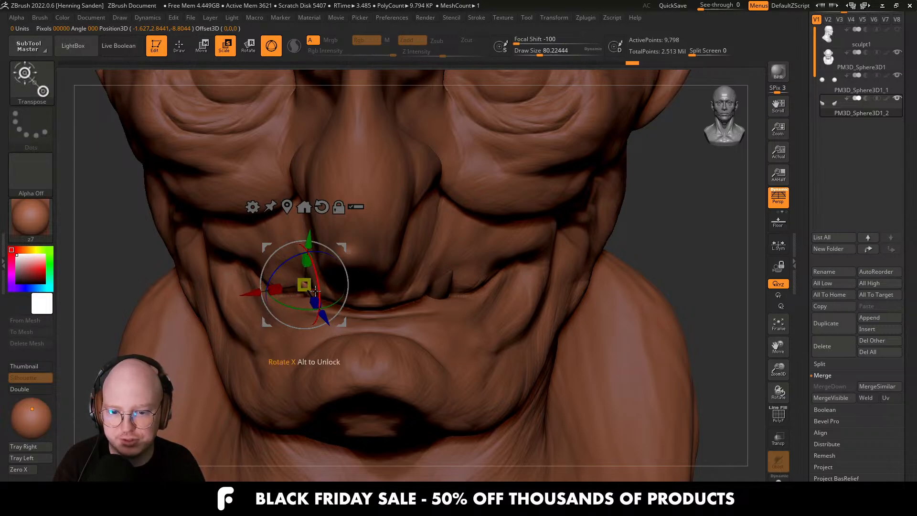
right_drag(325, 210, 358, 164)
alt+right_drag(305, 360, 301, 310)
right_drag(340, 252, 304, 256)
drag(304, 282, 316, 280)
right_drag(333, 251, 300, 241)
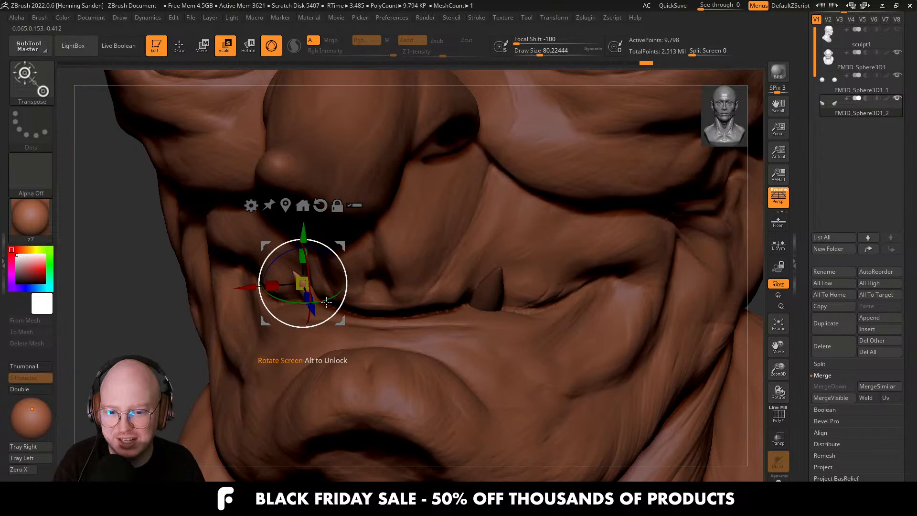
Recentre the gizmo on the unmasked canine, reset the gizmo's orientation, and adjust that tooth's placement again.
alt+click(287, 209)
alt+click(330, 214)
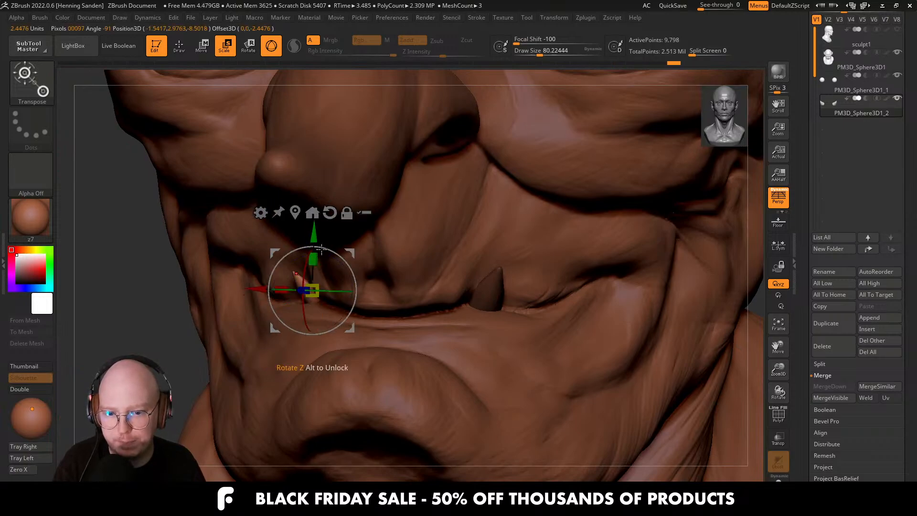
drag(345, 252, 348, 257)
alt+right_drag(349, 256, 261, 270)
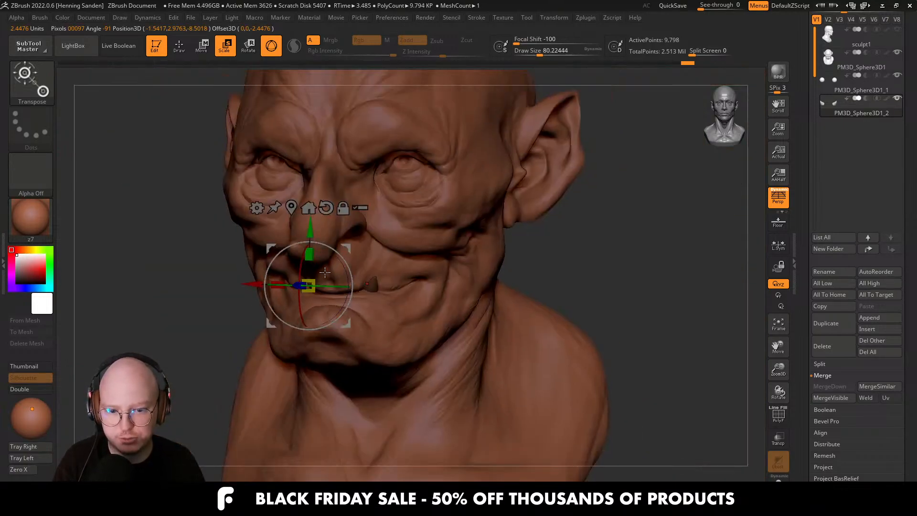
Centre the gizmo on the unmasked canine and duplicate that tooth to try an extra one beside it.
mouse_move(212, 293)
shift+right_down()
mouse_move(345, 308)
mouse_move(313, 291)
mouse_move(361, 306)
mouse_move(415, 364)
mouse_move(349, 315)
shift+right_up()
key(q)
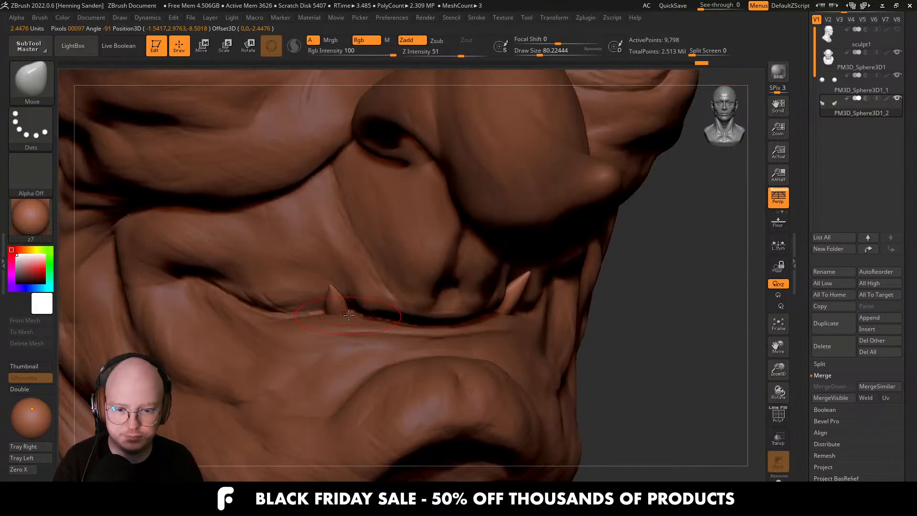
key(w)
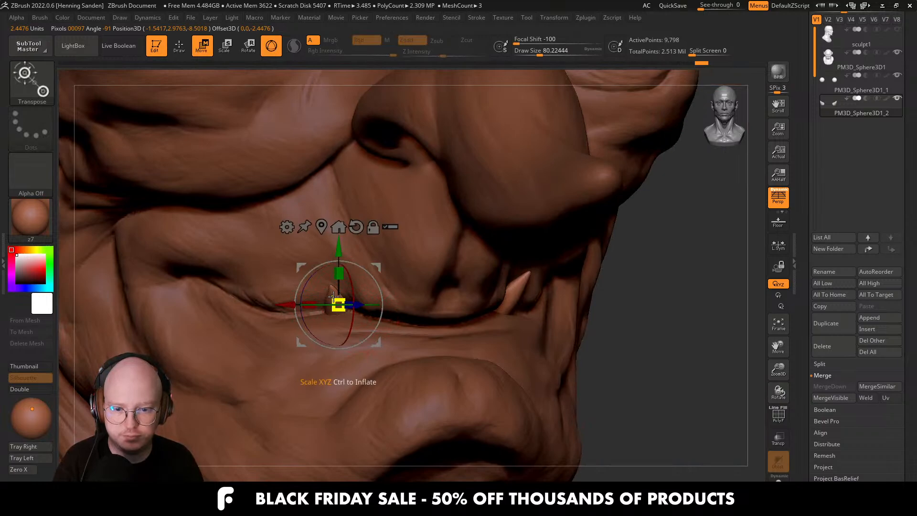
click(355, 226)
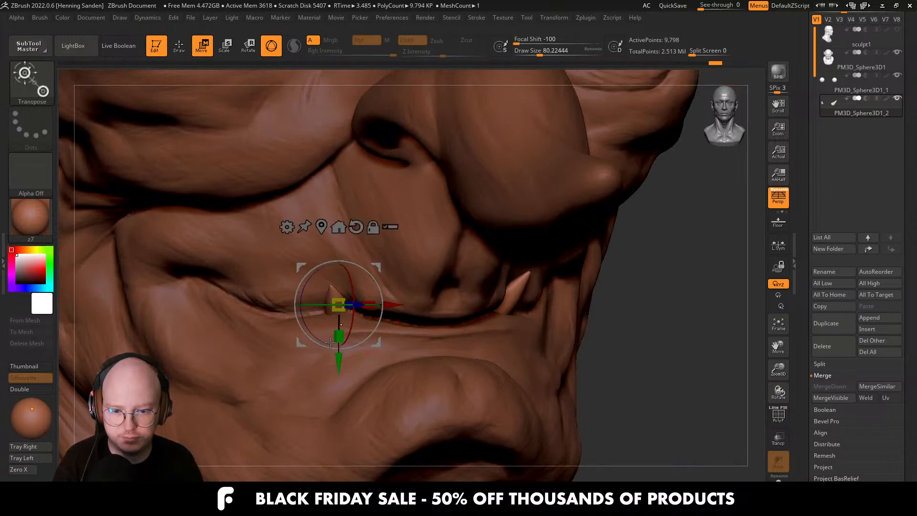
ctrl+click(334, 291)
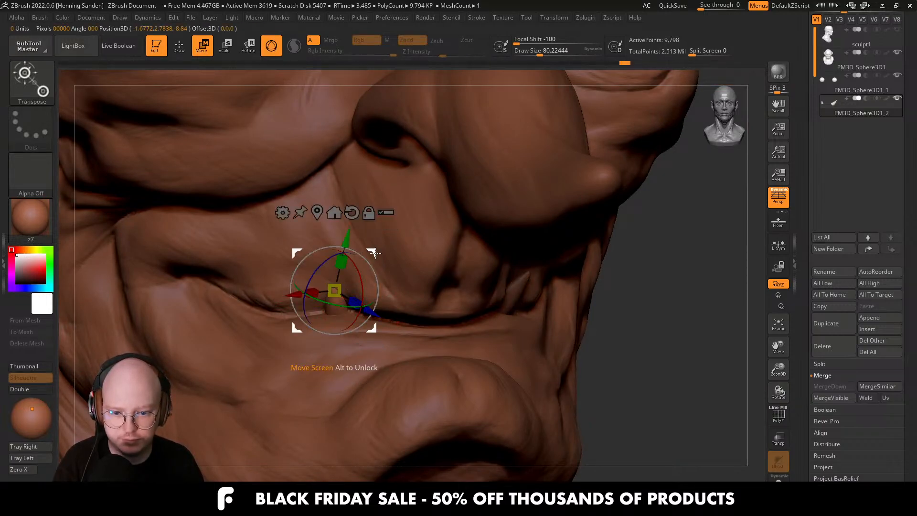
ctrl+drag(375, 253, 409, 262)
Move the duplicated tooth next to the original canine and set its height along the lip line.
right_drag(335, 311, 359, 315)
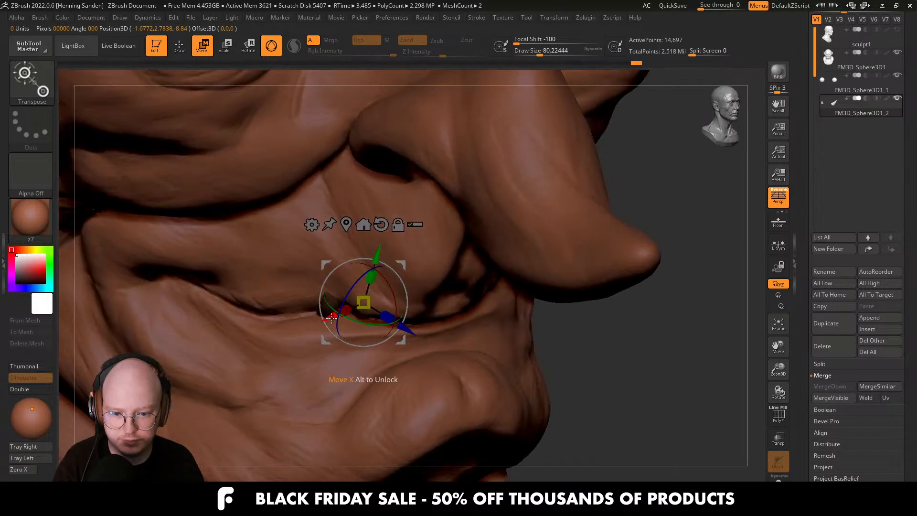
drag(332, 318, 323, 321)
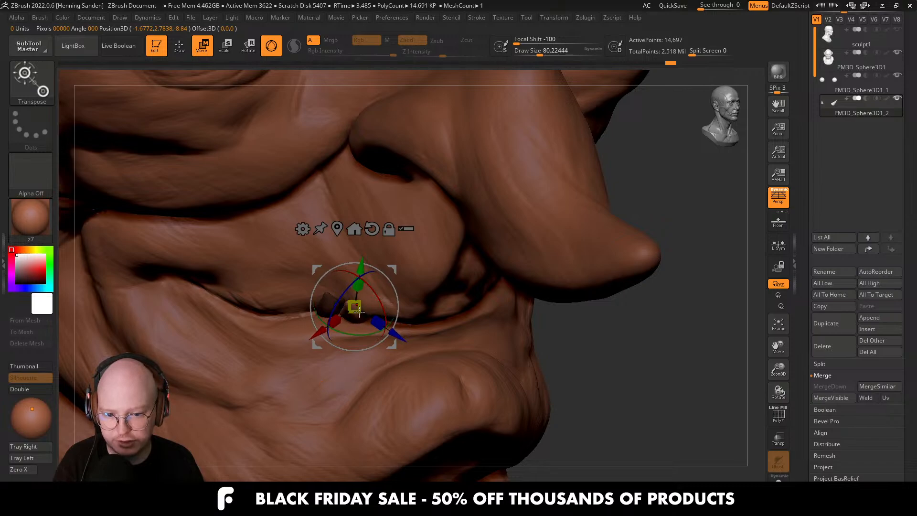
drag(351, 334, 352, 335)
drag(350, 290, 346, 294)
right_drag(352, 325, 353, 277)
drag(355, 307, 364, 301)
right_drag(364, 301, 358, 299)
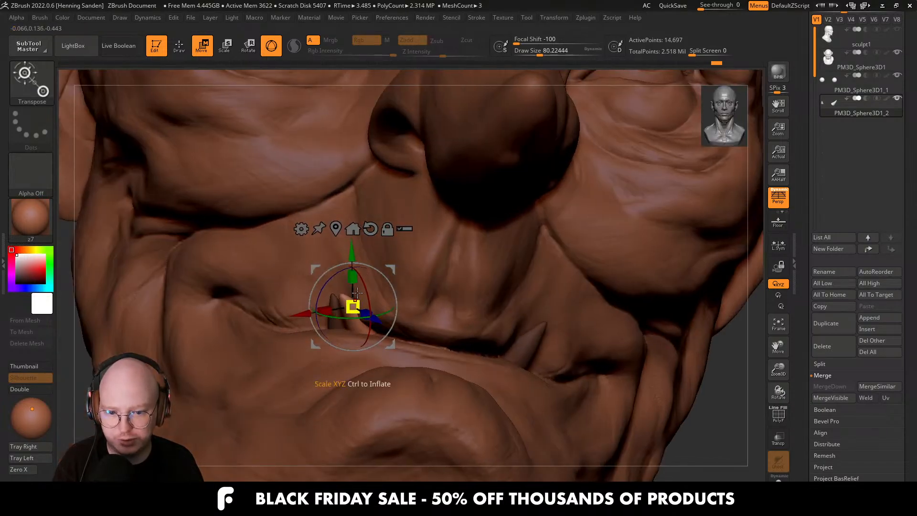
drag(356, 251, 356, 256)
right_drag(355, 261, 411, 275)
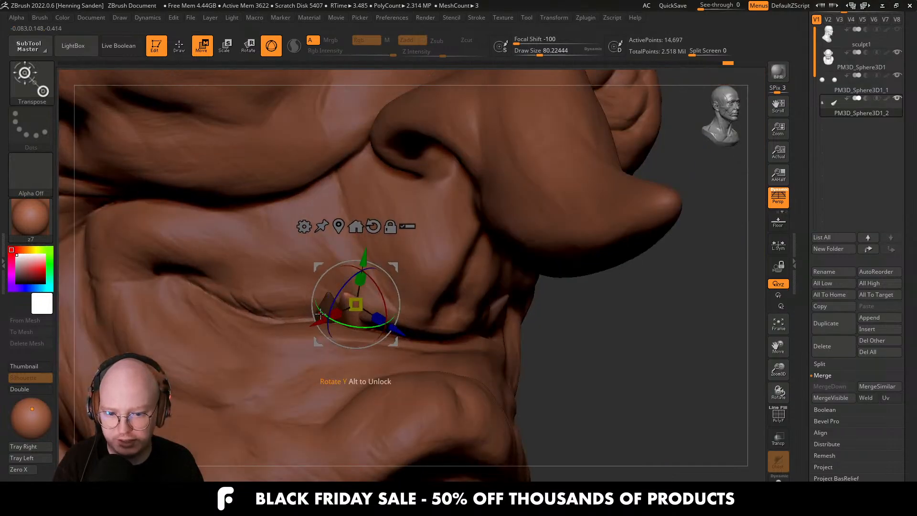
Refine the duplicated tooth's depth, angle and sideways spacing so that it follows the curve of the mouth.
drag(315, 321, 305, 326)
right_drag(398, 322, 412, 319)
drag(409, 317, 419, 320)
right_drag(419, 321, 382, 315)
drag(398, 312, 392, 313)
shift+right_drag(393, 312, 383, 284)
drag(382, 278, 395, 283)
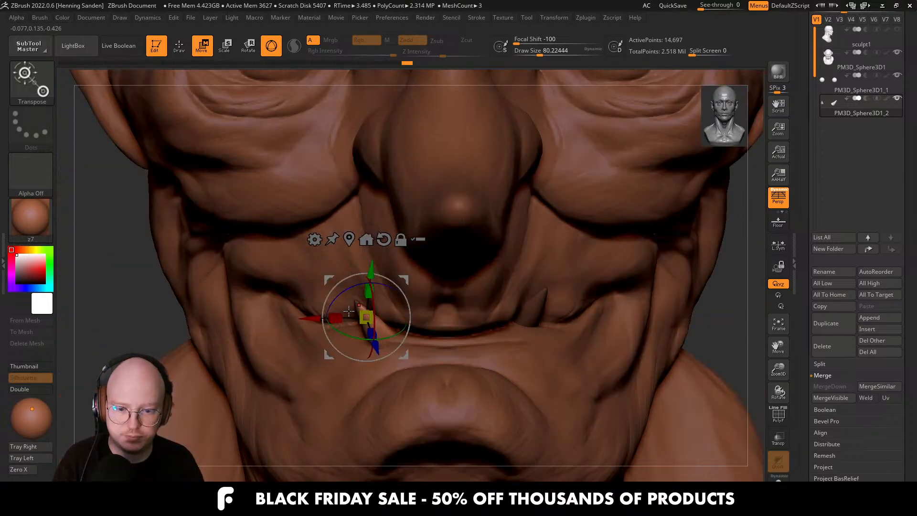
drag(314, 318, 324, 317)
drag(386, 351, 386, 344)
drag(359, 286, 354, 291)
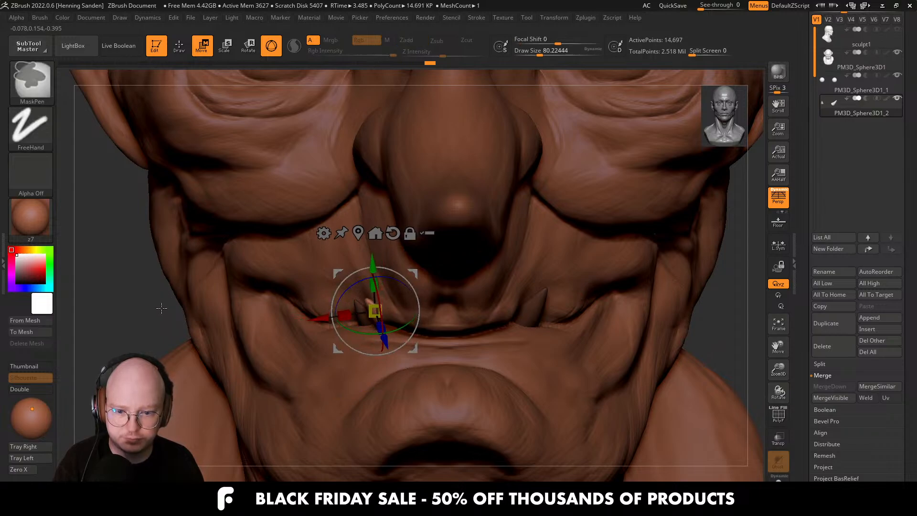
Clear the mask on the teeth subtool, then mask all but the duplicated tooth and centre the gizmo on it.
alt+right_drag(300, 293, 296, 239)
key(q)
alt+click(400, 330)
alt+right_drag(370, 307, 377, 337)
alt+click(367, 338)
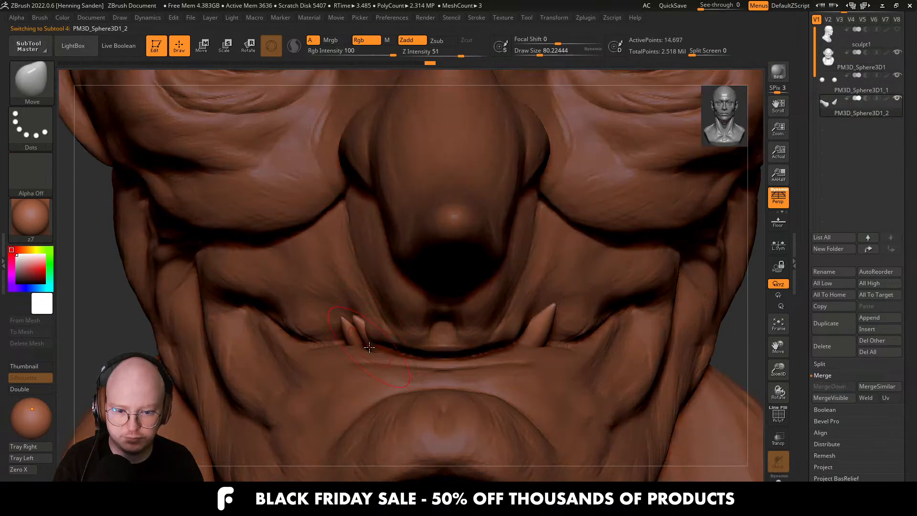
key(w)
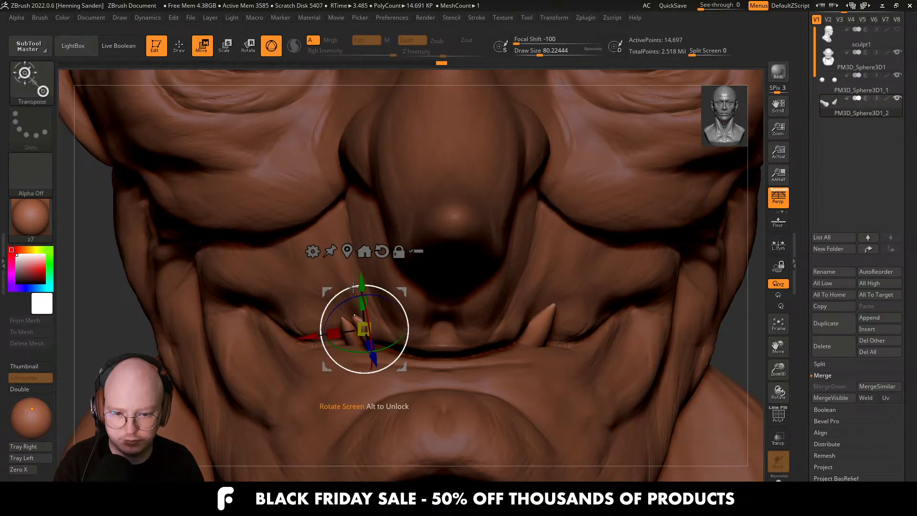
ctrl+click(354, 318)
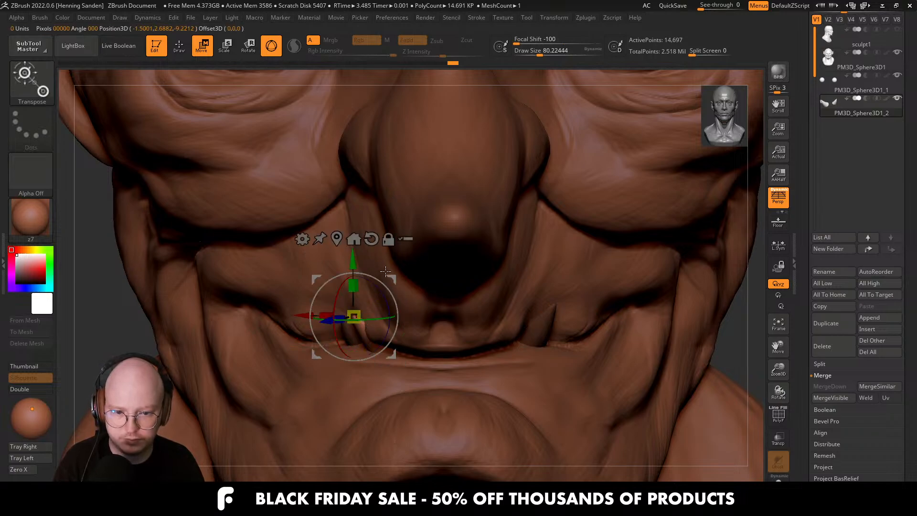
Try rescaling and repositioning the duplicated tooth so that it sits inside the lips beside the canine.
drag(388, 281, 384, 277)
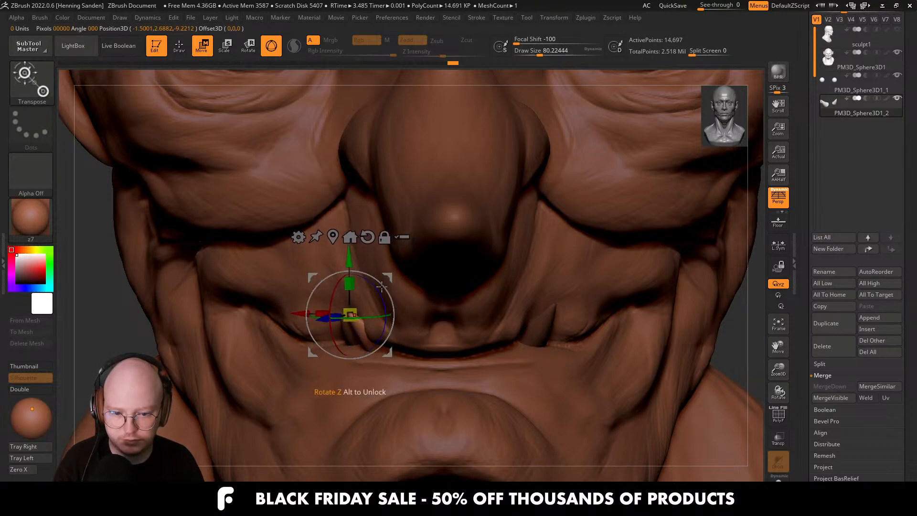
right_drag(384, 286, 459, 289)
drag(389, 291, 353, 318)
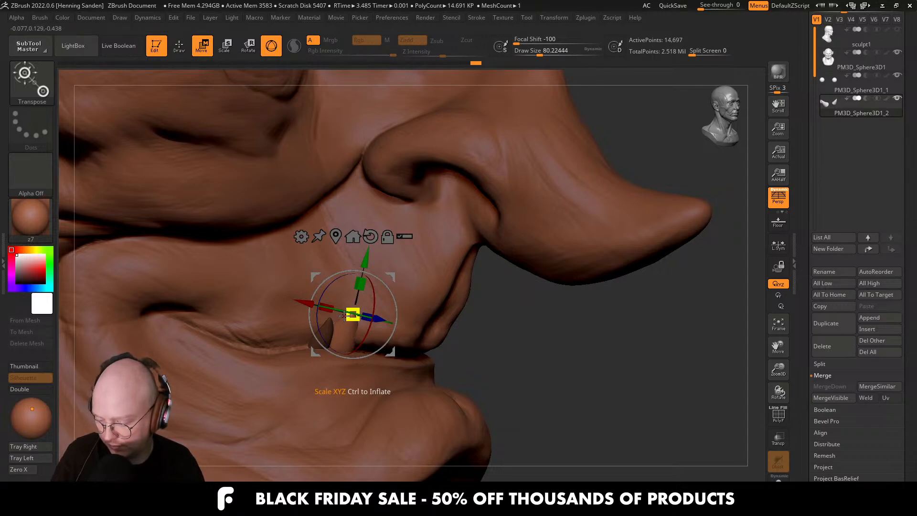
right_drag(330, 309, 319, 314)
drag(364, 262, 362, 268)
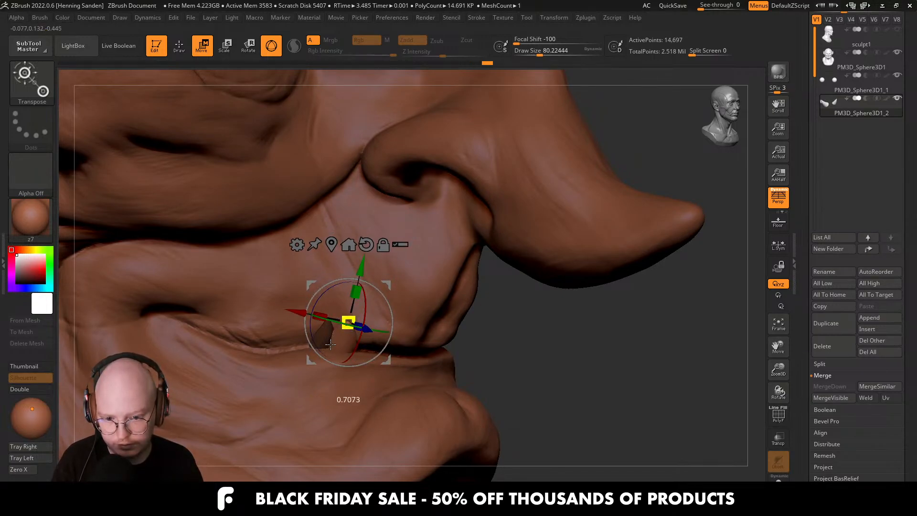
right_drag(357, 291, 364, 328)
drag(375, 334, 377, 337)
drag(366, 267, 365, 274)
mouse_move(375, 294)
right_down()
mouse_move(415, 310)
mouse_move(442, 287)
mouse_move(406, 321)
right_up()
Remove the duplicated tooth from the teeth subtool, leaving only the two canines.
key(q)
alt+click(402, 322)
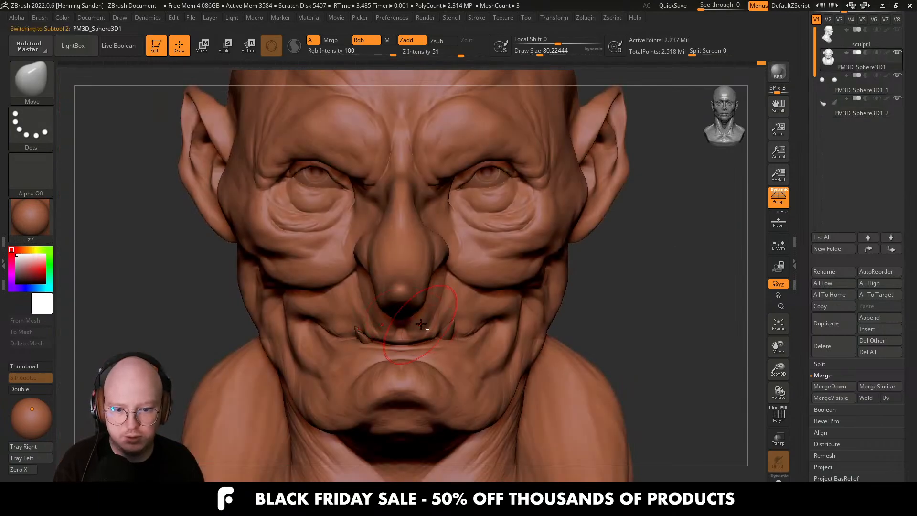
alt+click(364, 338)
ctrl+shift+click(363, 338)
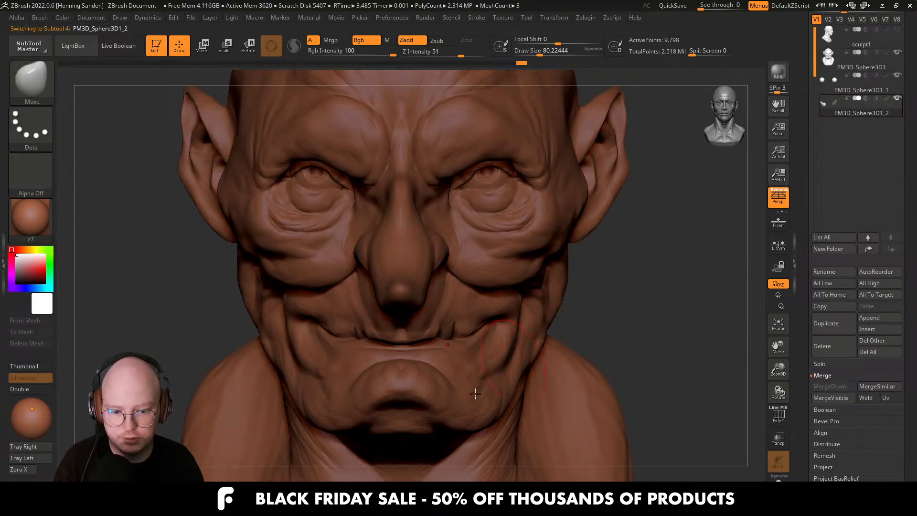
Select the bust subtool and render a preview of the whole head and shoulders.
alt+right_drag(425, 308, 413, 356)
mouse_move(413, 356)
ctrl+right_down()
mouse_move(417, 316)
mouse_move(443, 289)
ctrl+right_up()
alt+click(419, 311)
key(shift+r)
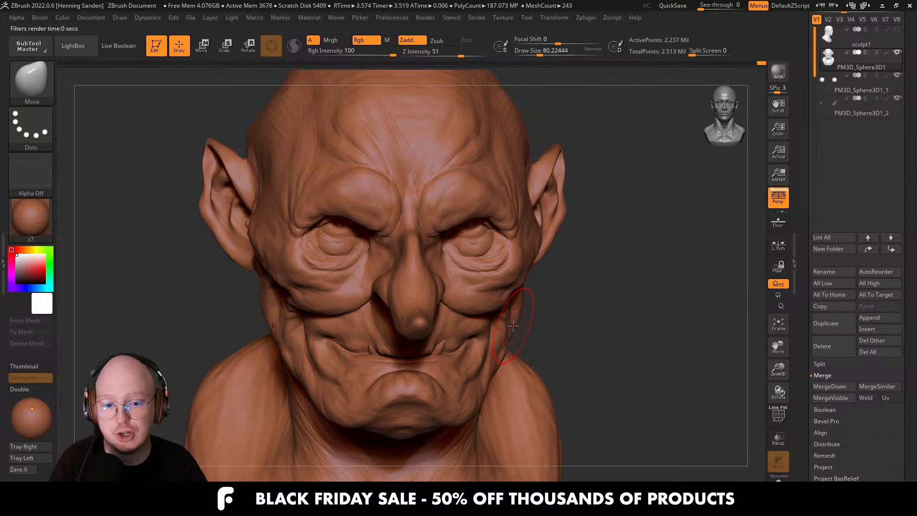
Switch to the browser and look over the Realistic Character Portrait Masterclass product page on FlippedNormals.
key(alt+Tab)
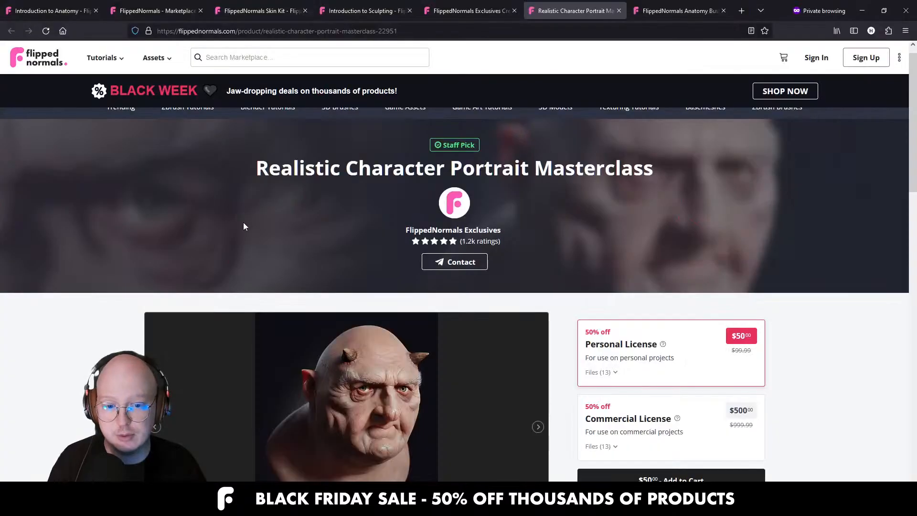
scroll(387, 262, up, 2)
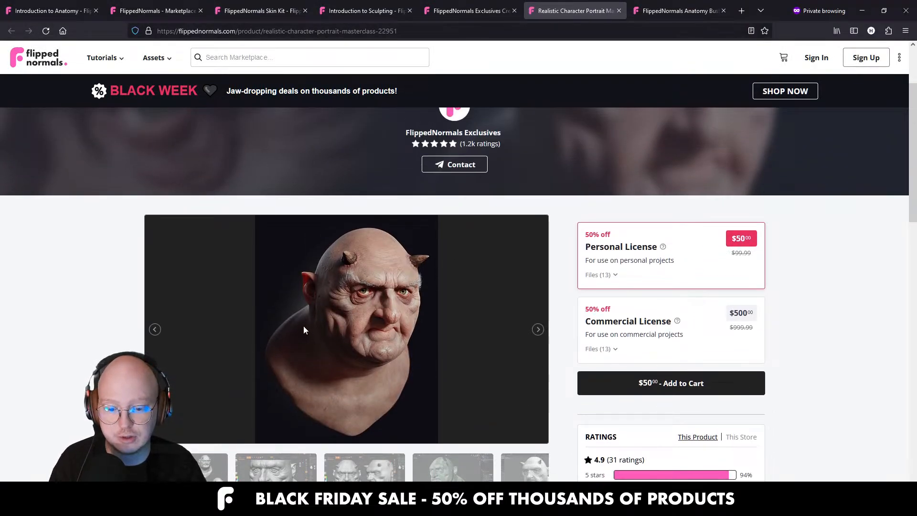
scroll(276, 308, up, 2)
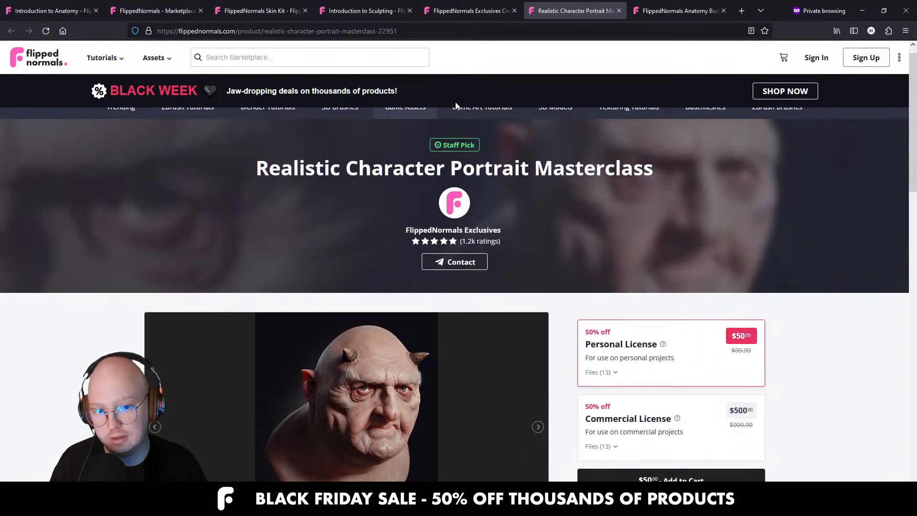
Show the FlippedNormals Anatomy Bust product page and view its preview images and license options.
click(679, 11)
key(Escape)
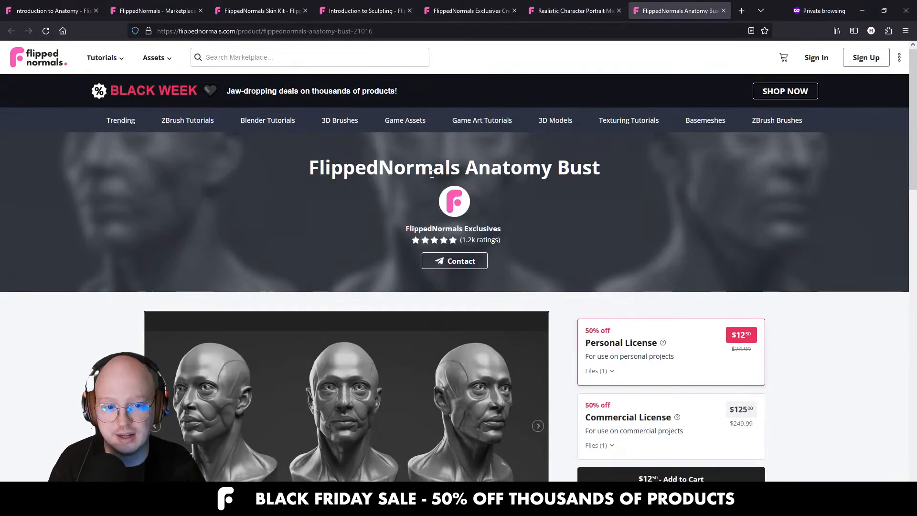
triple_click(417, 177)
double_click(417, 183)
scroll(417, 182, down, 3)
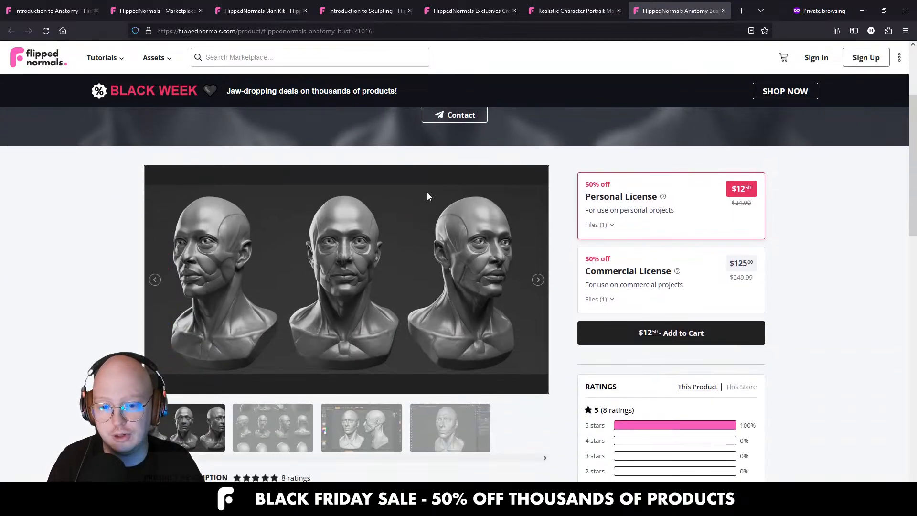